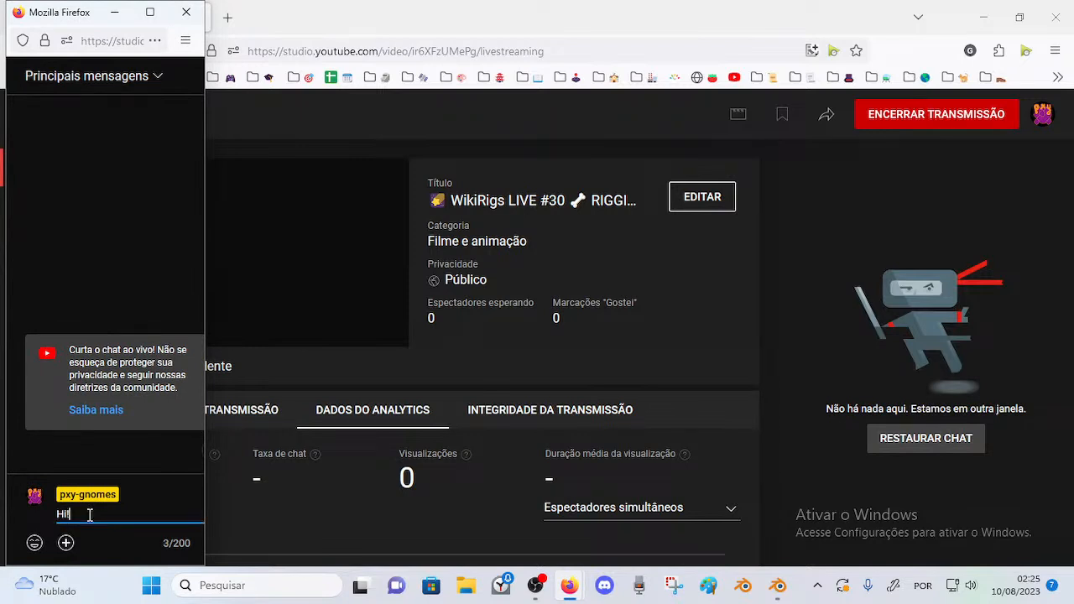
Send "Hi!" in the live chat and extend the pop-out chat window to the screen's edge.
key("Return")
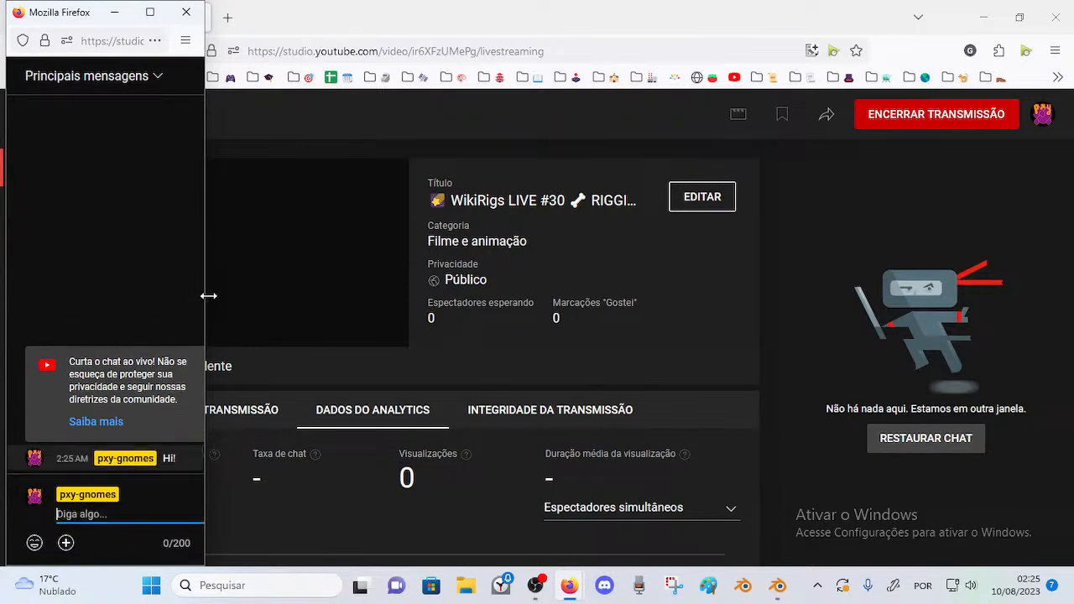
left_click_drag(7, 248, 3, 248)
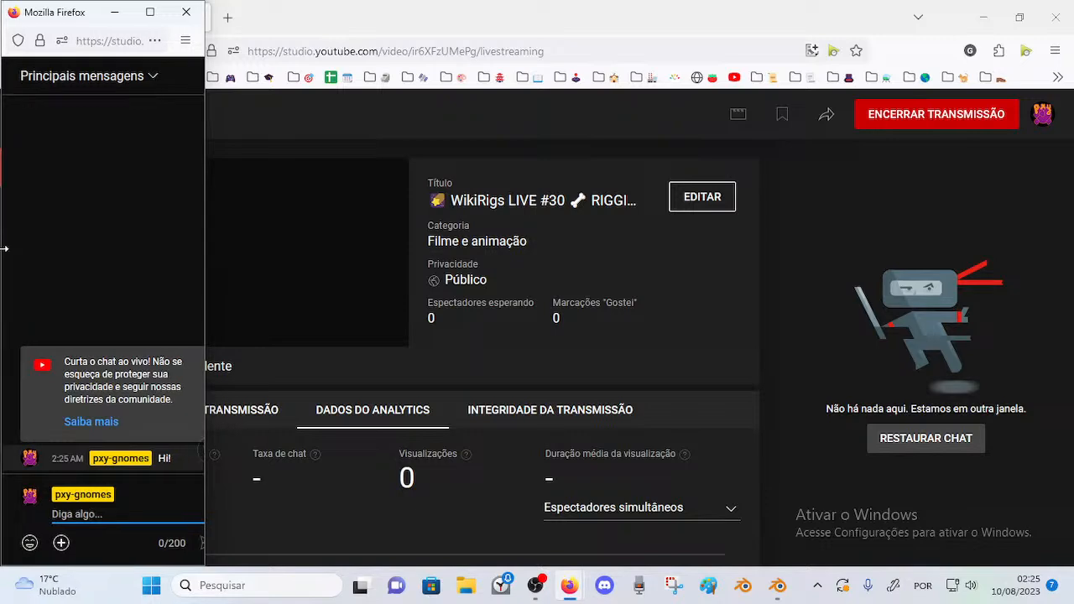
left_click(362, 29)
left_click(778, 585)
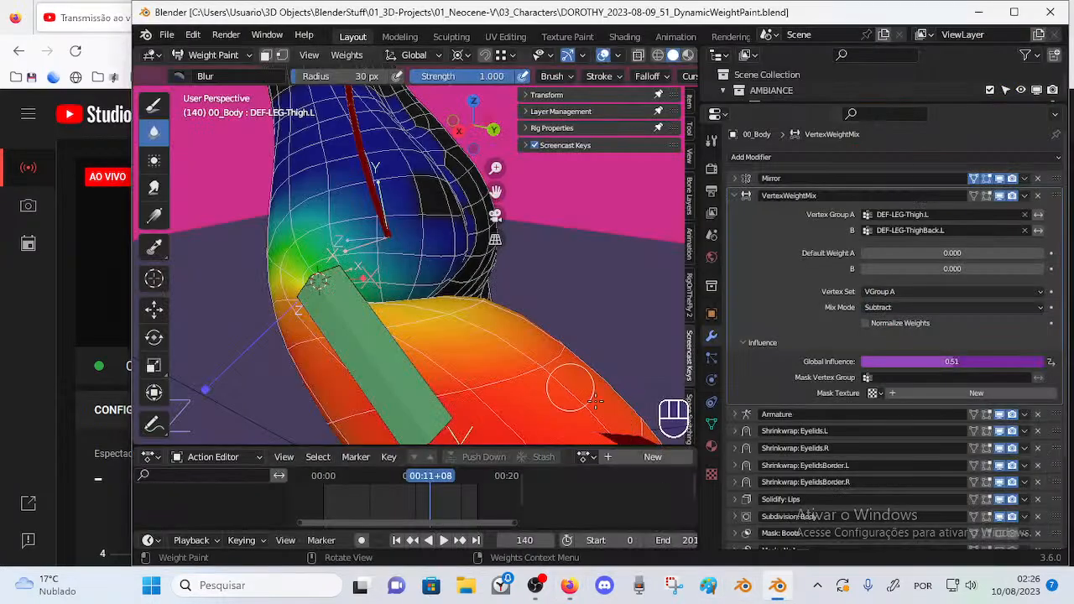
Bring the stream dashboard and the pop-out chat window forward, then switch to Blender.
mouse_move(576, 592)
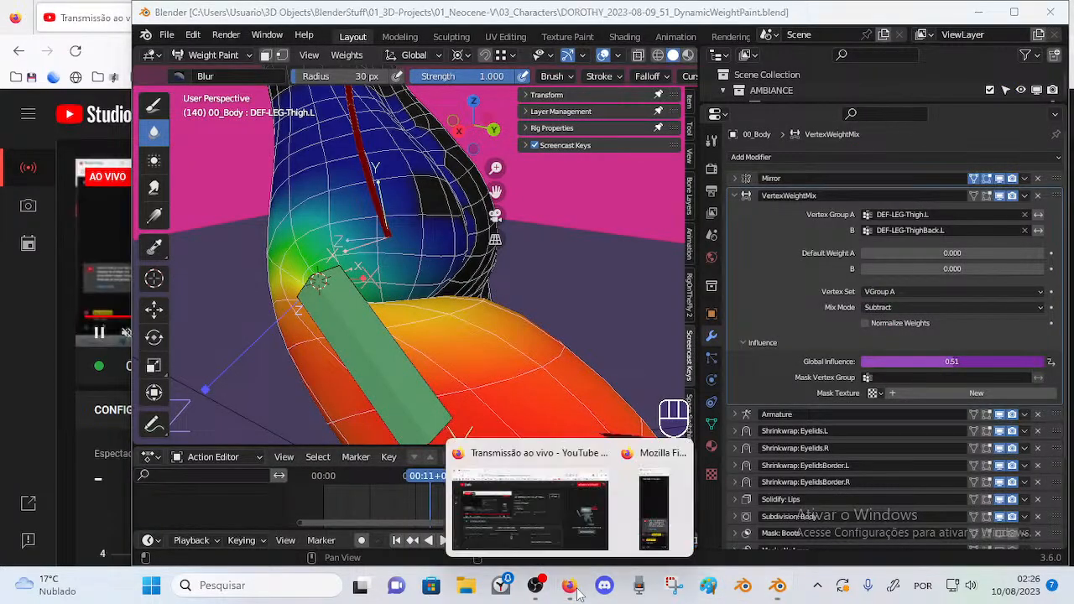
left_click(610, 539)
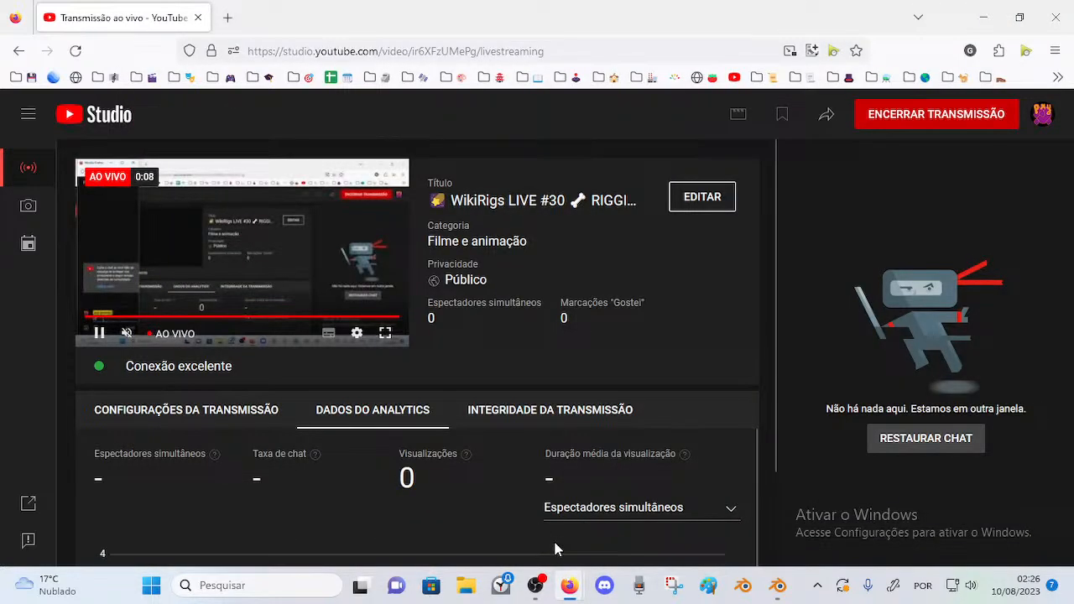
mouse_move(568, 585)
left_click(672, 541)
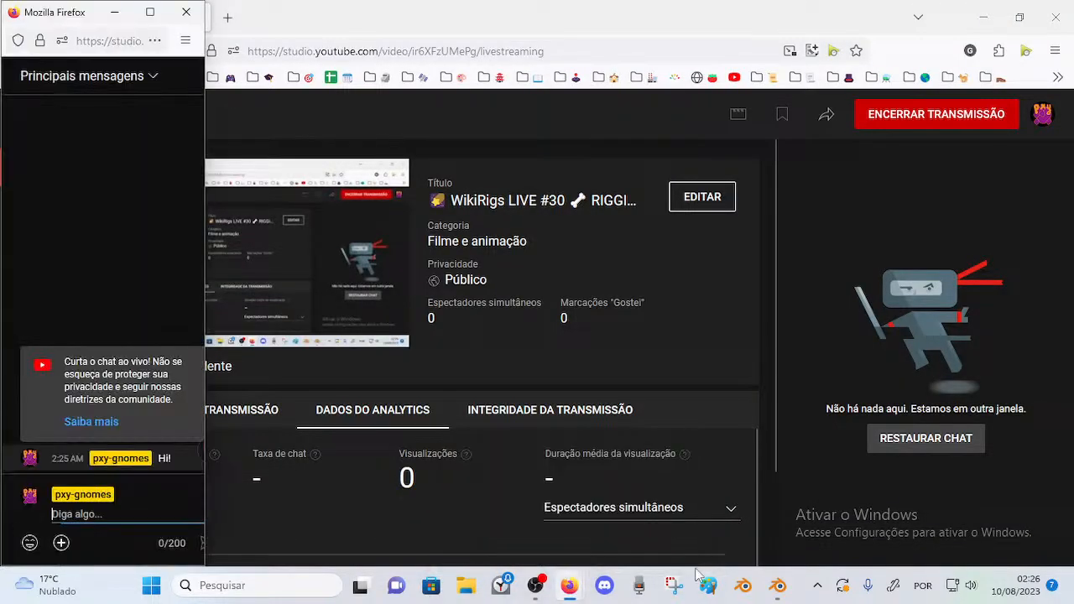
left_click(776, 591)
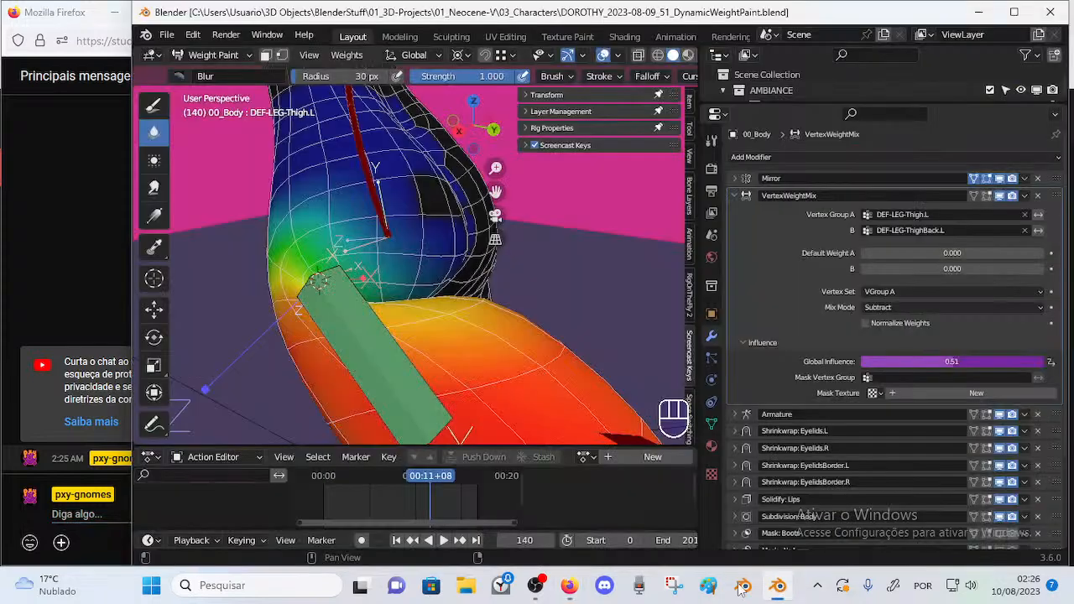
Check the stream dashboard, bring the chat back up, and narrow the Blender window to uncover the chat beside it.
left_click(569, 587)
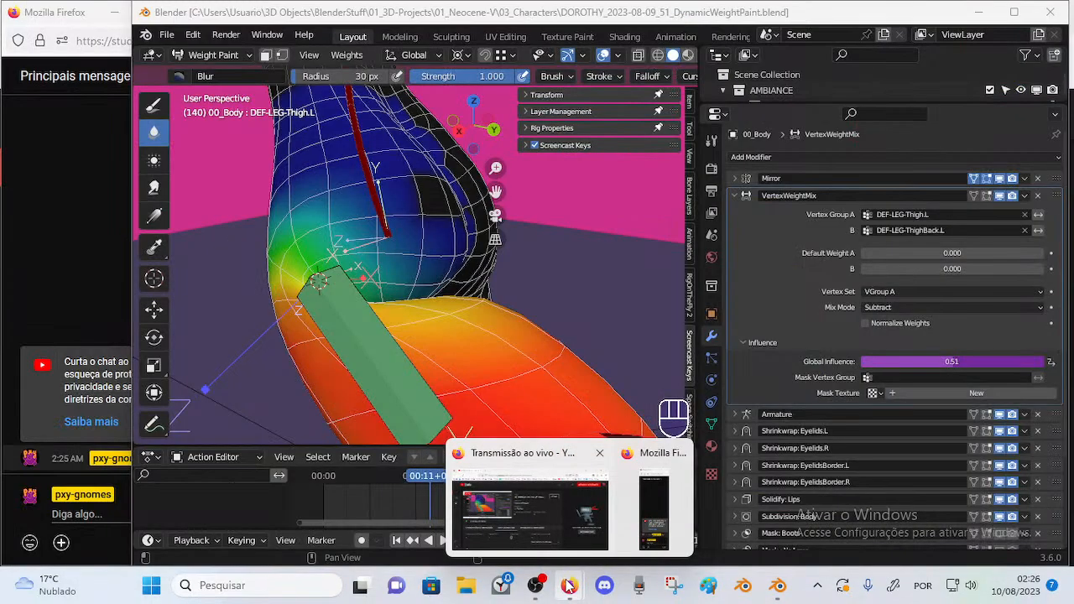
left_click(541, 526)
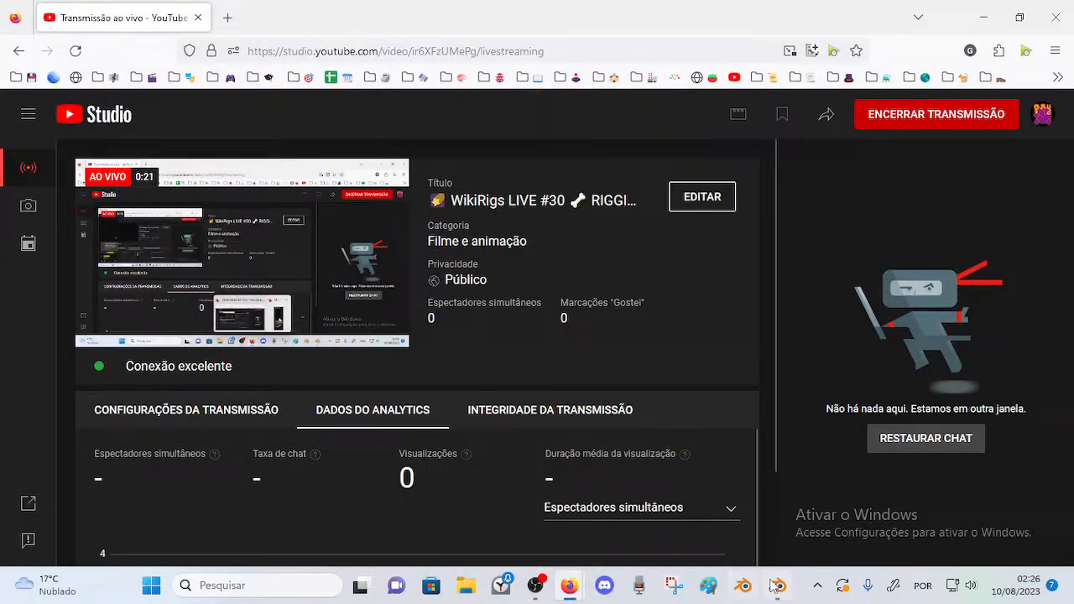
mouse_move(569, 587)
left_click(659, 504)
left_click(777, 585)
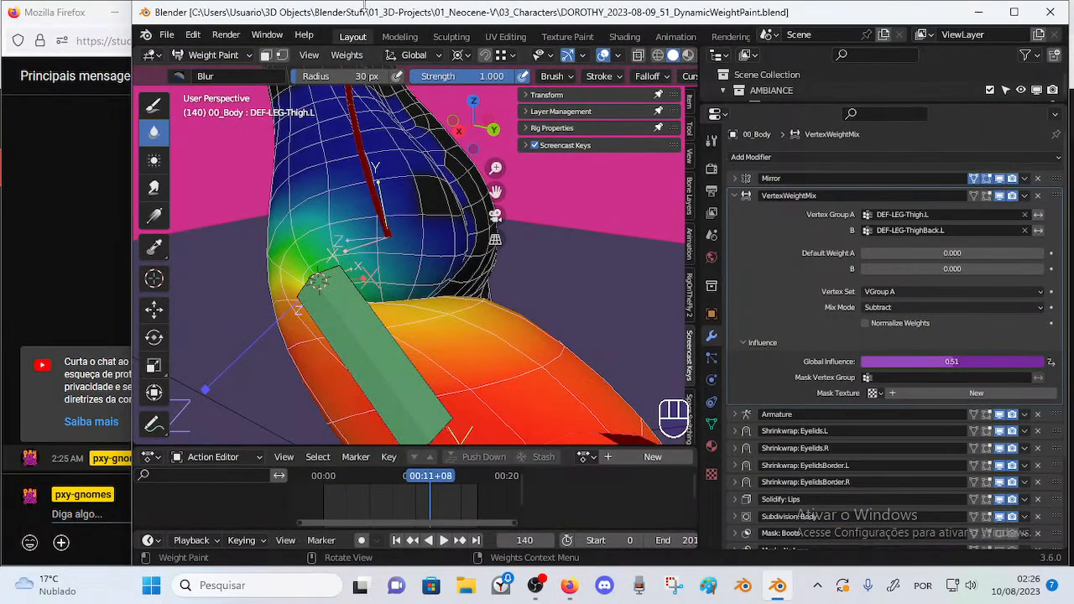
left_click_drag(128, 99, 201, 112)
Collapse the VertexWeightMix modifier and look up Vertex Weight Mix among the modifiers that can be added to the body.
middle_click_drag(500, 221, 507, 319, "shift")
scroll(416, 303, "down", 1)
scroll(521, 298, "down", 2)
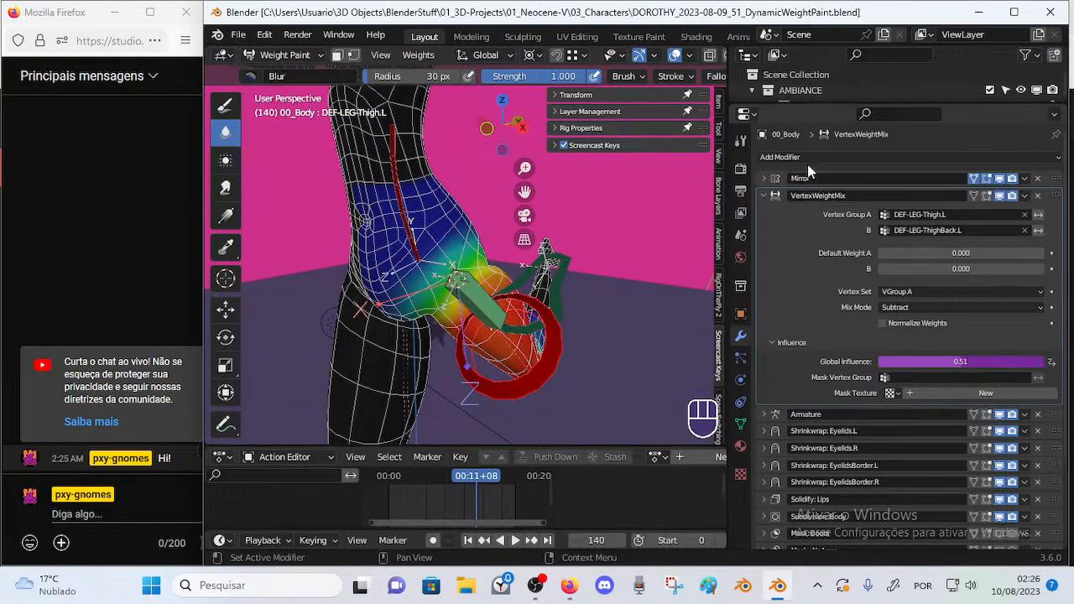
left_click(764, 198)
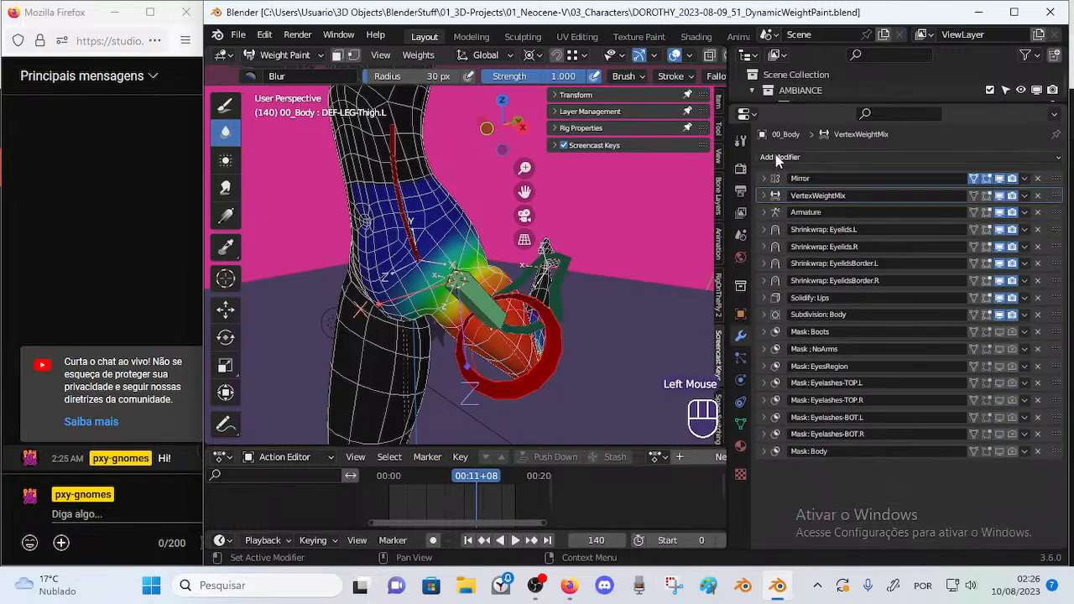
left_click(776, 157)
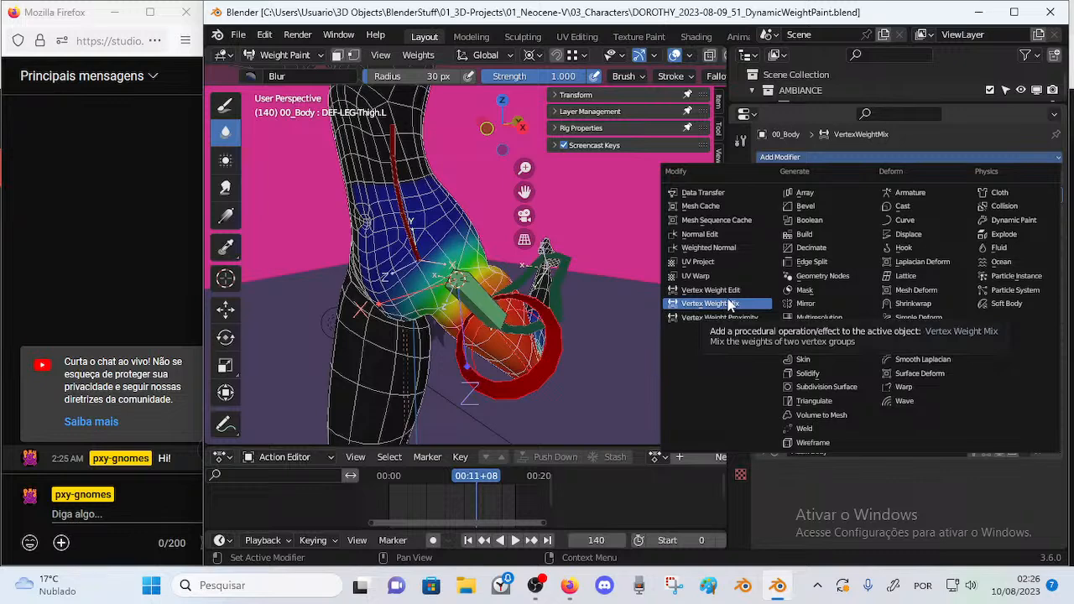
left_click(793, 118)
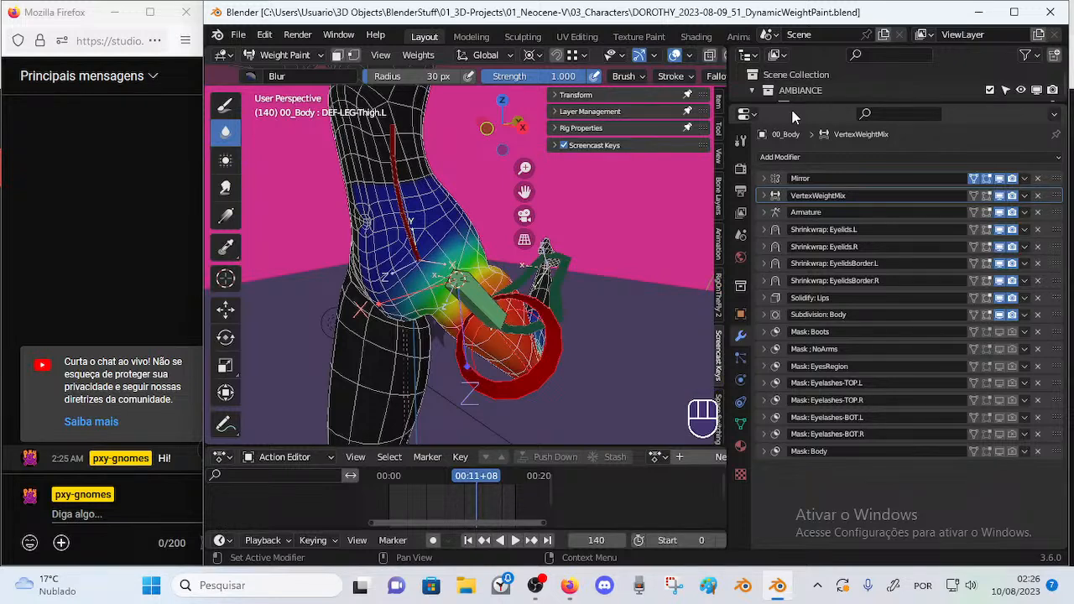
Sample the vertex groups at the back of the raised thigh and make DEF-LEG-ThighBack.L the active group.
middle_click_drag(629, 240, 457, 250)
scroll(453, 303, "up", 1)
middle_click_drag(506, 296, 617, 298)
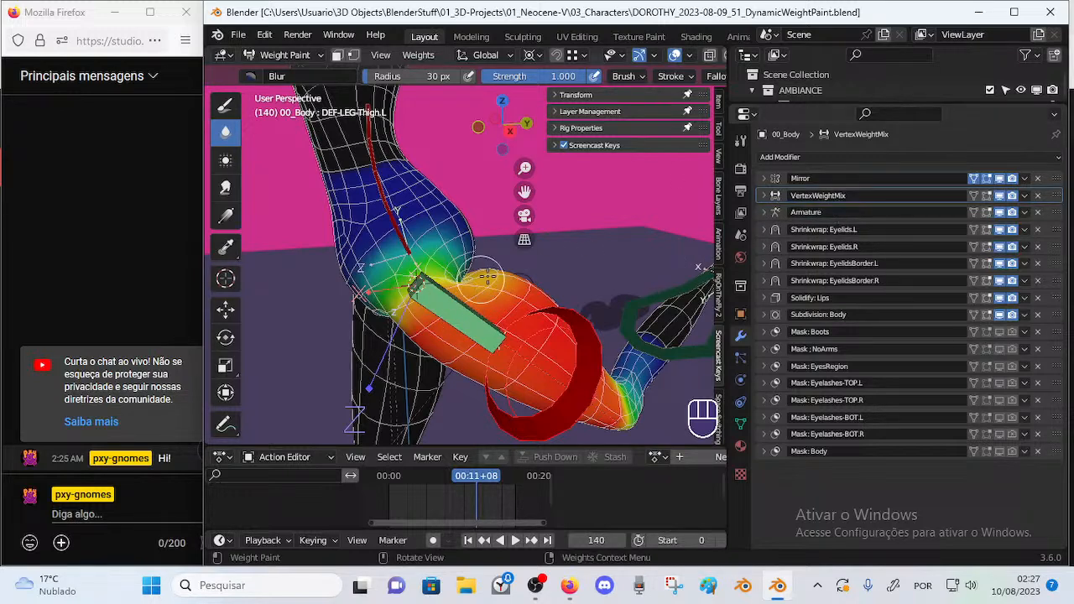
mouse_move(496, 307)
middle_mouse_down()
mouse_move(487, 311)
mouse_move(491, 293)
middle_mouse_up()
key("ctrl")
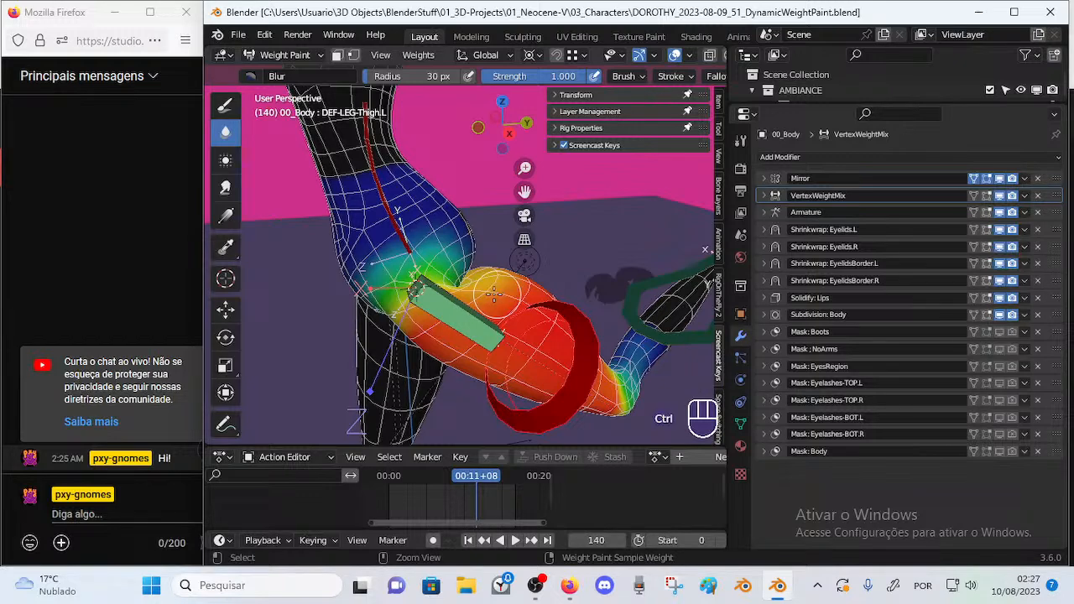
right_click(490, 291, "ctrl")
right_click(490, 291, "shift")
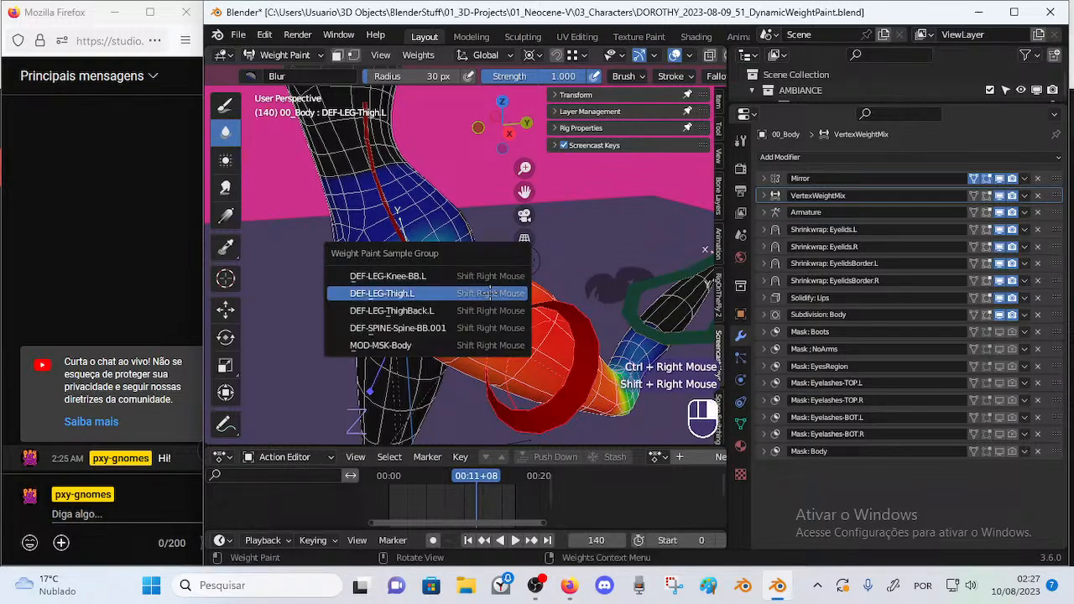
left_click(478, 310)
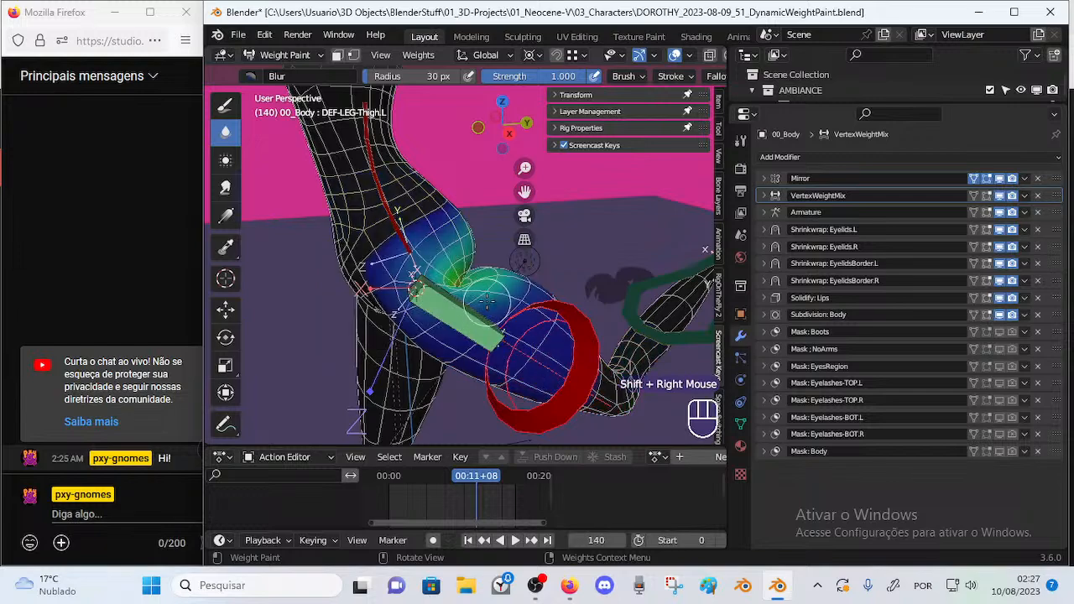
Expand the VertexWeightMix modifier and examine the DEF-LEG-ThighBack.L weights around the thigh and buttock crease.
middle_click_drag(521, 291, 508, 293)
left_click_drag(487, 290, 559, 328)
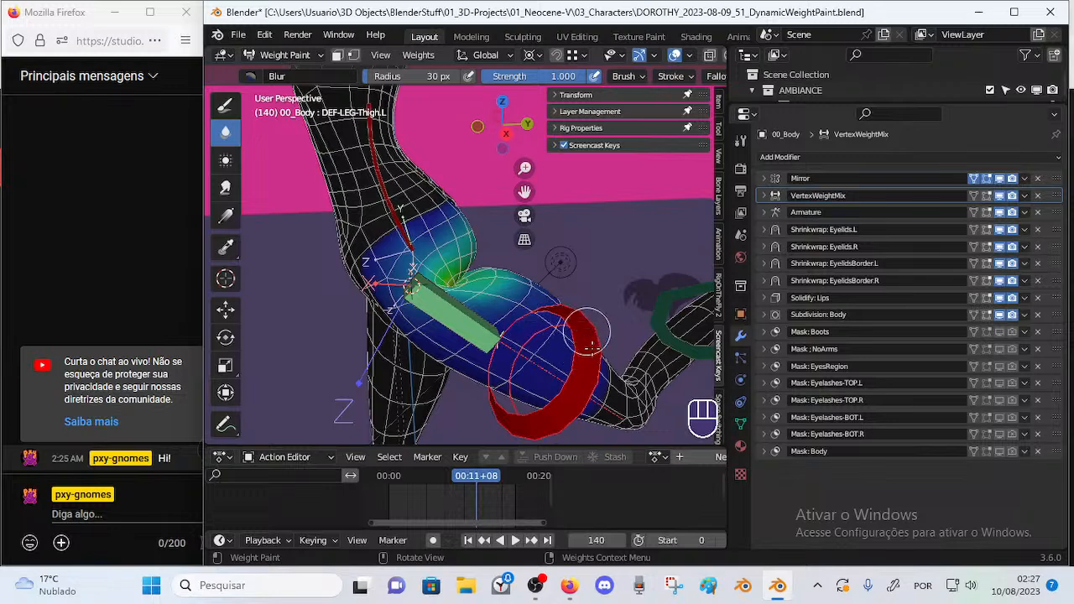
left_click(764, 196)
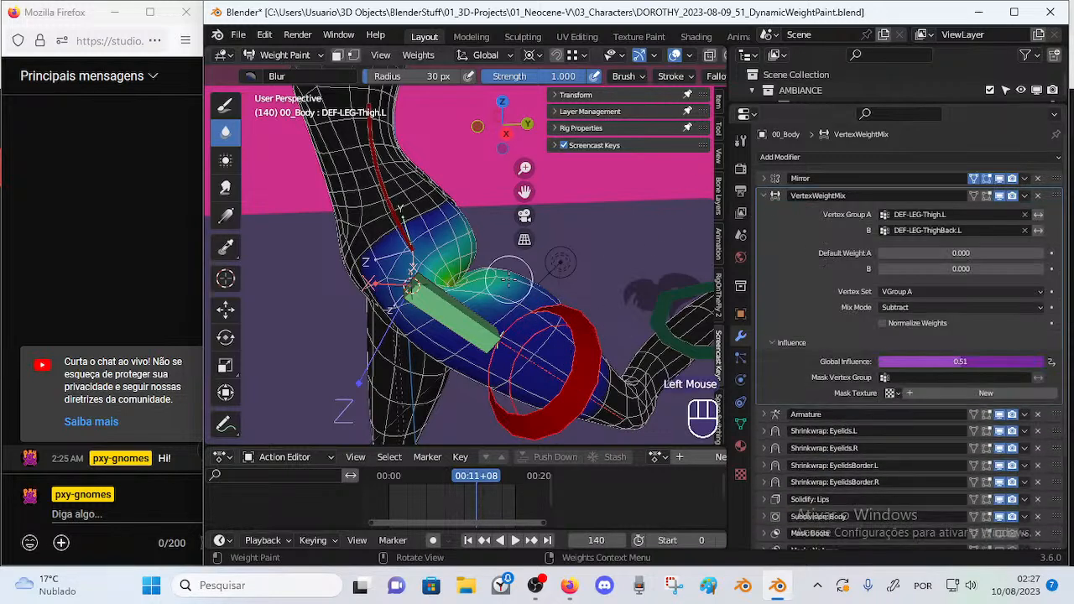
middle_click_drag(501, 279, 508, 295)
scroll(509, 317, "down", 1)
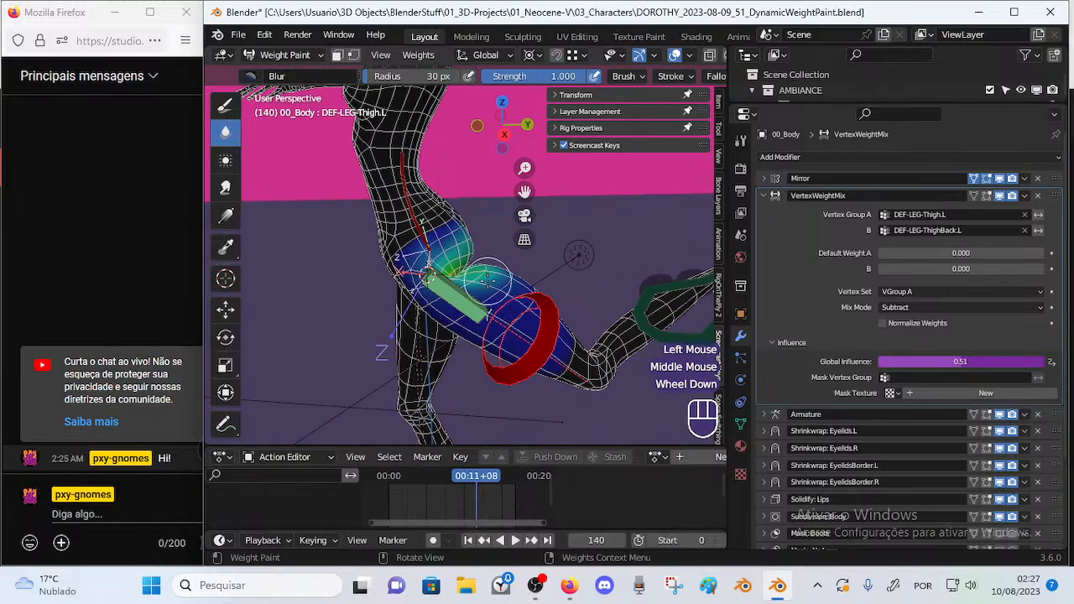
scroll(453, 295, "up", 2)
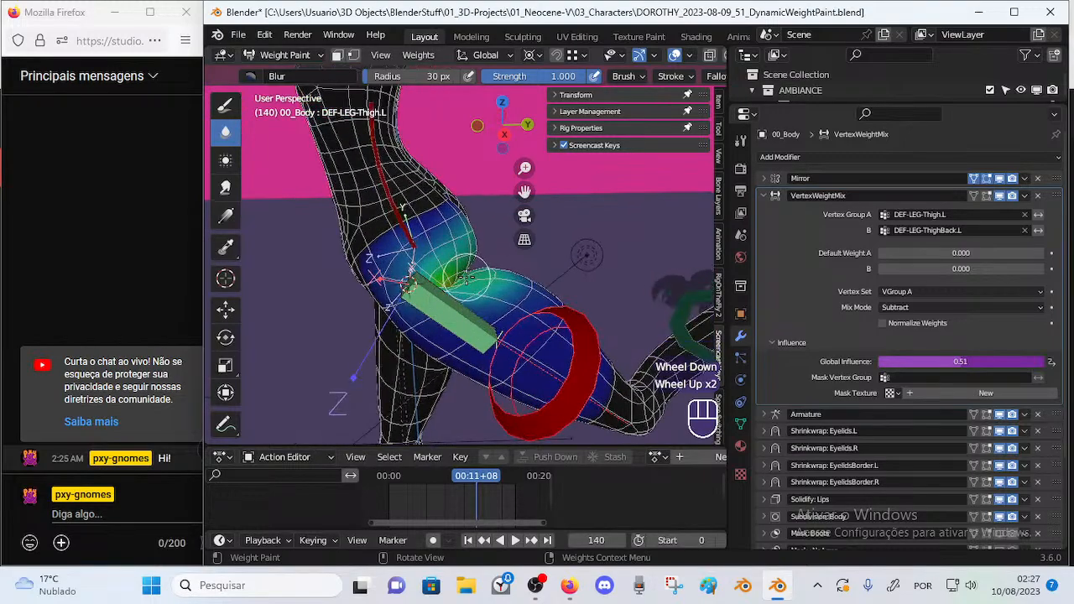
mouse_move(484, 286)
middle_mouse_down()
mouse_move(450, 277)
mouse_move(485, 272)
mouse_move(470, 273)
middle_mouse_up()
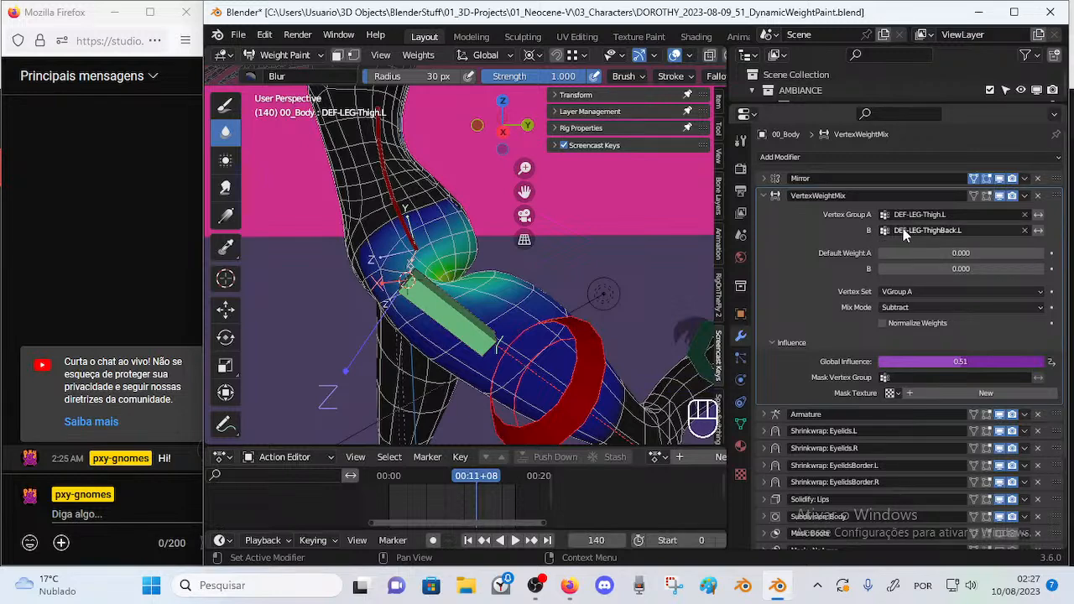
Examine the VertexWeightMix modifier's vertex groups A and B and its mix mode against the painted thigh.
left_click(961, 229)
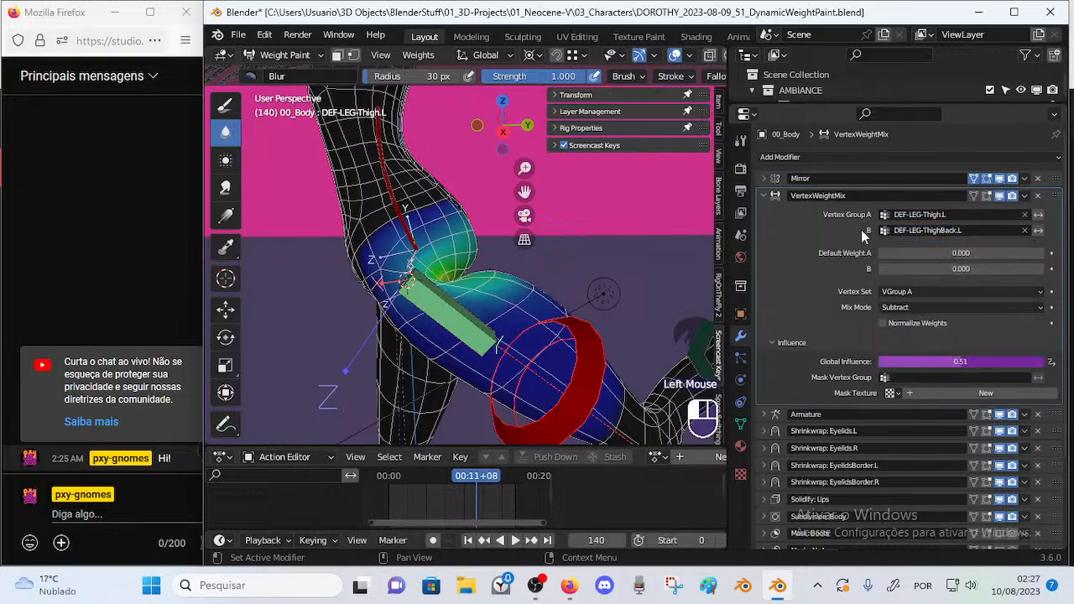
double_click(918, 230)
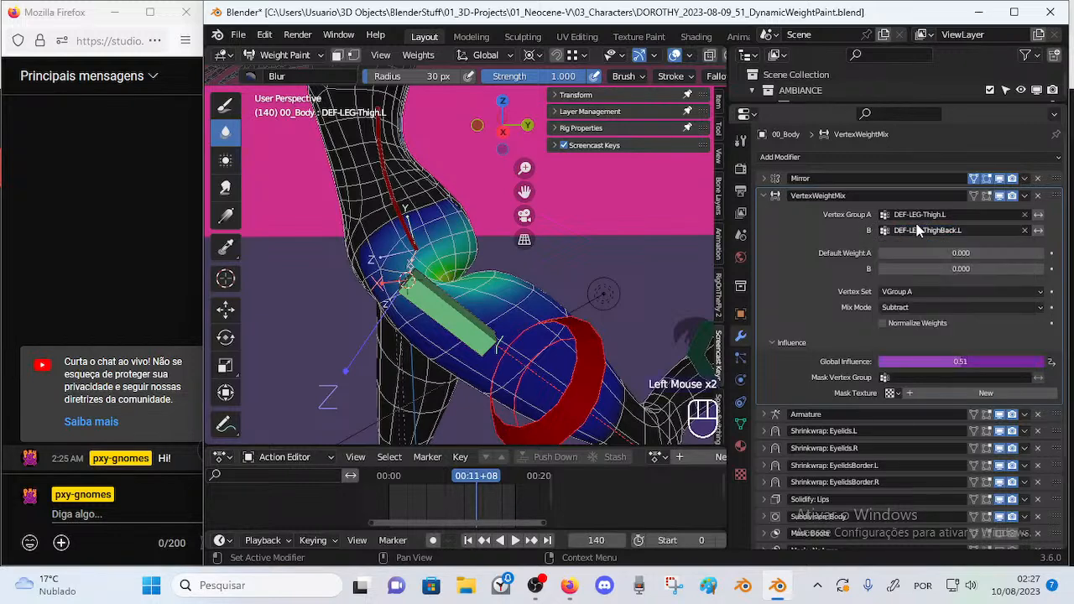
mouse_move(327, 311)
middle_mouse_down()
mouse_move(478, 277)
mouse_move(514, 256)
middle_mouse_up()
right_click(478, 293, "shift")
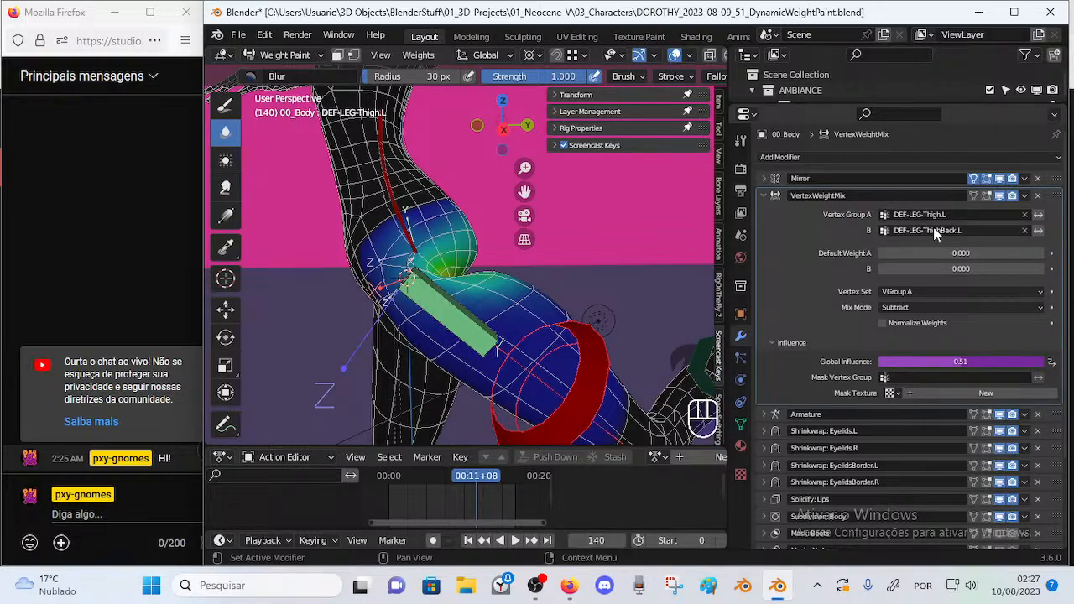
middle_click_drag(482, 291, 373, 302)
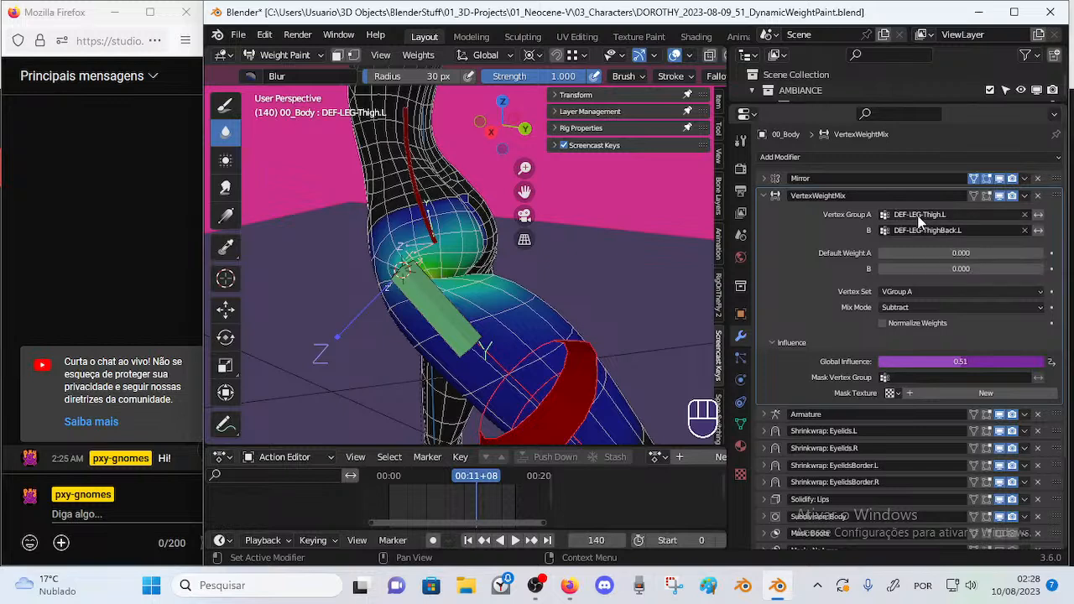
left_click(902, 308)
left_click(902, 308)
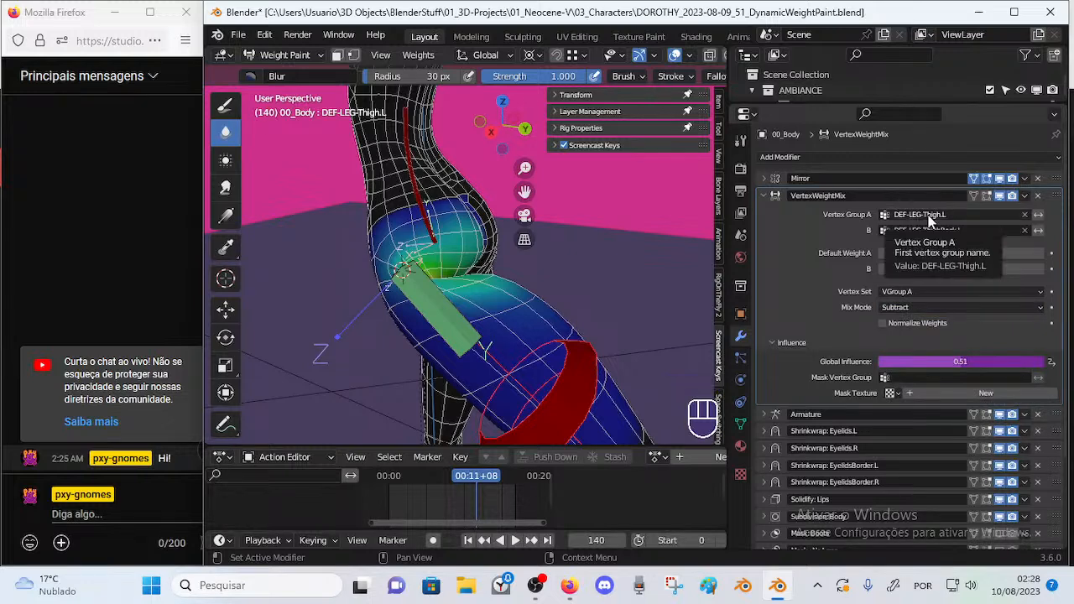
Select the thigh bone to display its weights, then make DEF-LEG-ThighBack.L the active group again.
left_click(574, 372, "ctrl")
middle_click_drag(578, 372, 474, 306)
right_click(474, 306, "shift")
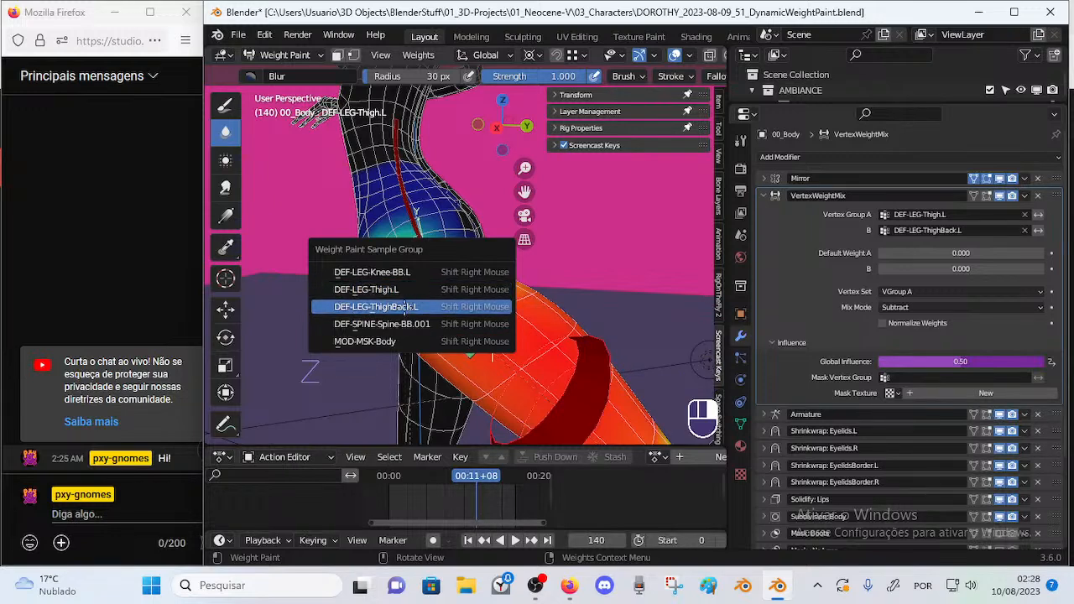
left_click(394, 306)
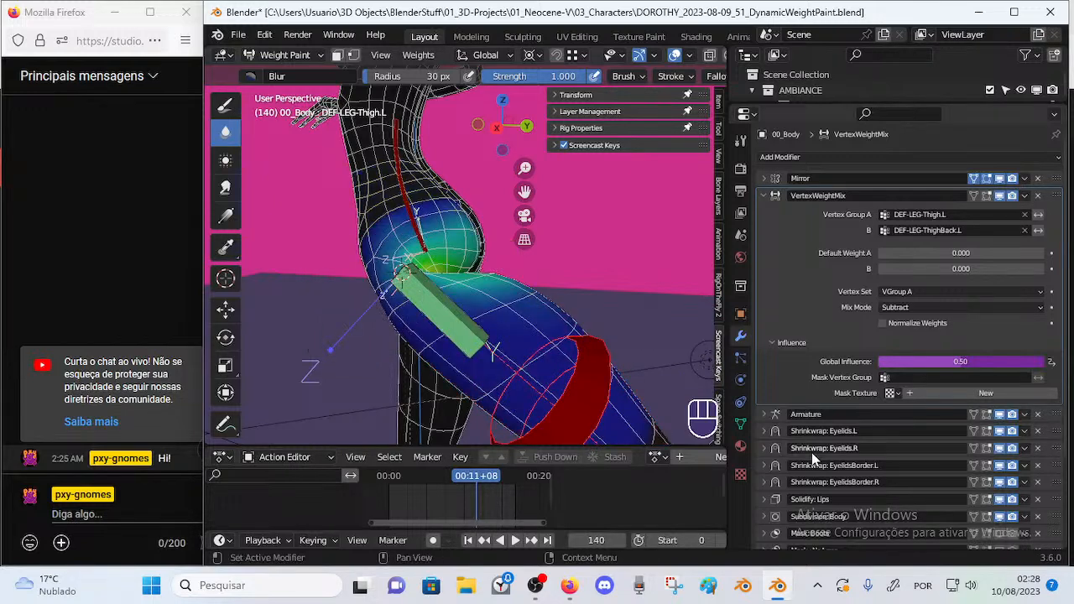
Sort the body mesh's vertex groups by name.
left_click(740, 423)
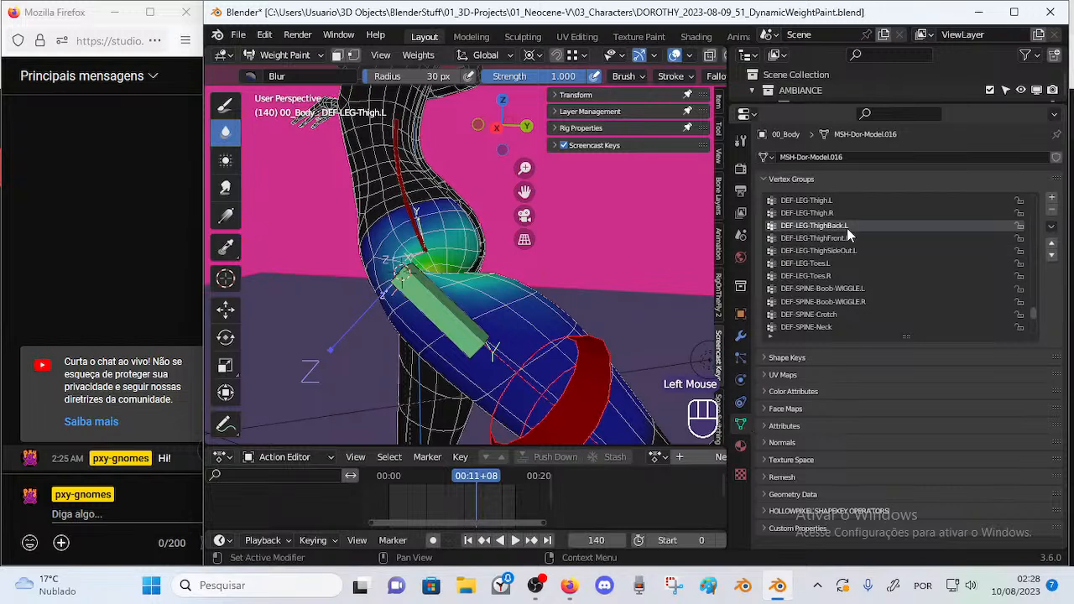
left_click(1051, 225)
mouse_move(1019, 267)
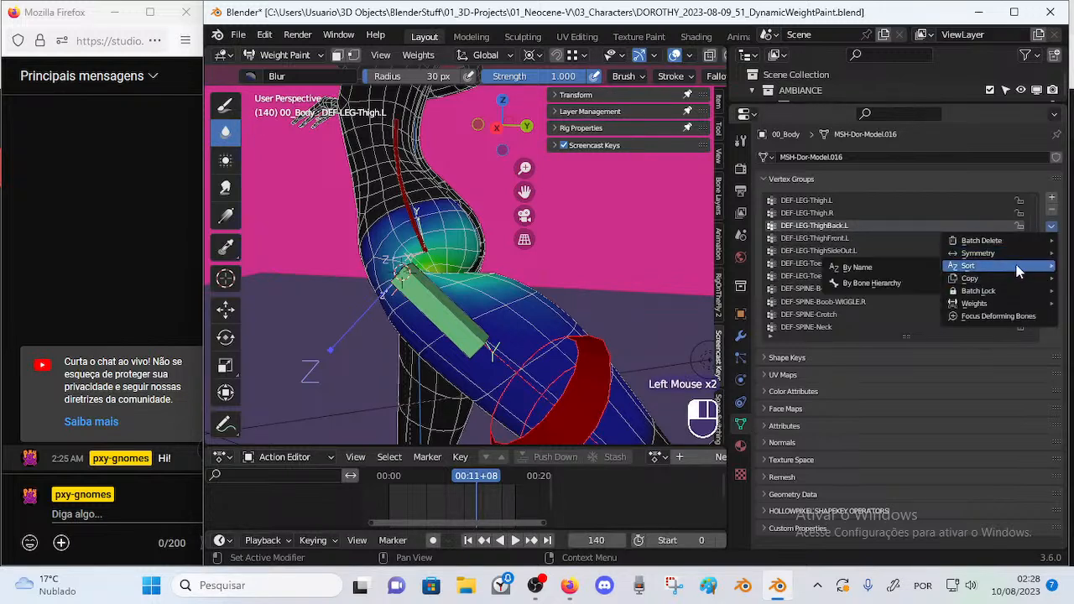
left_click(899, 269)
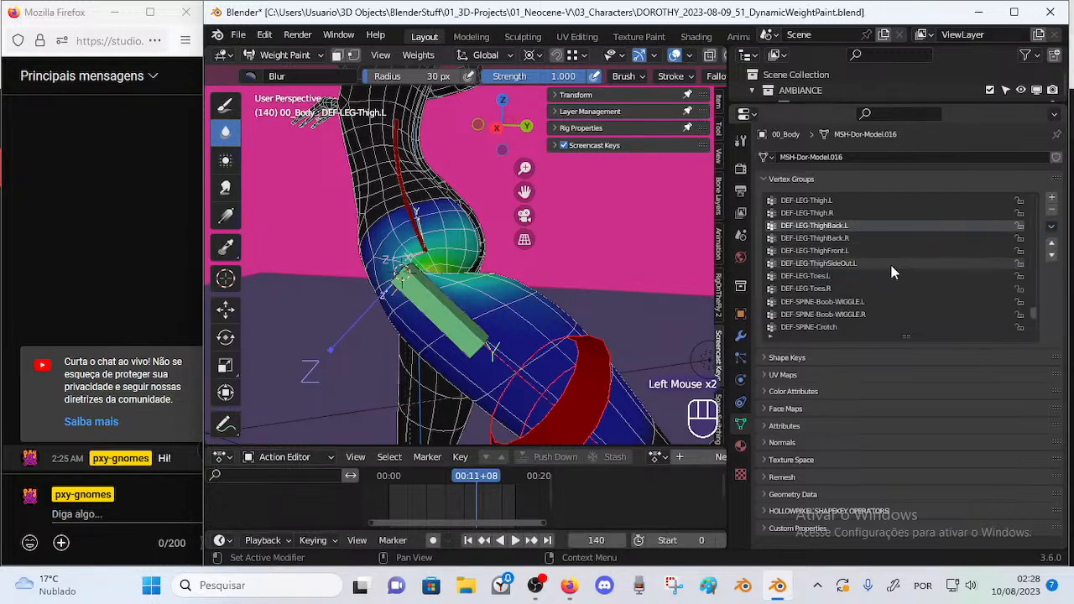
Select the DEF-LEG-ThighBack.R vertex group, then return to DEF-LEG-ThighBack.L and view its weights on the thigh.
left_click(849, 237)
left_click(850, 225)
middle_click_drag(528, 270, 564, 254)
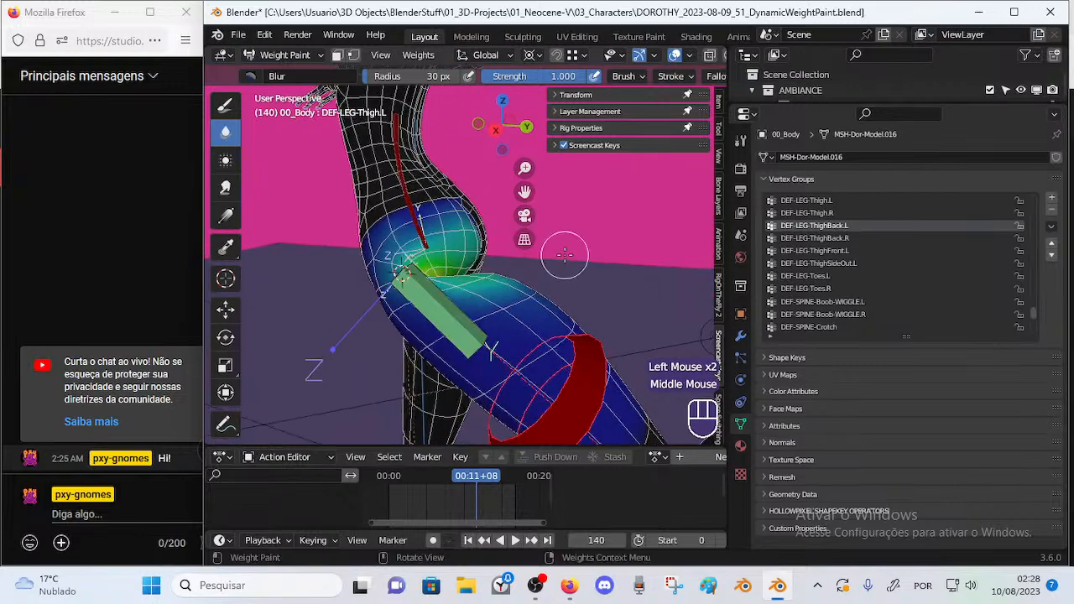
scroll(587, 247, "up", 1)
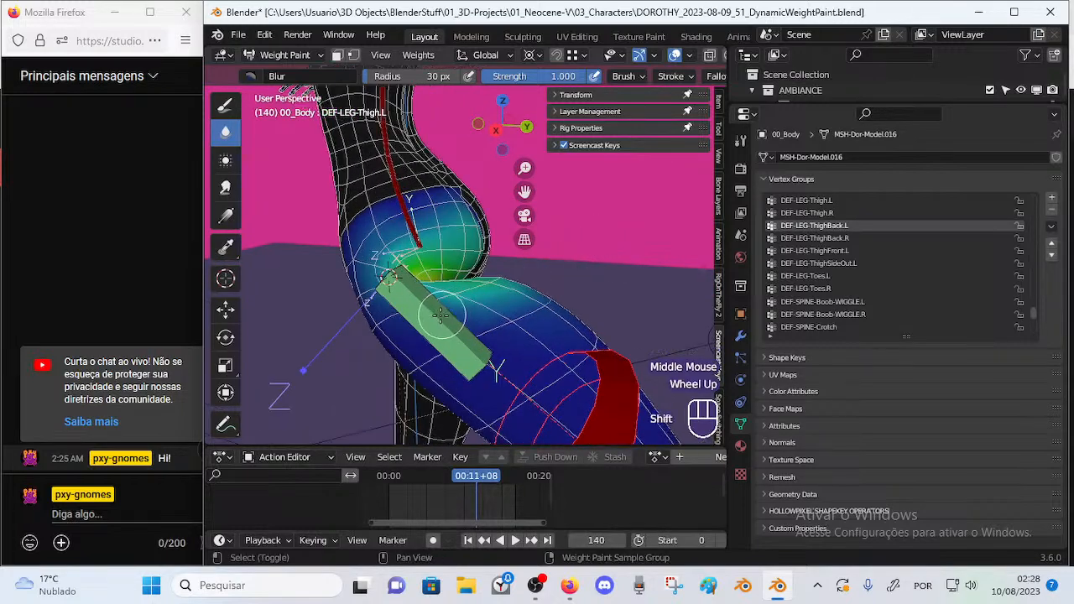
Display the body's modifiers and examine the VertexWeightMix modifier's driven Global Influence against the backward-bent thigh.
scroll(571, 294, "down", 2)
middle_click_drag(587, 323, 604, 331)
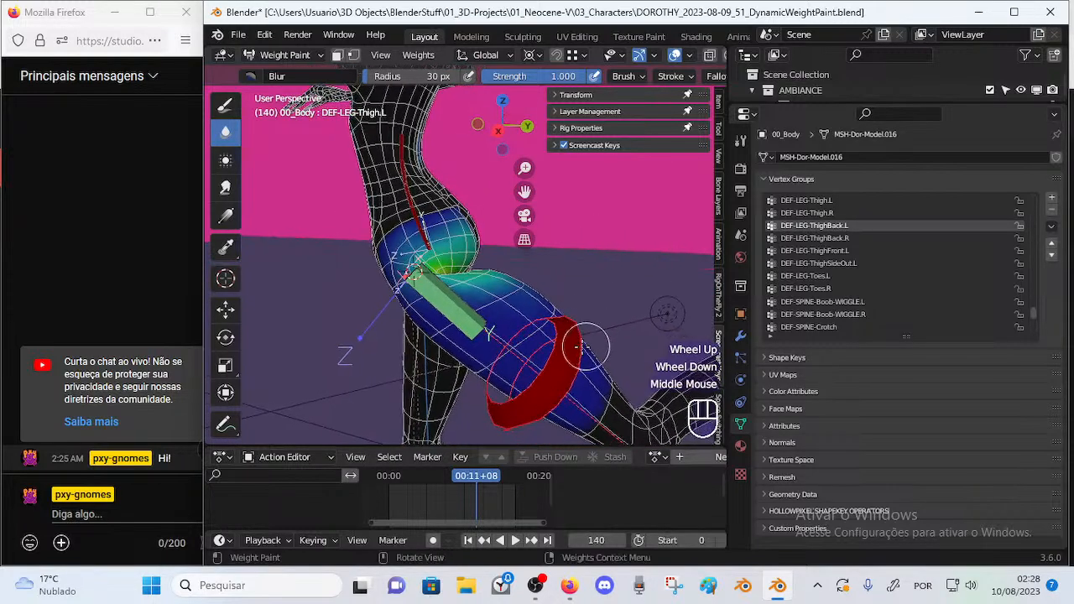
middle_click_drag(445, 300, 457, 294)
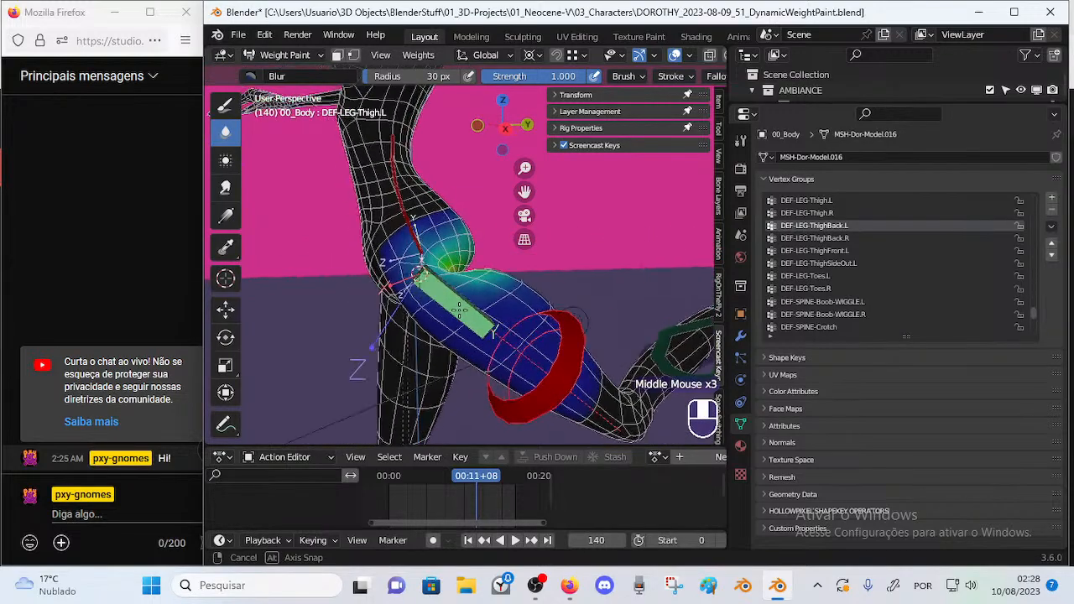
left_click(740, 336)
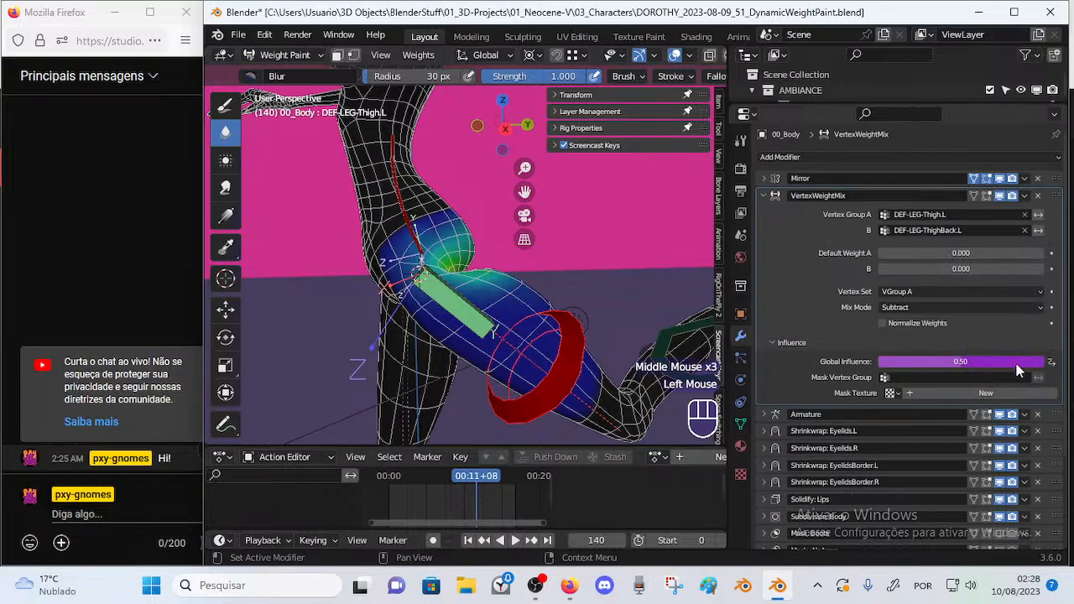
middle_click_drag(521, 319, 485, 315)
middle_click_drag(575, 327, 506, 395)
scroll(560, 210, "down", 2)
middle_click_drag(561, 210, 539, 302)
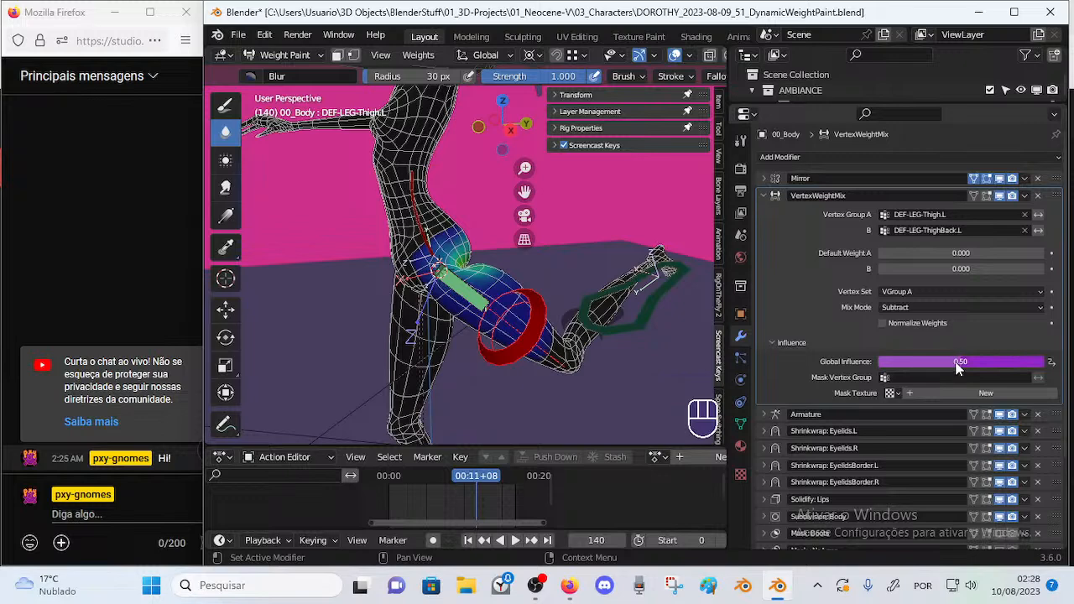
left_click(759, 410)
left_click(758, 409)
scroll(696, 331, "up", 1)
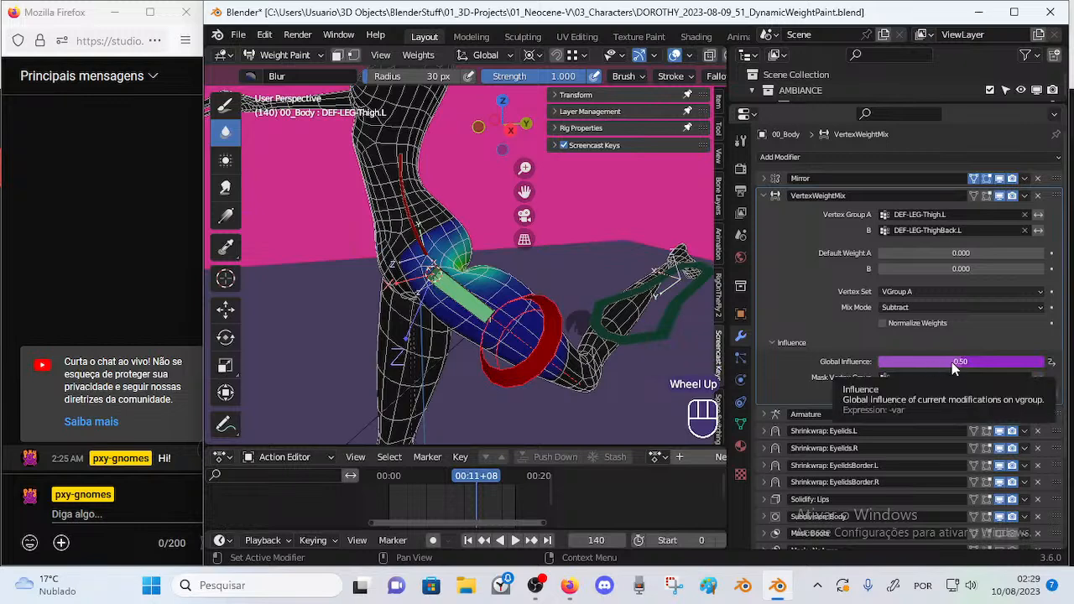
Move the timeline to frame 90 and examine the straight leg's weights alongside the modifier's Global Influence and vertex group B.
scroll(596, 340, "down", 2)
left_click_drag(476, 476, 445, 485)
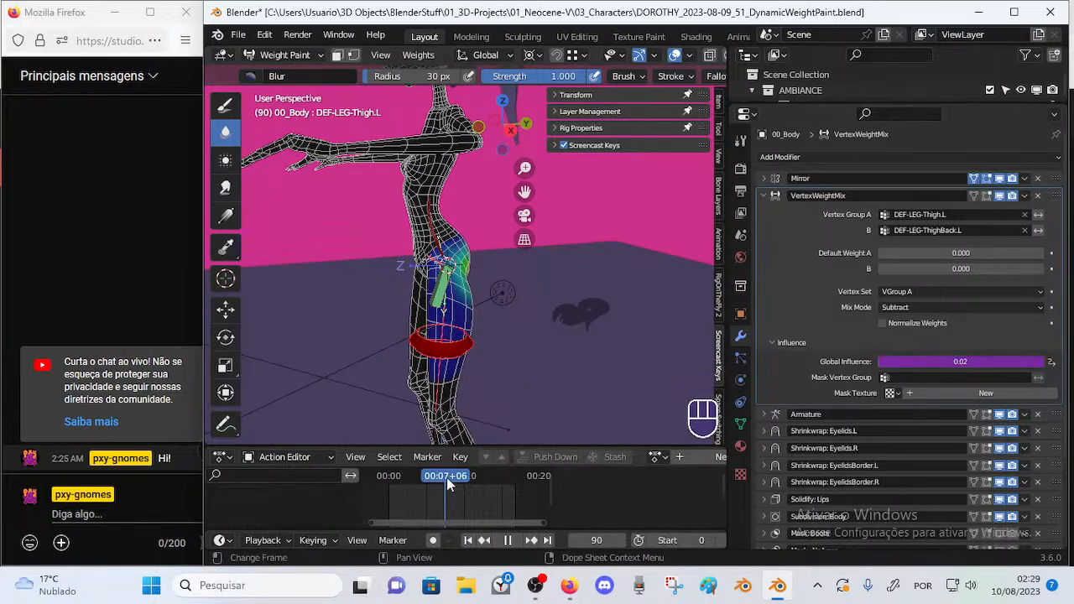
middle_click_drag(438, 411, 434, 357)
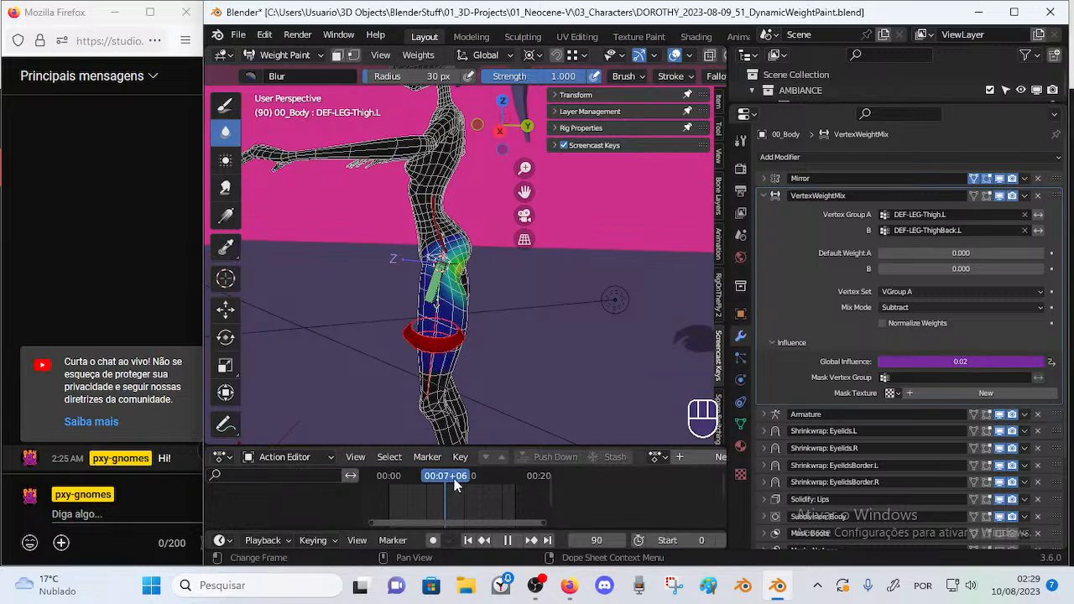
scroll(480, 262, "up", 2)
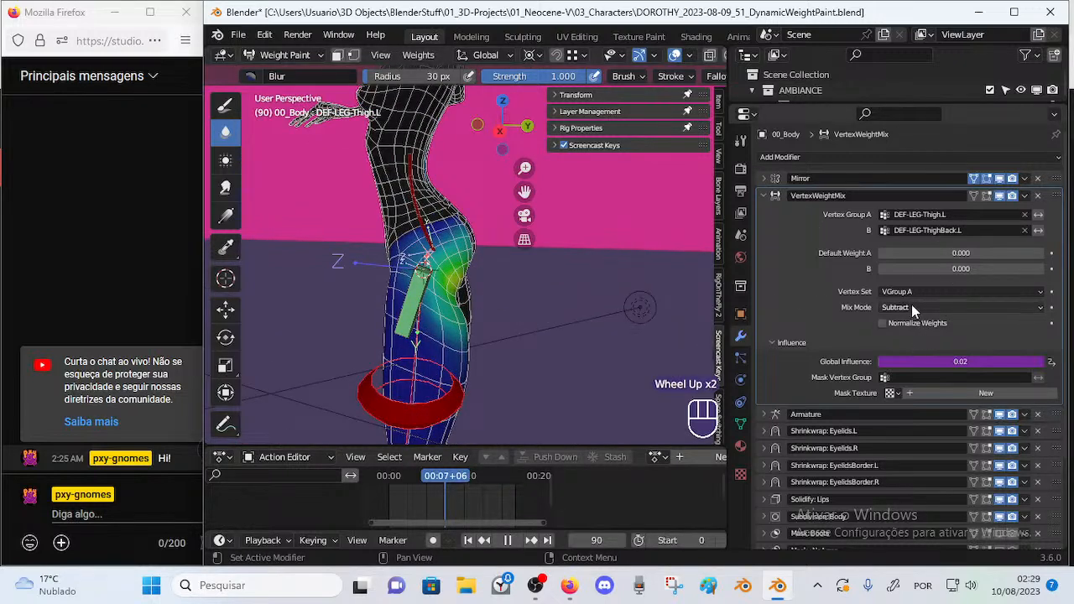
left_click(925, 229)
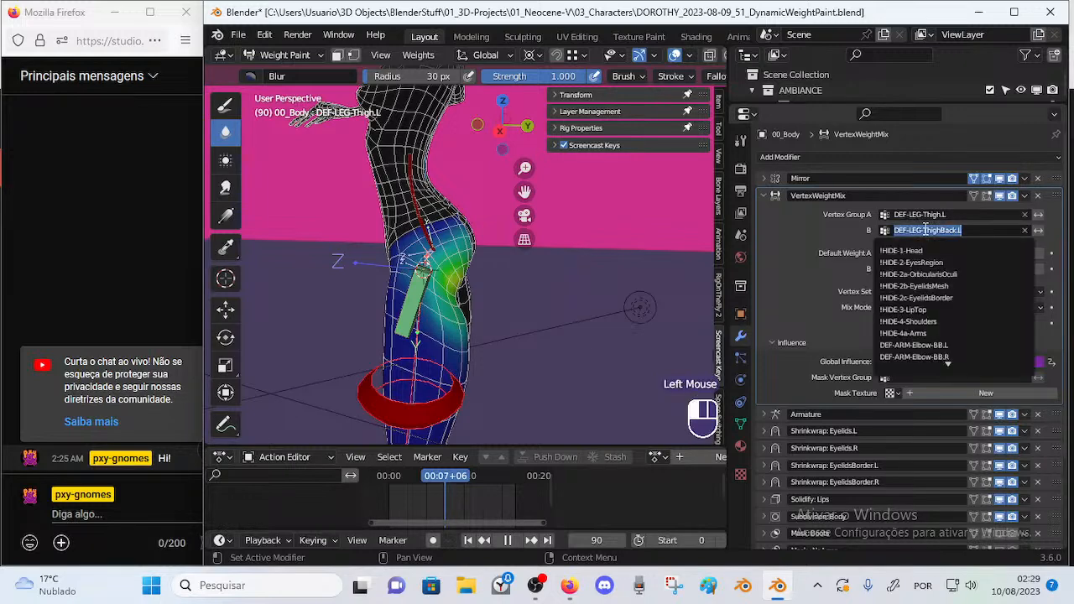
middle_click_drag(490, 293, 441, 296)
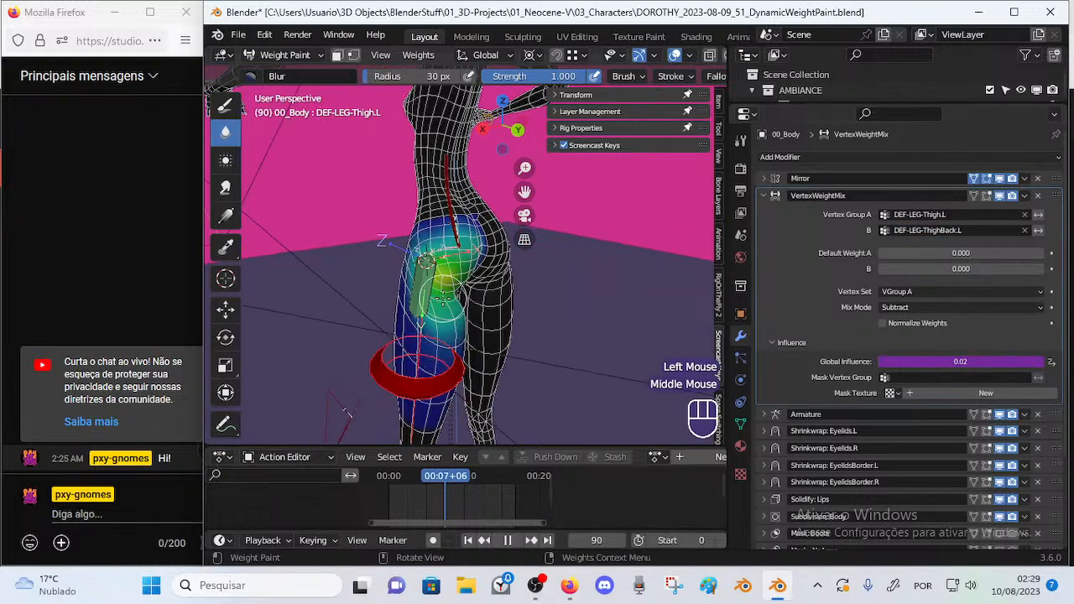
Sample the vertex groups on the thigh and display the DEF-LEG-Thigh.L weights.
scroll(438, 298, "up", 1)
right_click(373, 323, "shift")
left_click(373, 323)
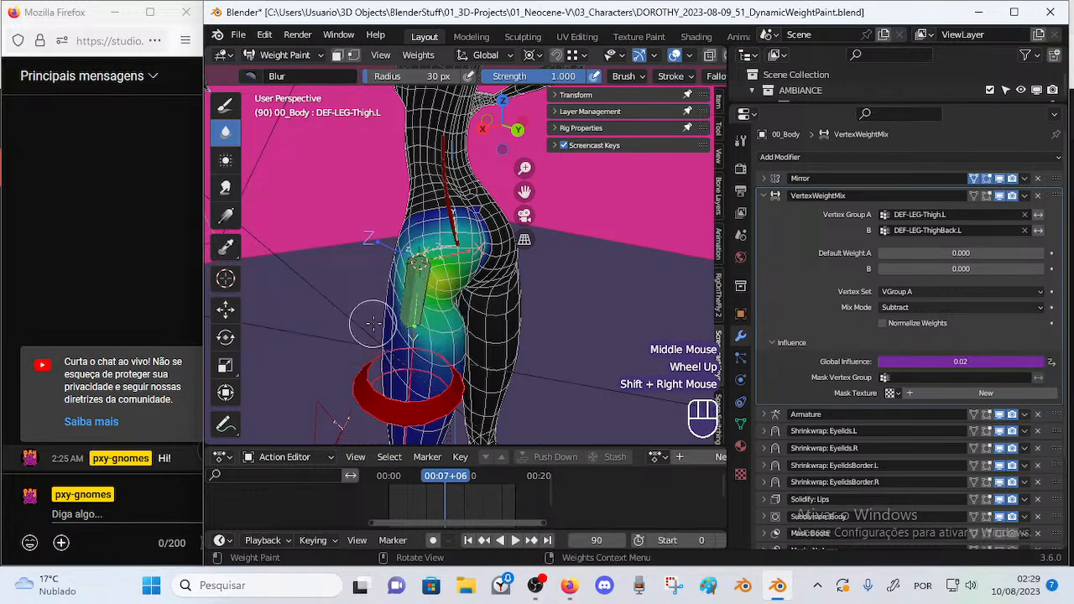
right_click(369, 278, "shift")
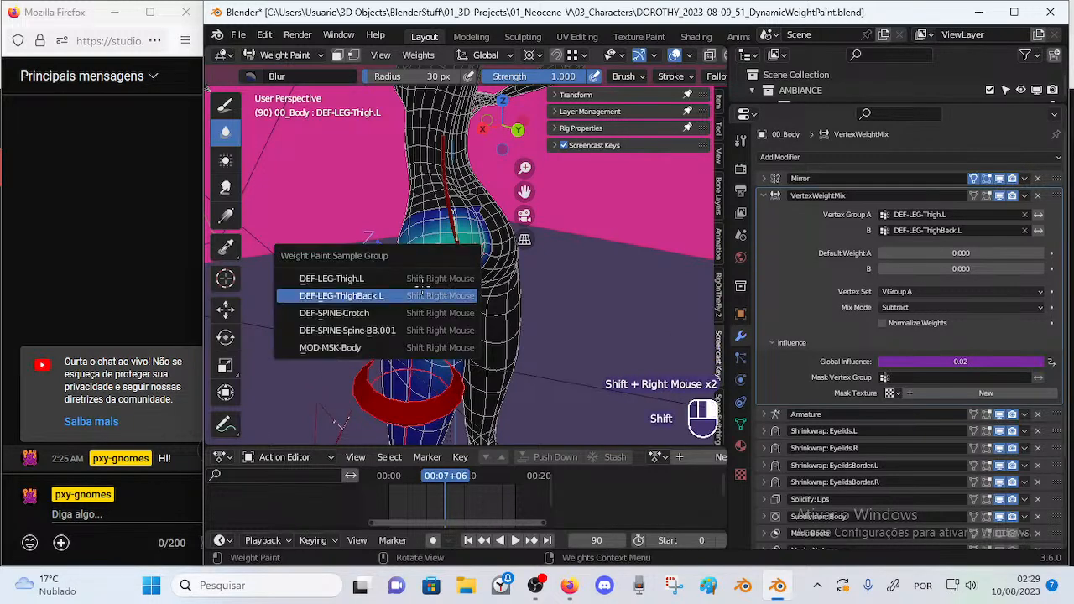
right_click(369, 278)
key("Escape")
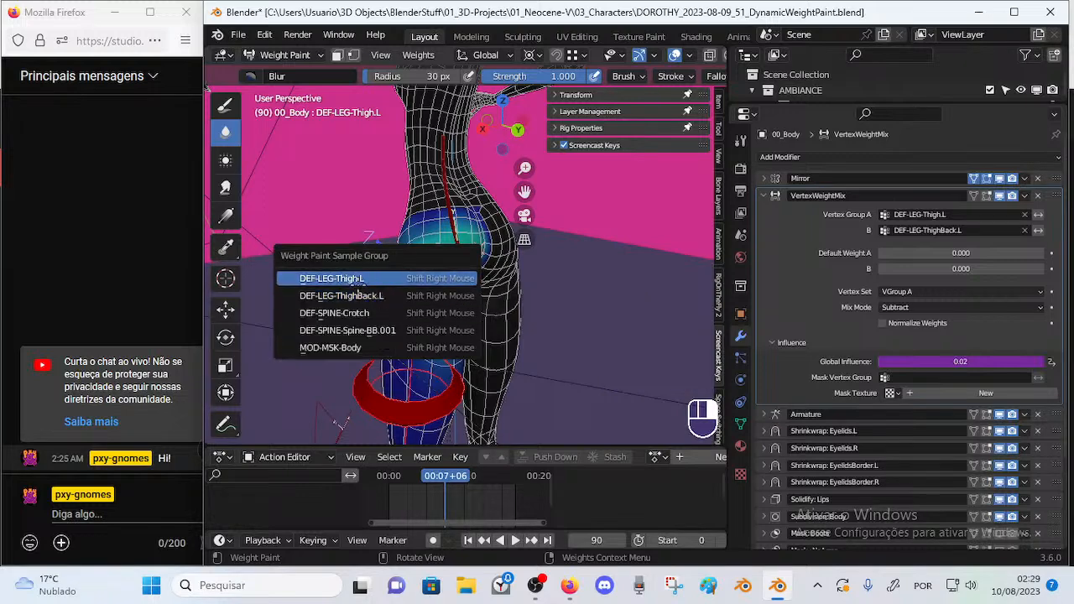
left_click(356, 280)
Scrub the animation to frame 156 and examine the DEF-LEG-Thigh.L weights on the backward-bent leg.
middle_click_drag(356, 286, 475, 330)
scroll(470, 360, "down", 1)
middle_click_drag(470, 374, 470, 425)
left_click_drag(453, 486, 487, 480)
middle_click_drag(544, 330, 496, 417)
scroll(528, 357, "up", 1)
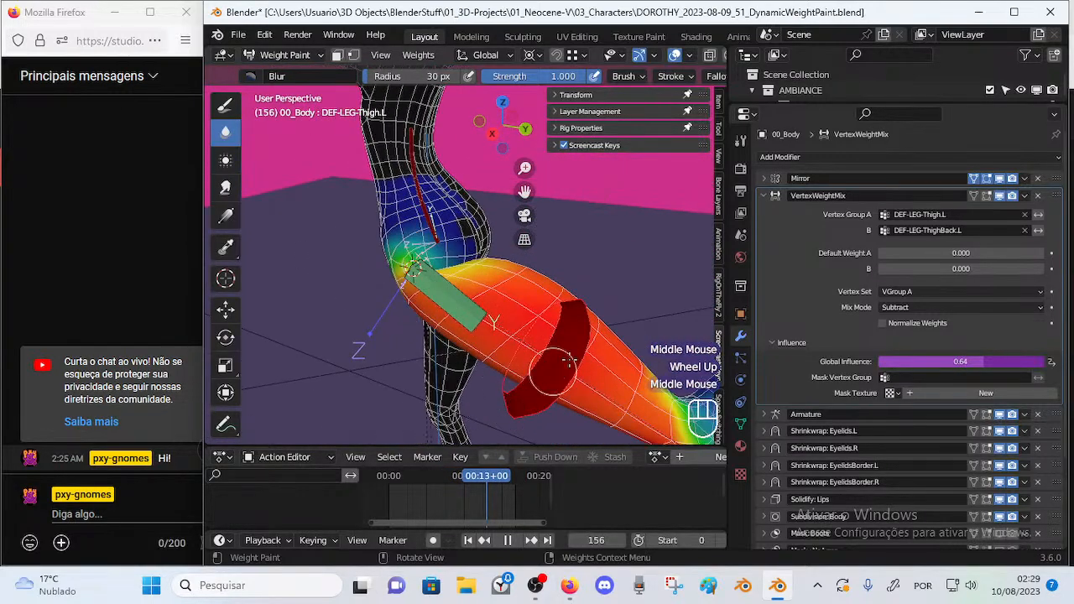
middle_click_drag(570, 352, 554, 319, "shift")
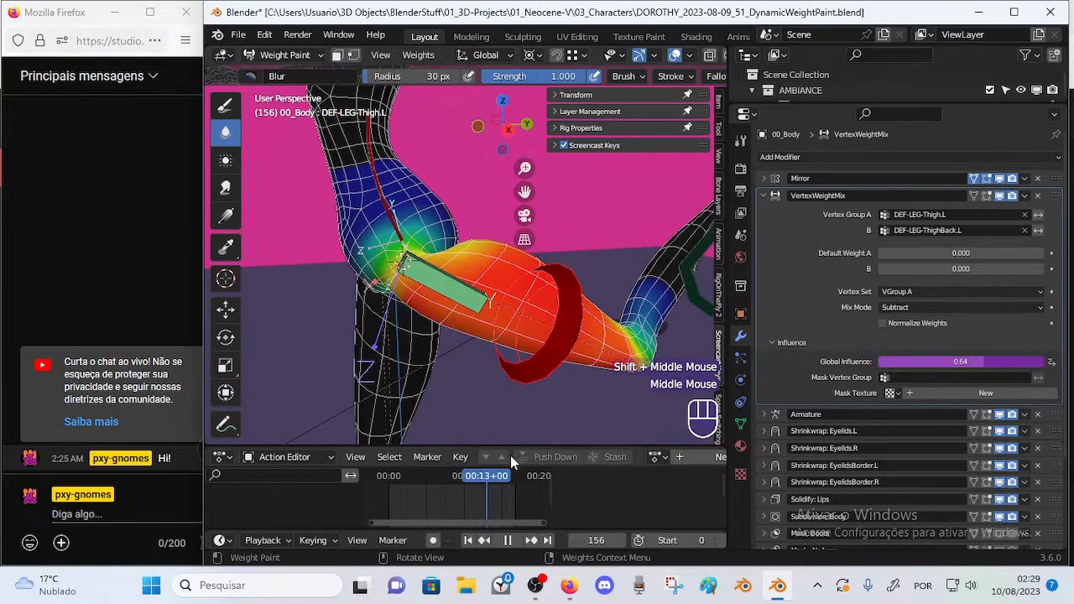
Move the timeline to frame 150 and back to frame 88 to compare the thigh weights between bent and straight poses.
left_click_drag(497, 478, 482, 477)
middle_click_drag(445, 327, 411, 252)
scroll(424, 277, "up", 1)
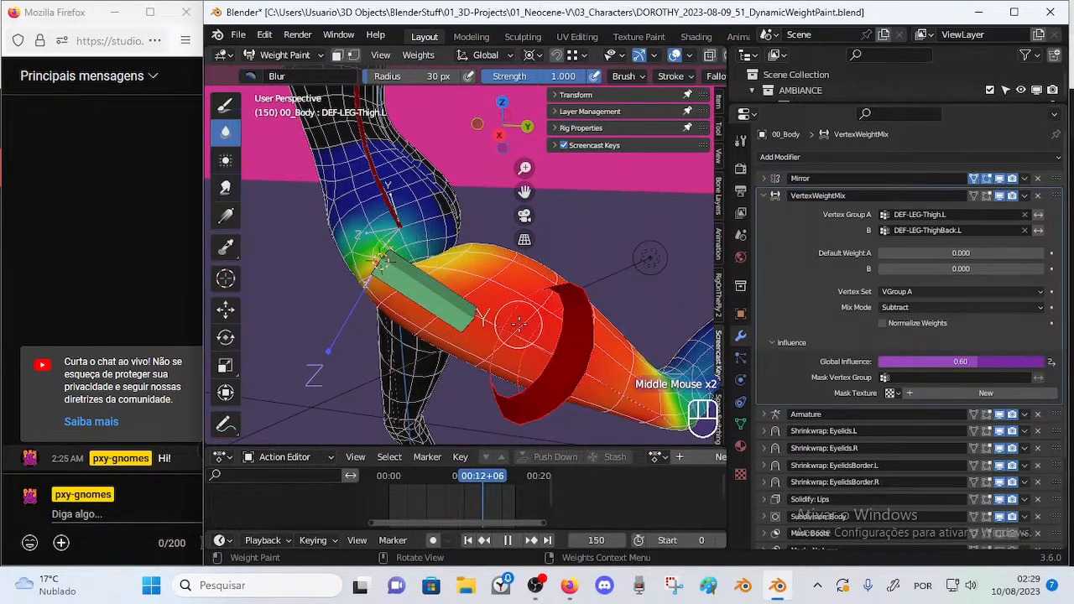
left_click_drag(487, 477, 447, 477)
scroll(449, 433, "down", 2)
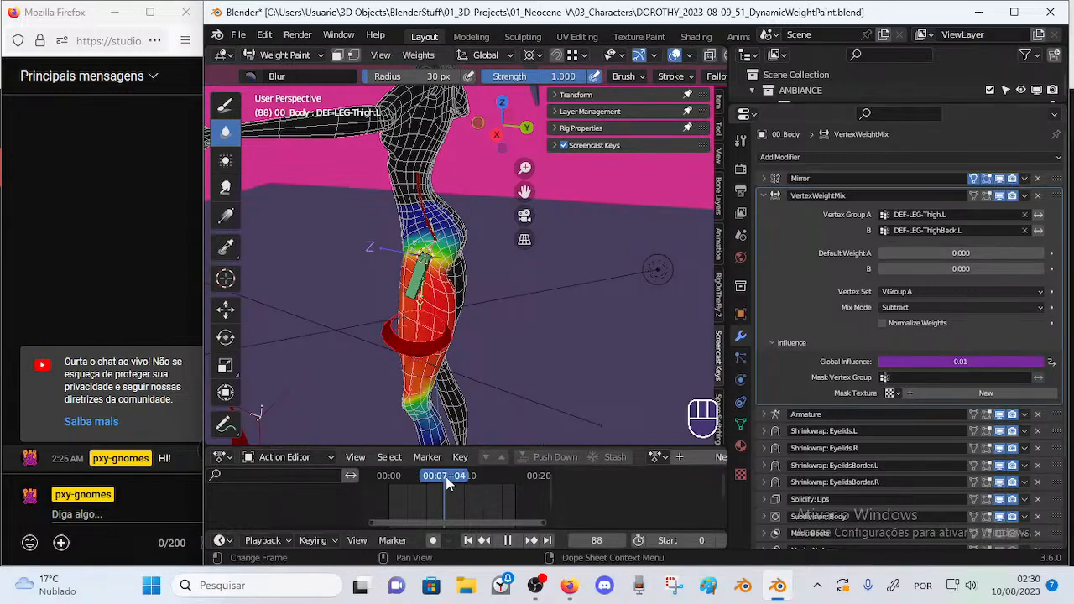
Compare Global Influence at frames 106 and 76, toggling the VertexWeightMix modifier's viewport display with the leg forward.
left_click_drag(953, 361, 957, 362)
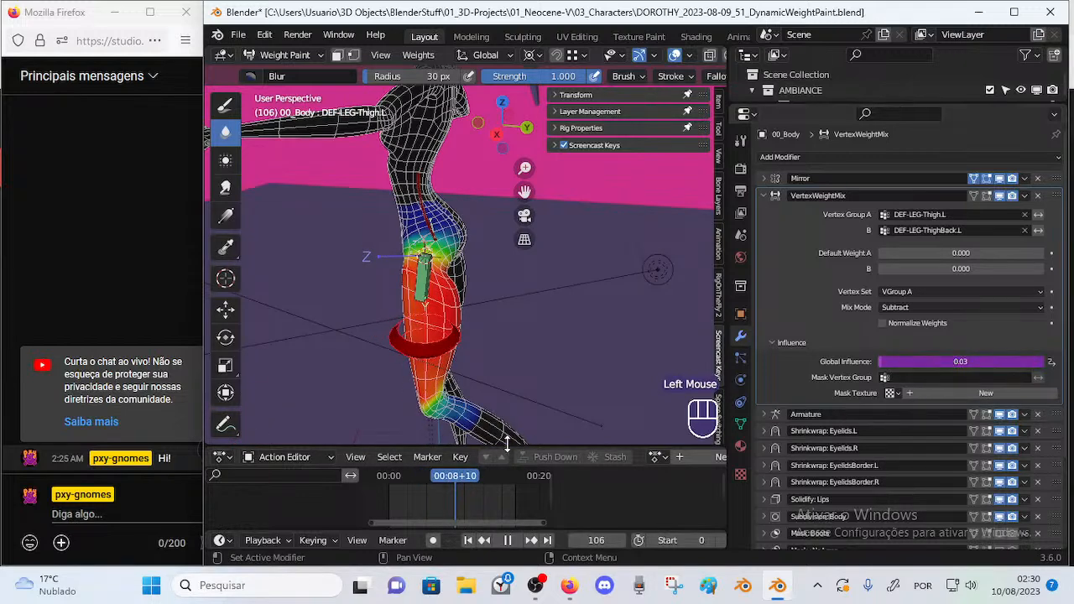
left_click(437, 476)
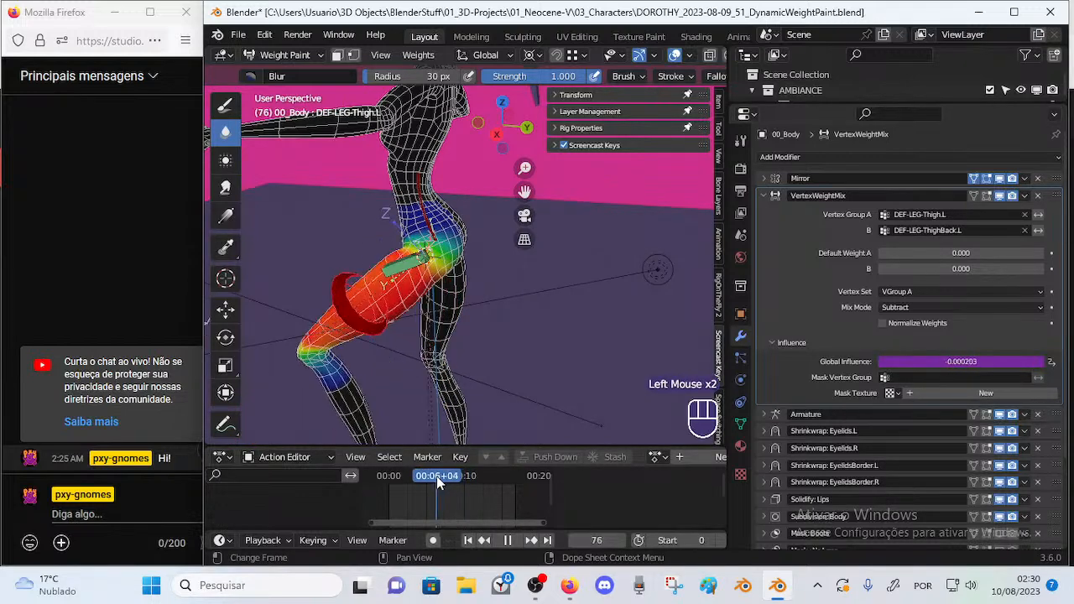
left_click(1000, 196)
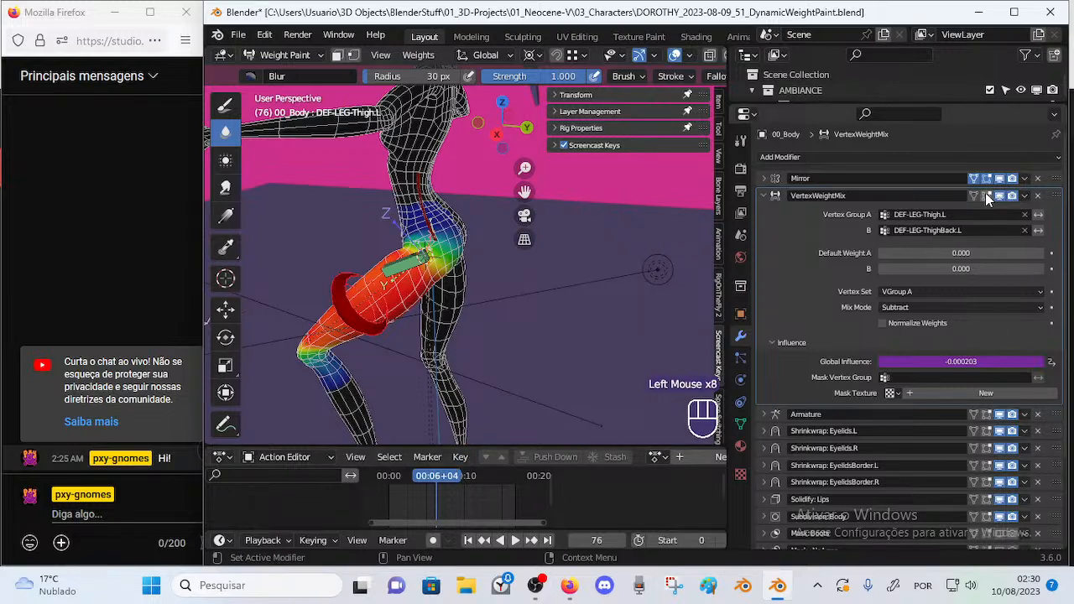
Scrub through frame 122 to frame 135 and examine the thigh weights around the hip from the front.
left_click_drag(436, 476, 466, 481)
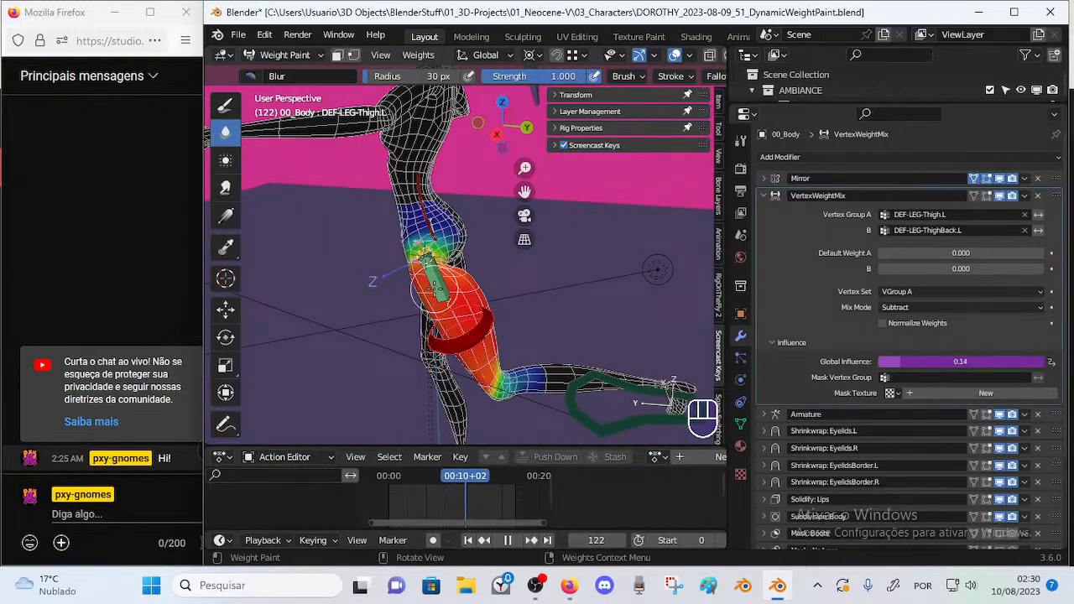
mouse_move(657, 269)
middle_mouse_down()
mouse_move(503, 279)
mouse_move(497, 323)
mouse_move(548, 241)
mouse_move(497, 309)
middle_mouse_up()
scroll(497, 315, "up", 1)
scroll(506, 299, "up", 1)
scroll(497, 308, "up", 1)
mouse_move(468, 480)
left_mouse_down()
mouse_move(502, 477)
mouse_move(455, 481)
mouse_move(483, 479)
mouse_move(474, 480)
left_mouse_up()
middle_click_drag(540, 363, 544, 327)
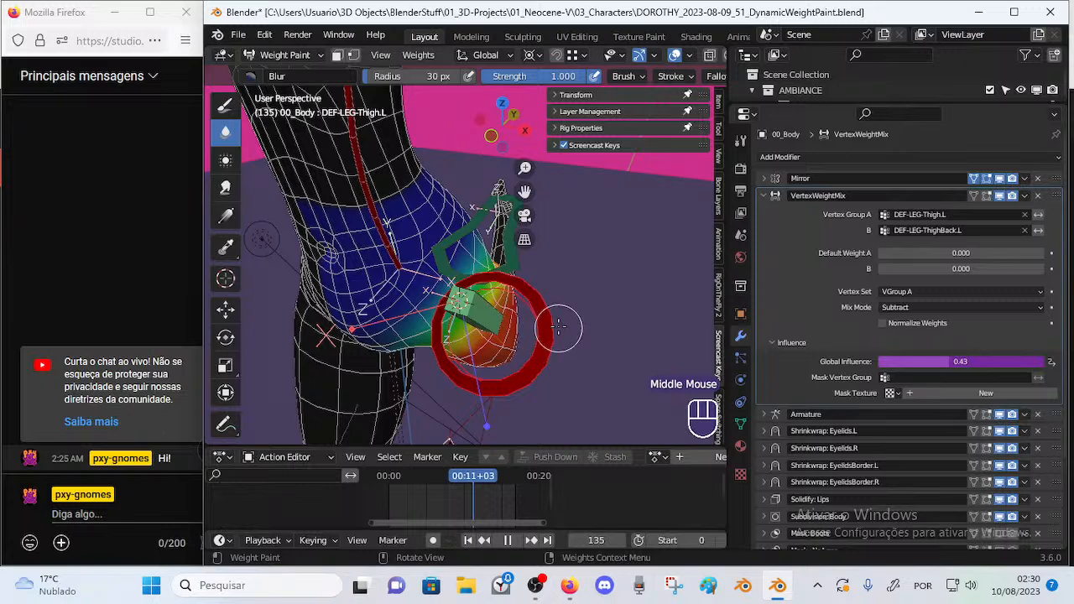
middle_click_drag(552, 333, 541, 333)
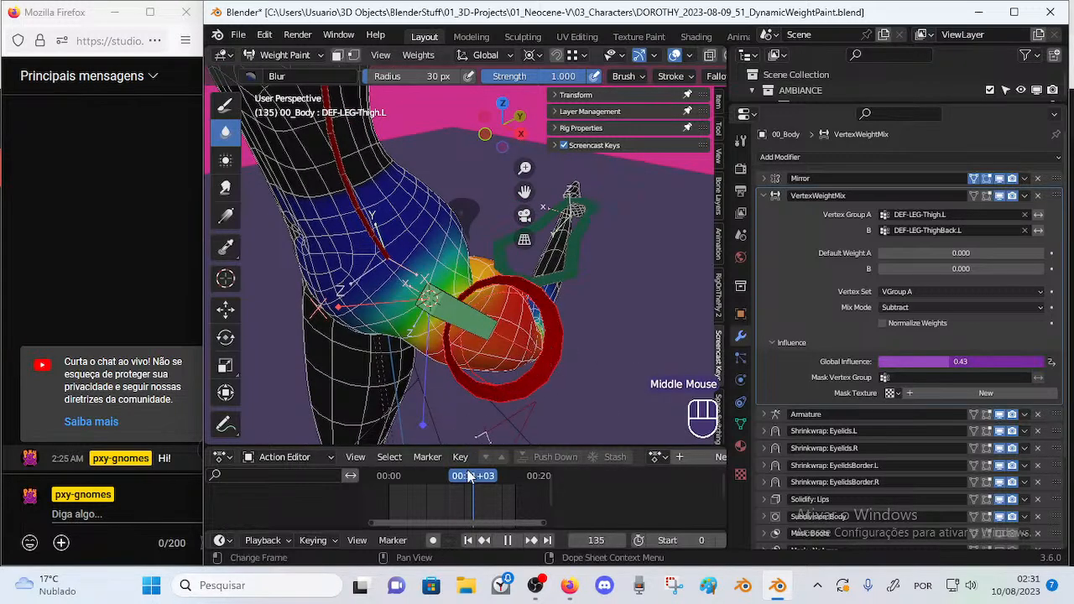
middle_click_drag(482, 425, 491, 394)
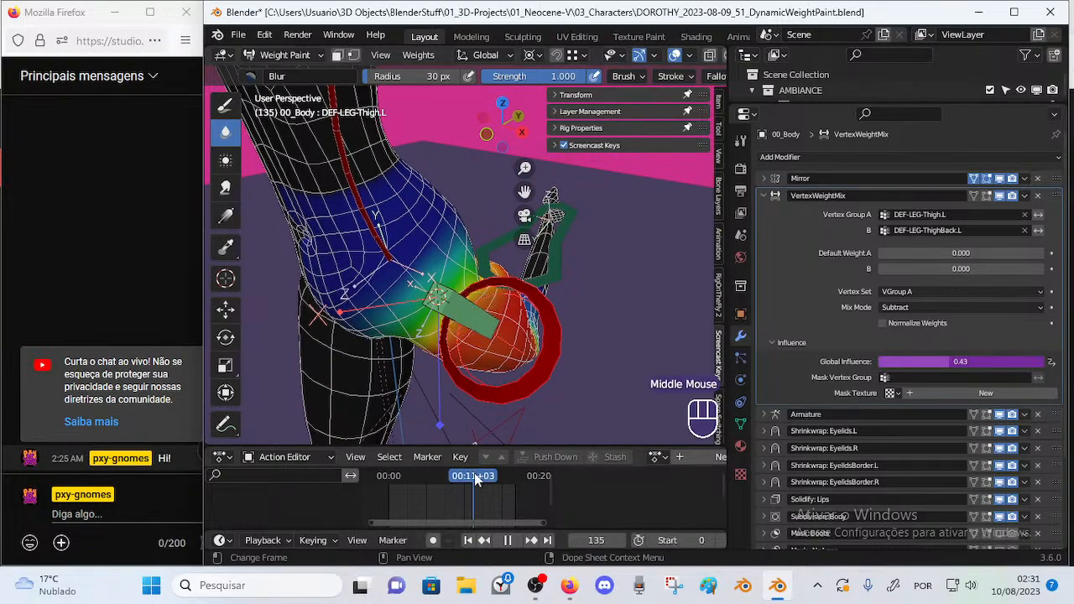
Move the timeline to frame 107 and on to frame 159 to examine how the thigh weights change as the leg bends back.
left_click_drag(473, 475, 431, 477)
middle_click_drag(457, 394, 462, 360)
scroll(451, 327, "down", 2)
scroll(468, 360, "up", 2)
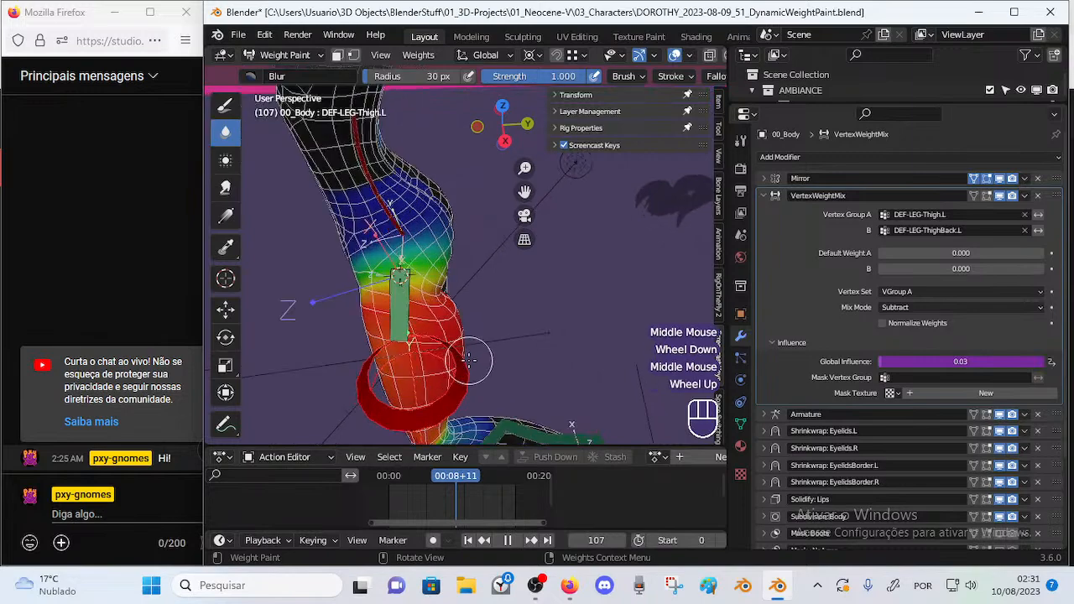
left_click_drag(465, 475, 484, 477)
middle_click_drag(504, 355, 487, 337)
mouse_move(487, 483)
left_mouse_down()
mouse_move(454, 484)
mouse_move(529, 489)
mouse_move(488, 485)
left_mouse_up()
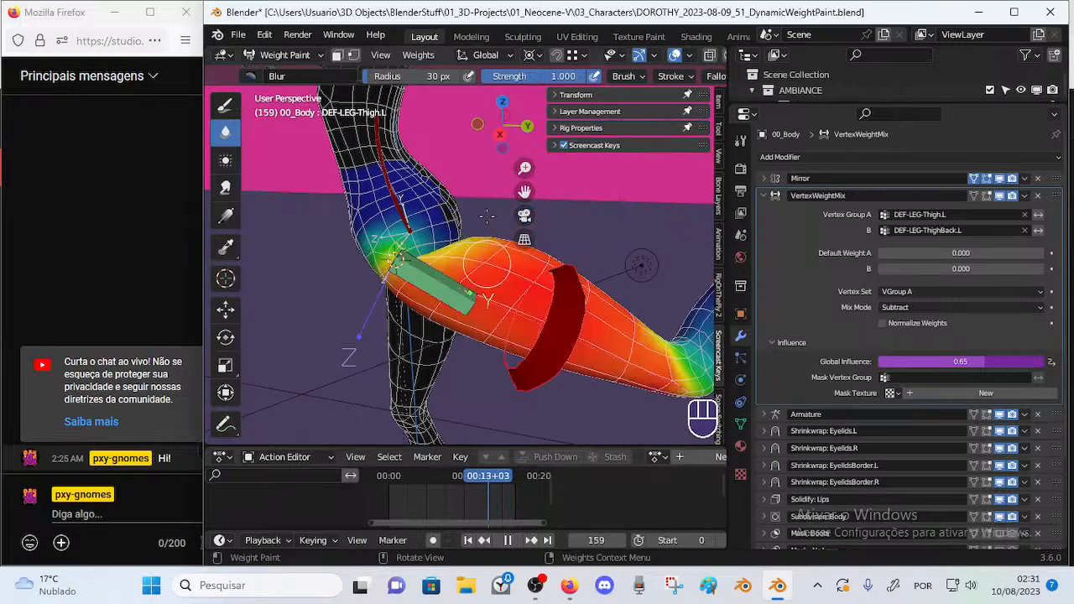
scroll(475, 243, "down", 2)
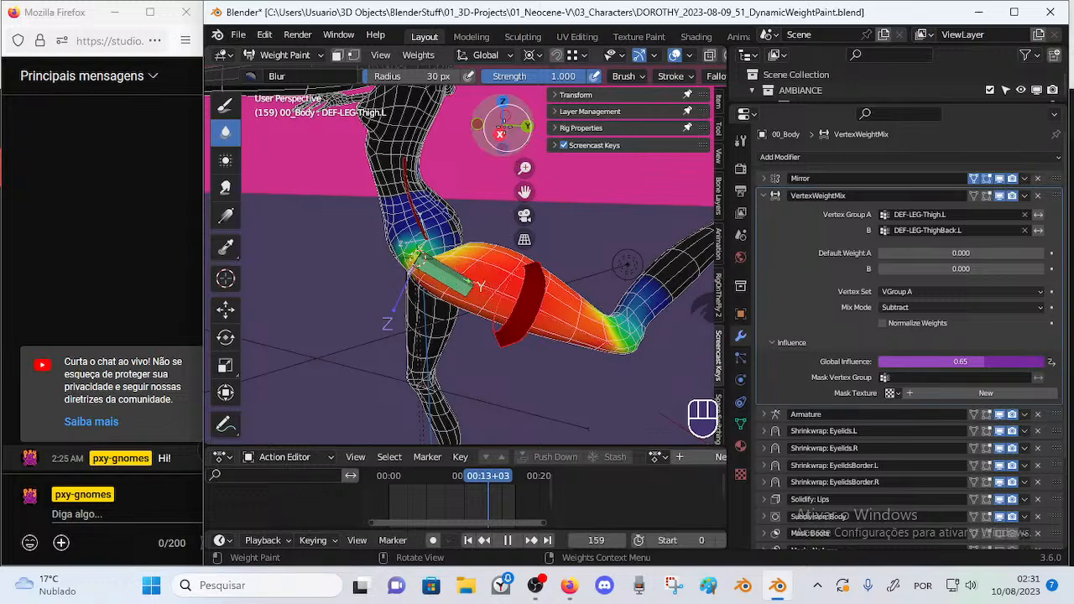
Go to frame 96 and sample the DEF-LEG-ThighBack.L vertex group on the thigh to display its weights.
left_click_drag(503, 485, 445, 476)
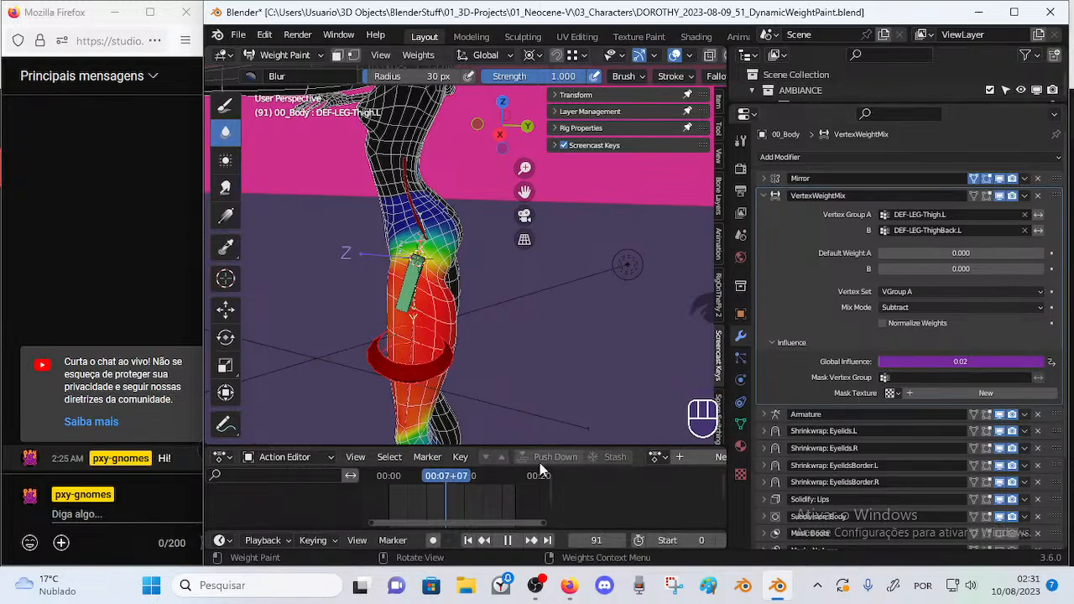
mouse_move(457, 482)
left_mouse_down()
mouse_move(485, 479)
mouse_move(448, 478)
left_mouse_up()
right_click(442, 304, "ctrl")
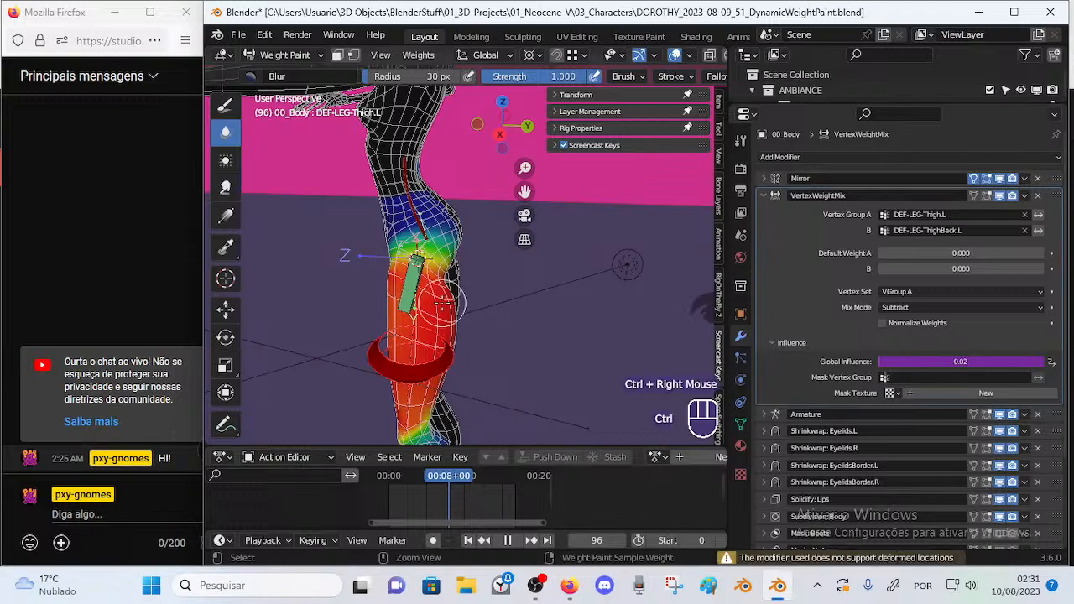
right_click(443, 304, "shift")
left_click(441, 321)
middle_click_drag(504, 337, 432, 309)
scroll(479, 333, "up", 2)
scroll(444, 327, "up", 2)
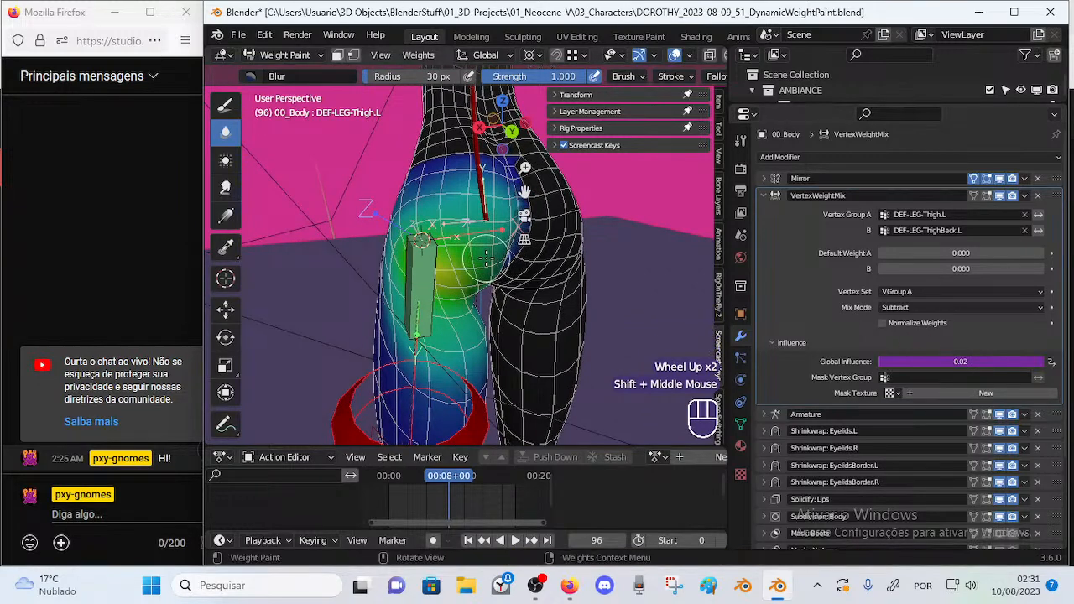
Review the VertexWeightMix modifier's mix mode, vertex set and vertex group A options.
left_click(920, 307)
left_click(919, 306)
left_click(919, 293)
left_click(920, 293)
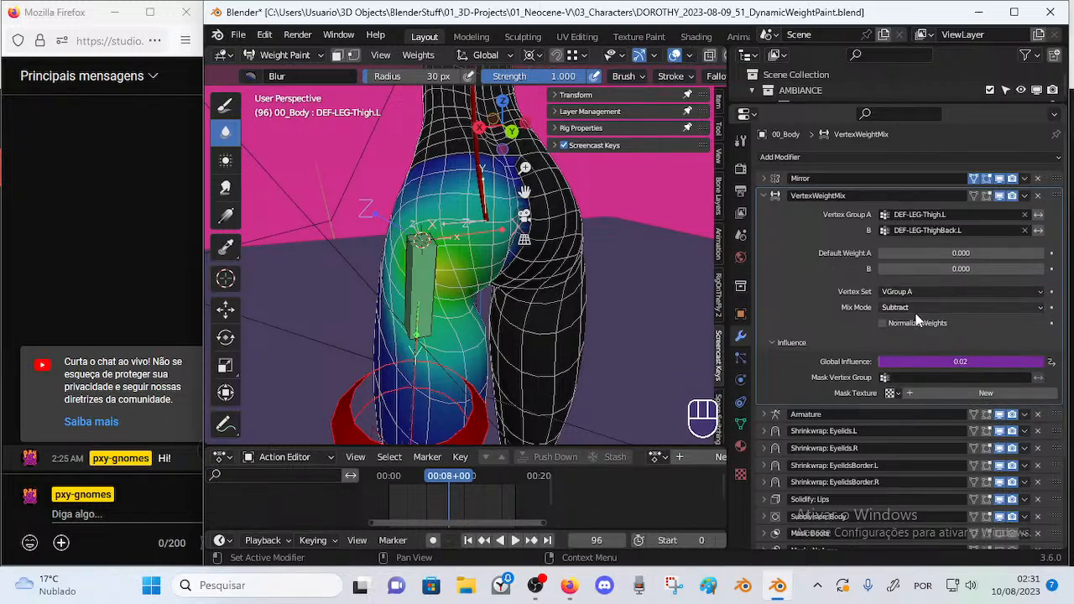
left_click(918, 215)
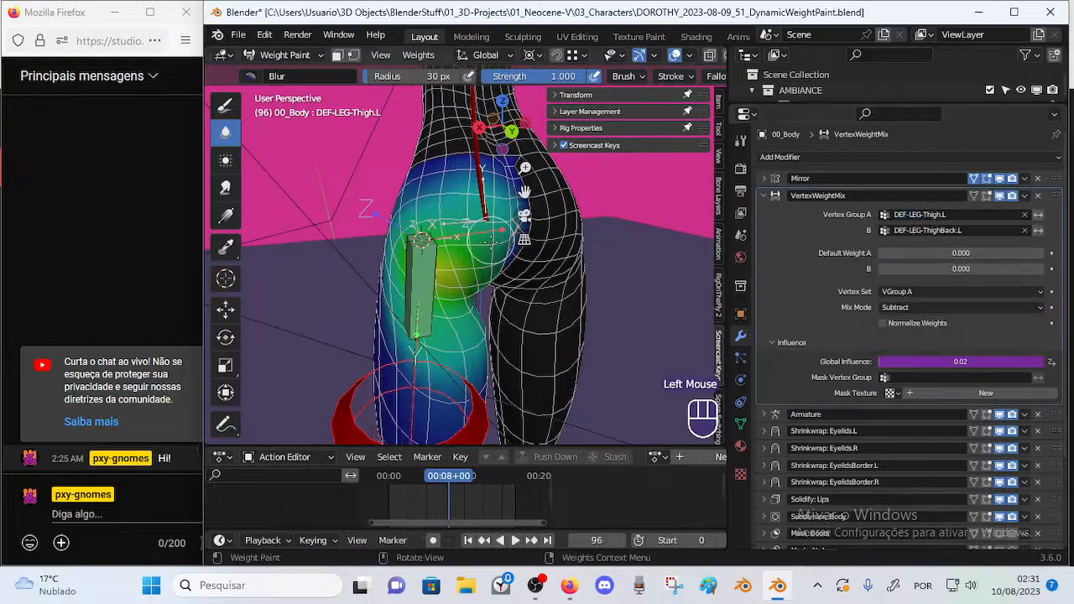
Examine the DEF-LEG-ThighBack.L weights below the buttock at frame 96 against the modifier's vertex groups A and B.
middle_click_drag(491, 236, 462, 335)
scroll(458, 361, "down", 1)
middle_click_drag(443, 403, 447, 414)
scroll(447, 413, "down", 1)
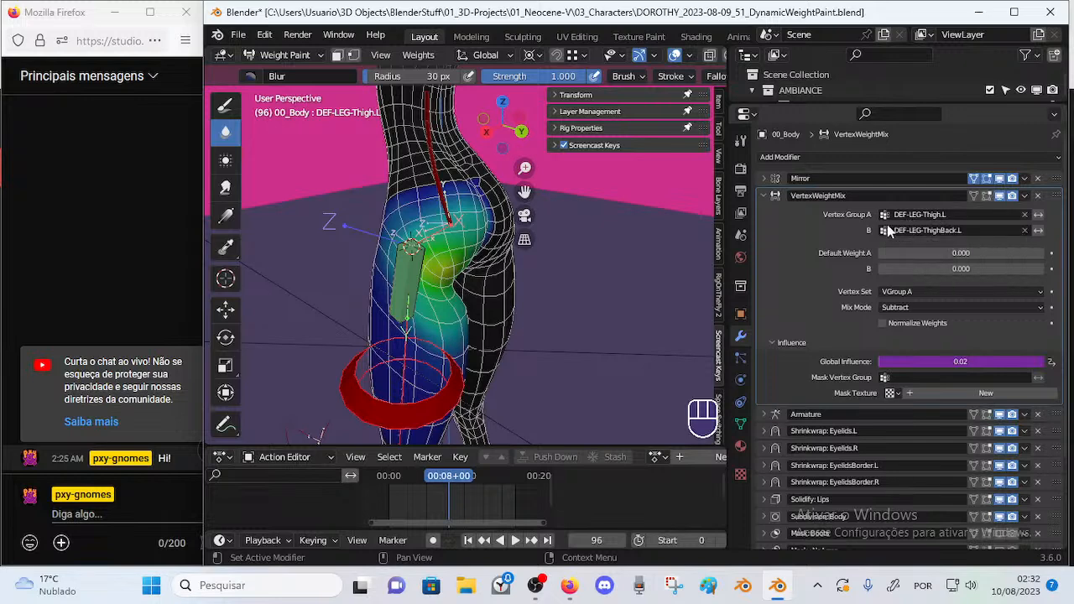
scroll(557, 290, "up", 1)
middle_click_drag(557, 290, 560, 261)
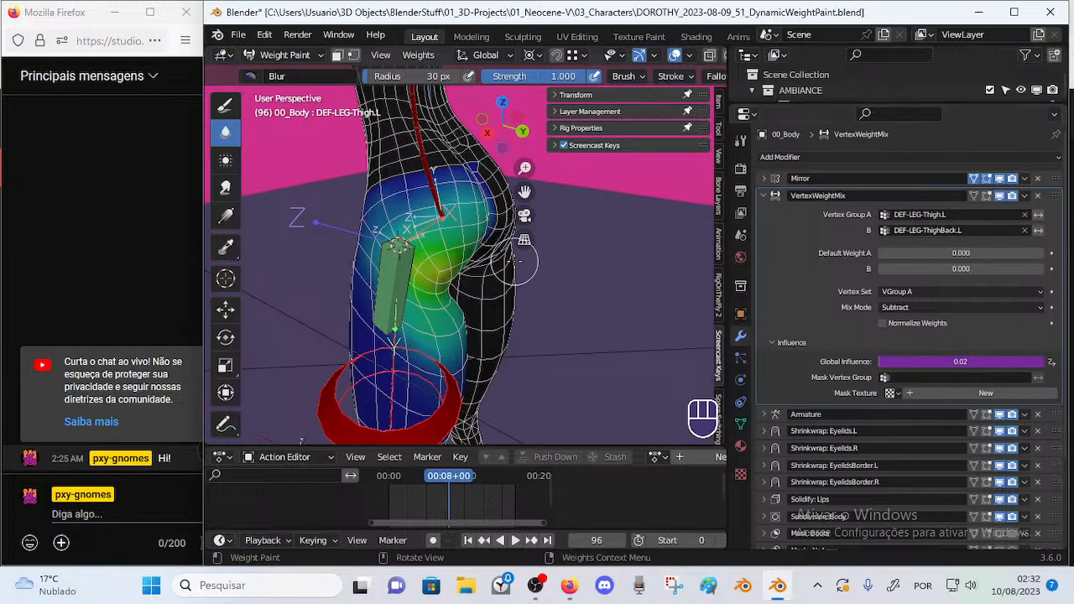
middle_click_drag(518, 260, 507, 267, "shift")
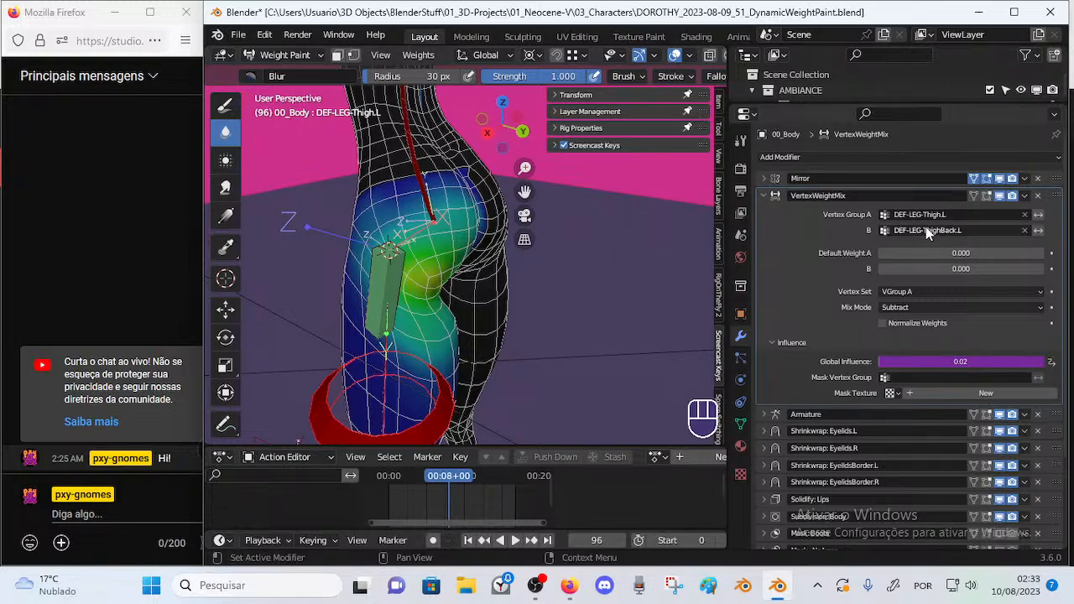
Inspect the ThighBack weights around the hip and buttock crease up close, alongside the VertexWeightMix modifier's settings.
scroll(615, 240, "up", 2)
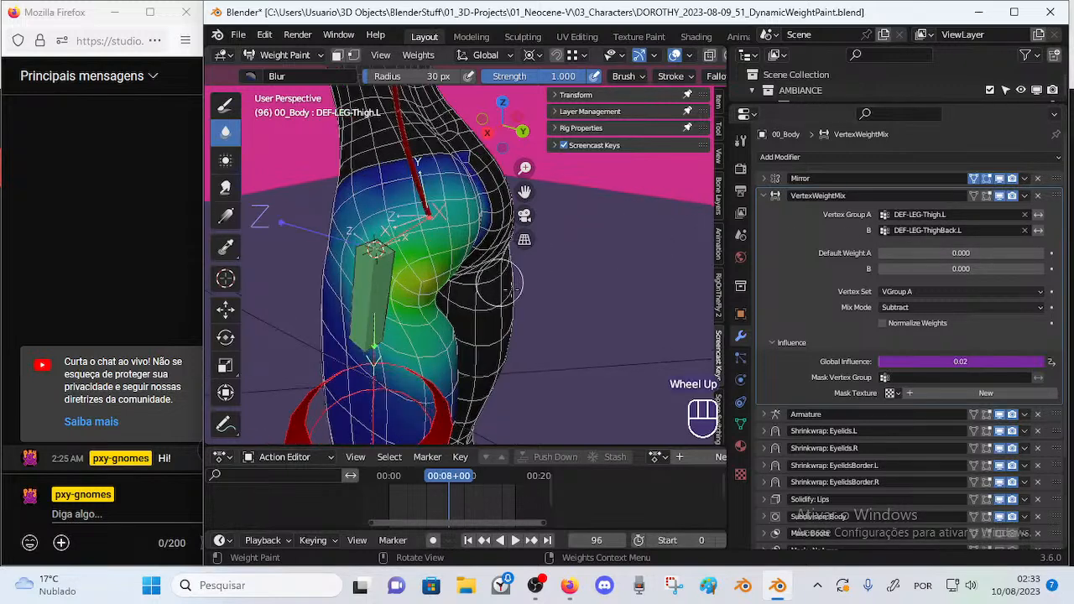
middle_click_drag(592, 306, 559, 315)
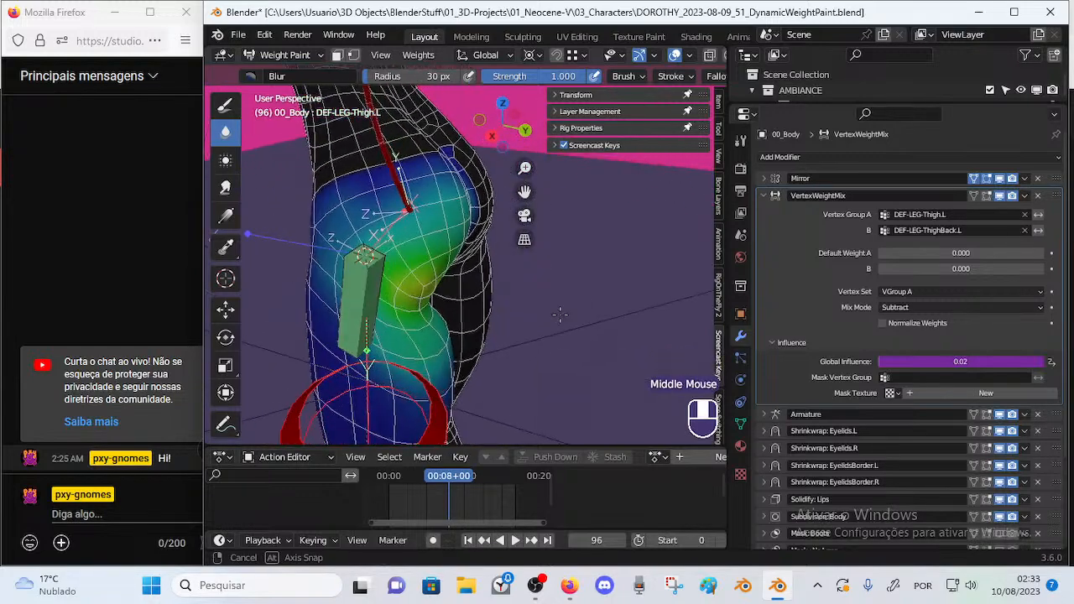
left_click(988, 197)
left_click(990, 198)
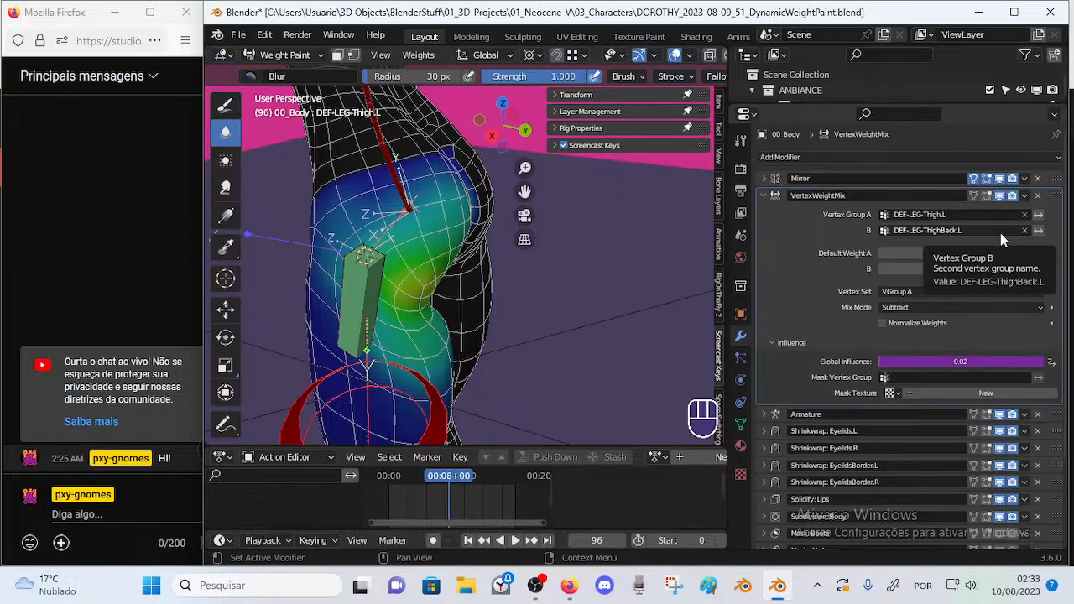
mouse_move(503, 252)
middle_mouse_down()
mouse_move(453, 239)
mouse_move(503, 270)
mouse_move(411, 289)
mouse_move(506, 291)
mouse_move(482, 281)
mouse_move(484, 254)
mouse_move(538, 295)
mouse_move(494, 287)
middle_mouse_up()
scroll(453, 240, "up", 1)
scroll(444, 284, "down", 1)
scroll(420, 285, "up", 2)
scroll(491, 288, "down", 1)
scroll(482, 281, "down", 1)
scroll(470, 276, "up", 2)
scroll(536, 296, "down", 2)
scroll(513, 284, "up", 2)
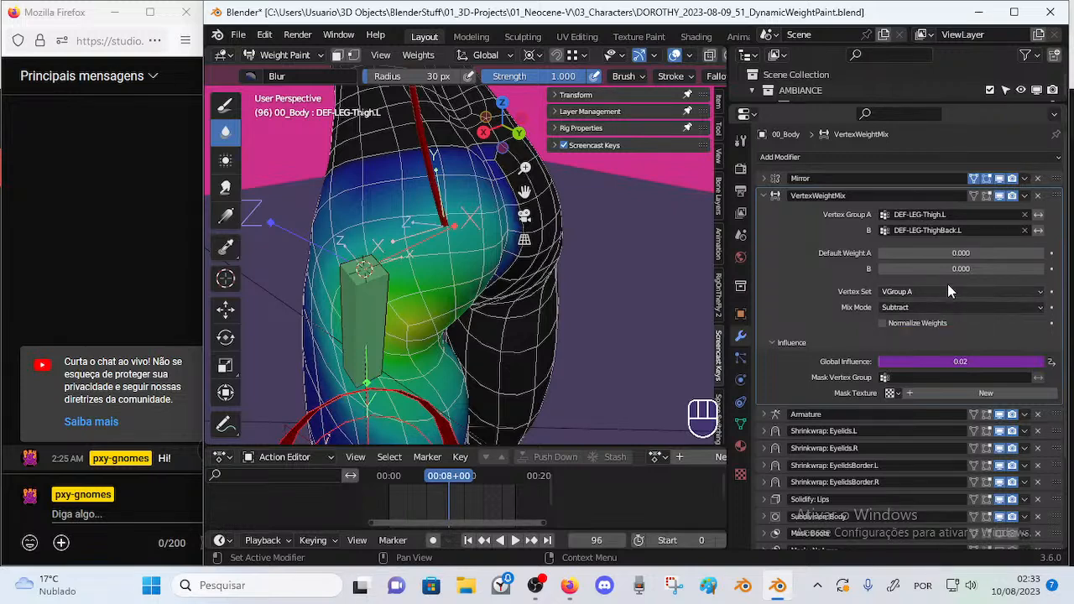
Go to frame 144 and try changing the VertexWeightMix modifier's Default Weight B and its driven Global Influence.
mouse_move(891, 254)
left_mouse_down()
mouse_move(931, 253)
mouse_move(891, 253)
left_mouse_up()
left_click_drag(467, 478, 479, 478)
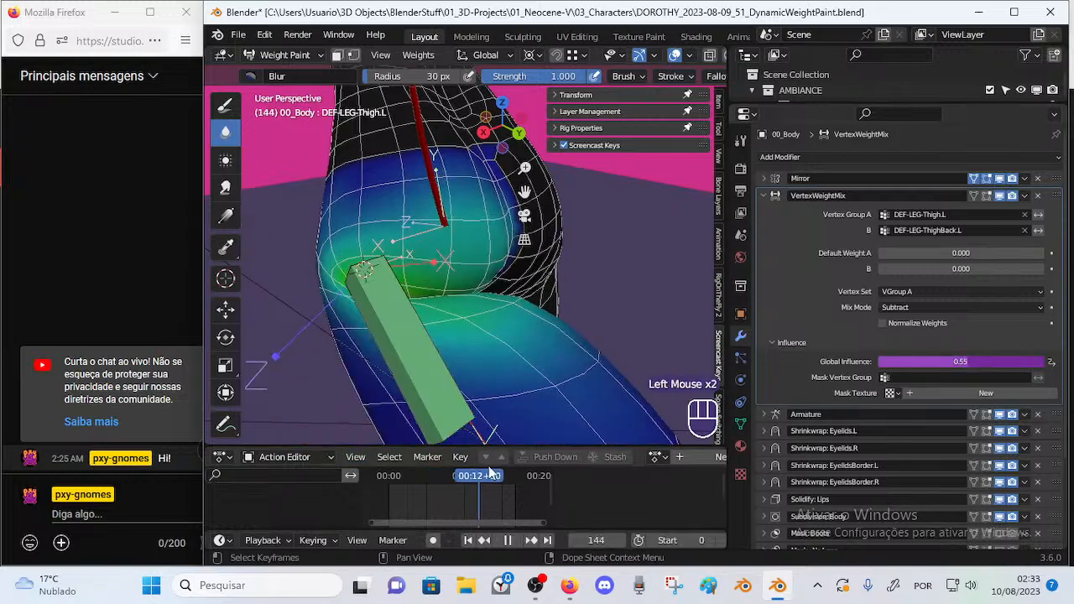
left_click(954, 255)
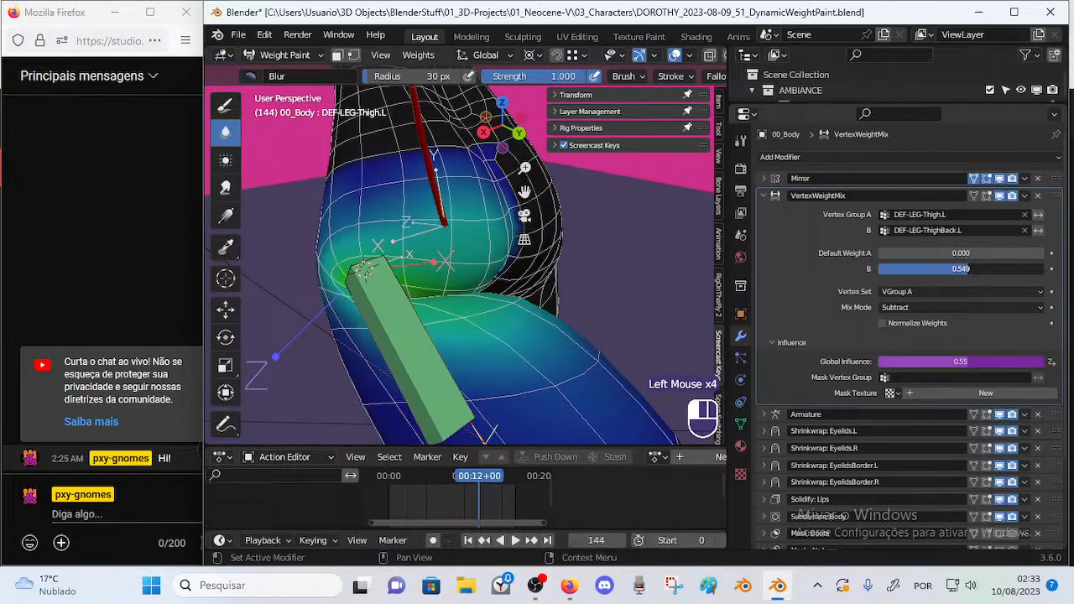
left_click(957, 363)
left_click(964, 366)
left_click(965, 365)
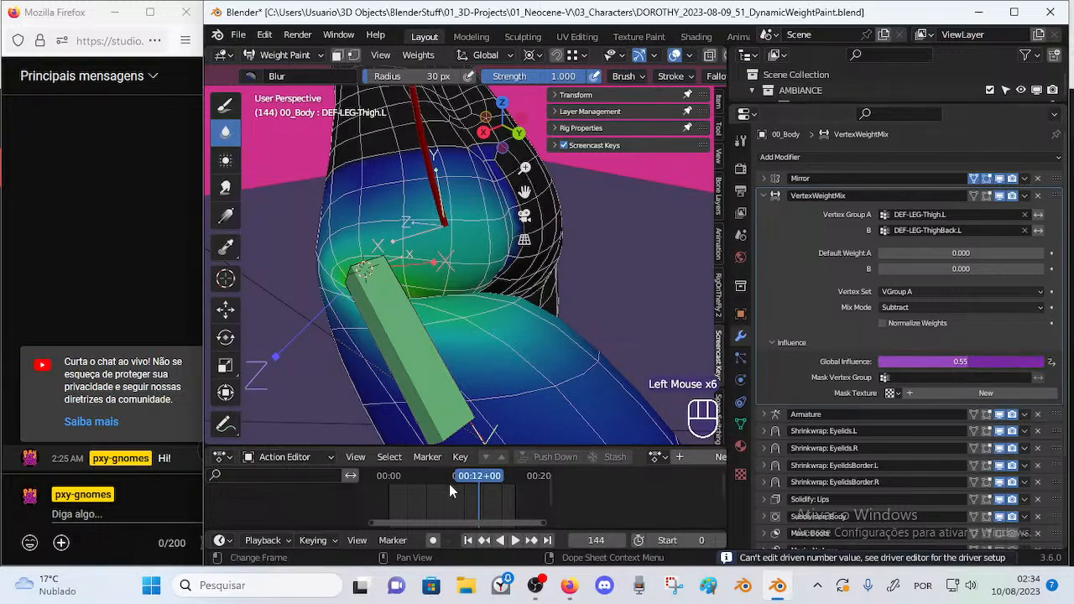
Move the timeline to frame 135 and back to frame 111 to examine the ThighBack weights as the leg straightens.
mouse_move(479, 481)
left_mouse_down()
mouse_move(445, 480)
mouse_move(475, 479)
left_mouse_up()
middle_click_drag(432, 352, 482, 349)
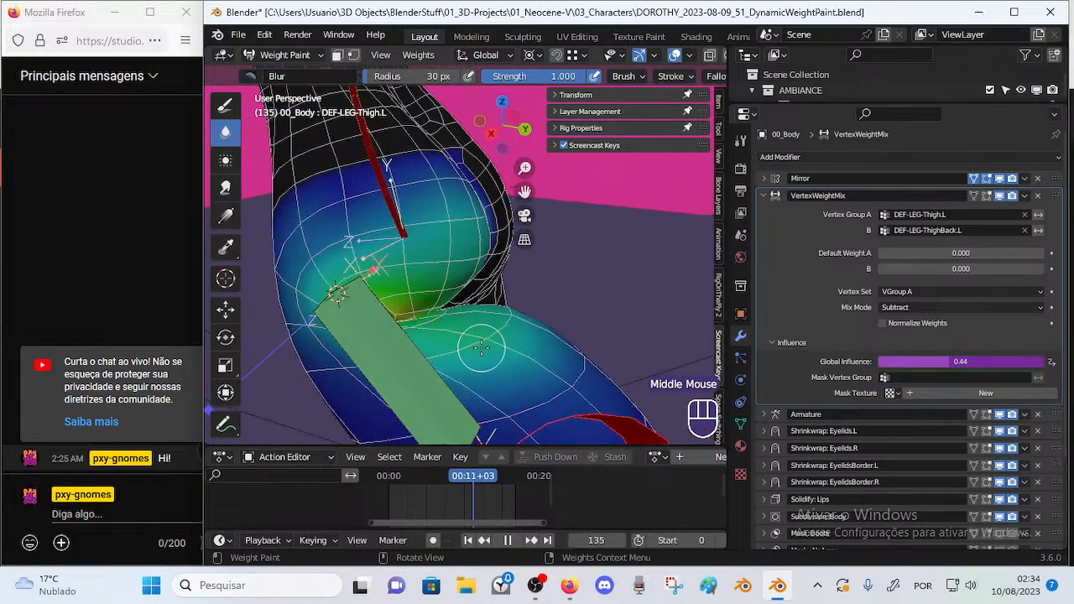
left_click(451, 481)
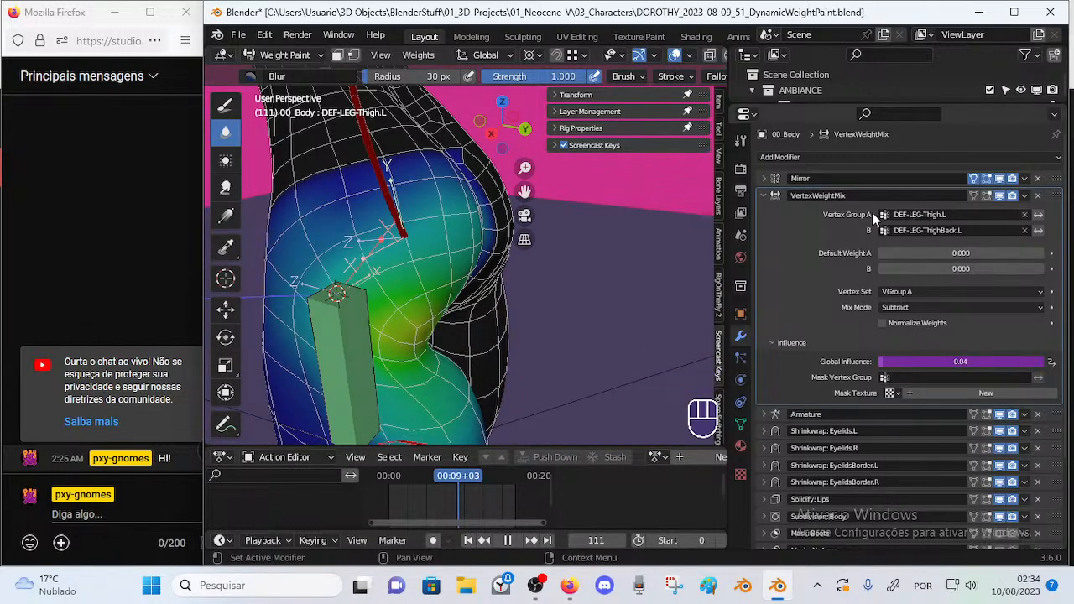
Review the modifier's Vertex Set options, keep VGroup A, and check the group assigned as Vertex Group A.
left_click(893, 292)
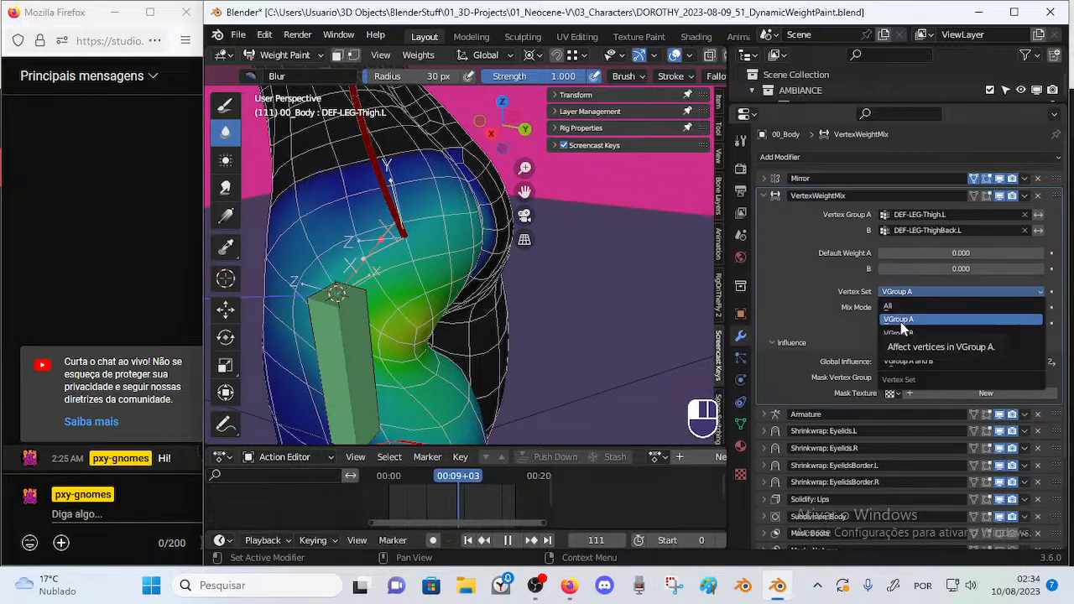
left_click(900, 324)
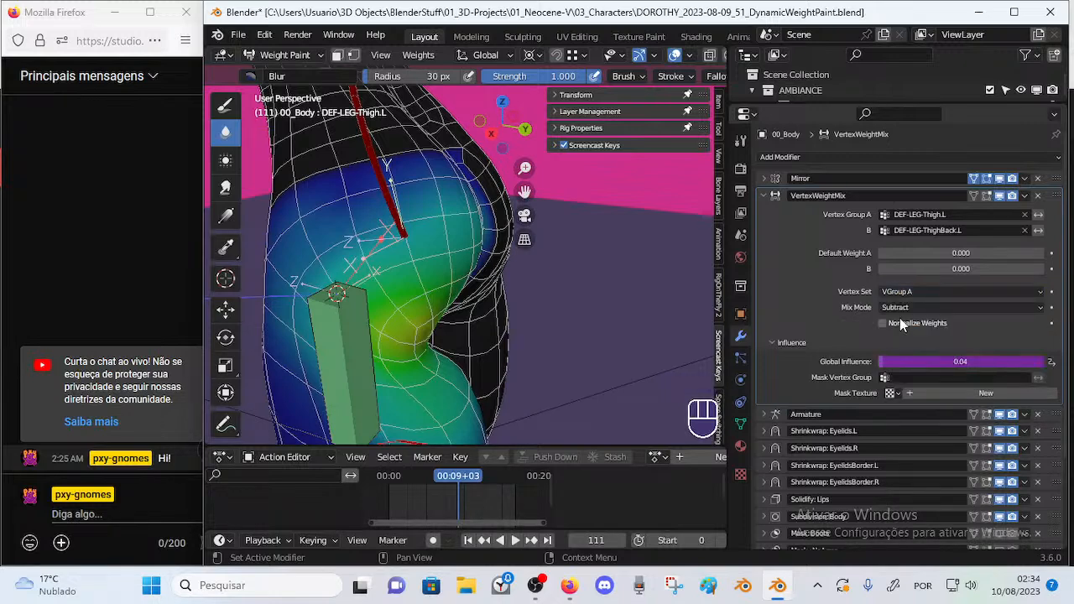
left_click(909, 213)
Sample the DEF-LEG-Thigh.L vertex group on the leg to display its weights at frame 111.
scroll(470, 424, "down", 2)
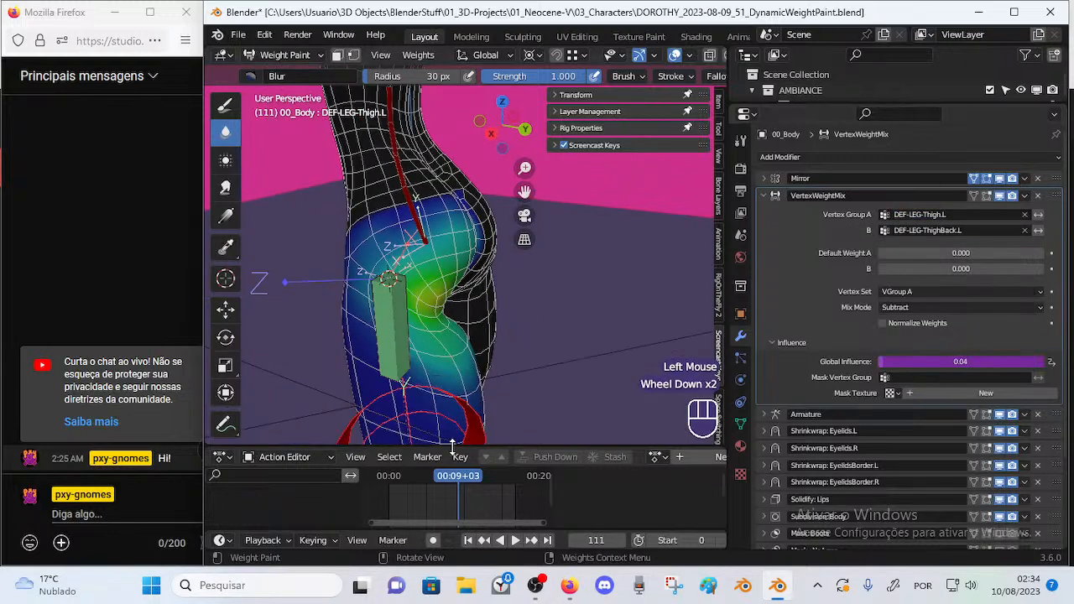
right_click(474, 428, "ctrl")
right_click(475, 428, "shift")
left_click(476, 427)
left_click(476, 427, "ctrl")
middle_click_drag(503, 391, 482, 319)
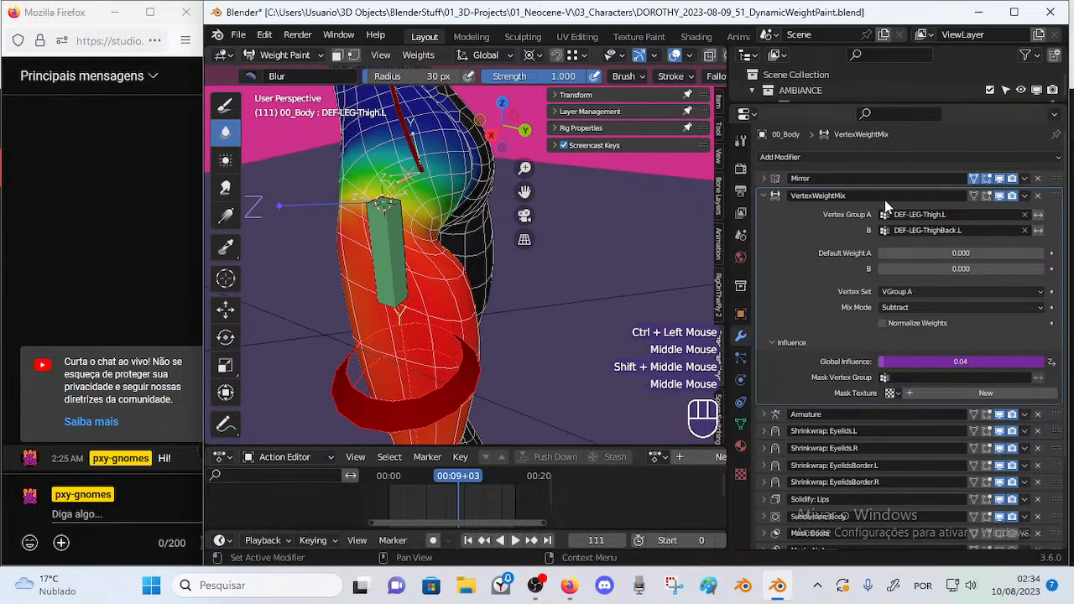
Check the modifier's mix mode, then raise its Global Influence to 1.00 to subtract the ThighBack weights from DEF-LEG-Thigh.L.
left_click(907, 307)
left_click(906, 307)
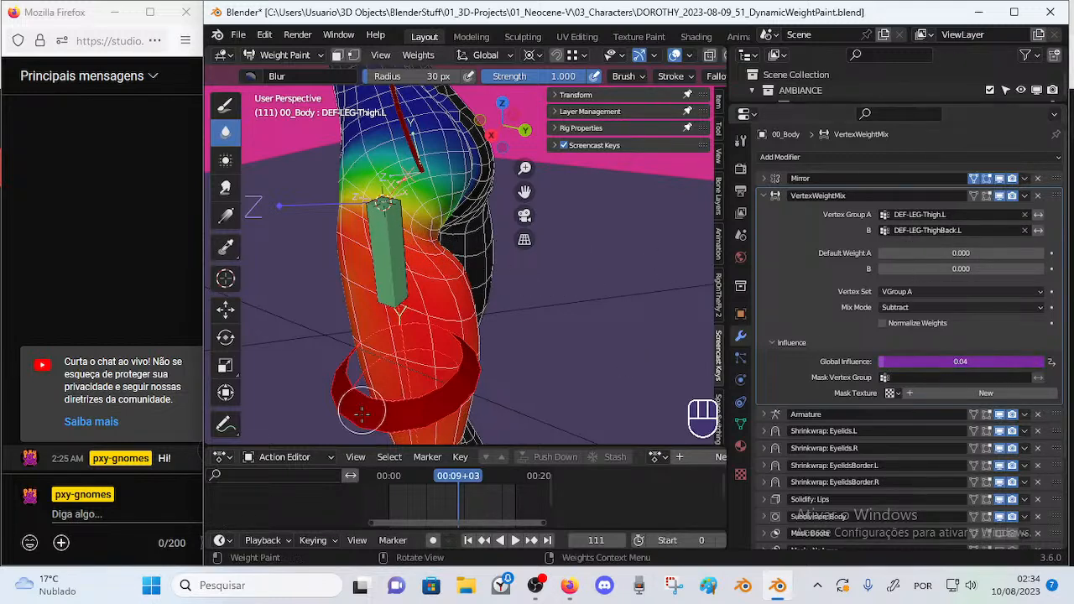
right_click(895, 366)
left_click(864, 342)
left_click(745, 208)
left_click_drag(943, 366, 1043, 362)
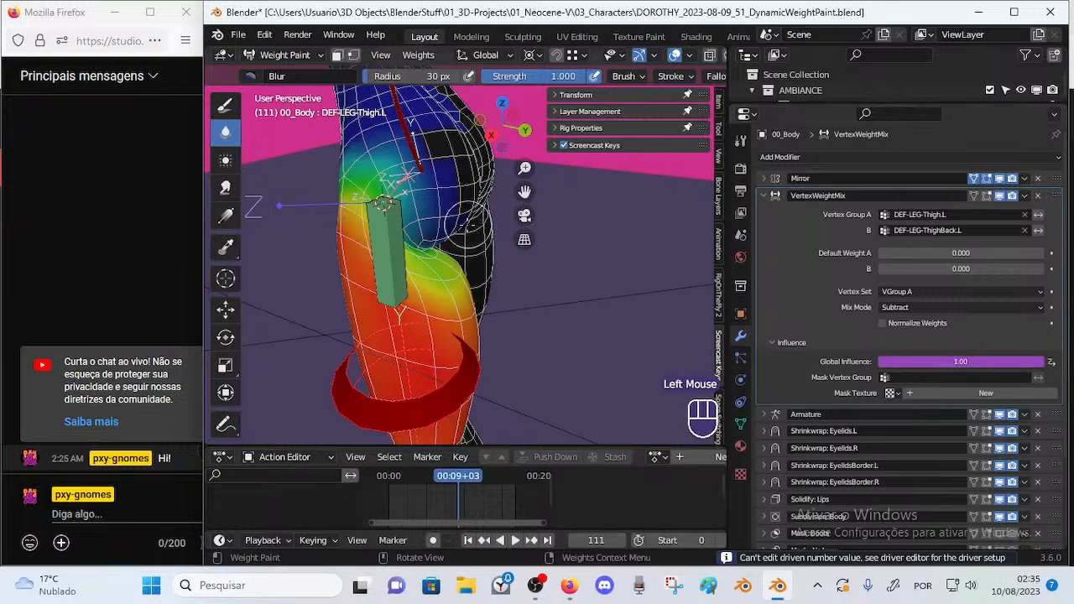
Sample DEF-LEG-ThighBack.L on the back of the thigh, then sample DEF-LEG-Thigh.L to compare both groups' weights.
right_click(453, 290, "shift")
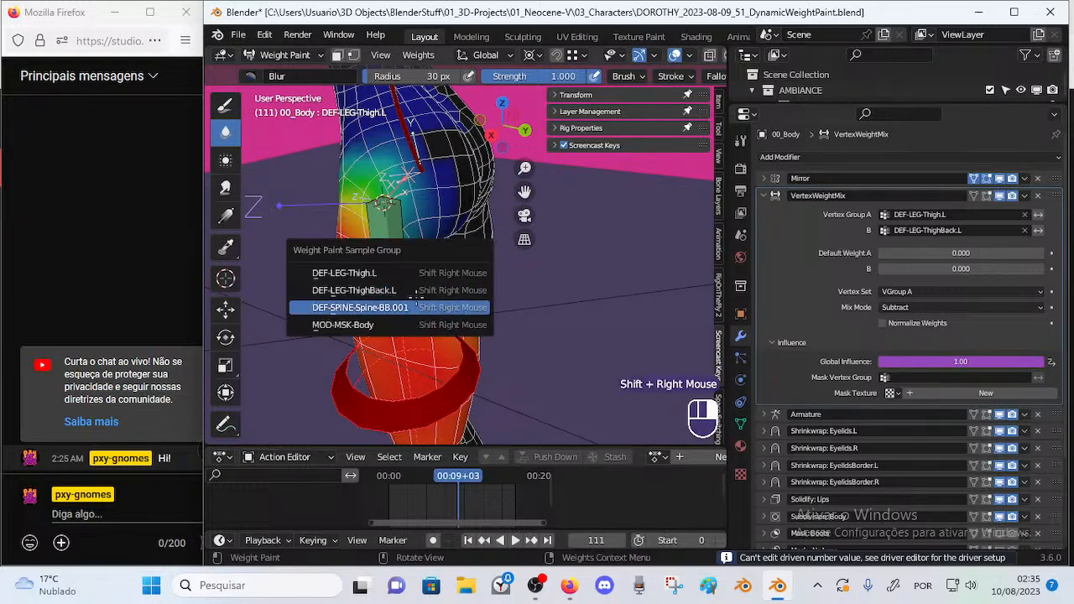
left_click(447, 291)
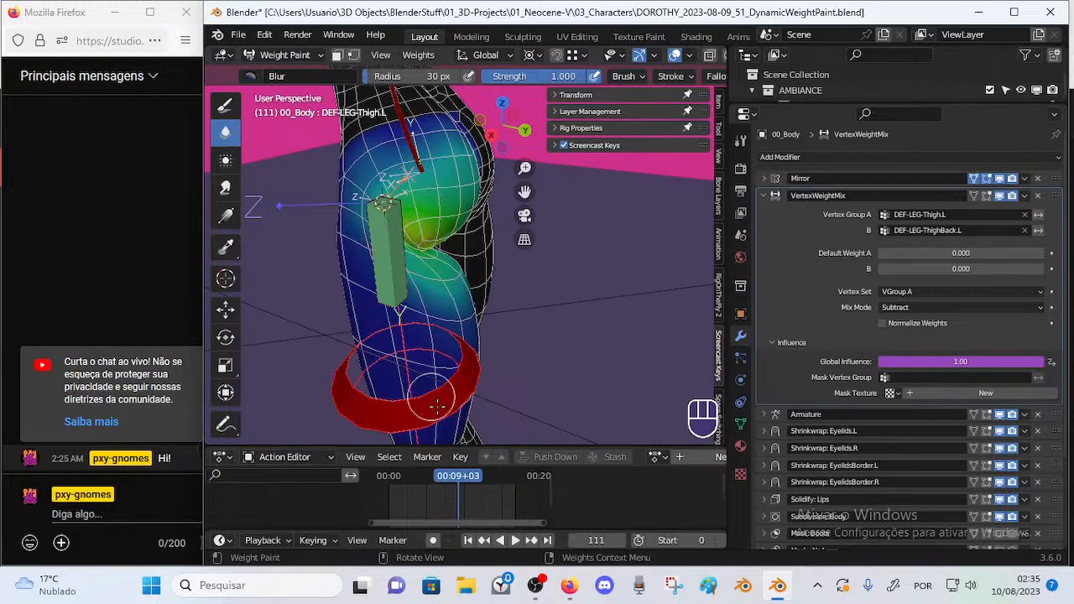
left_click_drag(445, 267, 451, 290)
key("shift")
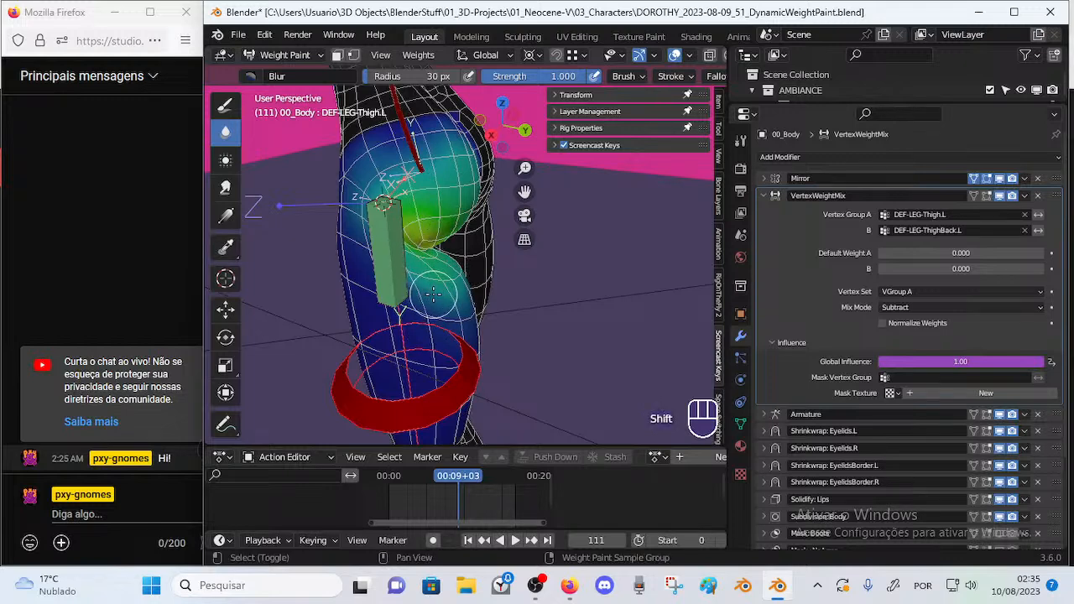
right_click(391, 292, "shift")
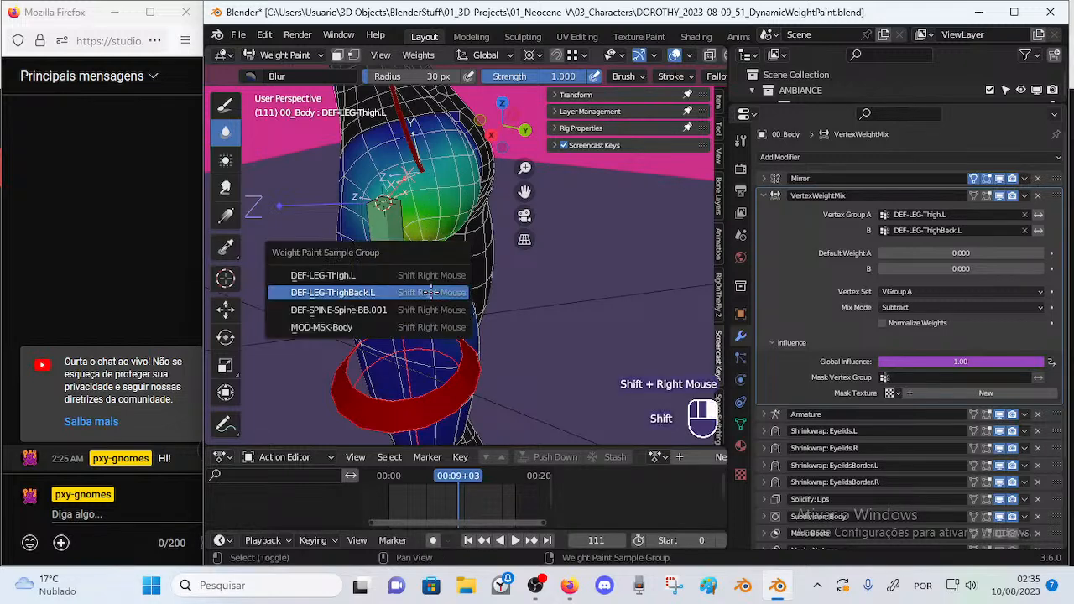
left_click(386, 275)
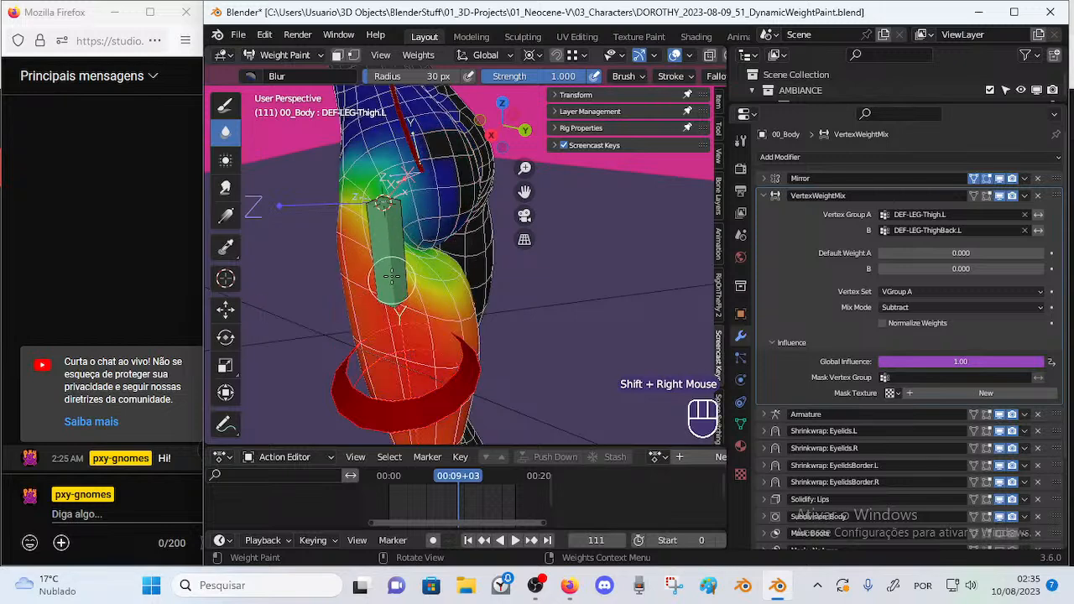
Vary the Global Influence up to 1.00 again to examine its effect on the DEF-LEG-Thigh.L weights.
left_click_drag(990, 361, 1041, 360)
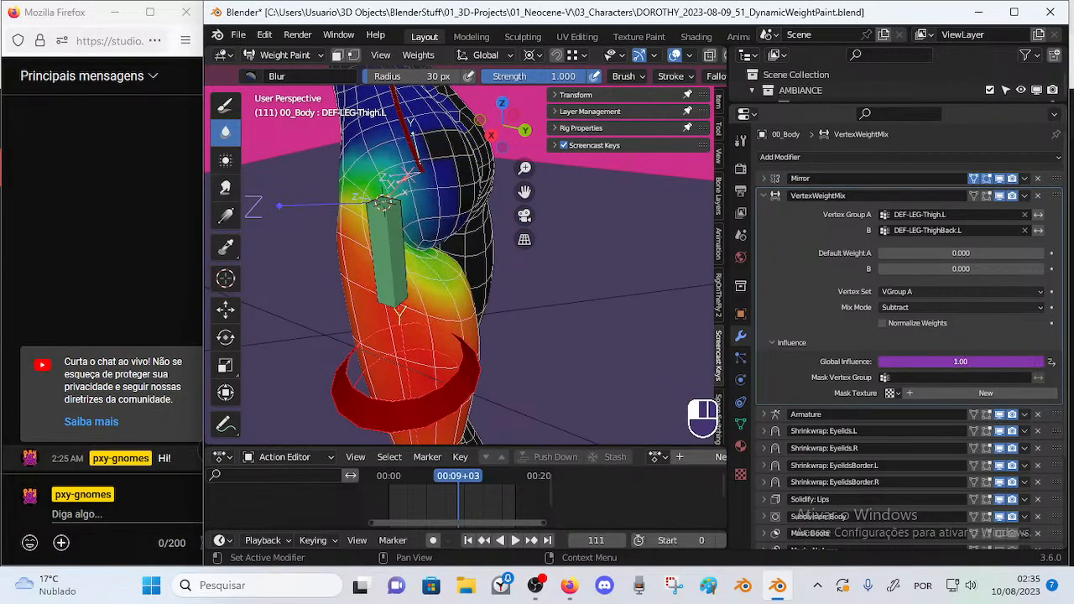
middle_click_drag(606, 285, 495, 251)
mouse_move(960, 361)
left_mouse_down()
mouse_move(889, 361)
mouse_move(1048, 361)
left_mouse_up()
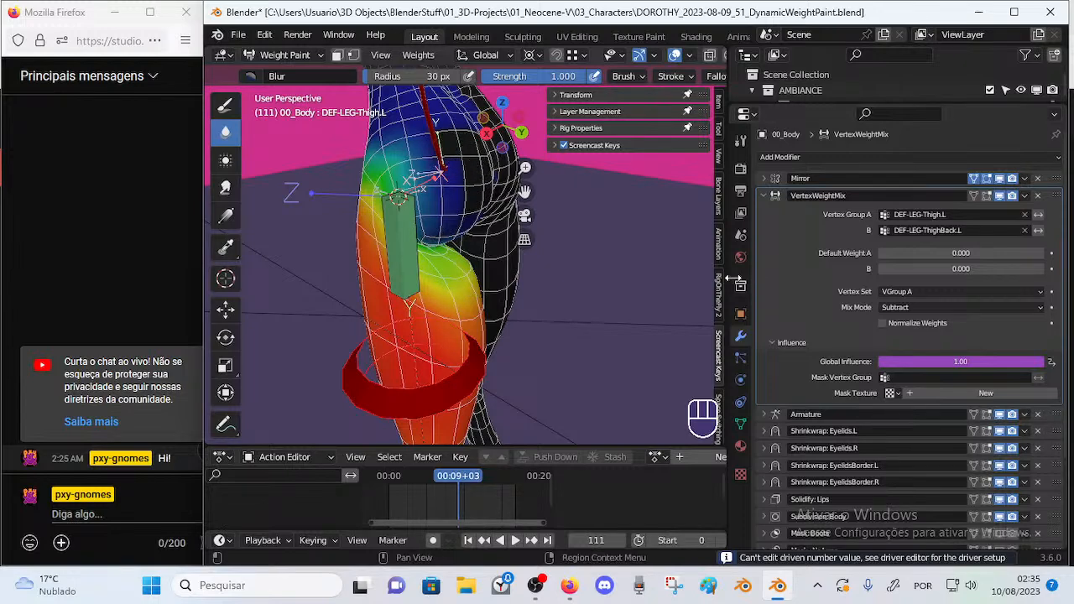
Check the viewport shading and overlay options, and examine the subtracted thigh weights below the buttock.
scroll(659, 57, "down", 2)
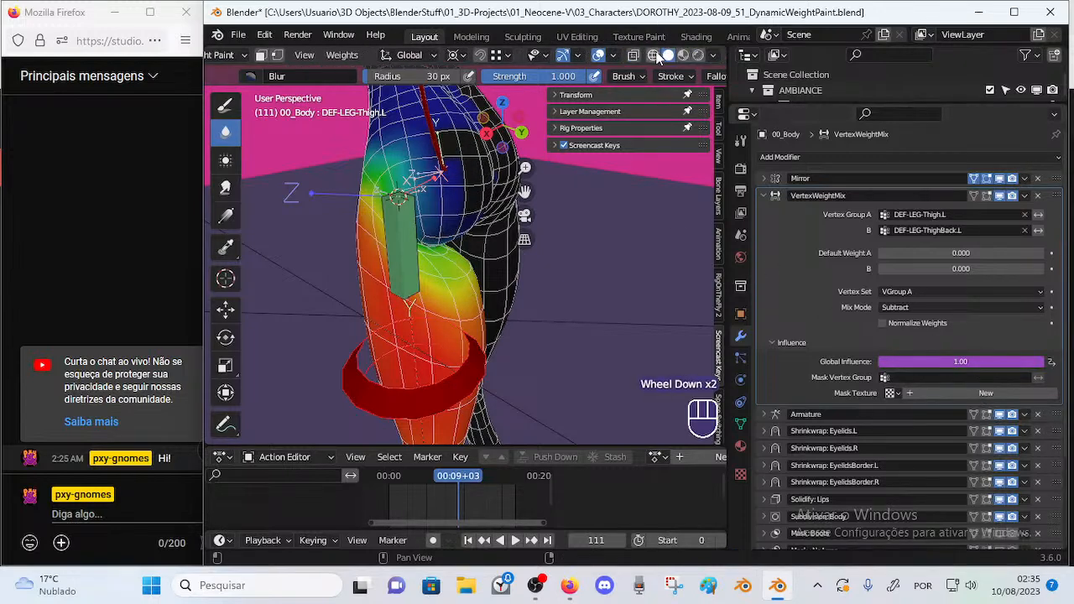
left_click(713, 56)
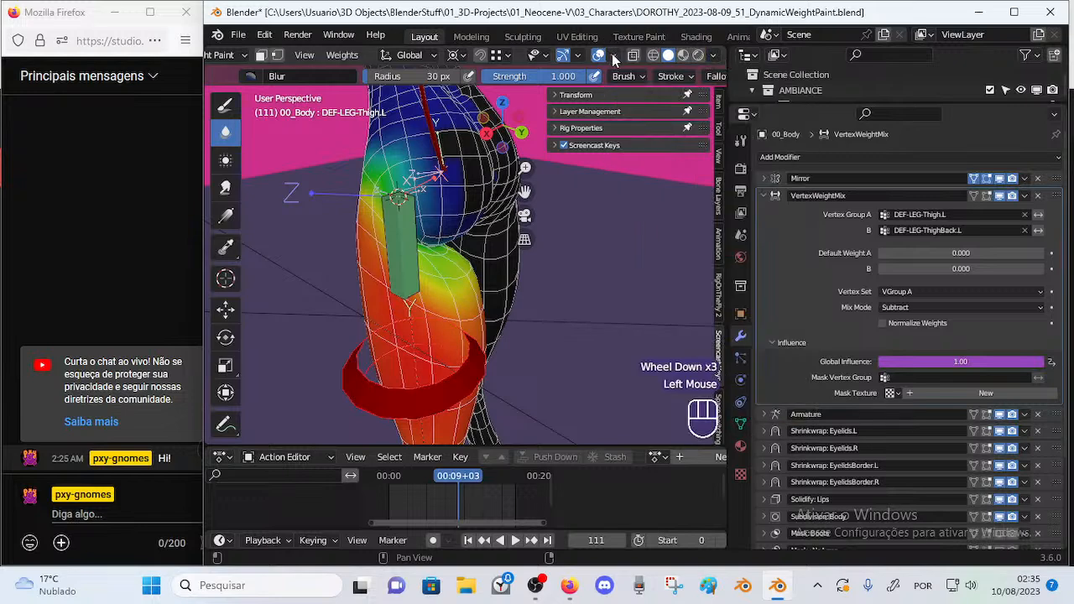
left_click(613, 56)
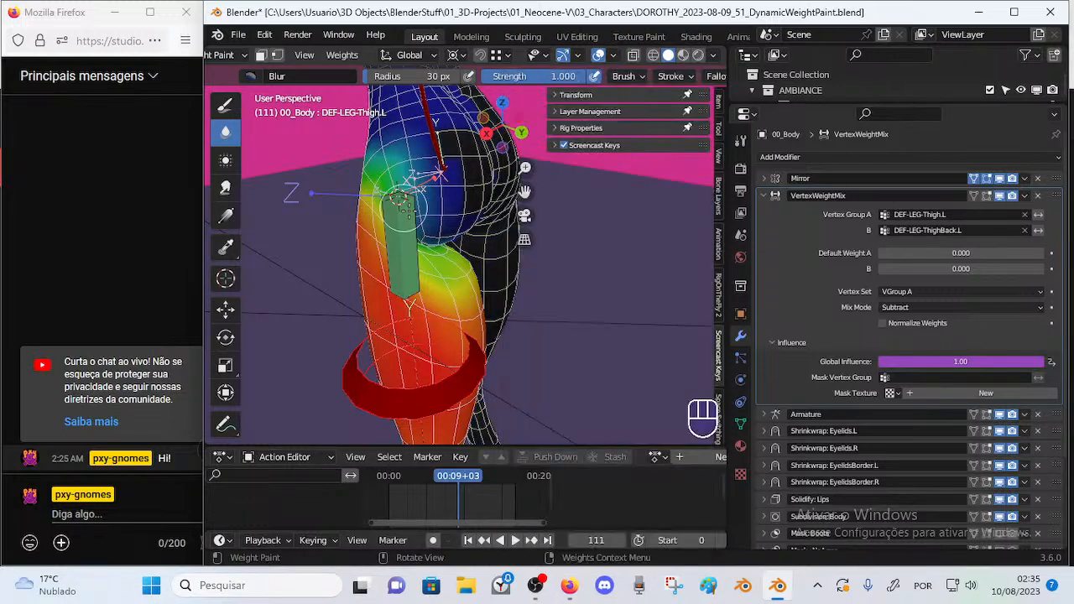
middle_click_drag(459, 181, 466, 161)
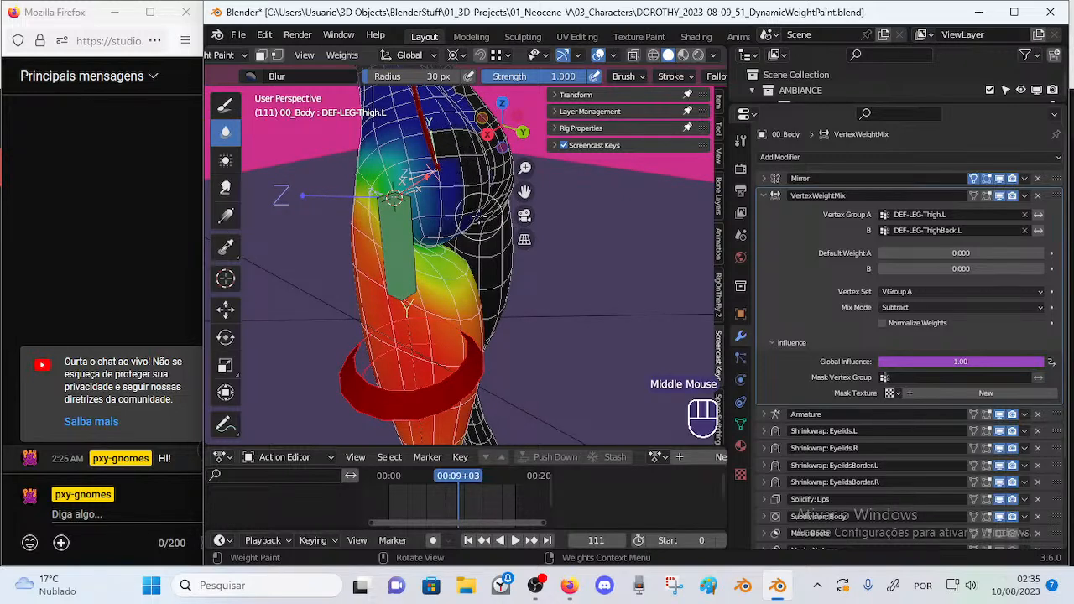
left_click_drag(435, 220, 437, 214)
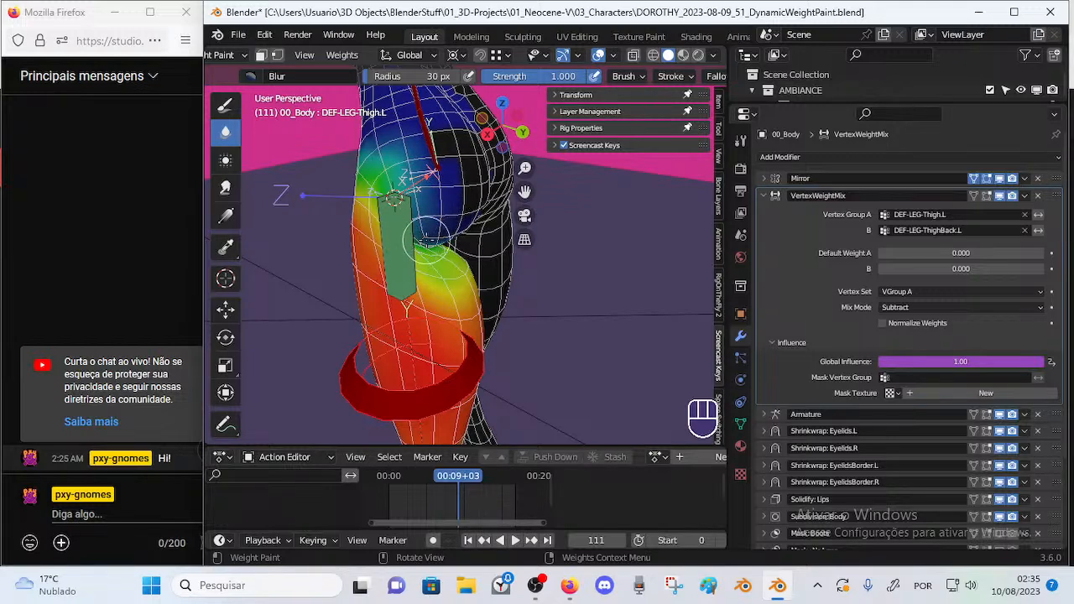
Lower the Global Influence to 0.00 and sample the DEF-LEG-ThighBack.L group to display its weights.
left_click_drag(989, 362, 839, 362)
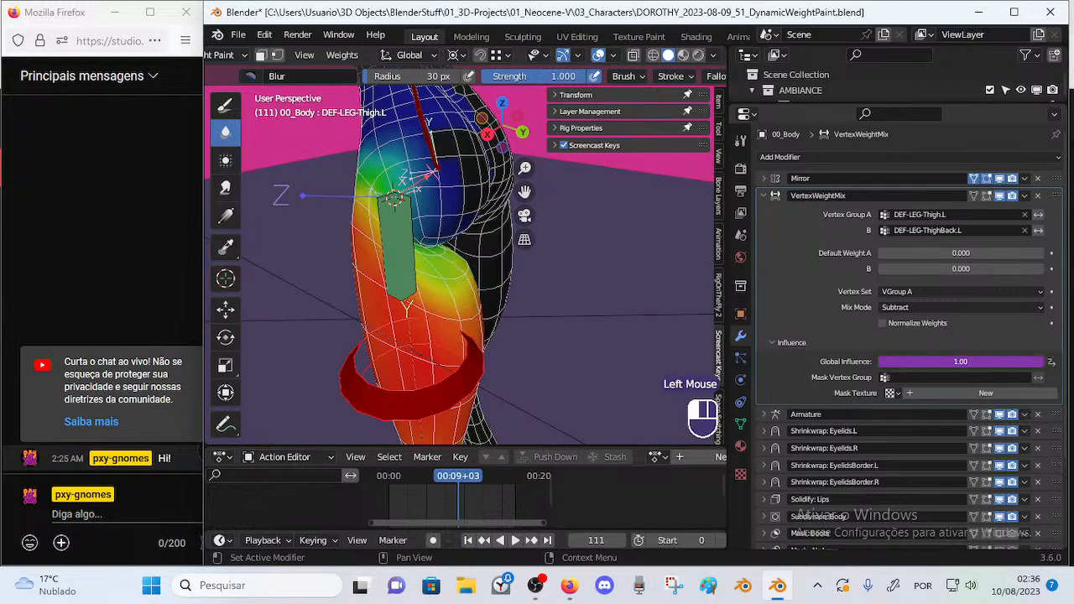
right_click(440, 277, "shift")
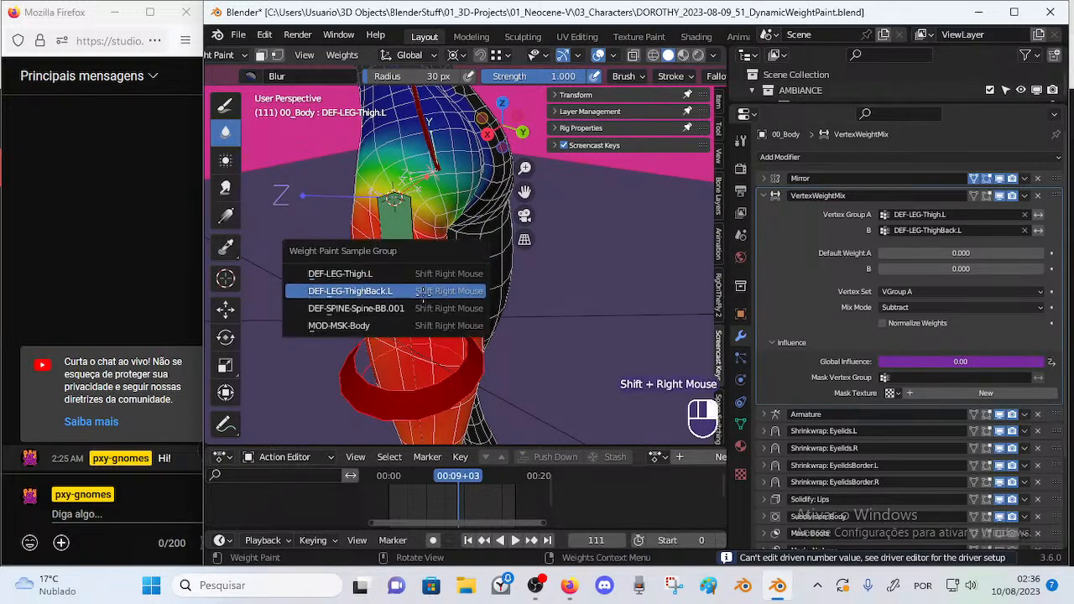
left_click(442, 291)
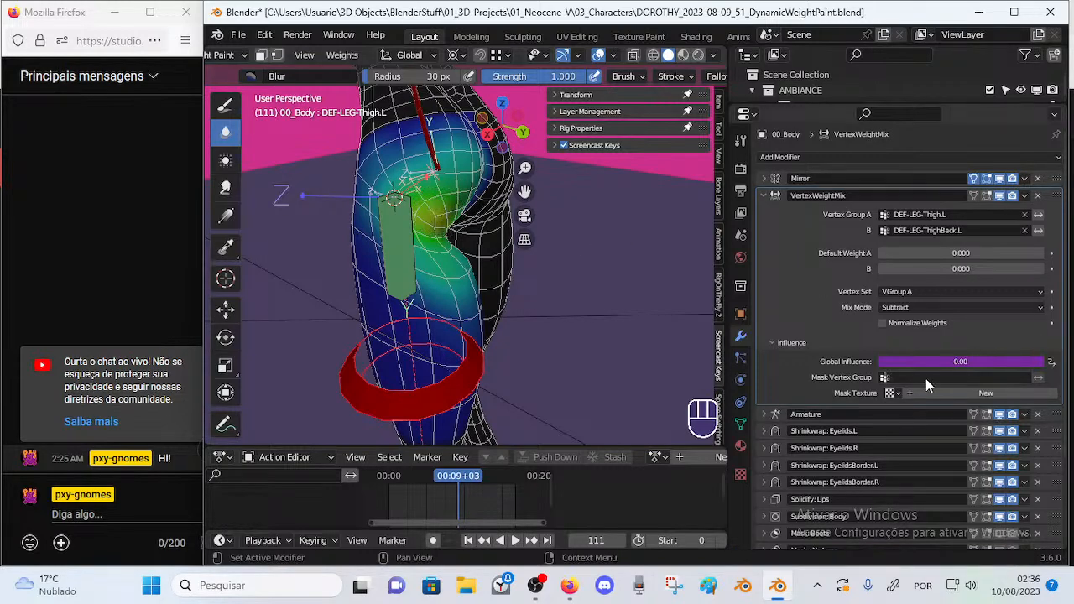
Compare the DEF-LEG-ThighBack.L display and thigh shape with the Global Influence at 0.54 and at 1.00.
left_click_drag(921, 362, 1044, 363)
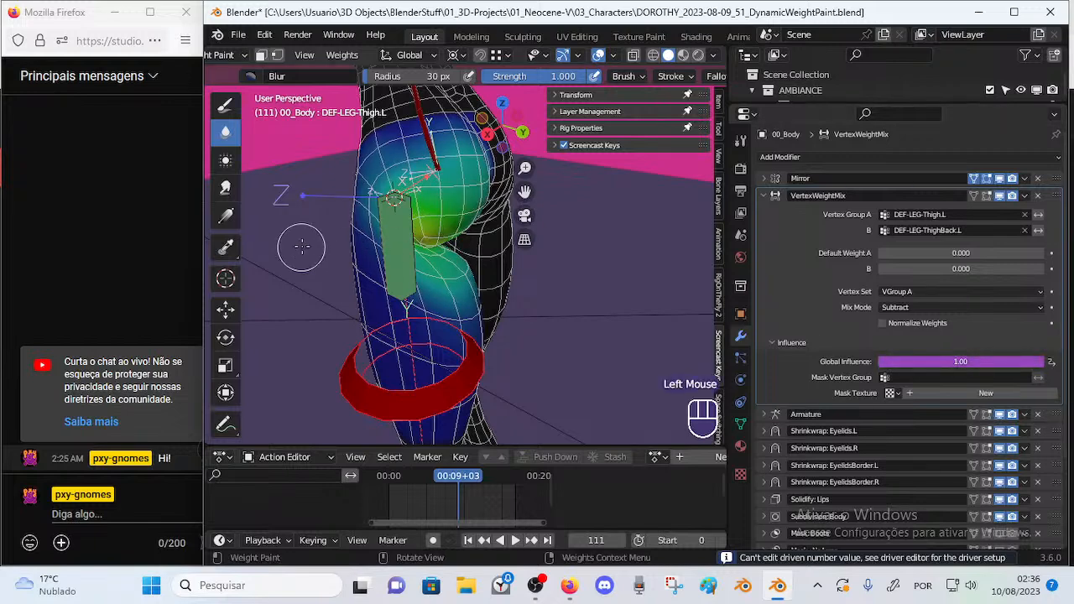
left_click(478, 247)
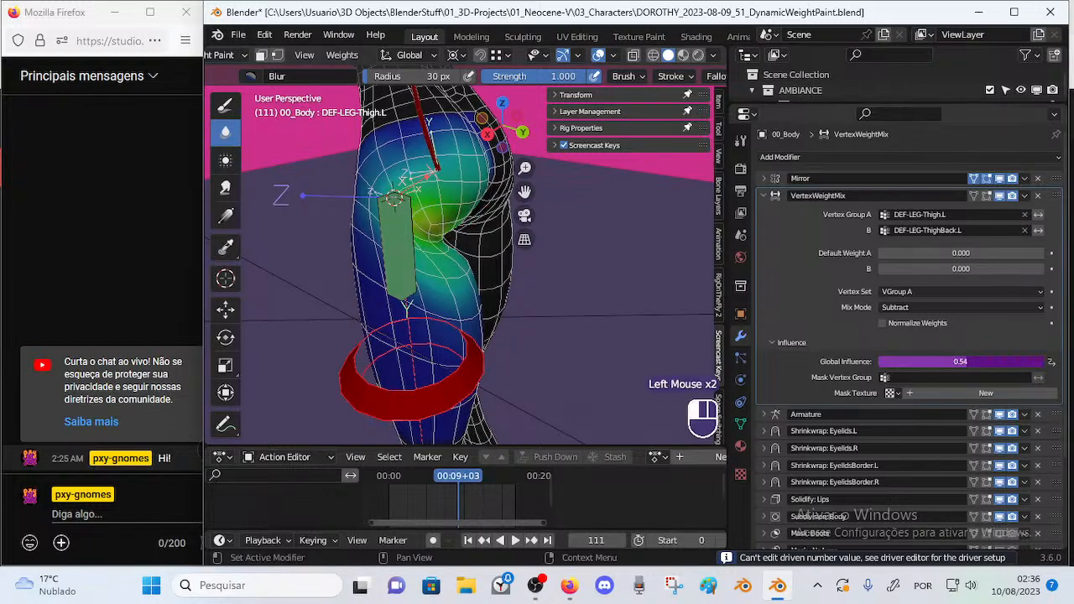
left_click(427, 217)
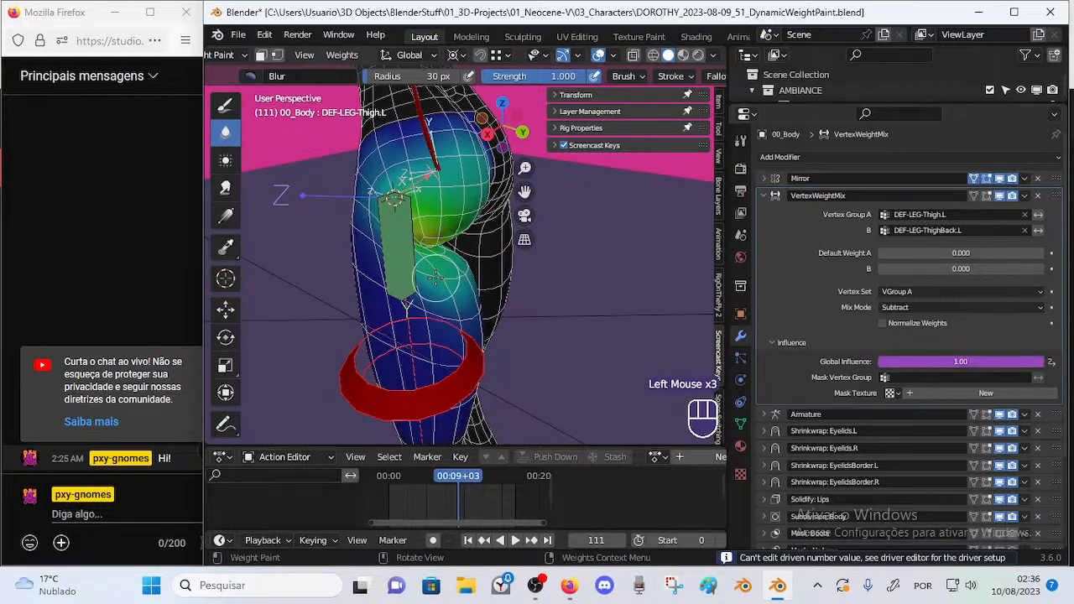
Sample DEF-LEG-Thigh.L on the leg and reduce the Global Influence to 0.00 to show its unsubtracted weights.
right_click(382, 265, "shift")
left_click(382, 266)
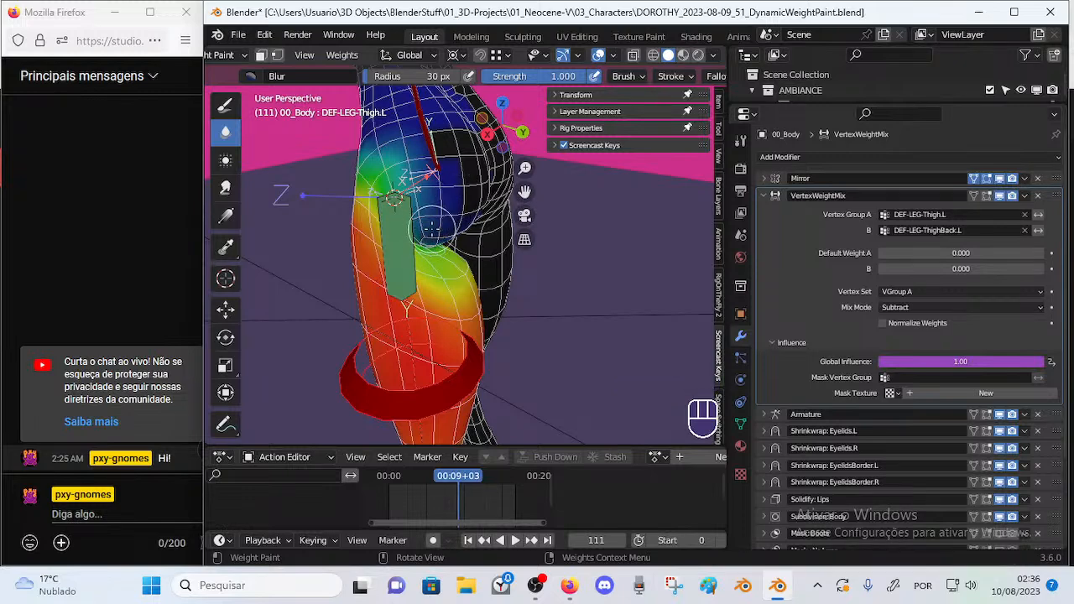
scroll(442, 231, "up", 1)
scroll(441, 231, "down", 1)
left_click_drag(1030, 361, 879, 362)
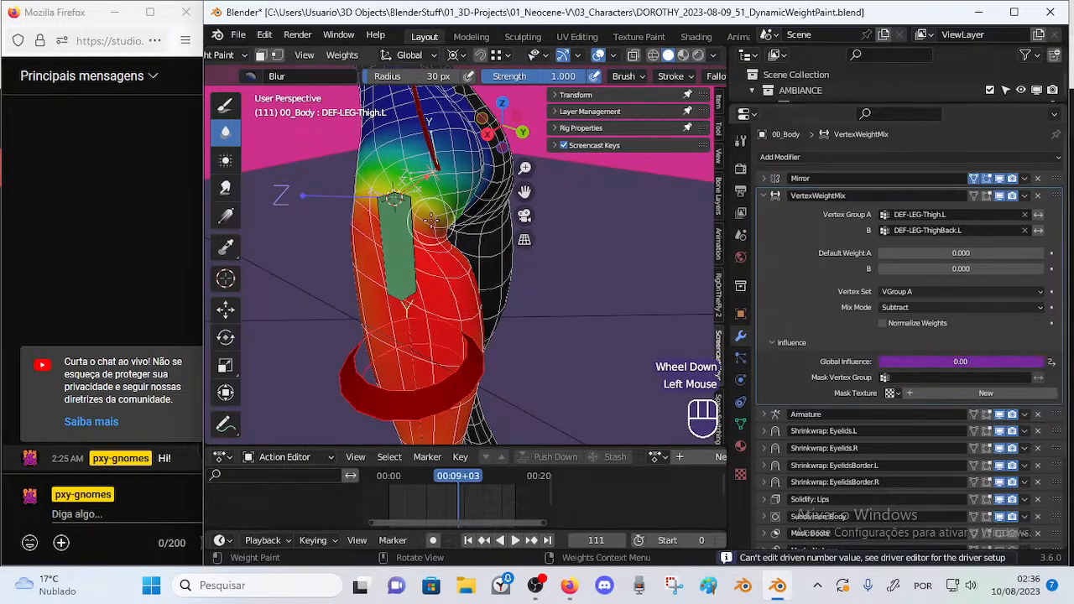
Review the Vertex Set and Mix Mode options of the VertexWeightMix modifier.
scroll(460, 322, "down", 1)
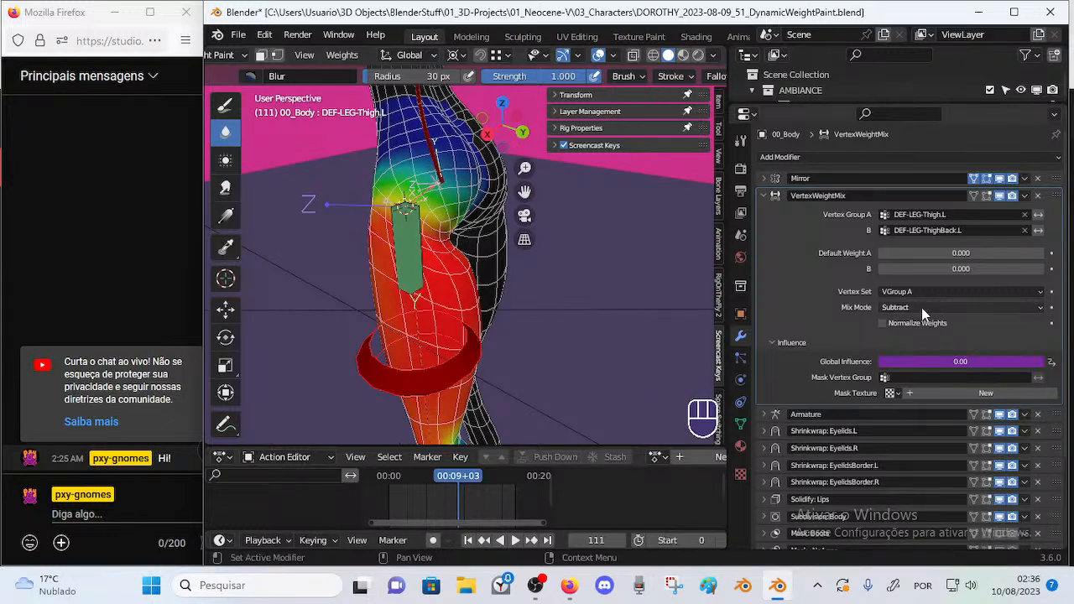
left_click(903, 308)
left_click(904, 307)
left_click(900, 293)
left_click(901, 294)
left_click(898, 294)
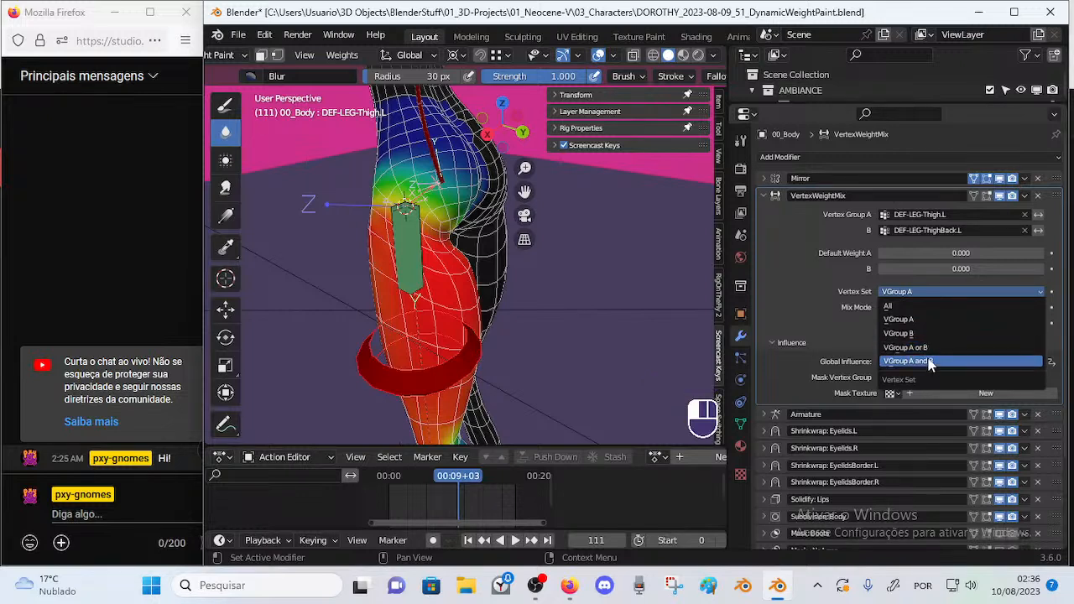
left_click(848, 291)
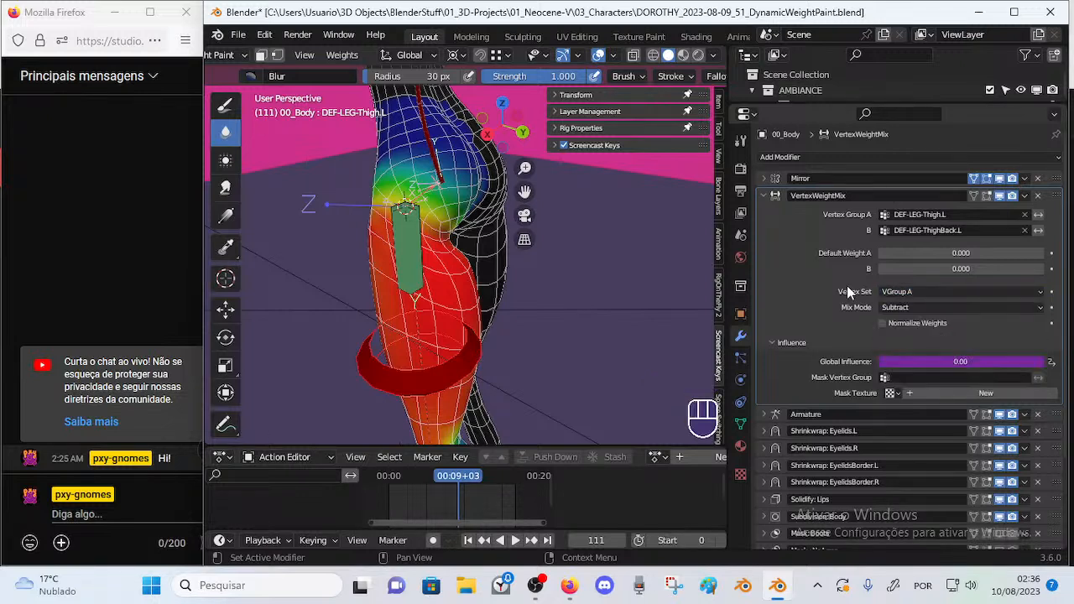
left_click(917, 294)
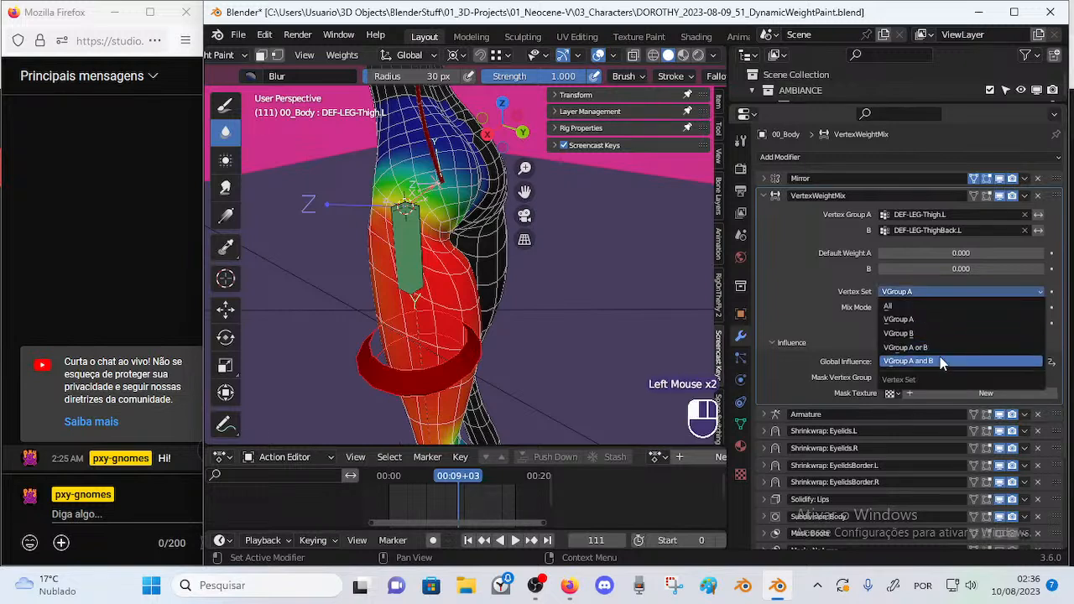
left_click(912, 292)
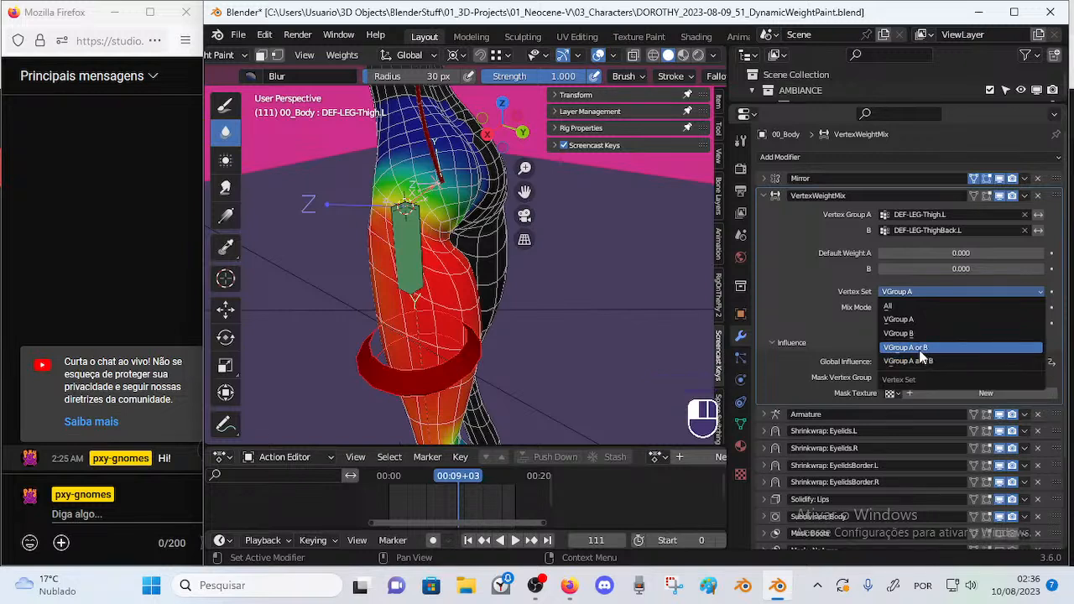
left_click(860, 281)
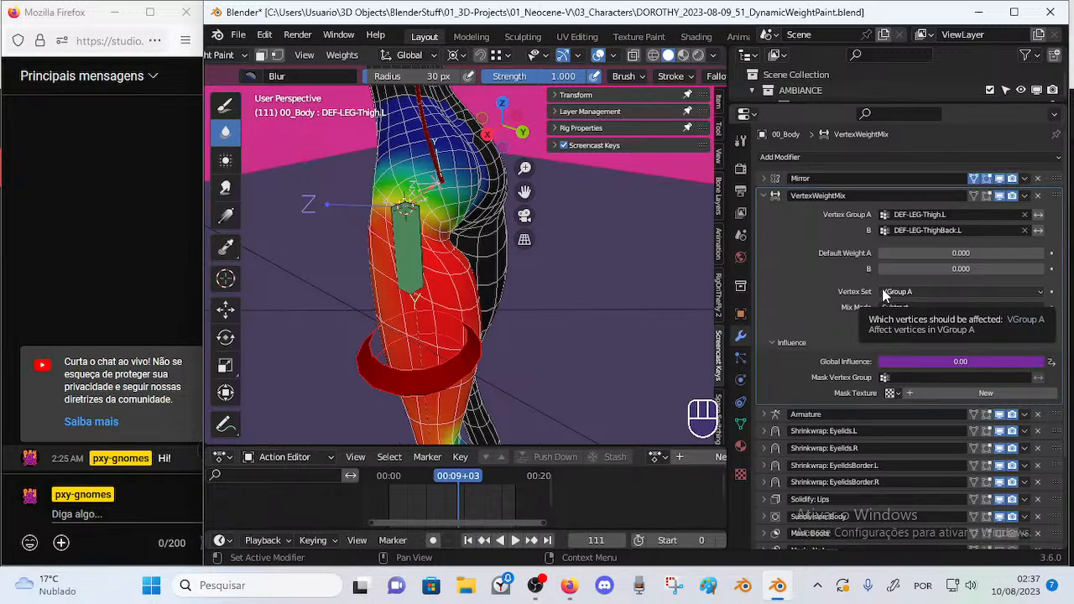
left_click(884, 293)
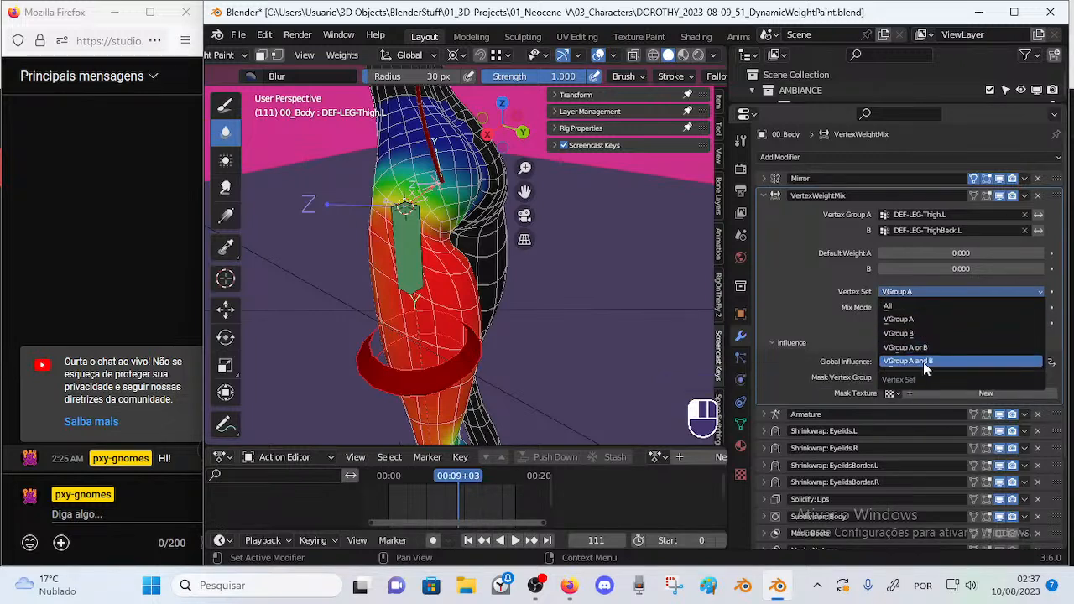
left_click(902, 291)
left_click(906, 307)
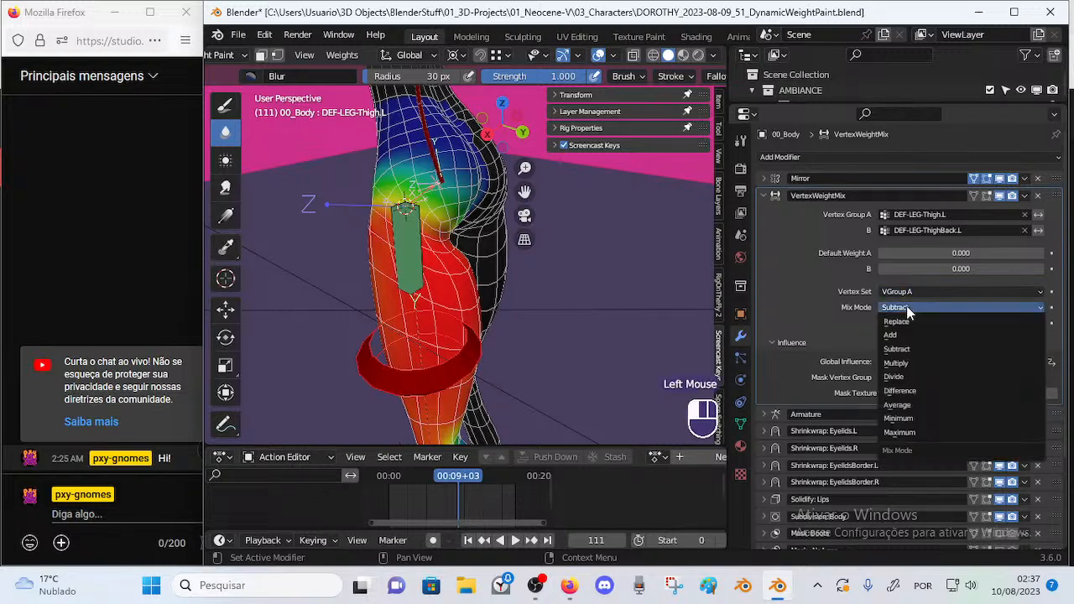
left_click(912, 294)
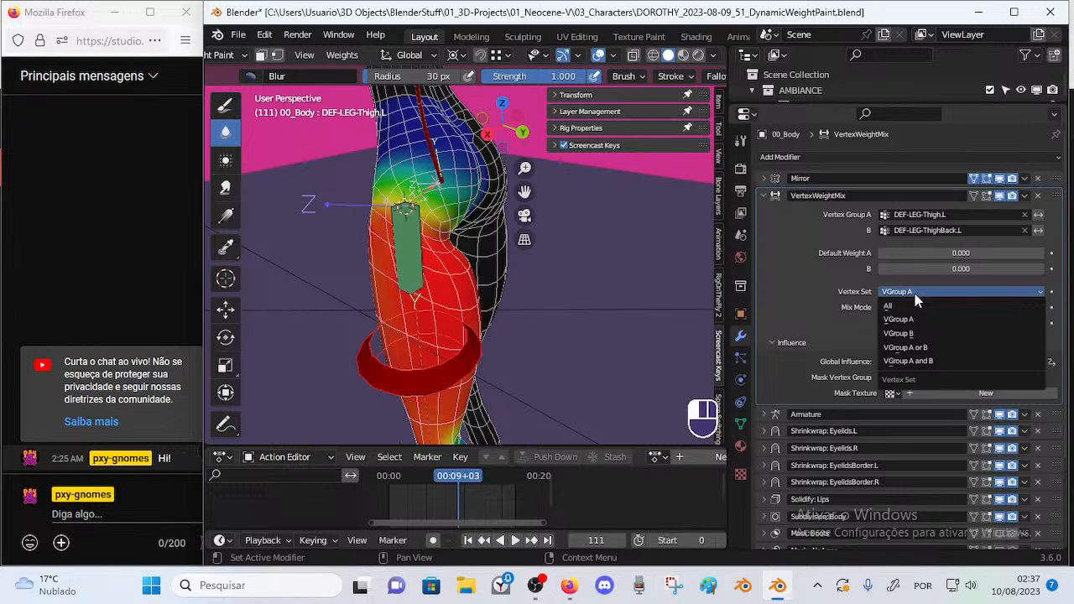
left_click(916, 296)
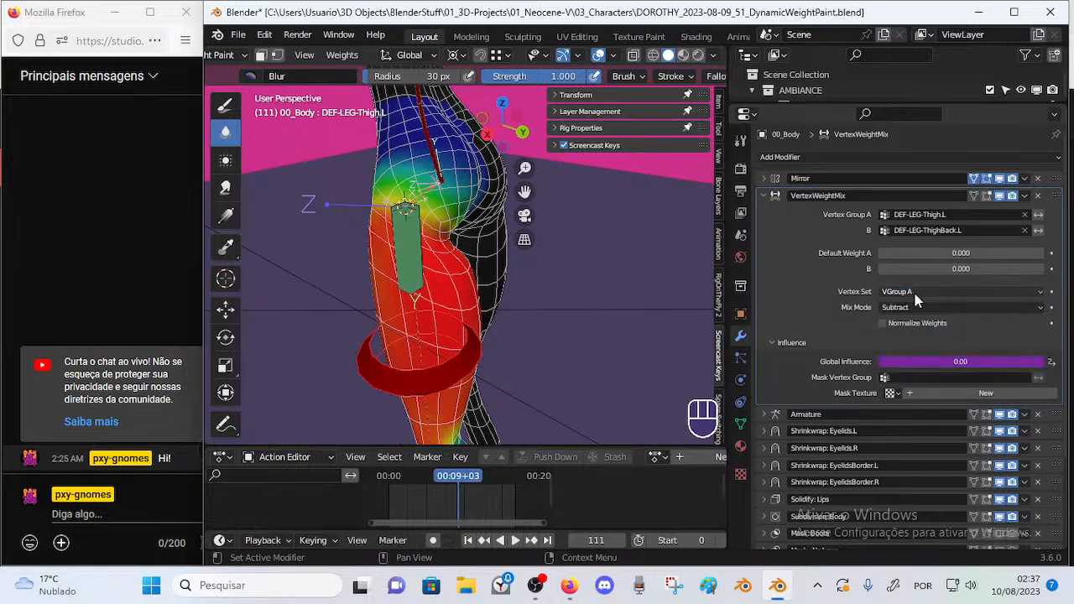
left_click(918, 293)
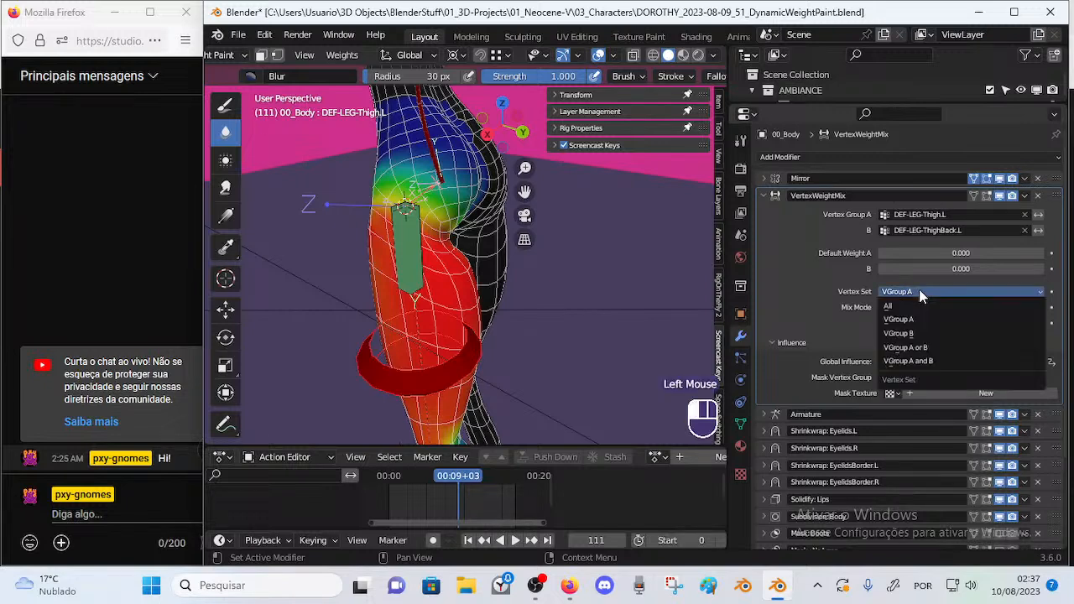
left_click(919, 291)
middle_click_drag(483, 335, 470, 348)
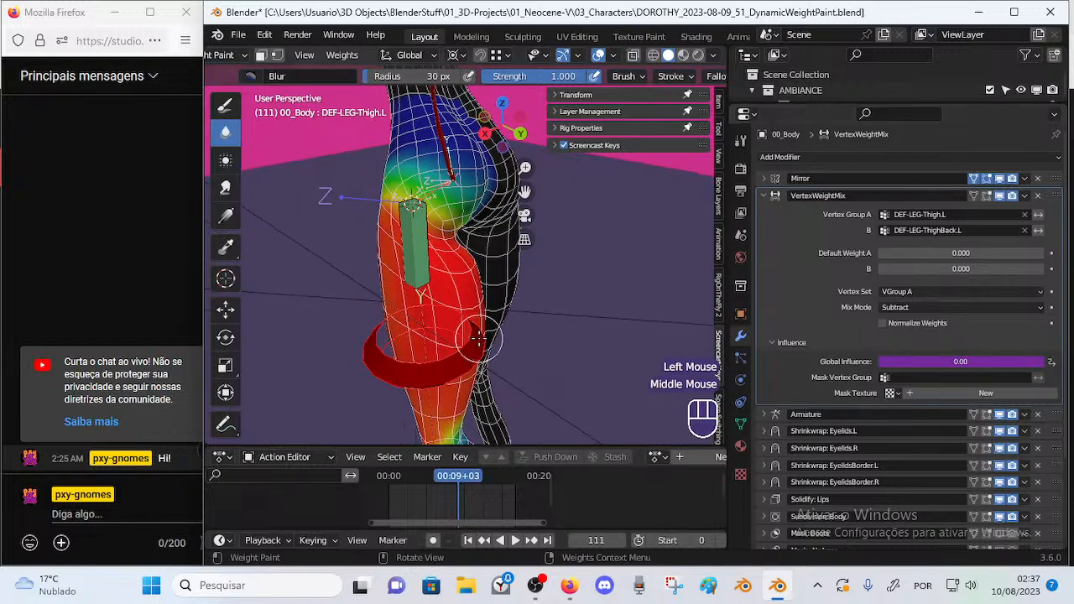
left_click(918, 290)
left_click(917, 291)
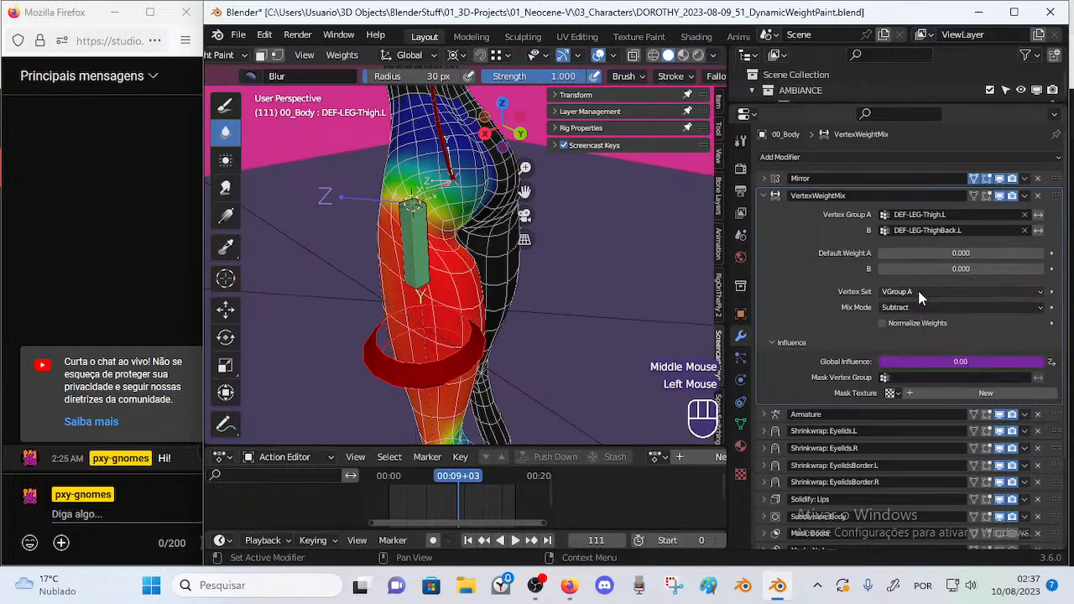
Set the VertexWeightMix Mix Mode to Multiply and raise the Global Influence to 0.71.
left_click(911, 309)
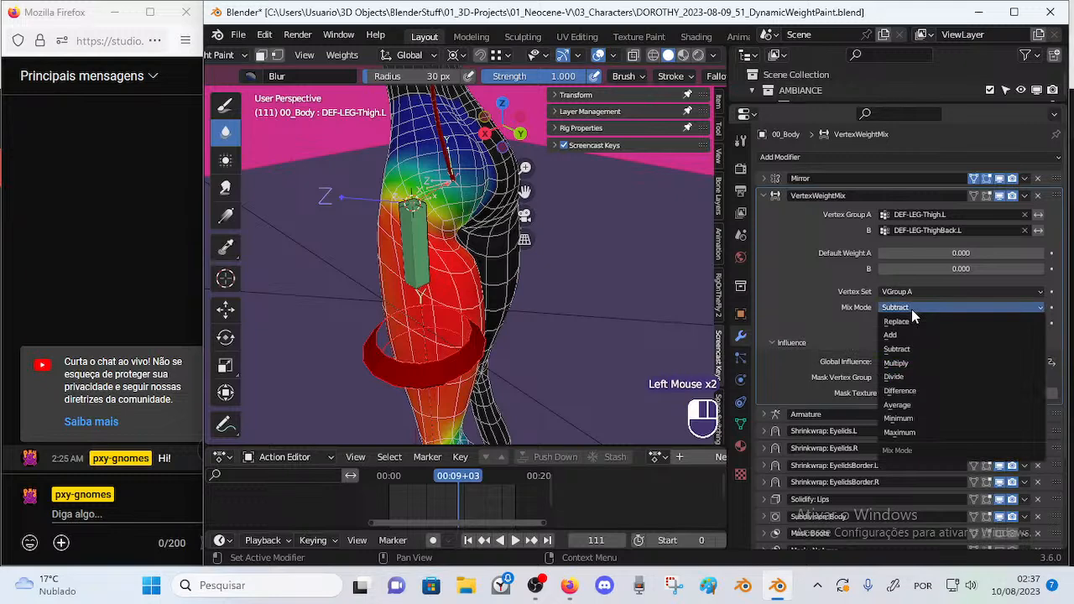
left_click(921, 366)
mouse_move(883, 361)
left_mouse_down()
mouse_move(1039, 361)
mouse_move(883, 361)
left_mouse_up()
middle_click_drag(563, 303, 604, 308)
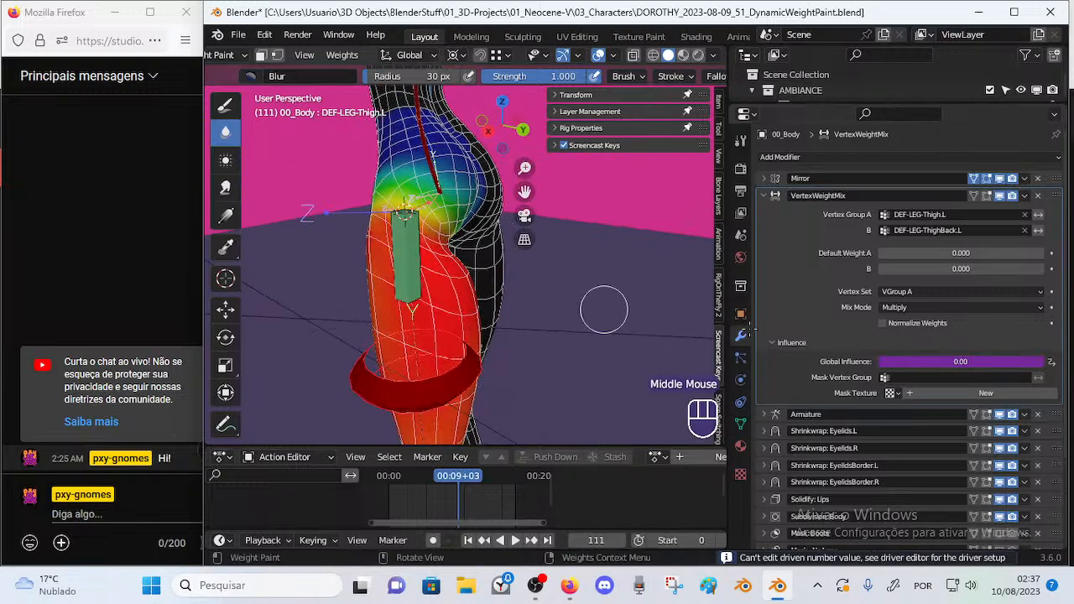
left_click_drag(888, 362, 944, 362)
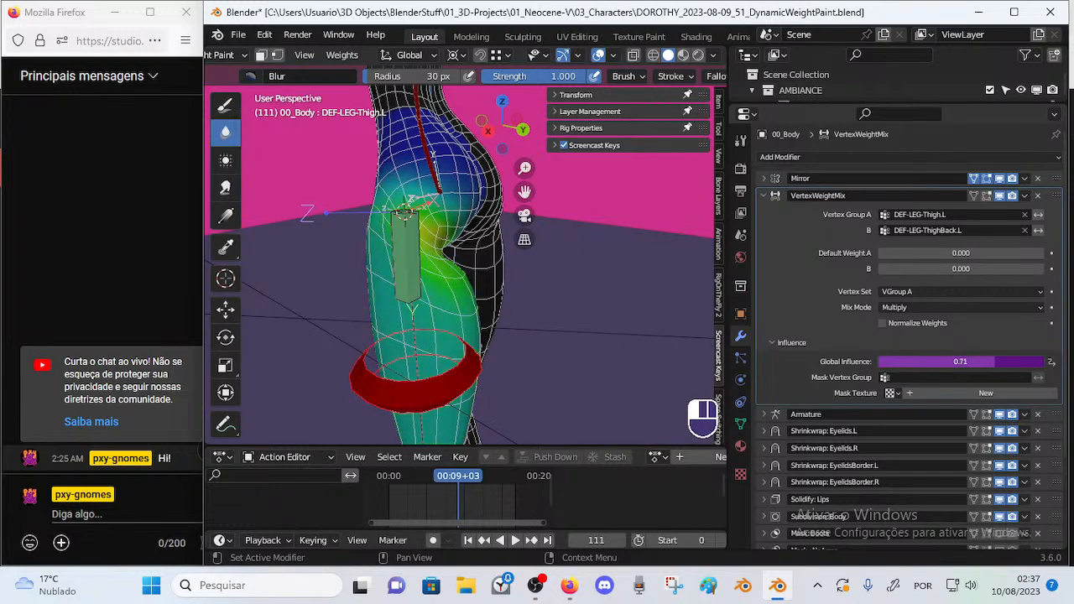
Vary the Global Influence to compare the multiplied thigh weights, finishing at 0.00.
mouse_move(1036, 362)
left_mouse_down()
mouse_move(883, 362)
mouse_move(1044, 362)
left_mouse_up()
left_click(1003, 361)
left_click(948, 363)
middle_click_drag(513, 361, 565, 360)
left_click_drag(959, 363, 981, 362)
middle_click_drag(588, 315, 549, 340)
left_click_drag(986, 361, 877, 361)
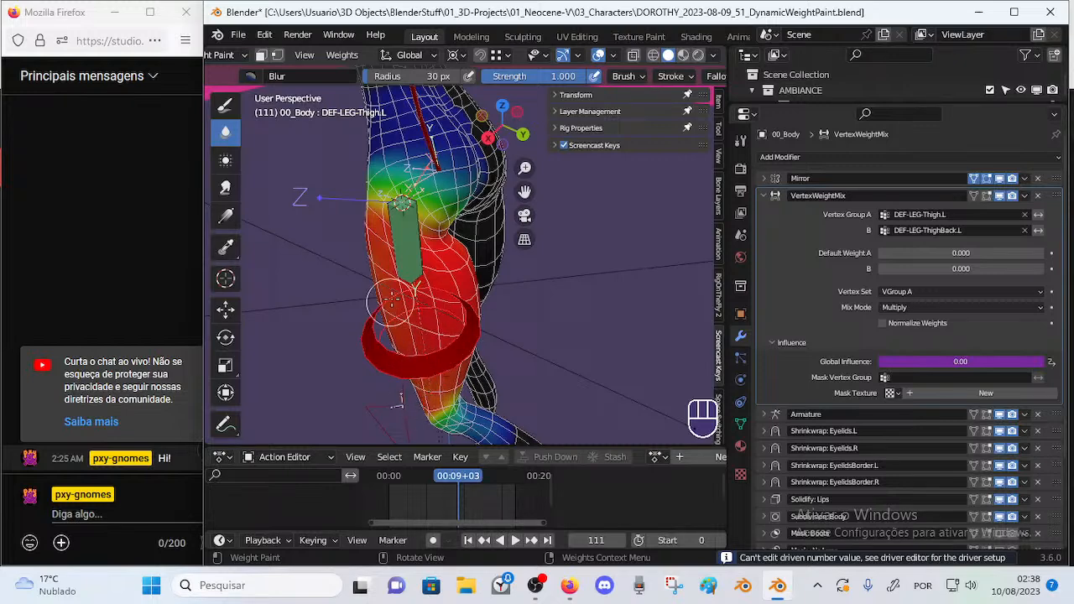
Scrub the animation to frame 159 and frame the raised leg in the viewport.
left_click_drag(472, 478, 490, 483)
middle_click_drag(540, 344, 565, 319)
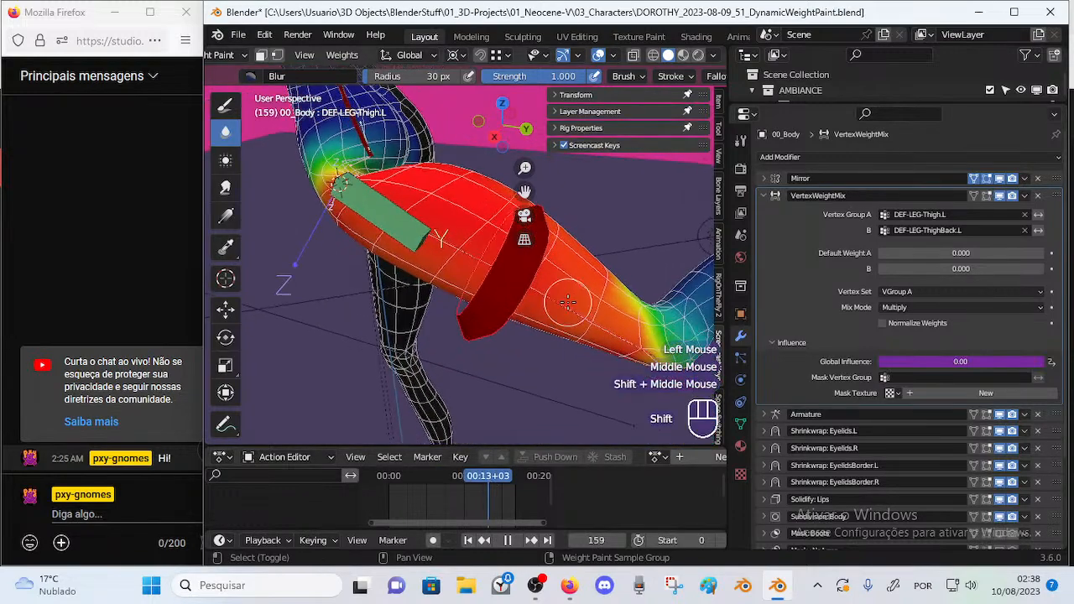
scroll(566, 319, "down", 2)
middle_click_drag(579, 271, 422, 323, "shift")
middle_click(560, 210)
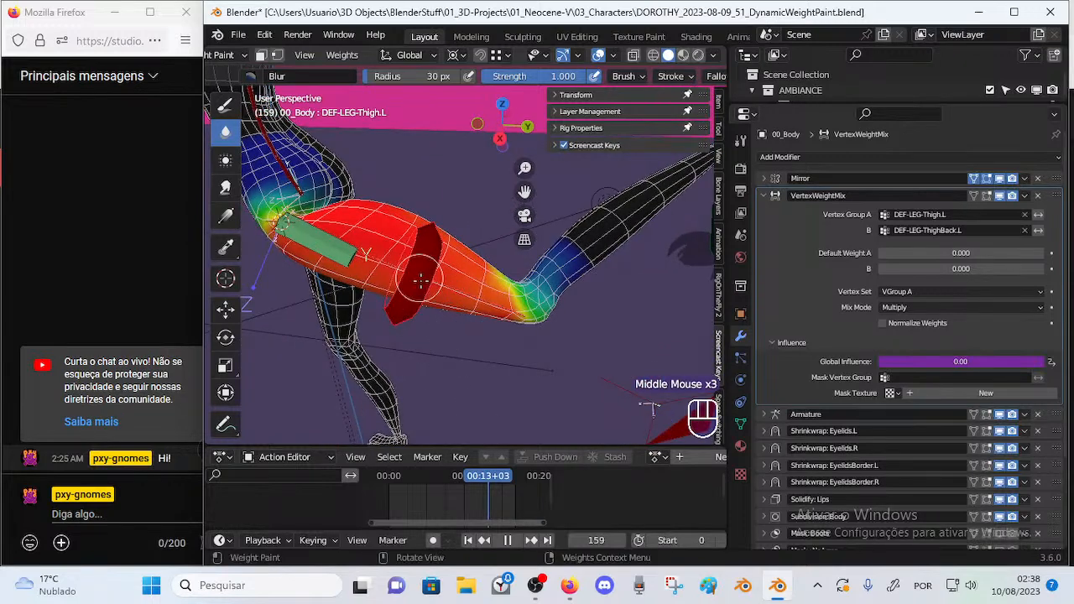
Compare the Multiply result on the raised thigh with the Global Influence at 1.00 and at 0.87.
left_click(944, 368)
left_click_drag(927, 364, 1046, 364)
middle_click_drag(470, 250, 570, 251, "shift")
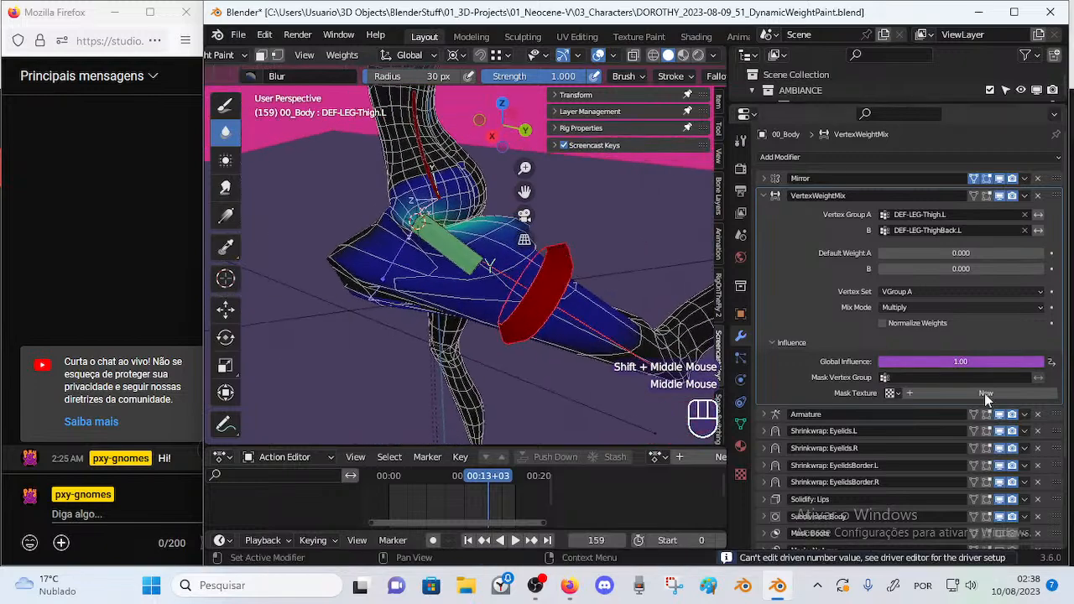
left_click_drag(990, 366, 968, 367)
middle_click_drag(604, 251, 633, 218)
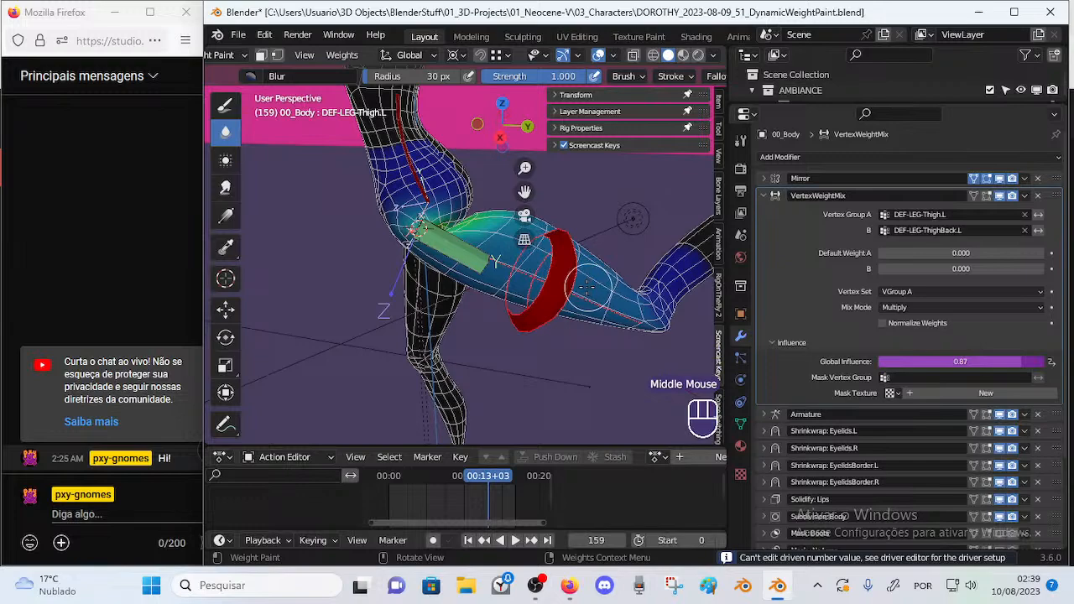
middle_click_drag(585, 286, 654, 322, "shift")
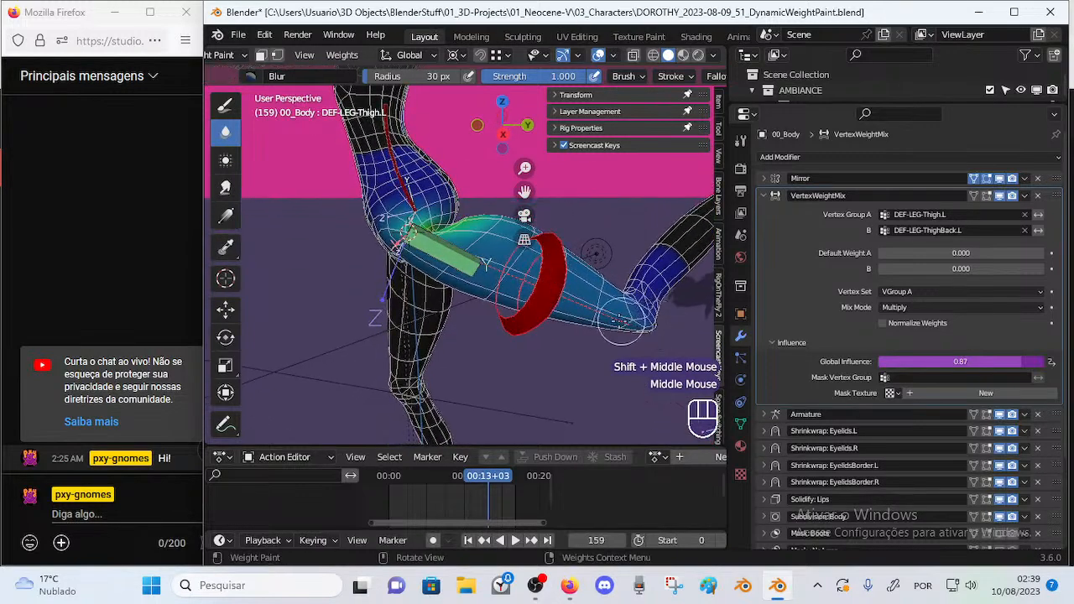
Lower the Global Influence to 0.64 and sample the raised thigh's vertex groups to compare their weights.
mouse_move(679, 340)
middle_mouse_down()
mouse_move(658, 328)
mouse_move(671, 335)
middle_mouse_up()
left_click_drag(1013, 360, 1045, 360)
left_click_drag(994, 362, 984, 362)
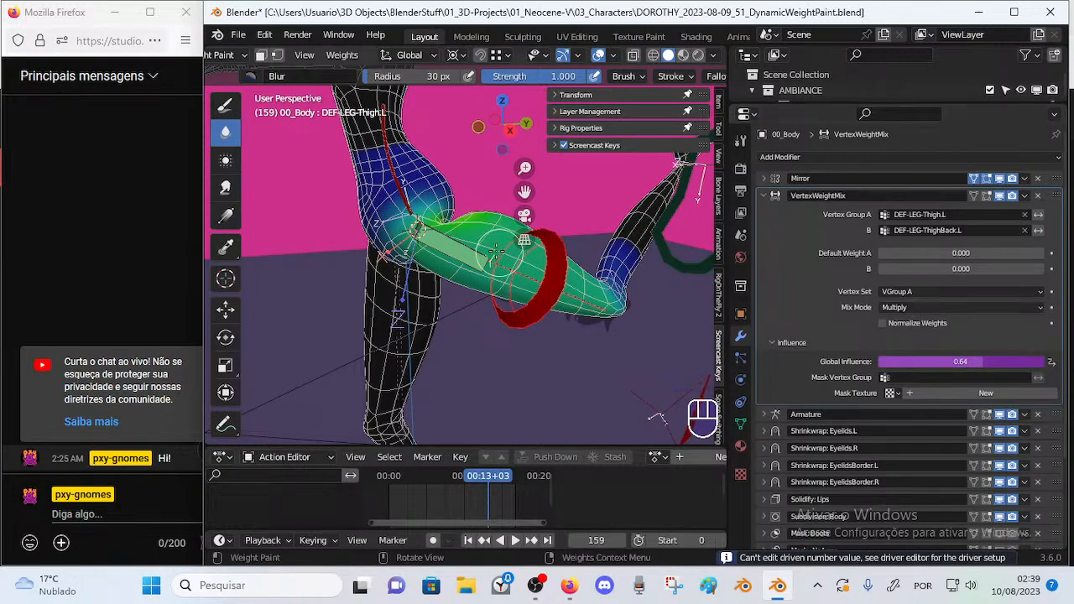
right_click_drag(488, 239, 486, 257, "shift")
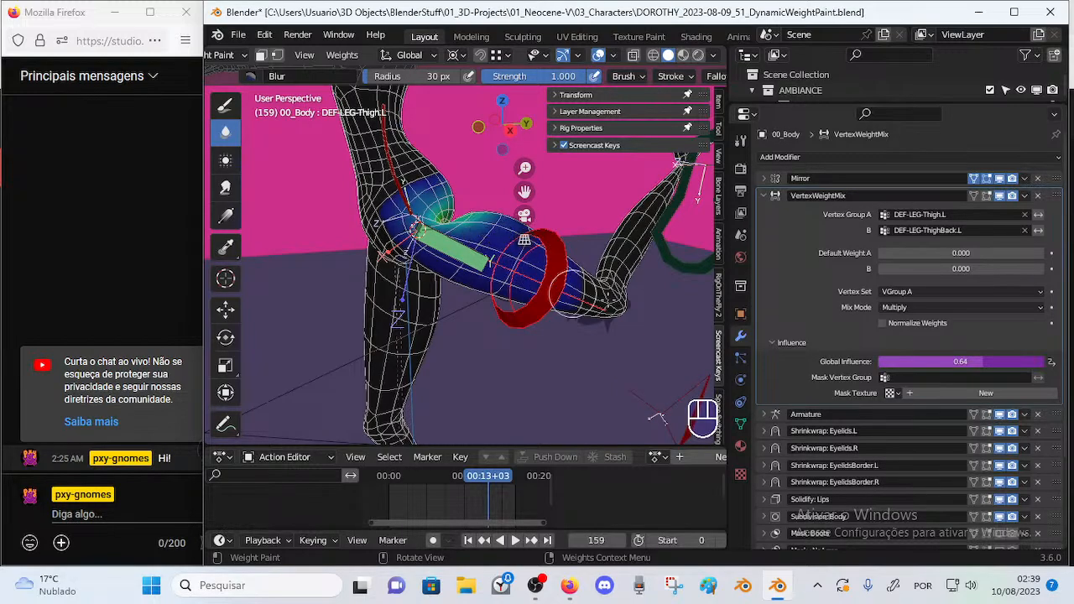
middle_click_drag(574, 324, 537, 285)
right_click_drag(482, 229, 475, 212, "shift")
middle_click_drag(568, 312, 587, 323)
Change the VertexWeightMix Mix Mode to Add and raise the Global Influence to 1.00.
left_click_drag(992, 366, 932, 362)
left_click(910, 307)
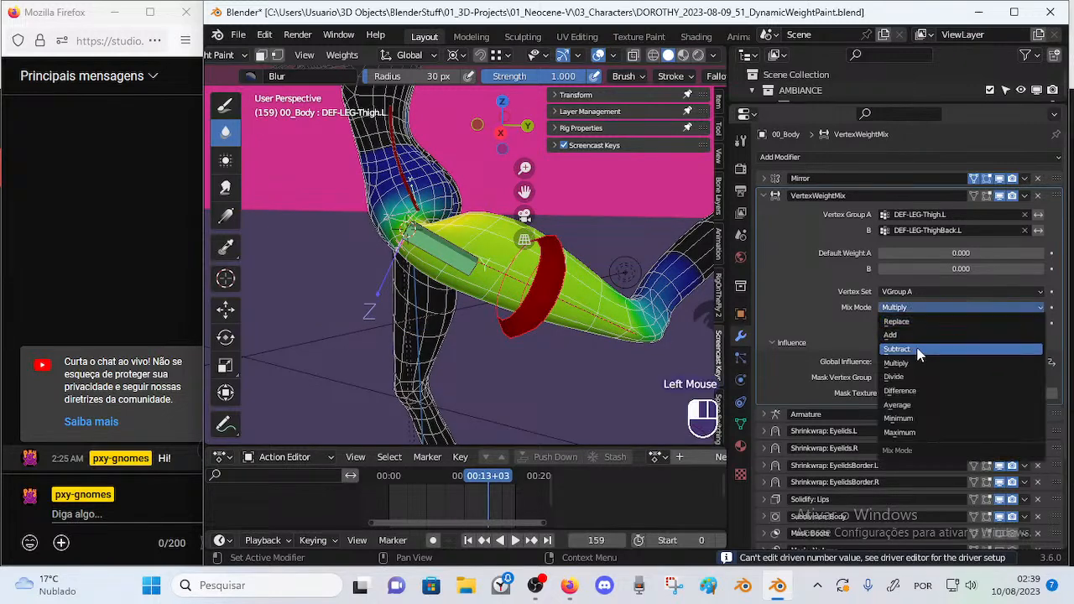
left_click(914, 337)
left_click_drag(907, 359, 1070, 366)
middle_click_drag(620, 210, 644, 291, "shift")
scroll(638, 292, "up", 2)
scroll(638, 292, "up", 1)
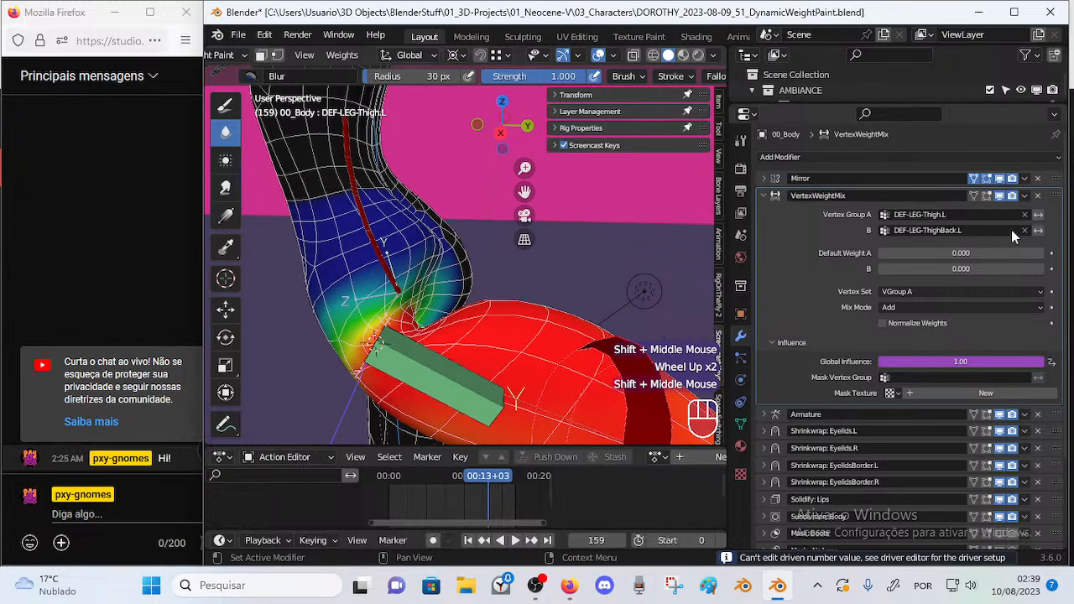
Toggle the VertexWeightMix modifier's viewport display repeatedly to compare the crease below the buttock, leaving the modifier disabled.
left_click(999, 196)
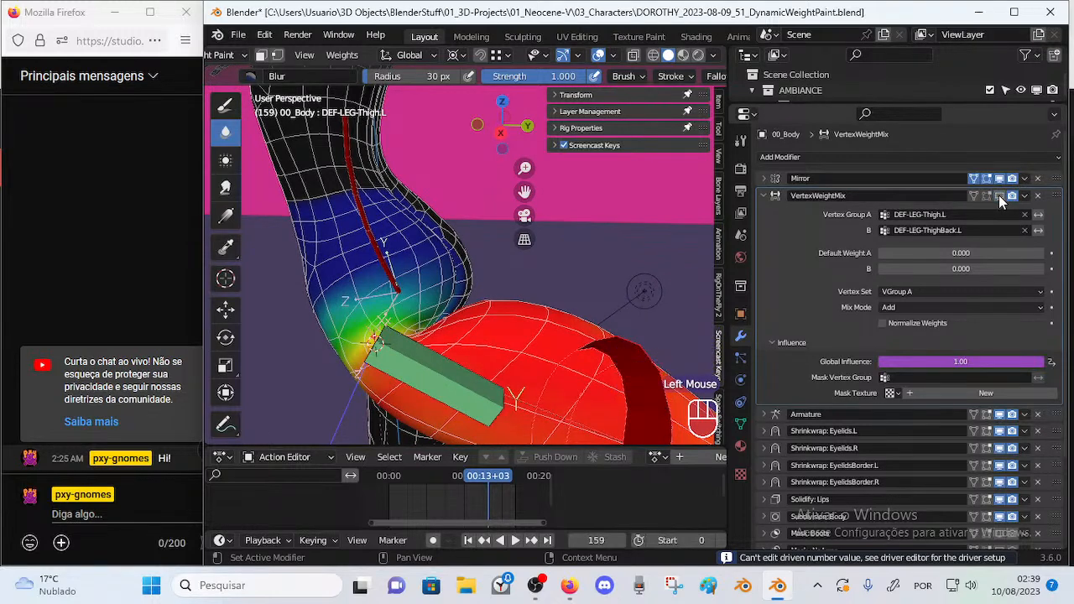
left_click(999, 195)
left_click(998, 195)
left_click(998, 194)
left_click(998, 195)
left_click(998, 194)
left_click(999, 194)
left_click(998, 195)
left_click(998, 195)
left_click(999, 196)
left_click(998, 196)
left_click(998, 195)
left_click(998, 195)
left_click(999, 195)
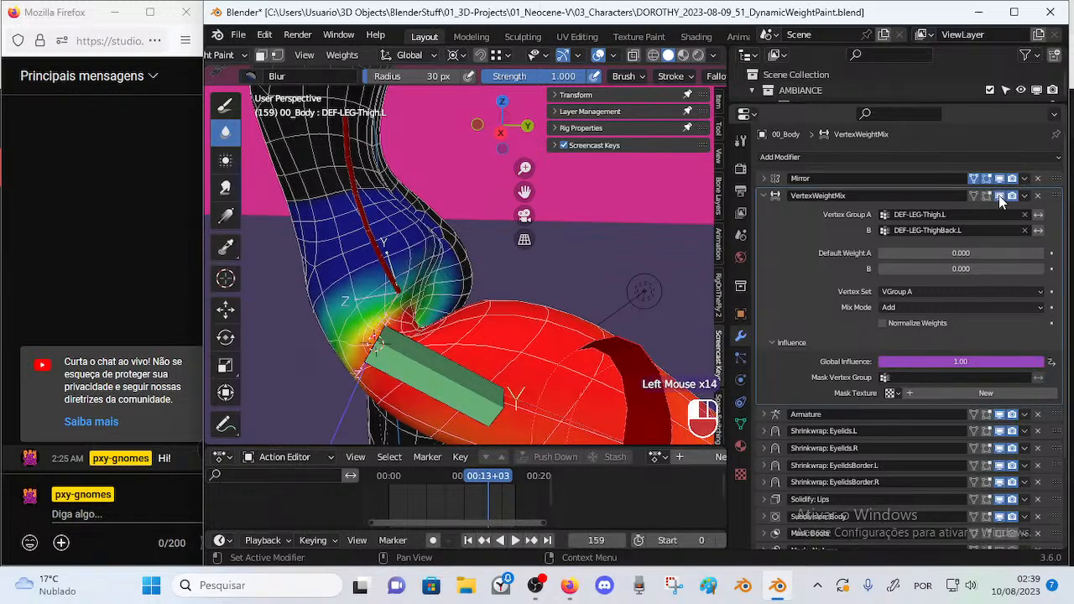
left_click(999, 194)
Sample the DEF-LEG-Thigh.L group on the back of the raised thigh.
scroll(523, 336, "down", 2)
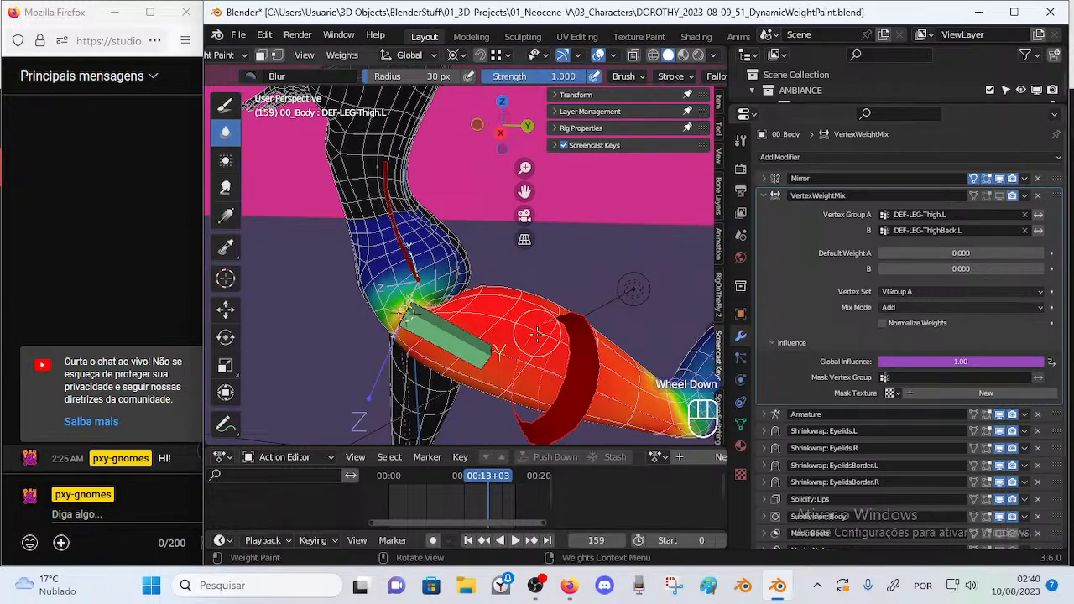
right_click(488, 317, "shift")
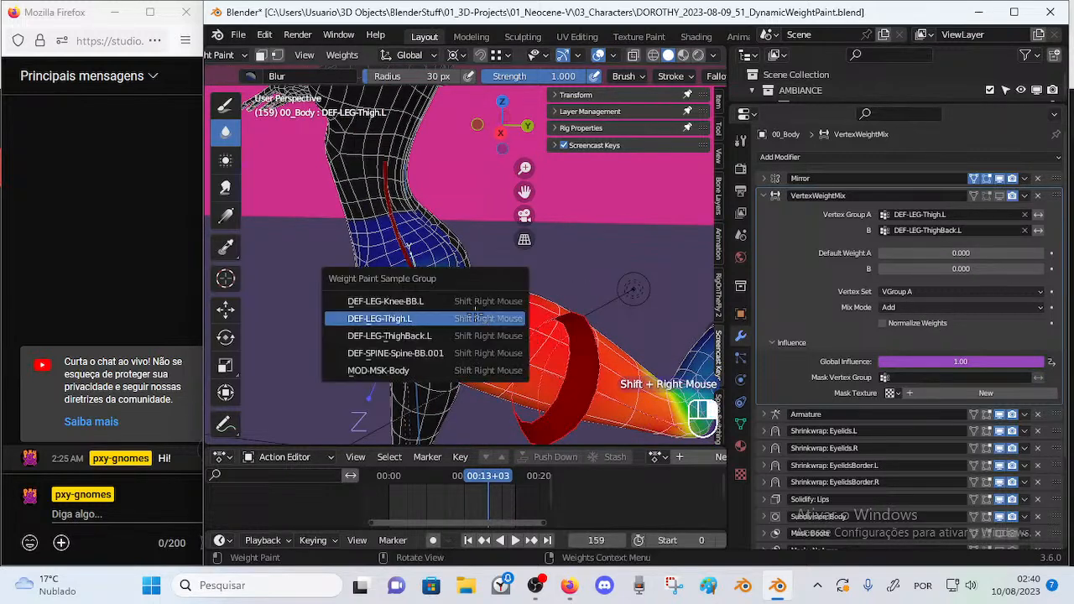
key("Return")
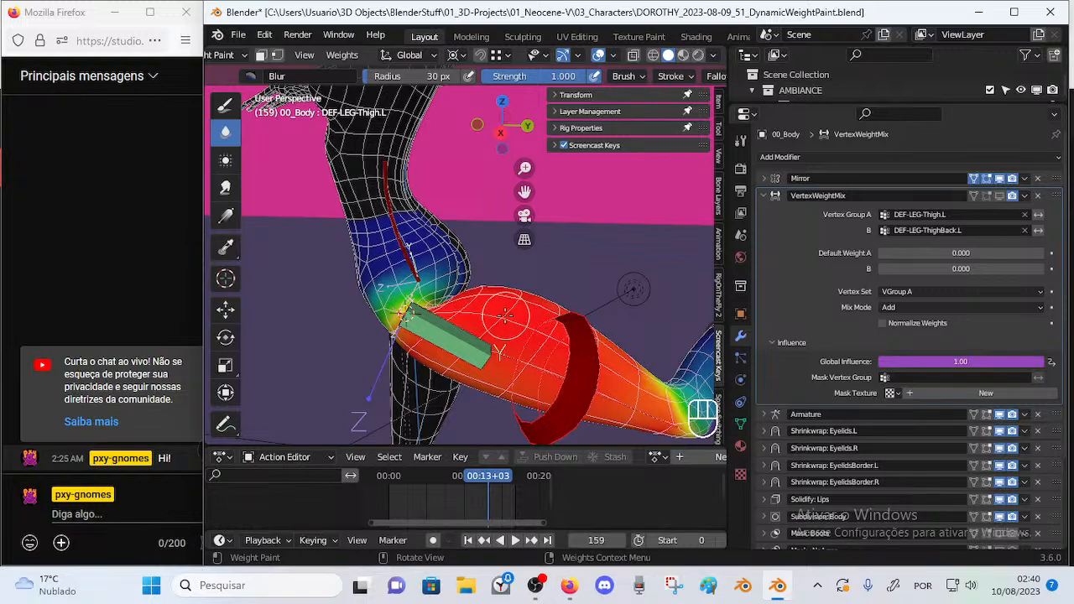
Examine the raised thigh's shape and DEF-LEG-Thigh.L weights from several angles with the VertexWeightMix modifier disabled.
mouse_move(511, 331)
middle_mouse_down()
mouse_move(503, 336)
mouse_move(539, 341)
mouse_move(562, 327)
middle_mouse_up()
scroll(579, 319, "down", 1)
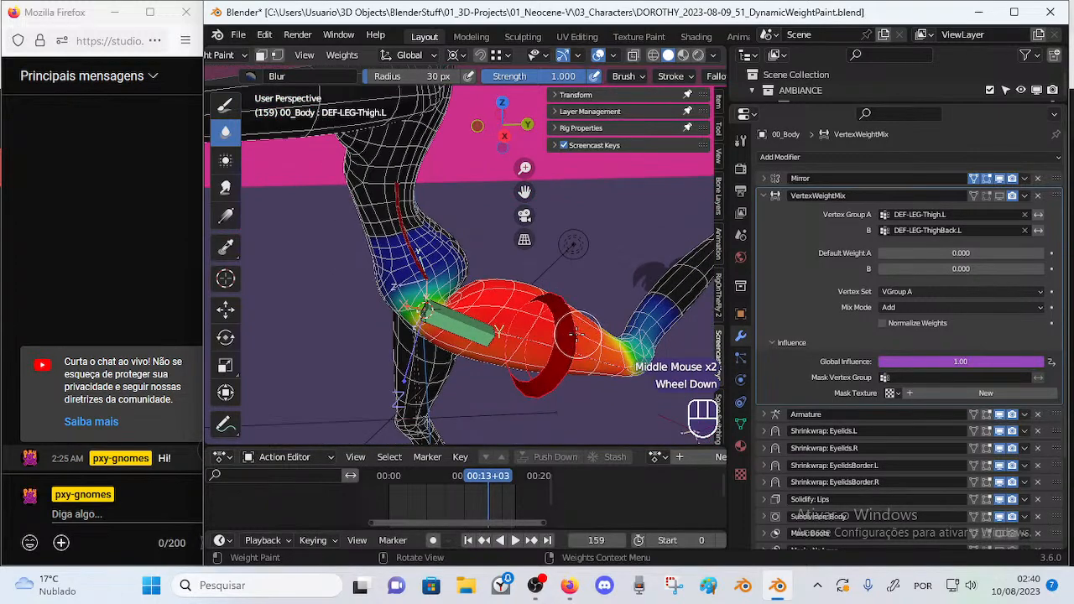
scroll(583, 344, "up", 2)
scroll(565, 374, "down", 1)
scroll(567, 346, "up", 2)
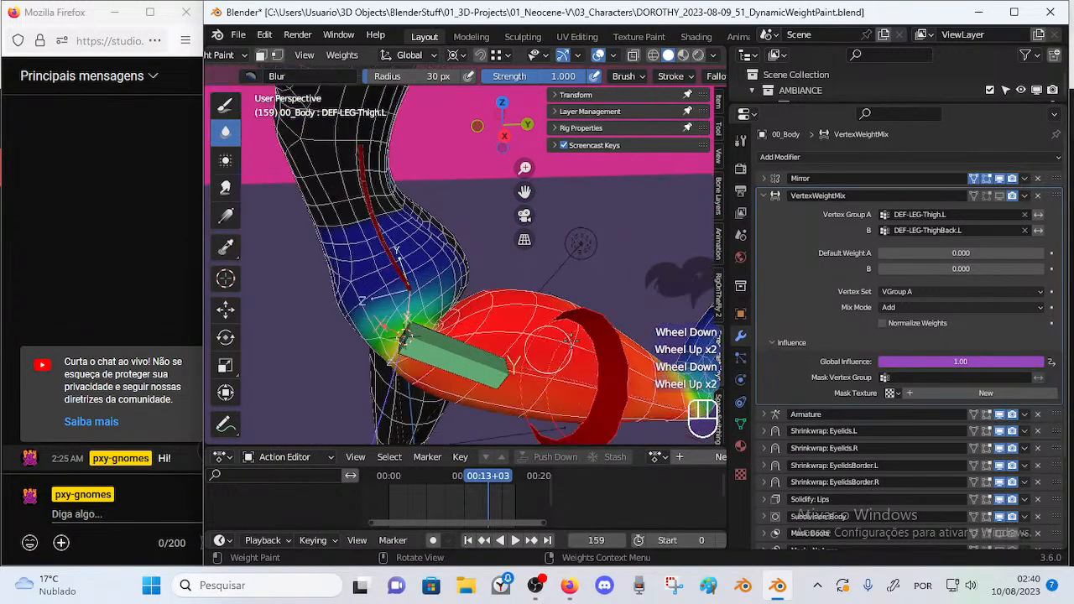
middle_click_drag(593, 361, 573, 317)
scroll(570, 313, "down", 1)
scroll(553, 319, "up", 1)
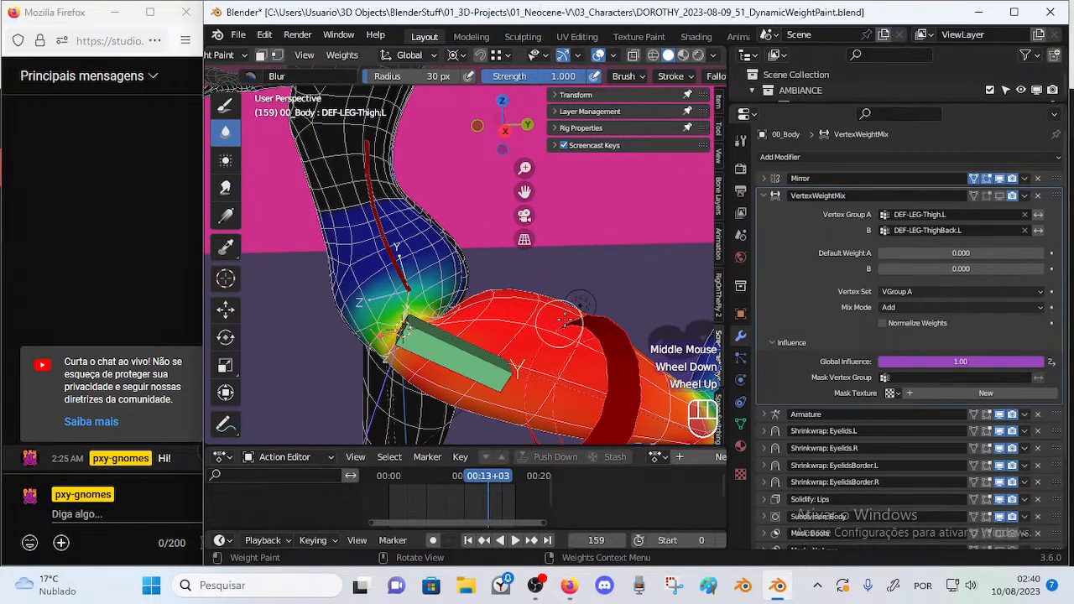
scroll(571, 323, "down", 2)
scroll(560, 304, "up", 1)
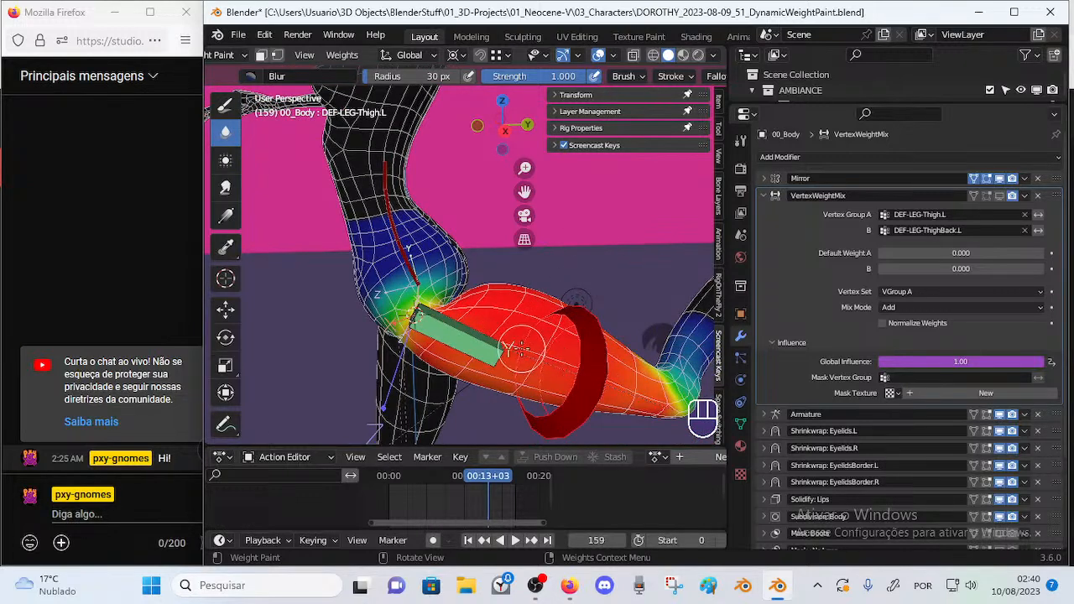
Sample the DEF-LEG-ThighBack.L group on the raised thigh.
right_click(496, 307, "shift")
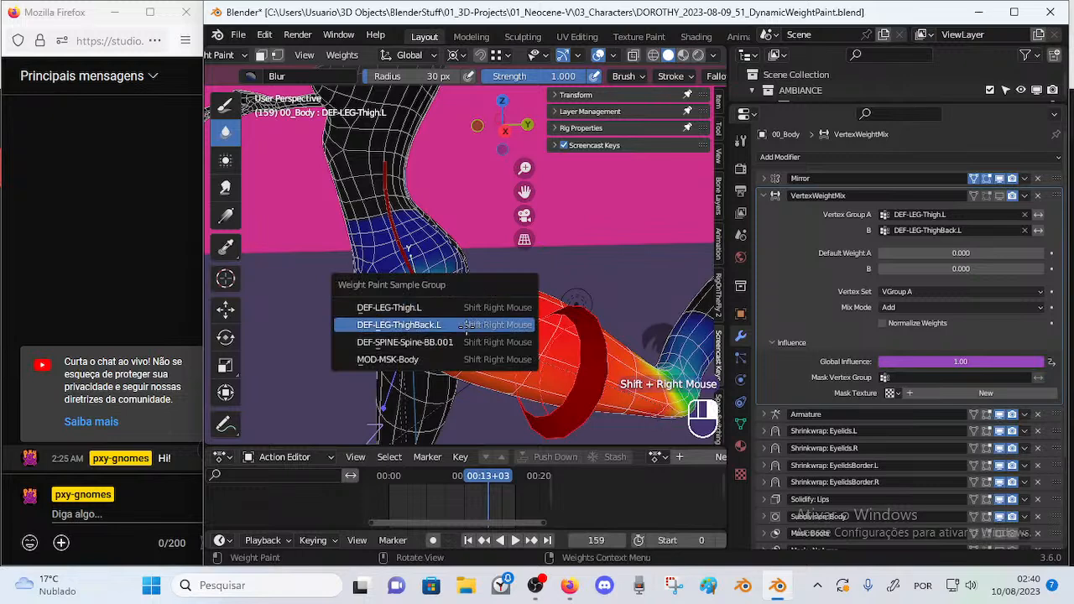
left_click(471, 324)
middle_click_drag(544, 359, 543, 334, "shift")
key("ctrl+f")
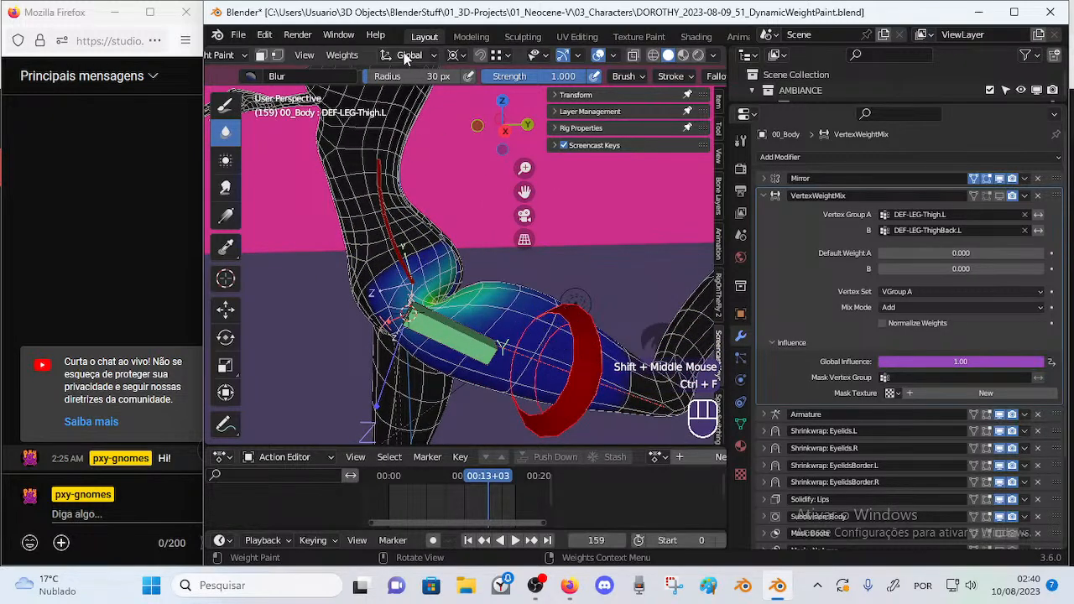
Using vertex selection masking, set one vertex on the back of the thigh near the red ring to weight 1.000, then disable the masking.
left_click(277, 54)
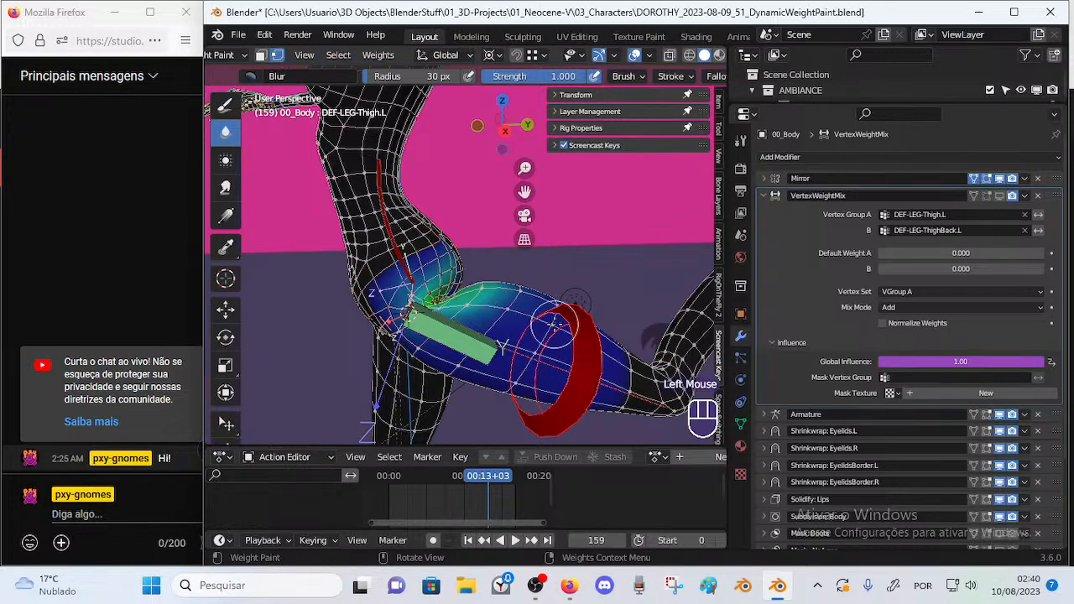
left_click(551, 329, "ctrl")
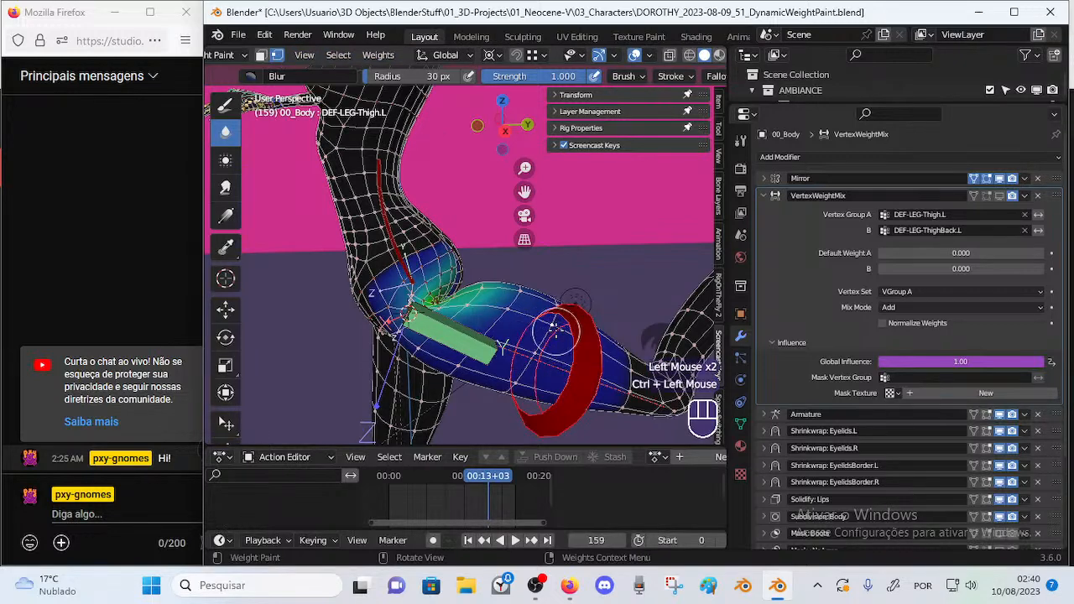
left_click(551, 327)
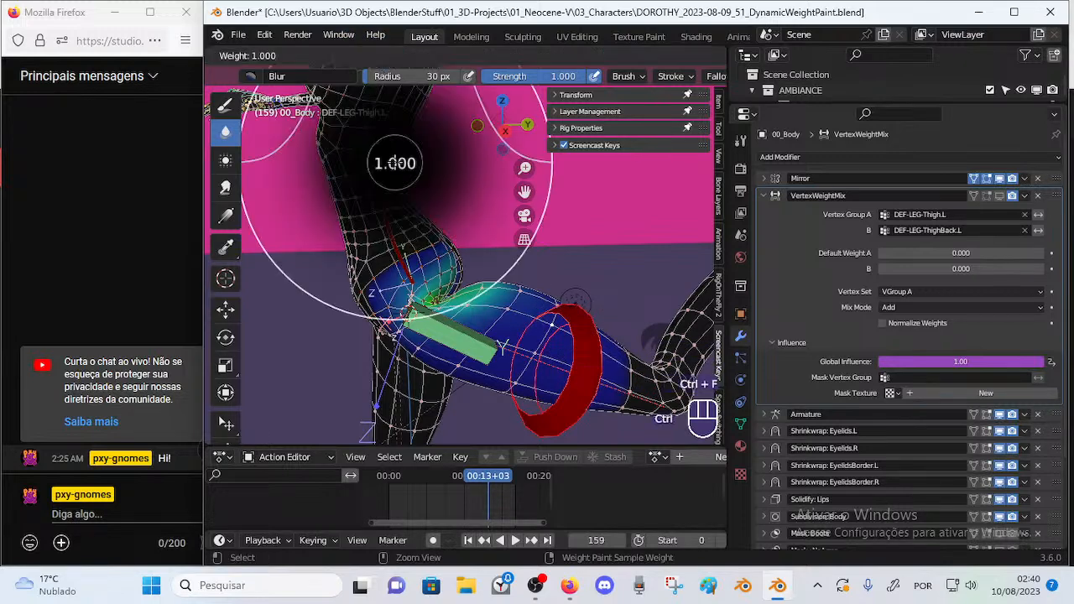
left_click(378, 56)
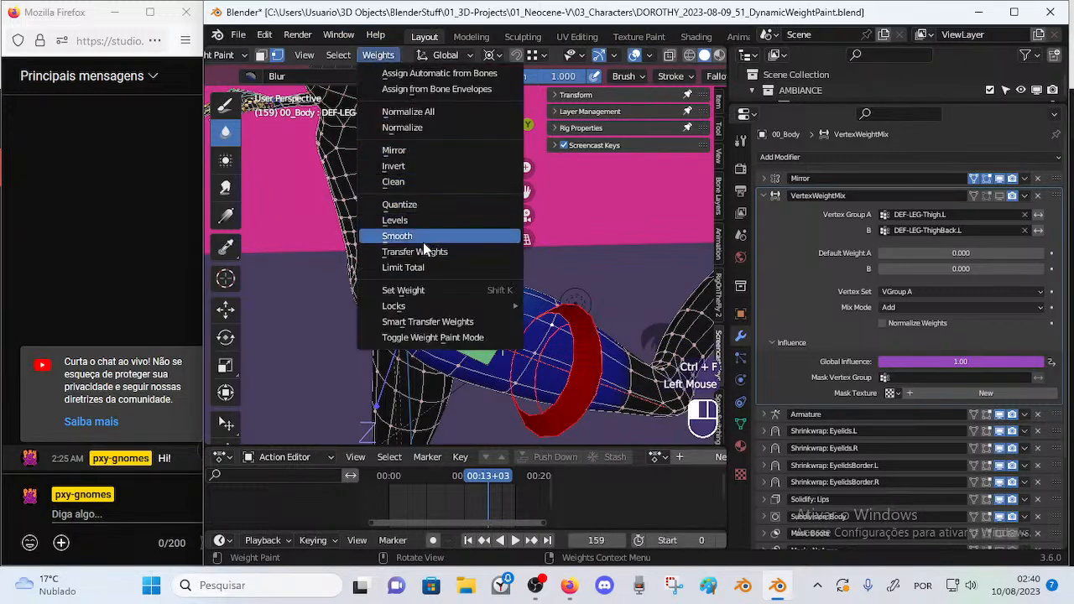
left_click(402, 291)
middle_click_drag(587, 334, 586, 332)
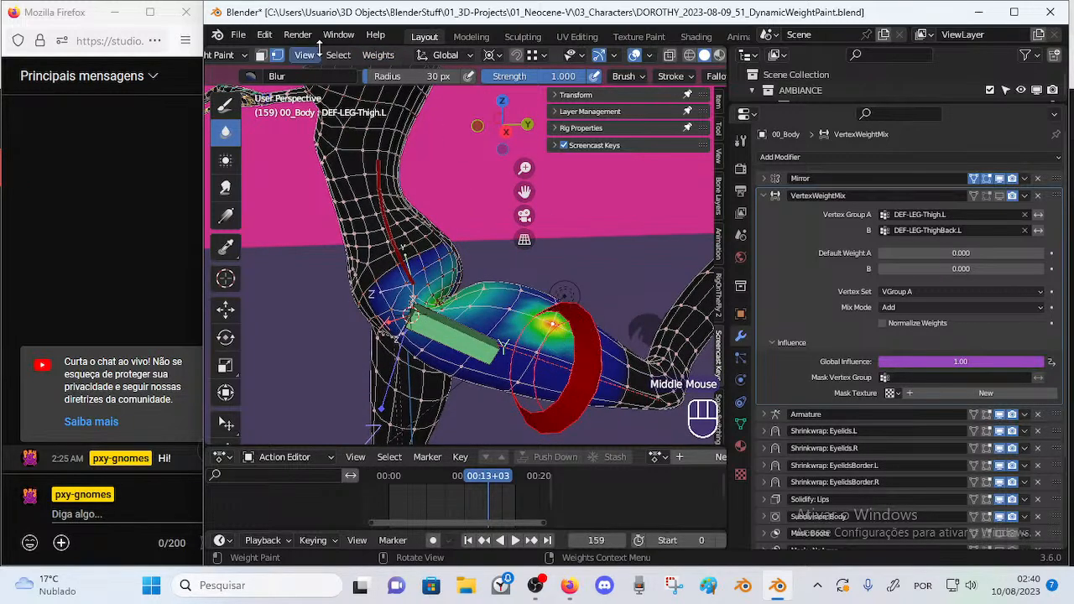
left_click(277, 56)
middle_click_drag(537, 356, 549, 348)
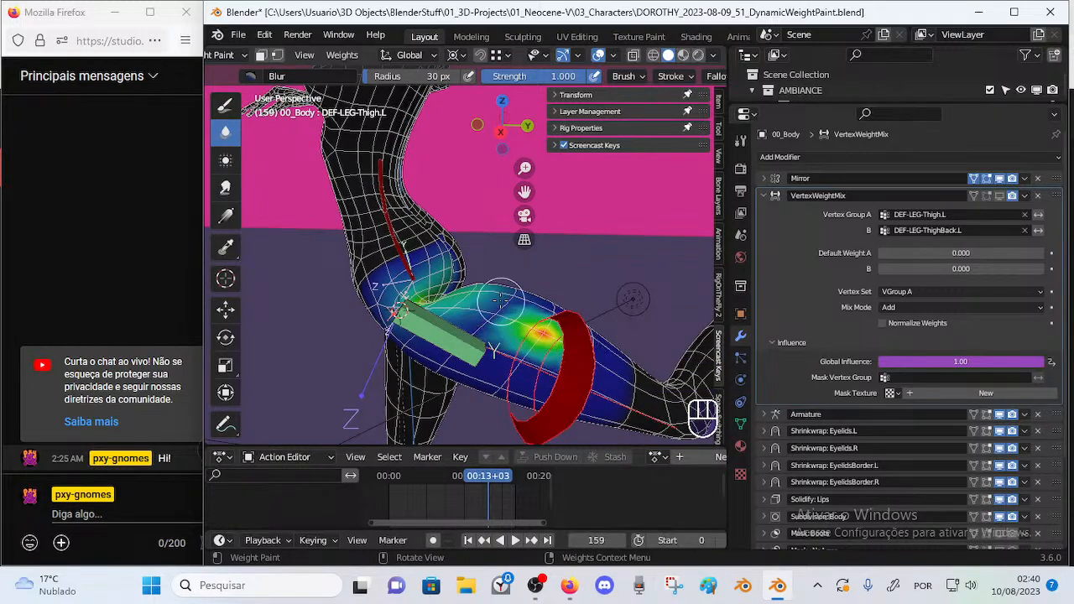
middle_click_drag(444, 280, 445, 279)
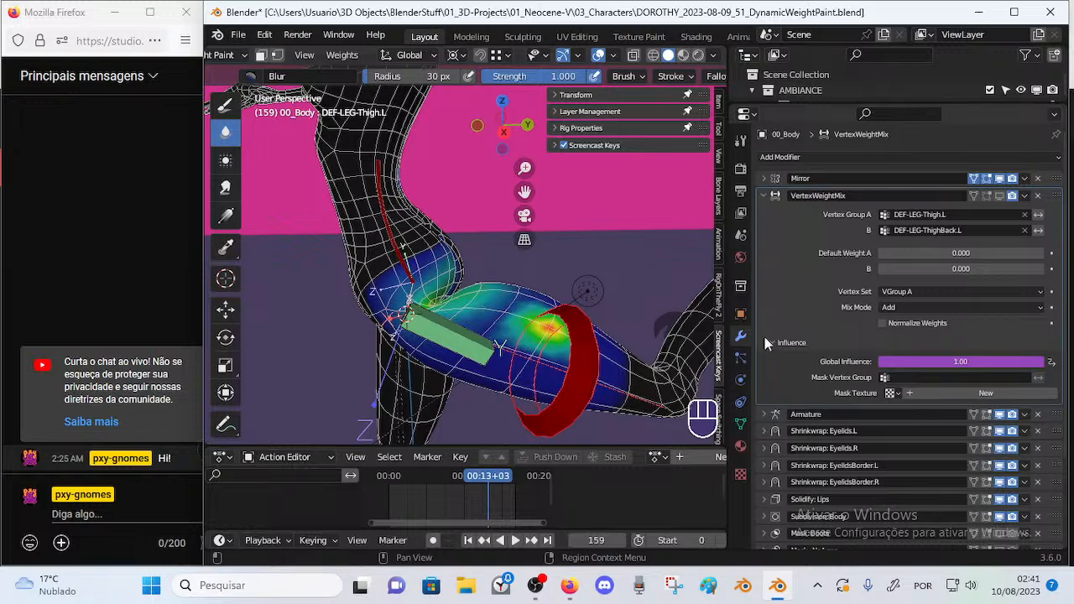
Make DEF-LEG-Thigh.L the active weight group by selecting its bone at the raised thigh.
key("ctrl")
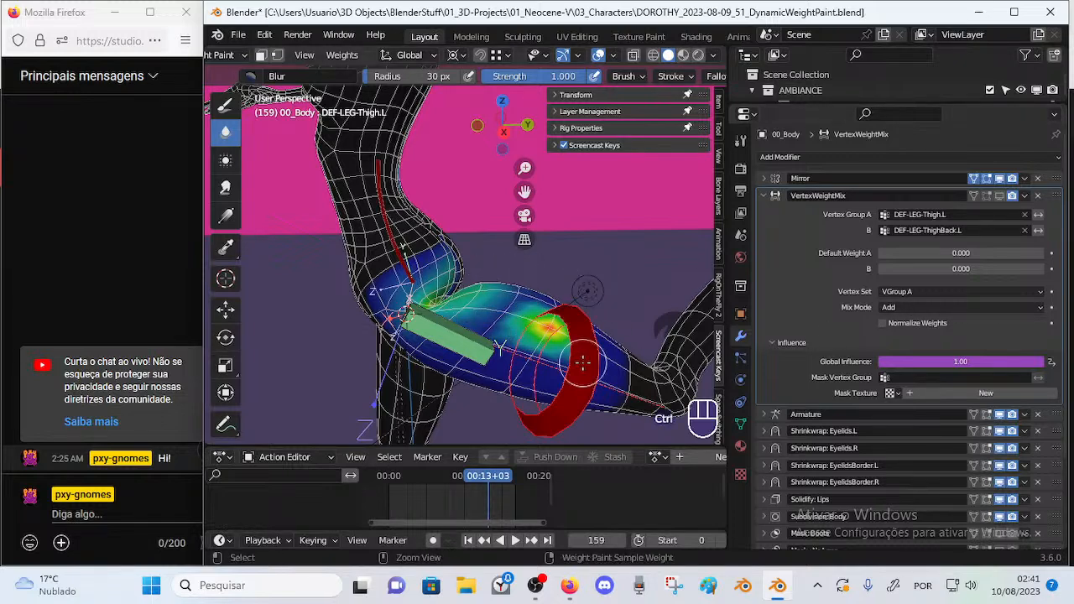
right_click(577, 368, "ctrl")
left_click(572, 362, "ctrl")
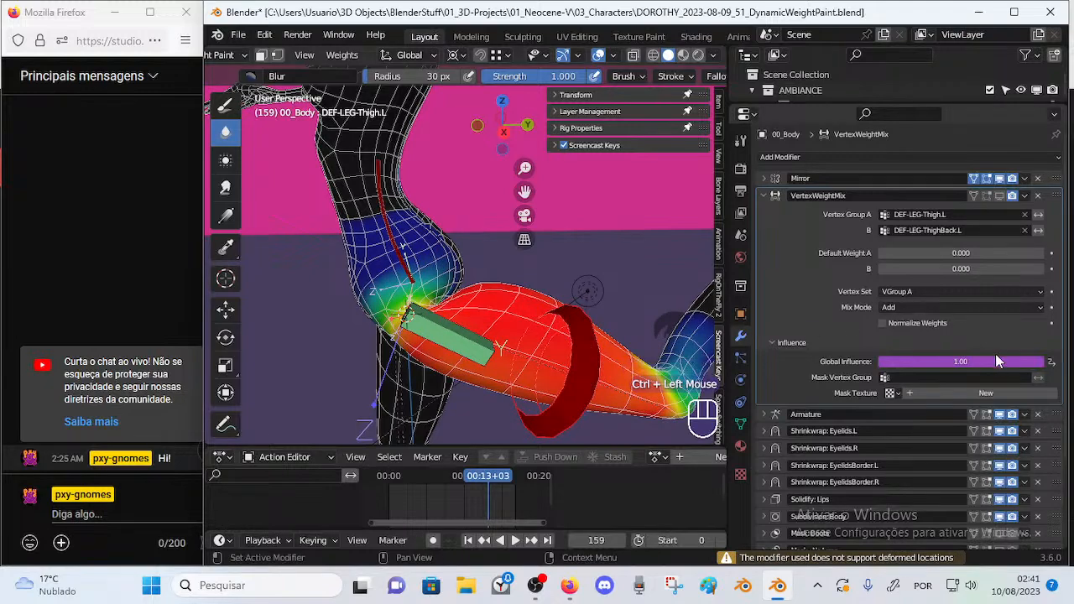
Try to adjust the driven Global Influence value of the VertexWeightMix modifier.
mouse_move(996, 362)
left_mouse_down()
mouse_move(839, 362)
mouse_move(998, 361)
left_mouse_up()
middle_click_drag(587, 289, 564, 338)
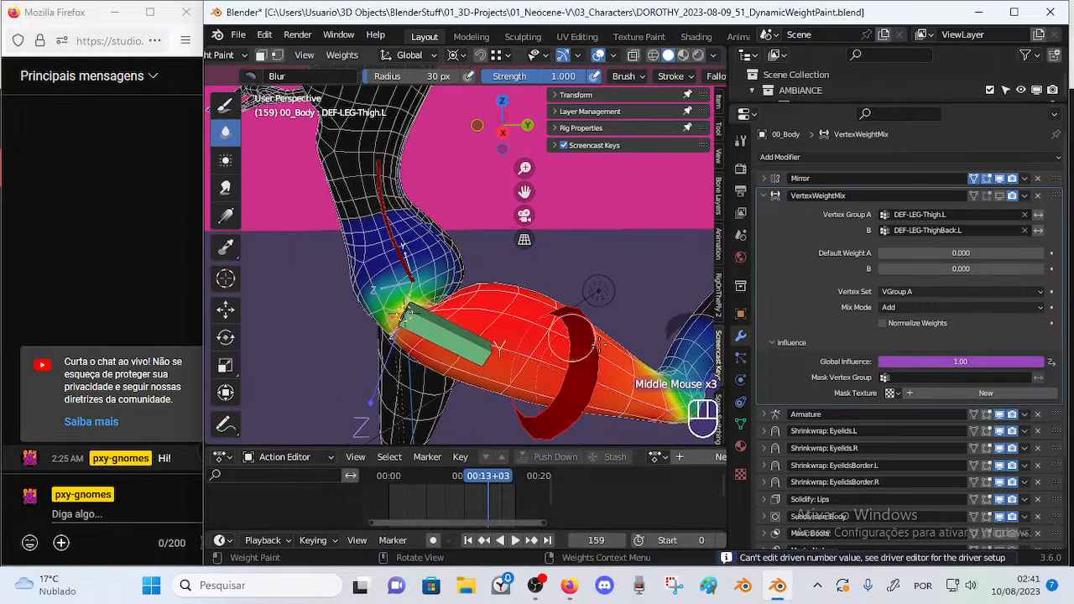
mouse_move(998, 362)
left_mouse_down()
mouse_move(838, 362)
mouse_move(999, 362)
left_mouse_up()
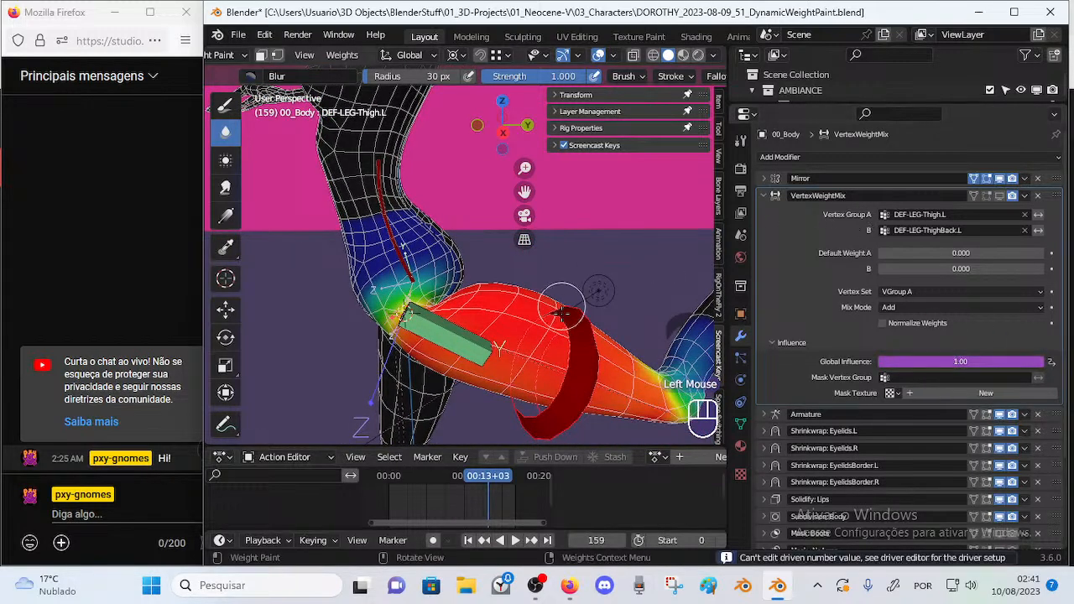
mouse_move(966, 365)
left_mouse_down()
mouse_move(879, 365)
mouse_move(967, 366)
left_mouse_up()
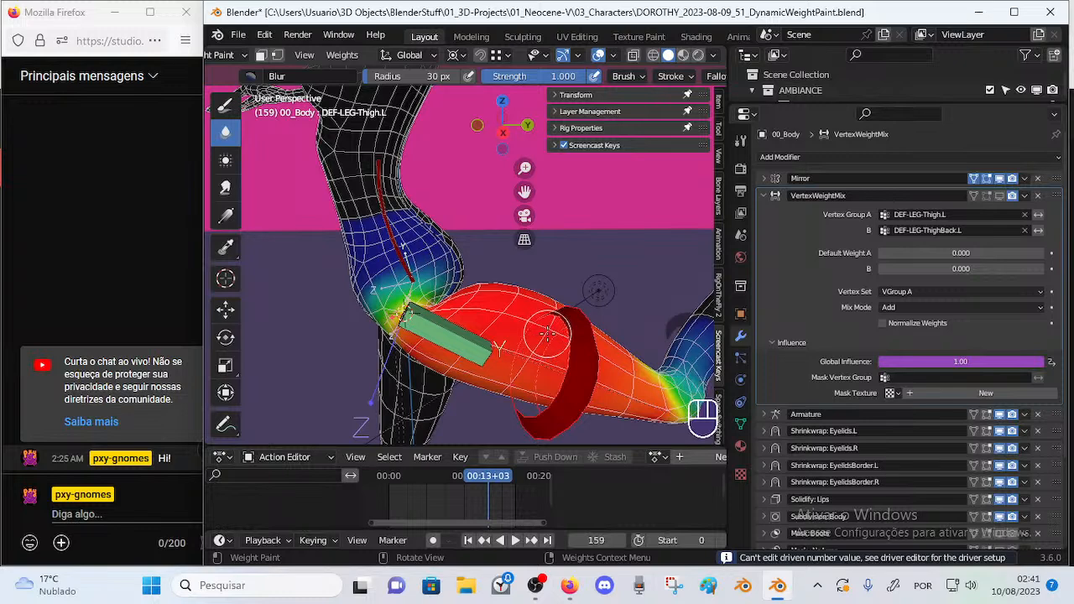
middle_click_drag(556, 331, 568, 332)
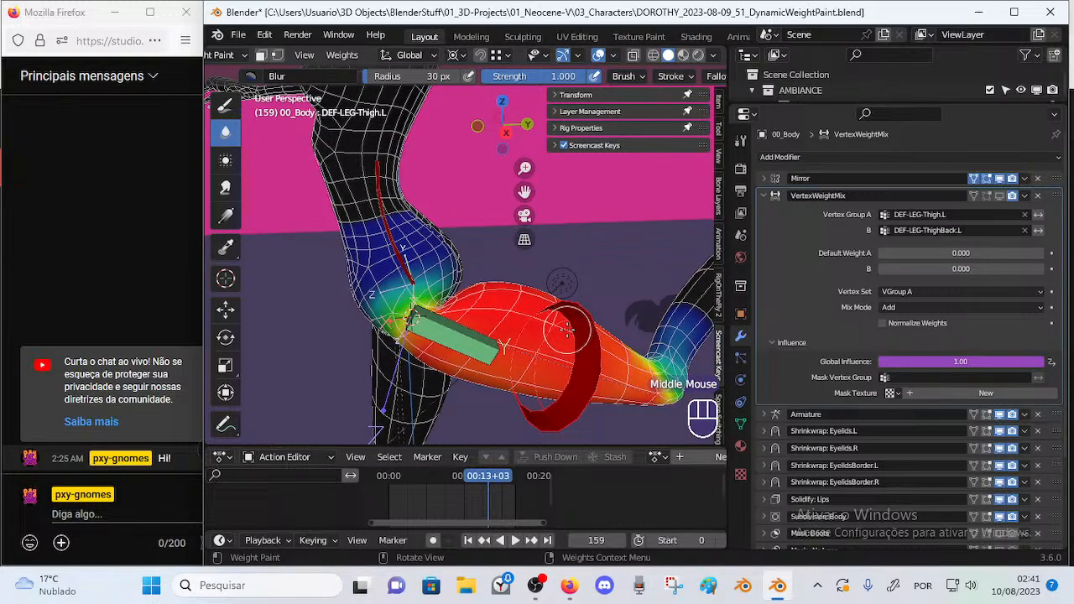
key("ctrl+Tab")
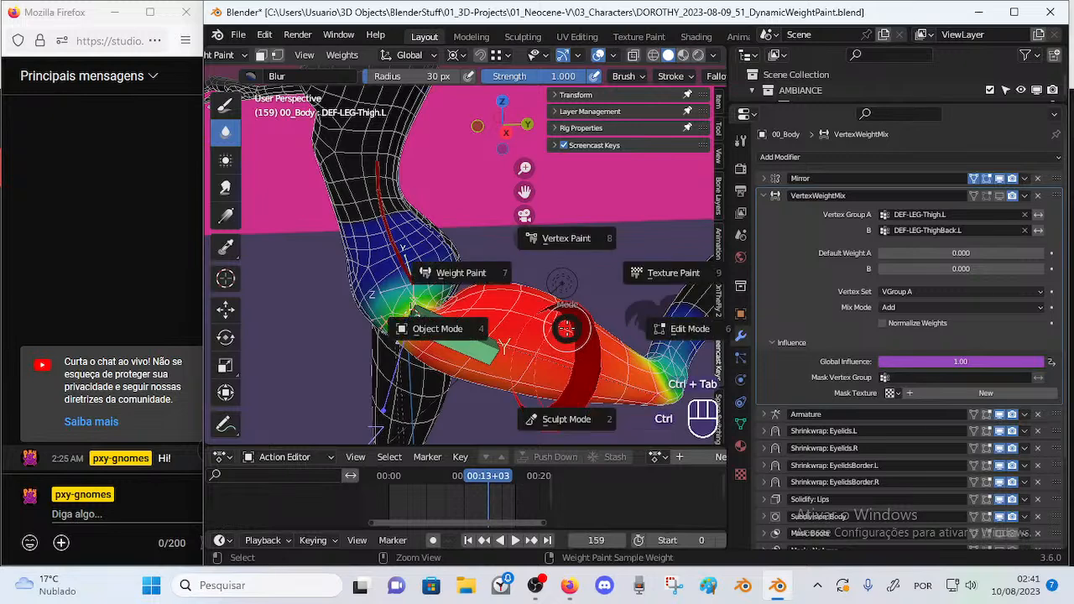
left_click(558, 327)
left_click(543, 321)
key("Tab")
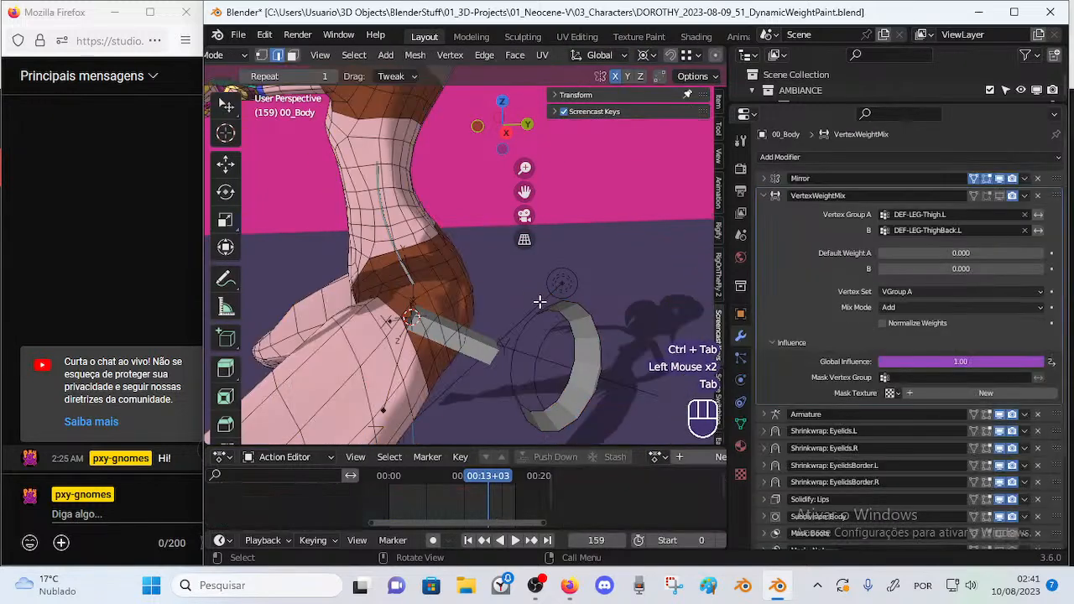
key("Tab")
key("ctrl+Tab")
left_click(503, 196)
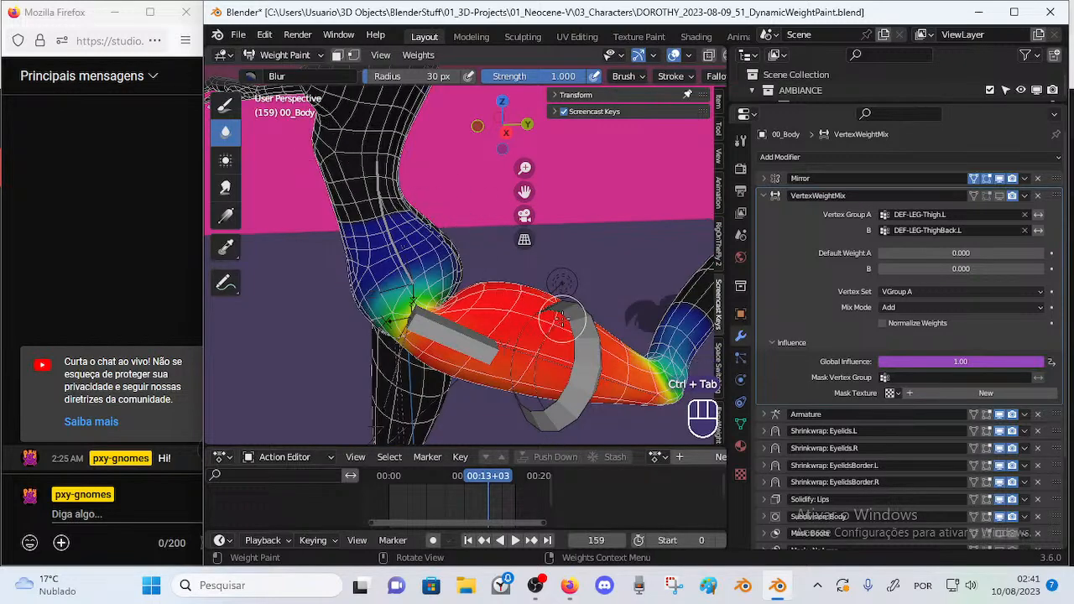
Sample the DEF-LEG-ThighBack.L group at the edited spot near the ring on the thigh.
right_click(513, 309, "ctrl")
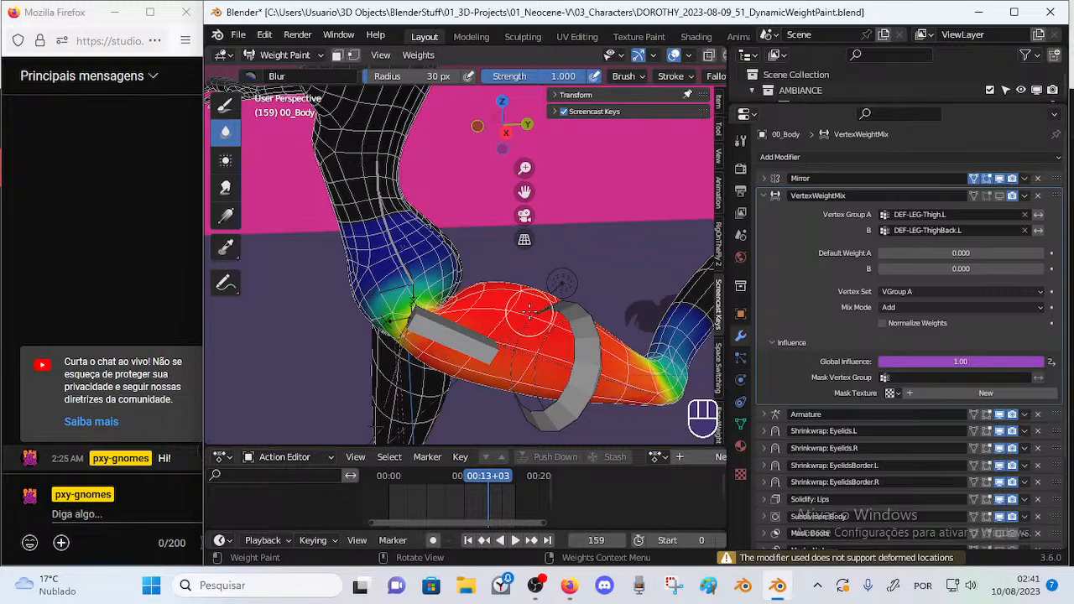
middle_click_drag(529, 311, 514, 320, "shift")
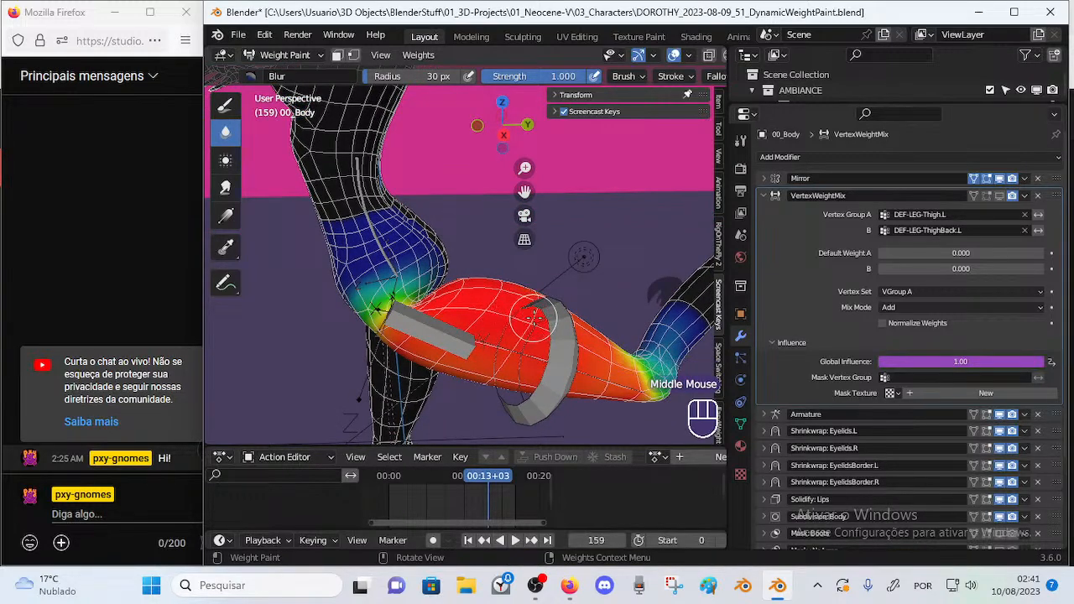
right_click(502, 307, "ctrl")
right_click(501, 307, "ctrl")
right_click(506, 310, "shift")
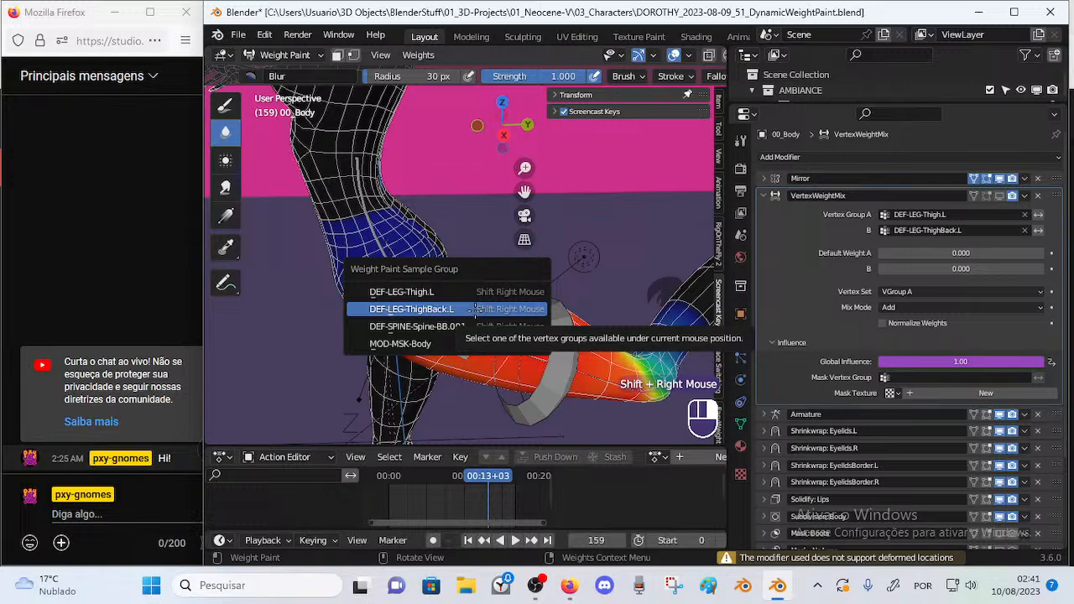
left_click(478, 309)
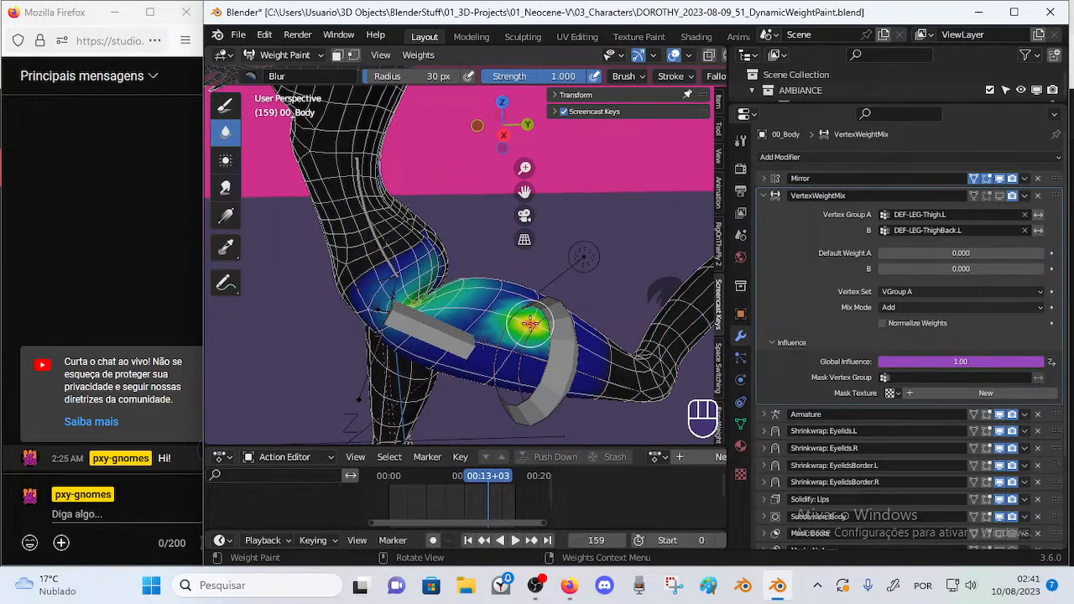
Enable the Armature modifier's Edit Mode display and select the edited thigh vertex near the ring in Edit Mode with vertex selection.
left_click(985, 417)
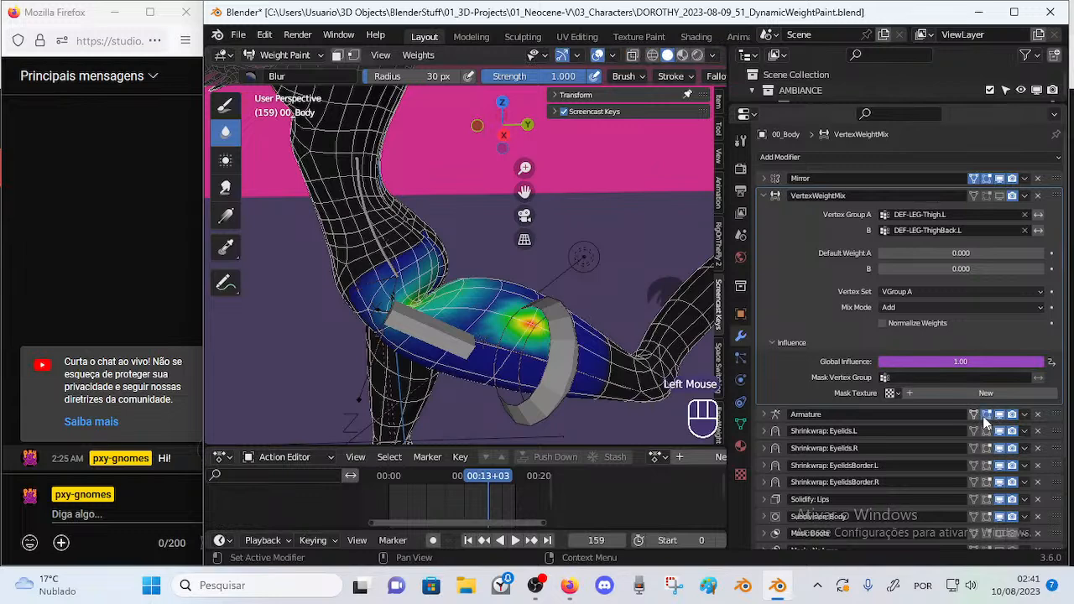
key("ctrl+Tab")
left_click(527, 323)
key("Tab")
key("1")
left_click(530, 329)
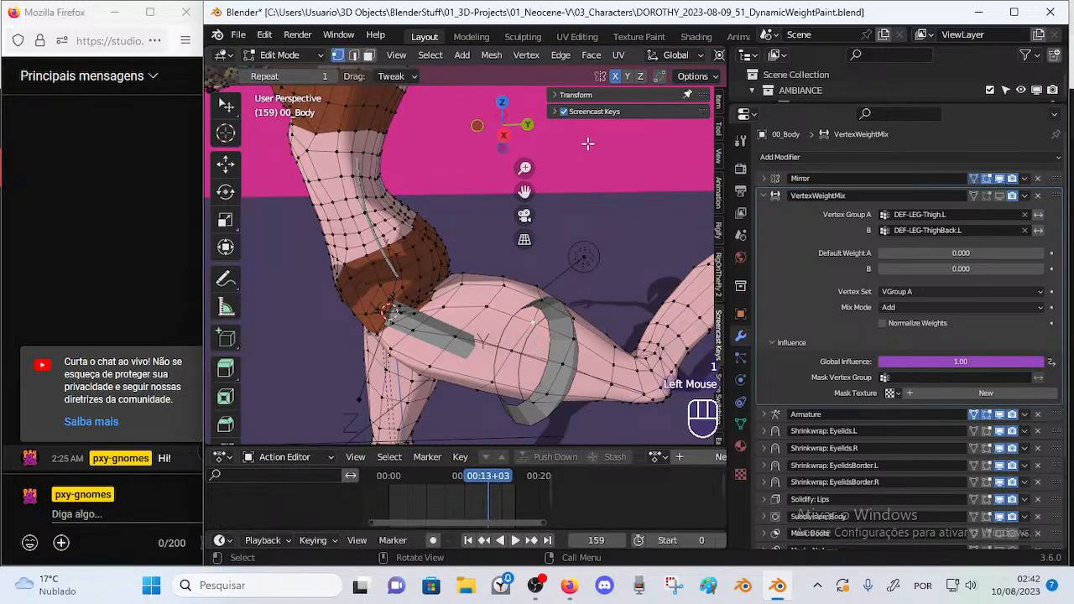
Expand the vertex transform details and examine the deform weights of individual vertices around the ring and along the raised thigh.
left_click(556, 95)
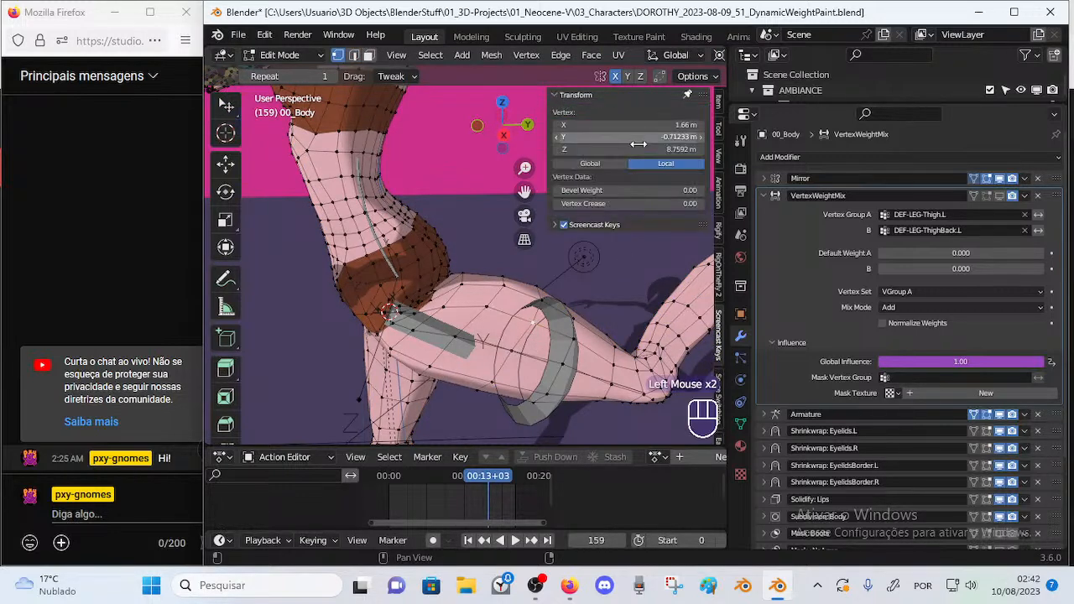
left_click(723, 115)
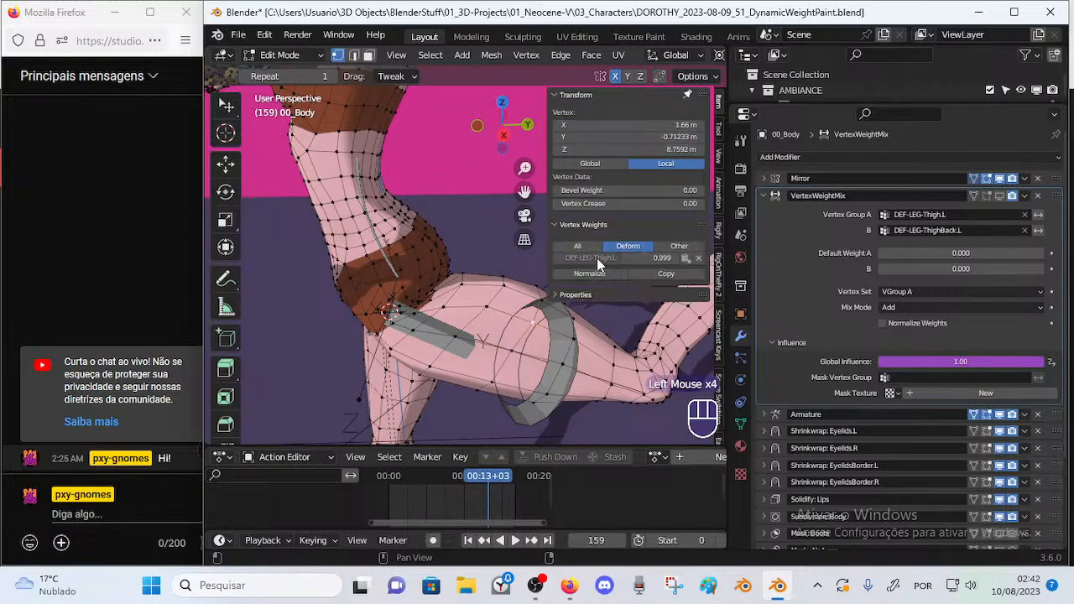
left_click(508, 359)
left_click(568, 361)
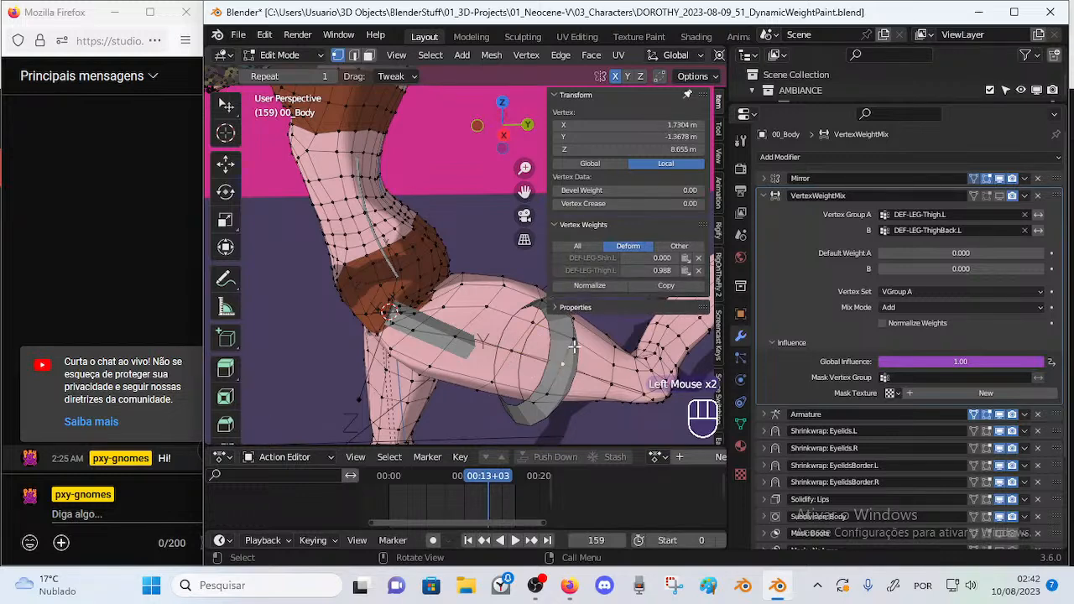
middle_click_drag(576, 335, 569, 291, "shift")
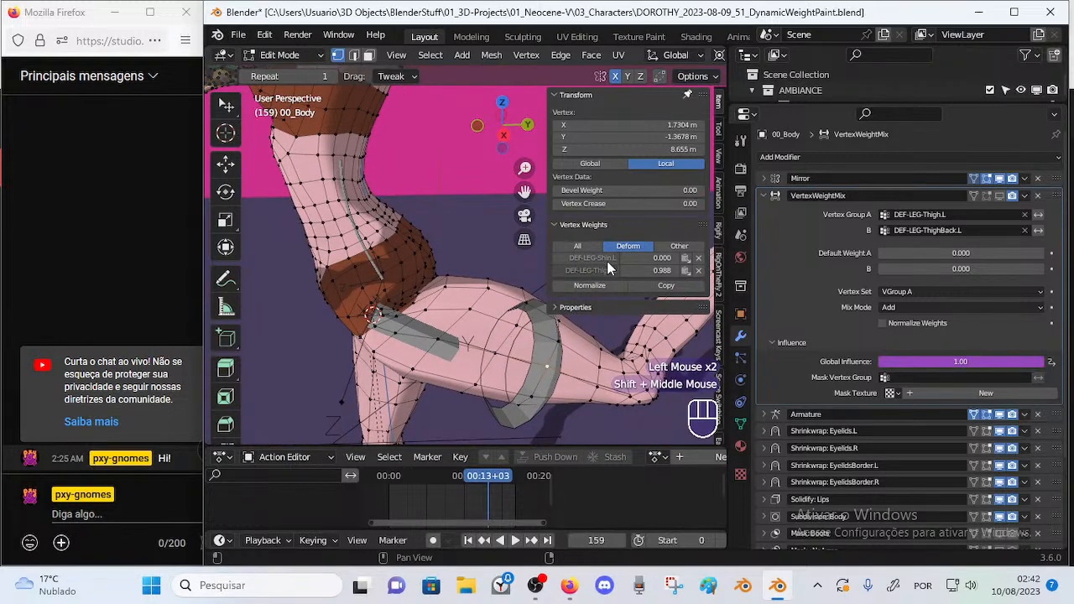
left_click(545, 354)
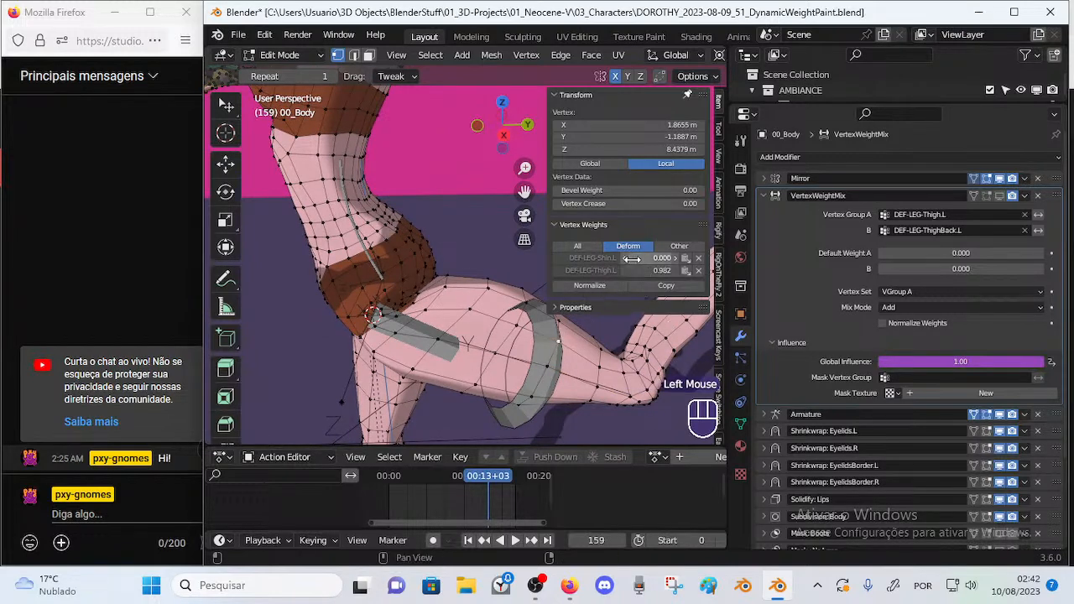
left_click(547, 367, "shift")
double_click(655, 258)
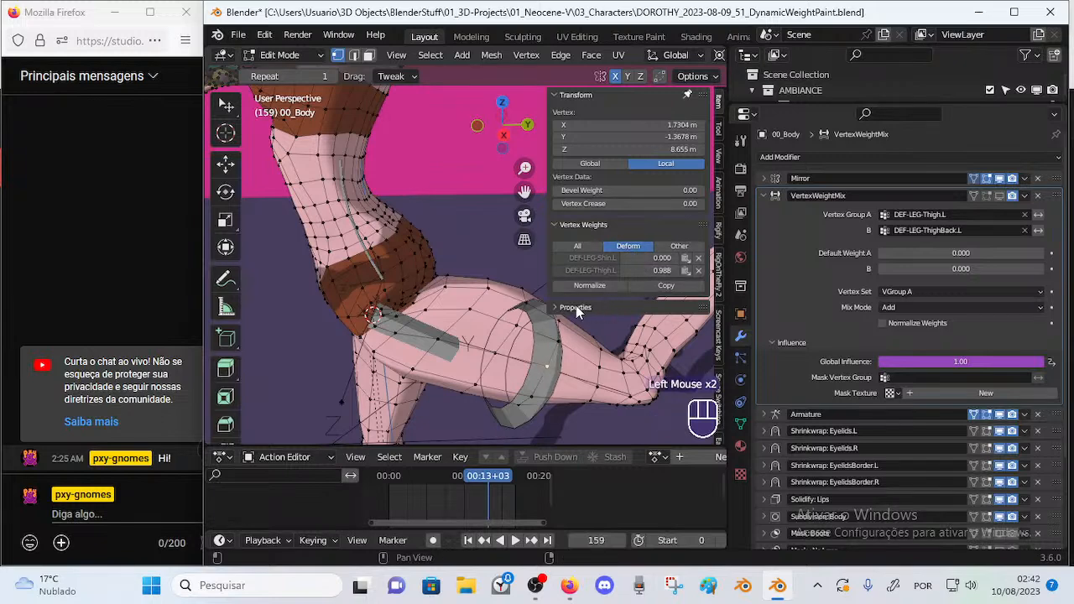
middle_click_drag(546, 353, 538, 357, "shift")
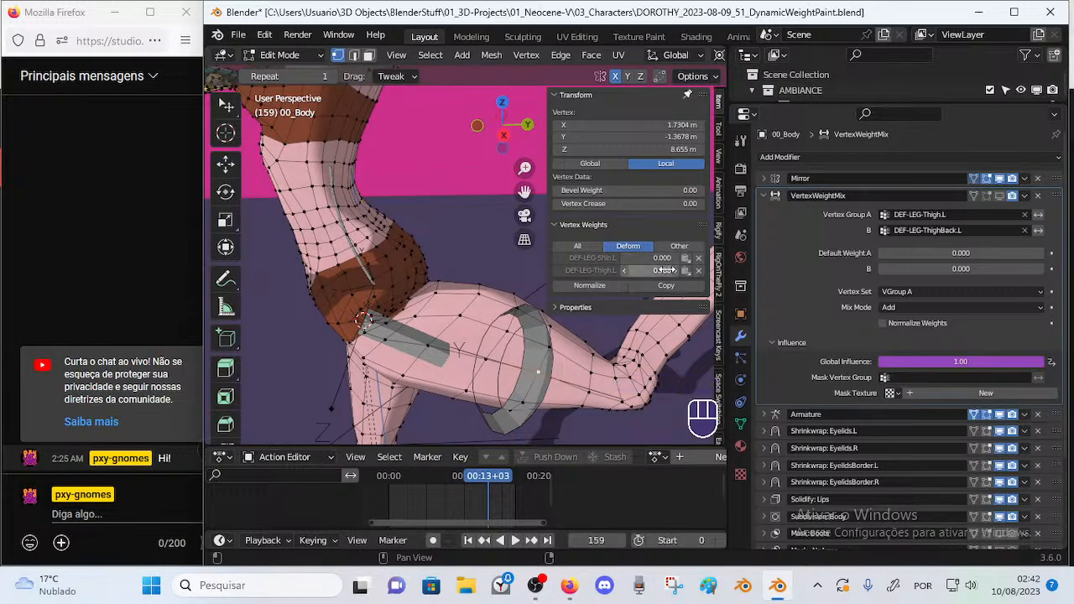
double_click(554, 329)
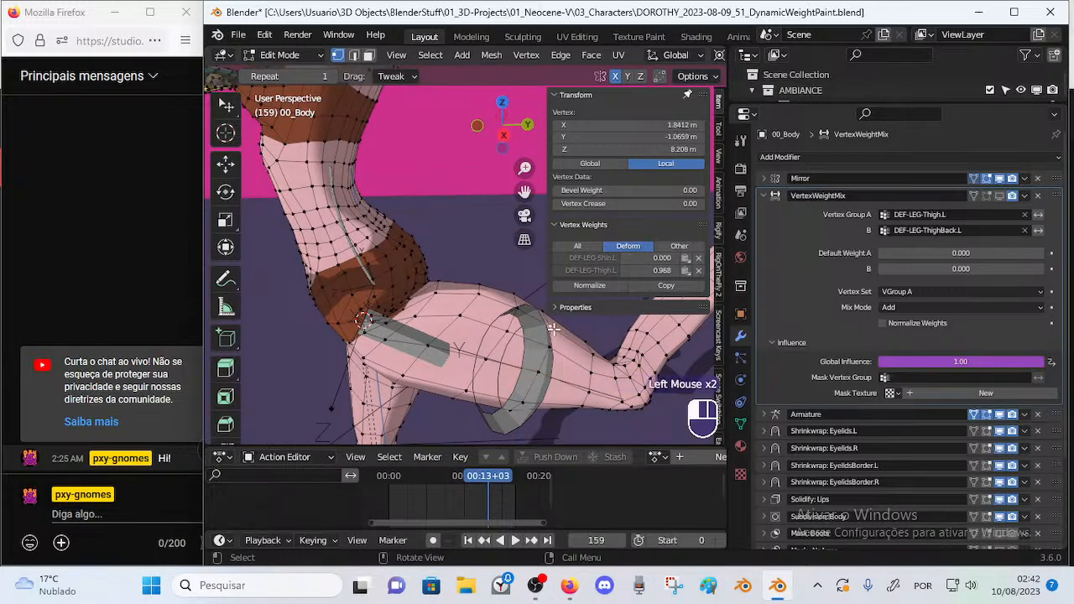
left_click(511, 308)
left_click(525, 311)
left_click(545, 346)
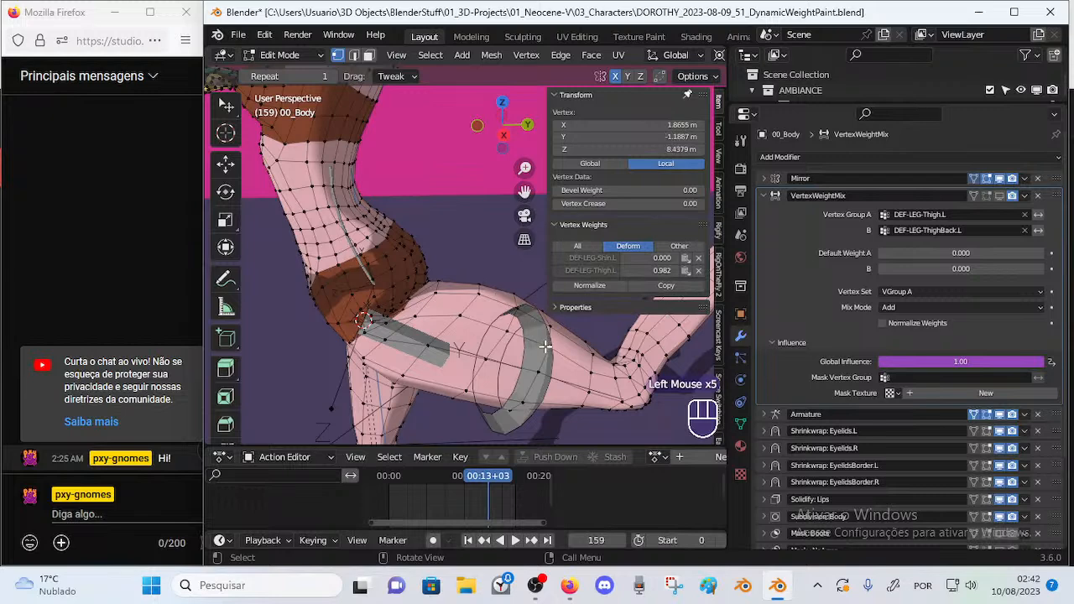
left_click(519, 322)
left_click(475, 290)
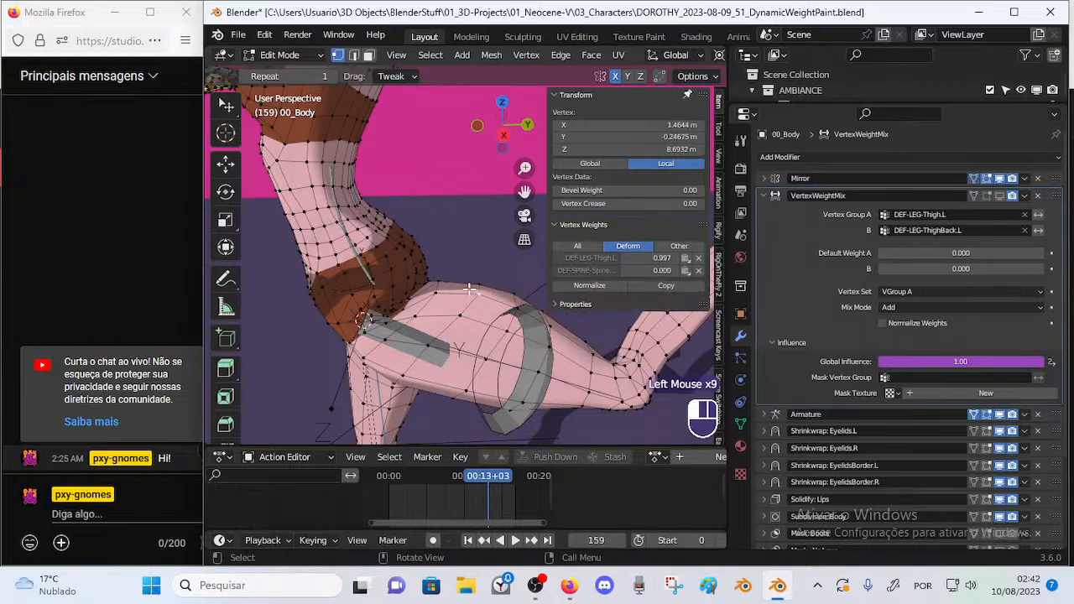
left_click(352, 402)
left_click(484, 288)
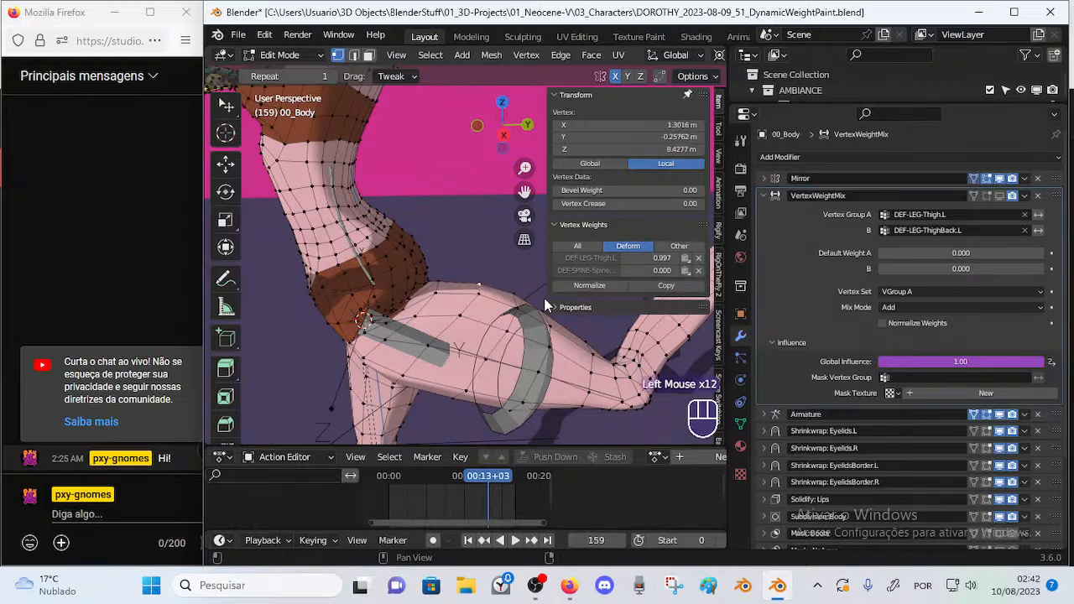
Examine the deform weights of individual vertices around the ring and lower along the thigh.
left_click(513, 307)
left_click(520, 312)
left_click(516, 309)
left_click(506, 331)
left_click(643, 270)
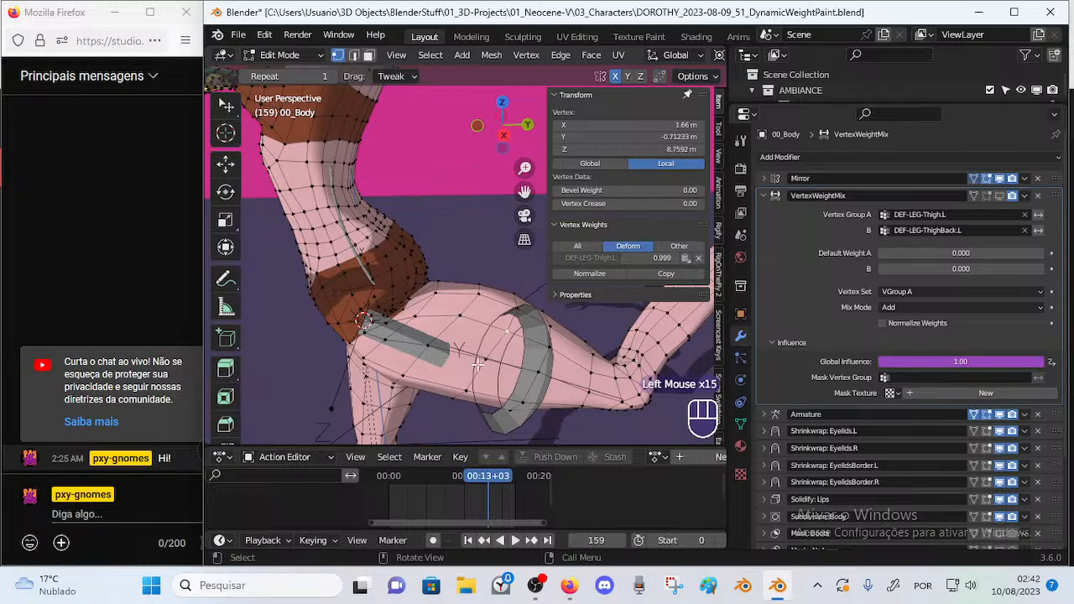
left_click(642, 271)
left_click(503, 362)
middle_click_drag(526, 351, 514, 334)
left_click(510, 334)
left_click(514, 335)
left_click(515, 334)
Leave Edit Mode, select the ARM-Dorothy armature together with 00_Body, and enter Weight Paint mode.
key("ctrl+Tab")
key("4")
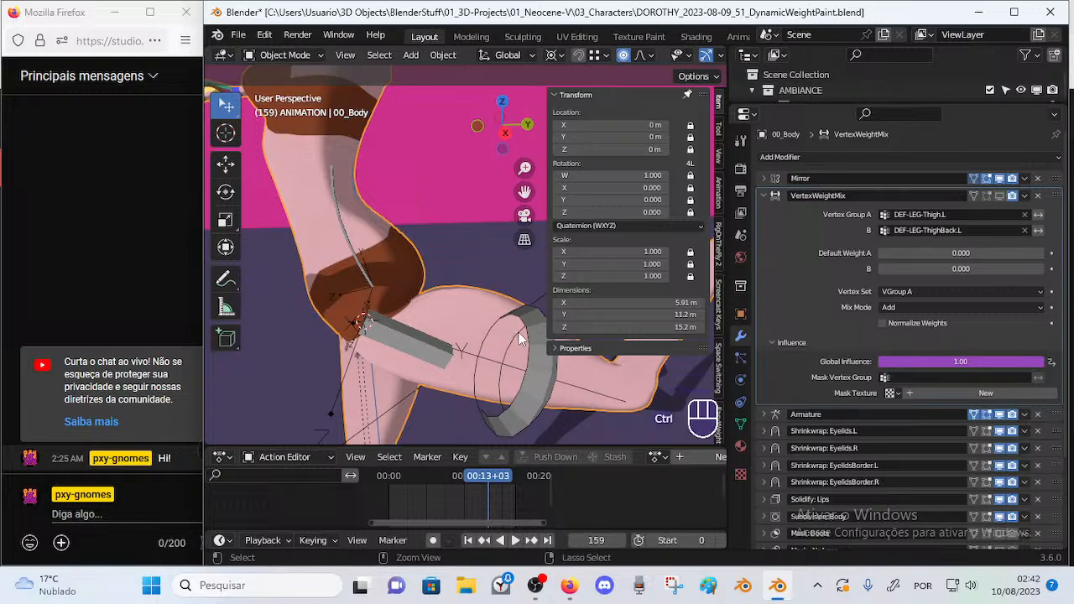
left_click(537, 350)
left_click(505, 346, "shift")
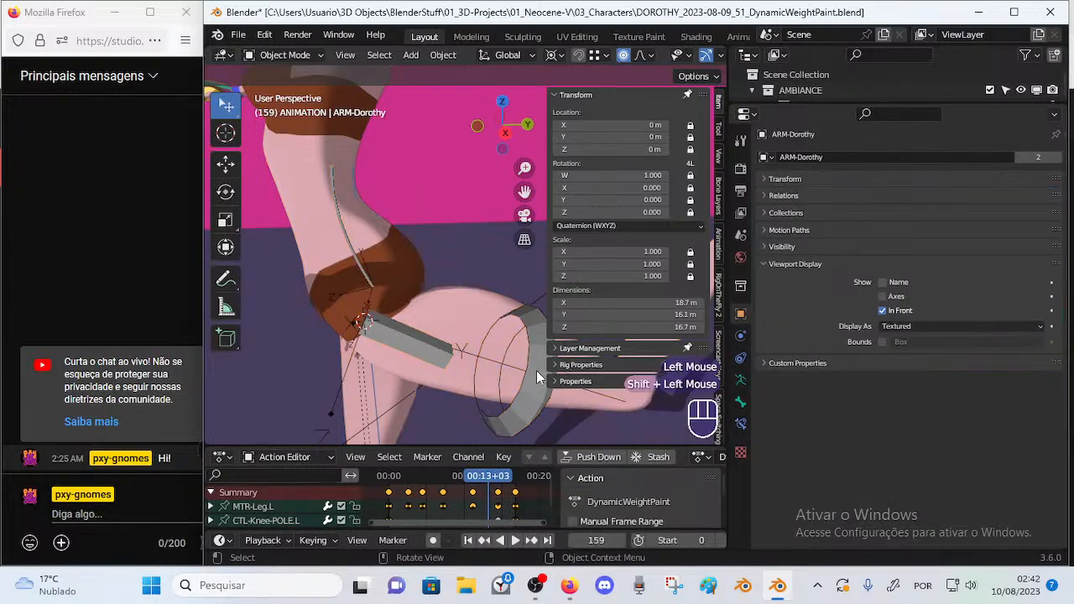
left_click(507, 348)
left_click(509, 348, "shift")
key("ctrl+Tab")
key("7")
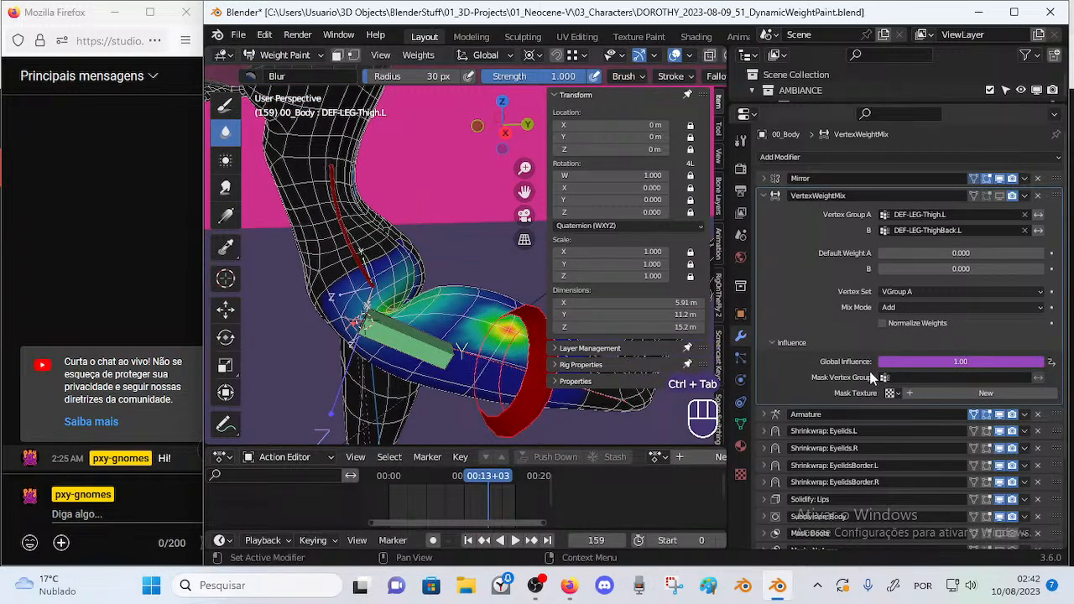
Pick the ring-shaped bone on the thigh to display the DEF-LEG-Thigh.L weights, and try to adjust the driven Global Influence.
left_click_drag(972, 360, 1043, 362)
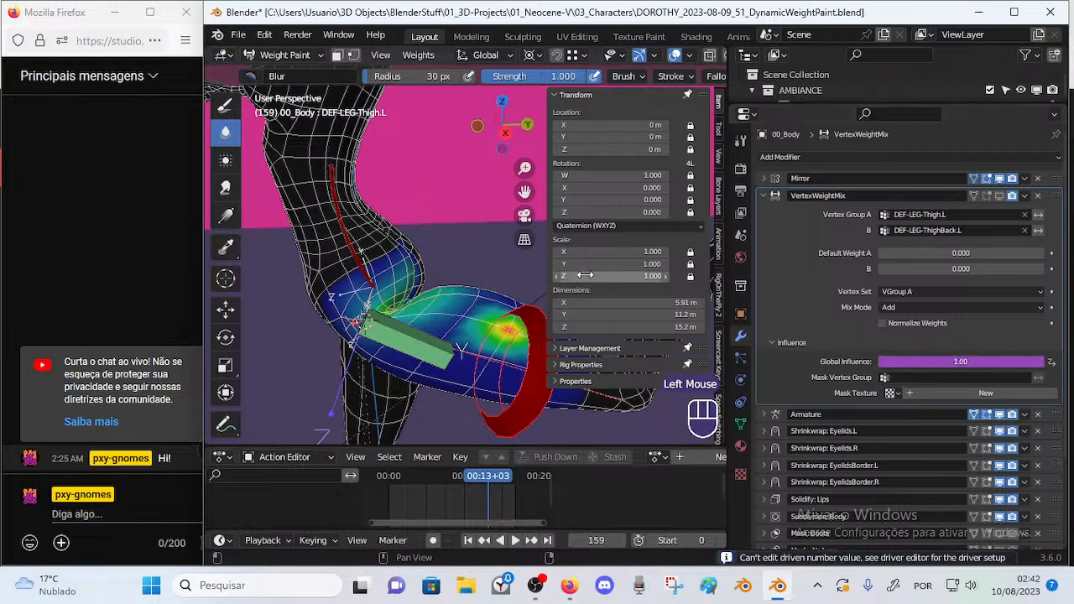
key("ctrl")
left_click(531, 417, "ctrl")
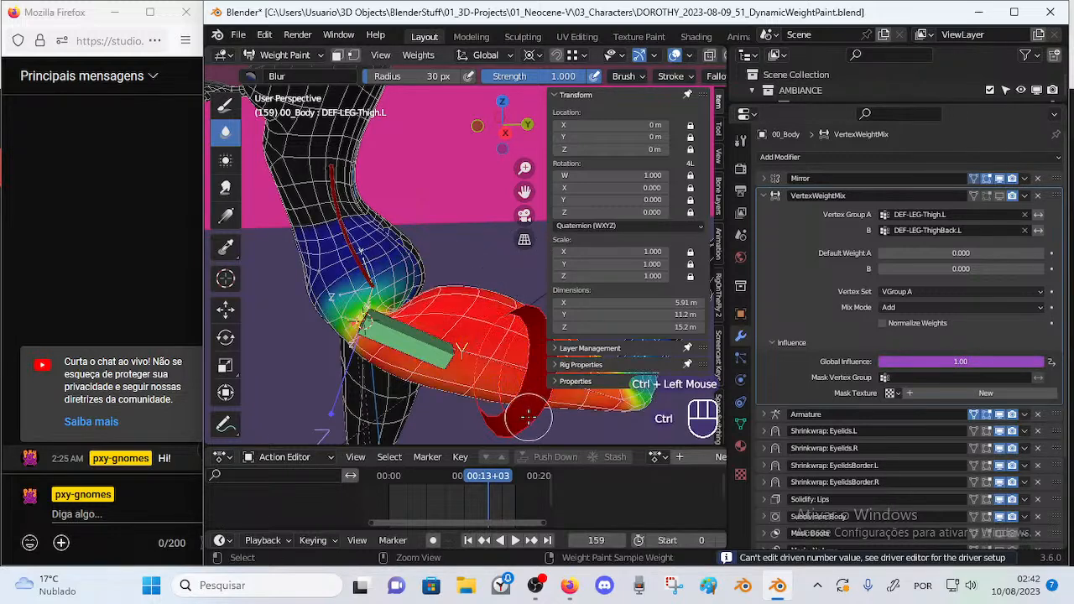
mouse_move(1028, 362)
left_mouse_down()
mouse_move(987, 363)
mouse_move(1047, 366)
left_mouse_up()
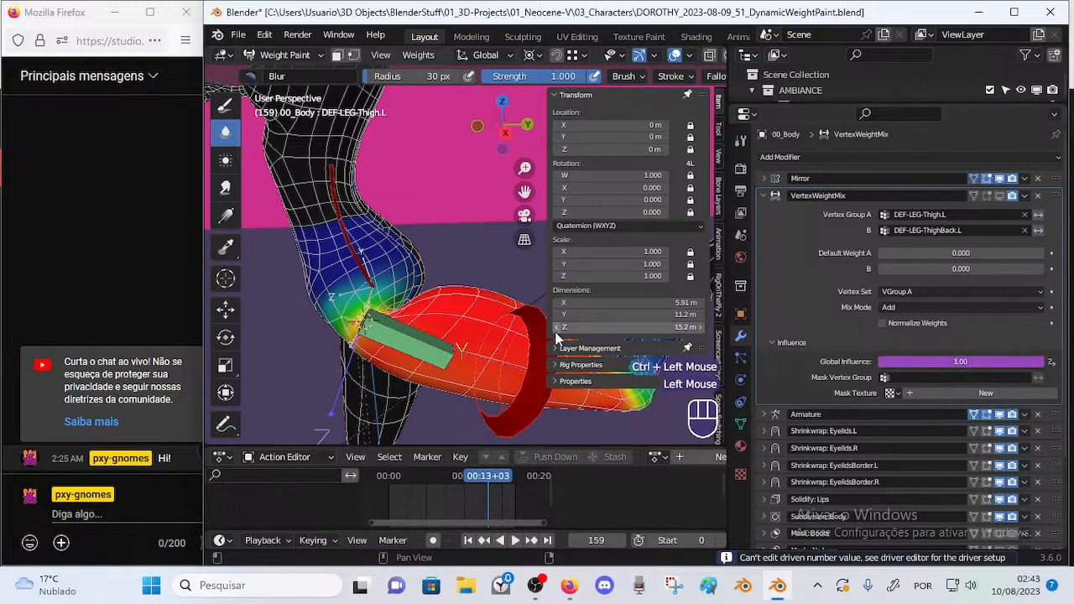
Check the Vertex Group A and B assignments of the VertexWeightMix modifier.
left_click(921, 226)
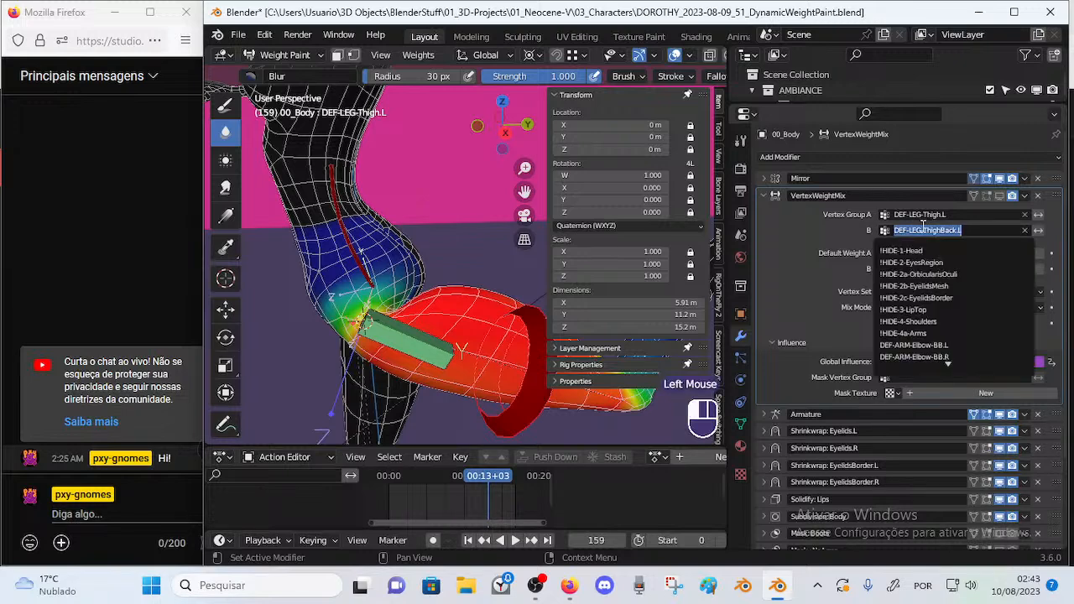
left_click(870, 232)
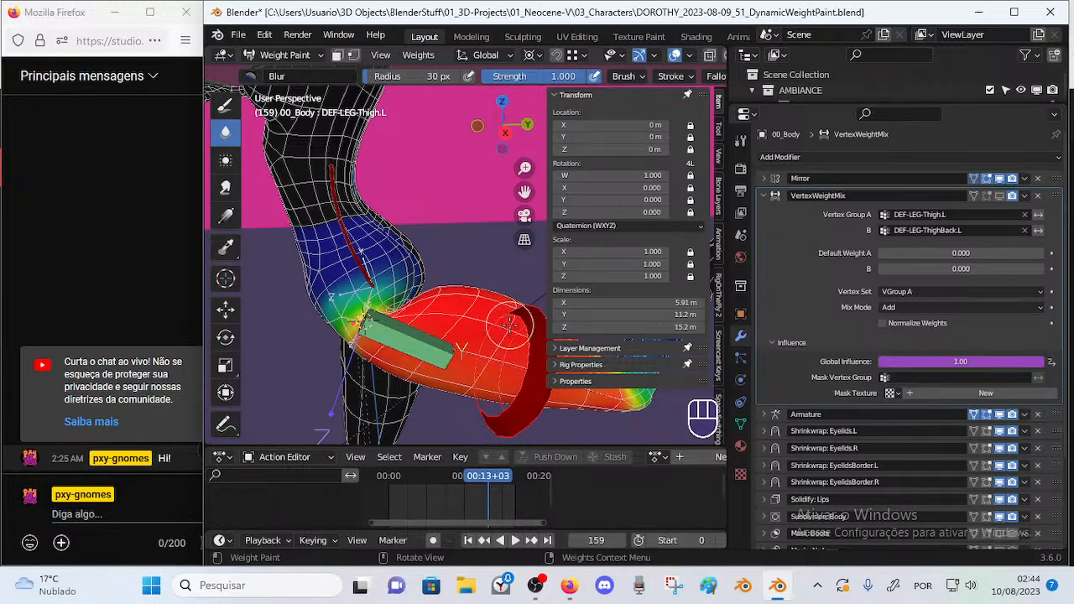
left_click(918, 232)
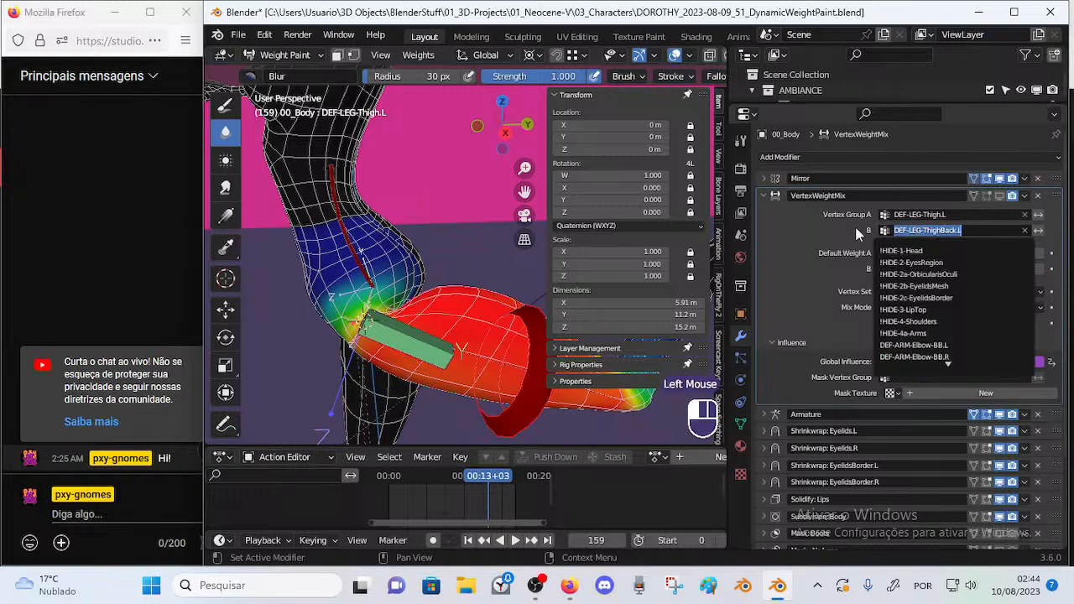
left_click(949, 229)
left_click(855, 226)
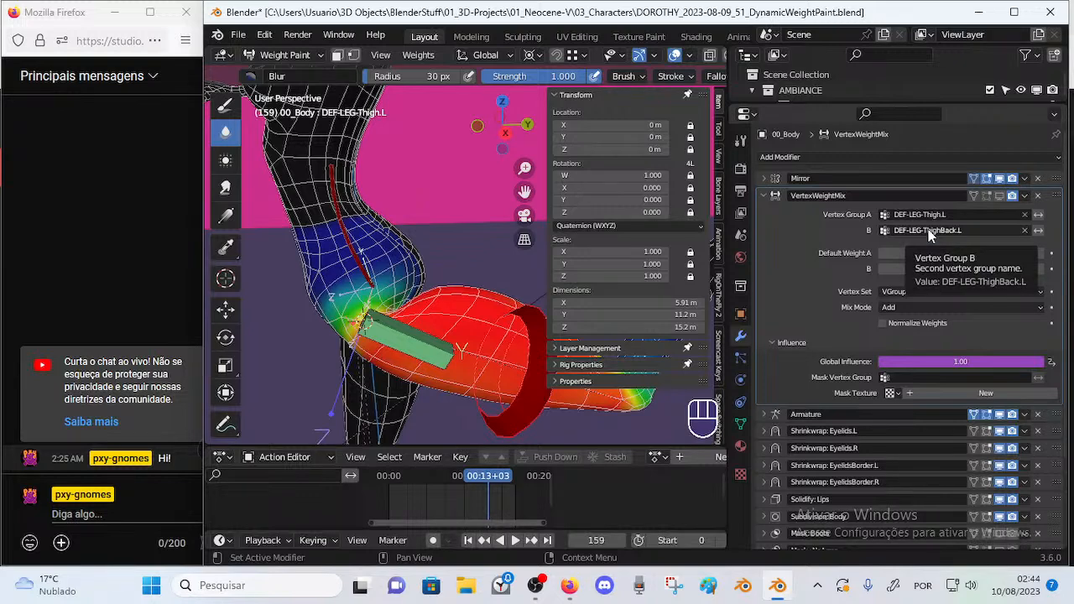
left_click(928, 229)
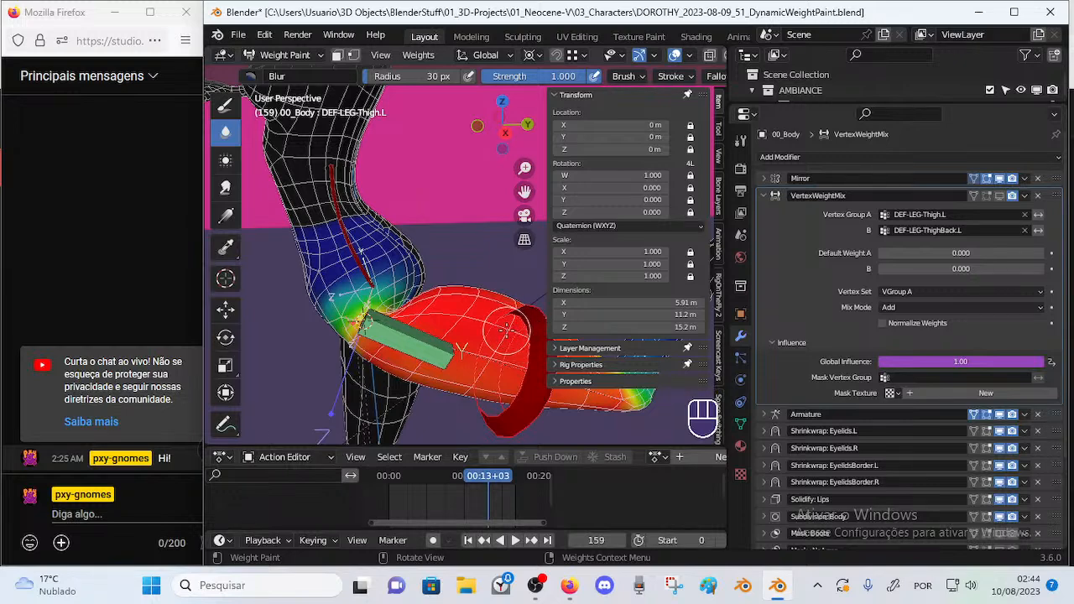
left_click(909, 215)
left_click(899, 214)
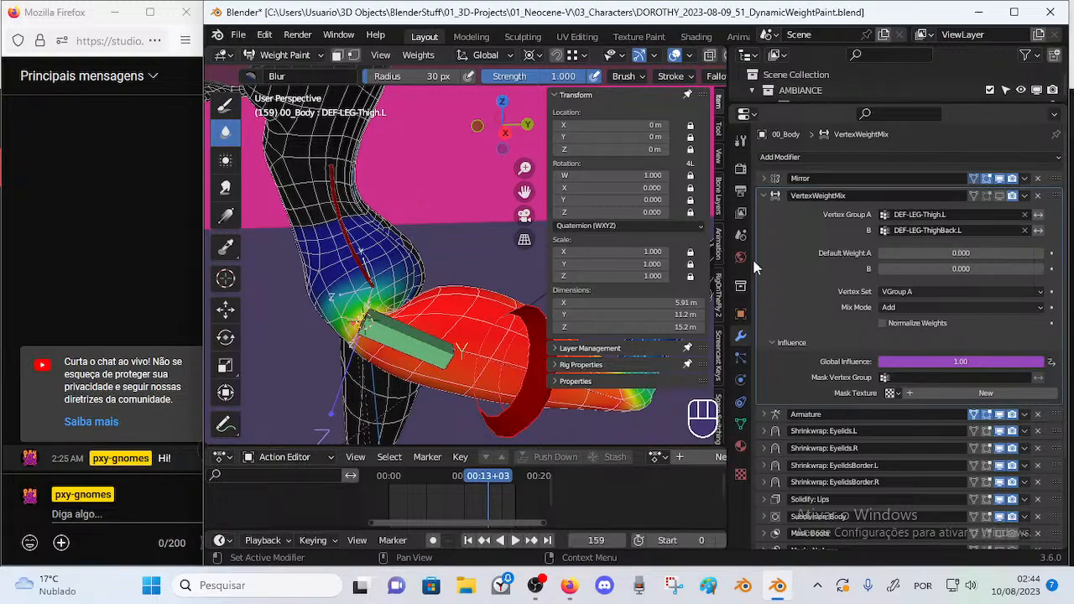
Examine the DEF-LEG-Thigh.L weights on the raised thigh around the ring from several angles.
middle_click_drag(453, 335, 436, 320)
scroll(444, 323, "down", 1)
scroll(428, 322, "up", 1)
scroll(428, 322, "up", 1)
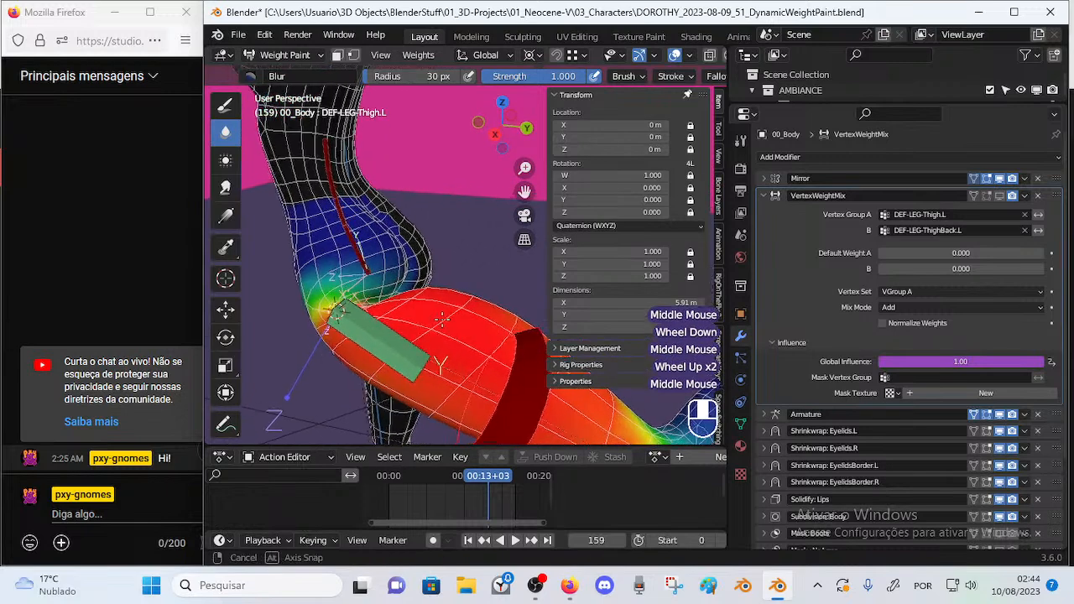
scroll(445, 319, "down", 1)
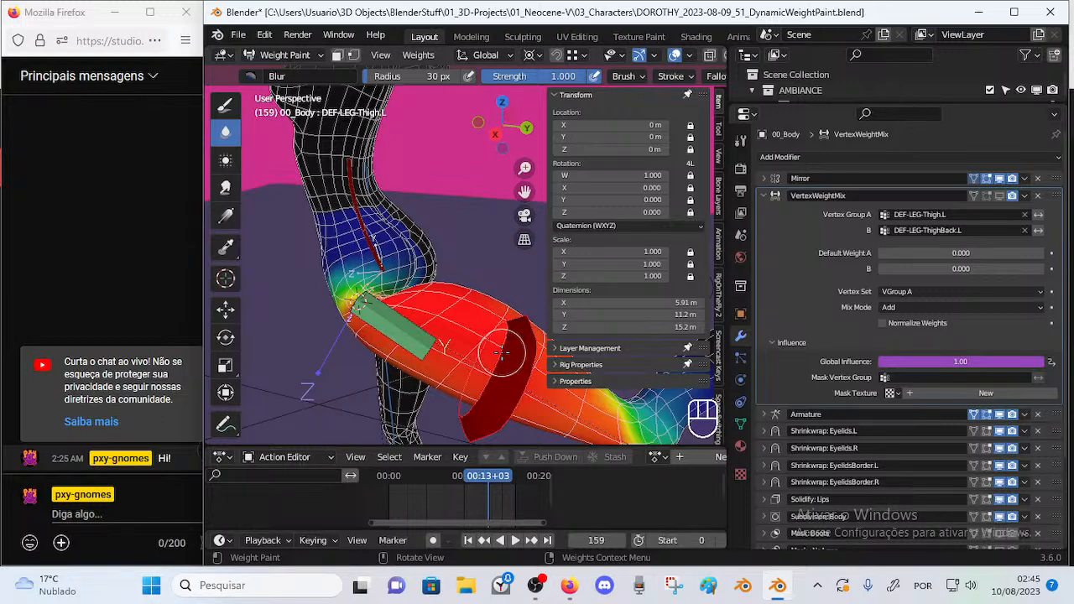
mouse_move(485, 338)
middle_mouse_down()
mouse_move(512, 316)
mouse_move(459, 314)
middle_mouse_up()
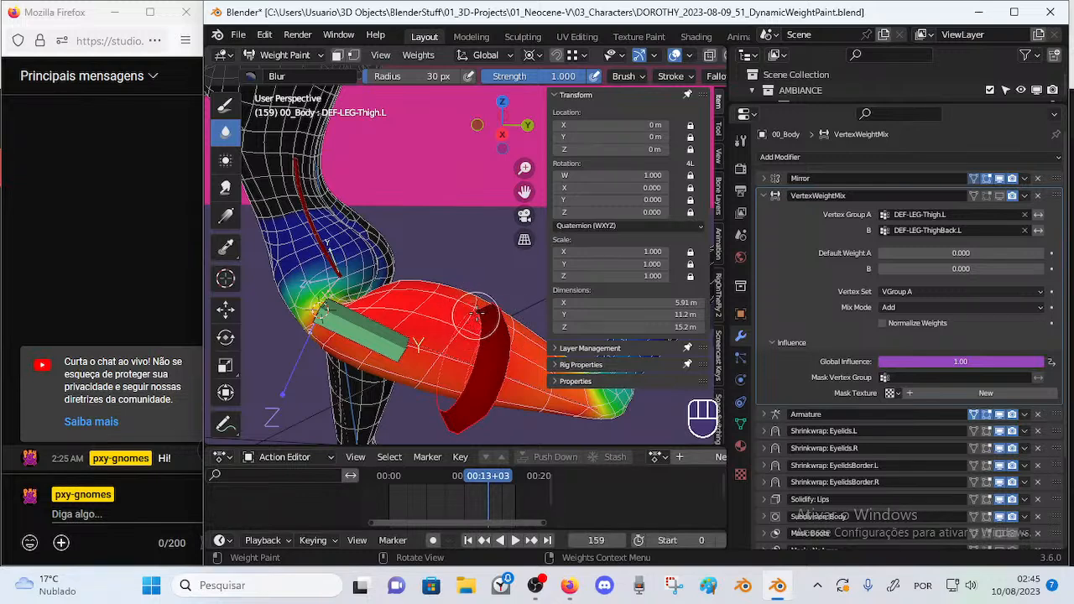
mouse_move(475, 310)
middle_mouse_down()
mouse_move(482, 336)
mouse_move(452, 324)
mouse_move(468, 331)
middle_mouse_up()
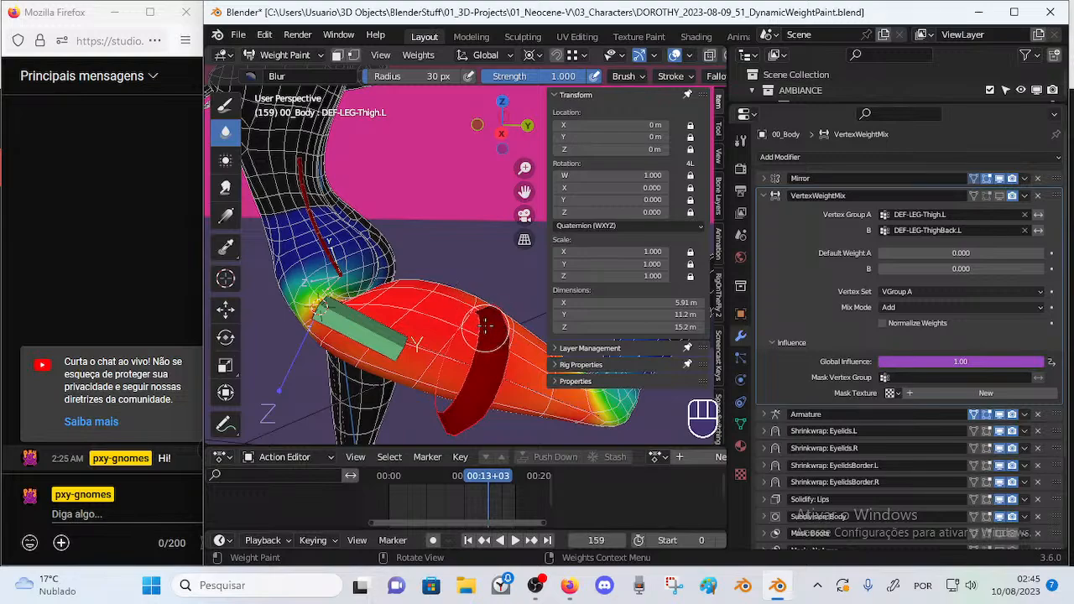
middle_click_drag(491, 319, 443, 317)
scroll(450, 332, "up", 1)
scroll(451, 332, "down", 1)
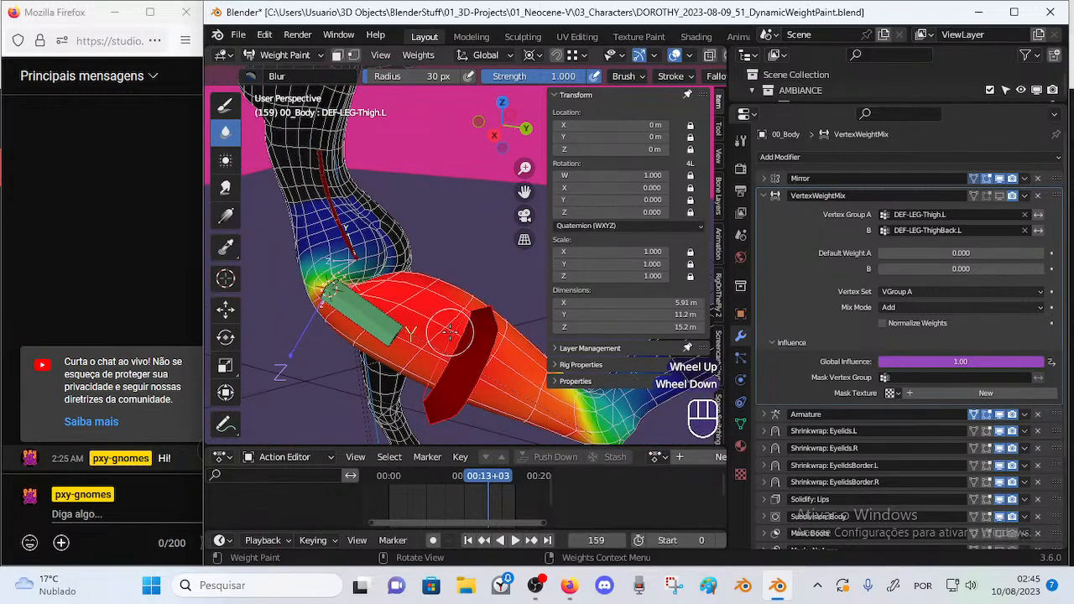
middle_click_drag(450, 333, 446, 314)
scroll(447, 313, "up", 1)
middle_click_drag(446, 314, 447, 312)
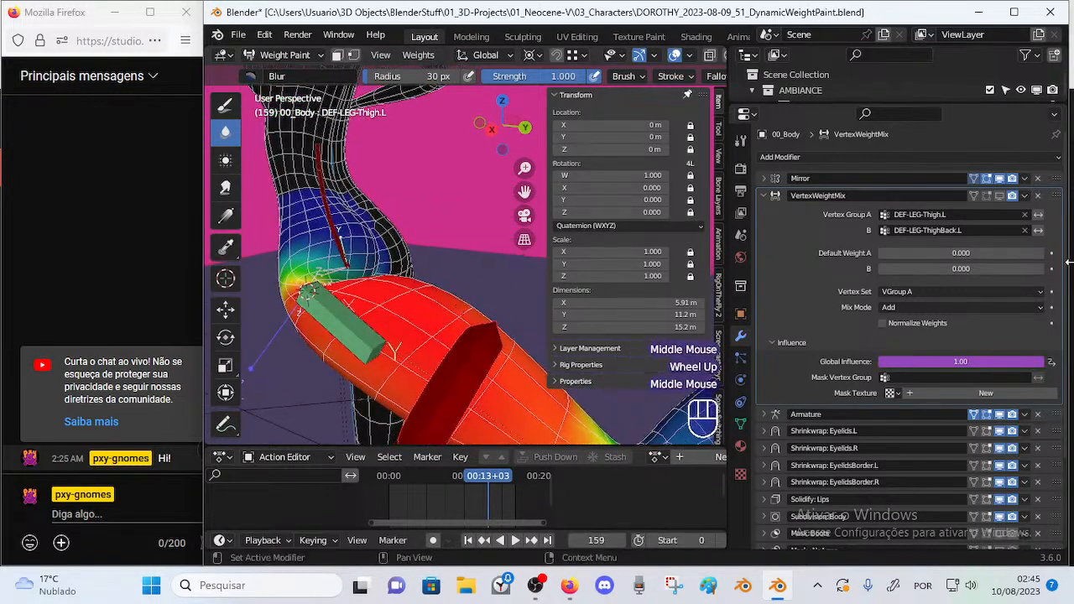
Try to scrub the driven Global Influence with the Mix Mode on Add.
left_click(936, 230)
left_click(961, 362)
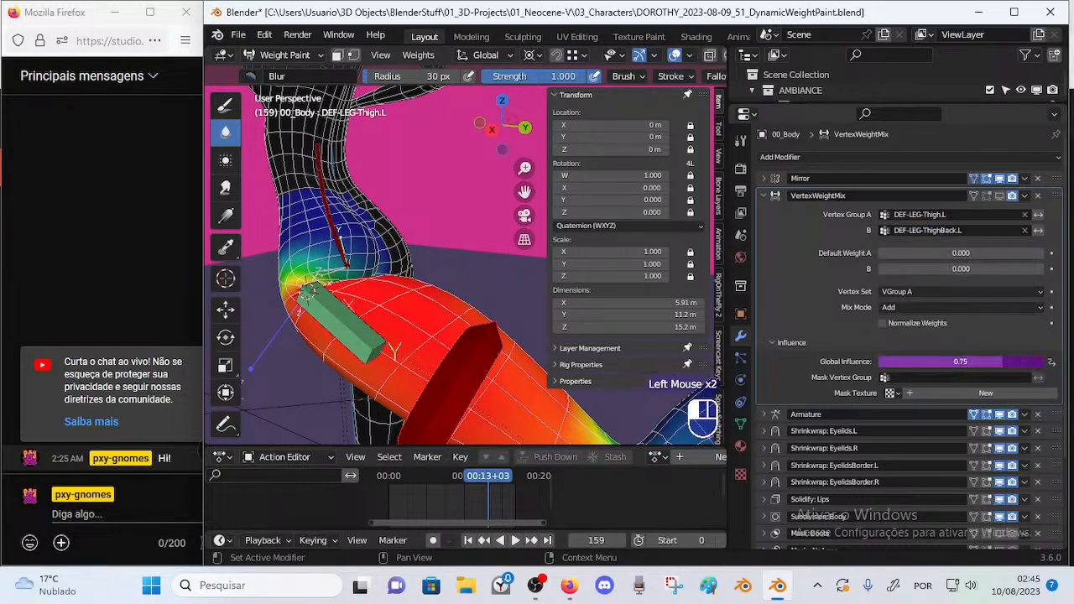
left_click_drag(961, 362, 1037, 361)
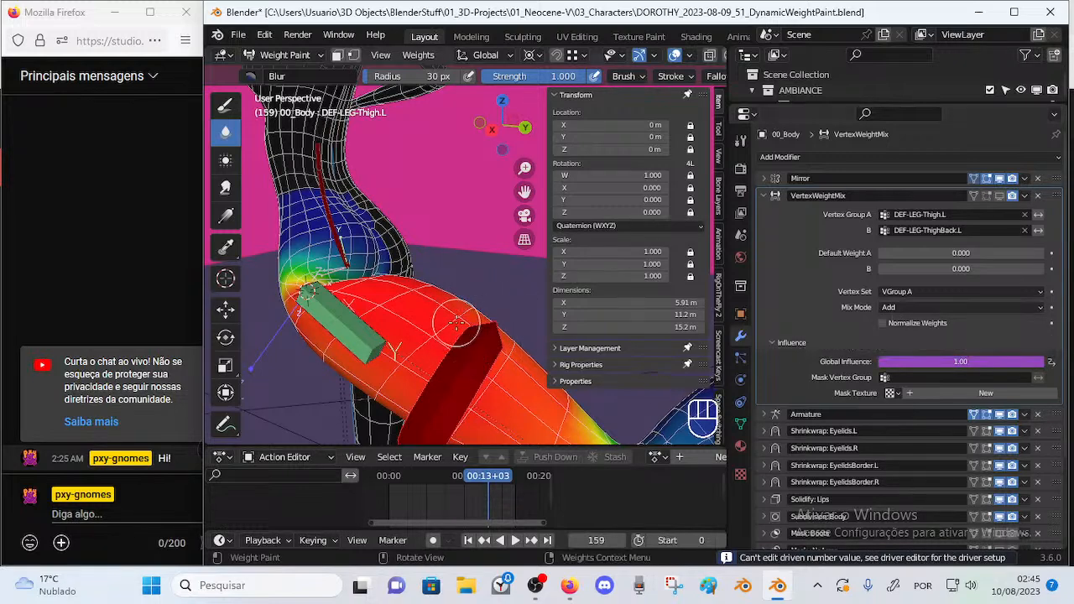
Switch the VertexWeightMix Mix Mode to Subtract, try scrubbing its influence, and enable the modifier's viewport display.
left_click(910, 307)
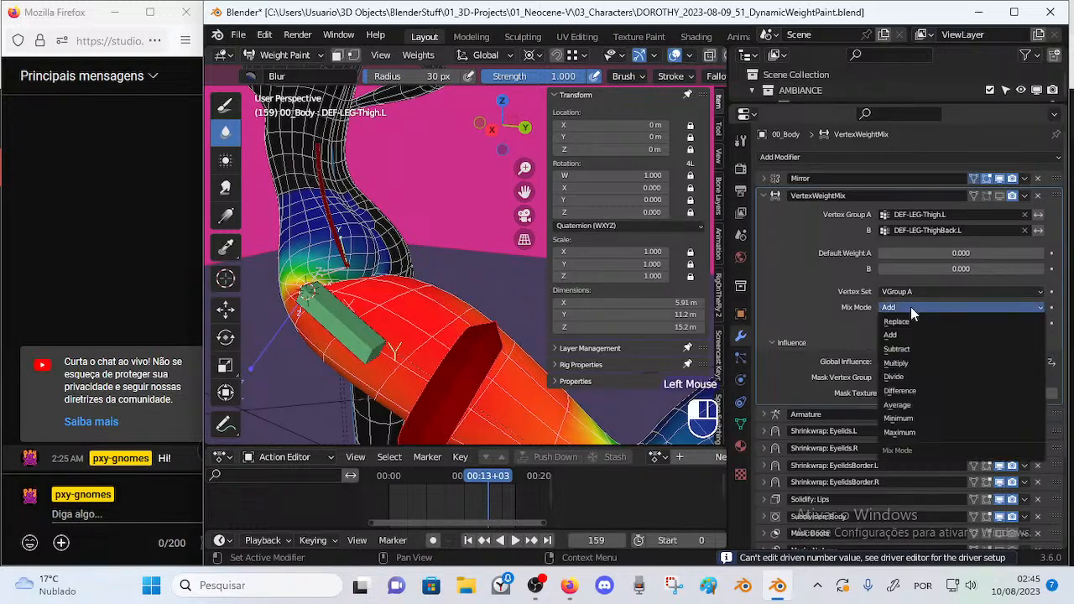
left_click(901, 348)
double_click(956, 363)
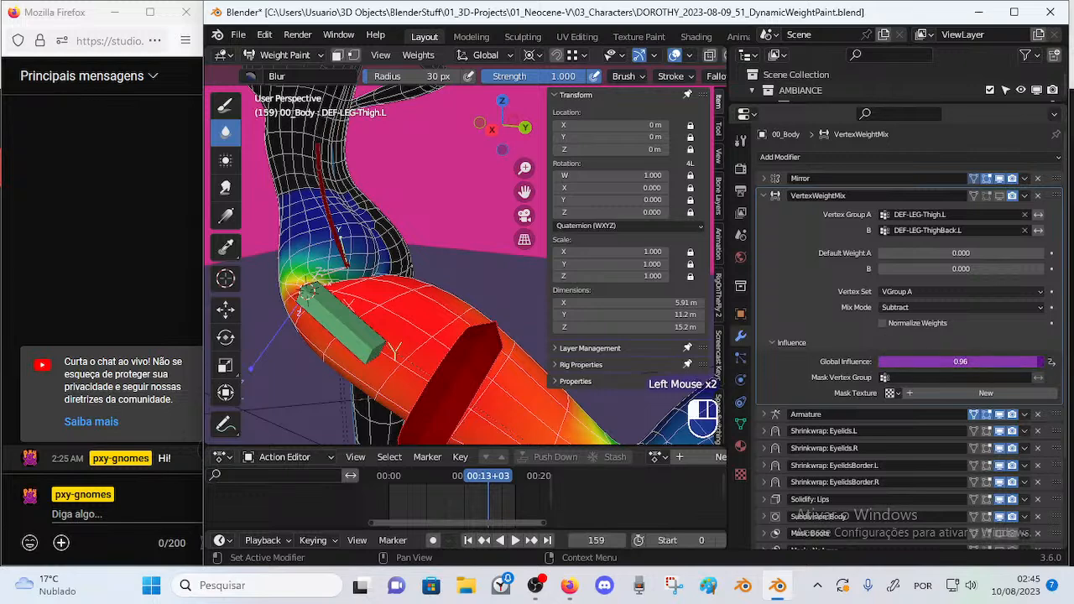
left_click(1001, 196)
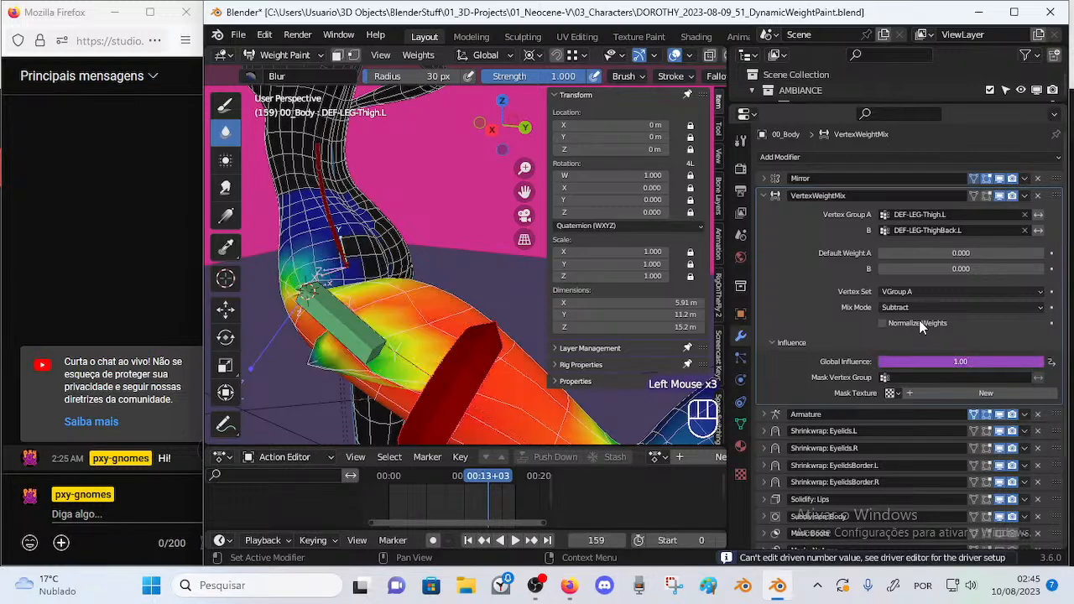
Set the Mix Mode to Add for comparison and try to adjust the Global Influence.
left_click(909, 307)
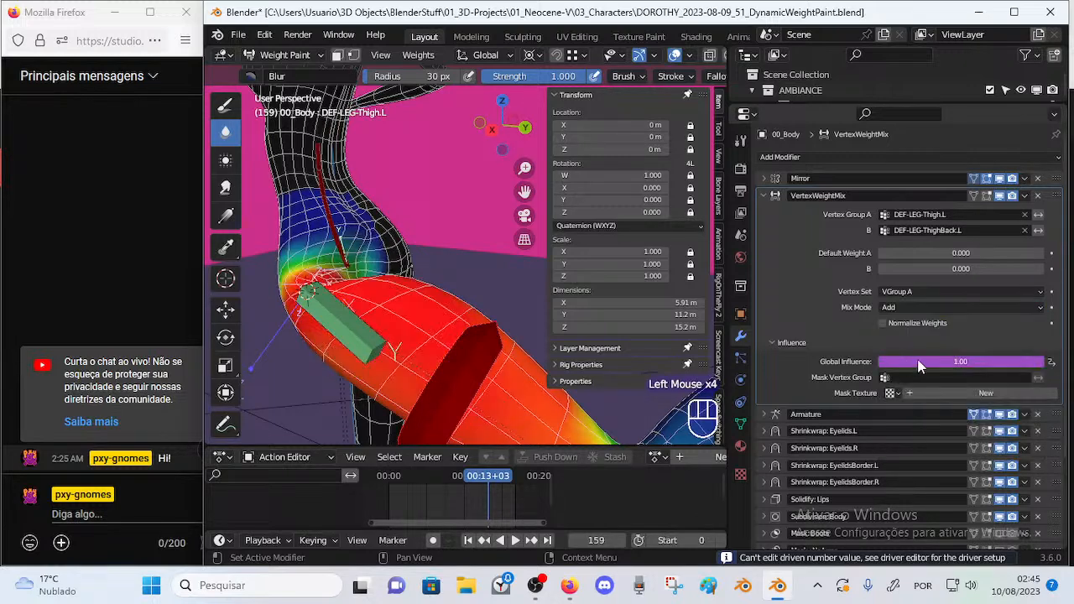
left_click(907, 361)
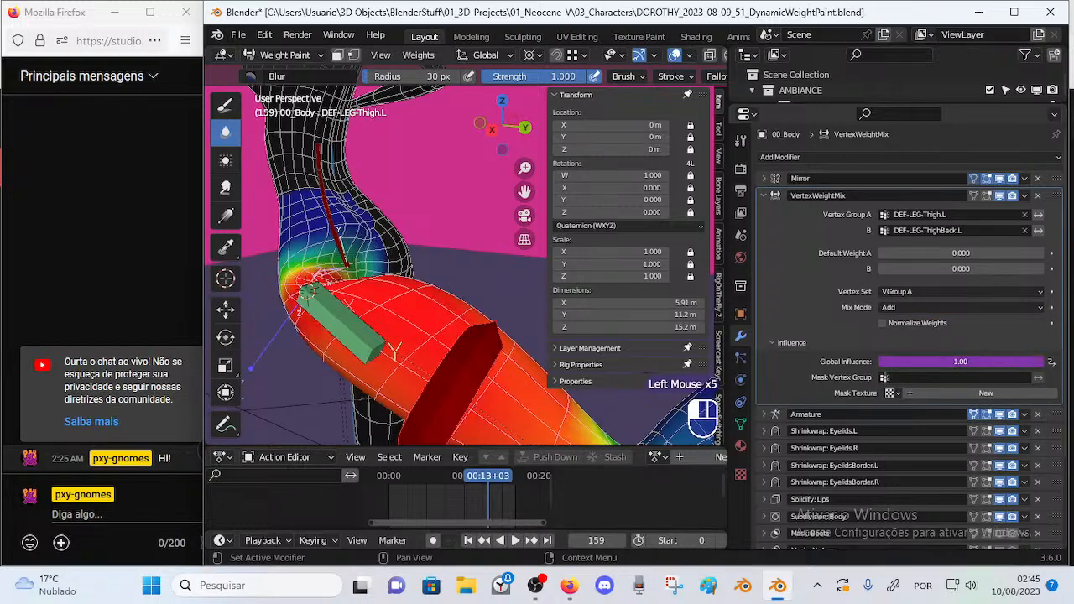
left_click(906, 361)
Set the VertexWeightMix Mix Mode to Subtract and look at the resulting thigh weights.
left_click(895, 307)
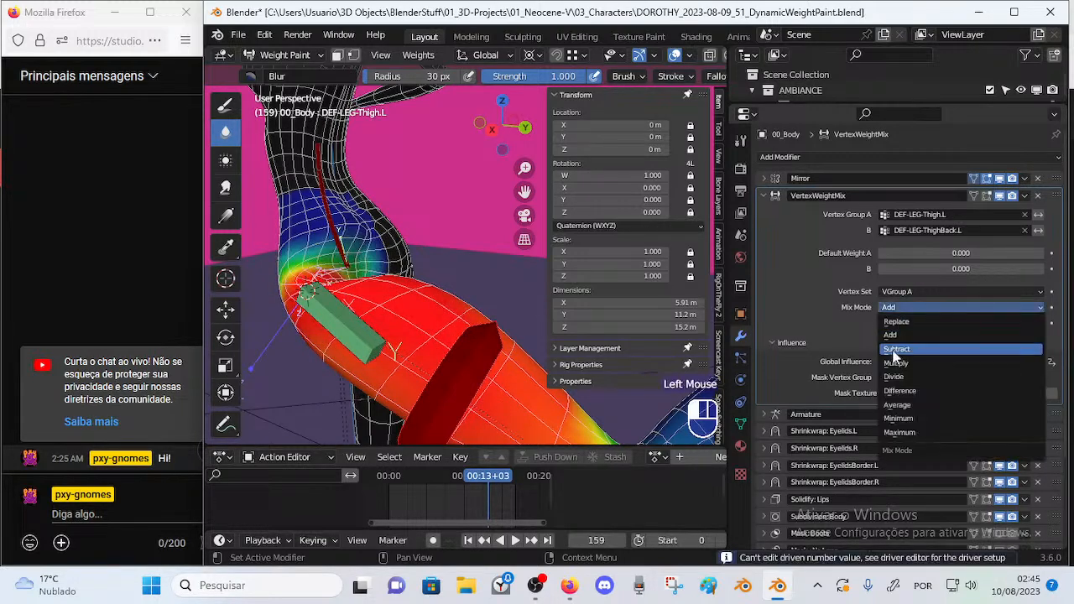
left_click(895, 349)
middle_click_drag(370, 361, 410, 376)
Scrub the Global Influence repeatedly to preview the Subtract mix on the thigh from several angles.
mouse_move(961, 363)
left_mouse_down()
mouse_move(795, 364)
mouse_move(961, 361)
left_mouse_up()
scroll(453, 335, "down", 2)
middle_click_drag(453, 336, 477, 329)
scroll(470, 331, "up", 1)
left_click_drag(974, 362, 1031, 362)
middle_click_drag(535, 377, 510, 254)
left_click_drag(971, 362, 998, 362)
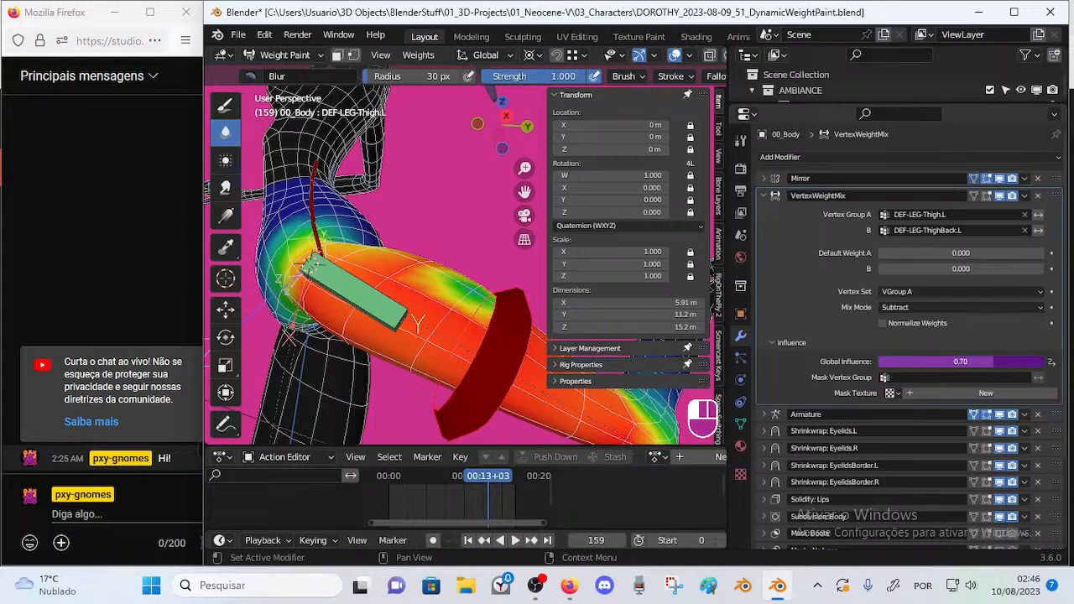
left_click_drag(993, 362, 992, 362)
middle_click_drag(313, 223, 318, 291)
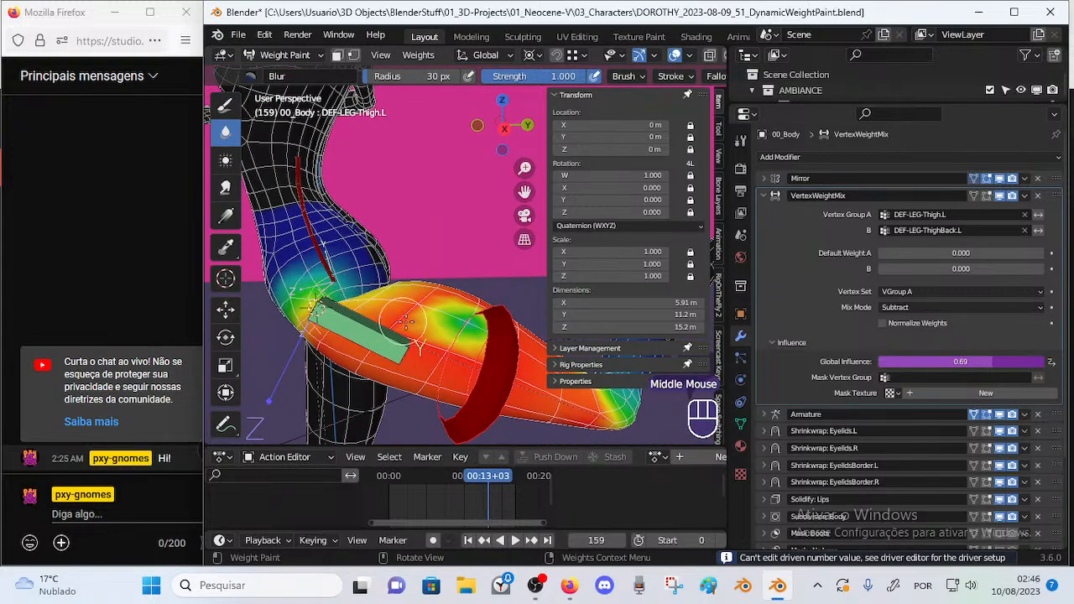
left_click_drag(993, 362, 1032, 362)
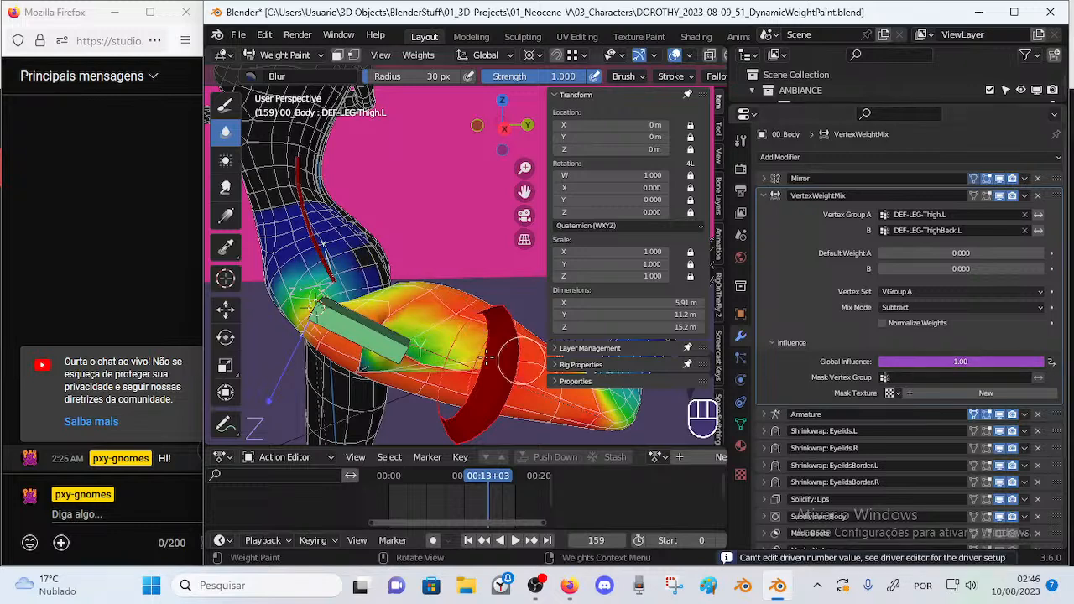
Sample the DEF-LEG-ThighBack.L group on the thigh near the ring and examine its weights.
right_click(451, 321, "shift")
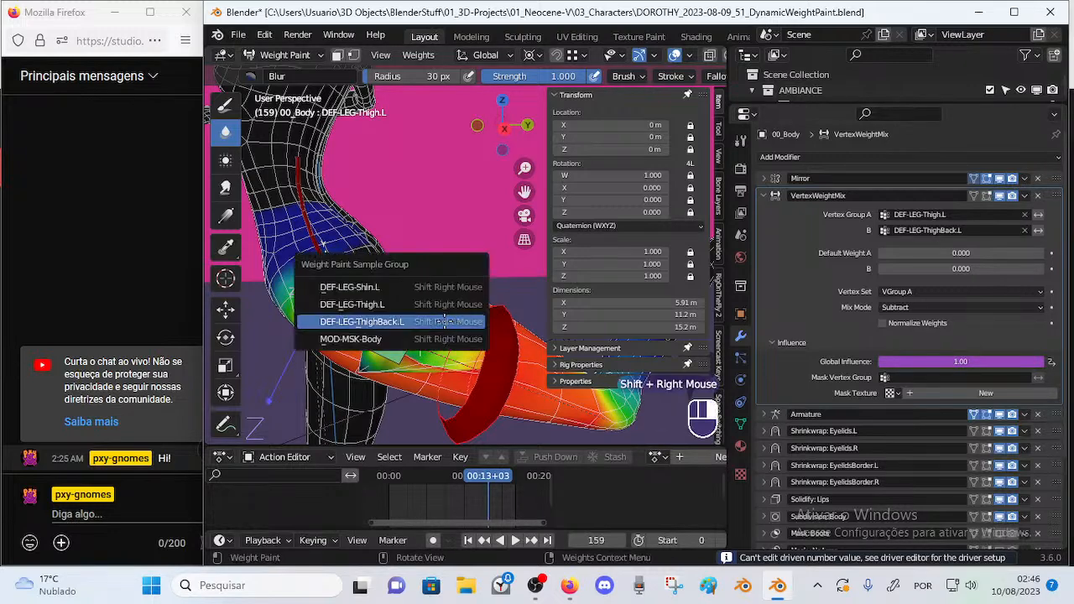
left_click(435, 322)
middle_click_drag(435, 321, 470, 302)
key("ctrl+f")
left_click(413, 387)
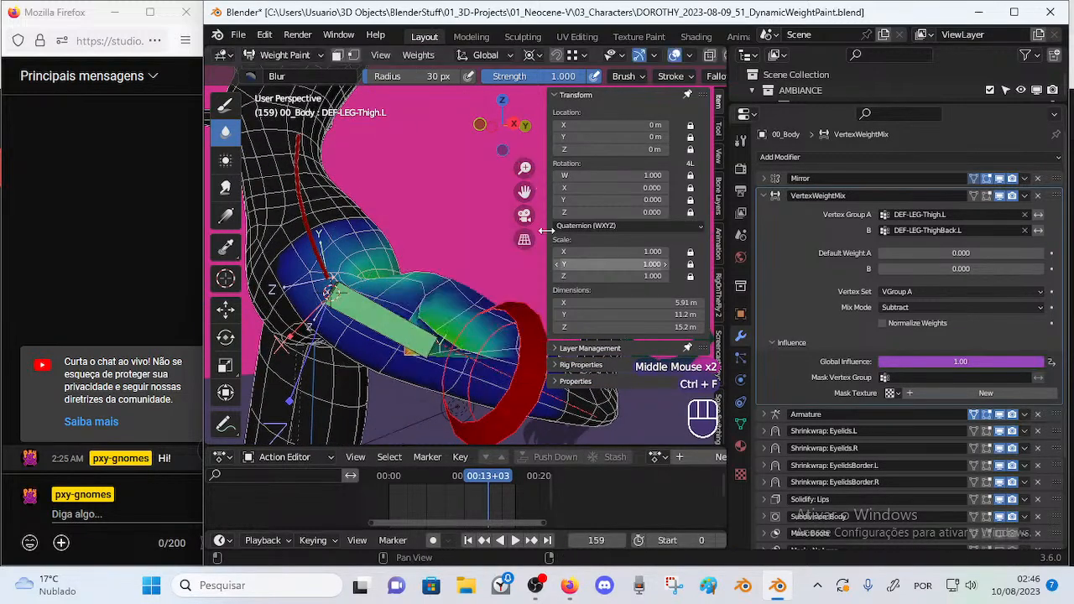
left_click_drag(413, 387, 432, 348)
Enable vertex selection in Weight Paint mode to inspect the distorted vertex beneath the bone shape on the thigh.
middle_click_drag(435, 343, 402, 366)
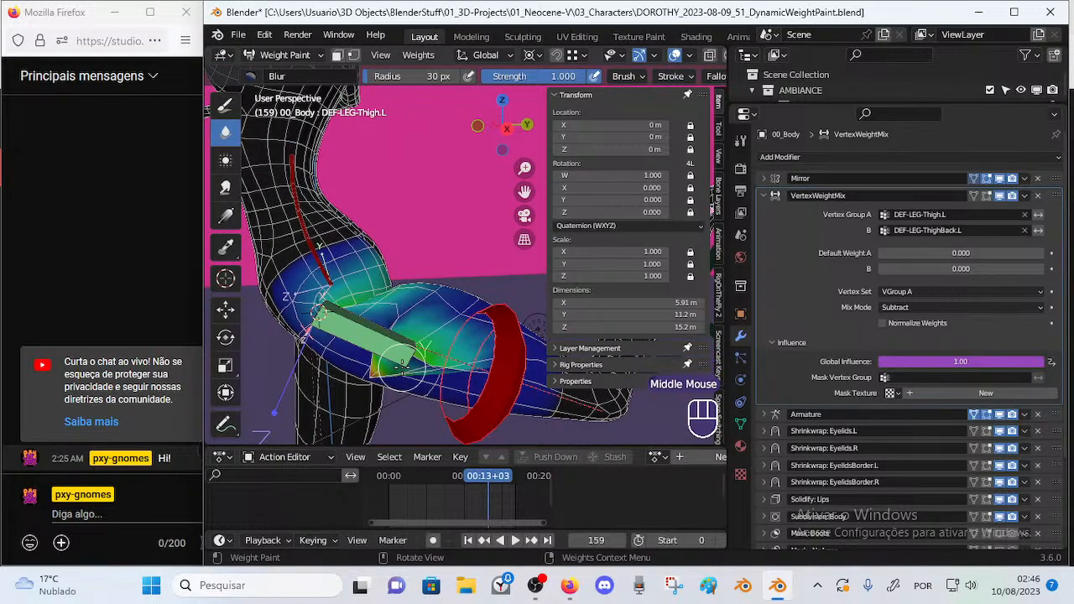
middle_click_drag(401, 361, 422, 333)
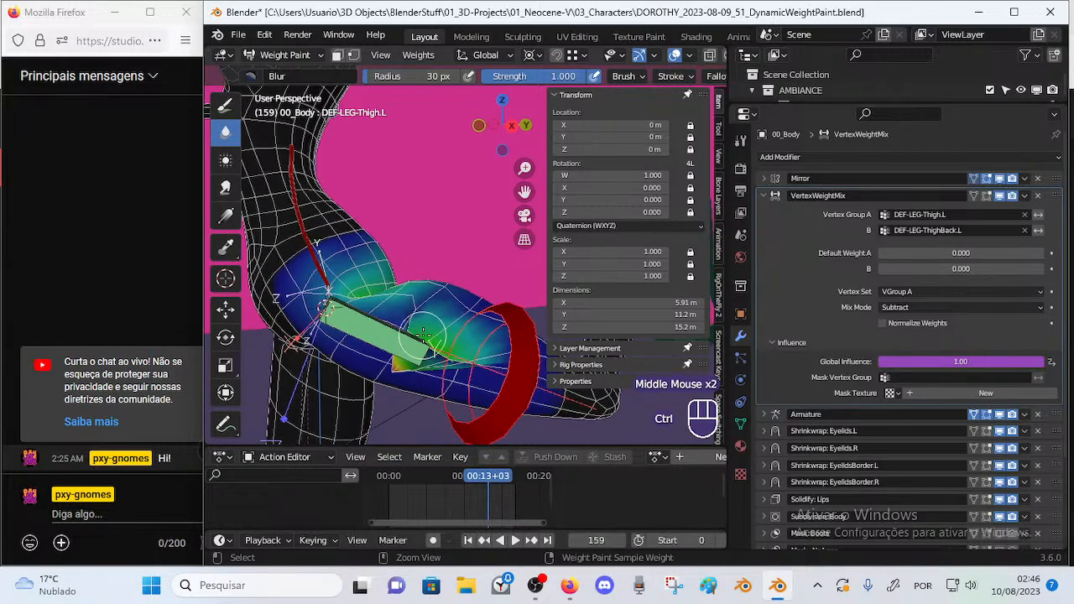
left_click(352, 54)
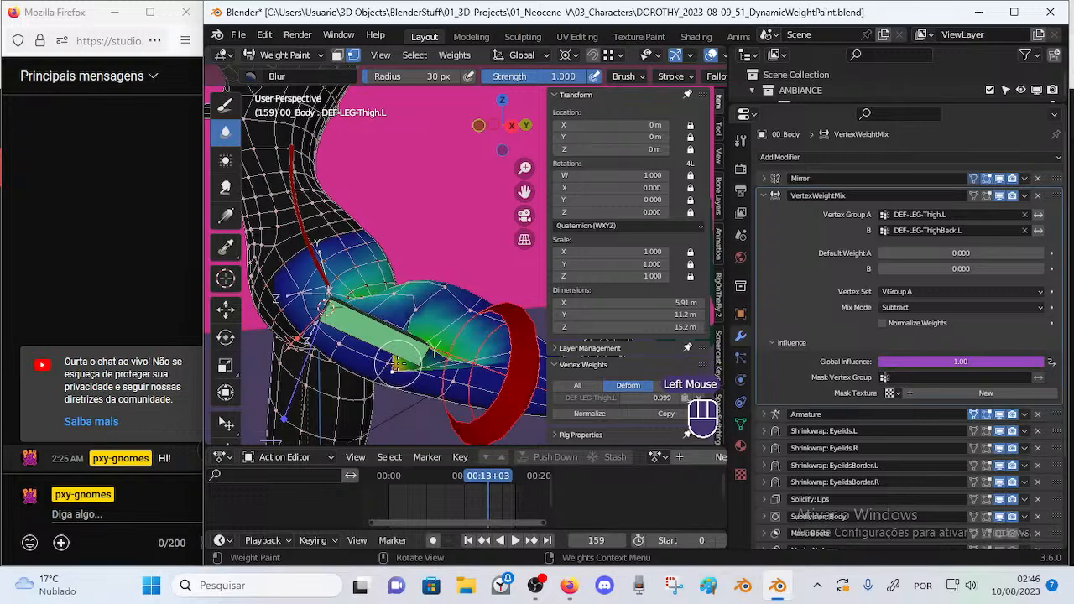
Try to zero the selected thigh vertex's weight with Set Weight, using a Blur brush strength of 0.
left_click_drag(520, 76, 358, 99)
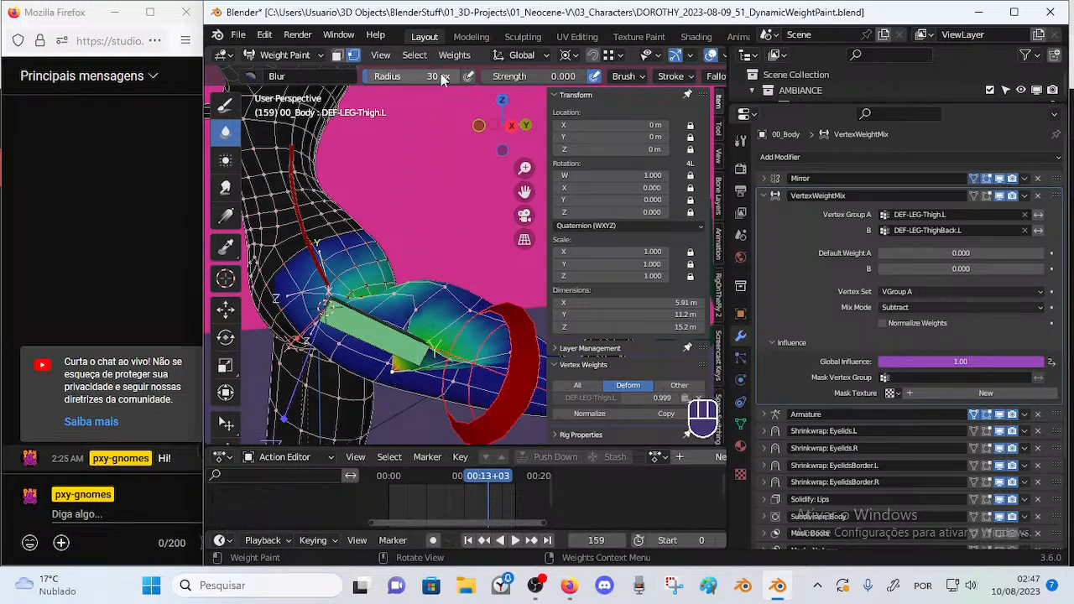
key("shift+k")
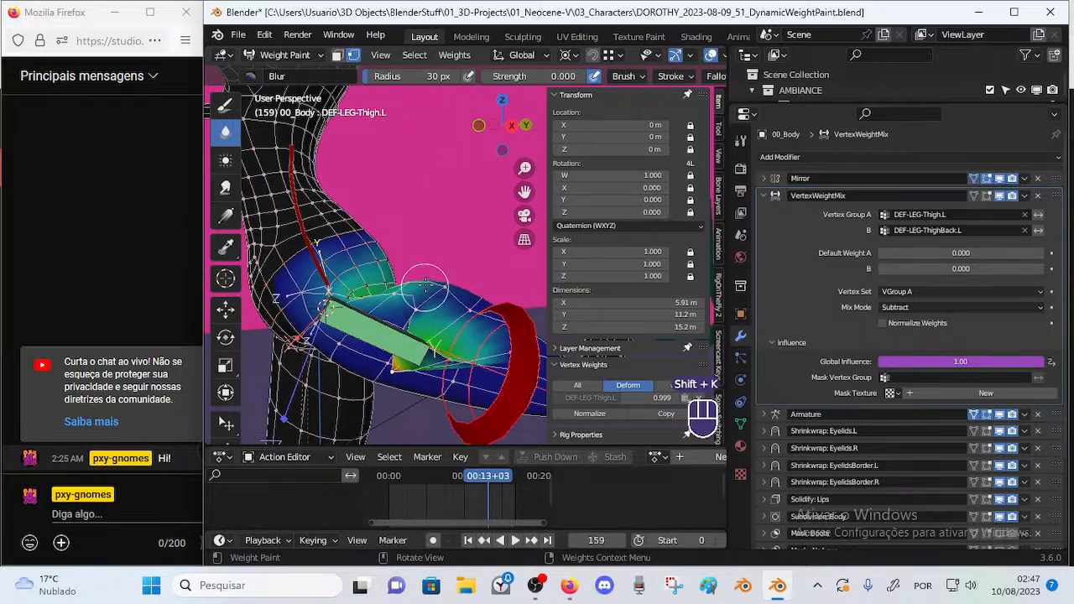
key("shift+k")
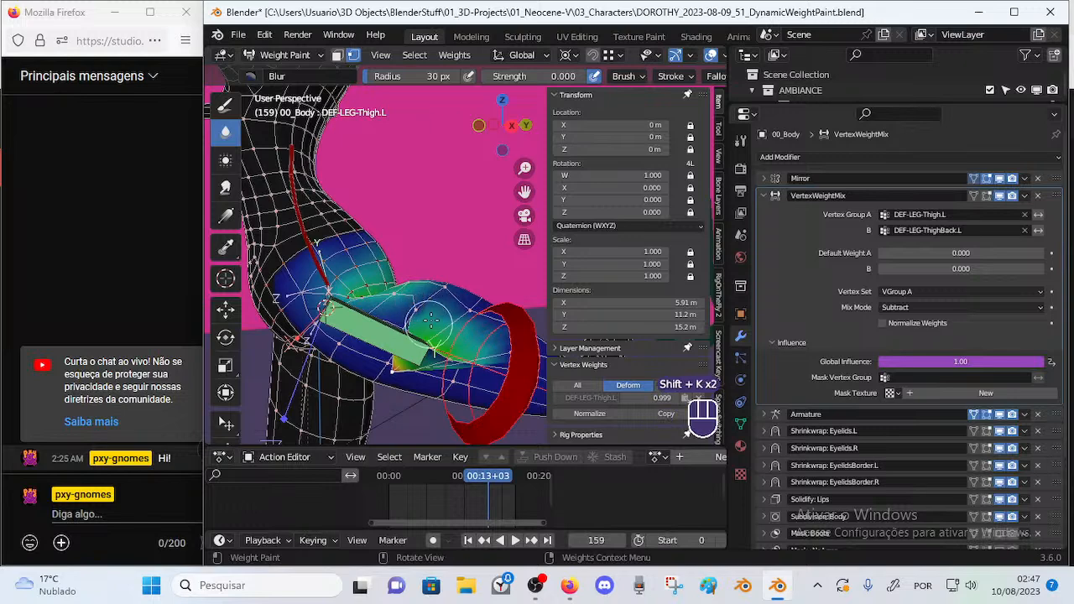
left_click(447, 54)
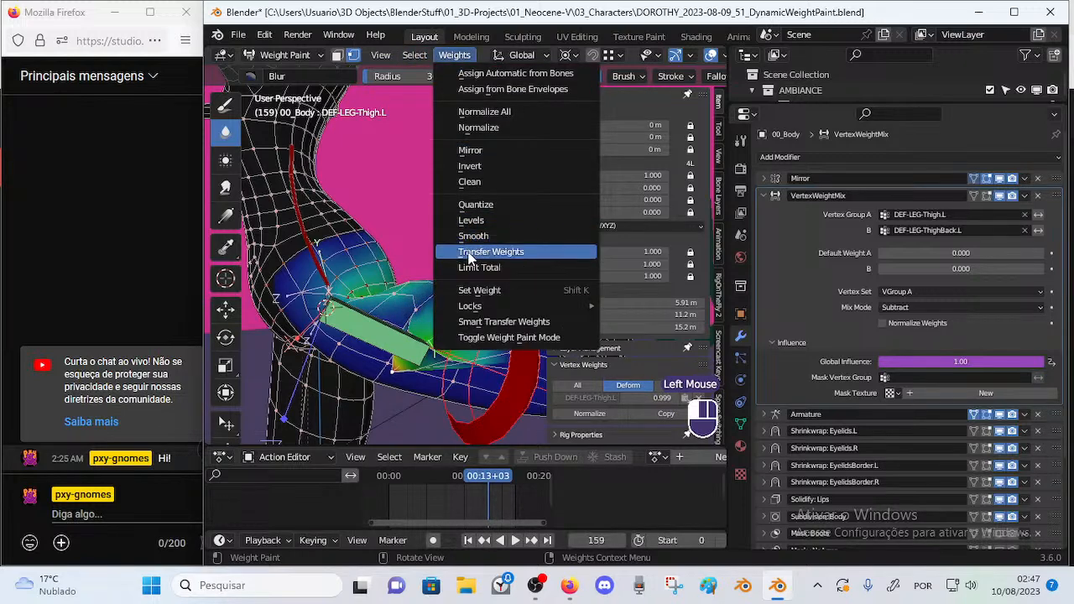
left_click(479, 291)
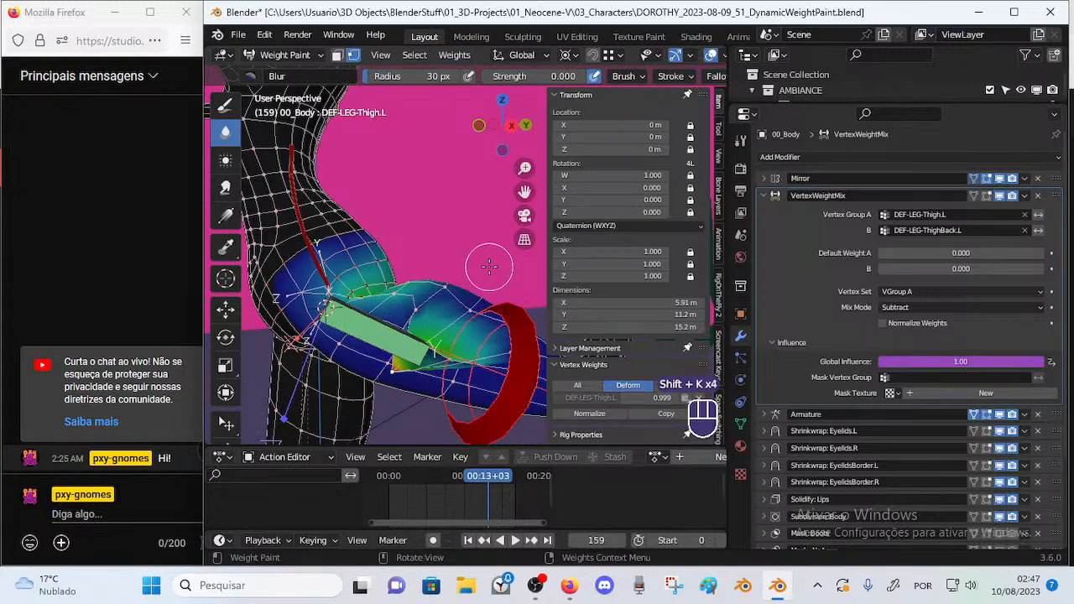
Switch to the Draw brush with a weight of 0 and apply Set Weight to the selected thigh vertices.
mouse_move(430, 265)
middle_mouse_down()
mouse_move(492, 225)
mouse_move(512, 151)
middle_mouse_up()
middle_click_drag(587, 78, 660, 78)
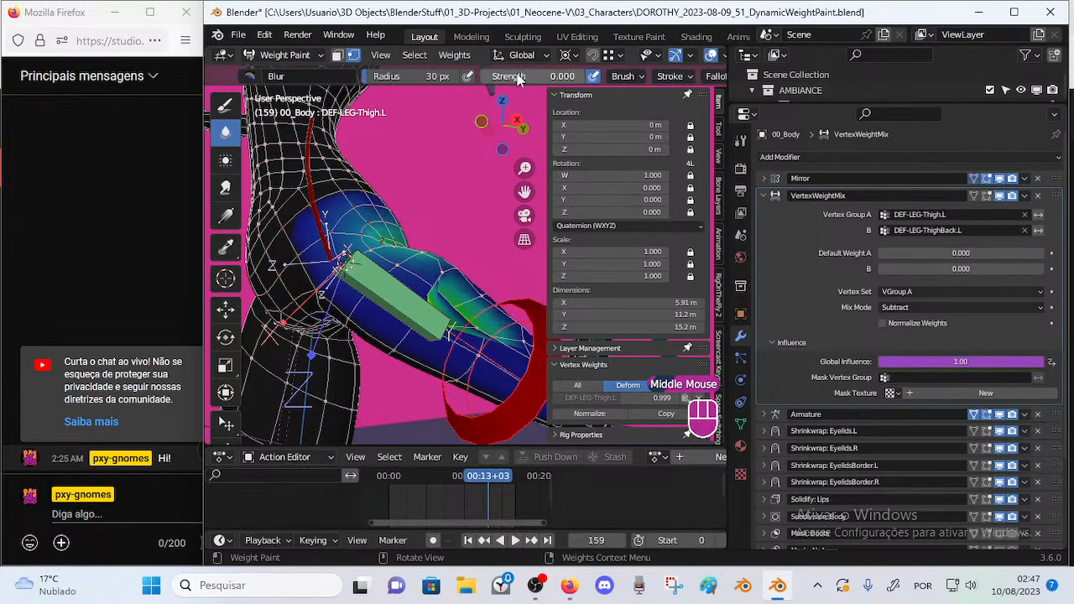
left_click(225, 104)
left_click_drag(387, 79, 361, 79)
key("shift+k")
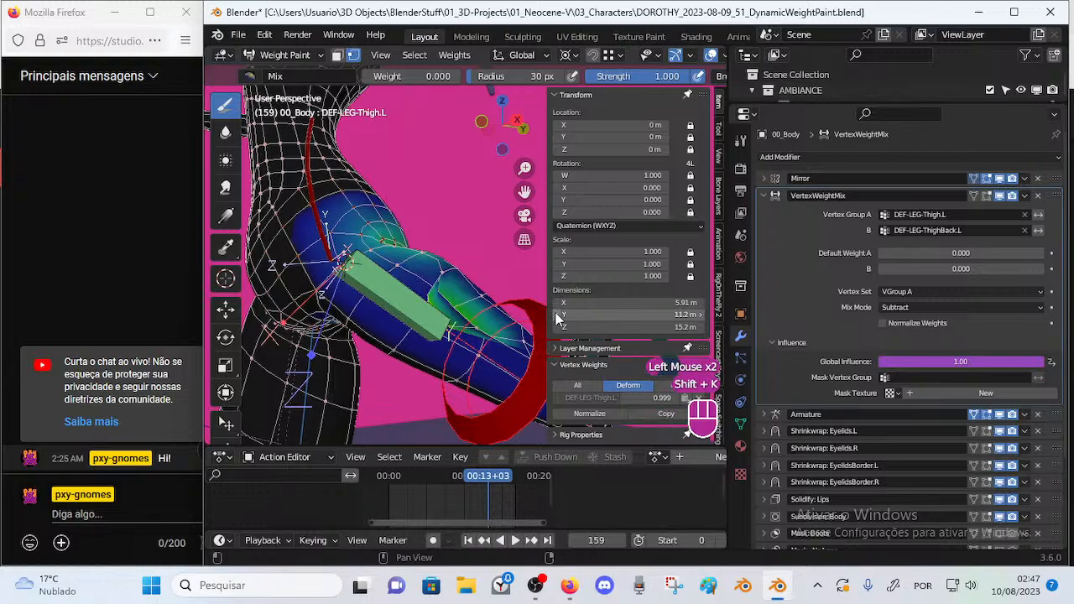
middle_click_drag(419, 250, 375, 377)
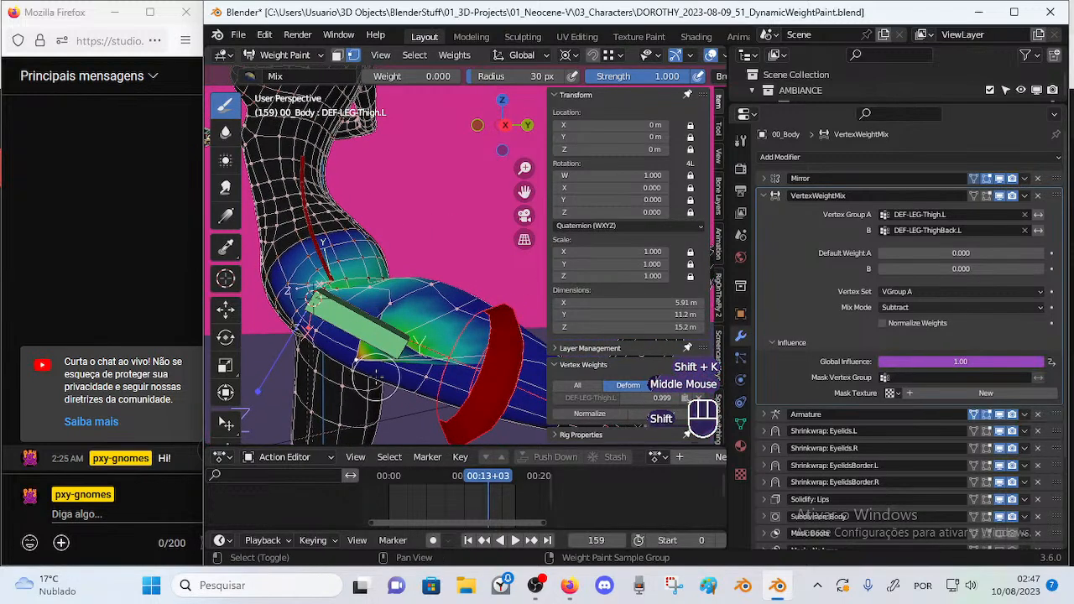
key("shift+k")
left_click_drag(548, 274, 579, 274)
middle_click_drag(436, 277, 427, 286, "shift")
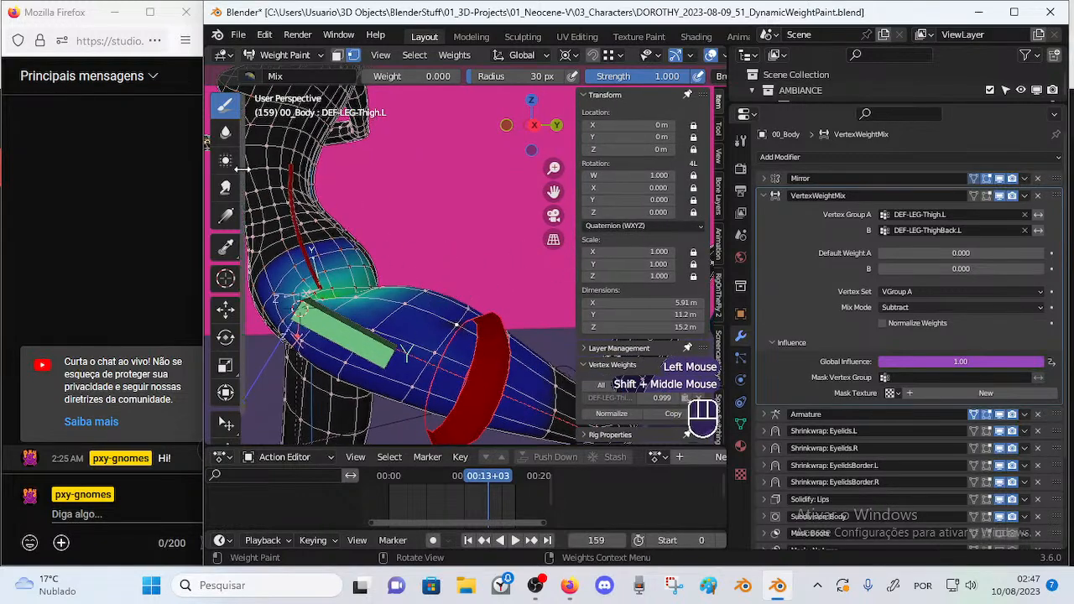
Switch to the Blur brush, set its strength to 0.261, and turn off vertex selection masking.
left_click(225, 132)
middle_click_drag(455, 328, 455, 328)
key("ctrl+f")
left_click(436, 351)
key("shift+f")
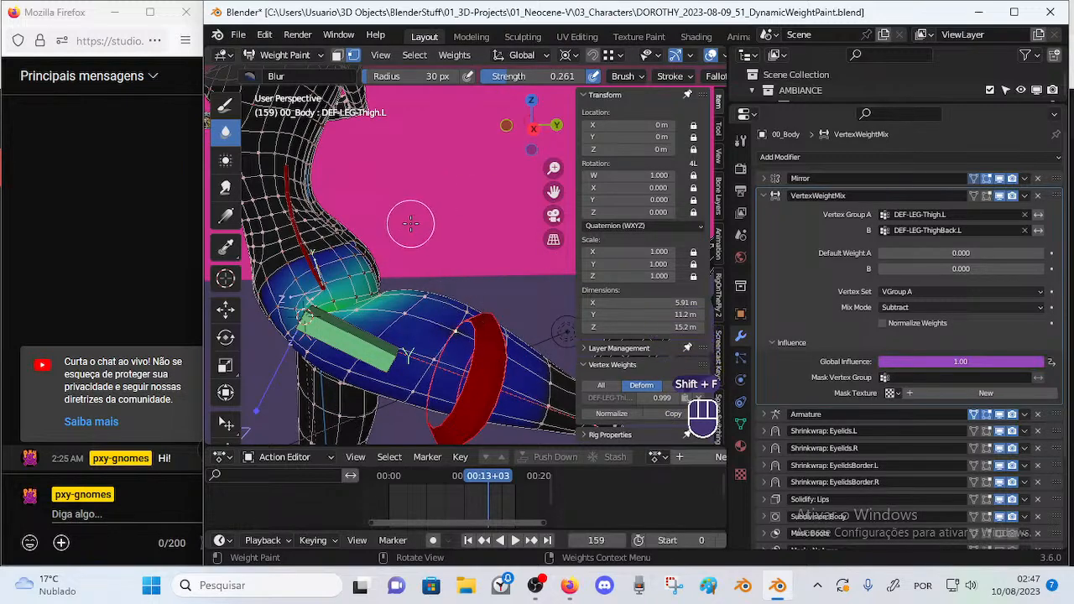
key("p")
Scrub the leg animation between frames 112 and 131 to inspect the thigh crease and its weights up close.
middle_click_drag(455, 338, 483, 322)
mouse_move(483, 322)
middle_mouse_down()
mouse_move(454, 307)
mouse_move(479, 300)
mouse_move(479, 282)
mouse_move(476, 322)
mouse_move(500, 314)
middle_mouse_up()
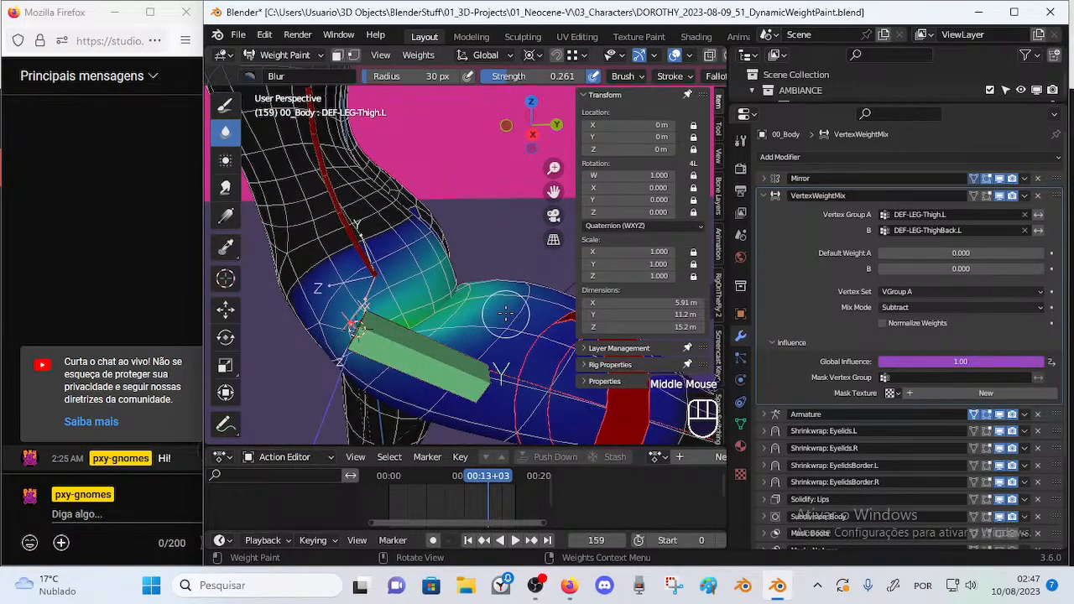
middle_click_drag(489, 316, 502, 314)
mouse_move(470, 479)
left_mouse_down()
mouse_move(443, 478)
mouse_move(459, 478)
left_mouse_up()
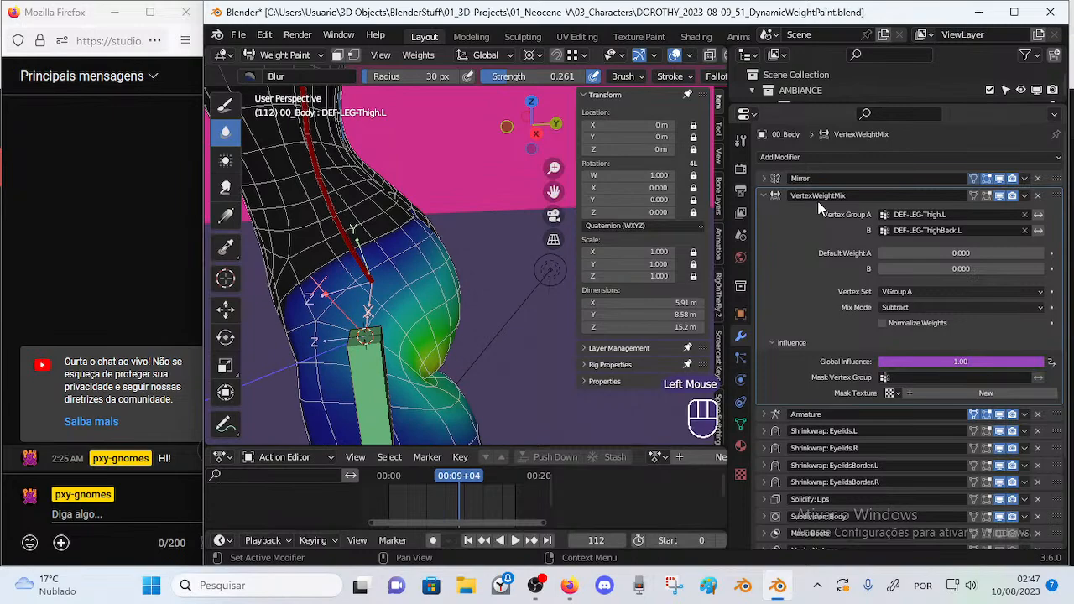
left_click_drag(455, 475, 481, 477)
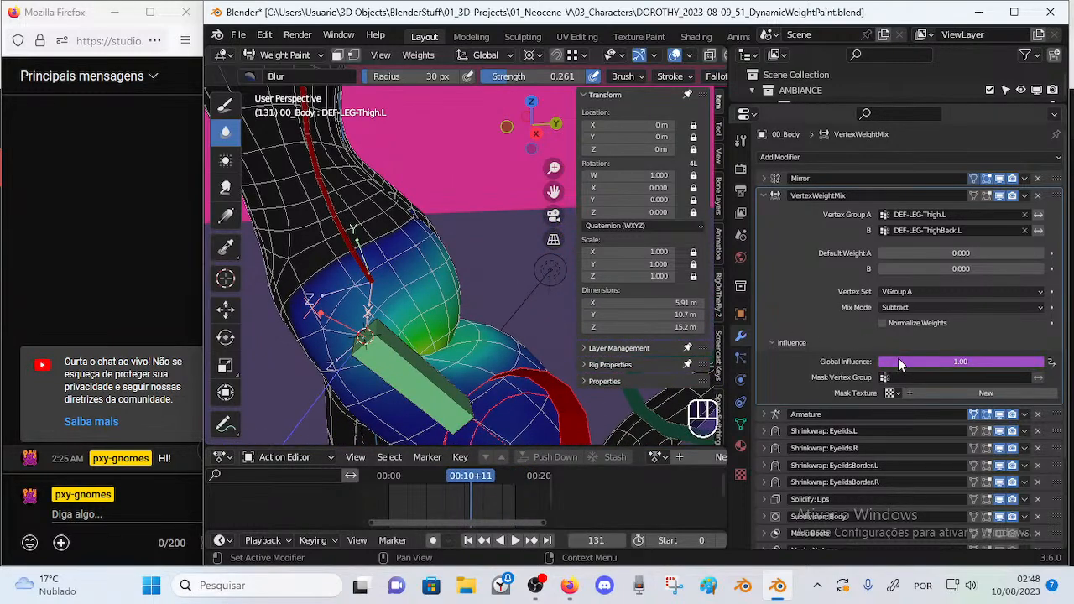
Save the file and open the Global Influence driver of the VertexWeightMix modifier to review its settings.
key("ctrl+s")
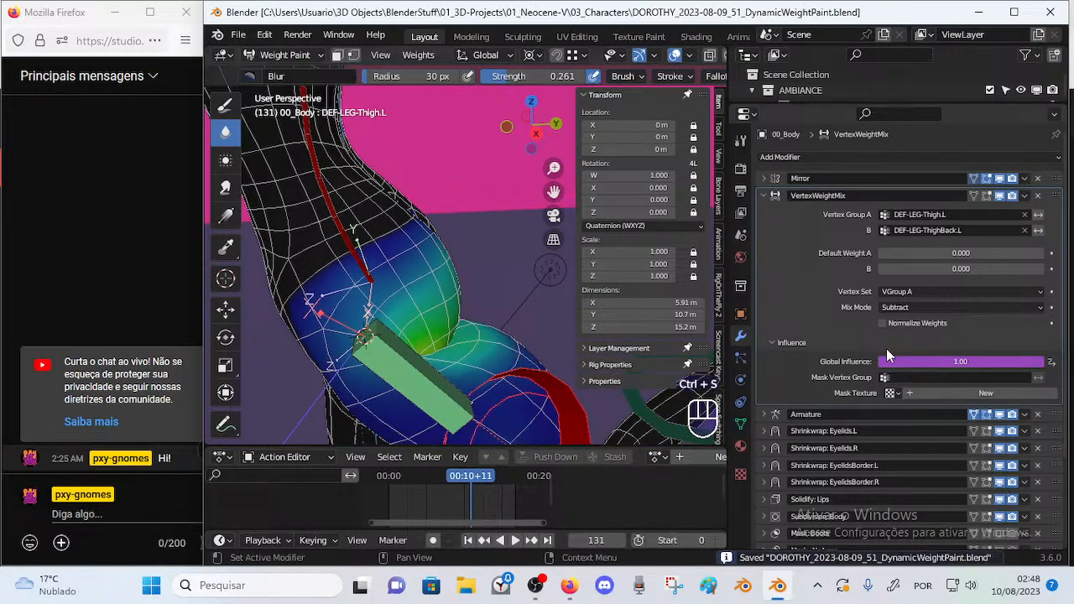
right_click(907, 364)
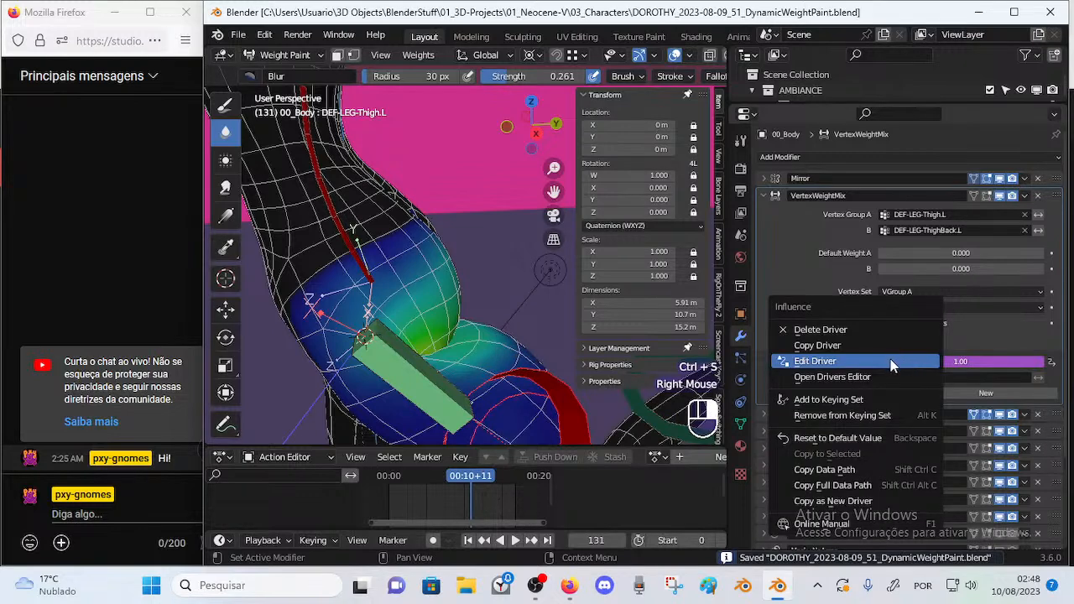
left_click(888, 361)
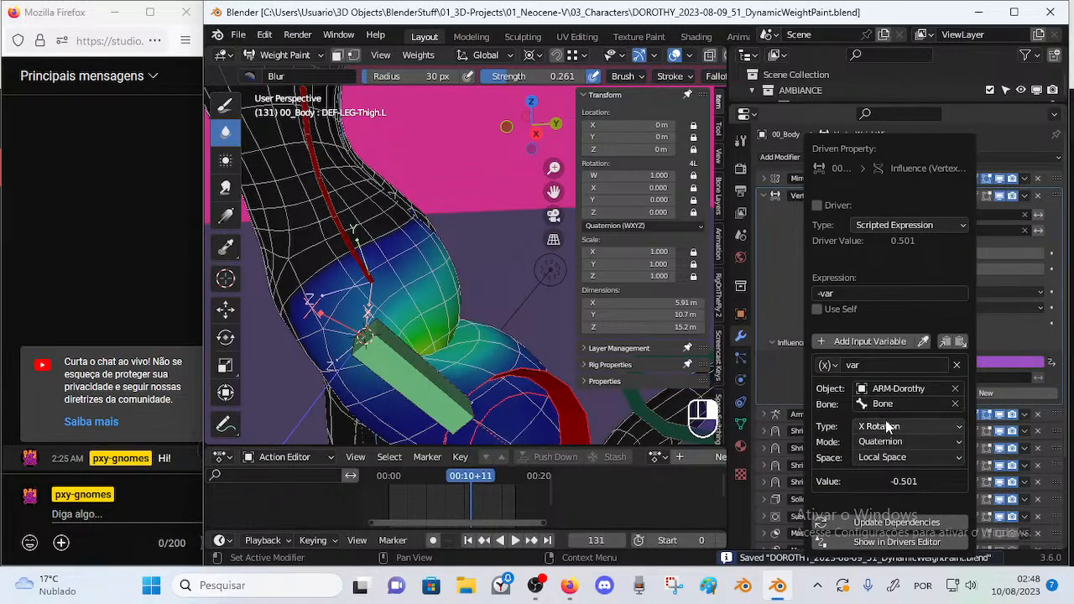
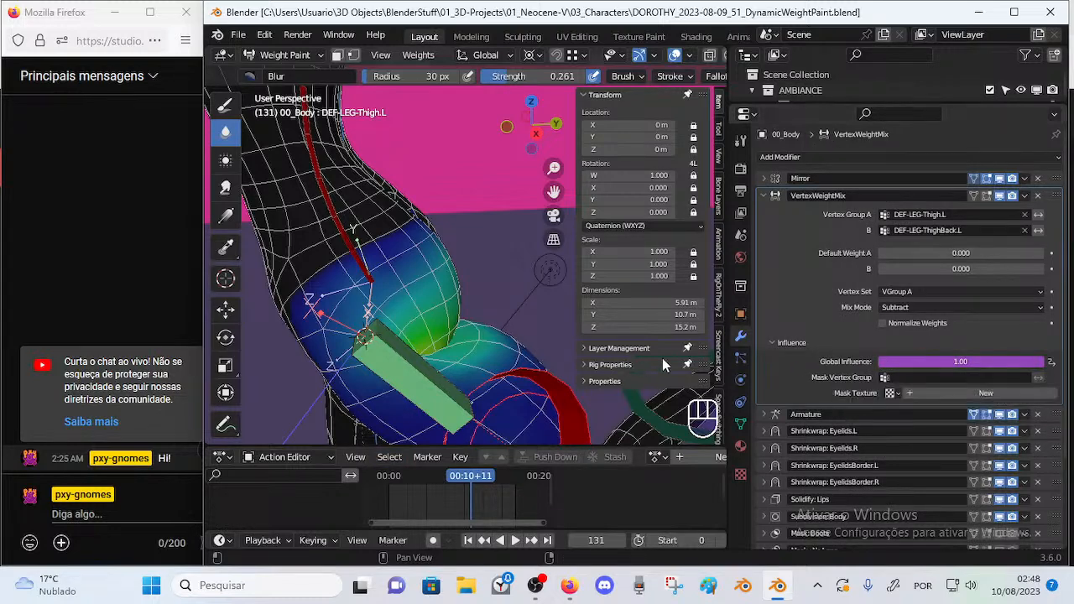
Scrub the leg animation back and forth down to frame 92, examining the thigh deformation from several angles.
middle_click_drag(512, 334, 472, 419)
left_click(515, 541)
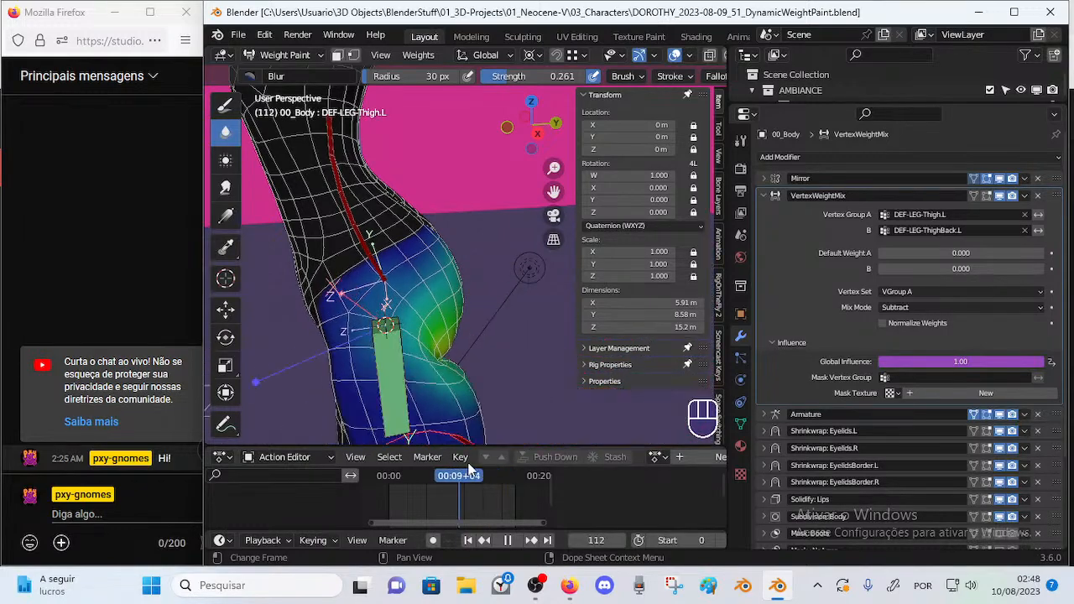
key("space")
middle_click_drag(512, 396, 441, 361)
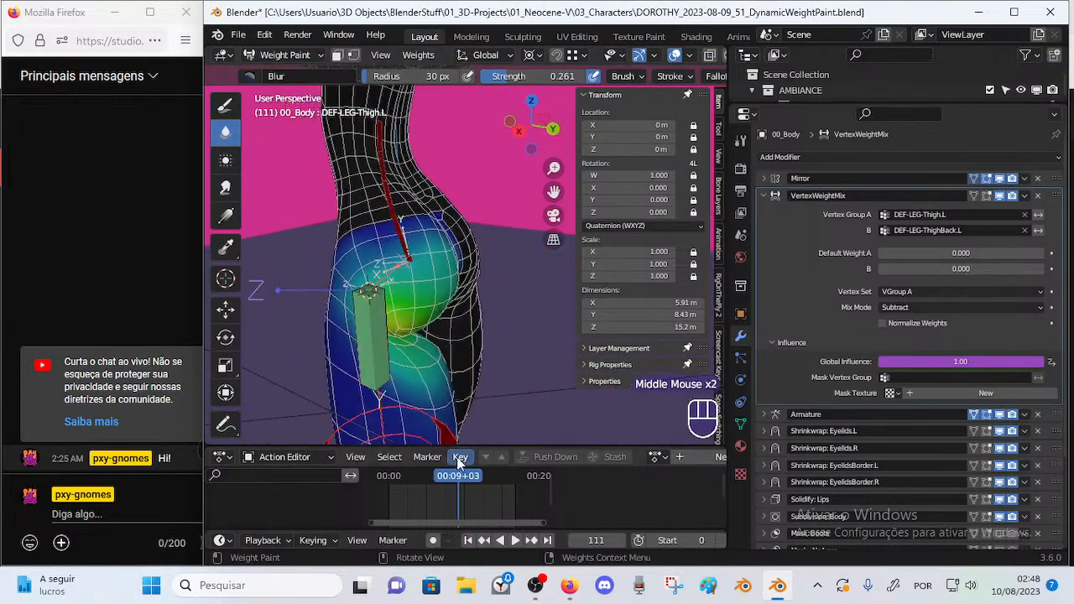
left_click(463, 475)
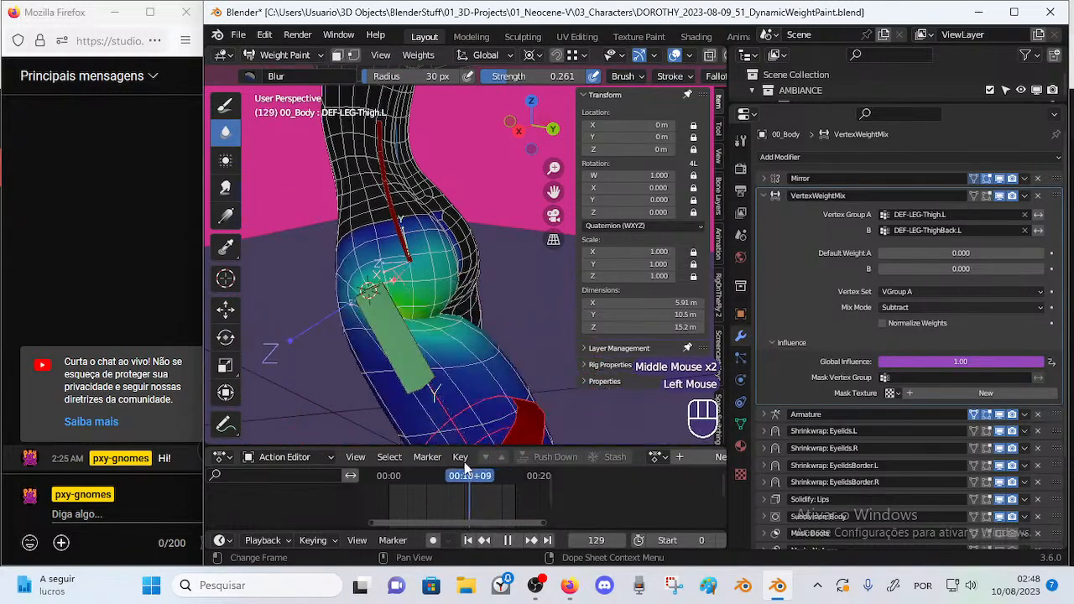
left_click_drag(459, 470, 451, 472)
middle_click_drag(422, 392, 477, 378)
mouse_move(460, 476)
left_mouse_down()
mouse_move(473, 475)
mouse_move(451, 483)
mouse_move(506, 474)
mouse_move(437, 484)
mouse_move(446, 486)
left_mouse_up()
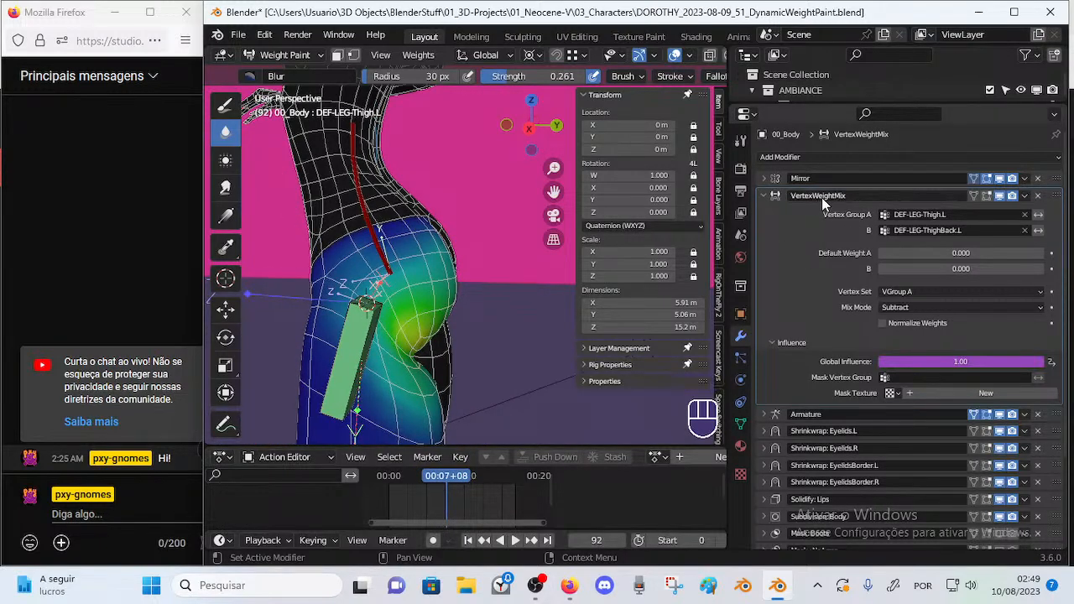
Look up Vertex Weight Mix among the modifiers available for the body.
left_click(769, 157)
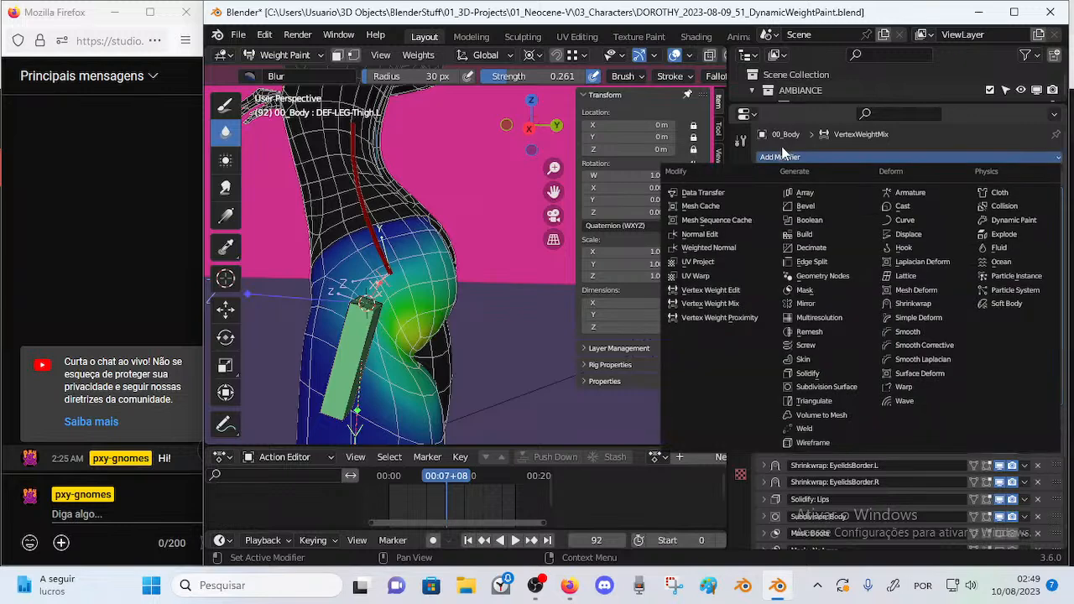
left_click(719, 304)
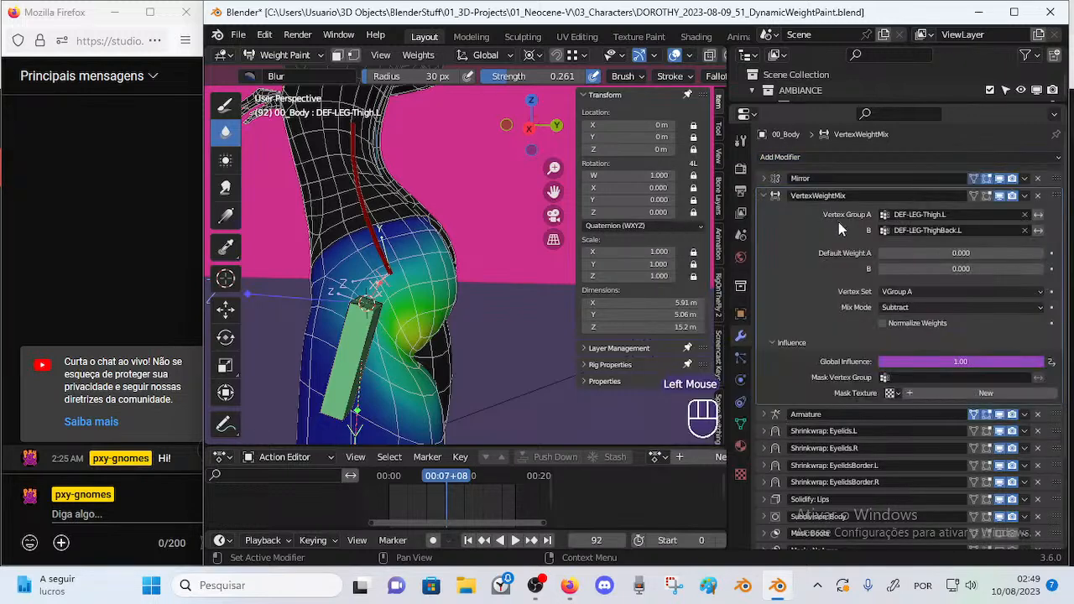
Scrub the leg raise between frames 191 and 95 to review the thigh bend, and save the file.
key("space")
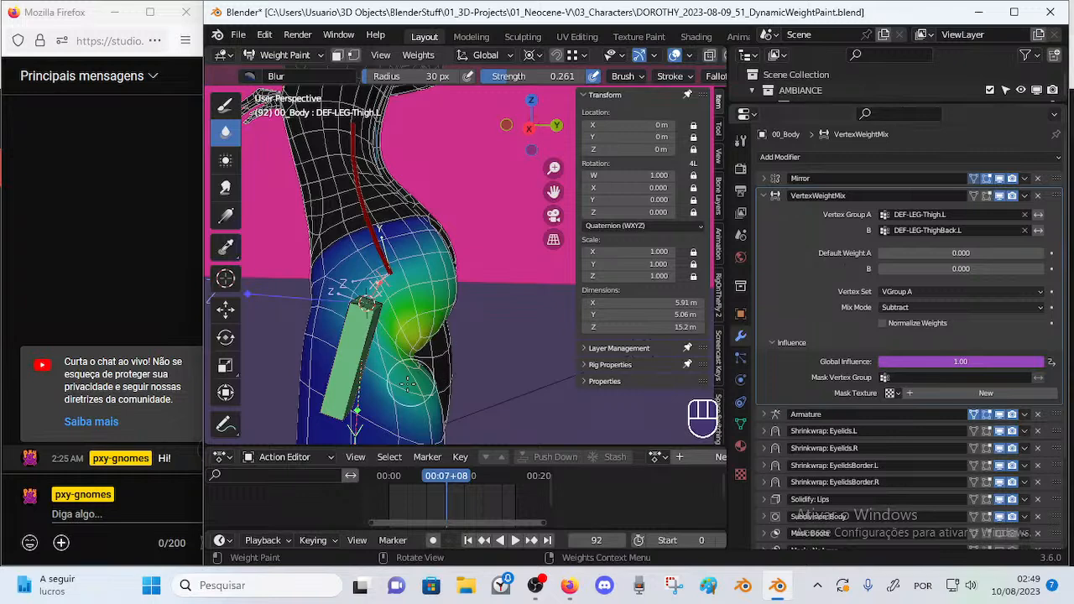
left_click(464, 478)
mouse_move(472, 476)
left_mouse_down()
mouse_move(458, 477)
mouse_move(468, 476)
left_mouse_up()
left_click(515, 539)
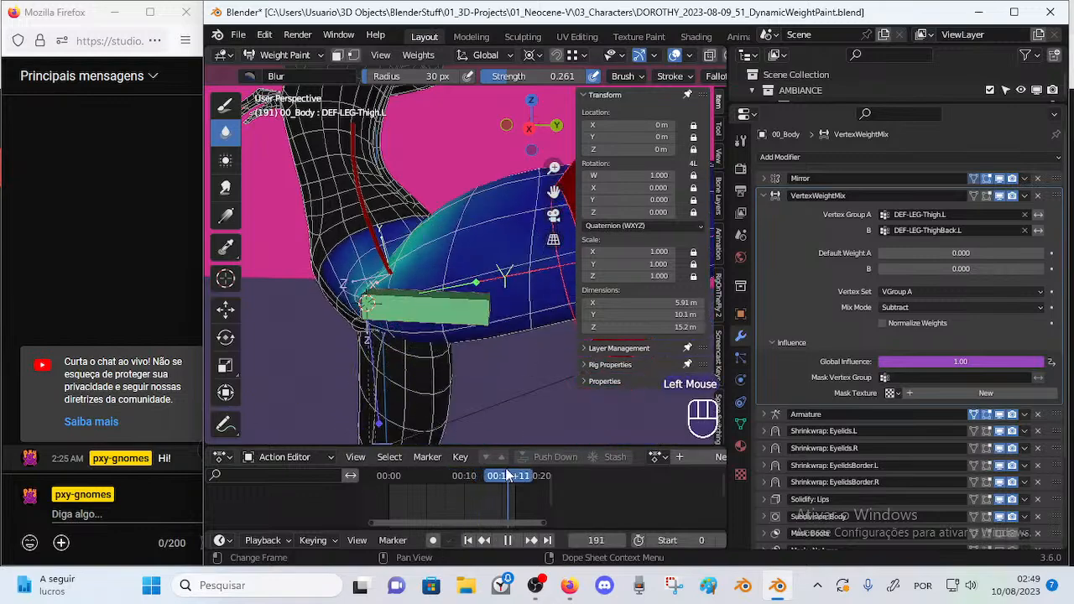
left_click(453, 494)
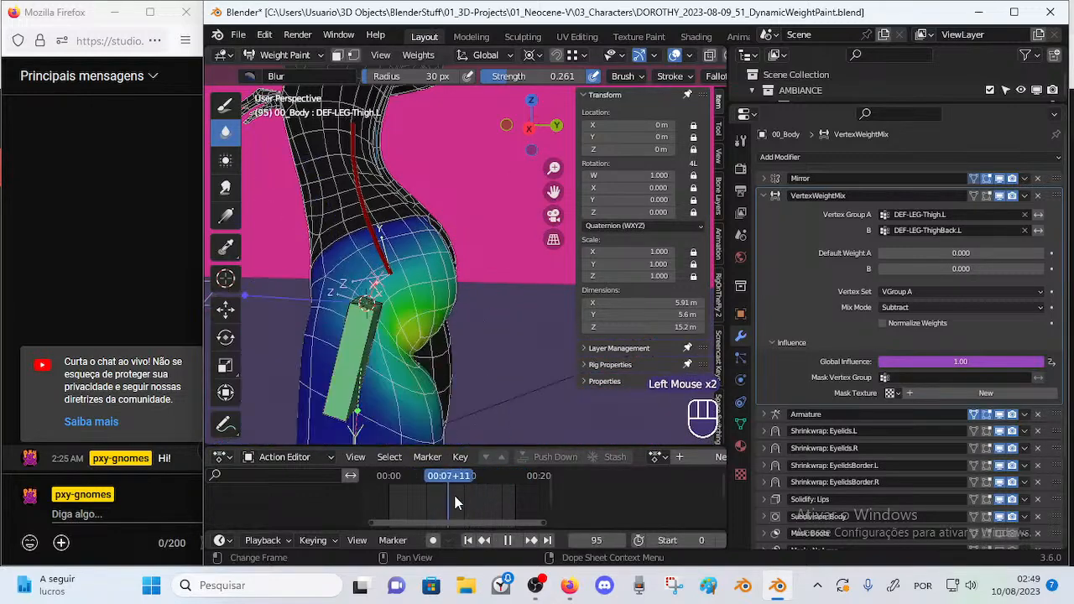
key("ctrl+s")
Sample the DEF-LEG-Thigh.L group on the thigh at frame 143 and examine its weights from behind at frame 82.
left_click_drag(459, 479, 478, 471)
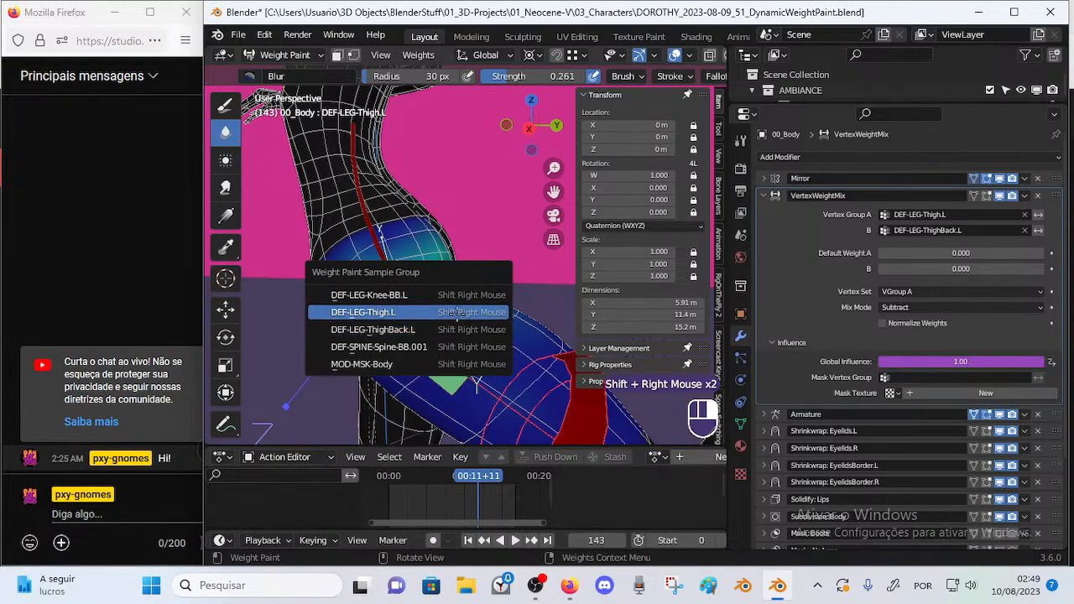
left_click(456, 312)
middle_click_drag(466, 394, 424, 344)
left_click_drag(478, 480, 440, 483)
mouse_move(432, 352)
middle_mouse_down()
mouse_move(437, 337)
mouse_move(264, 169)
middle_mouse_up()
middle_click_drag(417, 265, 414, 260)
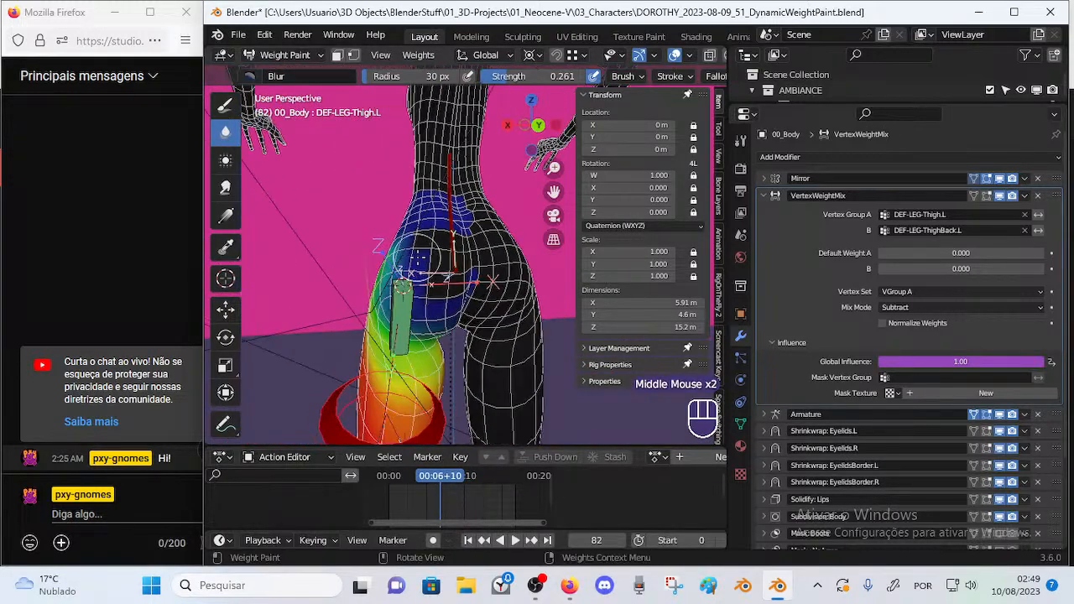
Set the Blur brush to strength 0.600 and radius 57 px, and toggle the VertexWeightMix viewport display off to compare thigh weights.
key("shift+f")
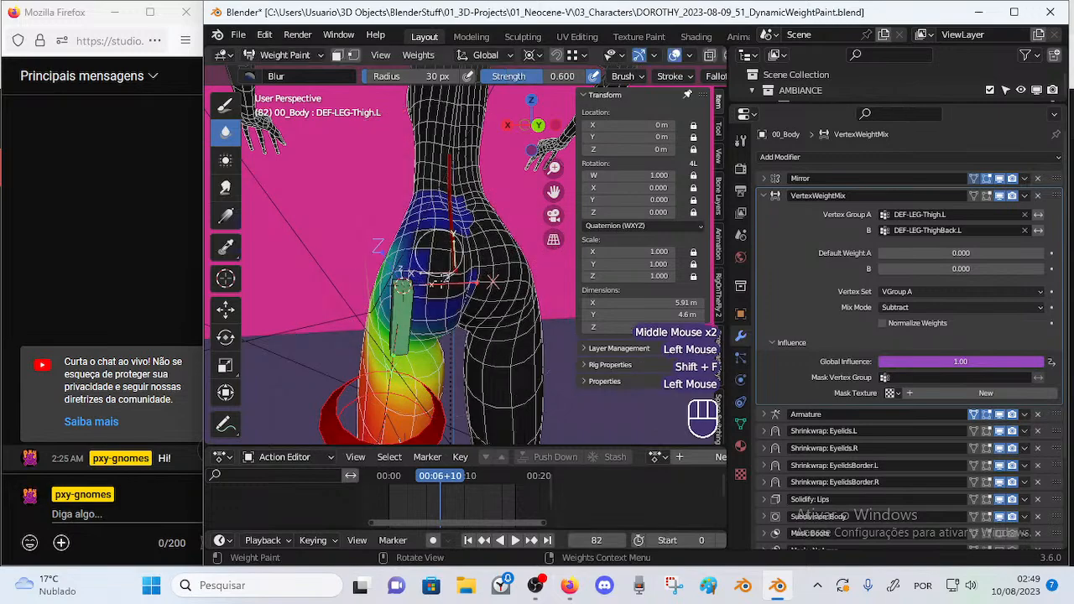
middle_click_drag(438, 244, 453, 306)
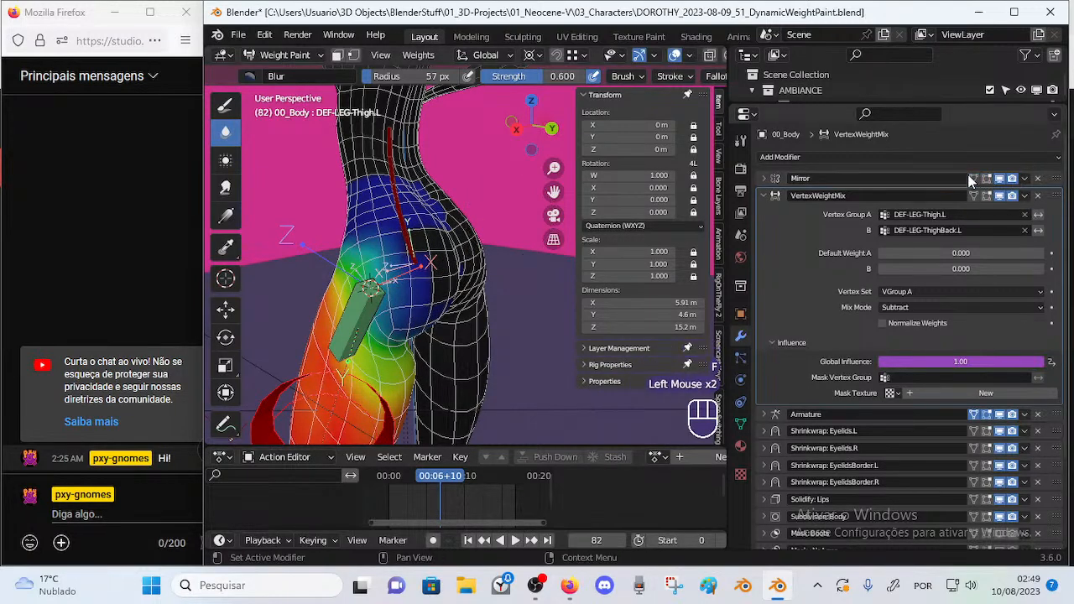
left_click(1000, 196)
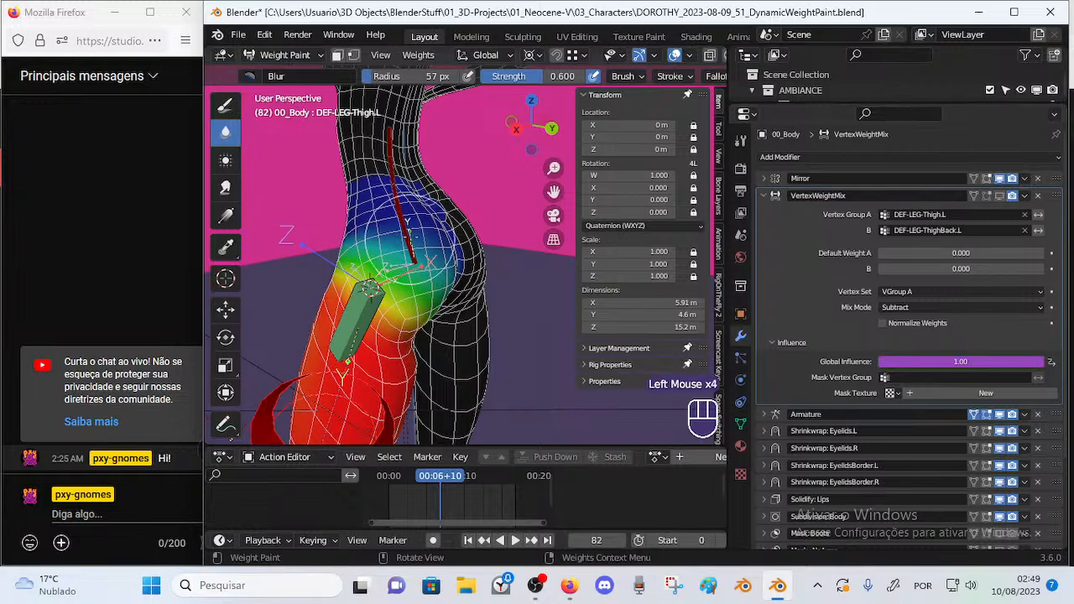
left_click(999, 195)
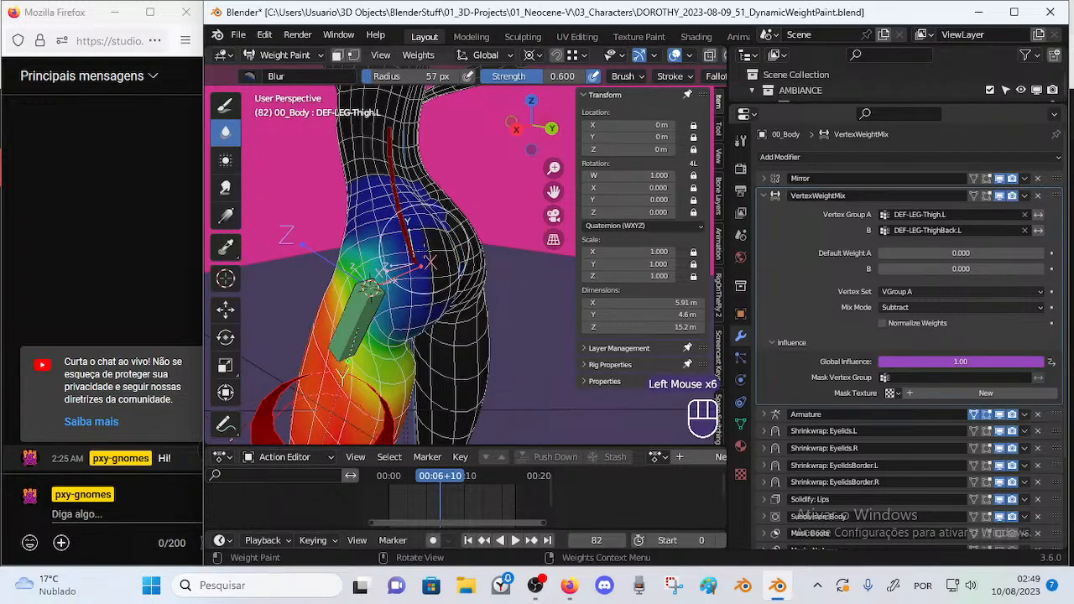
left_click(992, 200)
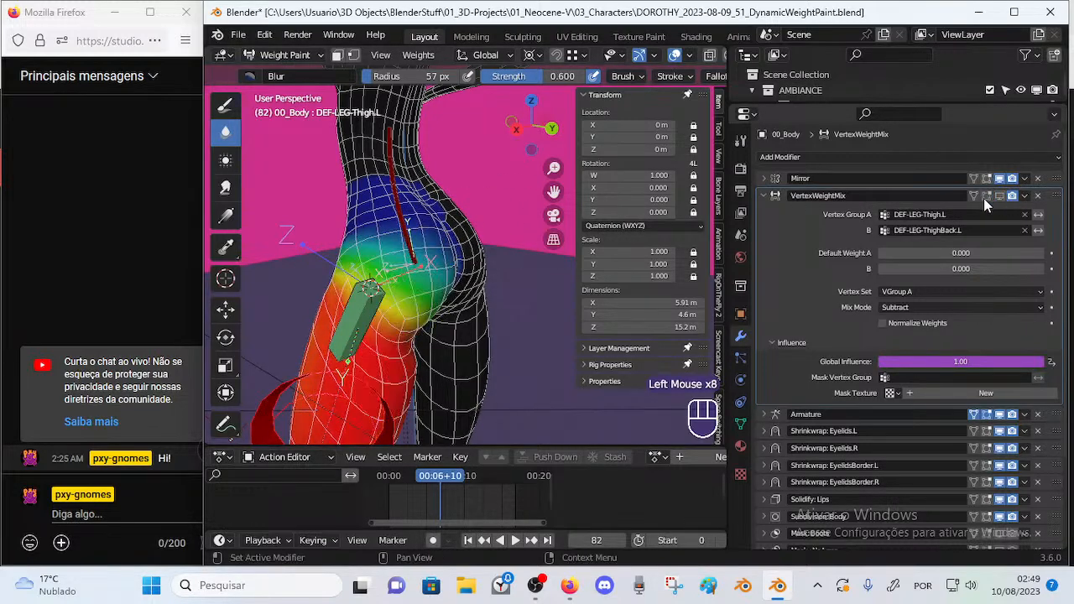
Reduce the Blur brush radius to 34 px while viewing the unmixed thigh and buttock weights.
middle_click_drag(428, 264, 412, 294)
mouse_move(521, 332)
middle_mouse_down()
mouse_move(470, 251)
mouse_move(441, 252)
mouse_move(523, 225)
middle_mouse_up()
key("f")
left_click(470, 252)
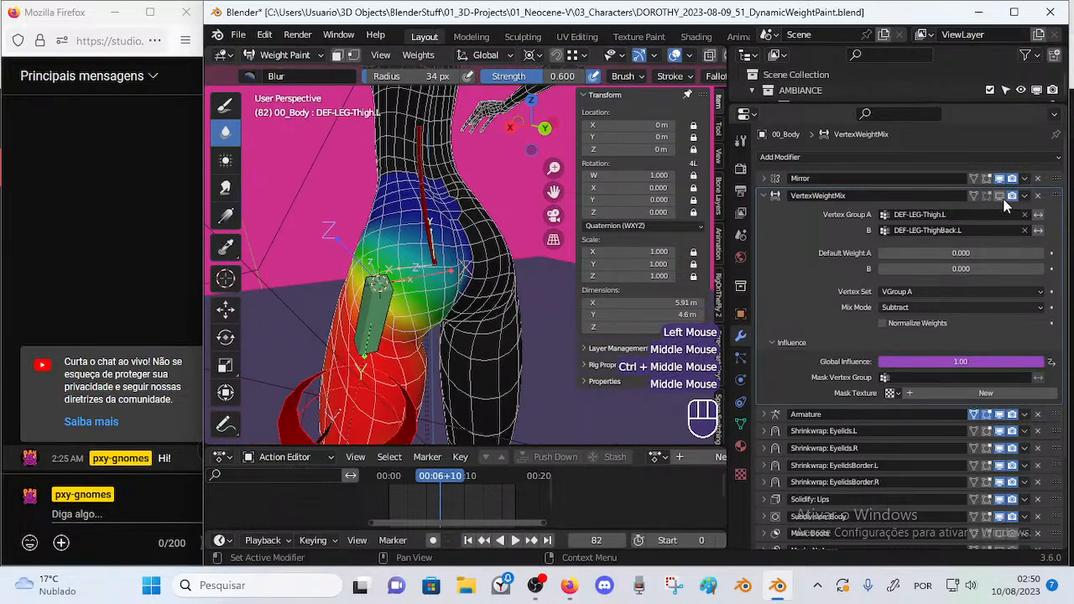
Re-enable the VertexWeightMix viewport display and scrub the animation back to frame 0.
left_click(515, 539)
left_click(410, 476)
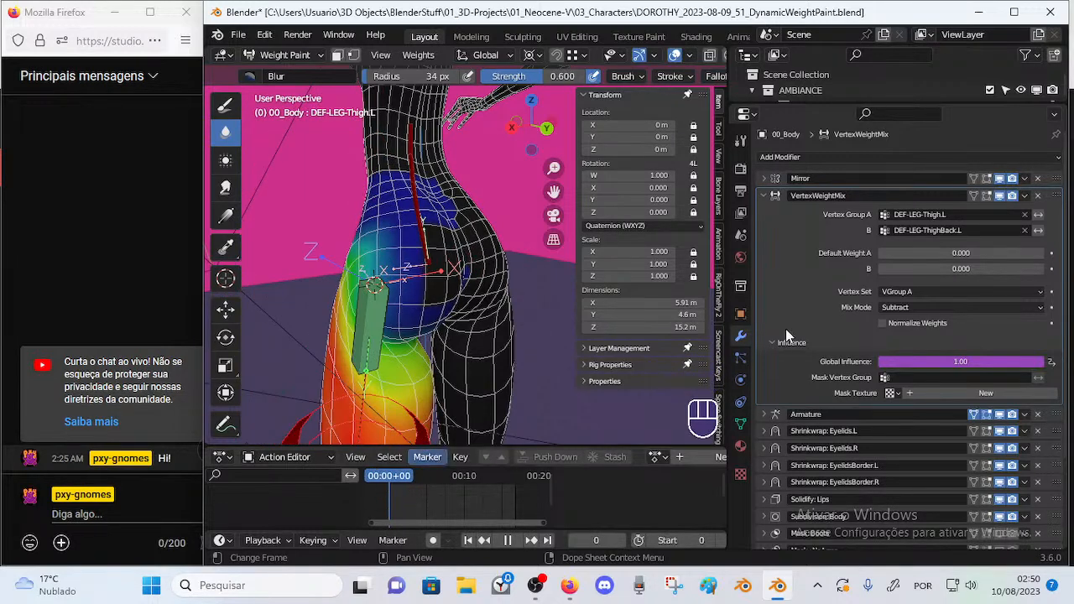
Scrub the animation to frame 95 to examine the thigh weights from the side, and save the file.
right_click(934, 360)
left_click(916, 361)
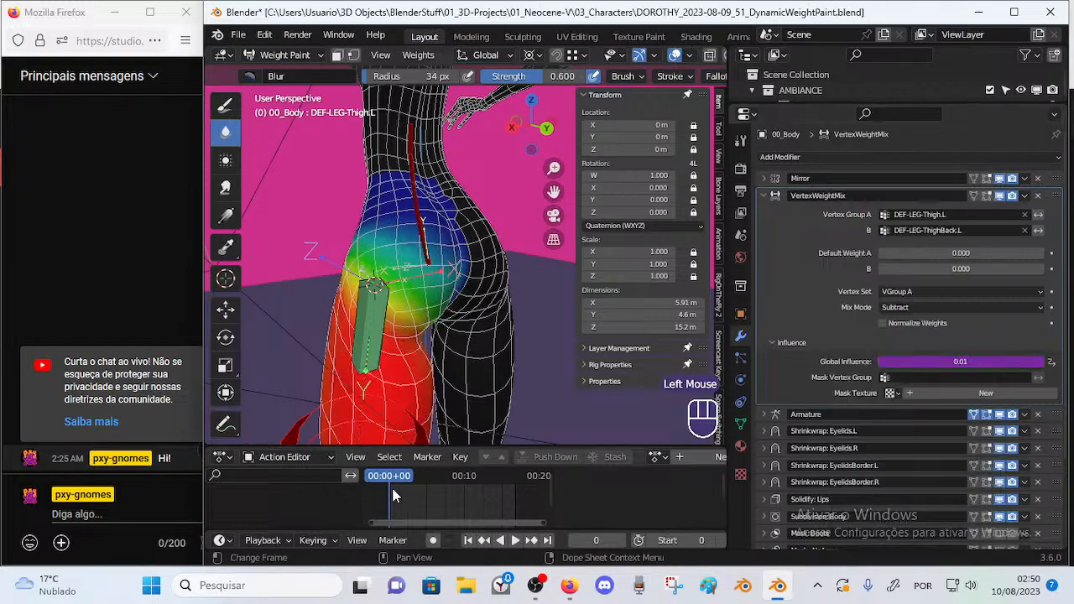
left_click_drag(413, 475, 476, 475)
middle_click_drag(459, 411, 524, 411)
mouse_move(468, 481)
left_mouse_down()
mouse_move(413, 483)
mouse_move(450, 483)
left_mouse_up()
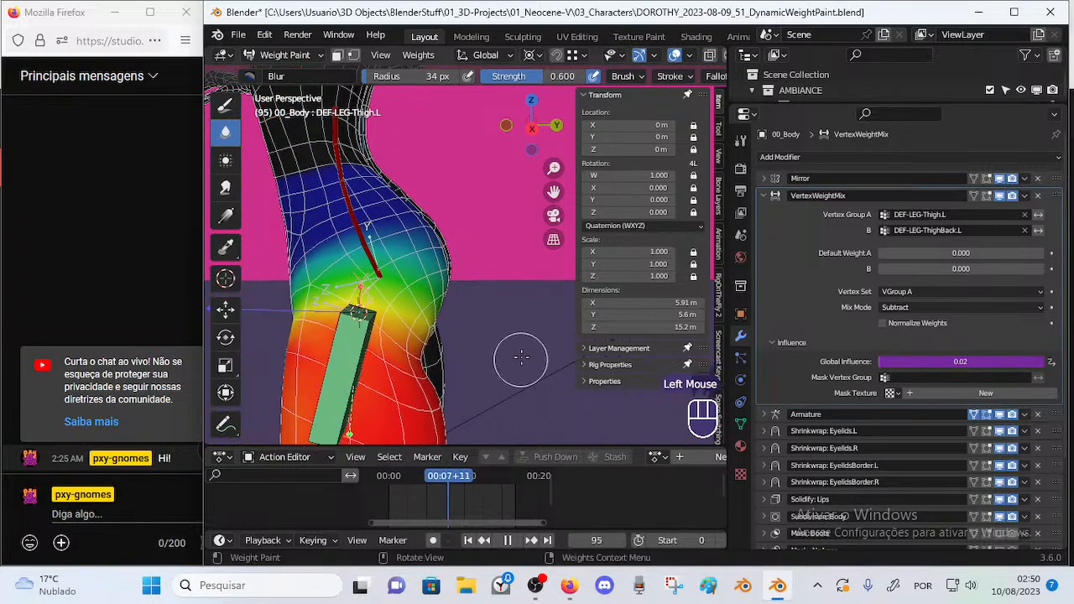
key("ctrl+s")
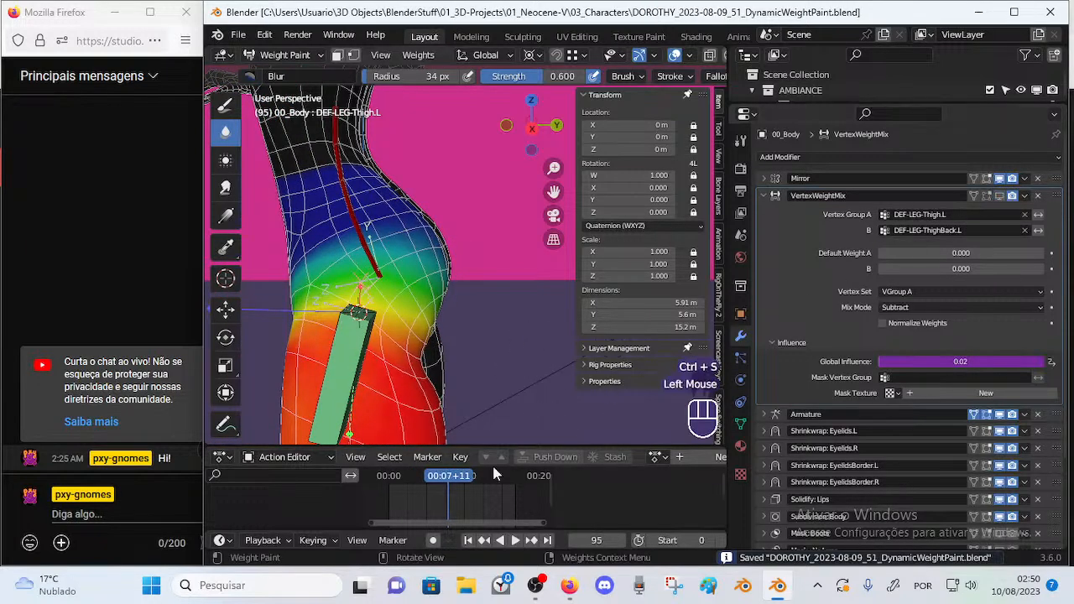
With the VertexWeightMix viewport display off, scrub between frames 99 and 162 to examine the unmixed thigh and buttock weights.
left_click_drag(459, 480, 503, 477)
middle_click_drag(537, 446, 520, 457)
mouse_move(487, 478)
left_mouse_down()
mouse_move(451, 478)
mouse_move(494, 480)
mouse_move(468, 480)
left_mouse_up()
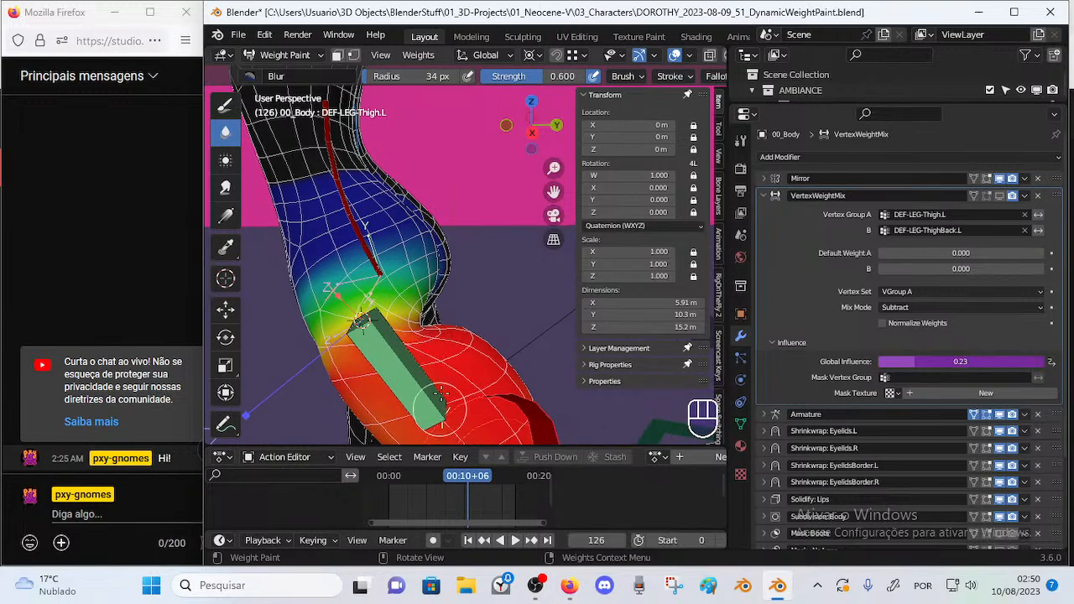
mouse_move(471, 476)
left_mouse_down()
mouse_move(502, 477)
mouse_move(464, 480)
left_mouse_up()
mouse_move(453, 386)
middle_mouse_down()
mouse_move(395, 348)
mouse_move(445, 302)
mouse_move(534, 250)
mouse_move(436, 302)
mouse_move(515, 282)
middle_mouse_up()
middle_click_drag(497, 338, 470, 432)
left_click(465, 477)
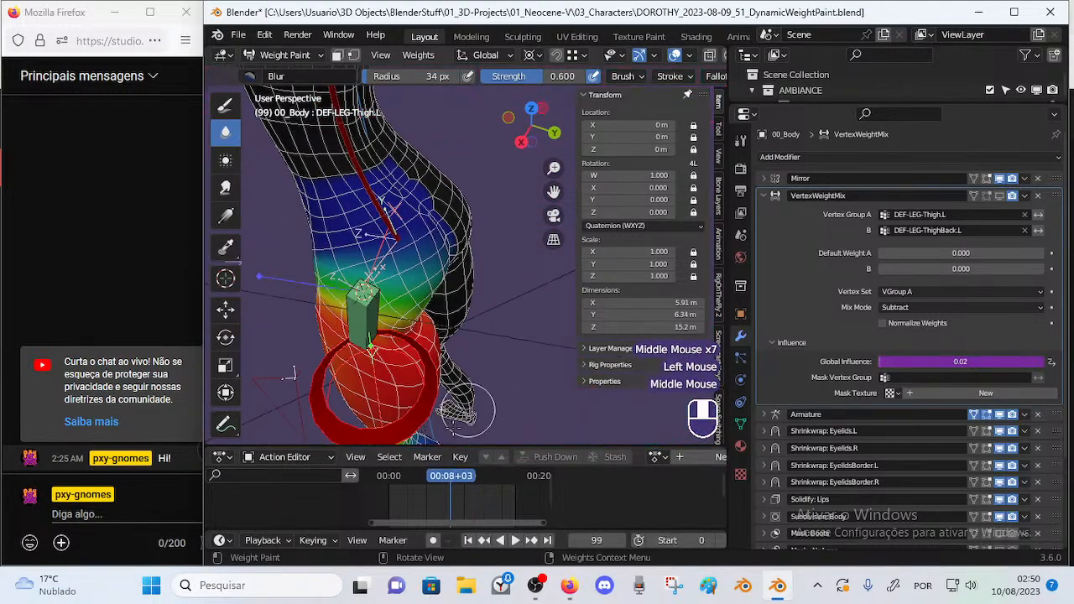
left_click_drag(475, 476, 491, 477)
middle_click_drag(483, 432, 474, 407)
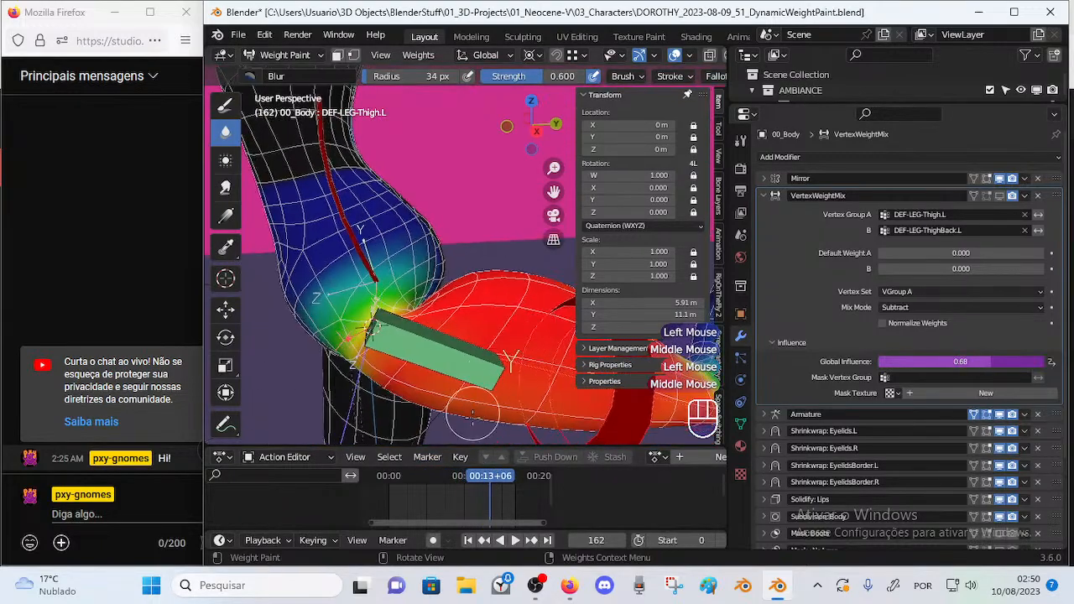
left_click_drag(480, 480, 453, 476)
middle_click_drag(436, 382, 478, 361)
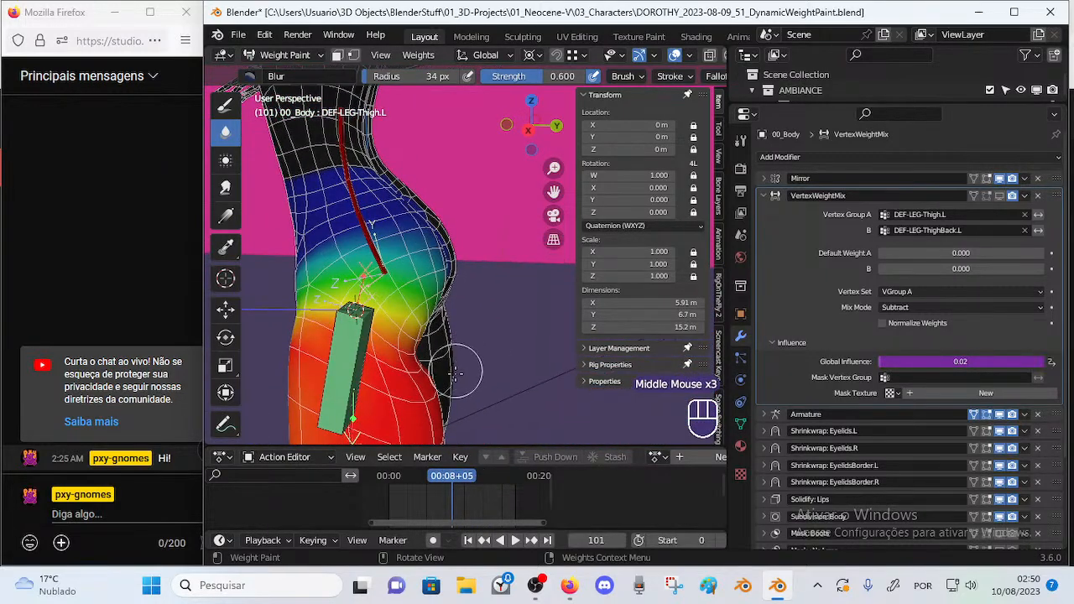
Compare the unmixed thigh deformation with the leg raised forward at frame 56 and swung back at frames 160 and 165.
left_click_drag(446, 477, 428, 488)
middle_click_drag(407, 410, 421, 359, "ctrl")
mouse_move(417, 480)
left_mouse_down()
mouse_move(392, 480)
mouse_move(452, 478)
mouse_move(414, 480)
mouse_move(441, 479)
mouse_move(423, 483)
left_mouse_up()
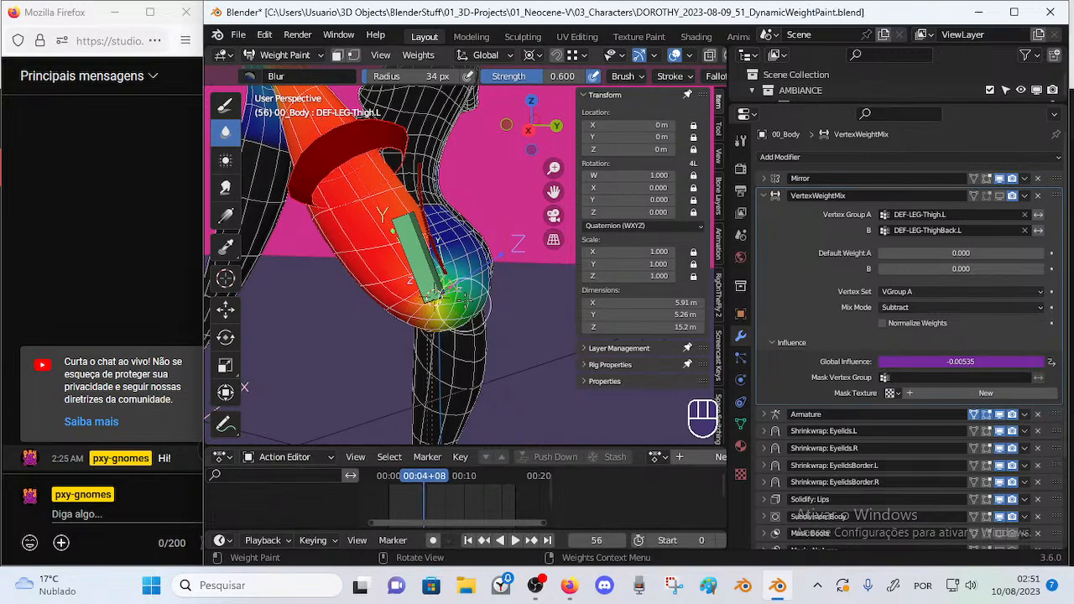
key("space")
left_click(456, 481)
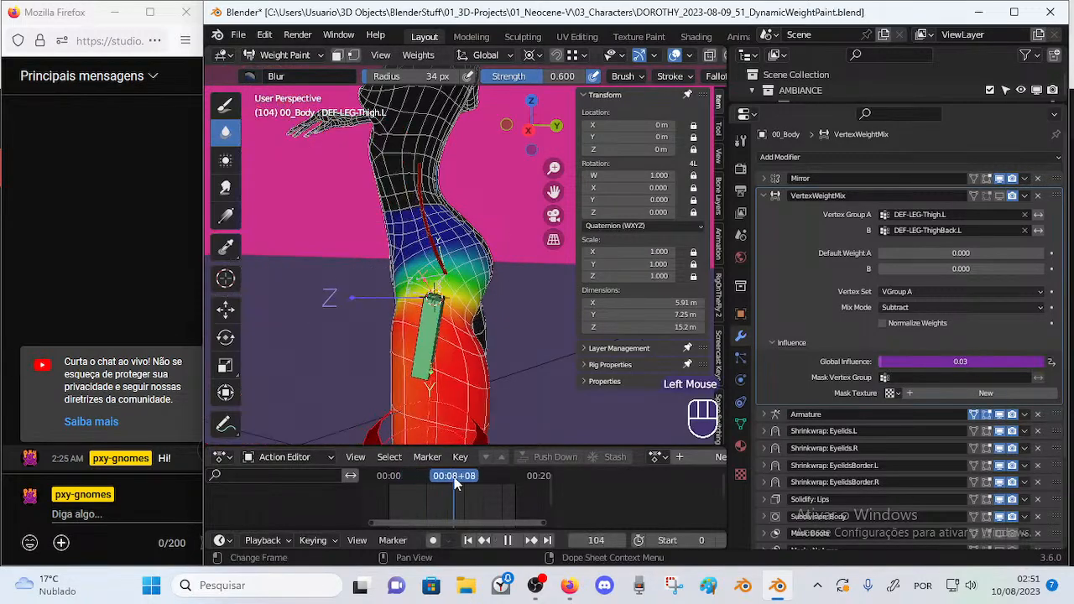
middle_click_drag(453, 416, 422, 413)
left_click_drag(446, 480, 490, 455)
mouse_move(486, 361)
middle_mouse_down()
mouse_move(502, 362)
mouse_move(479, 356)
middle_mouse_up()
middle_click_drag(479, 356, 498, 344)
middle_click_drag(499, 344, 520, 316, "ctrl")
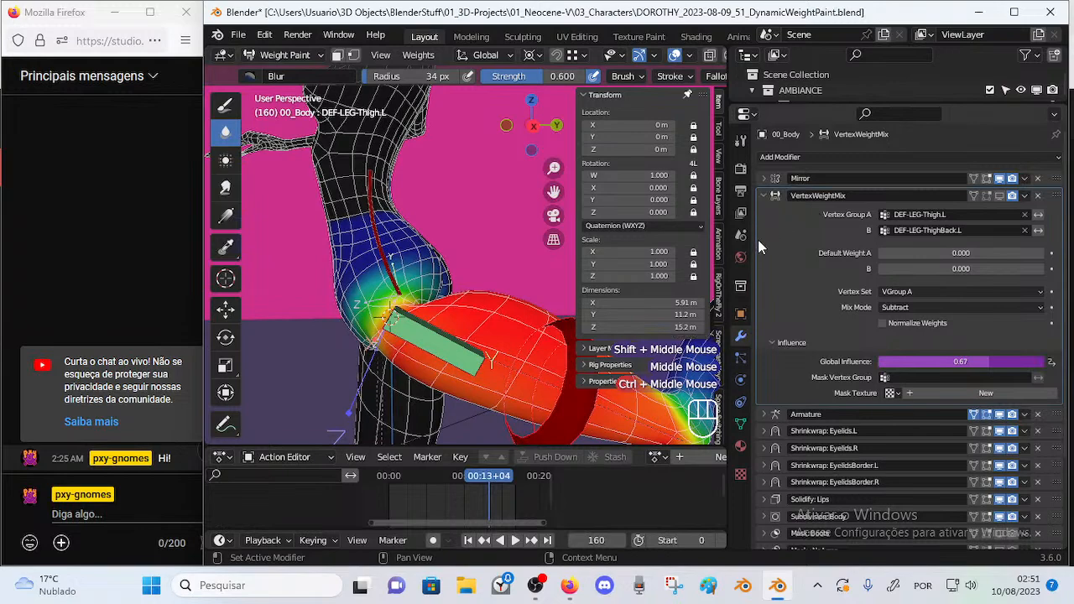
mouse_move(473, 477)
left_mouse_down()
mouse_move(459, 485)
mouse_move(485, 485)
mouse_move(492, 473)
left_mouse_up()
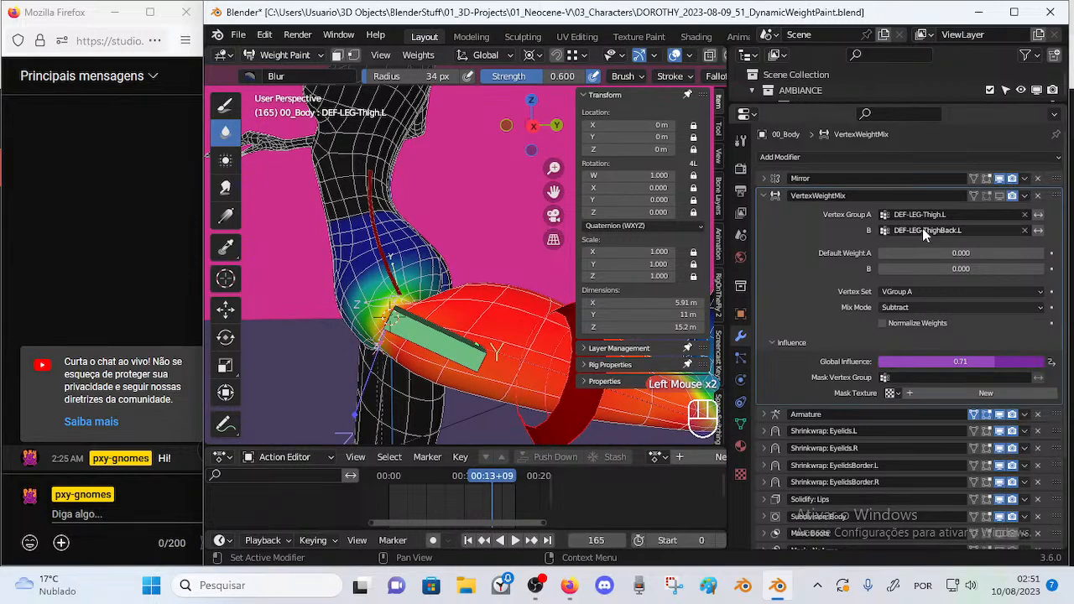
middle_click_drag(537, 335, 467, 367)
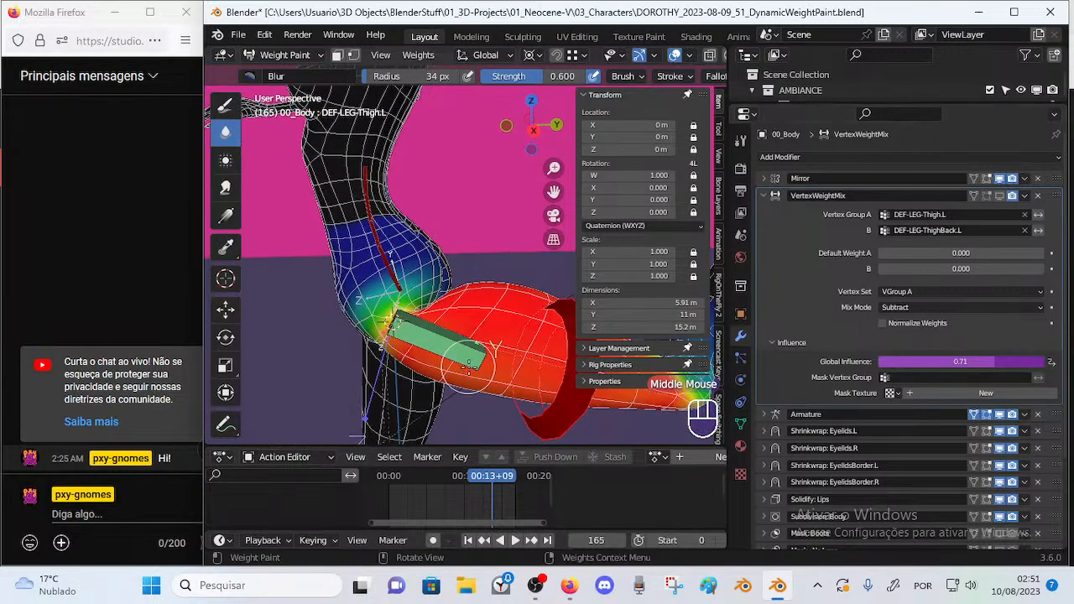
left_click_drag(484, 474, 452, 478)
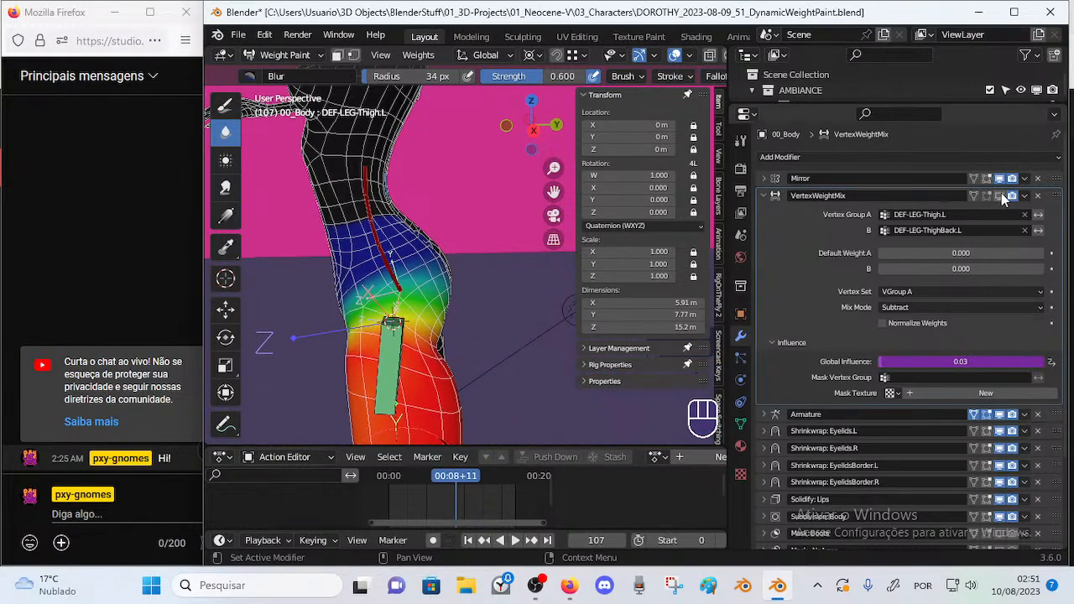
Re-enable the VertexWeightMix viewport display and scrub the leg swing between frames 97 and 155 to examine the mixed weights.
left_click_drag(451, 479, 499, 462)
middle_click_drag(502, 424, 506, 409)
mouse_move(495, 478)
left_mouse_down()
mouse_move(506, 476)
mouse_move(470, 481)
mouse_move(502, 475)
left_mouse_up()
mouse_move(503, 419)
middle_mouse_down()
mouse_move(445, 408)
mouse_move(464, 423)
middle_mouse_up()
mouse_move(488, 476)
left_mouse_down()
mouse_move(460, 482)
mouse_move(490, 479)
mouse_move(470, 478)
left_mouse_up()
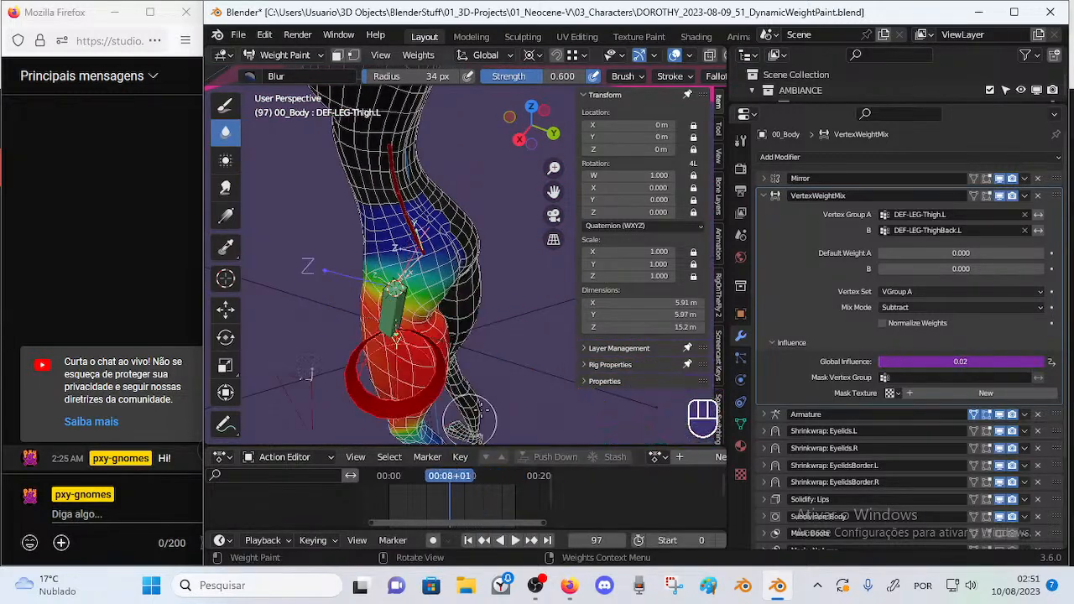
key("space")
middle_click_drag(464, 436, 527, 363)
left_click_drag(446, 487, 486, 477)
middle_click_drag(483, 440, 453, 429)
middle_click_drag(453, 430, 468, 437)
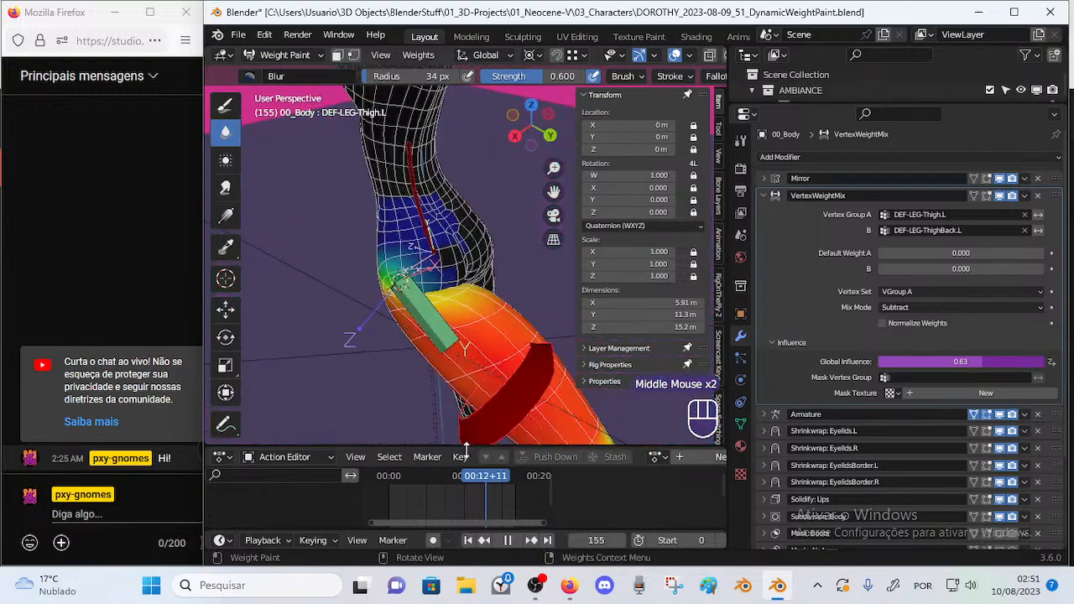
mouse_move(476, 484)
left_mouse_down()
mouse_move(445, 484)
mouse_move(474, 474)
left_mouse_up()
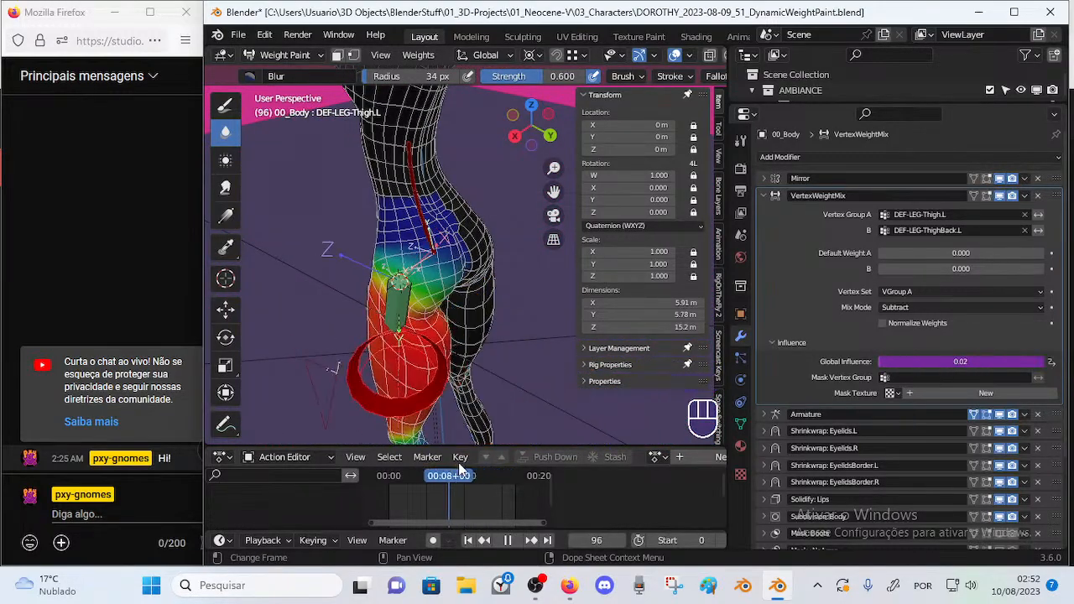
Examine the mixed thigh weights from behind and from the side while scrubbing from frame 102 to 129.
key("space")
middle_click_drag(447, 388, 366, 359)
left_click_drag(440, 480, 487, 458)
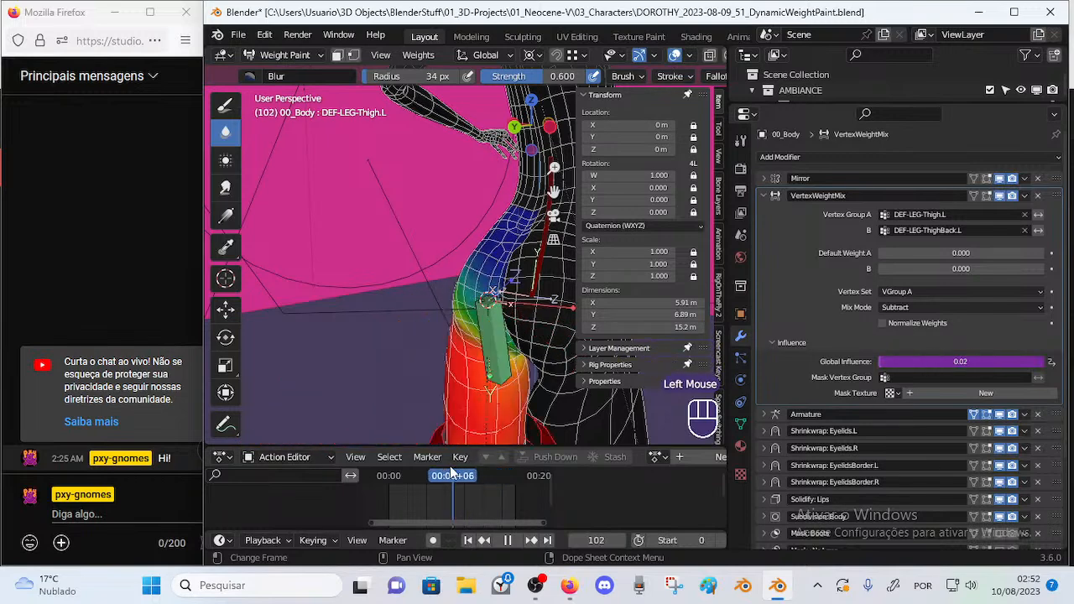
key("space")
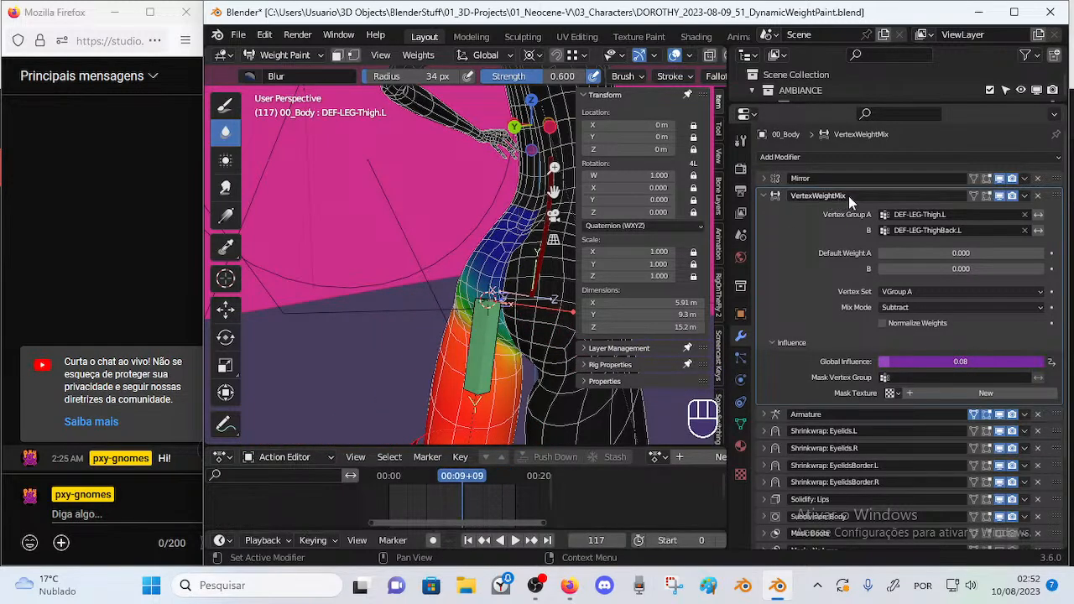
mouse_move(467, 485)
left_mouse_down()
mouse_move(485, 476)
mouse_move(460, 478)
left_mouse_up()
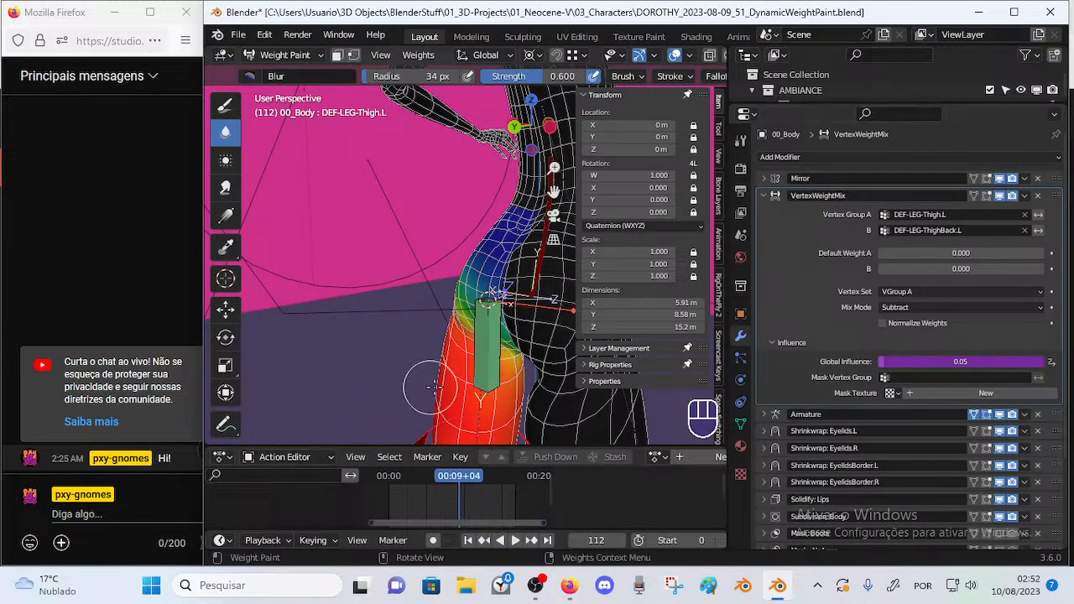
left_click_drag(460, 478, 487, 476)
middle_click_drag(437, 353, 486, 336)
middle_click_drag(485, 249, 592, 315)
mouse_move(477, 491)
left_mouse_down()
mouse_move(455, 476)
mouse_move(469, 477)
left_mouse_up()
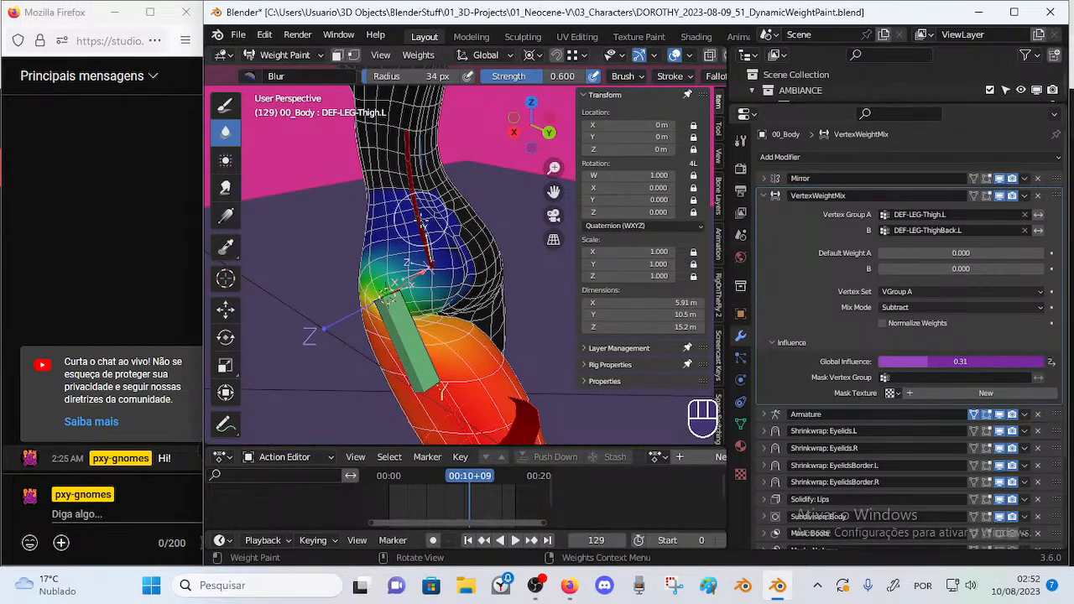
Switch the displayed weights at frame 129 to DEF-SPINE-Spine-BB.001 and back to DEF-LEG-Thigh.L by selecting their bones.
middle_click_drag(422, 221, 409, 267)
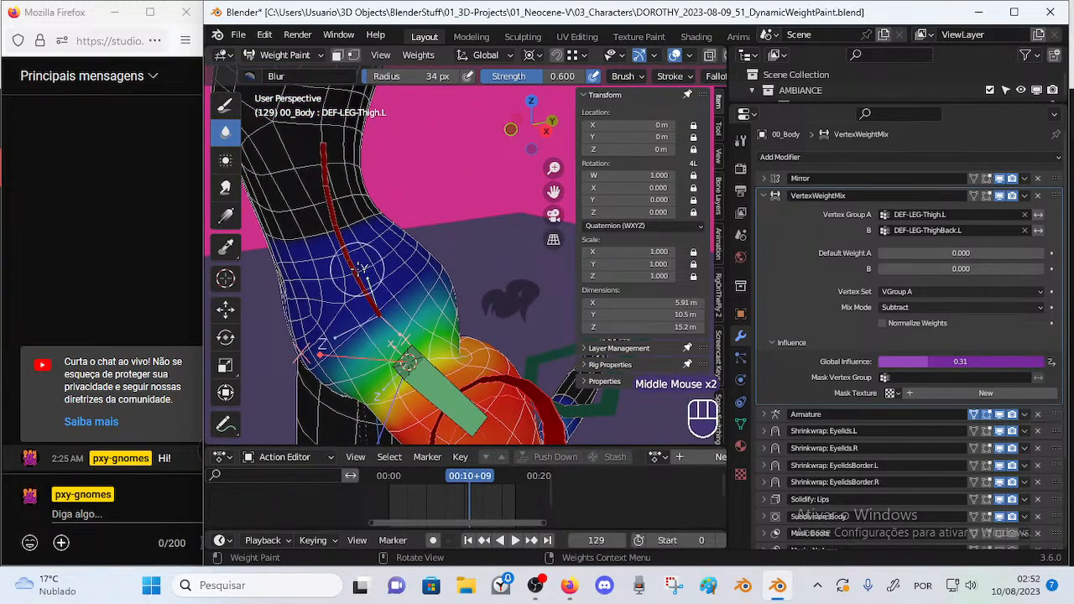
left_click(406, 355, "ctrl")
middle_click_drag(406, 356, 409, 349)
mouse_move(410, 349)
middle_mouse_down()
mouse_move(429, 322)
mouse_move(425, 369)
middle_mouse_up()
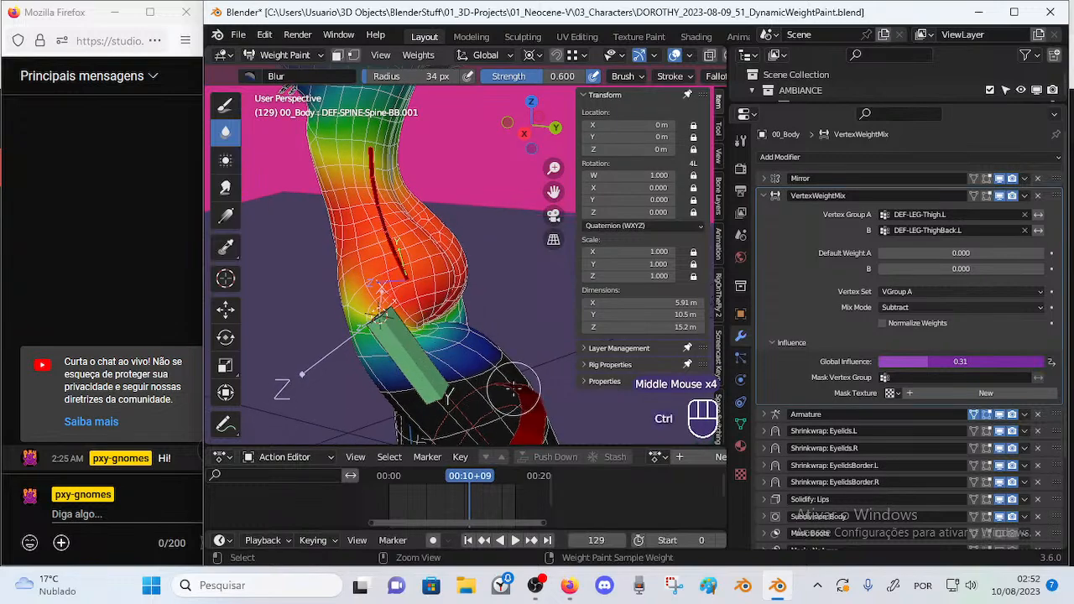
left_click(453, 405, "ctrl")
middle_click_drag(454, 404, 521, 379)
left_click(522, 379, "ctrl")
left_click(522, 379, "ctrl")
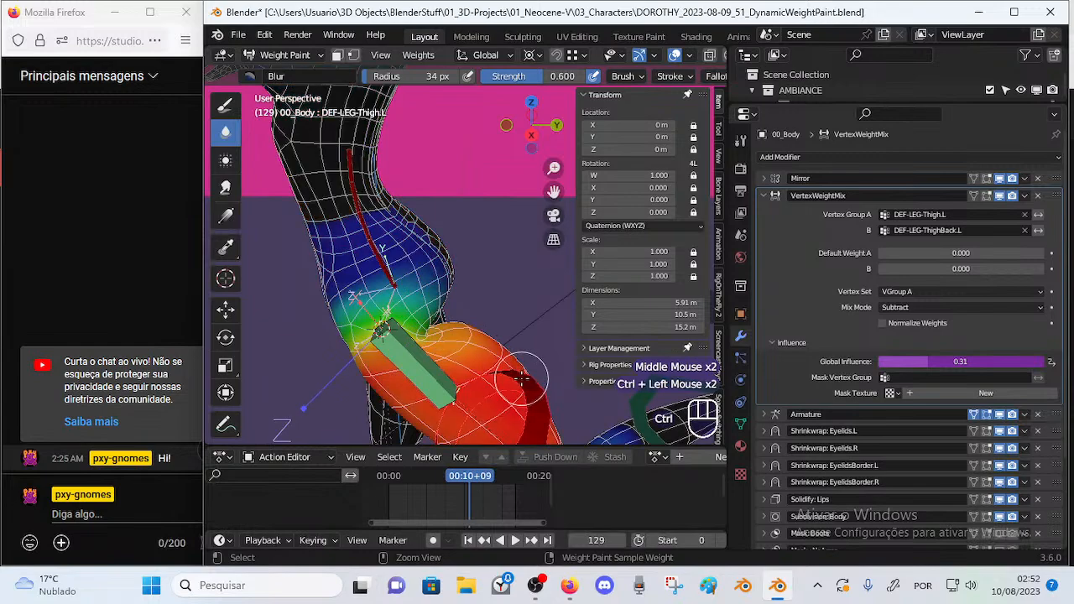
Compare the spine and thigh bone weights again, return to DEF-LEG-Thigh.L, save the file and move to frame 130.
left_click(482, 332, "ctrl")
left_click(522, 379, "ctrl")
middle_click_drag(522, 380, 441, 359)
left_click(424, 266, "ctrl")
middle_click_drag(424, 267, 491, 271)
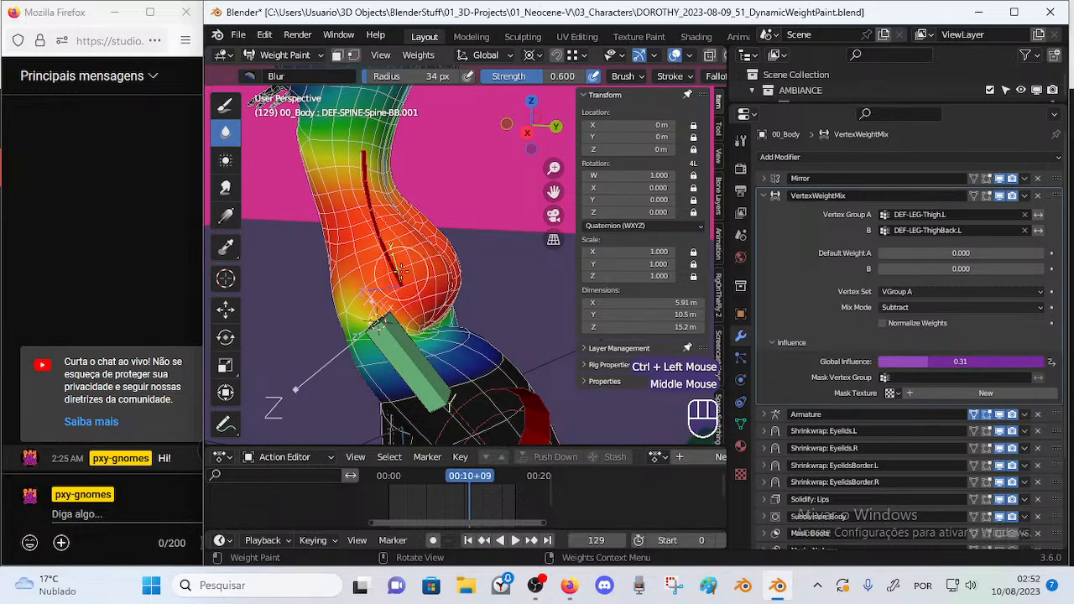
left_click(529, 396, "ctrl")
middle_click_drag(528, 396, 476, 358)
key("ctrl+s")
left_click_drag(453, 489, 473, 502)
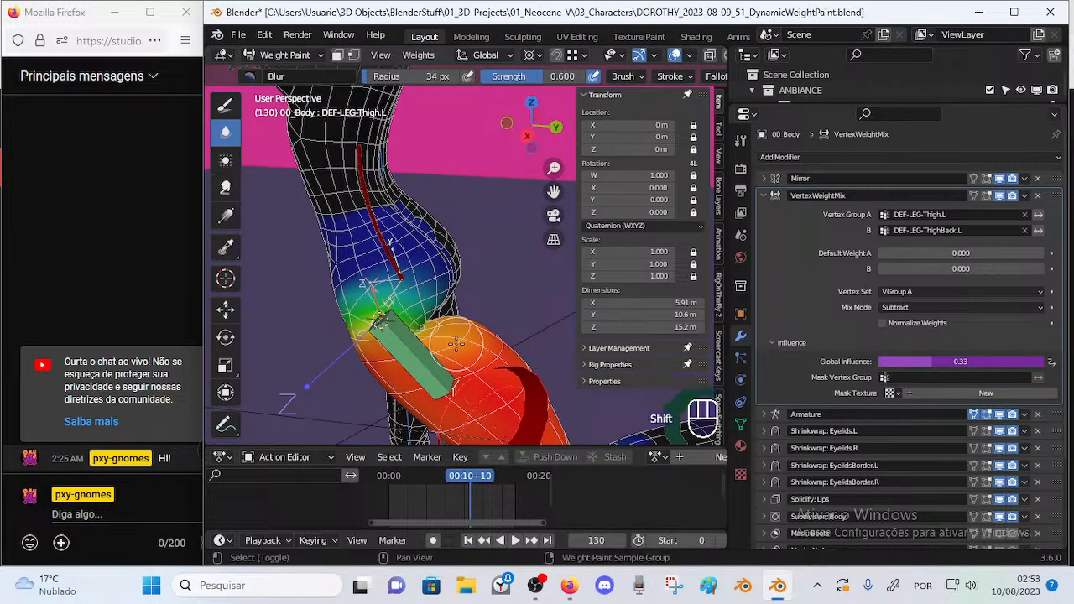
Sample the DEF-LEG-ThighBack.L group on the thigh and view its weights from behind at frame 128.
right_click(453, 349, "shift")
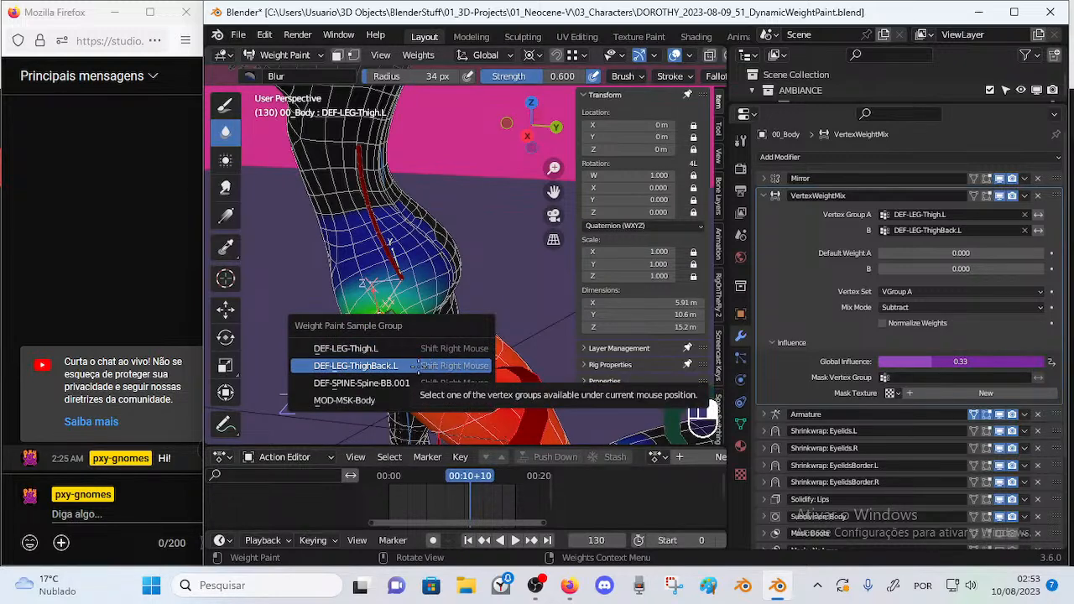
middle_click_drag(422, 366, 426, 320, "ctrl")
middle_click_drag(426, 320, 519, 288)
mouse_move(462, 477)
left_mouse_down()
mouse_move(484, 467)
mouse_move(469, 475)
left_mouse_up()
mouse_move(378, 336)
middle_mouse_down()
mouse_move(361, 359)
mouse_move(344, 335)
mouse_move(408, 332)
middle_mouse_up()
Switch to the Draw brush with the Mix blend and a weight of 1.000.
left_click(225, 104)
key("ctrl+f")
key("ctrl+f")
left_click(490, 323)
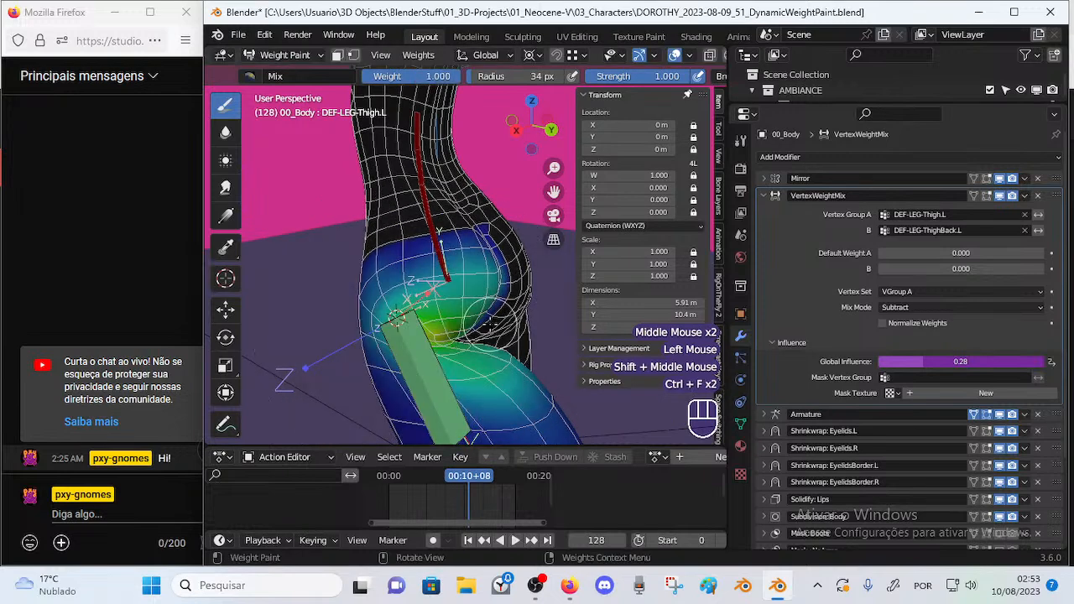
Select the green box-shaped bone on the thigh and undo the last change.
left_click(422, 353, "ctrl")
left_click(428, 353, "ctrl")
middle_click_drag(429, 354, 432, 360, "ctrl")
key("ctrl+z")
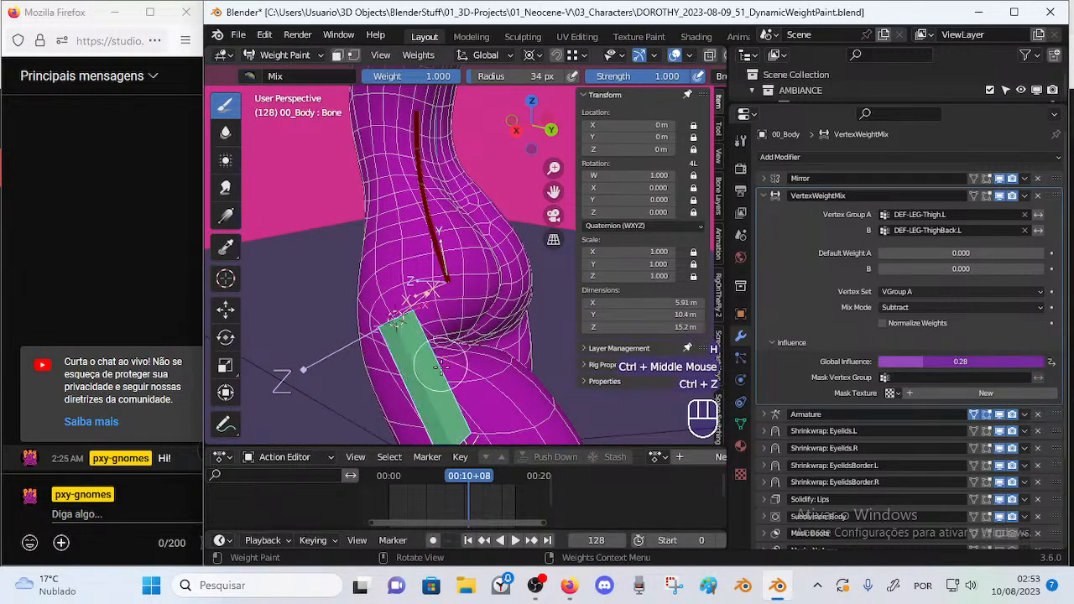
Try to scale down the display size of the green thigh bone.
key("ctrl+alt+s")
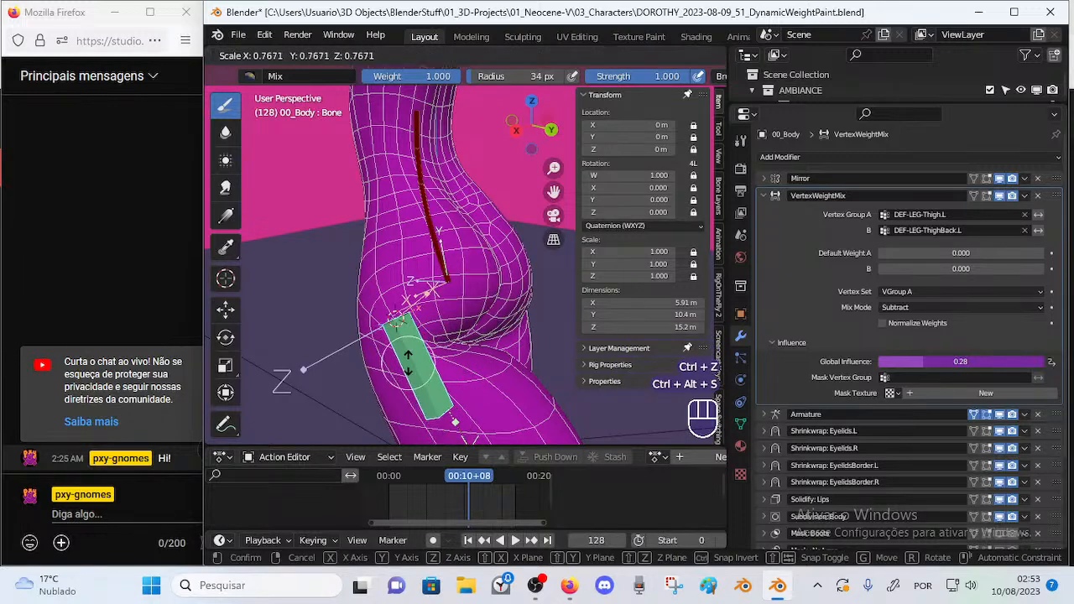
key("Escape")
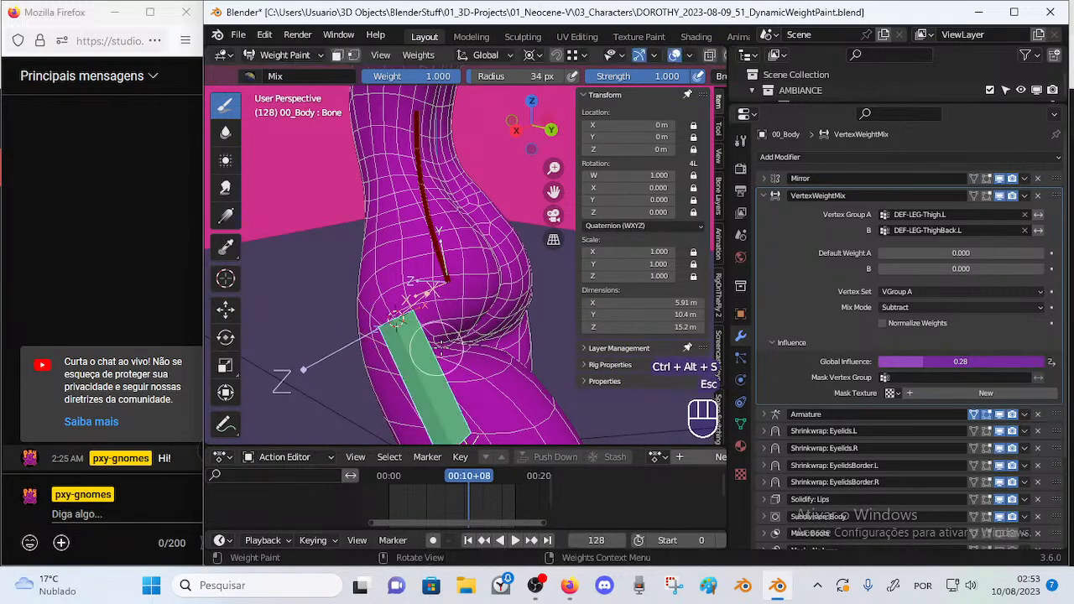
key("ctrl+alt+s")
key("Escape")
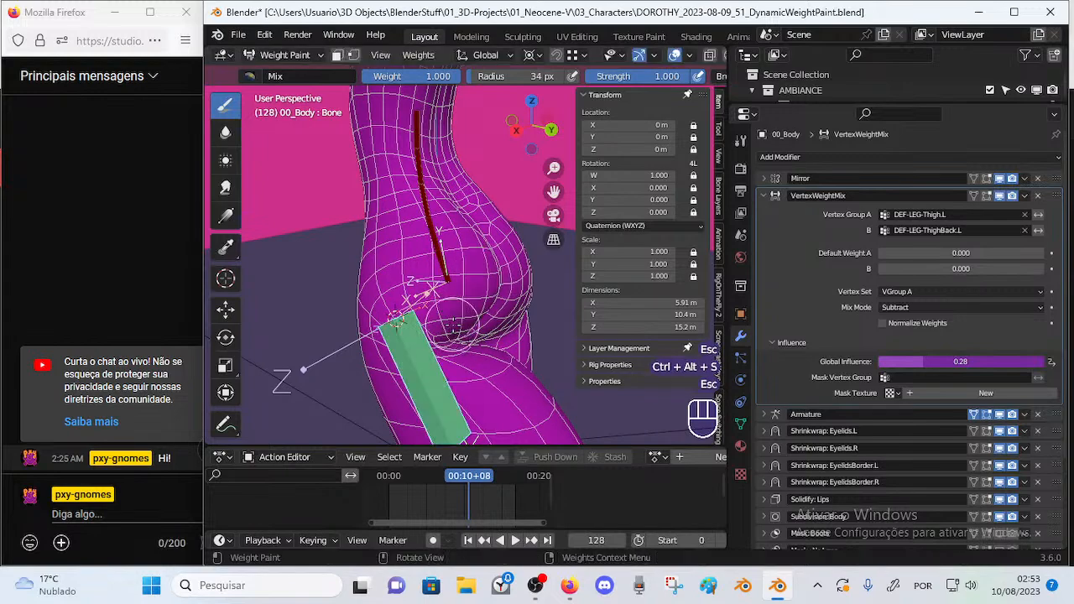
middle_click_drag(460, 338, 511, 344)
key("ctrl+alt+s")
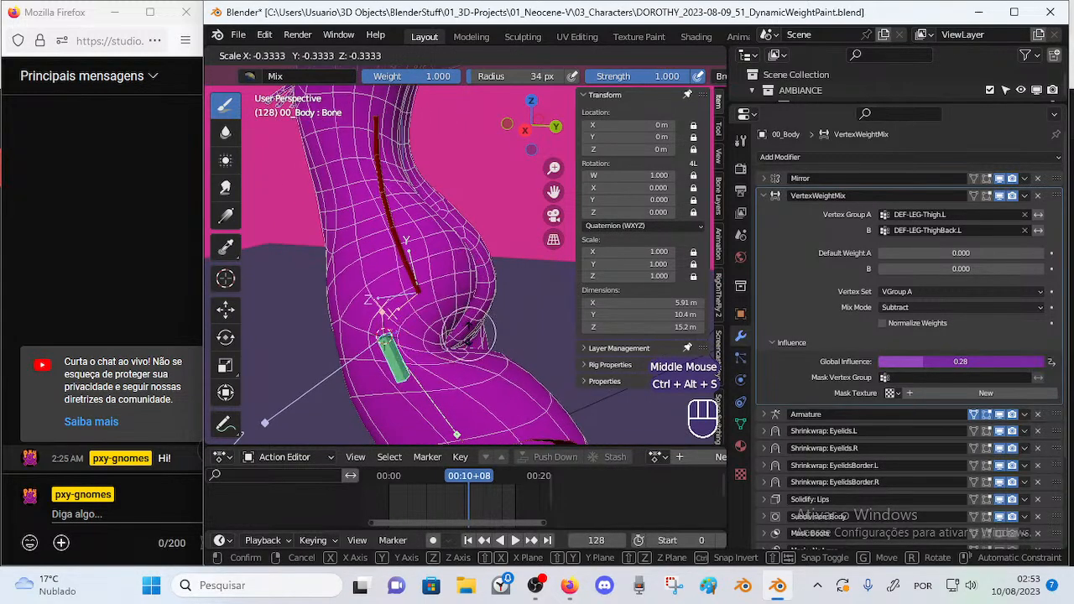
key("Escape")
Enter Edit Mode on the body mesh, undo back to Weight Paint mode and reselect the thigh bone.
middle_click_drag(465, 352, 455, 382)
key("Tab")
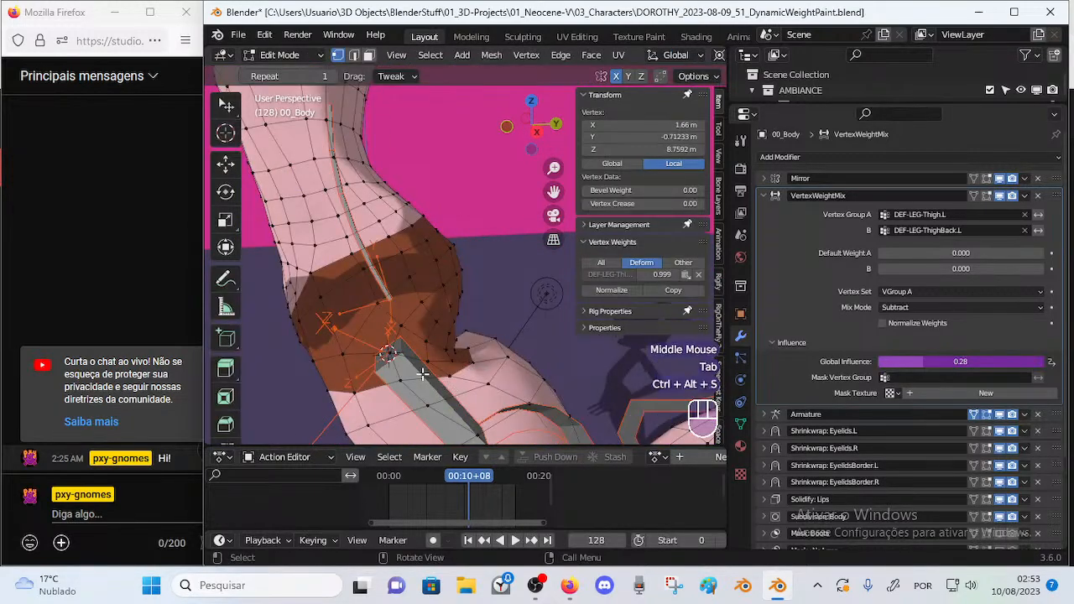
key("Escape")
key("ctrl+z")
key("ctrl+z")
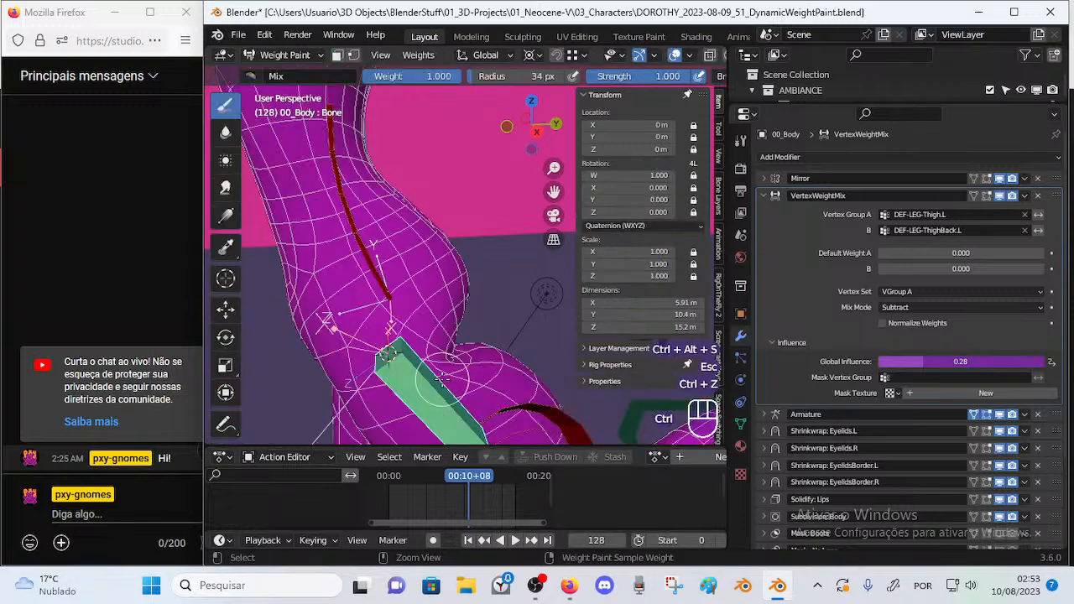
left_click(434, 387, "ctrl")
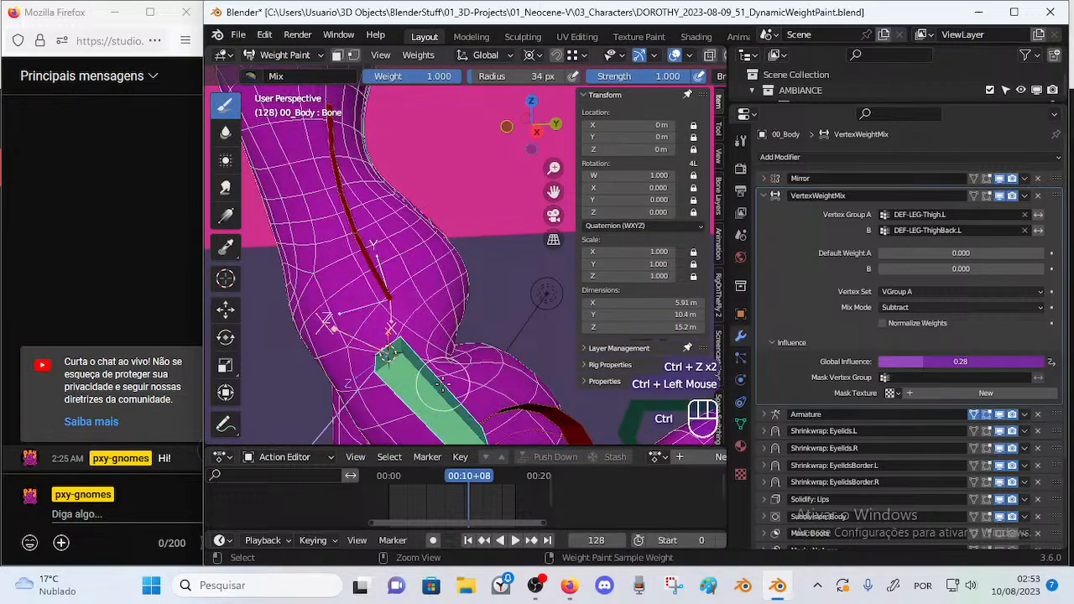
Switch to Pose Mode on ARM-Dorothy and scale down the display size of the green thigh bone.
key("ctrl+Tab")
left_click(434, 391)
key("ctrl+Tab")
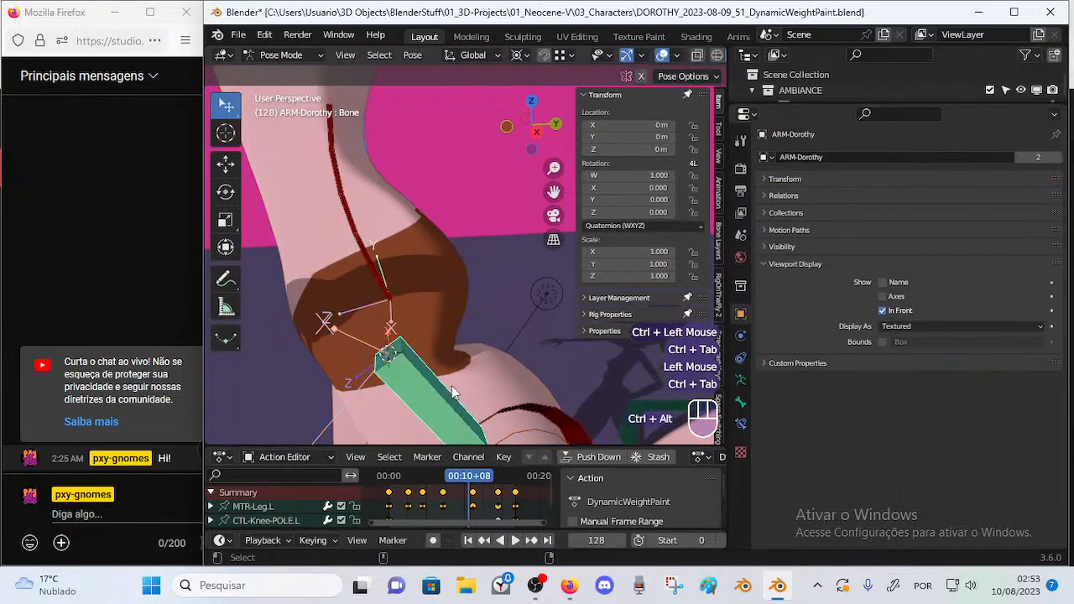
key("ctrl+alt+s")
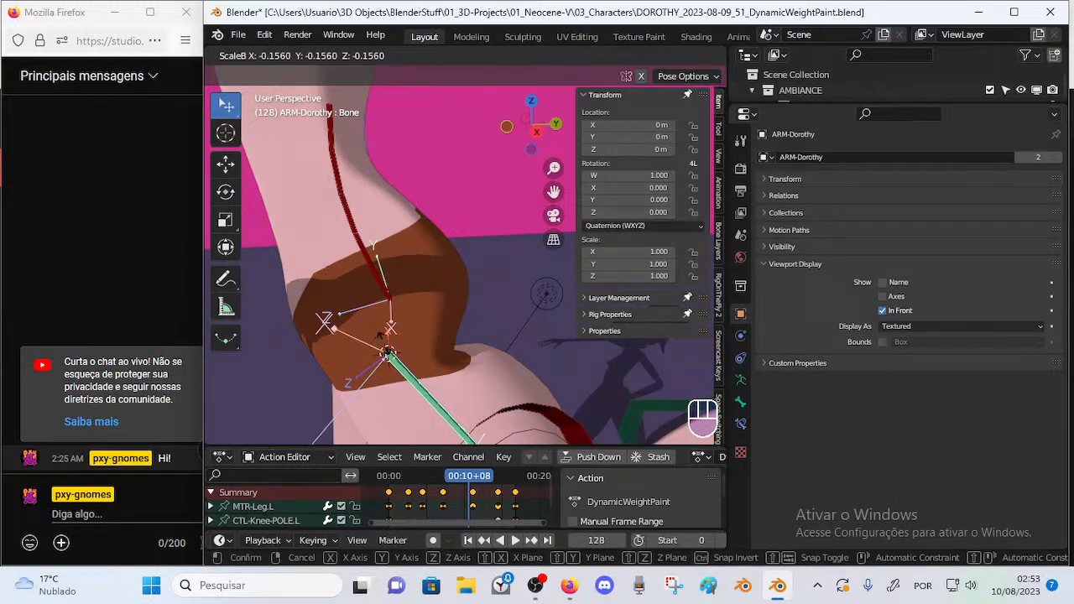
left_click(486, 344)
middle_click_drag(487, 344, 344, 388)
Enter Edit Mode on the armature and scale the bone named Bone at the hip to about half its length.
key("ctrl+Tab")
left_click(485, 353)
left_click(444, 370)
key("Tab")
left_click(344, 387)
key("s")
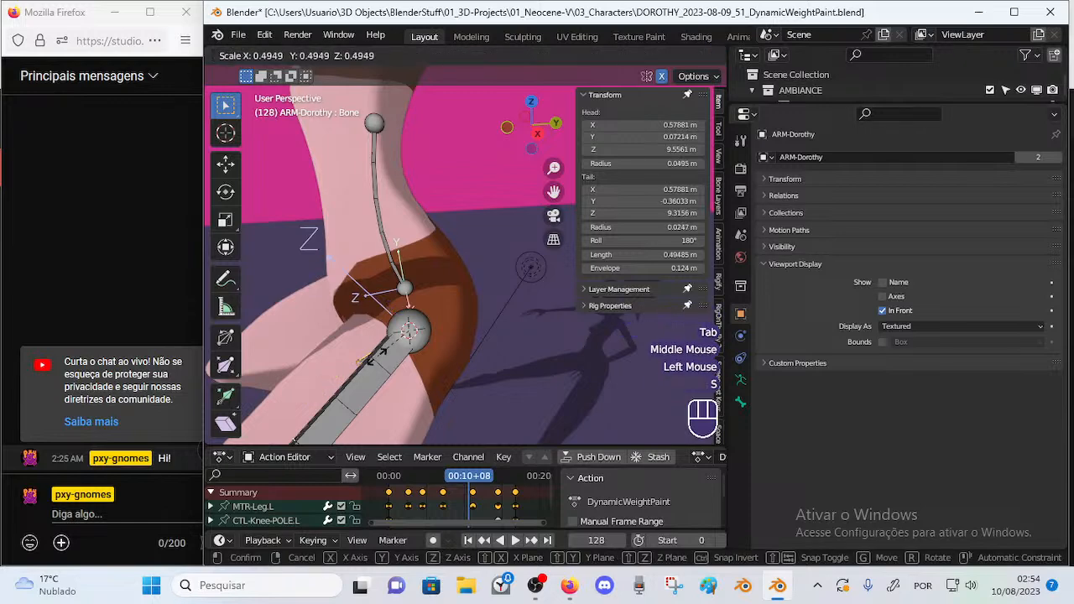
key("alt+z")
key("alt+z")
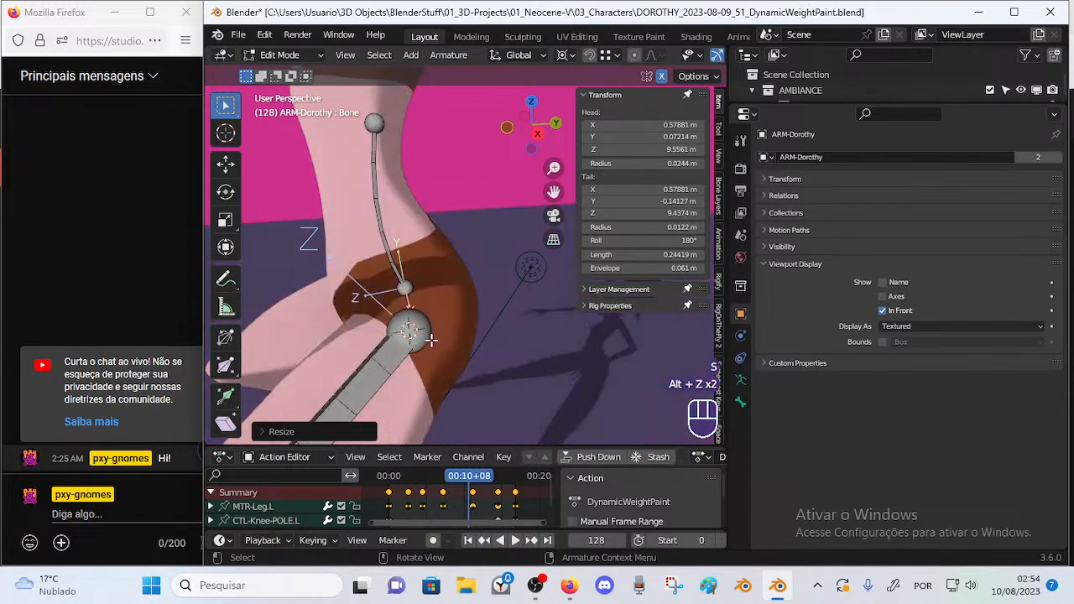
With X-ray on, scale the hip bone down further to about 0.14 m long and leave Edit Mode.
left_click(439, 338)
key("alt+z")
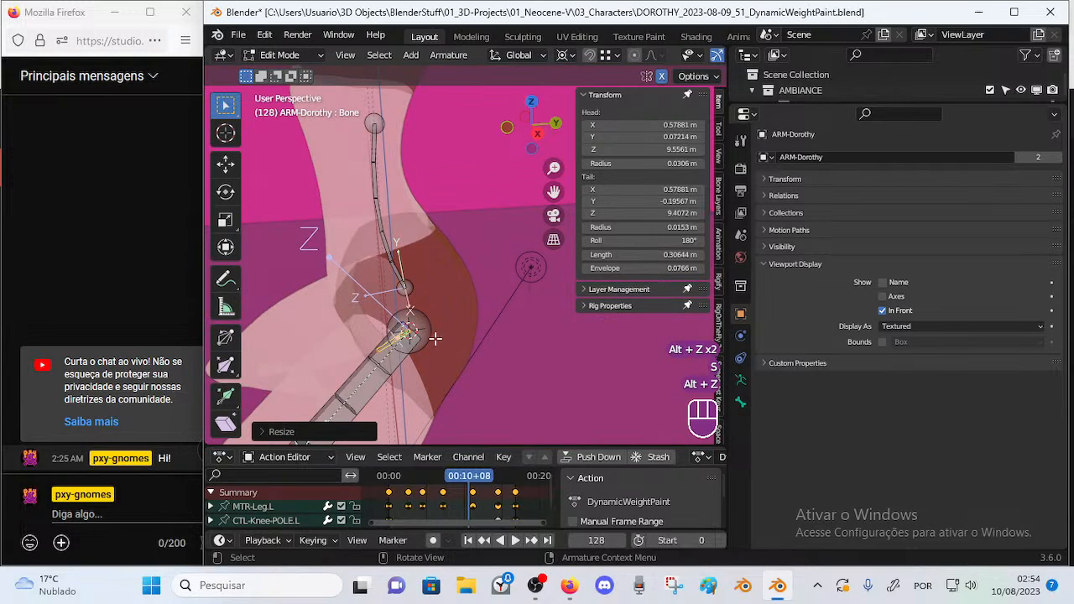
key("s")
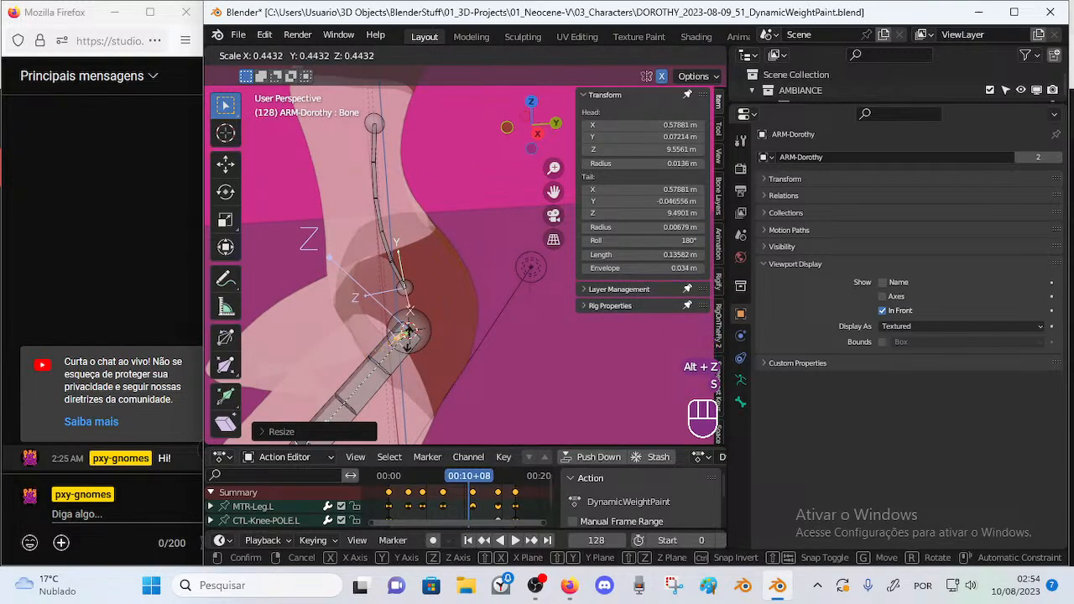
left_click(425, 337)
key("Tab")
Enter Weight Paint mode on the body with the armature selected and try to pick the DEF-LEG-Thigh.L bone.
middle_click_drag(459, 333, 409, 356)
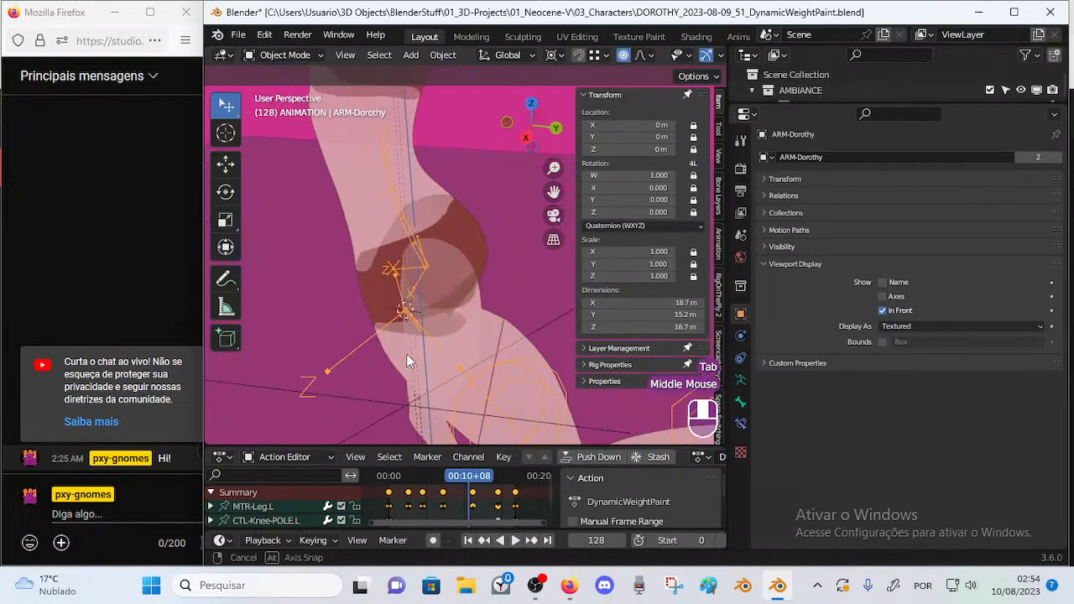
left_click(477, 328)
left_click(500, 368)
left_click(522, 365)
left_click(511, 338, "shift")
key("ctrl+Tab")
middle_click_drag(504, 342, 429, 323)
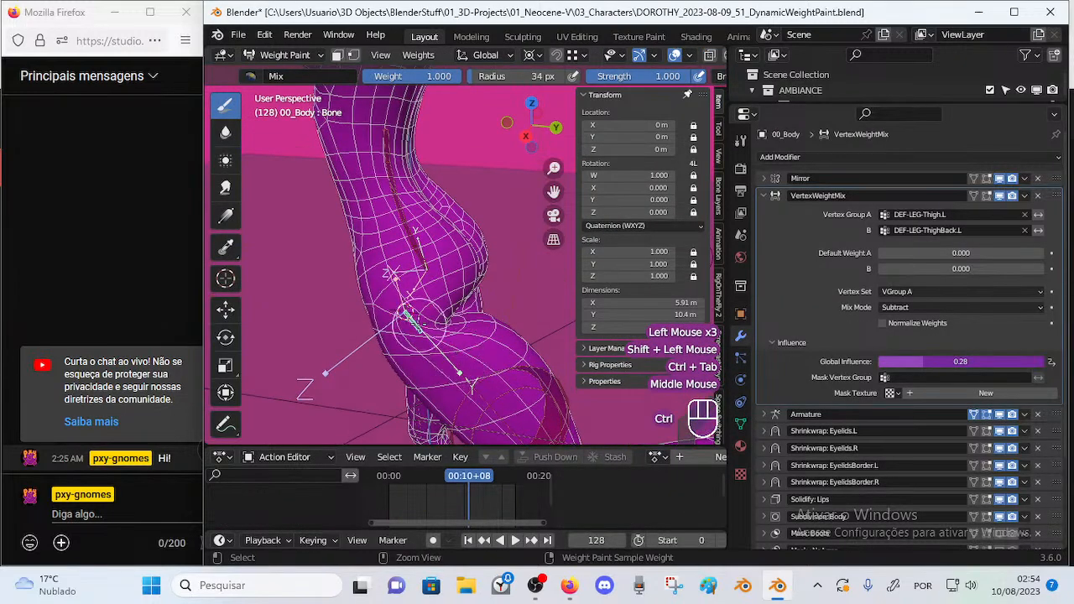
left_click(429, 322, "ctrl")
left_click(428, 321, "ctrl")
left_click(424, 320, "ctrl")
left_click(424, 321, "ctrl")
left_click(412, 322, "ctrl")
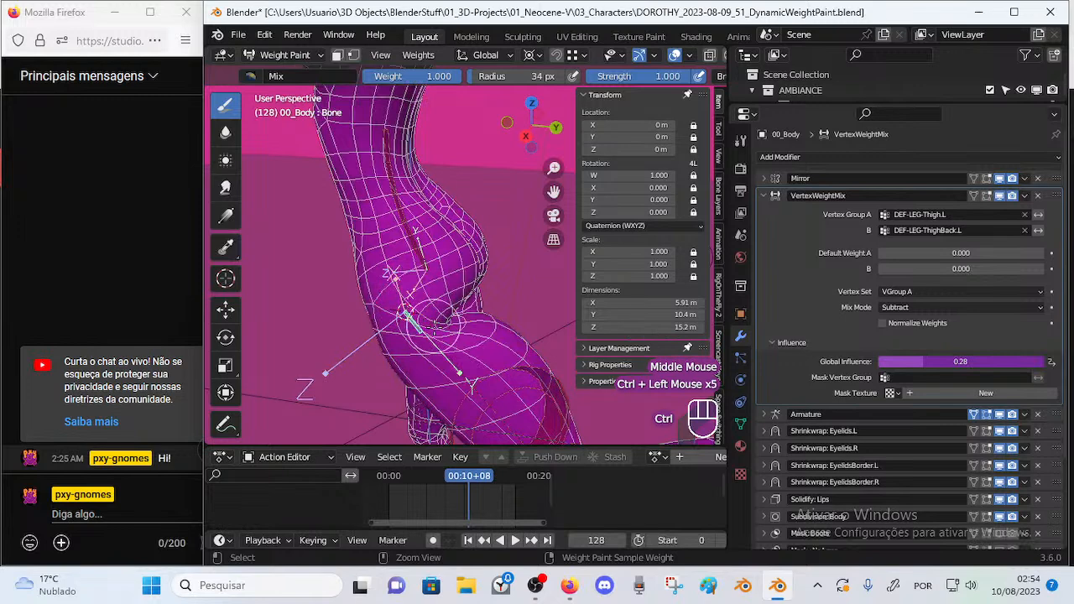
Return to the armature in Object Mode and turn off Deform for the bone named Bone.
key("ctrl+Tab")
left_click(415, 323)
left_click(414, 324)
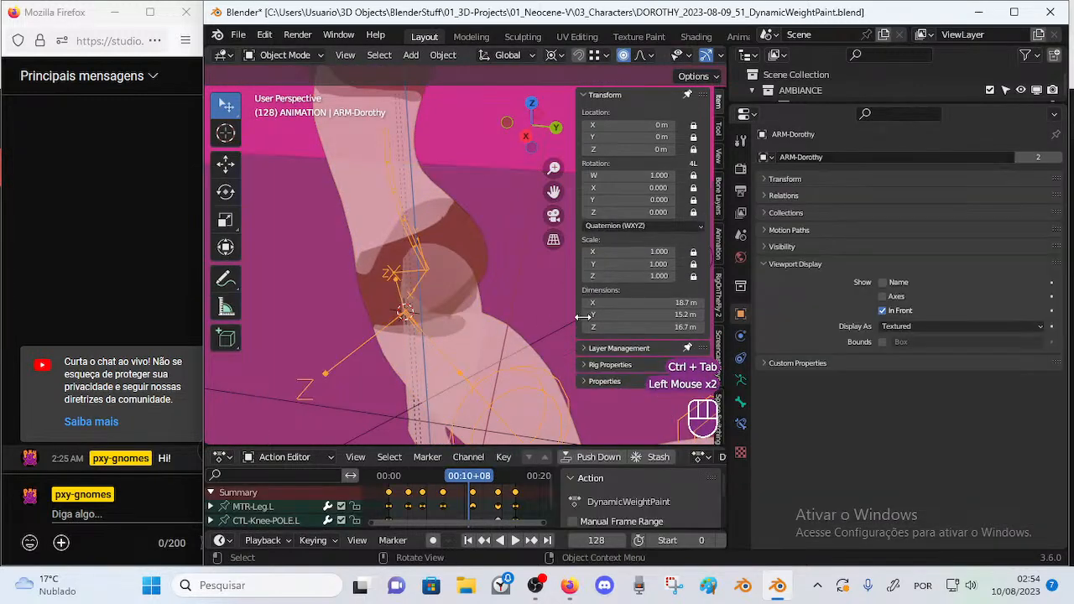
left_click(739, 403)
left_click(774, 212)
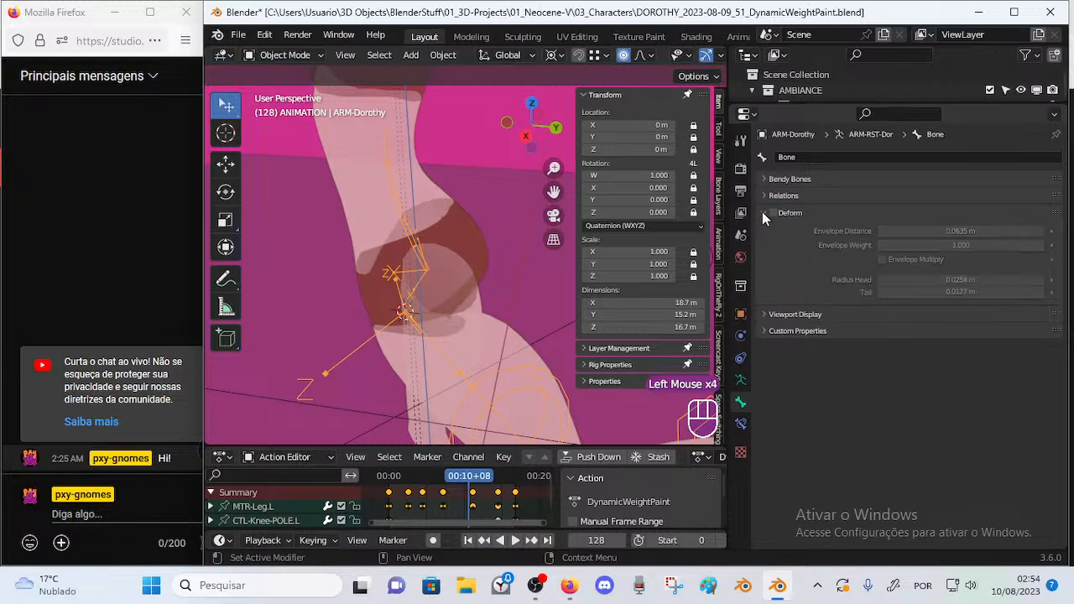
left_click(760, 211)
Select the armature with the body mesh, enter Weight Paint mode and pick the DEF-LEG-Thigh.L bone.
left_click(442, 316)
left_click(449, 346)
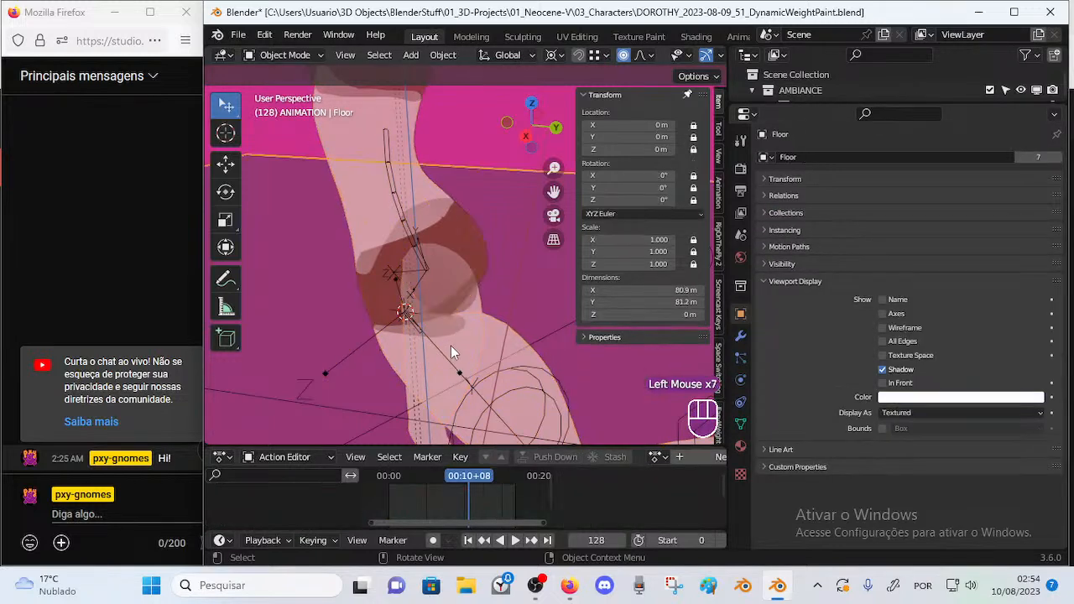
left_click(454, 358)
left_click(477, 332, "shift")
key("ctrl+Tab")
left_click(372, 276)
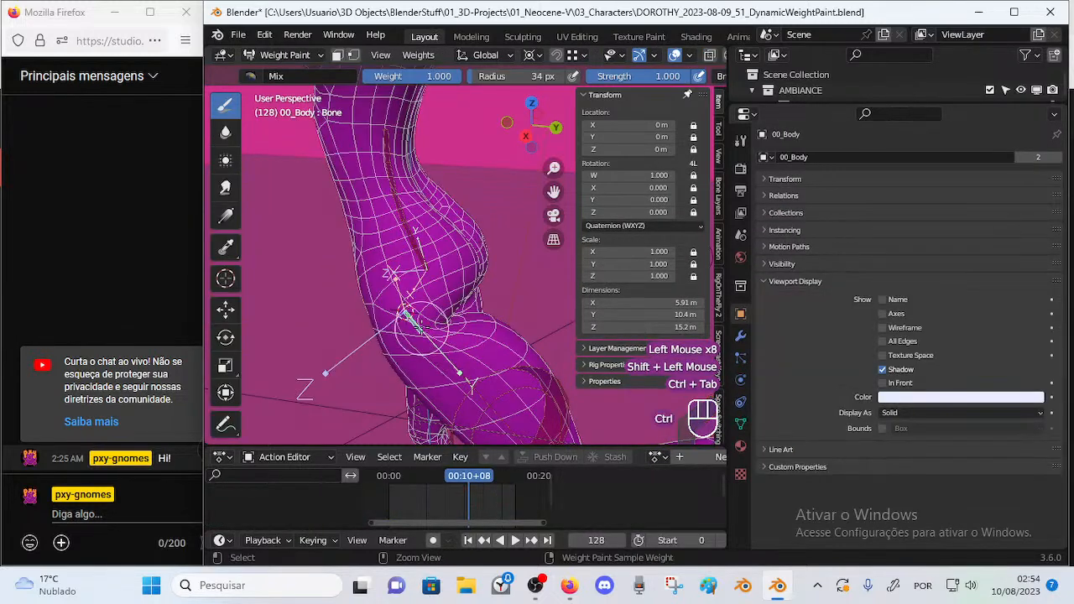
left_click(446, 295, "ctrl")
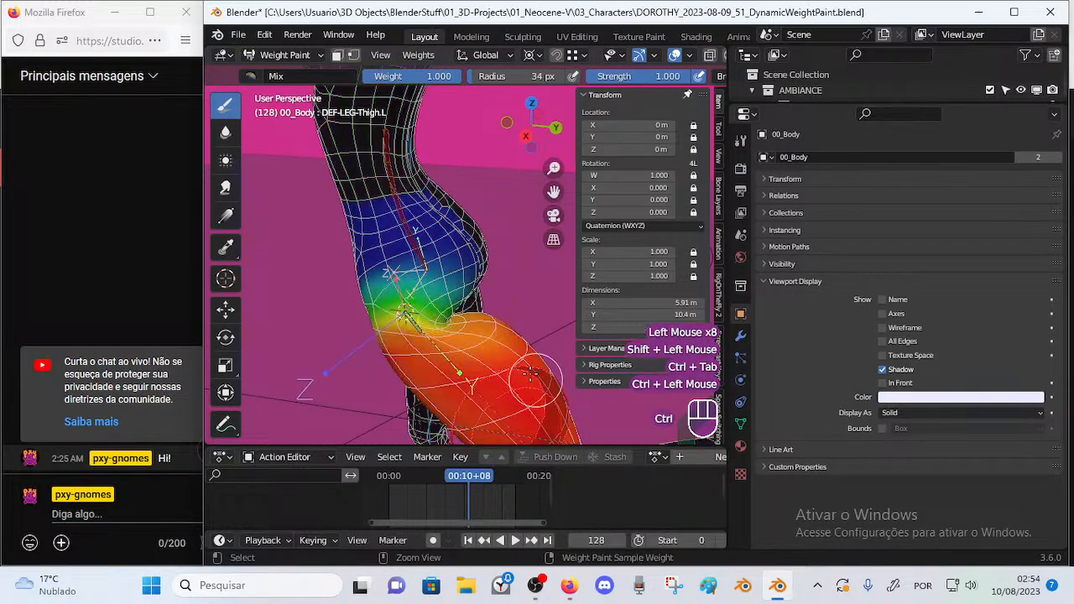
Sample the DEF-LEG-ThighBack.L vertex group from the back of the thigh and save the file.
right_click(468, 335, "shift")
left_click(458, 335)
mouse_move(465, 346)
middle_mouse_down("ctrl")
mouse_move(495, 311)
mouse_move(426, 361)
mouse_move(467, 339)
middle_mouse_up("ctrl")
key("ctrl+s")
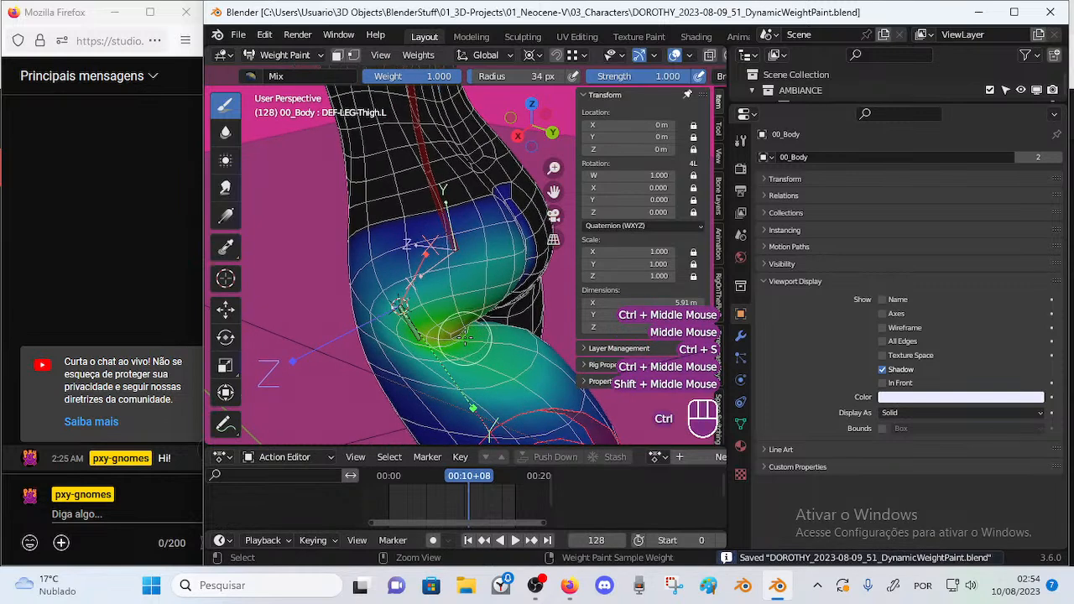
Compare the DEF-LEG-Thigh.L weights with the DEF-LEG-ThighBack.L weights by sampling each group on the thigh.
right_click(466, 339, "ctrl")
right_click(467, 339, "shift")
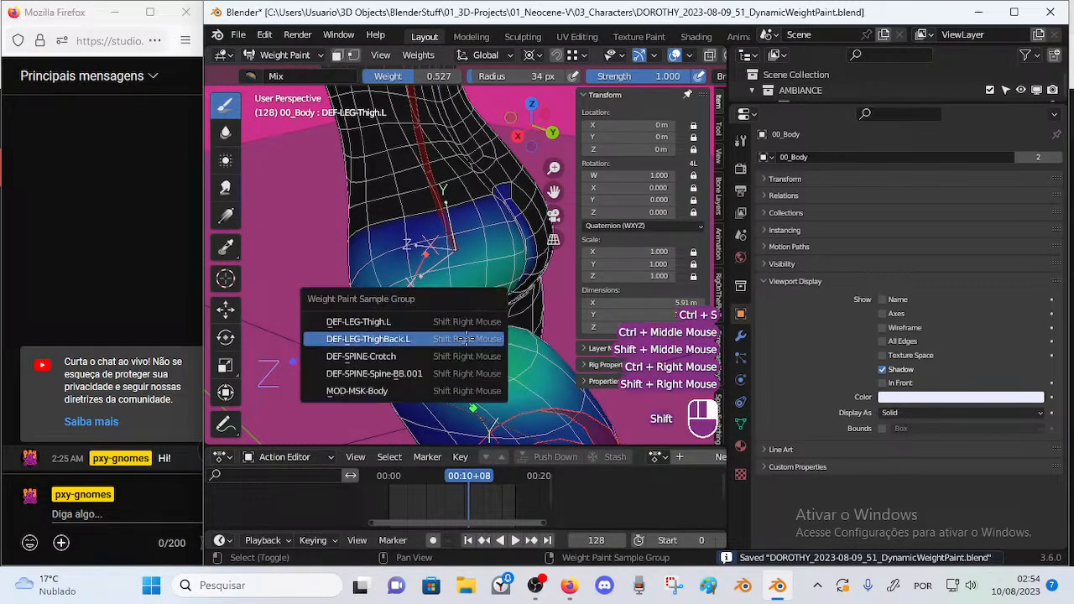
left_click(426, 322)
right_click(458, 331, "shift")
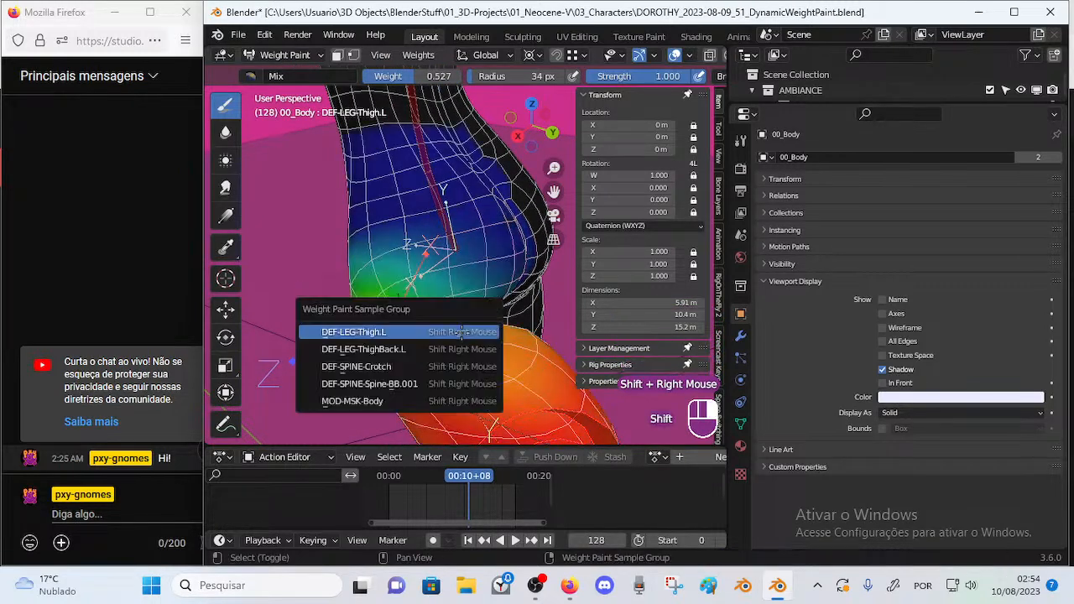
left_click(446, 344)
Set the brush weight to 1.000 and paint the DEF-LEG-ThighBack.L weights around the crease behind the thigh.
middle_click_drag(447, 340, 496, 315)
key("ctrl+f")
left_click(467, 324)
key("ctrl+f")
left_click(498, 309)
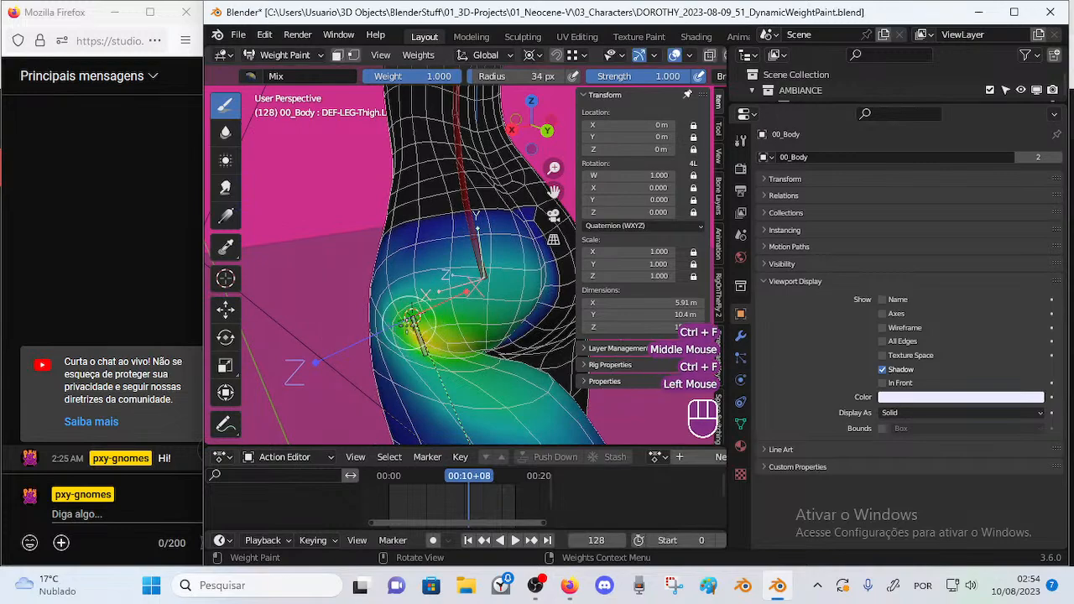
mouse_move(411, 326)
middle_mouse_down()
mouse_move(445, 330)
mouse_move(470, 359)
mouse_move(426, 417)
middle_mouse_up()
left_click(421, 342)
left_click(430, 349)
left_click(456, 370)
left_click(413, 375)
Show the body's modifier settings and scrub the animation between frames 104 and 151 to examine the thigh deformation.
mouse_move(461, 478)
left_mouse_down()
mouse_move(448, 476)
mouse_move(495, 466)
mouse_move(445, 470)
mouse_move(487, 458)
mouse_move(479, 470)
mouse_move(437, 471)
mouse_move(474, 461)
mouse_move(454, 472)
left_mouse_up()
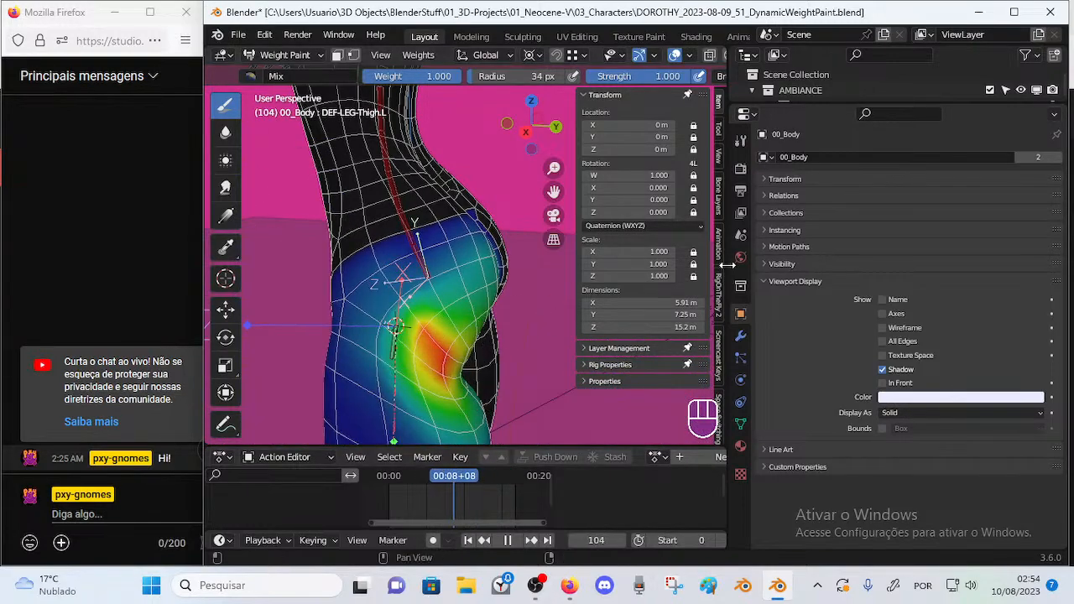
left_click(739, 336)
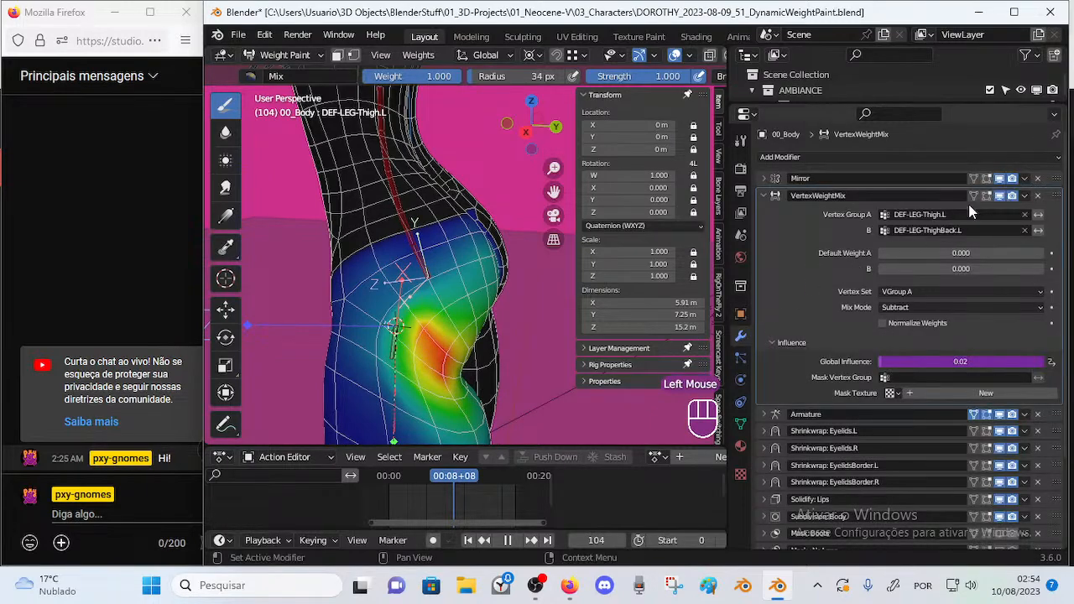
mouse_move(495, 470)
left_mouse_down()
mouse_move(445, 474)
mouse_move(480, 475)
mouse_move(454, 457)
mouse_move(486, 458)
mouse_move(470, 459)
left_mouse_up()
left_click(464, 477)
key("space")
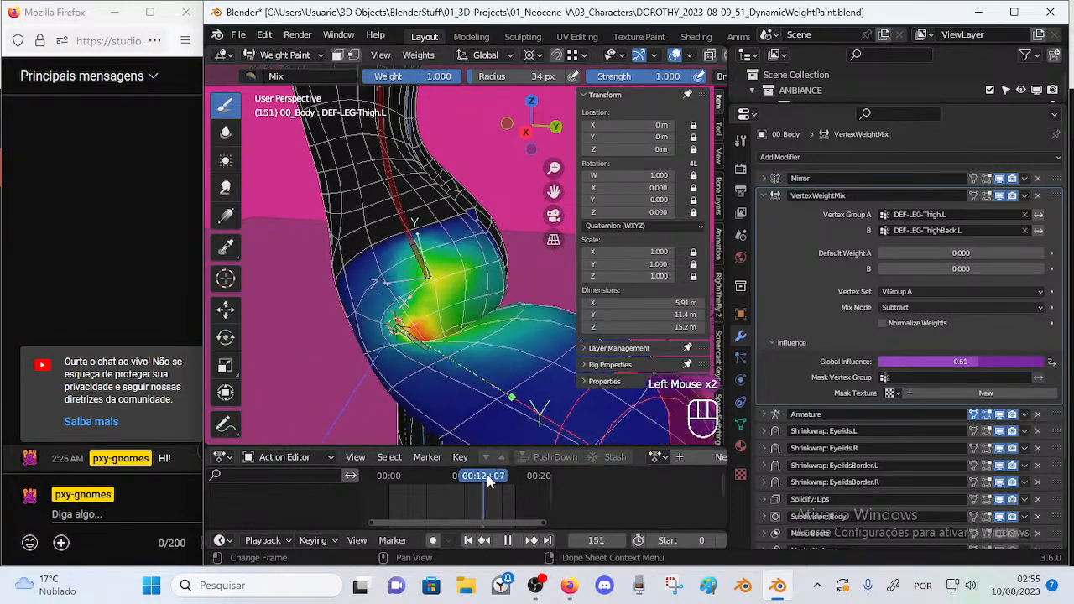
Paint more DEF-LEG-ThighBack.L weight down the back of the upper thigh at frame 128.
middle_click_drag(470, 420, 495, 428)
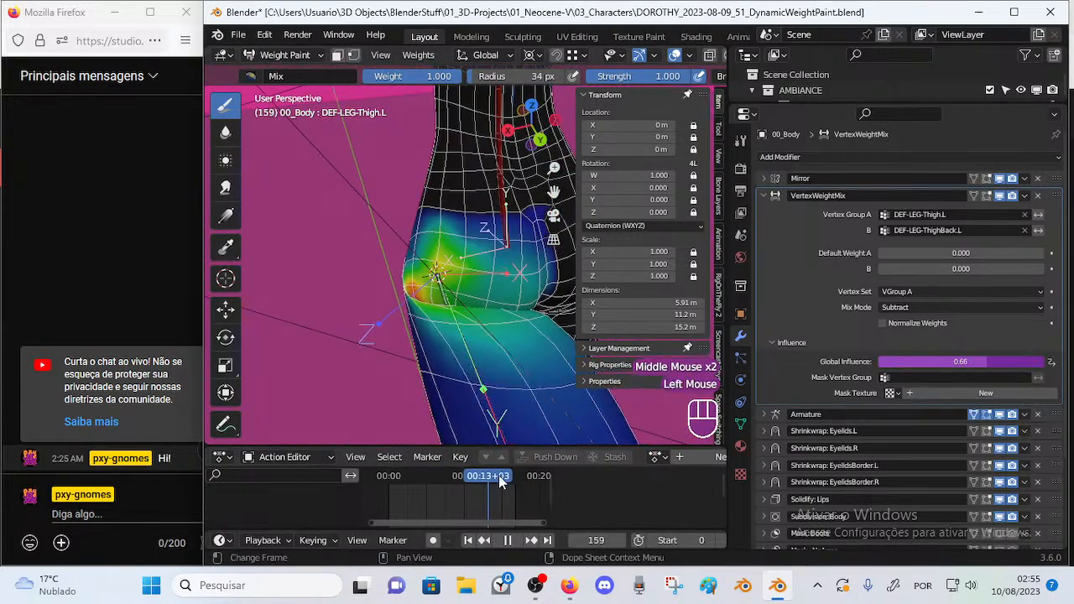
key("Escape")
left_click_drag(461, 342, 507, 373)
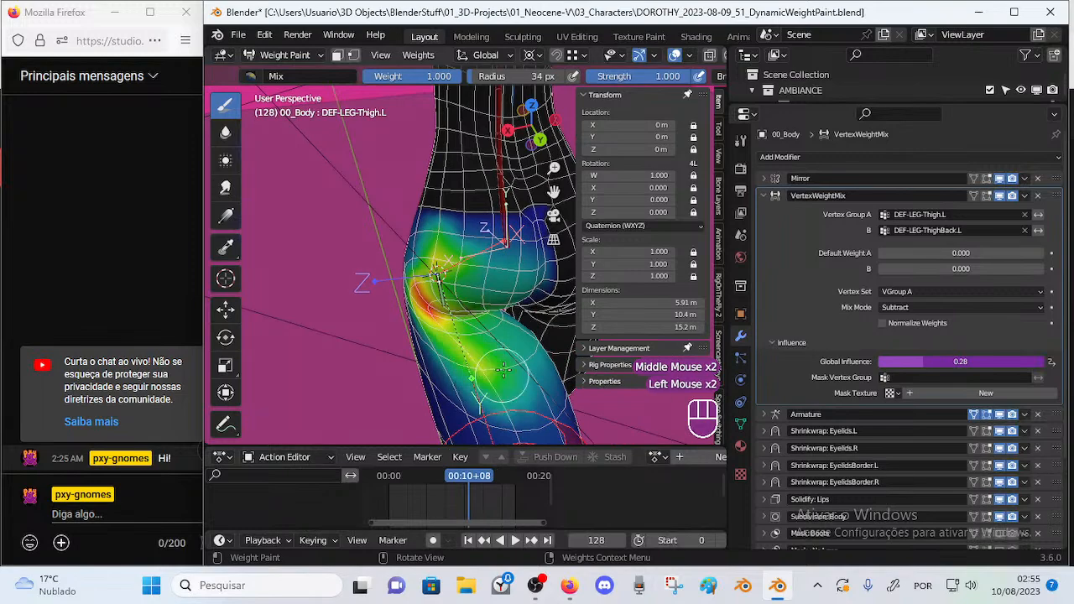
left_click(515, 541)
middle_click_drag(454, 352, 453, 329)
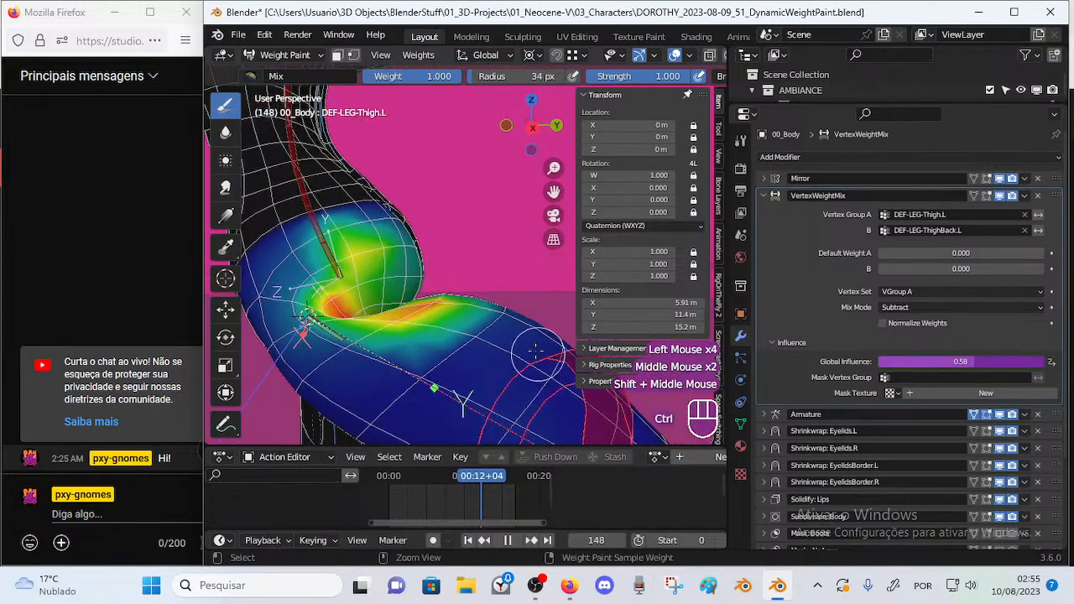
middle_click_drag(537, 360, 512, 394, "ctrl")
Scrub through the leg raise and strengthen the painted weight on the back of the bent thigh.
left_click(481, 476)
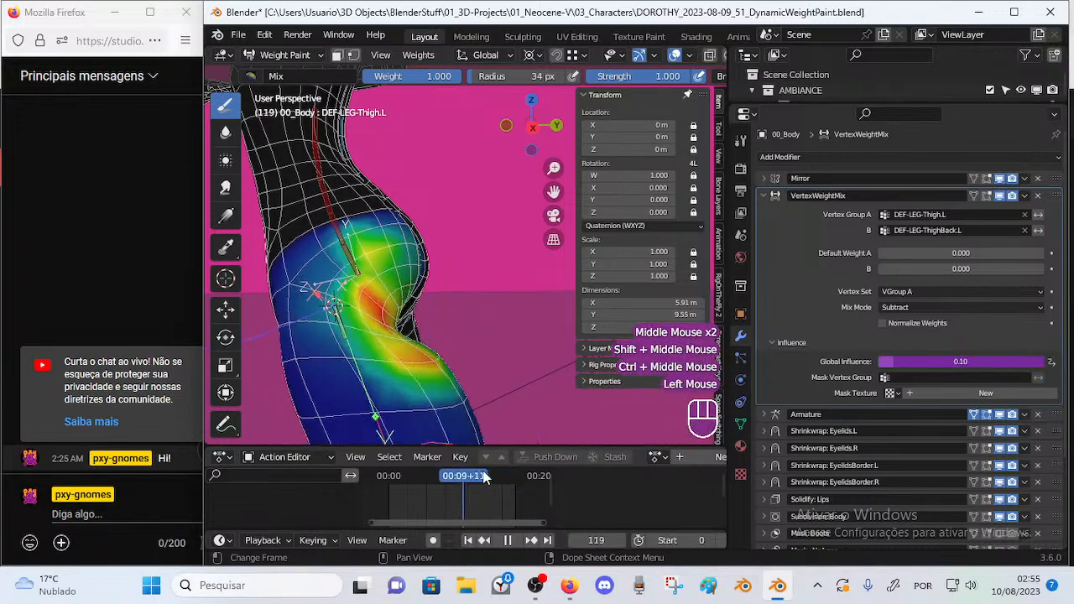
left_click_drag(481, 477, 491, 476)
middle_click_drag(480, 302, 470, 441)
left_click(502, 386)
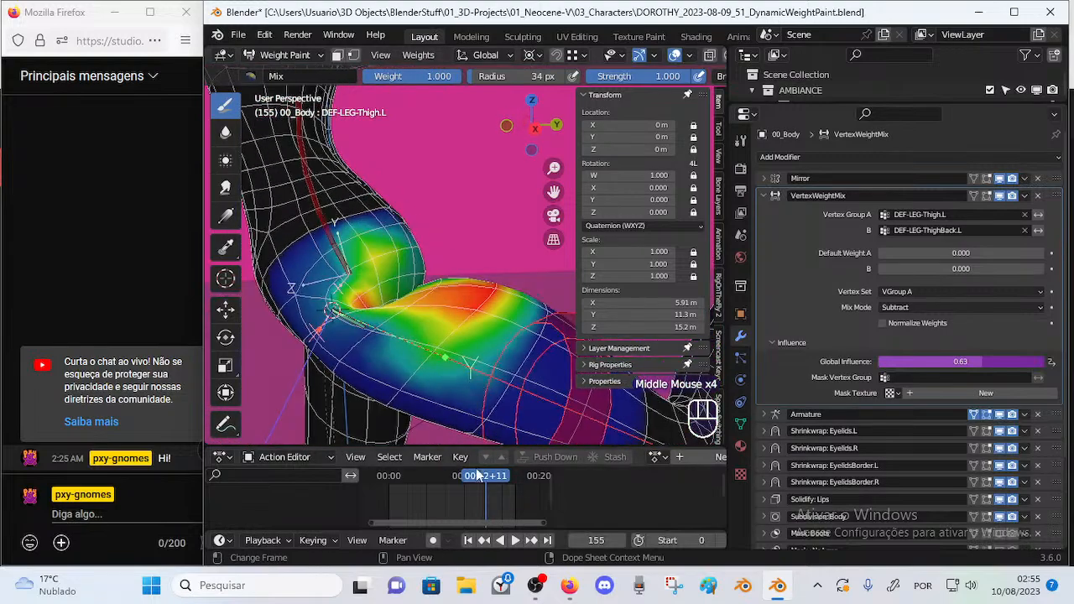
Scrub the leg raise from several angles to examine how the hip crease and buttock deform.
left_click(472, 474)
key("space")
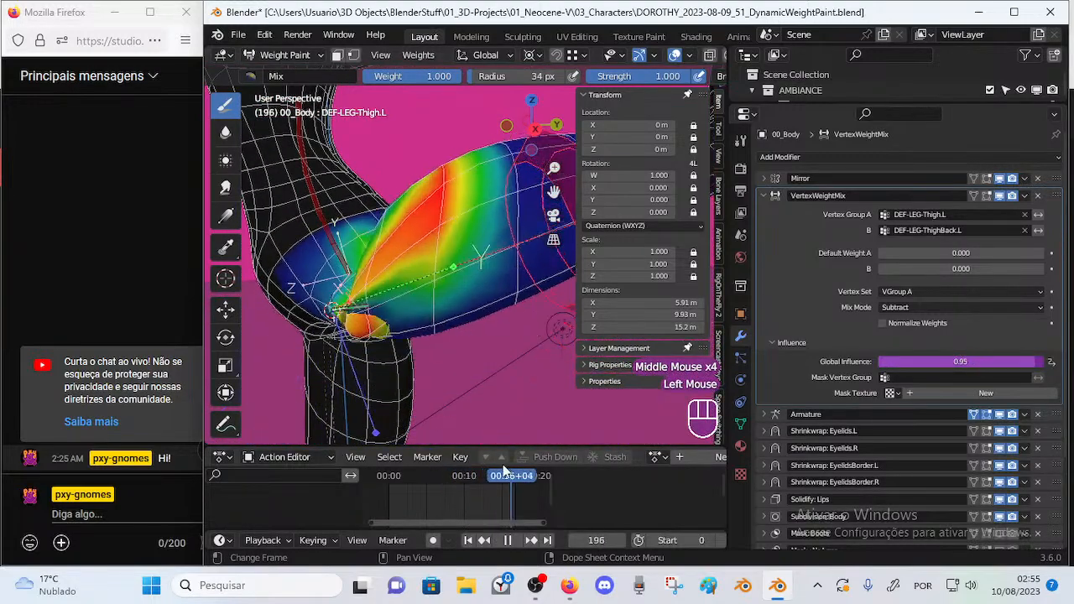
left_click_drag(496, 463, 481, 441)
middle_click_drag(482, 441, 505, 317)
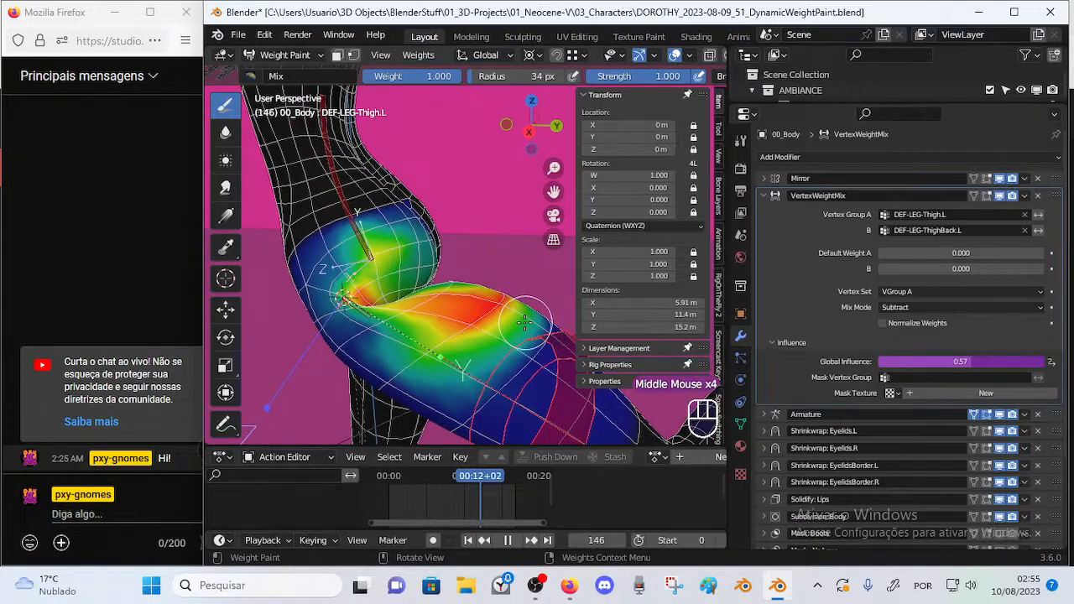
middle_click_drag(487, 323, 516, 313)
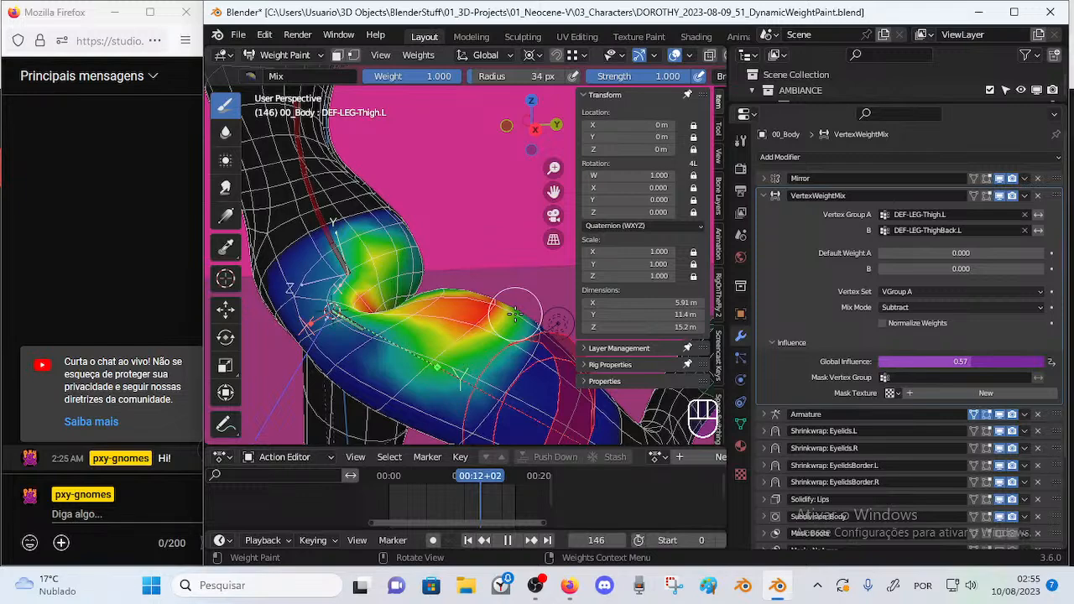
middle_click_drag(514, 315, 485, 427)
mouse_move(479, 479)
left_mouse_down()
mouse_move(456, 476)
mouse_move(481, 474)
left_mouse_up()
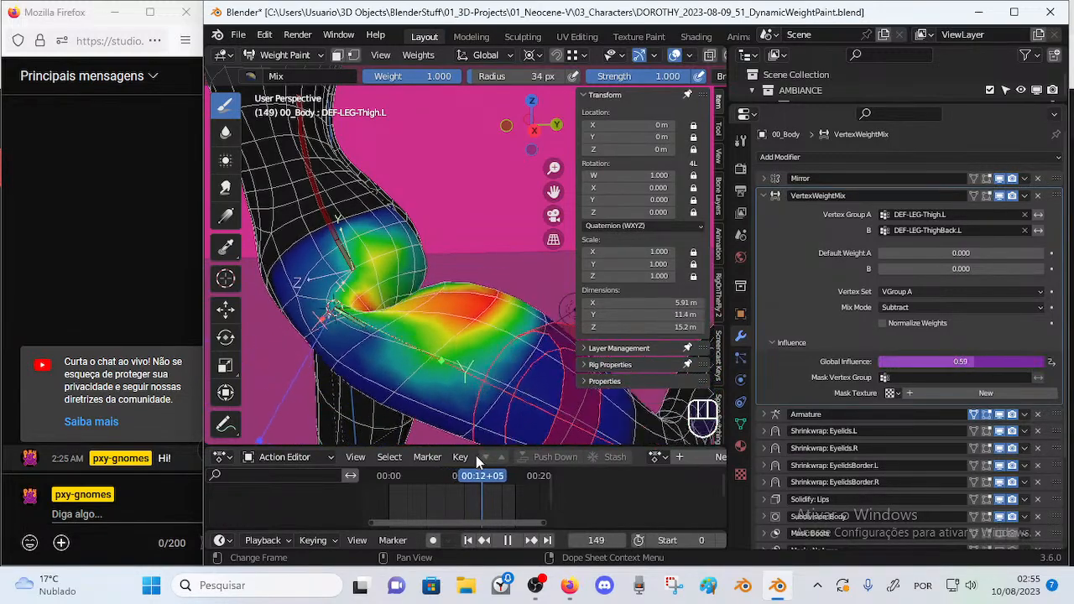
key("Escape")
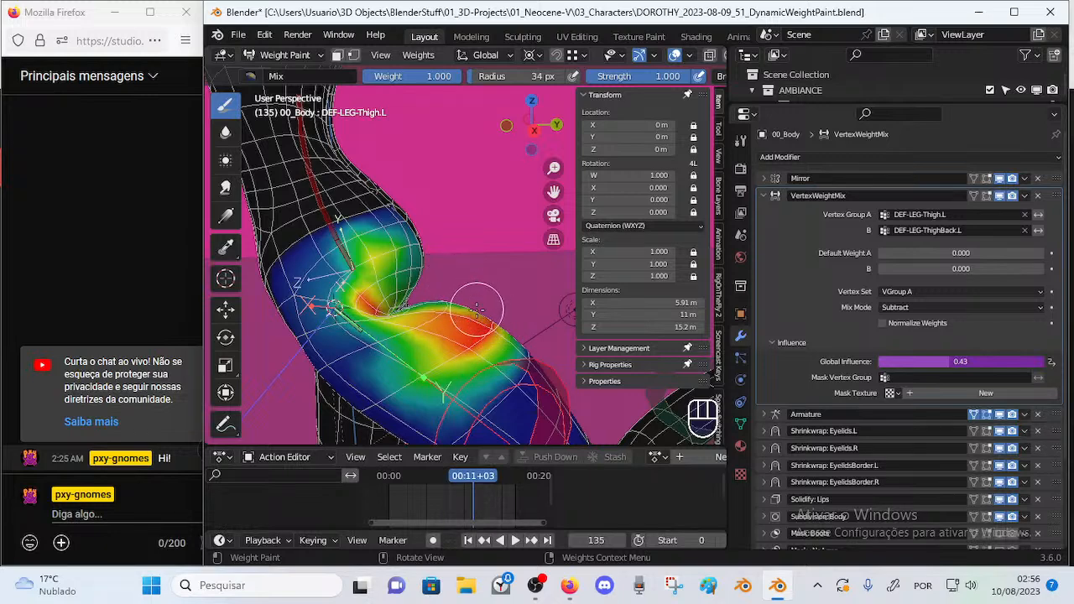
At frame 155, pick the DEF-SPINE-Spine-BB.001 bone, switch to the Blur brush and save the file.
left_click_drag(460, 475, 484, 441)
left_click(340, 220, "ctrl")
middle_click_drag(340, 219, 236, 128)
left_click(224, 132)
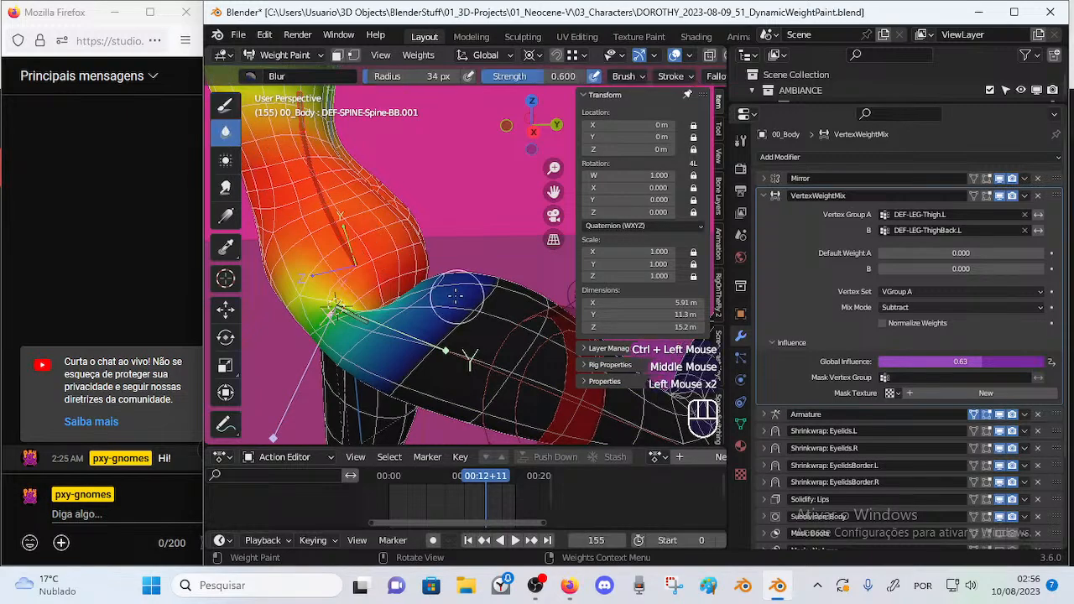
key("ctrl+s")
Blur the DEF-SPINE-Spine-BB.001 weights around the upper thigh to soften their falloff along the leg.
left_click_drag(425, 358, 454, 331)
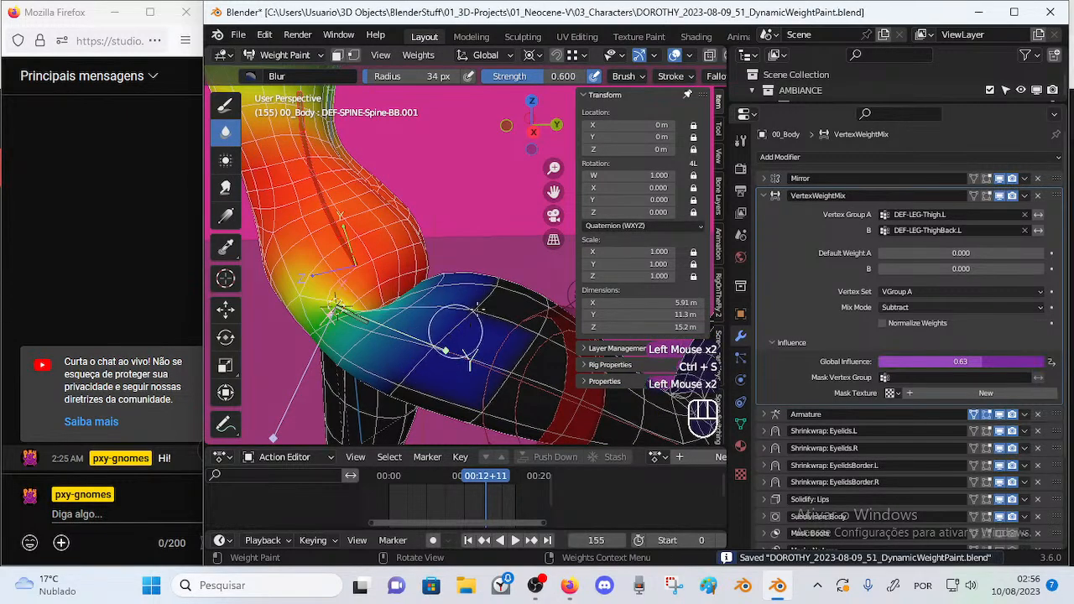
middle_click_drag(498, 285, 428, 336)
middle_click_drag(472, 380, 445, 344)
left_click_drag(490, 401, 513, 397)
middle_click_drag(438, 338, 483, 327)
left_click(490, 322)
middle_click_drag(413, 380, 451, 335)
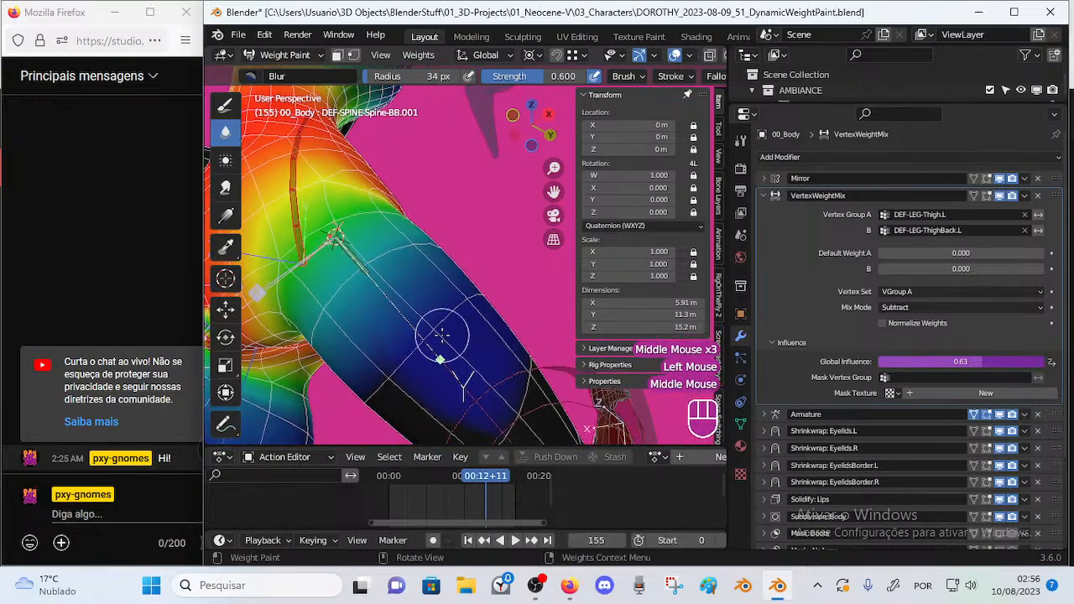
middle_click_drag(387, 390, 423, 350)
left_click(391, 319)
left_click(443, 367)
left_click(423, 349)
middle_click_drag(507, 307, 470, 327)
middle_click_drag(506, 388, 356, 376)
left_click(470, 285)
middle_click_drag(356, 376, 482, 298)
middle_click_drag(423, 315, 507, 341)
At frame 96, switch to the Smear brush at 57 px and smear the DEF-SPINE-Spine-BB.001 weights on the side of the hip.
left_click_drag(475, 483, 448, 479)
left_click(470, 460)
middle_click_drag(468, 381, 470, 352, "shift")
middle_click_drag(461, 352, 424, 351)
key("ctrl+f")
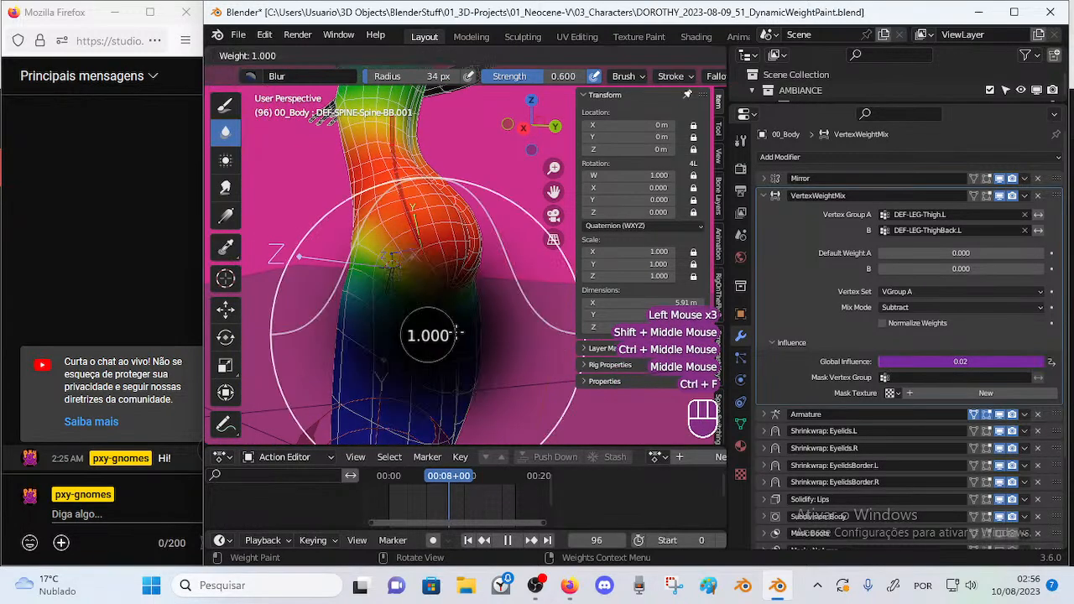
left_click(224, 187)
mouse_move(386, 294)
middle_mouse_down()
mouse_move(409, 314)
mouse_move(516, 339)
mouse_move(367, 278)
middle_mouse_up()
key("f")
left_click(409, 315)
left_click(514, 344)
left_click(515, 343)
left_click(515, 342)
left_click(515, 338)
left_click(367, 278)
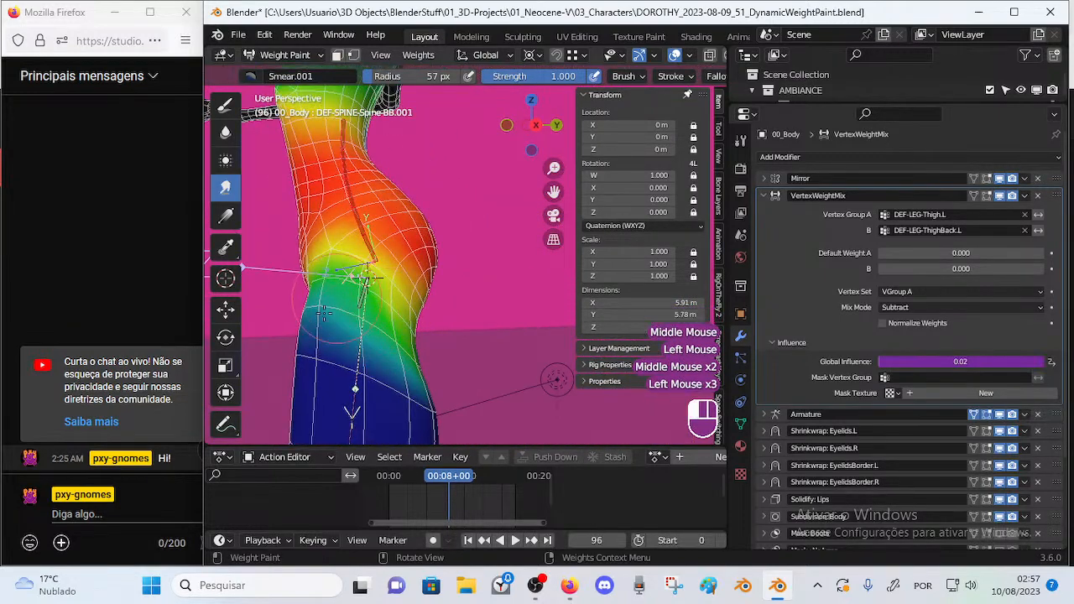
Smear the spine weights around the crotch and along the inner edge of the upper thigh.
mouse_move(315, 306)
middle_mouse_down()
mouse_move(412, 361)
mouse_move(416, 335)
mouse_move(459, 289)
middle_mouse_up()
left_click(412, 361)
left_click(460, 290)
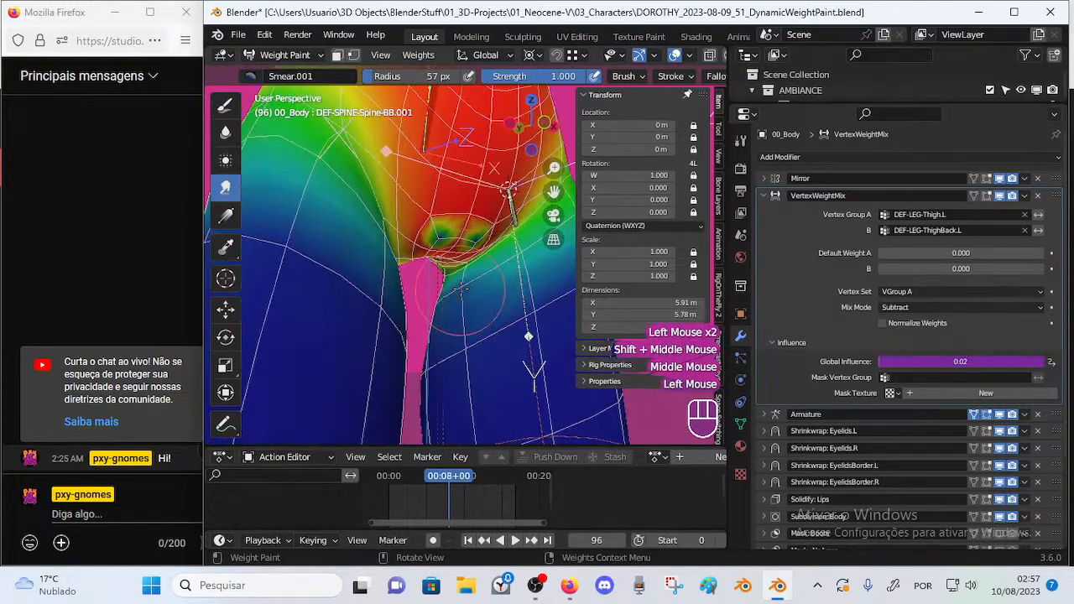
left_click(476, 219)
left_click(477, 220)
mouse_move(476, 220)
middle_mouse_down()
mouse_move(463, 312)
mouse_move(451, 295)
middle_mouse_up()
left_click(451, 295)
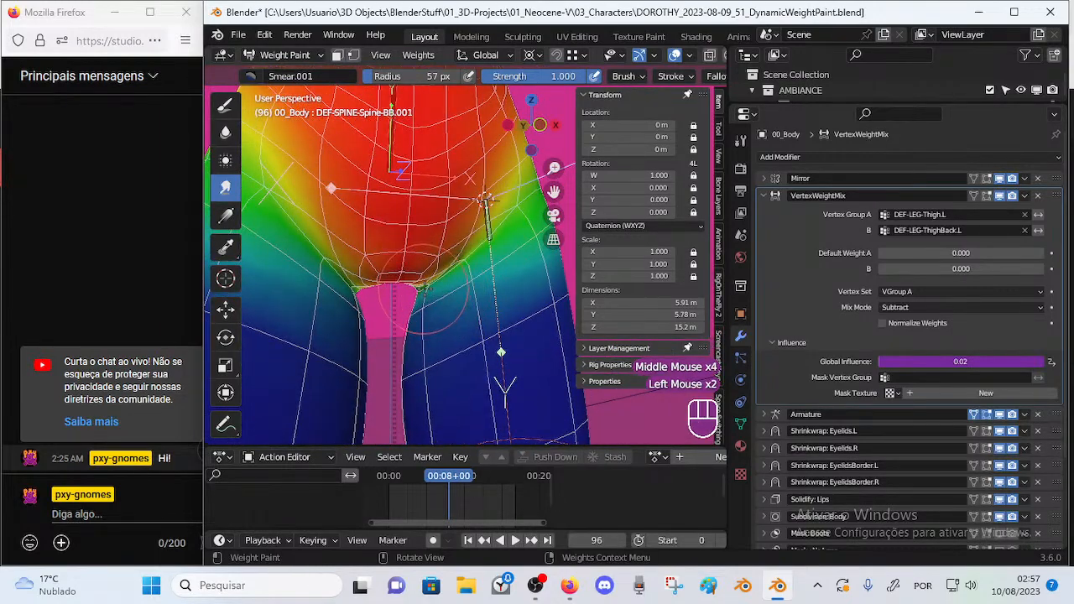
Switch to the Blur brush and soften the spine weights on the inner side and back of the upper thigh.
left_click(225, 132)
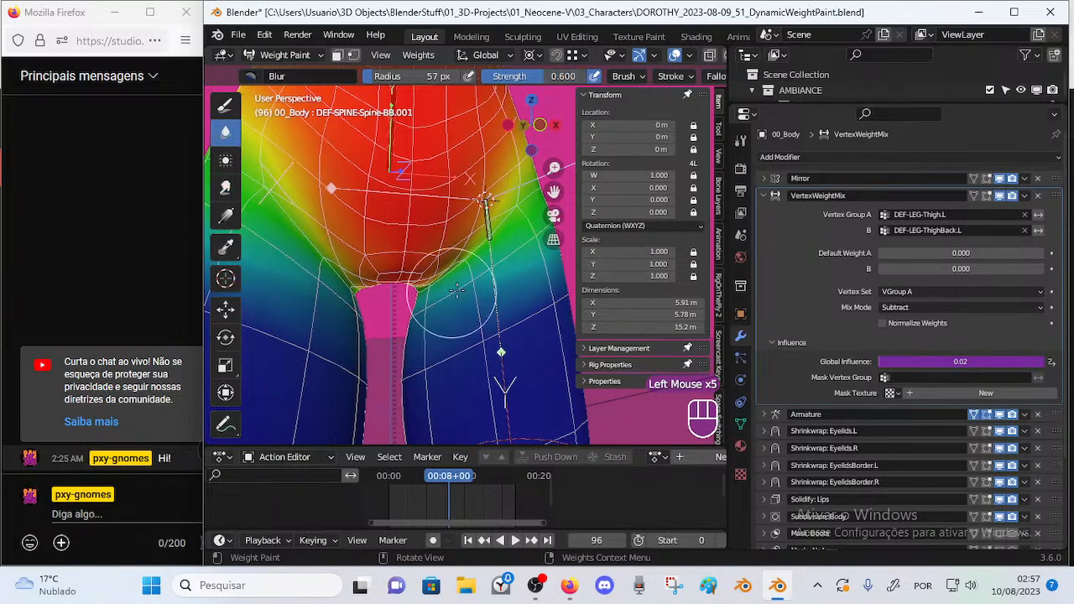
mouse_move(525, 259)
middle_mouse_down()
mouse_move(376, 326)
mouse_move(462, 314)
mouse_move(467, 335)
mouse_move(429, 356)
mouse_move(436, 361)
mouse_move(449, 310)
mouse_move(462, 352)
middle_mouse_up()
left_click(375, 325)
left_click(429, 351)
left_click(399, 383)
left_click(474, 338)
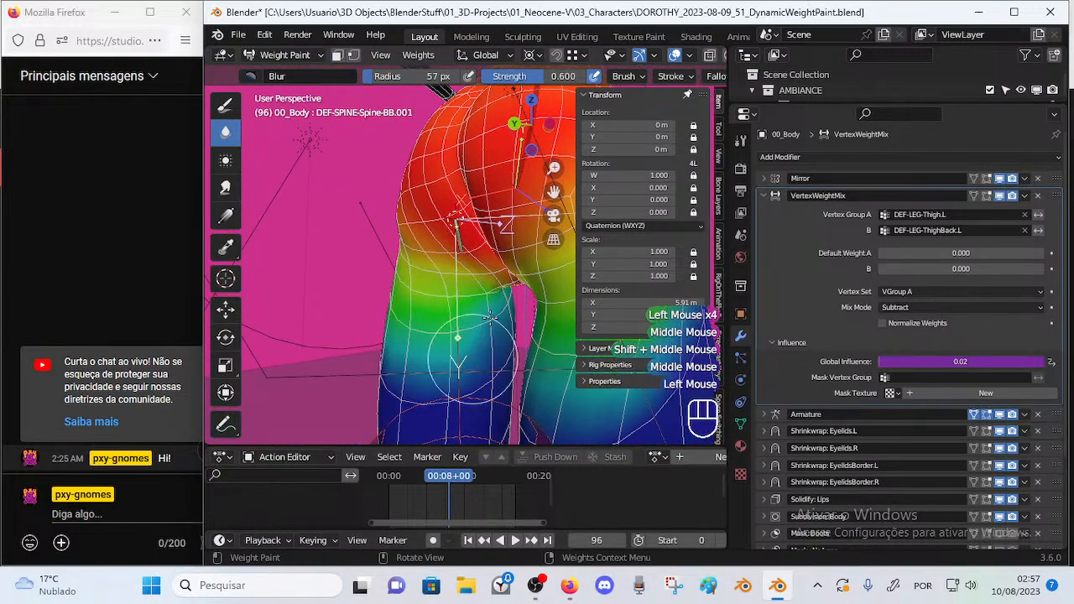
left_click_drag(391, 385, 479, 364)
mouse_move(464, 360)
middle_mouse_down()
mouse_move(497, 335)
mouse_move(509, 342)
middle_mouse_up()
left_click_drag(509, 343, 453, 290)
mouse_move(498, 359)
middle_mouse_down()
mouse_move(474, 274)
mouse_move(460, 282)
mouse_move(252, 222)
mouse_move(452, 221)
middle_mouse_up()
left_click(474, 274)
Smear the spine weights at the front of the hip with a 69 px brush, undoing an unwanted stroke.
left_click(224, 190)
left_click_drag(451, 220, 443, 283)
key("ctrl+z")
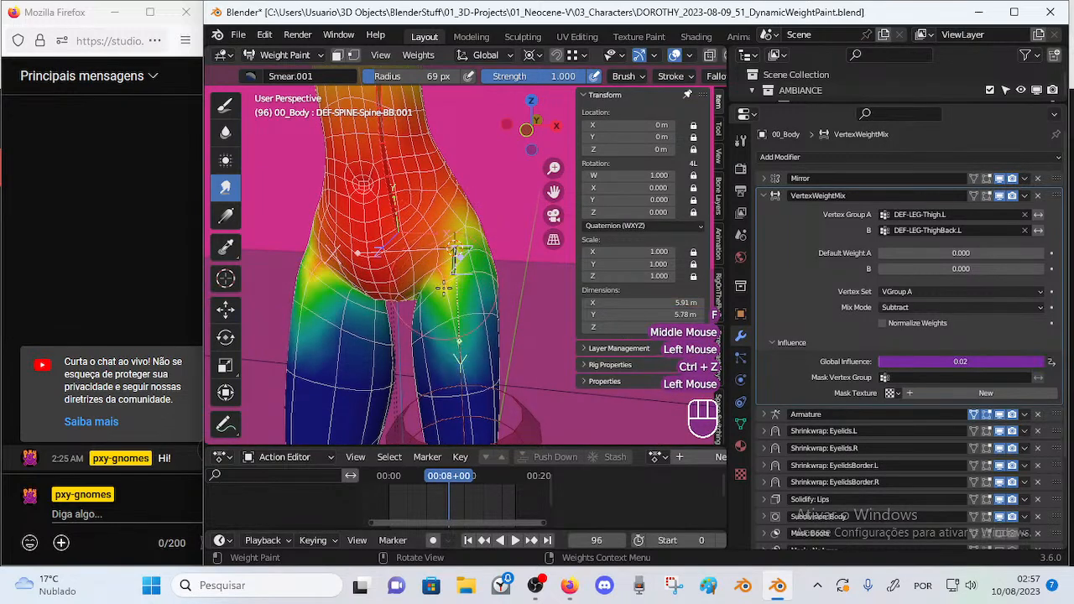
middle_click_drag(445, 301, 470, 302)
mouse_move(450, 256)
left_mouse_down()
mouse_move(446, 286)
mouse_move(441, 265)
left_mouse_up()
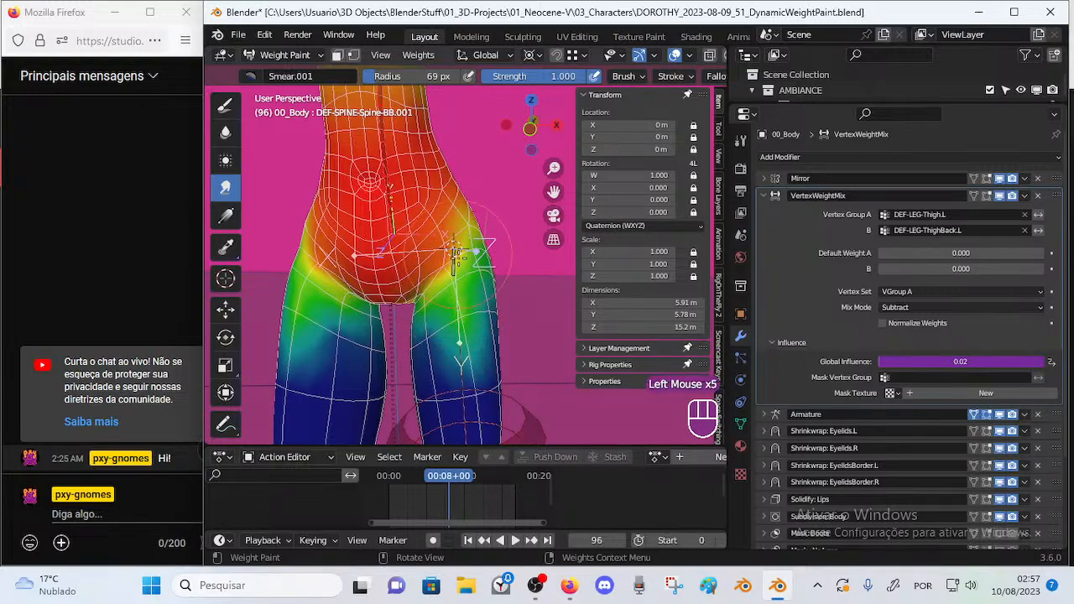
middle_click_drag(458, 295, 447, 313)
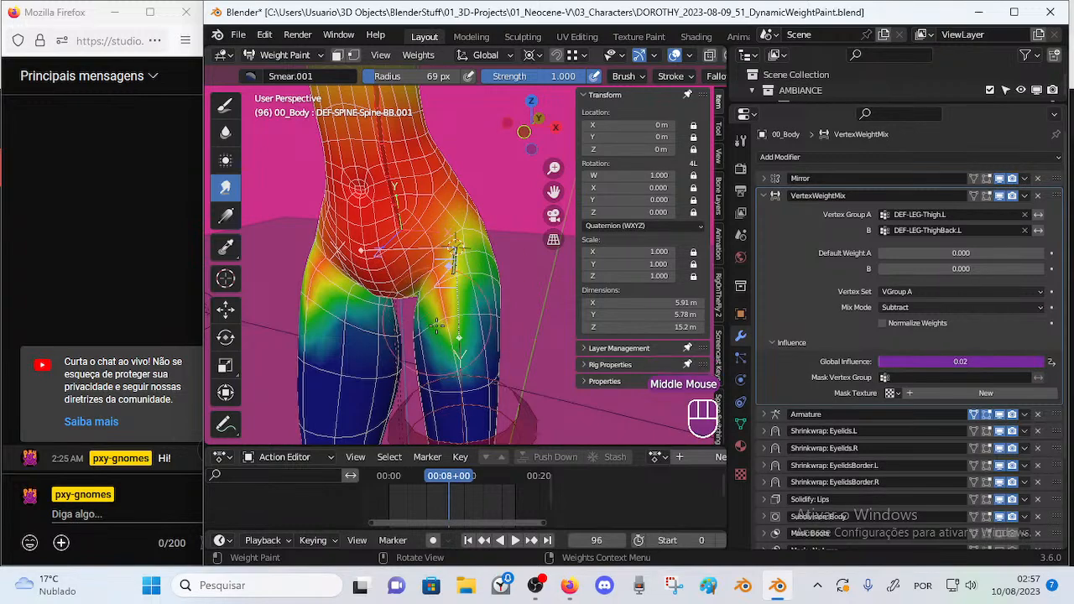
middle_click_drag(518, 311, 461, 303)
left_click(460, 303)
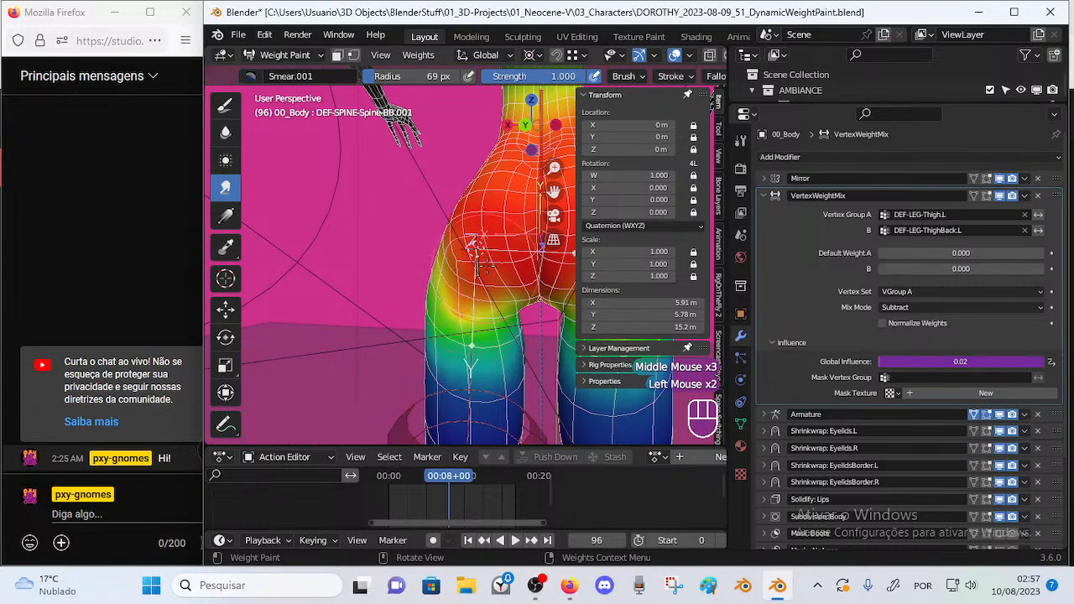
Smear the spine weights upward along the front of the left hip and upper thigh.
middle_click_drag(457, 305, 537, 314)
left_click(480, 333)
middle_click_drag(469, 294, 528, 278)
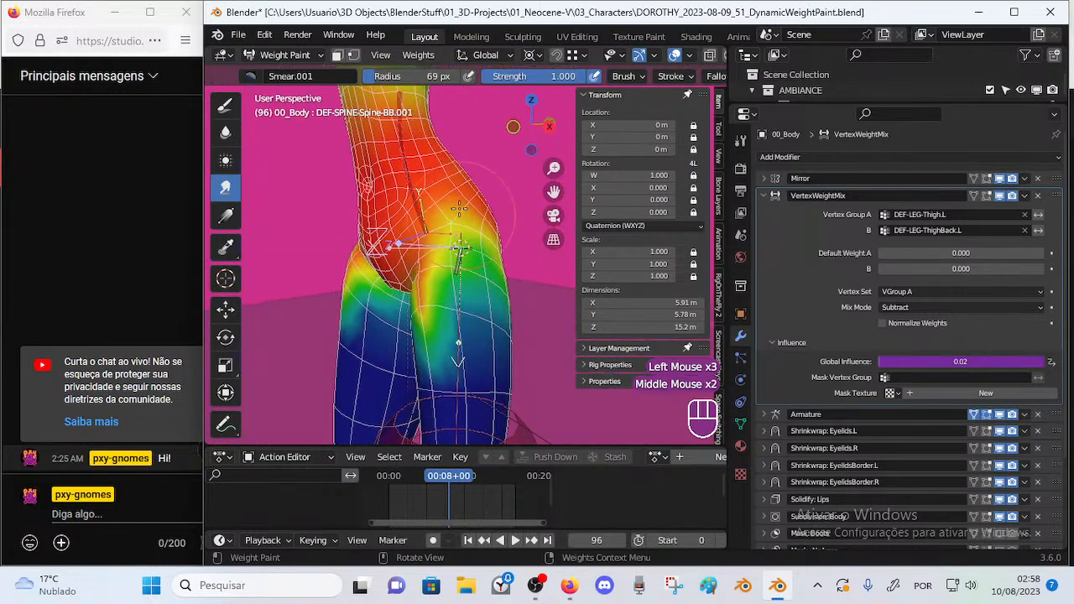
left_click_drag(454, 243, 453, 216)
middle_click_drag(448, 235, 514, 222)
mouse_move(453, 287)
left_mouse_down()
mouse_move(448, 262)
mouse_move(438, 264)
left_mouse_up()
left_click_drag(459, 302, 462, 284)
middle_click_drag(475, 241, 450, 260)
left_click_drag(449, 287, 447, 262)
Smear the spine weights upward on the outer side of the left hip.
middle_click_drag(374, 288, 271, 283)
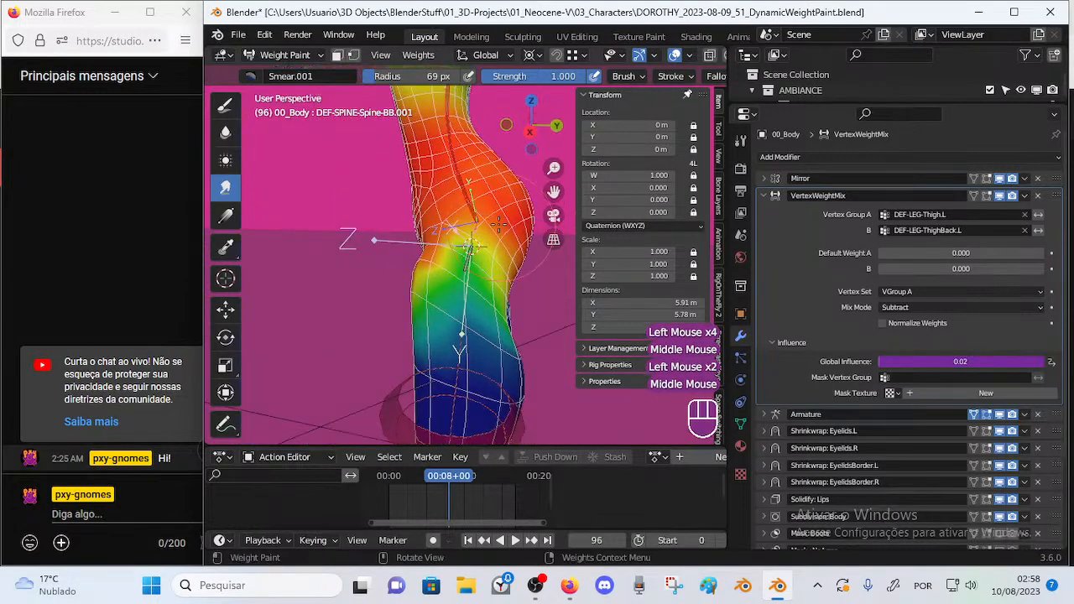
left_click_drag(464, 254, 466, 232)
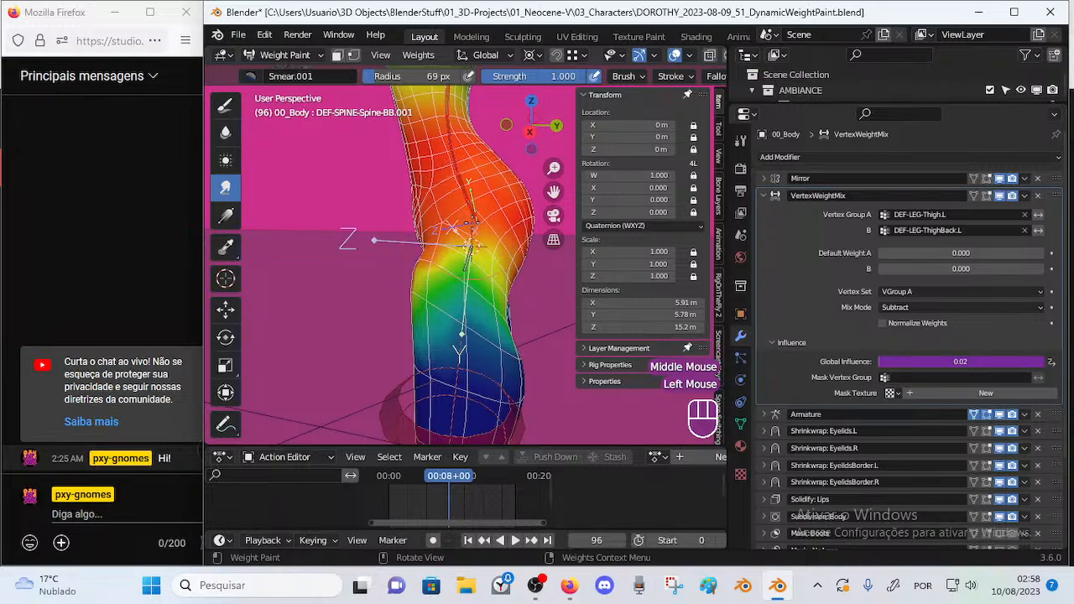
middle_click_drag(489, 235, 472, 247)
middle_click_drag(423, 317, 310, 309)
Switch to the Blur brush and smooth the smeared spine weights around the hip and upper thigh.
left_click(225, 132)
mouse_move(503, 323)
middle_mouse_down()
mouse_move(542, 319)
mouse_move(456, 348)
mouse_move(403, 334)
middle_mouse_up()
left_click(450, 357)
left_click(451, 353)
left_click(456, 310)
middle_click_drag(470, 313, 404, 309)
left_click(478, 322)
middle_click_drag(469, 296, 399, 317)
left_click(442, 278)
left_click(469, 357)
Blur more of the spine weight falloff on the upper thigh and set the brush radius to 39 px.
middle_click_drag(500, 374, 462, 370)
left_click(529, 367)
mouse_move(537, 365)
middle_mouse_down()
mouse_move(494, 355)
mouse_move(508, 338)
mouse_move(495, 333)
mouse_move(539, 292)
mouse_move(378, 336)
mouse_move(285, 332)
mouse_move(415, 401)
mouse_move(539, 370)
mouse_move(520, 374)
middle_mouse_up()
left_click(503, 354)
left_click(507, 331)
left_click(528, 287)
key("f")
left_click(539, 292)
Pick the DEF-LEG-Thigh.L bone and play and scrub the leg raise to examine how the hip and buttock deform.
left_click(415, 401, "ctrl")
left_click(453, 395)
key("space")
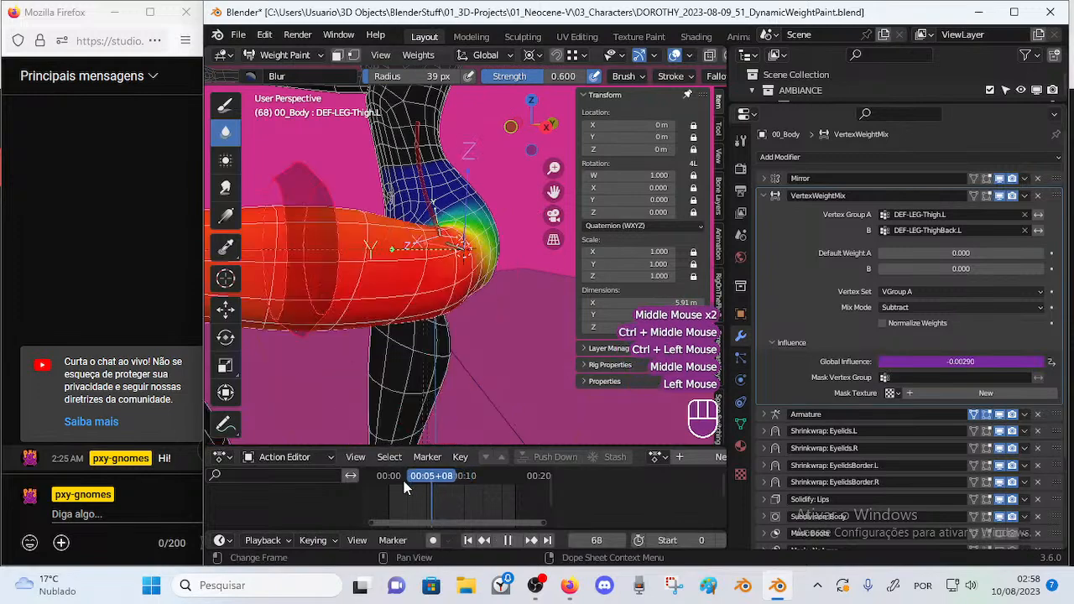
middle_click_drag(419, 404, 399, 411)
left_click_drag(394, 480, 491, 457)
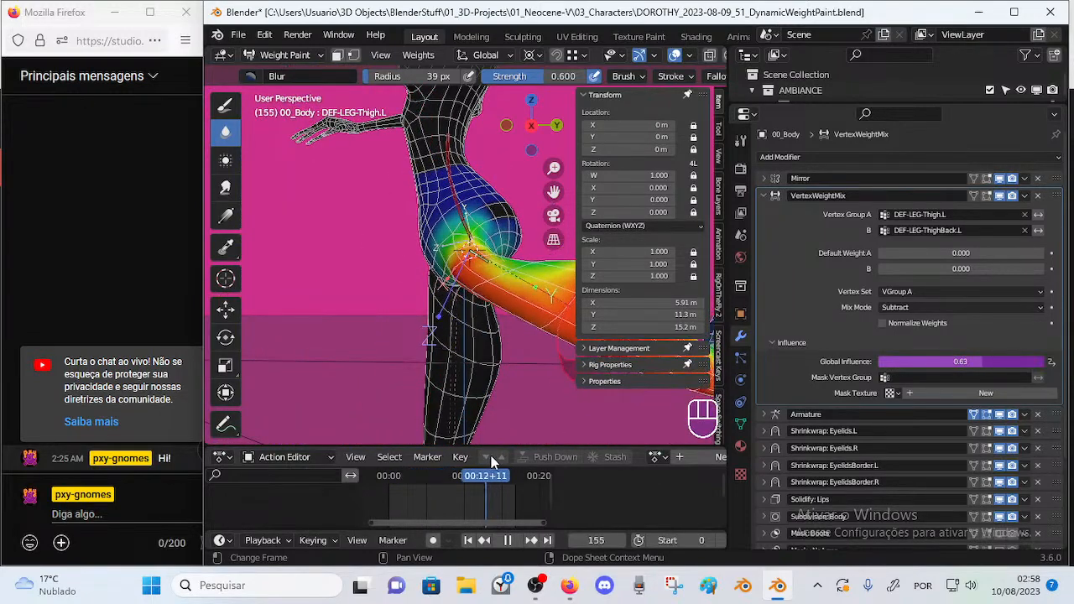
middle_click_drag(504, 395, 542, 376)
left_click_drag(513, 477, 449, 478)
middle_click_drag(432, 386, 453, 370)
mouse_move(440, 478)
left_mouse_down()
mouse_move(425, 479)
mouse_move(456, 478)
left_mouse_up()
middle_click_drag(460, 394, 486, 339)
At frame 106, smear the DEF-LEG-Thigh.L weights away from the buttock and back of the thigh with a 70 px brush.
middle_click_drag(485, 339, 527, 228, "ctrl")
left_click_drag(464, 406, 463, 411, "ctrl")
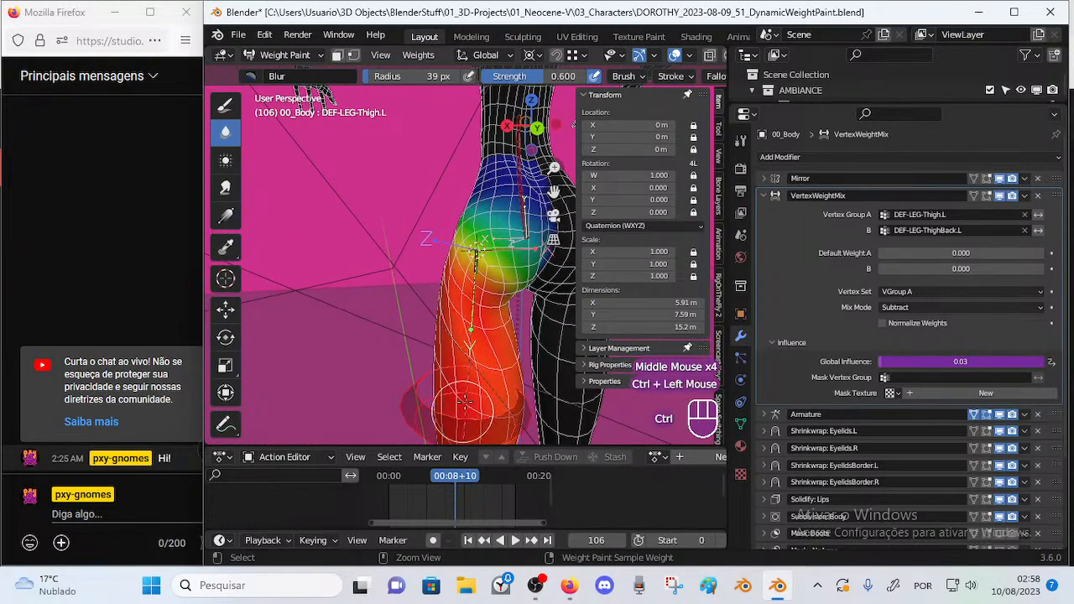
left_click(224, 187)
middle_click_drag(453, 256, 475, 250)
left_click(475, 250)
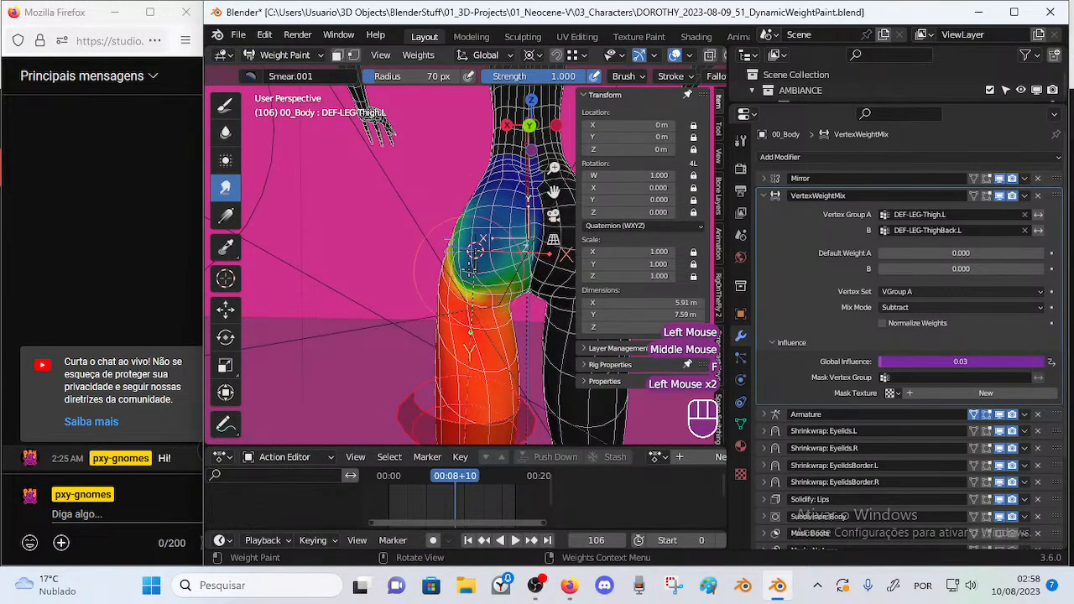
middle_click_drag(475, 250, 476, 250)
left_click(477, 250)
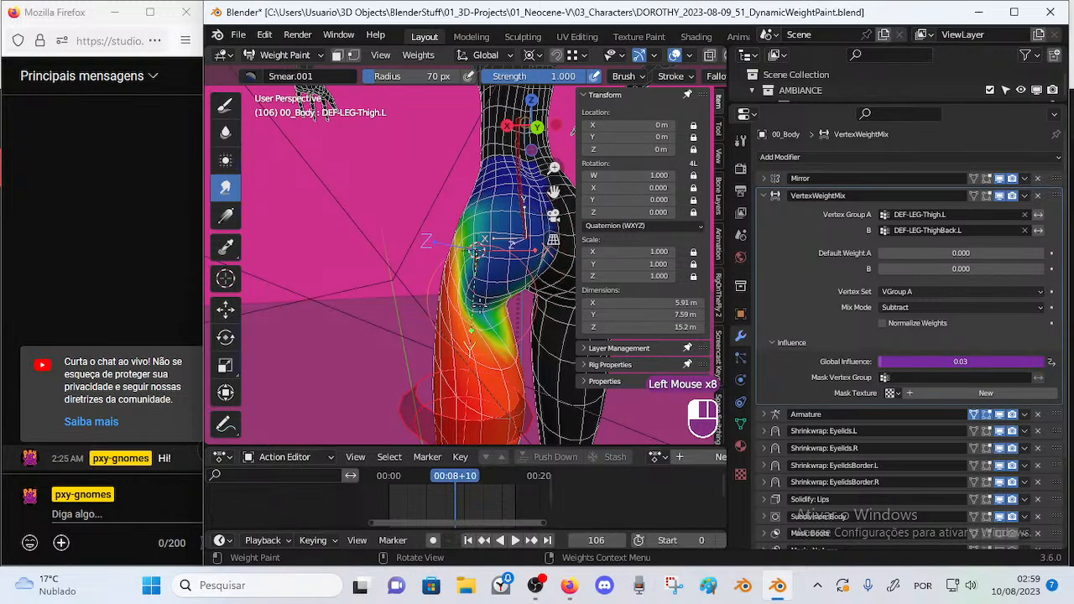
Scrub the leg raise to frame 100 and inspect the buttock and thigh deformation from behind.
mouse_move(459, 477)
left_mouse_down()
mouse_move(417, 480)
mouse_move(472, 481)
left_mouse_up()
middle_click_drag(453, 331, 464, 402)
left_click_drag(472, 480, 428, 469)
middle_click_drag(453, 377, 432, 281)
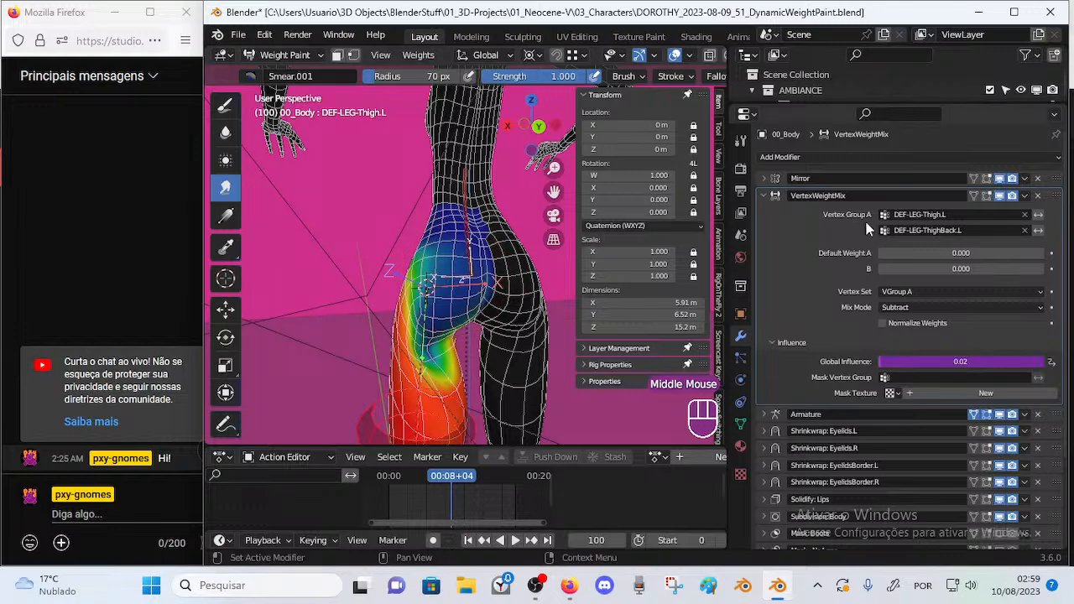
middle_click_drag(436, 323, 384, 326)
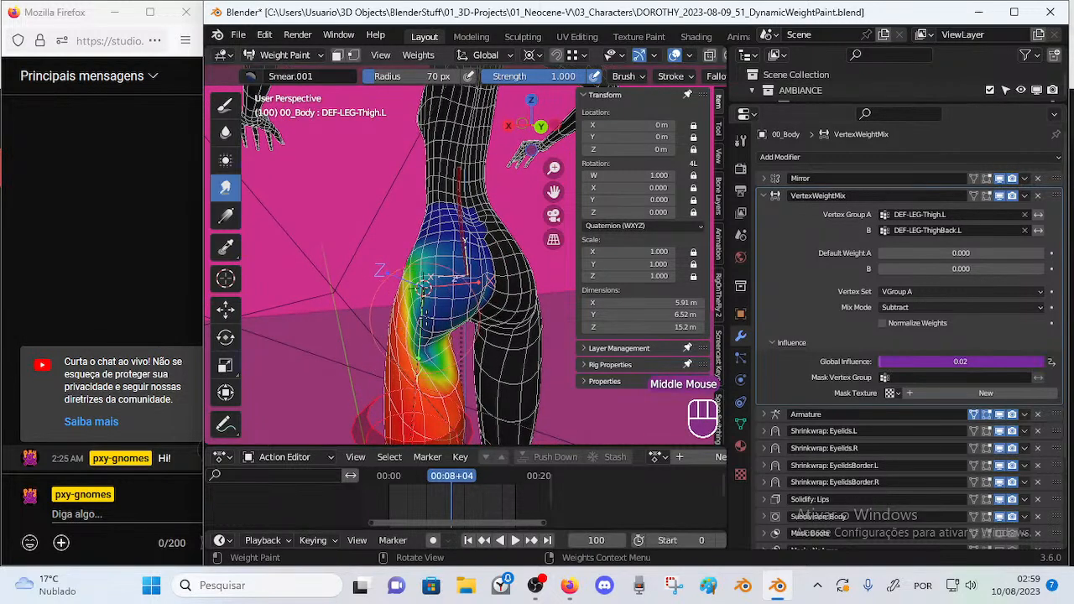
Reopen DOROTHY_2023-08-09_51_DynamicWeightPaint.blend, discarding the unsaved weight changes.
left_click(239, 39)
left_click(311, 78)
left_click(643, 320)
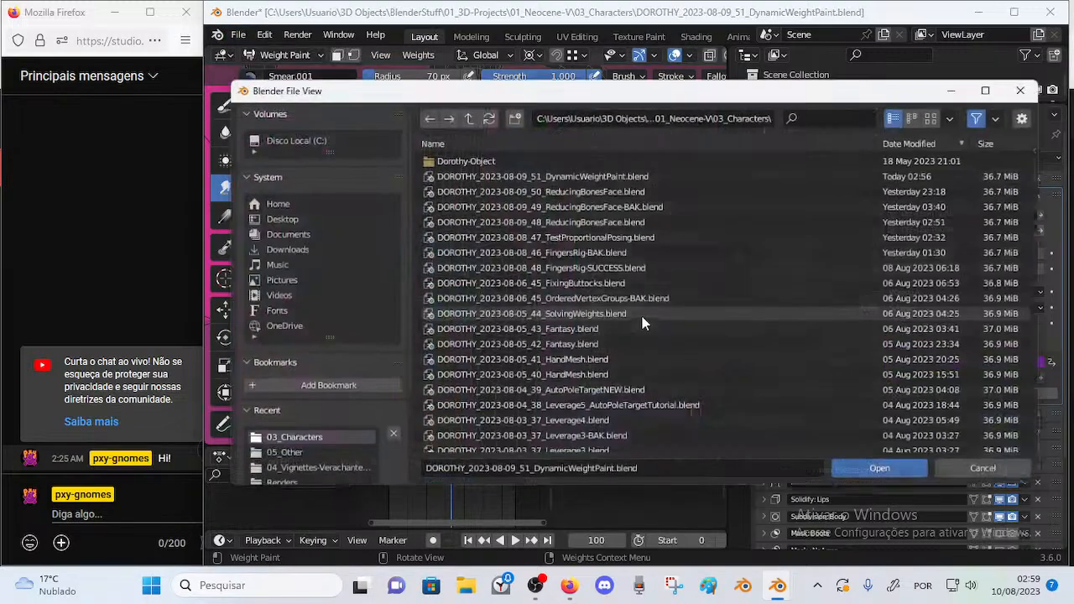
key("Escape")
Scrub to frame 159 and switch the weight display to the back-of-thigh vertex group.
mouse_move(436, 306)
middle_mouse_down()
mouse_move(408, 298)
mouse_move(458, 415)
middle_mouse_up()
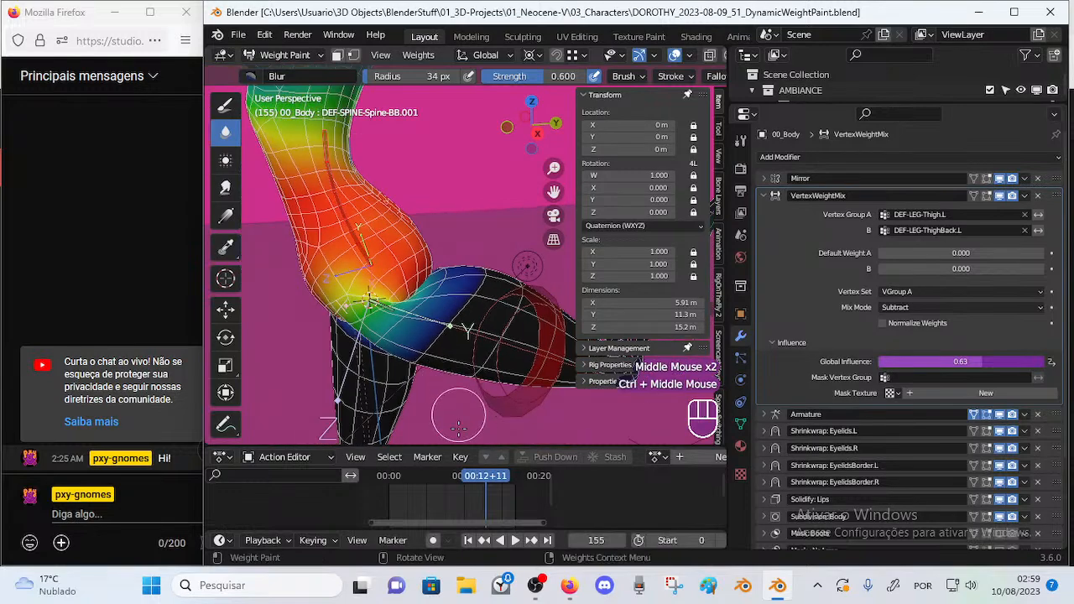
left_click_drag(467, 477, 488, 475)
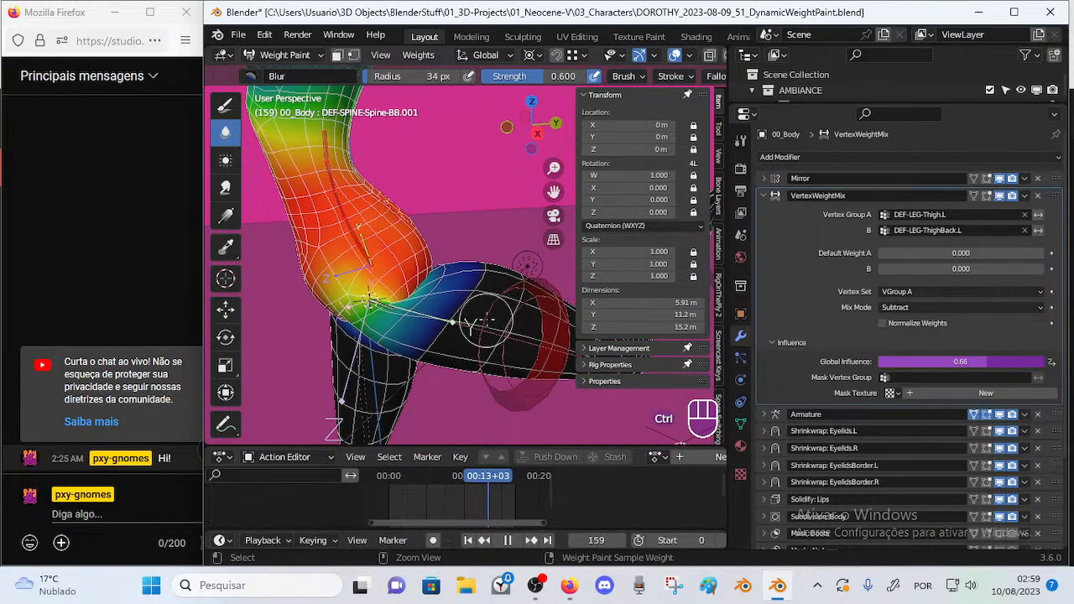
right_click(443, 300, "shift")
left_click(429, 299)
middle_click_drag(429, 300, 398, 302)
middle_click_drag(398, 302, 484, 298)
key("ctrl+f")
left_click(484, 298)
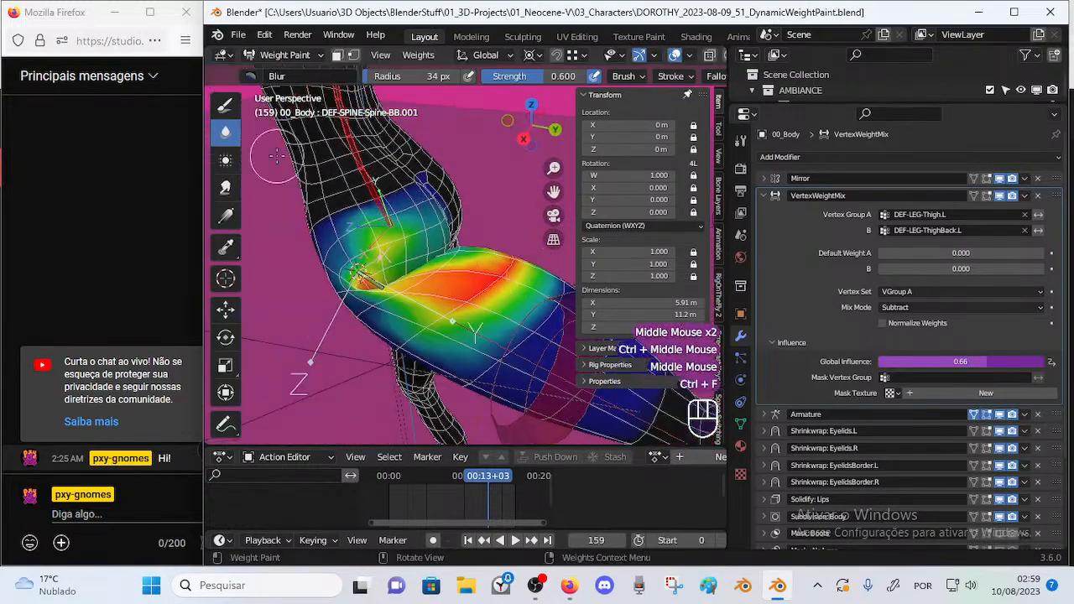
Enlarge the Blur brush to 60 px and blur the thigh-back weights across the bent thigh.
left_click(227, 127)
key("f")
left_click(501, 283)
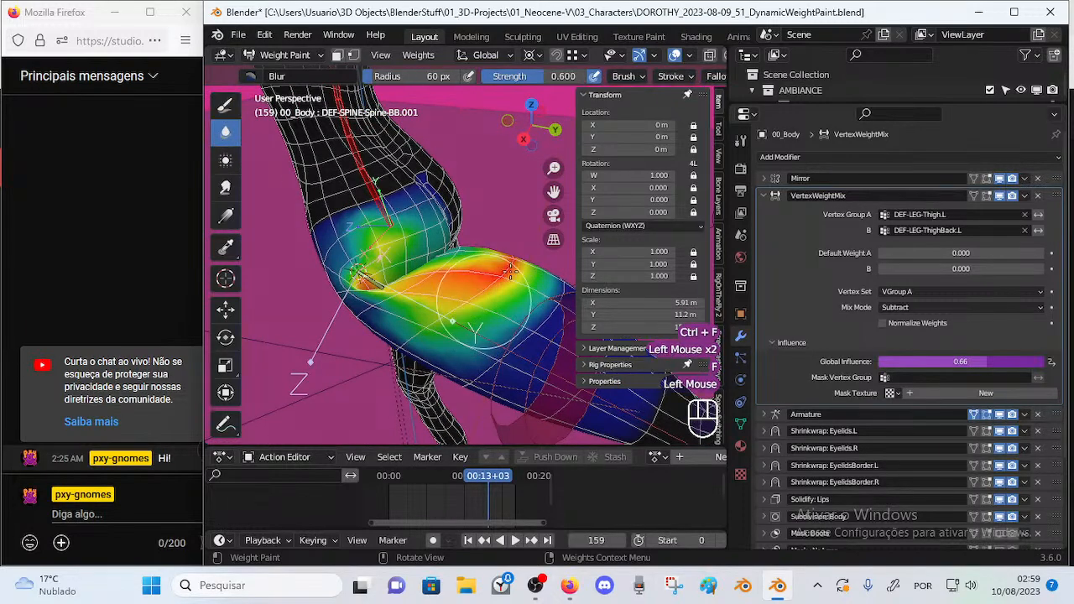
middle_click_drag(527, 262, 427, 300, "ctrl")
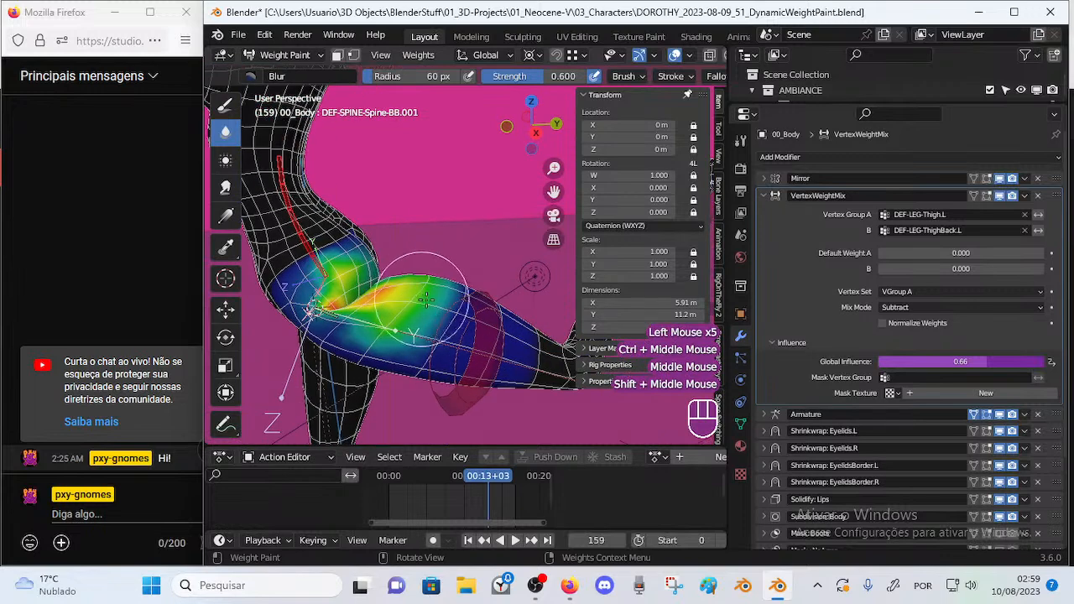
Choose the Subtract brush and remove thigh-back weights from the lower part and sides of the bent thigh.
left_click(224, 104)
left_click(277, 75)
left_click(629, 126)
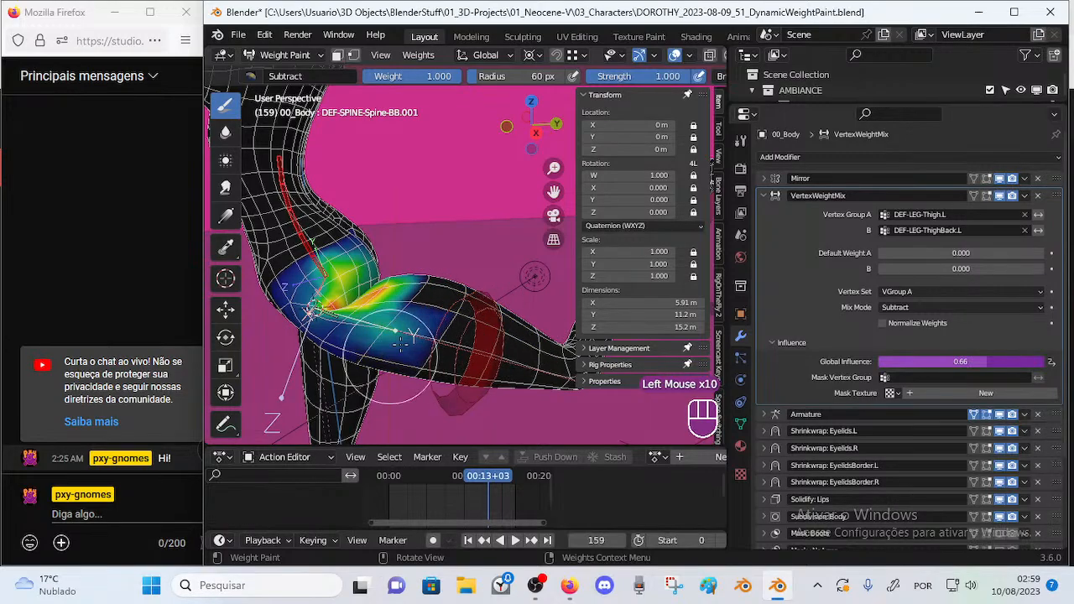
mouse_move(385, 344)
middle_mouse_down()
mouse_move(517, 280)
mouse_move(517, 327)
middle_mouse_up()
left_click(517, 327)
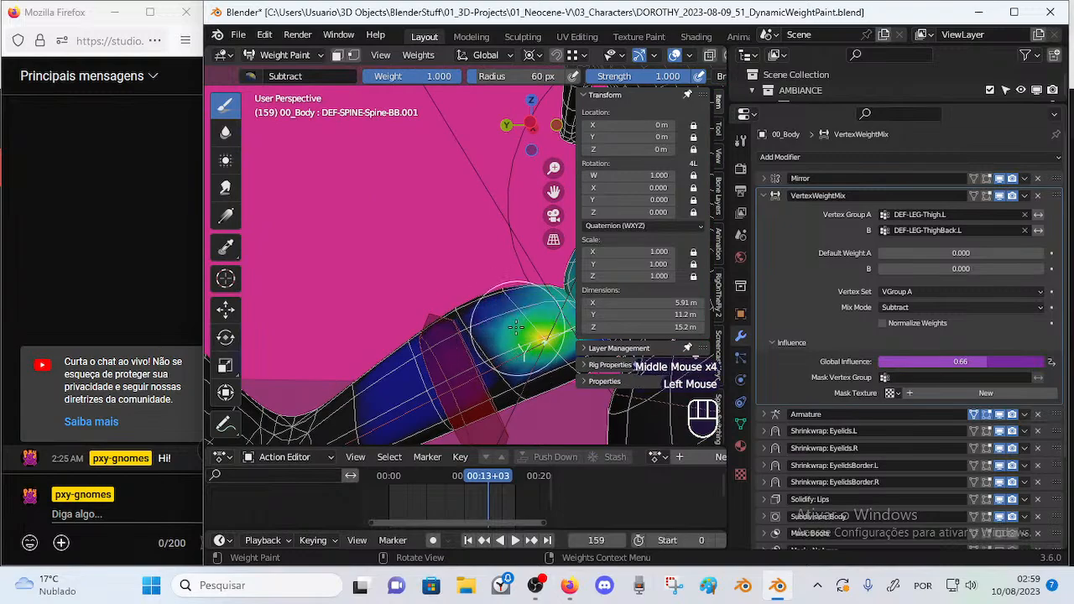
middle_click_drag(525, 353, 475, 338)
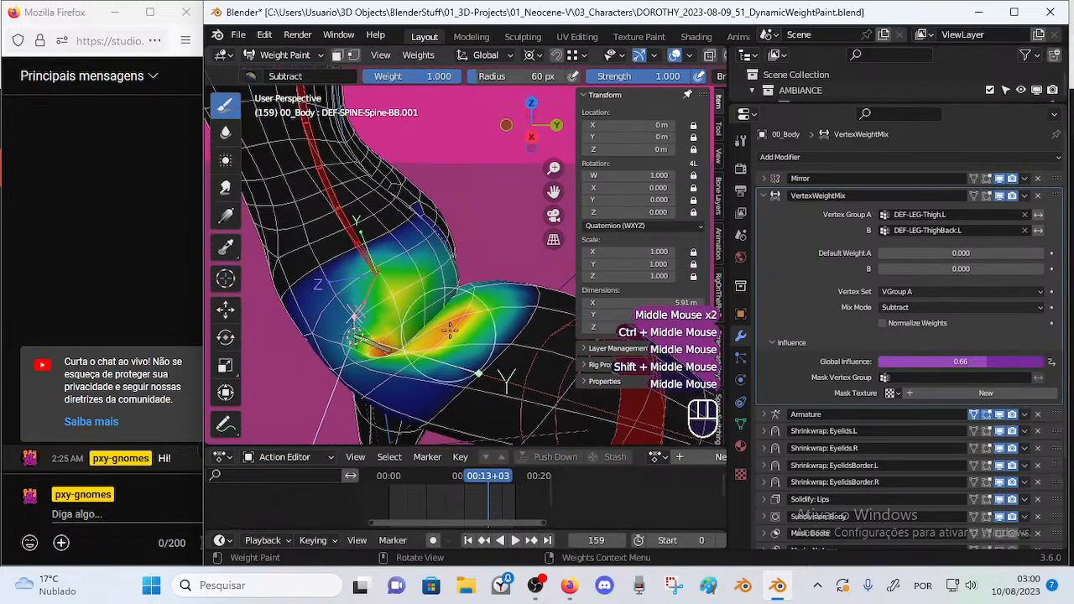
Switch to the Blur brush, set its radius to 42 px and blur the thigh-back weights at the hip joint.
mouse_move(434, 242)
middle_mouse_down()
mouse_move(403, 252)
mouse_move(428, 243)
mouse_move(512, 261)
mouse_move(537, 246)
mouse_move(610, 240)
middle_mouse_up()
left_click(224, 134)
key("f")
left_click(411, 260)
left_click(375, 323)
left_click(383, 343)
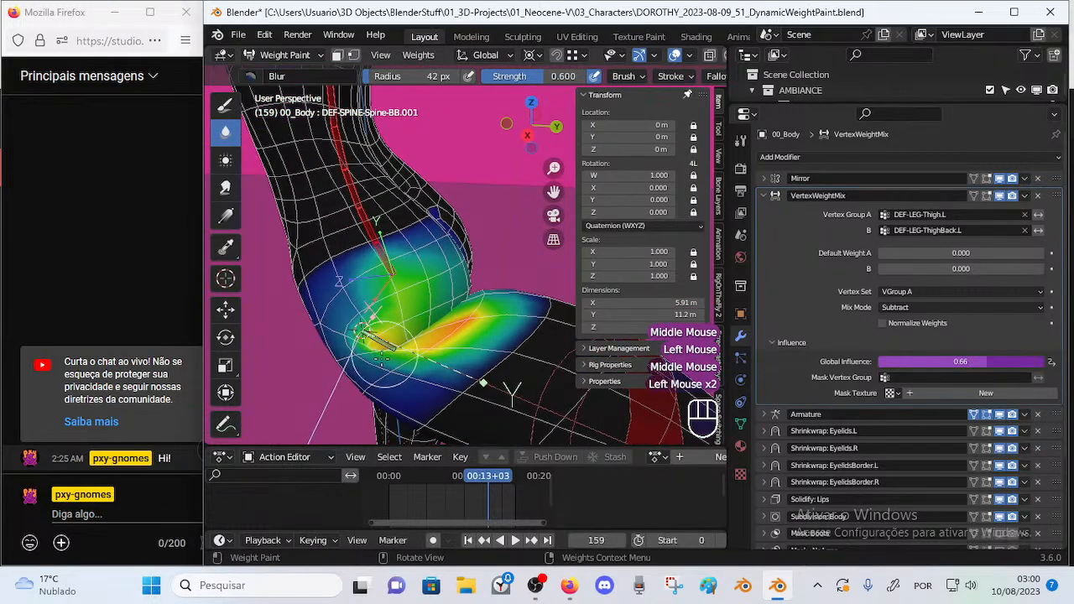
left_click_drag(367, 342, 358, 323)
Continue blurring the thigh-back weights around the front of the hip crease.
middle_click_drag(357, 317, 388, 294)
mouse_move(388, 294)
middle_mouse_down("ctrl")
mouse_move(380, 326)
mouse_move(357, 332)
mouse_move(370, 298)
middle_mouse_up("ctrl")
left_click(356, 331)
left_click(369, 339)
left_click(365, 333)
left_click(364, 329)
left_click(361, 317)
left_click(403, 270)
Try to blur the thigh-back weights near the buttock from behind, and undo the strokes.
middle_click_drag(424, 256, 467, 228)
left_click(483, 231)
left_click(500, 232)
key("ctrl+z")
key("ctrl+z")
Reduce the Blur brush to 26 px and blur the thigh-back weights near the buttock.
key("f")
left_click(502, 230)
left_click(502, 230)
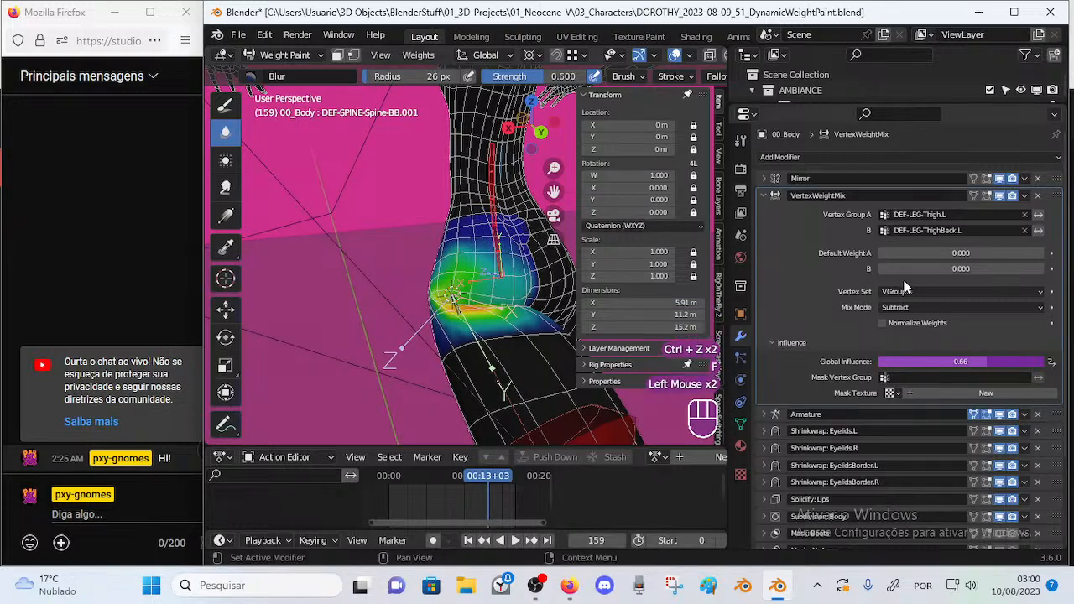
Enlarge the Blur brush to about 447 px and blur the whole thigh-back weight area around the hip and thigh.
key("f")
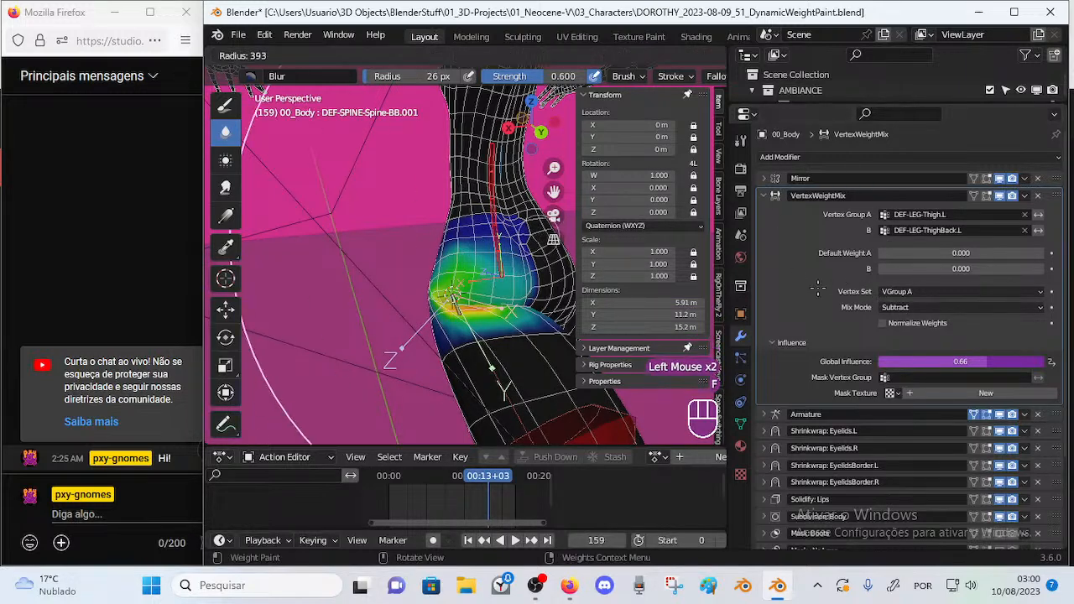
left_click(886, 285)
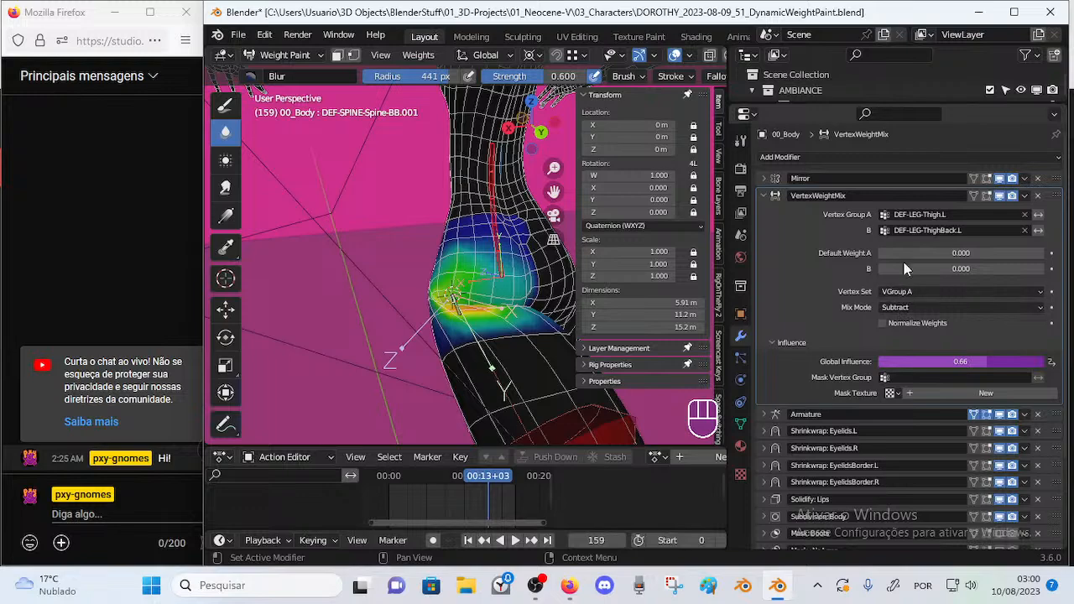
left_click(920, 228)
mouse_move(394, 319)
middle_mouse_down()
mouse_move(435, 331)
mouse_move(426, 288)
middle_mouse_up()
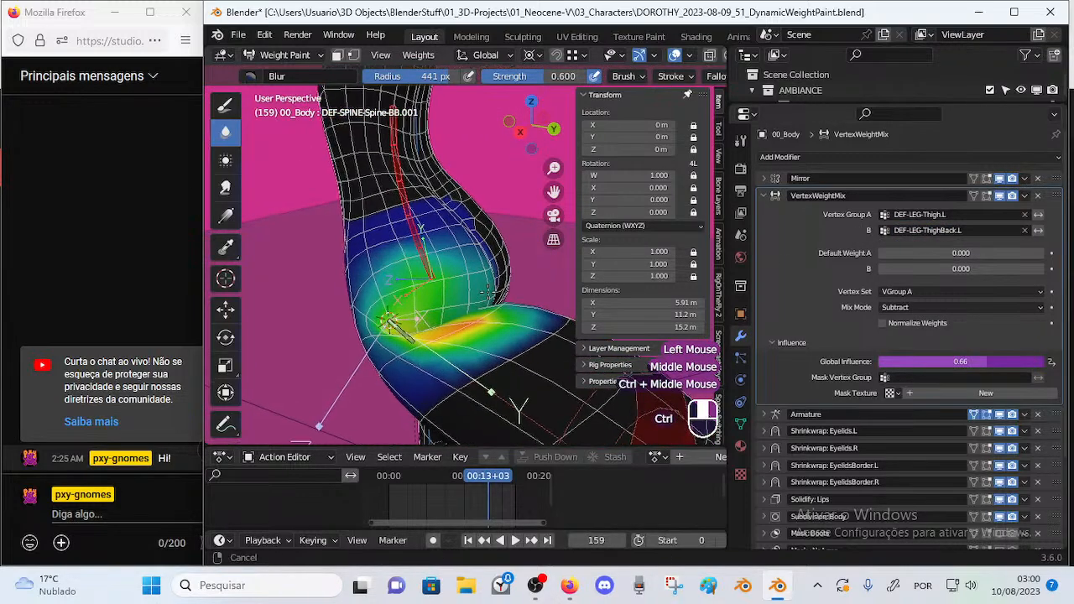
left_click(426, 287)
key("f")
left_click(433, 290)
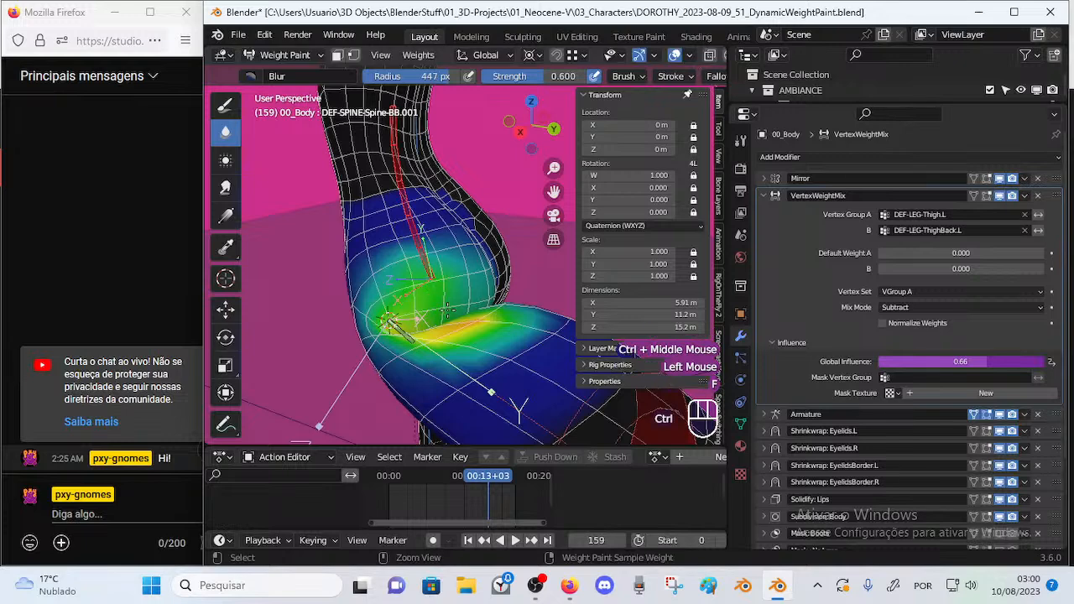
Undo the whole-area blur stroke on the thigh-back weights and reduce the Blur brush size.
key("ctrl+z")
key("f")
left_click(430, 290)
key("f")
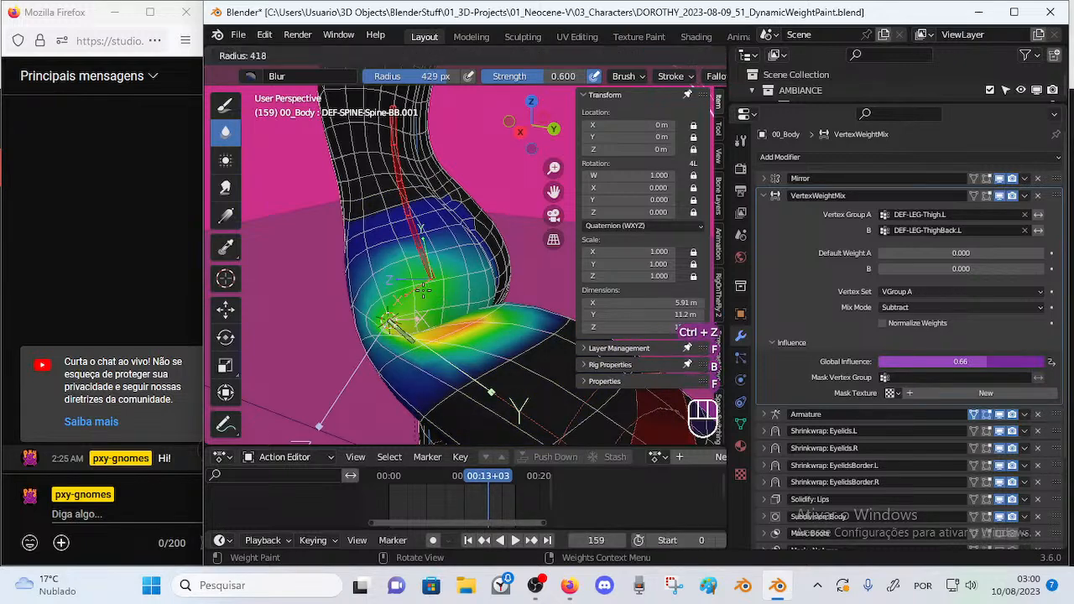
left_click(278, 291)
key("f")
left_click(354, 288)
Reduce the Blur brush to 39 px and blur the weights around the hip crease.
mouse_move(465, 292)
middle_mouse_down()
mouse_move(520, 272)
mouse_move(479, 309)
mouse_move(451, 314)
mouse_move(492, 317)
middle_mouse_up()
key("f")
left_click(489, 271)
left_click(521, 254)
left_click(451, 314)
left_click(453, 316)
Switch the body mesh to Edit Mode with face selection and clear the current selection.
key("ctrl+Tab")
left_click(499, 316)
left_click(500, 309)
key("Tab")
key("alt+a")
middle_click_drag(507, 313, 417, 275)
key("3")
Try to select face loops across the hip and upper thigh, clearing each selection.
left_click(391, 352, "alt+shift")
key("alt+a")
left_click(464, 277, "alt+shift")
left_click(464, 277, "alt+shift")
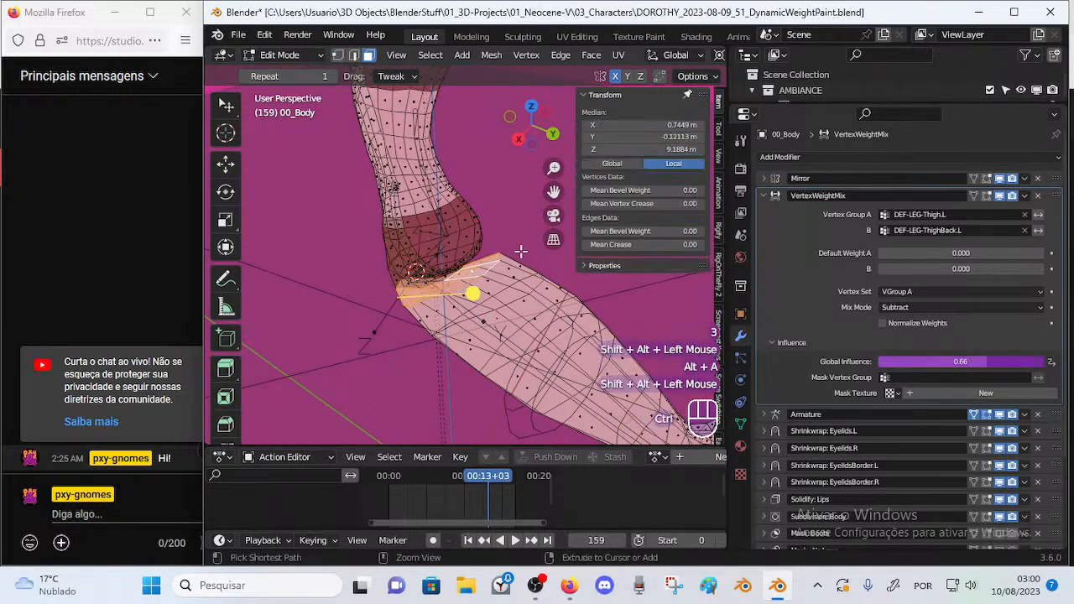
key("ctrl+KP_Add")
key("ctrl+KP_Add")
middle_click_drag(521, 250, 390, 277)
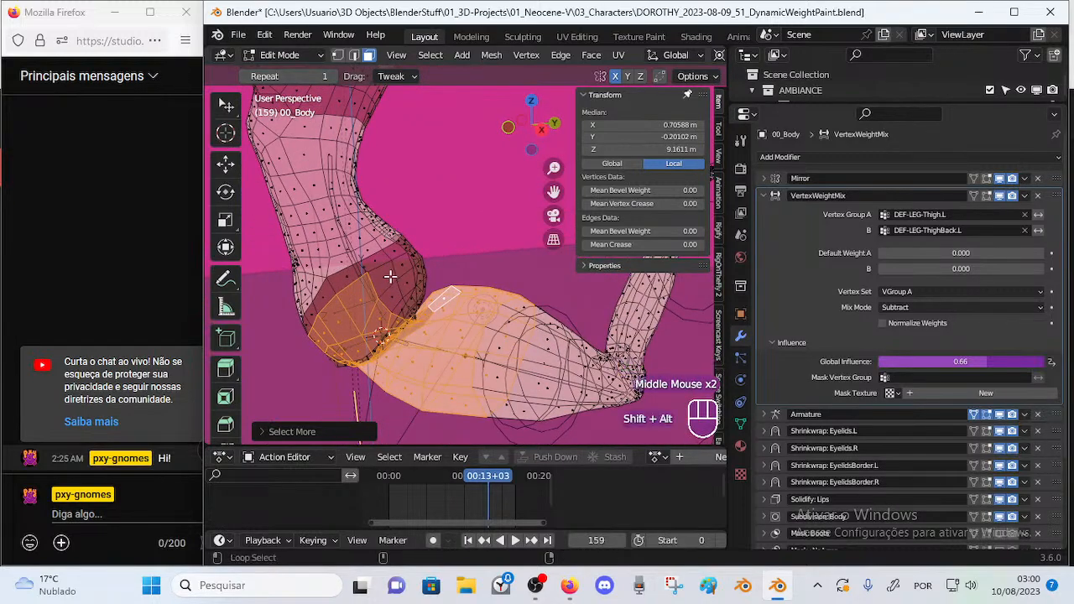
key("alt+a")
left_click(402, 288, "alt+shift")
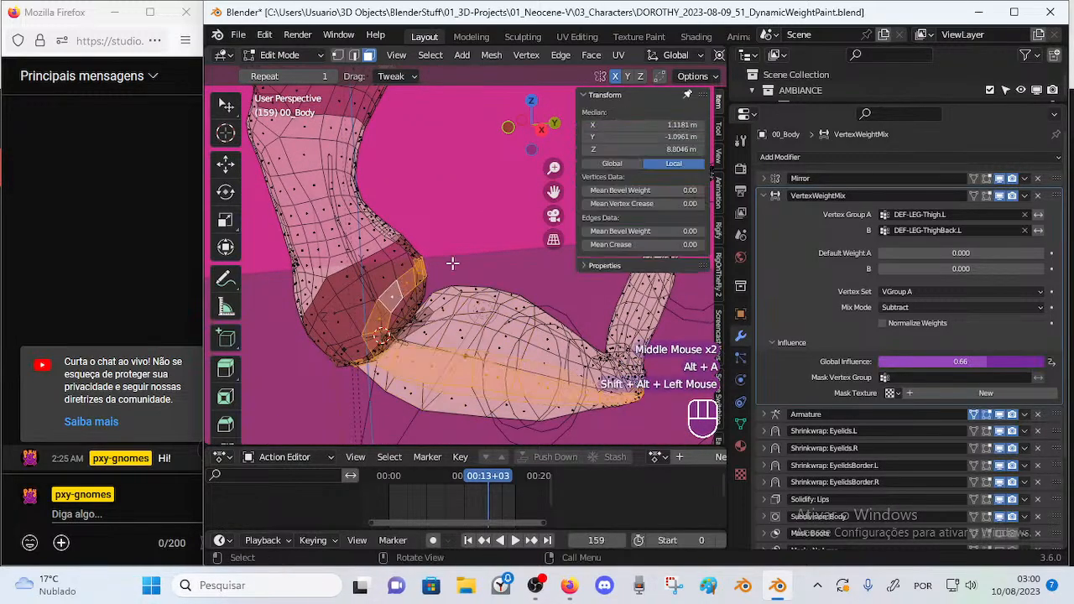
key("alt+a")
left_click(401, 322, "alt+shift")
middle_click_drag(408, 320, 403, 336)
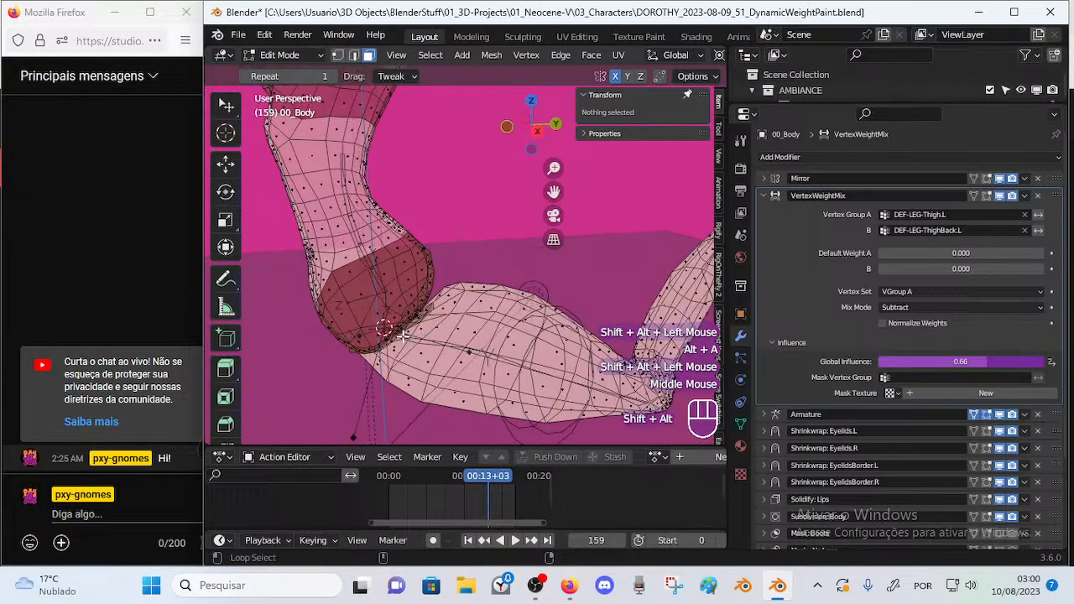
Select the face loop around the top of the left thigh, grow the selection three times and shrink it once.
left_click(391, 353, "alt+shift")
key("ctrl+KP_Add")
key("ctrl+KP_Add")
key("ctrl+KP_Add")
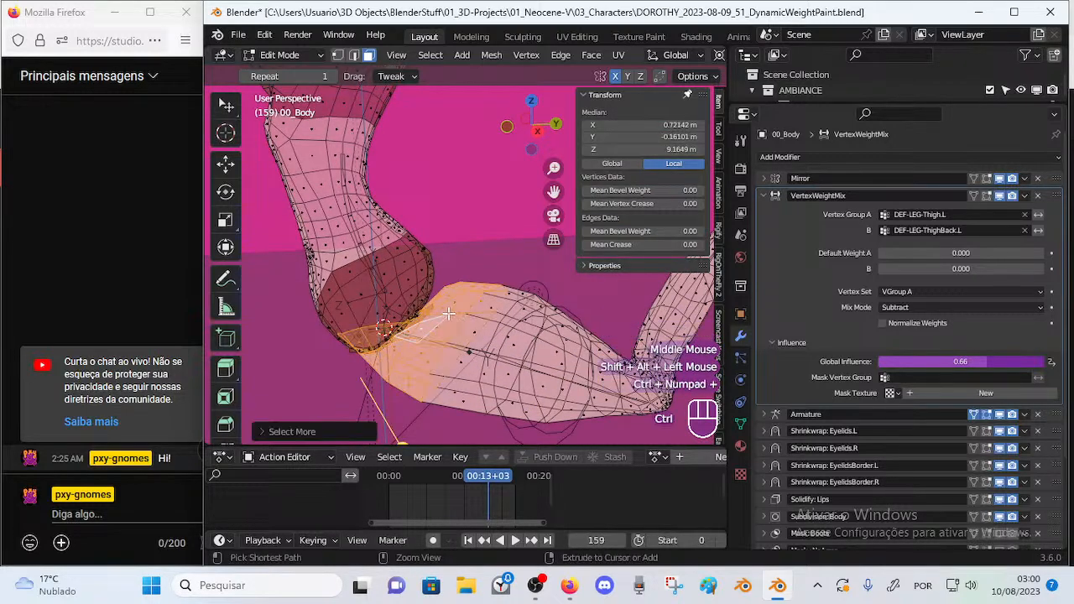
key("ctrl+KP_Subtract")
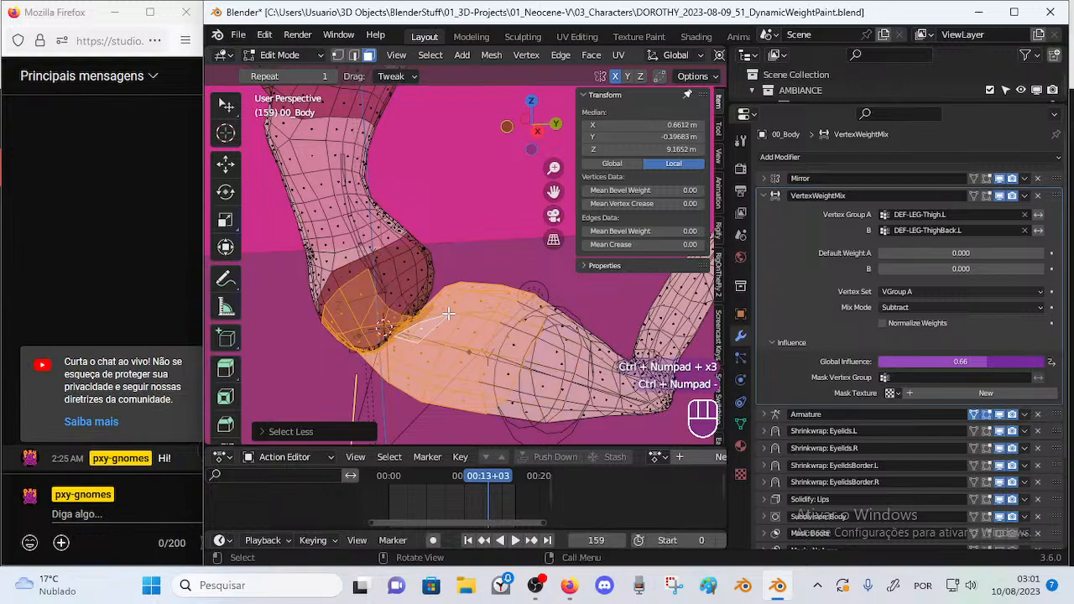
Try to add another thigh face loop and resize the selection, and undo these selection changes.
middle_click_drag(449, 314, 549, 263)
left_click(500, 270, "alt+shift")
key("ctrl+KP_Add")
key("ctrl+KP_Subtract")
key("ctrl+KP_Subtract")
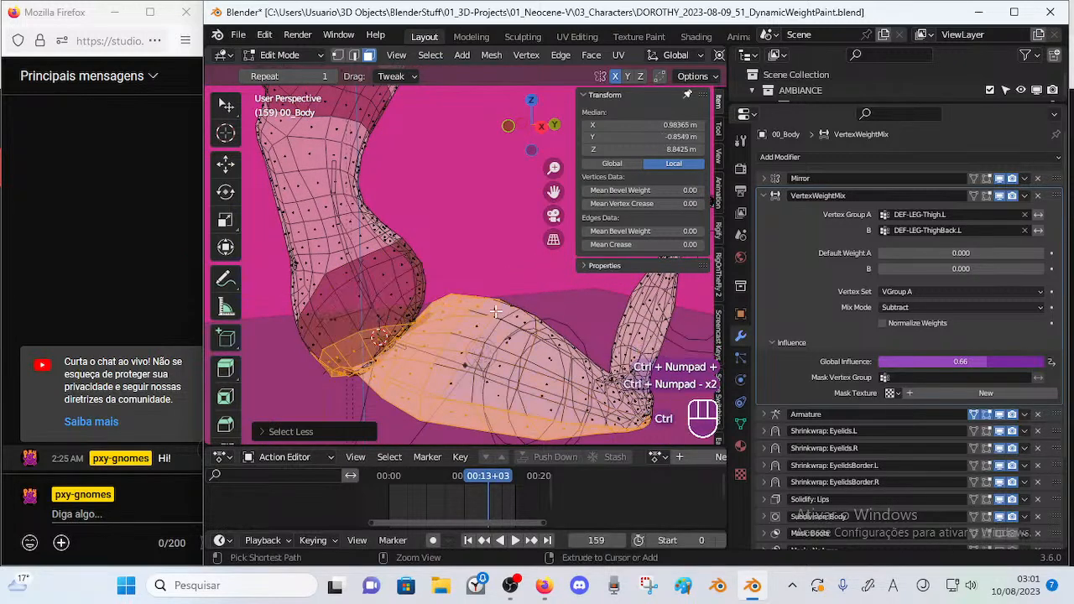
key("ctrl+z")
key("ctrl+z")
key("ctrl+z")
key("ctrl+z")
Add the remaining left hip and buttock faces up to the waist to the selection with Circle Select and loop selection.
mouse_move(495, 314)
middle_mouse_down()
mouse_move(406, 321)
mouse_move(381, 340)
middle_mouse_up()
key("c")
mouse_move(382, 340)
left_mouse_down()
mouse_move(434, 285)
mouse_move(420, 267)
mouse_move(405, 277)
left_mouse_up()
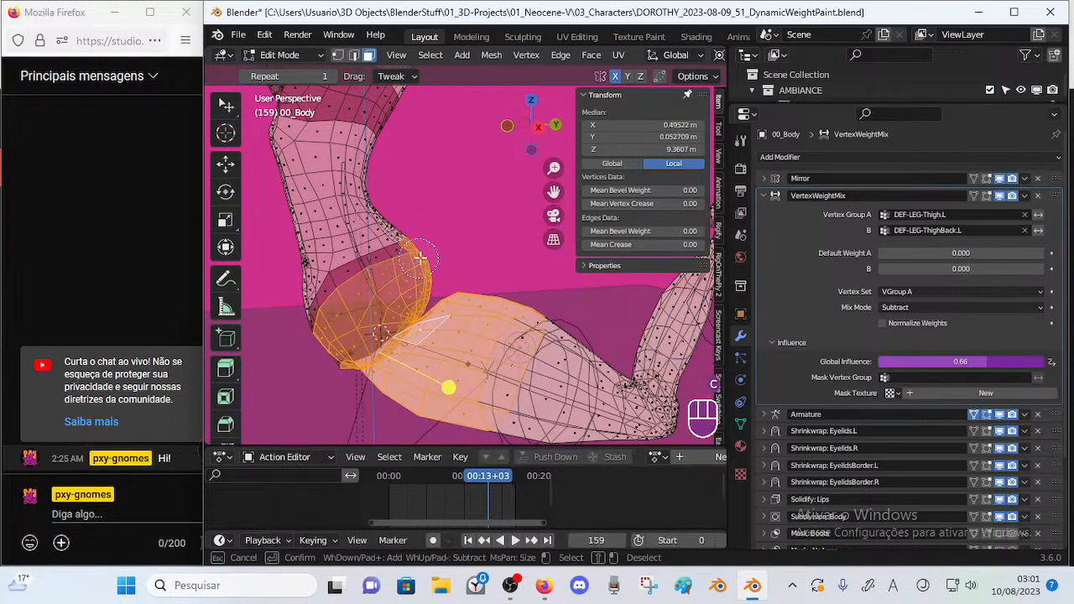
right_click(387, 281)
left_click(415, 378, "alt+shift")
left_click(416, 378, "alt+shift")
mouse_move(416, 377)
middle_mouse_down()
mouse_move(358, 313)
mouse_move(307, 364)
middle_mouse_up()
key("c")
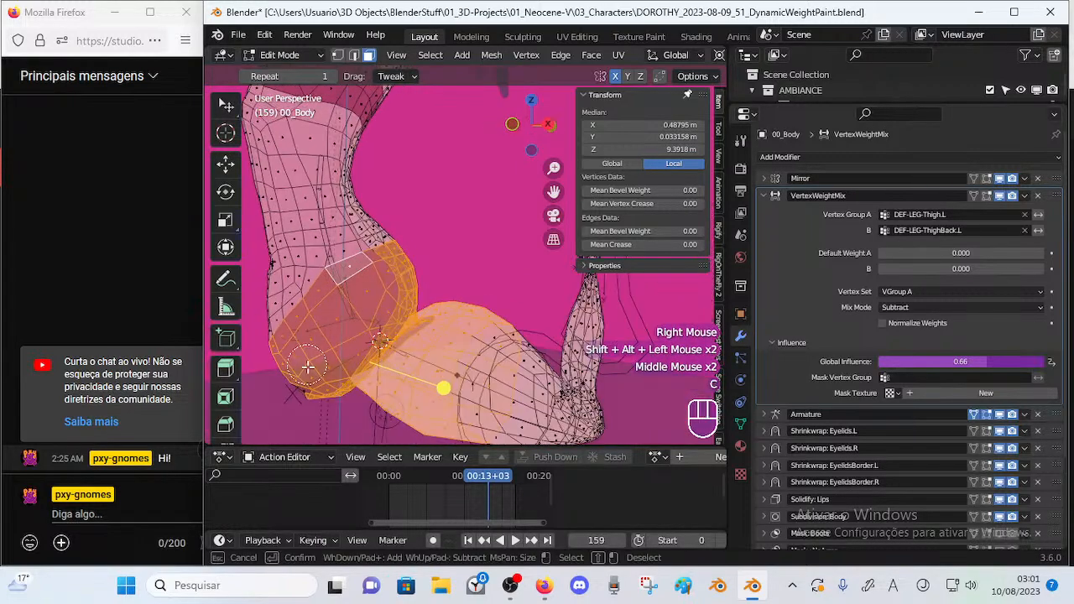
right_click(453, 277)
right_click(422, 295)
Return the body to Weight Paint mode with painting masked to the selected hip and thigh faces.
mouse_move(510, 257)
middle_mouse_down()
mouse_move(448, 302)
mouse_move(412, 294)
mouse_move(546, 307)
mouse_move(473, 287)
mouse_move(429, 330)
mouse_move(444, 356)
mouse_move(419, 307)
mouse_move(394, 318)
mouse_move(427, 287)
mouse_move(475, 327)
middle_mouse_up()
key("ctrl+Tab")
left_click(435, 358)
left_click(440, 337)
left_click(454, 329, "shift")
key("ctrl+Tab")
Toggle the wireframe overlay on and off to examine the weight gradient on the hip and buttock.
key("ctrl+alt+z")
key("ctrl+alt+z")
key("shift+ctrl+alt+z")
middle_click_drag(475, 327, 472, 296, "ctrl")
mouse_move(472, 296)
middle_mouse_down()
mouse_move(446, 319)
mouse_move(485, 294)
middle_mouse_up()
key("shift+ctrl+alt+z")
key("shift+ctrl+alt+z")
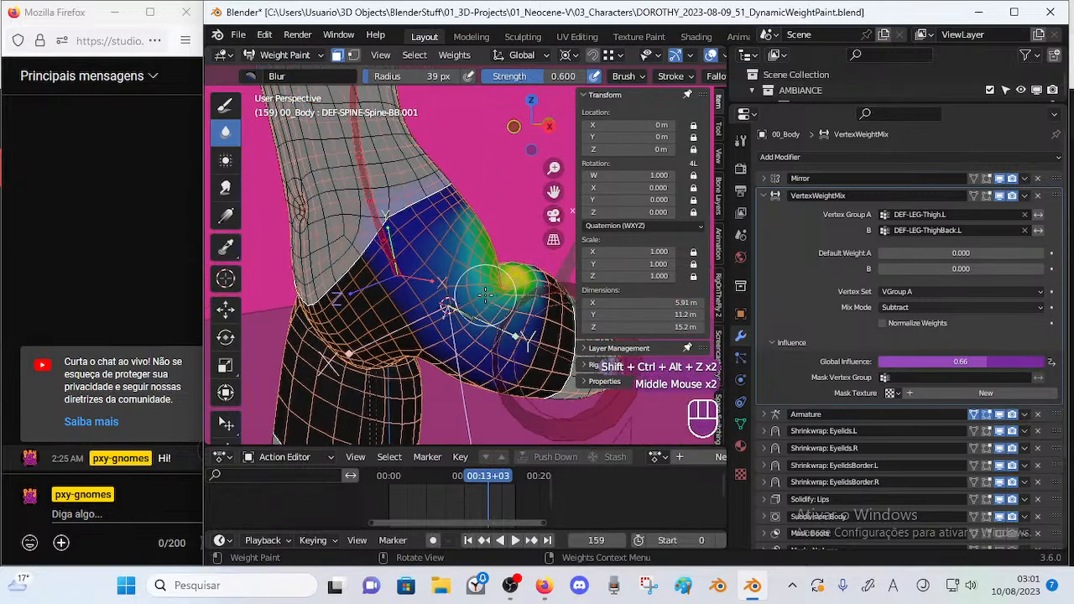
key("shift+ctrl+alt+z")
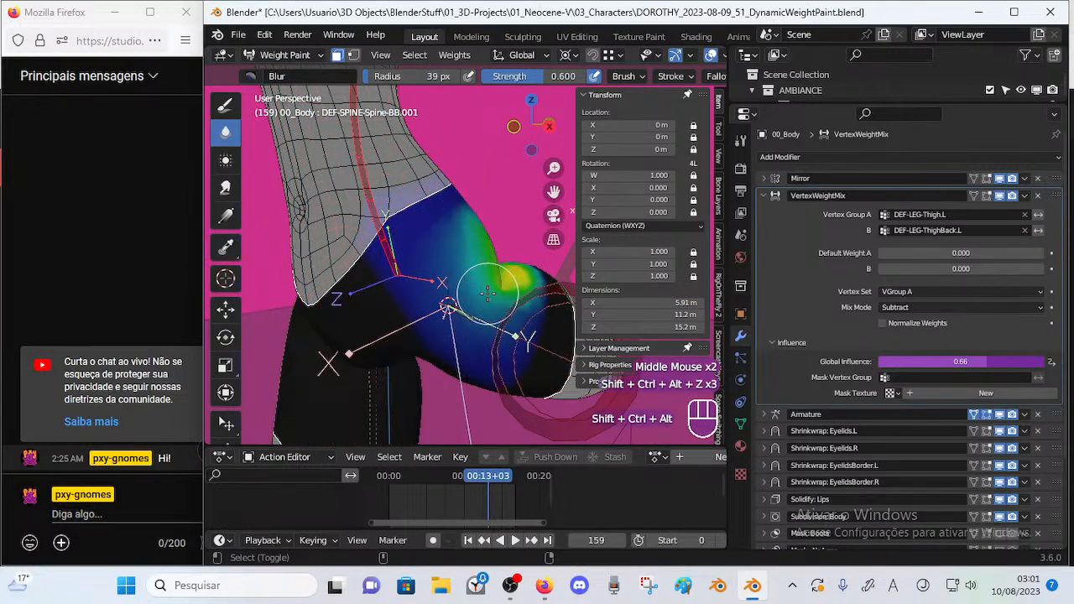
key("shift+ctrl+alt+z")
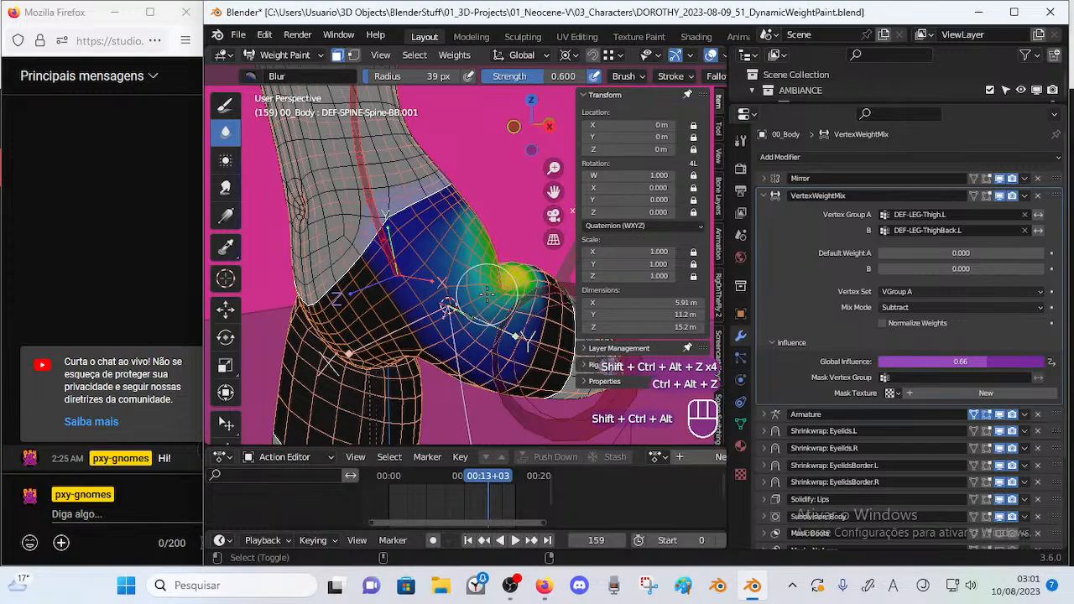
key("shift+ctrl+alt+z")
mouse_move(486, 293)
middle_mouse_down()
mouse_move(467, 312)
mouse_move(444, 299)
mouse_move(475, 296)
mouse_move(437, 304)
mouse_move(474, 311)
mouse_move(475, 327)
mouse_move(501, 350)
mouse_move(450, 327)
mouse_move(430, 303)
mouse_move(432, 218)
mouse_move(450, 219)
mouse_move(465, 319)
middle_mouse_up()
key("shift+ctrl+alt+z")
Blur the masked weights around the hip crease with the 39 px brush, undoing one stroke.
left_click(474, 310)
left_click(474, 310)
left_click(501, 350)
key("ctrl+z")
left_click(449, 327)
left_click(440, 305)
At frame 209, subtract weight around the inner buttock with the Subtract brush at weight 1.000, resizing it to 46 px.
left_click_drag(504, 491, 520, 475)
middle_click_drag(499, 323, 509, 313)
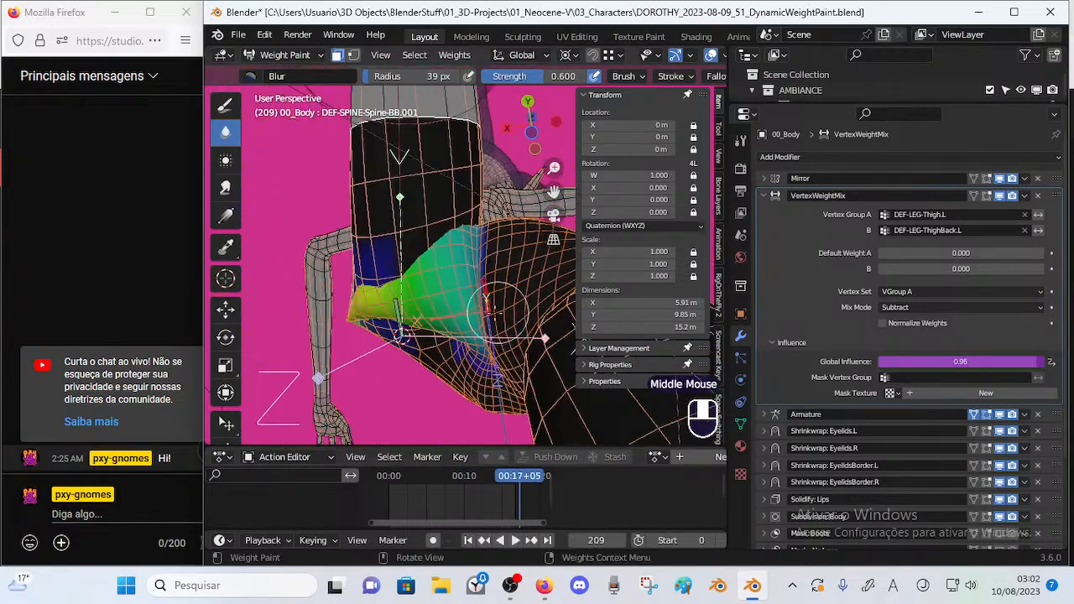
left_click(236, 108)
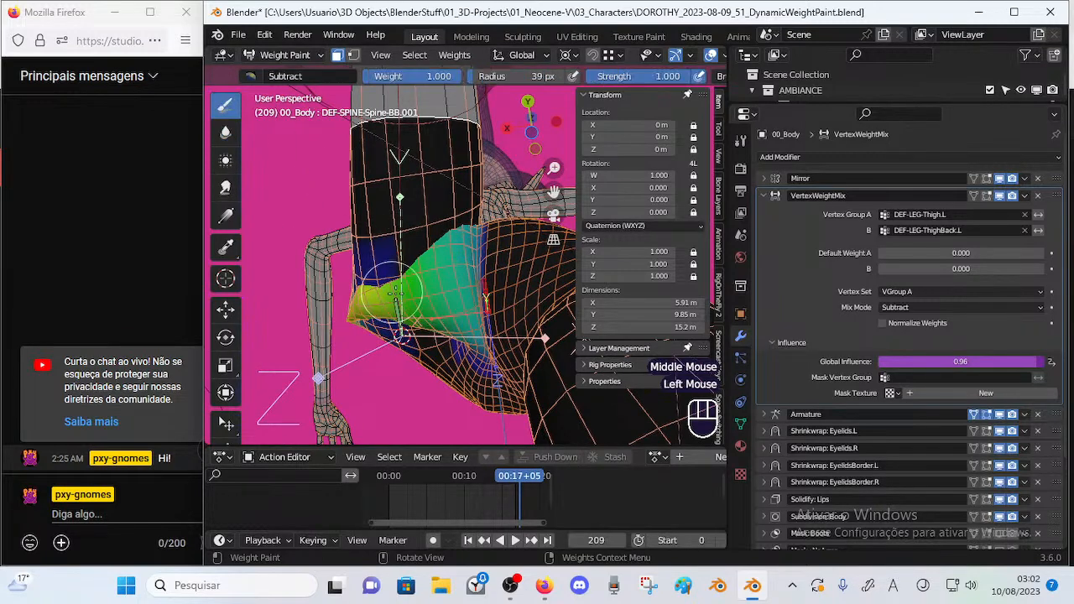
left_click(227, 134)
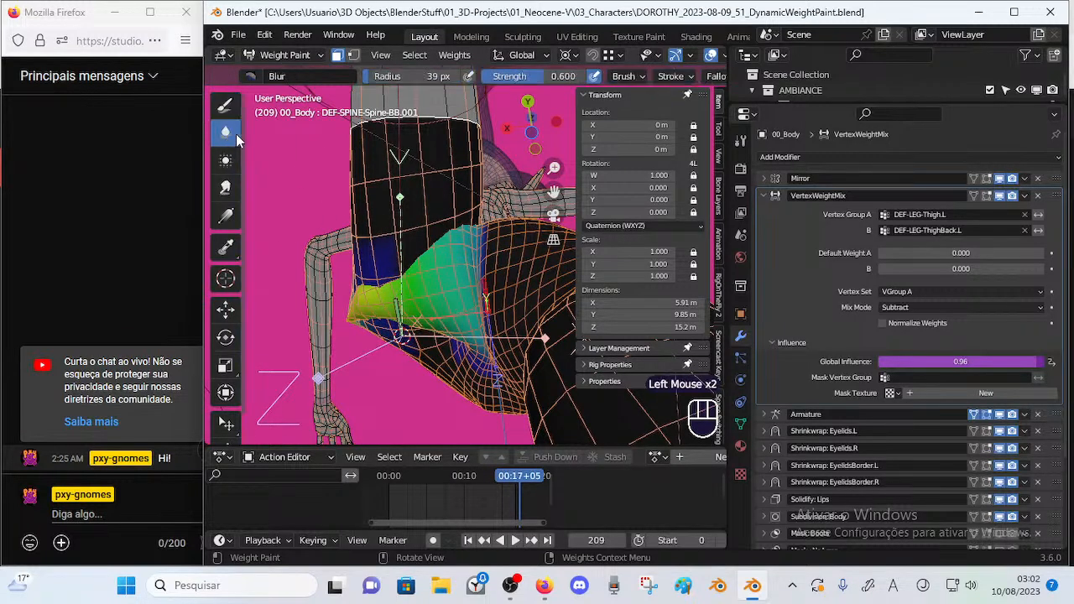
key("ctrl+f")
left_click(354, 209)
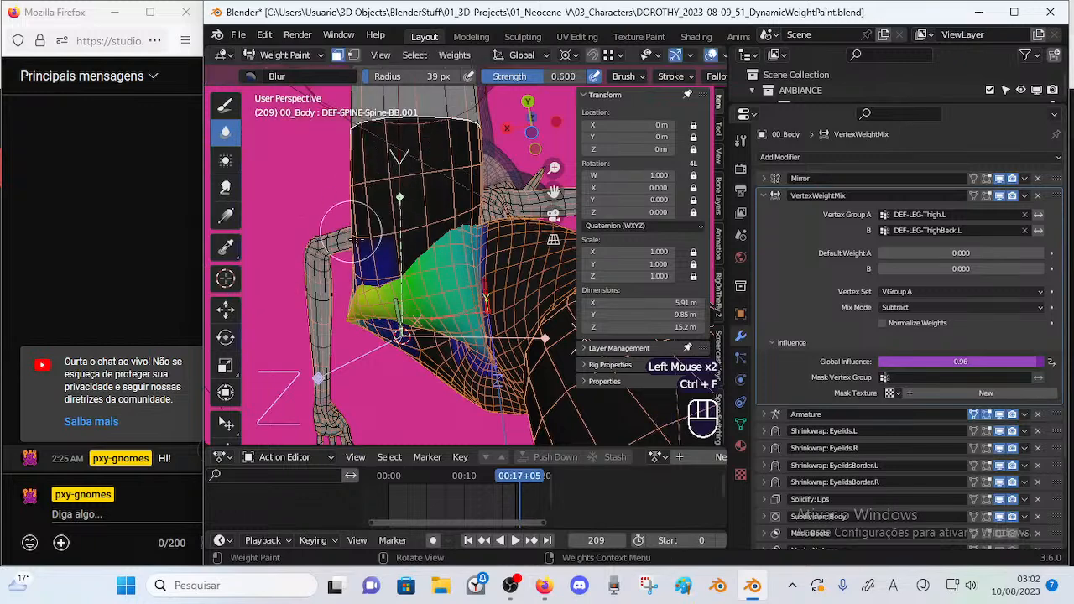
left_click(224, 106)
key("f")
left_click(429, 285)
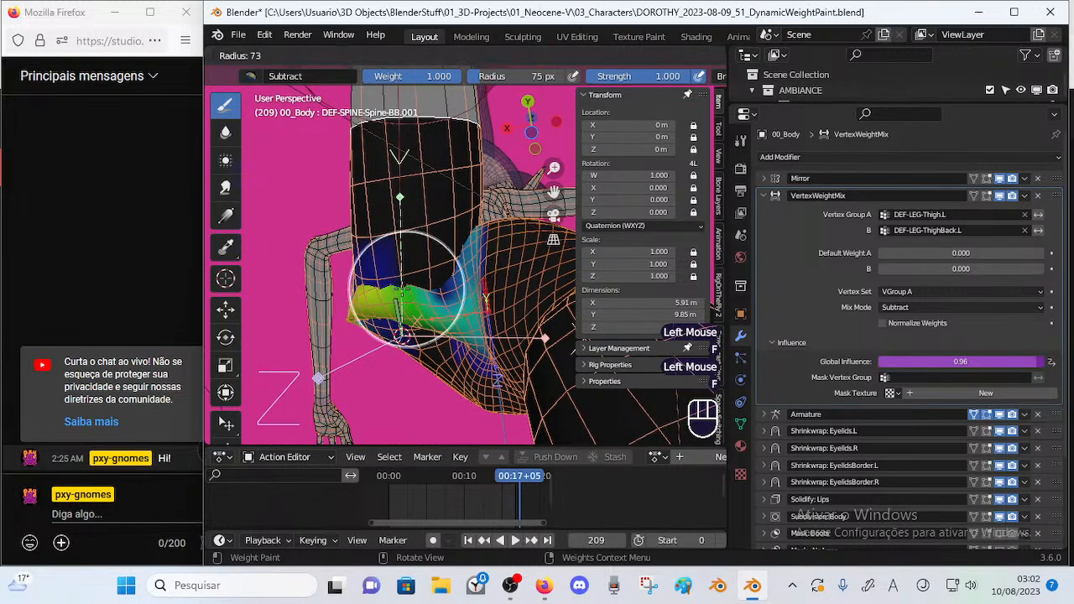
left_click(406, 293)
mouse_move(350, 300)
left_mouse_down()
mouse_move(382, 296)
mouse_move(408, 308)
left_mouse_up()
Move to frame 101 and smear the weights across the crease under the left buttock from behind.
middle_click_drag(398, 304, 445, 344)
left_click_drag(513, 485, 450, 486)
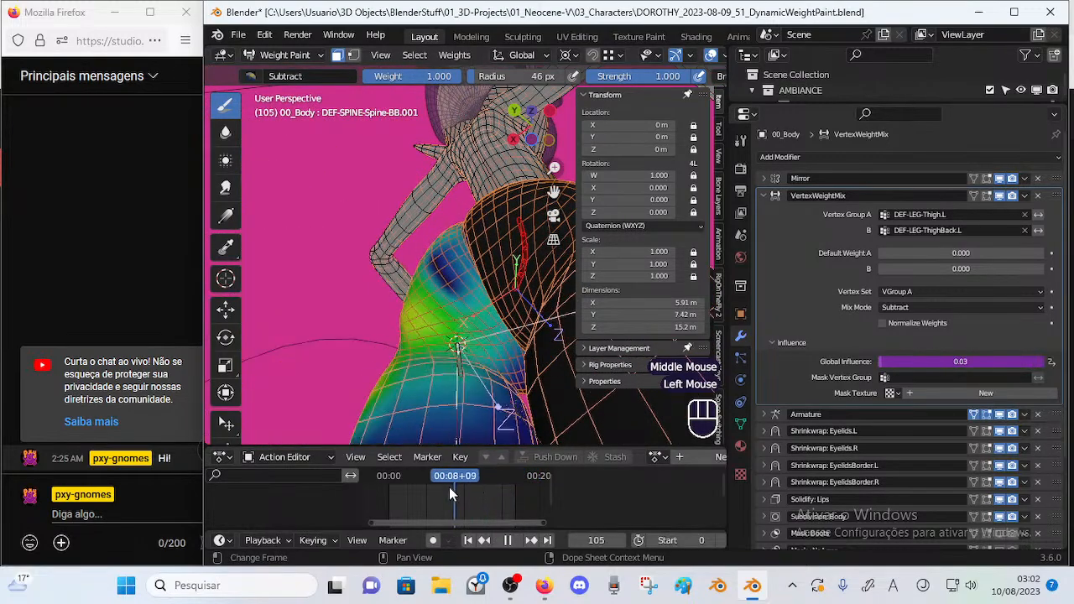
middle_click_drag(457, 360, 470, 378)
left_click(225, 132)
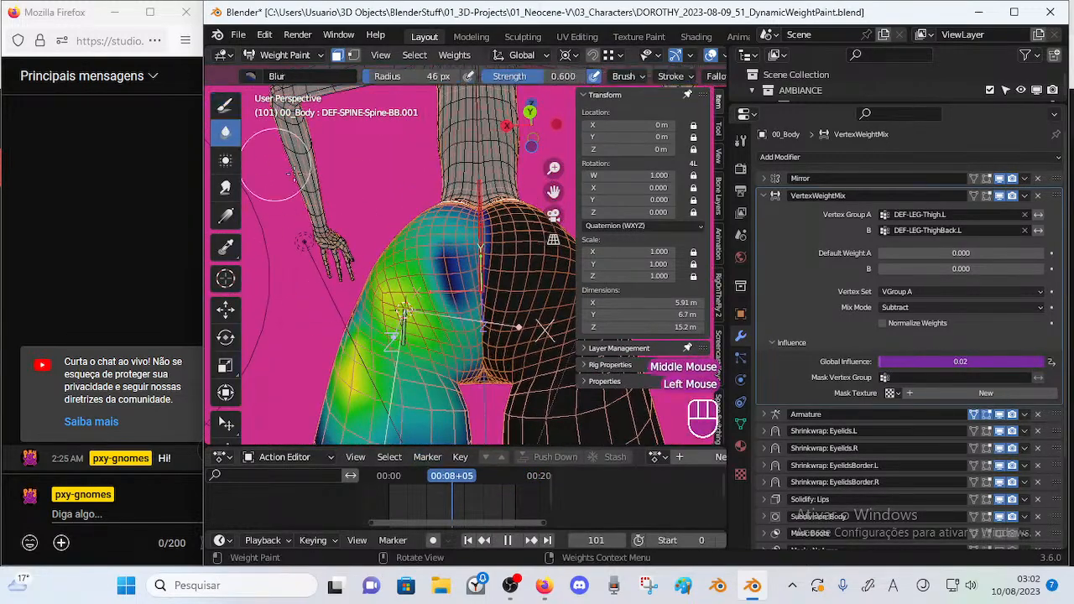
left_click(224, 188)
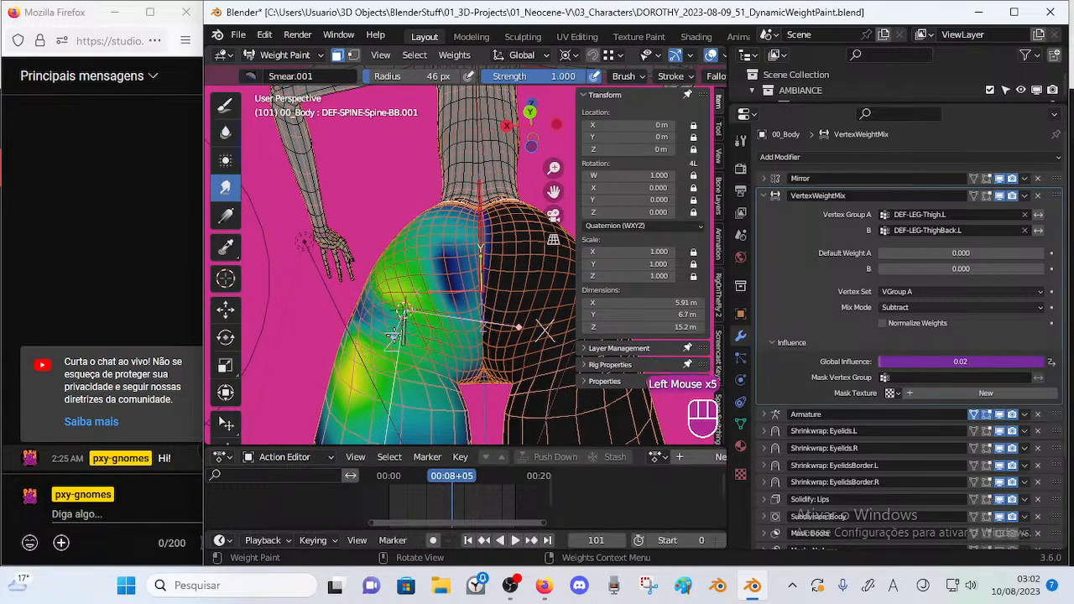
Set the Subtract brush weight to 0.291 and subtract weight along the crease under the left buttock.
left_click(224, 105)
key("ctrl+f")
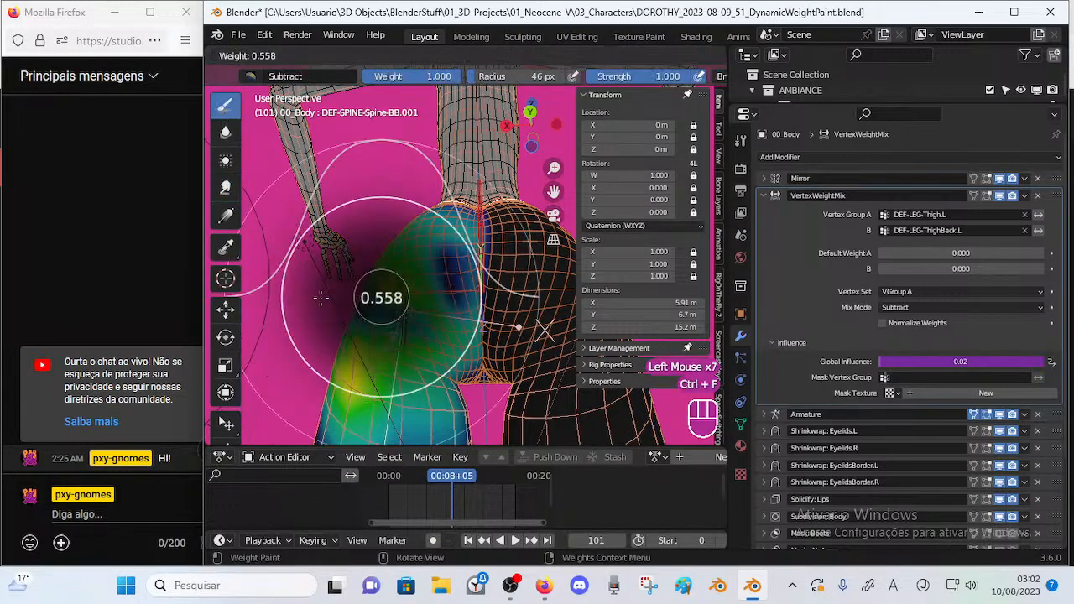
left_click(395, 312)
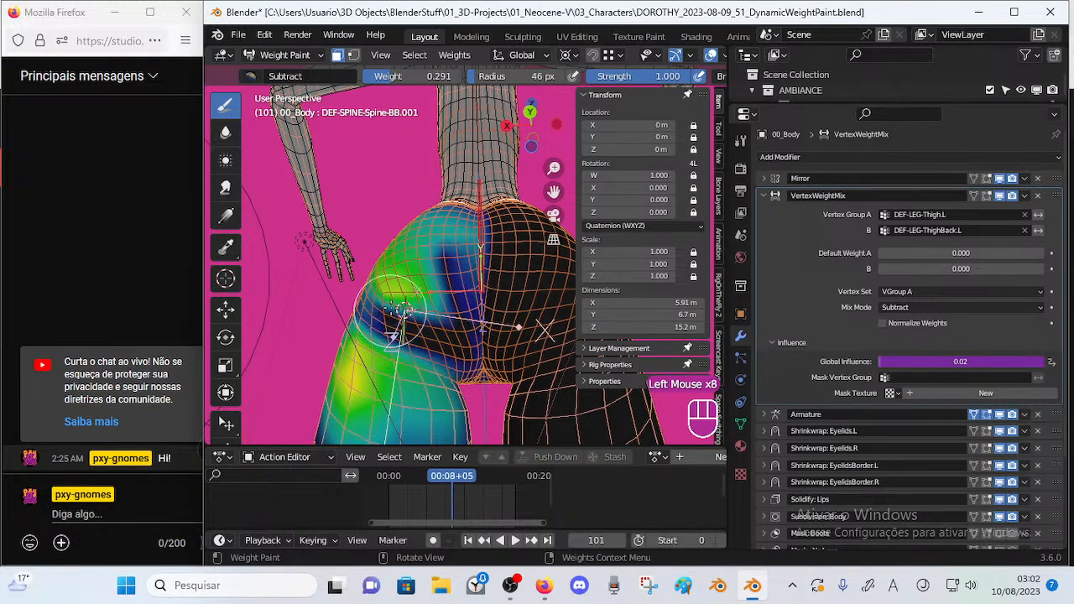
Blur the subtracted buttock crease and the back of the left thigh with the 46 px Blur brush.
left_click(231, 133)
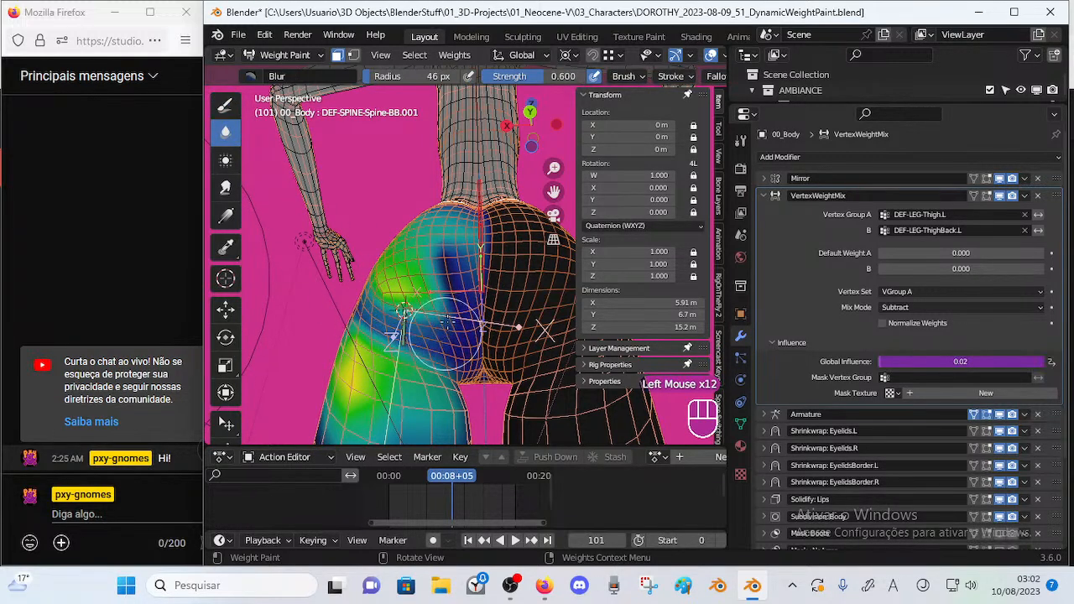
middle_click_drag(448, 338, 372, 344)
left_click(456, 347)
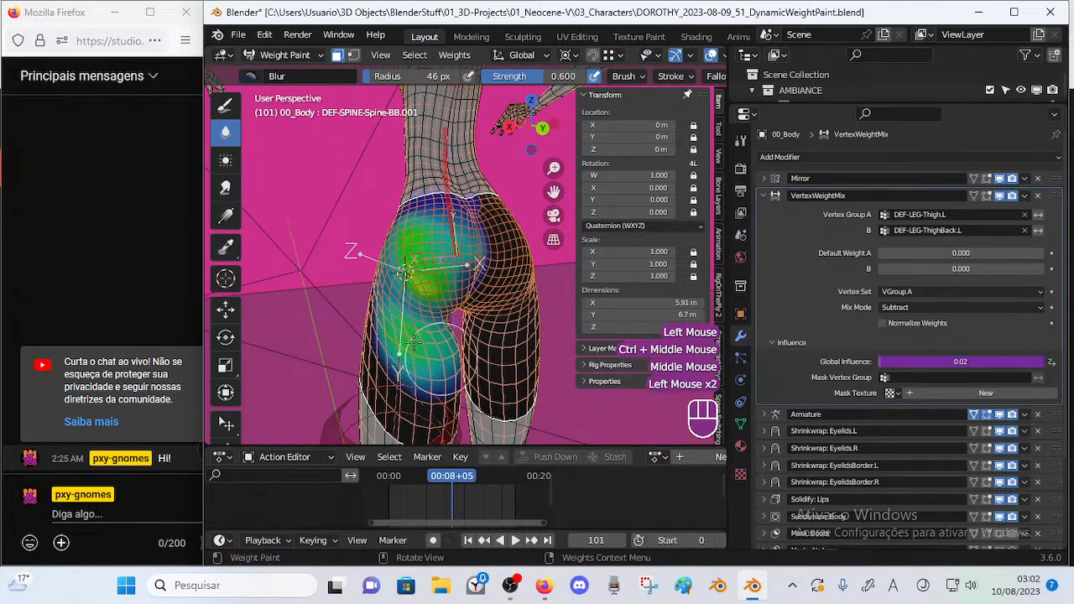
middle_click_drag(451, 327, 445, 343)
left_click(444, 343)
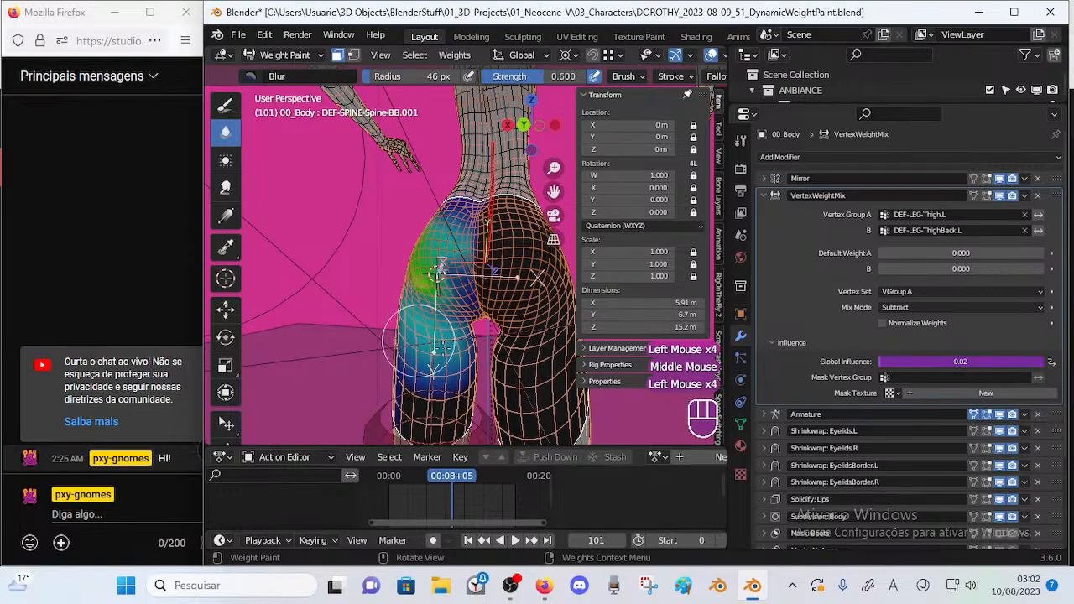
Blur the weights on the inner side of the left buttock from behind.
middle_click_drag(433, 335, 483, 294)
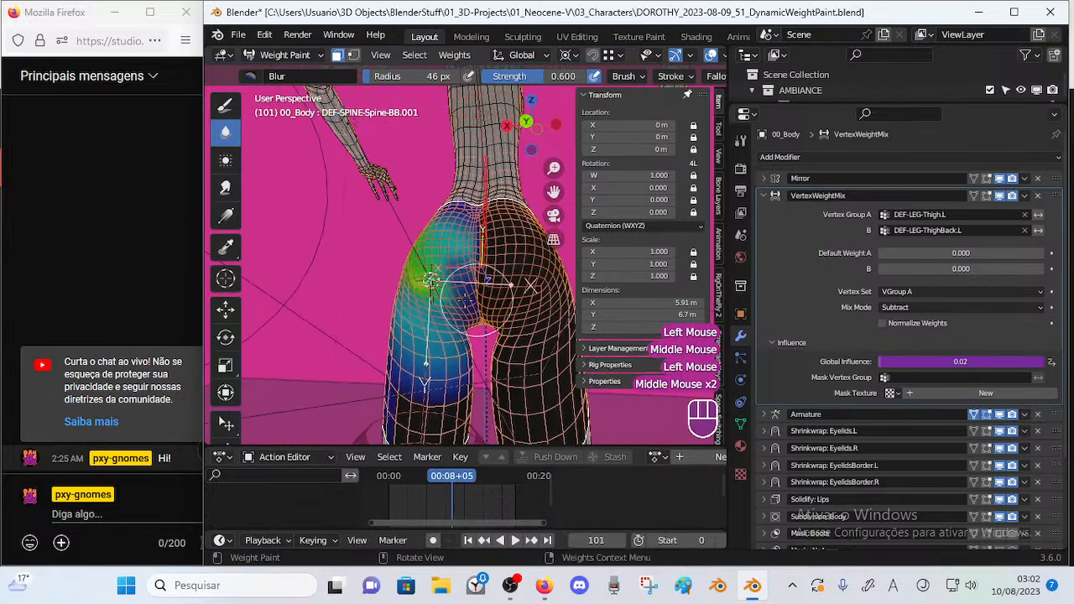
middle_click_drag(420, 314, 502, 288)
left_click_drag(449, 270, 438, 285)
middle_click_drag(470, 281, 388, 301)
left_click_drag(436, 300, 458, 285)
Scrub the leg raise between frames 95 and 143 and examine the buttock and hip deformation from several angles.
left_click_drag(449, 482, 479, 475)
middle_click_drag(482, 390, 428, 401)
left_click_drag(477, 485, 447, 449)
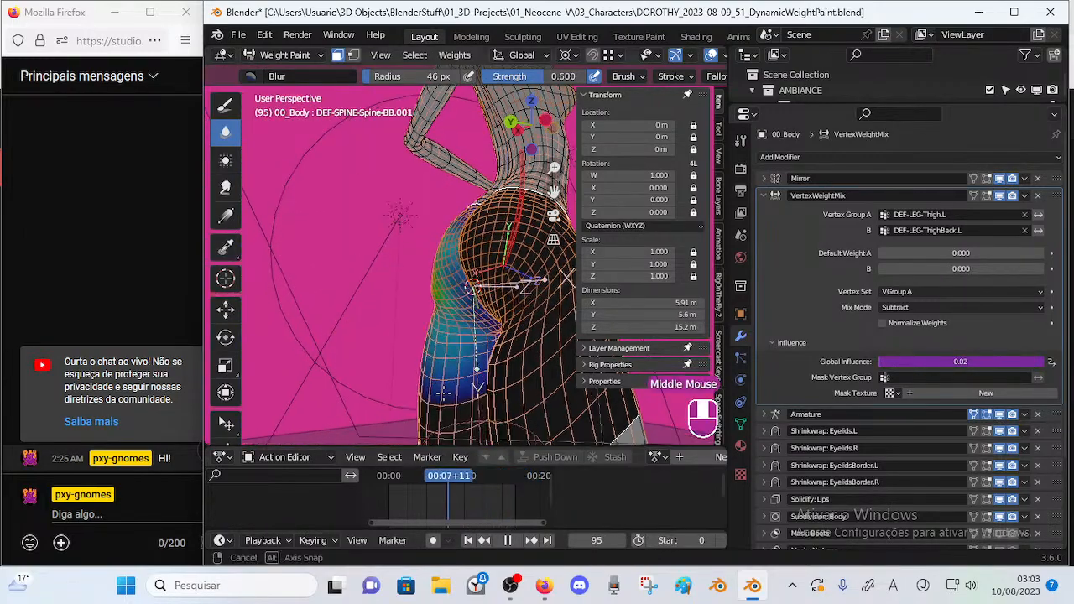
middle_click_drag(520, 361, 727, 369)
middle_click_drag(378, 361, 445, 390)
middle_click_drag(445, 391, 361, 393)
left_click_drag(459, 487, 470, 458)
middle_click_drag(437, 336, 470, 323)
middle_click_drag(554, 312, 560, 309)
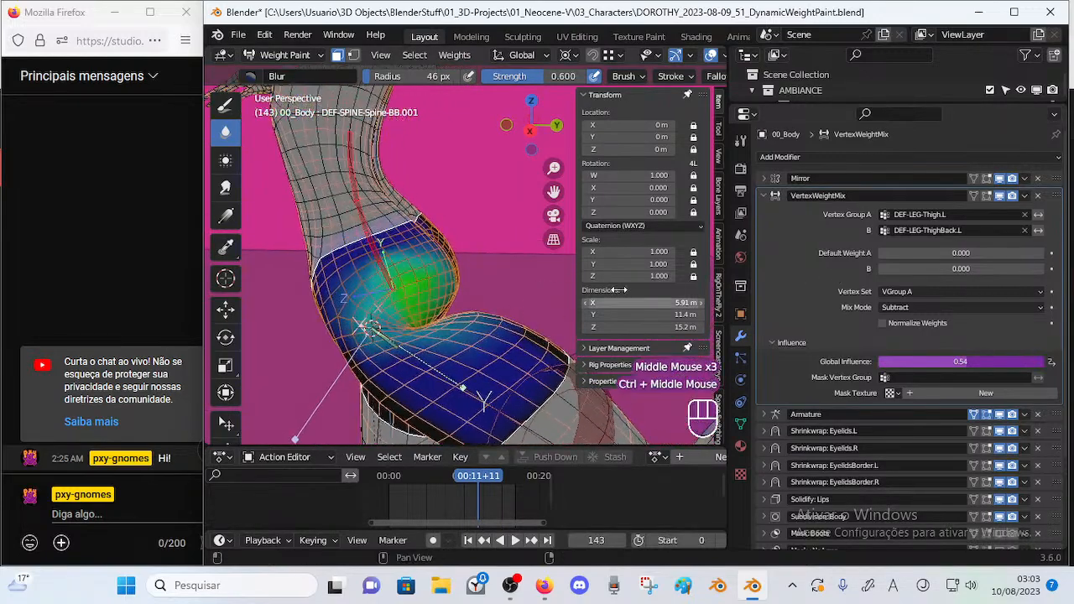
Scrub the leg raise through frames 169, 154, 183 and 95, checking the hip crease from the side and behind.
middle_click_drag(489, 375, 450, 401)
left_click_drag(472, 477, 495, 447)
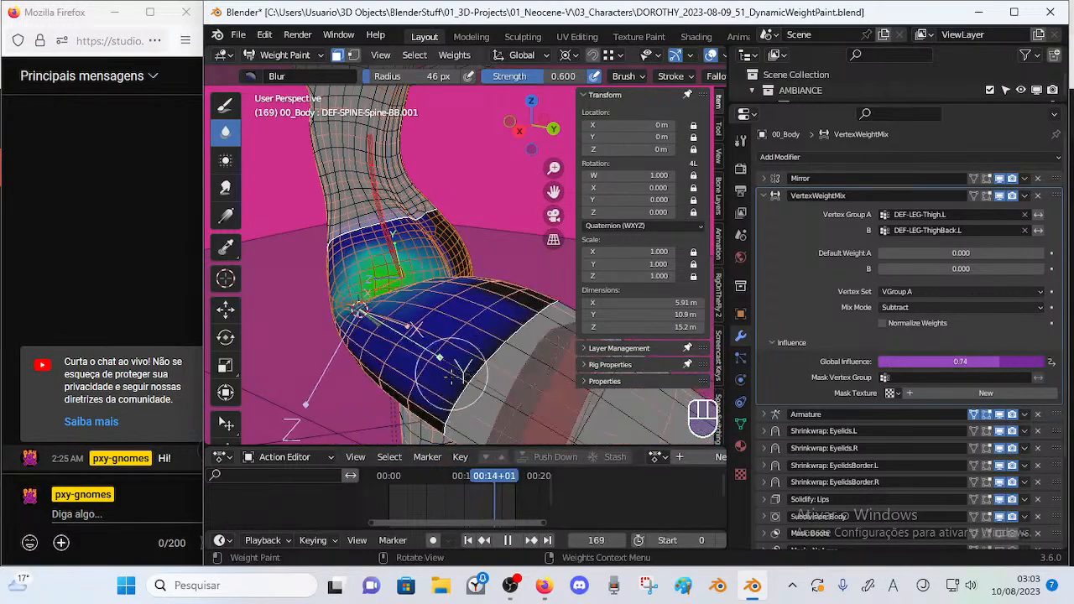
middle_click_drag(503, 401, 515, 392)
left_click_drag(466, 480, 485, 459)
middle_click_drag(440, 312, 456, 302)
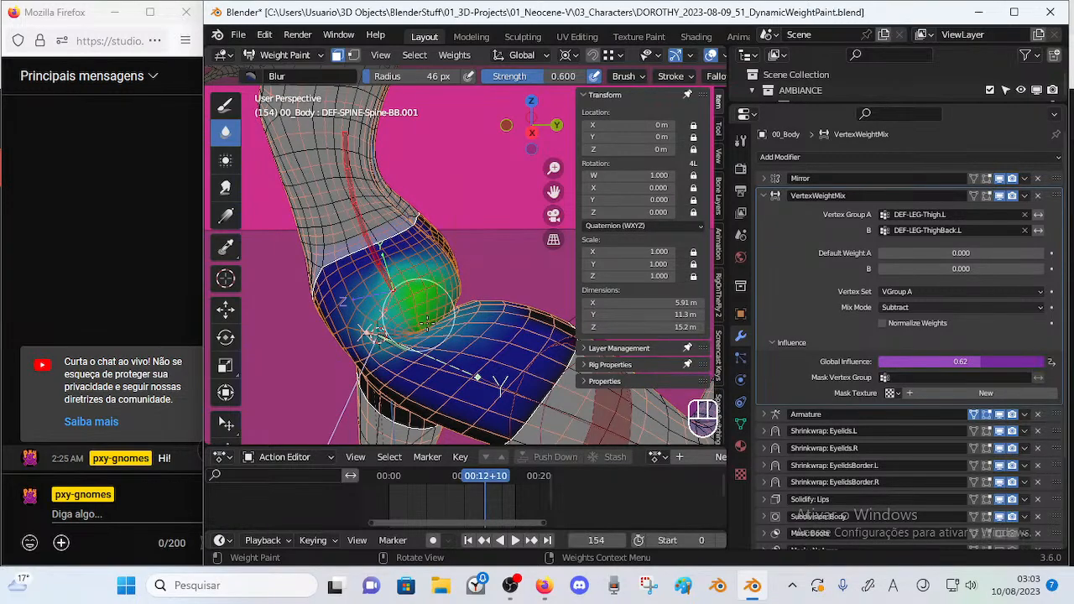
middle_click_drag(423, 312, 375, 252)
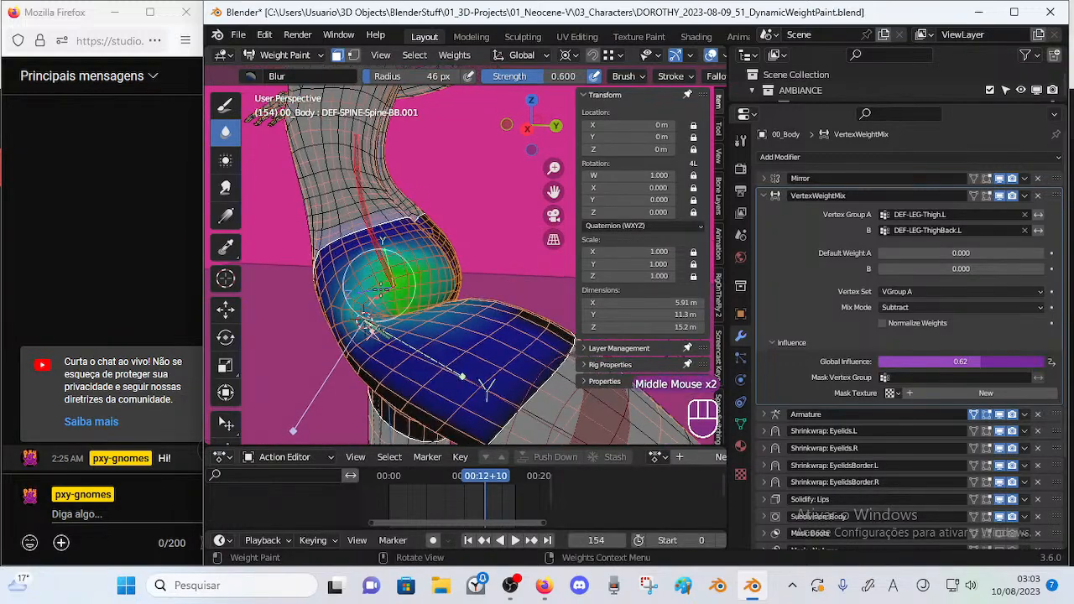
left_click_drag(453, 477, 483, 481)
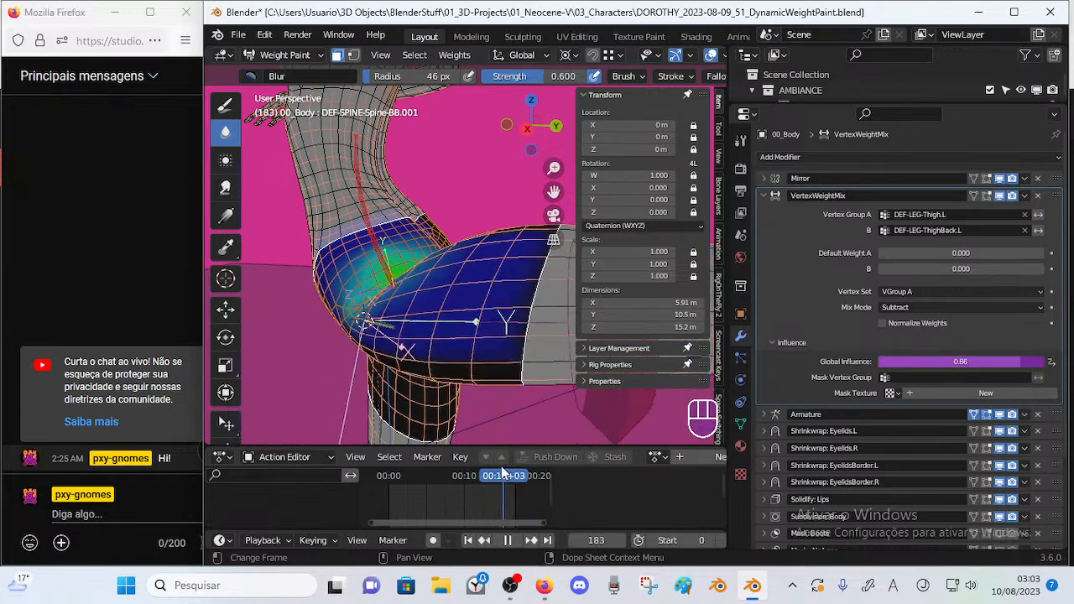
middle_click_drag(394, 336, 424, 329)
left_click_drag(486, 475, 452, 475)
middle_click_drag(436, 415, 414, 443)
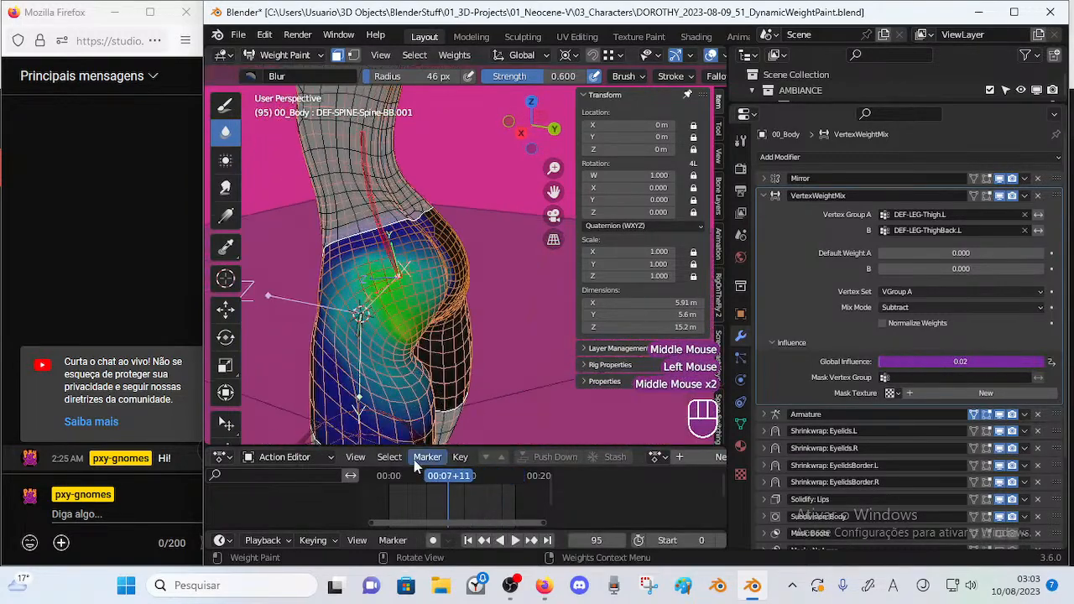
Blur the weights on the outer hip around the thigh joint.
mouse_move(445, 476)
left_mouse_down()
mouse_move(477, 474)
mouse_move(456, 470)
left_mouse_up()
left_click(362, 319)
middle_click_drag(402, 346, 352, 335)
left_click(363, 317)
At frame 160, paint weight 0.630 over the left buttock with the Draw brush set to Mix.
left_click_drag(445, 489, 487, 459)
mouse_move(475, 361)
middle_mouse_down("ctrl")
mouse_move(474, 342)
mouse_move(297, 205)
middle_mouse_up("ctrl")
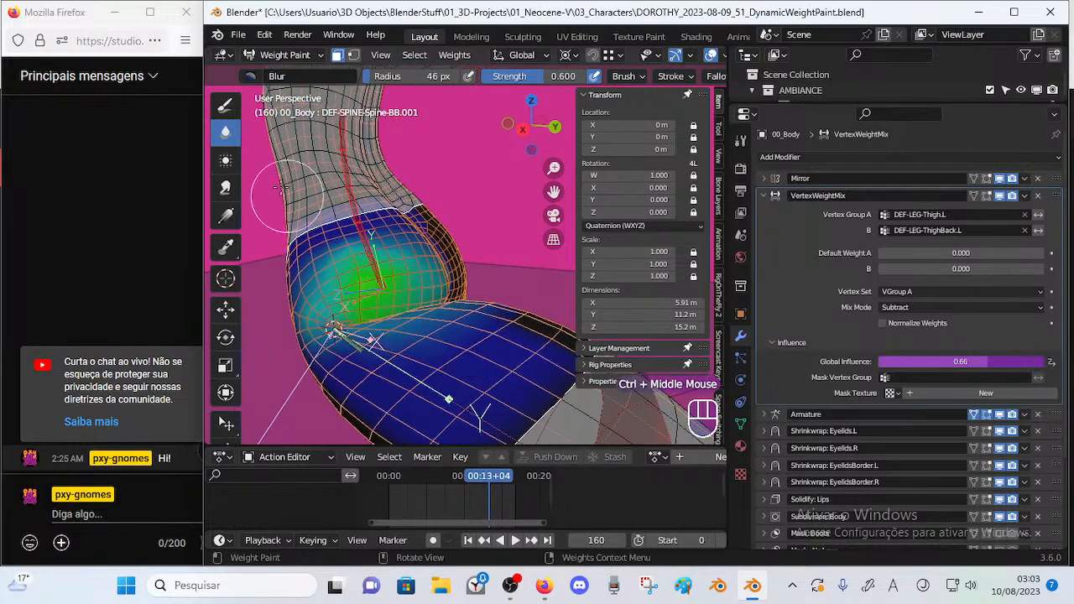
left_click(225, 104)
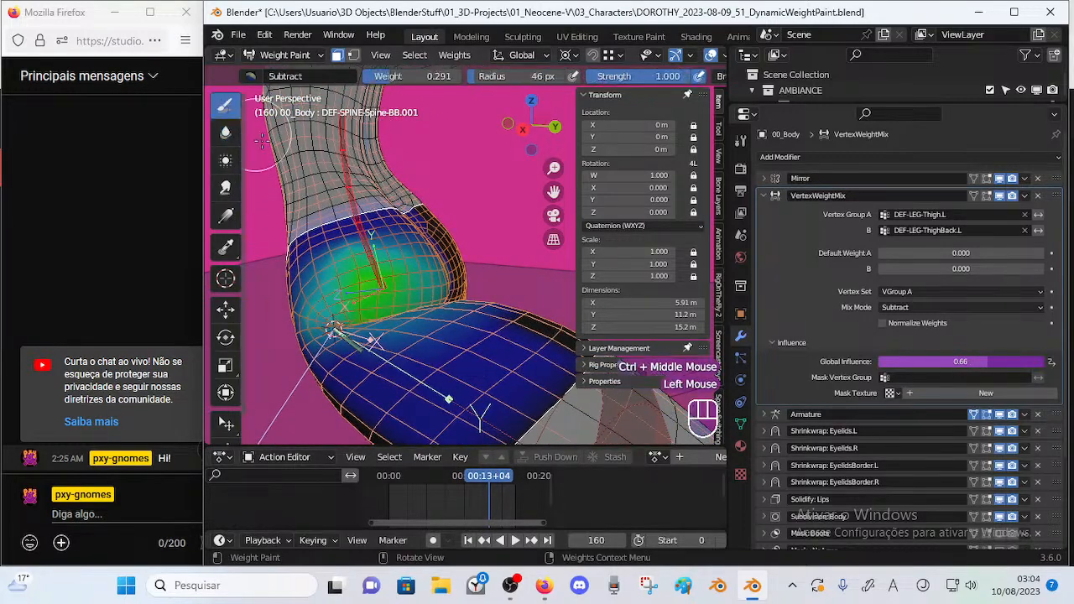
left_click(264, 77)
left_click(527, 126)
key("ctrl+f")
middle_click_drag(393, 298, 370, 283)
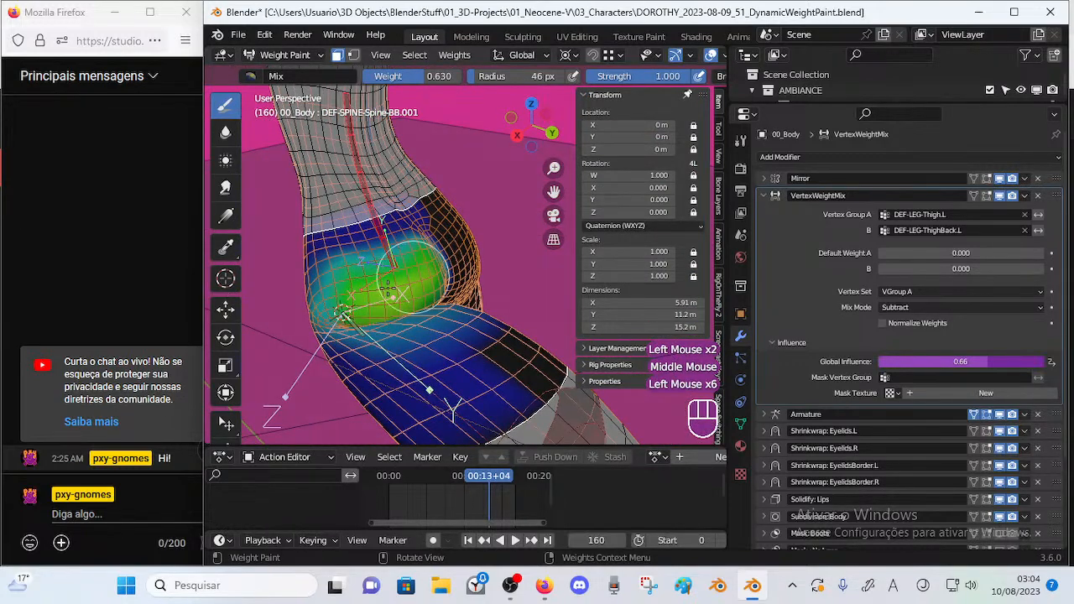
middle_click_drag(344, 287, 406, 275)
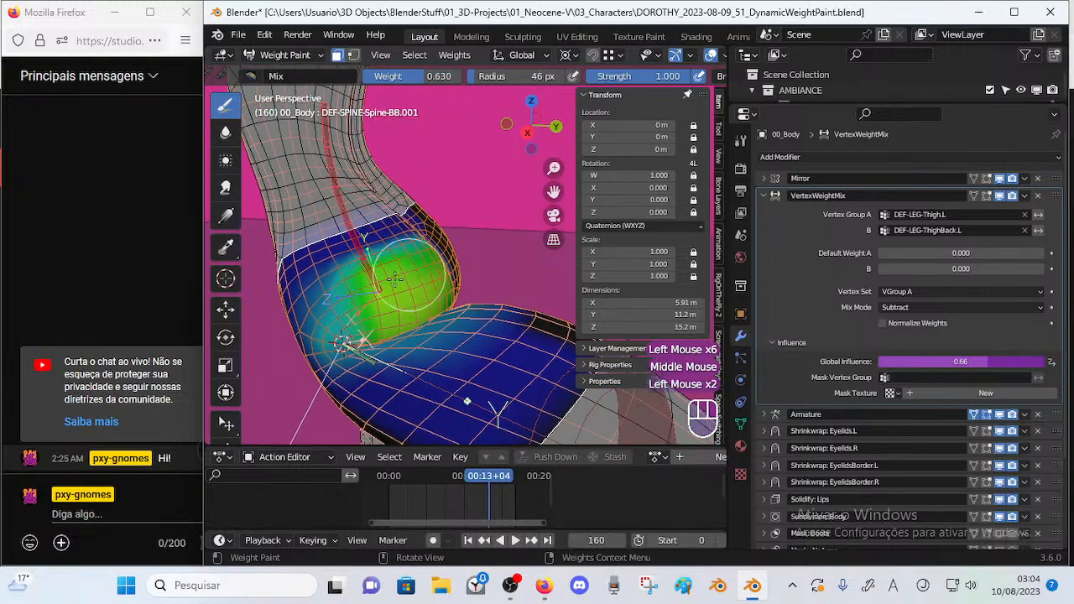
Set the Mix brush weight to 1.000 and paint the left buttock at frames 160 and 117.
key("ctrl+f")
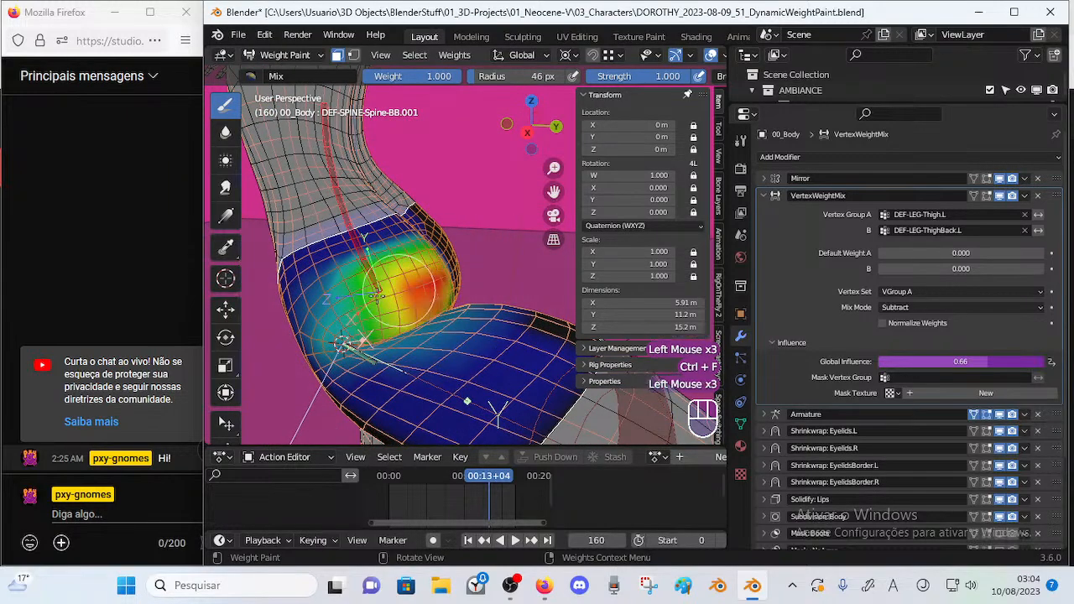
left_click_drag(488, 478, 505, 467)
middle_click_drag(496, 361, 523, 352)
mouse_move(495, 485)
left_mouse_down()
mouse_move(448, 485)
mouse_move(480, 476)
mouse_move(448, 475)
mouse_move(483, 477)
mouse_move(463, 476)
left_mouse_up()
middle_click_drag(489, 425, 362, 353)
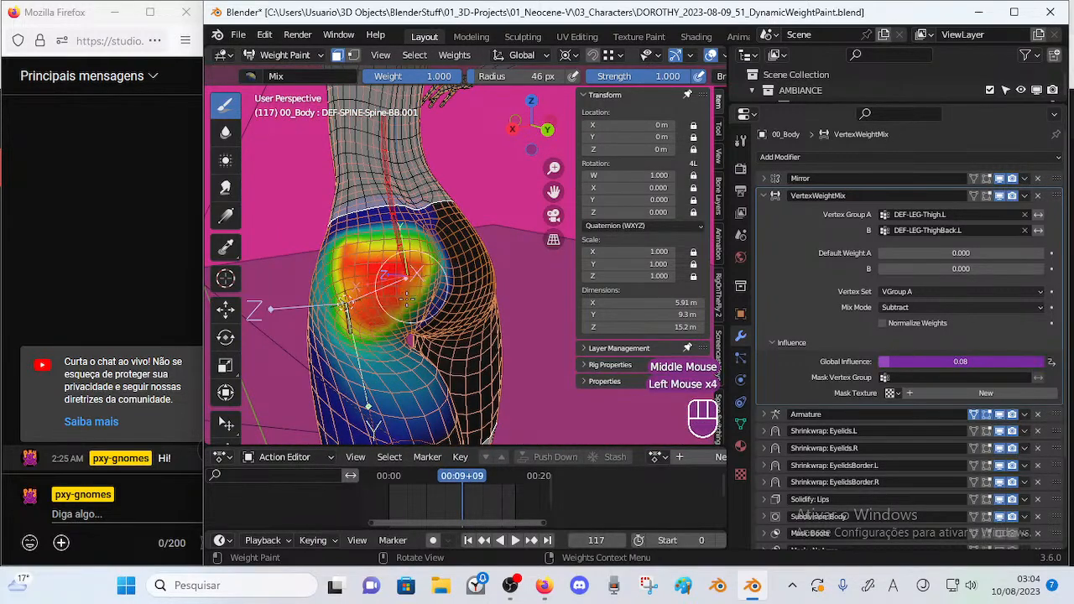
Examine how the buttock and hip deform through the thigh bend while the DEF-LEG-ThighBack.L weights are displayed.
middle_click_drag(401, 336, 393, 319)
left_click_drag(460, 474, 484, 474)
middle_click_drag(476, 411, 480, 445)
mouse_move(482, 475)
left_mouse_down()
mouse_move(460, 481)
mouse_move(471, 482)
left_mouse_up()
middle_click_drag(438, 402, 418, 443)
left_click_drag(470, 482, 497, 467)
middle_click_drag(457, 419, 488, 401)
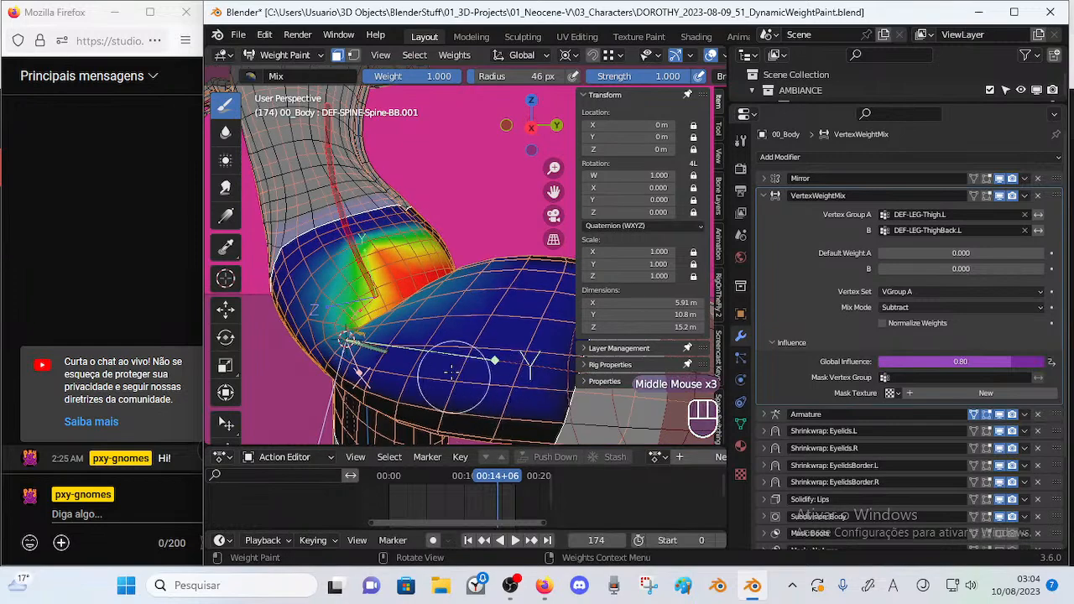
mouse_move(483, 480)
left_mouse_down()
mouse_move(510, 479)
mouse_move(464, 477)
left_mouse_up()
mouse_move(449, 378)
middle_mouse_down()
mouse_move(357, 340)
mouse_move(367, 338)
middle_mouse_up()
Soften the weight gradient across the left buttock with the Blur brush and check it on the raised thigh.
left_click(235, 139)
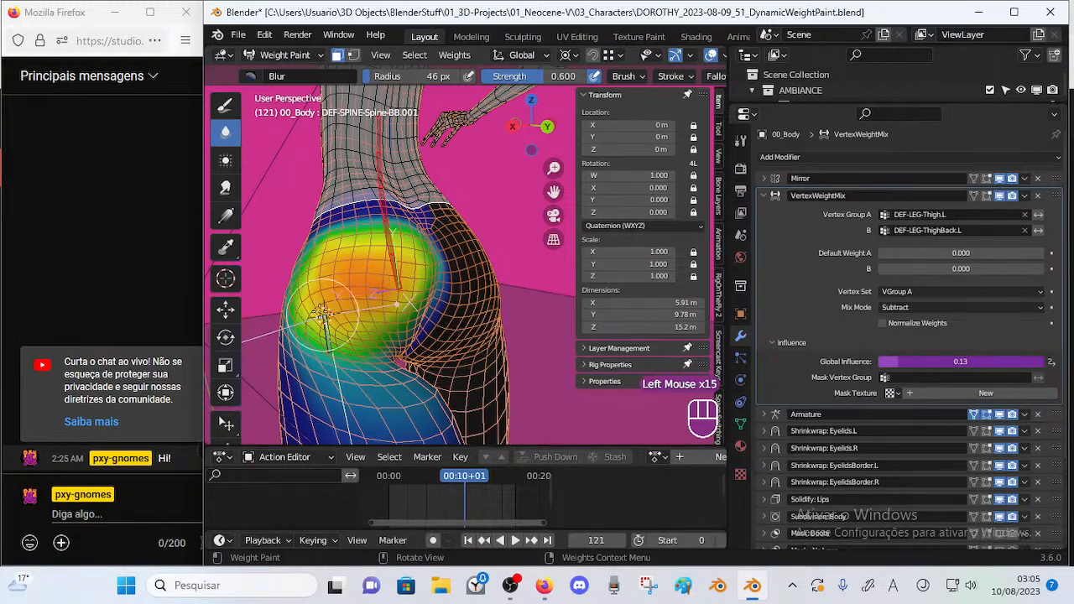
middle_click_drag(402, 336, 451, 336)
middle_click_drag(452, 335, 432, 407, "ctrl")
left_click_drag(459, 478, 491, 476)
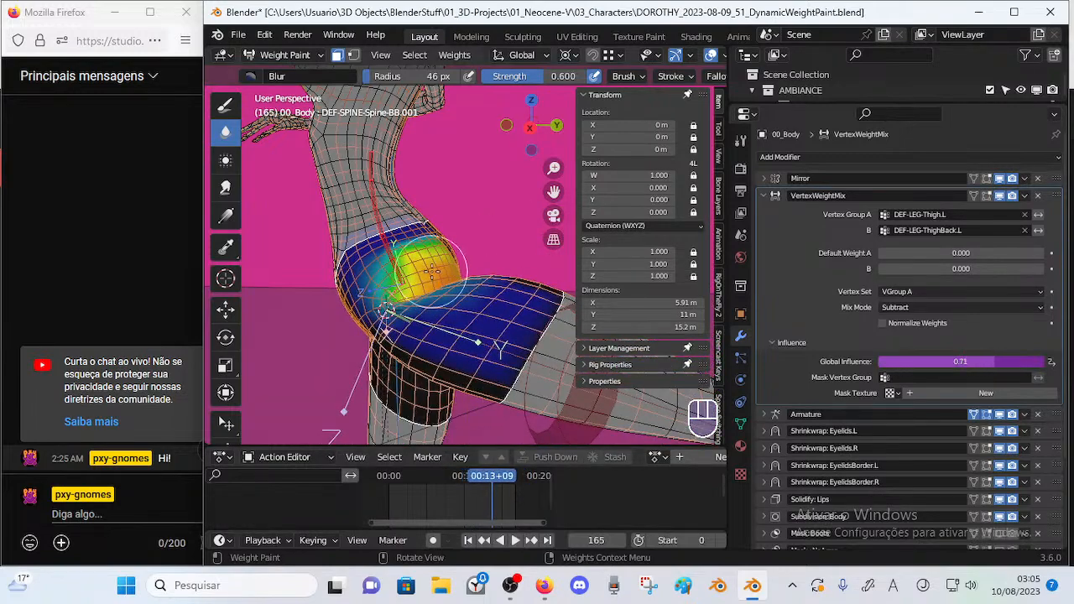
middle_click_drag(456, 350, 489, 354)
Undo the stray mask selection on the thigh, turn off the paint mask, and make the DEF-LEG-Thigh.L bone active.
left_click(547, 394, "ctrl")
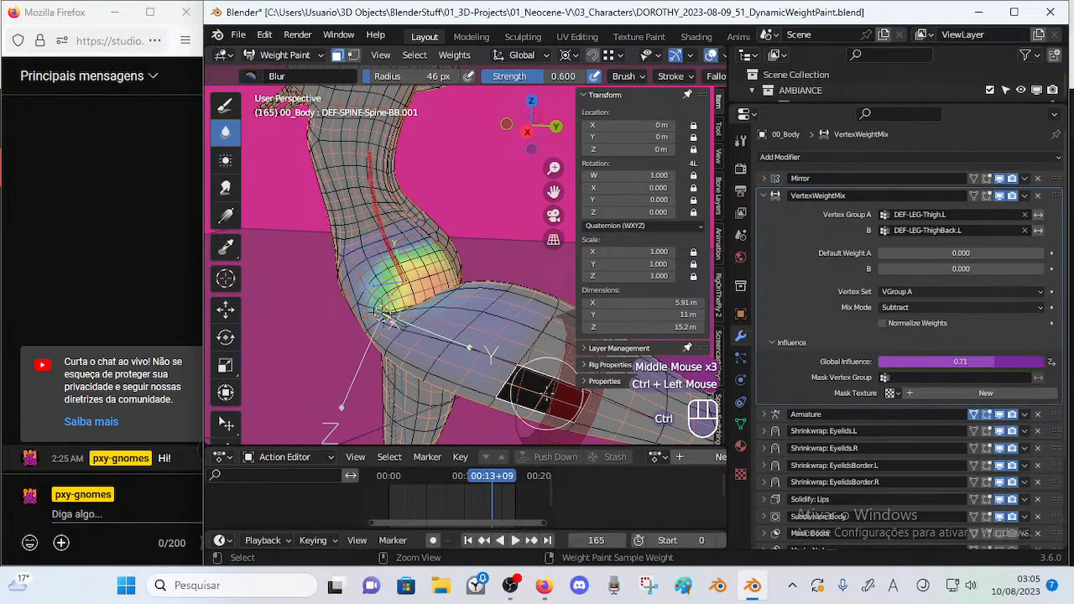
key("ctrl+z")
left_click(527, 384, "ctrl")
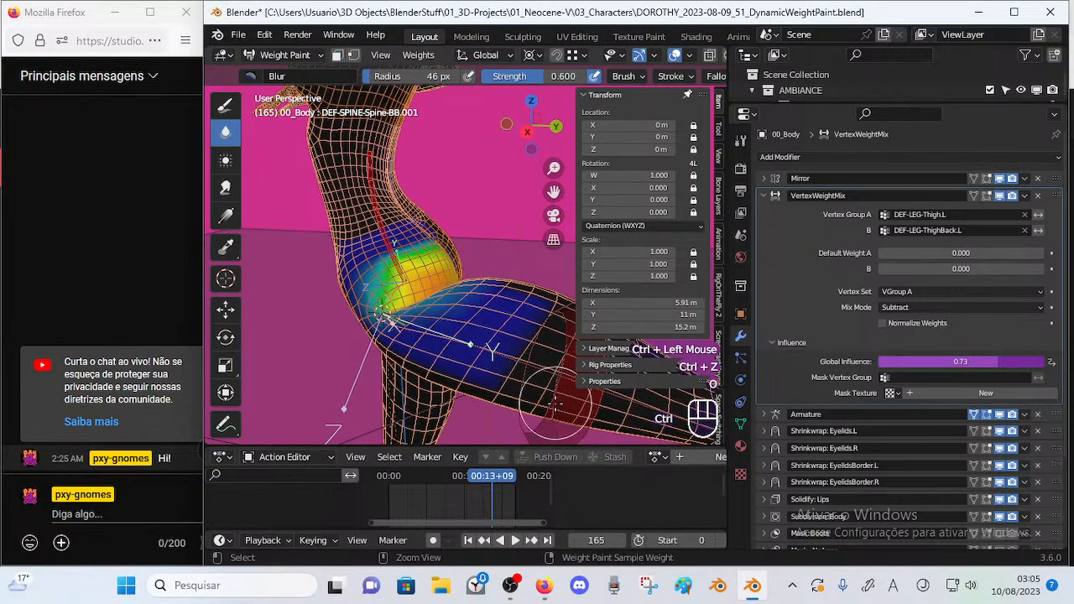
middle_click_drag(503, 395, 481, 445, "ctrl")
Compare the thigh bend with and without the VertexWeightMix modifier, hiding the modifier in the viewport.
mouse_move(480, 476)
left_mouse_down()
mouse_move(432, 476)
mouse_move(470, 476)
mouse_move(459, 479)
left_mouse_up()
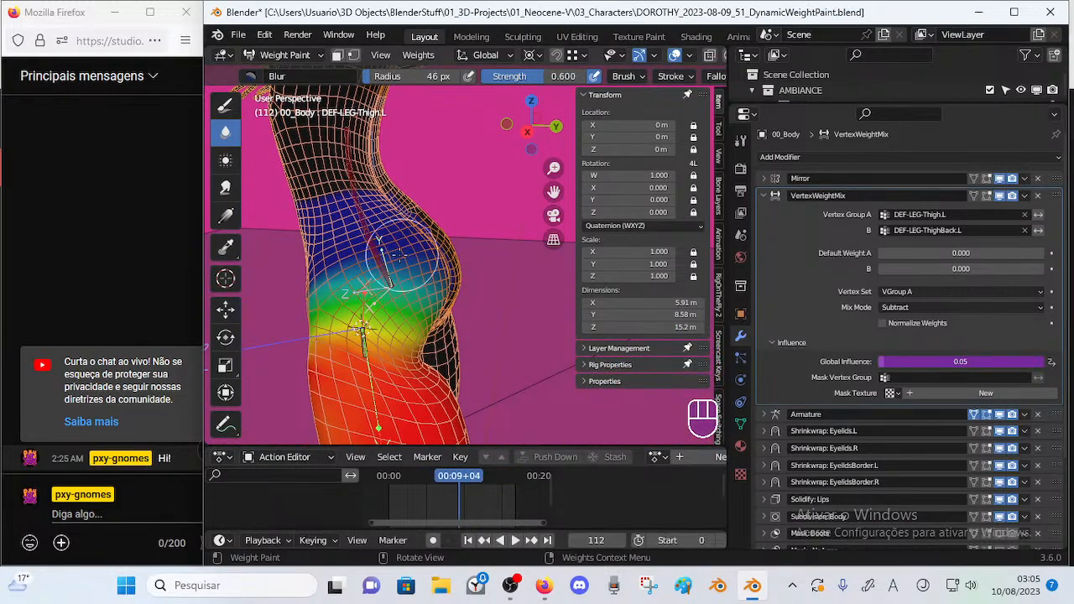
left_click_drag(459, 474, 486, 476)
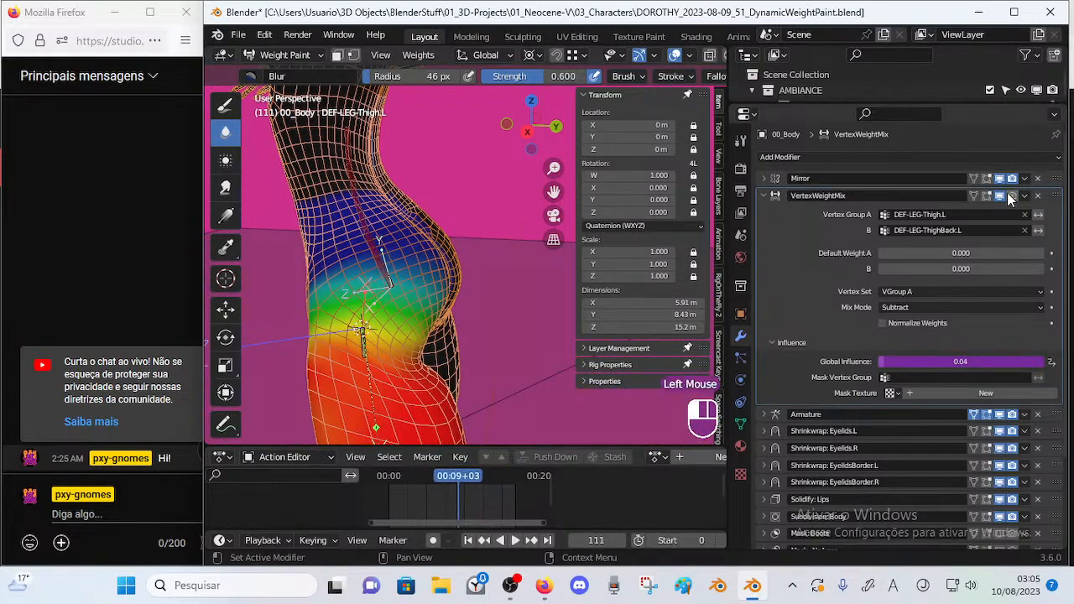
left_click_drag(459, 476, 505, 459)
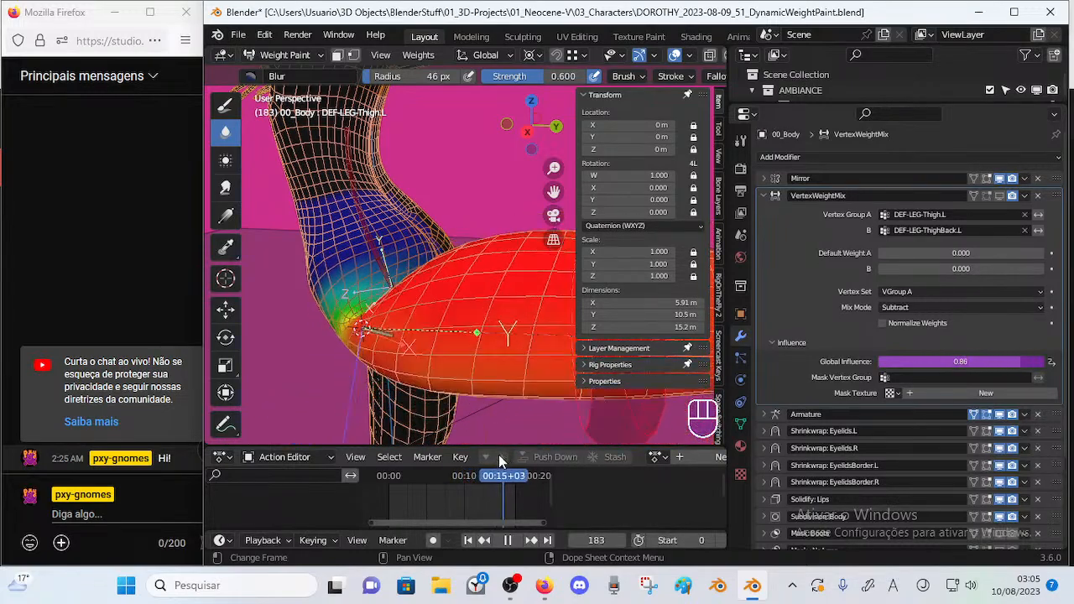
Examine the hip crease at several frames of the thigh bend without the VertexWeightMix effect.
key("space")
middle_click_drag(503, 411, 499, 390)
left_click_drag(484, 475, 460, 452)
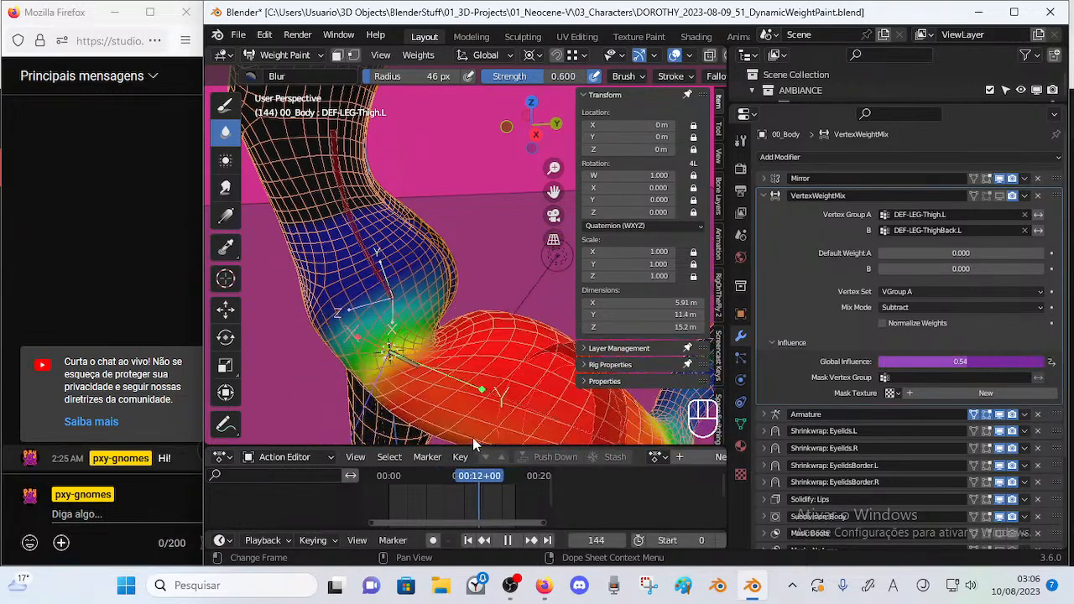
key("Escape")
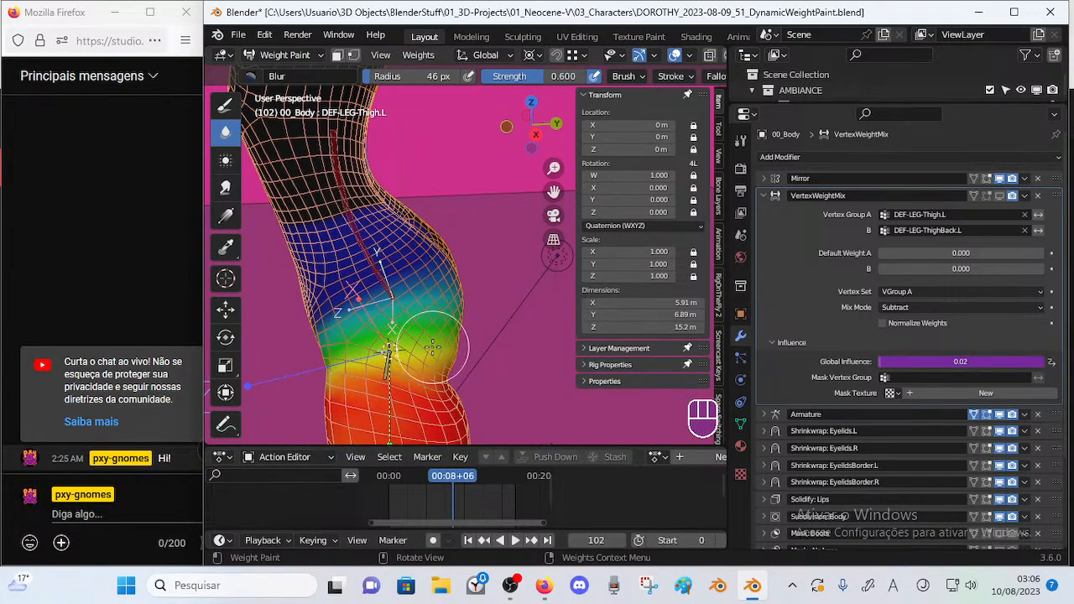
mouse_move(458, 480)
left_mouse_down()
mouse_move(495, 476)
mouse_move(453, 477)
mouse_move(499, 462)
mouse_move(502, 475)
mouse_move(457, 479)
mouse_move(497, 462)
mouse_move(467, 474)
mouse_move(489, 458)
mouse_move(453, 462)
mouse_move(475, 450)
mouse_move(447, 455)
mouse_move(475, 448)
mouse_move(443, 450)
mouse_move(460, 452)
left_mouse_up()
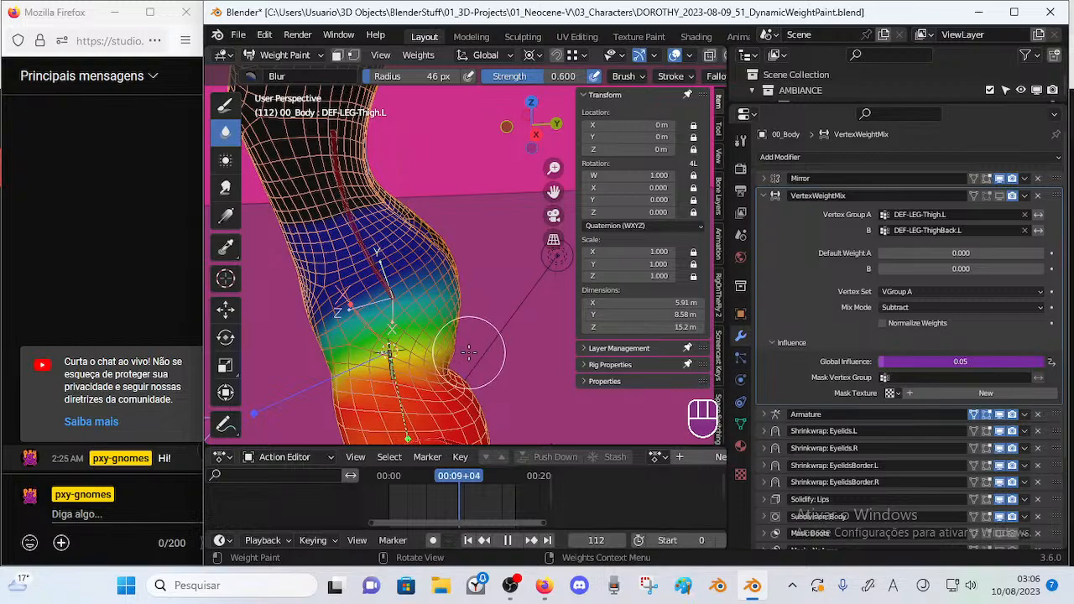
mouse_move(460, 480)
left_mouse_down()
mouse_move(484, 480)
mouse_move(457, 475)
left_mouse_up()
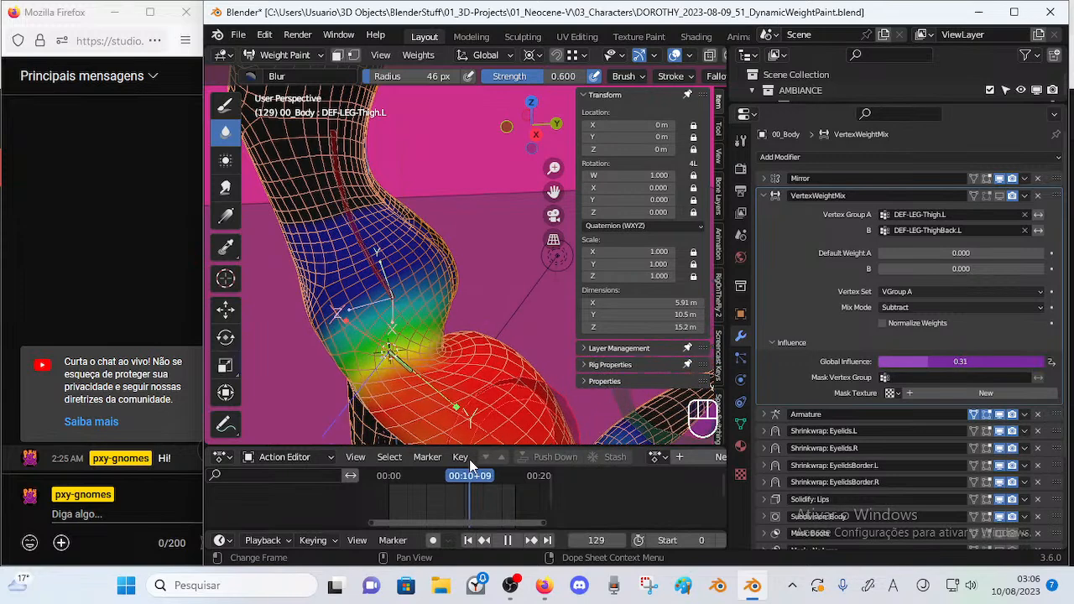
key("space")
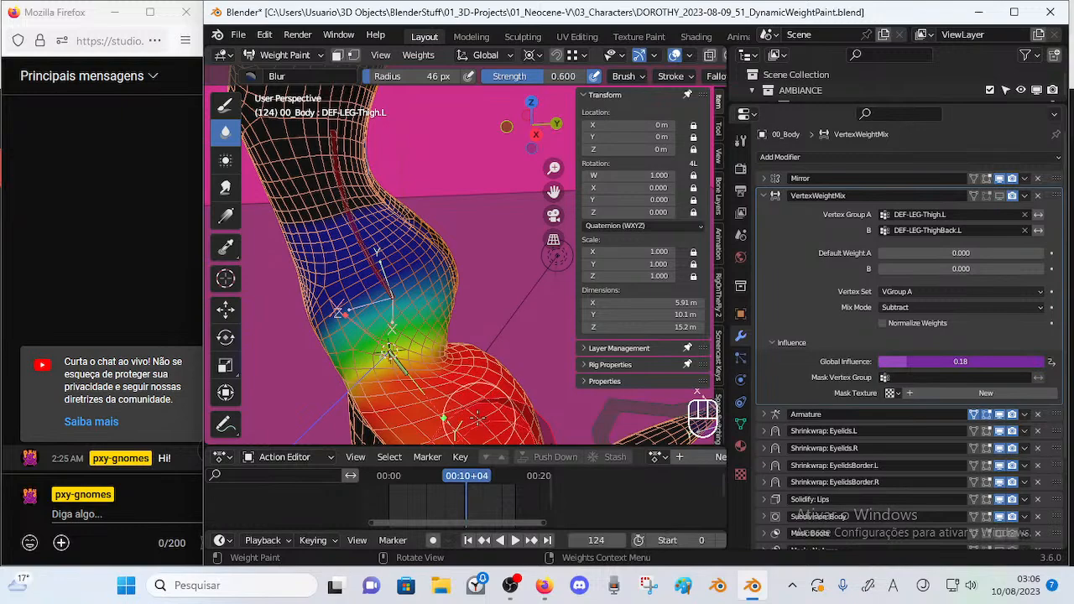
mouse_move(463, 476)
left_mouse_down()
mouse_move(440, 476)
mouse_move(495, 476)
mouse_move(453, 475)
mouse_move(487, 457)
mouse_move(446, 455)
mouse_move(502, 453)
mouse_move(458, 448)
mouse_move(499, 451)
mouse_move(449, 453)
mouse_move(471, 462)
mouse_move(500, 453)
mouse_move(454, 464)
left_mouse_up()
Sample the DEF-LEG-ThighBack.L vertex group on the body mesh for weight painting on the buttock.
middle_click_drag(374, 340, 386, 334)
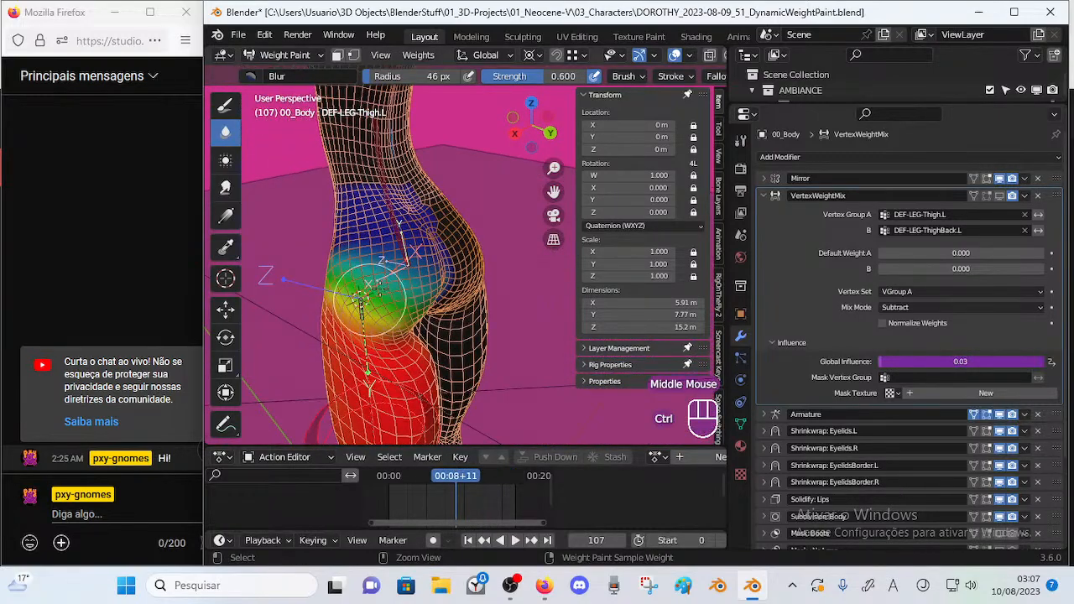
right_click(400, 354, "shift")
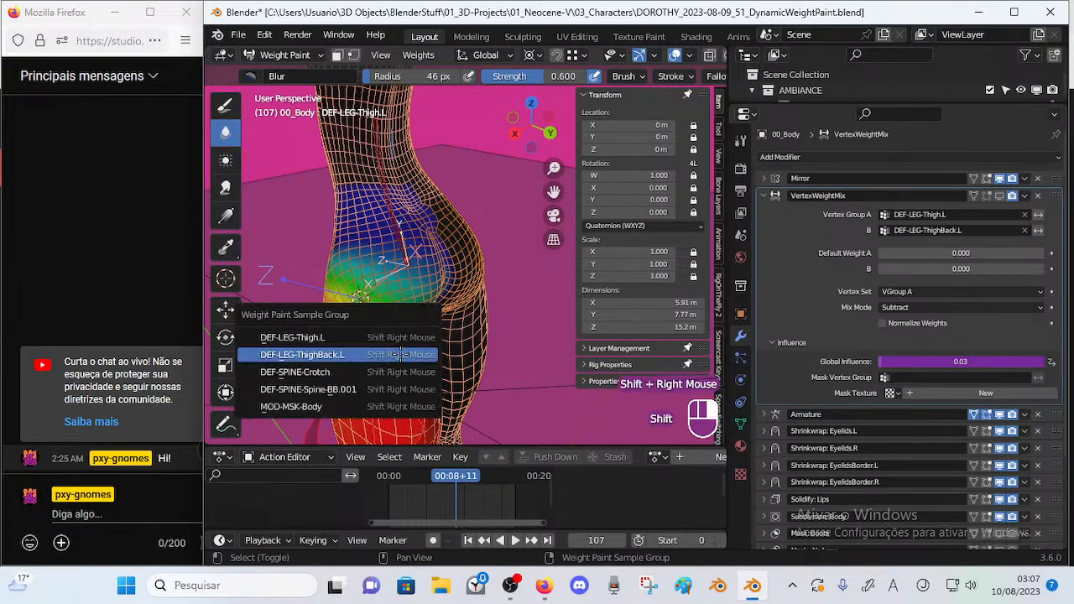
middle_click_drag(388, 331, 396, 294)
middle_click_drag(390, 350, 424, 311)
left_click(384, 340)
left_click(433, 313)
mouse_move(453, 275)
middle_mouse_down()
mouse_move(420, 220)
mouse_move(253, 144)
middle_mouse_up()
left_click(431, 251)
Apply Smooth to the active group's weights with Expand/Contract set to -1.000.
left_click(225, 108)
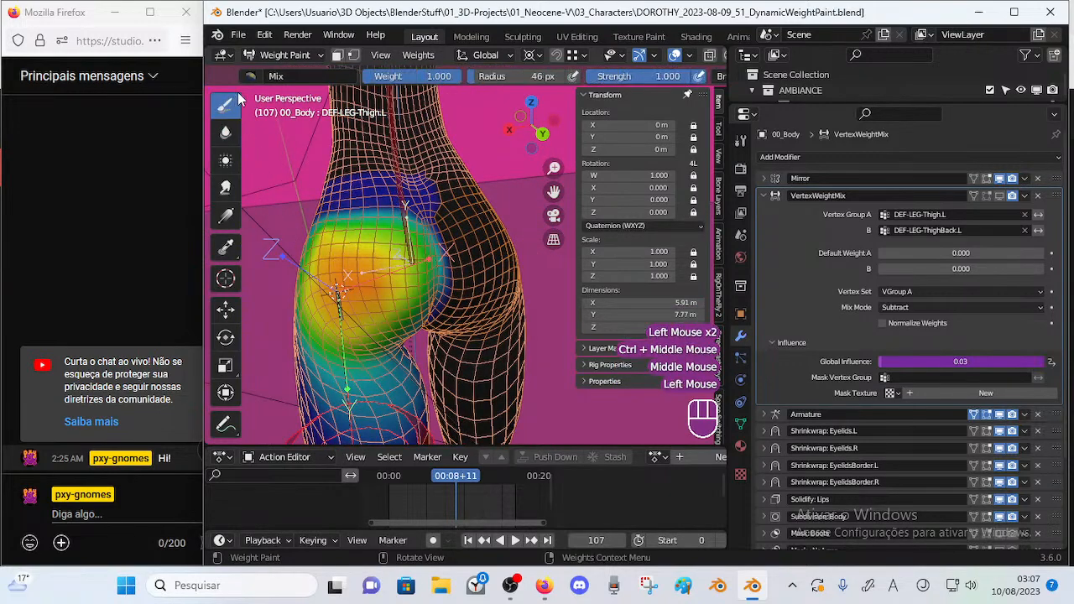
left_click(252, 76)
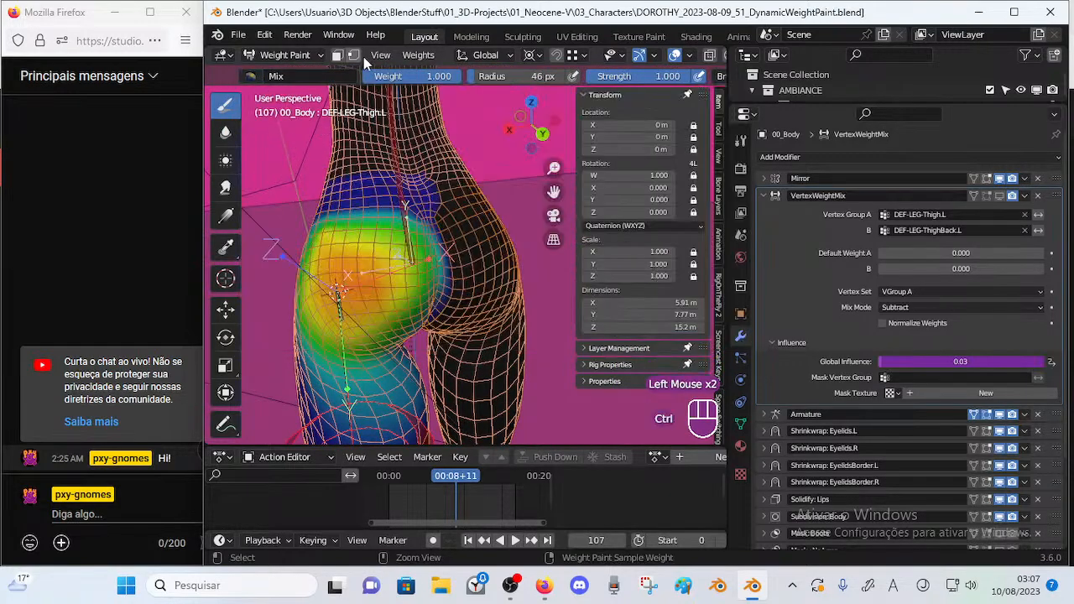
left_click(404, 56)
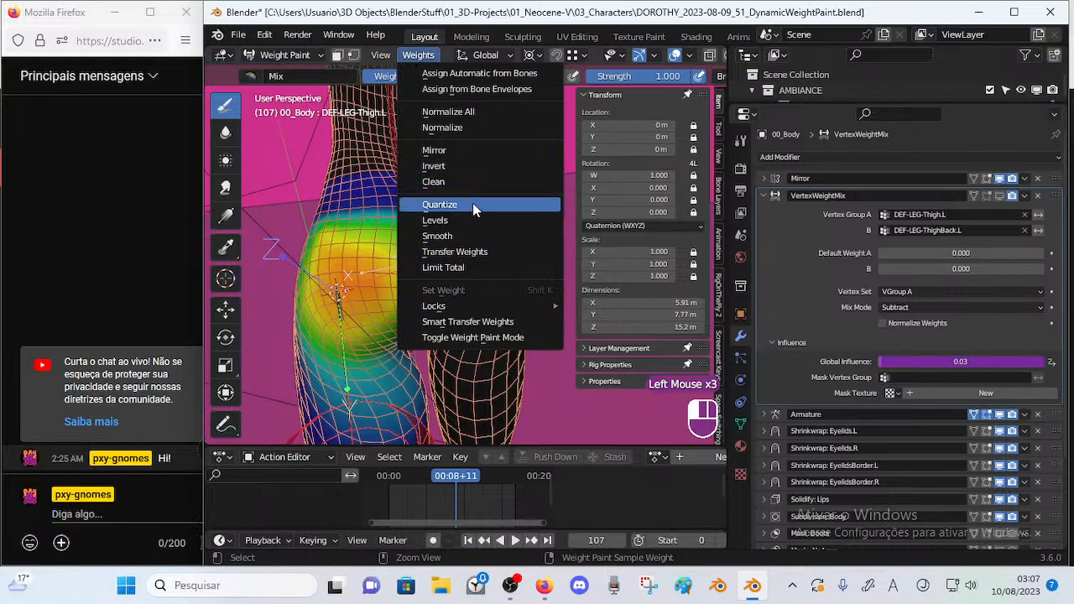
left_click(463, 237)
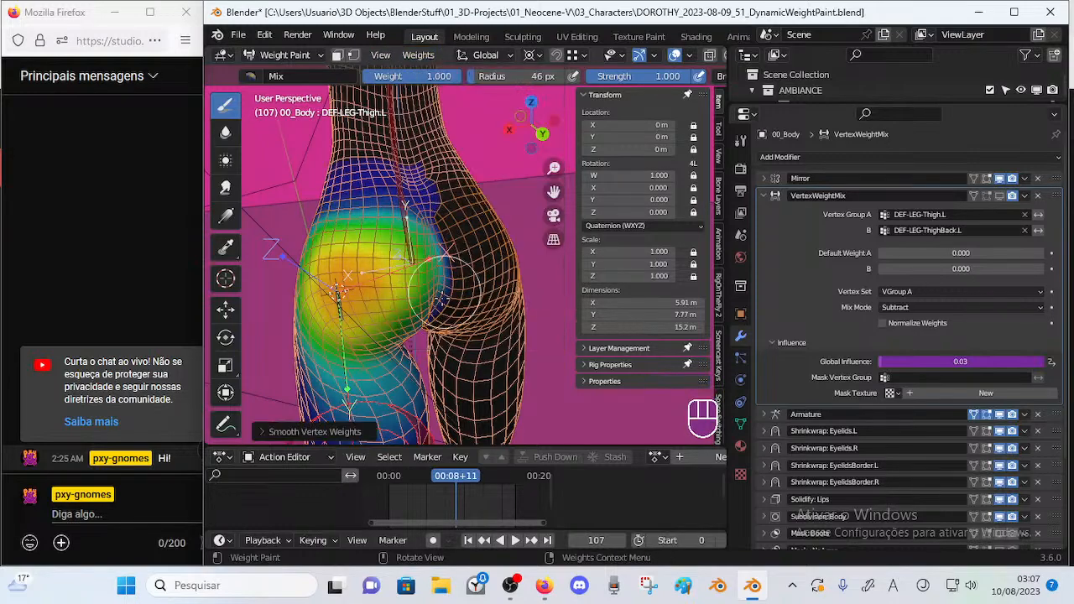
mouse_move(348, 437)
middle_mouse_down("ctrl")
mouse_move(367, 416)
mouse_move(340, 429)
middle_mouse_up("ctrl")
left_click(337, 430)
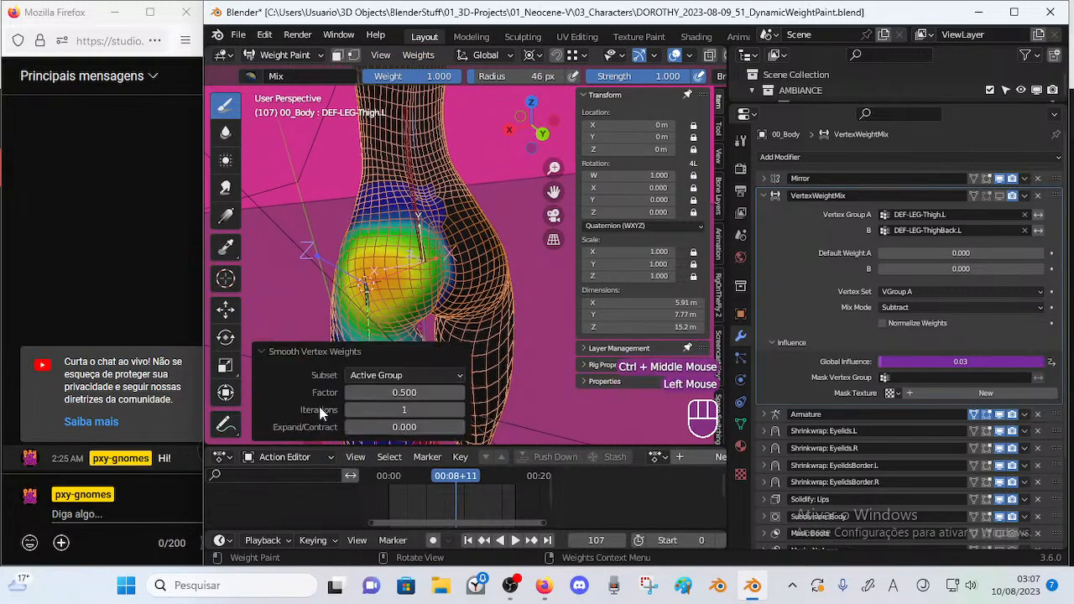
left_click_drag(433, 427, 355, 428)
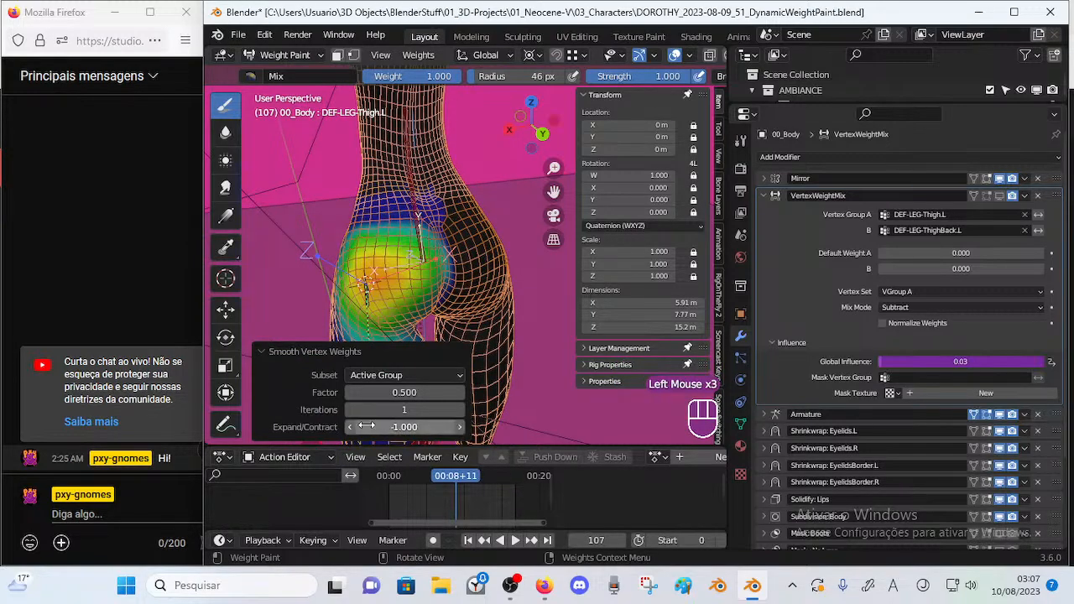
middle_click_drag(418, 308, 477, 329)
middle_click_drag(474, 329, 461, 292, "shift")
middle_click_drag(461, 294, 455, 308)
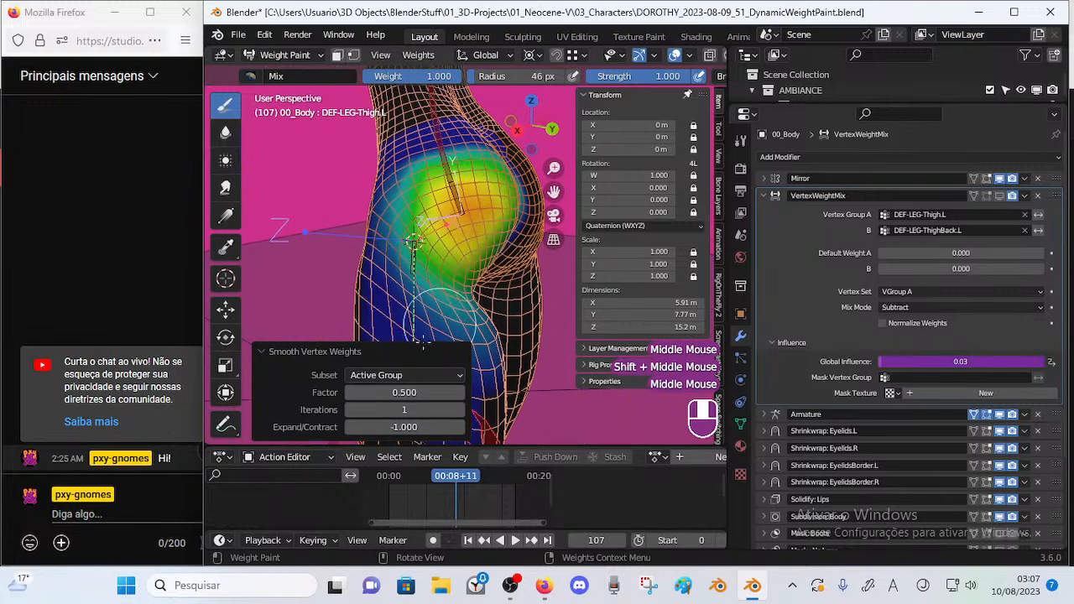
Set the weight smoothing factor to 1.000 and the iterations to 2, and adjust Expand/Contract.
left_click(399, 399)
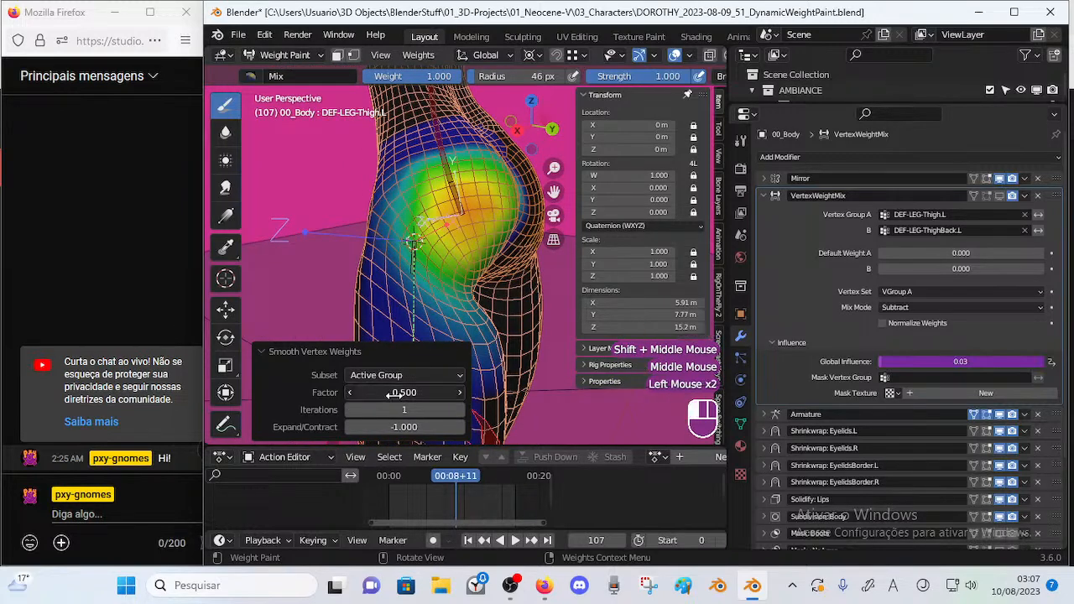
left_click_drag(483, 388, 418, 378)
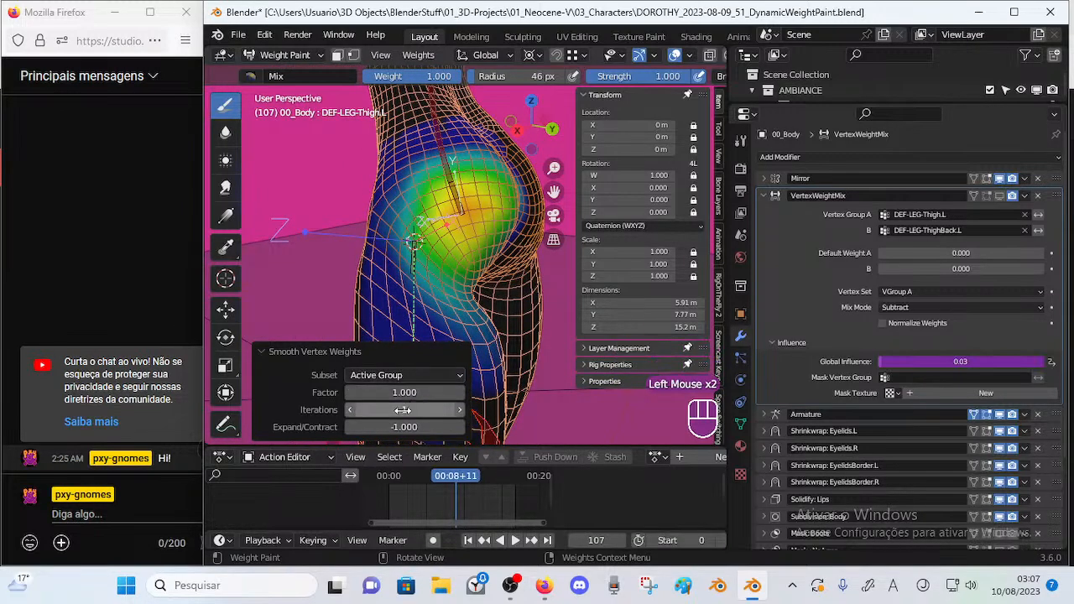
left_click(458, 411)
left_click(457, 409)
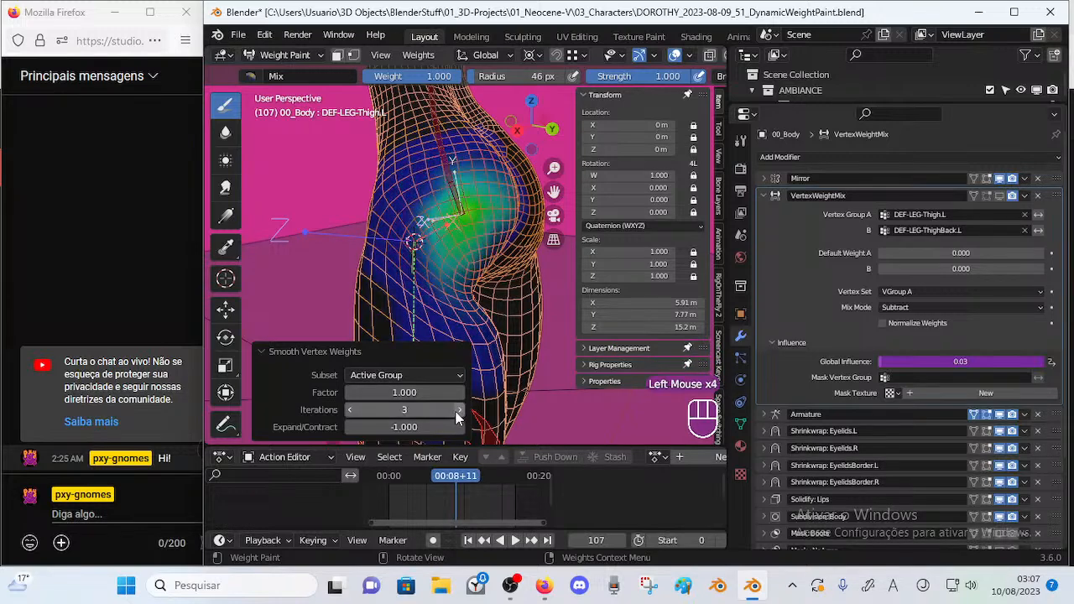
left_click(349, 410)
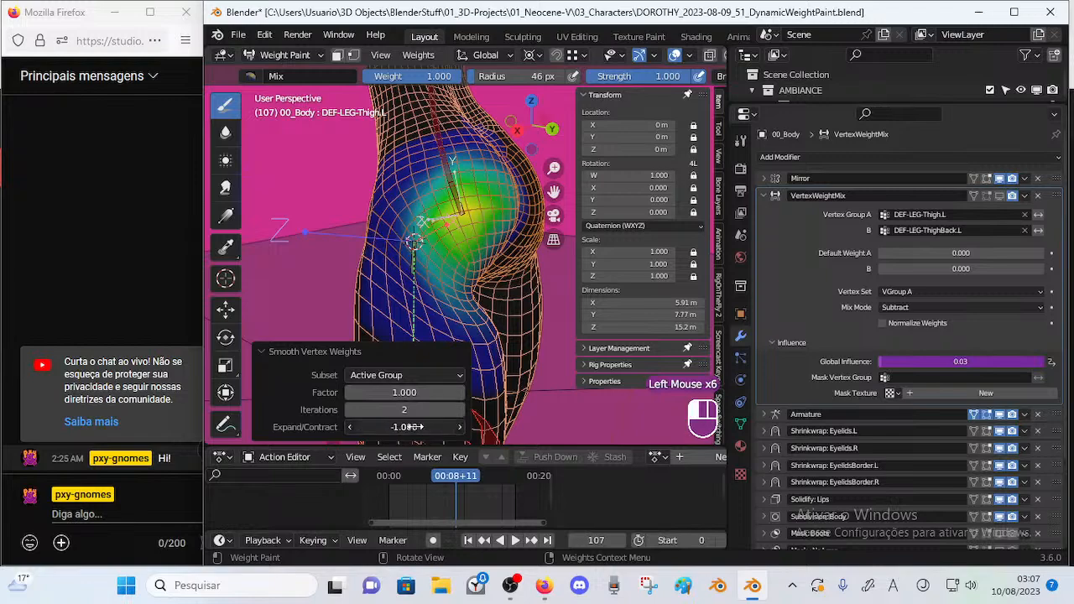
left_click_drag(438, 427, 392, 427)
left_click(518, 325)
middle_click_drag(518, 325, 487, 390)
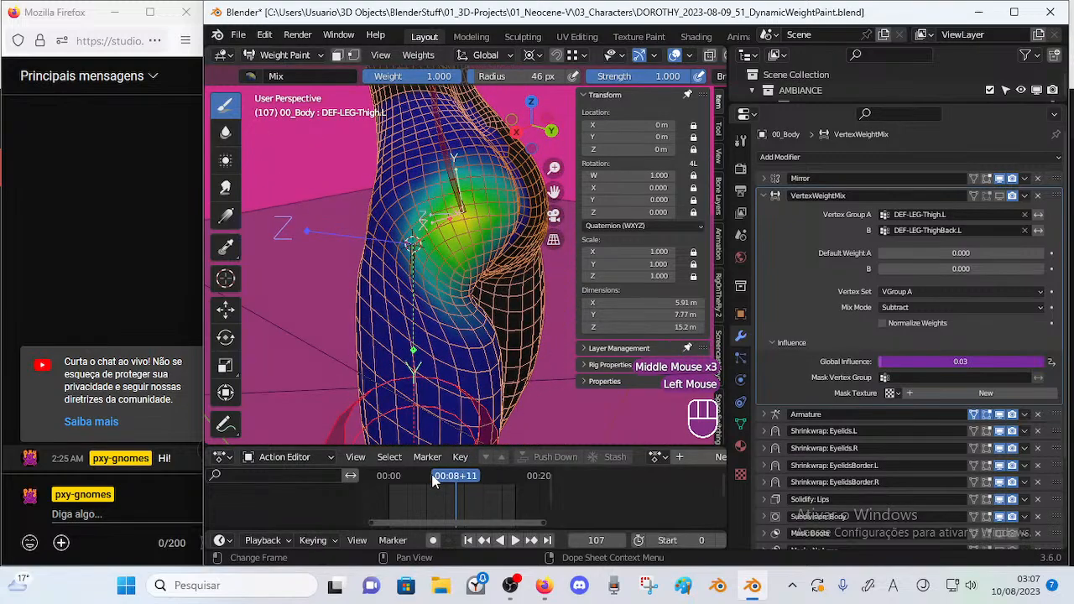
Check the buttock's deformation with the smoothed DEF-LEG-ThighBack.L weights through the thigh bend.
left_click_drag(445, 481, 491, 476)
middle_click_drag(491, 334, 477, 415, "shift")
middle_click_drag(476, 414, 461, 422)
mouse_move(484, 478)
left_mouse_down()
mouse_move(502, 479)
mouse_move(492, 476)
left_mouse_up()
middle_click_drag(498, 407, 465, 418)
mouse_move(468, 476)
left_mouse_down()
mouse_move(448, 475)
mouse_move(506, 476)
mouse_move(438, 479)
mouse_move(487, 480)
mouse_move(459, 480)
mouse_move(476, 482)
left_mouse_up()
middle_click_drag(495, 323, 536, 376, "ctrl")
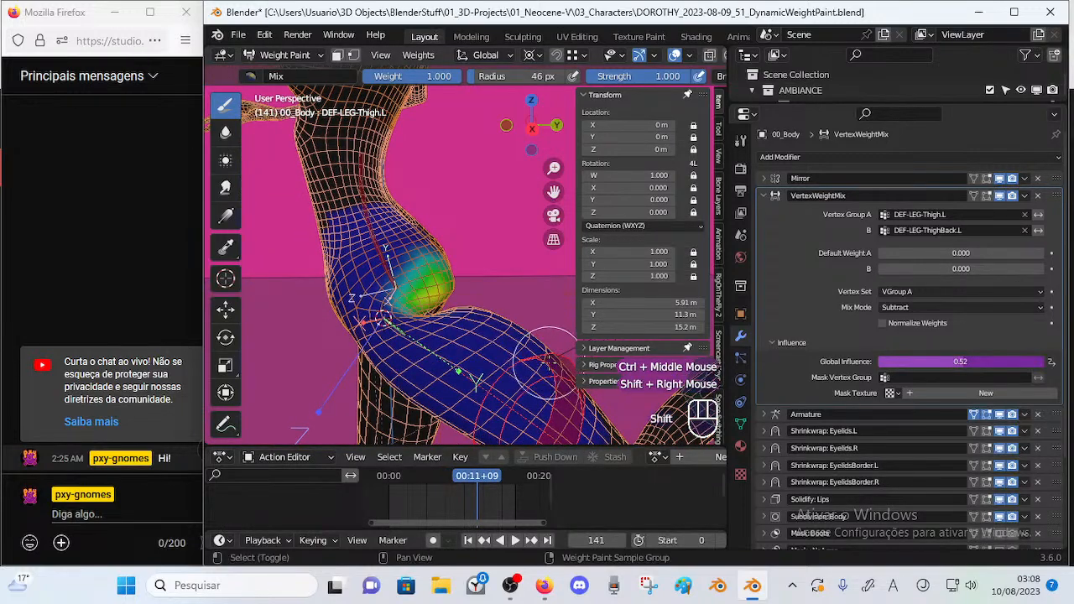
Sample the DEF-LEG-Thigh.L group and examine its weights and the hip deformation with VertexWeightMix shown in the viewport.
left_click(547, 361, "shift")
middle_click_drag(535, 362, 450, 430)
left_click_drag(464, 485, 494, 457)
middle_click_drag(491, 409, 505, 392)
mouse_move(495, 485)
left_mouse_down()
mouse_move(450, 476)
mouse_move(486, 476)
left_mouse_up()
middle_click_drag(474, 412, 497, 384)
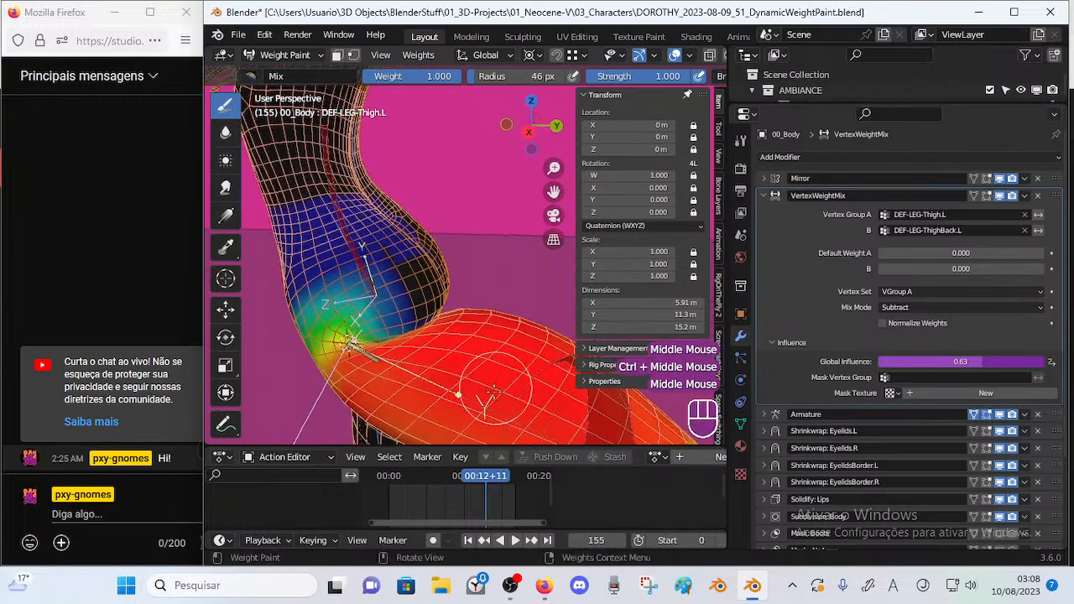
left_click_drag(479, 477, 493, 453)
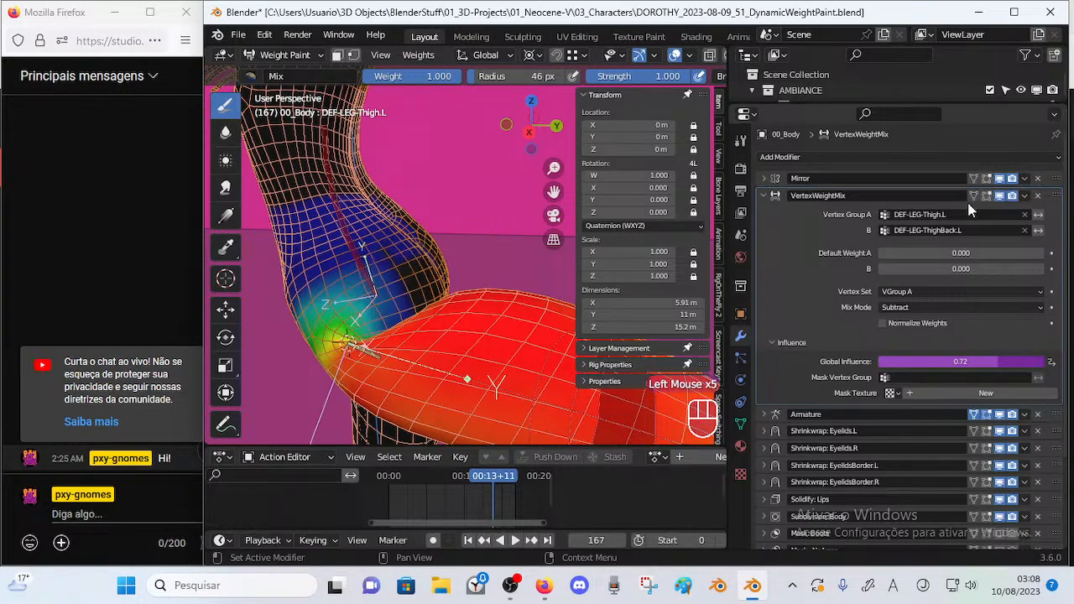
mouse_move(490, 478)
left_mouse_down()
mouse_move(462, 478)
mouse_move(493, 478)
mouse_move(464, 477)
mouse_move(481, 480)
left_mouse_up()
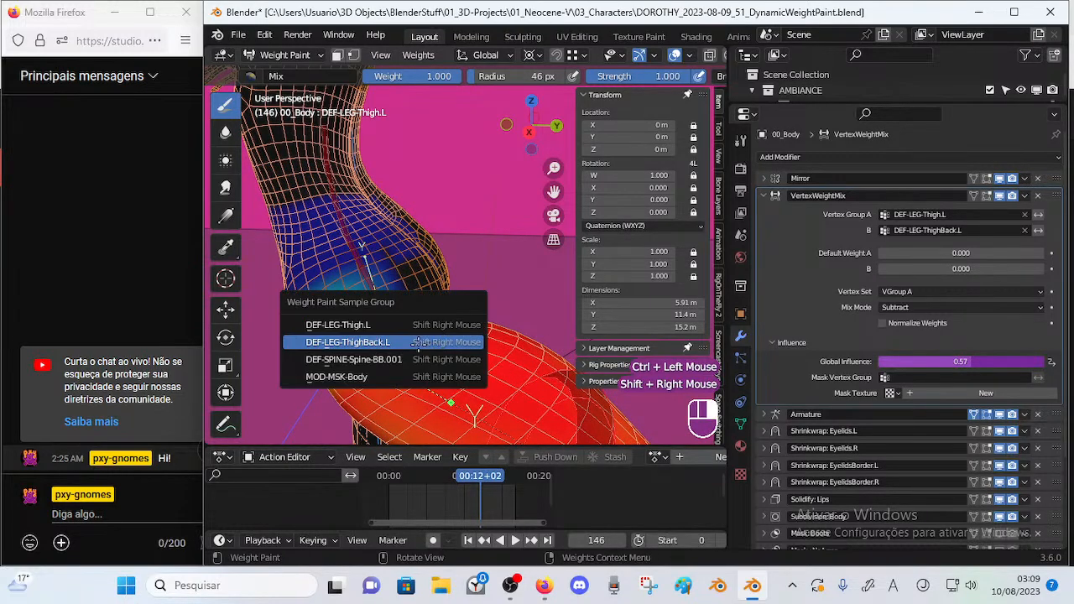
Display the DEF-LEG-ThighBack.L weights on the left buttock again and save the file.
left_click(409, 327)
middle_click_drag(425, 358, 438, 375)
mouse_move(468, 483)
left_mouse_down()
mouse_move(457, 487)
mouse_move(469, 481)
left_mouse_up()
middle_click_drag(466, 376, 437, 283, "shift")
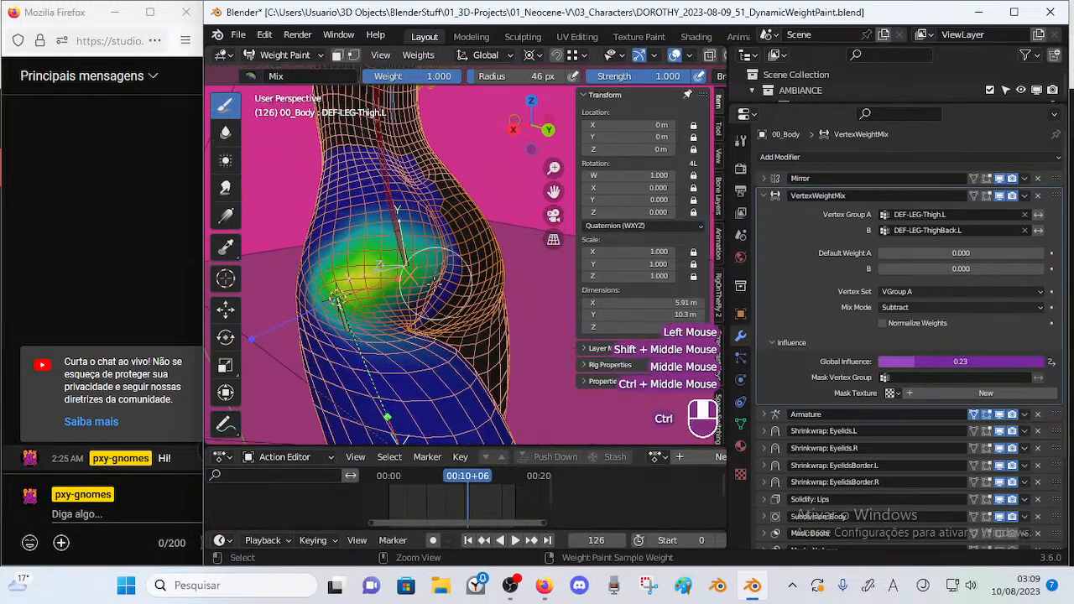
key("ctrl+s")
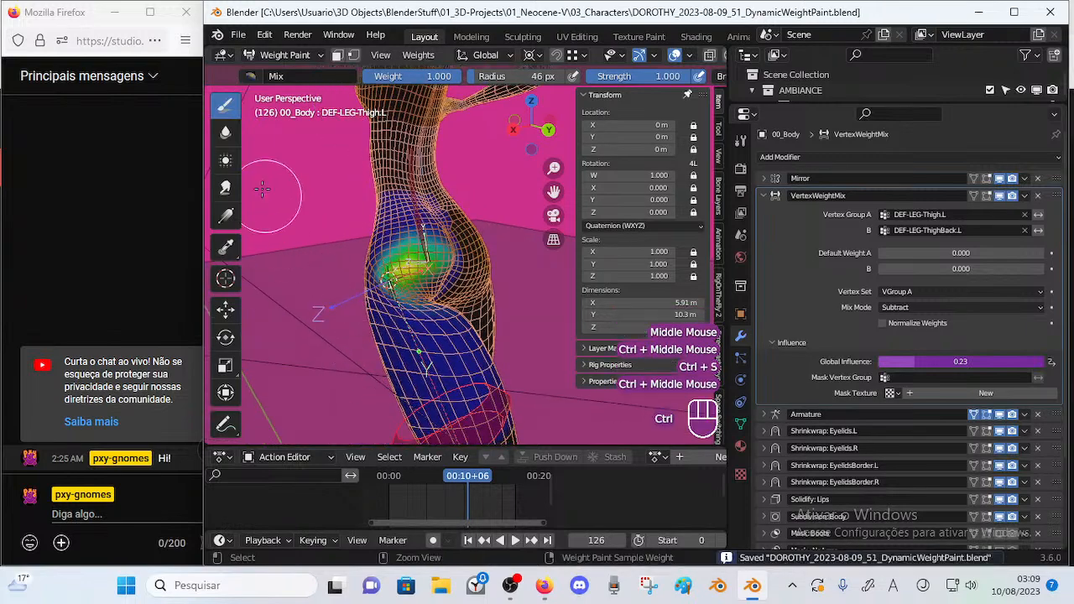
Clean the active DEF-LEG-Thigh.L group's weights with a limit of 0.120.
left_click(250, 76)
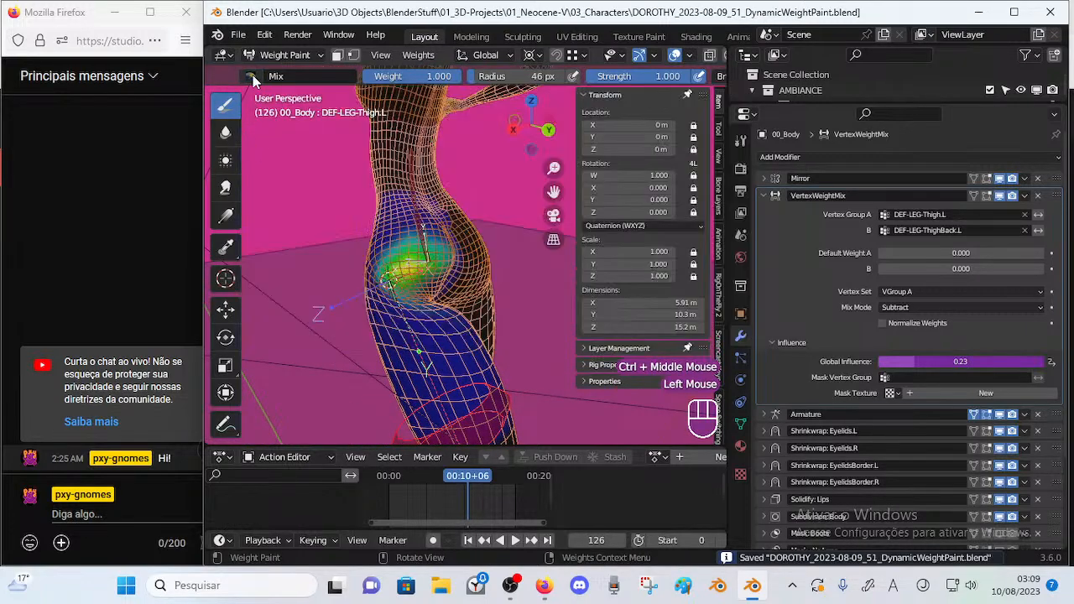
left_click(254, 77)
left_click(417, 55)
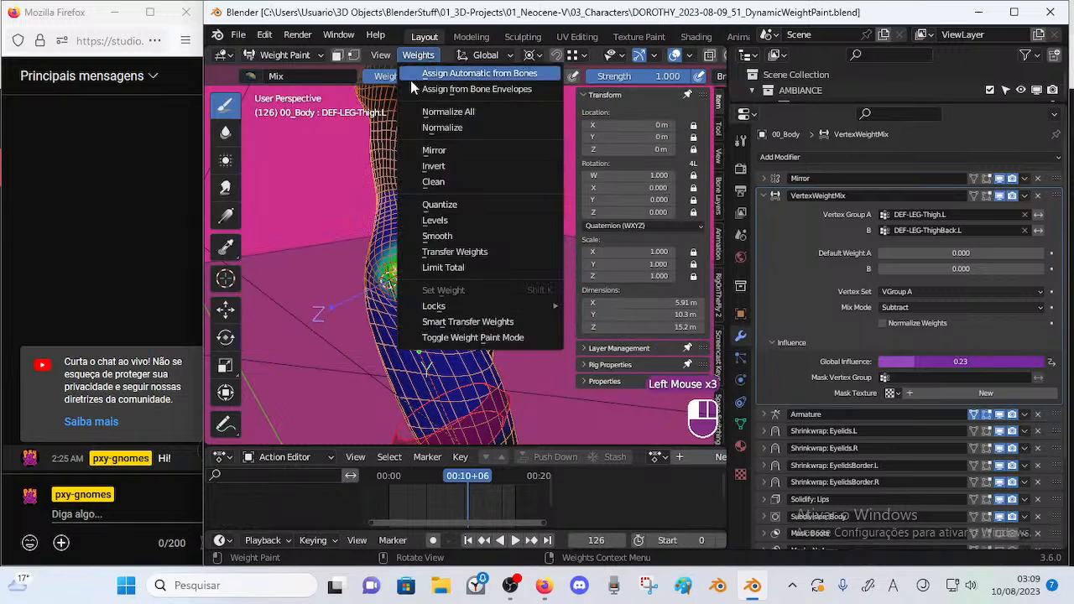
left_click(448, 186)
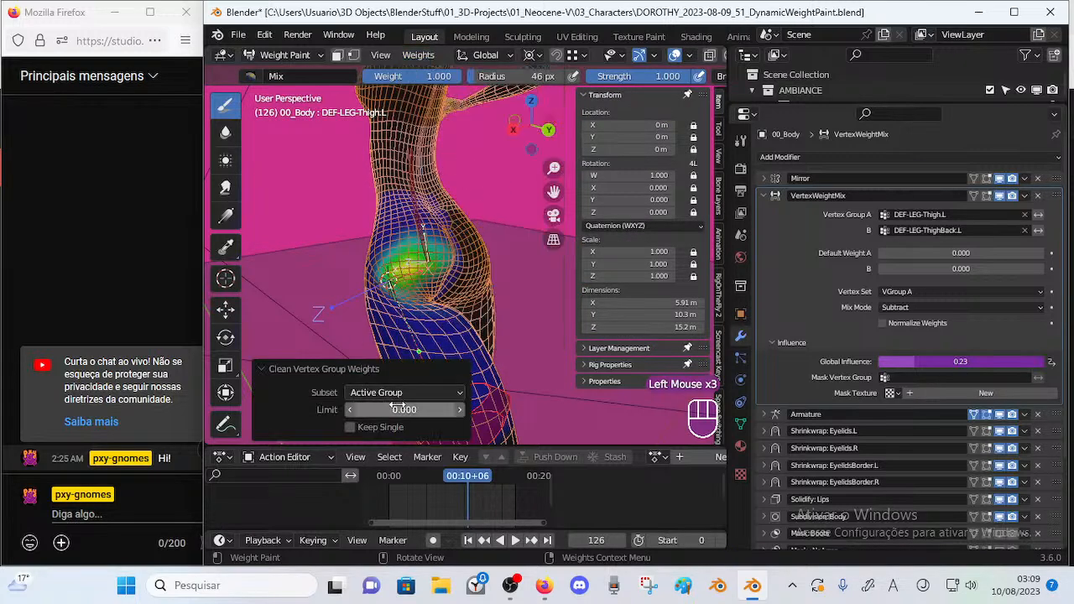
left_click_drag(408, 409, 417, 409)
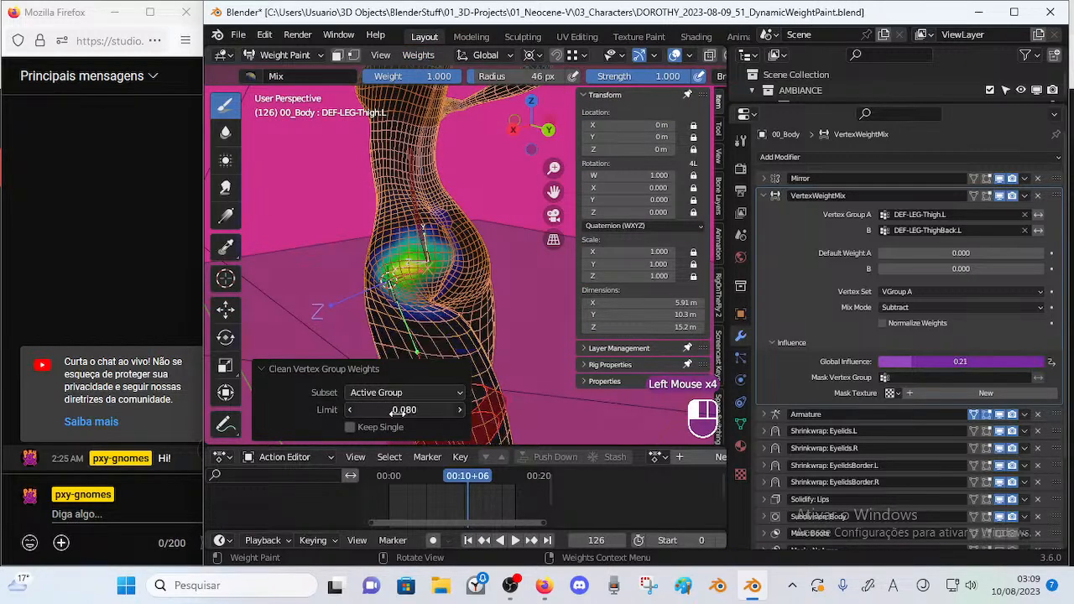
left_click(460, 409)
left_click(457, 410)
left_click(458, 411)
left_click(460, 410)
left_click(459, 410)
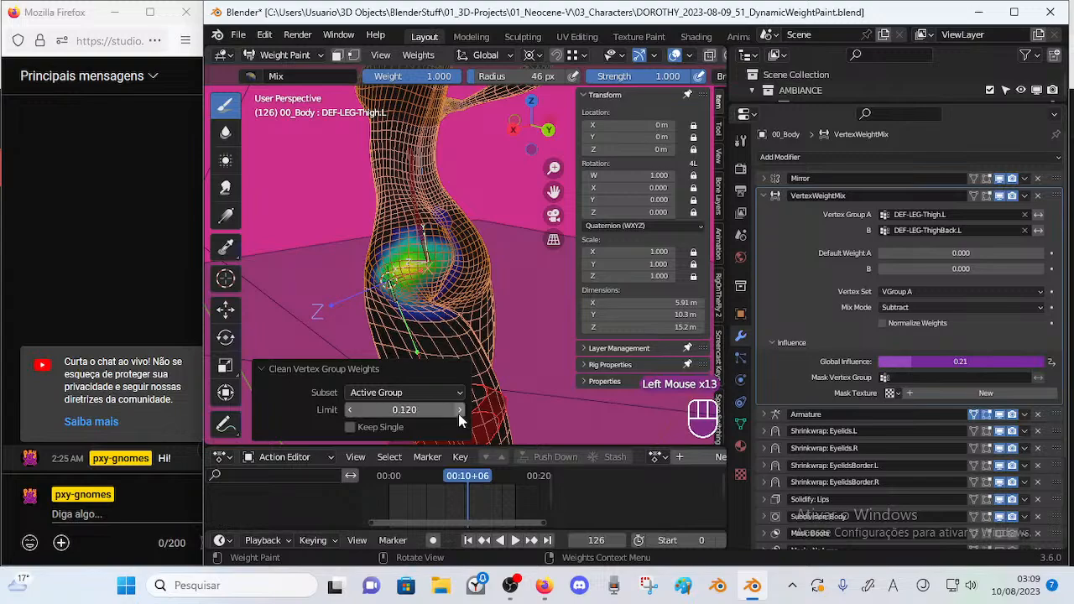
Set the Blur brush radius to 26 px and soften the DEF-LEG-Thigh.L weights on the upper left buttock.
middle_click_drag(464, 279, 485, 290)
left_click_drag(487, 290, 490, 296, "ctrl")
middle_click_drag(490, 295, 531, 282)
mouse_move(426, 315)
left_mouse_down()
mouse_move(437, 307)
mouse_move(443, 241)
left_mouse_up()
middle_click_drag(390, 245, 382, 224, "ctrl")
left_click(225, 132)
key("f")
left_click_drag(382, 224, 426, 220)
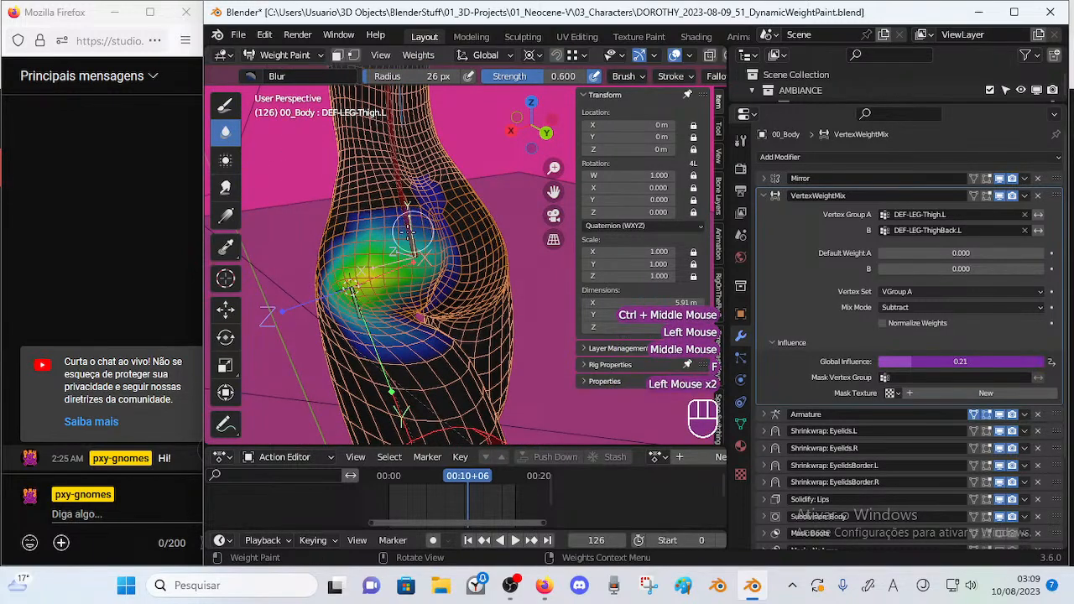
Remove the DEF-LEG-Thigh.L weights along the buttock's upper and inner edge with the Subtract brush at 44 px radius.
left_click(225, 104)
left_click(250, 75)
left_click(710, 143)
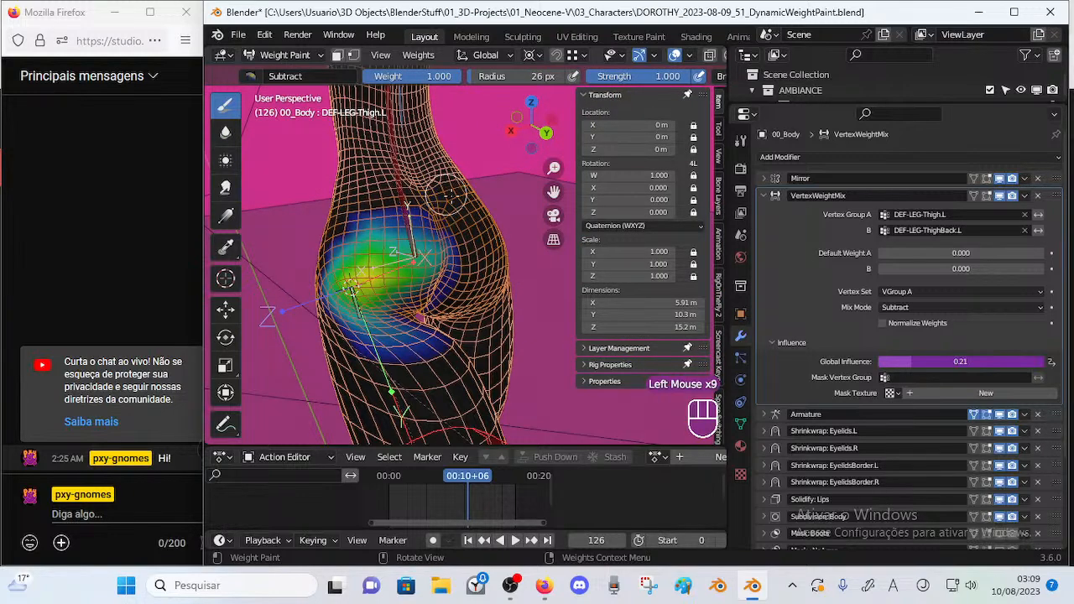
left_click_drag(356, 207, 378, 212)
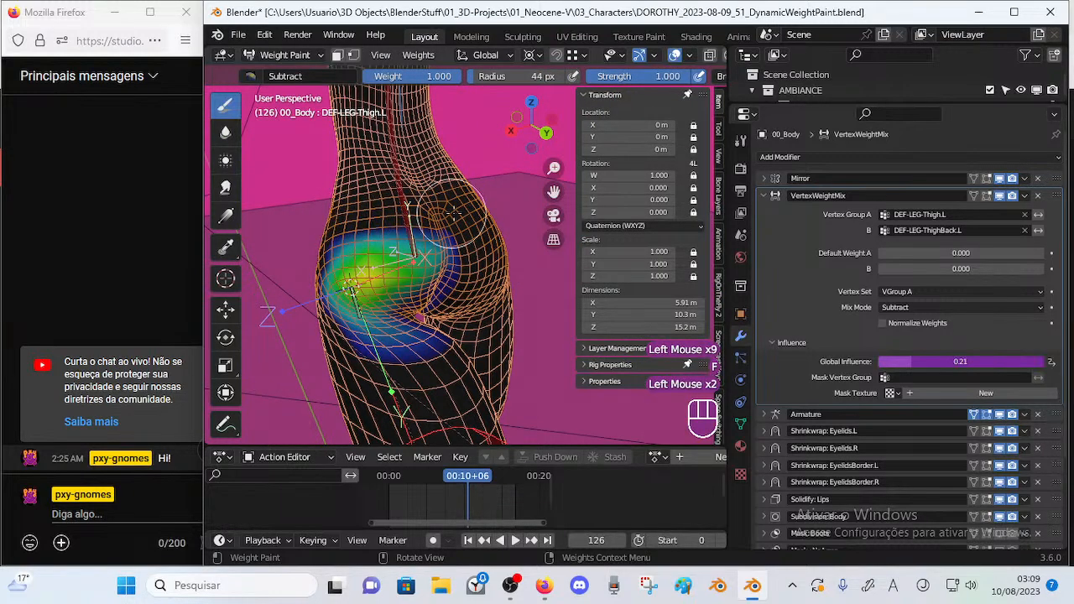
middle_click_drag(445, 213, 419, 228)
left_click(434, 232)
left_click(451, 269)
Subtract the remaining weights around the buttock's inner side and lower crease, activate the Blur tool, and save the file.
middle_click_drag(453, 262, 483, 293)
left_click(451, 294)
middle_click_drag(436, 363, 463, 369)
left_click(460, 352)
middle_click_drag(381, 370, 512, 356)
middle_click_drag(512, 356, 402, 323)
mouse_move(402, 323)
middle_mouse_down("ctrl")
mouse_move(394, 348)
mouse_move(344, 336)
middle_mouse_up("ctrl")
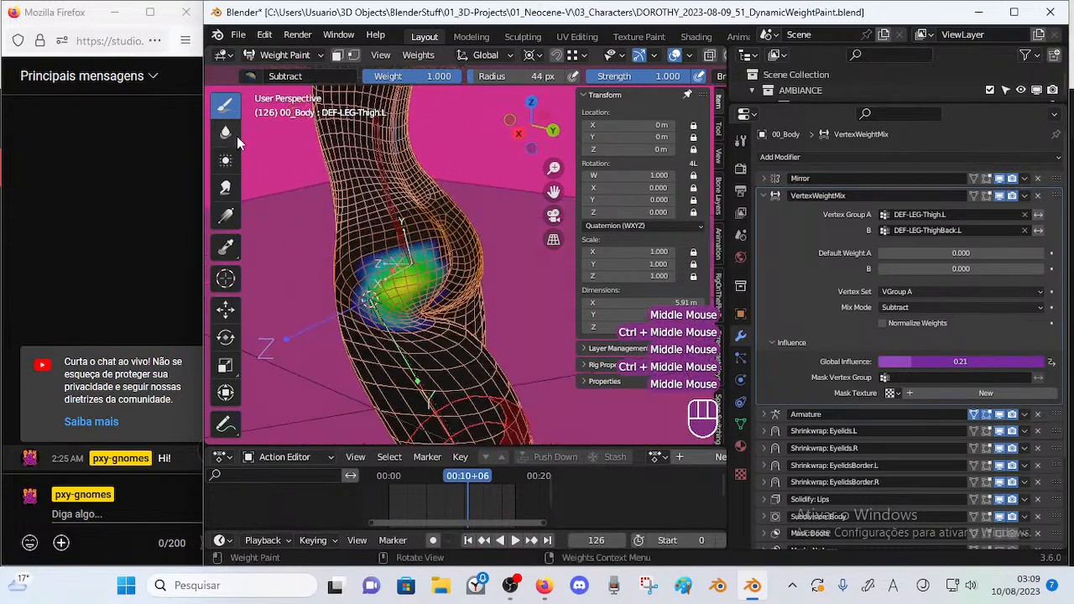
left_click(225, 132)
key("ctrl+s")
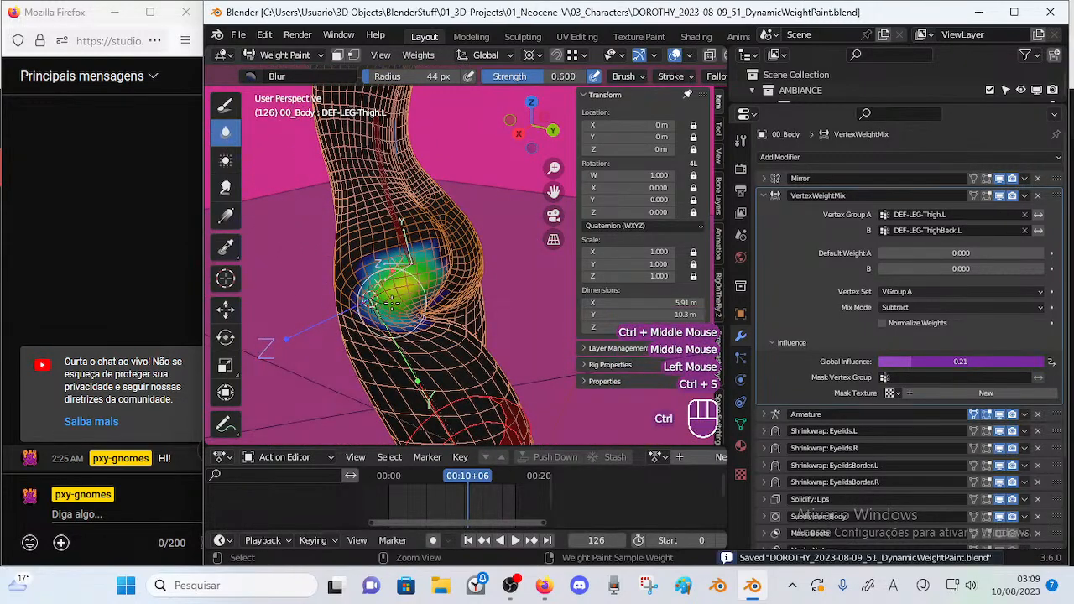
Put the body mesh into Edit Mode with face selection and clear the current selection.
key("ctrl+Tab")
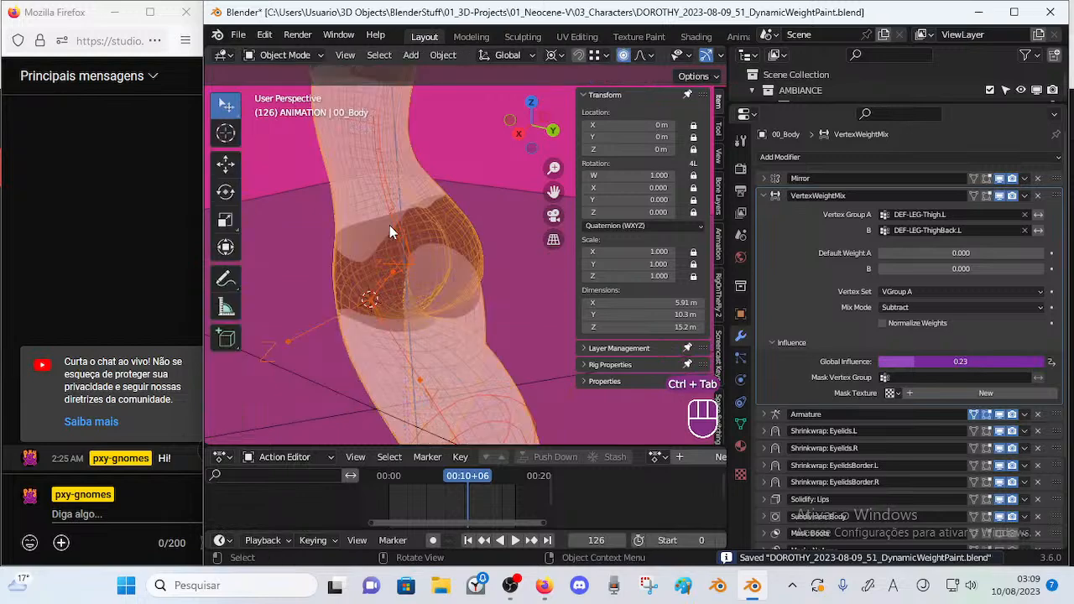
left_click(384, 208)
left_click(383, 208)
key("Tab")
key("3")
middle_click_drag(371, 242, 496, 383)
key("alt+a")
mouse_move(496, 383)
middle_mouse_down()
mouse_move(498, 396)
mouse_move(491, 391)
mouse_move(501, 389)
middle_mouse_up()
Select the face loop around the left upper thigh and hide it.
left_click(500, 388, "alt+shift")
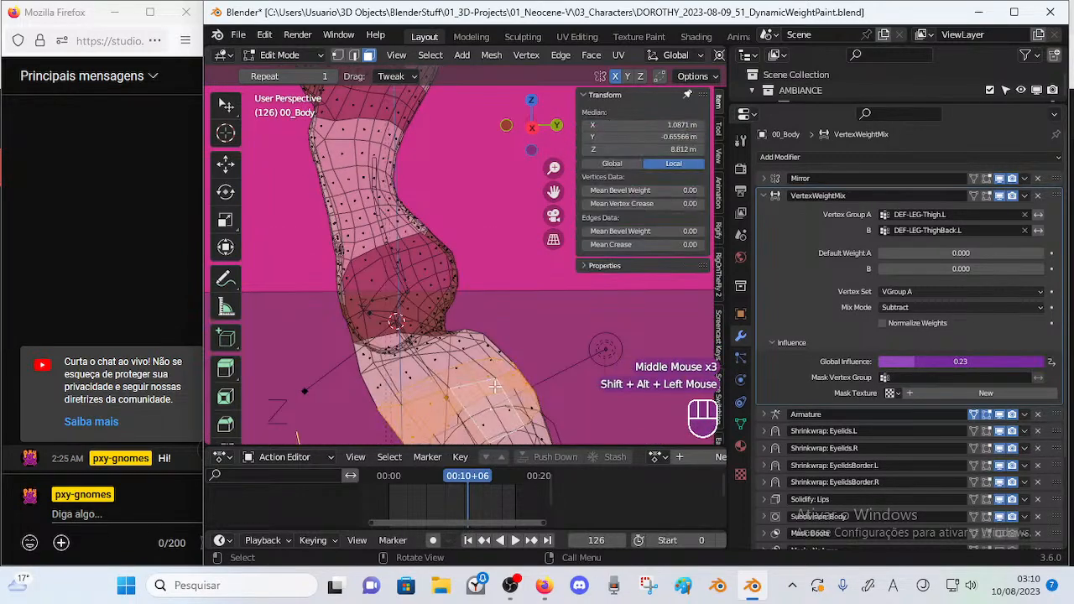
key("alt+a")
left_click(502, 388, "alt+shift")
key("alt+a")
left_click(505, 392, "alt+shift")
key("alt+a")
left_click(509, 390, "alt+shift")
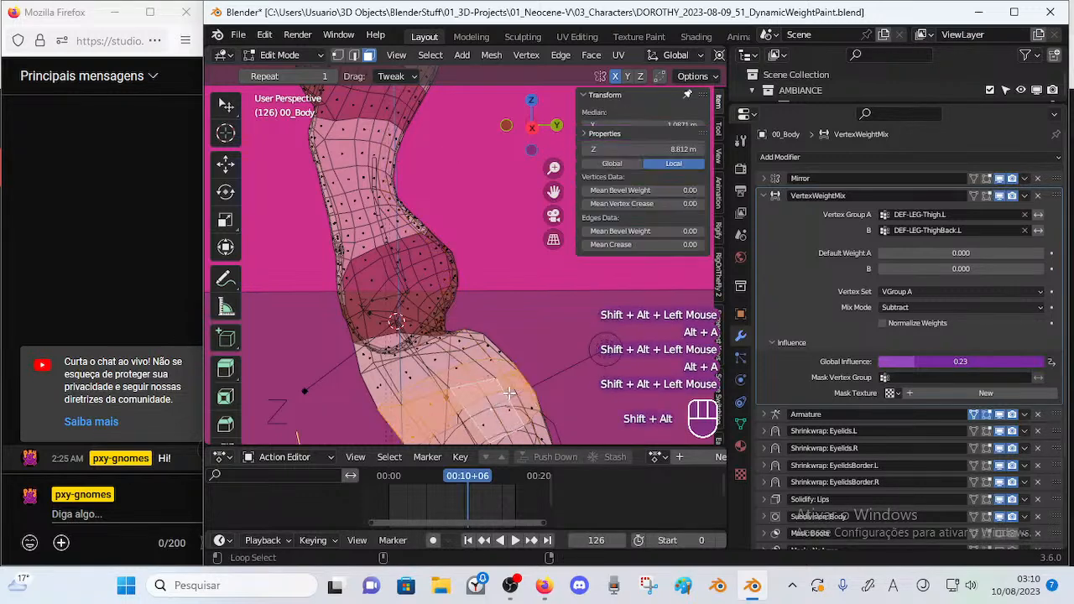
key("h")
Select the face loop above the buttocks at the base of the waist and hide it.
middle_click_drag(414, 254, 423, 310)
left_click(427, 258, "alt+shift")
key("h")
Leave Edit Mode, select the armature together with the body, and return the body to Weight Paint mode.
key("ctrl+Tab")
left_click(423, 310)
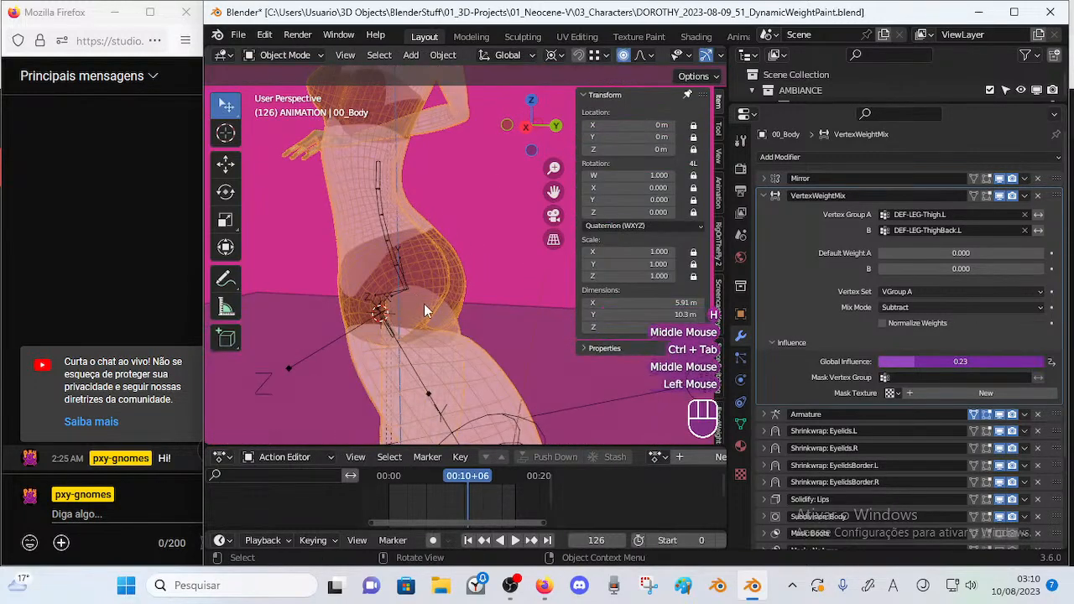
left_click(396, 334)
left_click(427, 329)
left_click(429, 328, "shift")
key("ctrl+Tab")
Check the buttock's deformation up to frame 162, try a blur stroke on the hip weights, and undo it.
mouse_move(427, 326)
middle_mouse_down()
mouse_move(366, 322)
mouse_move(385, 335)
middle_mouse_up()
left_click_drag(467, 480, 490, 478)
middle_click_drag(406, 406, 388, 387)
middle_click_drag(392, 336, 379, 312)
left_click_drag(382, 262, 379, 262)
middle_click_drag(378, 289, 371, 314)
mouse_move(370, 265)
middle_mouse_down()
mouse_move(369, 251)
mouse_move(491, 247)
mouse_move(360, 338)
mouse_move(429, 411)
middle_mouse_up()
key("ctrl+z")
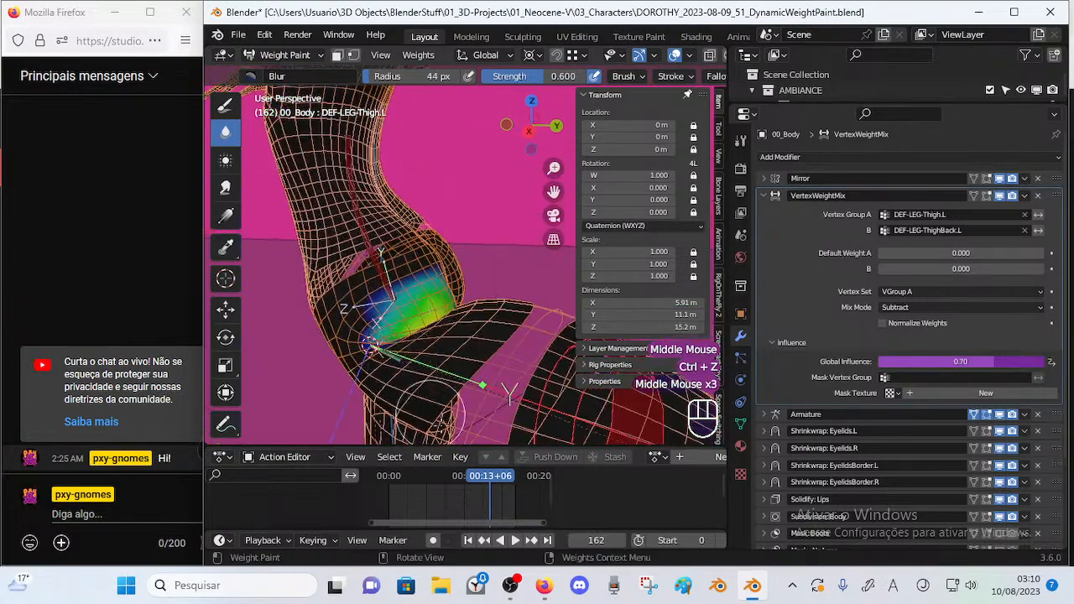
Go back to frame 124 and display the body unsubdivided with its wireframe overlay.
left_click_drag(478, 481, 466, 479)
middle_click_drag(472, 369, 459, 374)
middle_click_drag(459, 374, 464, 359, "ctrl")
middle_click_drag(464, 359, 502, 338, "shift")
key("shift+ctrl+alt+z")
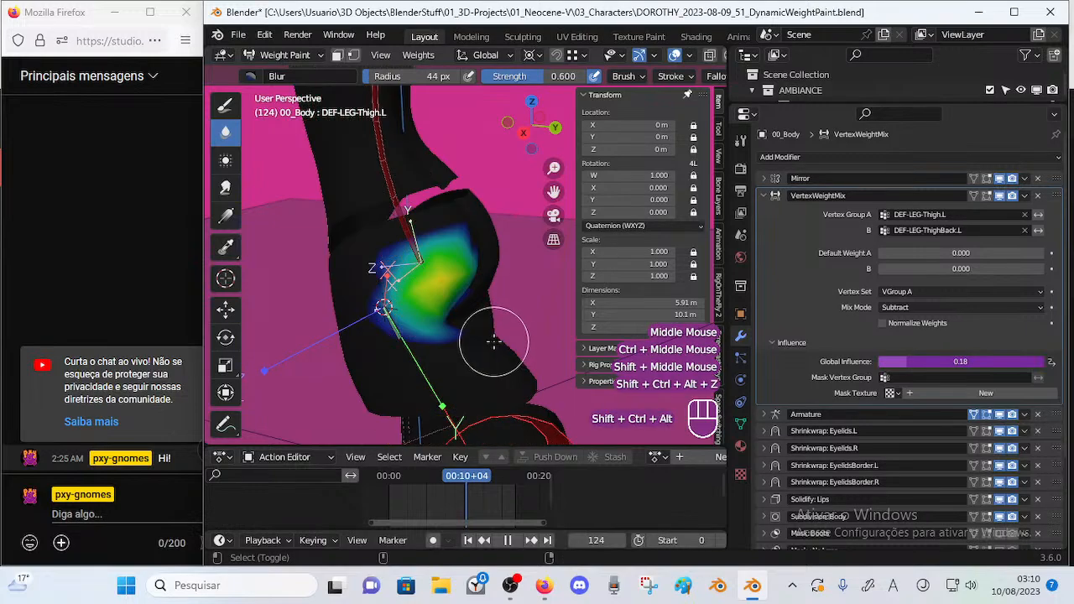
key("ctrl+alt+z")
Blur the DEF-LEG-Thigh.L weights across the left buttock and outer hip with the 44 px Blur brush.
middle_click_drag(495, 343, 425, 254)
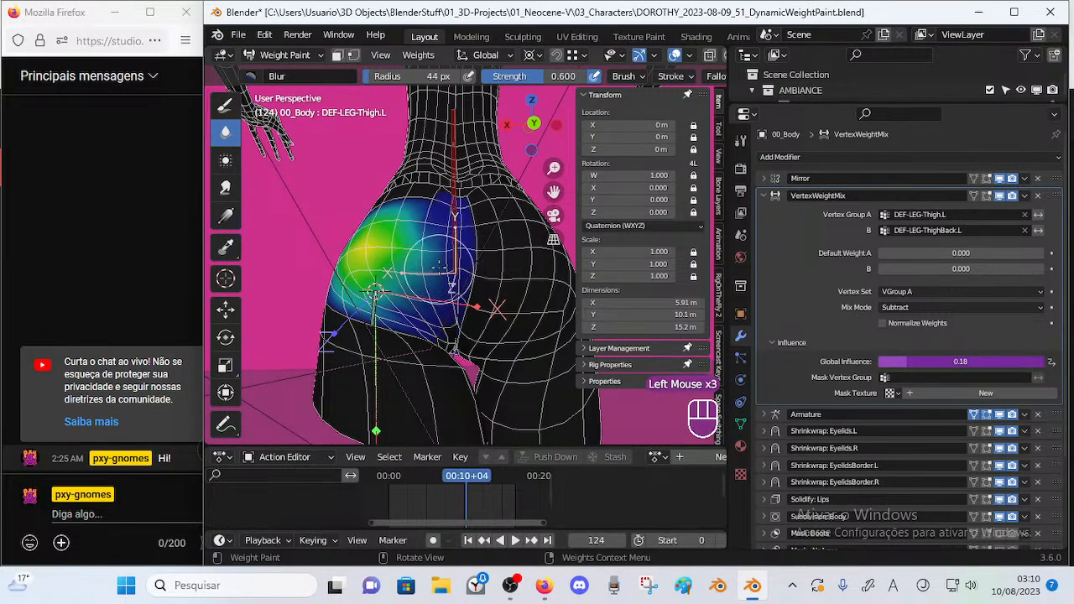
middle_click_drag(438, 268, 461, 264)
middle_click_drag(427, 220, 421, 246)
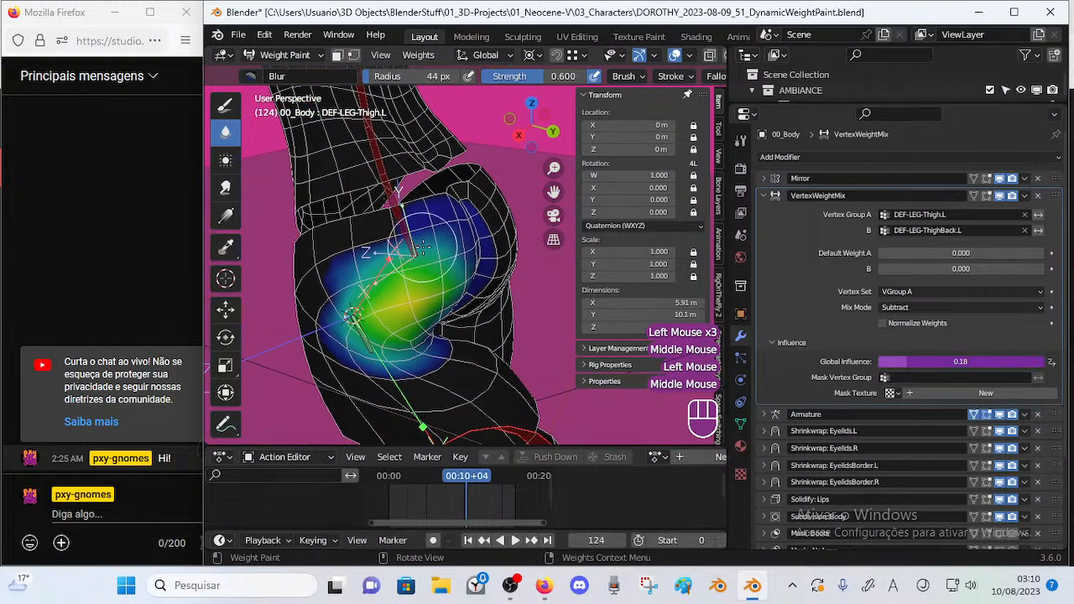
middle_click_drag(349, 281, 433, 257)
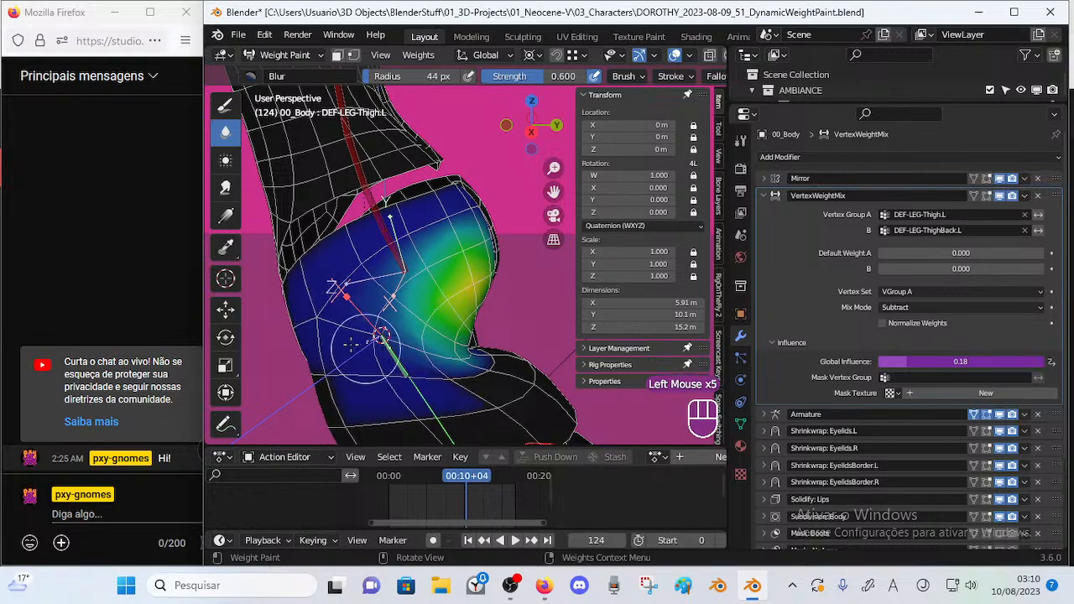
mouse_move(429, 334)
middle_mouse_down()
mouse_move(356, 357)
mouse_move(395, 268)
middle_mouse_up()
Reduce the Blur brush radius to 24 px and smooth the weight transitions around the buttock's edges.
key("f")
left_click(399, 272)
left_click_drag(435, 326, 441, 331)
middle_click_drag(398, 289, 464, 328)
left_click(466, 204)
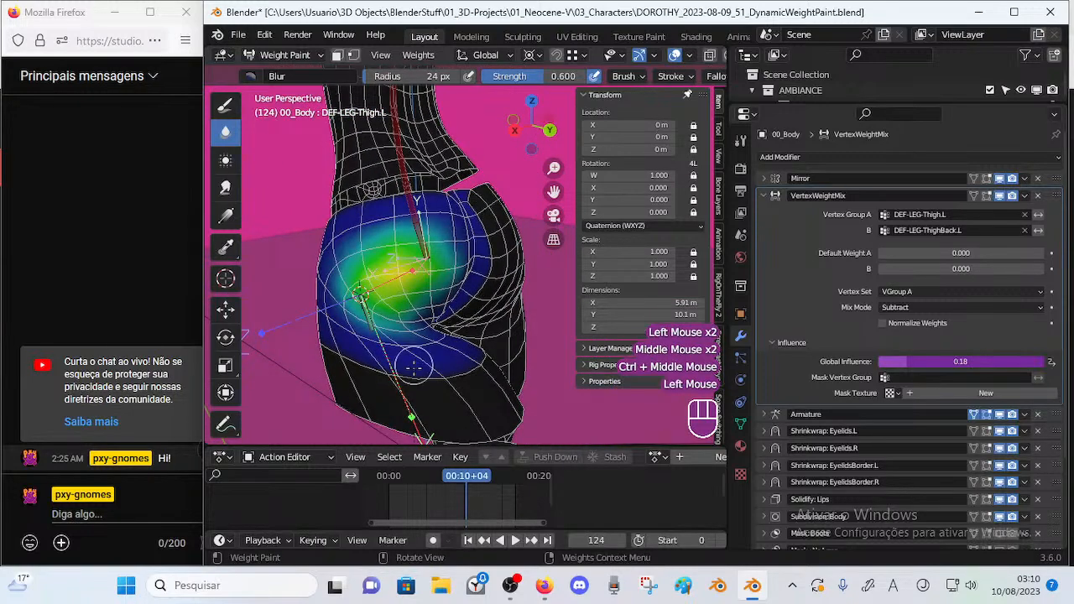
middle_click_drag(413, 362, 418, 377)
Check the blurred buttock weights through the thigh bend, stop at frame 120, and save the file.
left_click_drag(460, 476, 467, 478)
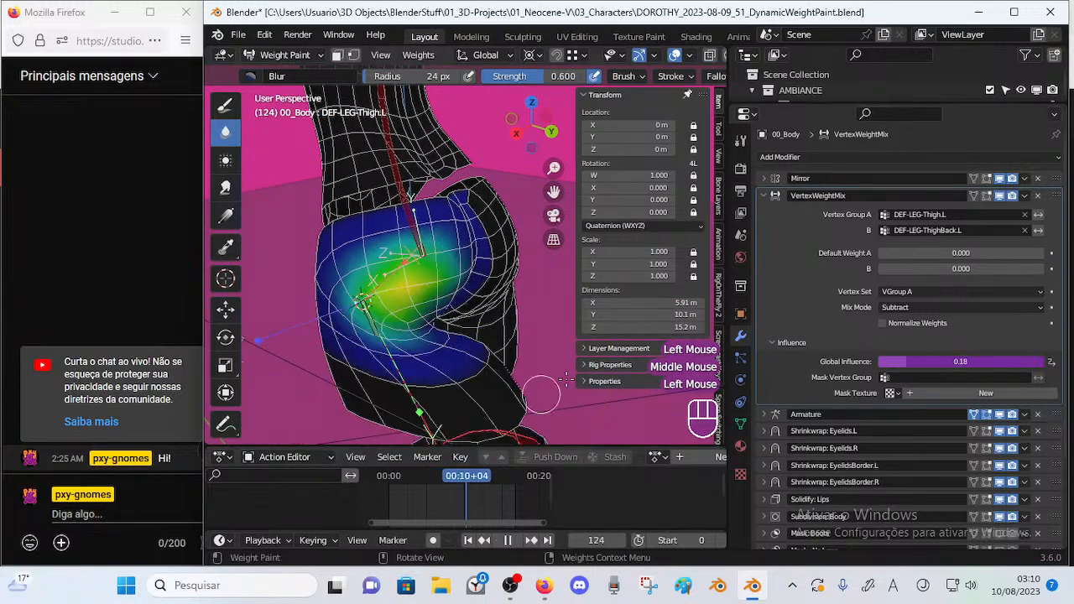
middle_click_drag(457, 394, 520, 351)
left_click_drag(474, 476, 490, 476)
middle_click_drag(478, 411, 464, 390)
left_click_drag(474, 476, 464, 476)
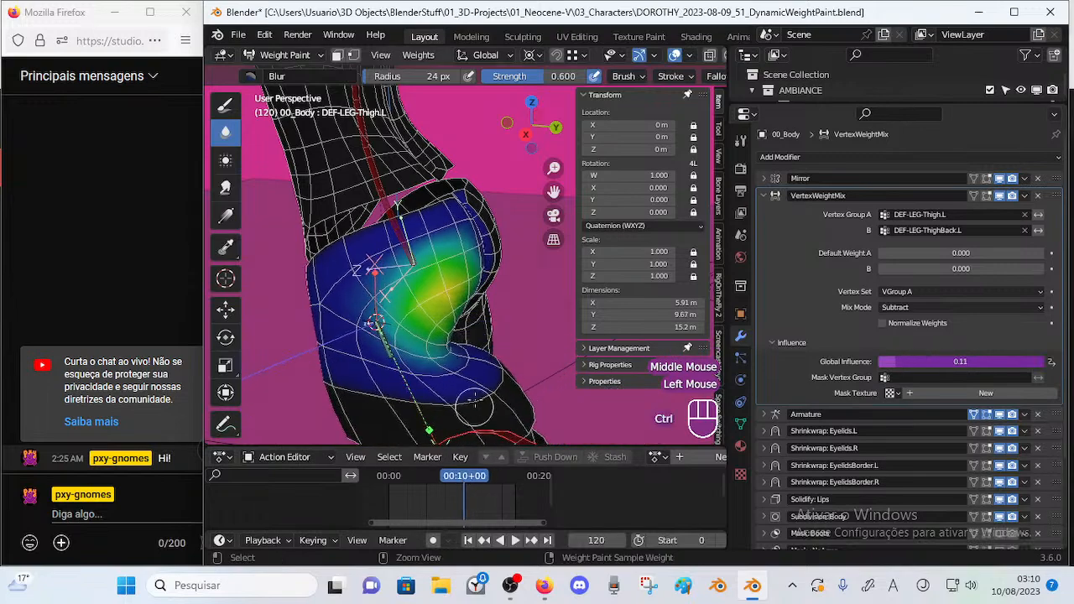
key("ctrl+s")
Sample a weight of 0.758, undo the Subtract stroke, and paint the lower buttock with the Mix brush.
middle_click_drag(474, 415, 339, 265)
left_click(225, 104)
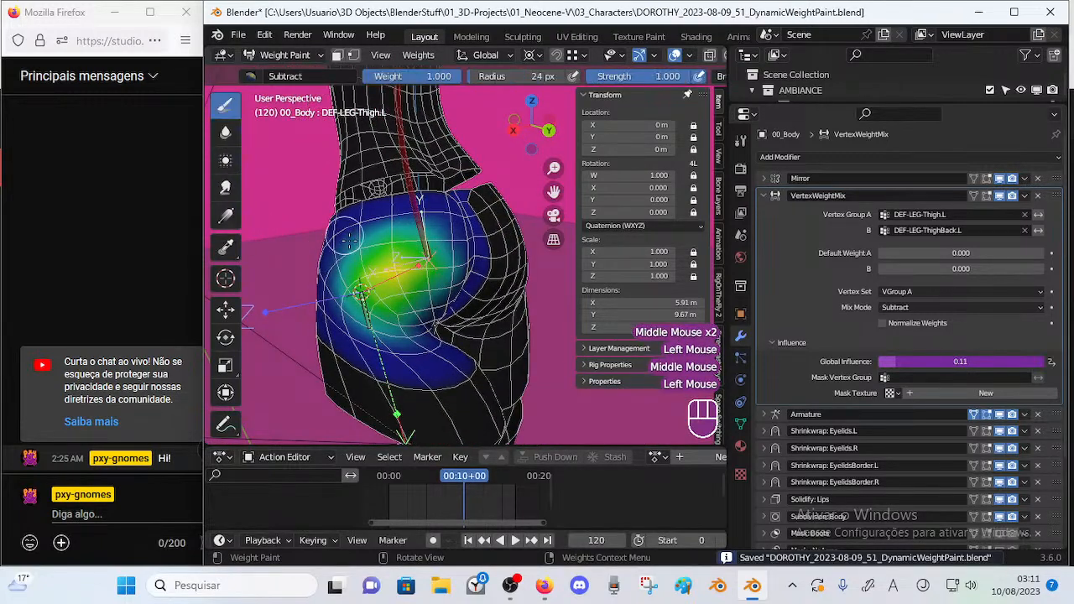
right_click(402, 291, "ctrl")
key("ctrl+f")
left_click(396, 319)
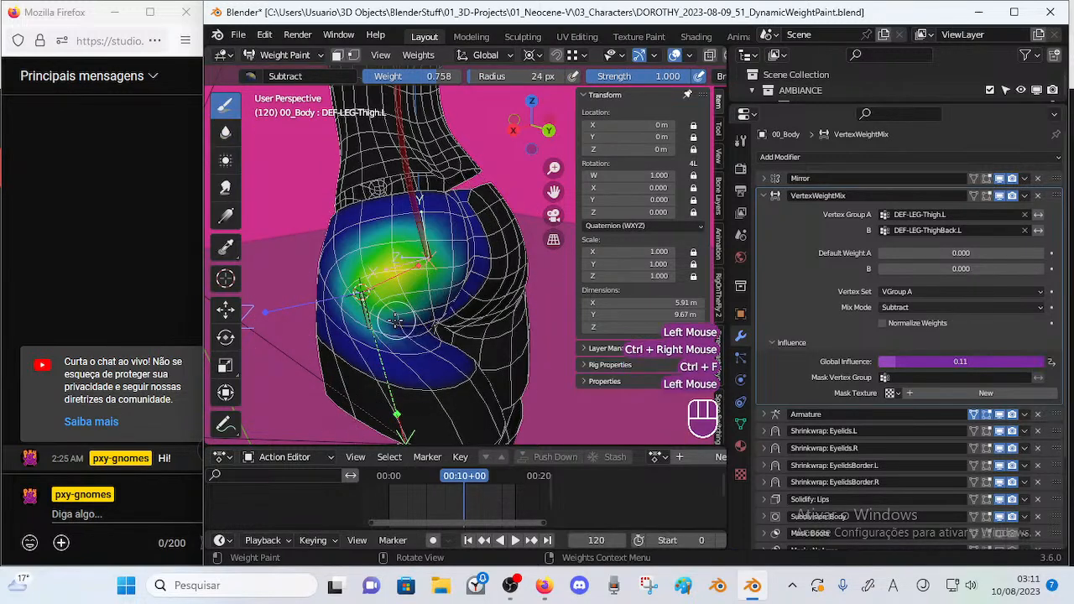
key("ctrl+z")
left_click(250, 76)
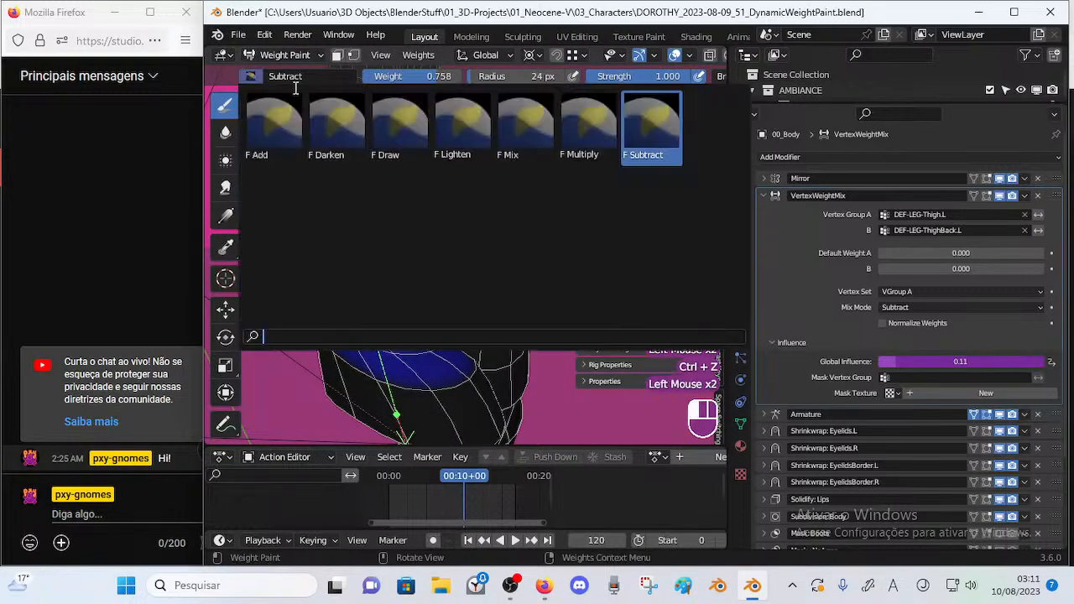
left_click(517, 126)
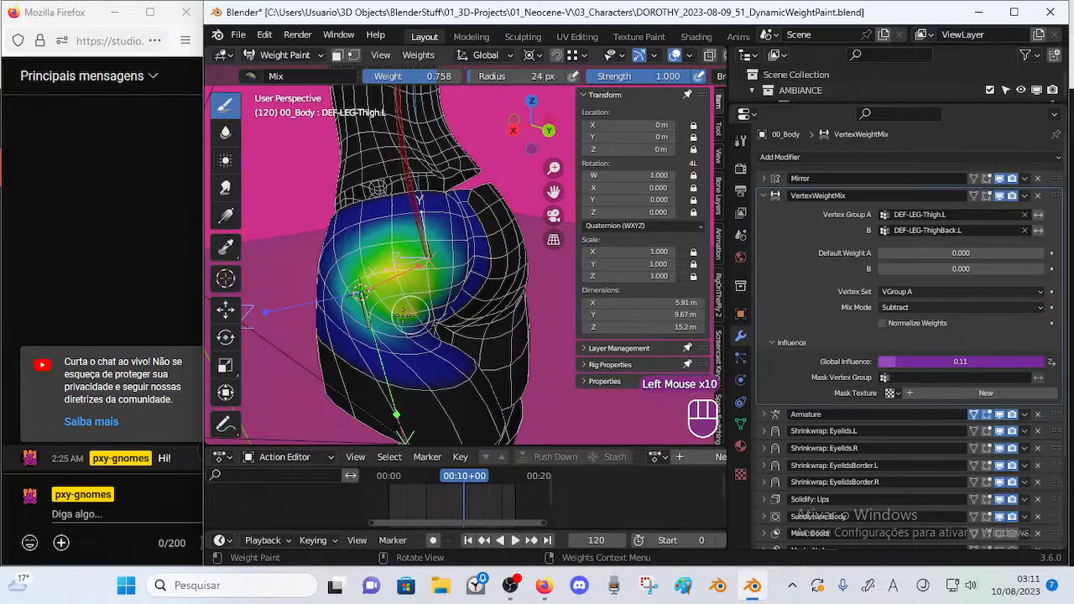
Examine how the buttock and its lower crease deform with the painted weights by scrubbing through the thigh bend.
middle_click_drag(434, 315, 448, 352)
left_click_drag(453, 478, 475, 478)
mouse_move(487, 407)
middle_mouse_down()
mouse_move(496, 388)
mouse_move(519, 426)
middle_mouse_up()
left_click_drag(478, 483, 465, 482)
middle_click_drag(501, 352, 477, 366)
left_click_drag(464, 476, 480, 467)
middle_click_drag(491, 392, 493, 420)
left_click_drag(480, 476, 496, 477)
middle_click_drag(518, 383, 463, 394)
left_click_drag(475, 483, 467, 477)
Try extending the 0.758 weights below the buttock crease onto the upper thigh, check the bend, and undo the strokes.
middle_click_drag(457, 369, 437, 355)
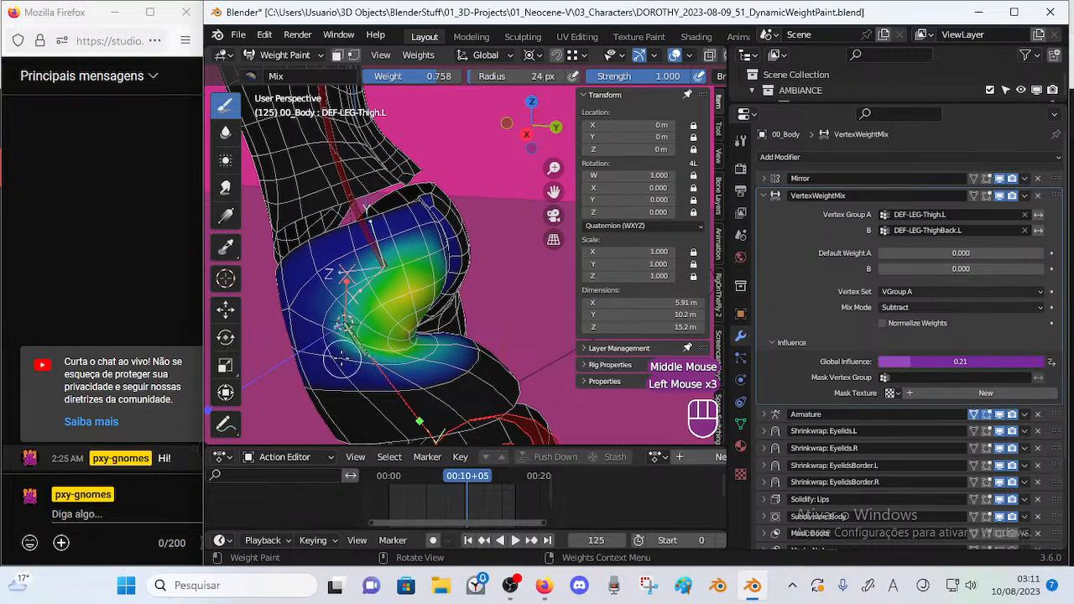
middle_click_drag(444, 401, 457, 436)
left_click_drag(468, 476, 482, 475)
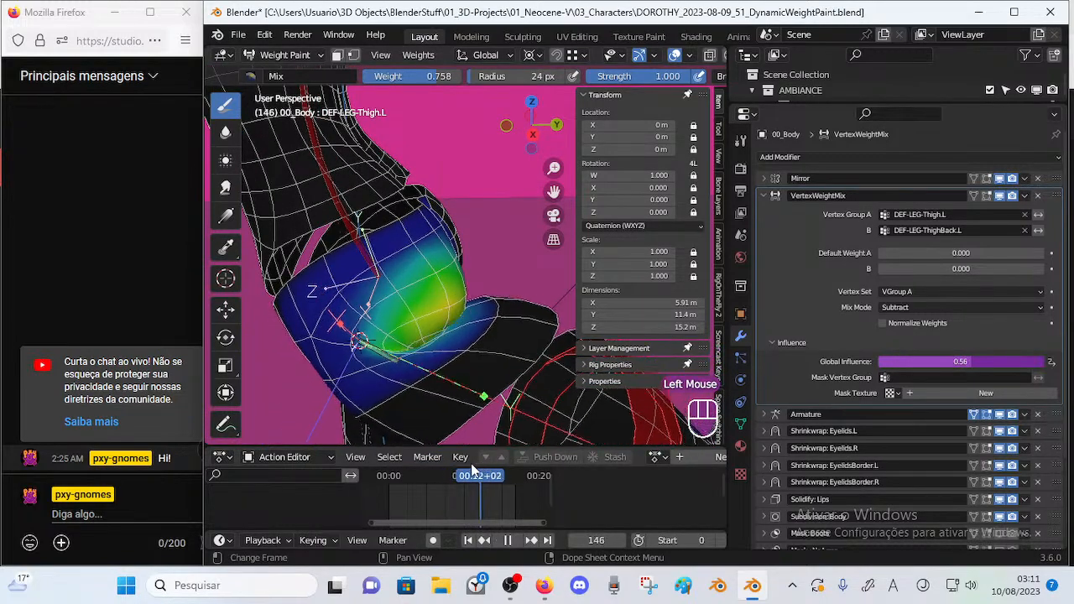
middle_click_drag(483, 404, 438, 383)
left_click(452, 365)
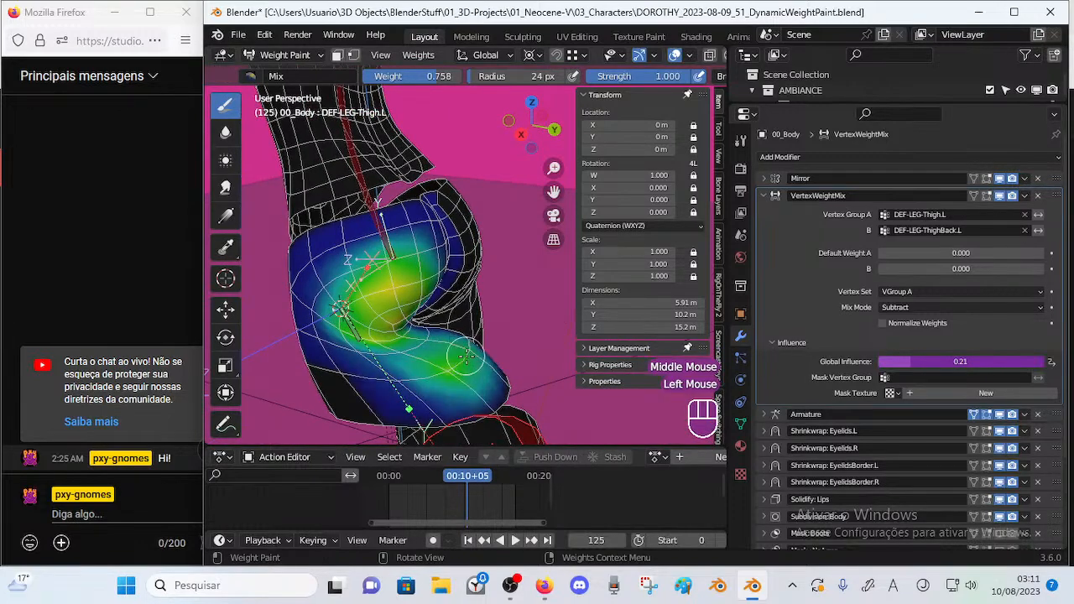
left_click_drag(470, 475, 485, 471)
middle_click_drag(486, 394, 431, 379)
key("ctrl+z")
key("ctrl+z")
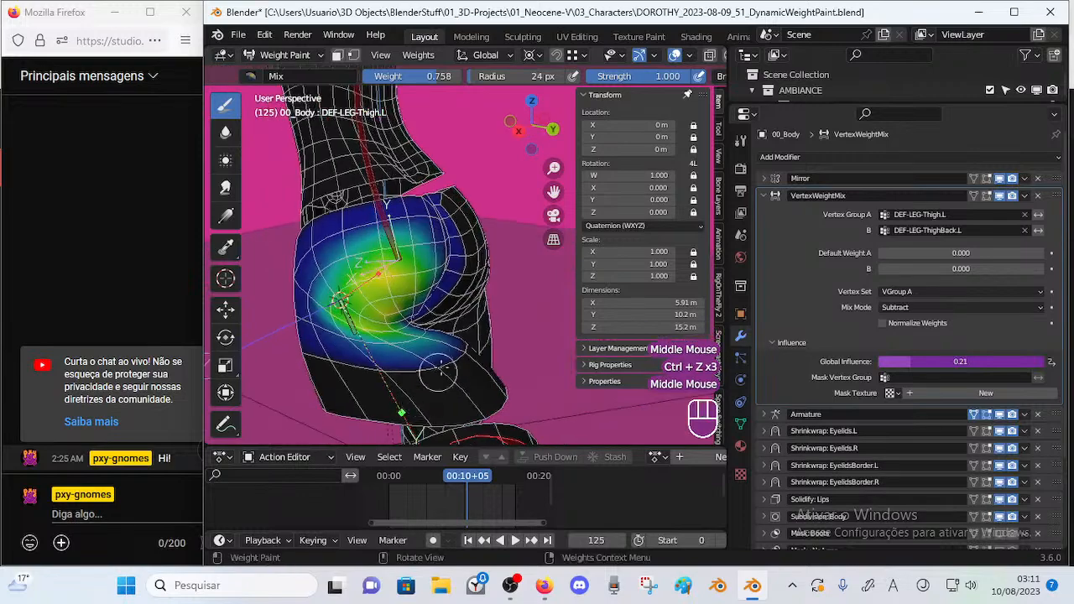
Paint the lower and outer part of the left buttock with the Mix brush at weight 0.758.
middle_click_drag(400, 338, 391, 324)
middle_click_drag(391, 324, 387, 319)
left_click(388, 318)
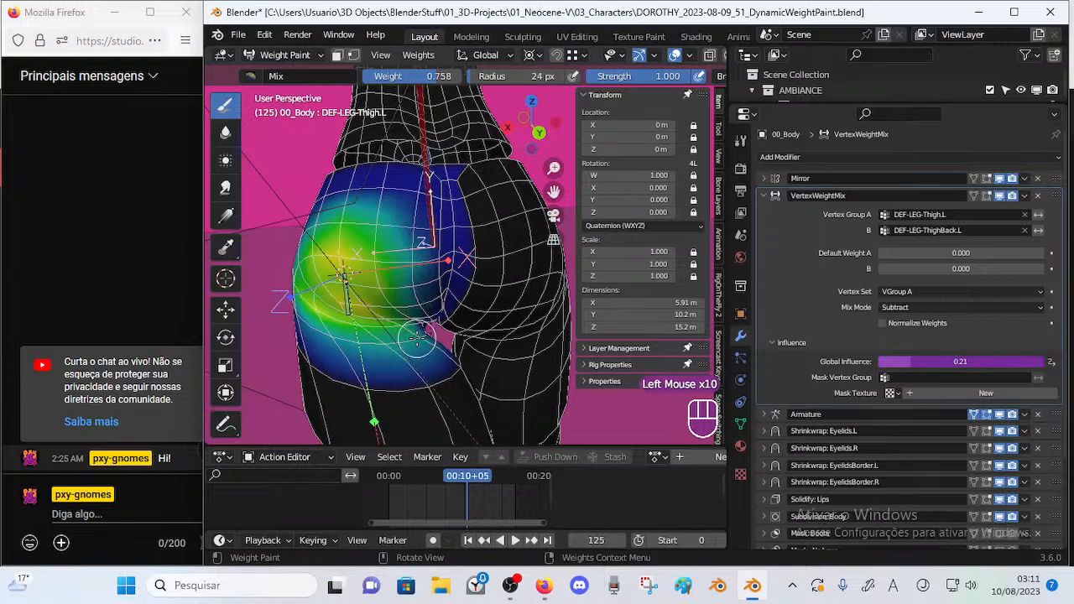
middle_click_drag(372, 339, 367, 353)
left_click(369, 344)
middle_click_drag(367, 353, 366, 364)
left_click(366, 364)
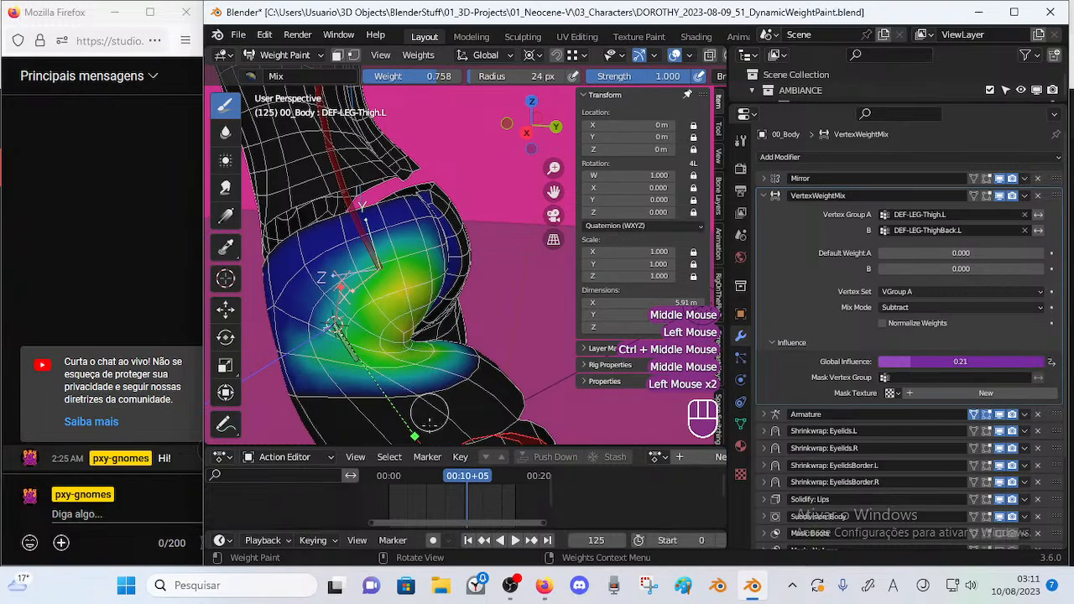
Inspect the repainted buttock from the side while scrubbing the thigh bend, ending at frame 125.
left_click(468, 476)
middle_click_drag(525, 394, 505, 389)
left_click(501, 382)
middle_click_drag(505, 388, 514, 407, "ctrl")
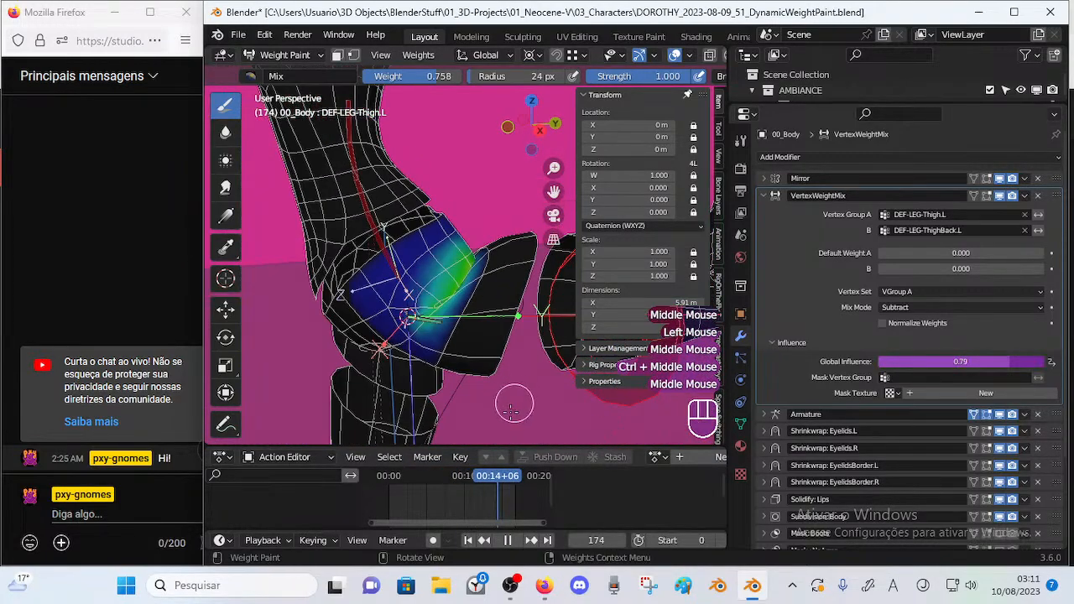
left_click(465, 479)
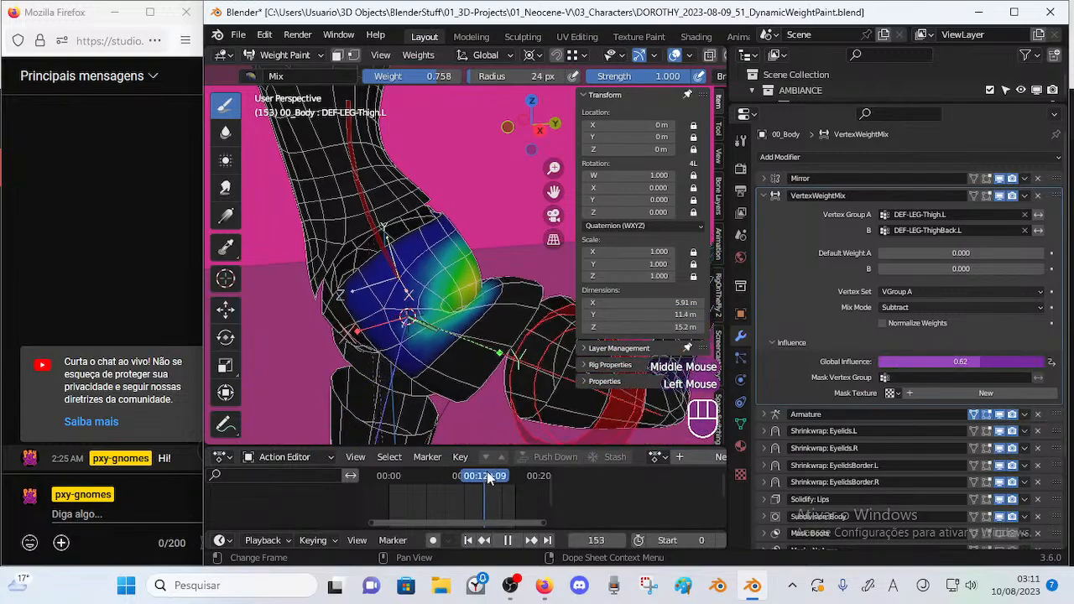
middle_click_drag(474, 394, 499, 398)
left_click_drag(509, 474, 472, 485)
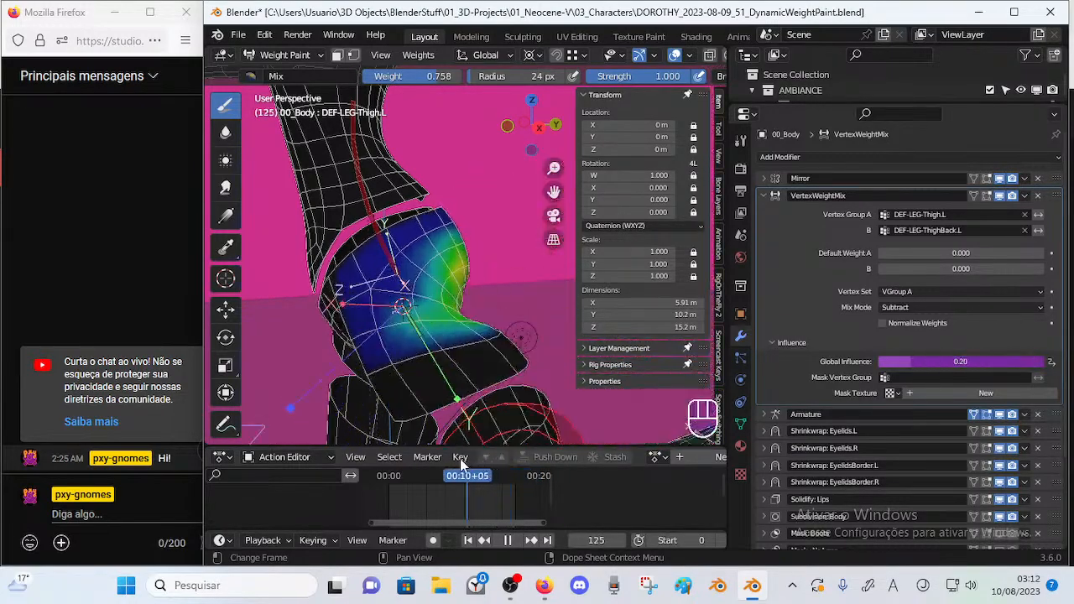
Paint weight 1.000 with the Mix brush on the outer side of the left hip.
middle_click_drag(394, 276, 403, 243)
key("ctrl+f")
left_click(380, 320)
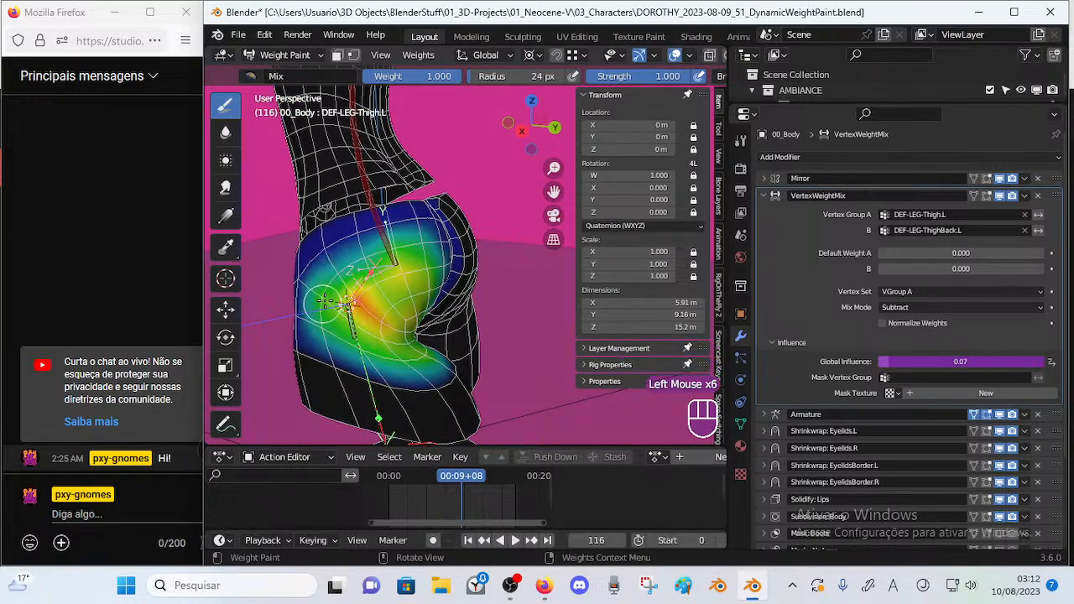
Check the repainted buttock and crease by scrubbing through the thigh bend, stop at frame 122, and save the file.
middle_click_drag(453, 352, 478, 336)
left_click(514, 540)
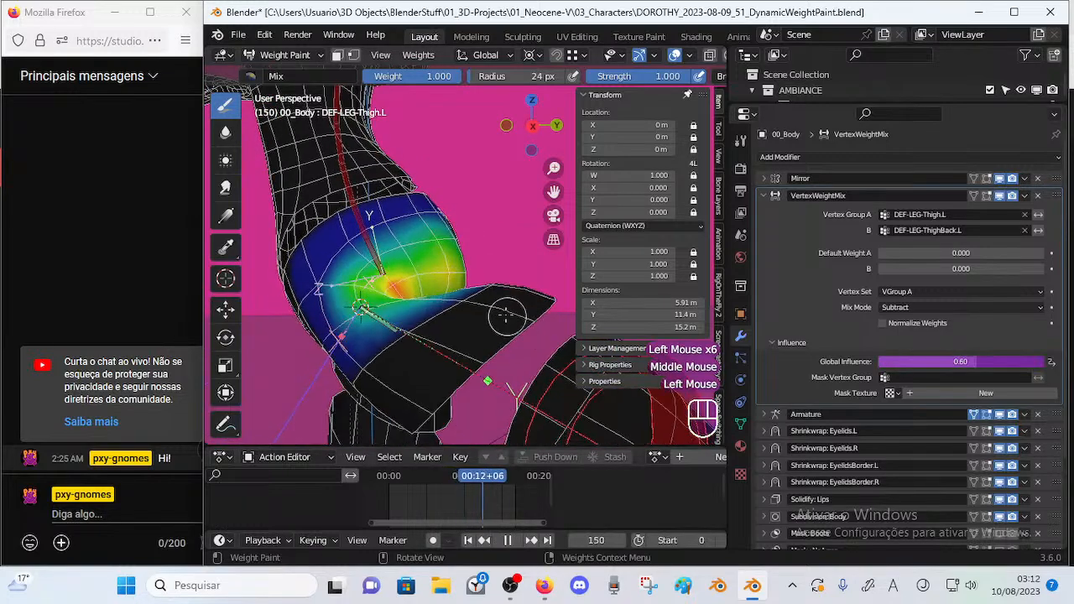
middle_click_drag(395, 298, 379, 330)
left_click_drag(462, 479, 487, 475)
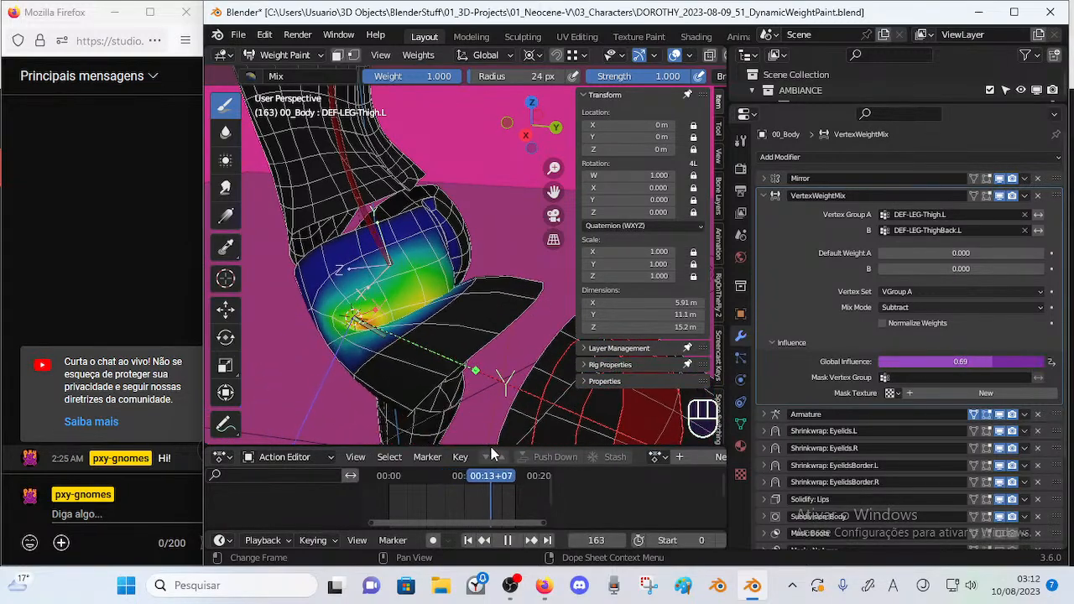
middle_click_drag(503, 420, 516, 410)
mouse_move(482, 475)
left_mouse_down()
mouse_move(456, 475)
mouse_move(485, 456)
mouse_move(450, 450)
mouse_move(484, 455)
left_mouse_up()
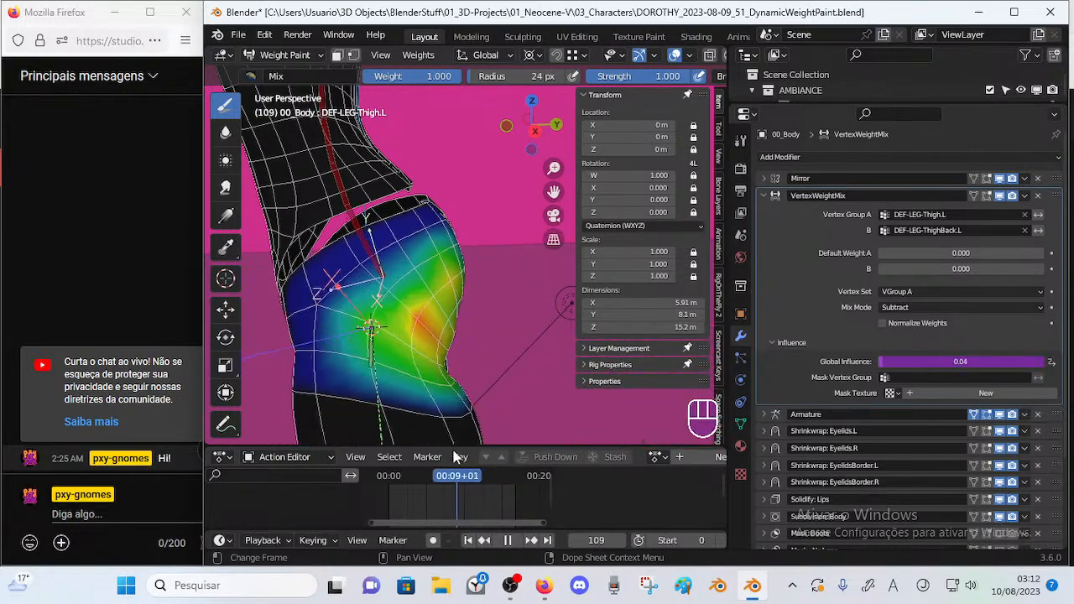
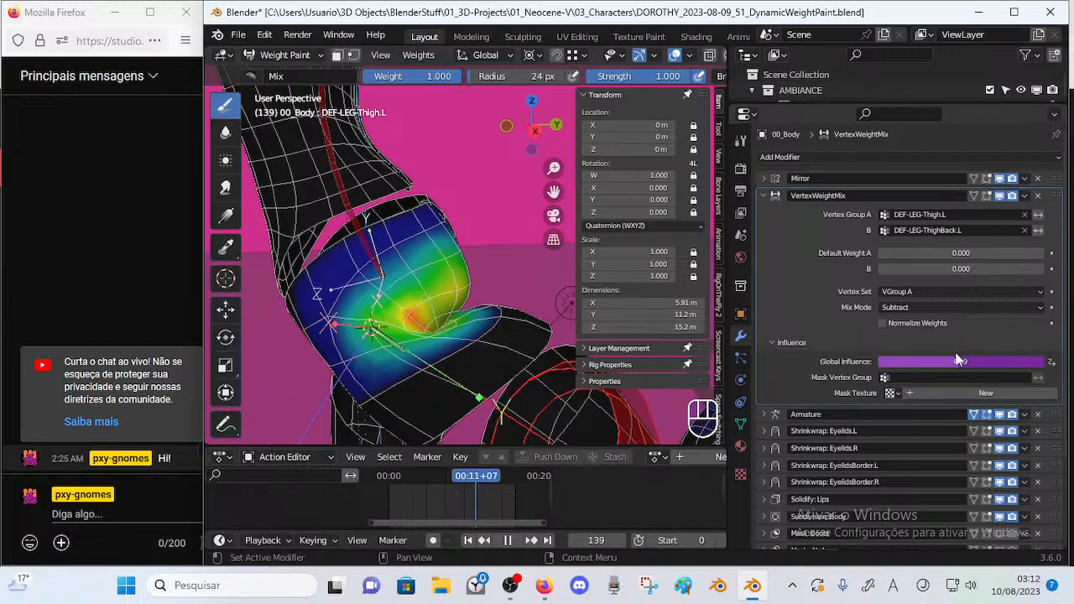
mouse_move(463, 477)
left_mouse_down()
mouse_move(500, 477)
mouse_move(460, 478)
mouse_move(483, 476)
mouse_move(456, 468)
mouse_move(487, 461)
mouse_move(463, 459)
left_mouse_up()
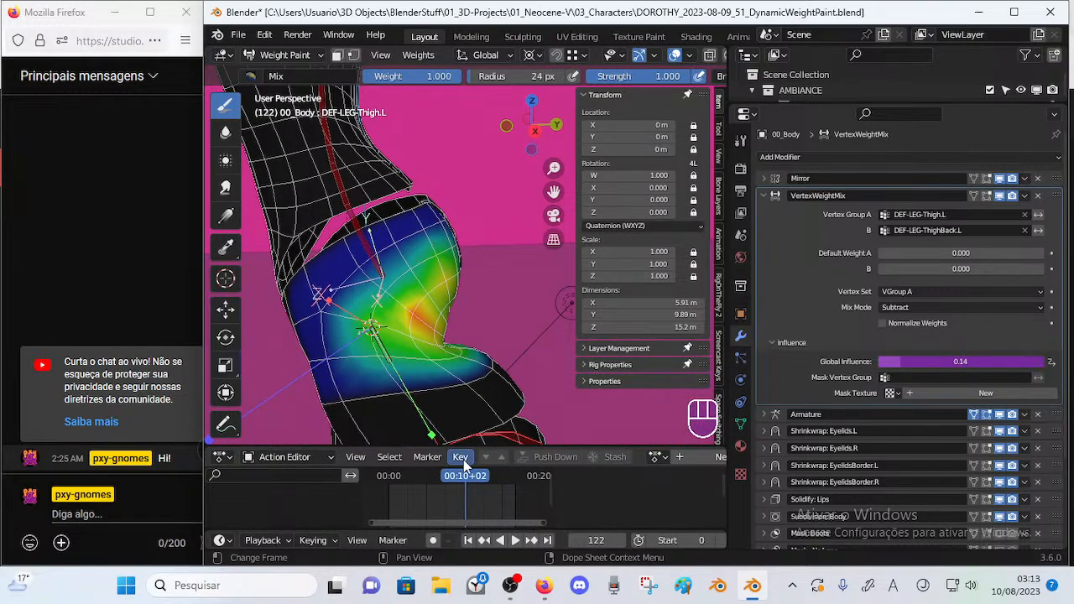
key("ctrl+s")
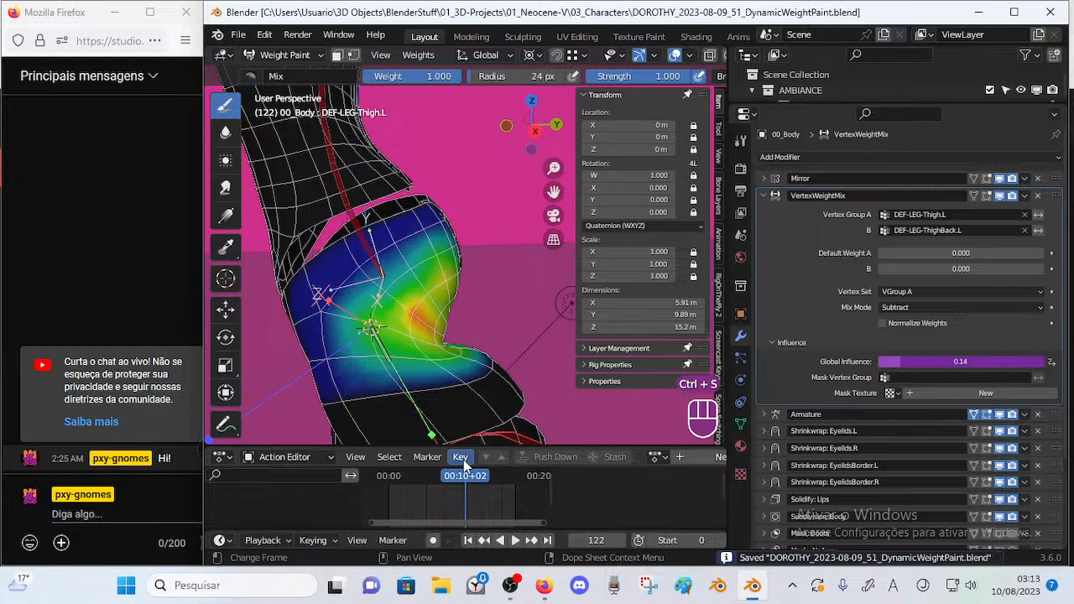
Examine the weight gradient and the buttock crease from behind and from the side at frame 122.
middle_click_drag(394, 336, 355, 334)
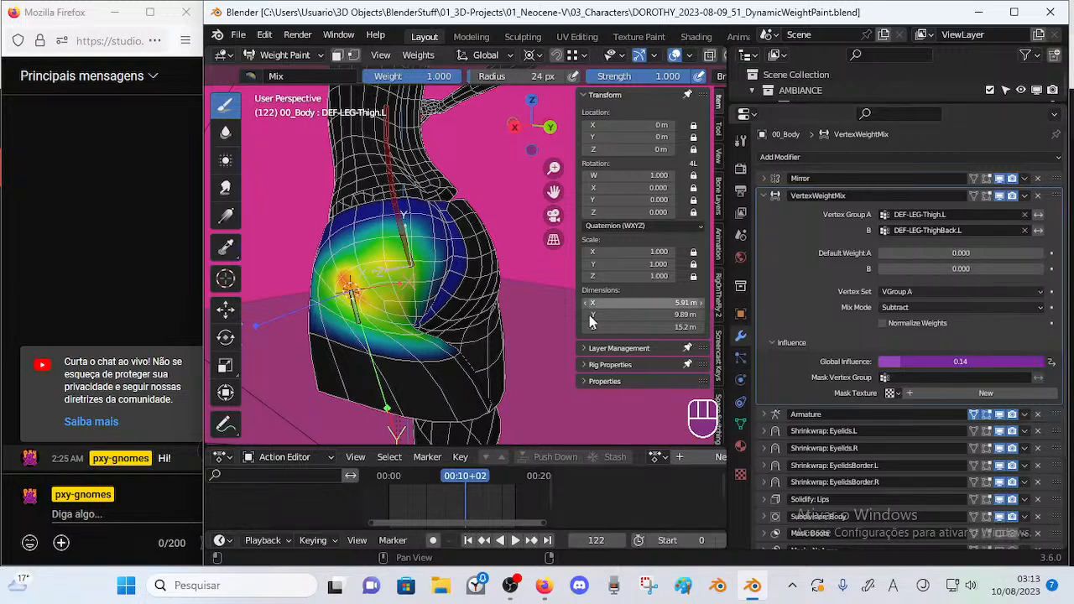
middle_click_drag(454, 296, 401, 363)
scroll(467, 329, "down", 2)
scroll(437, 344, "up", 2)
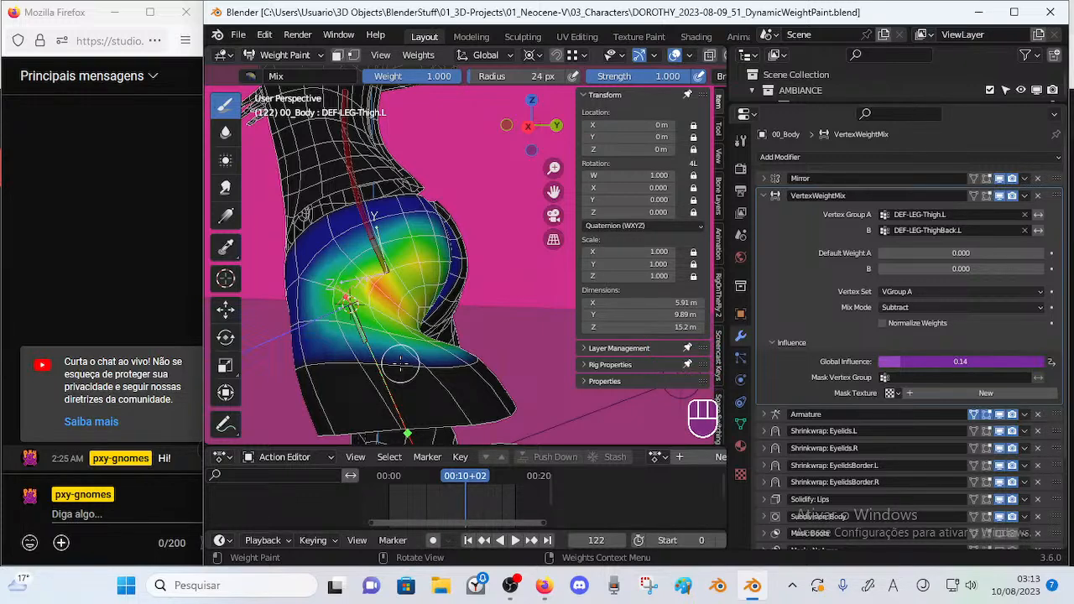
scroll(400, 362, "down", 2)
scroll(400, 362, "up", 1)
middle_click_drag(400, 363, 445, 359)
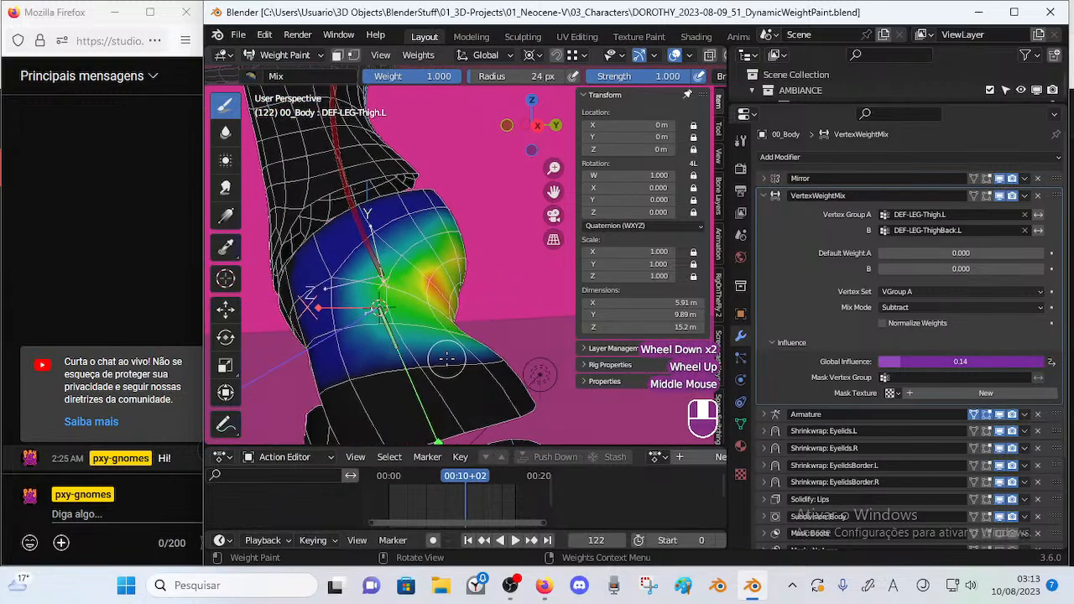
scroll(445, 359, "down", 1)
Leave Weight Paint, unhide all hidden parts of the 00_Body mesh in Edit Mode, and clear the selection.
key("ctrl+Tab")
left_click(486, 342)
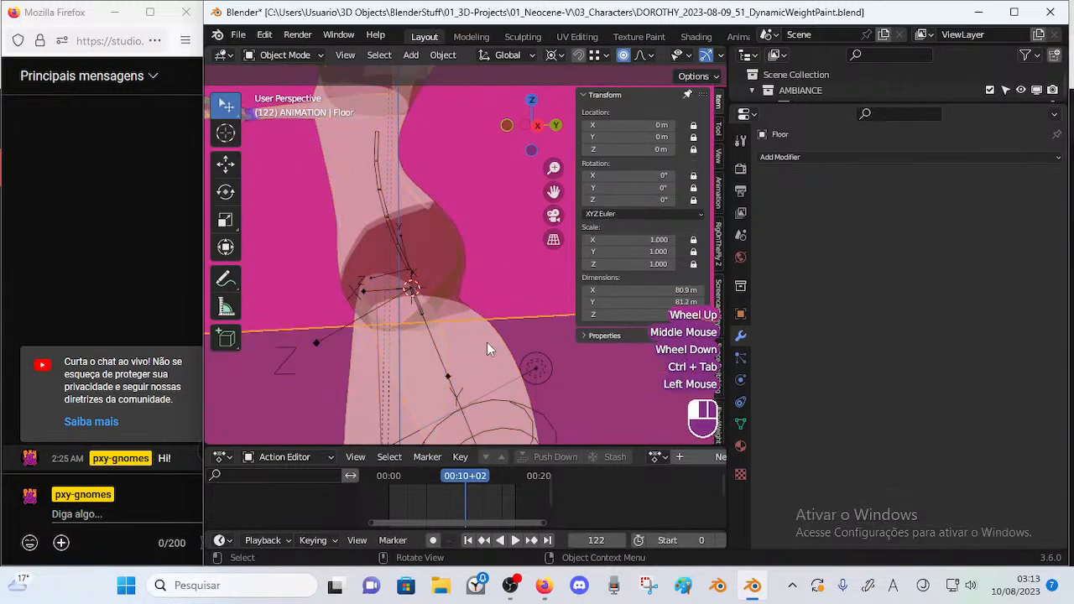
left_click(476, 320)
key("Tab")
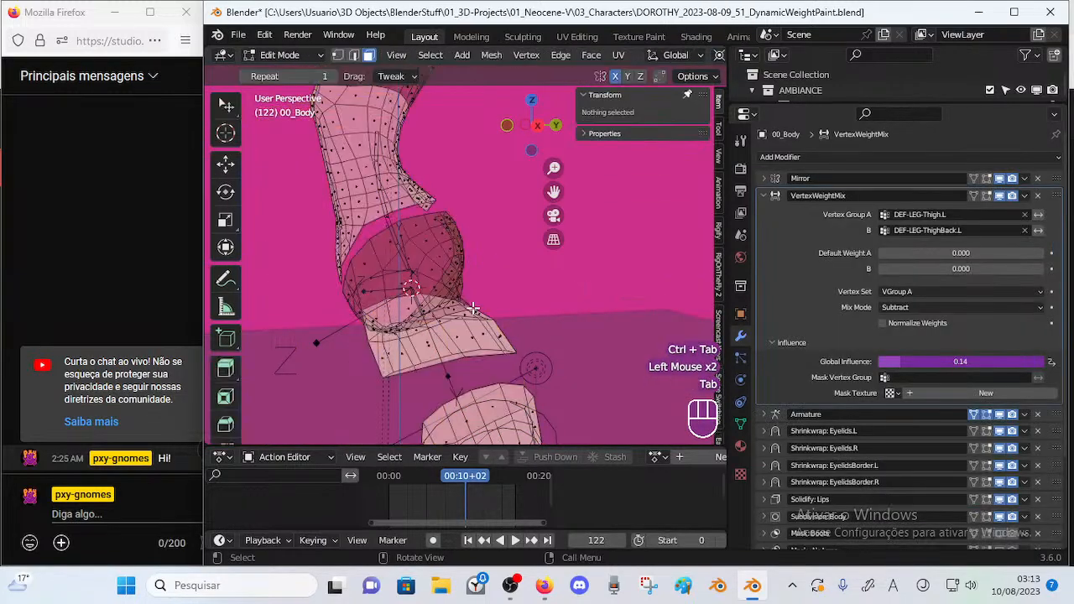
key("alt+h")
key("ctrl+Tab")
left_click(468, 320)
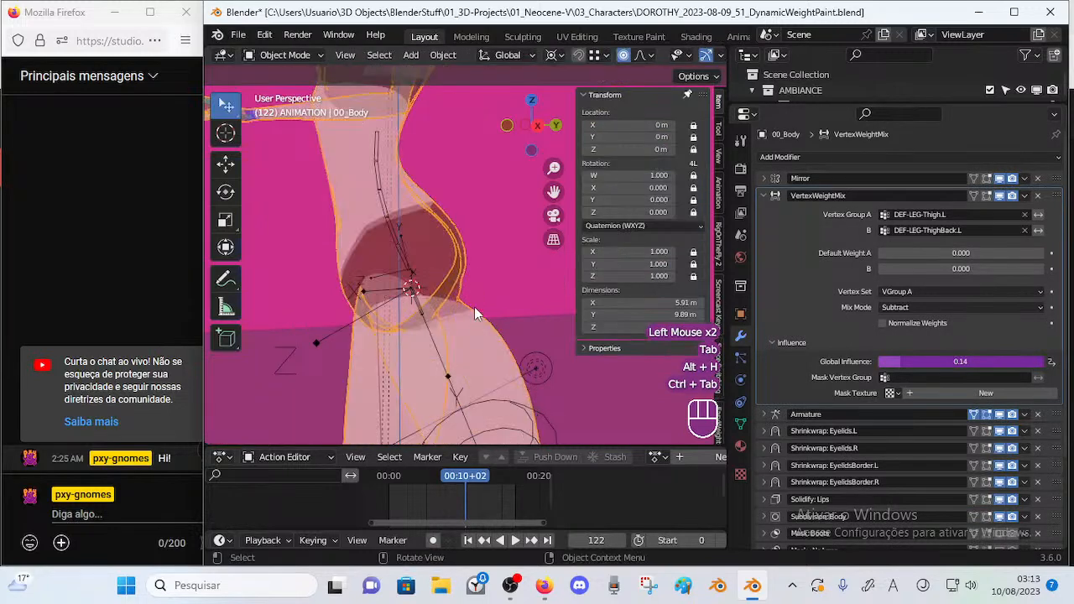
key("Tab")
key("alt+a")
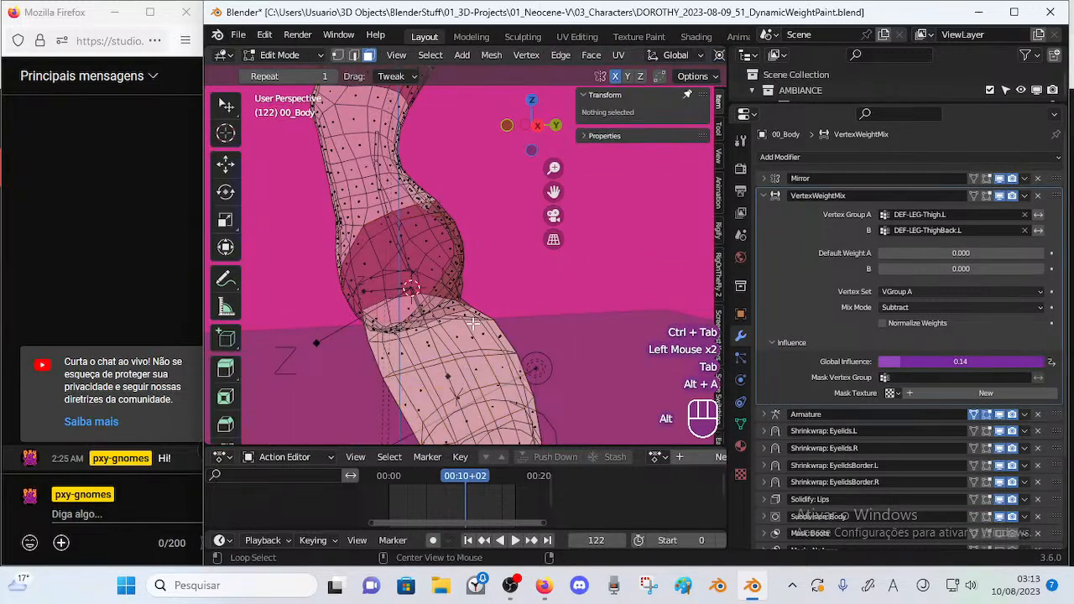
Compare the hip and upper thigh of 00_Body in Object Mode and Edit Mode at frame 122.
key("Tab")
middle_click_drag(472, 323, 479, 367)
left_click(442, 336)
left_click(432, 331)
scroll(330, 362, "up", 2)
key("Tab")
key("Tab")
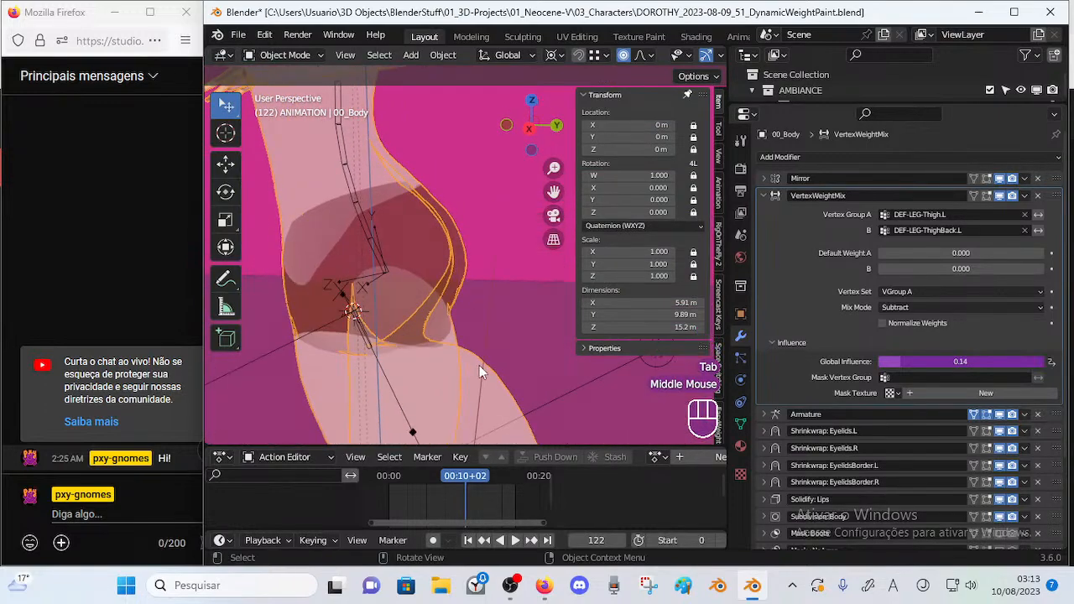
left_click(479, 366)
left_click(495, 386)
key("Tab")
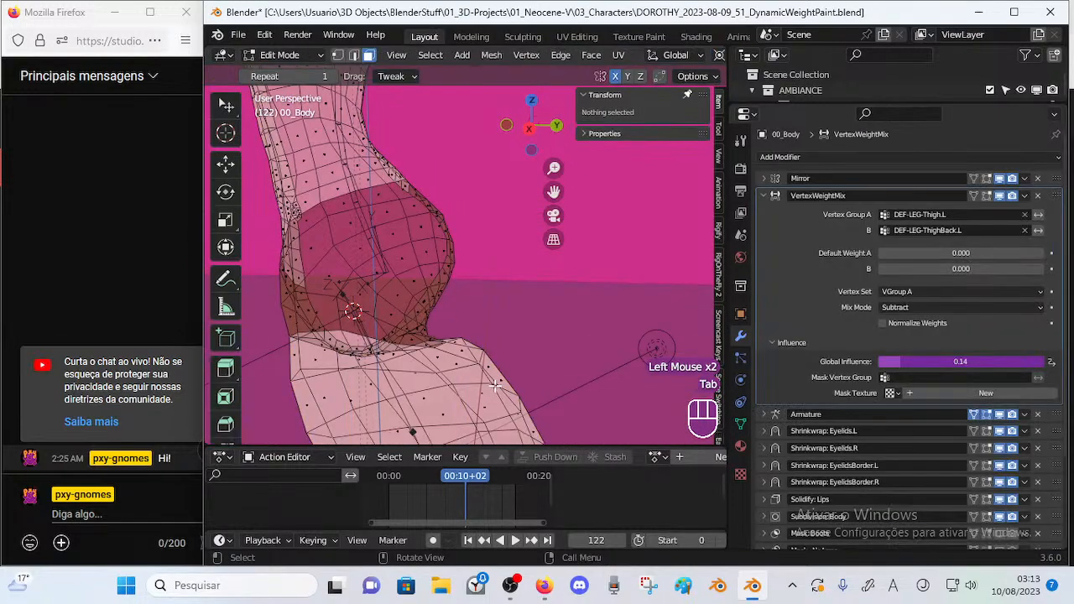
key("Tab")
key("Tab")
middle_click_drag(568, 271, 501, 322)
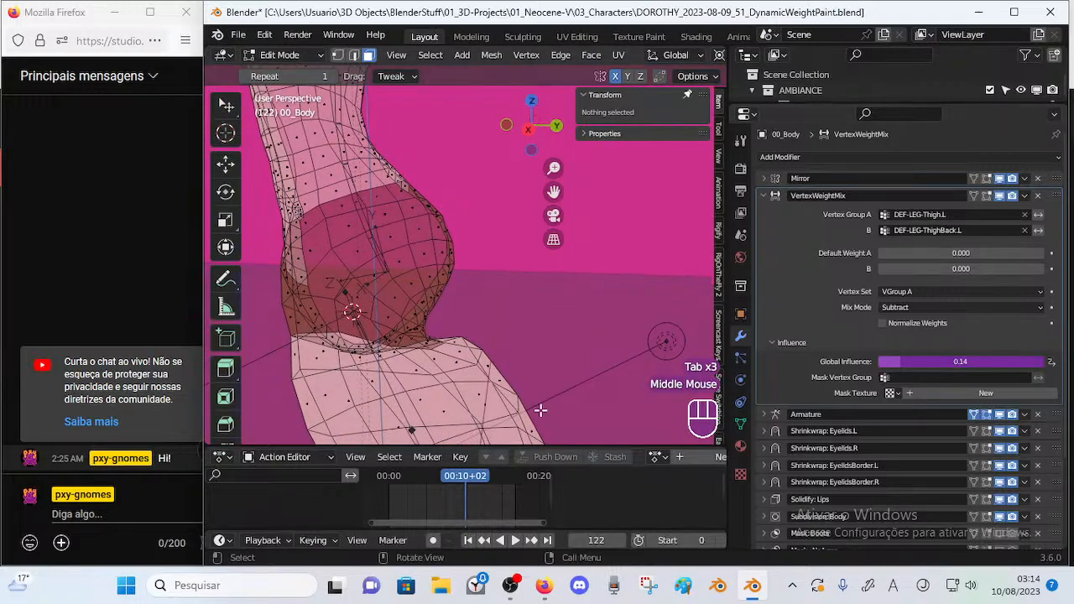
Move the animation to frame 109 and inspect the full hip mesh in right orthographic and angled views.
mouse_move(468, 485)
left_mouse_down()
mouse_move(515, 482)
mouse_move(458, 475)
left_mouse_up()
scroll(460, 373, "down", 2)
key("KP_3")
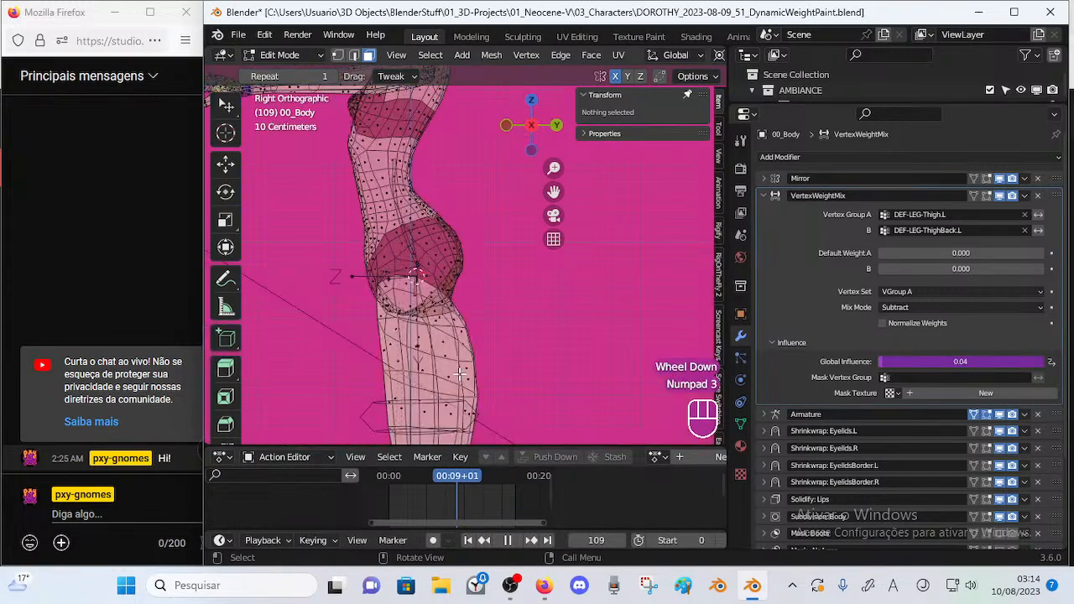
scroll(460, 372, "up", 2)
scroll(453, 374, "down", 2)
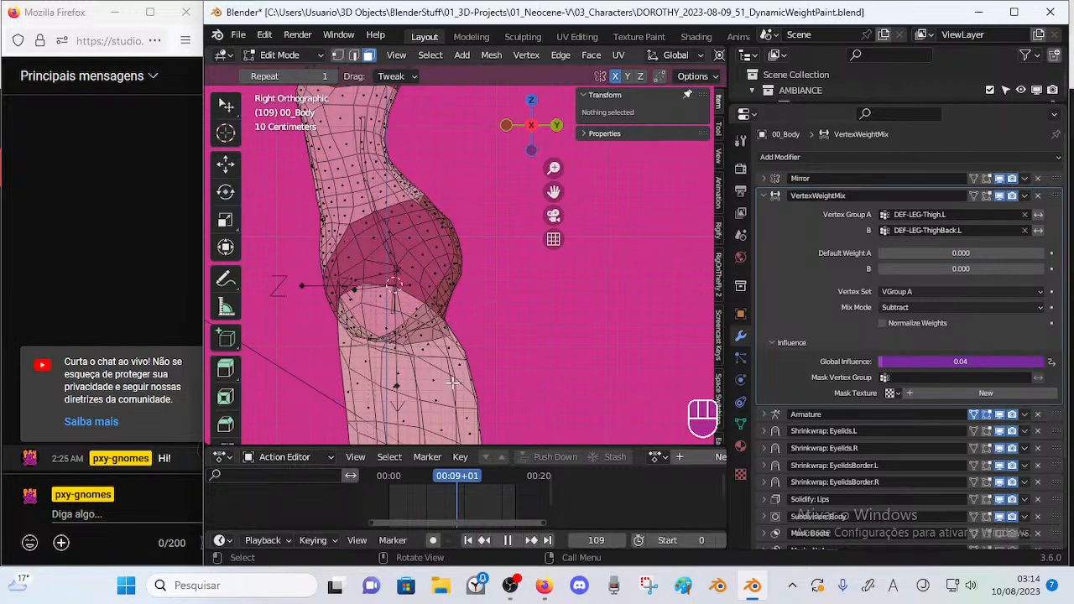
middle_click_drag(445, 301, 409, 308)
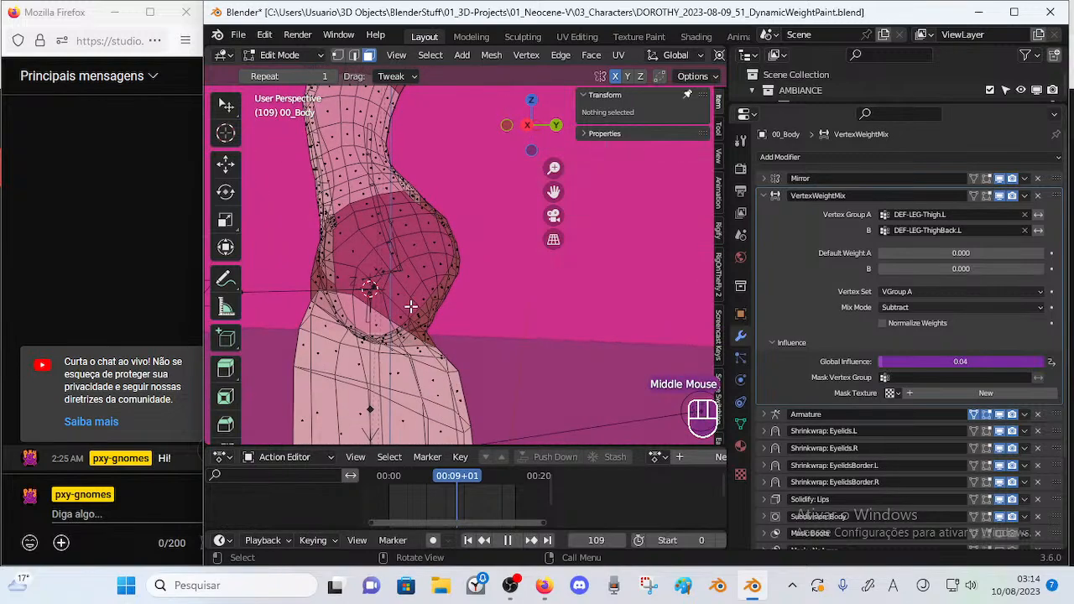
Switch 00_Body to Object Mode, select it again, and save the file.
key("ctrl+Tab")
left_click(416, 319)
scroll(394, 379, "down", 2)
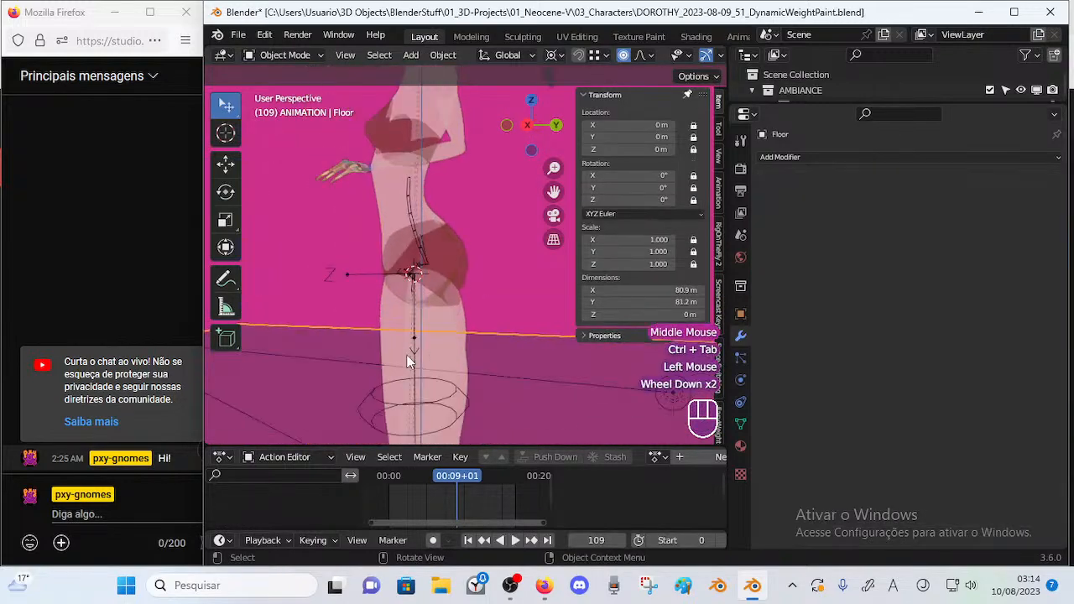
left_click(427, 298)
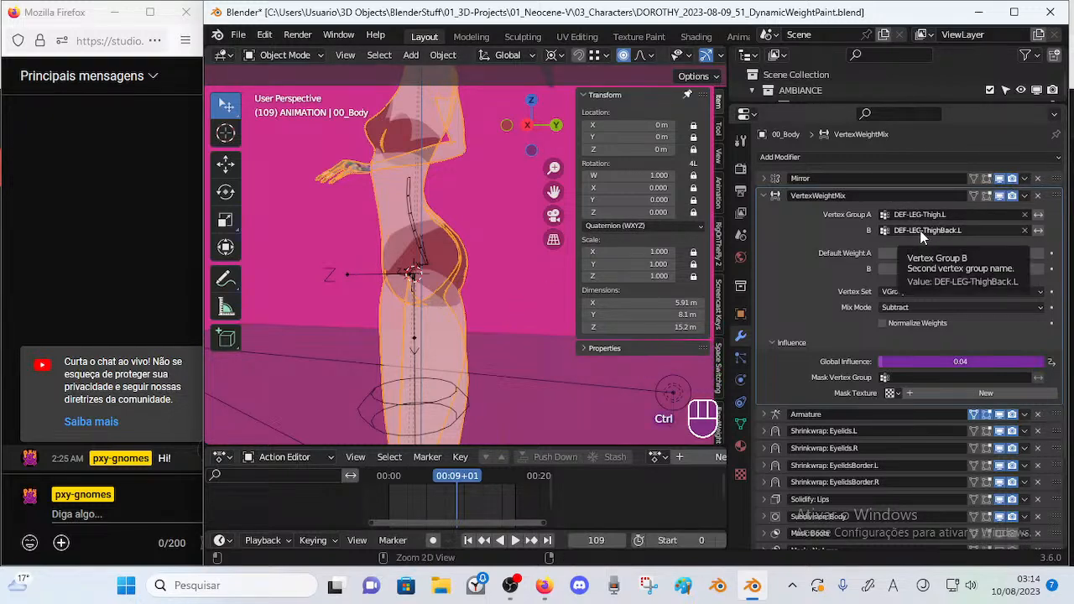
key("ctrl+s")
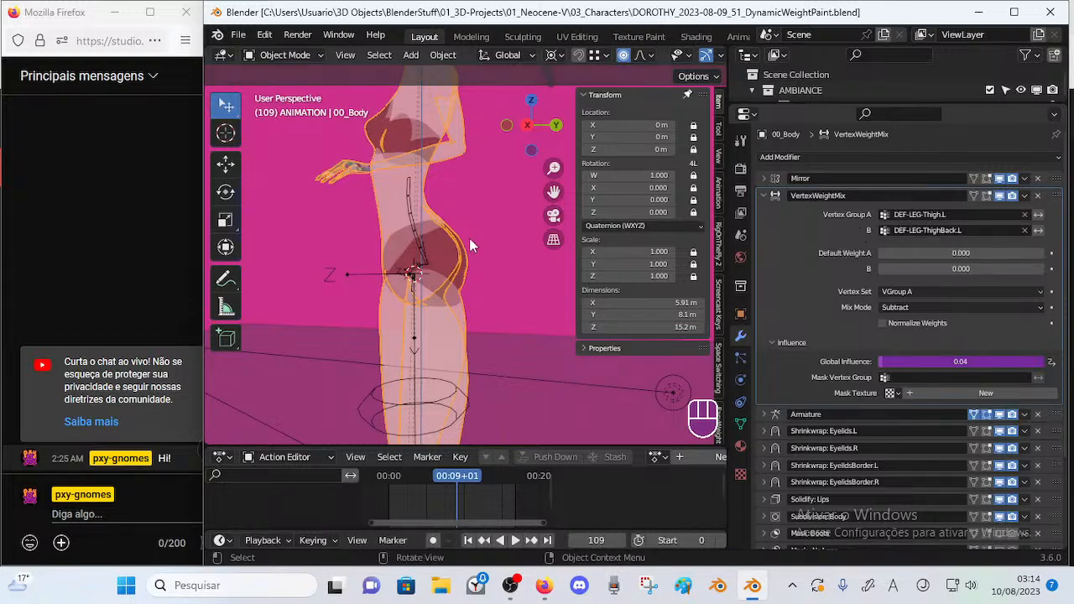
Inspect the hip joint at frame 109, selecting the ARM-Dorothy armature and then the 00_Body mesh.
scroll(422, 268, "up", 2)
double_click(421, 267)
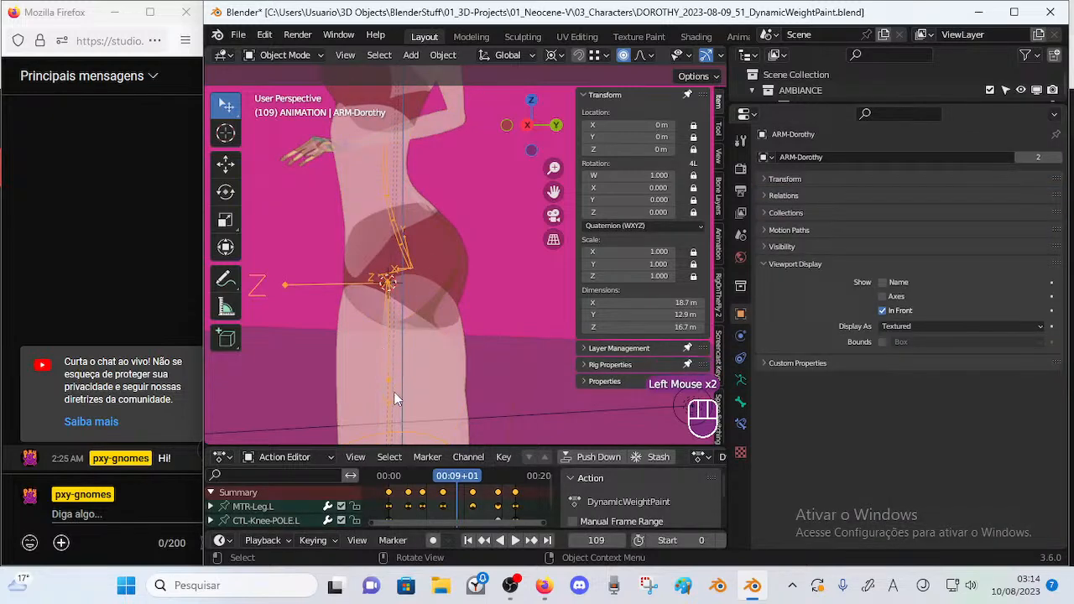
middle_click_drag(385, 394, 450, 406)
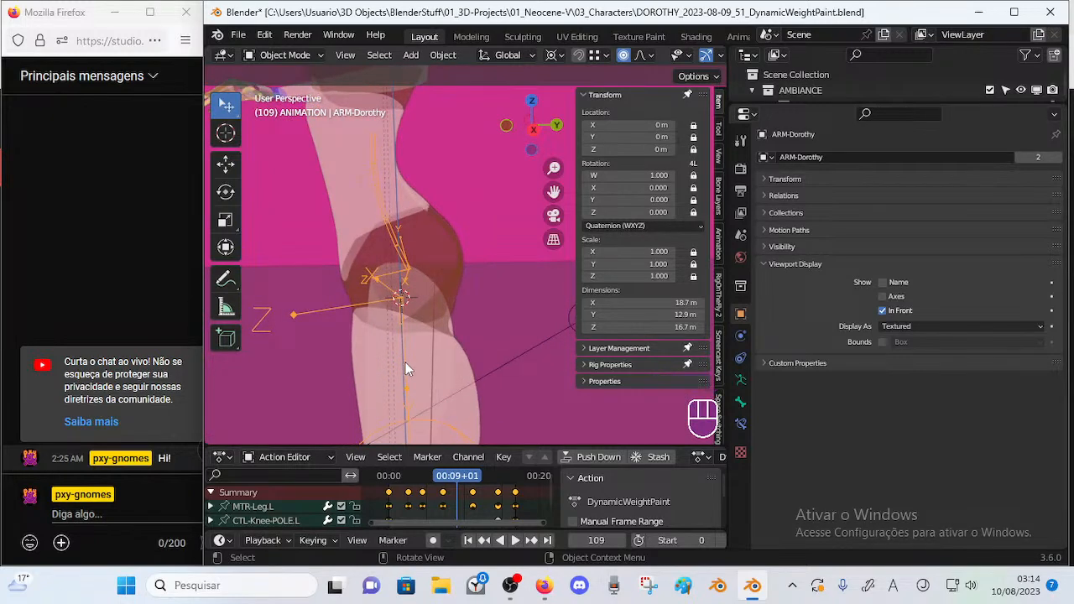
left_click(410, 376)
left_click(466, 356)
left_click(463, 375)
mouse_move(463, 375)
middle_mouse_down()
mouse_move(498, 368)
mouse_move(457, 360)
mouse_move(493, 365)
mouse_move(468, 392)
middle_mouse_up()
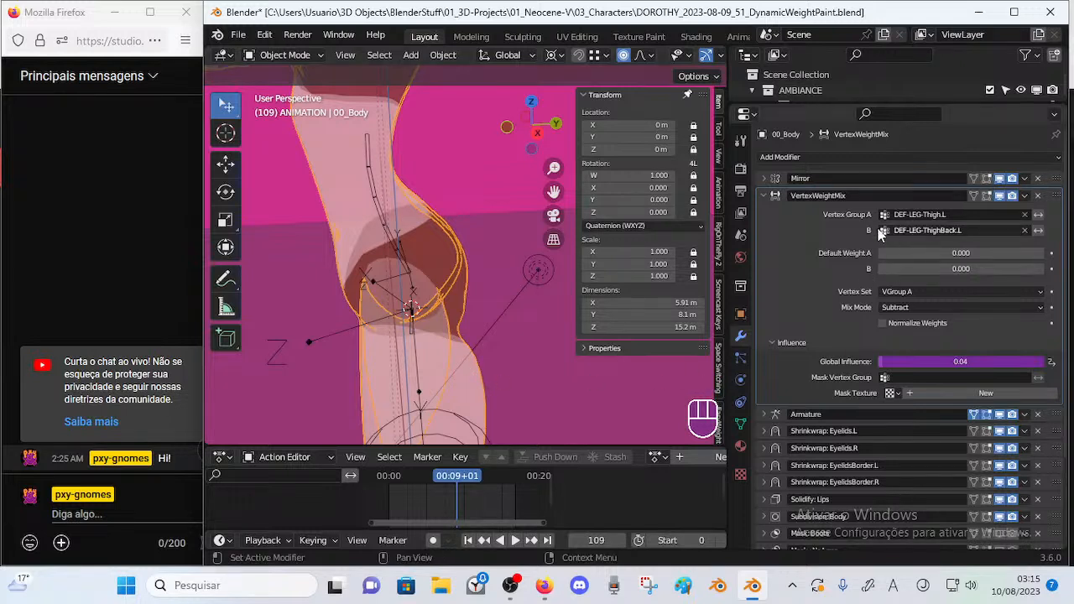
middle_click_drag(479, 380, 485, 333, "shift")
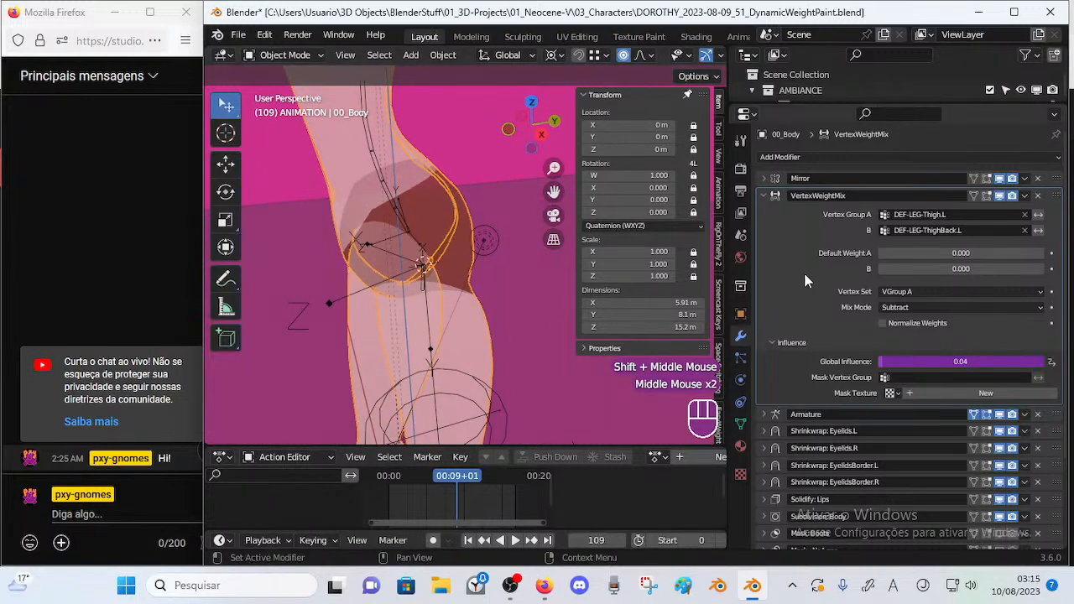
left_click(497, 412)
left_click(468, 370)
left_click(460, 368)
left_click(500, 412)
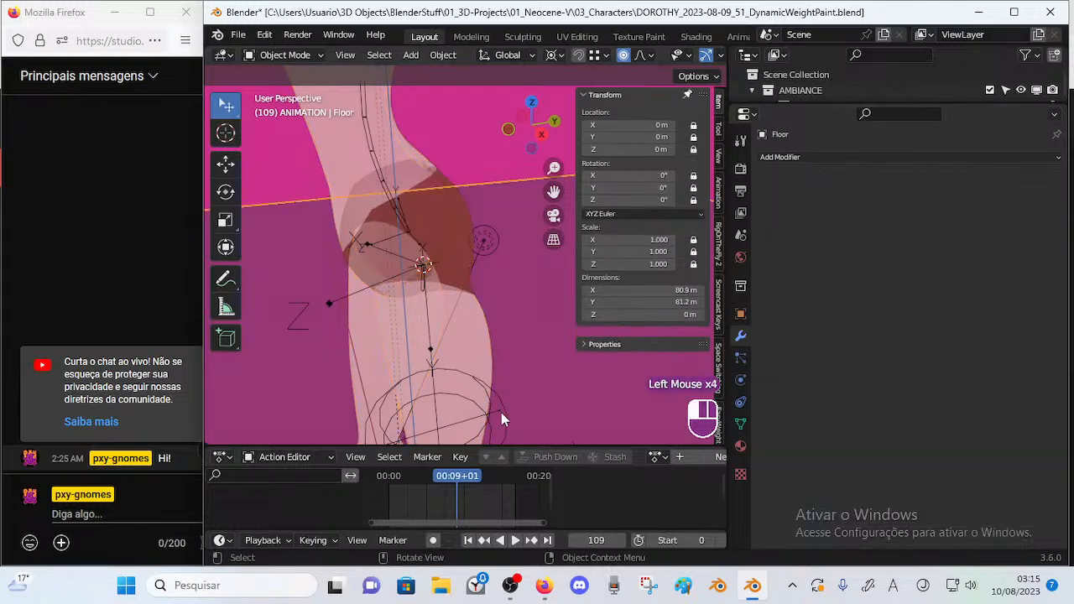
left_click(474, 365)
scroll(485, 359, "down", 2)
left_click(477, 359)
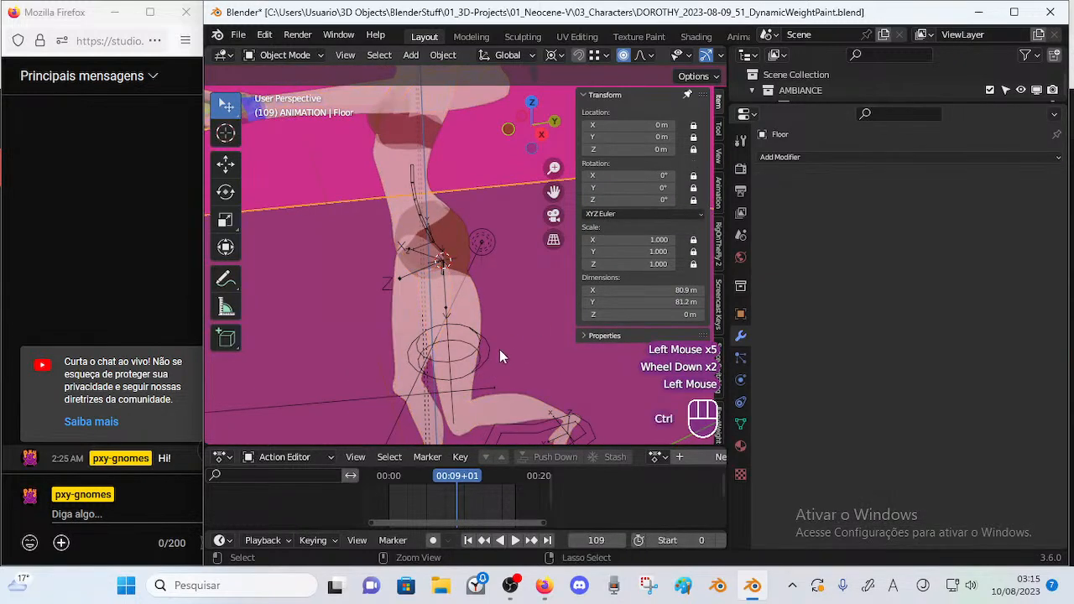
Save the file, select the ARM-Dorothy armature, and enter its Edit Mode.
key("ctrl+s")
left_click(478, 319)
left_click(484, 312)
left_click(483, 307)
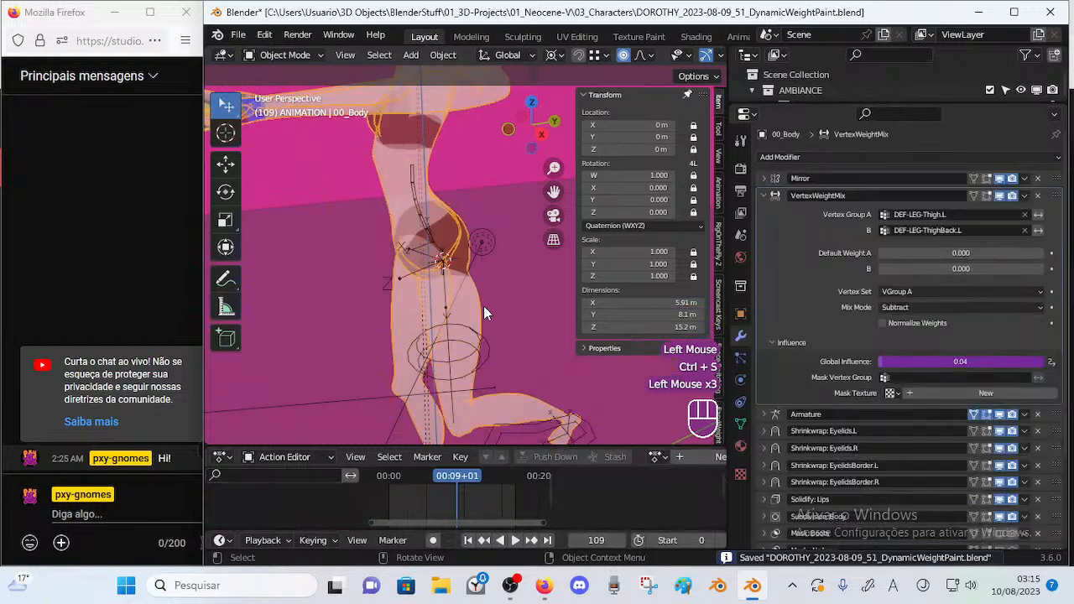
left_click(478, 372)
left_click(491, 361)
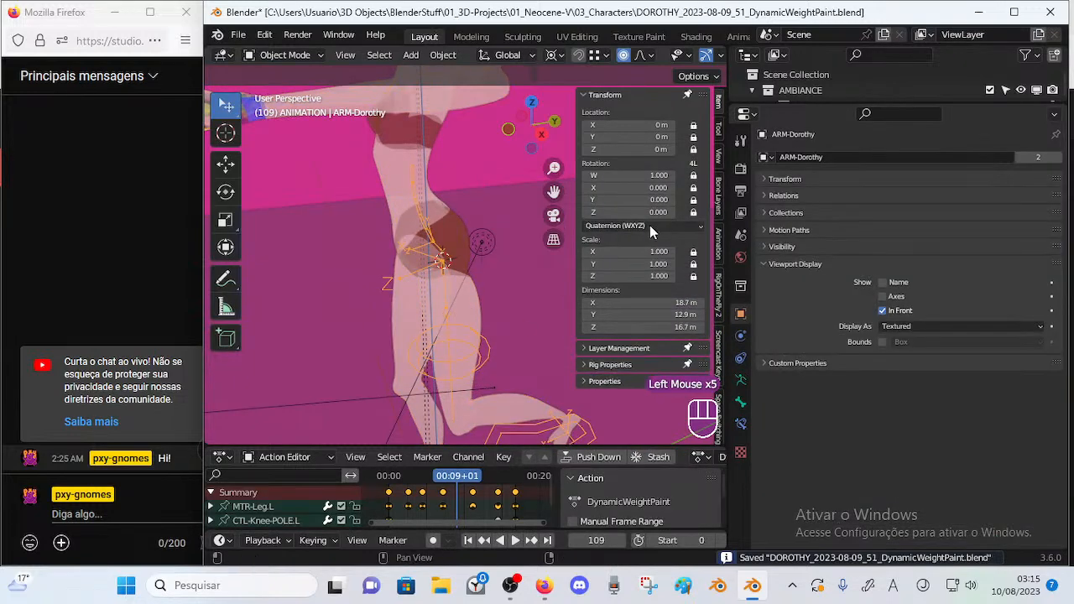
key("Tab")
Select the short bone named Bone at the head of the DEF-LEG-Thigh.L bone.
middle_click_drag(414, 283, 353, 246)
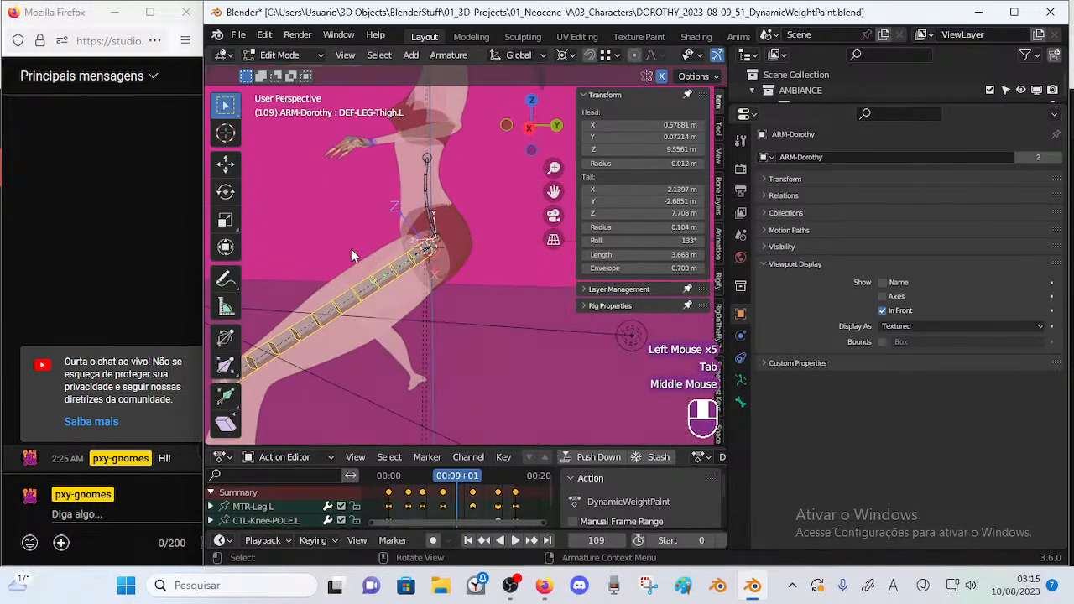
scroll(357, 292, "up", 2)
middle_click_drag(357, 291, 408, 332)
scroll(399, 315, "down", 2)
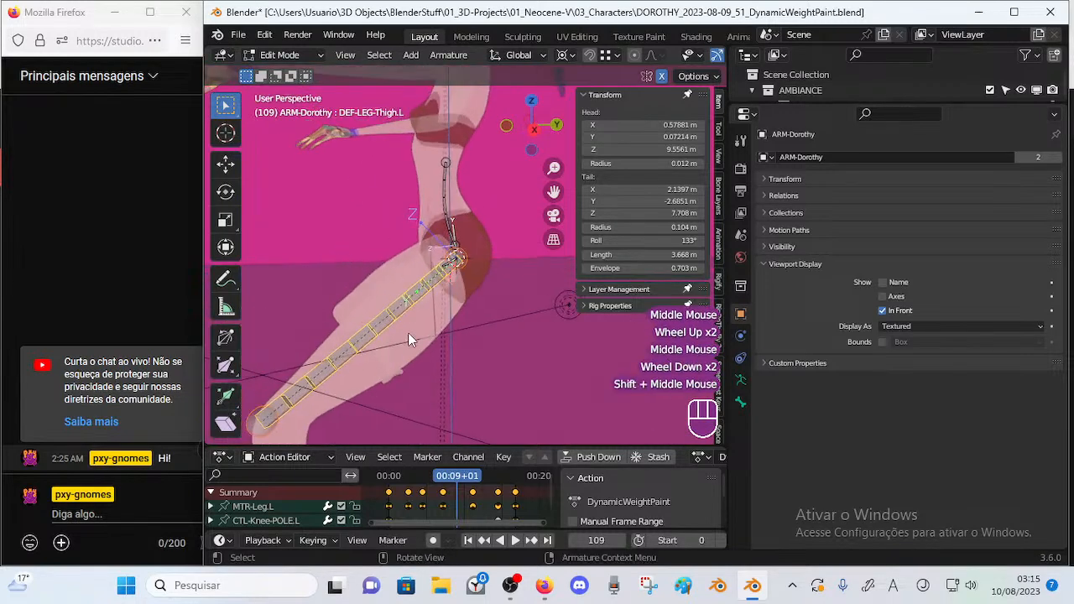
scroll(429, 320, "up", 1)
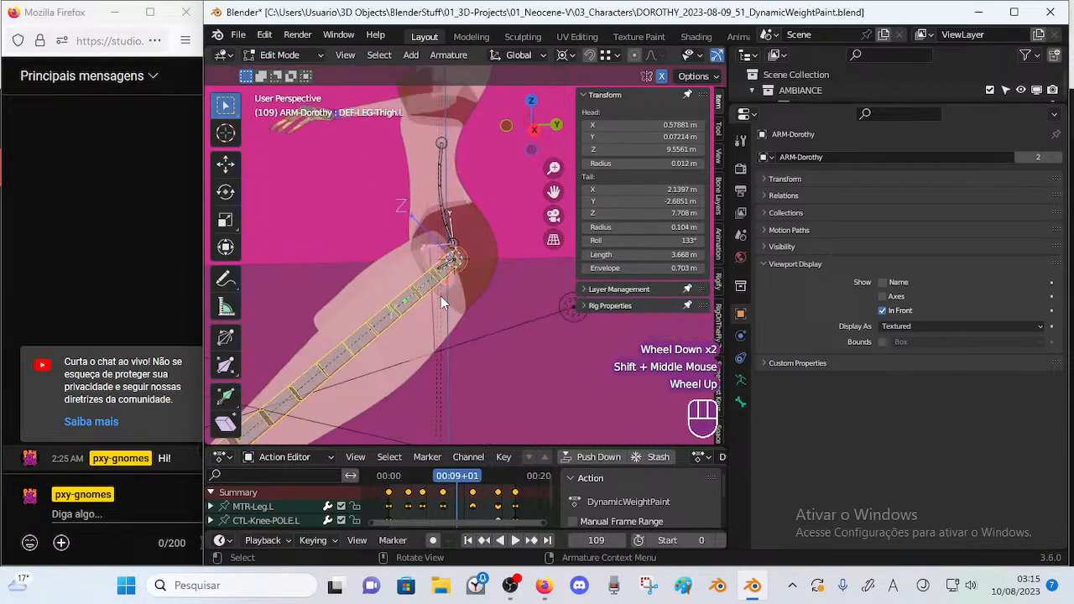
left_click(438, 262)
scroll(437, 265, "up", 2)
left_click(437, 271)
left_click(436, 275)
left_click(436, 277)
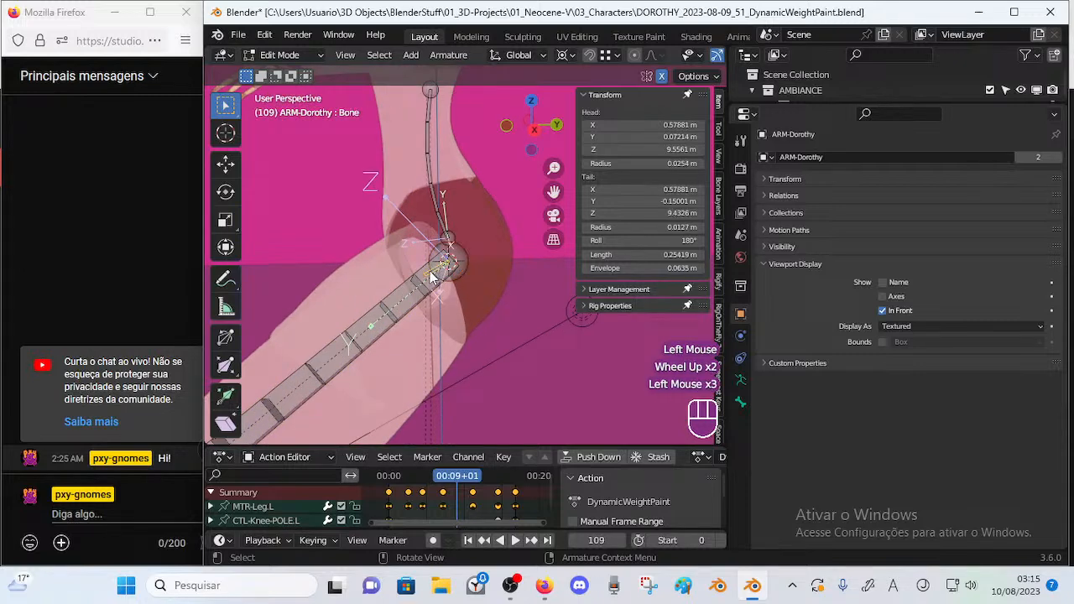
Switch the ARM-Dorothy armature from Edit Mode to Pose Mode.
scroll(422, 339, "down", 2)
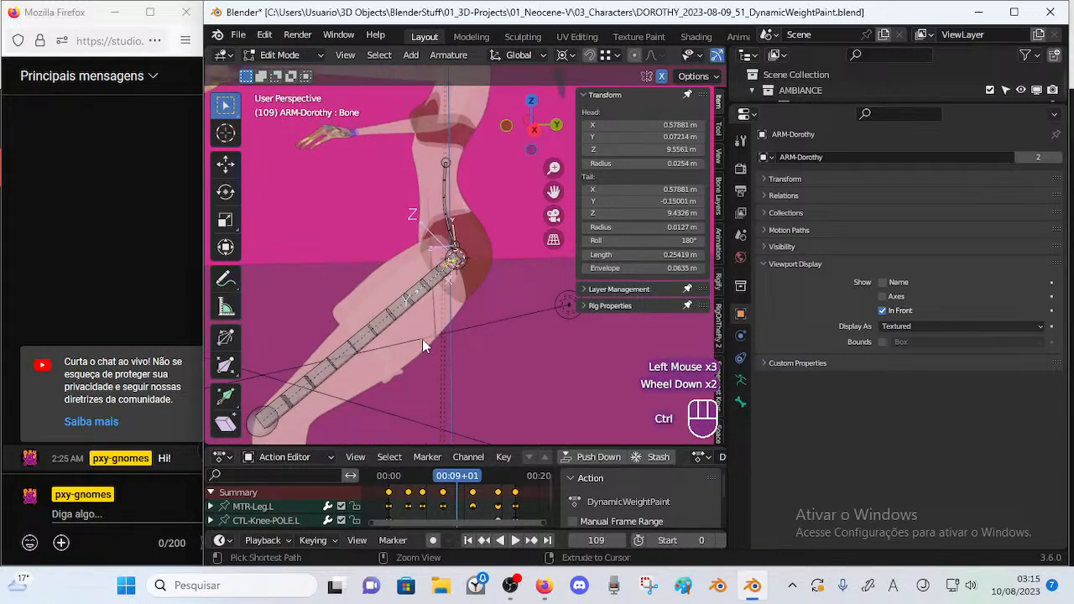
middle_click_drag(422, 338, 472, 353)
scroll(472, 353, "down", 1)
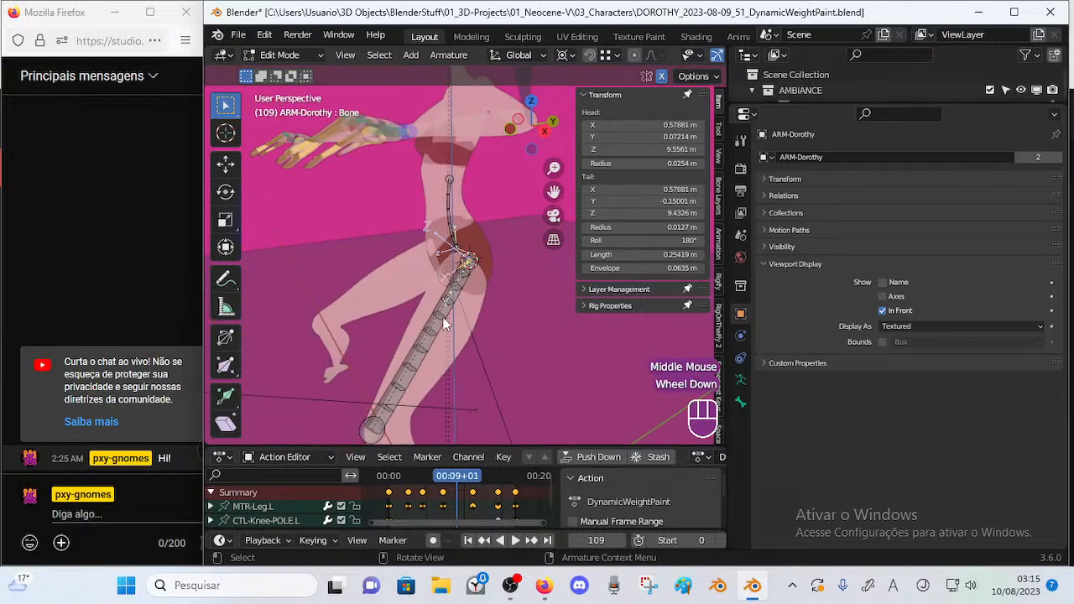
key("ctrl+Tab")
scroll(457, 325, "down", 2)
left_click(506, 396)
left_click(506, 395)
key("ctrl+Tab")
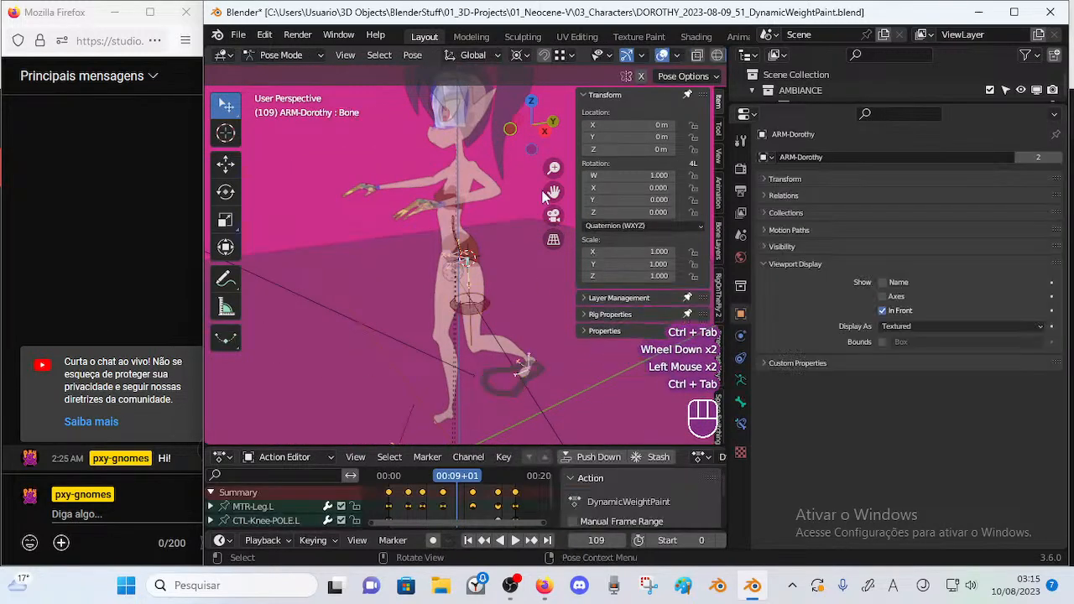
Collapse the Transform properties, expand Layer Management, and make the MCH: Body bone layer visible.
left_click(587, 98)
left_click(588, 116)
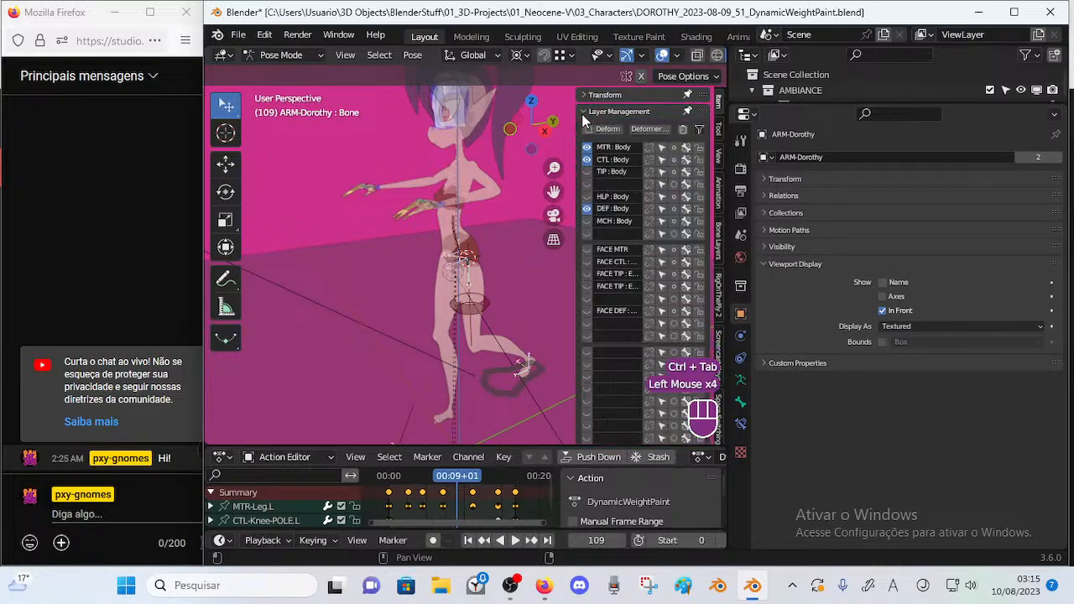
middle_click_drag(537, 222, 579, 222)
left_click(587, 221)
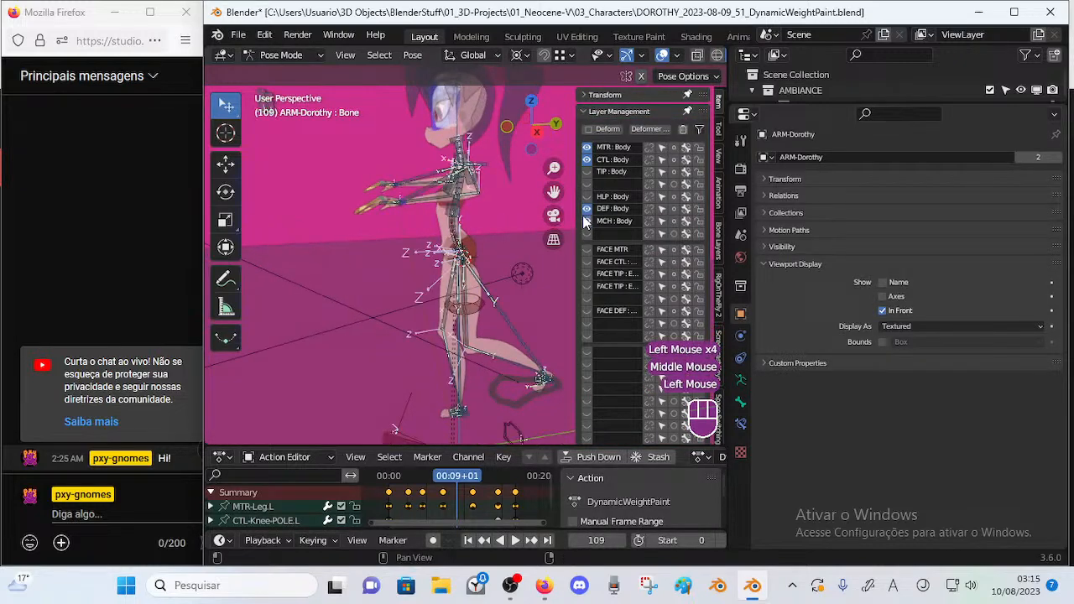
Scrub the animation to frame 150 and examine how the left thigh's mechanism bones move as the leg bends.
scroll(459, 280, "up", 2)
middle_click_drag(459, 280, 437, 348)
scroll(399, 323, "up", 1)
mouse_move(454, 476)
left_mouse_down()
mouse_move(426, 492)
mouse_move(464, 492)
left_mouse_up()
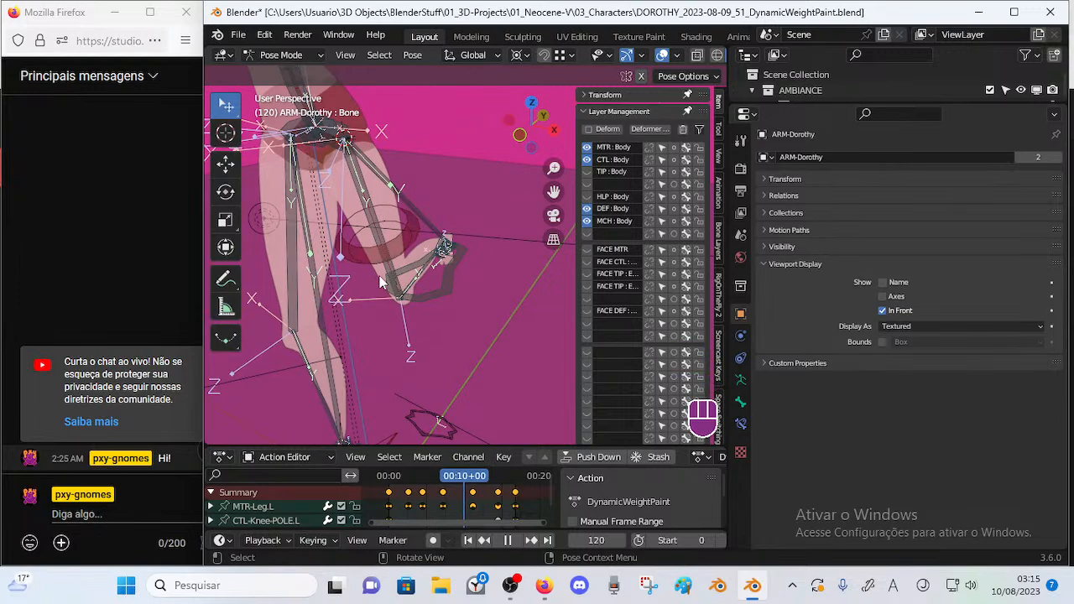
middle_click_drag(380, 275, 379, 252)
left_click(495, 476)
left_click_drag(493, 481, 508, 479)
middle_click_drag(502, 258, 320, 306)
left_click(503, 477)
mouse_move(483, 485)
left_mouse_down()
mouse_move(408, 477)
mouse_move(495, 474)
mouse_move(415, 475)
mouse_move(485, 475)
left_mouse_up()
middle_click_drag(363, 302, 415, 351)
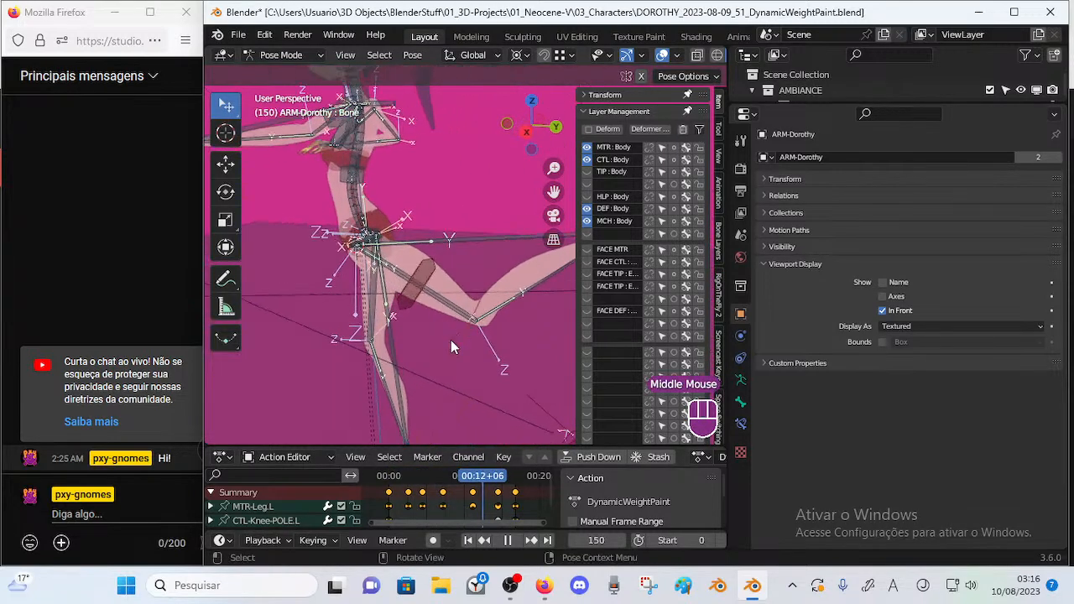
Hide the sidebar, select the MCH-Thigh.L bone, and return the armature to Object Mode.
scroll(415, 352, "up", 2)
key("n")
left_click(405, 311)
middle_click_drag(406, 310, 472, 349, "shift")
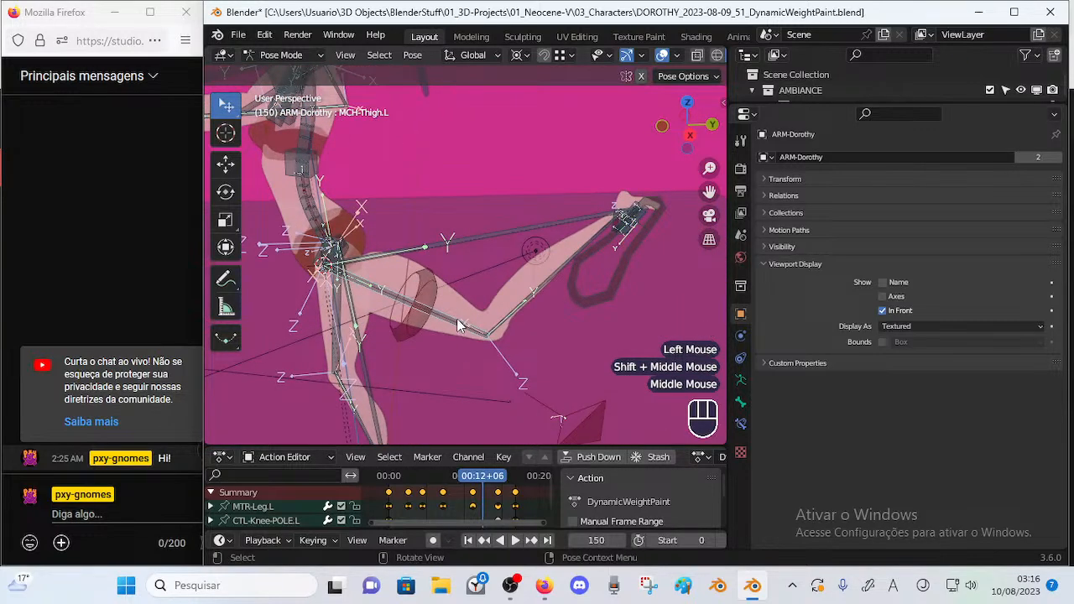
key("ctrl+Tab")
left_click(453, 317)
left_click(450, 314)
left_click(447, 321)
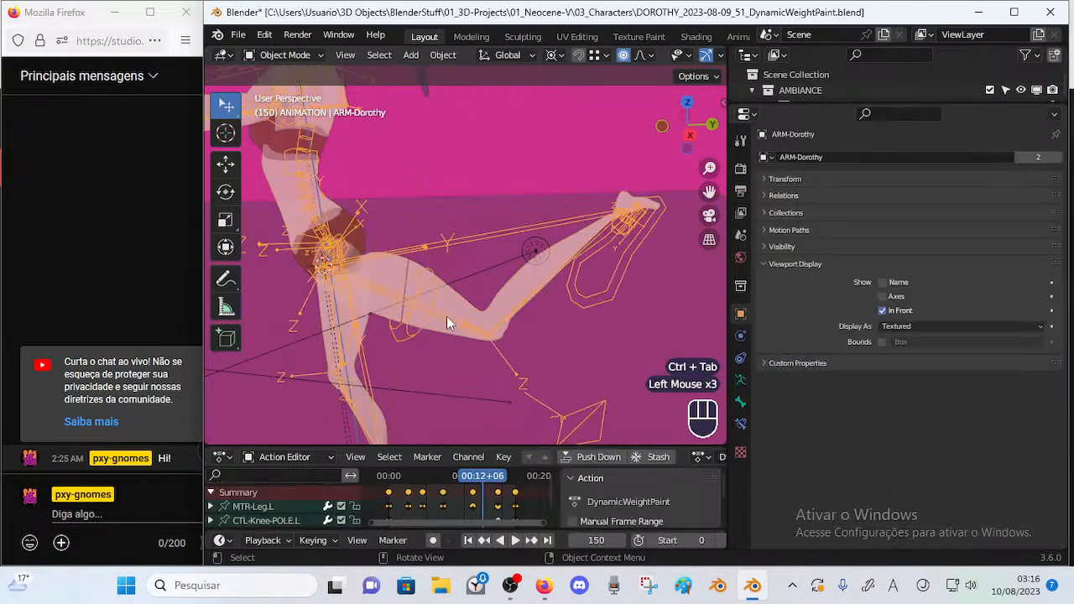
Enable Deform in the bone properties of MCH-Thigh.L.
middle_click_drag(441, 318, 668, 384)
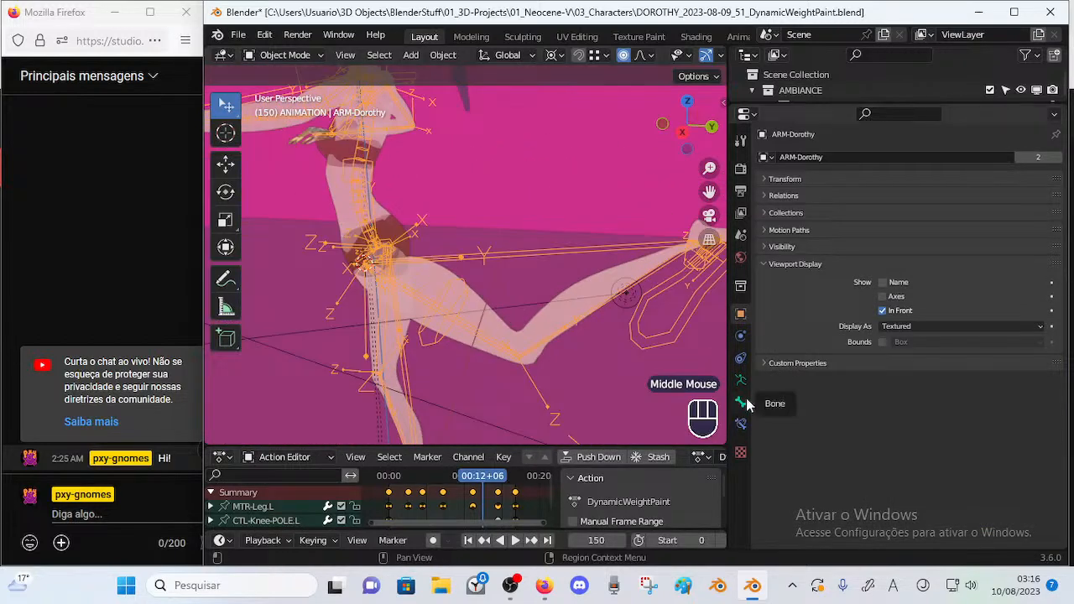
left_click(742, 402)
left_click(767, 213)
left_click(773, 213)
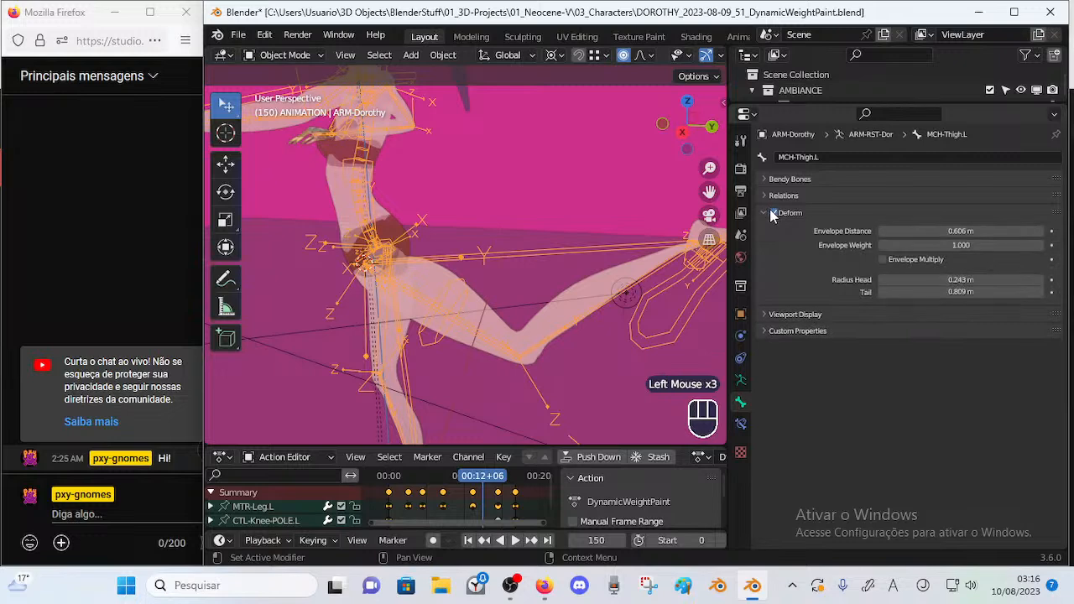
left_click(765, 213)
Select the armature and the 00_Body mesh, enter Weight Paint mode, and make MCH-Thigh.L the active bone.
left_click(459, 286)
left_click(459, 287)
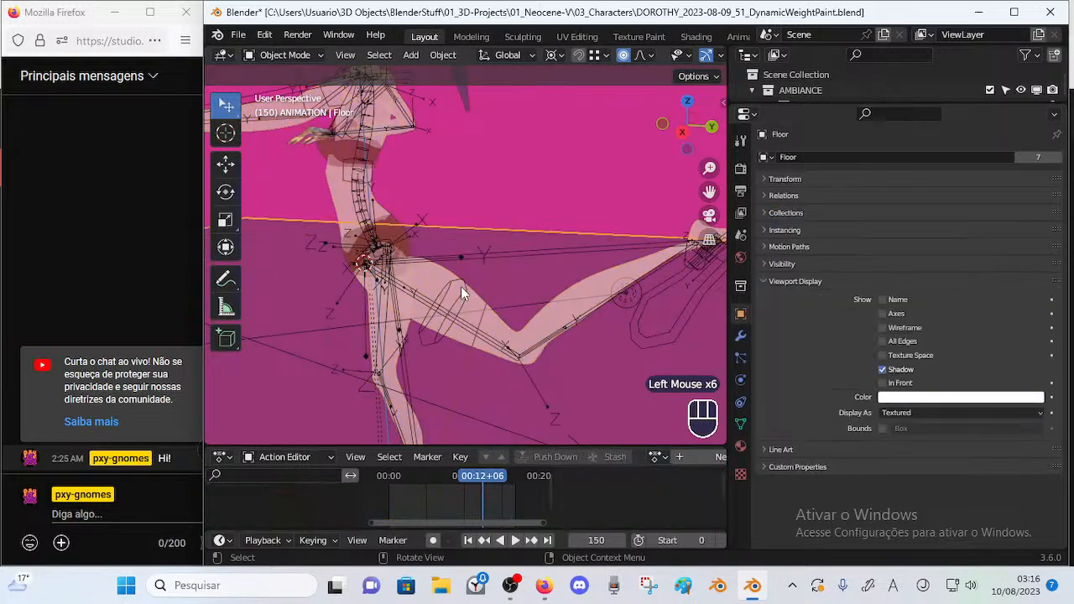
left_click(460, 287)
left_click(493, 310, "shift")
key("ctrl+Tab")
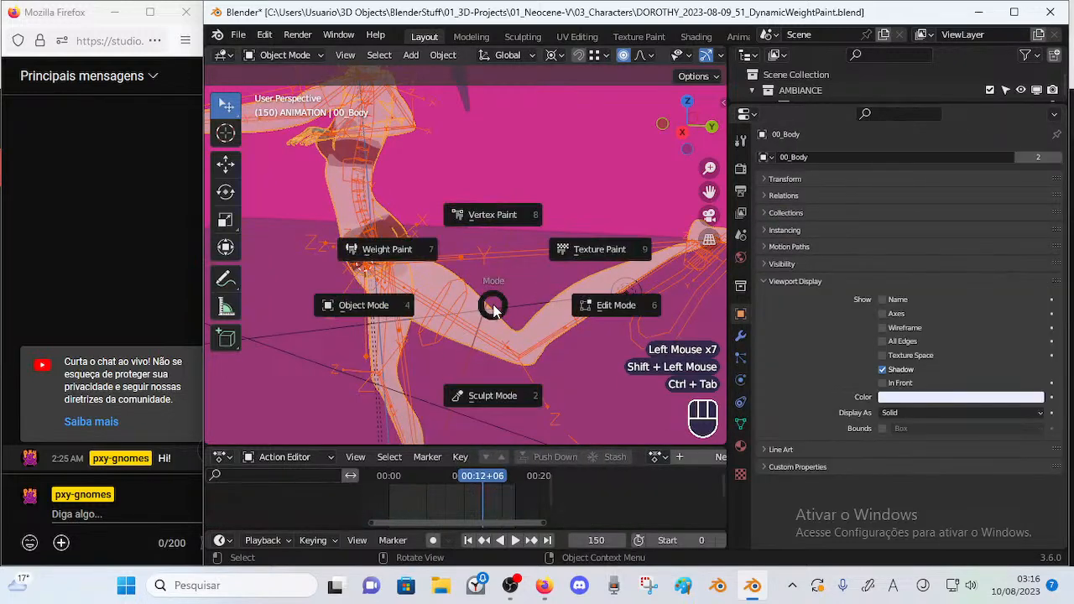
left_click(465, 298, "ctrl")
mouse_move(464, 298)
middle_mouse_down()
mouse_move(453, 331)
mouse_move(480, 347)
middle_mouse_up()
left_click(446, 323, "ctrl")
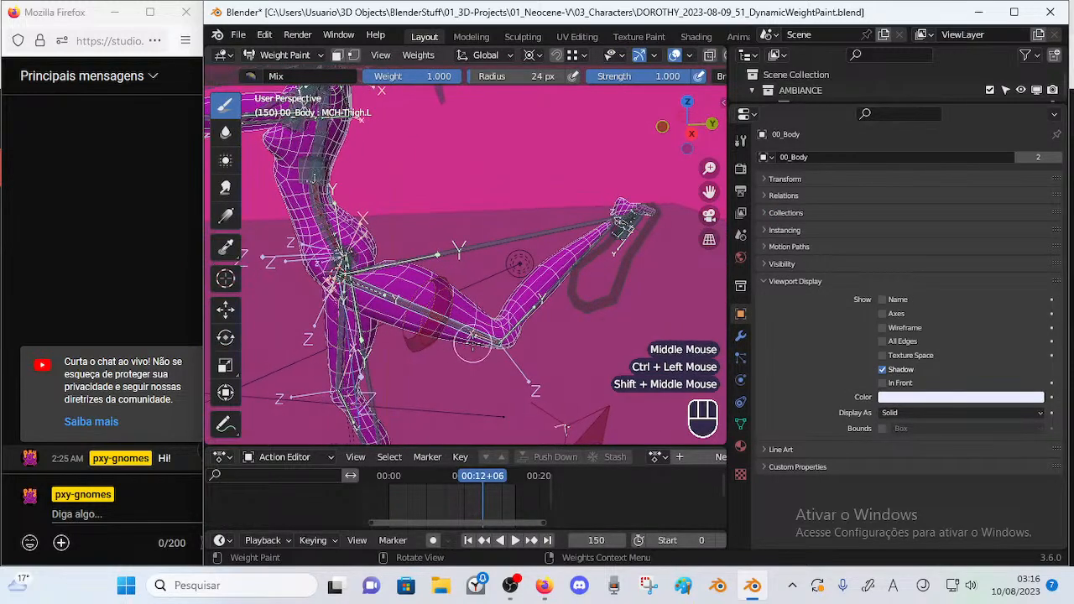
Move the animation to frame 106 and bring the hips and left thigh into view for painting.
left_click(293, 76)
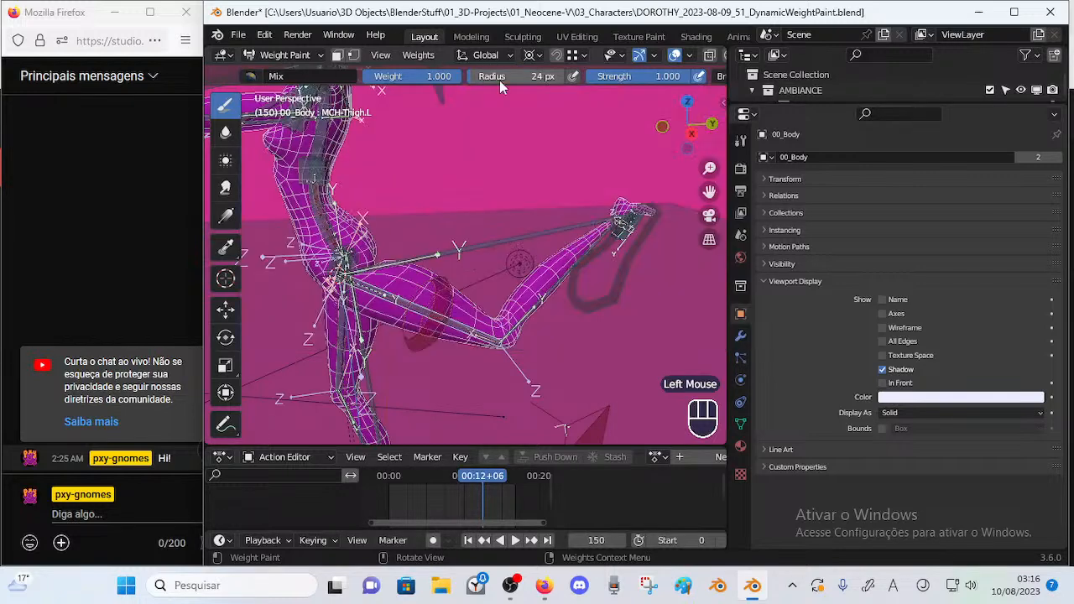
middle_click_drag(475, 244, 479, 202, "shift")
middle_click_drag(526, 176, 511, 208, "ctrl")
left_click_drag(471, 487, 458, 481)
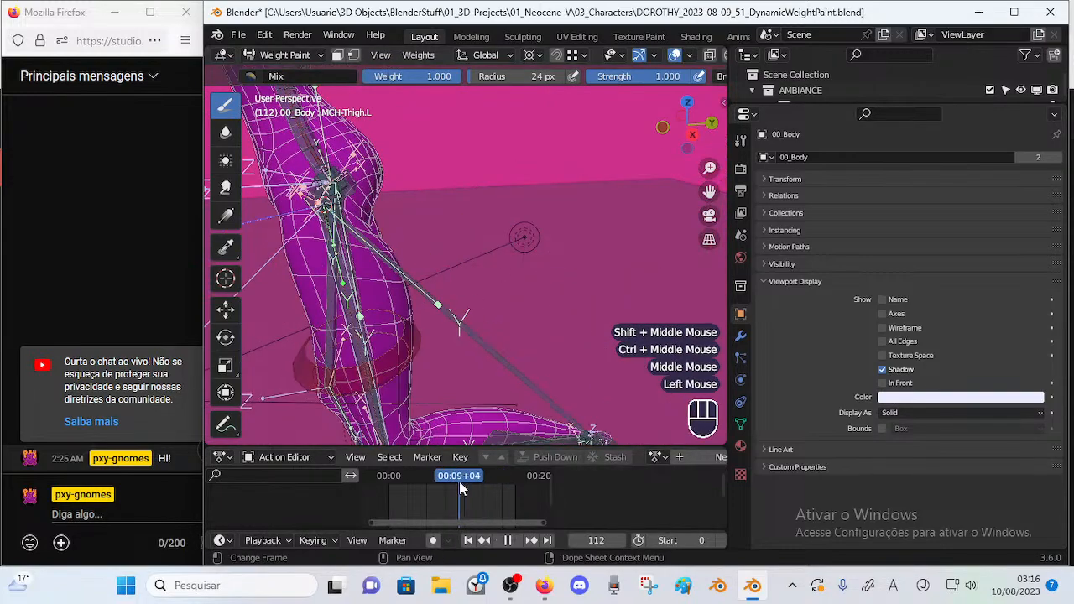
middle_click_drag(461, 336, 578, 261)
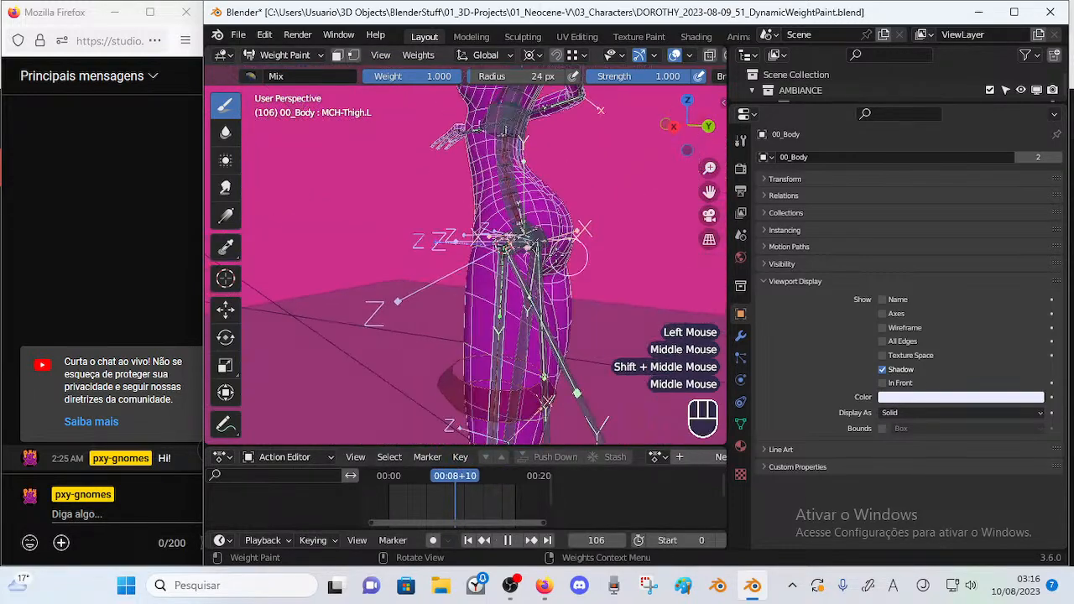
Set the weight paint brush to weight 0.291 and radius 13 px.
key("ctrl+f")
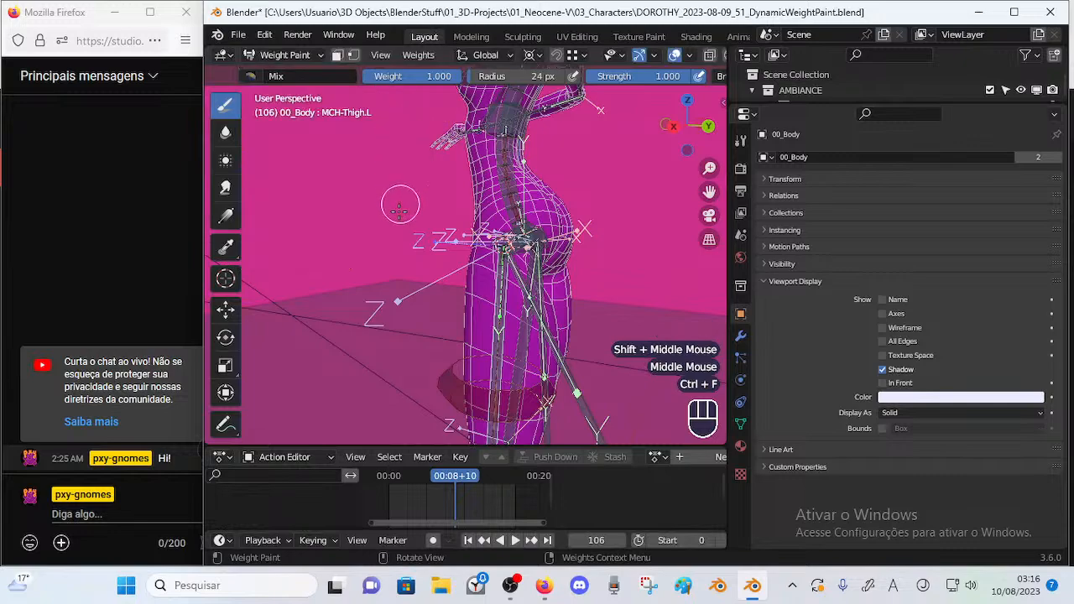
key("ctrl+f")
left_click(376, 291)
middle_click_drag(376, 291, 466, 290, "shift")
middle_click_drag(466, 289, 326, 287)
key("f")
left_click(520, 313)
key("f")
left_click(549, 286)
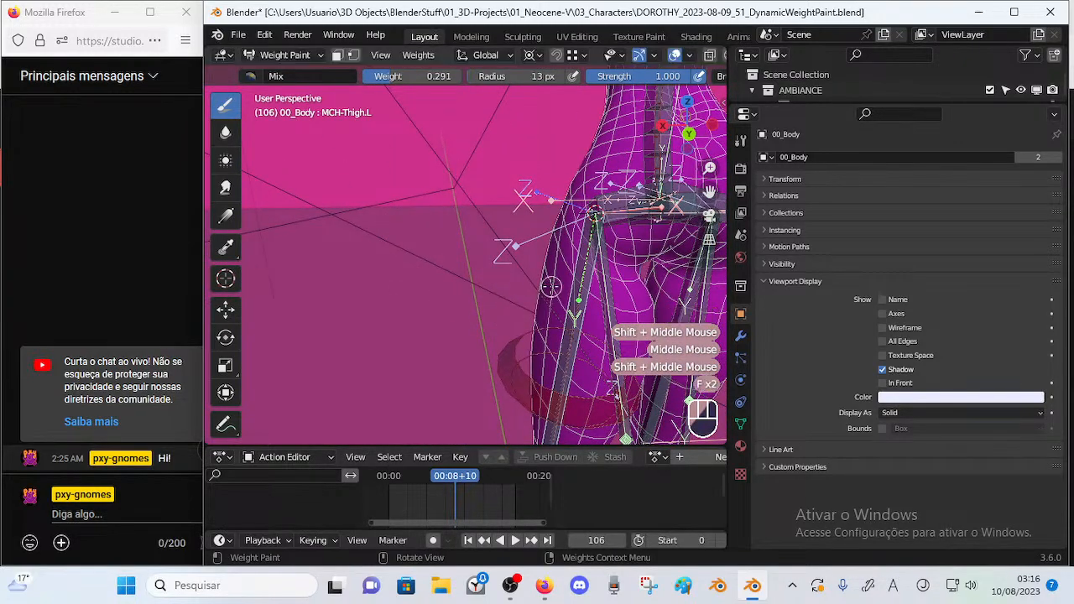
Paint MCH-Thigh.L weight 0.291 along the left thigh, enlarging the brush radius to 45 px.
left_click(550, 288)
left_click(553, 294)
mouse_move(557, 314)
middle_mouse_down()
mouse_move(514, 305)
mouse_move(599, 338)
middle_mouse_up()
key("f")
left_click(553, 302)
middle_click_drag(469, 312, 466, 349, "ctrl")
middle_click_drag(382, 319, 508, 290)
left_click(508, 290)
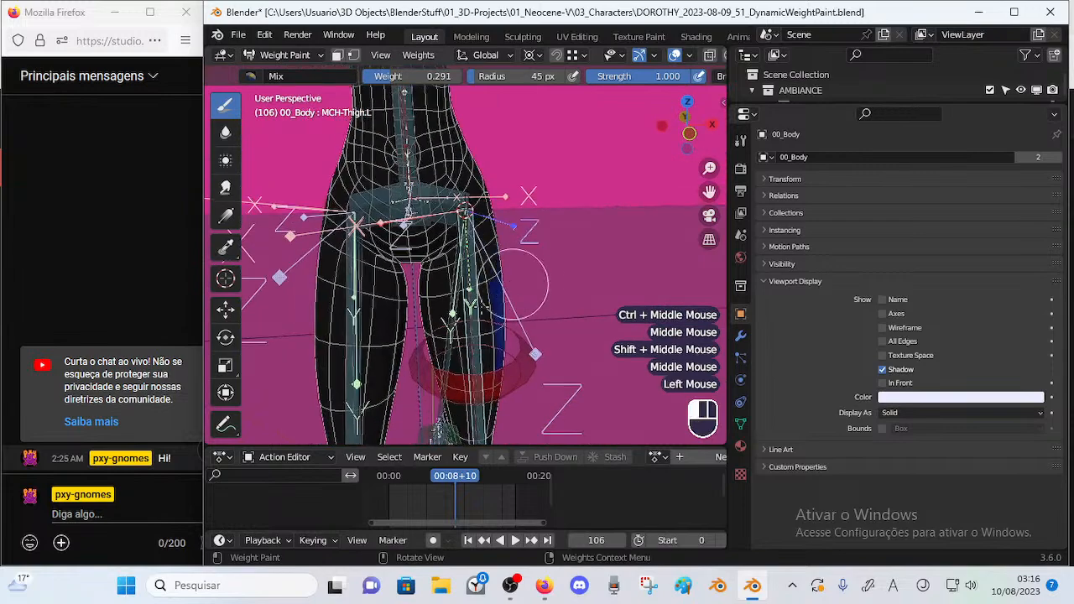
left_click(451, 403)
mouse_move(452, 403)
middle_mouse_down("shift")
mouse_move(455, 335)
mouse_move(492, 283)
mouse_move(408, 261)
middle_mouse_up("shift")
left_click(467, 316)
left_click(492, 283)
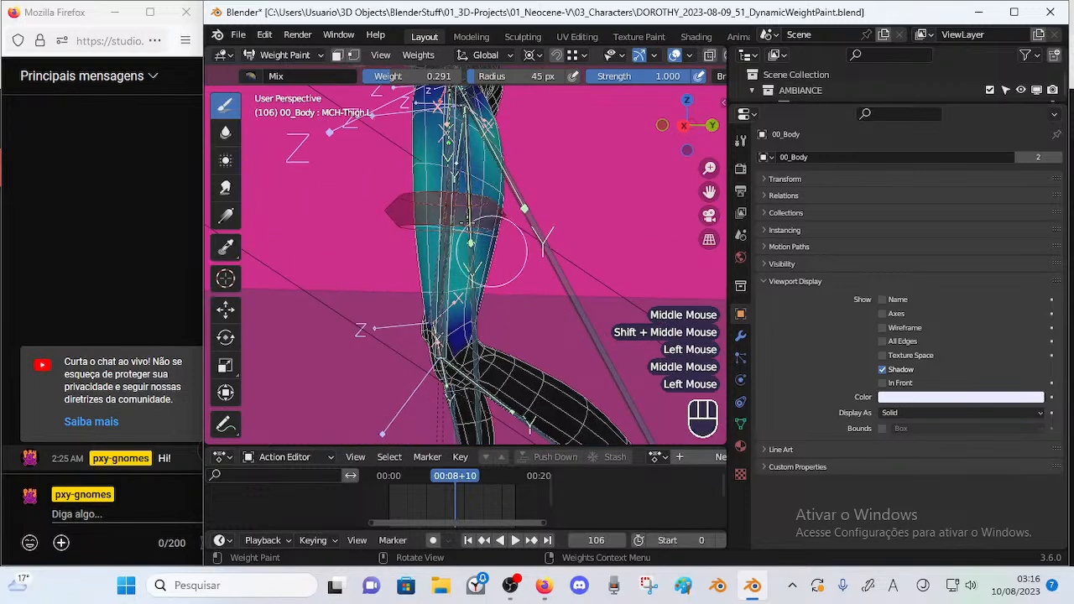
Paint weight 0.291 on the lower and inner left thigh down to the knee with a 35 px brush.
mouse_move(474, 292)
middle_mouse_down()
mouse_move(455, 311)
mouse_move(583, 307)
mouse_move(515, 310)
middle_mouse_up()
key("f")
left_click(458, 330)
left_click(463, 315)
left_click(456, 325)
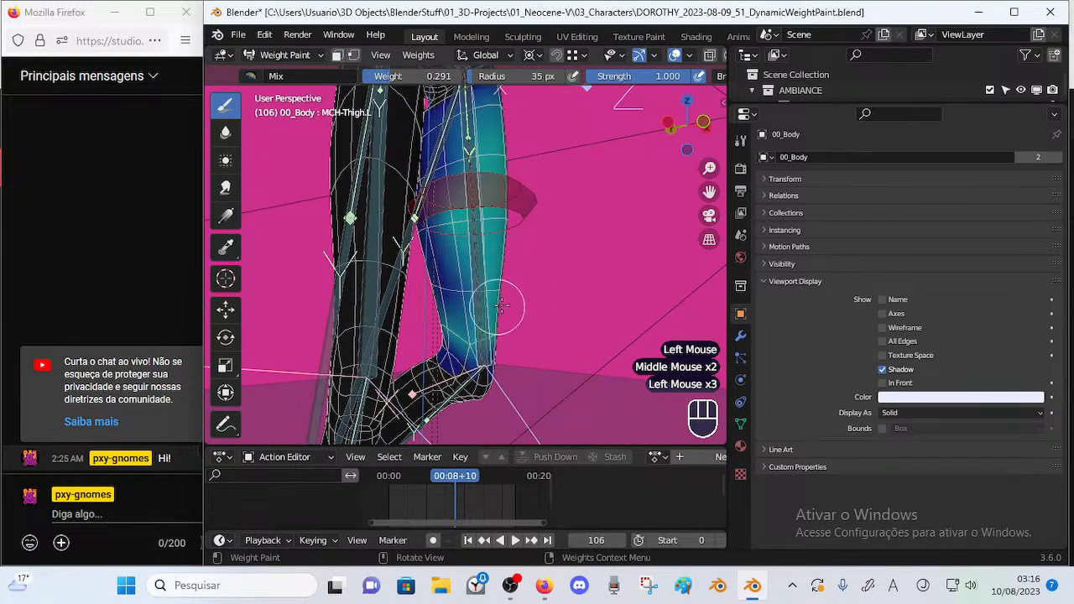
middle_click_drag(456, 286, 459, 342, "shift")
left_click(459, 342)
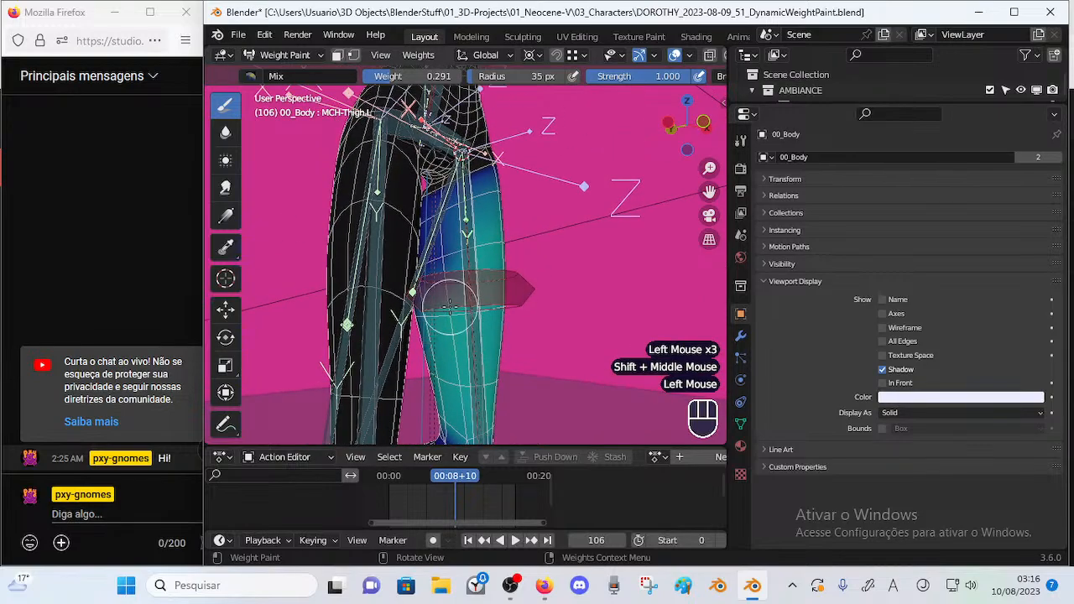
Paint weight 0.291 on the front and inner upper left thigh near the groin, reducing the brush radius to 27 px.
mouse_move(440, 280)
middle_mouse_down()
mouse_move(453, 186)
mouse_move(444, 252)
mouse_move(420, 277)
middle_mouse_up()
left_click(444, 252)
left_click(453, 184)
mouse_move(420, 277)
middle_mouse_down()
mouse_move(409, 266)
mouse_move(495, 262)
mouse_move(474, 269)
mouse_move(499, 252)
middle_mouse_up()
key("f")
left_click(408, 267)
left_click(460, 268)
left_click(495, 262)
key("f")
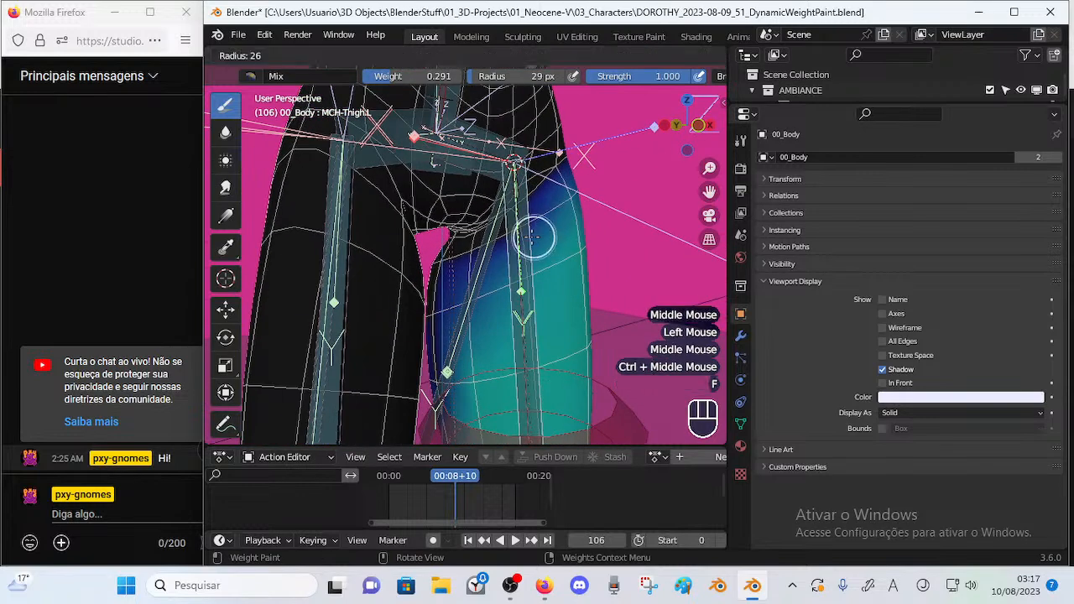
left_click(509, 239)
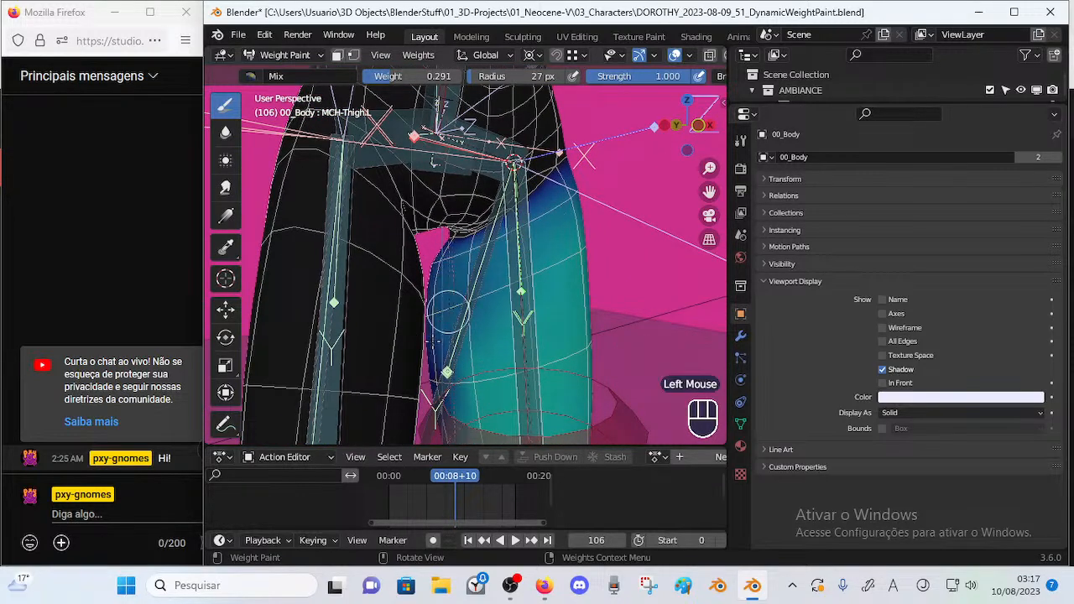
Paint weight 0.291 on the back of the left thigh below the buttock, using a 29 px brush.
key("f")
left_click(524, 309)
middle_click_drag(524, 308, 569, 313)
key("f")
left_click(474, 277)
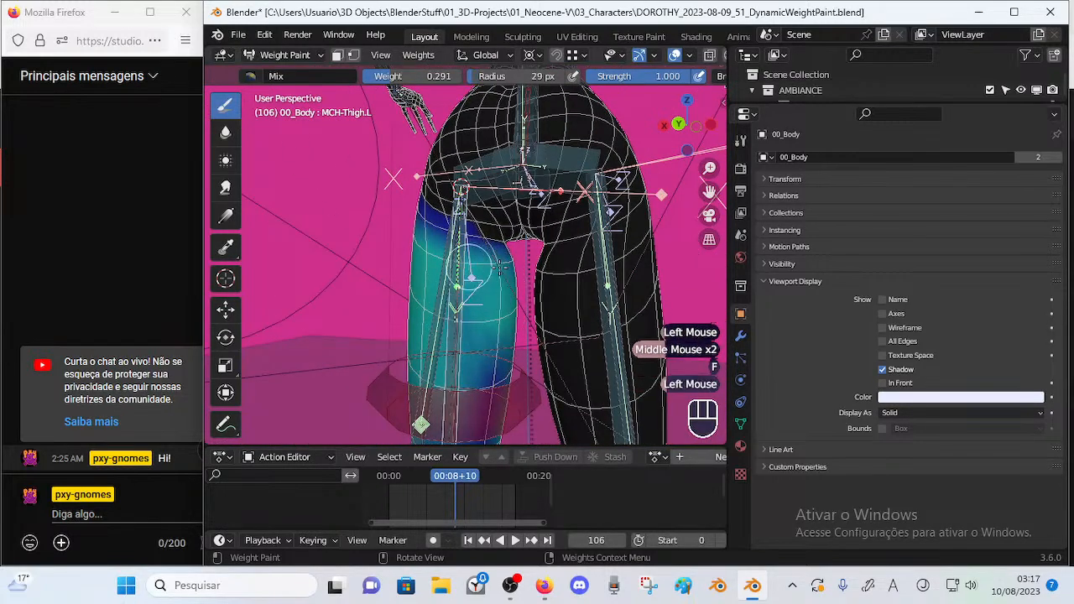
middle_click_drag(466, 366, 468, 382, "ctrl")
key("f")
left_click(477, 312)
Reduce the brush to weight 0.097 and radius 17 px for the area around the left knee.
middle_click_drag(445, 335, 512, 285, "shift")
middle_click_drag(512, 285, 495, 302)
middle_click_drag(495, 302, 384, 321, "shift")
key("f")
left_click(356, 327)
key("ctrl+f")
left_click(354, 334)
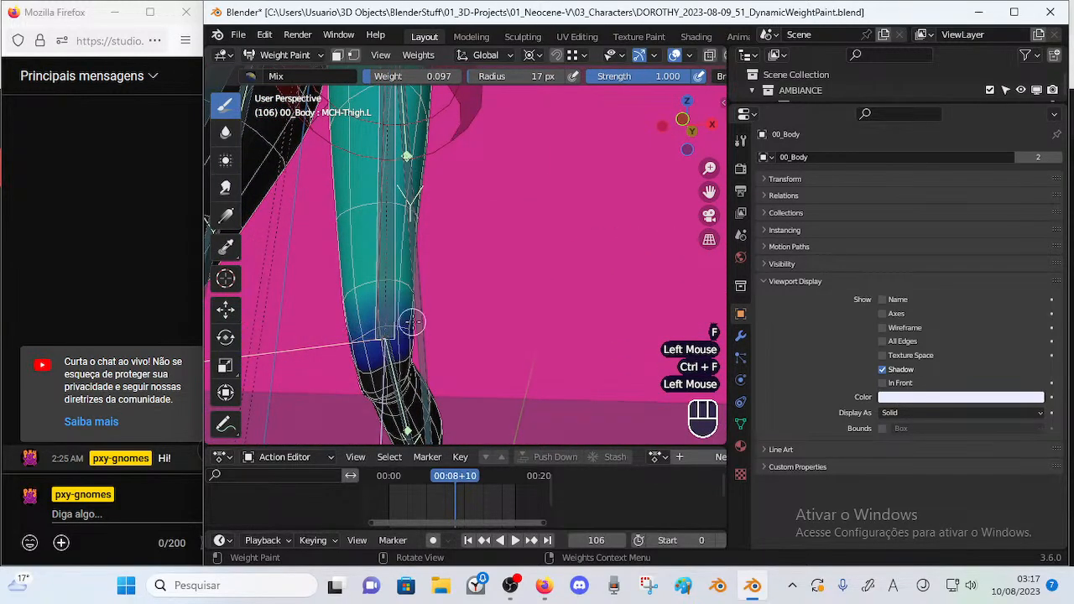
Paint weight 0.097 around the left knee, undo the last stroke, and set the brush radius to 20 px.
middle_click_drag(408, 322, 441, 286)
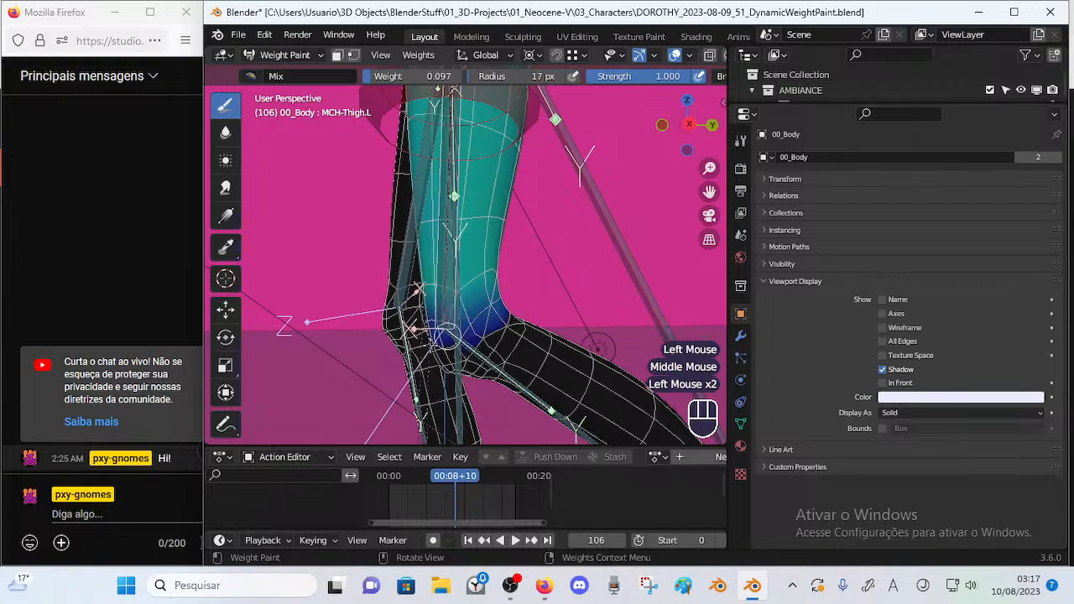
middle_click_drag(453, 337, 430, 307)
left_click(449, 327)
mouse_move(429, 307)
middle_mouse_down()
mouse_move(503, 323)
mouse_move(529, 352)
mouse_move(511, 369)
mouse_move(496, 343)
mouse_move(448, 352)
mouse_move(460, 344)
mouse_move(413, 330)
mouse_move(384, 343)
mouse_move(434, 336)
middle_mouse_up()
left_click(547, 330)
left_click(467, 363)
key("f")
left_click(463, 352)
key("ctrl+z")
key("f")
middle_click_drag(510, 289, 508, 252)
mouse_move(508, 252)
middle_mouse_down("shift")
mouse_move(511, 210)
mouse_move(532, 276)
mouse_move(503, 344)
mouse_move(457, 332)
middle_mouse_up("shift")
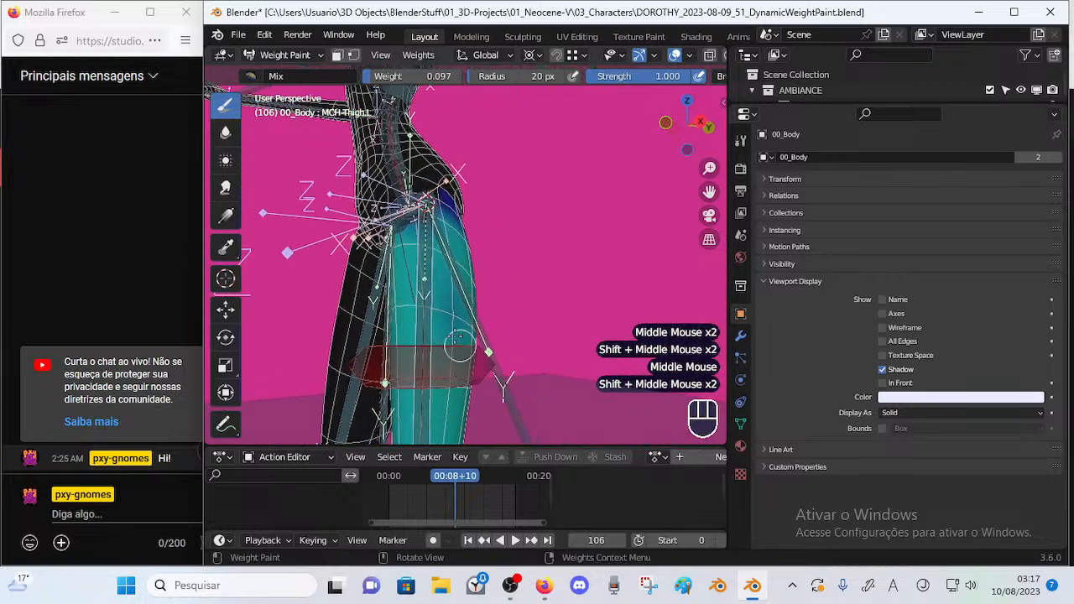
key("f")
left_click(454, 321)
key("ctrl+f")
left_click(452, 320)
key("f")
Switch to the Blur brush and smooth the outer left thigh weights with a 41 px radius.
left_click(226, 135)
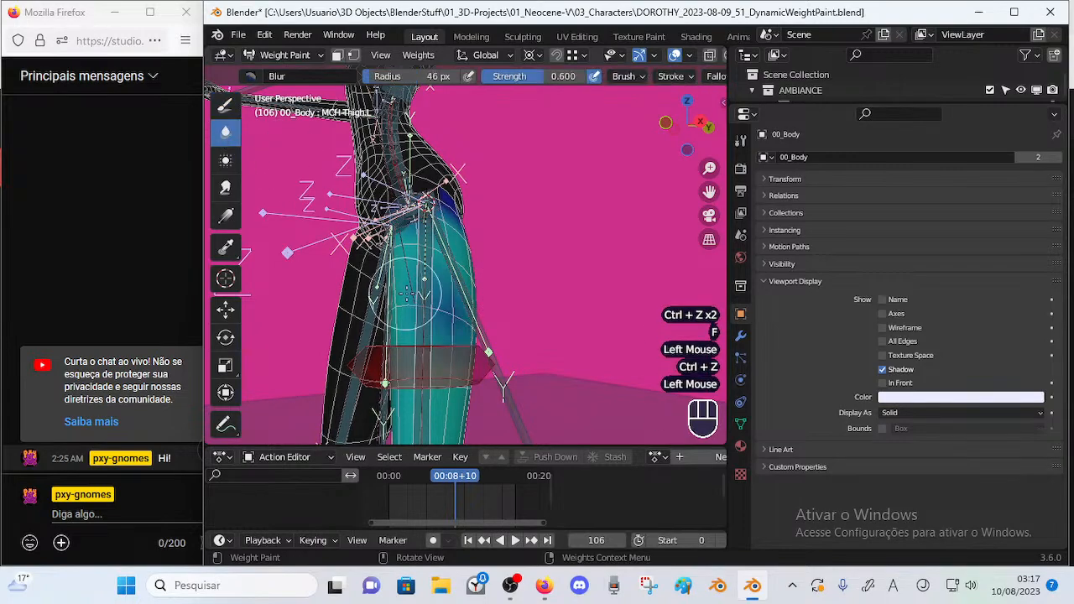
left_click(453, 310)
key("f")
left_click(464, 318)
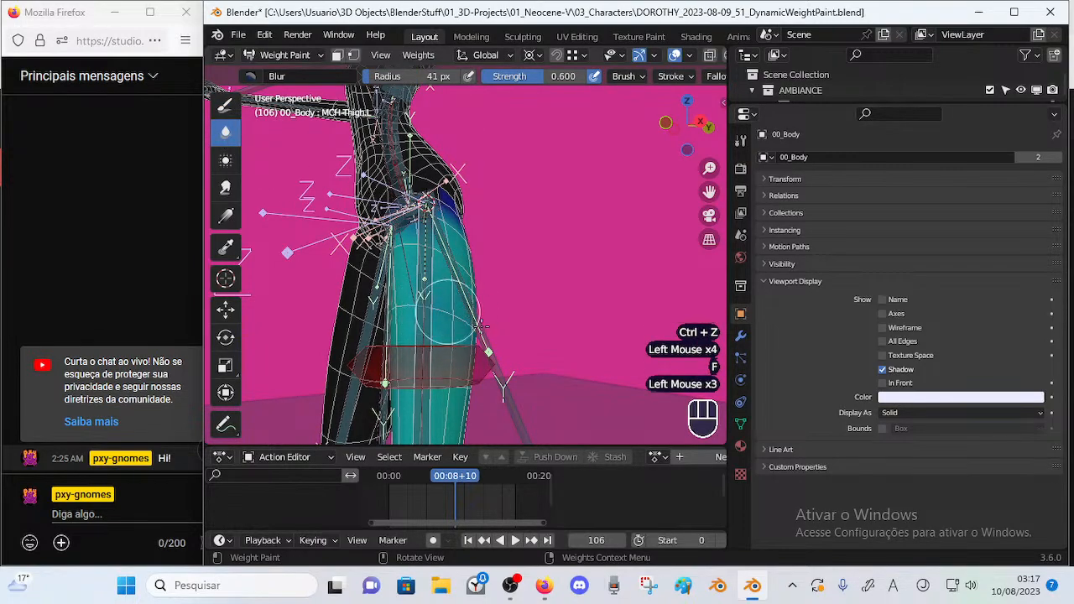
Blur the MCH-Thigh.L weights across the front groin and hip crease with a 54 px radius.
middle_click_drag(473, 324, 466, 310)
middle_click_drag(388, 311, 398, 264)
key("f")
left_click(396, 282)
left_click(391, 312)
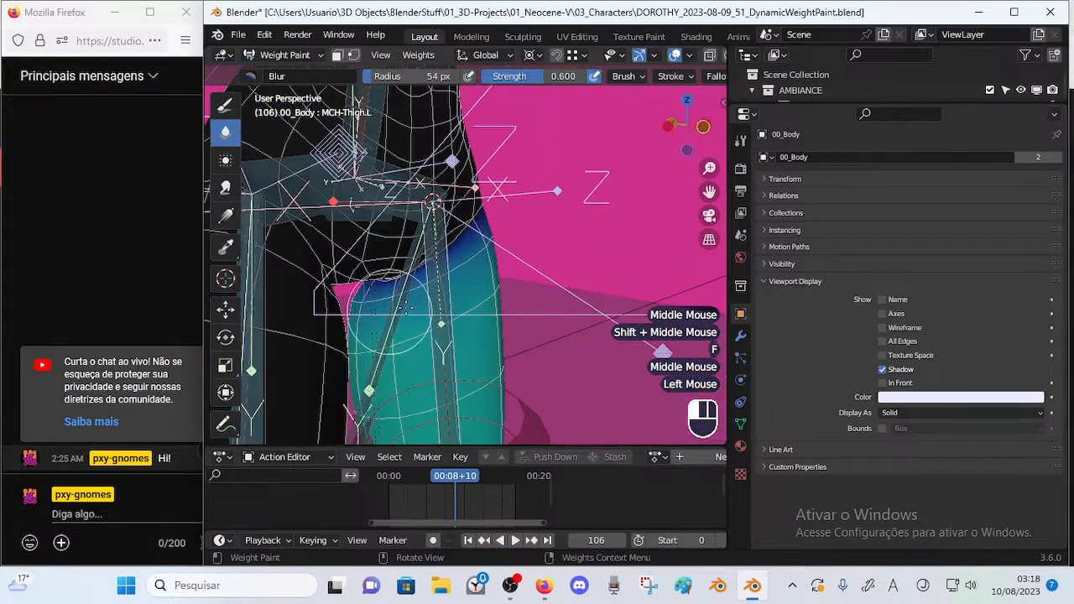
mouse_move(472, 282)
middle_mouse_down()
mouse_move(451, 275)
mouse_move(485, 262)
mouse_move(469, 256)
mouse_move(481, 283)
mouse_move(470, 281)
middle_mouse_up()
left_click(446, 270)
left_click(495, 252)
Blur the weights on the back of the left thigh below the buttock, reducing the radius to 35 px and 25 px.
middle_click_drag(520, 252, 460, 261)
key("f")
left_click(539, 317)
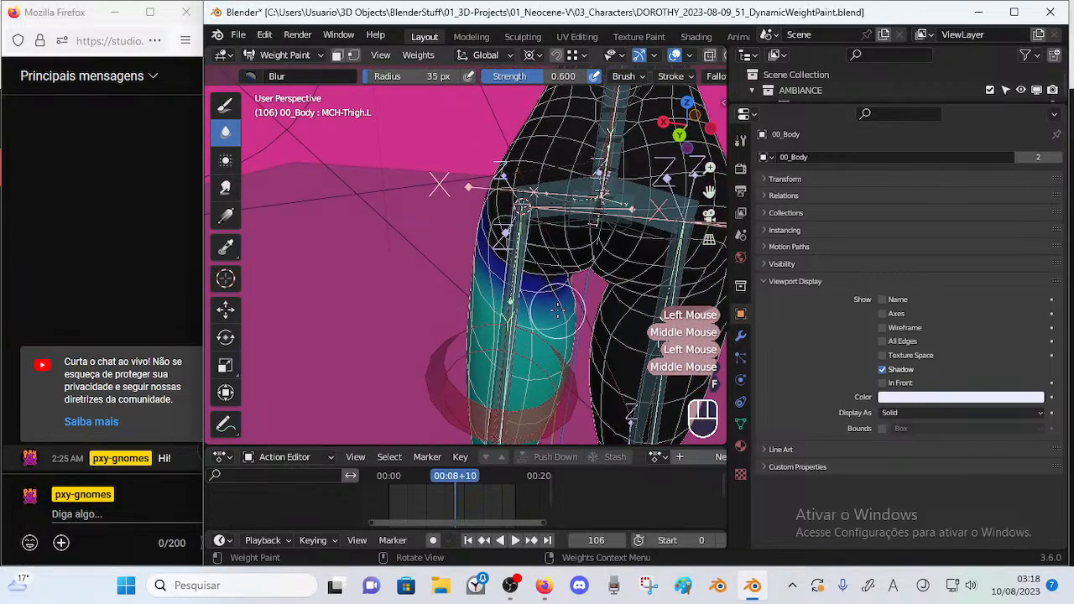
key("f")
left_click(547, 310)
left_click_drag(547, 307, 558, 293)
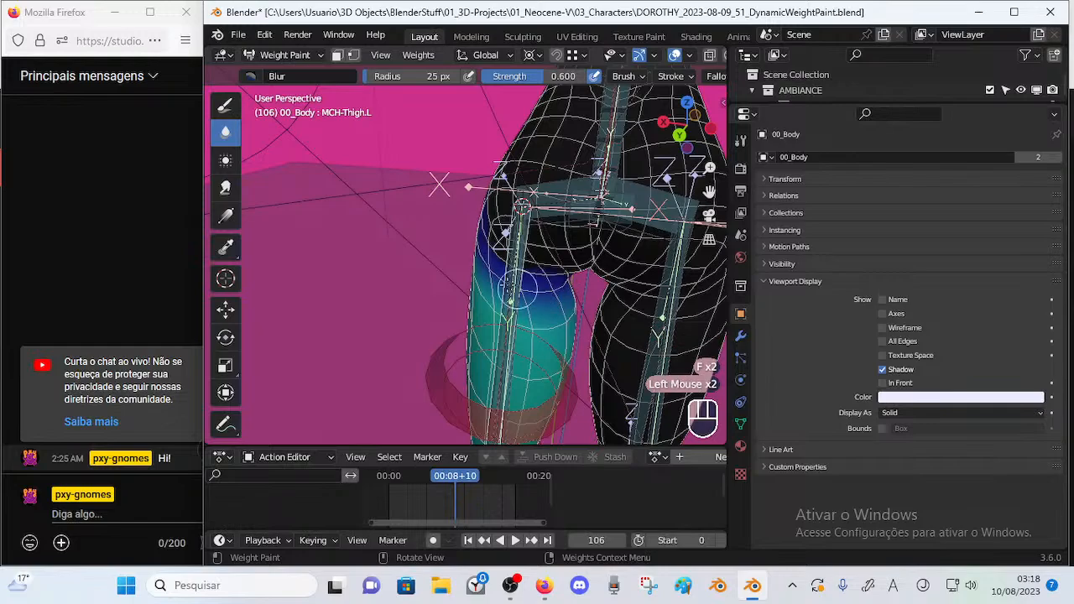
Scrub the animation and examine how the hip and buttock deform from several angles as the left thigh bends.
middle_click_drag(460, 256, 513, 312)
middle_click_drag(514, 290, 511, 345, "ctrl")
middle_click_drag(495, 335, 536, 336)
left_click_drag(447, 474, 420, 454)
middle_click_drag(450, 332, 530, 368)
middle_click_drag(530, 368, 433, 356)
middle_click_drag(432, 355, 470, 332, "shift")
middle_click_drag(470, 332, 549, 313)
middle_click_drag(500, 361, 464, 430)
mouse_move(438, 476)
left_mouse_down()
mouse_move(411, 480)
mouse_move(443, 479)
mouse_move(423, 469)
left_mouse_up()
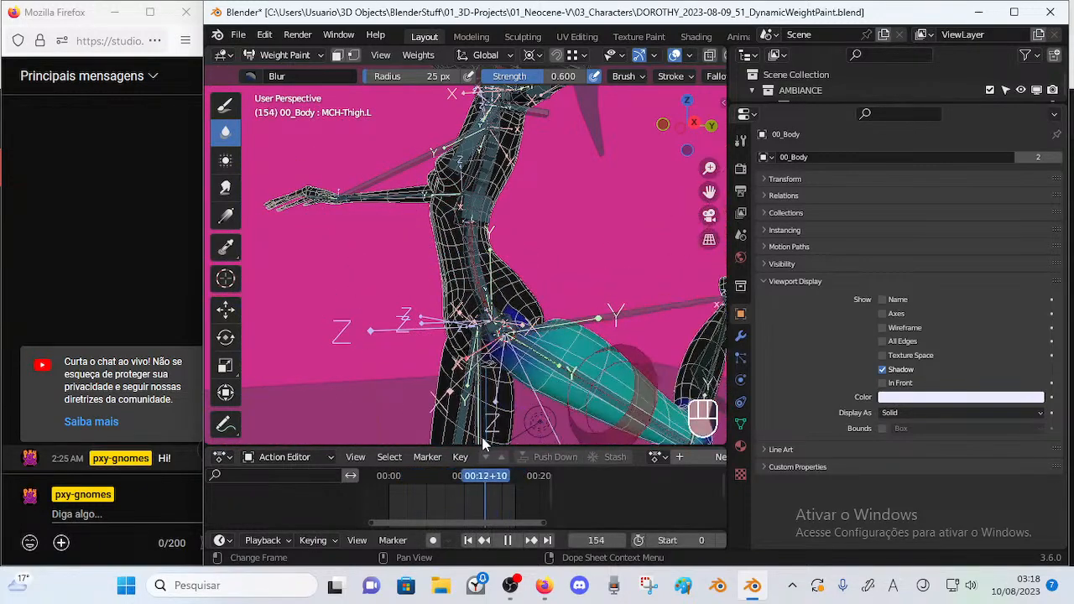
Scrub the animation through the left thigh's bend and examine the hip and buttock deformation from the side.
middle_click_drag(499, 401, 398, 381, "shift")
middle_click_drag(419, 382, 487, 439)
left_click(487, 474)
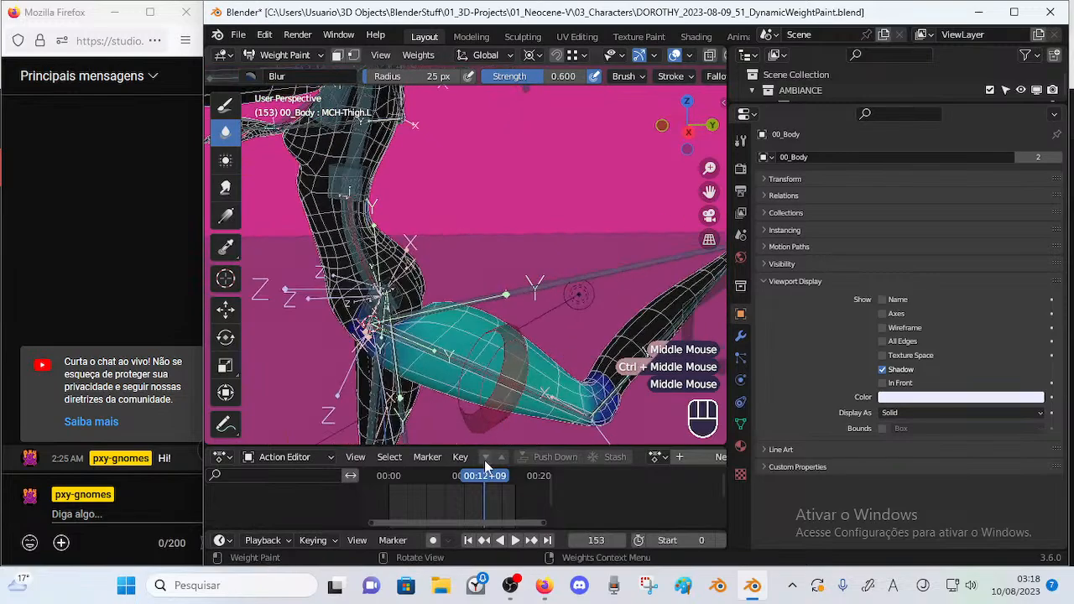
left_click(470, 476)
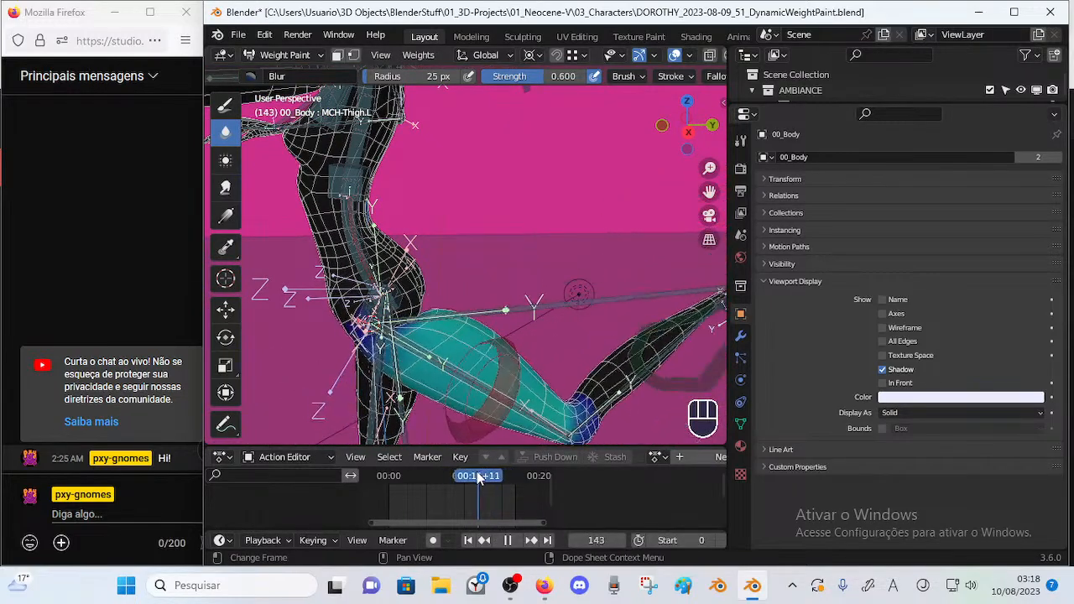
key("space")
Compare the DEF-LEG-Thigh.L weights with the MCH-Thigh.L weights on the bent left thigh, checking the MCH : Body layer's visibility.
left_click(509, 340, "ctrl")
middle_click_drag(495, 346, 520, 334)
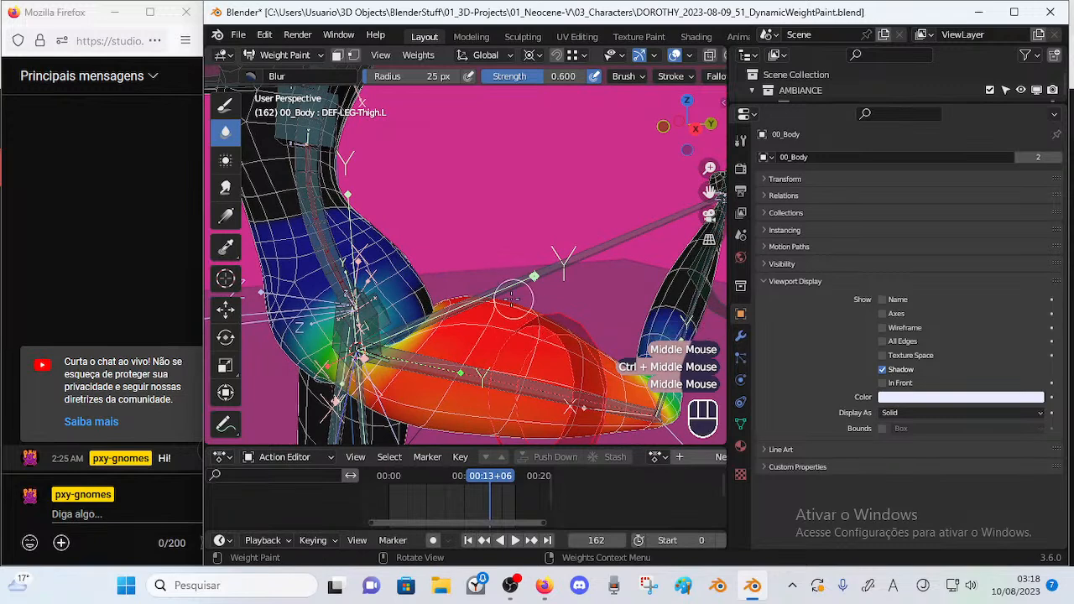
key("n")
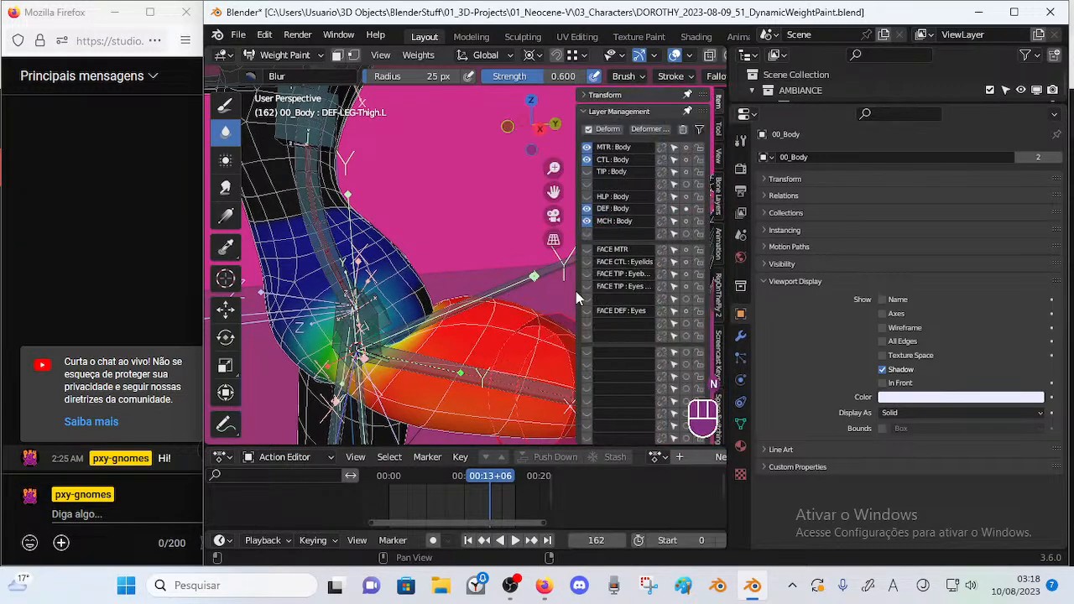
left_click(588, 220)
left_click(588, 221)
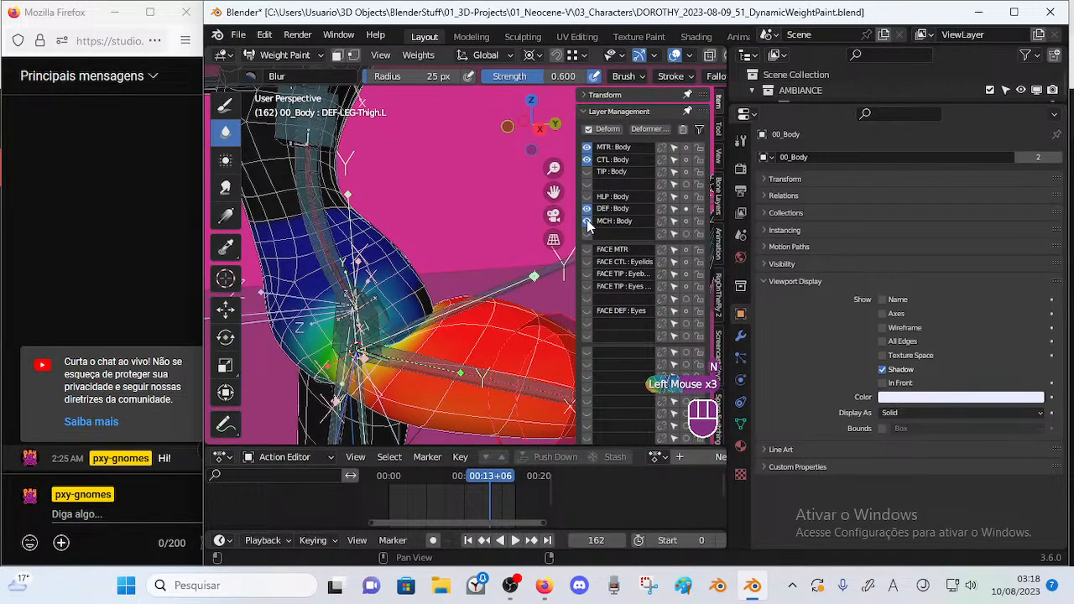
left_click(513, 382, "ctrl")
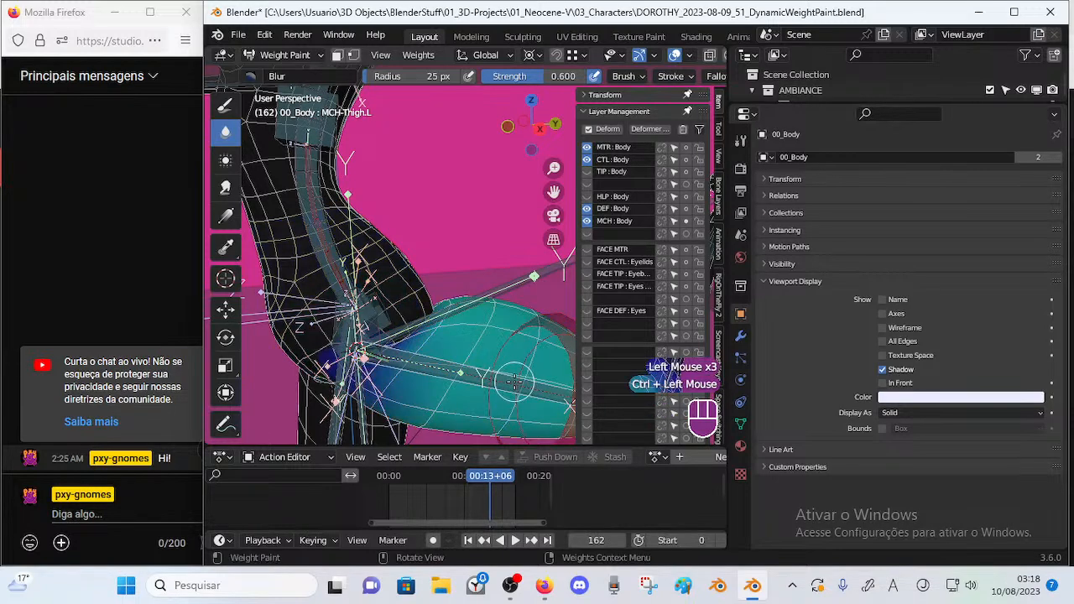
Leave Weight Paint, put ARM-Dorothy in Pose Mode and select the MCH-Thigh.L bone.
key("ctrl+Tab")
left_click(515, 379)
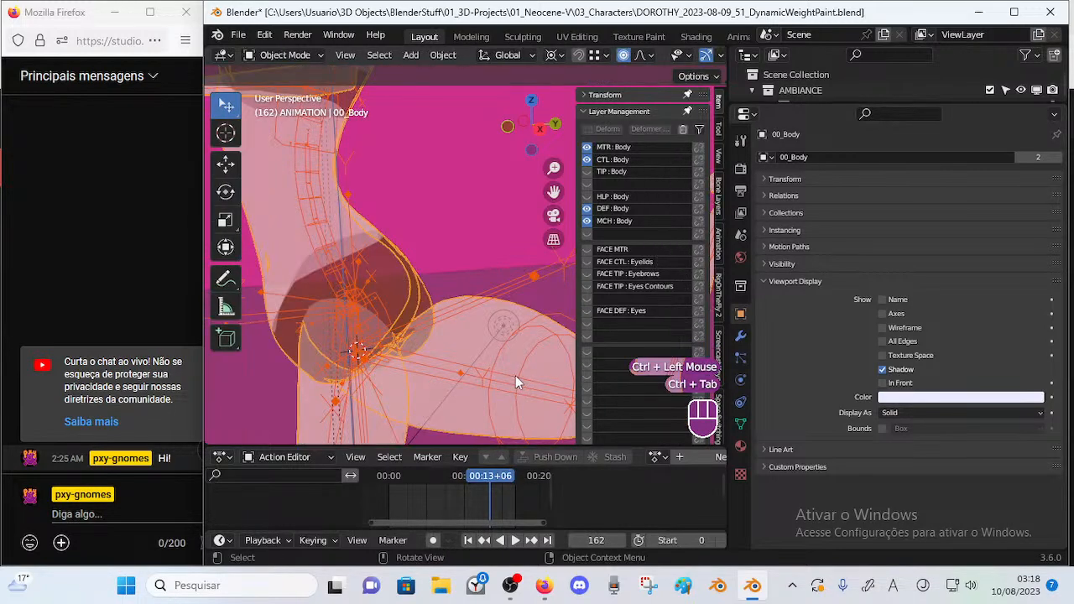
left_click(548, 378)
left_click(551, 388)
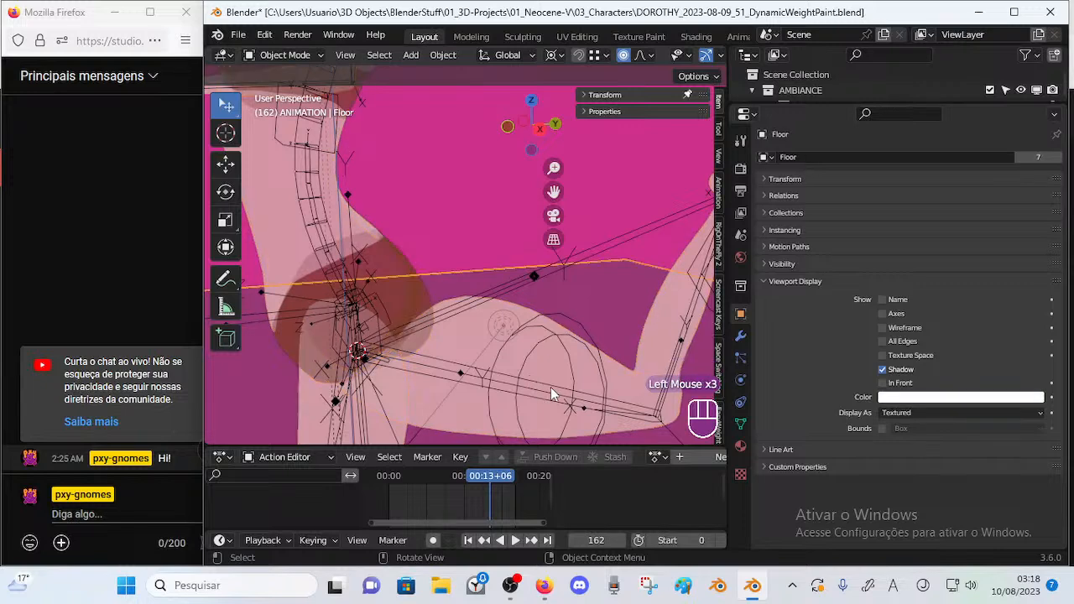
left_click(552, 387)
key("ctrl+Tab")
key("alt+a")
left_click(550, 387)
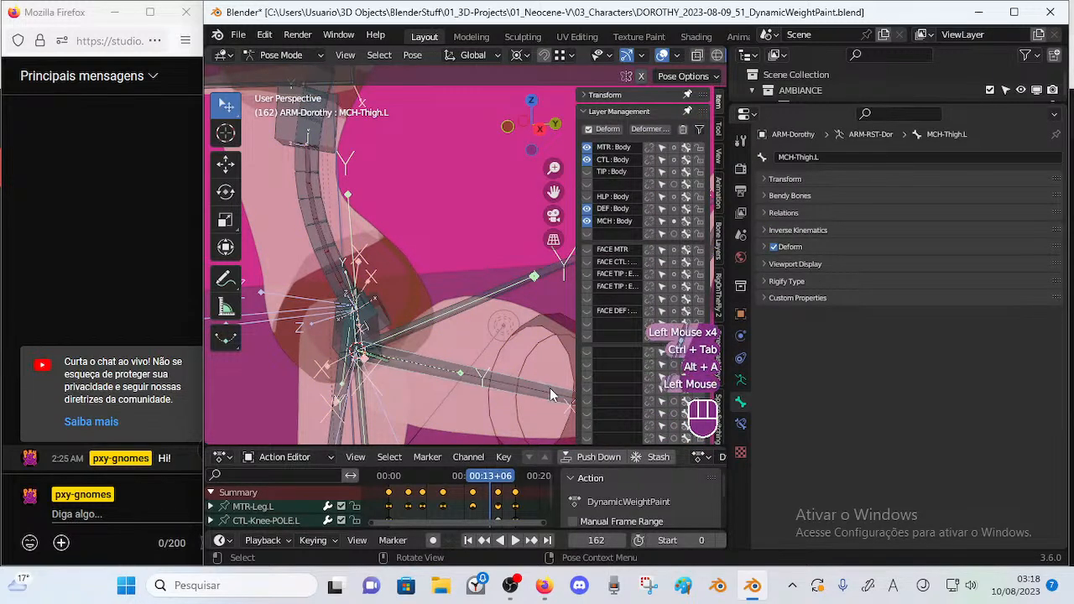
Assign the small bone at the left hip joint to the Hips-Thigh selection set, and isolate that set's bones.
left_click(740, 381)
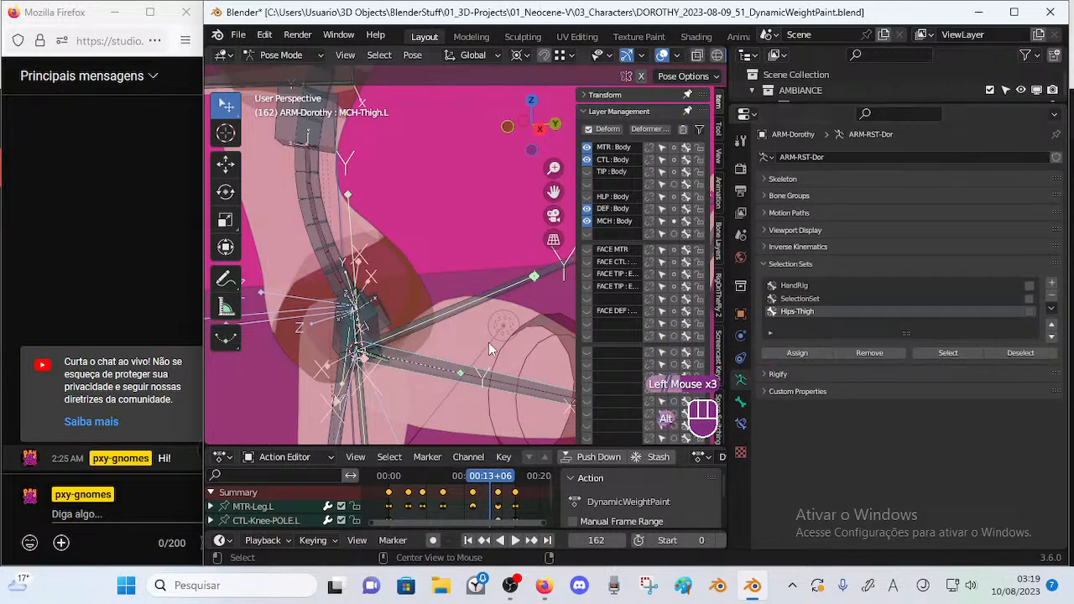
key("alt+a")
left_click(382, 359)
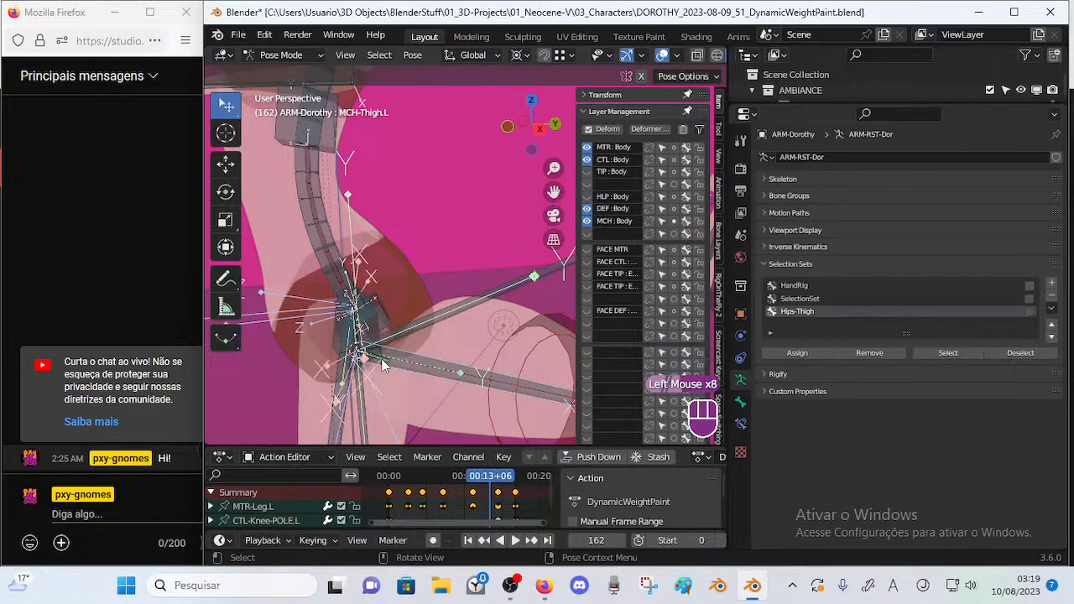
left_click_drag(381, 360, 816, 346)
key("Escape")
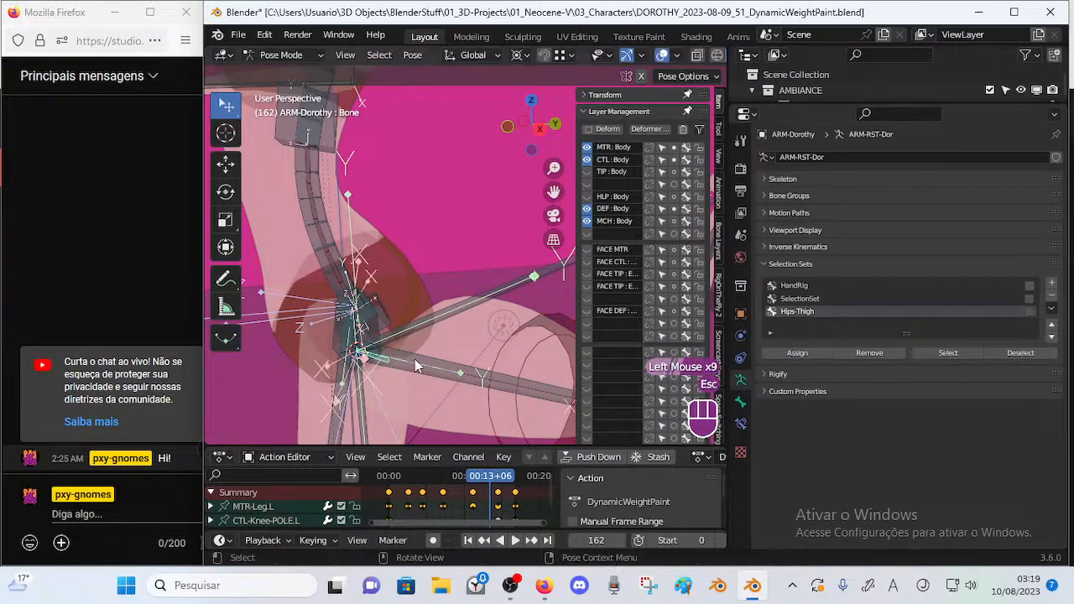
left_click(793, 354)
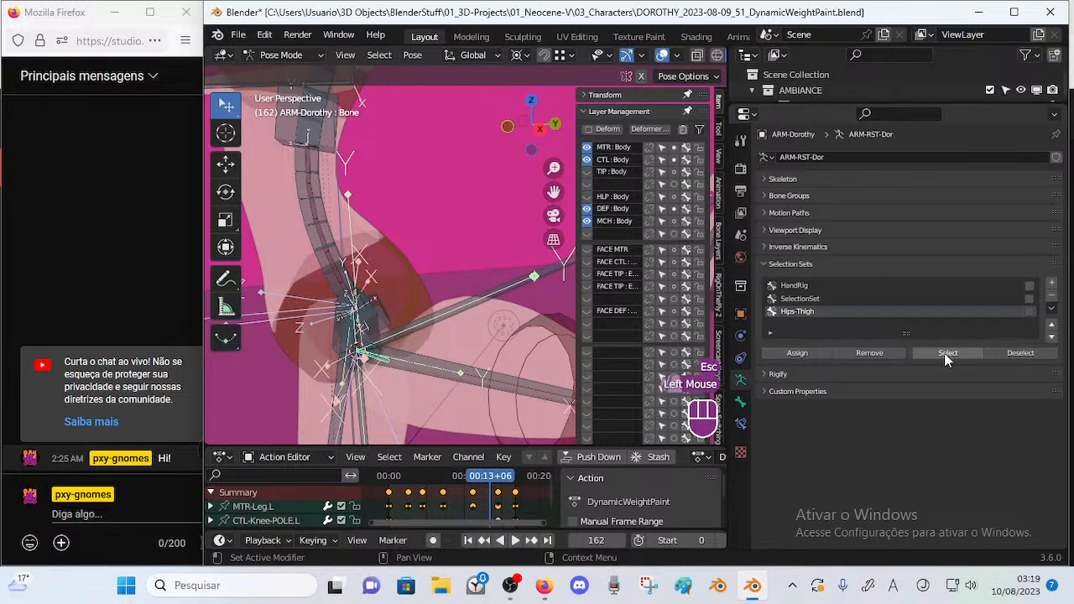
key("shift+h")
Move the animation to frame 130 and return ARM-Dorothy to Object Mode.
middle_click_drag(482, 332, 478, 361, "ctrl")
mouse_move(478, 361)
middle_mouse_down()
mouse_move(420, 336)
mouse_move(468, 350)
middle_mouse_up()
mouse_move(477, 476)
left_mouse_down()
mouse_move(402, 476)
mouse_move(472, 477)
left_mouse_up()
middle_click_drag(502, 394, 471, 346)
key("ctrl+Tab")
left_click(441, 341)
left_click(445, 342)
left_click(471, 346)
middle_click_drag(456, 310, 503, 350)
left_click(503, 351)
left_click(508, 371)
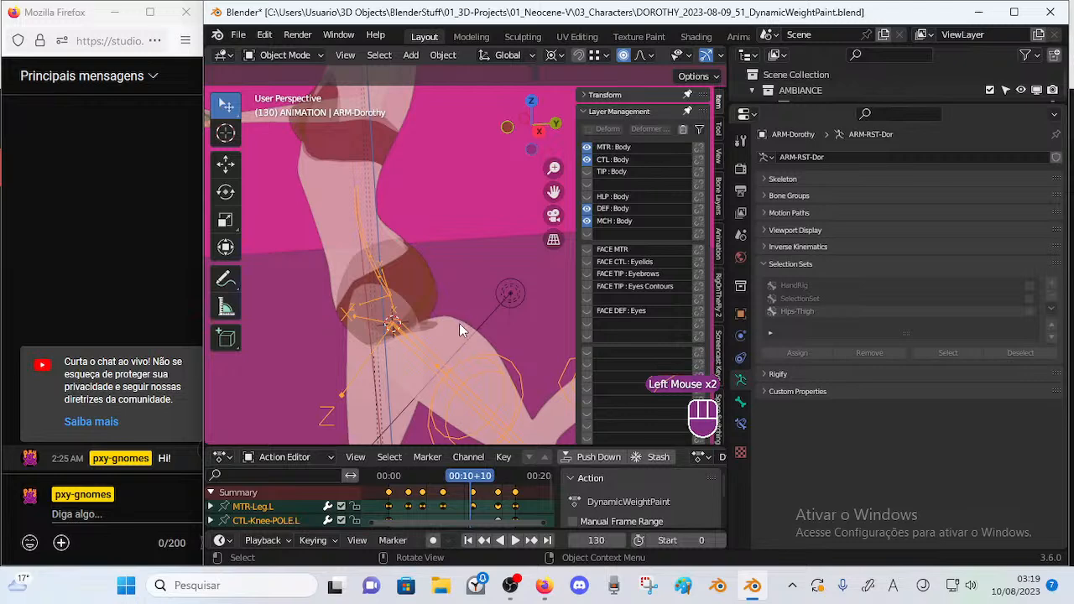
Select ARM-Dorothy together with 00_Body, enter Weight Paint on the body and activate the MCH-Thigh.L group.
middle_click_drag(460, 324, 446, 306)
middle_click_drag(442, 351, 507, 340, "ctrl")
key("n")
double_click(507, 340)
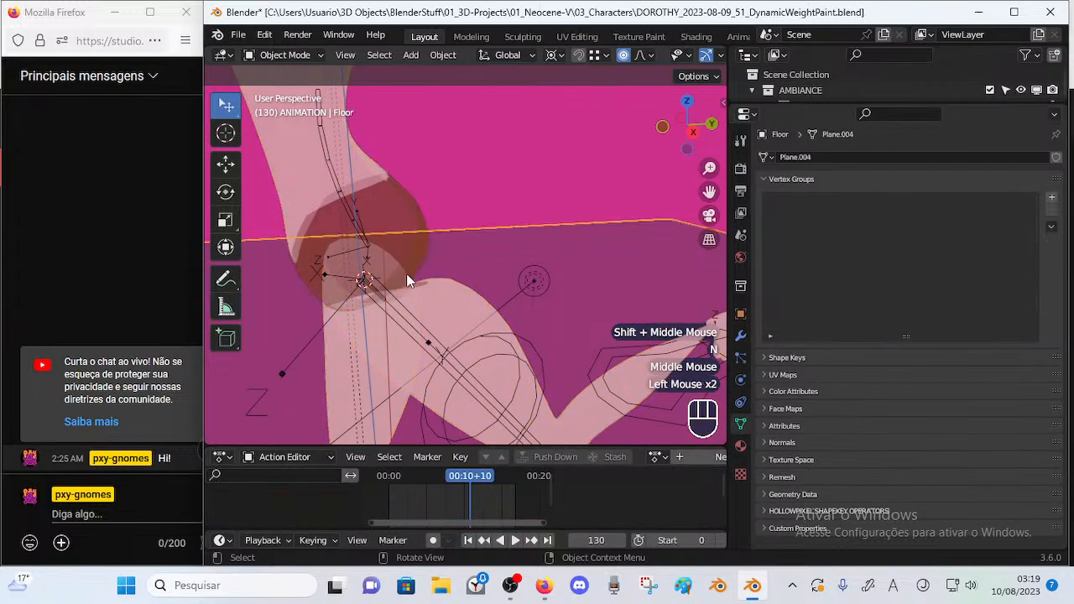
left_click(407, 276)
left_click(501, 349)
left_click(515, 337)
left_click(460, 300, "shift")
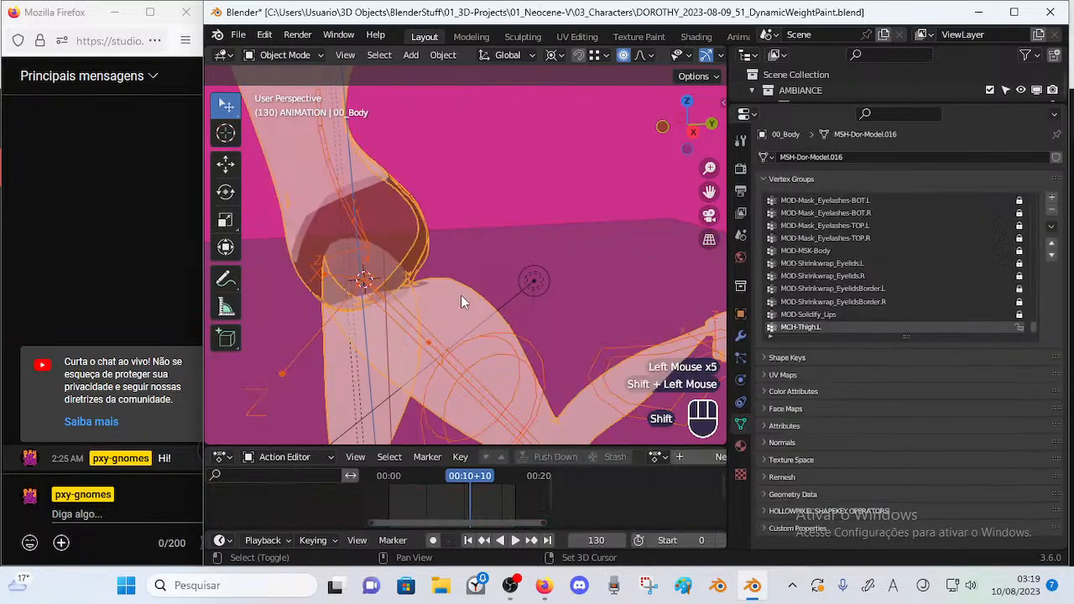
key("ctrl+Tab")
left_click(429, 340, "ctrl")
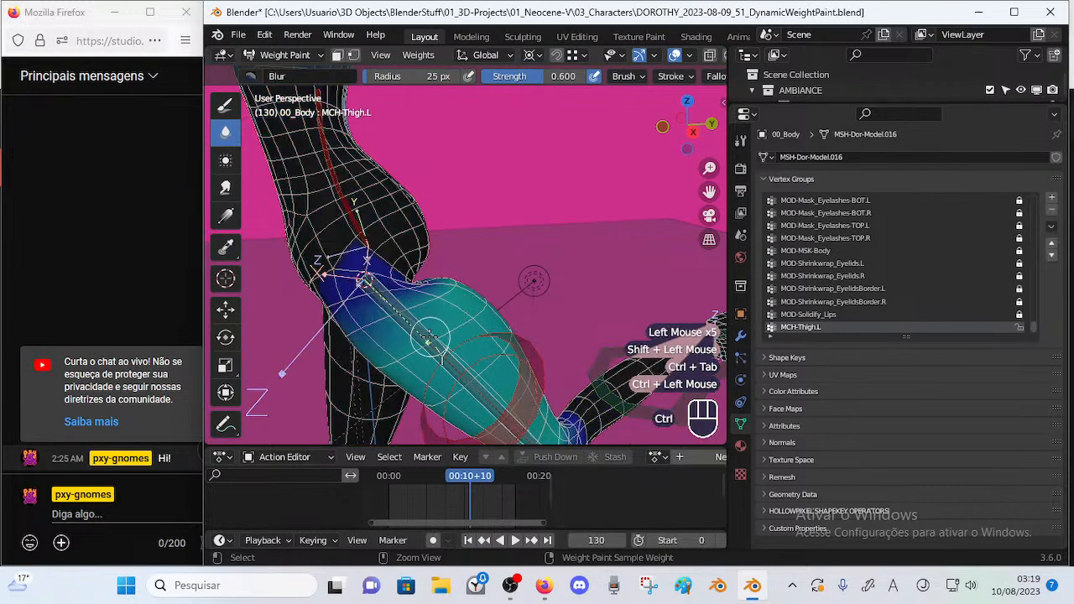
Show the body's modifiers, make DEF-LEG-ThighBack.L the active weight group and switch to the Draw brush.
middle_click_drag(443, 328, 447, 330)
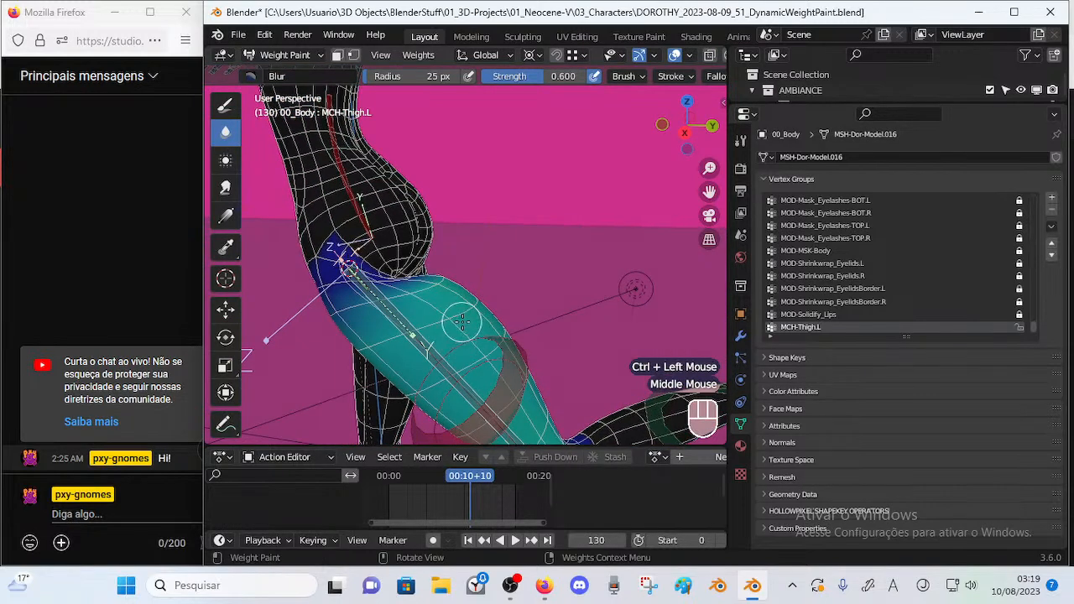
left_click(740, 336)
right_click(423, 295, "shift")
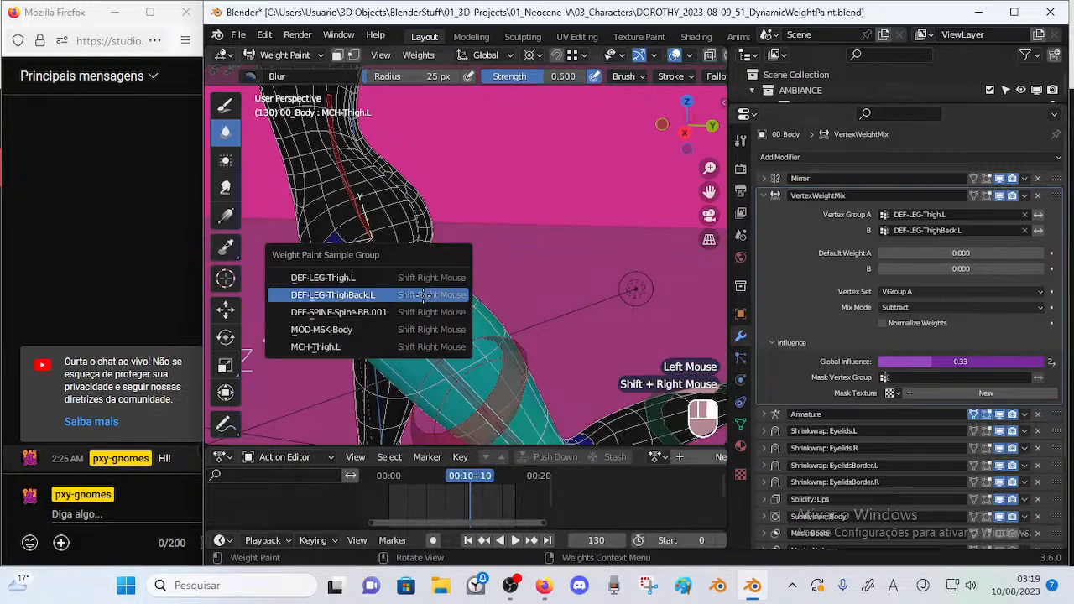
left_click(422, 295)
middle_click_drag(422, 295, 512, 290)
key("ctrl+f")
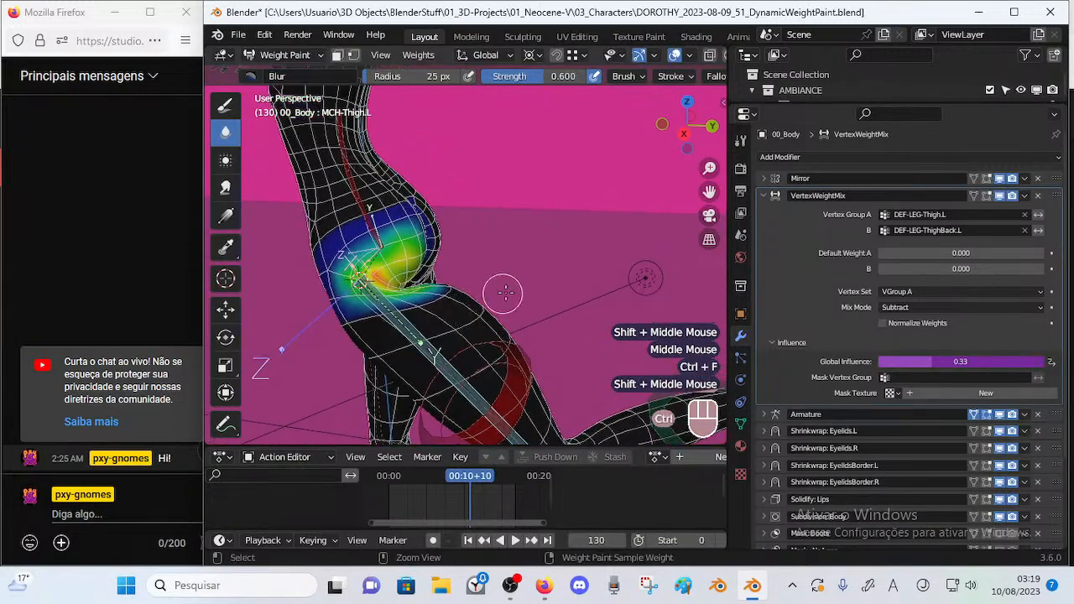
key("ctrl+f")
left_click(222, 105)
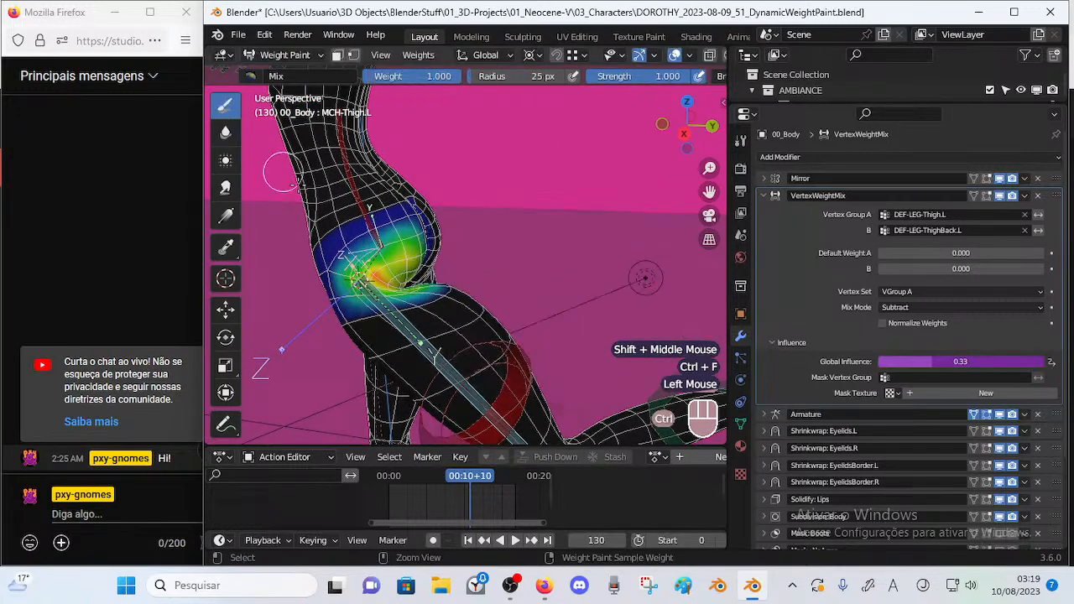
Try painting DEF-LEG-ThighBack.L weight on the back of the upper left thigh with a 56 px radius, undoing each stroke.
key("f")
left_click(497, 312)
left_click_drag(485, 319, 491, 312)
middle_click(492, 312)
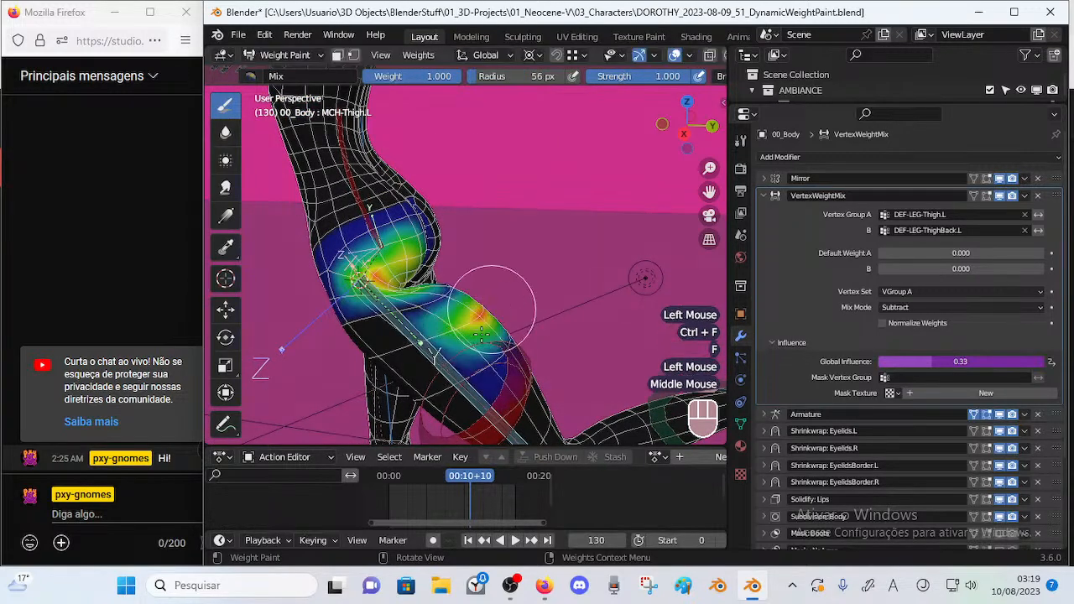
key("ctrl+z")
left_click(468, 334)
key("ctrl+z")
left_click(491, 336)
middle_click(484, 330)
key("ctrl+z")
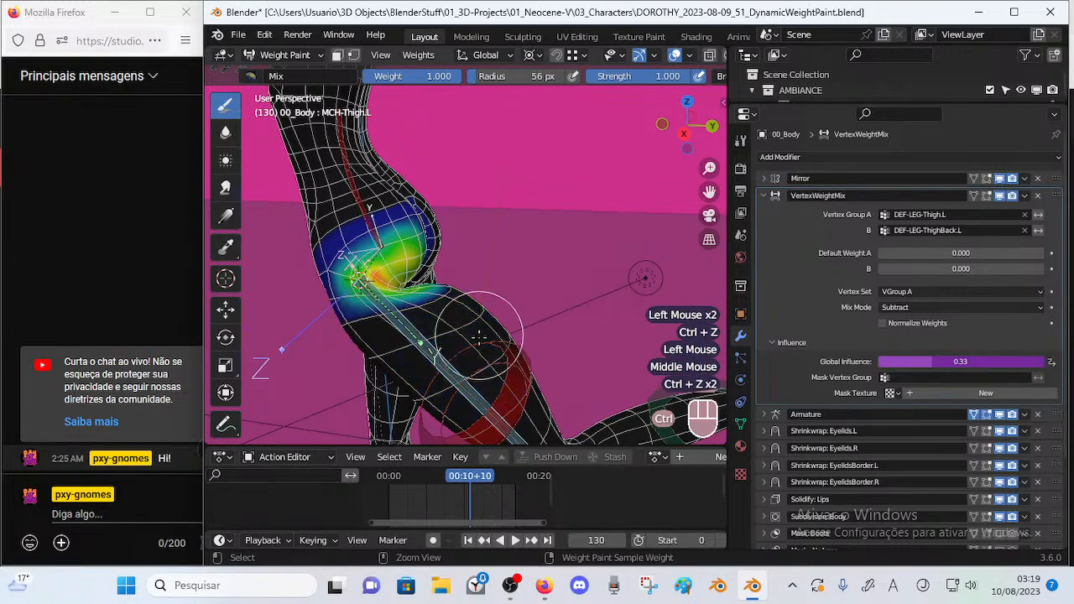
Test DEF-LEG-ThighBack.L strokes below the buttock at frame 159 from several angles, undoing each one.
left_click_drag(472, 476, 488, 475)
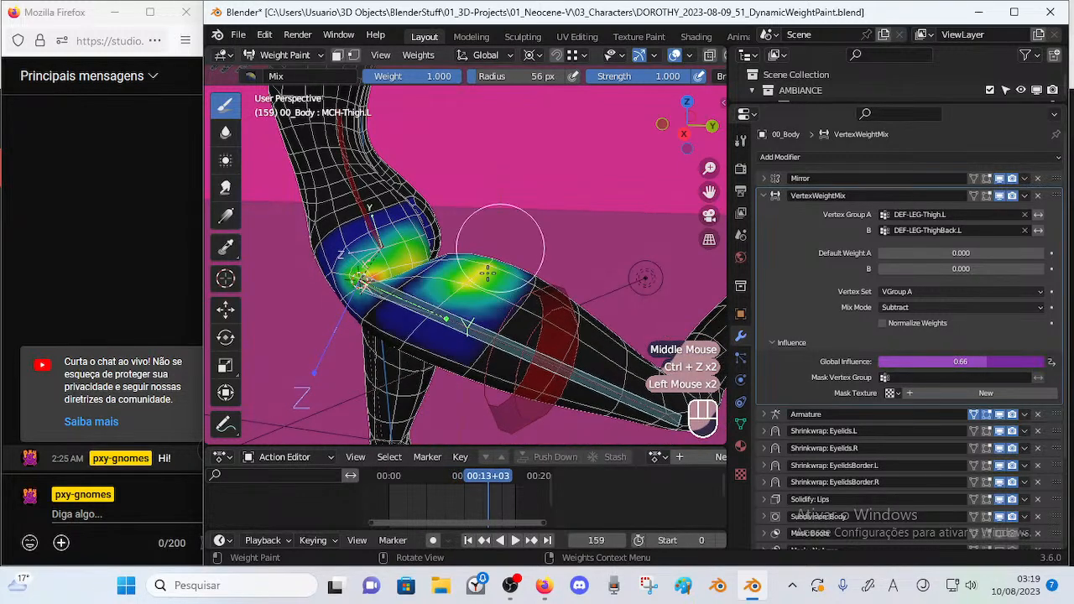
key("ctrl+z")
middle_click(477, 278)
left_click(482, 287)
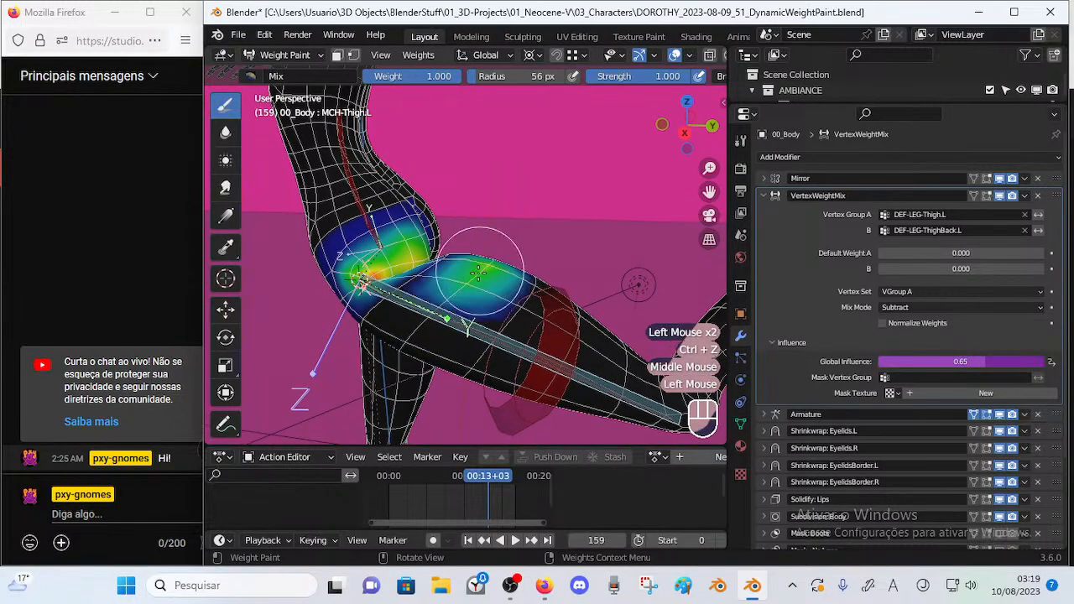
key("ctrl+z")
left_click(485, 256)
key("ctrl+z")
middle_click_drag(486, 267, 484, 281)
left_click(484, 281)
middle_click(499, 262)
middle_click(502, 256)
key("ctrl+z")
left_click(453, 281)
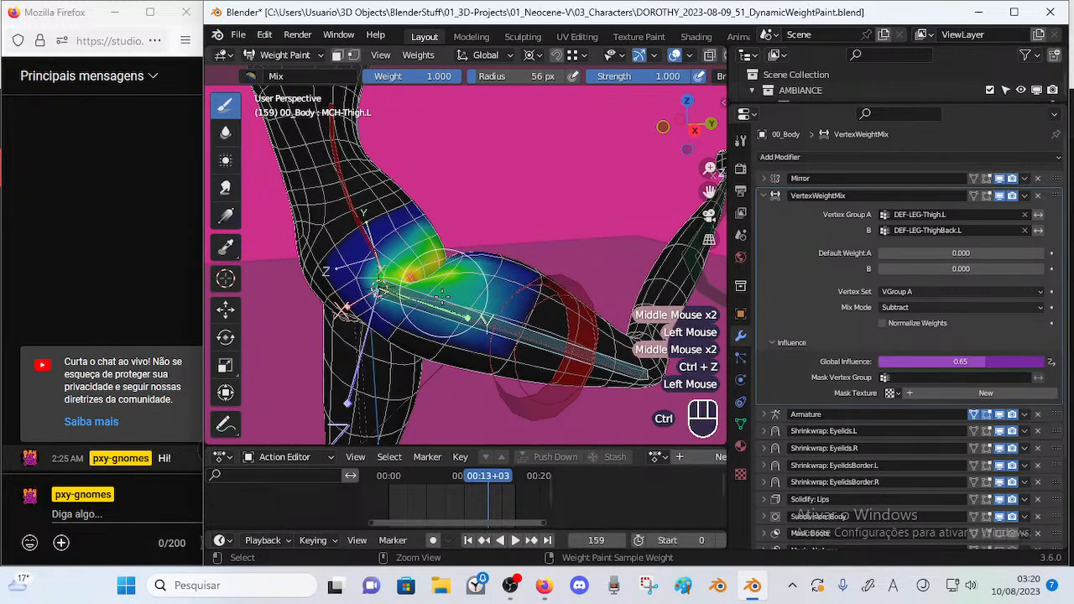
key("ctrl+z")
Scrub back to frame 136 and examine the buttock and thigh shape with the DEF-LEG-ThighBack.L weights shown.
mouse_move(437, 252)
middle_mouse_down("shift")
mouse_move(444, 288)
mouse_move(453, 277)
middle_mouse_up("shift")
mouse_move(491, 478)
left_mouse_down()
mouse_move(463, 489)
mouse_move(475, 487)
left_mouse_up()
middle_click_drag(512, 370, 519, 373)
middle_click_drag(518, 373, 525, 378)
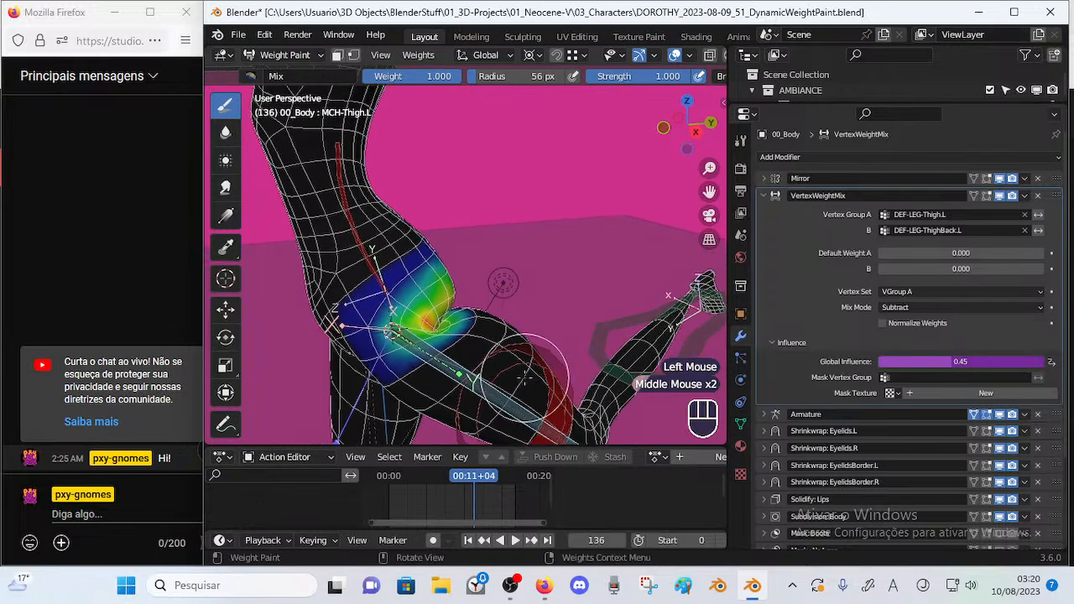
middle_click_drag(496, 399, 491, 401)
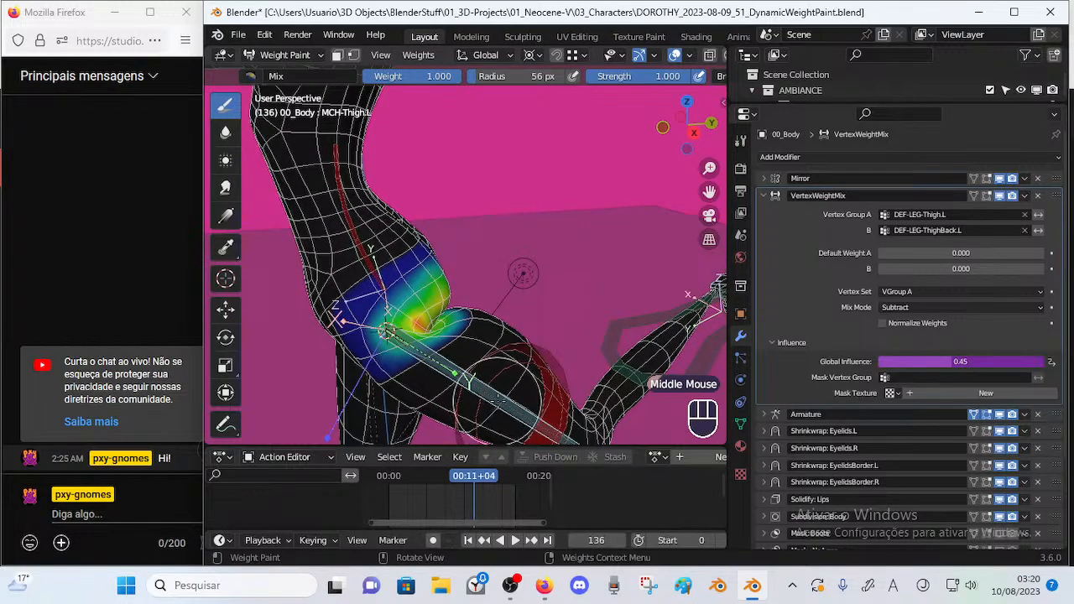
Return to Object Mode and make ARM-Dorothy the active object.
key("ctrl")
key("ctrl+Tab")
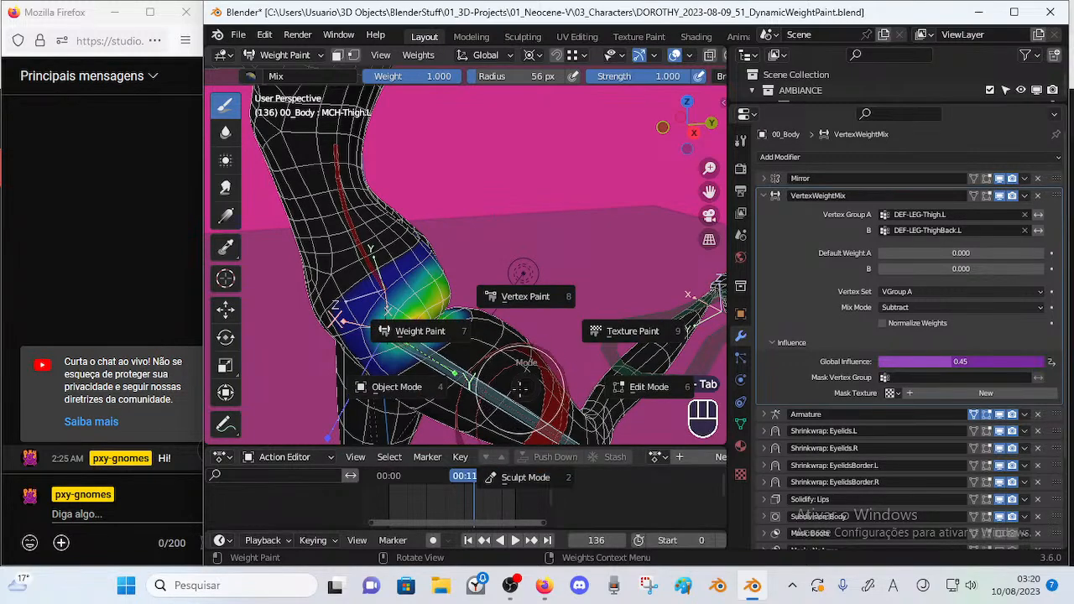
left_click(364, 386)
left_click(505, 395)
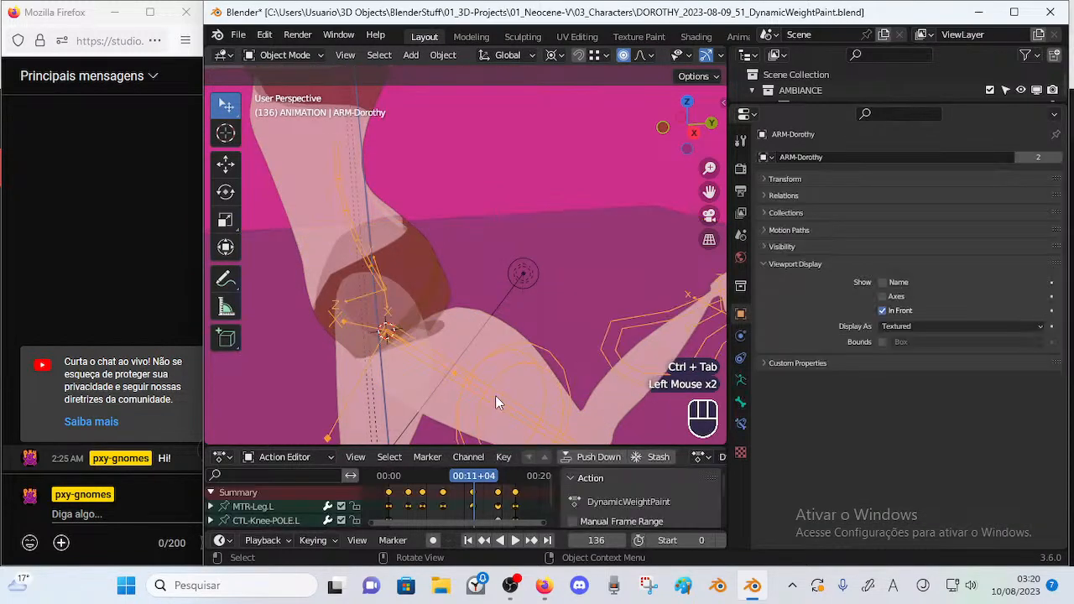
left_click(494, 391)
mouse_move(494, 390)
middle_mouse_down()
mouse_move(495, 370)
mouse_move(452, 404)
mouse_move(496, 410)
mouse_move(504, 402)
mouse_move(451, 409)
mouse_move(525, 361)
mouse_move(491, 389)
mouse_move(484, 383)
middle_mouse_up()
Select the MCH-Thigh.L bone in Edit Mode and turn off its Deform option.
left_click(494, 366)
left_click(499, 378)
left_click(480, 384)
left_click(479, 383)
left_click(492, 388)
left_click(490, 386)
left_click(491, 388)
left_click(483, 394)
left_click(481, 391)
left_click(478, 386)
left_click(485, 382)
left_click(483, 389)
left_click(479, 383)
key("Tab")
key("Tab")
key("Tab")
middle_click_drag(479, 374, 526, 391, "ctrl")
left_click(741, 402)
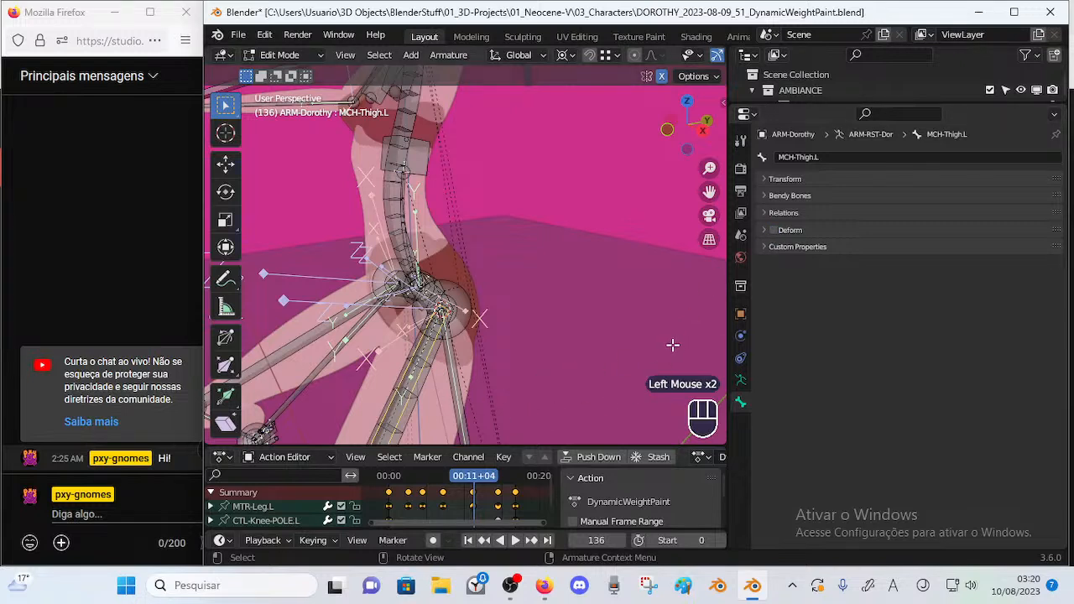
Return to Object Mode, add 00_Body to the selection as the active object, and show its vertex groups.
key("ctrl+Tab")
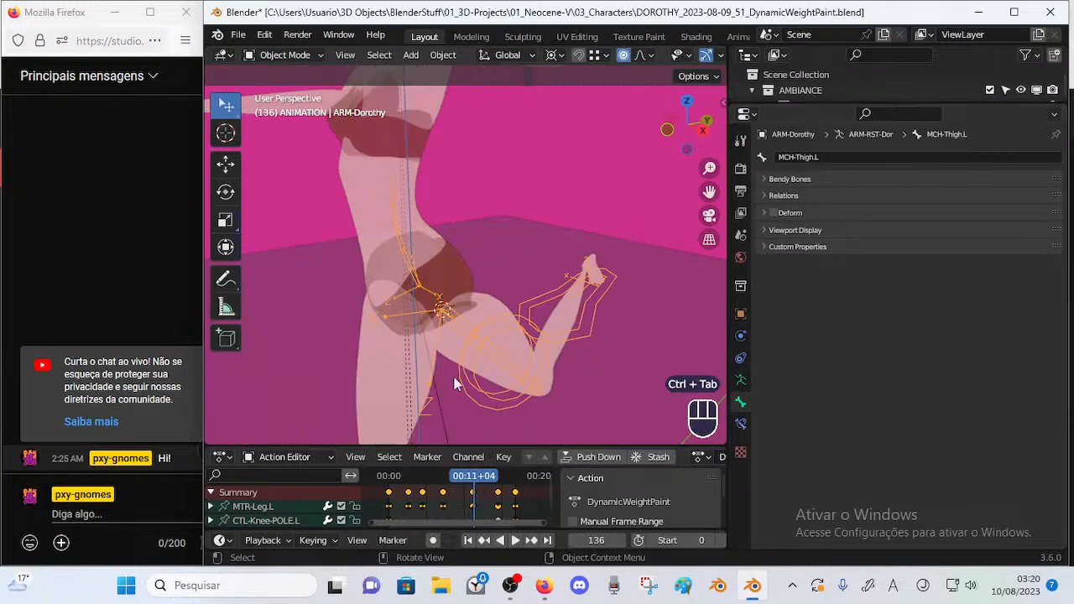
double_click(489, 353)
left_click(497, 349)
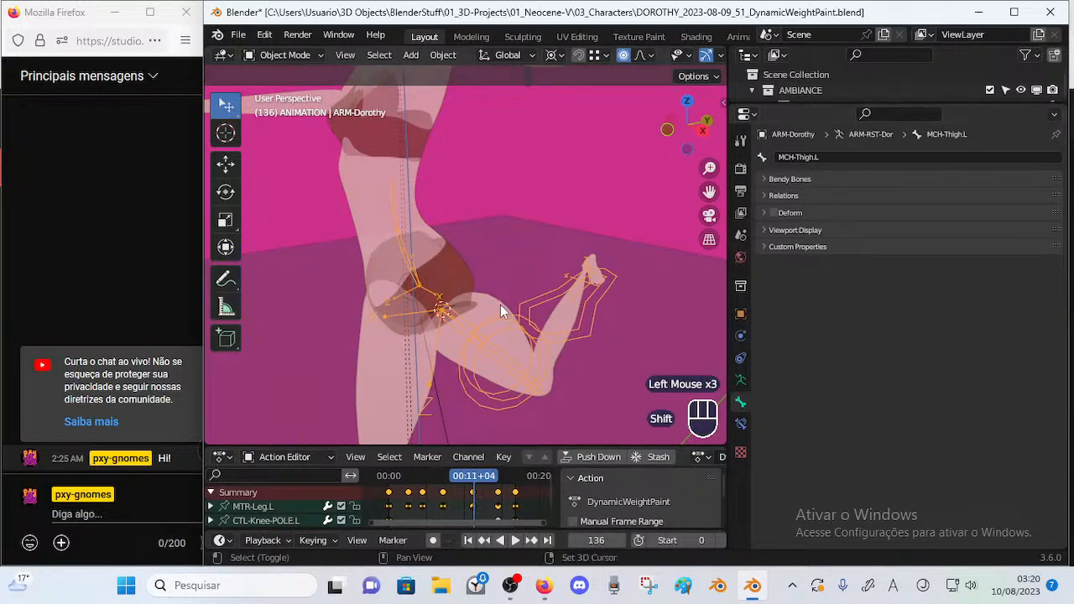
left_click(511, 310, "shift")
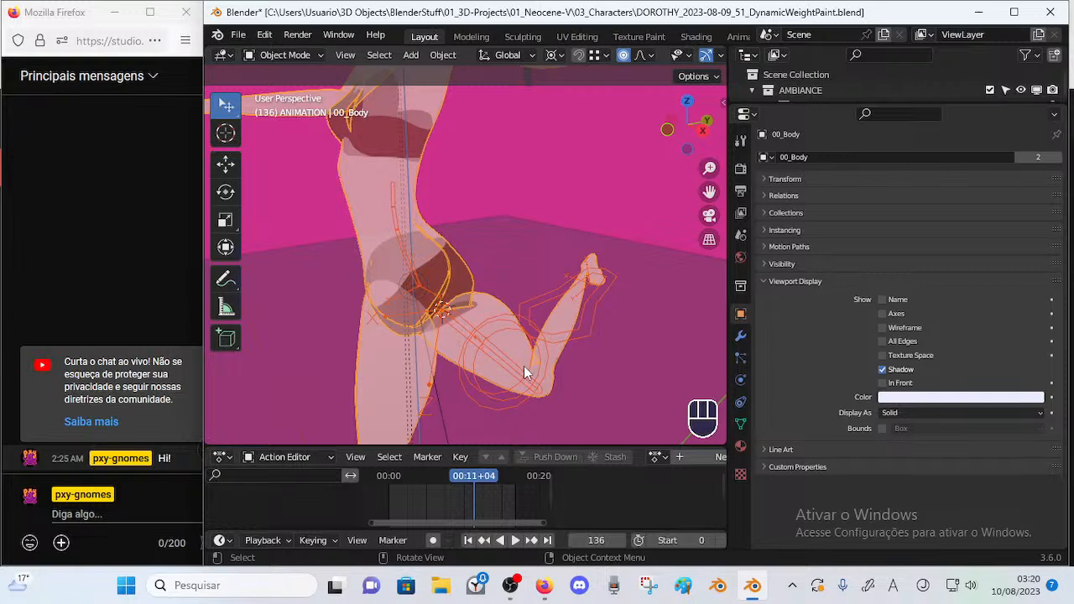
left_click(740, 424)
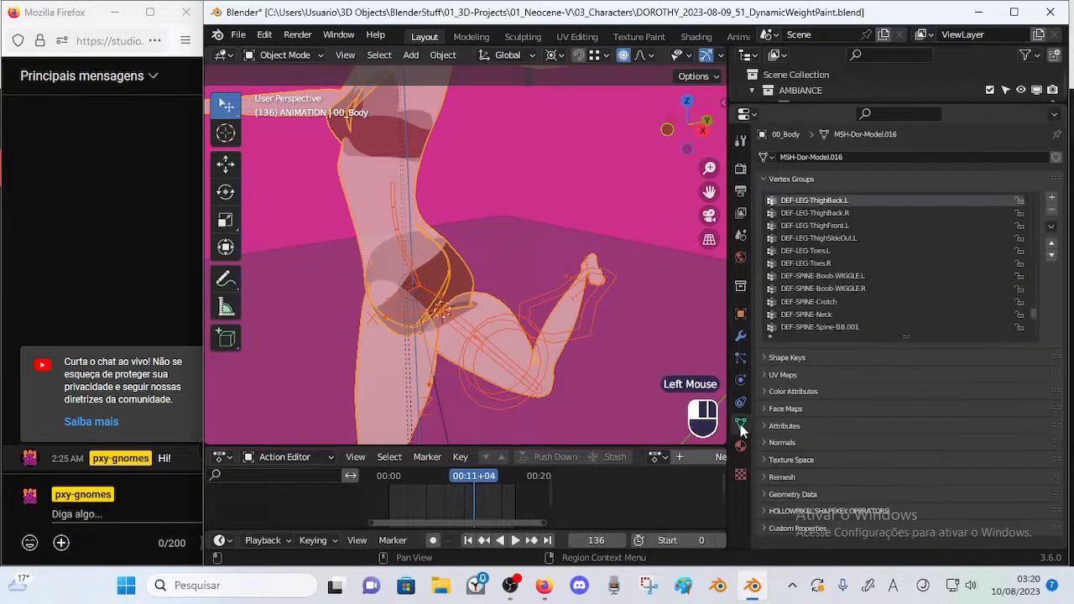
left_click(501, 321)
left_click(504, 320)
key("ctrl+Tab")
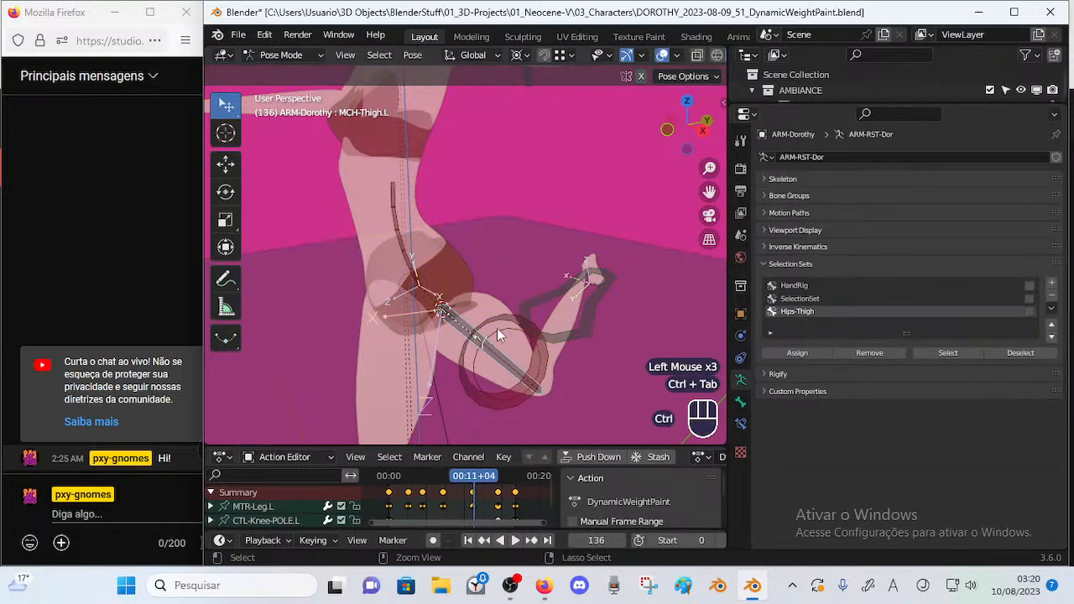
left_click(487, 344, "ctrl")
key("ctrl+Tab")
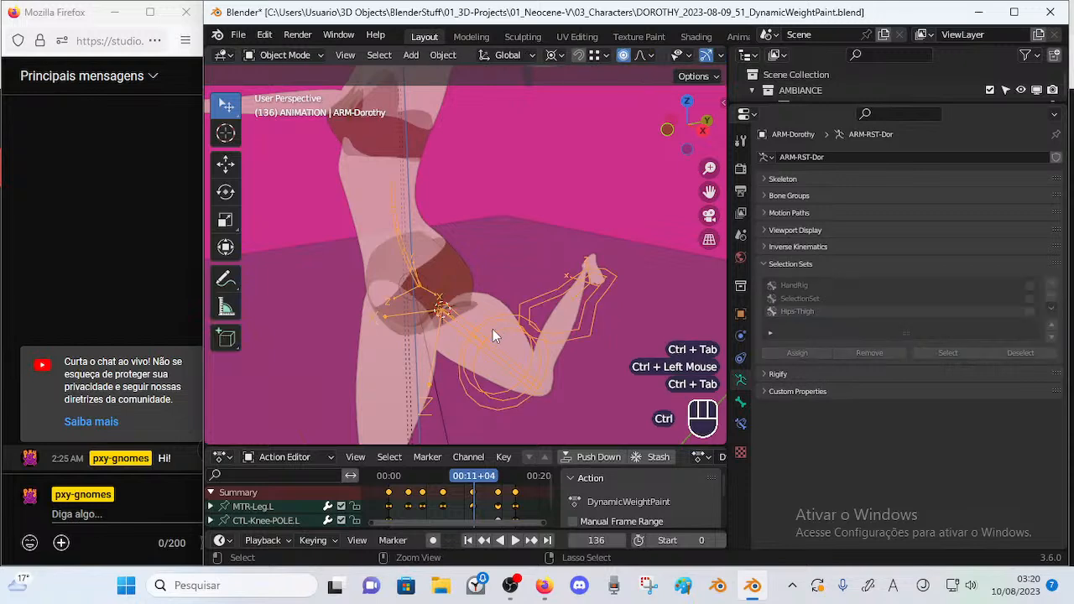
Select ARM-Dorothy together with 00_Body, enter Weight Paint mode on 00_Body, and pick the left thigh bone.
left_click(503, 317)
left_click(499, 309)
left_click(495, 305, "shift")
left_click(499, 308)
left_click(502, 309)
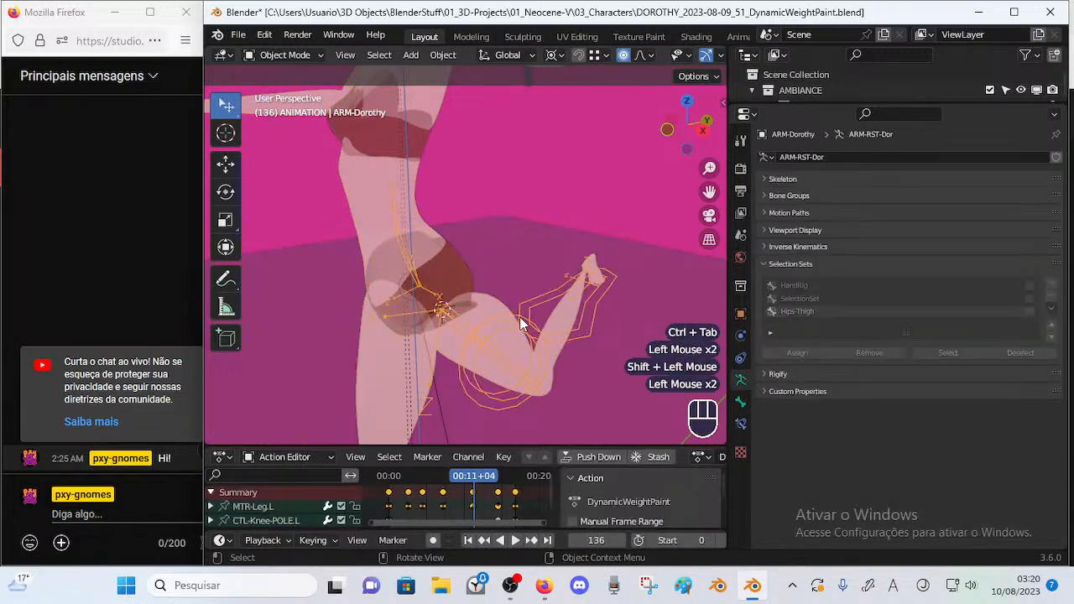
left_click(501, 301, "shift")
key("ctrl+Tab")
left_click(399, 255)
left_click(512, 378, "ctrl")
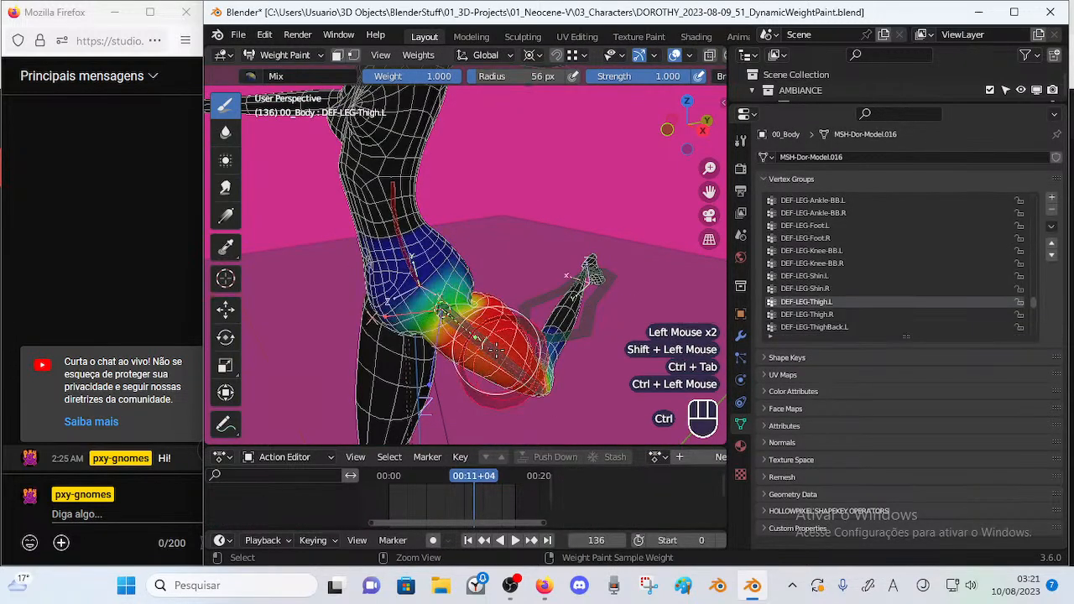
left_click(502, 357, "ctrl")
Delete the MCH-Thigh.R and MCH-Thigh.L vertex groups from 00_Body and return to Object Mode.
left_click_drag(1033, 327, 1034, 338)
left_click(851, 326)
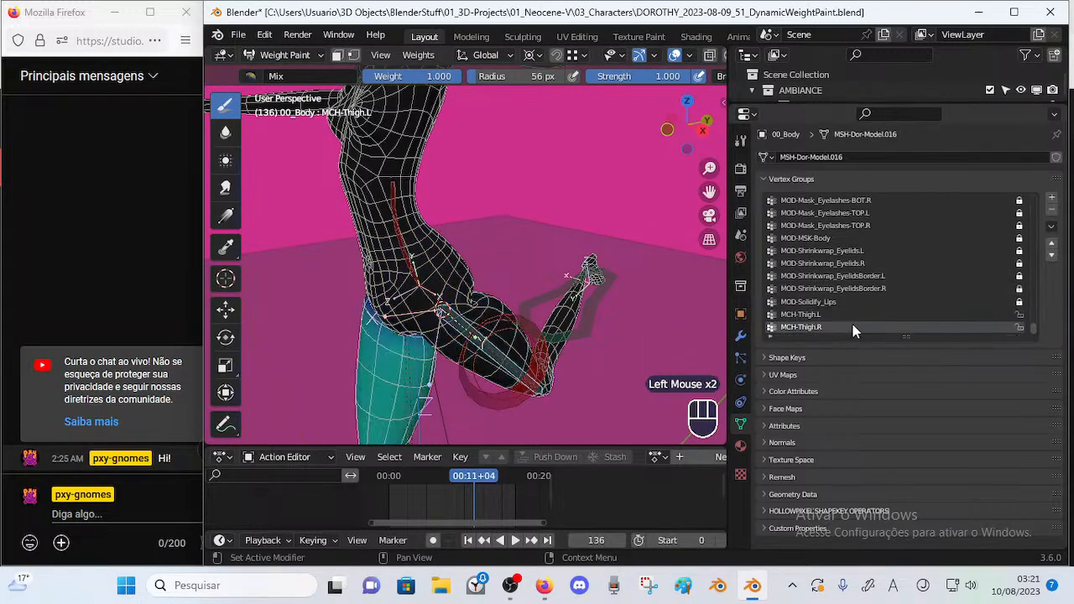
left_click(1051, 211)
middle_click_drag(503, 323, 516, 317)
key("ctrl+Tab")
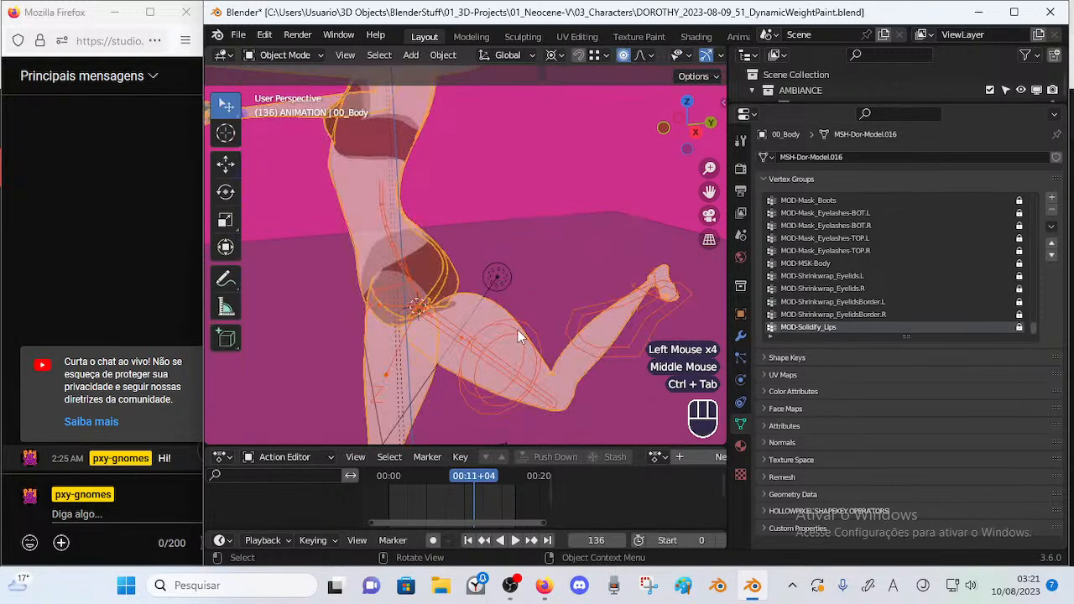
Put ARM-Dorothy in Edit Mode and deselect all its bones around the left hip.
left_click(521, 333)
left_click(525, 331)
key("Tab")
middle_click_drag(463, 348, 503, 335)
middle_click_drag(503, 336, 543, 306)
key("alt+a")
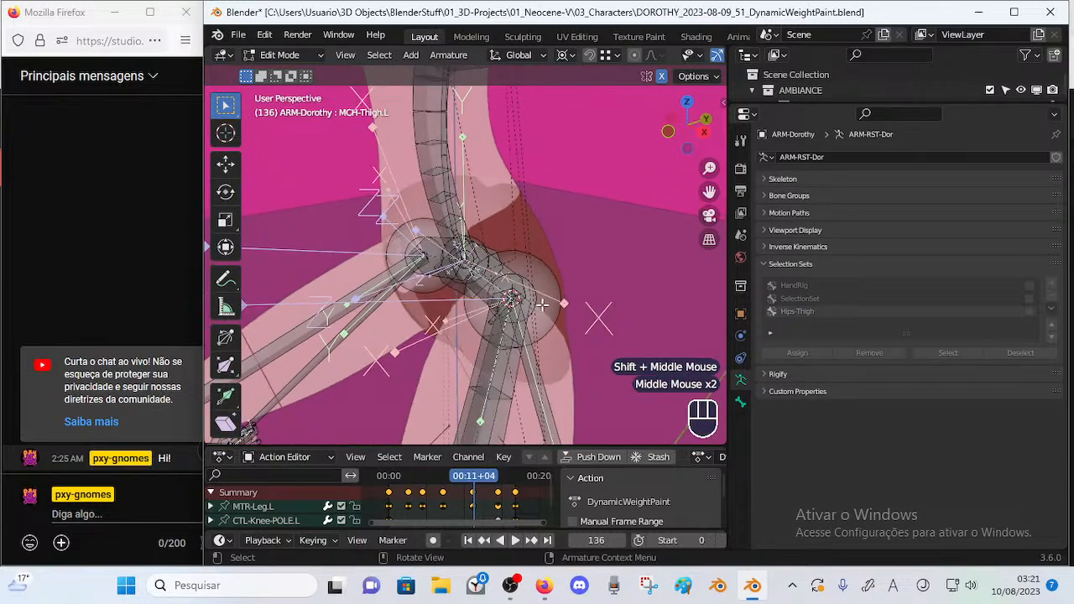
Snap the 3D cursor to the left hip joint and add a new bone there.
left_click(518, 298)
key("shift+s")
middle_click_drag(523, 299, 540, 282)
key("shift+a")
left_click(498, 251)
middle_click_drag(499, 251, 535, 314)
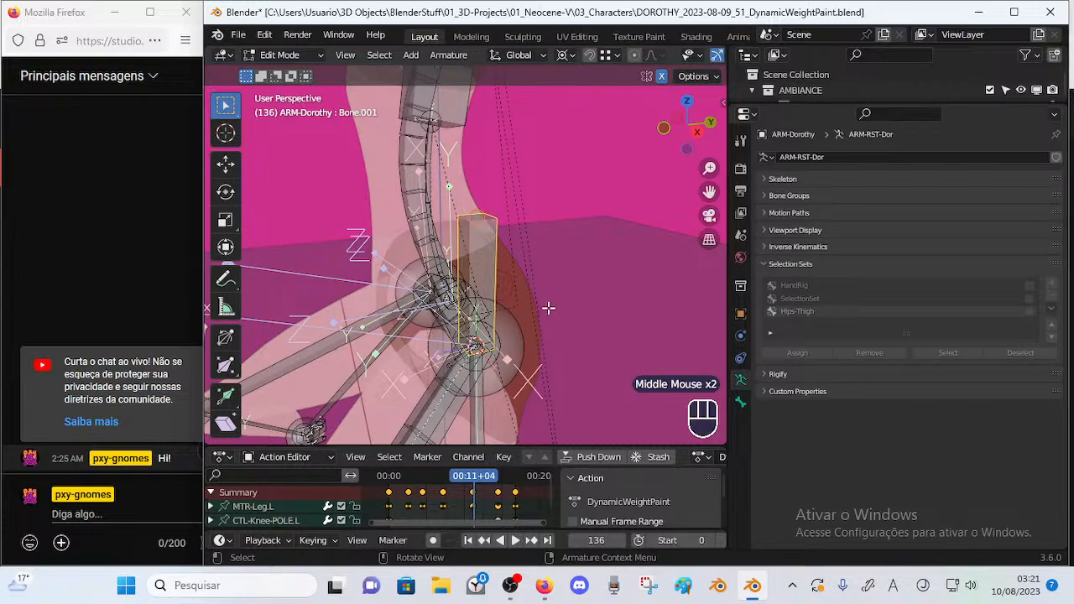
Recalculate the new bone's roll to Global -Y Axis and align the bone to the box-shaped bone behind the feet.
middle_click_drag(550, 305, 563, 256)
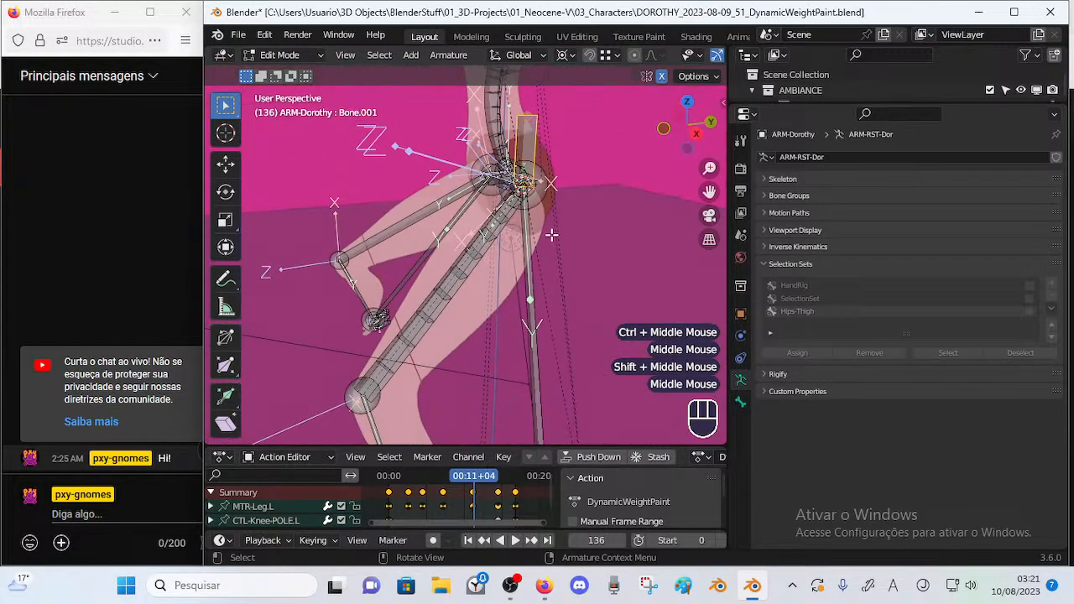
key("shift+n")
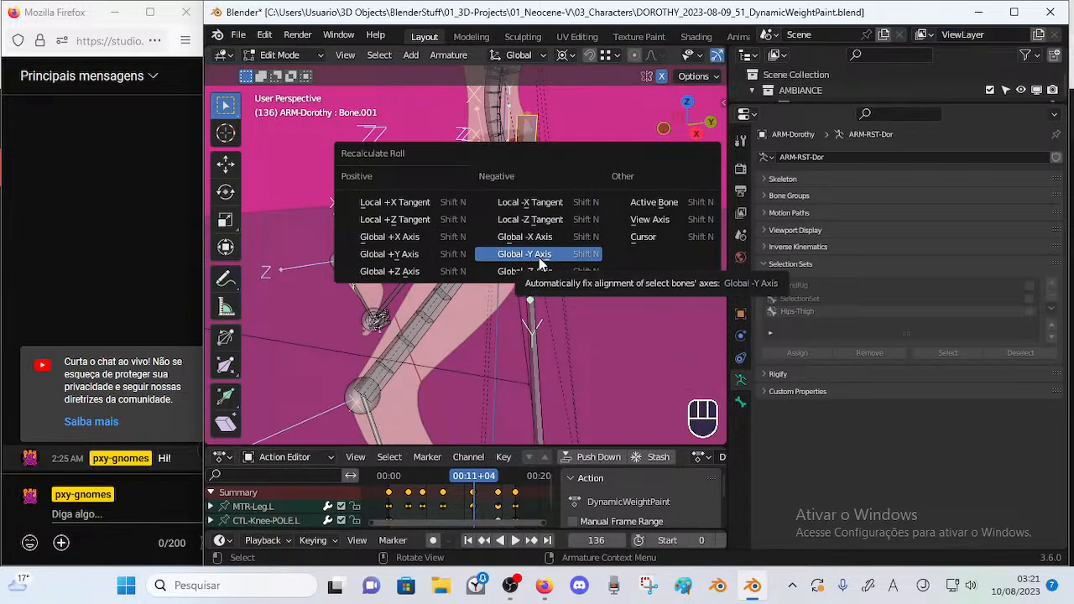
left_click(537, 256)
middle_click_drag(537, 257, 469, 349, "shift")
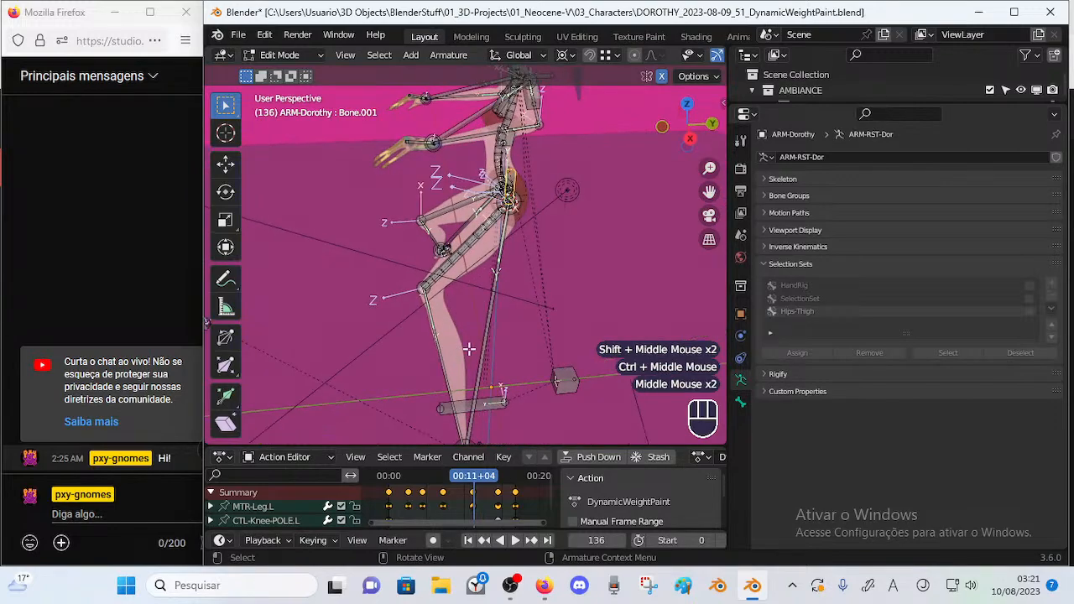
left_click(563, 379, "shift")
key("ctrl+alt+a")
middle_click_drag(564, 380, 525, 298, "shift")
left_click(509, 307)
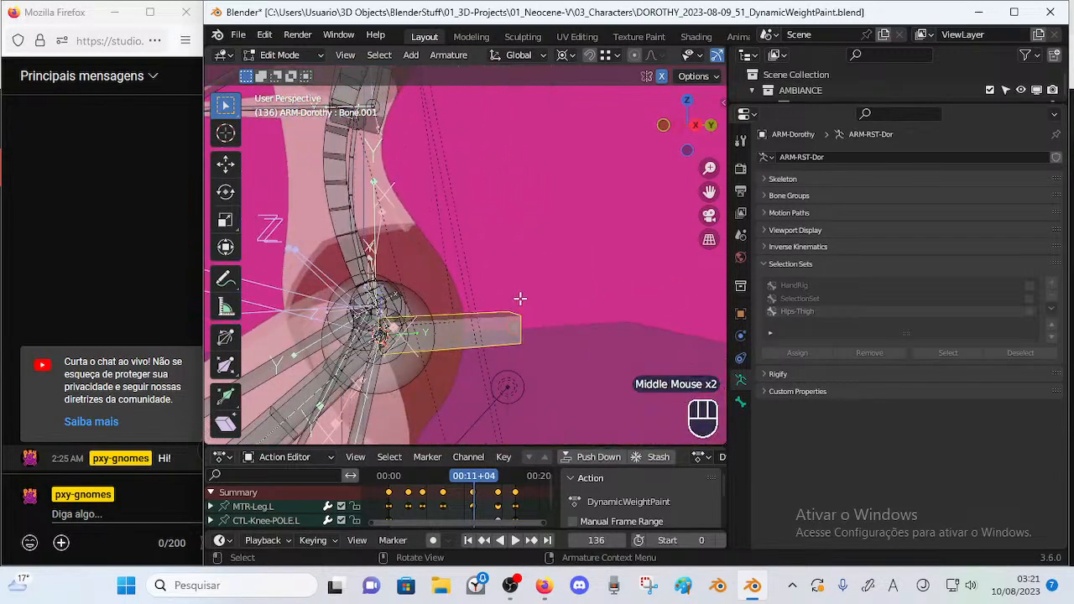
Switch the armature to Pose Mode and show the bone properties of the new hip bone.
key("ctrl+Tab")
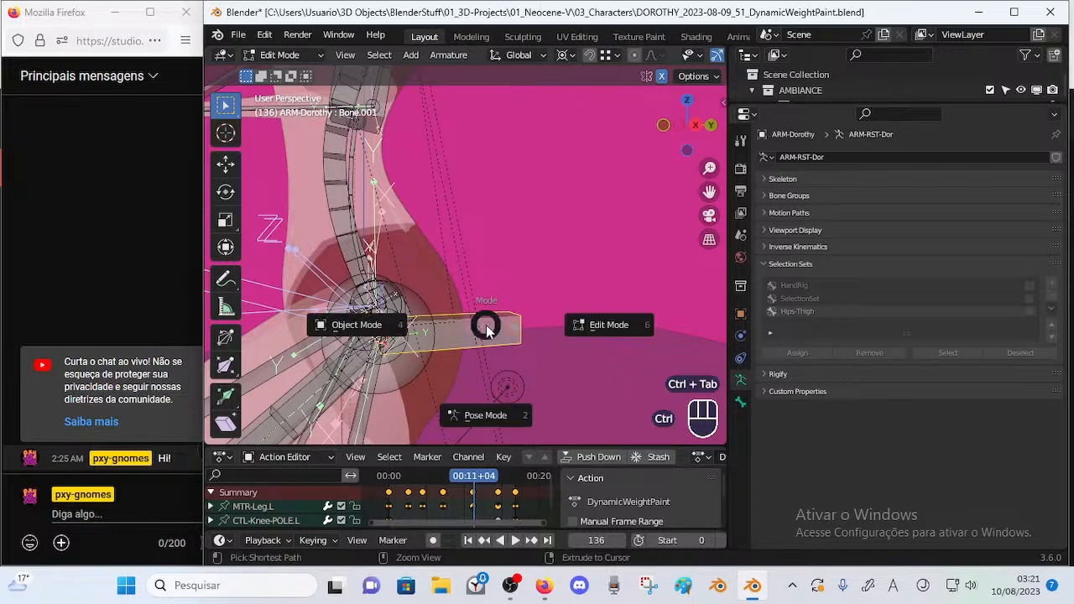
mouse_move(490, 320)
middle_mouse_down("ctrl")
mouse_move(474, 345)
mouse_move(491, 323)
middle_mouse_up("ctrl")
left_click(492, 323)
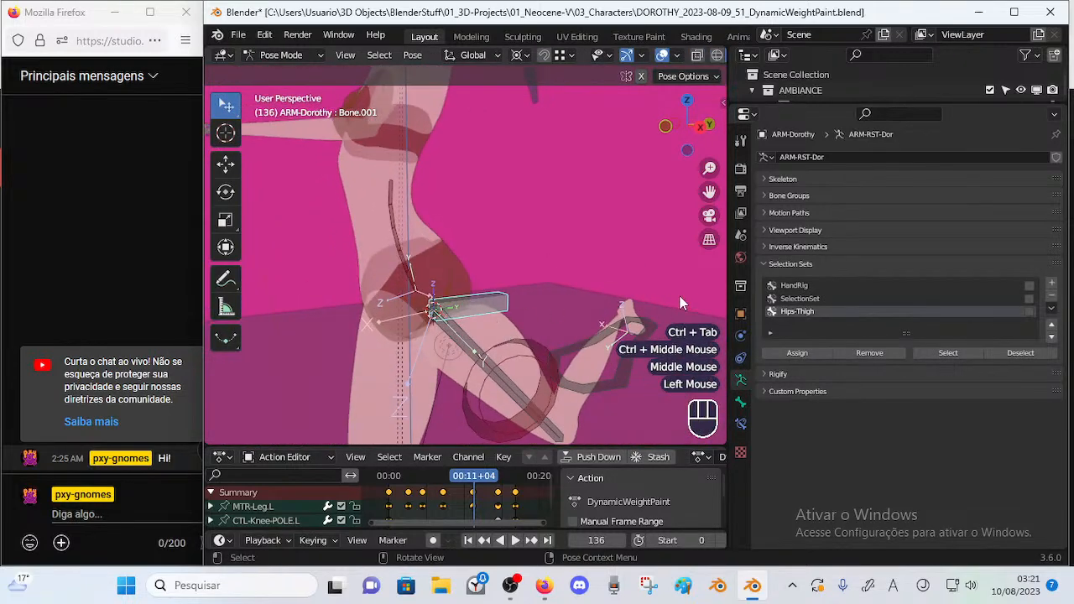
left_click(740, 403)
left_click(618, 338)
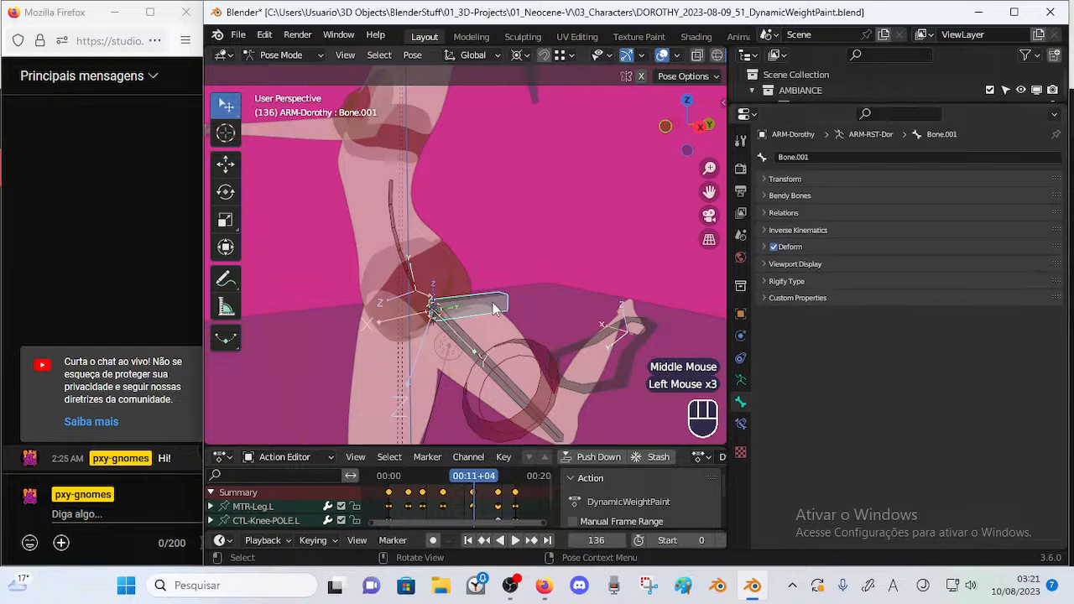
Rename the new hip bone as DEF-LEG-Thigh-HELP.L.
key("F2")
key("Home")
type("Thigh")
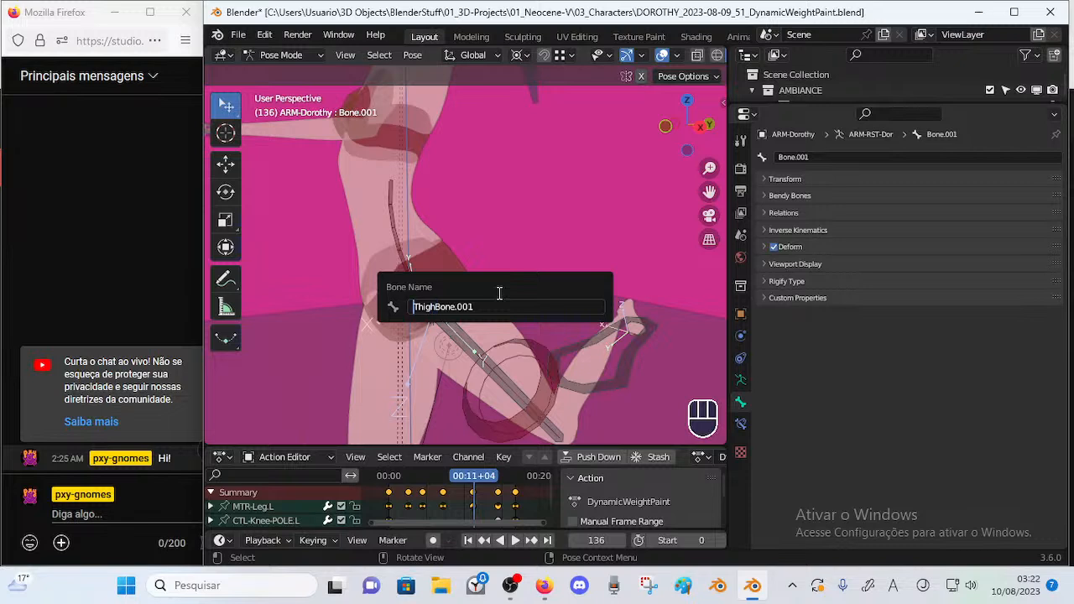
key("shift")
type("DEF-")
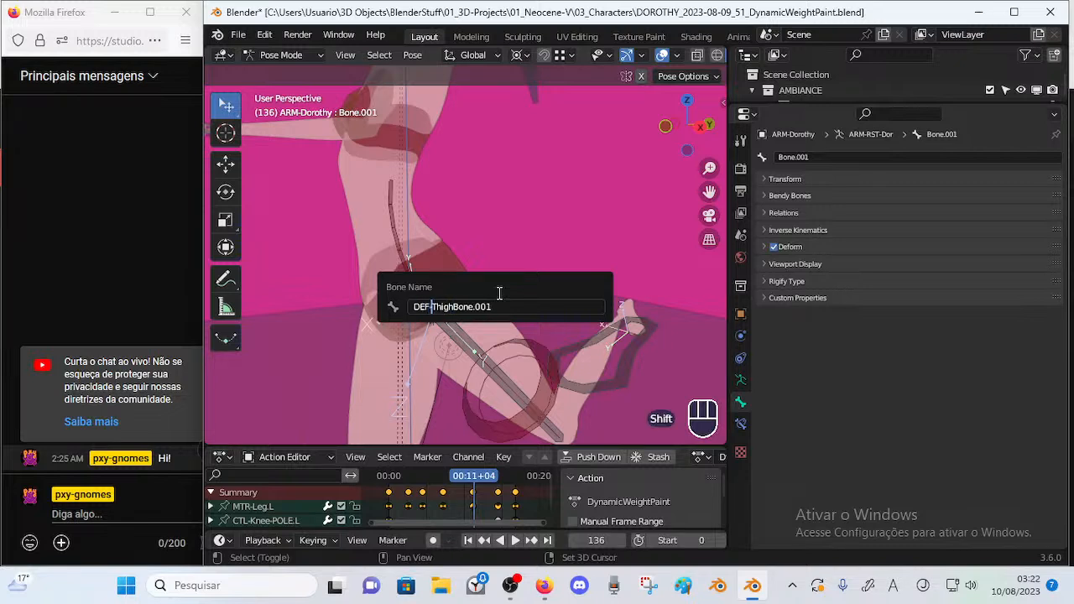
type("LEG-")
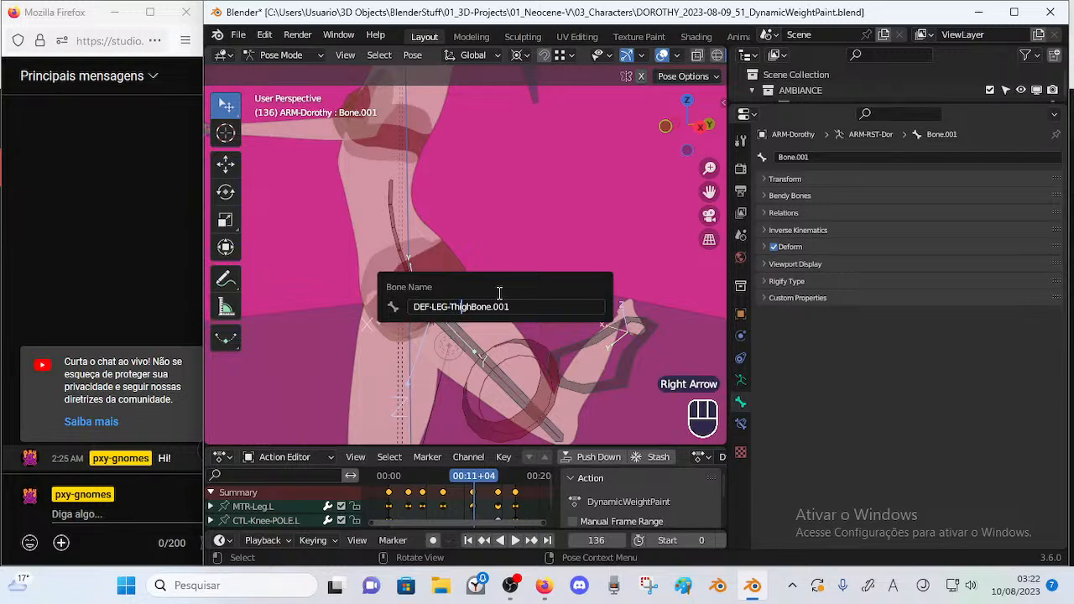
key("shift")
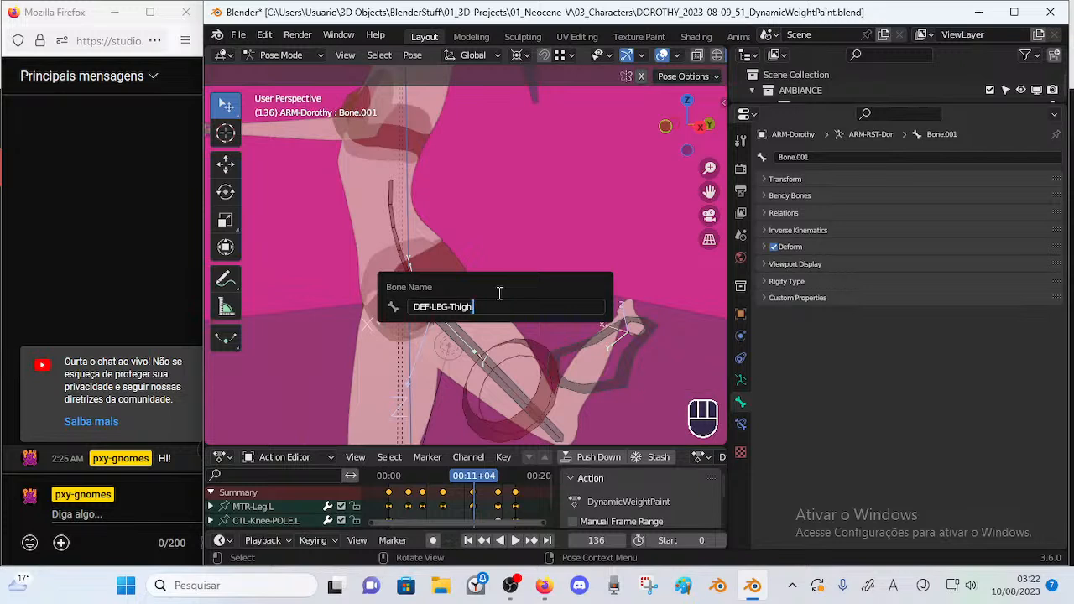
key("shift")
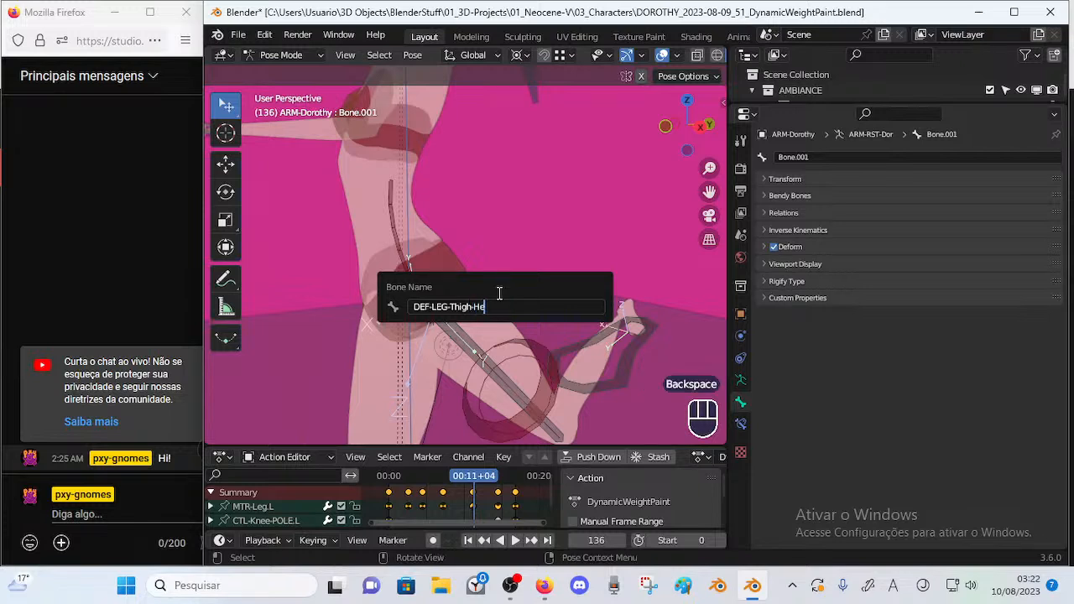
key("Left")
key("Left")
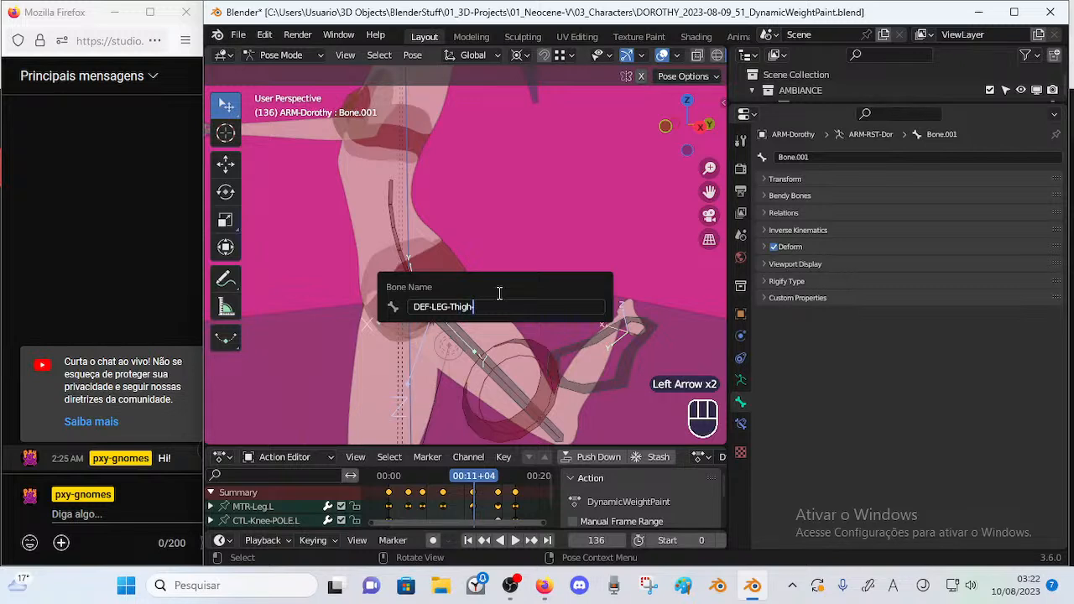
type("-HELP")
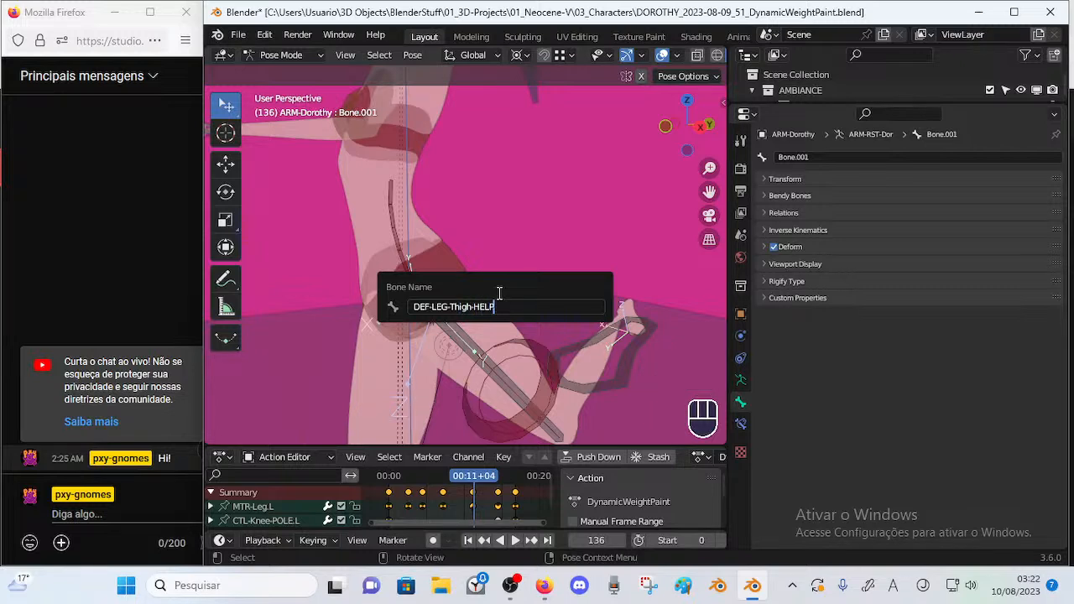
type(".L")
key("Return")
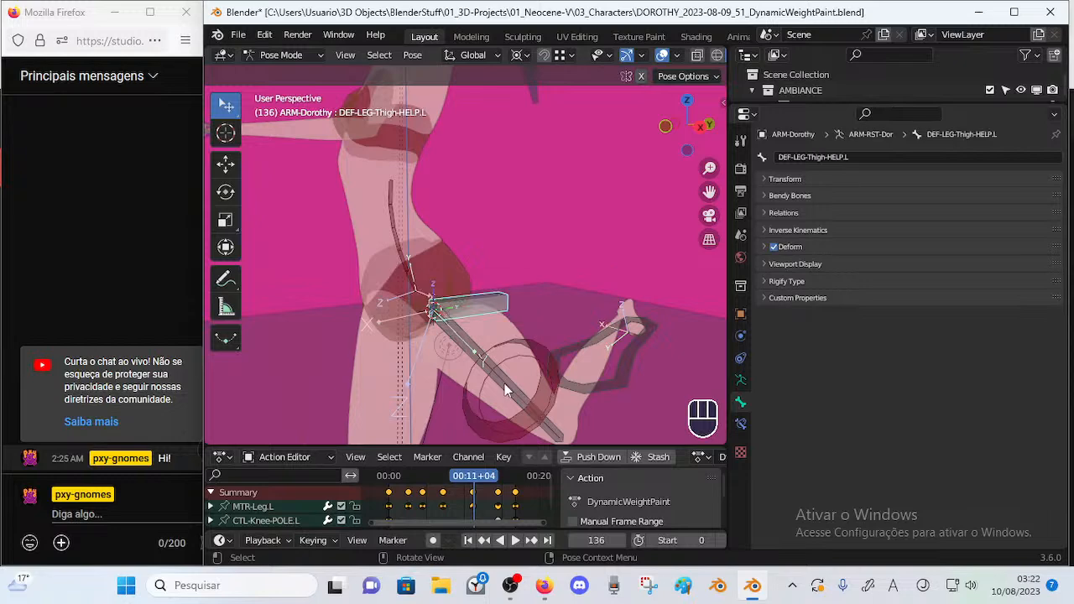
mouse_move(491, 334)
middle_mouse_down("ctrl")
mouse_move(490, 311)
mouse_move(508, 334)
middle_mouse_up("ctrl")
left_click(492, 332)
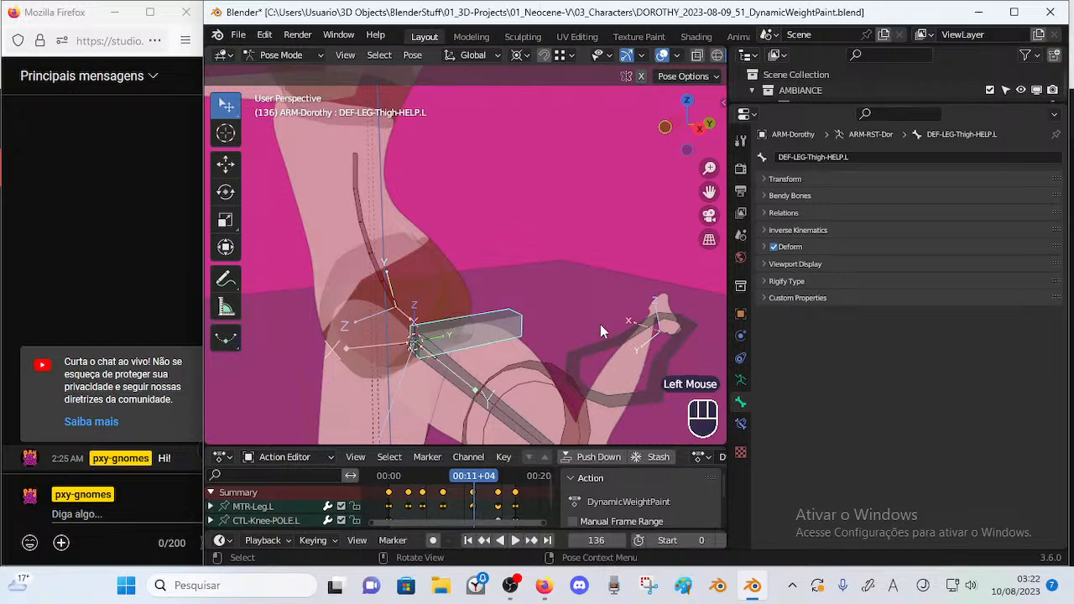
left_click(769, 247)
left_click(779, 247)
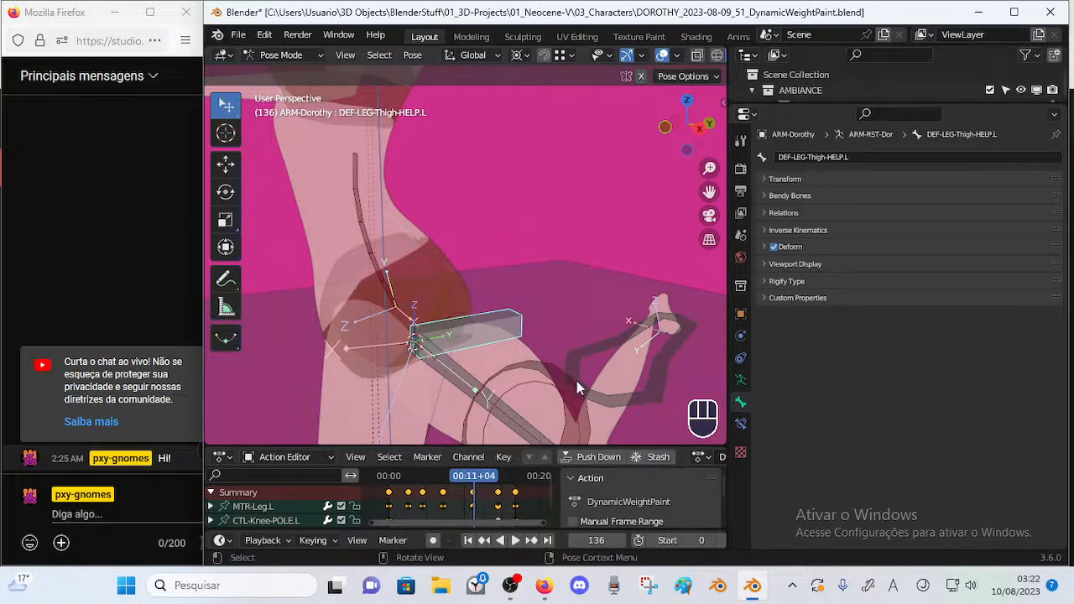
Show the bone constraints of DEF-LEG-Thigh-HELP.L.
left_click(740, 423)
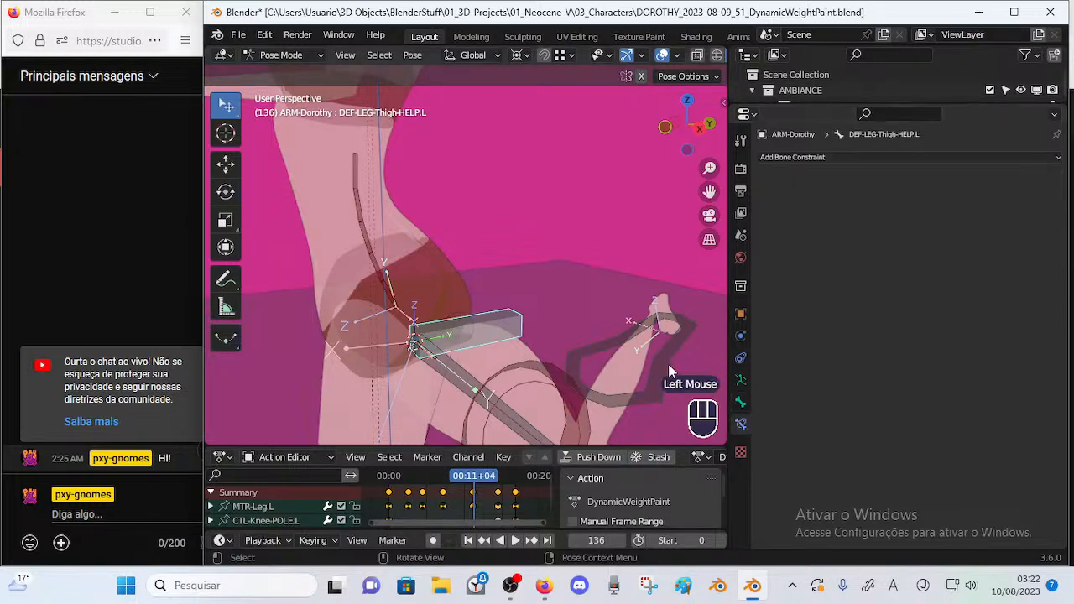
left_click(829, 157)
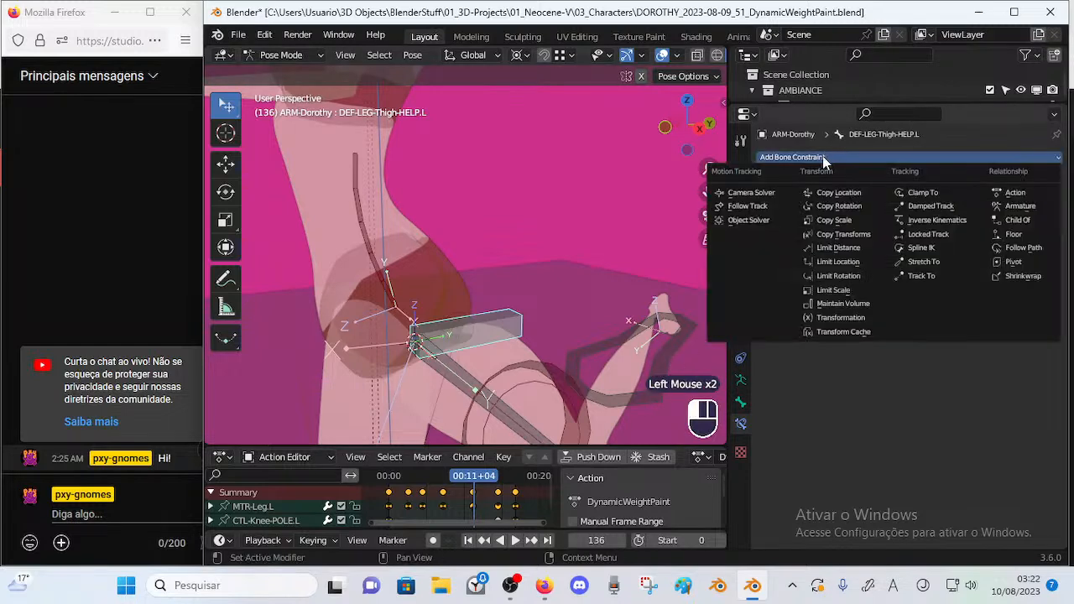
left_click(822, 159)
Hide the DEF-LEG-Thigh.L bone and save the file.
left_click(544, 369)
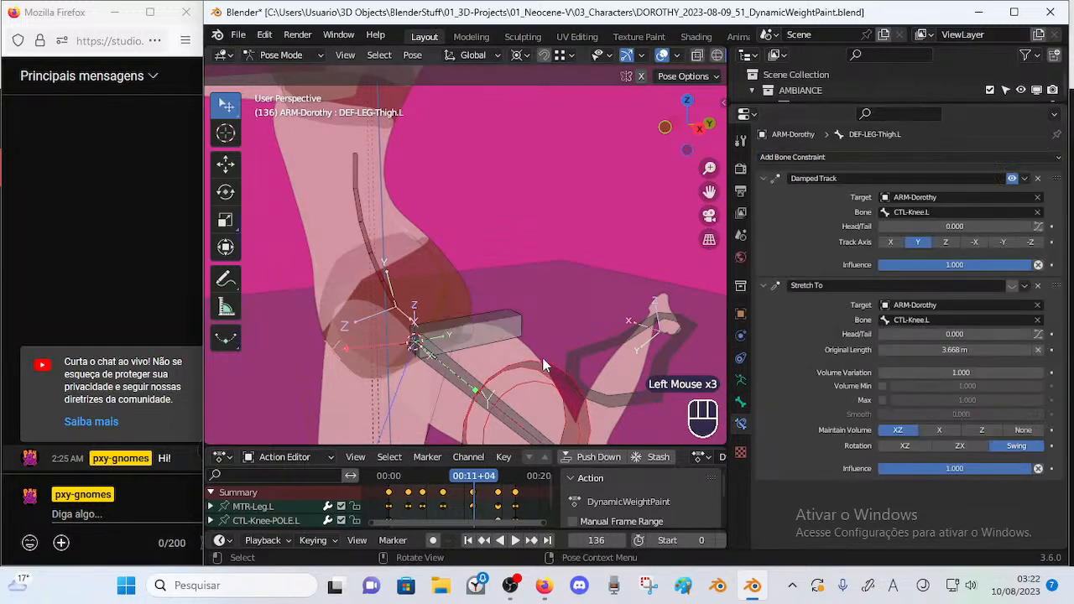
left_click(482, 372)
key("h")
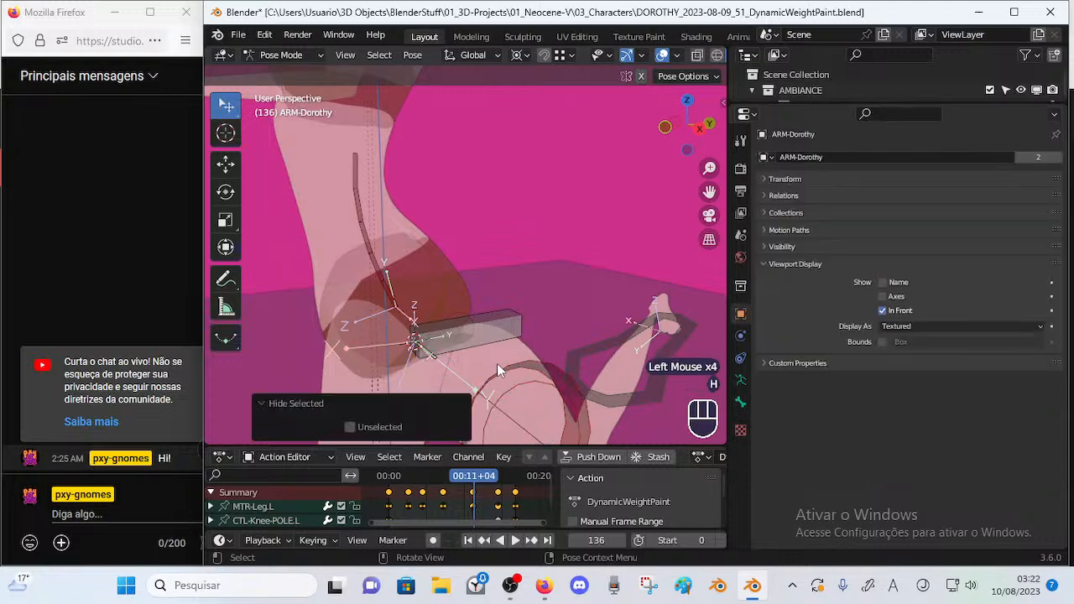
key("ctrl+s")
Add a Copy Location constraint to the DEF-LEG-Thigh-HELP.L bone, targeting the DEF-LEG-Thigh.L bone of ARM-Dorothy.
left_click(518, 348)
left_click(521, 339, "shift")
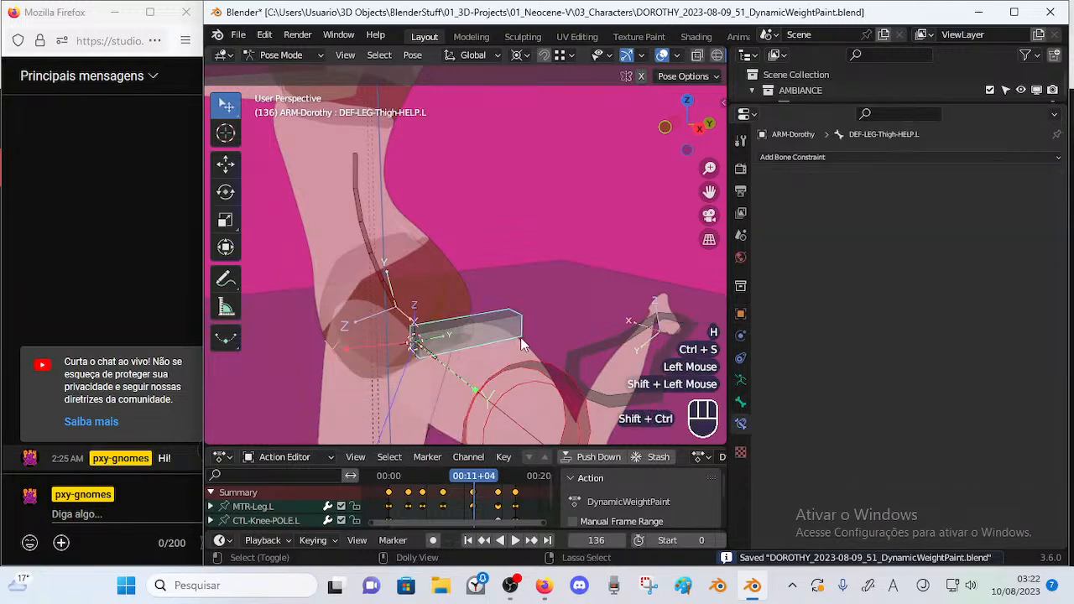
key("shift+ctrl+c")
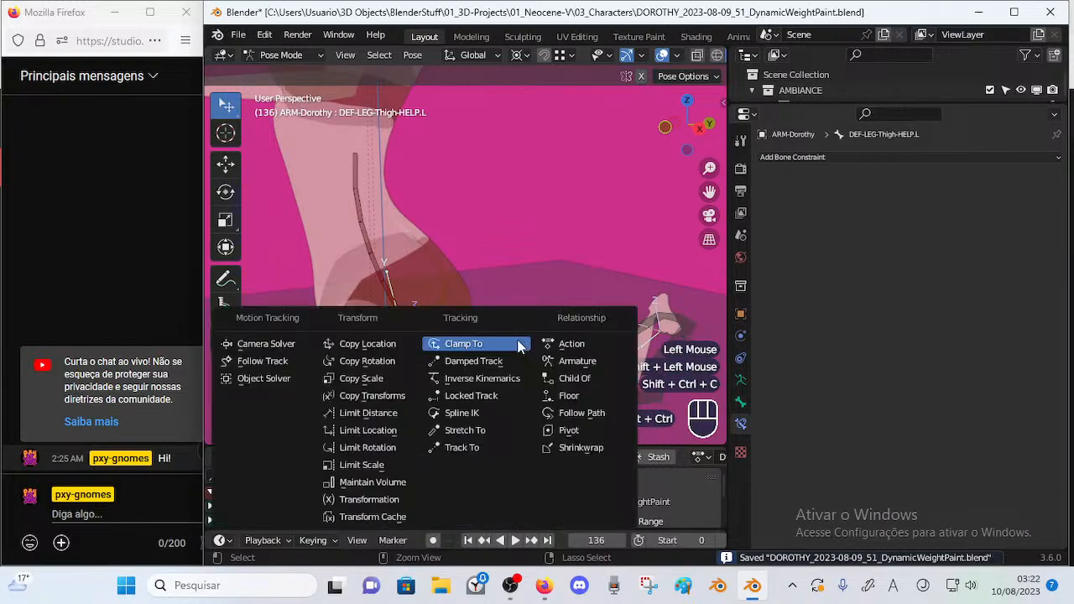
left_click(398, 346)
middle_click_drag(575, 301, 553, 307, "ctrl")
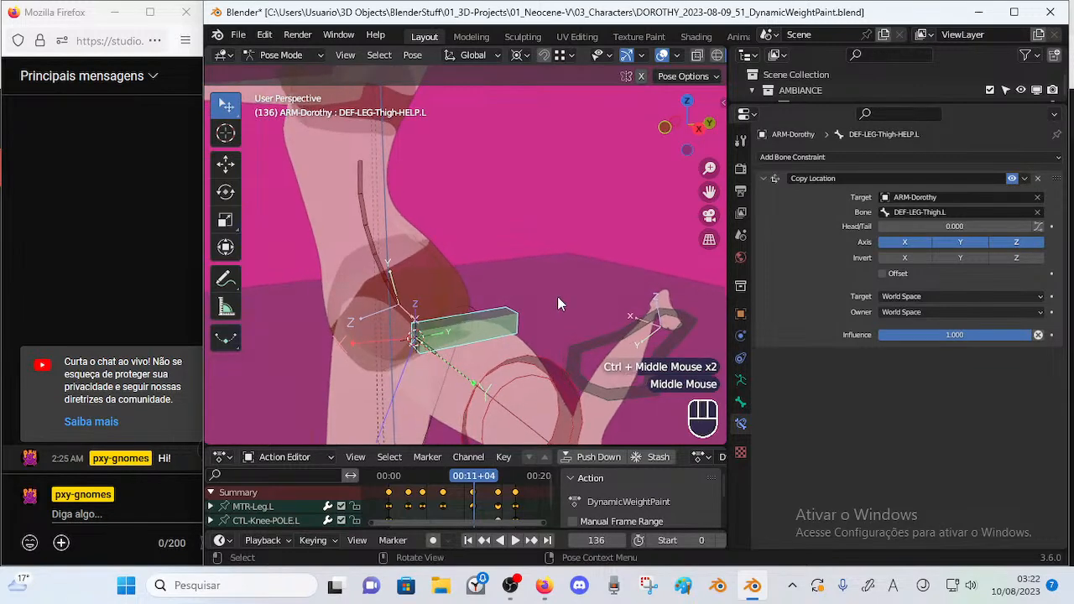
Set the Head/Tail value of the Copy Location constraint to 0.272, so the helper bone sits partway along the thigh.
left_click(932, 296)
left_click(933, 295)
left_click(934, 289)
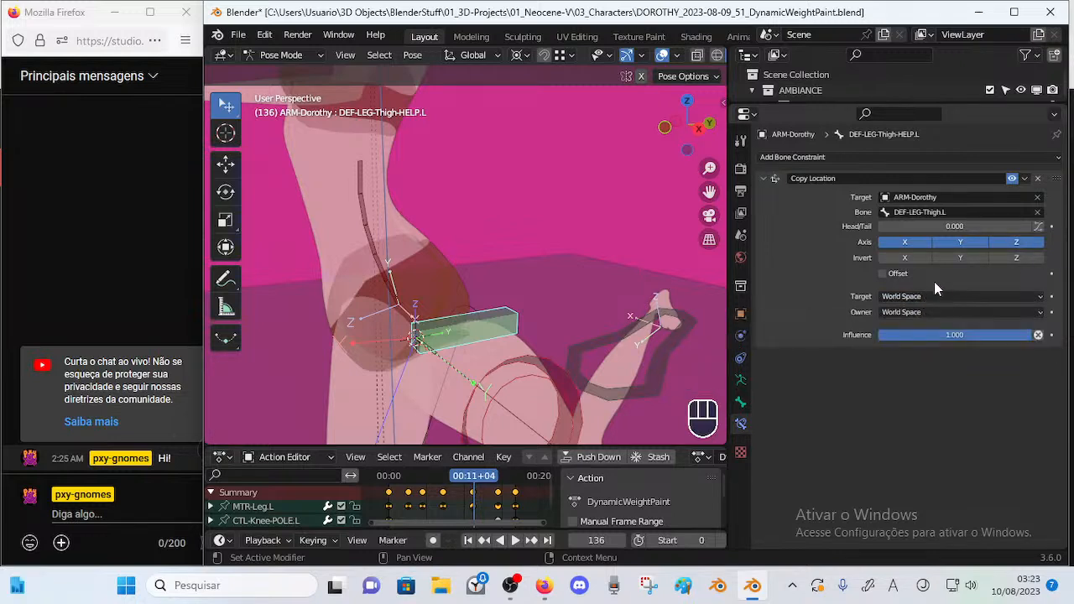
left_click_drag(937, 227, 960, 225)
middle_click_drag(708, 334, 608, 317)
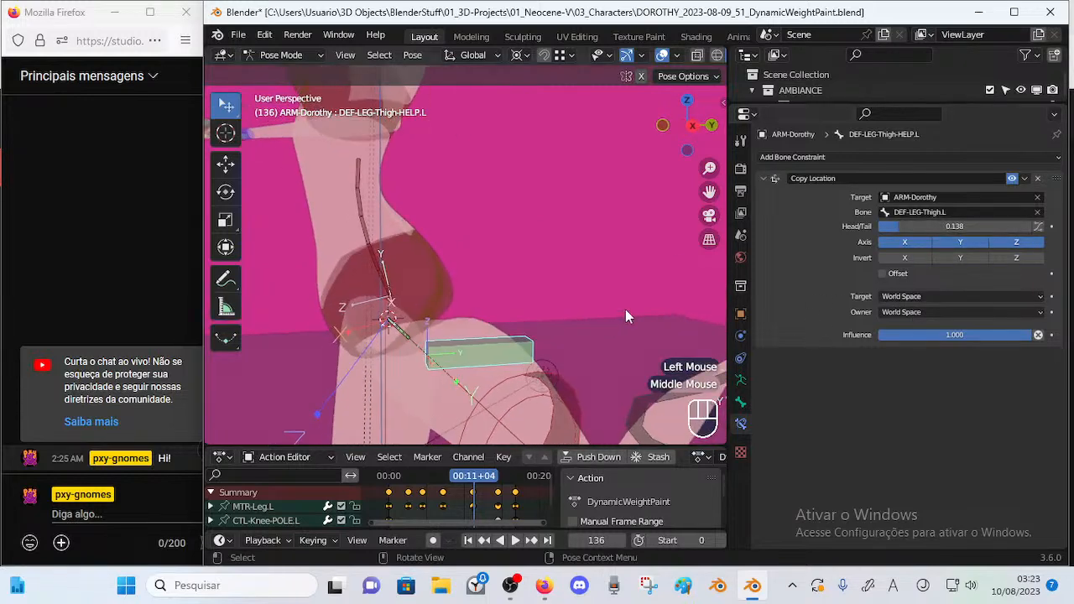
mouse_move(946, 228)
left_mouse_down()
mouse_move(910, 226)
mouse_move(989, 231)
mouse_move(922, 225)
mouse_move(982, 232)
mouse_move(928, 228)
mouse_move(965, 228)
left_mouse_up()
Try moving the helper bone and the neighbouring thigh control, cancelling each move.
key("g")
key("Escape")
key("g")
key("Escape")
middle_click_drag(551, 339, 535, 364)
middle_click_drag(535, 364, 512, 404, "ctrl")
key("alt+a")
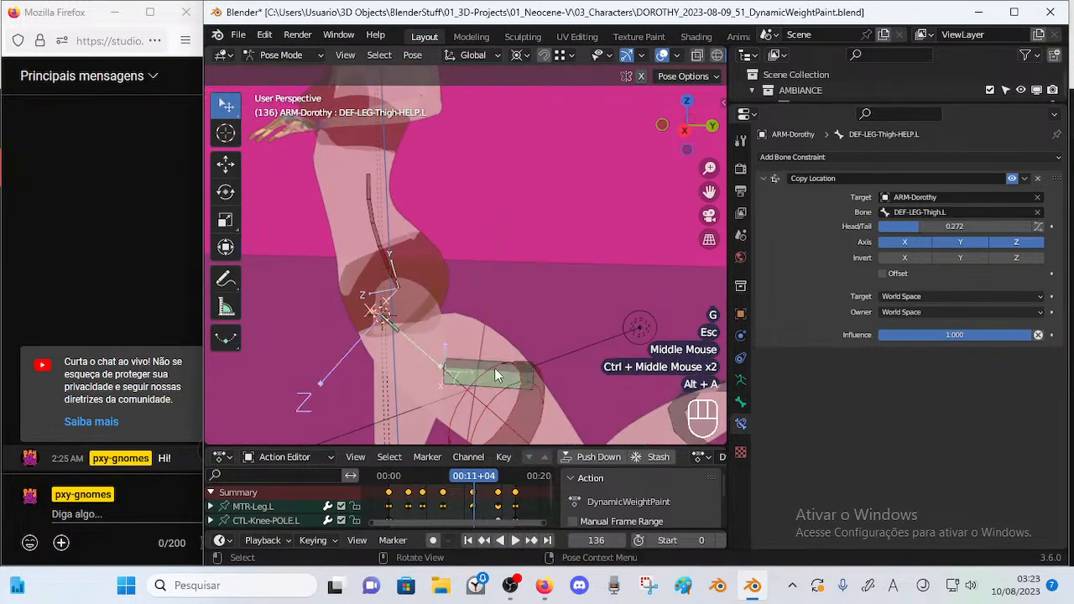
left_click(496, 366)
key("g")
key("Escape")
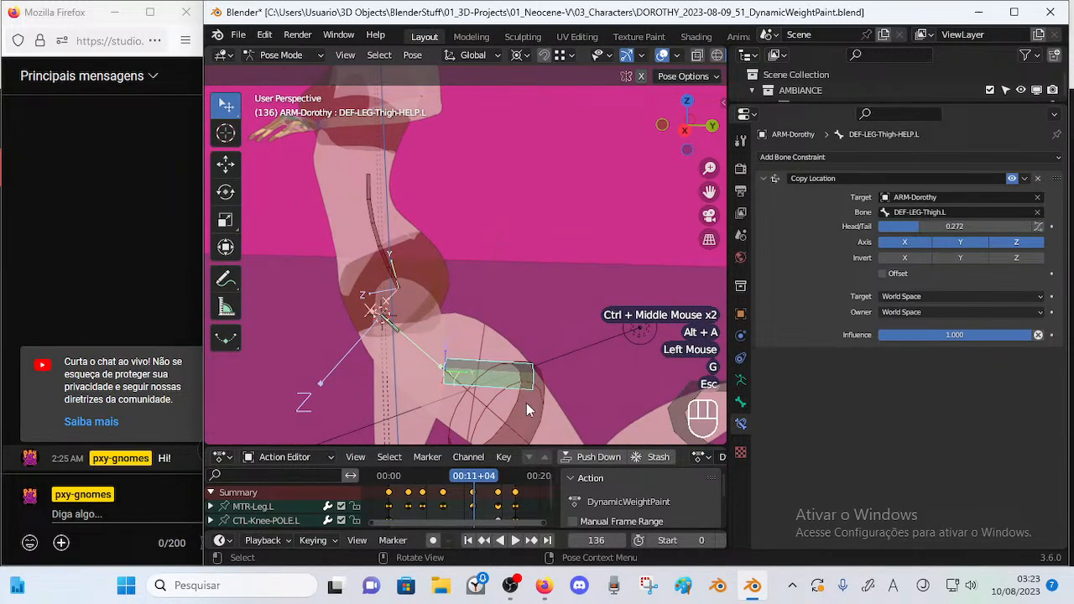
left_click(525, 401)
key("g")
key("Escape")
left_click(491, 369)
key("g")
key("Escape")
Enter Weight Paint mode on 00_Body with ARM-Dorothy also selected, and make DEF-LEG-Thigh-HELP.L the active bone.
key("ctrl+Tab")
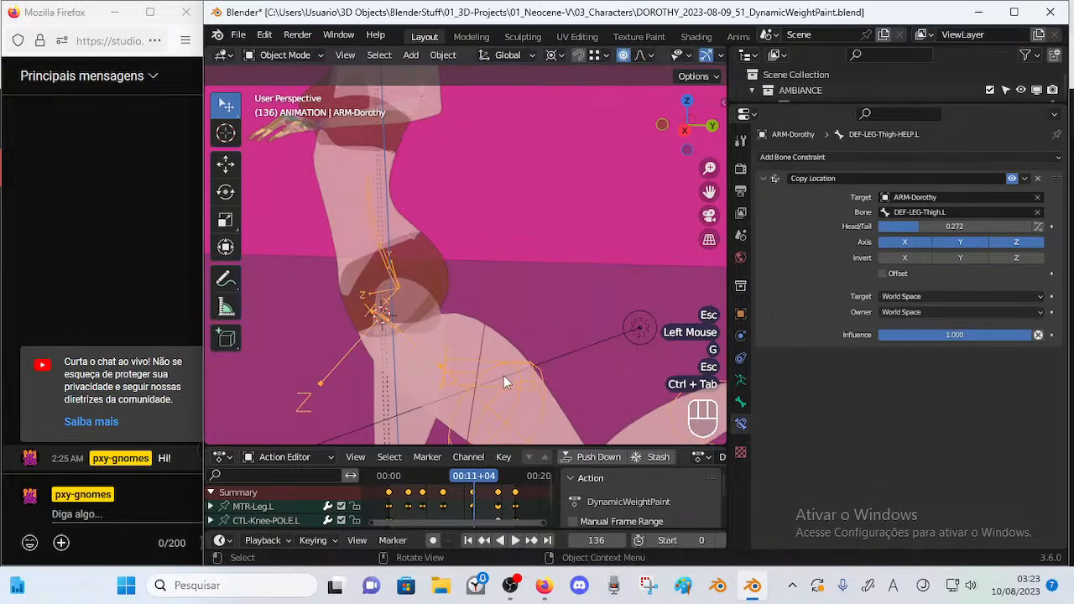
left_click(512, 363)
left_click(492, 364)
left_click(497, 351)
left_click(505, 341, "shift")
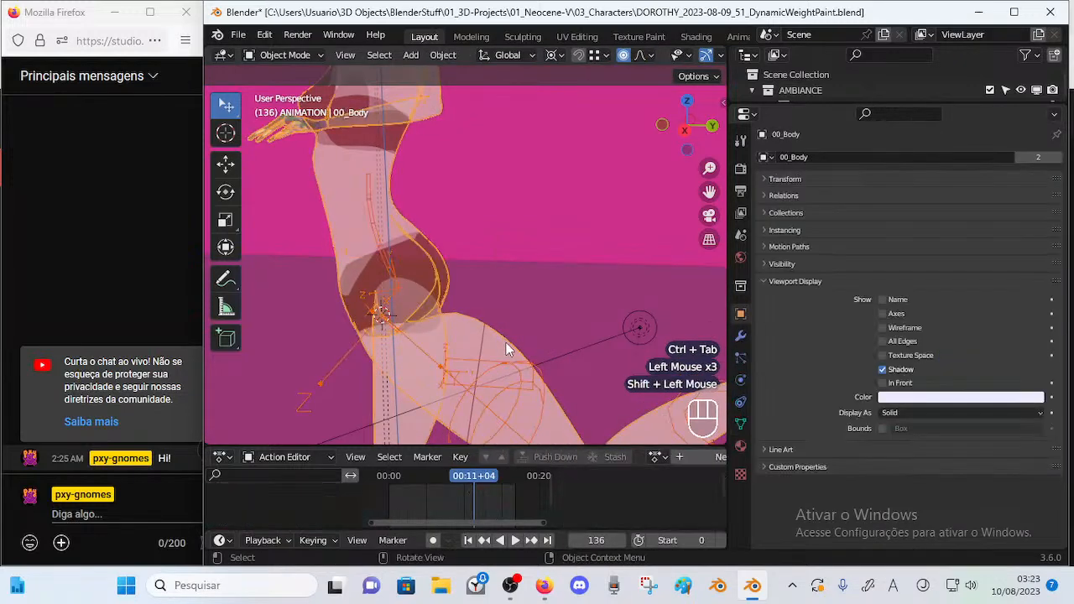
key("ctrl+Tab")
left_click(516, 381, "ctrl")
left_click(518, 380, "ctrl")
middle_click_drag(518, 379, 547, 324, "shift")
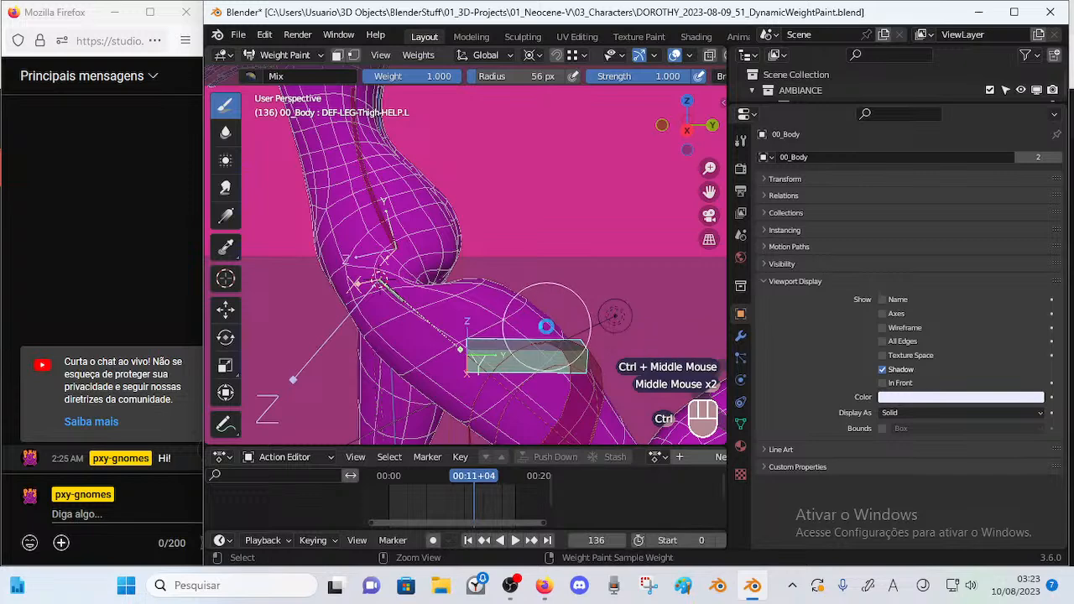
Save the file and copy the vertex group B name, DEF-LEG-ThighBack.L, from the VertexWeightMix modifier.
key("ctrl+s")
left_click(740, 335)
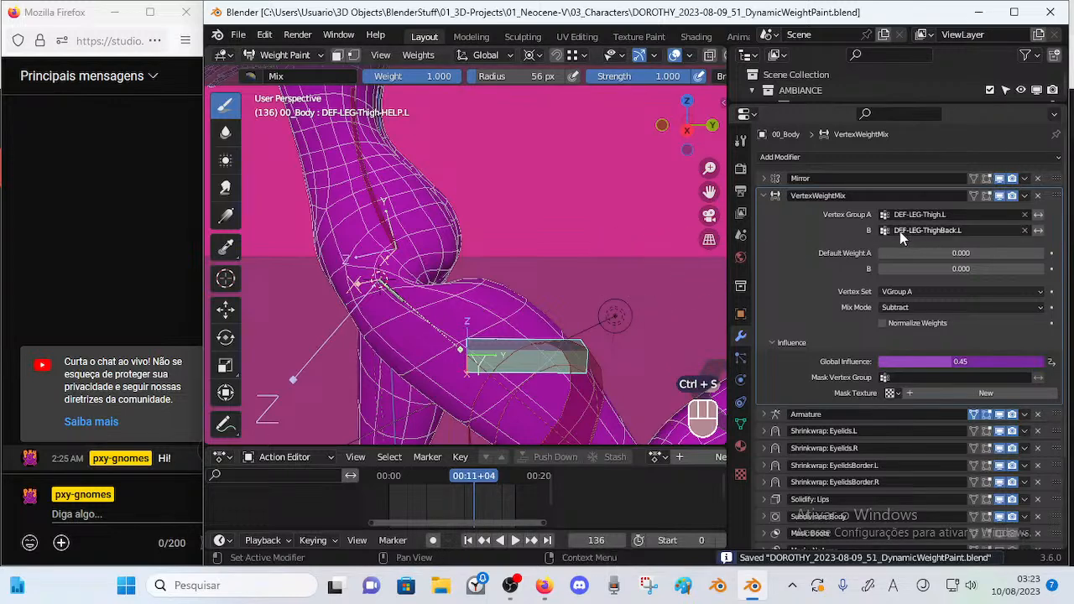
left_click(534, 346, "ctrl")
left_click(532, 347, "ctrl")
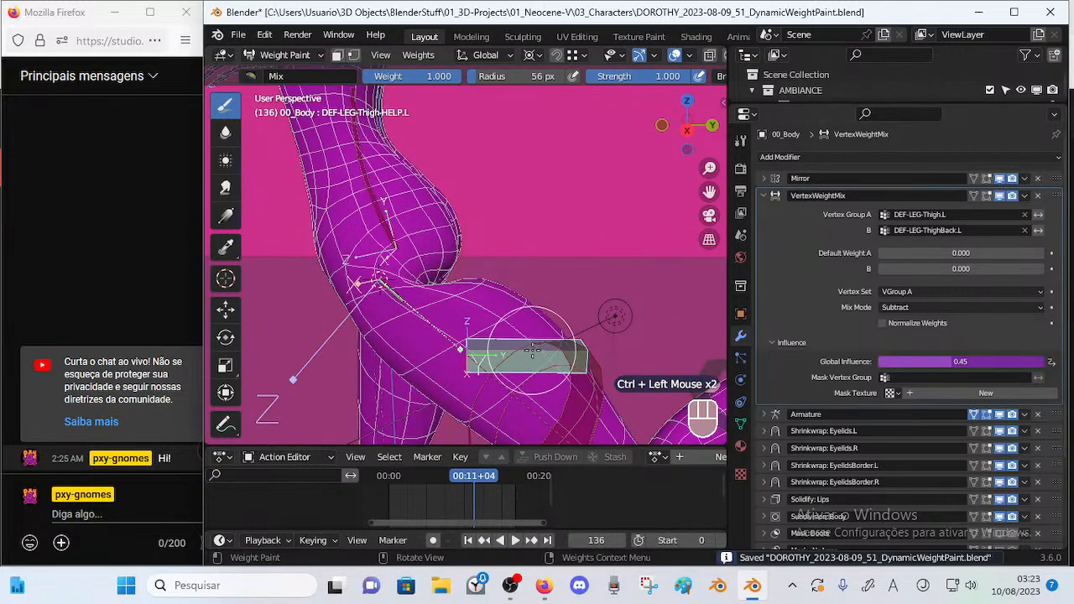
key("F2")
key("ctrl+Tab")
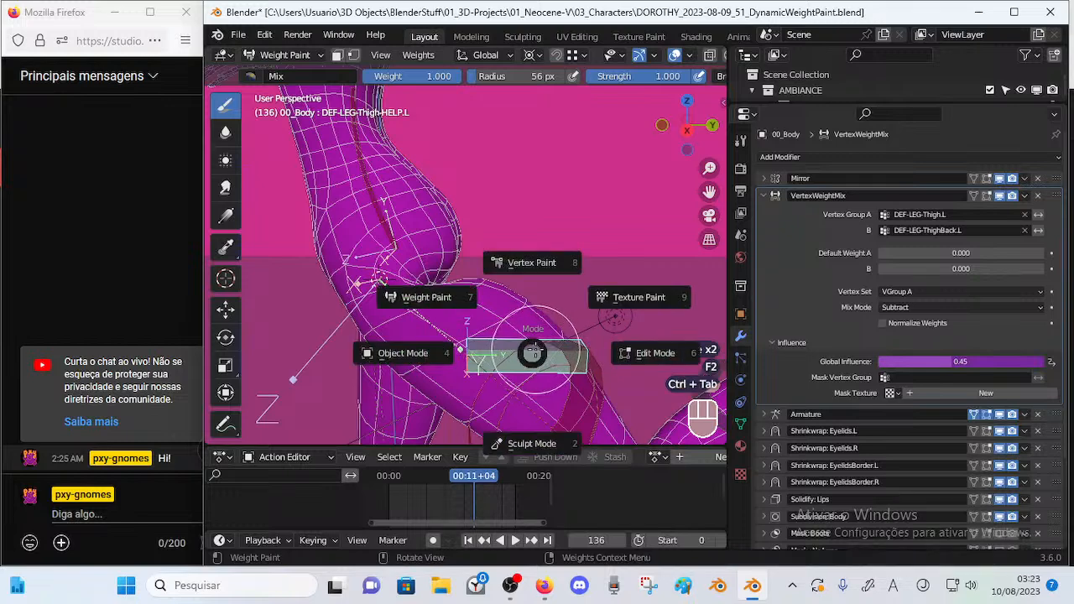
left_click(923, 230)
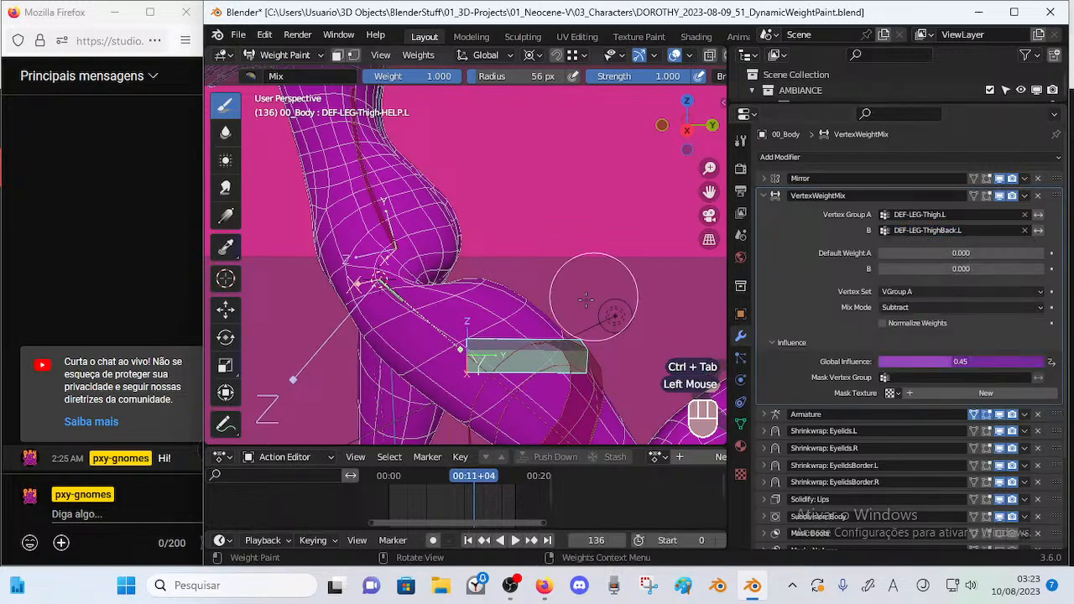
Rename the helper bone as DEF-LEG-ThighBack.L in the armature's Edit Mode.
key("ctrl+Tab")
left_click(402, 347)
left_click(512, 350)
left_click(517, 341)
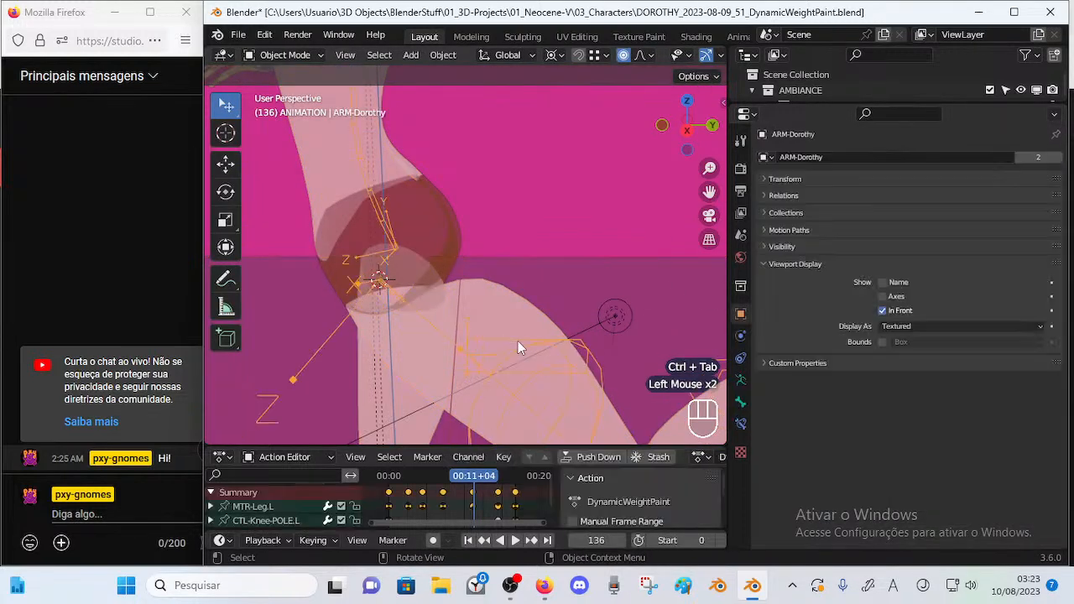
key("Tab")
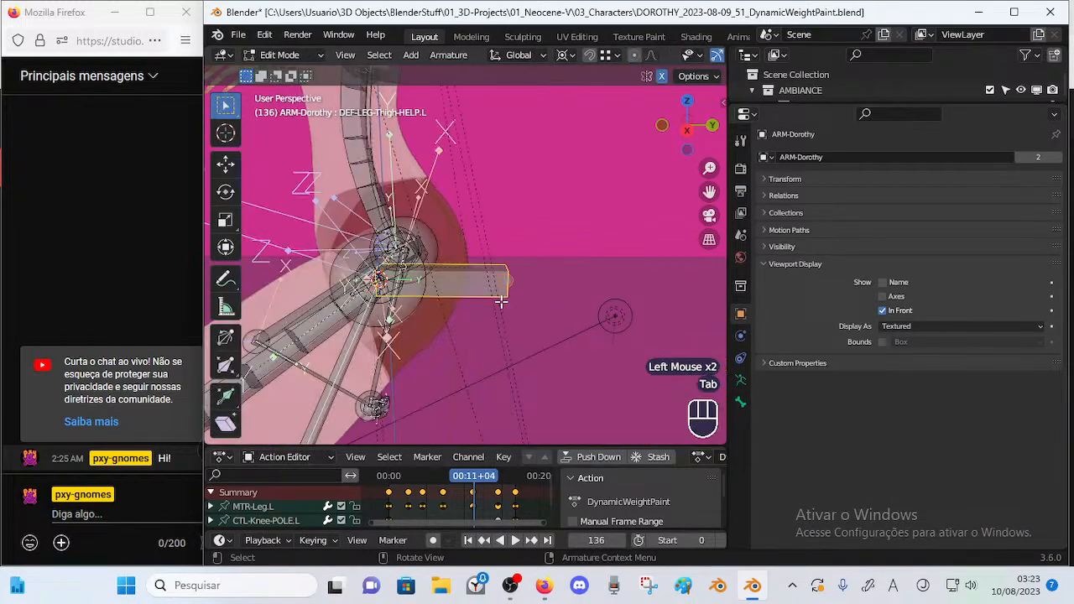
key("F2")
key("ctrl+v")
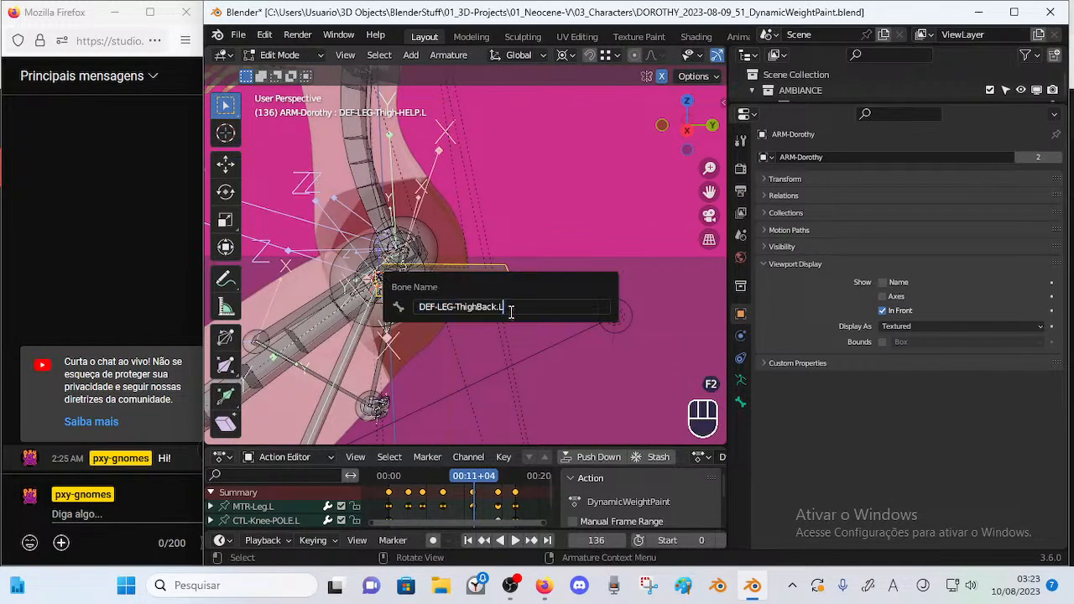
key("Return")
Return 00_Body to Weight Paint mode together with the armature, with DEF-LEG-ThighBack.L as the active bone.
key("ctrl+Tab")
middle_click_drag(524, 328, 537, 395, "ctrl")
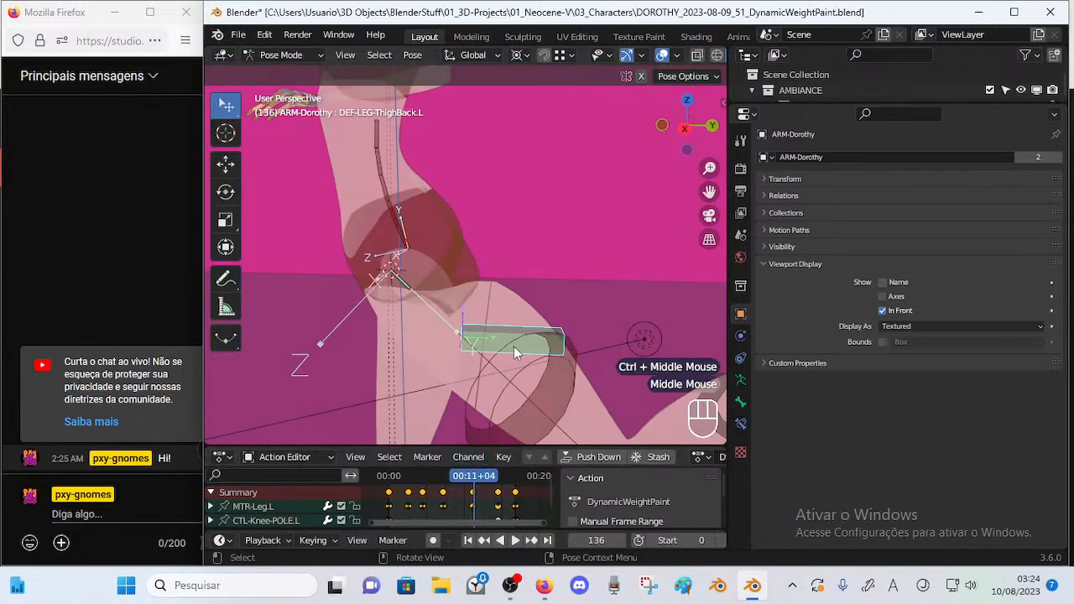
key("ctrl+Tab")
left_click(546, 365)
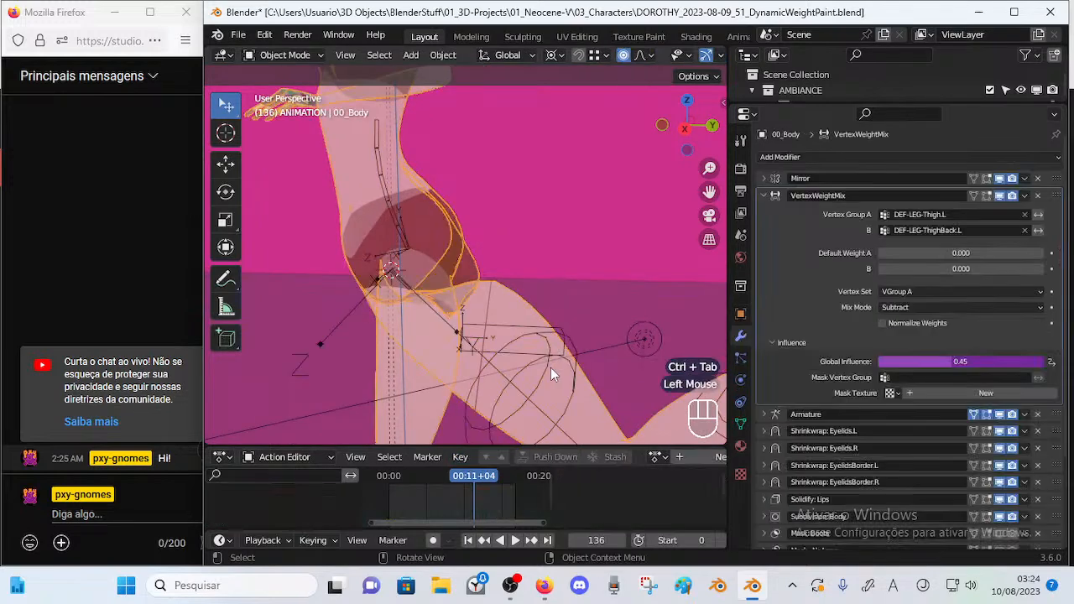
left_click(537, 315)
left_click(534, 310)
left_click(529, 305, "shift")
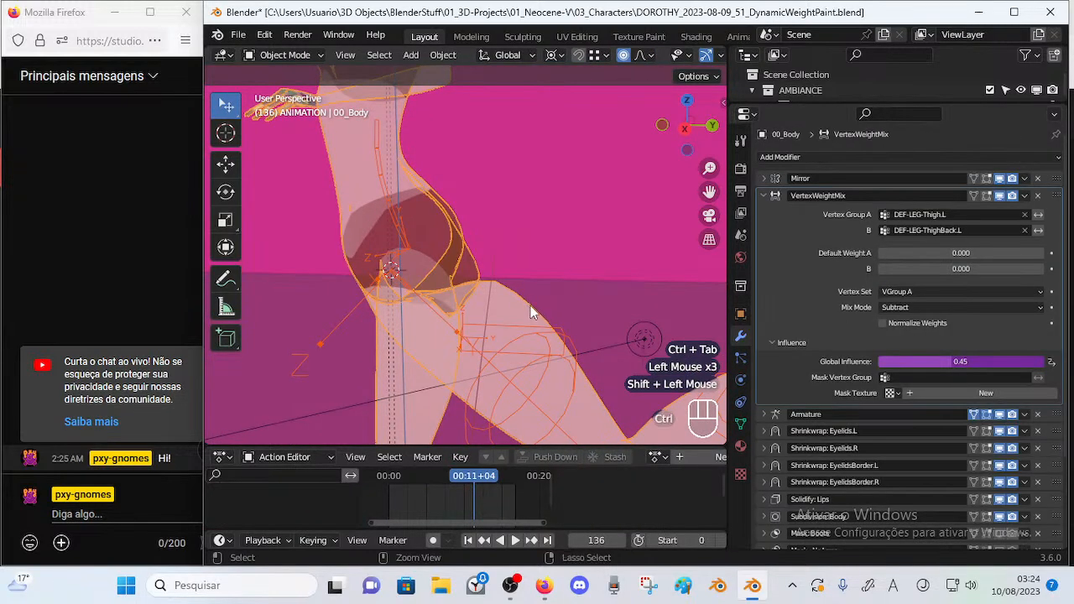
key("ctrl+Tab")
left_click(425, 253)
Scrub the animation to frame 72 and toggle the viewport display of VertexWeightMix to compare the buttock deformation.
left_click(420, 475)
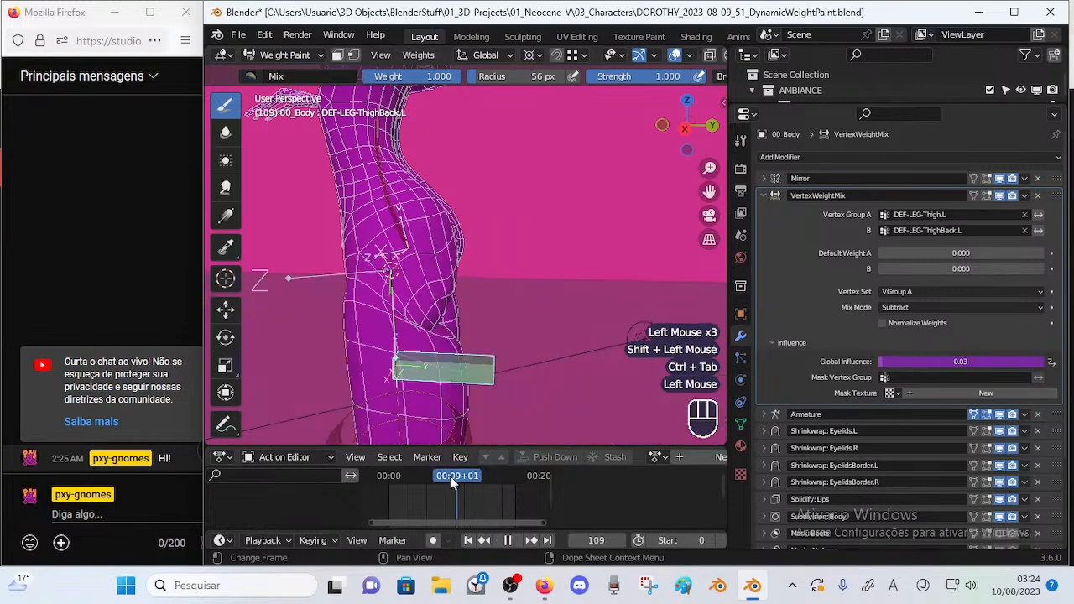
left_click_drag(414, 475, 434, 449)
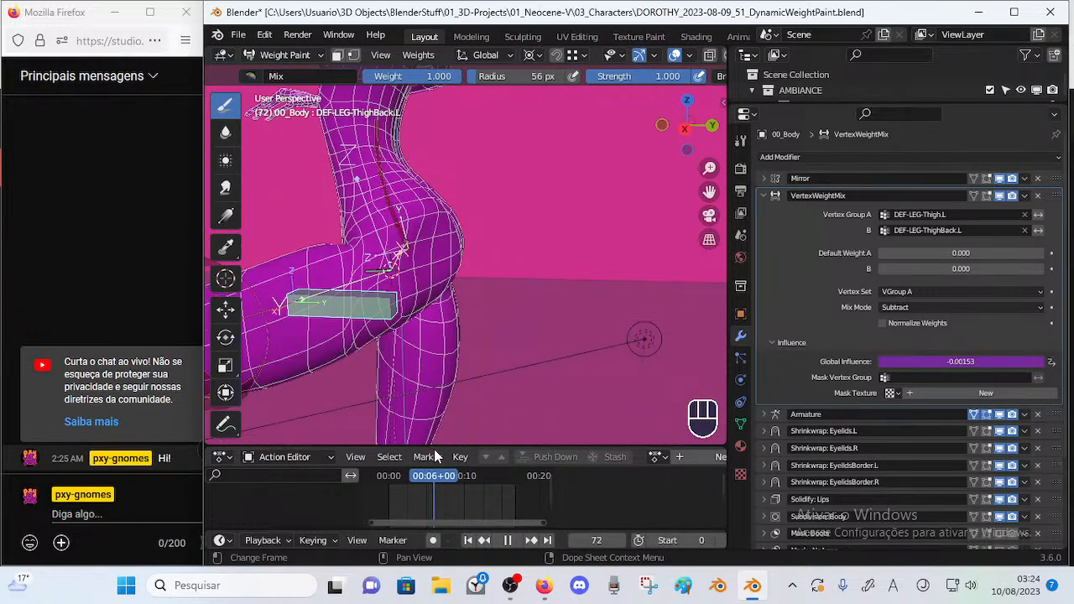
left_click(998, 196)
left_click(999, 195)
left_click(1000, 195)
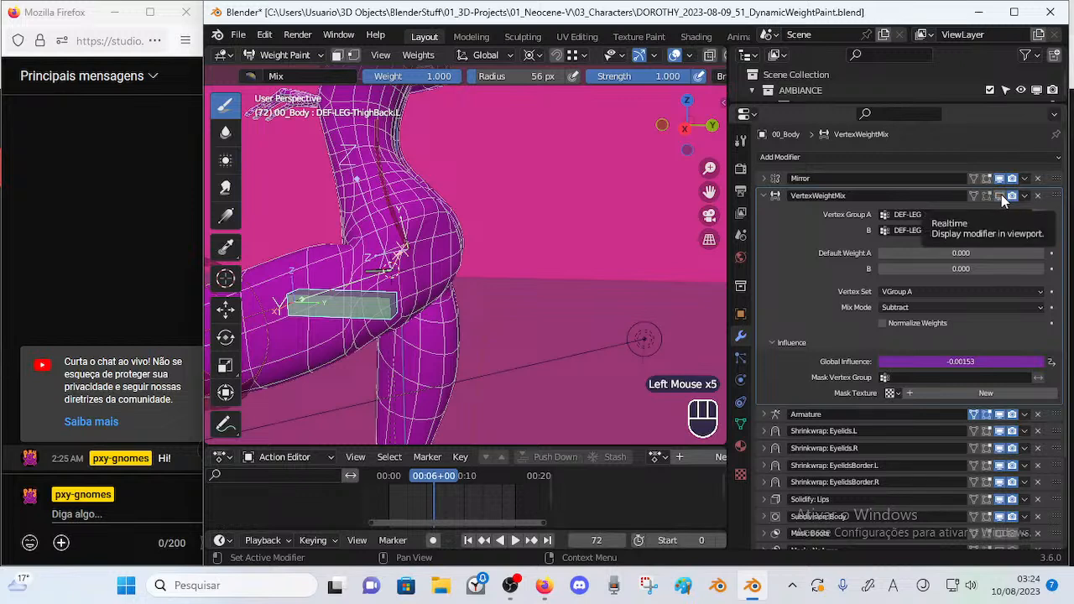
left_click(1001, 195)
left_click(1001, 194)
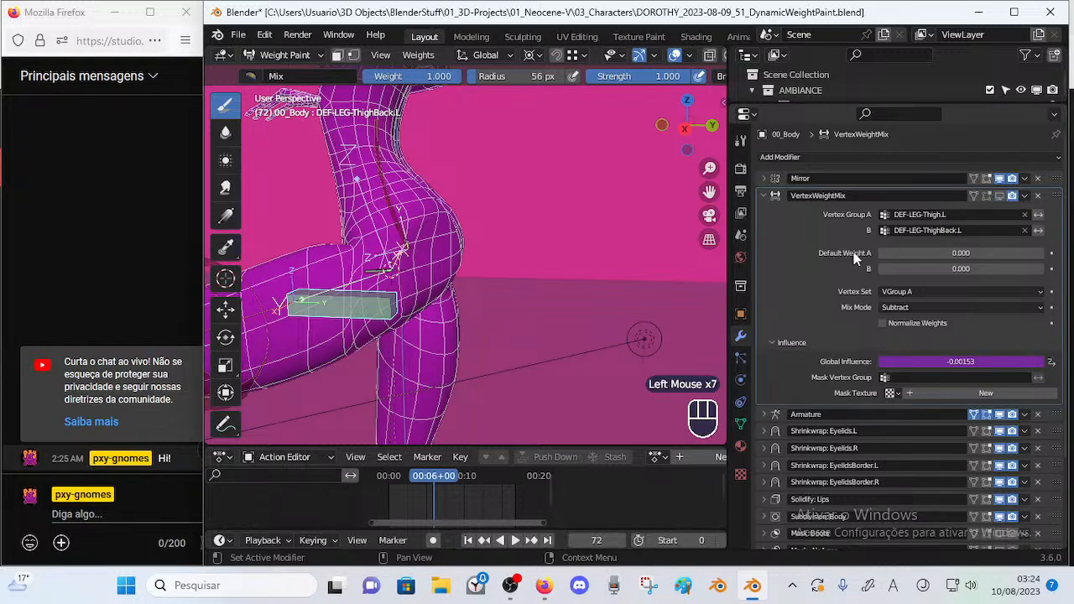
left_click(1000, 195)
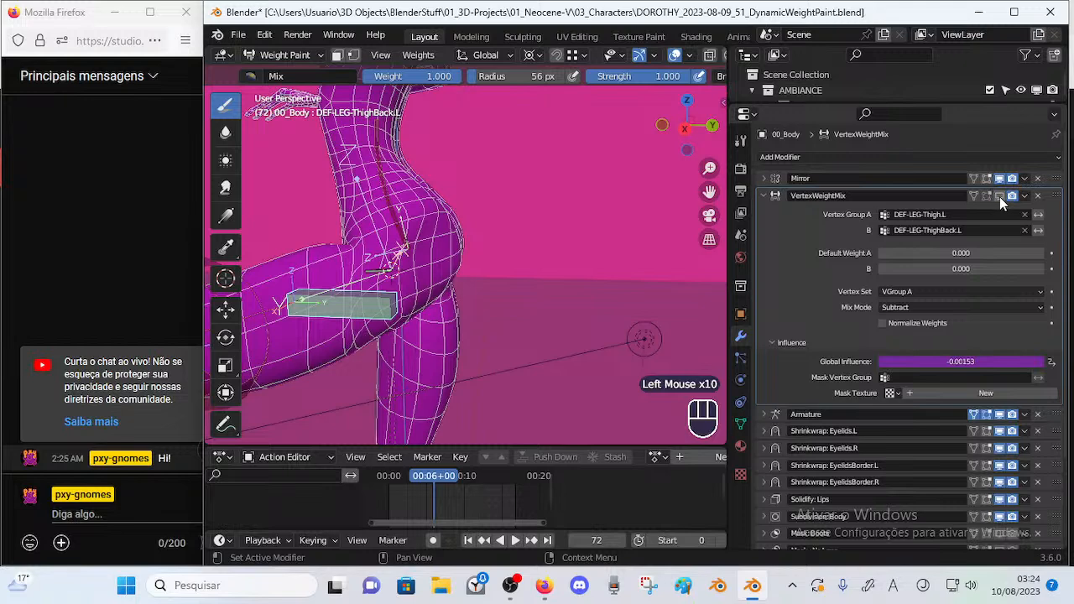
Switch to Object Mode, select ARM-Dorothy and show the bone properties of DEF-LEG-ThighBack.L.
key("ctrl")
key("ctrl+Tab")
left_click(363, 294)
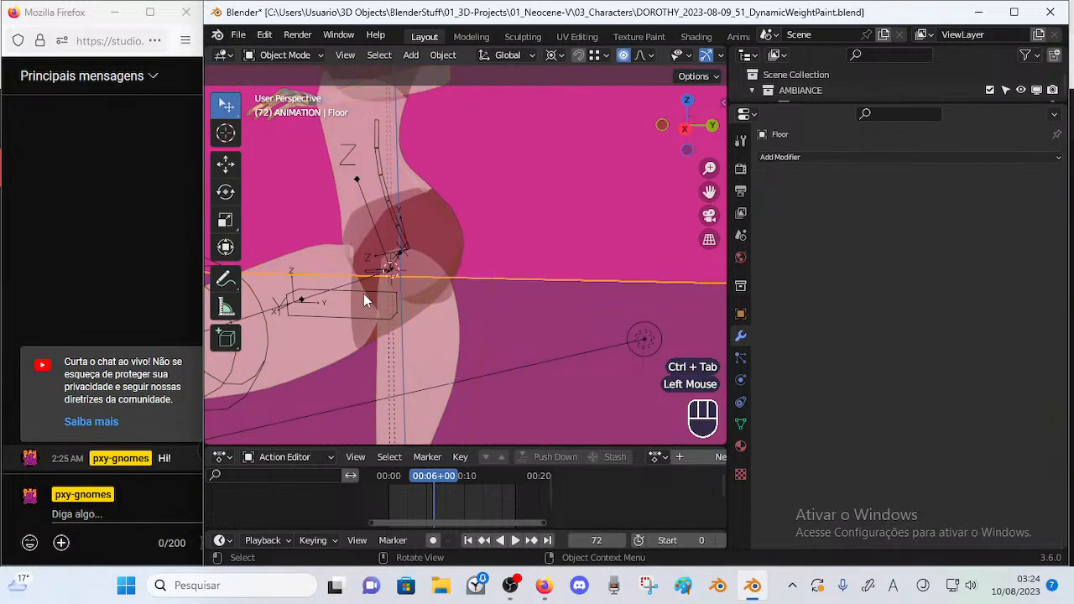
left_click(368, 294)
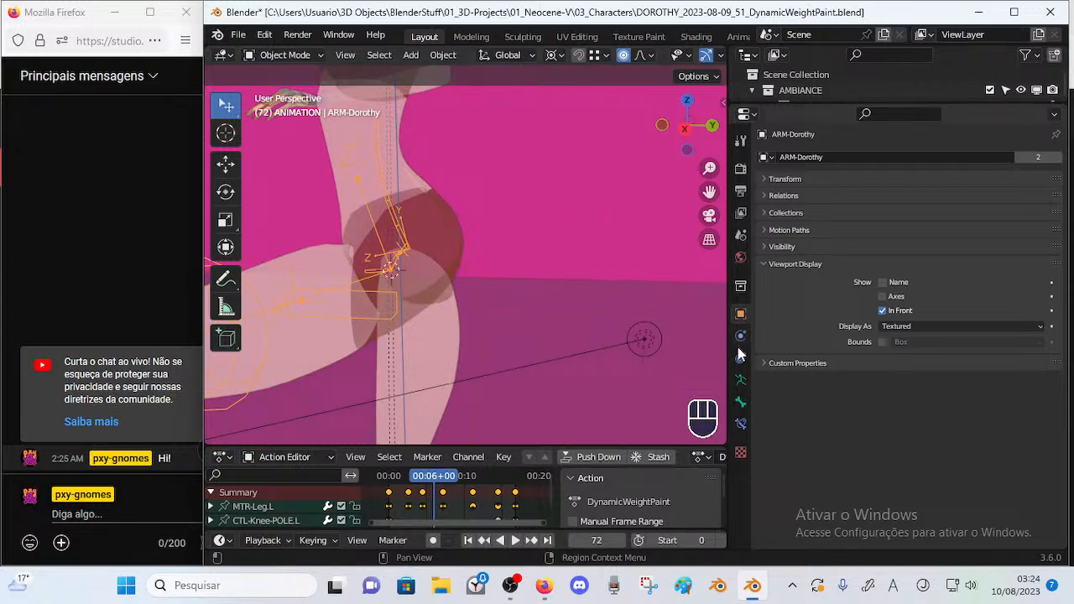
double_click(740, 402)
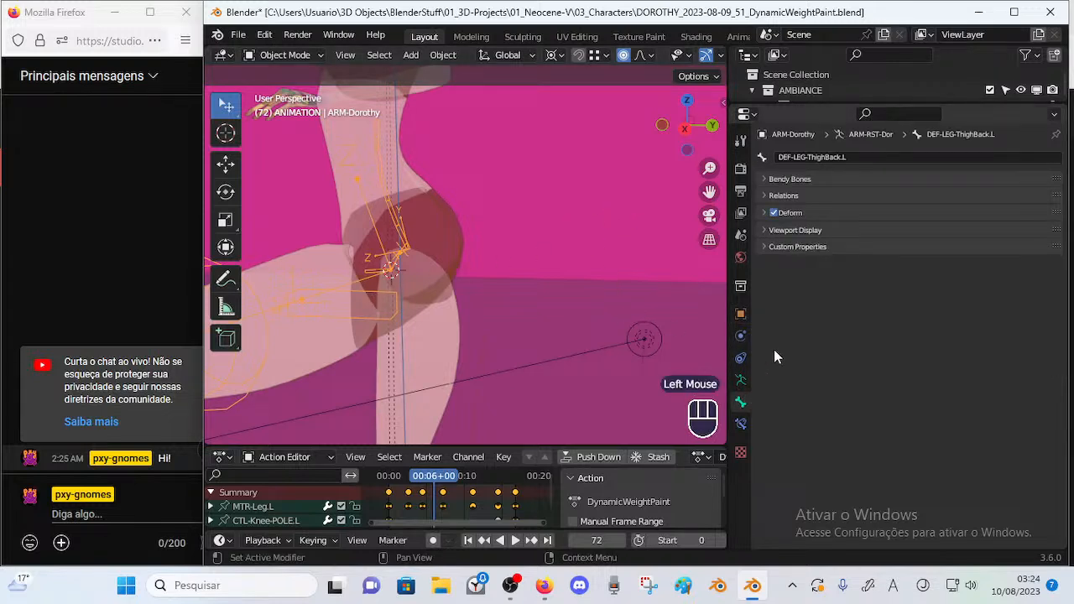
Toggle Deform on DEF-LEG-ThighBack.L repeatedly to compare the buttock shape with and without the bone, leaving it enabled.
left_click(773, 213)
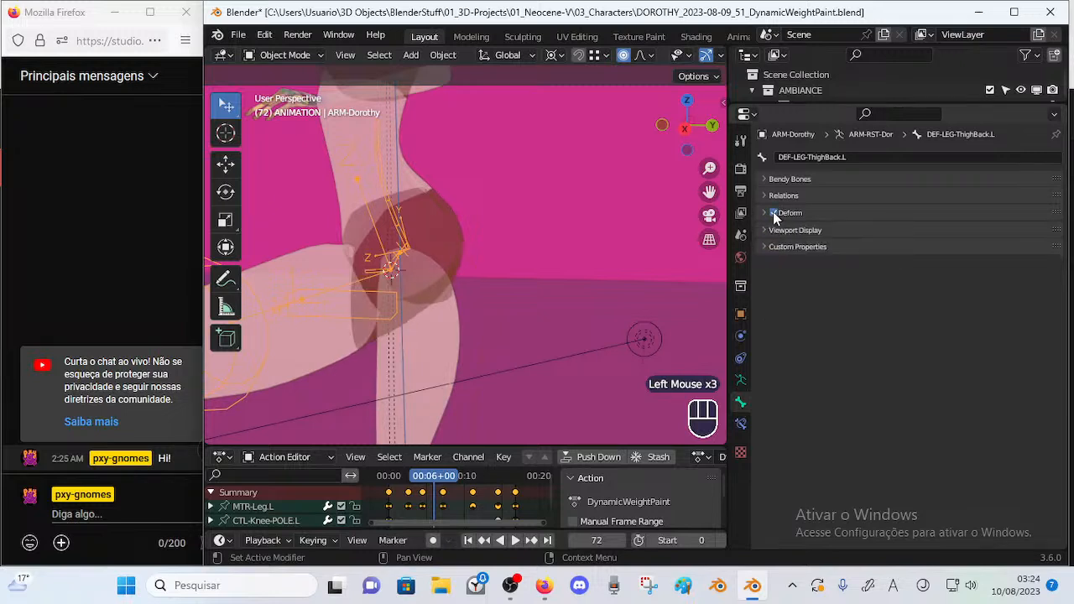
left_click(774, 213)
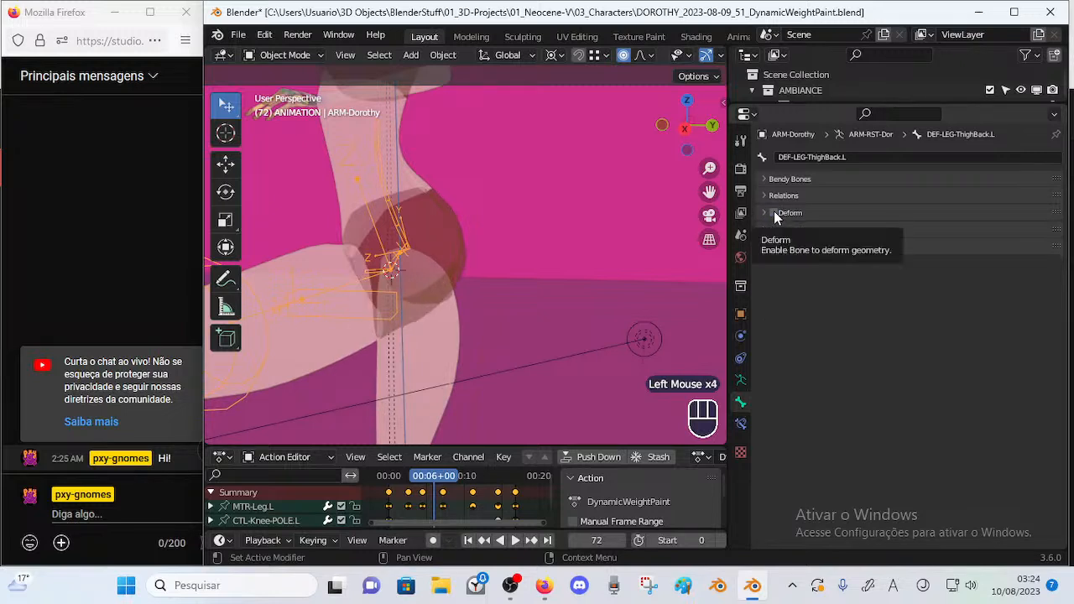
left_click(774, 212)
left_click(773, 212)
left_click(773, 213)
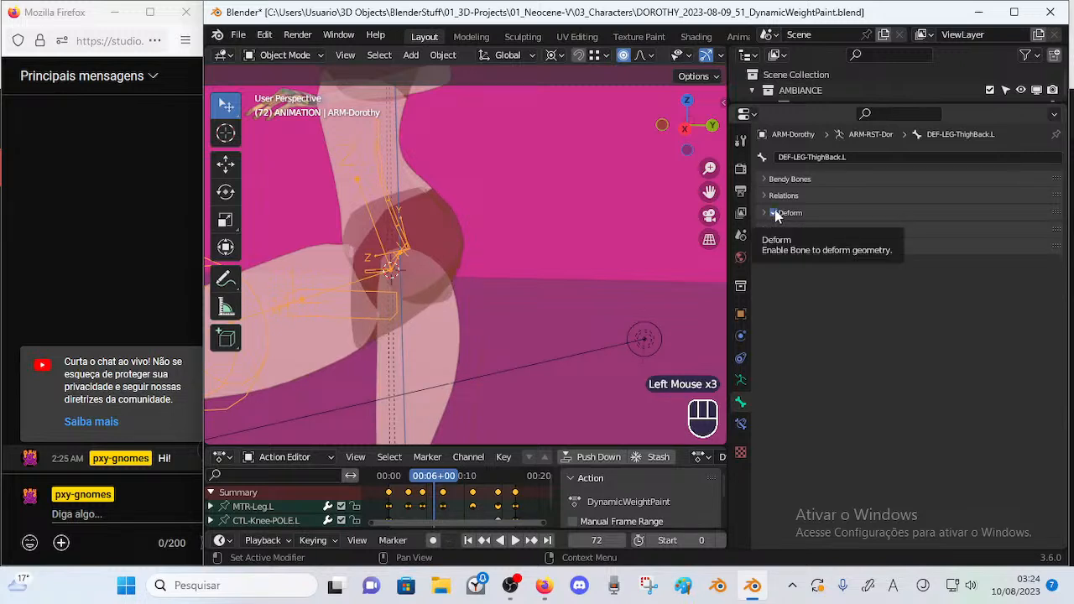
left_click(774, 213)
left_click(775, 213)
left_click(774, 213)
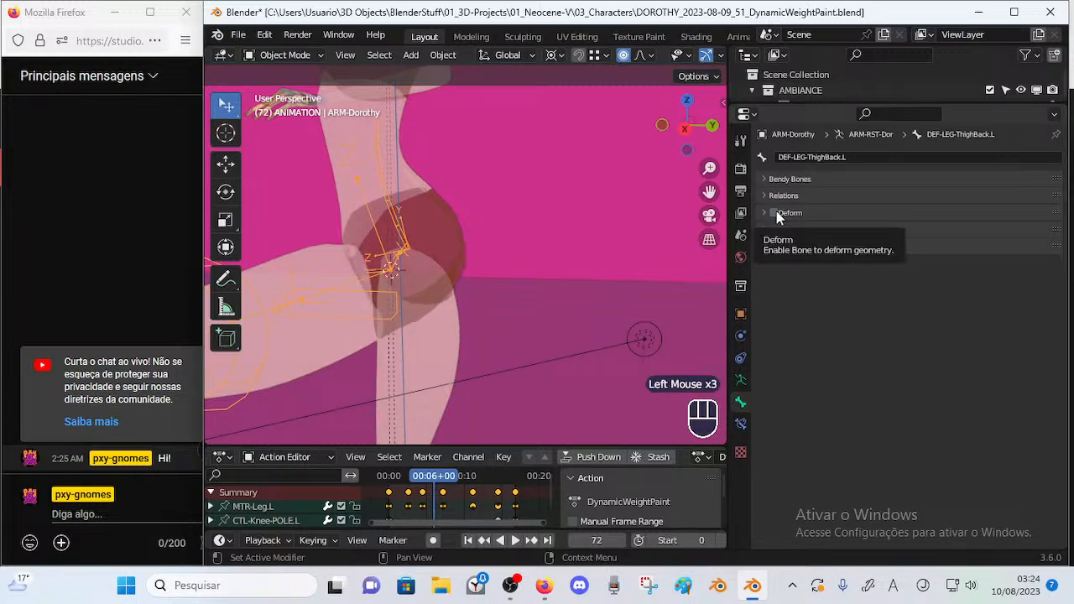
left_click(774, 212)
left_click(774, 212)
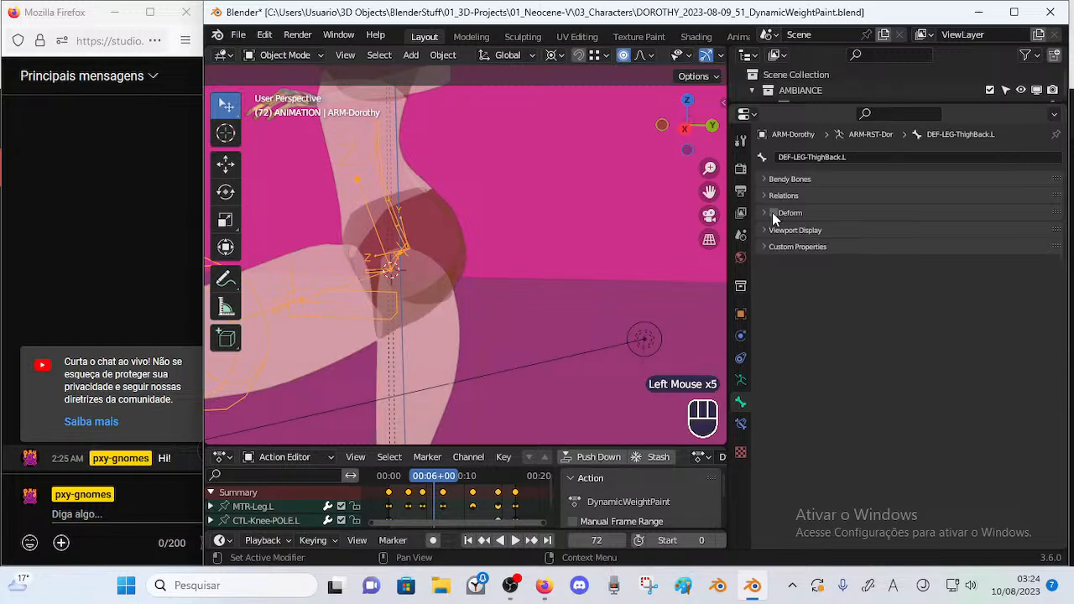
left_click(774, 213)
left_click(774, 212)
left_click(775, 212)
left_click(774, 213)
left_click(774, 213)
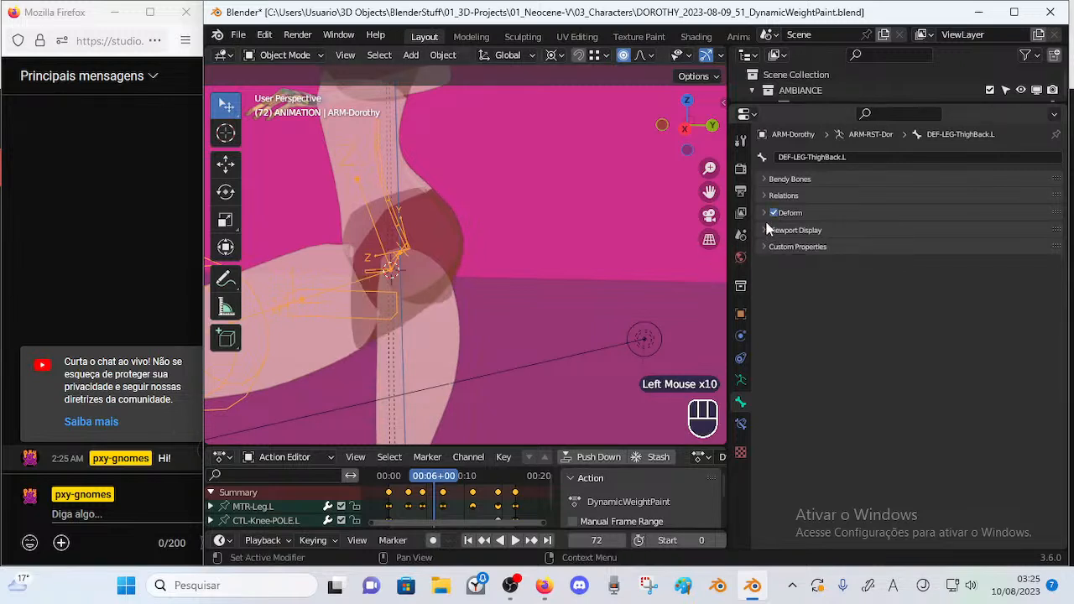
left_click(390, 313)
left_click(392, 310)
left_click(392, 306)
left_click(354, 315)
left_click(356, 314)
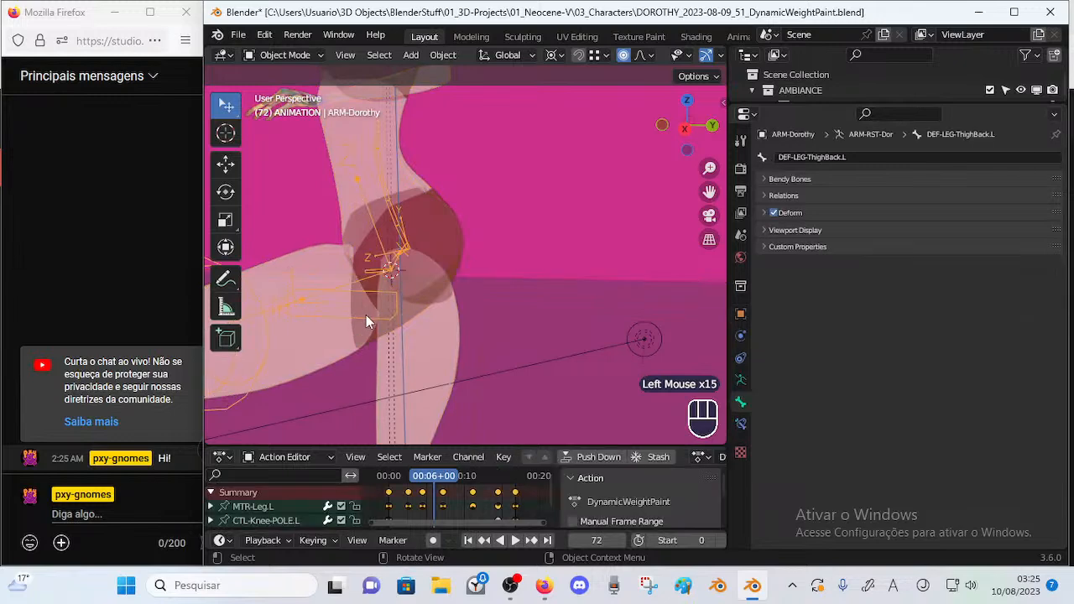
Put 00_Body in Weight Paint mode together with the armature and scrub the animation to frame 163.
left_click(436, 281, "shift")
key("ctrl+Tab")
left_click_drag(434, 475, 493, 467)
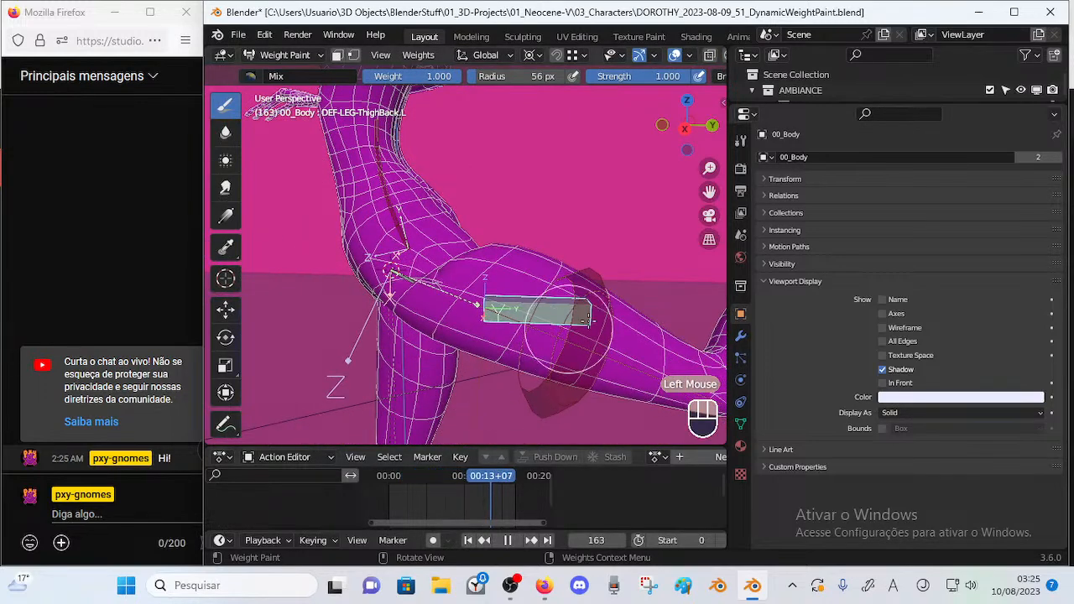
Select ARM-Dorothy in Object Mode and toggle Deform on DEF-LEG-ThighBack.L to compare the buttock shape, leaving it enabled.
key("ctrl+Tab")
left_click(533, 298)
left_click(538, 301)
left_click(773, 213)
left_click(774, 213)
left_click(773, 213)
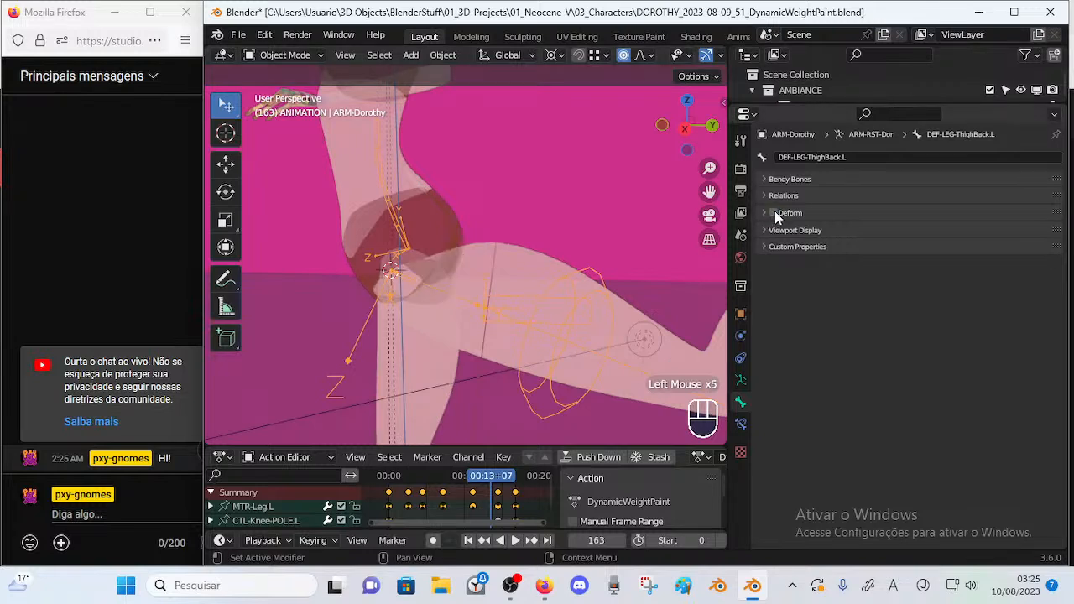
left_click(773, 213)
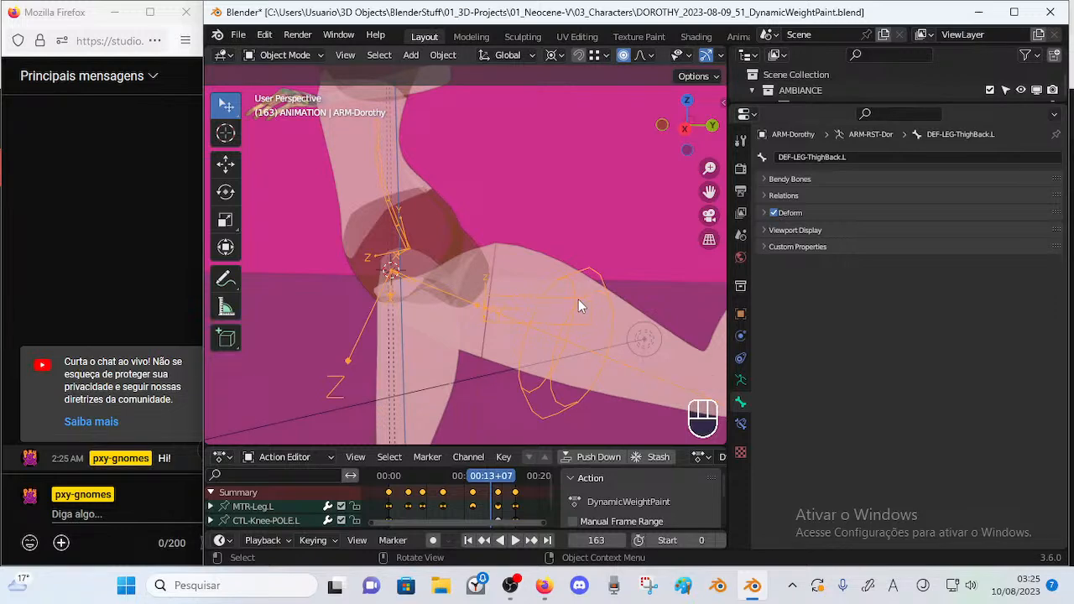
Select 00_Body and inspect the Vertex Group B setting of its VertexWeightMix modifier.
left_click(643, 321)
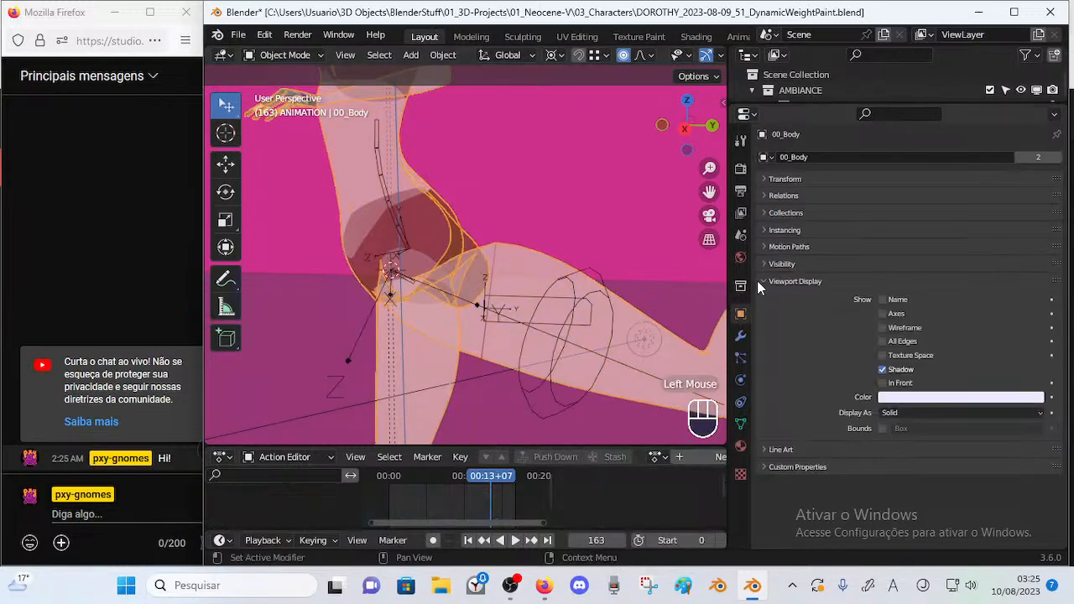
left_click(741, 338)
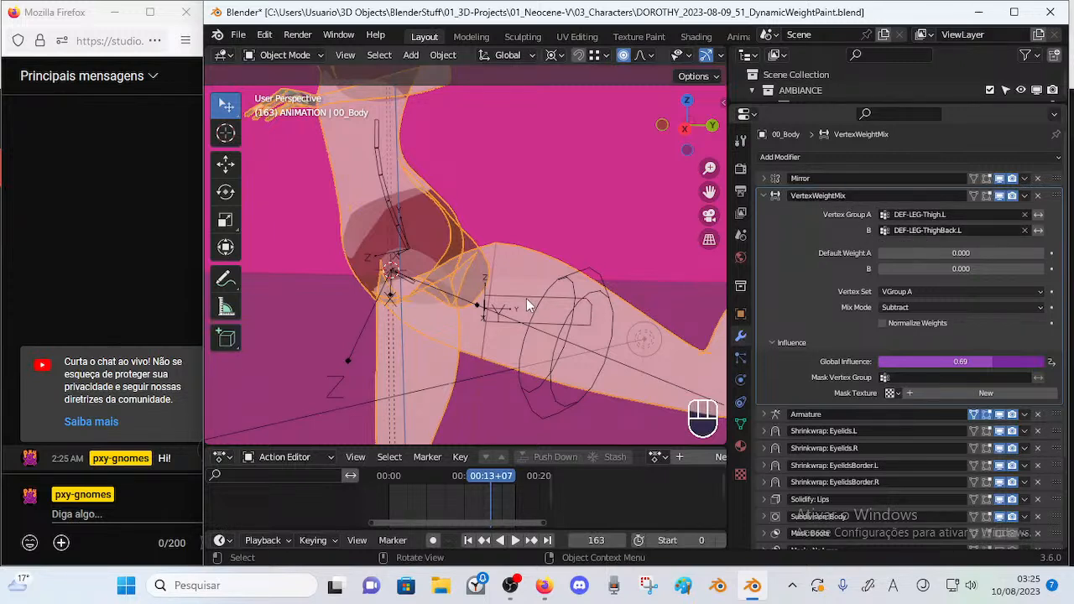
left_click(927, 229)
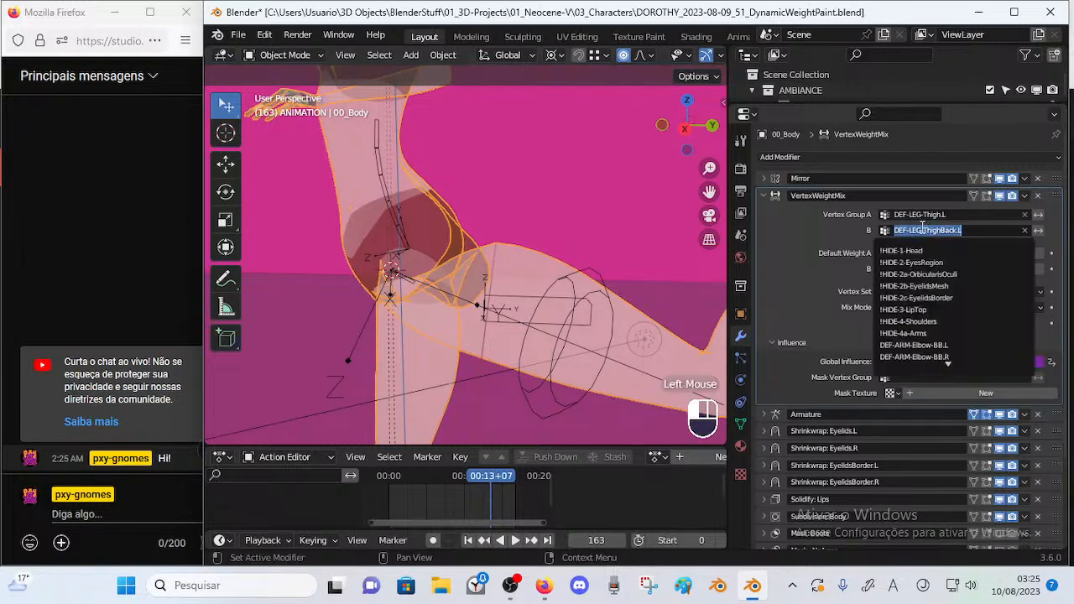
left_click(855, 226)
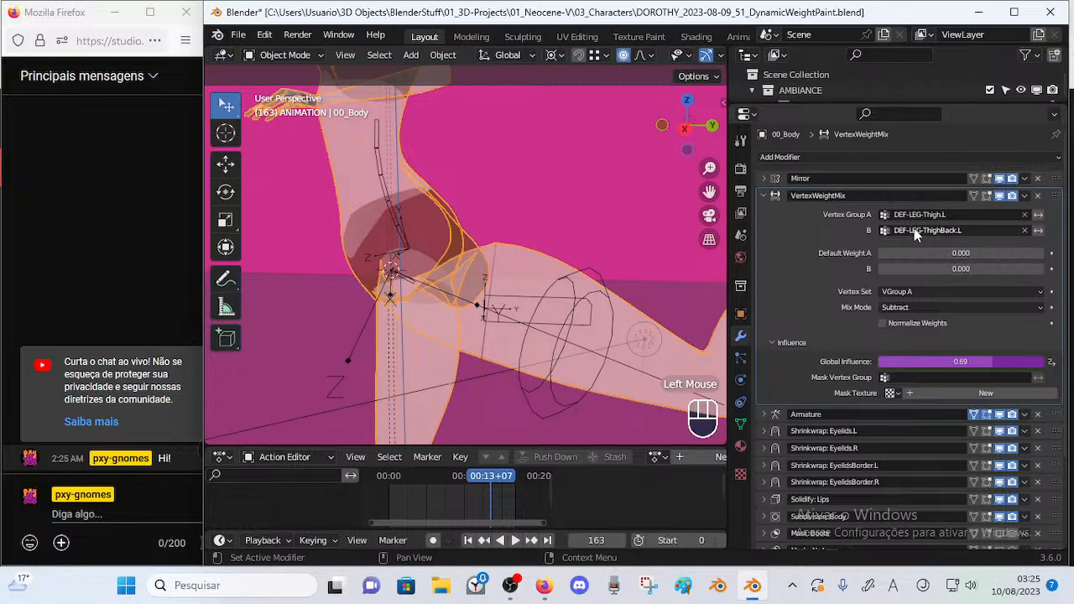
left_click(912, 229)
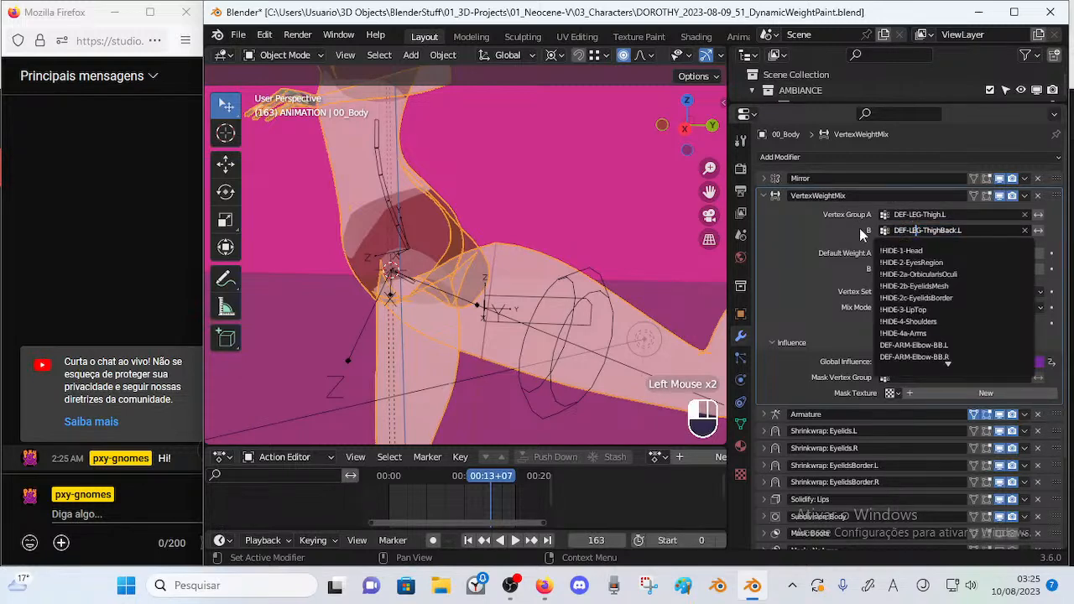
left_click(909, 227)
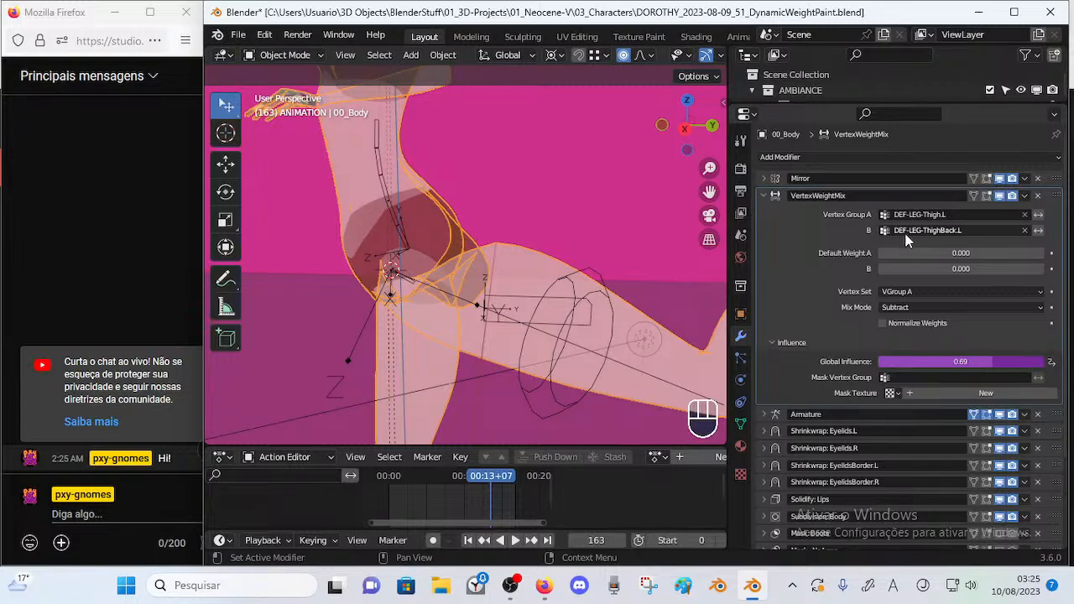
Select ARM-Dorothy and switch briefly into Edit Mode to view the helper bone, returning to Object Mode.
left_click(537, 298)
left_click(526, 297)
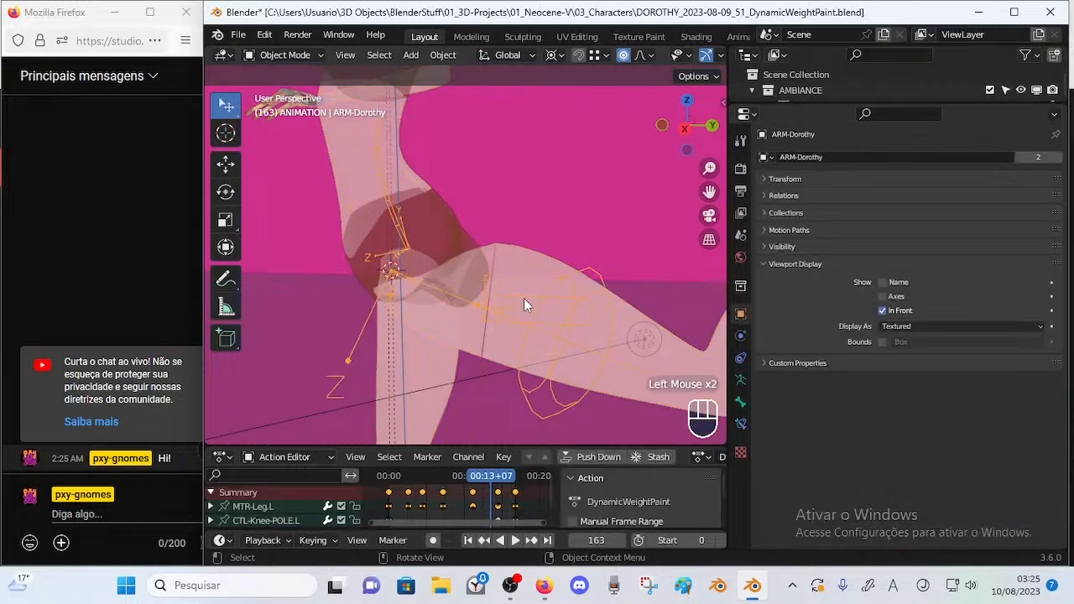
key("Tab")
middle_click_drag(527, 290, 537, 310)
key("Tab")
left_click(532, 309)
left_click(533, 316)
left_click(537, 310)
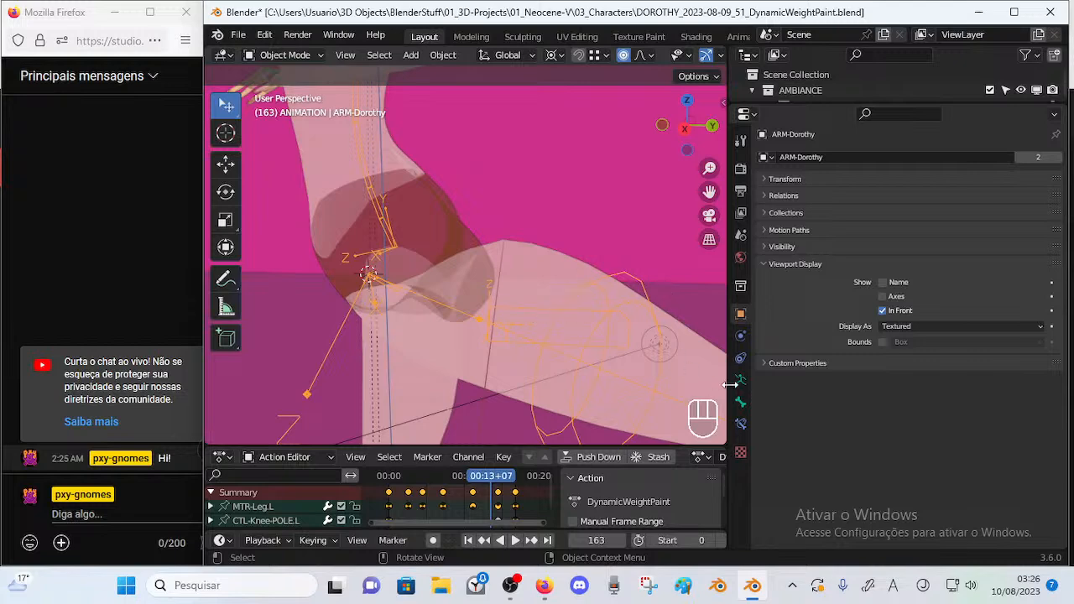
Select 00_Body and show its list of vertex groups.
left_click(580, 304)
left_click(563, 314)
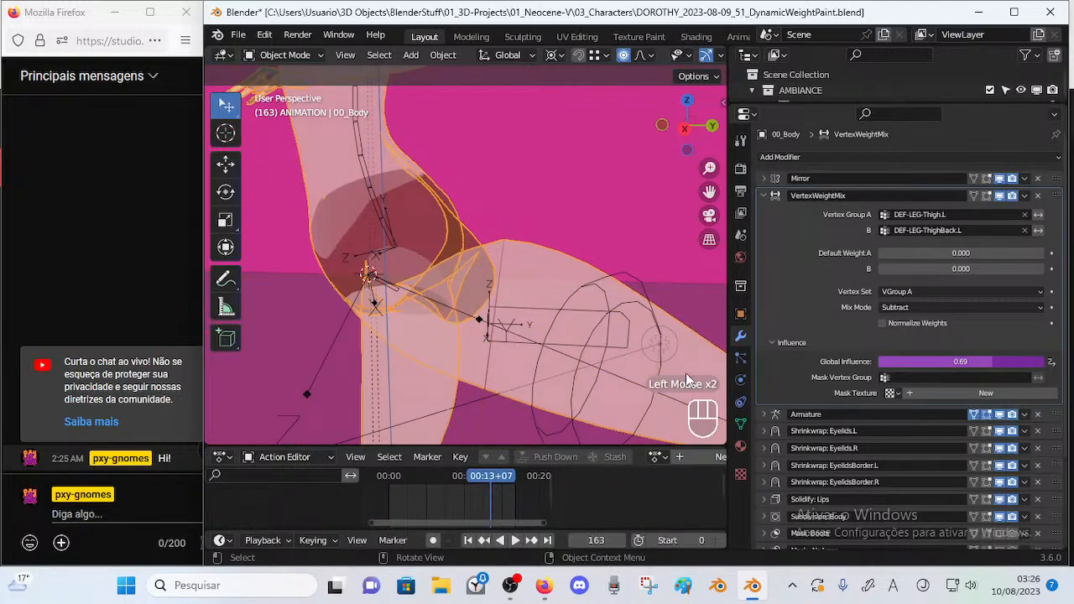
left_click(742, 424)
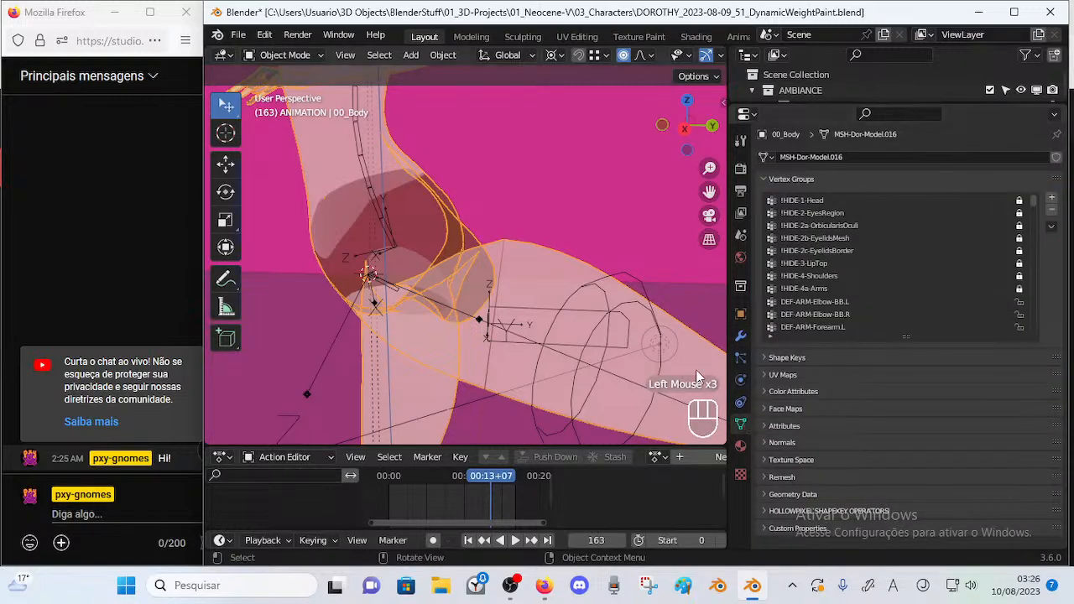
left_click(604, 315)
key("ctrl+Tab")
left_click(592, 312)
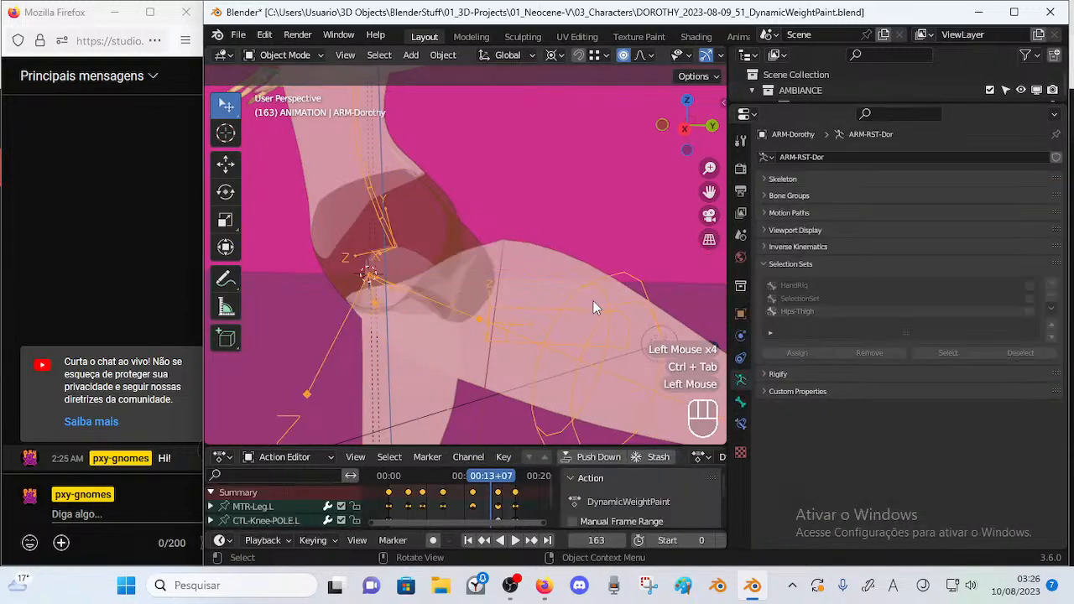
key("ctrl+Tab")
key("7")
key("ctrl+z")
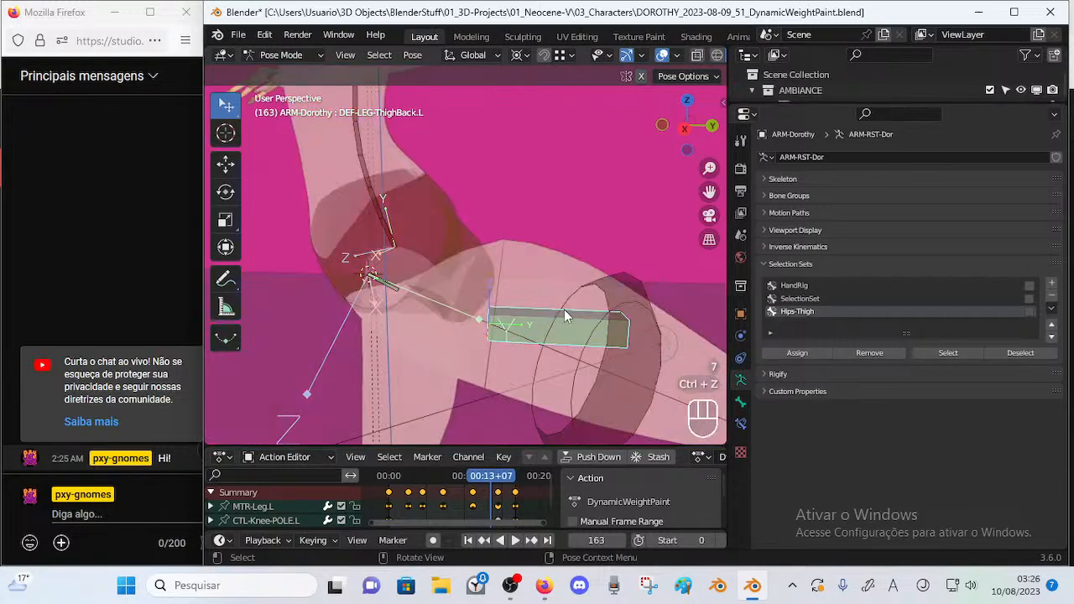
Put 00_Body in Weight Paint mode together with ARM-Dorothy and make DEF-LEG-ThighBack.L the active bone.
key("ctrl+Tab")
left_click(613, 286)
left_click(610, 278)
left_click(587, 265, "shift")
key("ctrl+Tab")
left_click(473, 209, "ctrl")
left_click(537, 324, "ctrl")
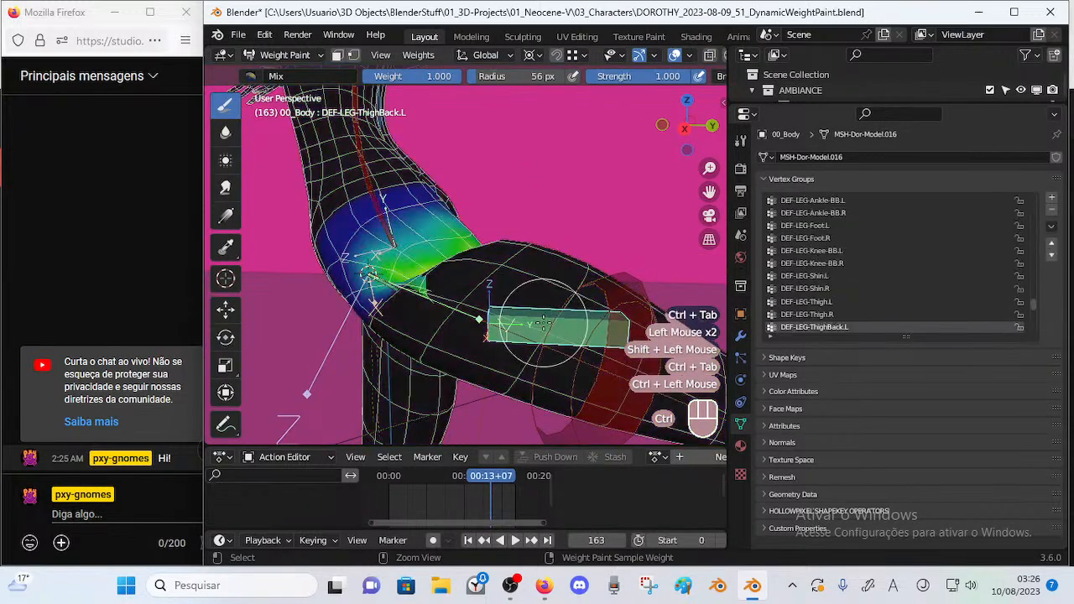
Rename the vertex group DEF-LEG-ThighBack.L as DEF-LEG-ThighBack.LL.
double_click(857, 324)
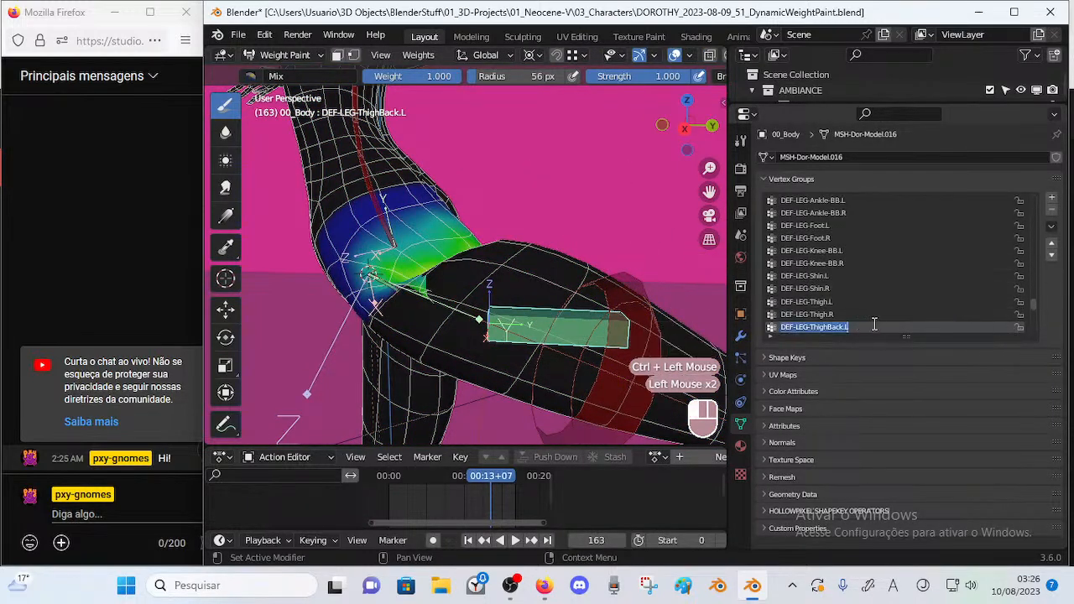
key("Right")
type("L")
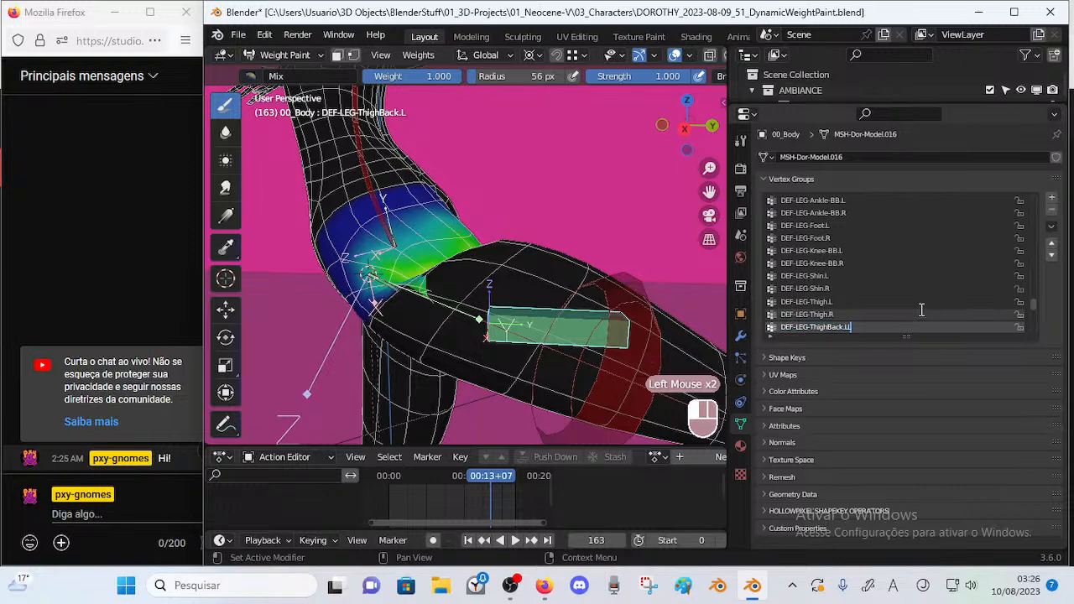
key("Return")
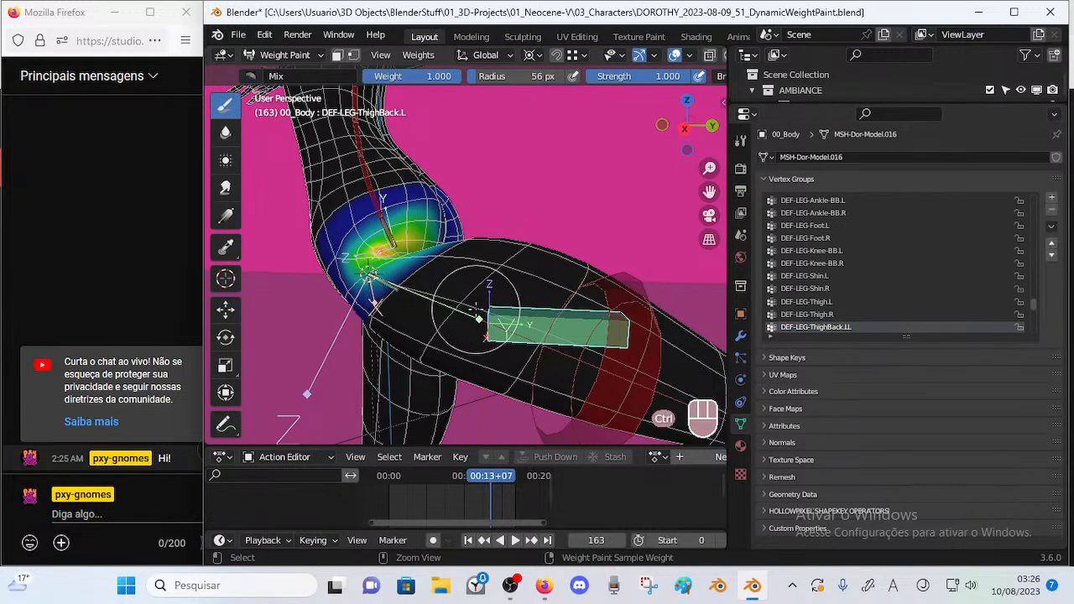
Select ARM-Dorothy in Object Mode, enter Edit Mode and rename the thigh-back helper bone as DEF-LEG-ThighBackBONE.L.
key("ctrl+Tab")
left_click(538, 314)
left_click(541, 311)
left_click(541, 308)
left_click(542, 308)
left_click(536, 308)
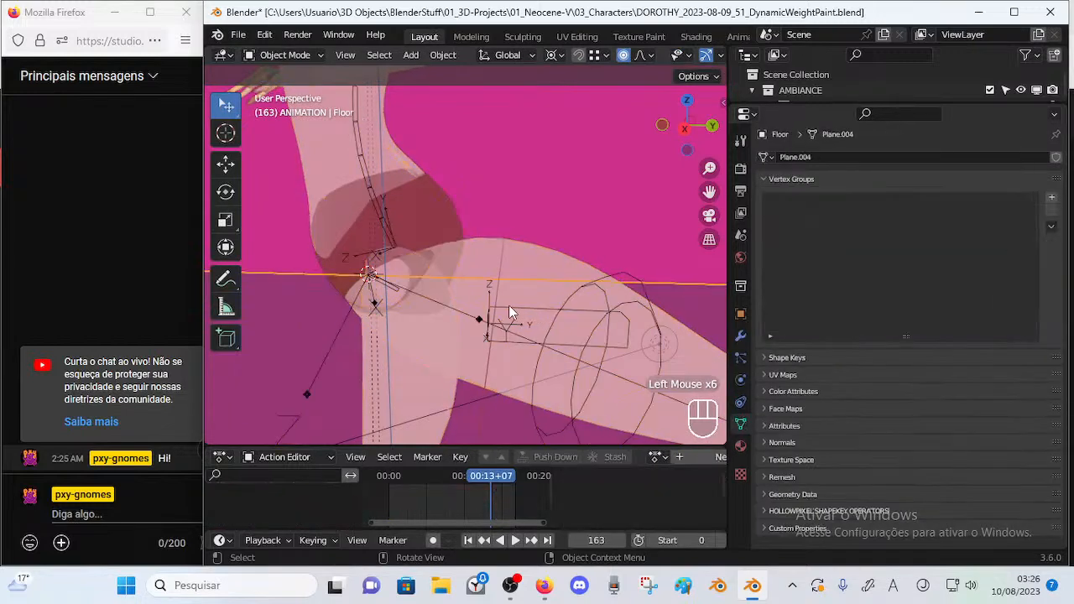
left_click(507, 305)
left_click(490, 307)
key("F2")
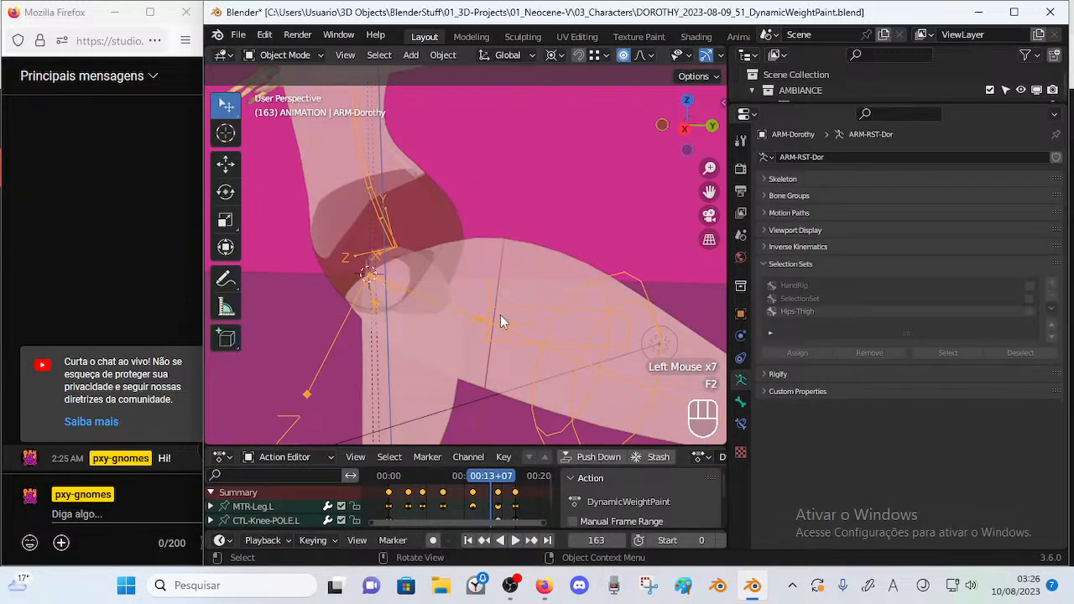
key("Tab")
middle_click_drag(495, 316, 479, 312)
key("F2")
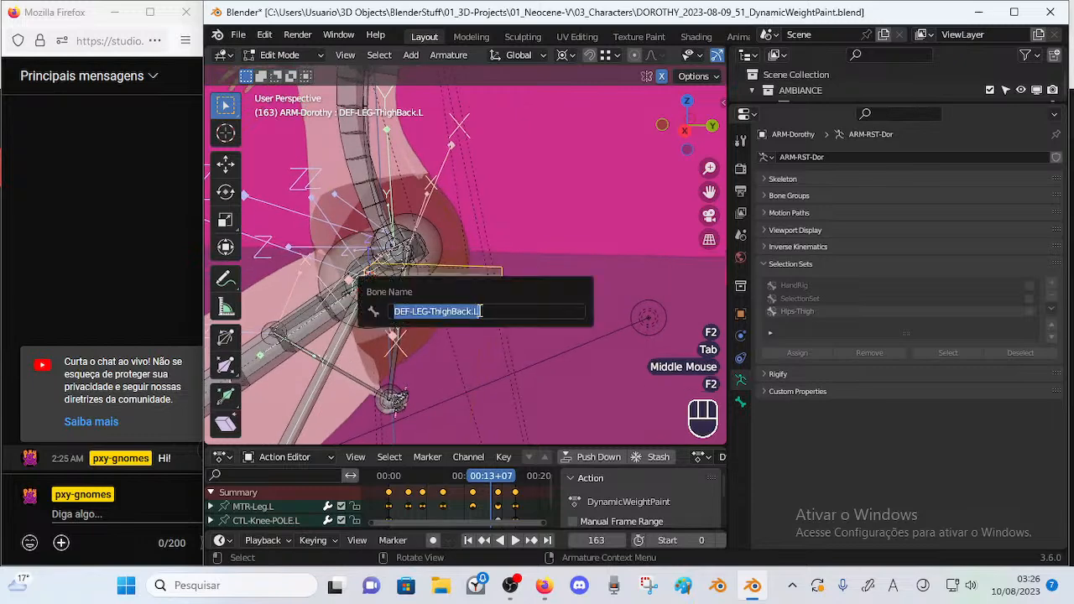
left_click(441, 311)
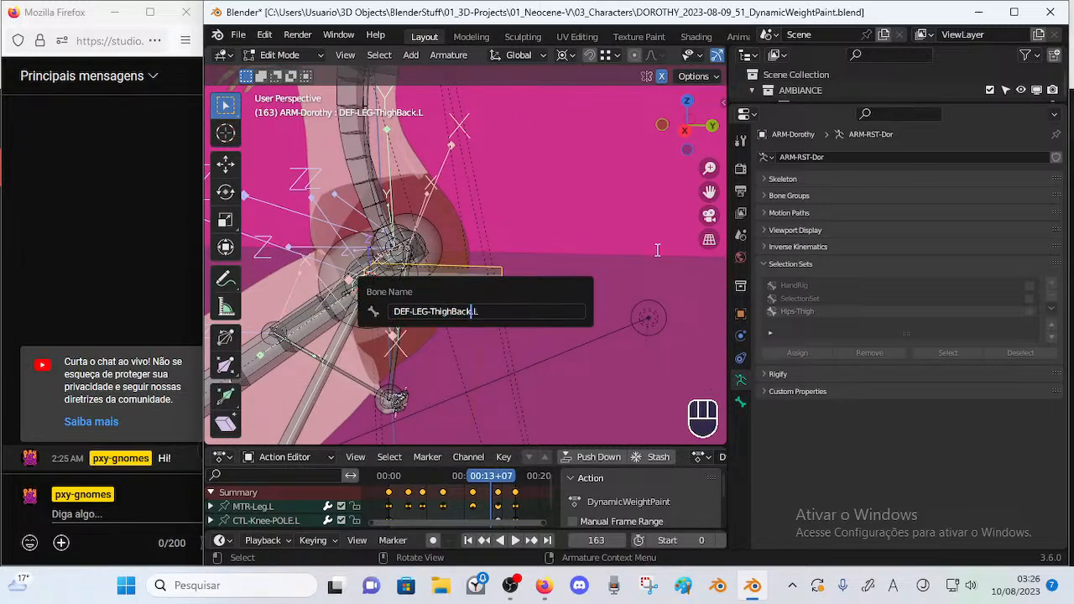
type("BONE")
key("Return")
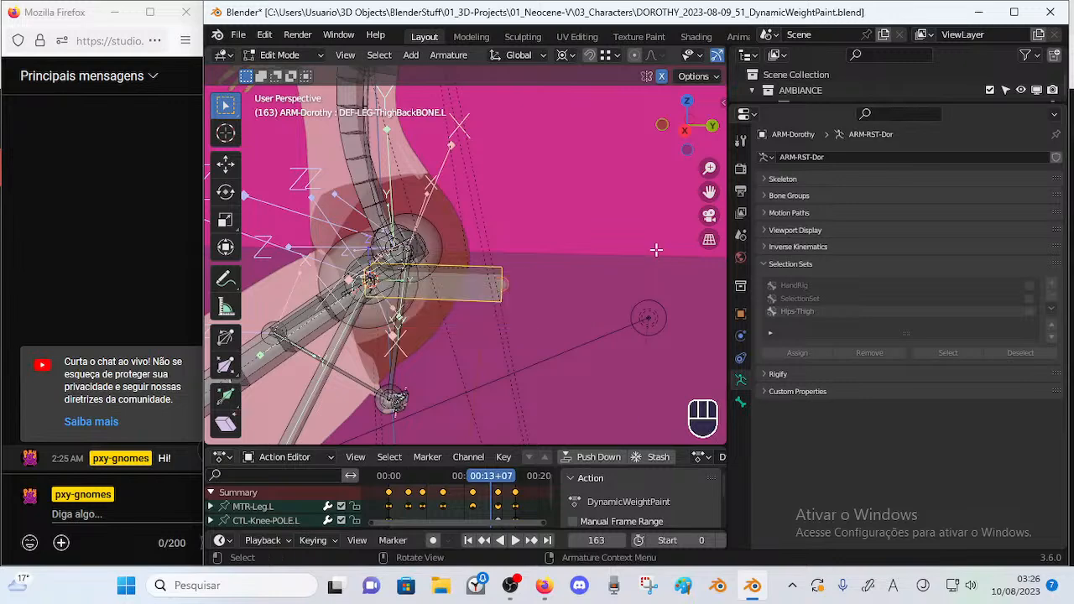
Return to Object Mode, select 00_Body and rename the vertex group DEF-LEG-ThighBack.LL as DEF-LEG-ThighBack.L.
middle_click_drag(482, 309, 493, 315)
key("ctrl+Tab")
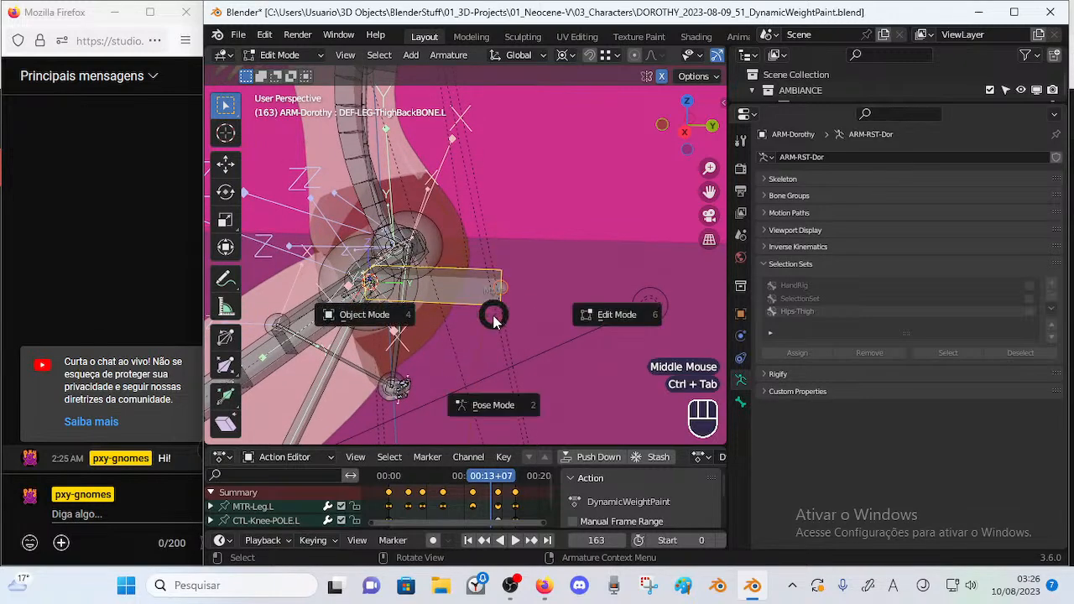
left_click(569, 335)
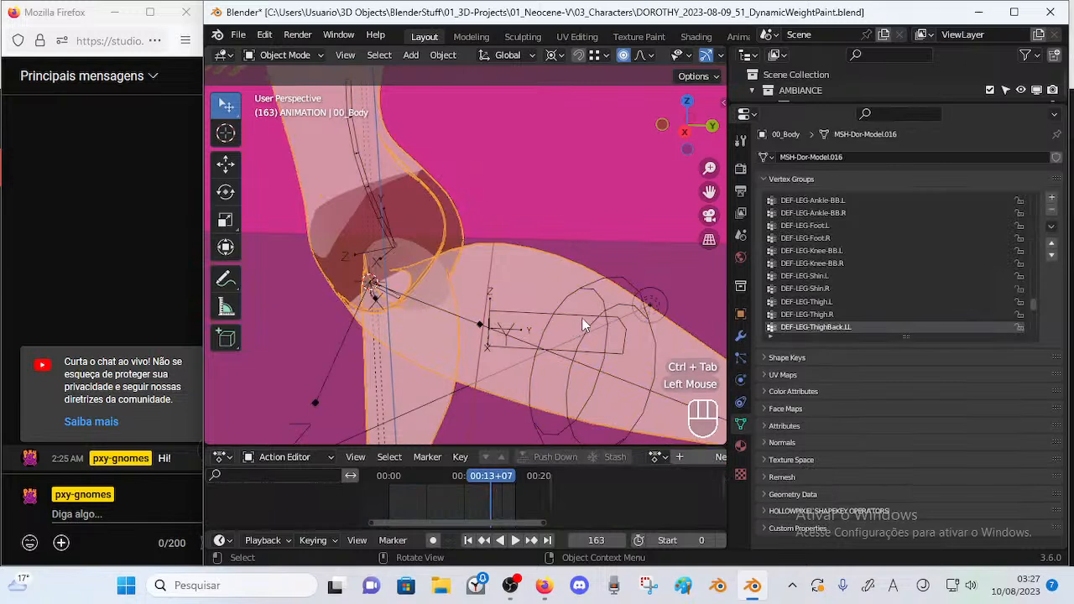
double_click(879, 327)
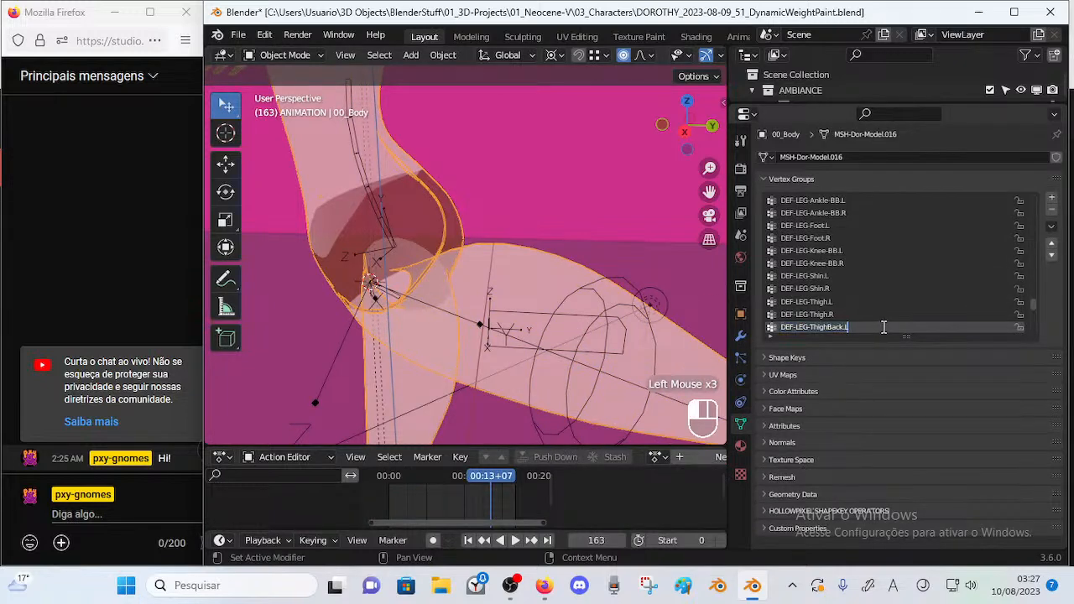
key("Return")
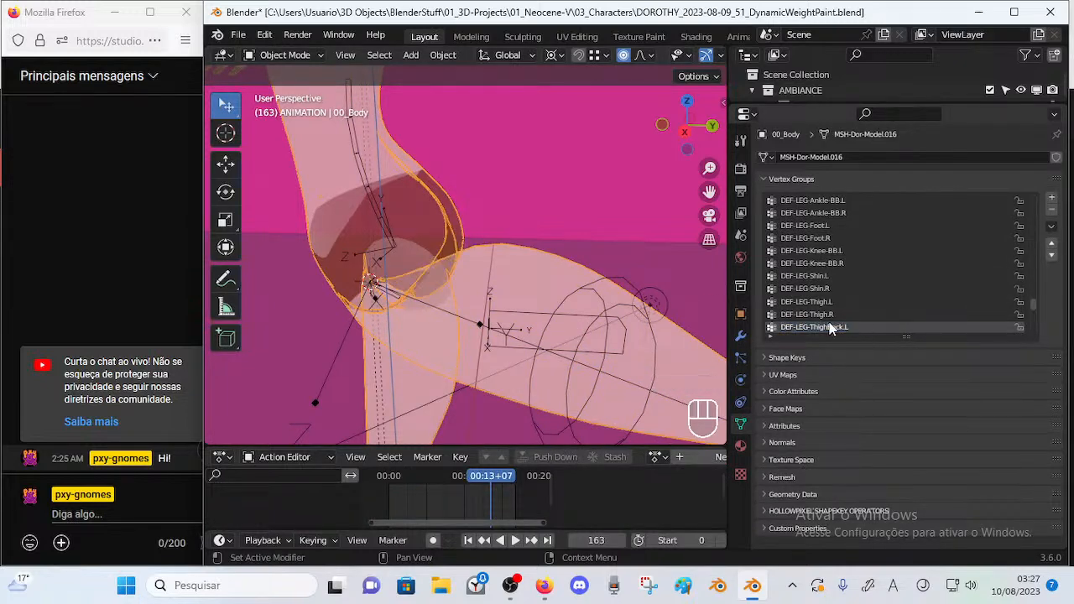
Check which vertex group the VertexWeightMix modifier on 00_Body uses as Vertex Group B.
left_click(741, 336)
double_click(965, 229)
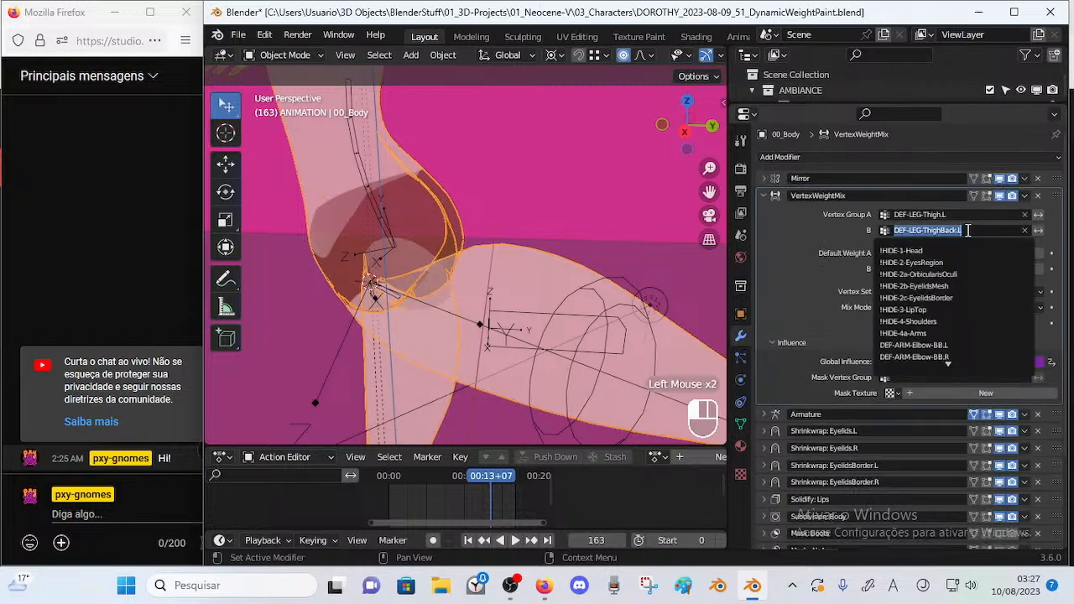
left_click(871, 226)
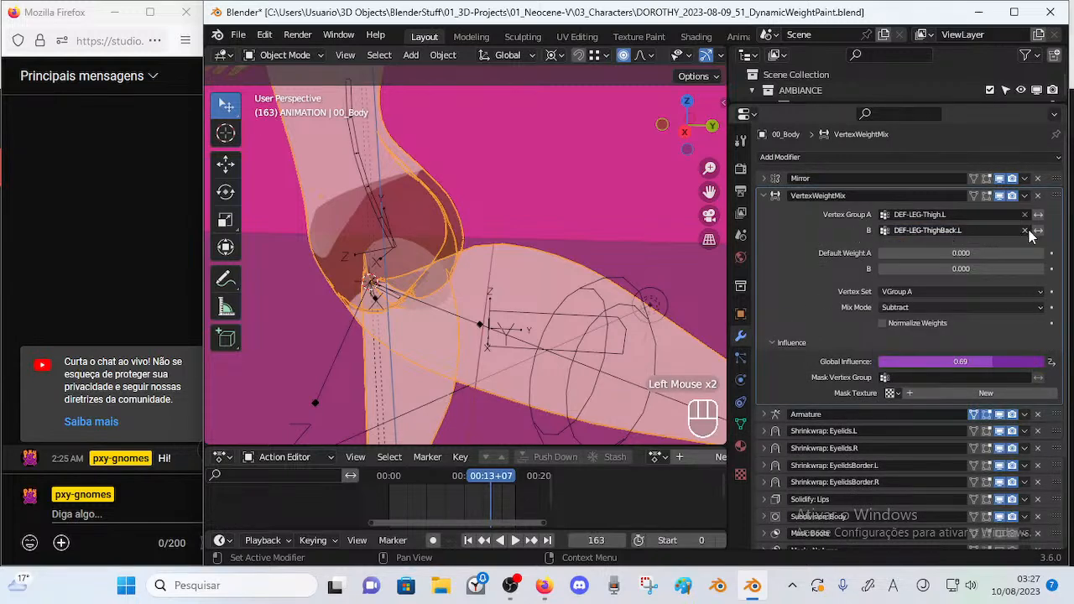
Select ARM-Dorothy, enter Edit Mode and show the bone properties of DEF-LEG-ThighBackBONE.L.
left_click(585, 316)
left_click(528, 316)
left_click(514, 315)
left_click(506, 311)
key("Tab")
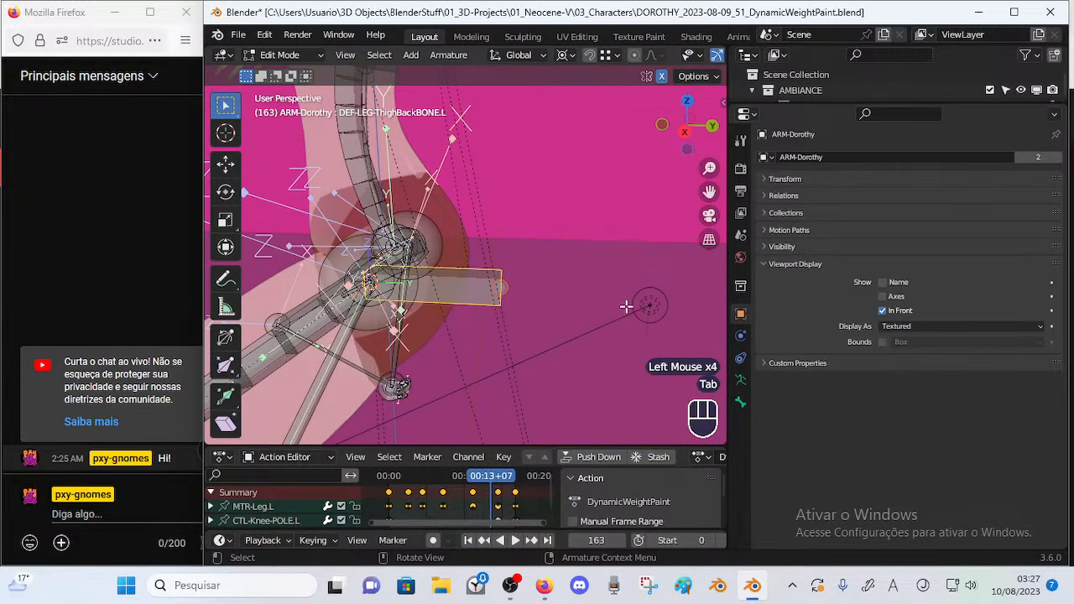
left_click(740, 402)
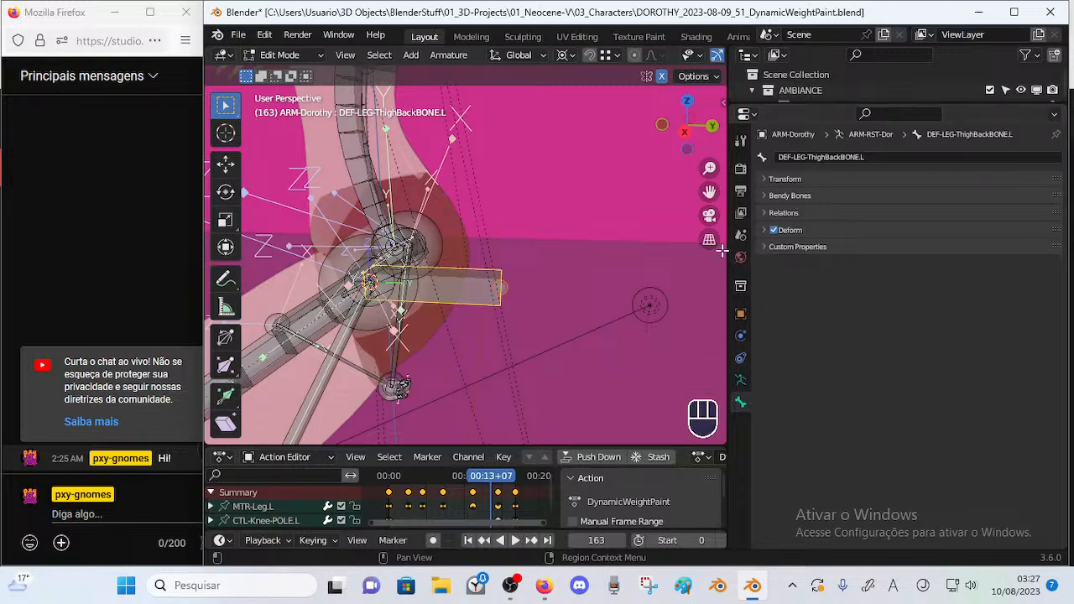
Put 00_Body in Weight Paint mode together with ARM-Dorothy and make DEF-LEG-ThighBackBONE.L the active bone.
key("ctrl+Tab")
left_click(479, 291)
left_click(519, 307)
left_click(517, 316)
left_click(517, 315)
left_click(517, 276, "shift")
key("ctrl+Tab")
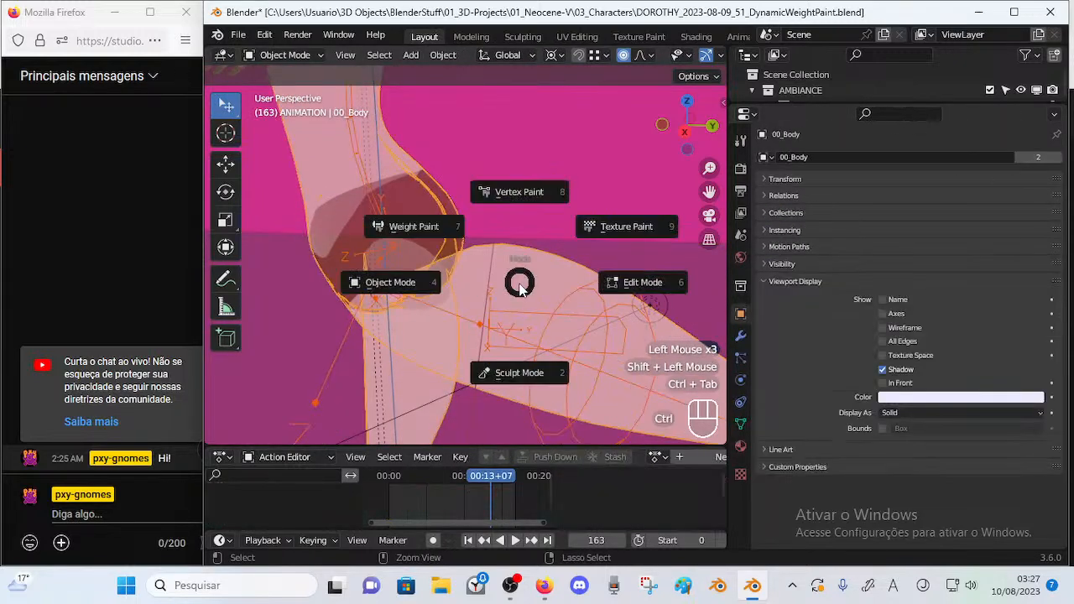
left_click(500, 267, "ctrl")
left_click(526, 317, "ctrl")
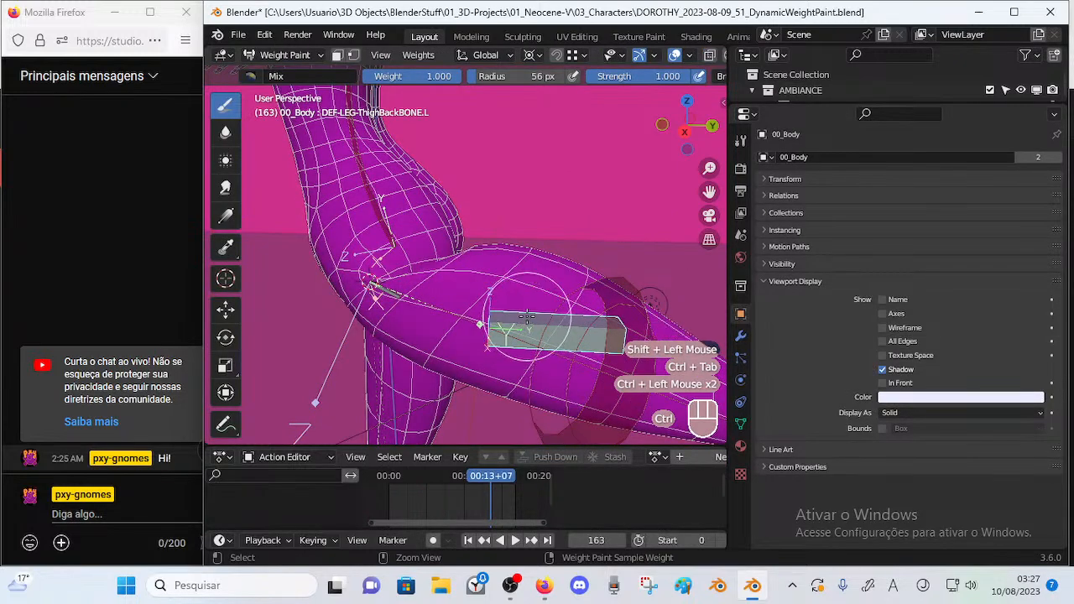
middle_click_drag(527, 317, 415, 281)
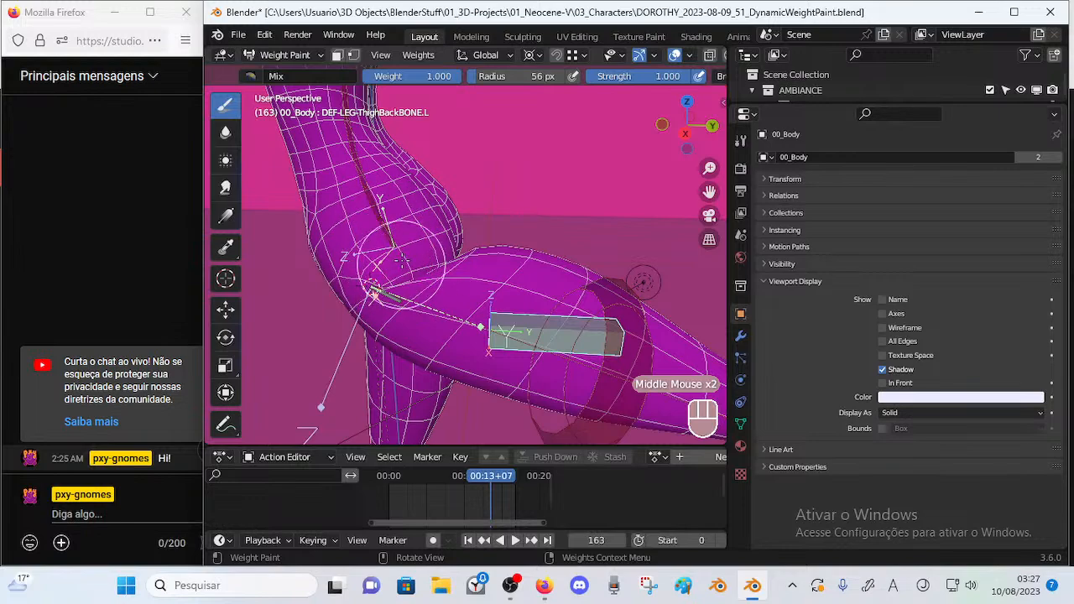
Scrub the thigh animation to examine 00_Body's left buttock and leg from several angles, and save the file.
mouse_move(421, 267)
middle_mouse_down()
mouse_move(436, 271)
mouse_move(483, 382)
middle_mouse_up()
left_click(226, 107)
left_click_drag(472, 483, 467, 453)
key("ctrl+s")
middle_click_drag(501, 384, 576, 398)
left_click_drag(476, 481, 451, 467)
middle_click_drag(488, 352, 537, 389, "ctrl")
mouse_move(455, 477)
left_mouse_down()
mouse_move(431, 478)
mouse_move(469, 476)
mouse_move(439, 474)
mouse_move(468, 472)
mouse_move(438, 475)
mouse_move(457, 475)
left_mouse_up()
Show the viewport sidebar with the Layer Management section collapsed, and display 00_Body's modifier settings.
key("n")
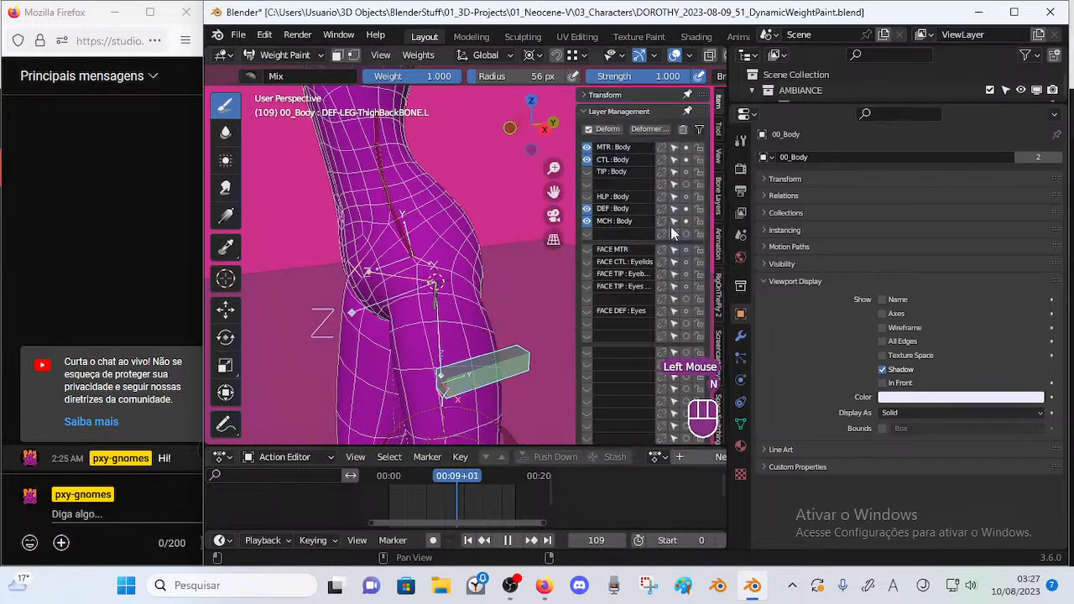
left_click(596, 111)
left_click(597, 95)
left_click(597, 95)
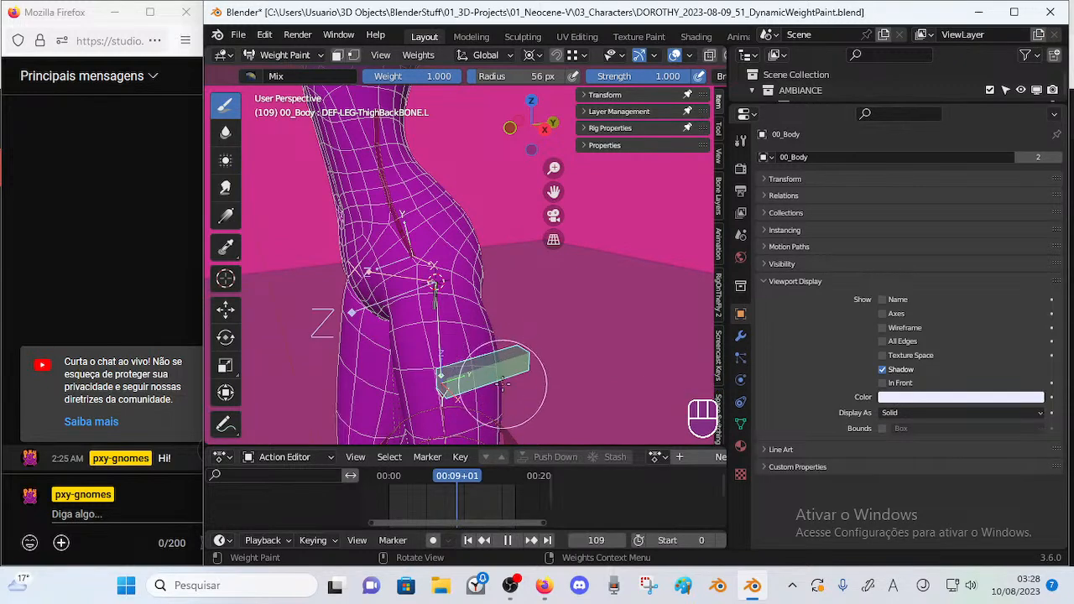
left_click(741, 336)
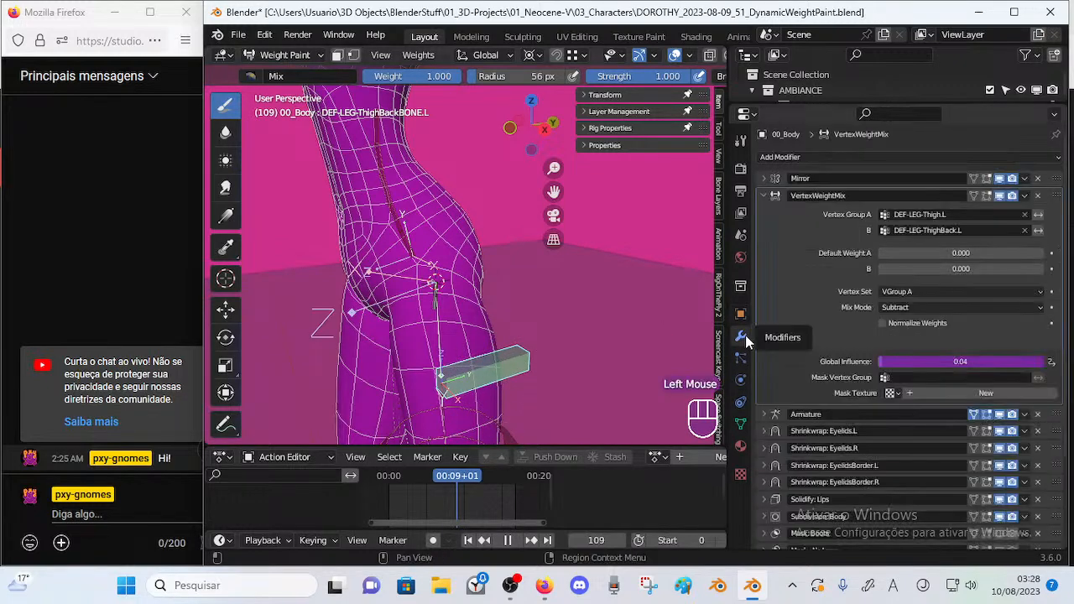
left_click(507, 354, "ctrl")
mouse_move(538, 363)
middle_mouse_down("ctrl")
mouse_move(516, 404)
mouse_move(542, 372)
middle_mouse_up("ctrl")
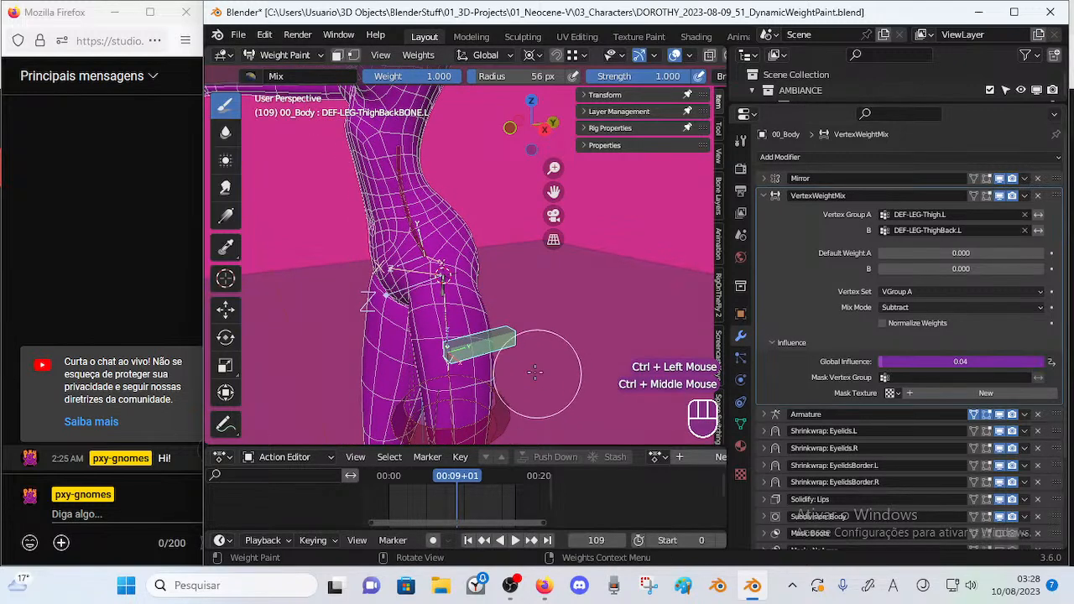
key("g")
key("Escape")
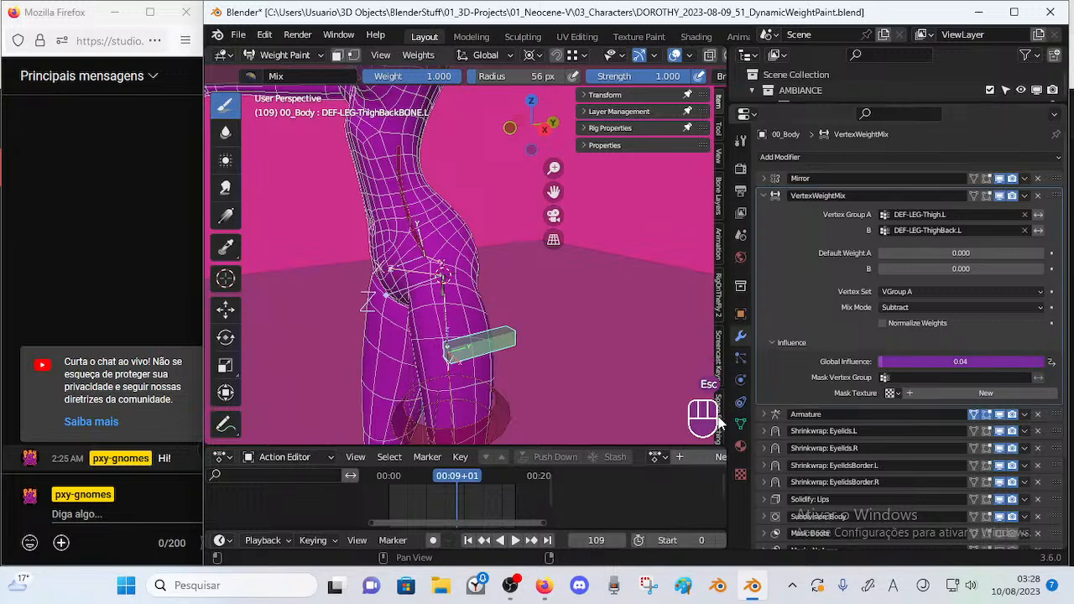
Leave Weight Paint mode, put ARM-Dorothy in Pose Mode and show the bone constraints of DEF-LEG-ThighBackBONE.L.
key("ctrl+Tab")
left_click(508, 337)
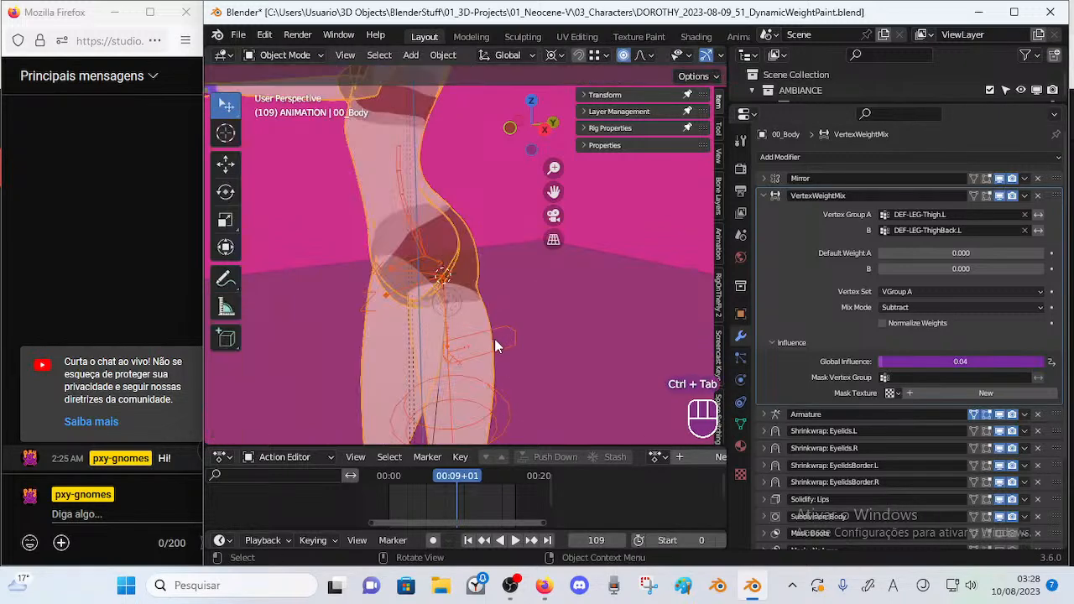
left_click(508, 338)
key("ctrl+Tab")
left_click(508, 337)
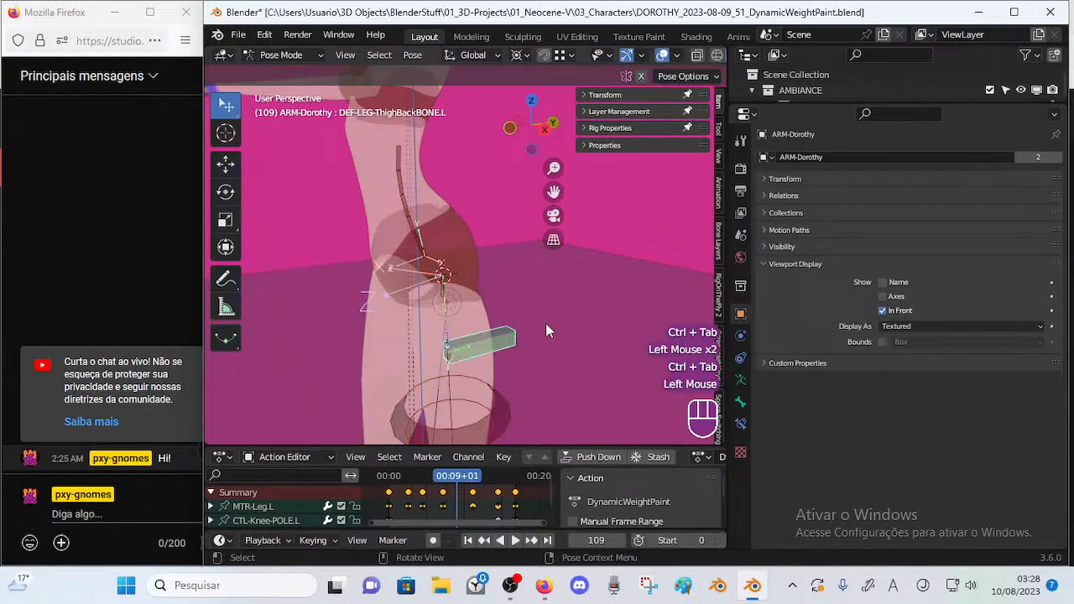
left_click(741, 424)
Set the Copy Location constraint's Head/Tail to 0.390 and restrict it to the Z axis.
left_click_drag(888, 226, 913, 224)
left_click(1014, 244)
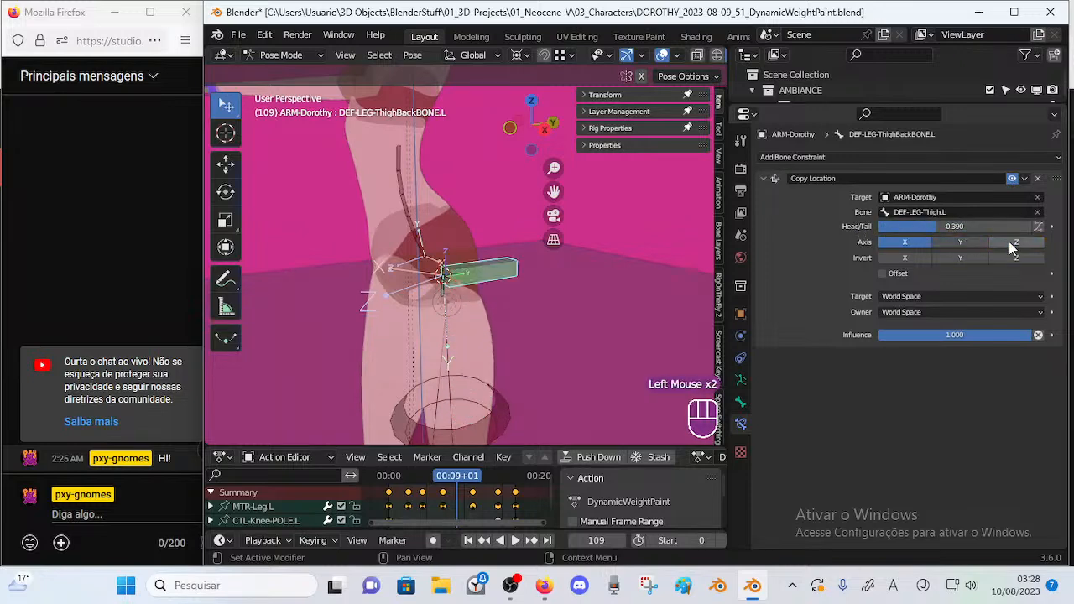
left_click(1004, 242)
left_click(961, 241)
left_click(917, 242)
left_click(947, 242)
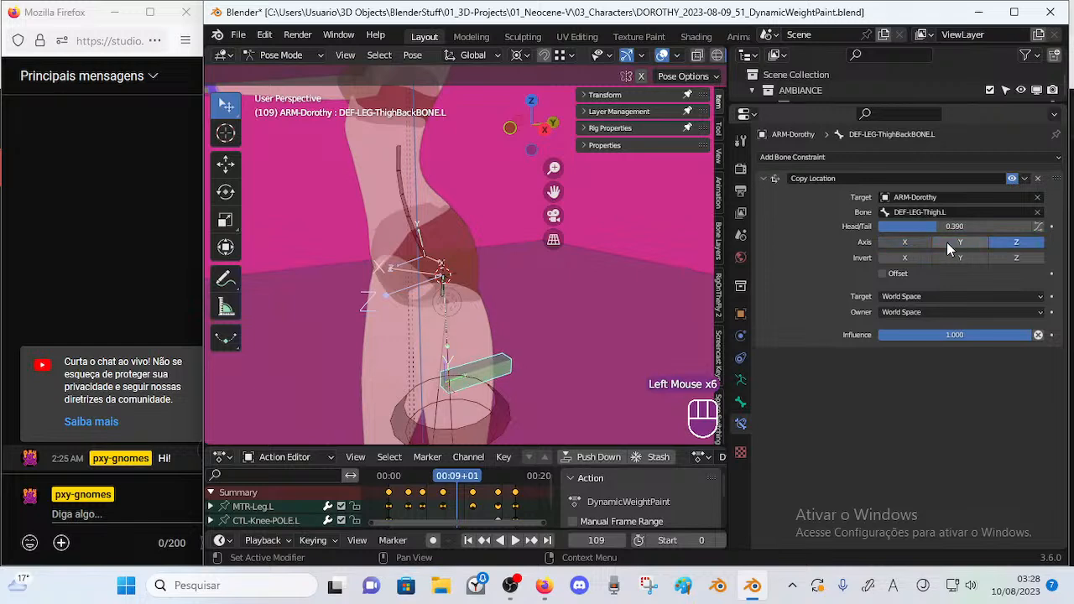
Set both the Owner and Target spaces of the Copy Location constraint to Local Space.
left_click(894, 297)
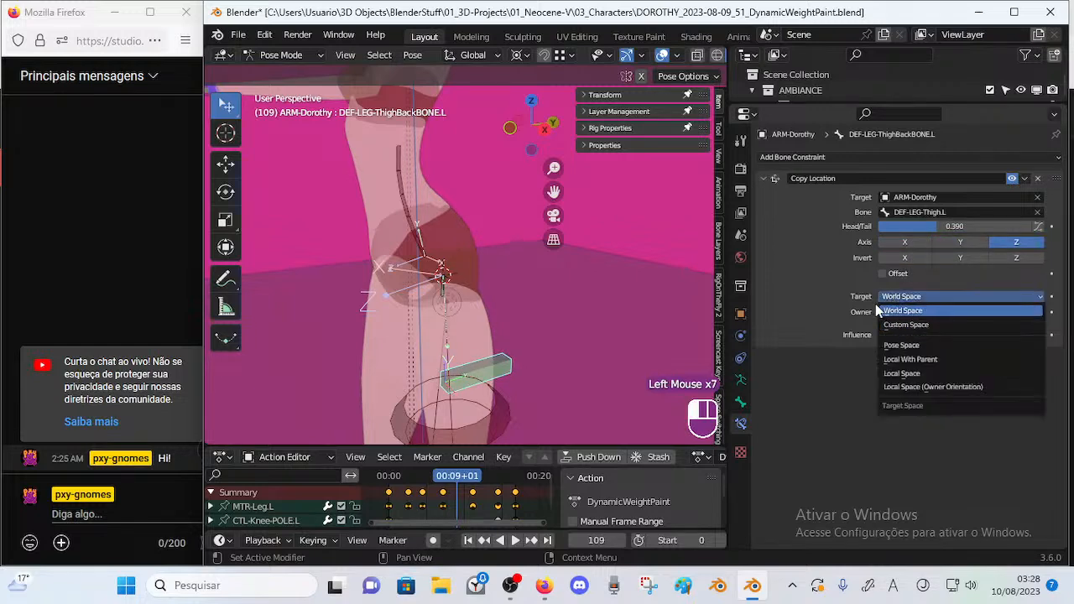
left_click(891, 312)
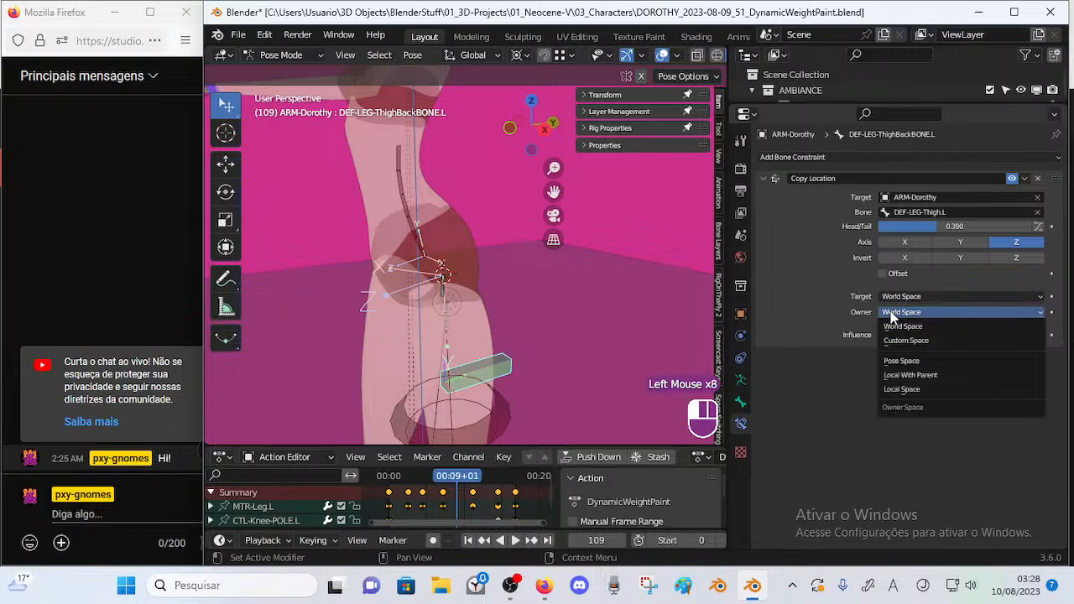
left_click(900, 388)
left_click(932, 296)
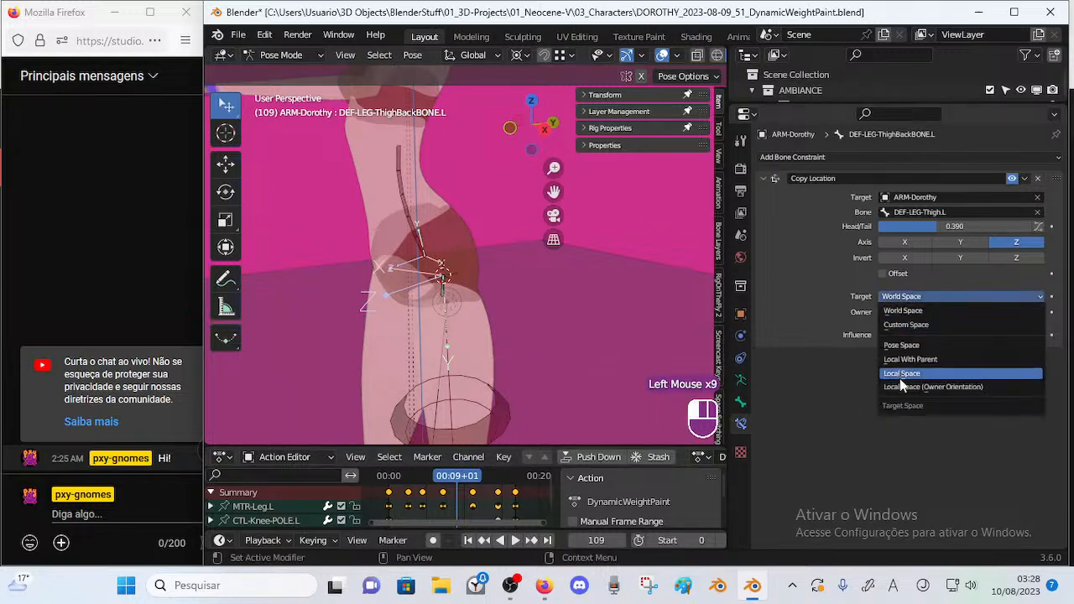
left_click(902, 372)
Set Head/Tail to 0.329 and try World Space and Local Space (Owner Orientation) as the constraint's target space while scrubbing the animation.
left_click_drag(445, 493, 469, 478)
left_click_drag(946, 226, 931, 228)
left_click(910, 298)
left_click(904, 311)
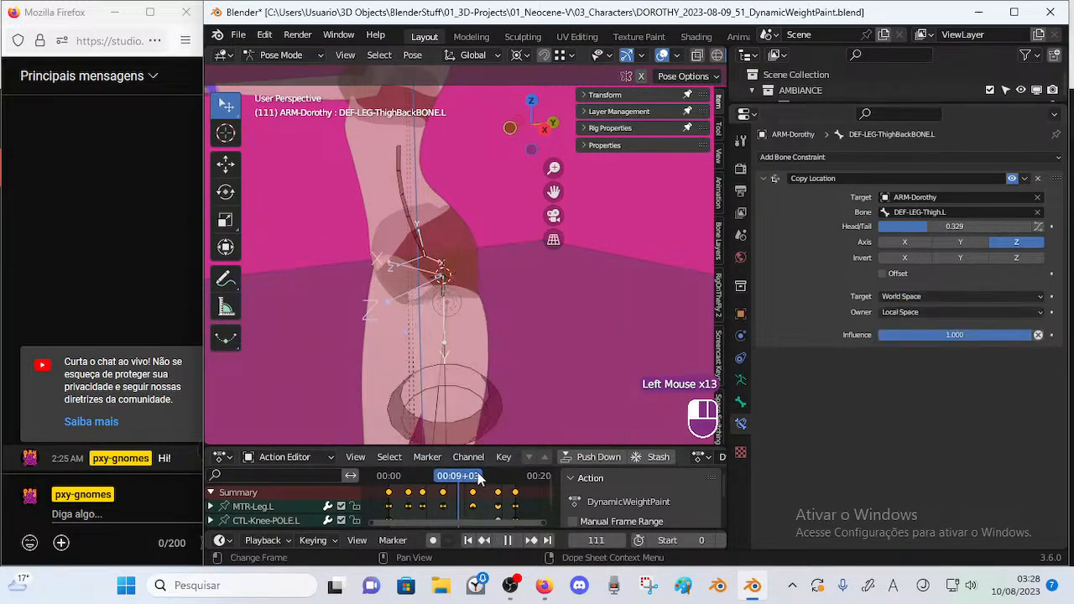
left_click_drag(919, 296, 923, 386)
left_click_drag(444, 483, 463, 476)
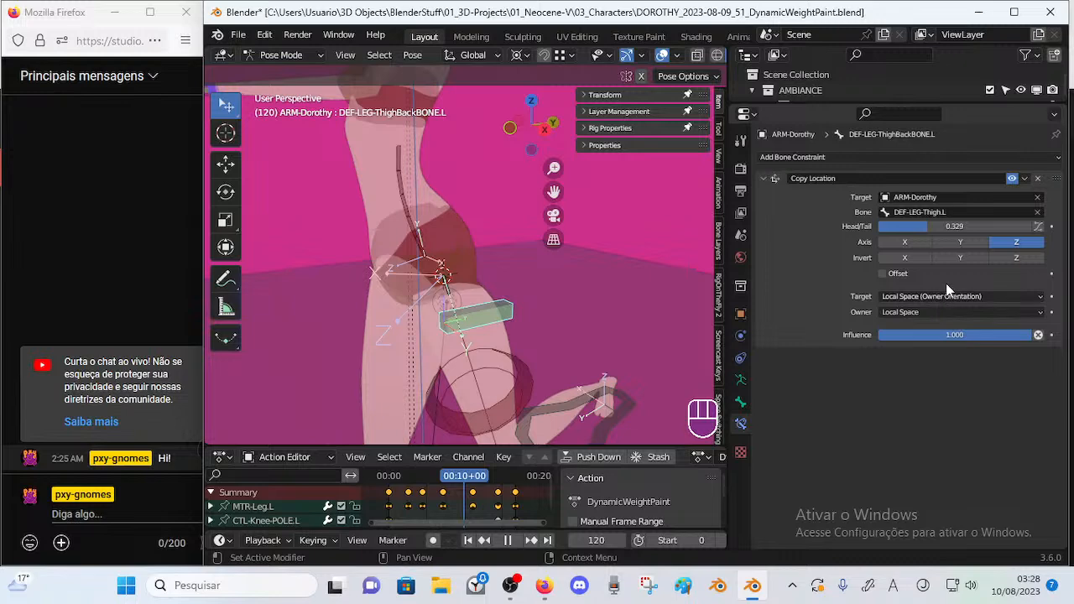
Enable the X and Y axes of the Copy Location constraint and scrub the animation to check the helper bone.
left_click(941, 241)
left_click(904, 241)
mouse_move(457, 477)
left_mouse_down()
mouse_move(468, 477)
mouse_move(437, 477)
left_mouse_up()
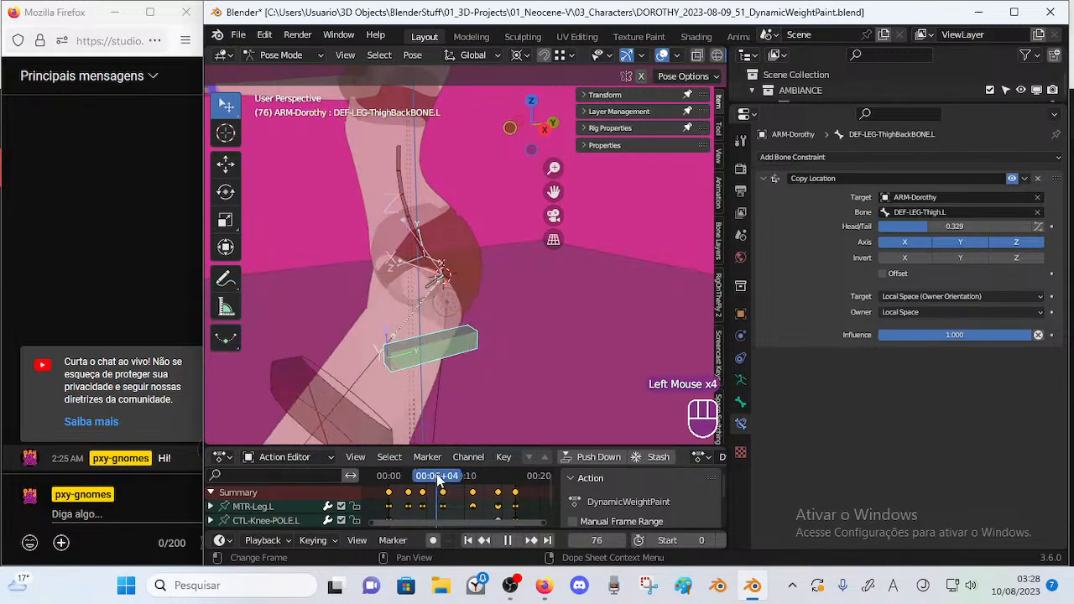
Set both the Target and Owner spaces of the Copy Location constraint to World Space.
left_click(916, 297)
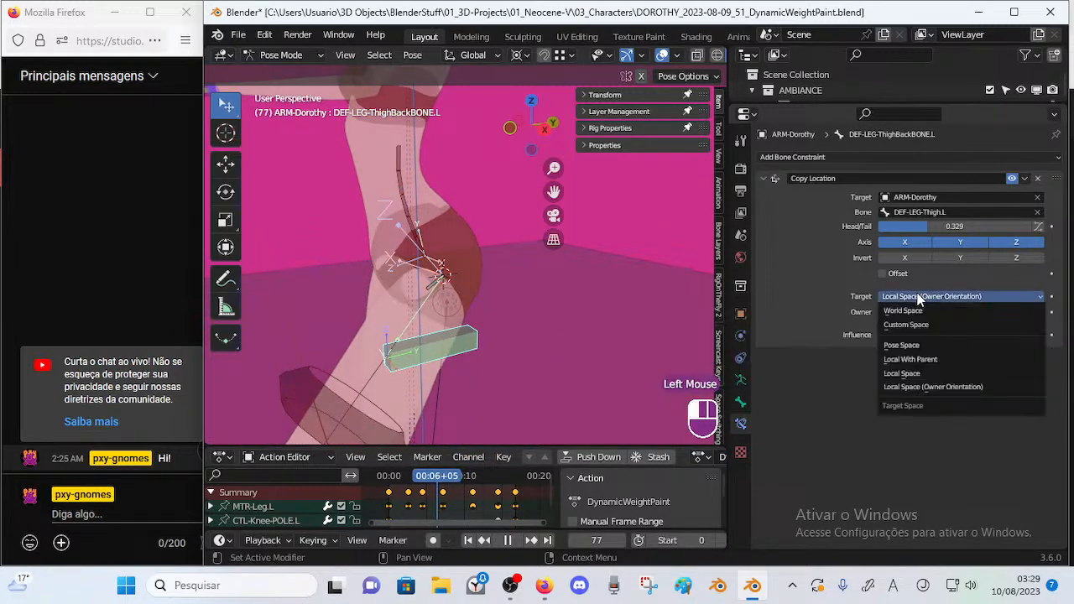
left_click(917, 297)
left_click(912, 294)
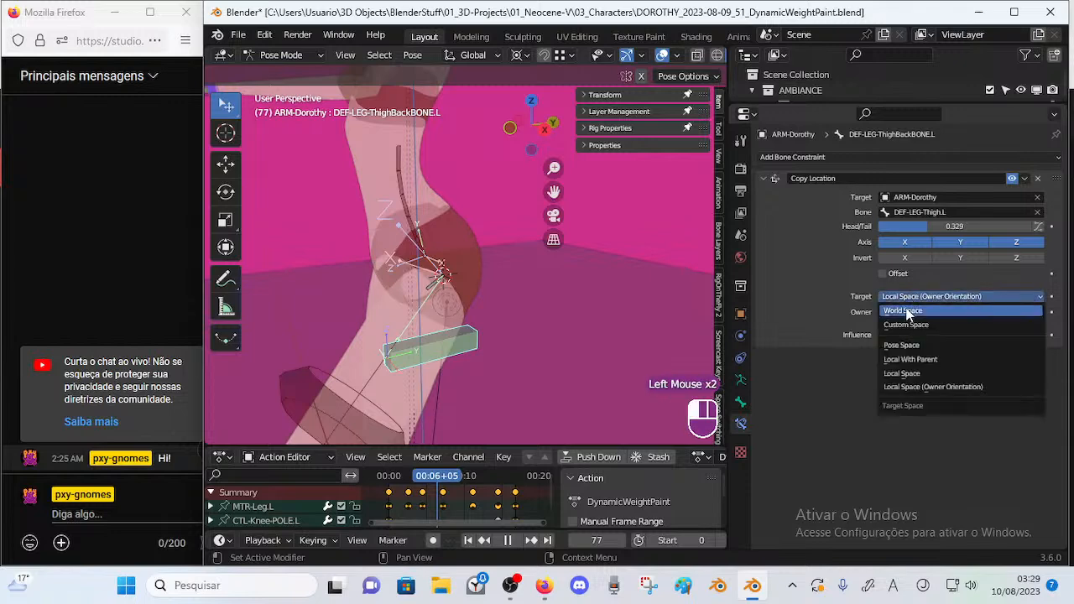
left_click(908, 309)
left_click(908, 311)
left_click(901, 336)
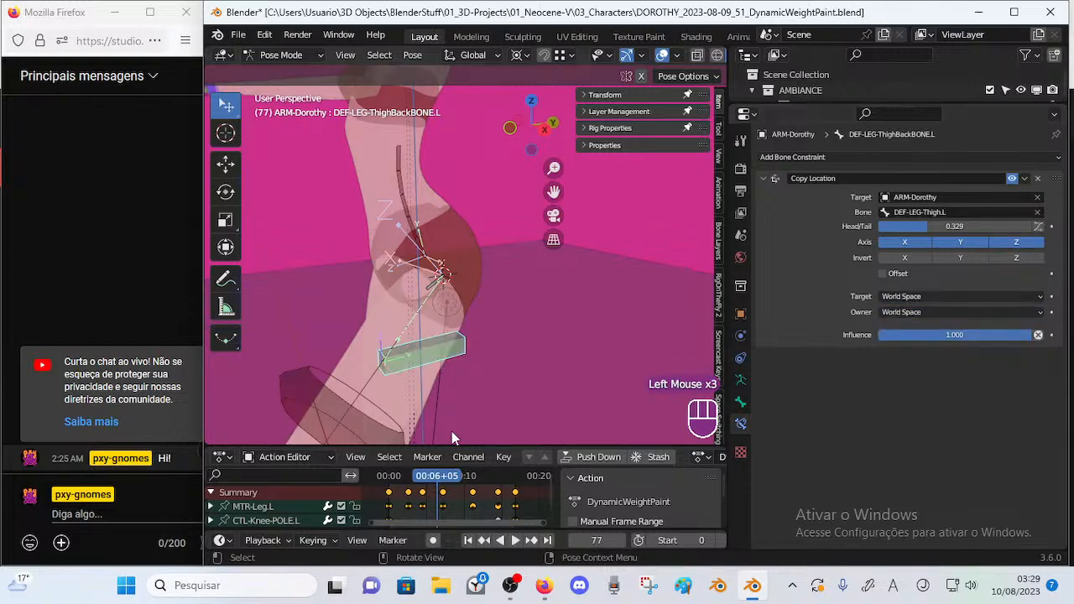
Check the helper bone along the animation, return to frame 0, set Head/Tail to 0.293 and save the file.
left_click(515, 539)
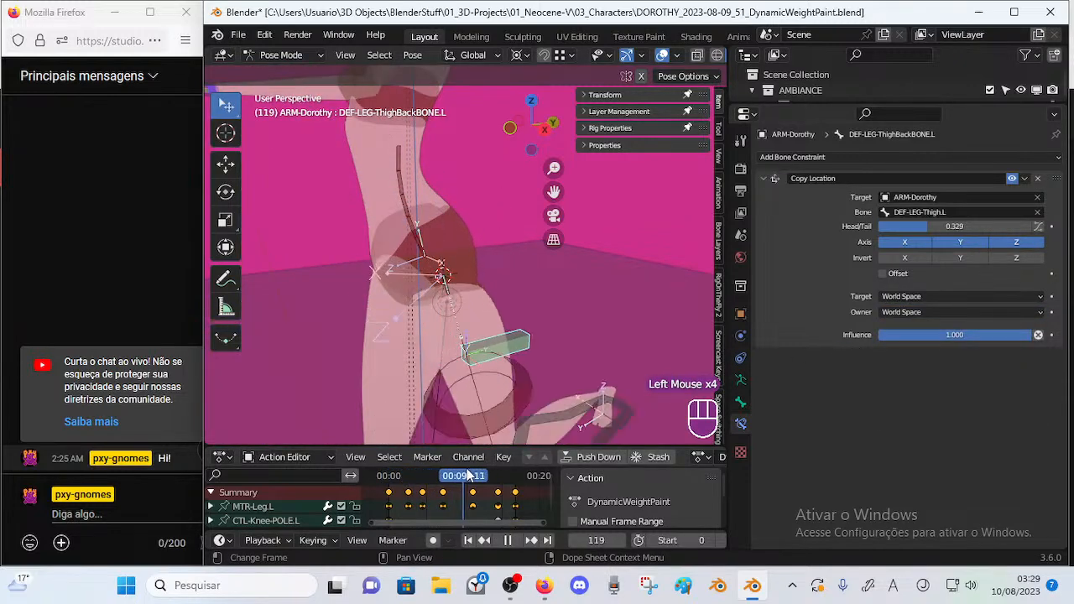
mouse_move(939, 230)
left_mouse_down()
mouse_move(976, 228)
mouse_move(897, 219)
mouse_move(937, 225)
left_mouse_up()
right_click(940, 224)
key("ctrl+s")
left_click_drag(470, 477, 388, 489)
left_click_drag(888, 226, 945, 224)
key("ctrl+s")
Add a driver to the Copy Location constraint's Head/Tail value and assign ARM-Dorothy as its variable's object.
middle_click_drag(675, 319, 498, 338)
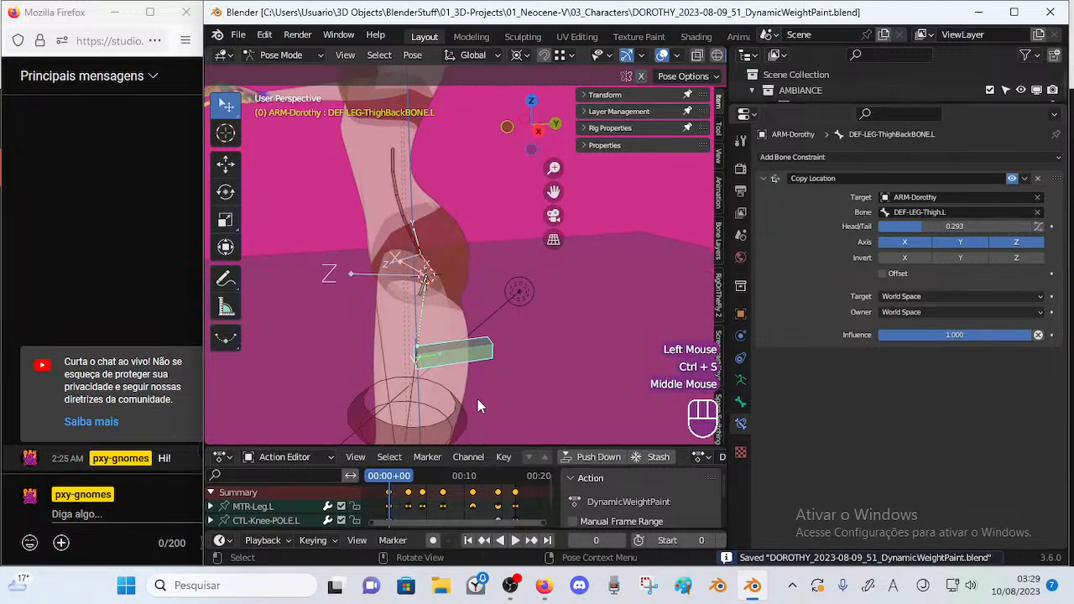
middle_click_drag(609, 340, 545, 294)
right_click(909, 224)
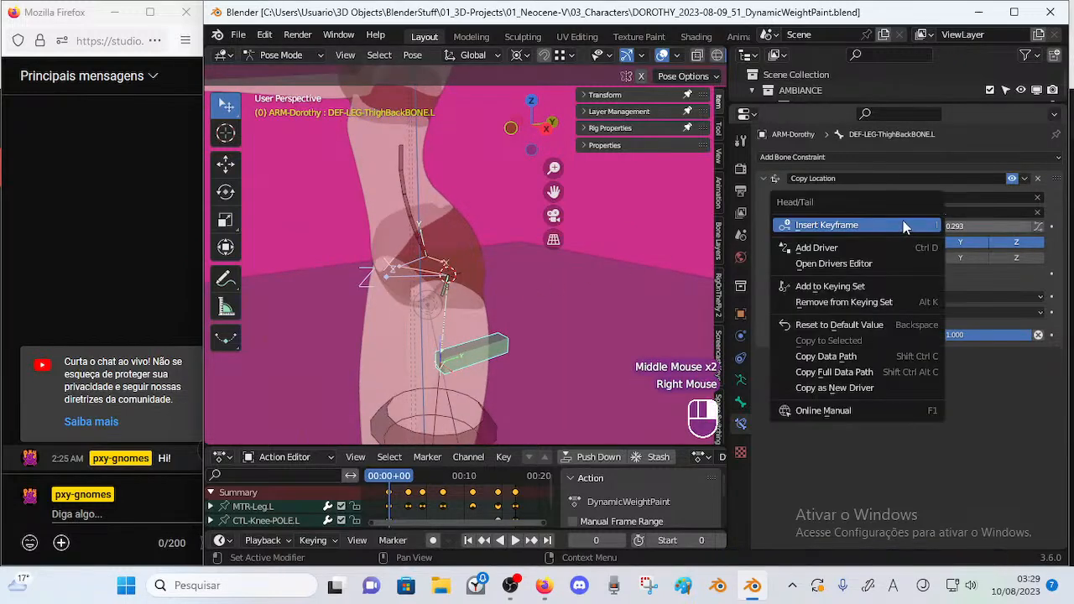
left_click(839, 248)
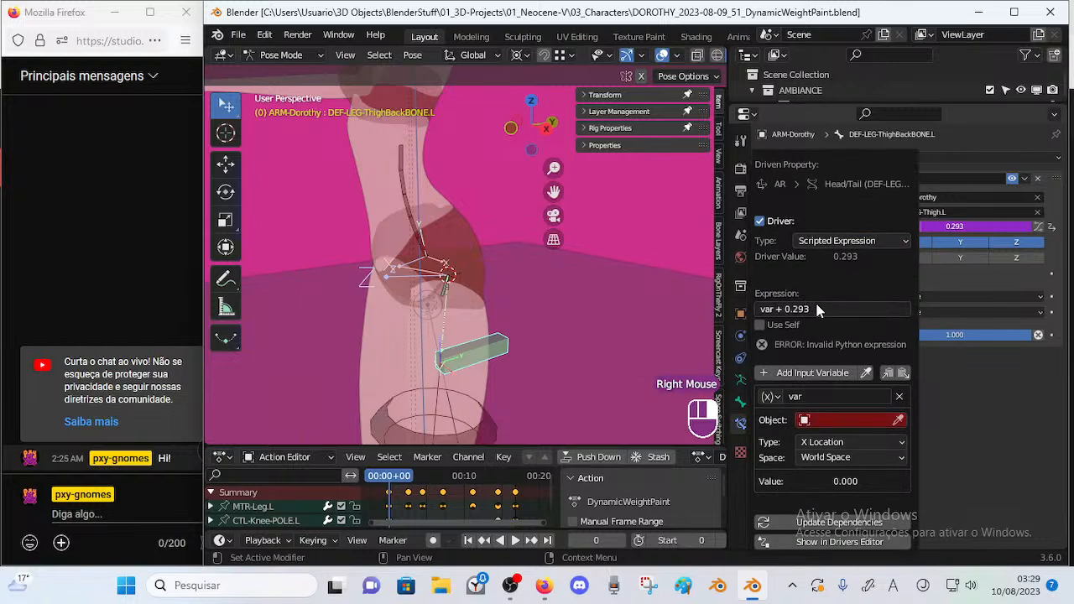
left_click(897, 421)
left_click(463, 323)
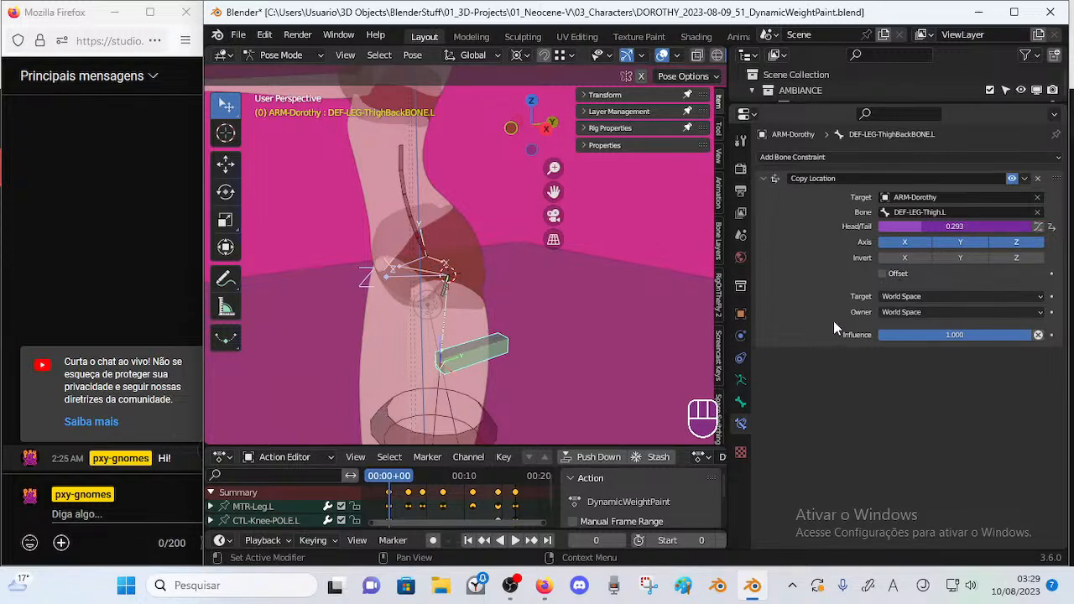
Check the name of the small bone at the left hip, and reselect DEF-LEG-ThighBackBONE.L.
right_click(919, 226)
left_click(870, 260)
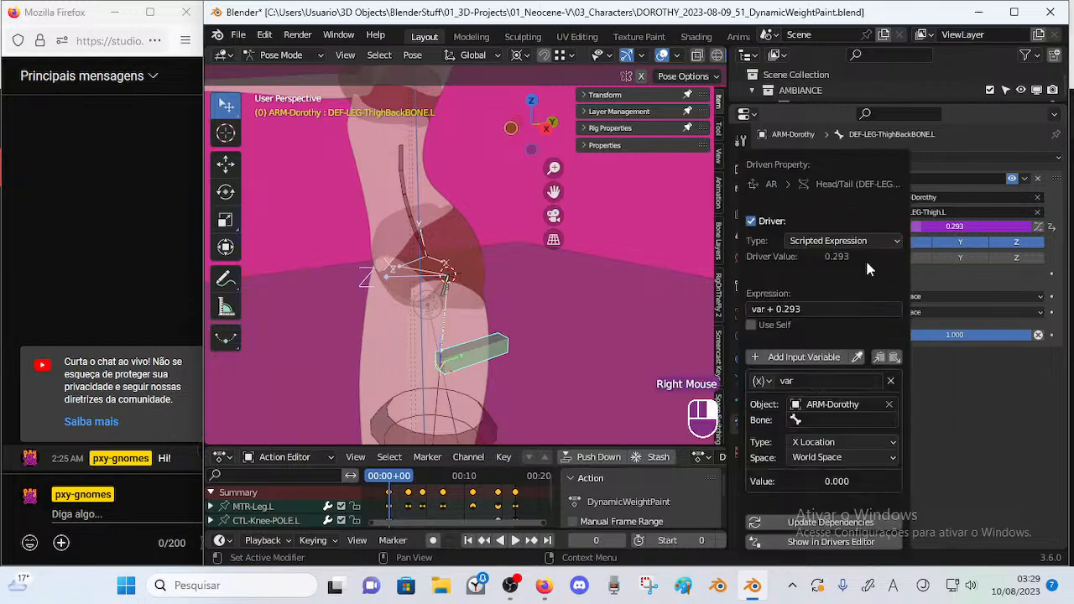
left_click(442, 289)
key("F2")
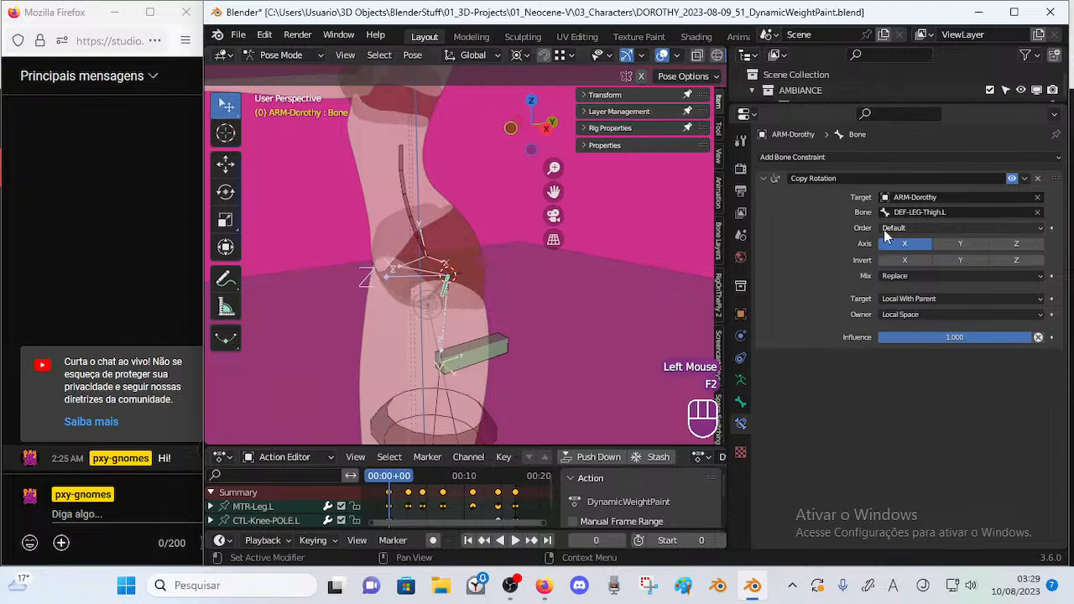
left_click(508, 349)
Edit the Head/Tail driver and set its variable's bone to Bone.
right_click(932, 224)
left_click(932, 225)
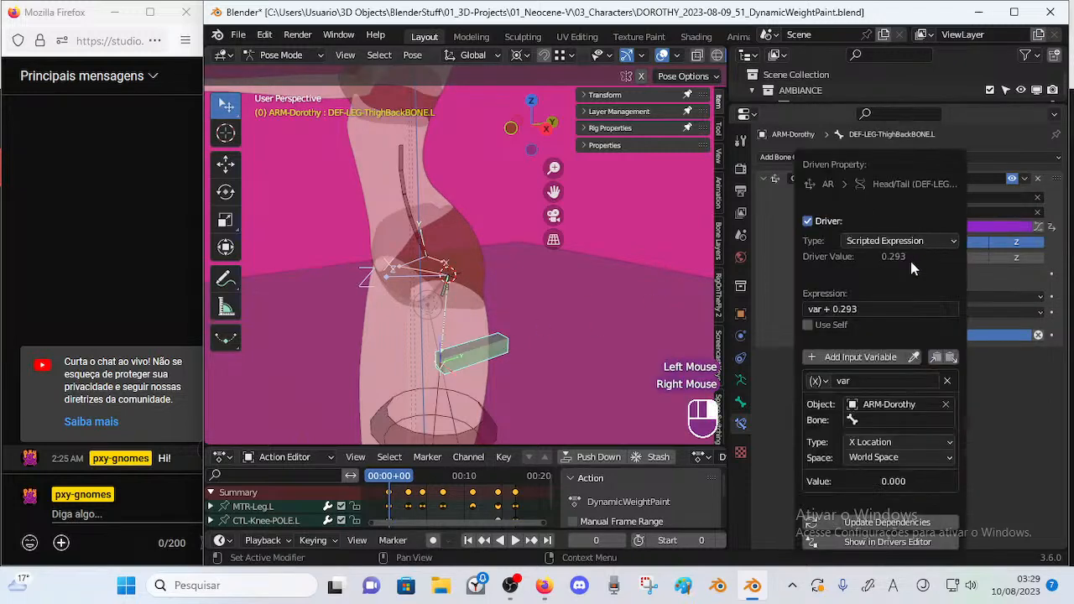
left_click(861, 423)
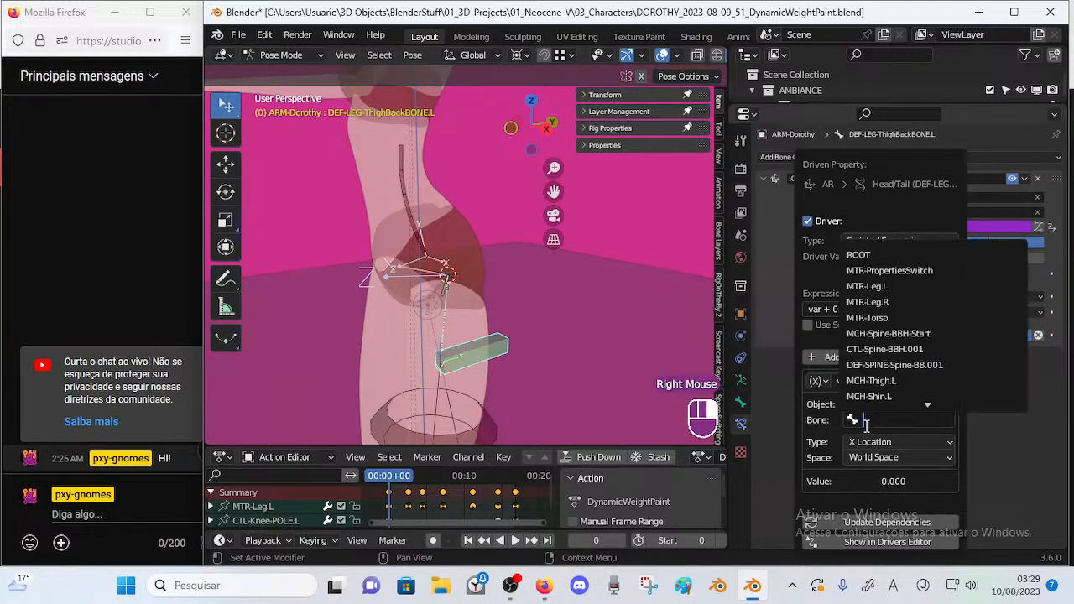
left_click(866, 443)
left_click(866, 443)
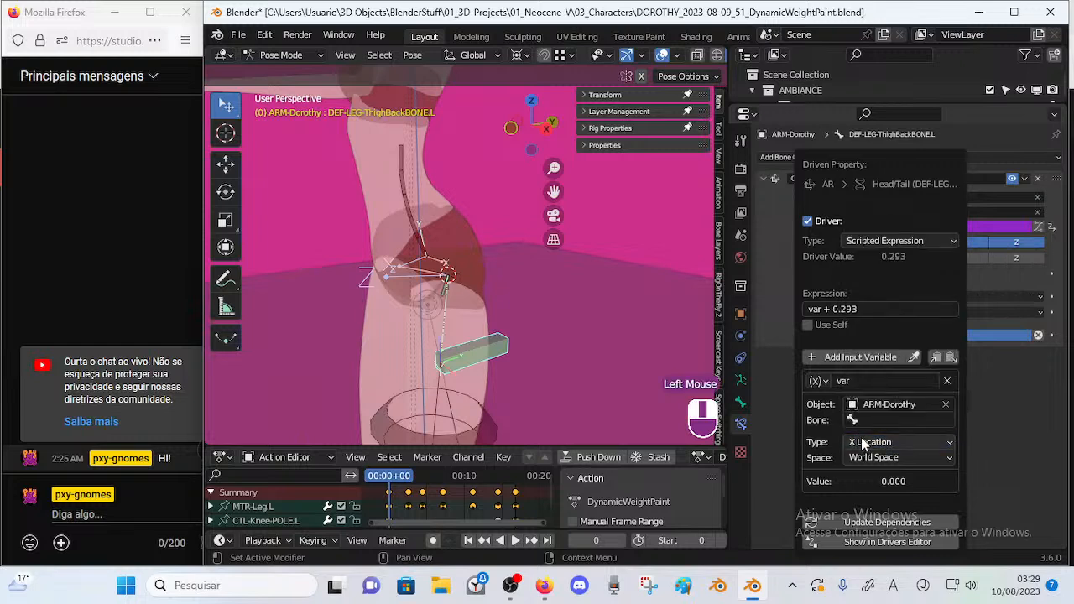
left_click(871, 442)
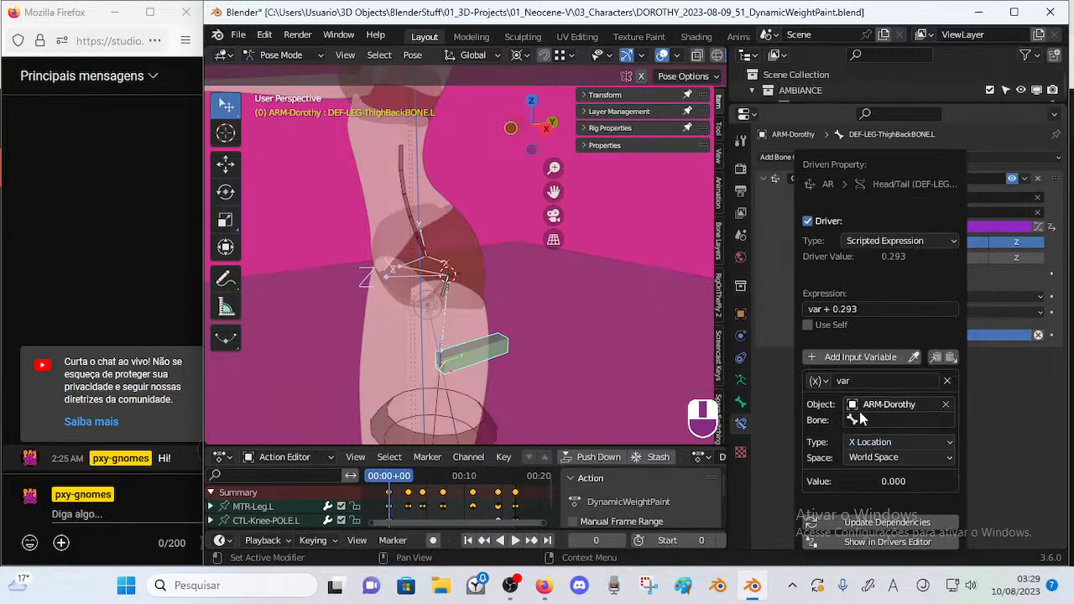
left_click(873, 419)
left_click(835, 419)
left_click(872, 424)
left_click(832, 420)
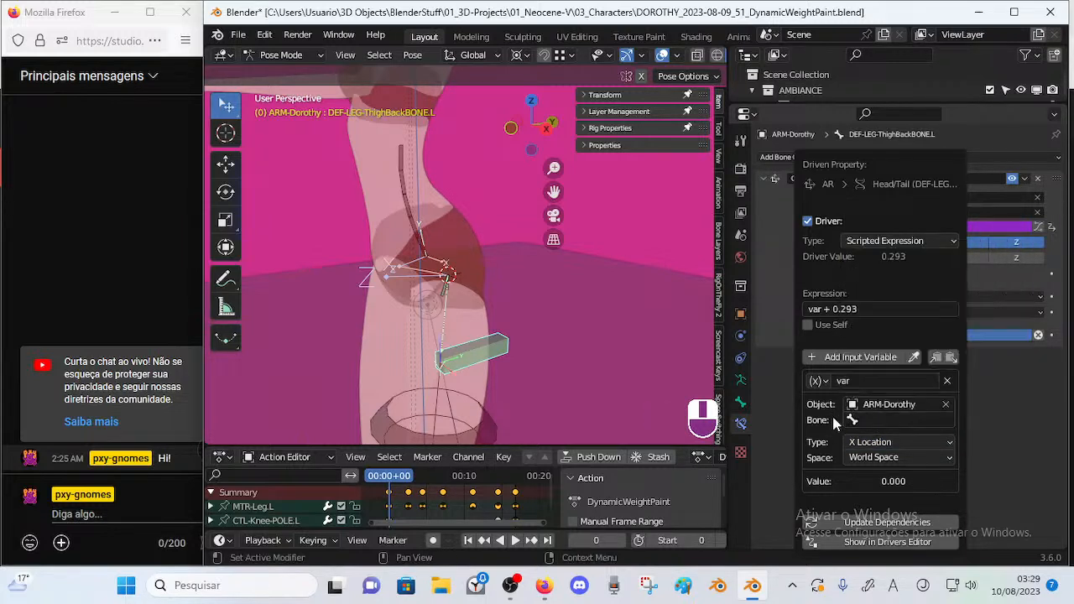
left_click(887, 419)
type("Bone")
key("Return")
Set the driver variable's type to X Rotation and its space to Local Space.
left_click(876, 443)
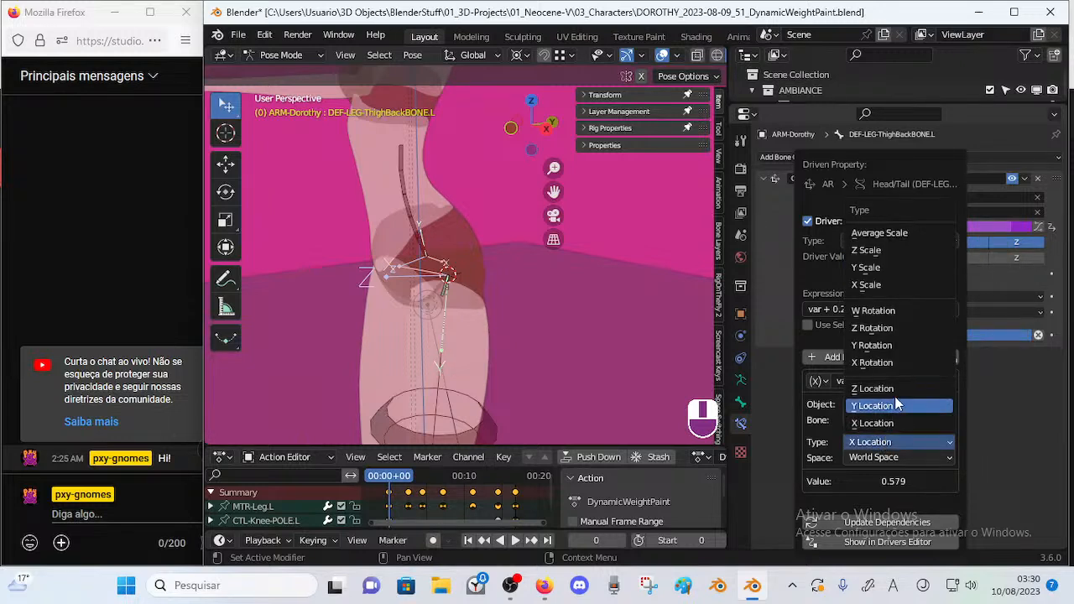
left_click(895, 362)
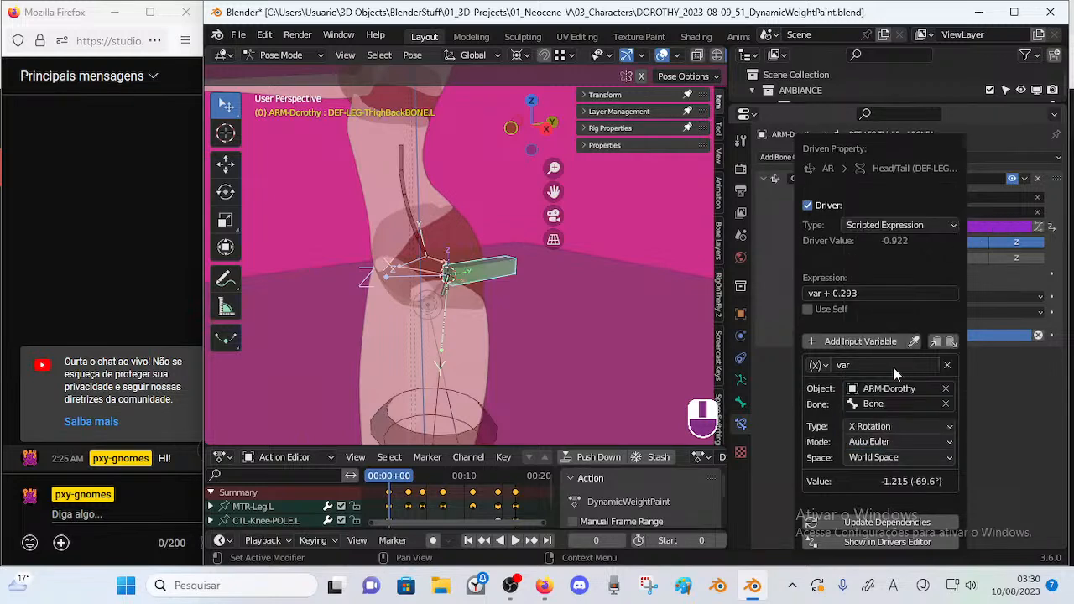
left_click(873, 457)
left_click(859, 509)
Scrub the animation to examine how the driven helper bone behaves while the left thigh moves.
mouse_move(388, 476)
left_mouse_down()
mouse_move(420, 478)
mouse_move(405, 473)
left_mouse_up()
middle_click_drag(482, 357, 485, 411, "ctrl")
middle_click_drag(485, 407, 458, 396)
left_click(406, 472)
left_click_drag(408, 475, 461, 475)
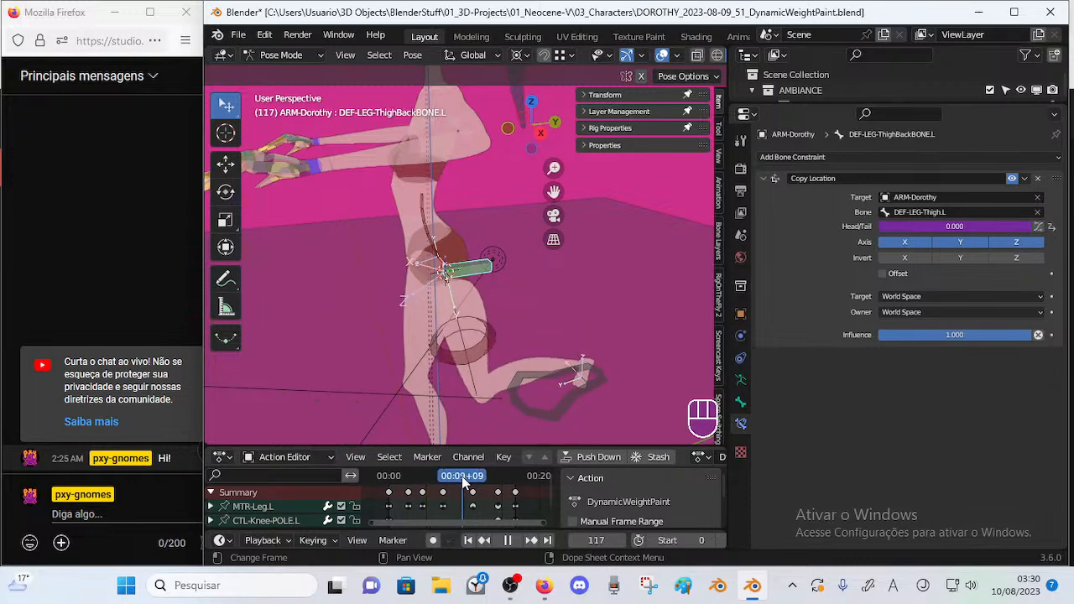
Edit the Head/Tail driver and set its variable's rotation mode to Quaternion.
right_click(940, 226)
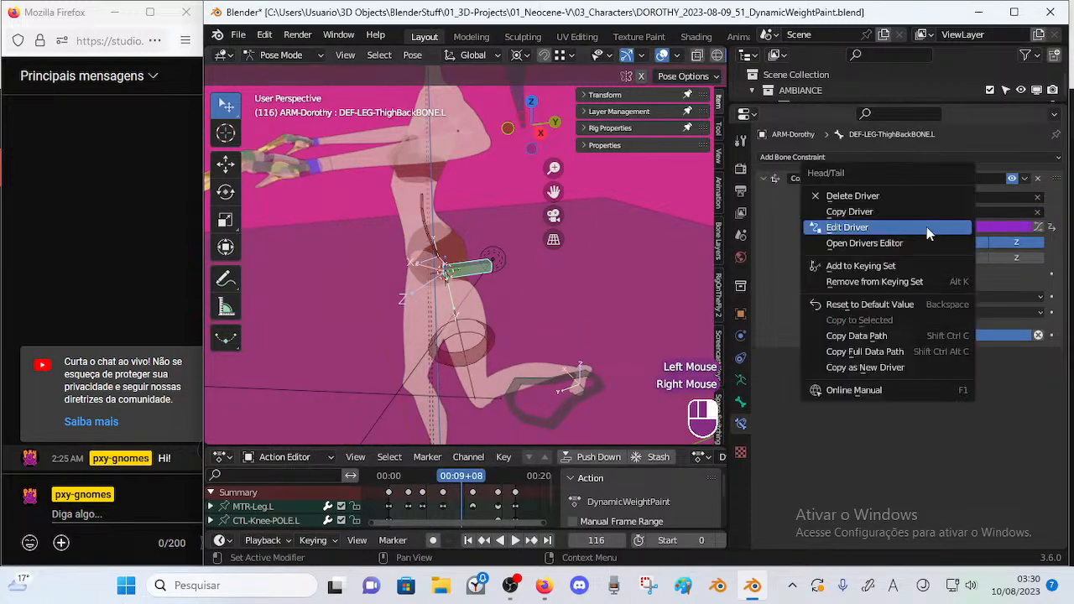
left_click(926, 227)
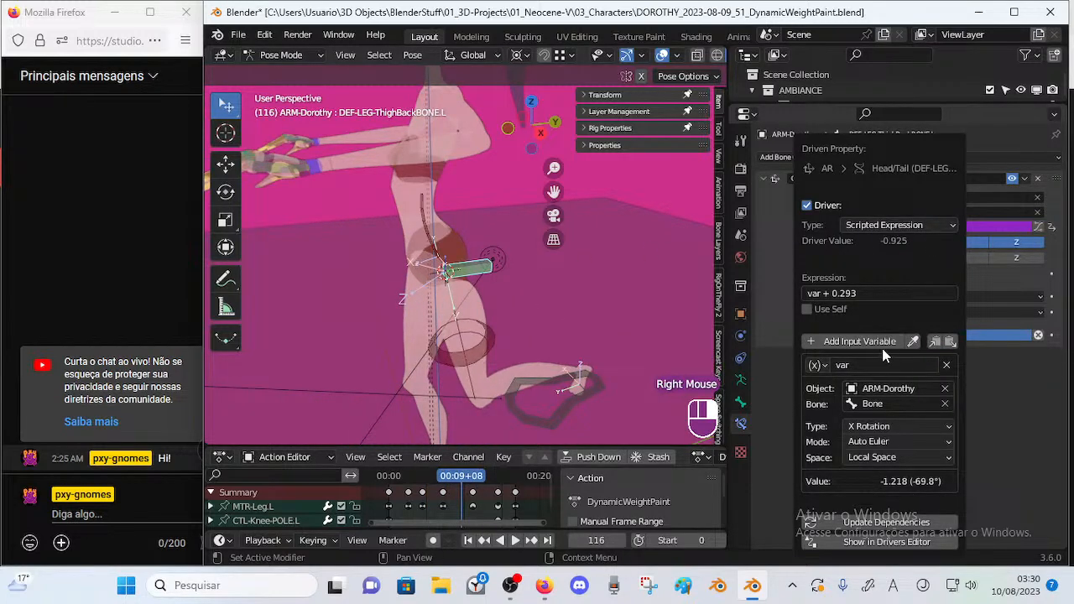
left_click(874, 440)
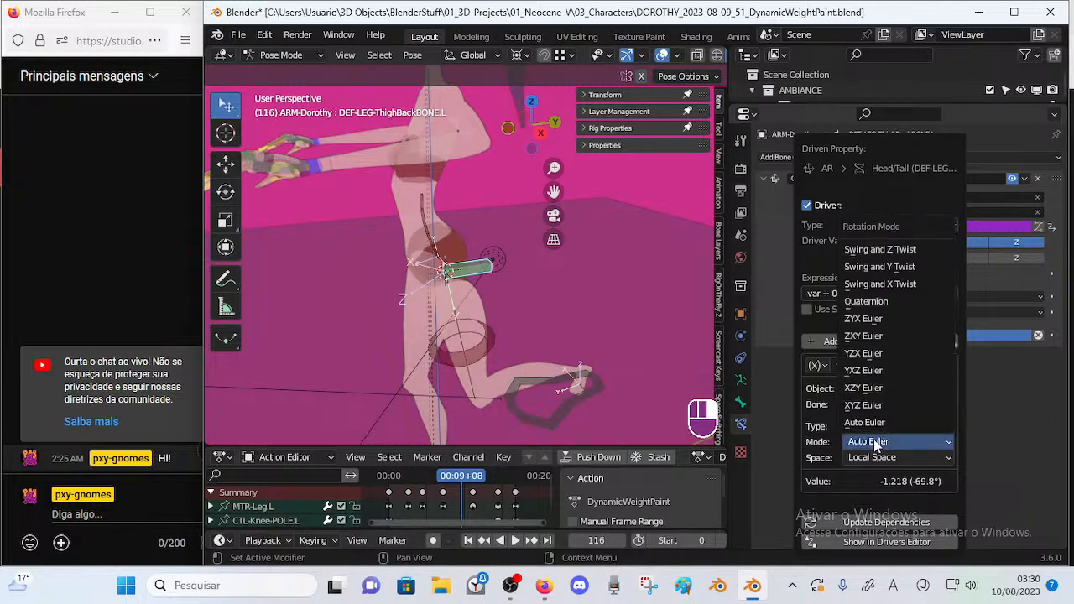
left_click(911, 304)
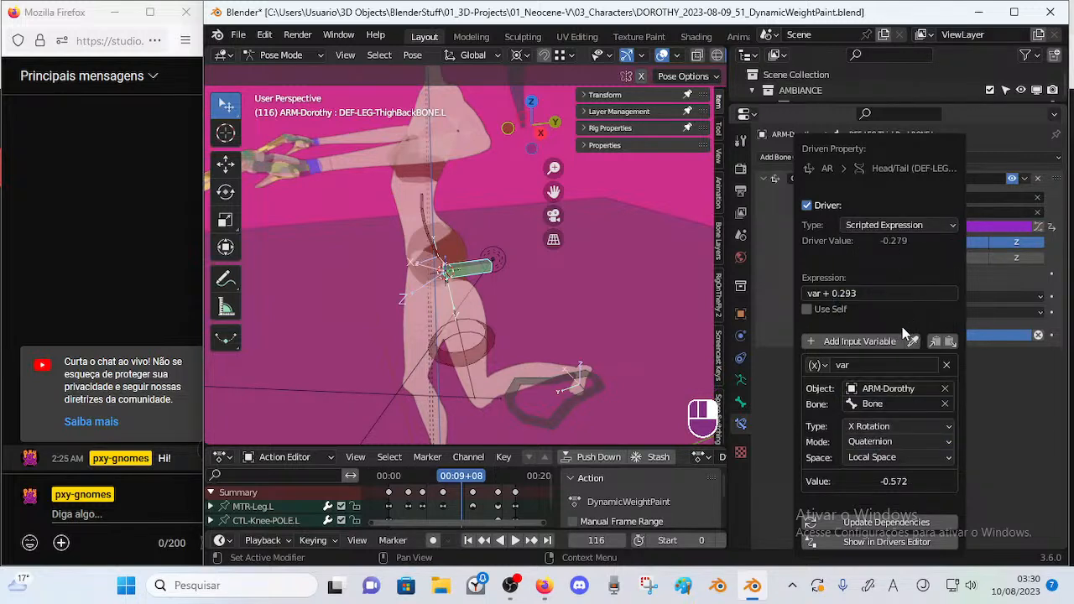
Remove the offset so the driver expression is only var, and scrub the animation to check the helper bone.
left_click(871, 294)
left_click(870, 293)
key("BackSpace")
key("BackSpace")
key("BackSpace")
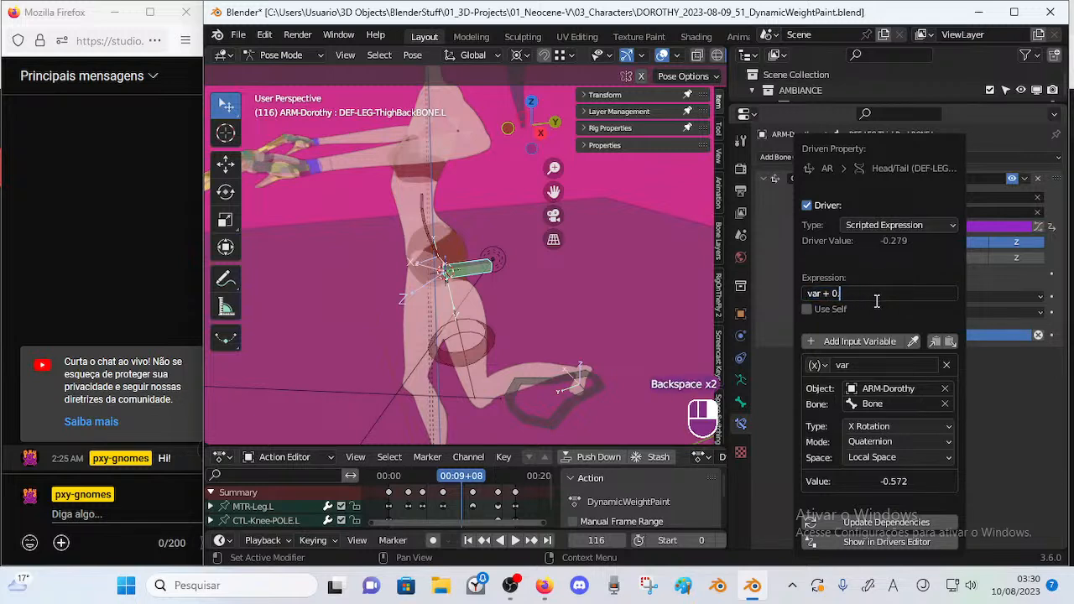
left_click(460, 477)
mouse_move(461, 477)
left_mouse_down()
mouse_move(419, 475)
mouse_move(448, 460)
mouse_move(420, 470)
mouse_move(458, 467)
left_mouse_up()
Set the Head/Tail driver expression to -var and scrub the thigh motion to check it.
right_click_drag(936, 226, 920, 227)
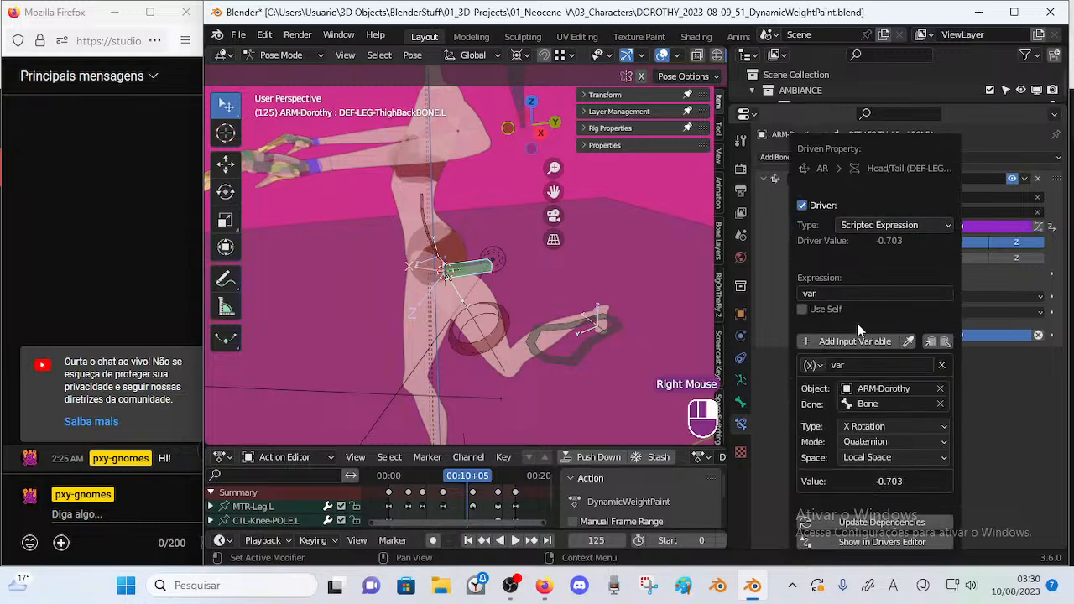
left_click(868, 290)
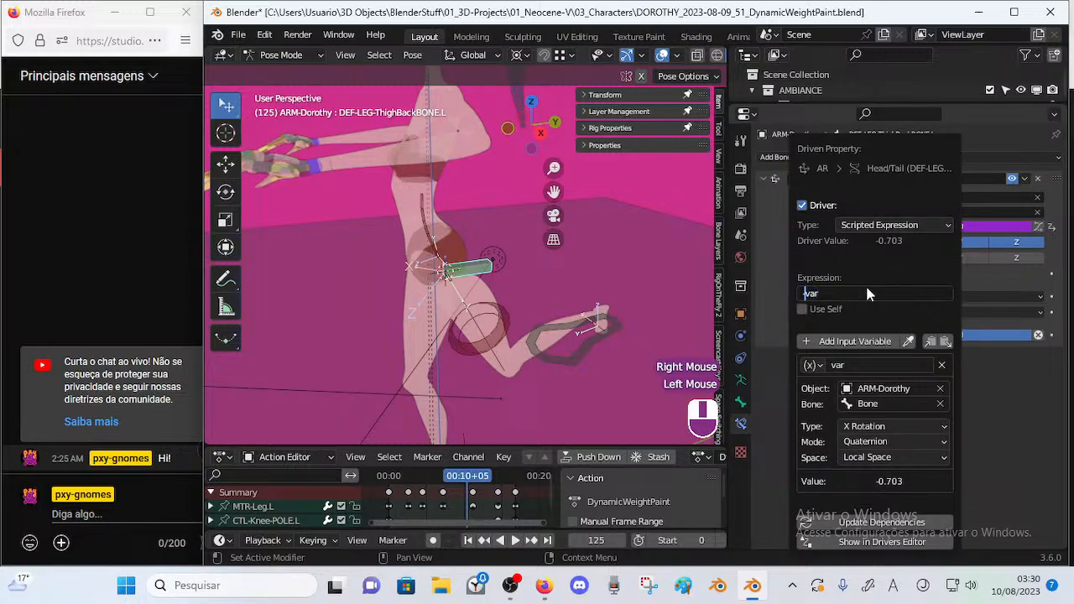
left_click(435, 475)
left_click_drag(449, 483, 447, 453)
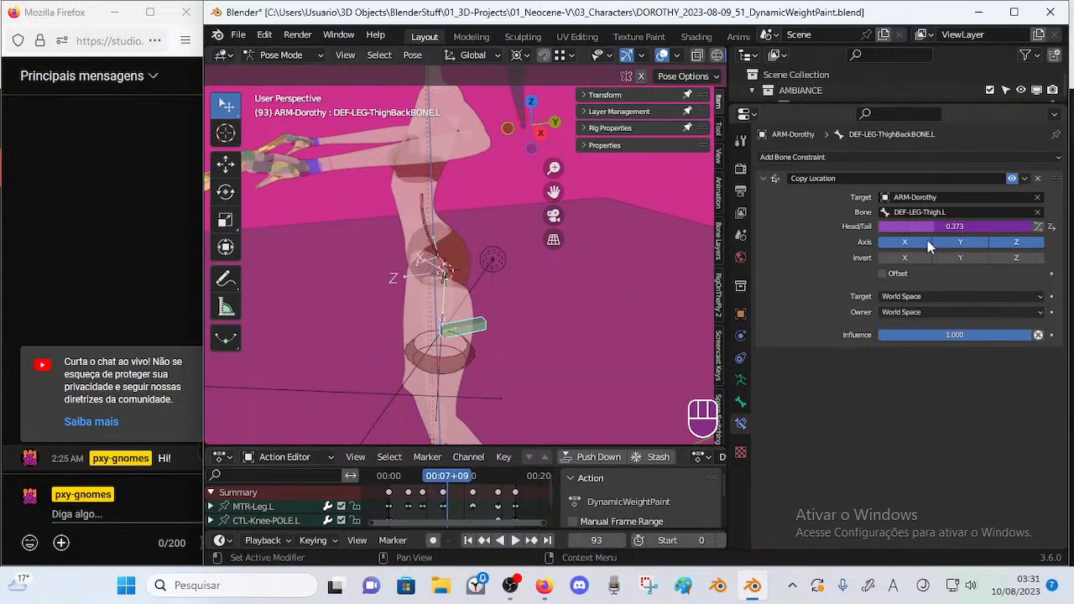
Try the expression -var -200 in the Head/Tail driver.
right_click(945, 226)
left_click(935, 224)
left_click(867, 293)
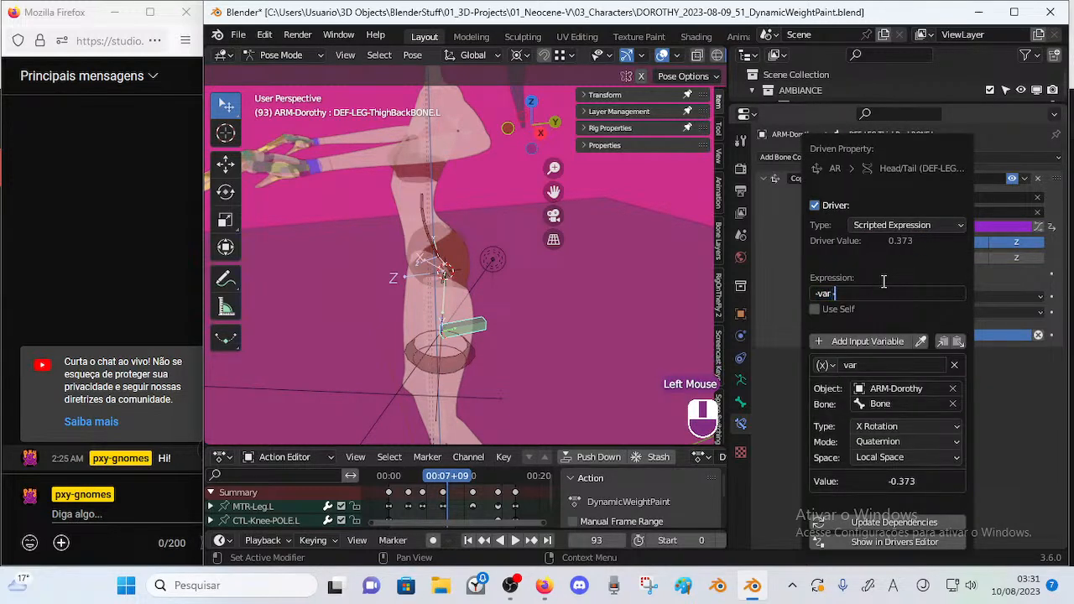
type("-20")
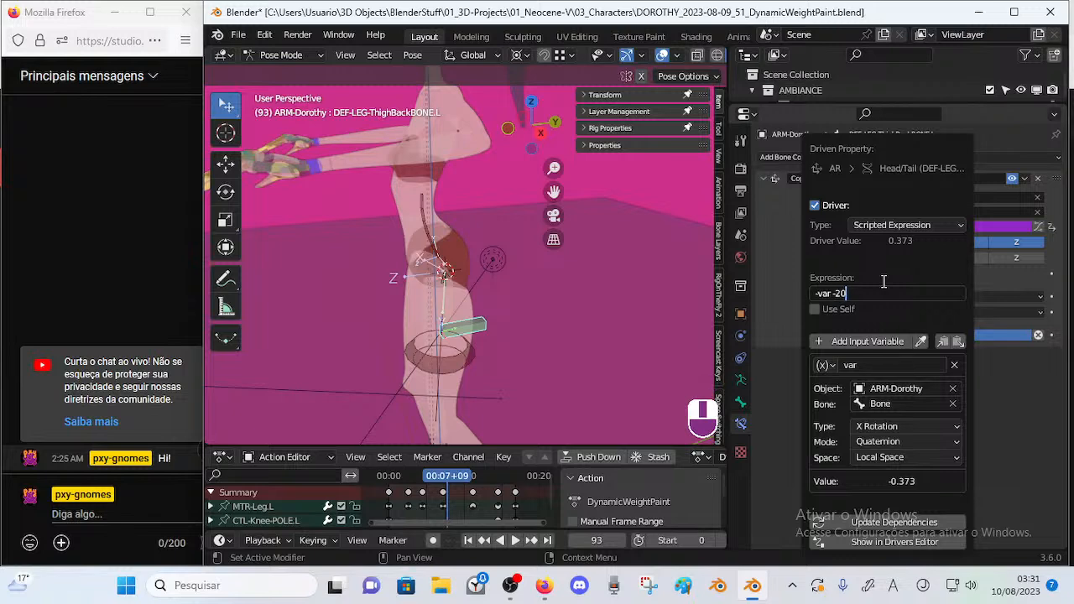
type("0")
key("Return")
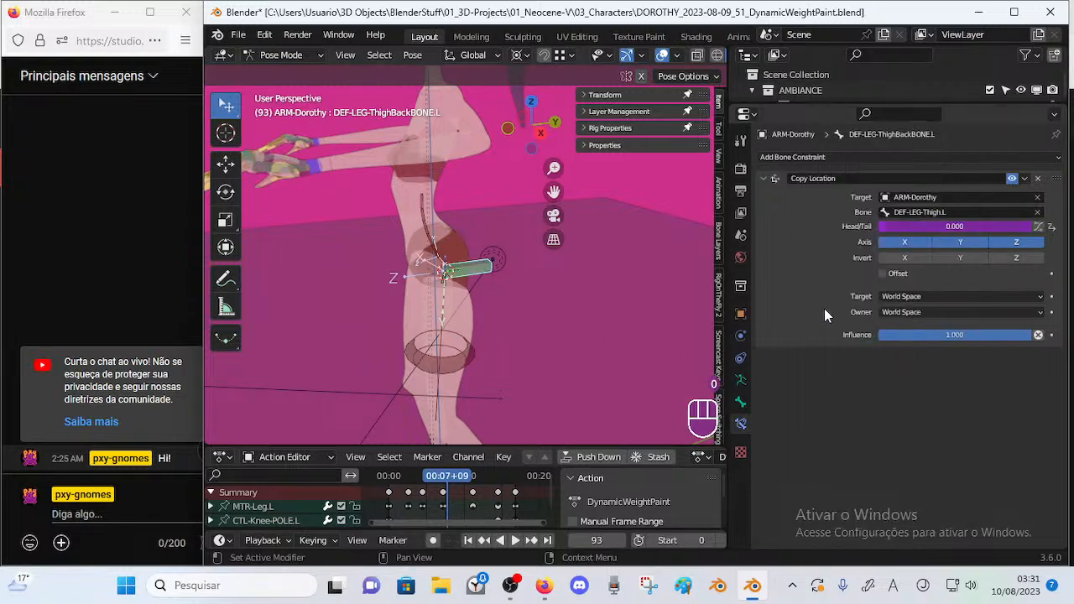
Set the Head/Tail driver expression to -var -0.3 and scrub the animation to check the helper bone's travel.
right_click(928, 229)
left_click(914, 231)
left_click(821, 291)
left_click(821, 288)
key("BackSpace")
key("BackSpace")
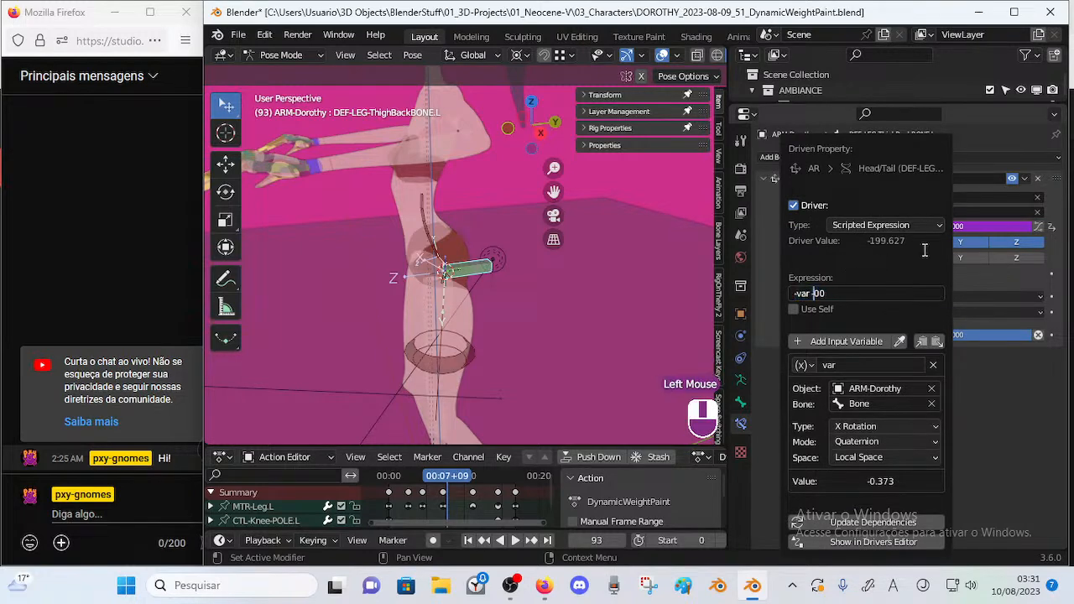
type("-02")
key("Return")
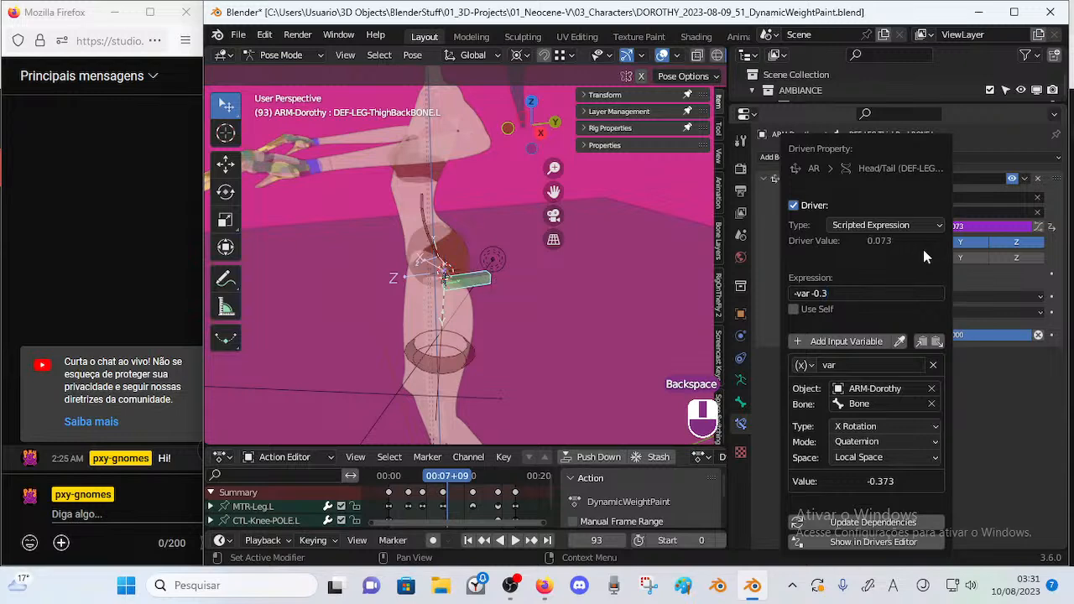
left_click_drag(426, 476, 466, 462)
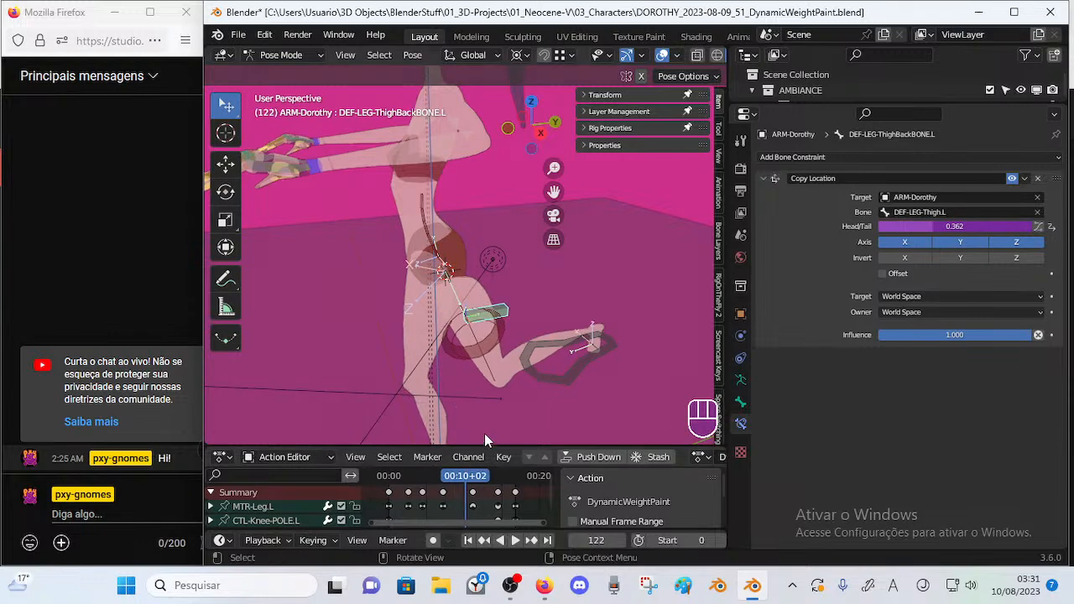
Halve the variable in the driver expression, making it -var/2 -0.3, and scrub the thigh motion.
right_click(926, 224)
left_click(926, 224)
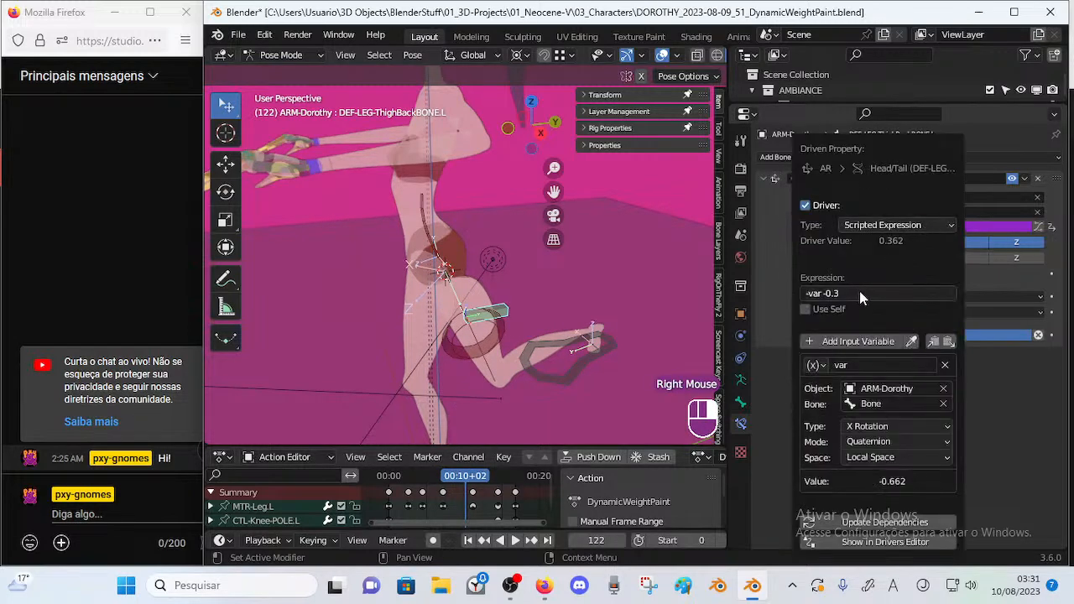
left_click(863, 293)
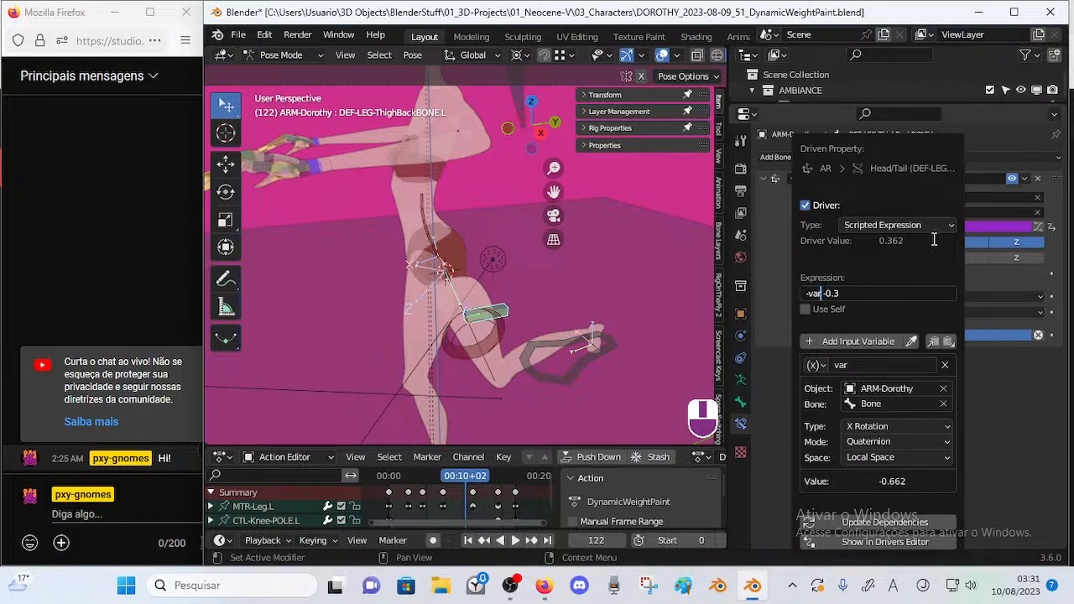
key("super")
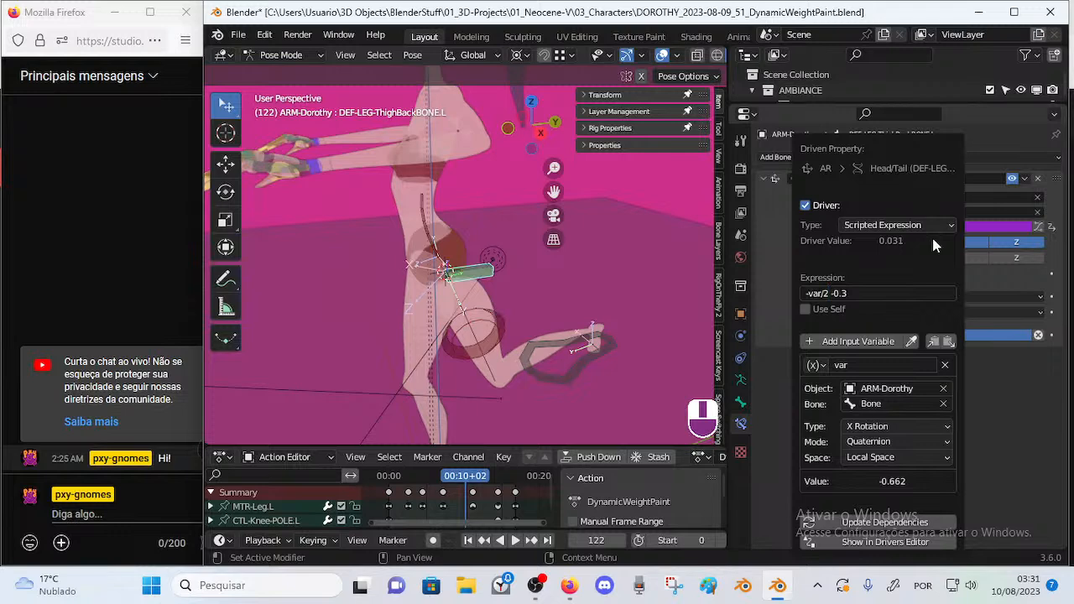
left_click(457, 476)
left_click_drag(457, 476, 482, 478)
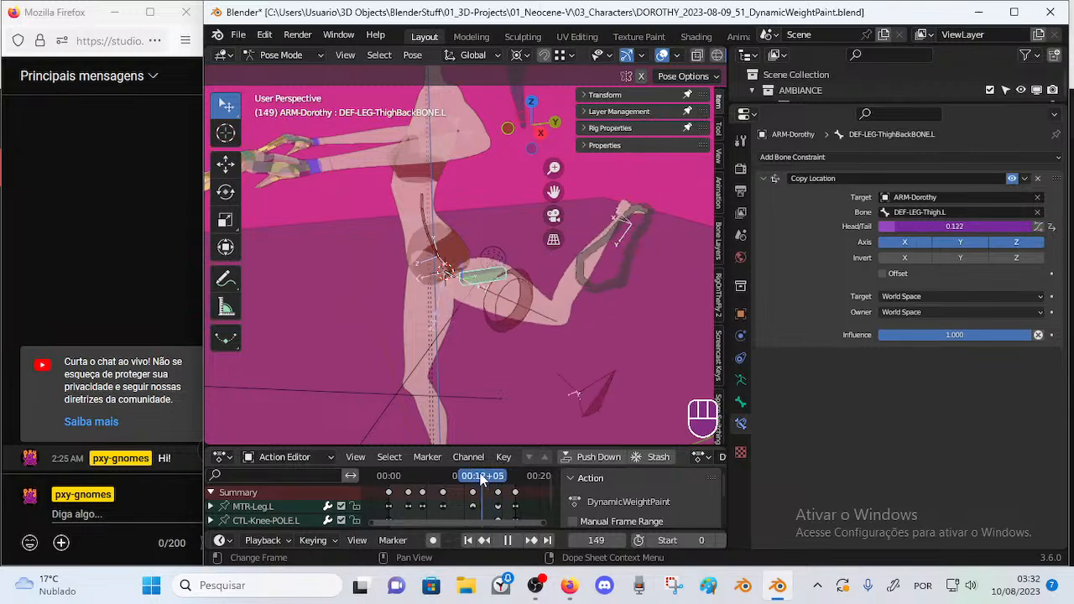
Edit the driver expression to divide var by a smaller number and subtract 0.2, and save the file.
right_click(932, 226)
left_click(936, 225)
left_click(858, 293)
left_click(851, 292)
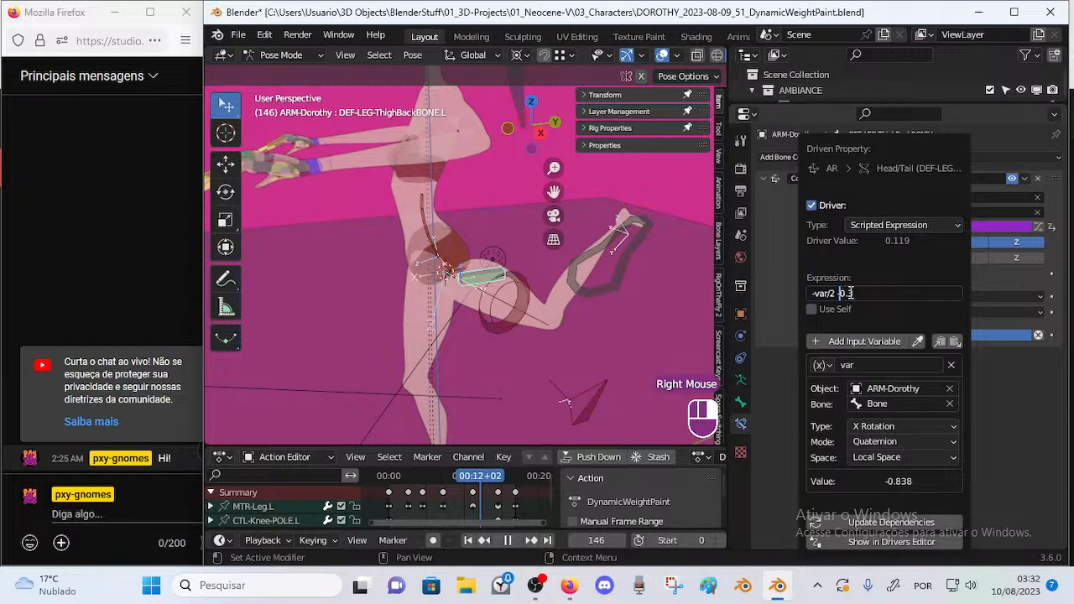
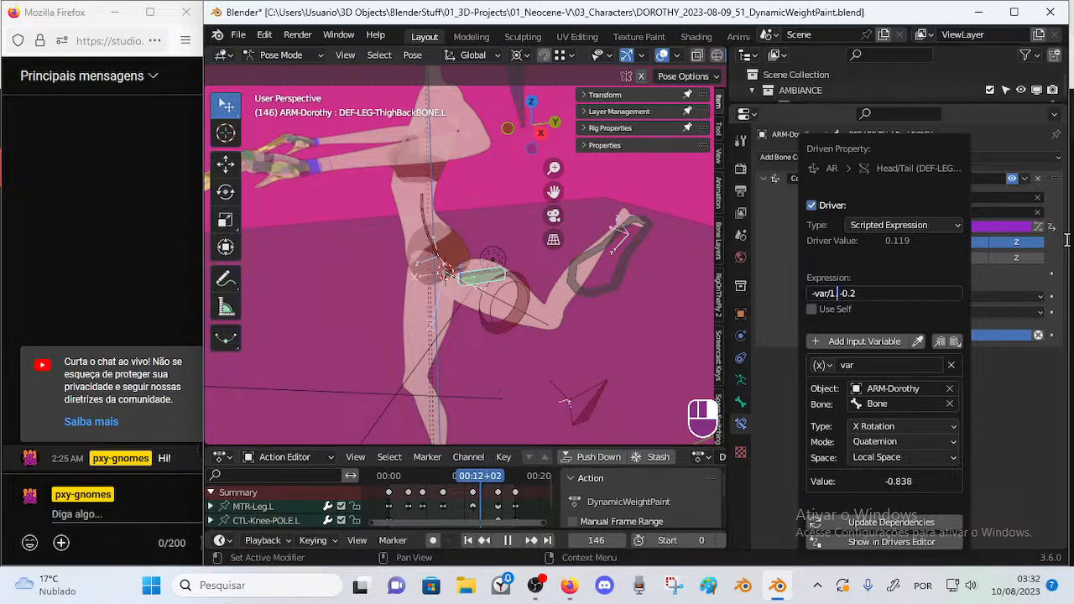
mouse_move(475, 485)
left_mouse_down()
mouse_move(443, 485)
mouse_move(527, 457)
mouse_move(439, 466)
mouse_move(483, 455)
mouse_move(466, 457)
mouse_move(455, 485)
mouse_move(486, 487)
left_mouse_up()
key("ctrl+s")
Select the ARM-Dorothy armature together with 00_Body, enter Weight Paint mode, and save the file.
left_click(440, 482)
left_click_drag(470, 482, 478, 477)
middle_click_drag(541, 345, 514, 309, "ctrl")
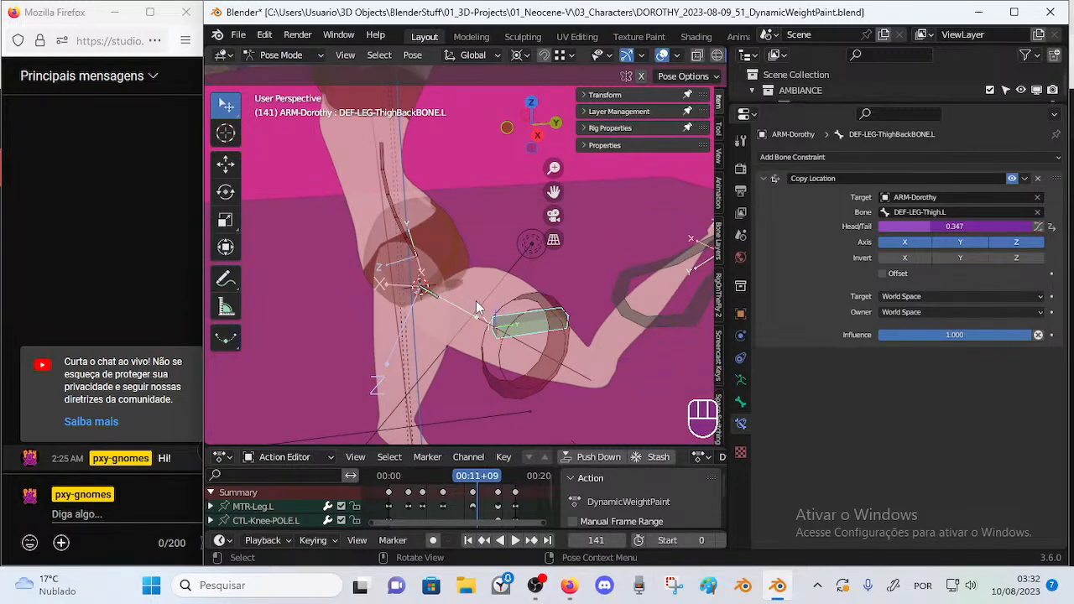
key("ctrl+Tab")
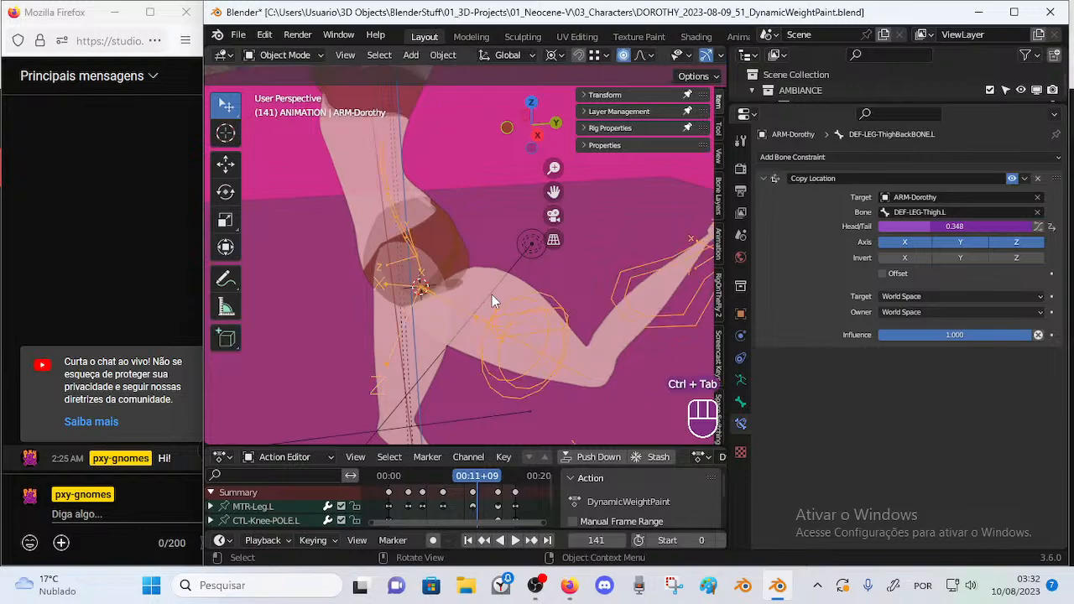
left_click(531, 292)
left_click(511, 280)
left_click(534, 293)
left_click(505, 281, "shift")
key("ctrl+Tab")
key("ctrl+s")
Scrub the animation around the left thigh bend and examine how the buttock crease on 00_Body deforms.
middle_click_drag(479, 375, 465, 419)
mouse_move(458, 485)
left_mouse_down()
mouse_move(408, 477)
mouse_move(480, 478)
mouse_move(461, 478)
mouse_move(474, 478)
mouse_move(467, 466)
mouse_move(445, 478)
mouse_move(479, 478)
mouse_move(483, 464)
mouse_move(459, 457)
mouse_move(470, 477)
left_mouse_up()
middle_click_drag(466, 336, 413, 300, "ctrl")
mouse_move(460, 481)
left_mouse_down()
mouse_move(444, 478)
mouse_move(477, 477)
left_mouse_up()
middle_click_drag(424, 308, 425, 314)
mouse_move(461, 477)
left_mouse_down()
mouse_move(449, 479)
mouse_move(469, 476)
left_mouse_up()
middle_click_drag(470, 419, 476, 431, "ctrl")
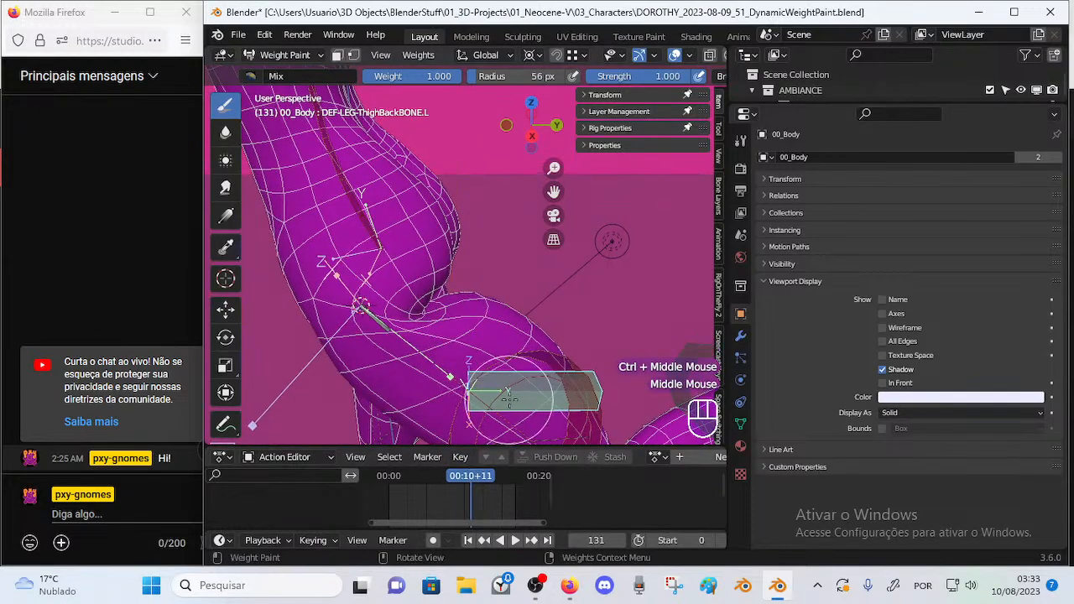
middle_click_drag(525, 375, 508, 394, "ctrl")
mouse_move(471, 476)
left_mouse_down()
mouse_move(451, 476)
mouse_move(473, 476)
left_mouse_up()
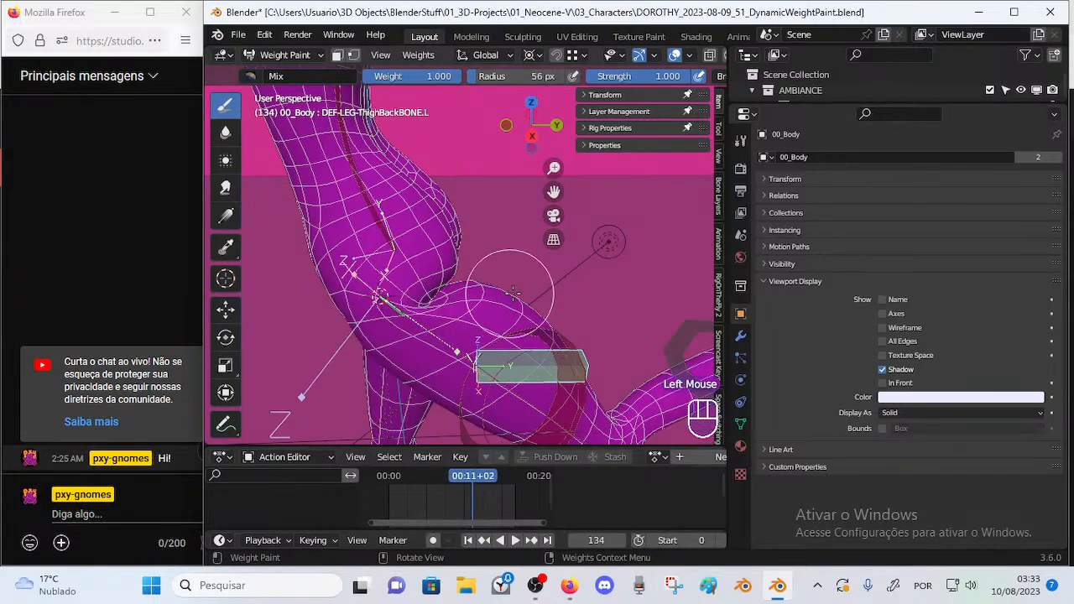
mouse_move(462, 478)
left_mouse_down()
mouse_move(439, 477)
mouse_move(471, 477)
left_mouse_up()
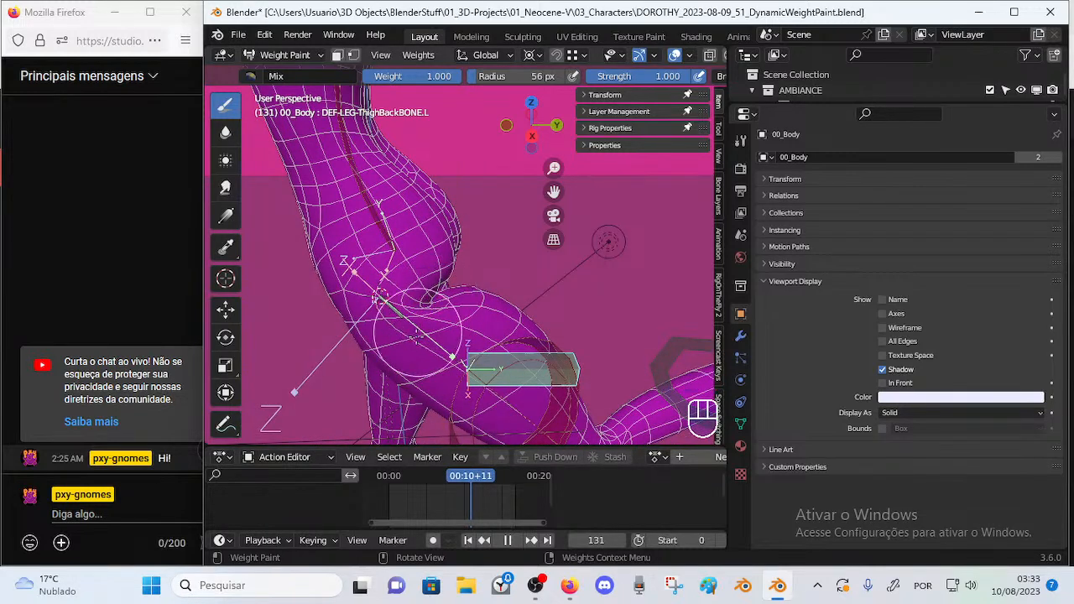
middle_click_drag(527, 386, 528, 380, "ctrl")
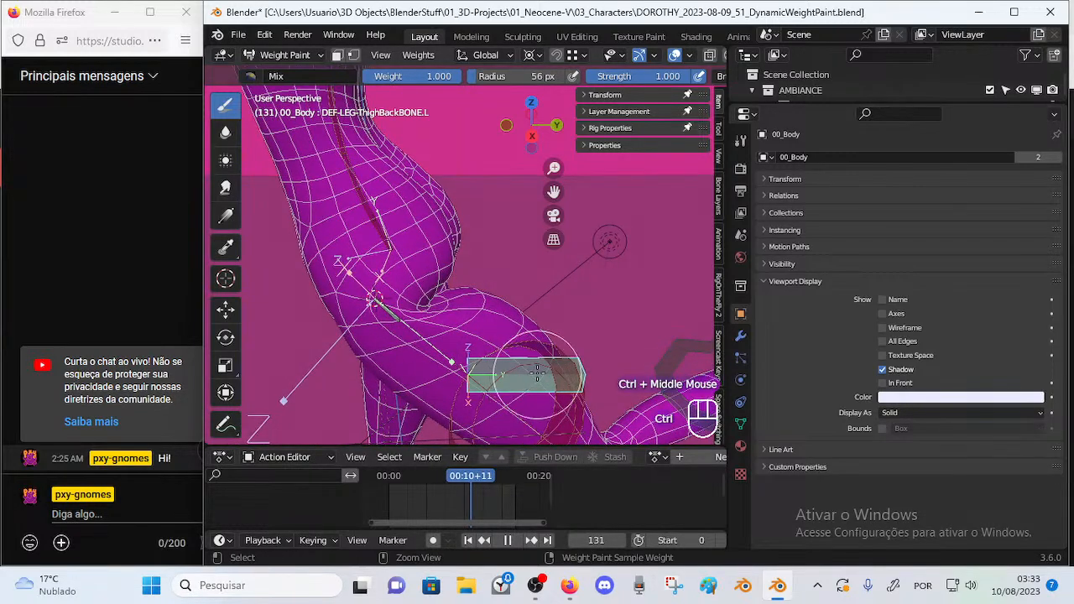
Reselect the armature and 00_Body in Object Mode, return to Weight Paint mode, and pick DEF-LEG-ThighBackBONE.L.
key("ctrl+Tab")
key("ctrl+Tab")
left_click(542, 378)
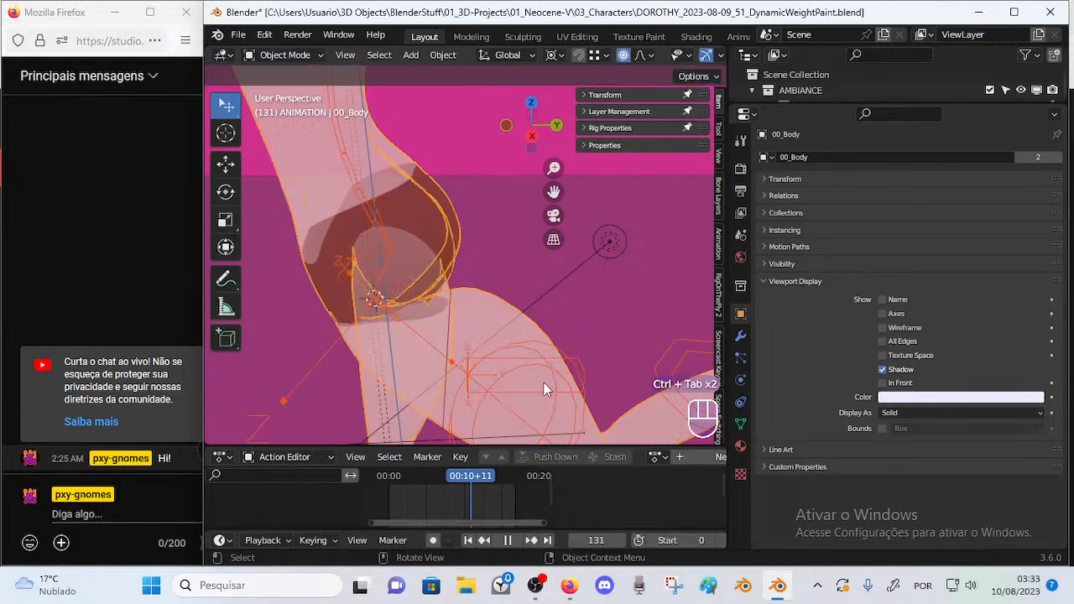
left_click(542, 377)
left_click(515, 313, "shift")
key("ctrl+Tab")
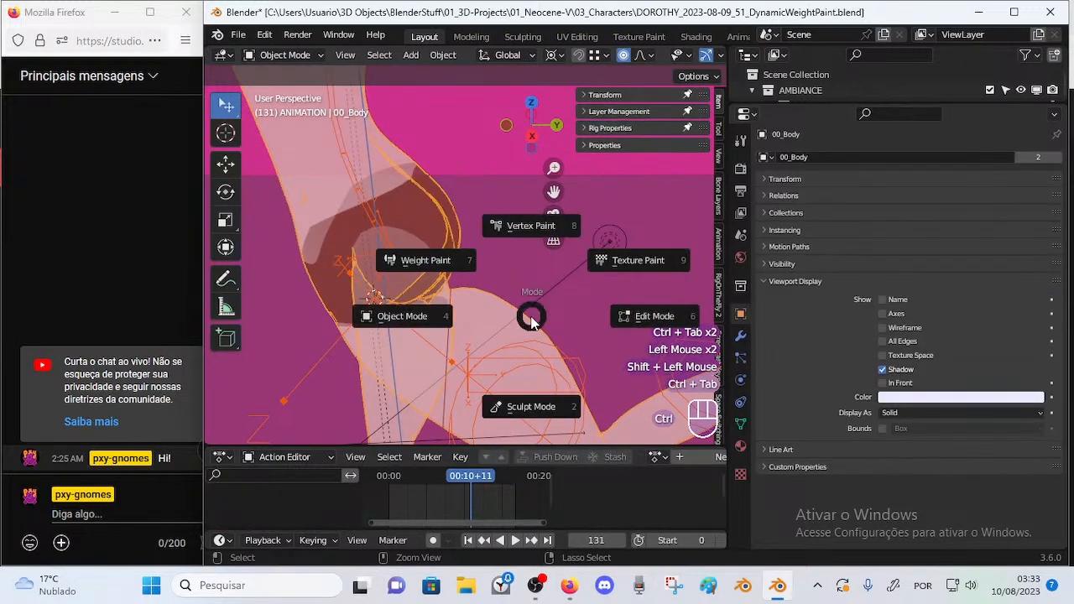
left_click(538, 362, "ctrl")
Set the weight brush to weight 0.176 and radius 42 px for painting the buttock crease.
mouse_move(529, 353)
middle_mouse_down("ctrl")
mouse_move(506, 288)
mouse_move(463, 279)
mouse_move(460, 291)
mouse_move(436, 288)
middle_mouse_up("ctrl")
key("ctrl+f")
left_click(465, 284)
key("f")
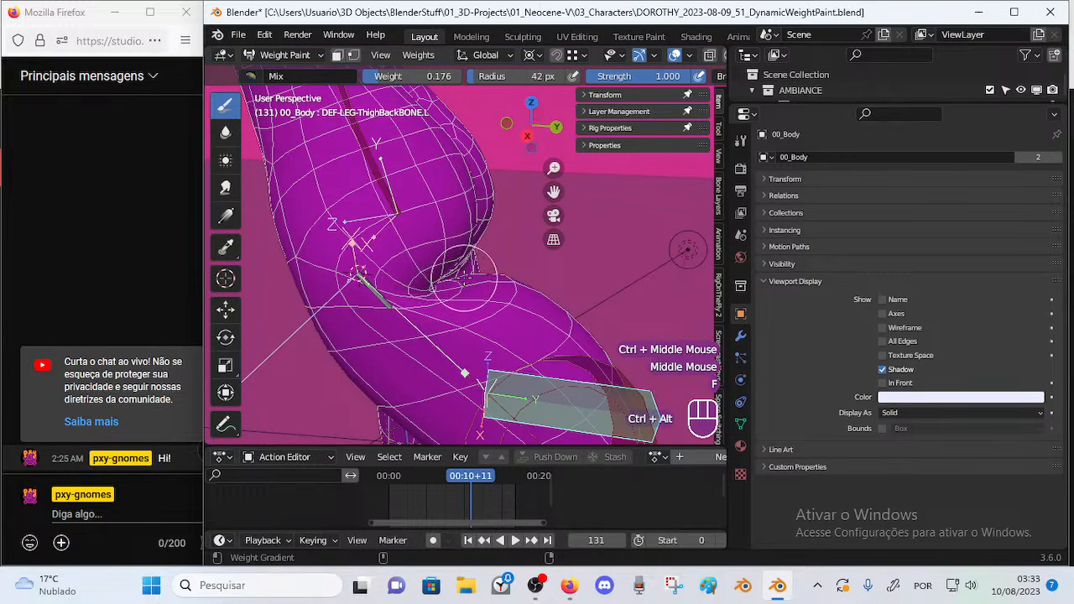
key("shift+ctrl+alt+z")
key("shift+ctrl+alt+z")
key("ctrl+alt+z")
key("ctrl+alt+z")
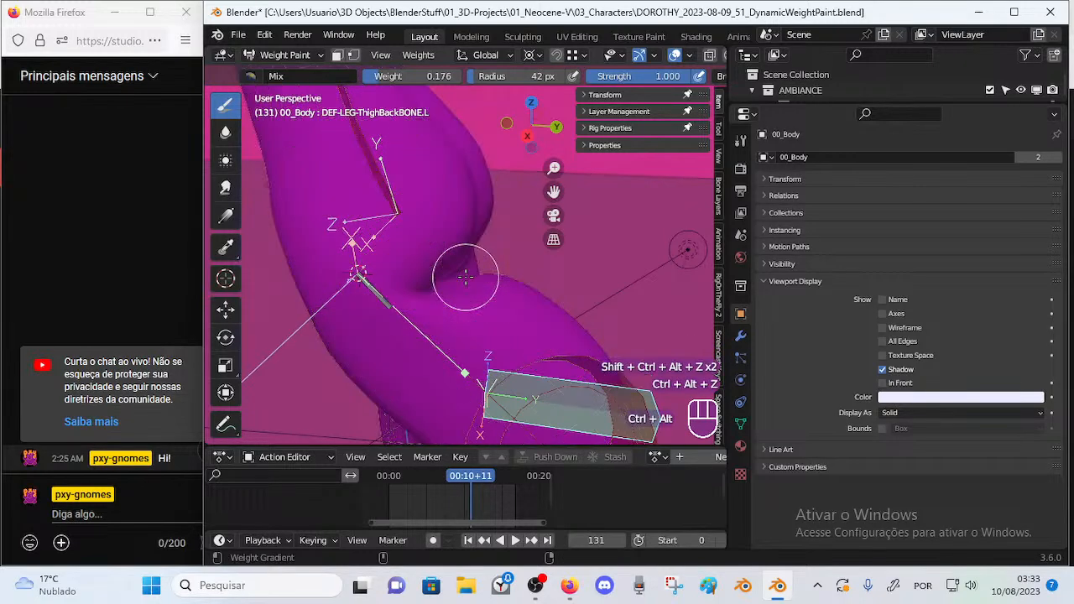
middle_click_drag(458, 280, 493, 277, "ctrl")
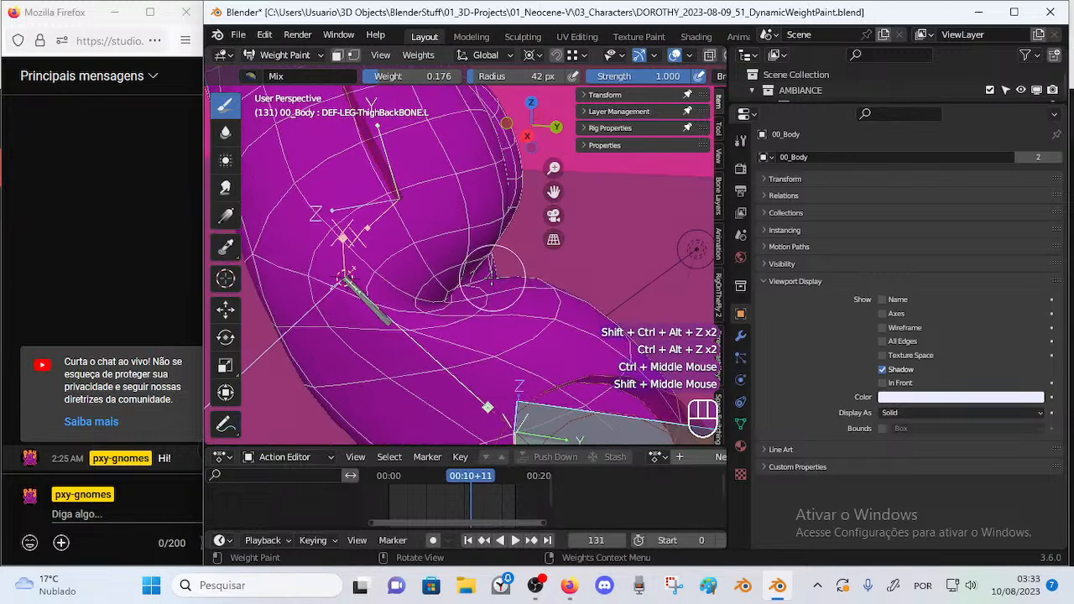
left_click(353, 55)
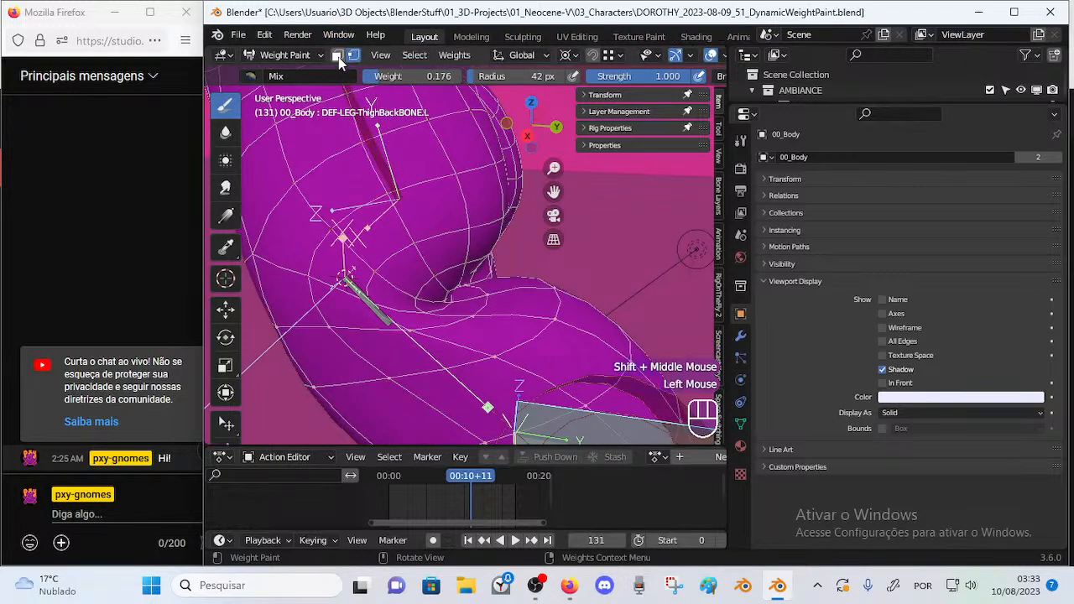
left_click(352, 57)
Set the weight brush radius to 20 px and paint the left buttock crease with weight 0.176.
key("f")
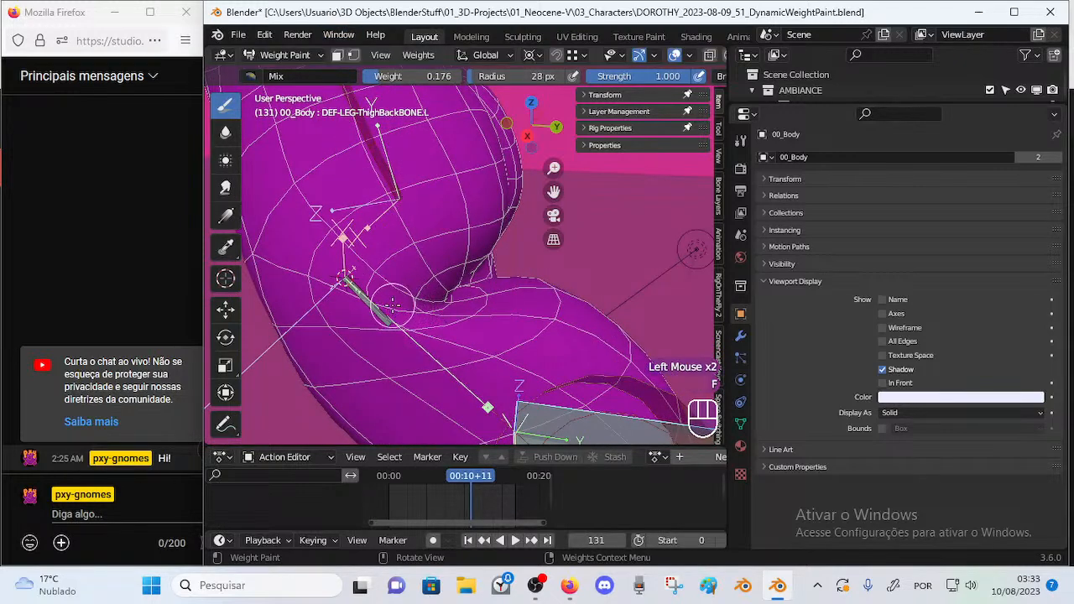
key("f")
left_click_drag(344, 279, 367, 298)
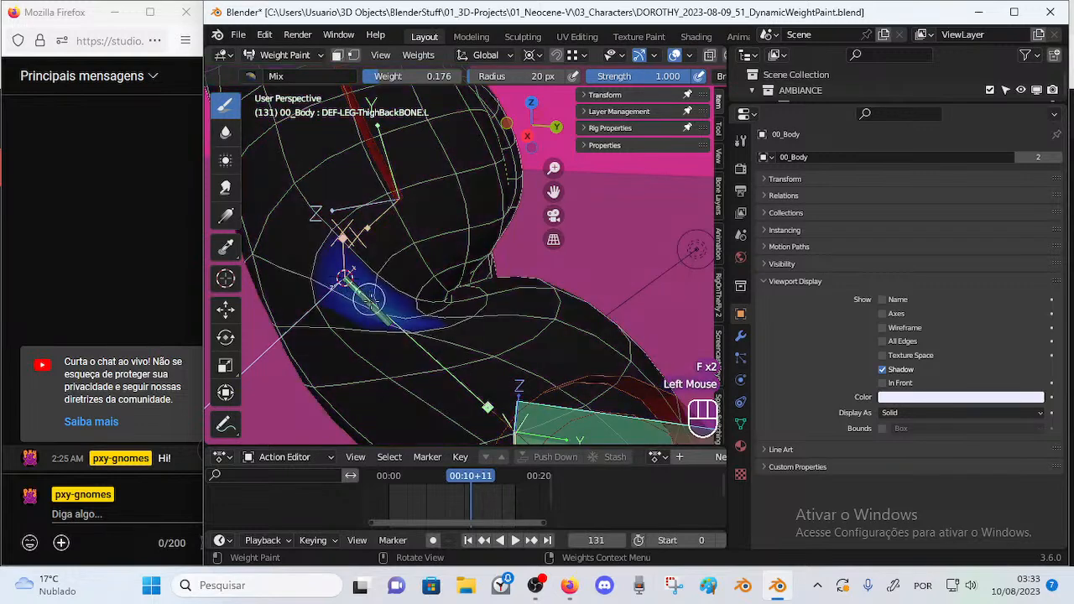
left_click(425, 312)
middle_click_drag(425, 312, 433, 312)
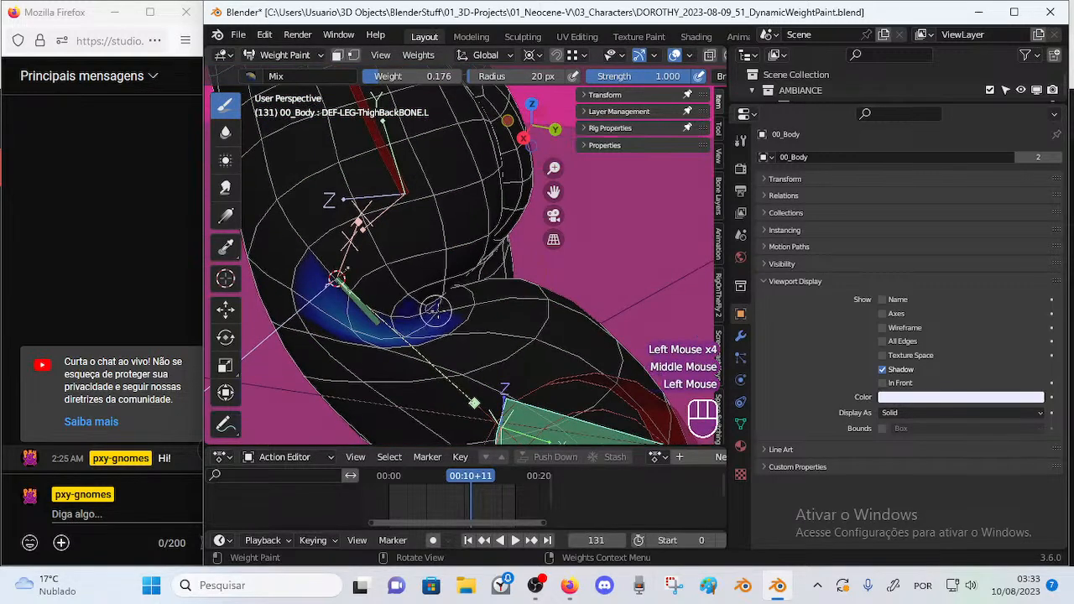
Extend the 0.176 weight from the crease across the upper back of the left thigh.
mouse_move(428, 303)
middle_mouse_down()
mouse_move(543, 324)
mouse_move(503, 311)
mouse_move(521, 318)
middle_mouse_up()
left_click(507, 320)
left_click(542, 324)
left_click(564, 320)
left_click(521, 318)
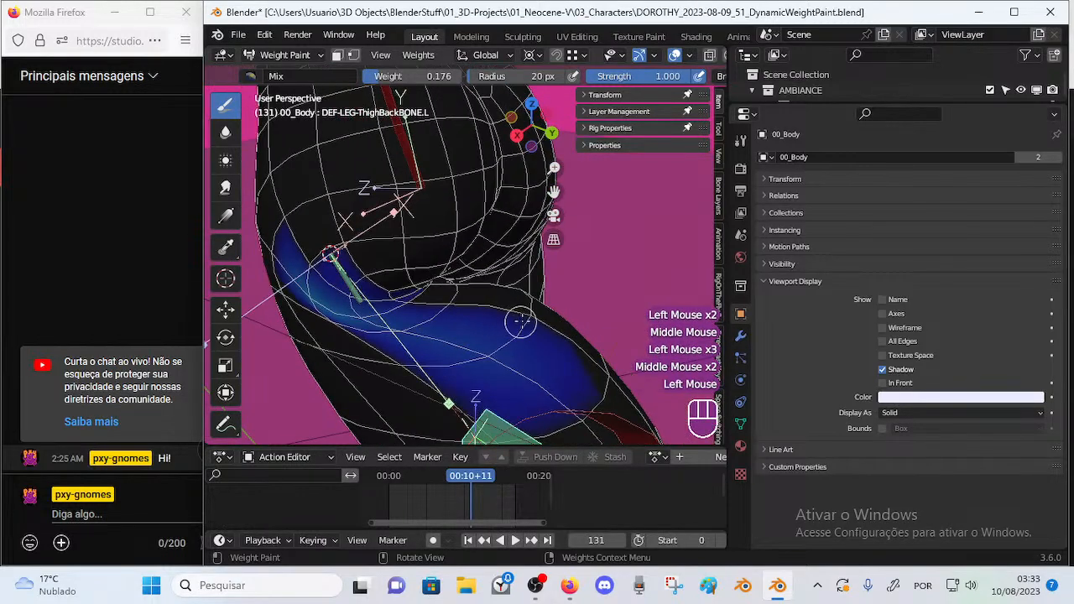
Enlarge the brush radius to 42 px and paint the 0.176 weight broadly around the crease and outer thigh.
middle_click_drag(440, 372, 457, 365)
middle_click_drag(457, 365, 491, 332, "ctrl")
key("f")
left_click(454, 345)
left_click(486, 333)
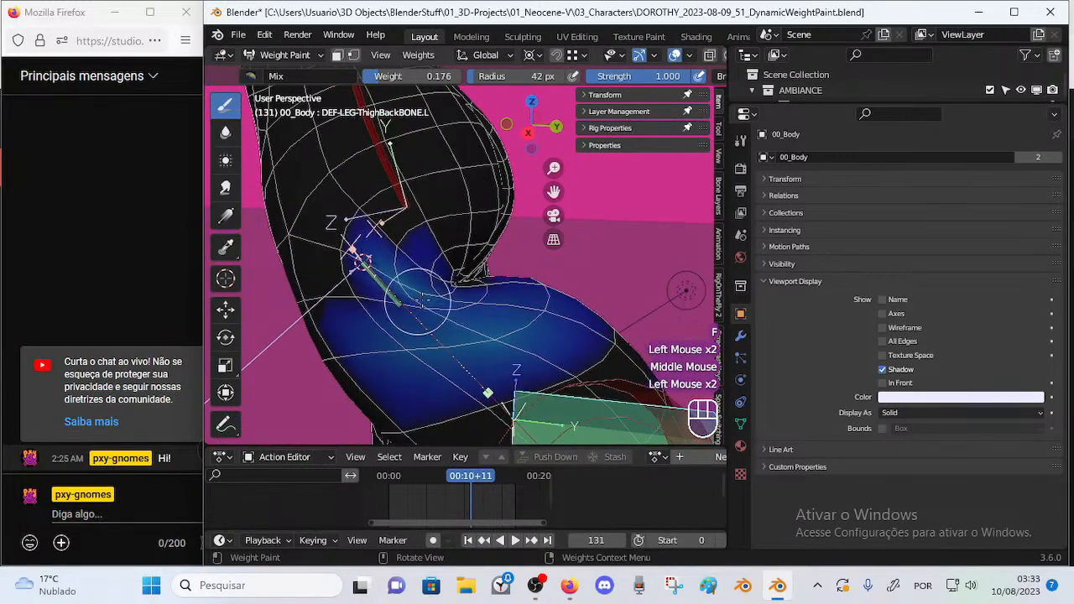
left_click(424, 304)
Go to frame 112, set the brush radius to 24 px, and paint the lower left buttock and inner crease with weight 0.176.
middle_click_drag(423, 303, 491, 407, "ctrl")
mouse_move(475, 480)
left_mouse_down()
mouse_move(493, 478)
mouse_move(462, 471)
mouse_move(484, 462)
mouse_move(459, 454)
left_mouse_up()
mouse_move(420, 352)
middle_mouse_down()
mouse_move(394, 319)
mouse_move(406, 299)
middle_mouse_up()
key("f")
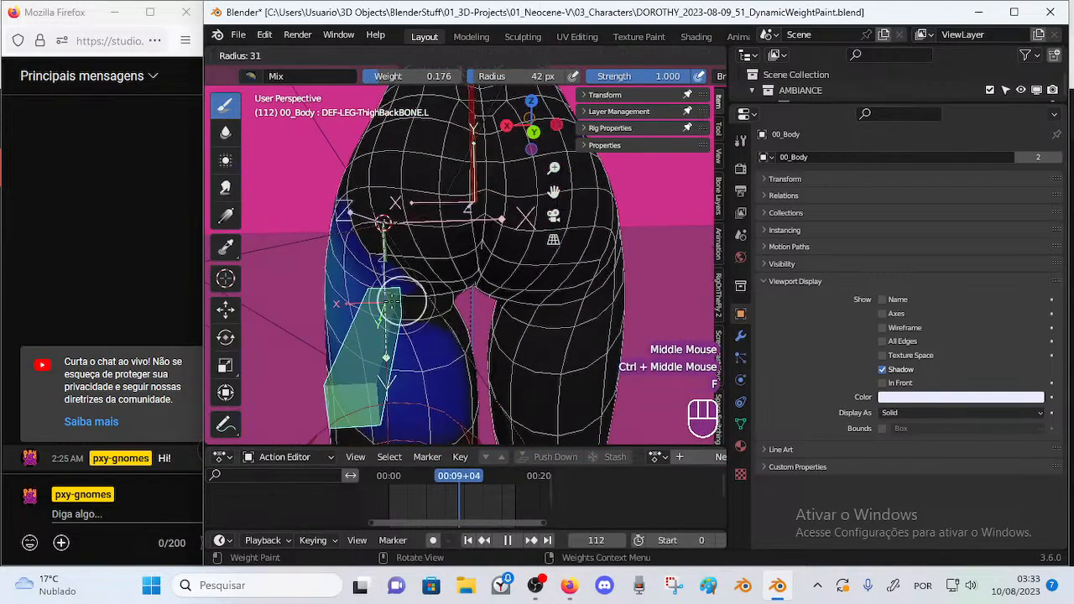
left_click(388, 304)
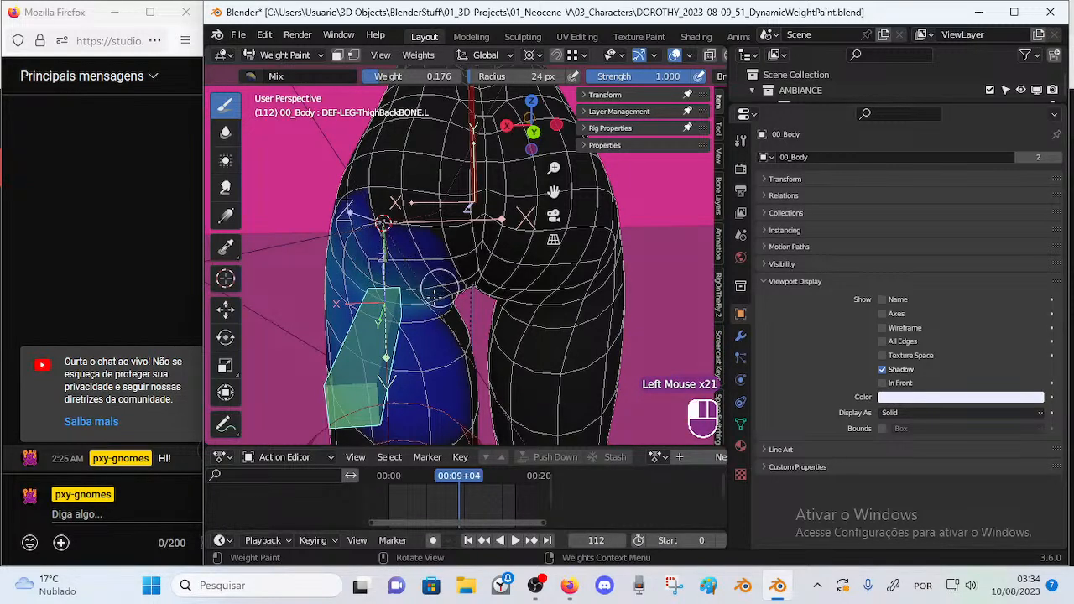
left_click(445, 323)
middle_click_drag(445, 323, 411, 327)
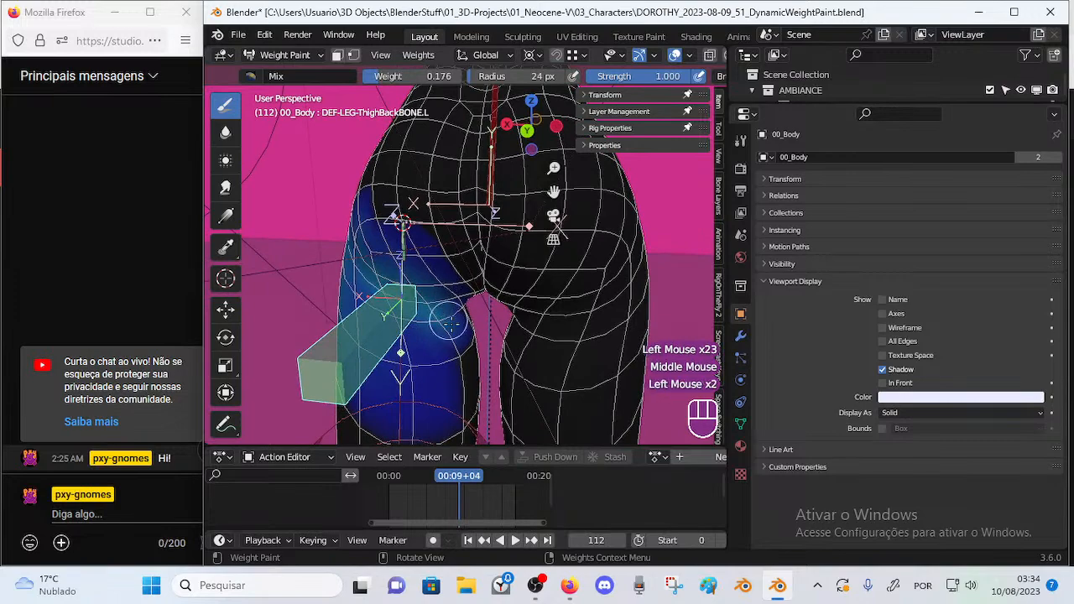
Fill in the 0.176 weight on the outer hip and side of the left thigh at frame 112.
middle_click_drag(399, 321, 429, 334)
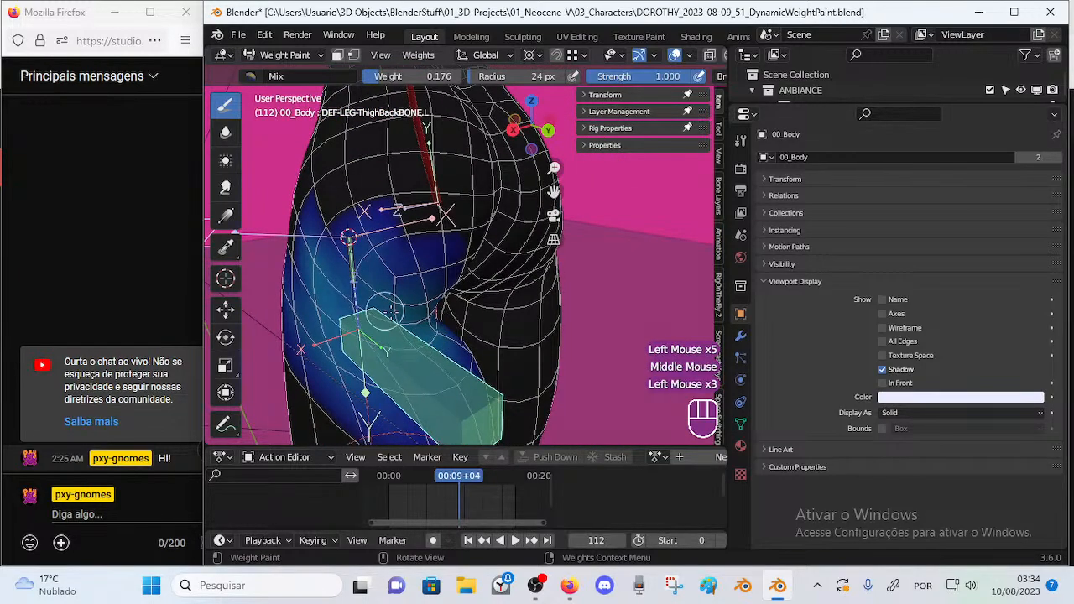
middle_click_drag(330, 260, 370, 262)
mouse_move(371, 262)
middle_mouse_down()
mouse_move(357, 244)
mouse_move(366, 281)
middle_mouse_up()
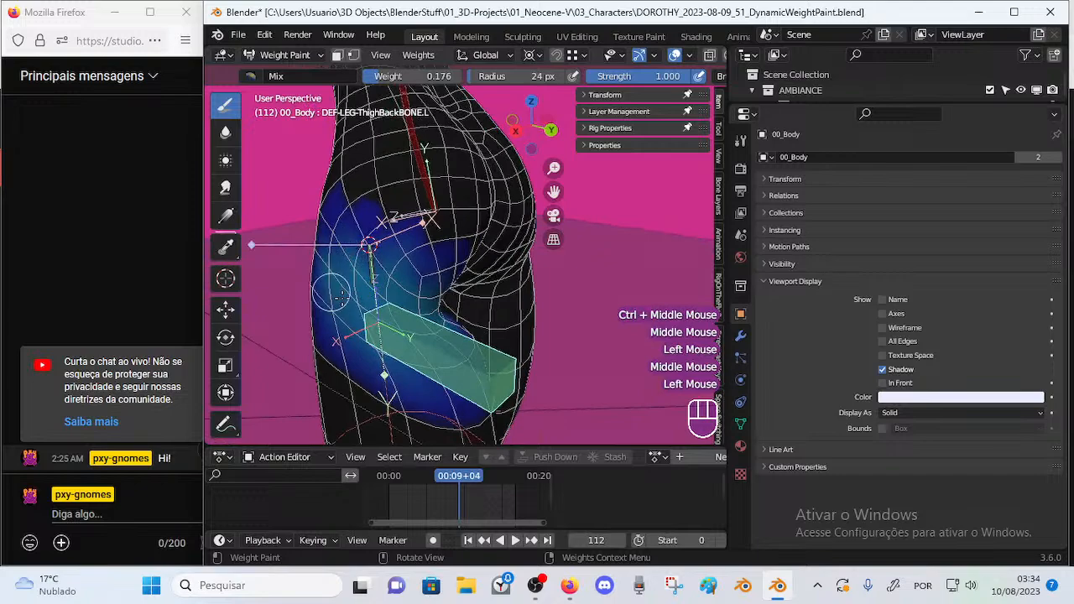
middle_click_drag(435, 328, 411, 317)
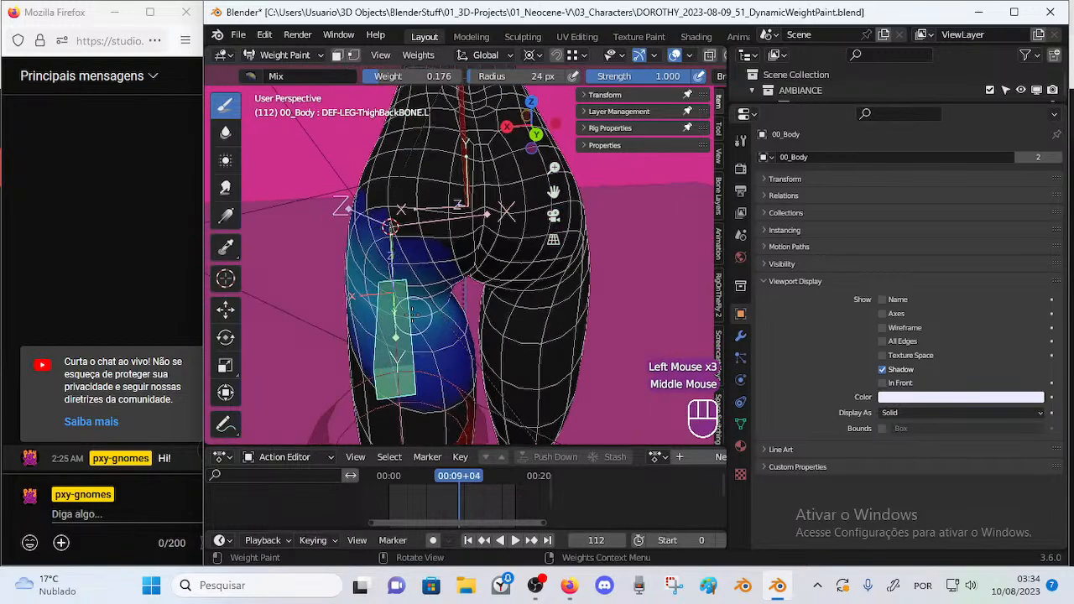
Scrub the left thigh bend to frame 131 and examine how the buttock crease deforms from the side.
middle_click_drag(352, 286, 470, 277)
left_click(466, 478)
left_click_drag(466, 478, 475, 426)
middle_click_drag(477, 413, 509, 400)
mouse_move(465, 472)
left_mouse_down()
mouse_move(440, 474)
mouse_move(476, 474)
left_mouse_up()
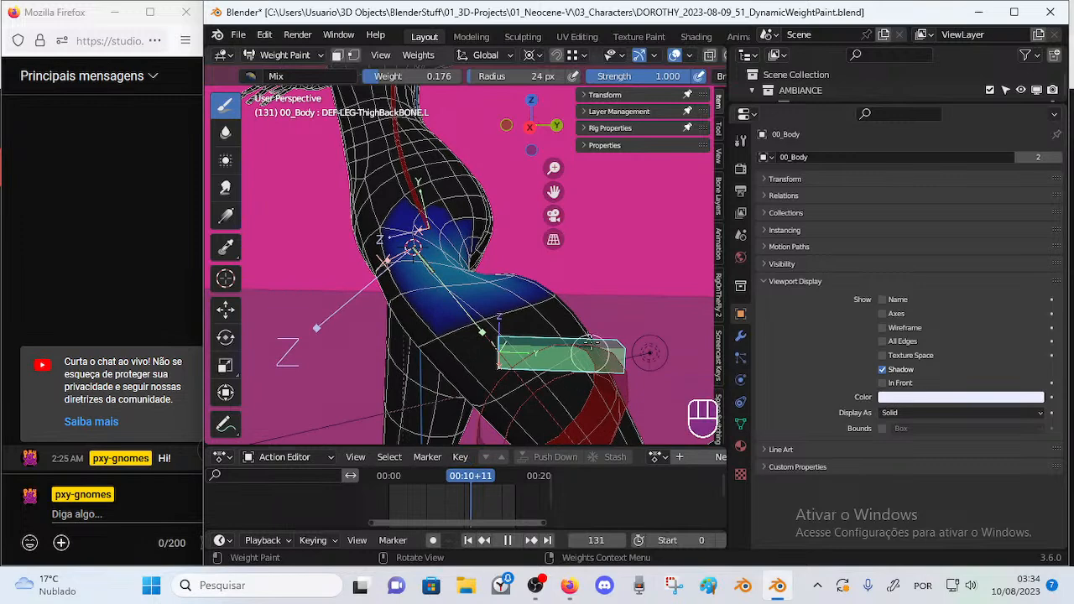
Try rotating the selected helper bone at frames 131, 117 and 155, including about the global X axis.
key("r")
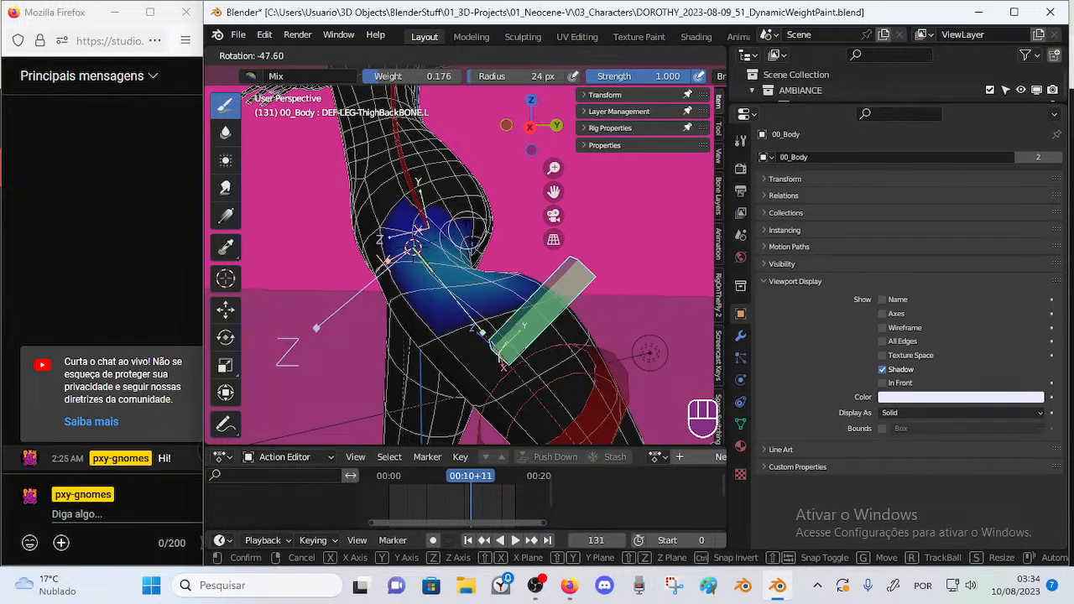
key("Escape")
middle_click_drag(531, 386, 527, 371)
key("g")
key("Escape")
left_click_drag(466, 485, 454, 487)
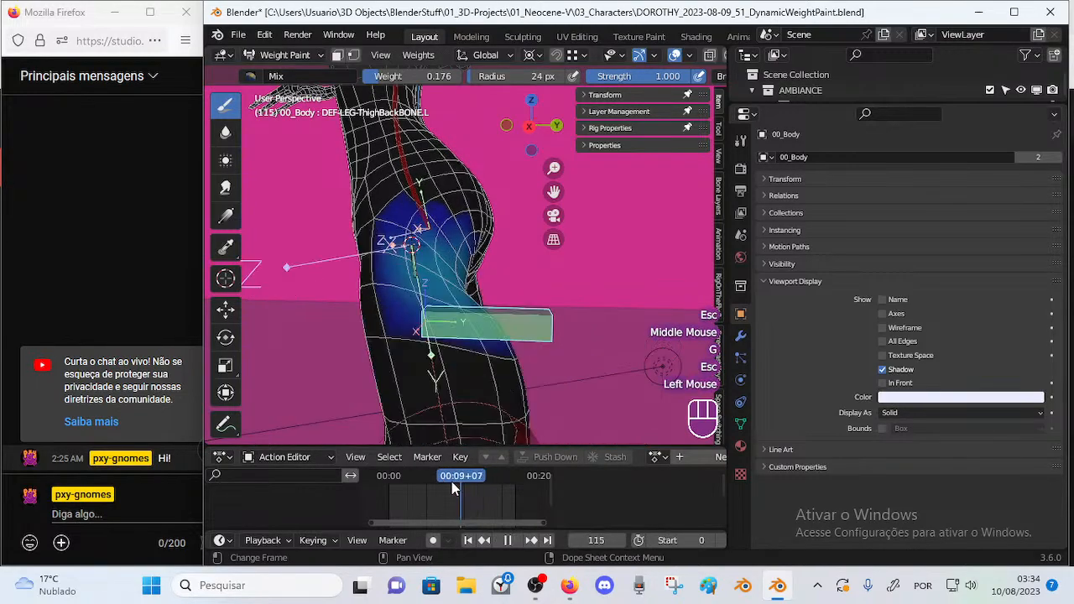
key("space")
key("r")
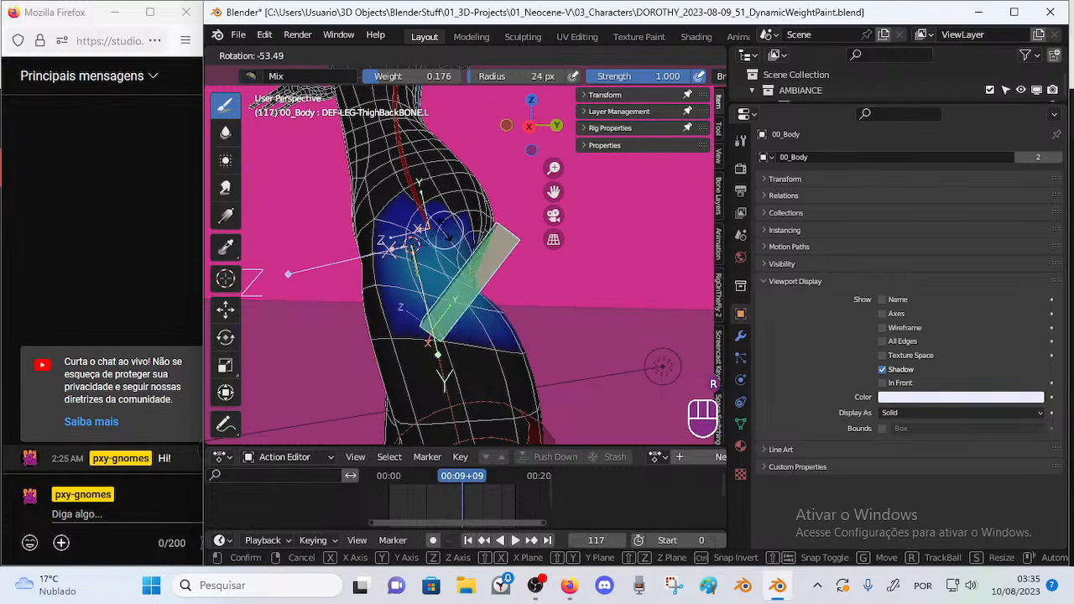
key("Escape")
left_click_drag(464, 477, 486, 479)
key("r")
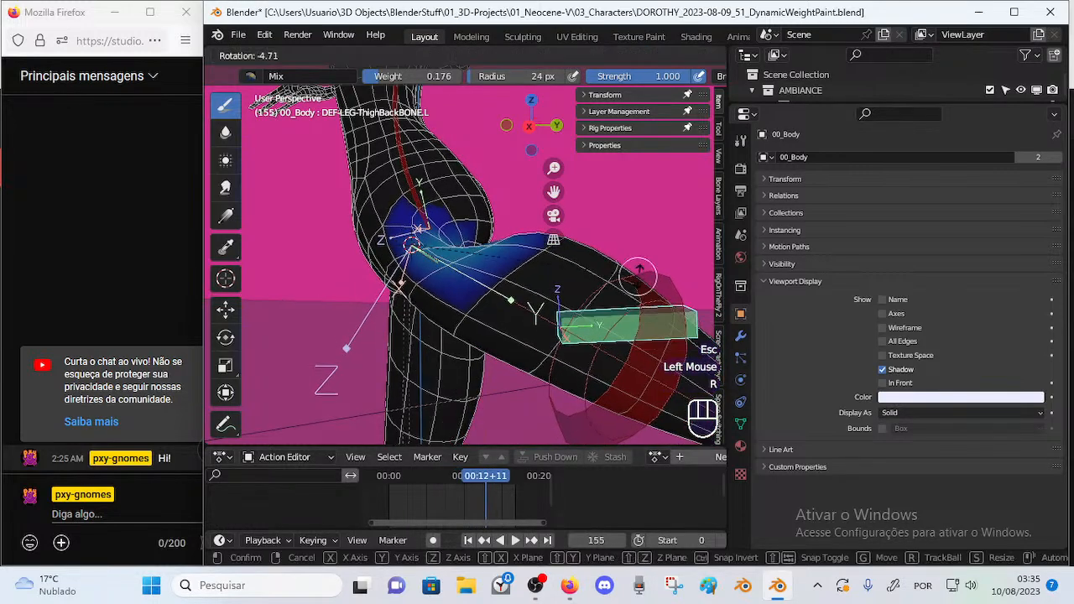
key("x")
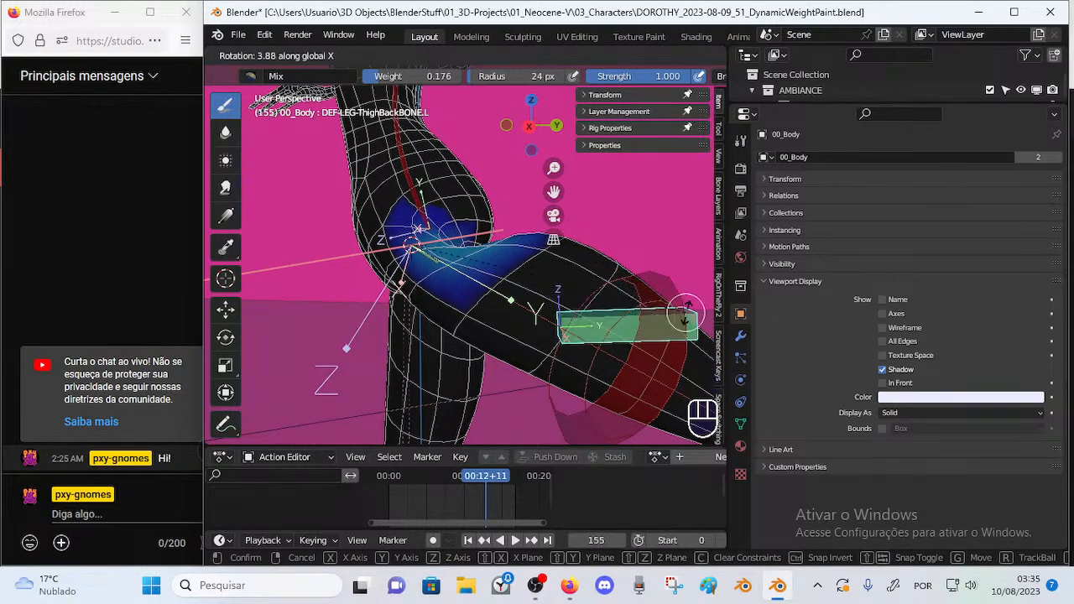
key("Escape")
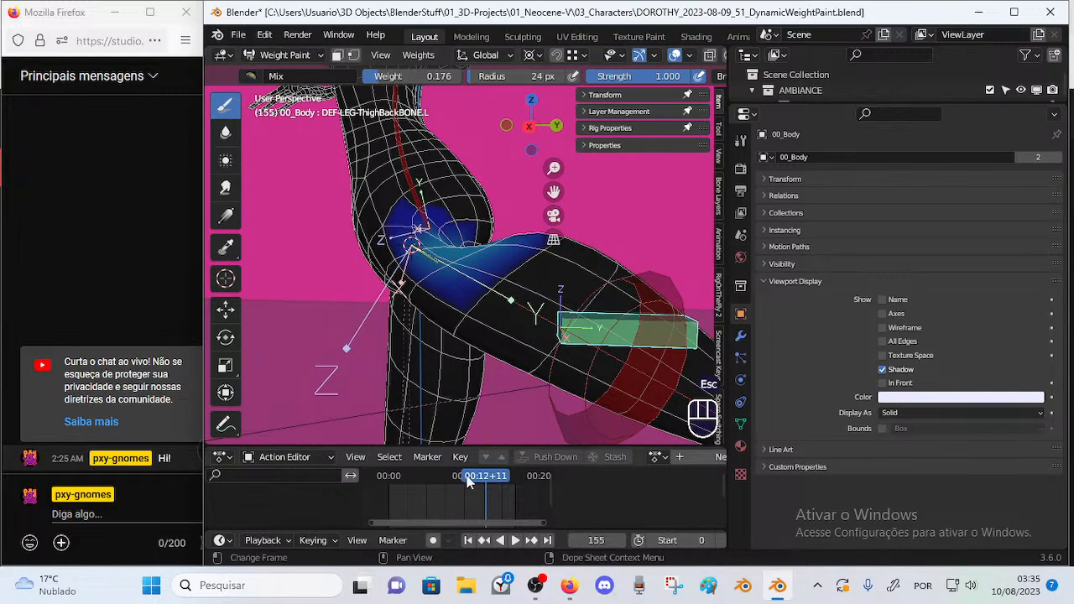
Go to frame 92, raise the brush weight to 0.788, and paint the crease line under the left buttock.
left_click_drag(467, 481, 444, 477)
middle_click_drag(420, 318, 437, 330)
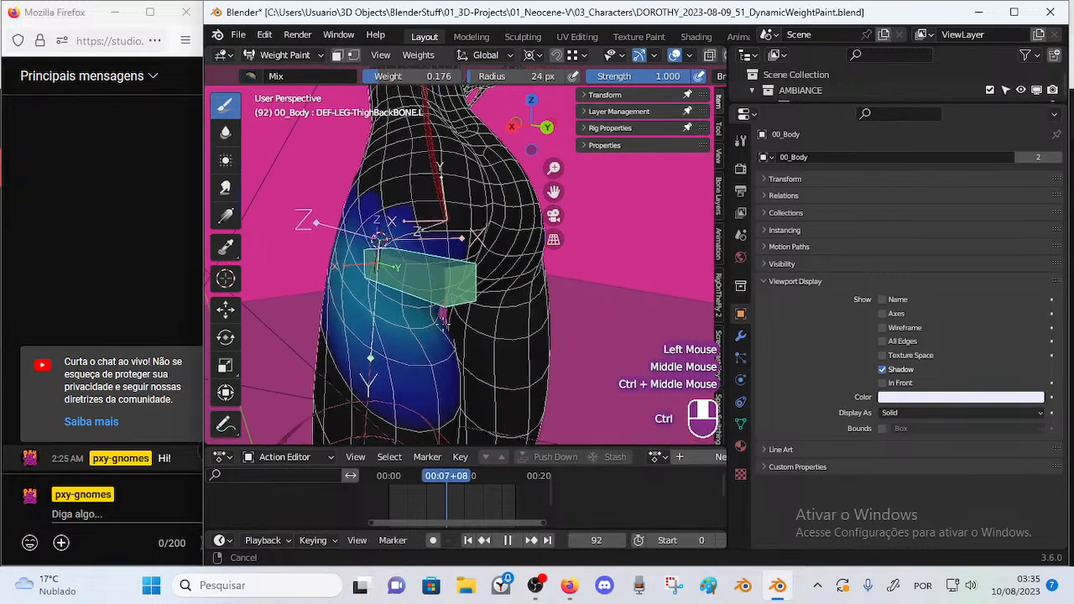
key("ctrl+f")
left_click(369, 220)
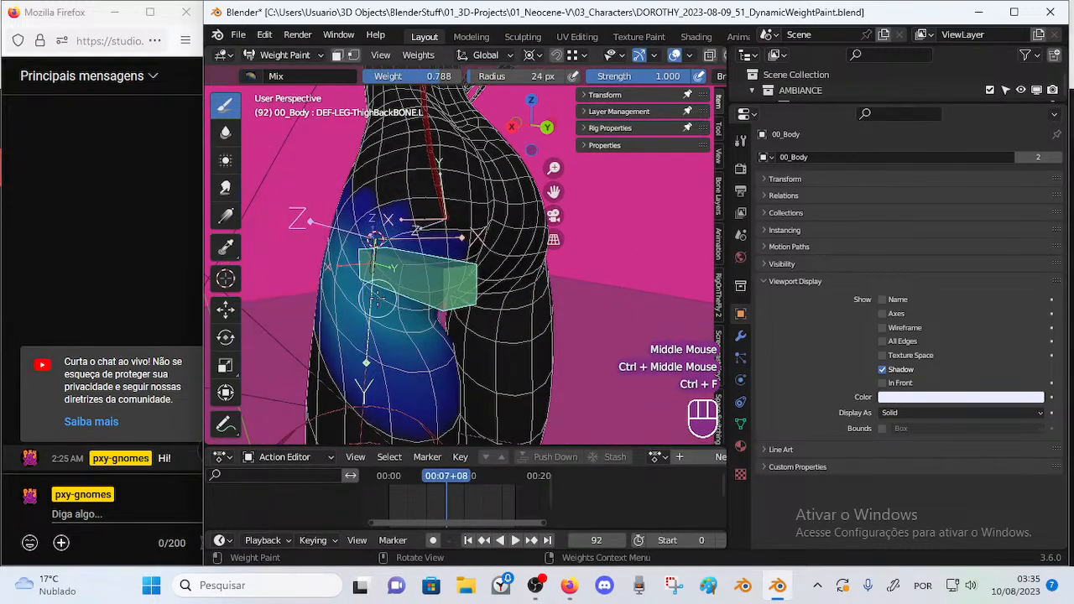
left_click(390, 309)
middle_click_drag(390, 308, 397, 312)
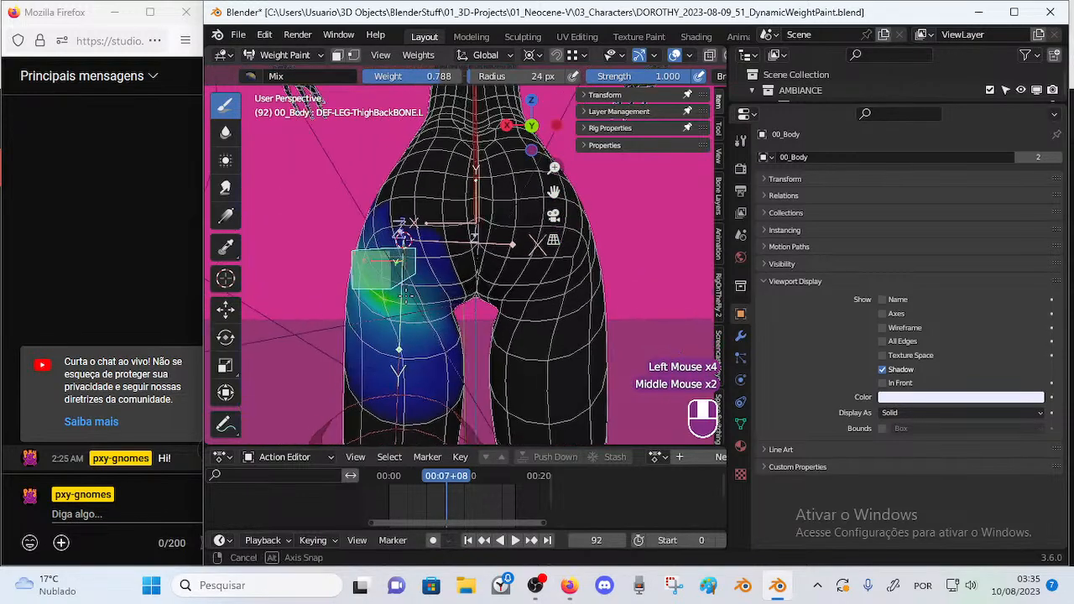
left_click_drag(397, 311, 417, 304)
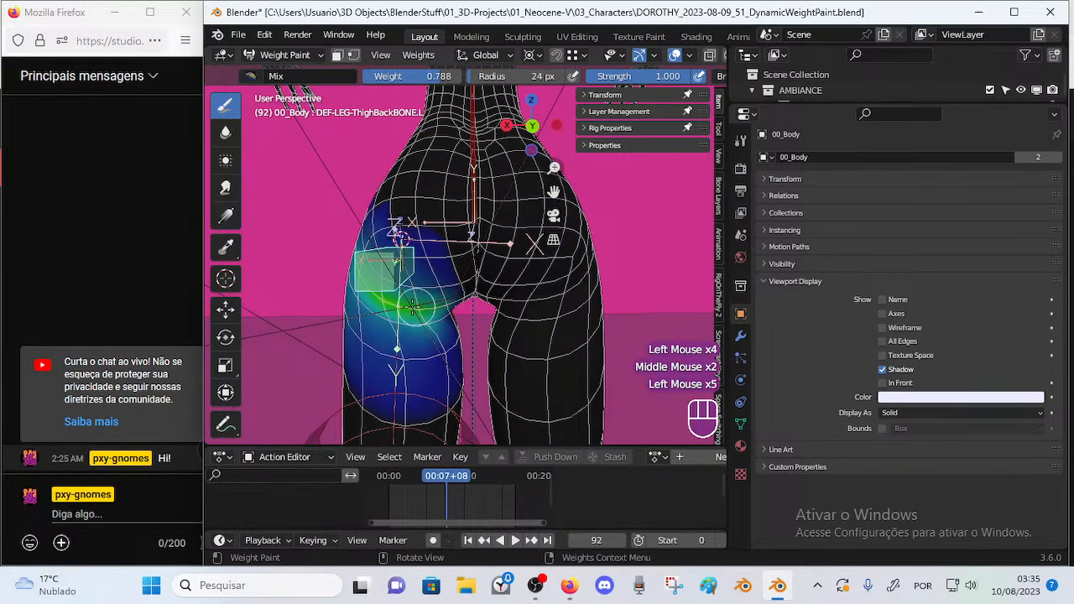
Scrub to frame 120 and try rotating the helper bone while viewing the crease from the side.
middle_click_drag(362, 290, 630, 294)
mouse_move(459, 476)
left_mouse_down()
mouse_move(474, 476)
mouse_move(464, 476)
left_mouse_up()
key("r")
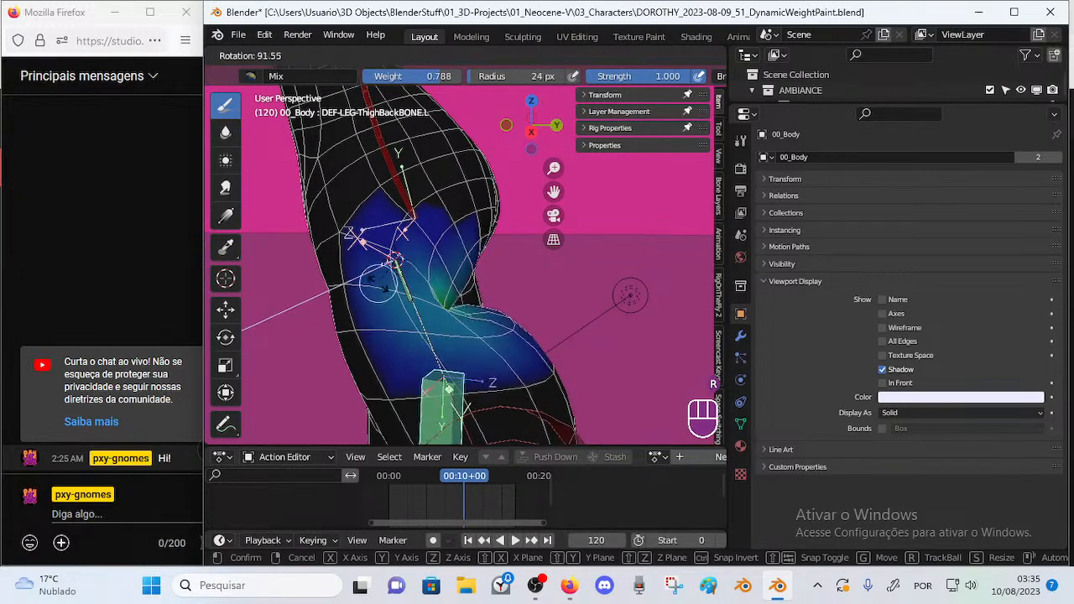
key("Escape")
Change the transform pivot point and try rotating the helper bone about the global X axis at frame 120.
middle_click_drag(495, 290, 513, 240, "ctrl")
left_click(536, 55)
left_click(547, 108)
middle_click_drag(551, 374, 554, 357)
key("r")
key("x")
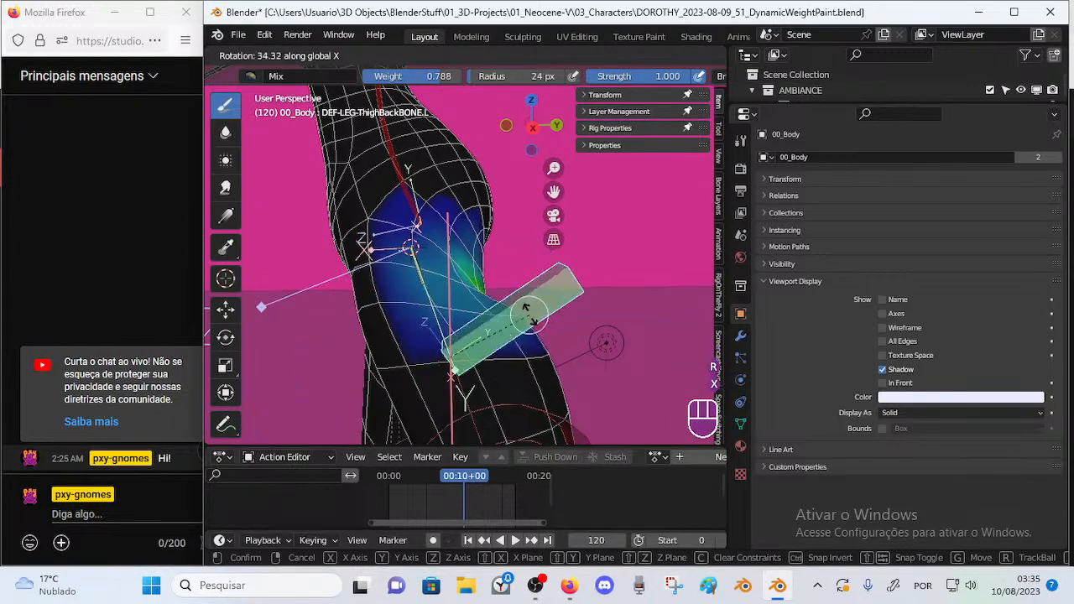
key("Escape")
mouse_move(466, 483)
left_mouse_down()
mouse_move(480, 481)
mouse_move(453, 480)
mouse_move(483, 480)
mouse_move(462, 479)
left_mouse_up()
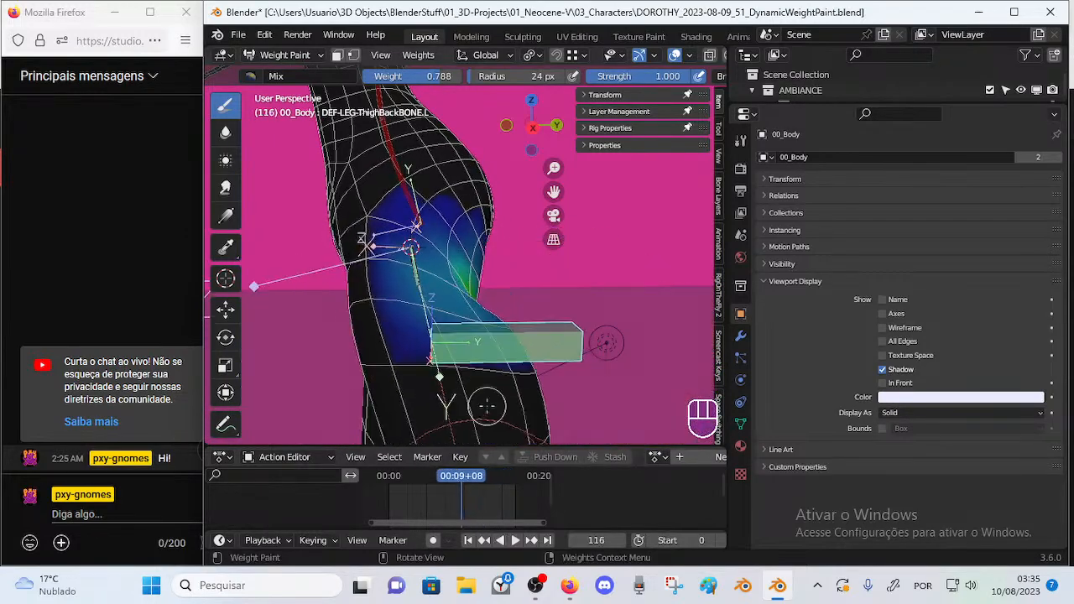
Set the brush radius to 28 px, go to frame 78, and paint weight 0.788 on the back of the left thigh.
middle_click_drag(470, 293, 408, 307)
key("f")
left_click_drag(462, 476, 437, 476)
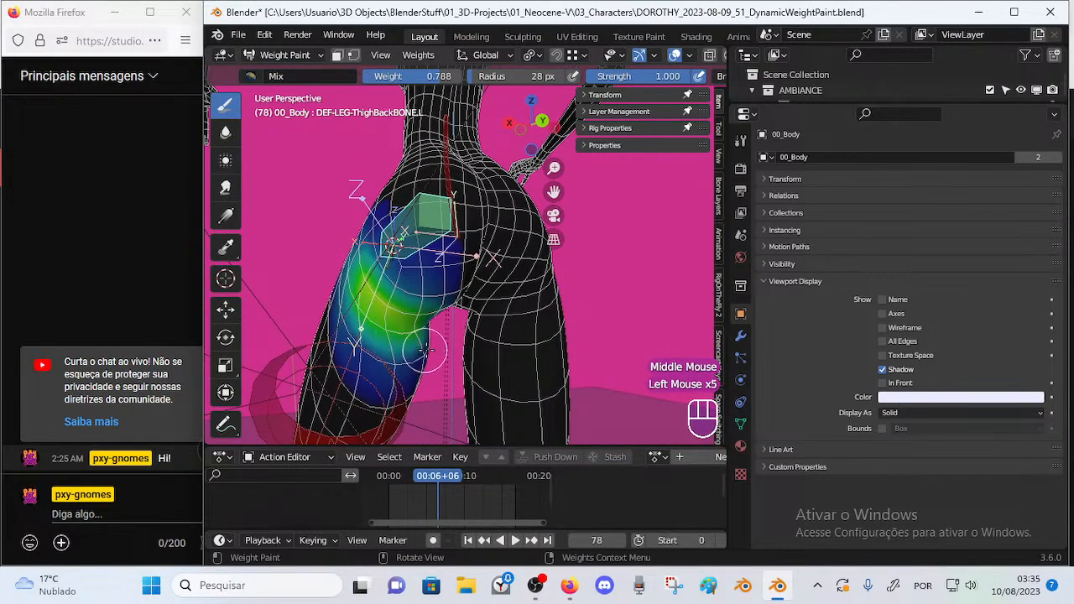
middle_click_drag(357, 296, 344, 260)
middle_click_drag(344, 260, 339, 246)
left_click(339, 247)
Smooth the back-thigh weights with the Blur tool, reducing its radius to 27 px for the inner thigh.
left_click(224, 141)
middle_click_drag(355, 357, 366, 363)
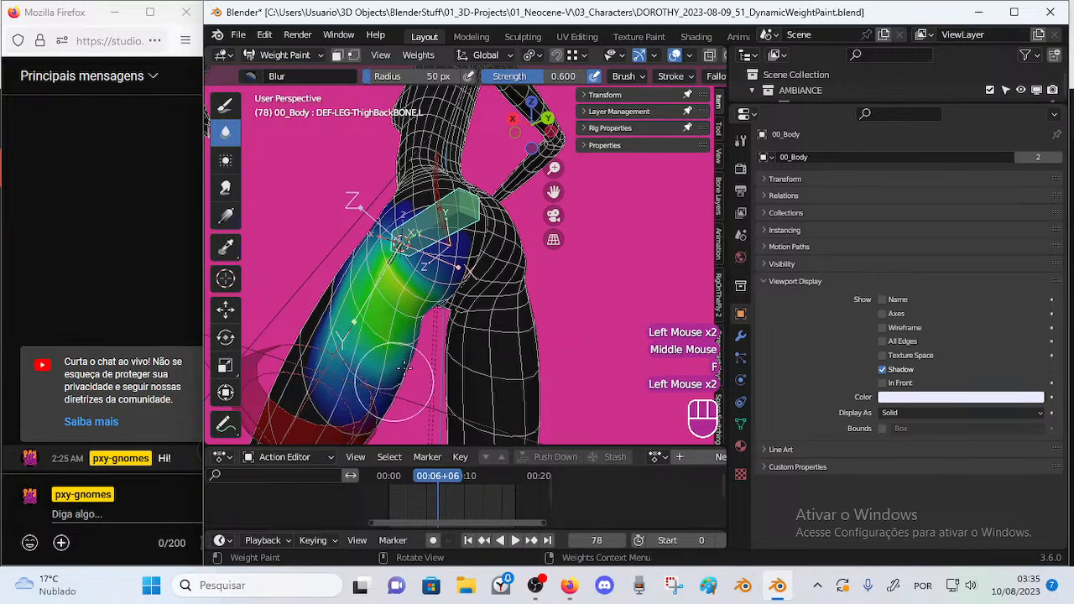
middle_click_drag(348, 367, 445, 366)
key("f")
left_click(451, 339)
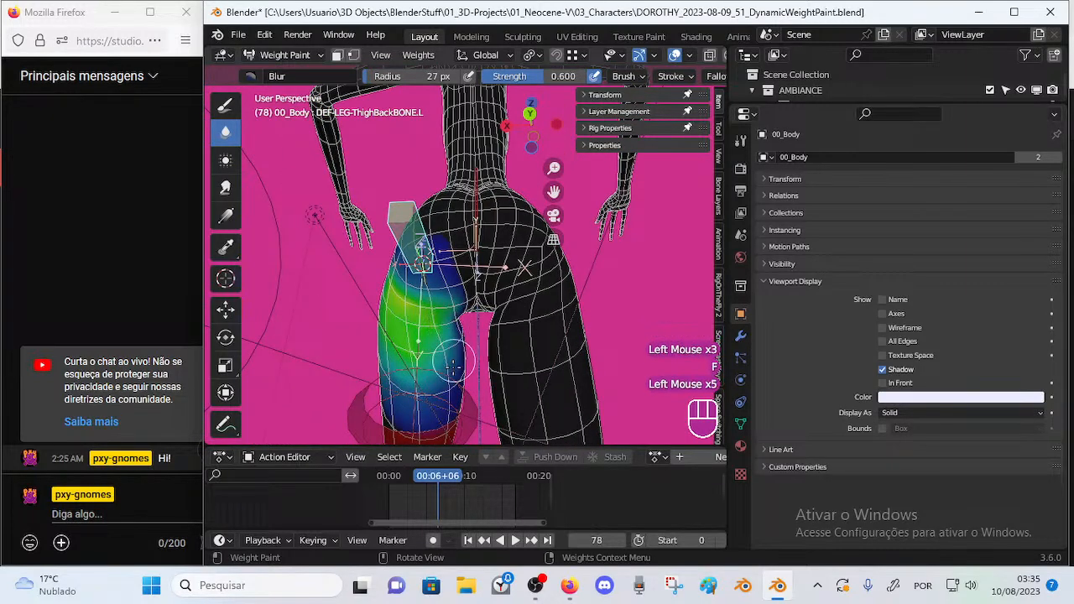
Blur the weight transition along the outer side of the left thigh.
middle_click_drag(372, 384, 361, 352)
left_click(342, 317)
middle_click_drag(342, 316, 357, 331)
left_click_drag(328, 298, 347, 365)
left_click_drag(341, 312, 340, 352)
Blur the weights at the inner thigh and just below the left buttock from behind.
middle_click_drag(419, 295, 356, 291)
middle_click_drag(357, 291, 399, 340, "shift")
middle_click_drag(432, 342, 410, 326)
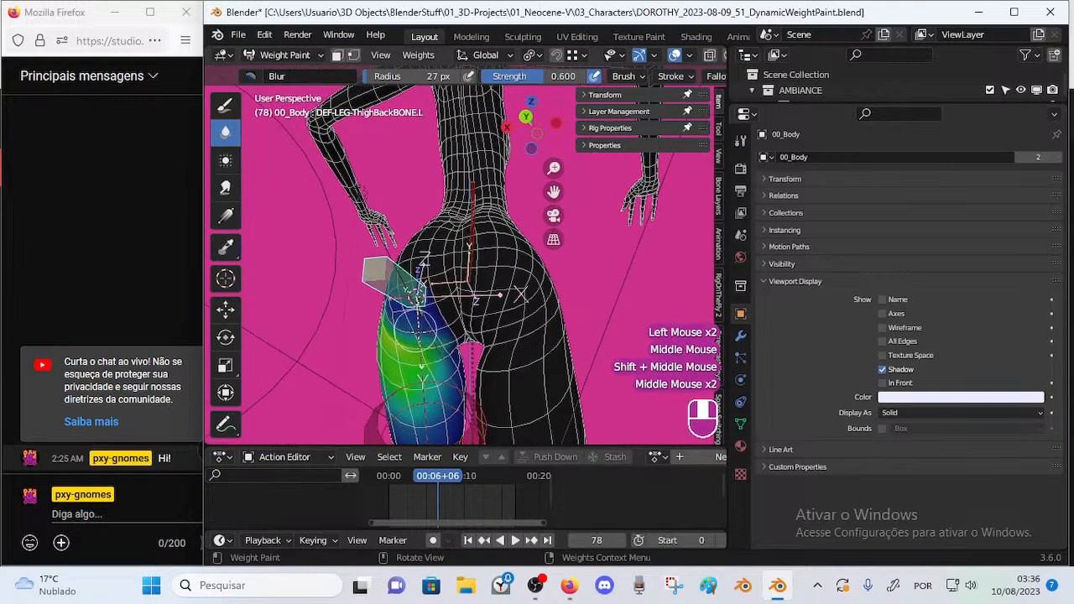
left_click(438, 352)
left_click(442, 356)
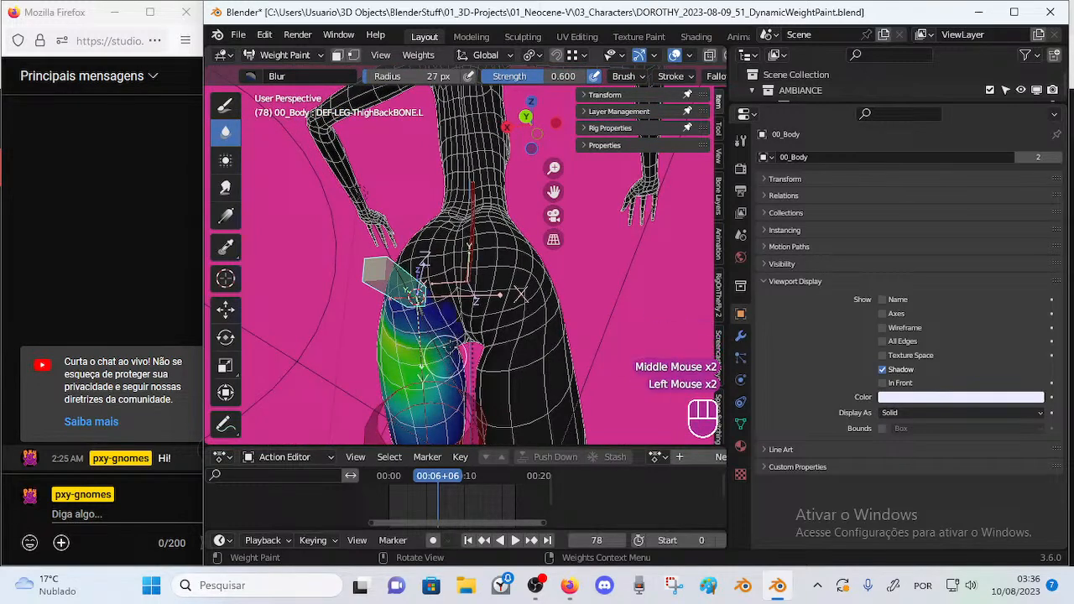
middle_click(436, 361)
left_click(417, 317)
Blur the weights upward across the left buttock and hip, undoing and redoing one stroke.
middle_click_drag(437, 302, 382, 271)
left_click(459, 261)
key("ctrl+z")
left_click(461, 262)
middle_click_drag(415, 267, 387, 267)
left_click(387, 267)
mouse_move(498, 268)
middle_mouse_down()
mouse_move(470, 268)
mouse_move(538, 275)
mouse_move(436, 243)
middle_mouse_up()
left_click(480, 263)
left_click(434, 269)
left_click(430, 238)
Set the Blur radius to 37 px and soften the weights along the side of the left thigh.
key("f")
left_click(391, 278)
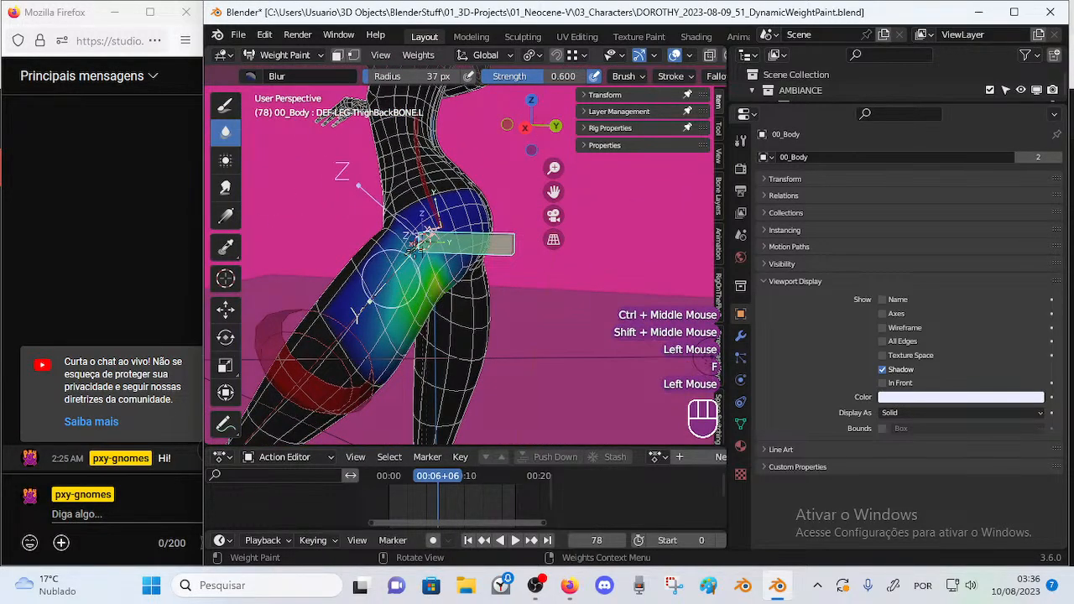
mouse_move(388, 270)
middle_mouse_down()
mouse_move(340, 357)
mouse_move(359, 374)
mouse_move(366, 315)
mouse_move(361, 331)
mouse_move(443, 341)
mouse_move(346, 386)
mouse_move(495, 369)
middle_mouse_up()
left_click(351, 331)
left_click(361, 379)
left_click(545, 353)
Blur the weights on the lower back of the left thigh, finishing with a 20 px radius.
middle_click_drag(383, 336, 411, 336)
mouse_move(411, 335)
middle_mouse_down()
mouse_move(440, 338)
mouse_move(436, 347)
middle_mouse_up()
left_click(438, 344)
left_click(420, 329)
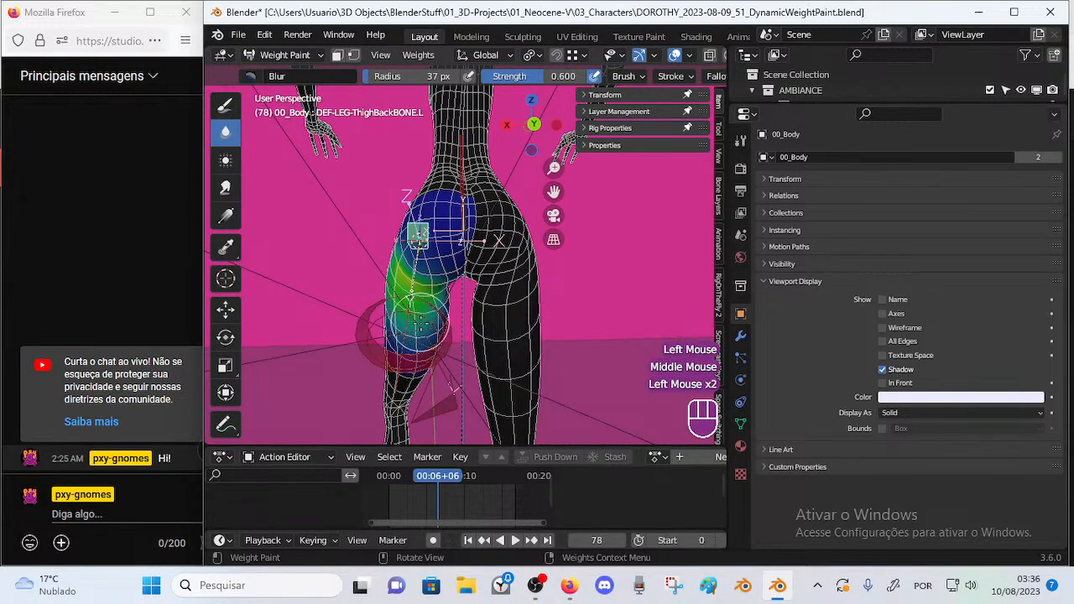
key("f")
left_click(428, 330)
mouse_move(428, 330)
middle_mouse_down()
mouse_move(438, 332)
mouse_move(430, 233)
mouse_move(432, 302)
middle_mouse_up()
left_click(437, 332)
Scrub the thigh bend between frames 72 and 174 and examine the buttock and crease deformation from several angles.
mouse_move(440, 476)
left_mouse_down()
mouse_move(474, 477)
mouse_move(420, 467)
mouse_move(435, 461)
left_mouse_up()
mouse_move(458, 332)
middle_mouse_down()
mouse_move(474, 320)
mouse_move(474, 336)
middle_mouse_up()
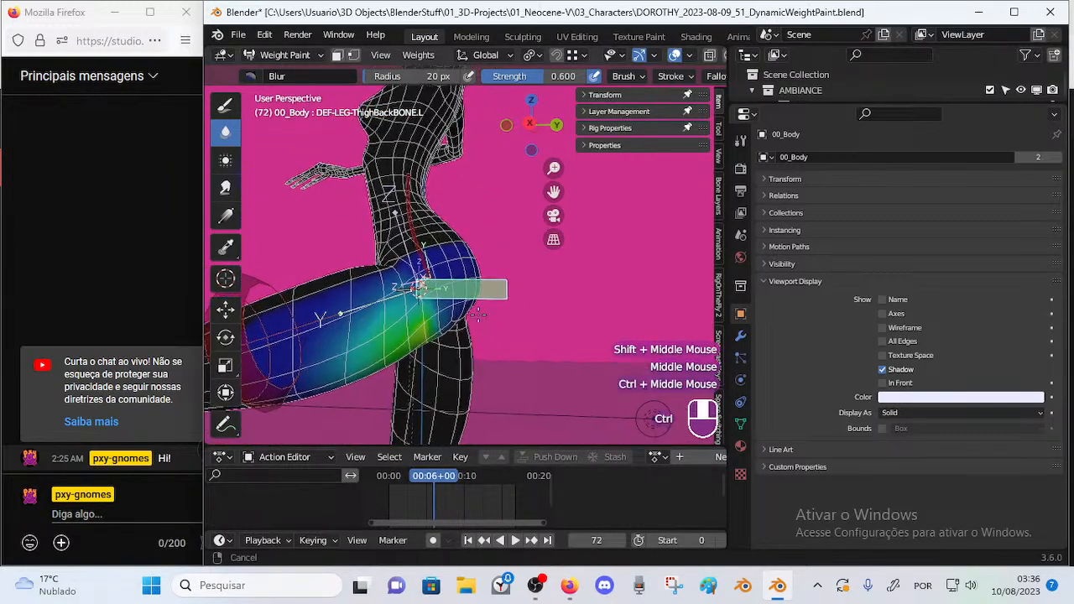
left_click_drag(436, 475, 473, 477)
middle_click_drag(470, 327, 484, 315)
mouse_move(472, 476)
left_mouse_down()
mouse_move(459, 487)
mouse_move(479, 484)
mouse_move(442, 484)
mouse_move(492, 476)
left_mouse_up()
middle_click_drag(488, 433, 475, 384)
middle_click_drag(493, 323, 471, 357)
mouse_move(490, 484)
left_mouse_down()
mouse_move(502, 476)
mouse_move(431, 482)
mouse_move(498, 478)
left_mouse_up()
middle_click_drag(521, 311, 554, 316)
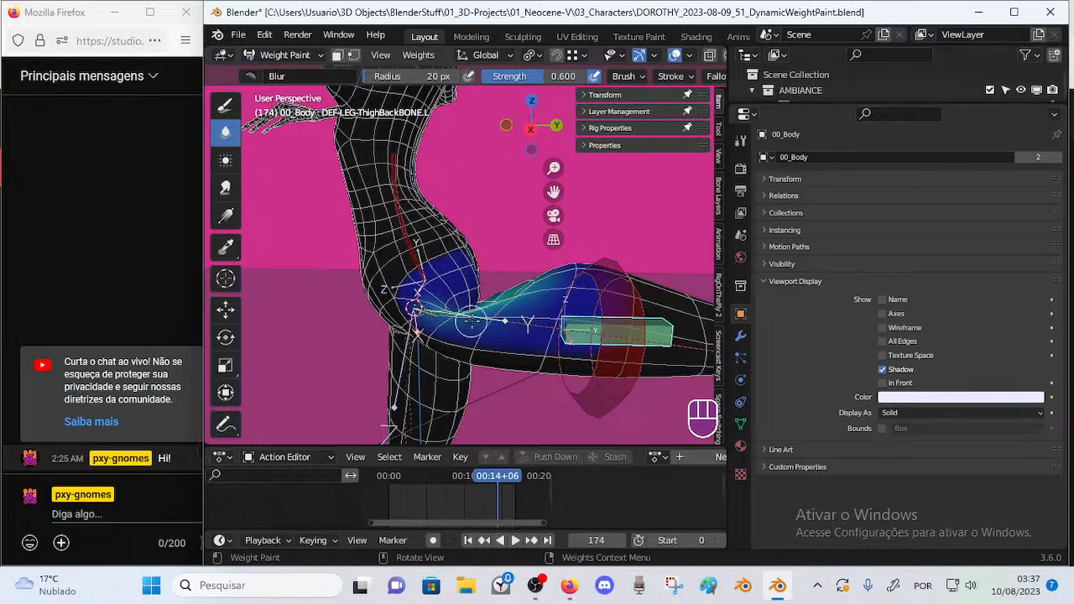
middle_click_drag(508, 286, 494, 295)
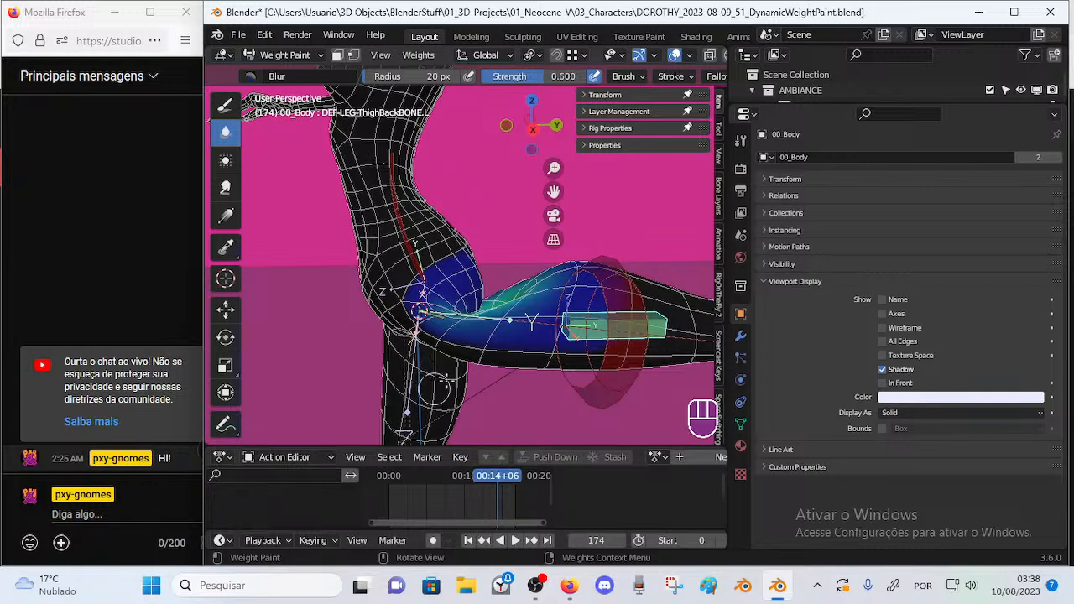
Scrub the thigh bend between frames 146 and 169 and examine the buttock and crease deformation from several angles.
middle_click_drag(503, 370, 538, 355)
middle_click_drag(533, 353, 516, 378)
mouse_move(494, 476)
left_mouse_down()
mouse_move(461, 475)
mouse_move(499, 475)
mouse_move(480, 475)
left_mouse_up()
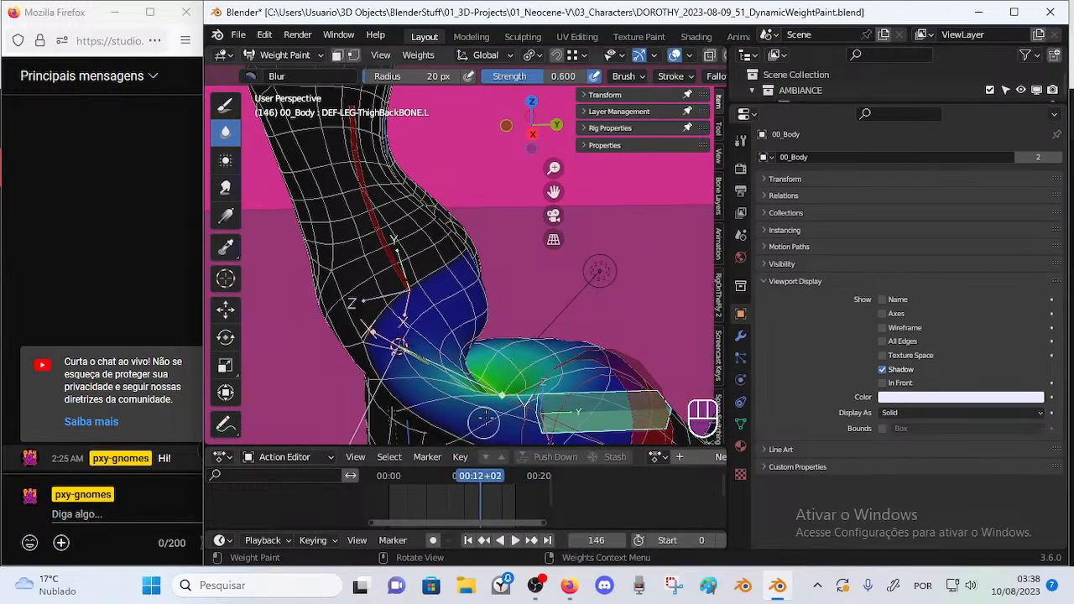
middle_click_drag(524, 331, 489, 433)
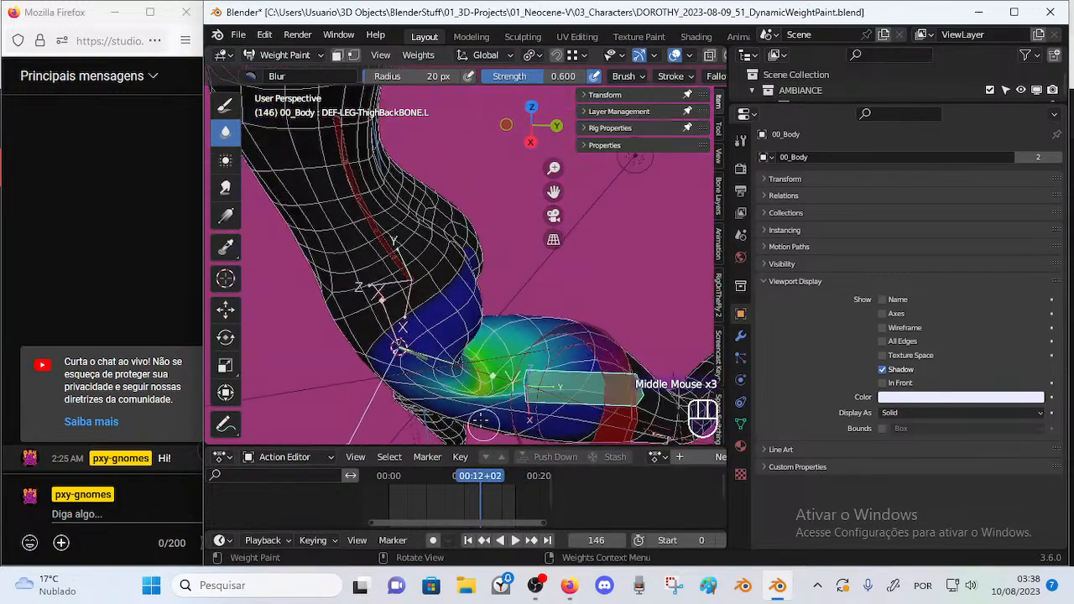
middle_click_drag(284, 376, 353, 403)
left_click(475, 476)
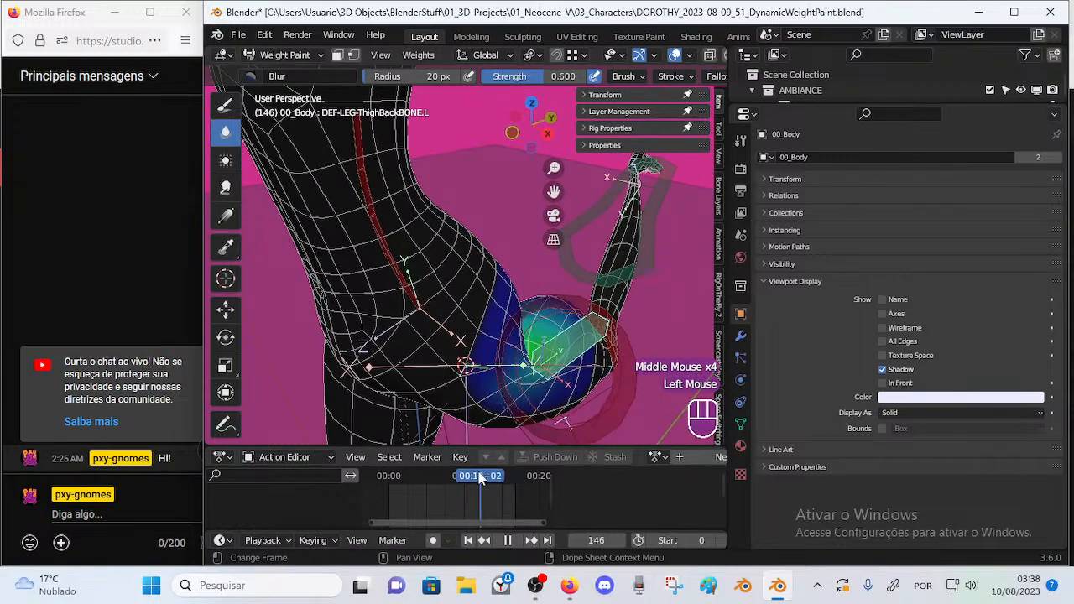
middle_click_drag(436, 394, 390, 351)
left_click_drag(473, 475, 494, 468)
middle_click_drag(501, 399, 497, 356)
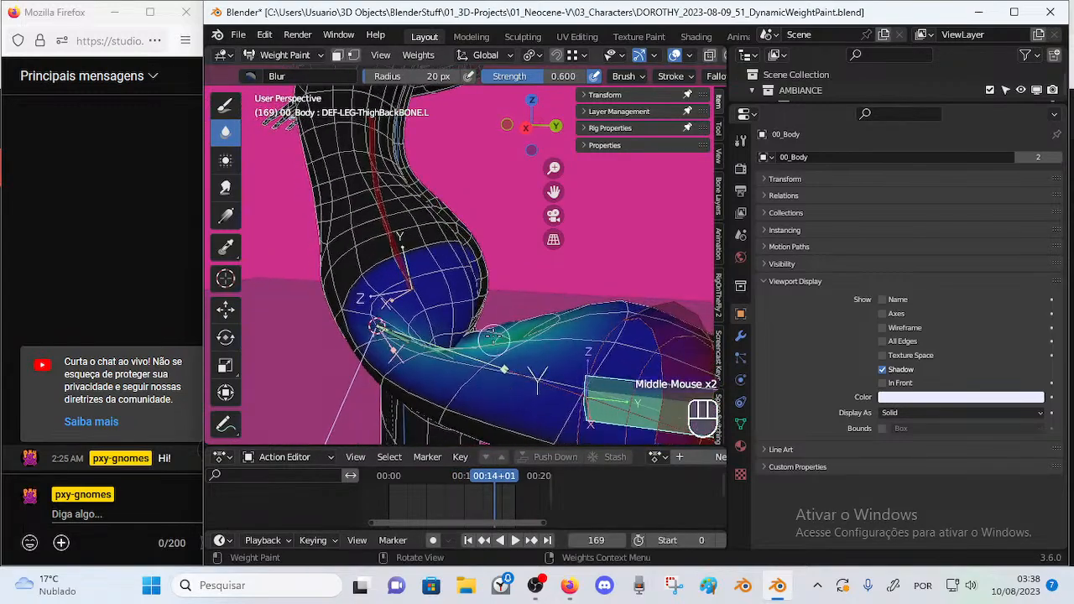
middle_click_drag(518, 315, 473, 351, "ctrl")
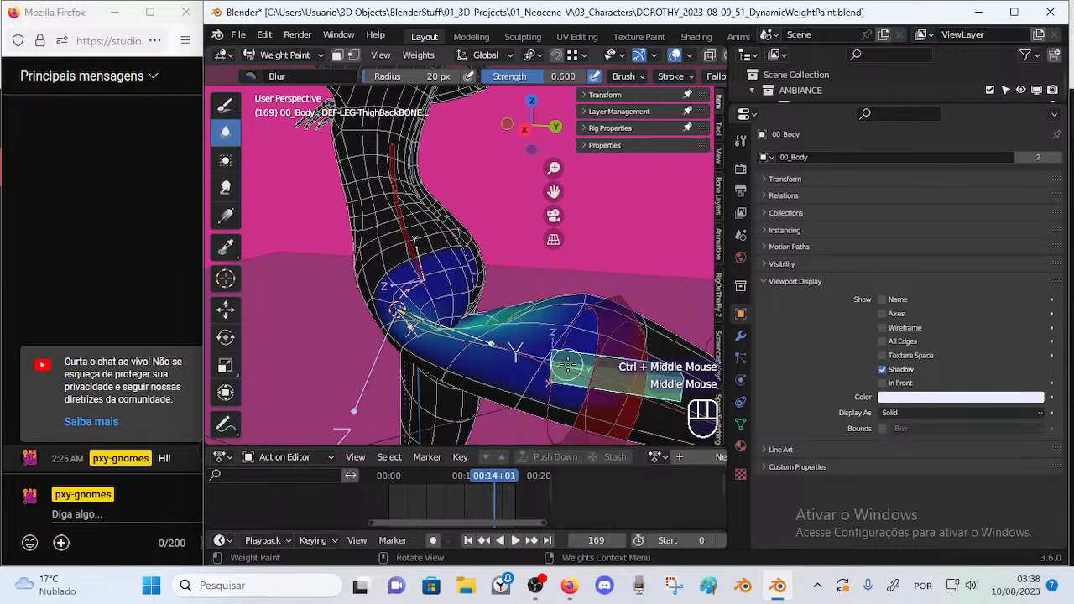
key("g")
key("Escape")
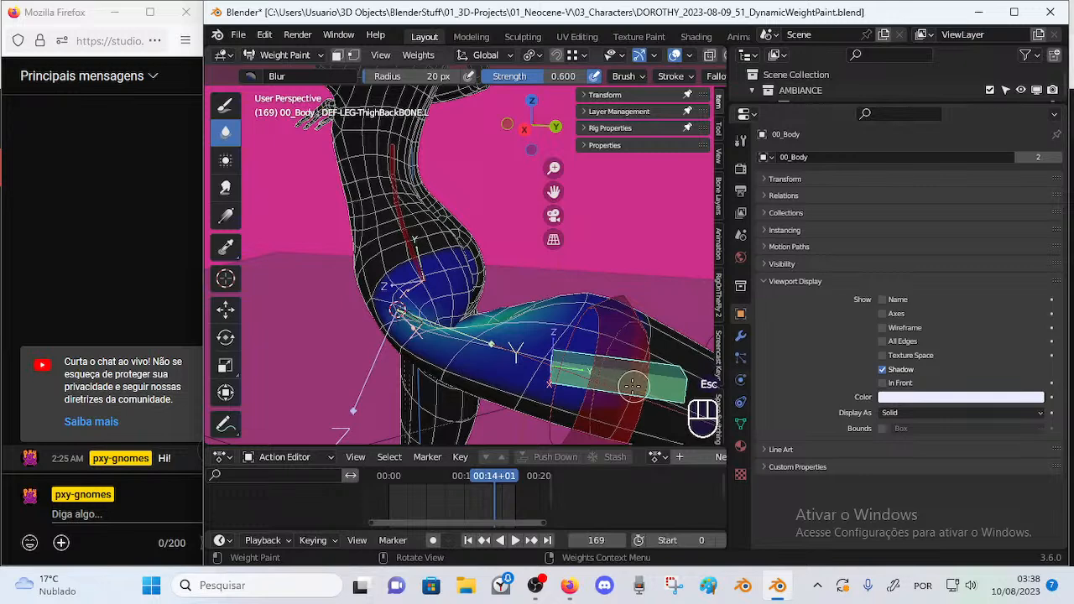
key("ctrl")
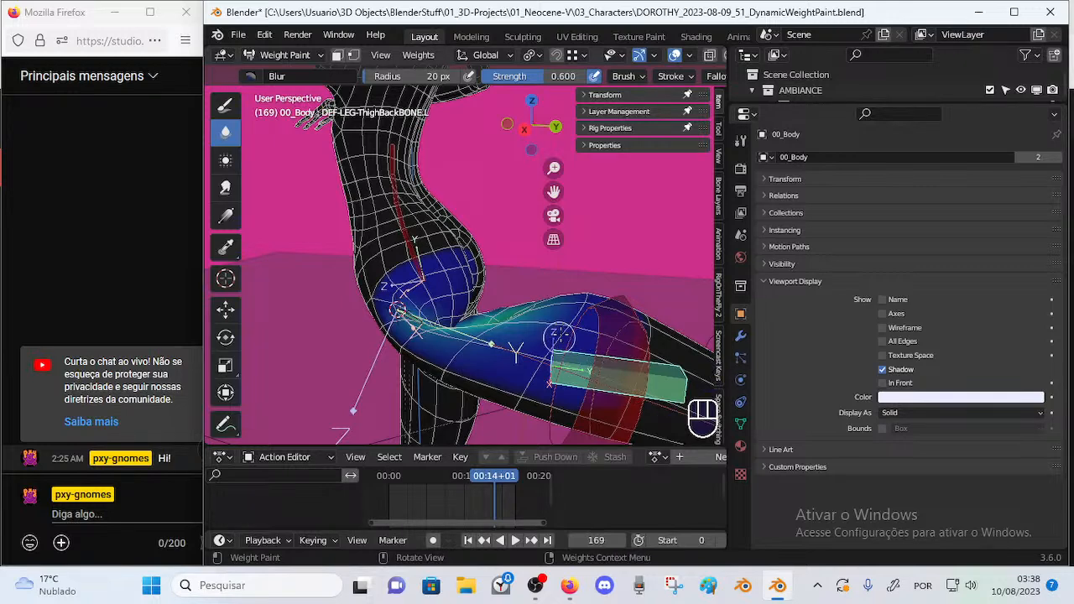
middle_click_drag(438, 308, 419, 307)
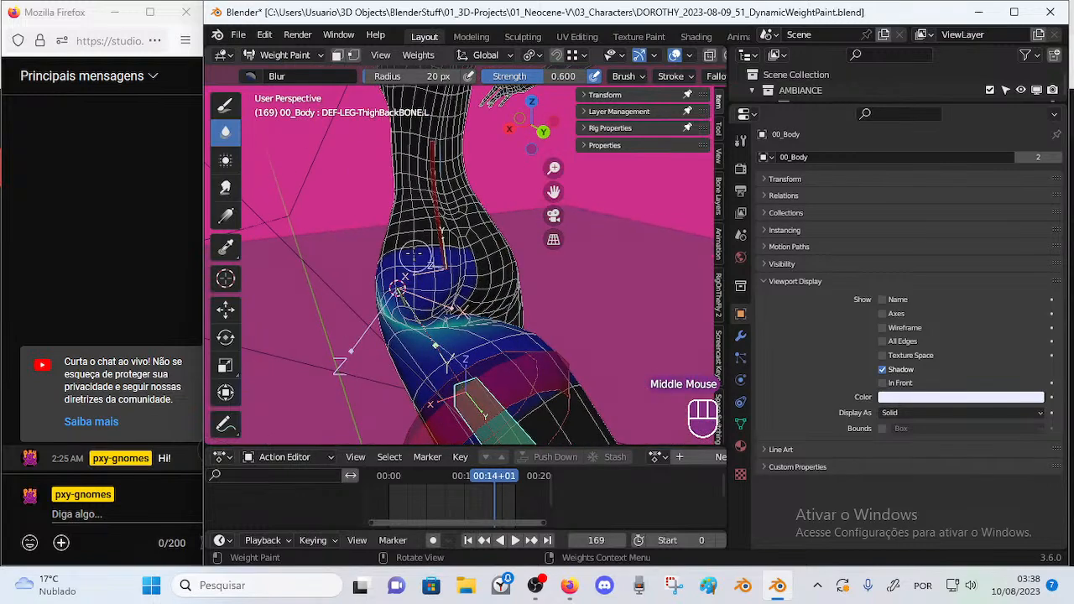
middle_click_drag(416, 252, 483, 332)
key("ctrl+Tab")
key("4")
middle_click_drag(558, 348, 508, 372, "ctrl")
key("ctrl+z")
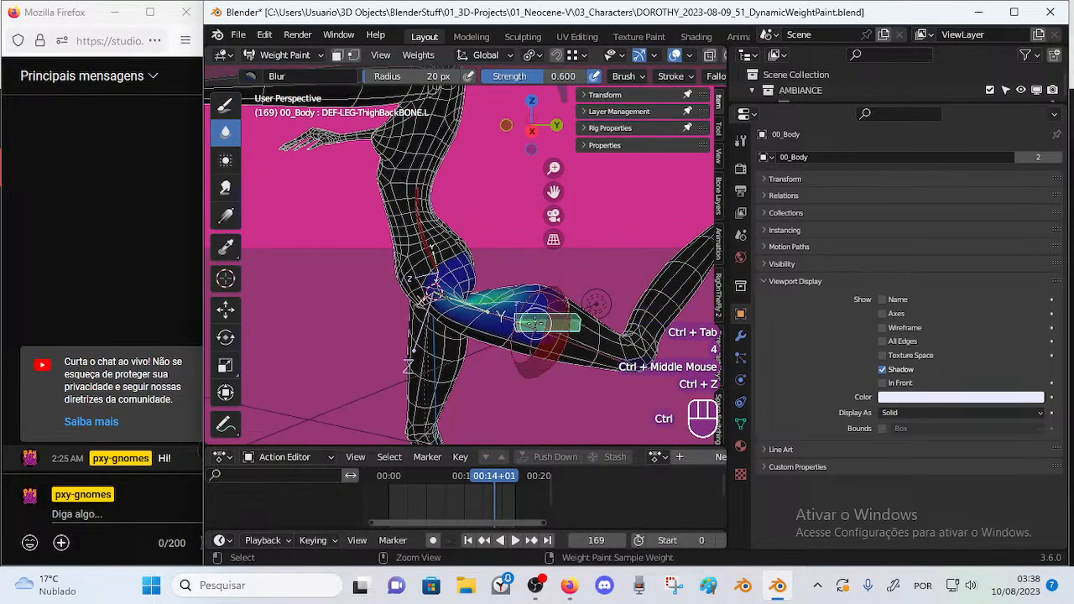
Leave Weight Paint mode, select the ARM-Dorothy armature, and enter Pose Mode with the DEF-LEG-ThighBackBONE.L bone selected.
key("ctrl+Tab")
left_click(546, 311)
left_click(543, 306)
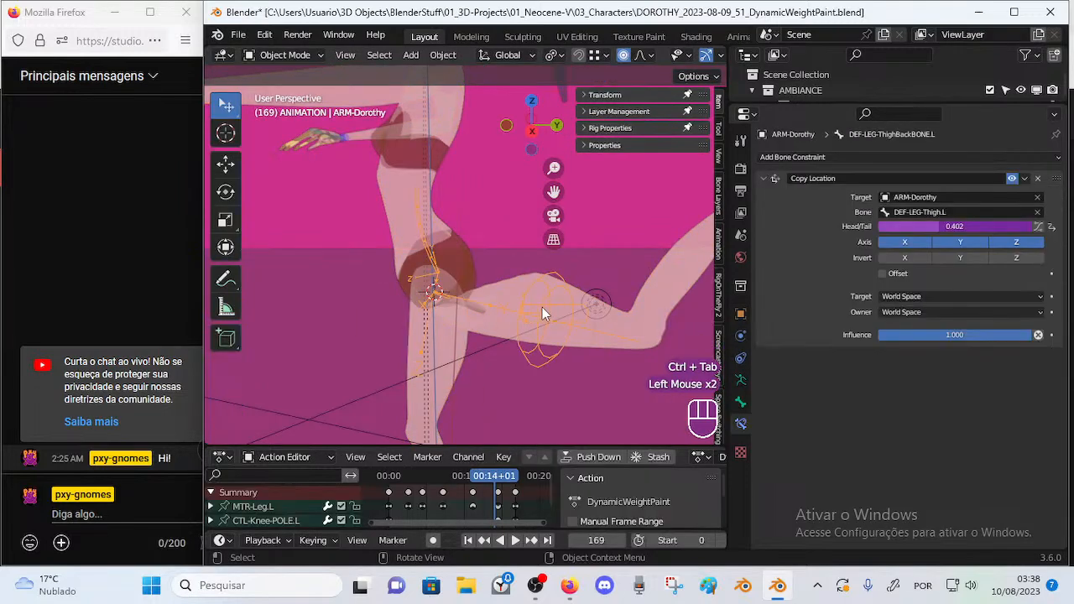
mouse_move(541, 307)
middle_mouse_down("ctrl")
mouse_move(529, 332)
mouse_move(572, 291)
mouse_move(549, 309)
middle_mouse_up("ctrl")
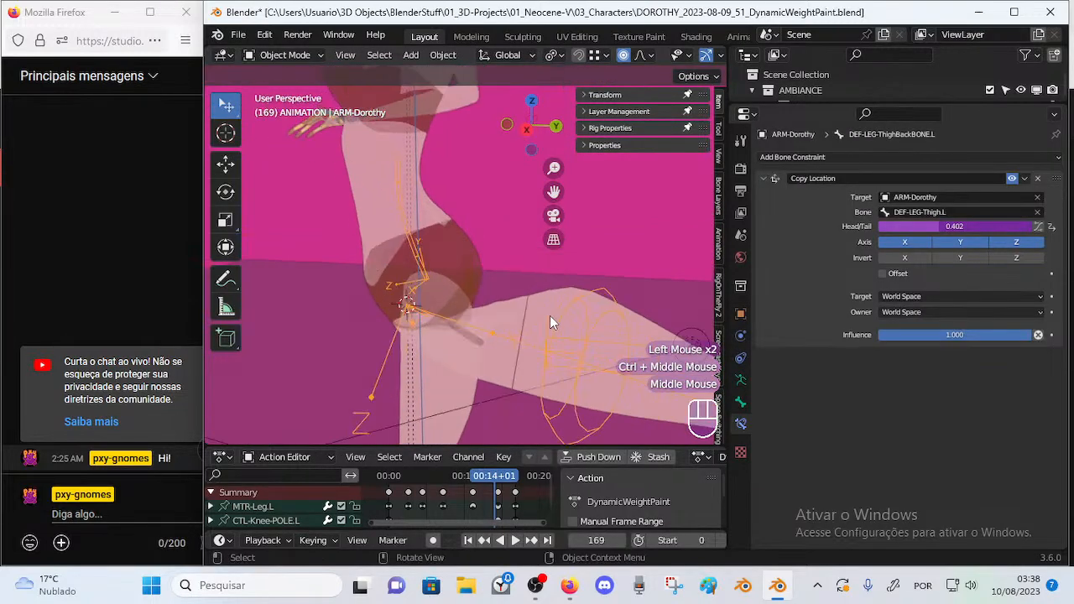
left_click(558, 336)
left_click(558, 336)
left_click(558, 335)
middle_click_drag(597, 336, 593, 333, "ctrl")
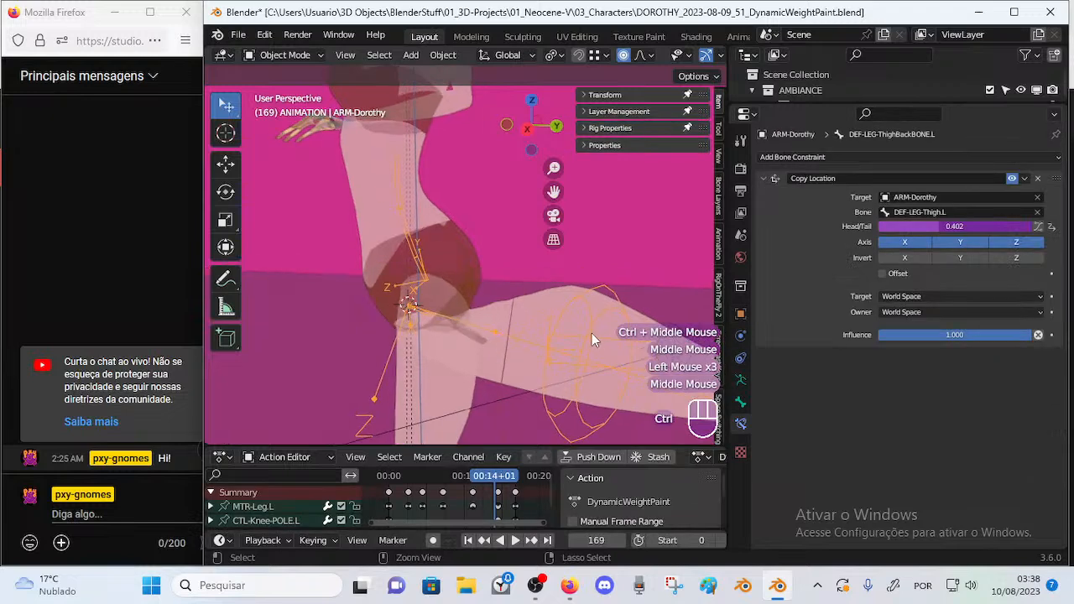
key("ctrl+Tab")
left_click(586, 336)
key("g")
key("Escape")
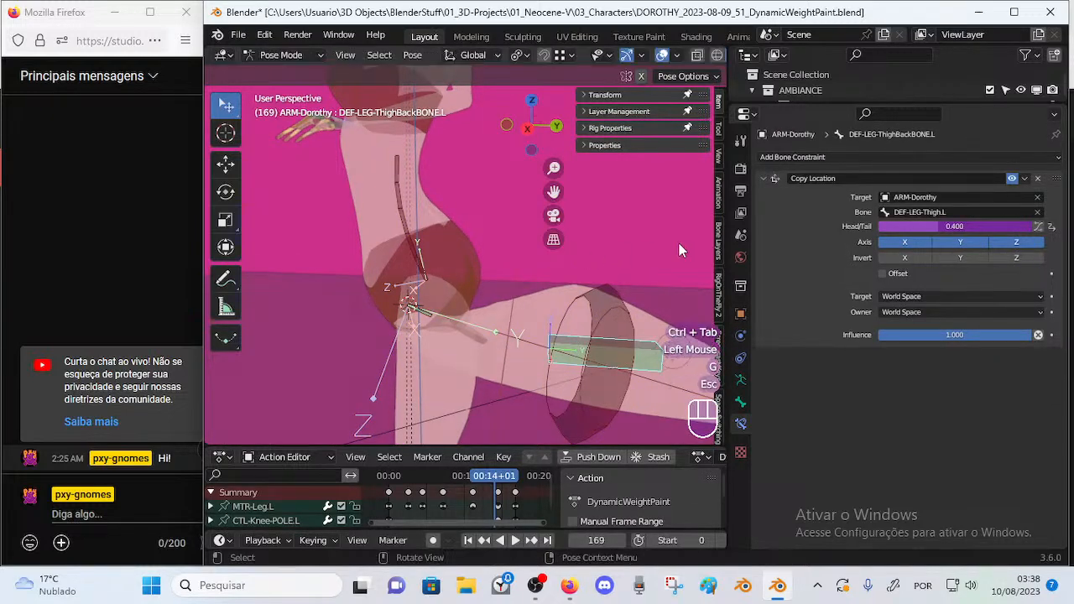
Turn off the X, Y and Z axes of the Copy Location constraint on DEF-LEG-ThighBackBONE.L.
left_click(1003, 243)
left_click(960, 241)
left_click(921, 242)
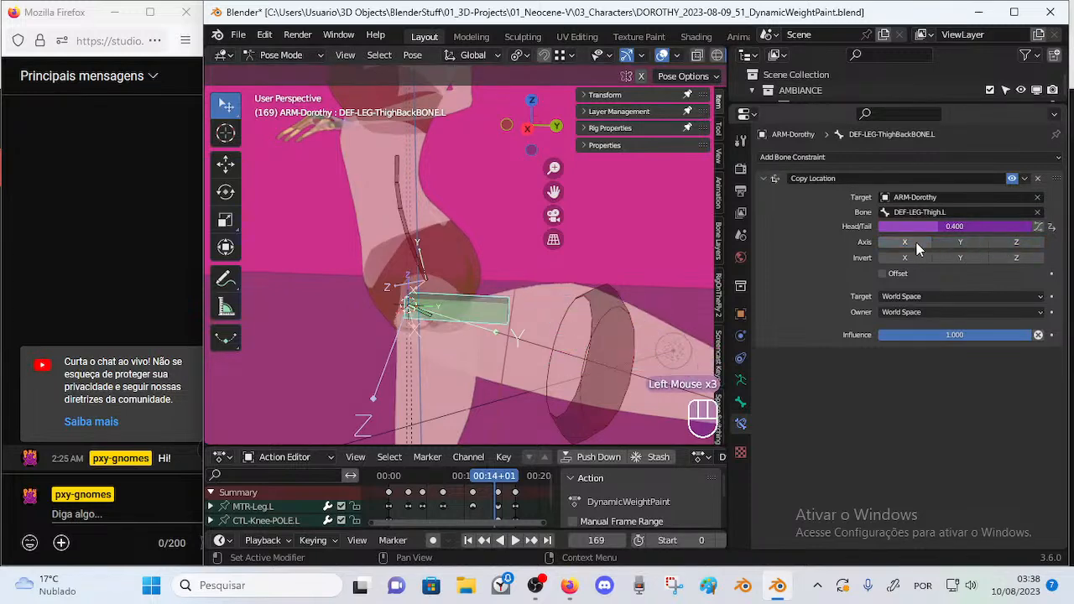
Move the thigh-back helper bone onto the thigh, by about -0.21 m in X, 1.24 m in Y and 0.02 m in Z.
key("g")
left_click(591, 336)
middle_click_drag(591, 336, 593, 339)
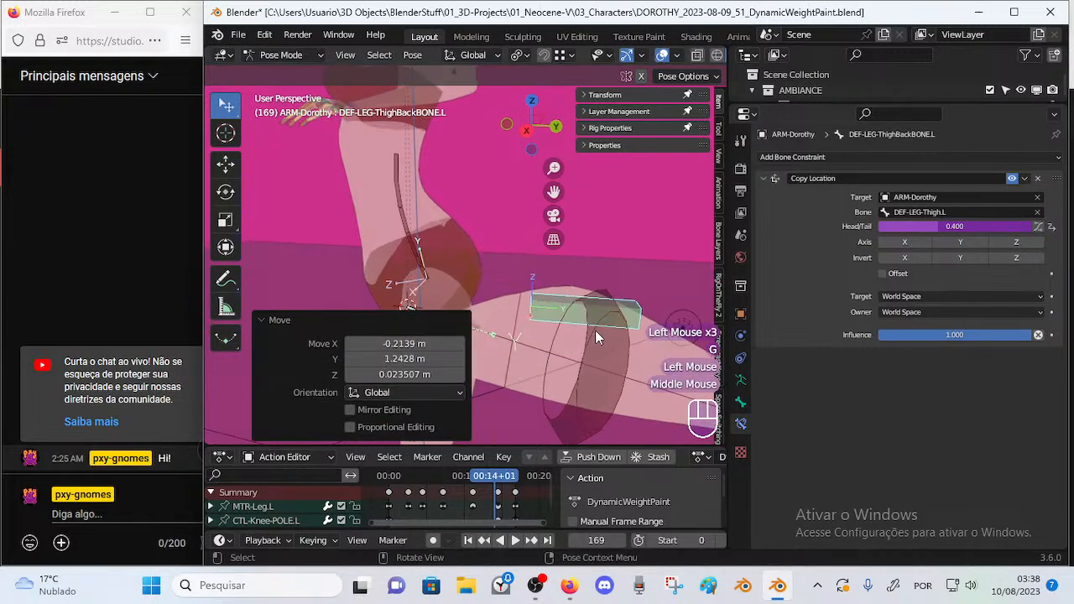
key("Escape")
Go to frame 183 and move the thigh-back helper bone upward, just above the left thigh.
mouse_move(491, 479)
left_mouse_down()
mouse_move(444, 482)
mouse_move(503, 484)
left_mouse_up()
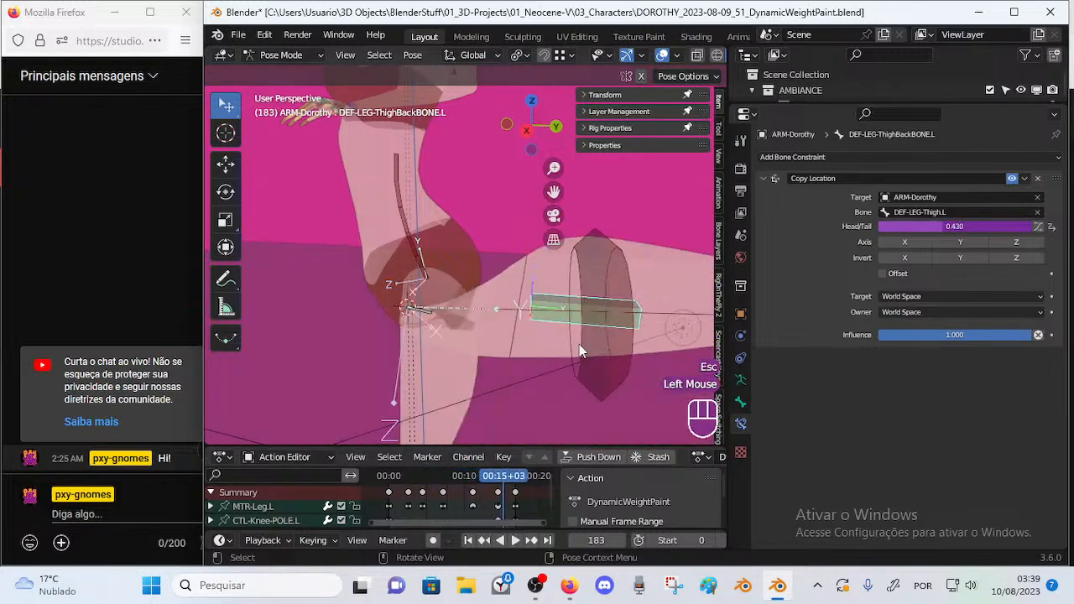
key("g")
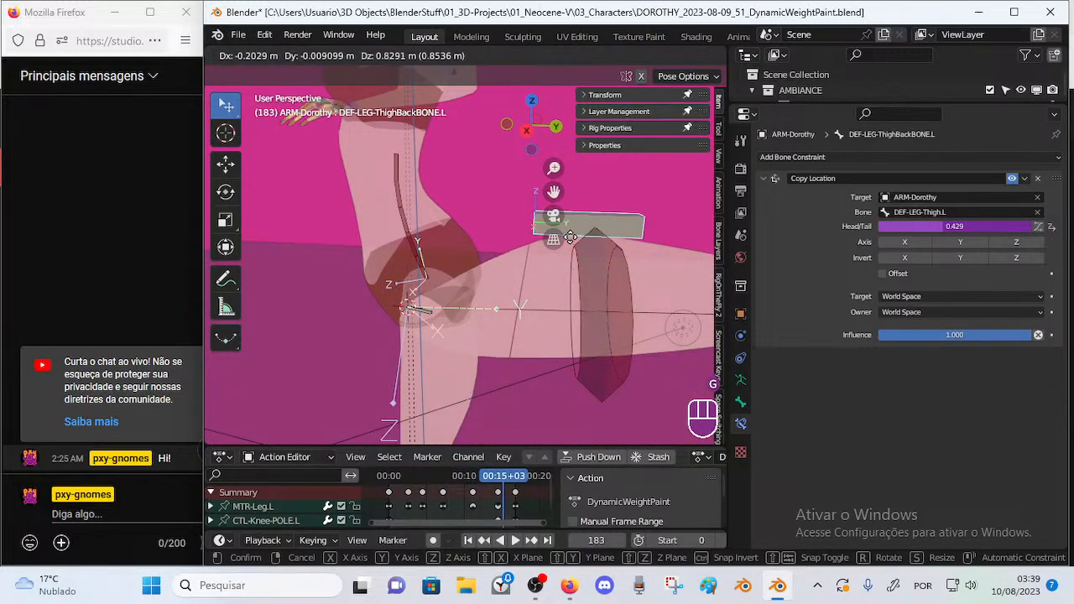
Move DEF-LEG-ThighBackBONE.L up above the raised thigh and adjust its placement slightly.
left_click(554, 245)
middle_click_drag(554, 245, 549, 286, "shift")
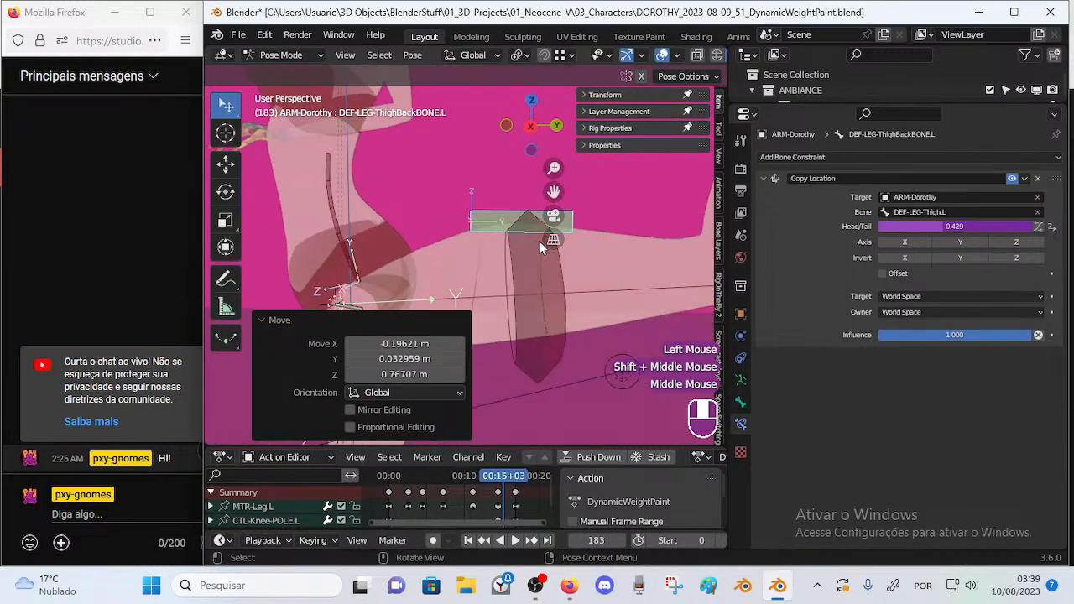
key("g")
left_click(539, 239)
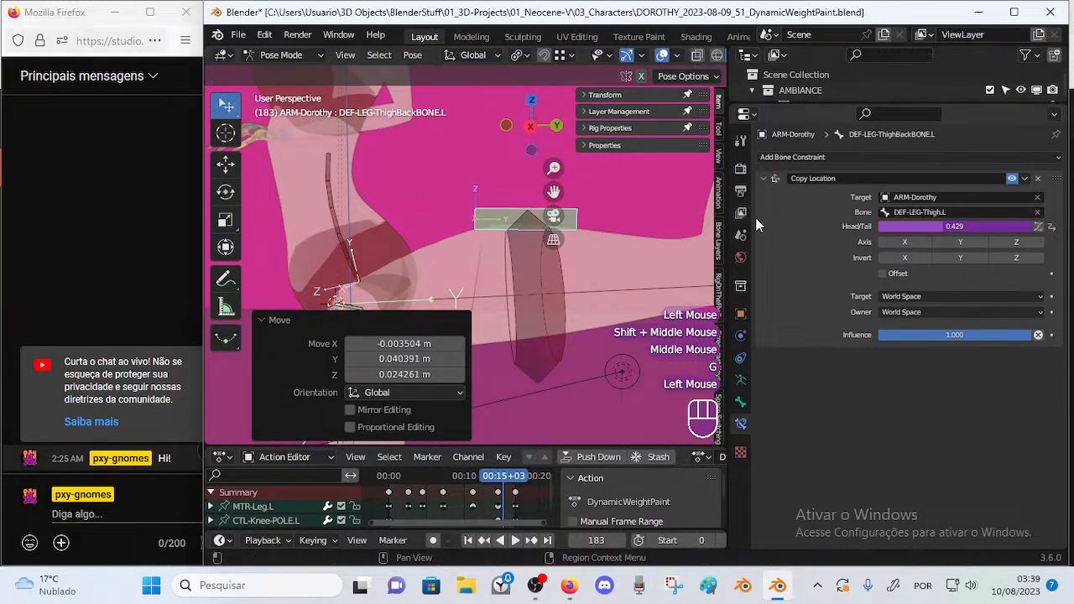
Disable the Copy Location constraint on DEF-LEG-ThighBackBONE.L and test moving the bone over the thigh.
left_click(1012, 178)
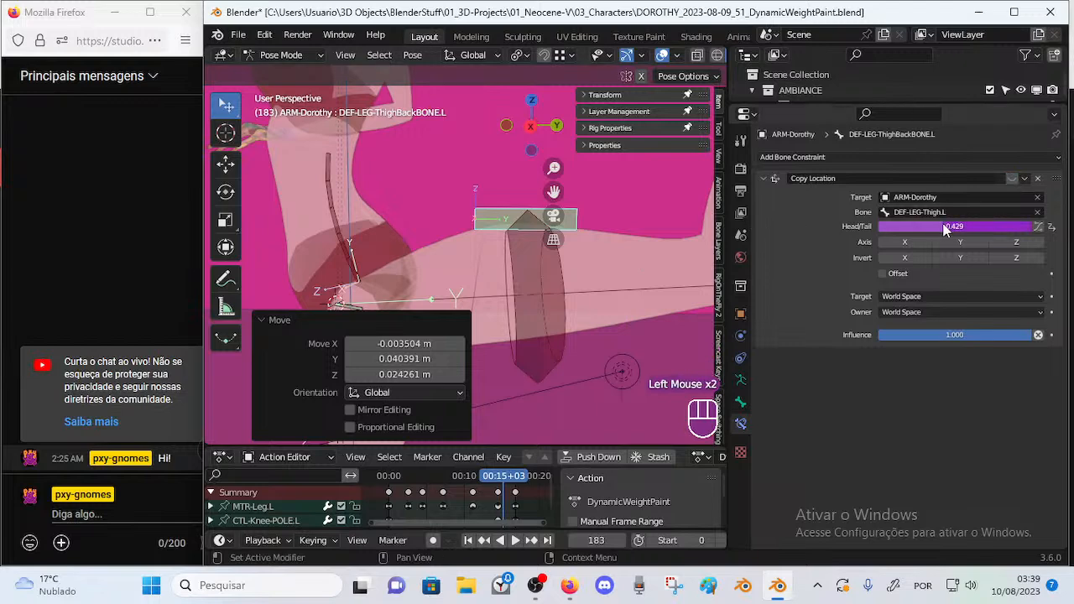
middle_click_drag(328, 312, 487, 319)
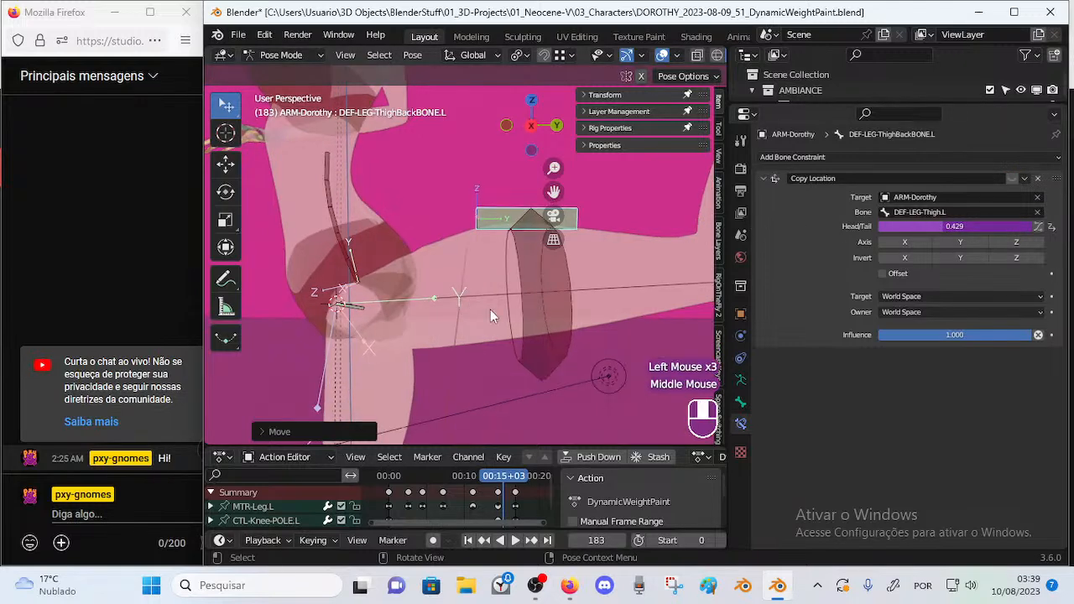
left_click_drag(449, 449, 443, 508)
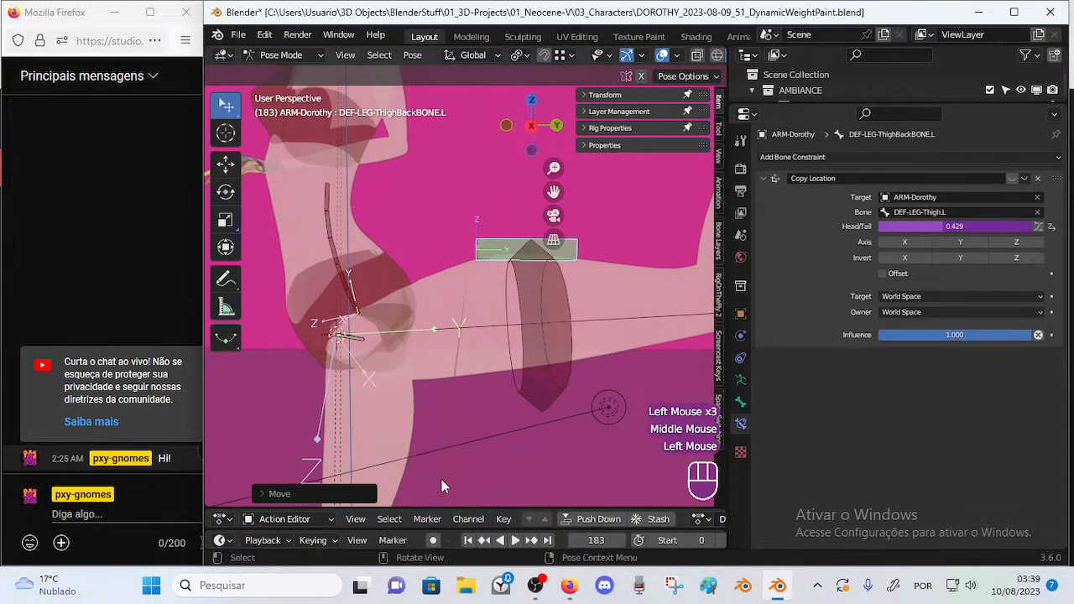
left_click(521, 270)
middle_click_drag(523, 271, 554, 283, "shift")
key("g")
left_click(547, 293)
Select all visible pose bones and clear their transforms back to the rest position.
key("a")
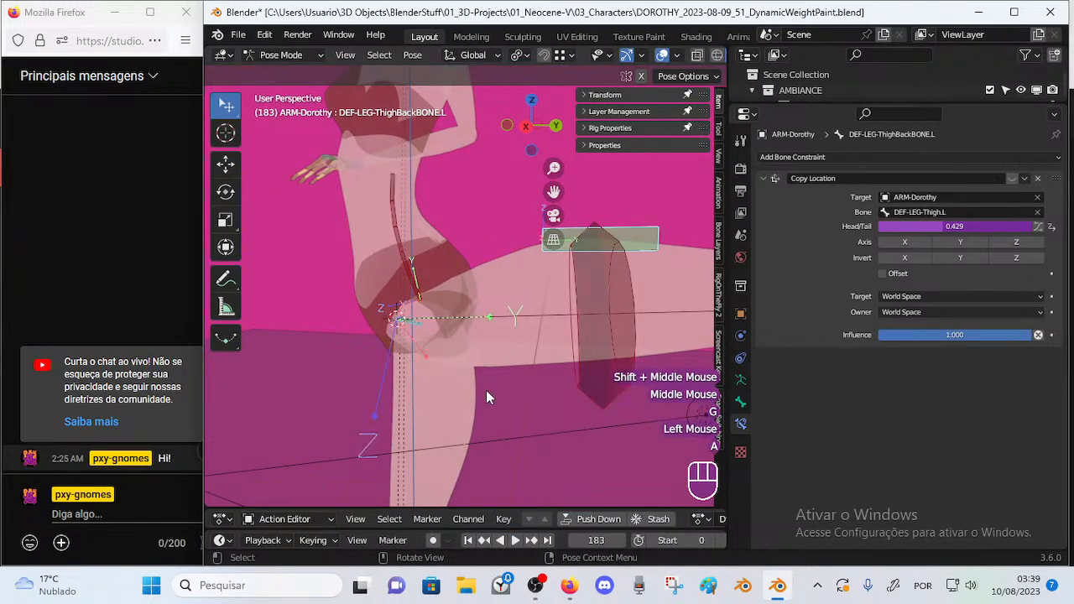
key("a")
key("alt+g")
left_click_drag(472, 507, 482, 481)
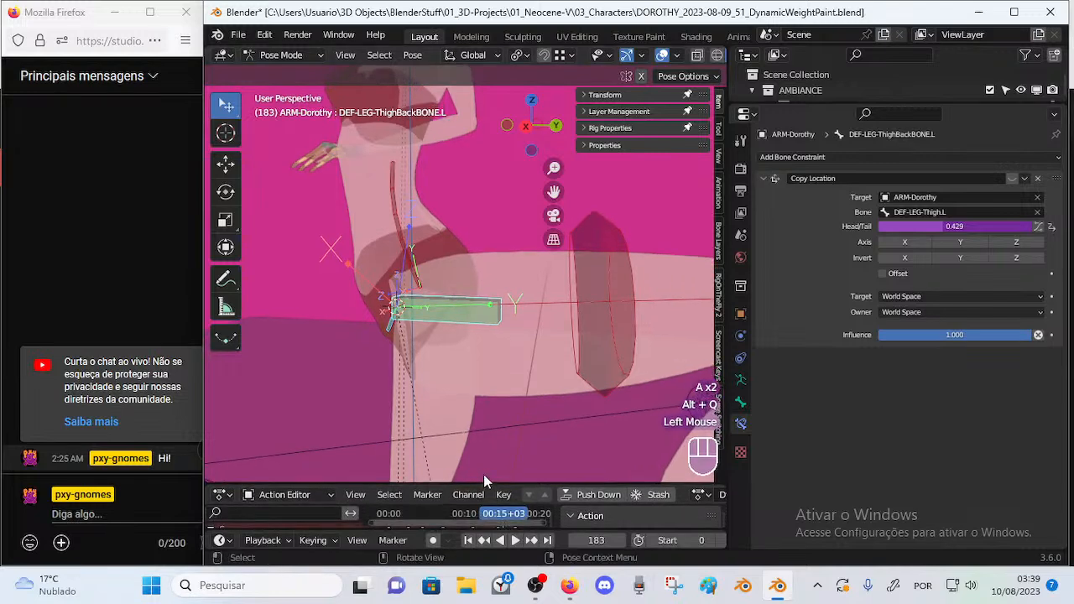
middle_click_drag(504, 345, 545, 353)
key("g")
key("Escape")
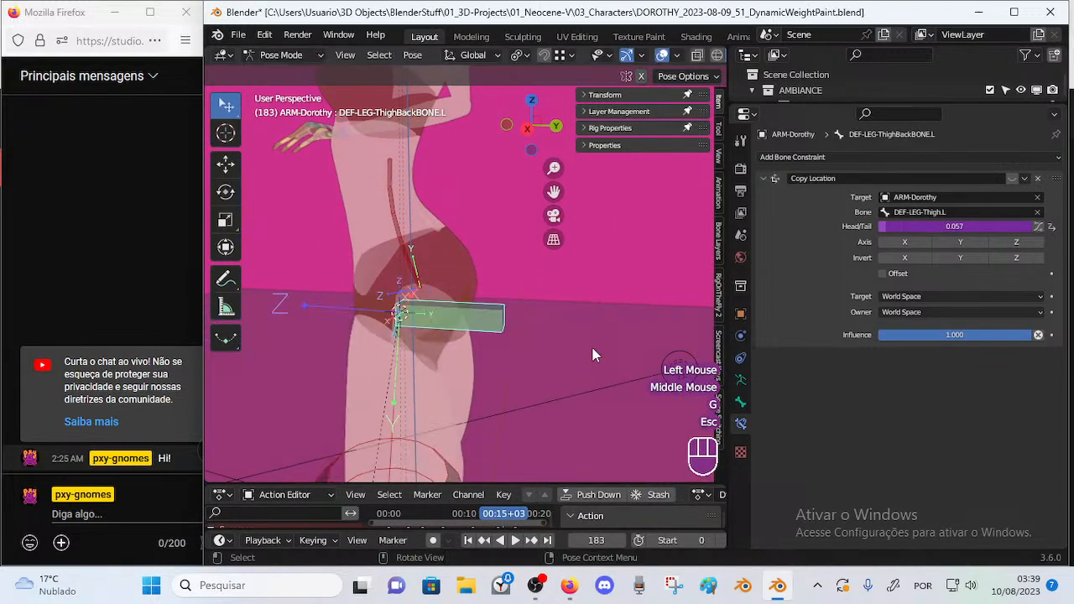
key("a")
key("alt+g")
key("a")
key("alt+q")
key("alt+q")
Check the location, rotation and scale values of the DEF-LEG-Thigh.L bone.
left_click(434, 452)
left_click(618, 94)
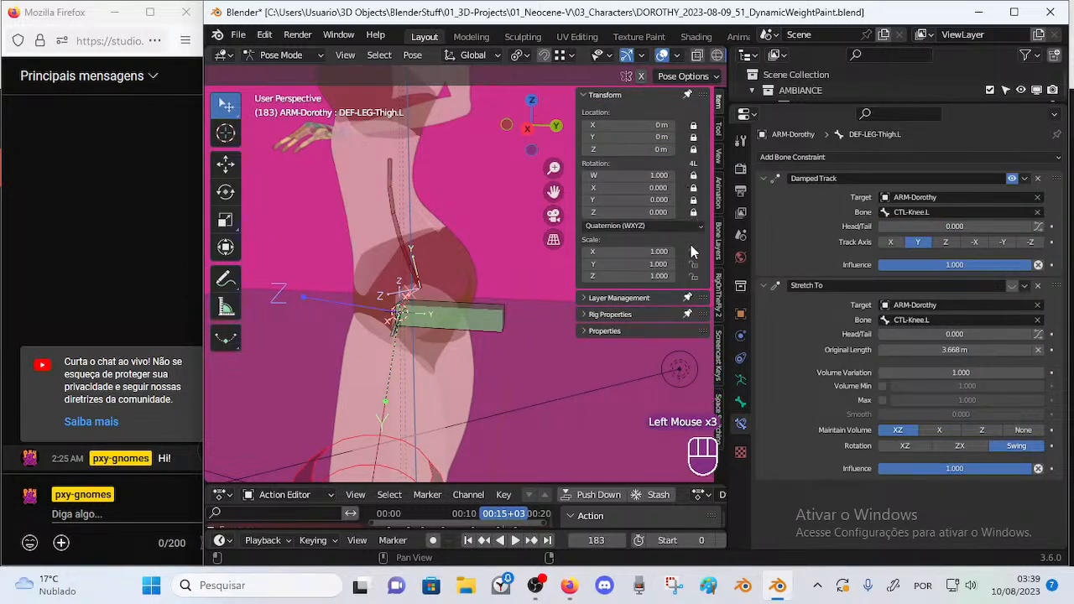
key("n")
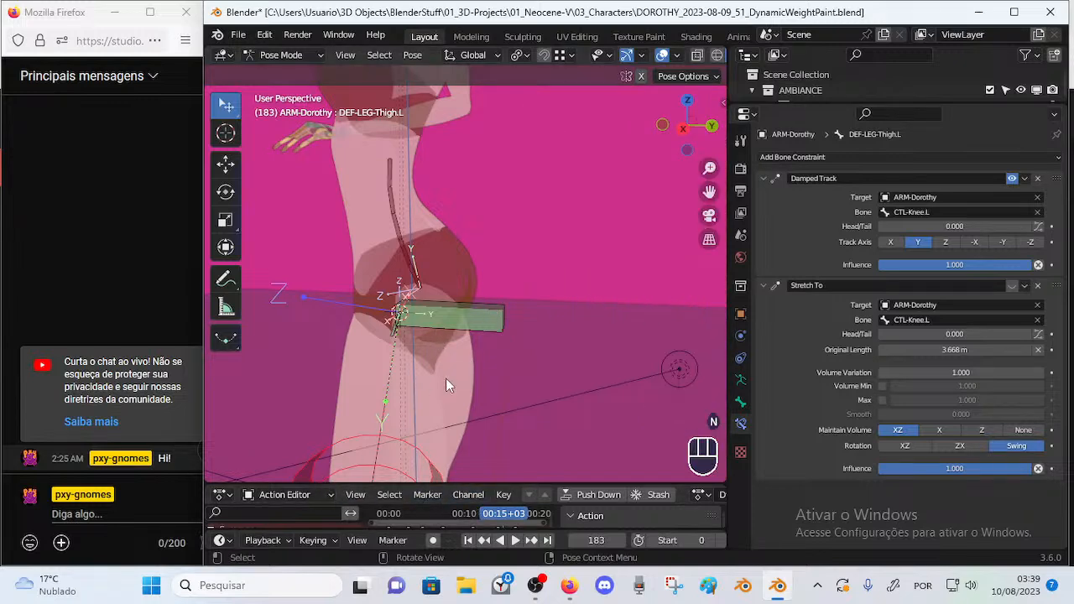
Scrub the animation to frame 3 and turn on X-ray display in the viewport.
key("space")
key("space")
left_click_drag(472, 513, 443, 470)
left_click_drag(399, 501, 390, 502)
key("alt+z")
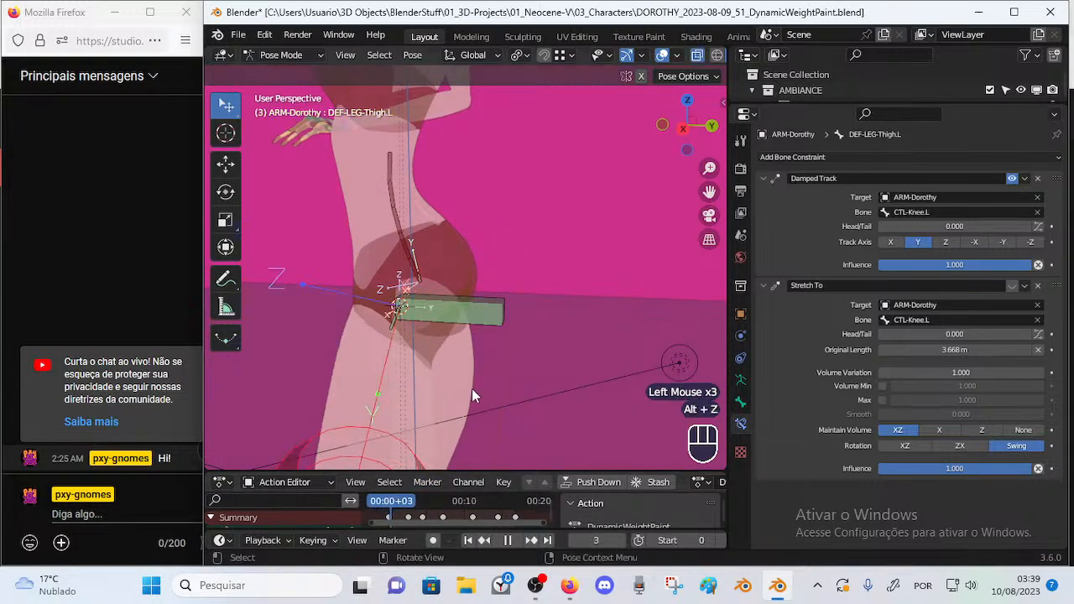
Select the armature together with the 00_Body mesh and put the body into Weight Paint mode.
key("ctrl+Tab")
left_click(471, 353)
left_click(471, 325)
left_click(461, 325)
left_click(460, 354, "shift")
key("ctrl+Tab")
left_click(358, 302)
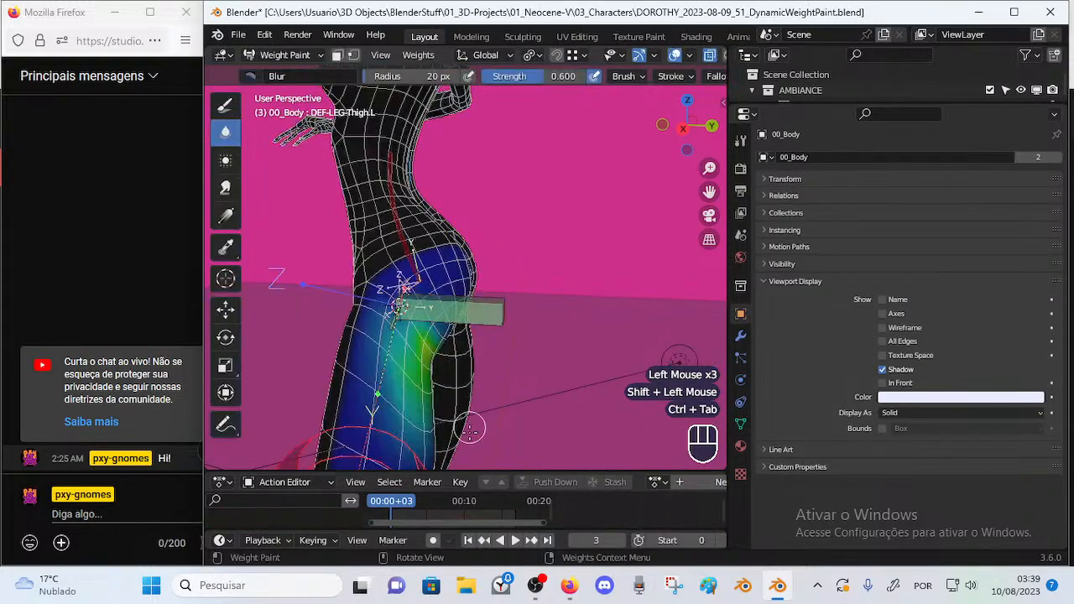
Go to frame 178, select DEF-LEG-ThighBackBONE.L and move it along the raised thigh to the knee.
mouse_move(388, 503)
left_mouse_down()
mouse_move(470, 484)
mouse_move(498, 464)
mouse_move(514, 421)
left_mouse_up()
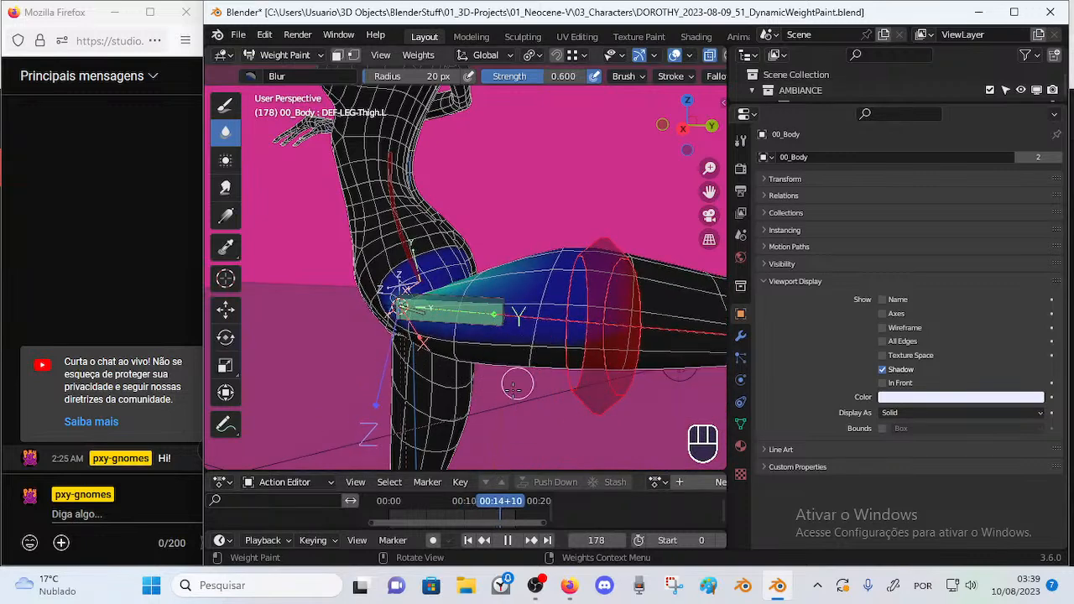
left_click(493, 312, "ctrl")
key("g")
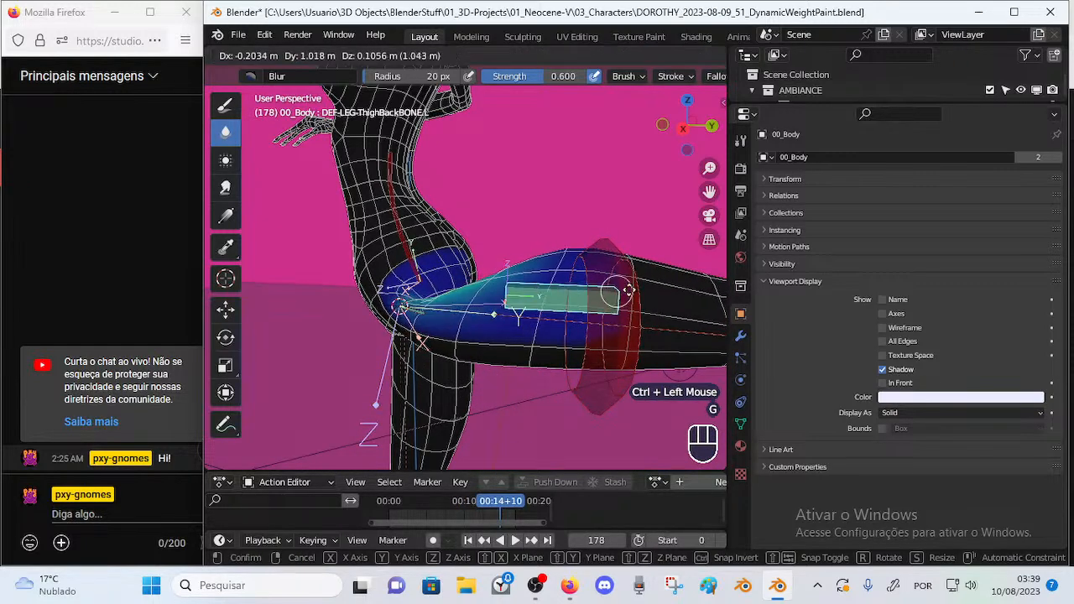
left_click(648, 296)
key("r")
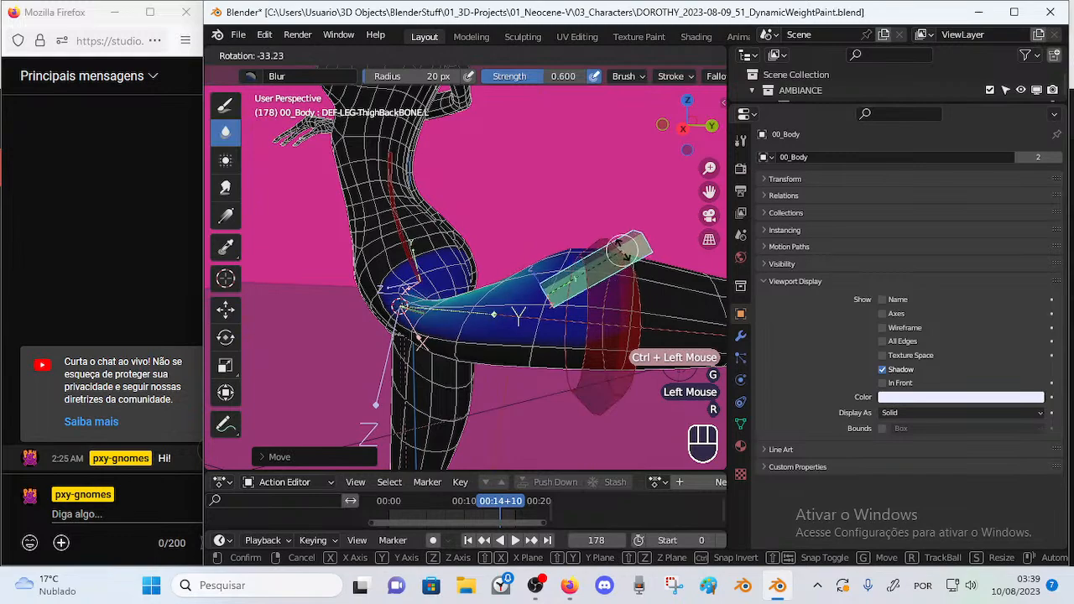
key("Escape")
key("g")
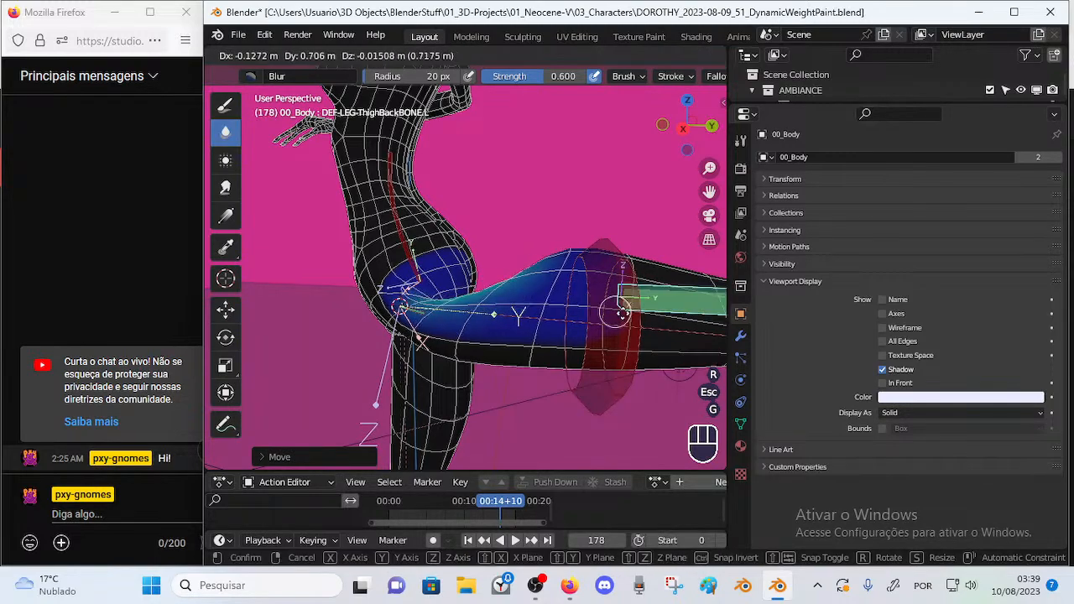
left_click(672, 313)
mouse_move(672, 312)
middle_mouse_down("shift")
mouse_move(591, 311)
mouse_move(616, 295)
mouse_move(542, 342)
mouse_move(528, 333)
mouse_move(460, 346)
mouse_move(514, 317)
middle_mouse_up("shift")
key("g")
left_click(617, 295)
Set the Blur brush radius to 53 px and smooth the DEF-LEG-ThighBackBONE.L weights on the back of the thigh.
key("f")
left_click(522, 328)
left_click(515, 314)
left_click(461, 346)
left_click(514, 317)
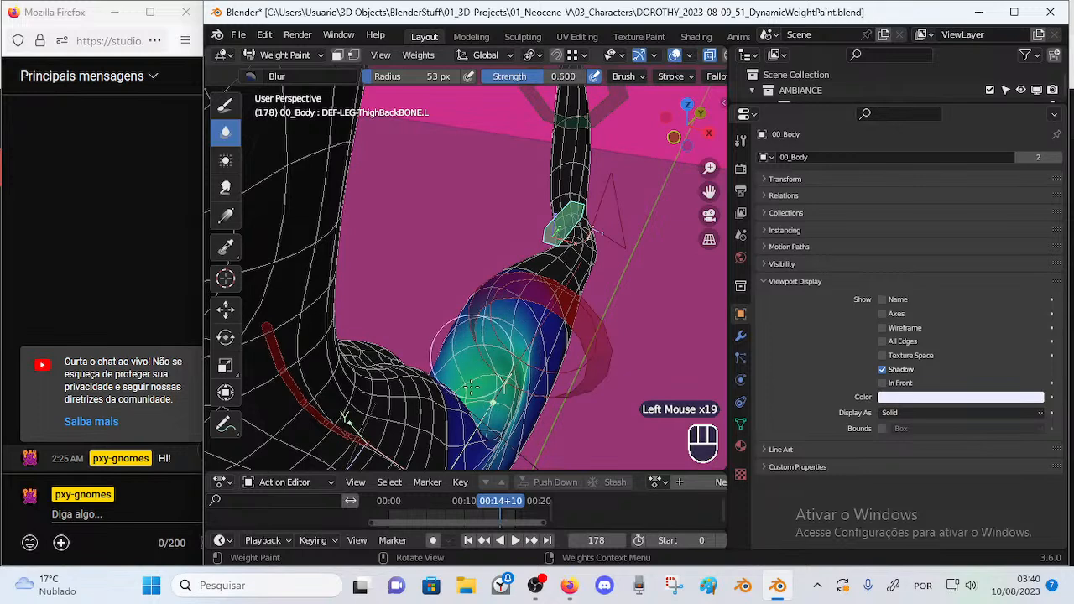
middle_click_drag(498, 353, 458, 390)
left_click(458, 390)
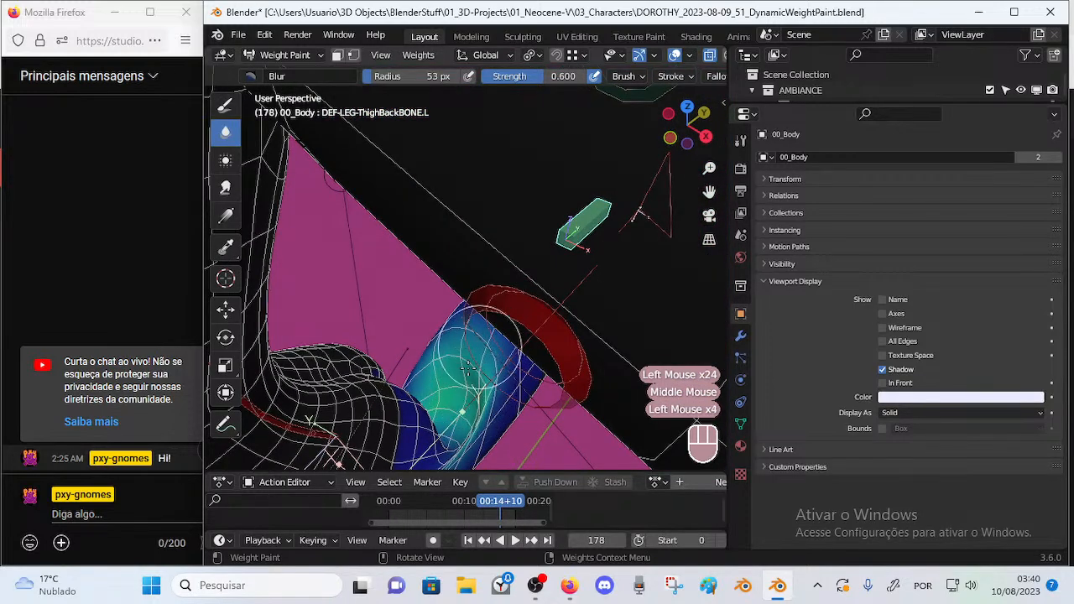
middle_click_drag(470, 361, 445, 375)
left_click(503, 372)
left_click(503, 371)
left_click(445, 375)
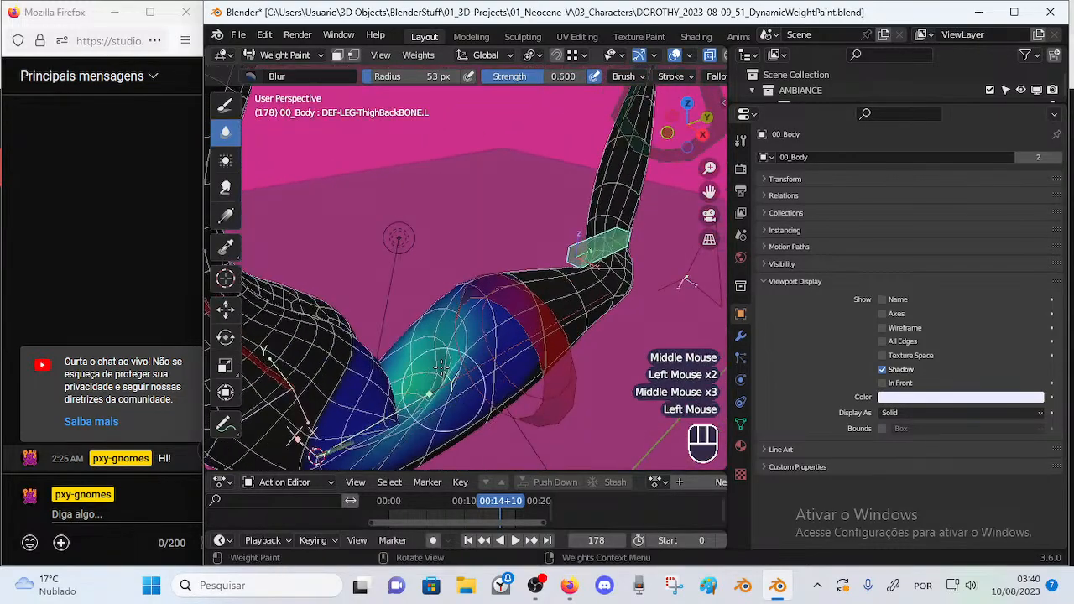
key("g")
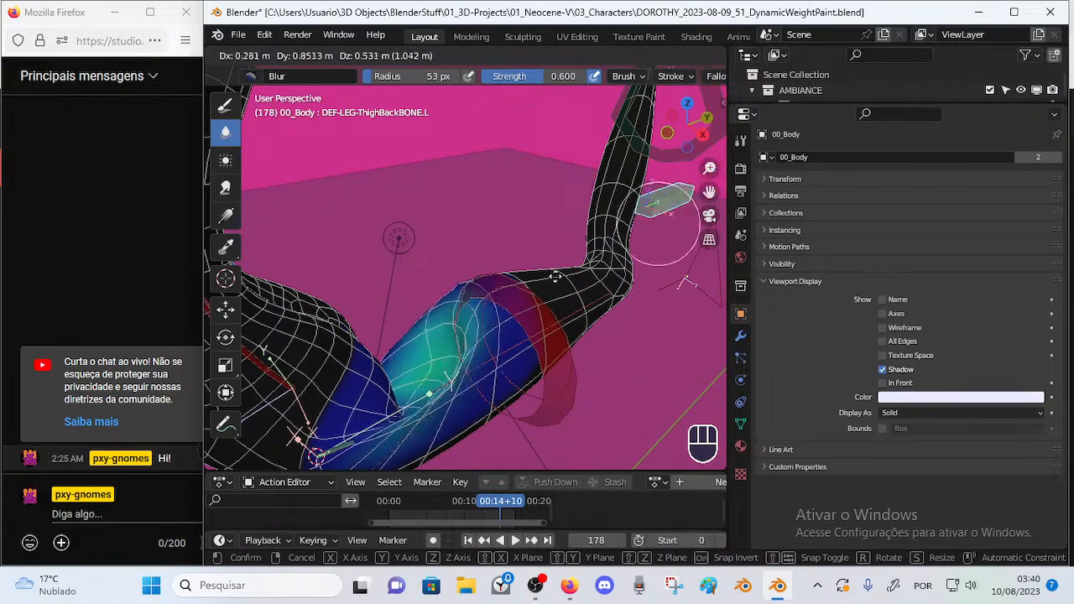
key("Escape")
Continue blurring the thigh back bone's weights around the thigh, working from several viewing angles.
middle_click_drag(495, 352, 459, 342)
middle_click_drag(460, 342, 459, 340)
left_click(460, 340)
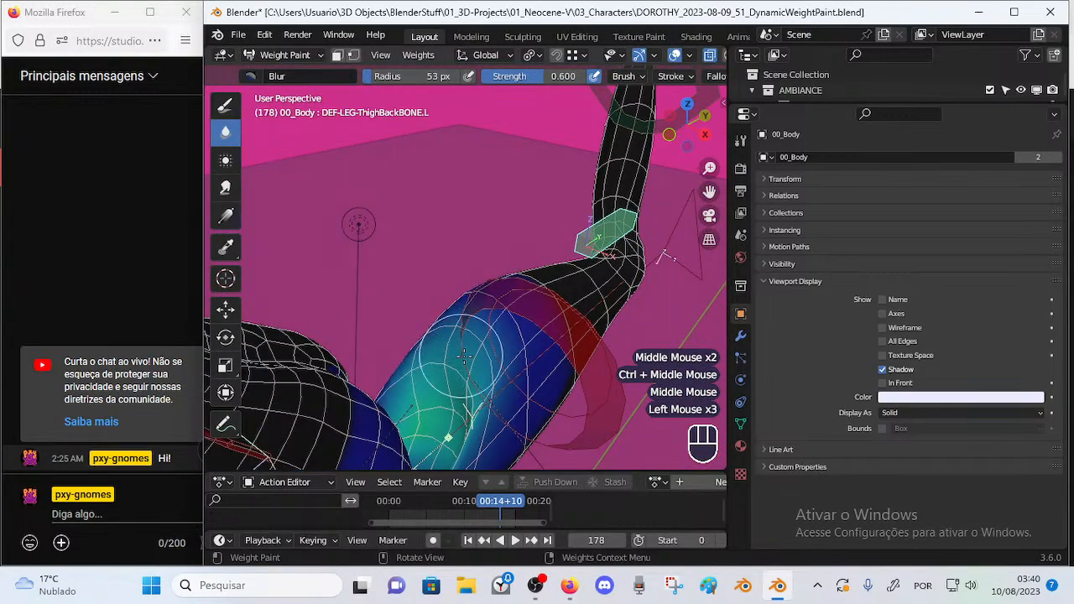
middle_click_drag(476, 362, 466, 354)
mouse_move(467, 354)
middle_mouse_down("shift")
mouse_move(445, 336)
mouse_move(489, 376)
mouse_move(438, 369)
mouse_move(420, 344)
mouse_move(480, 335)
mouse_move(479, 372)
mouse_move(560, 291)
mouse_move(532, 361)
mouse_move(352, 373)
mouse_move(426, 411)
mouse_move(495, 369)
mouse_move(506, 374)
mouse_move(429, 376)
mouse_move(479, 388)
mouse_move(426, 432)
mouse_move(471, 387)
mouse_move(414, 410)
mouse_move(431, 385)
middle_mouse_up("shift")
double_click(445, 336)
left_click(503, 375)
left_click(435, 367)
left_click(436, 368)
left_click(429, 376)
mouse_move(423, 328)
middle_mouse_down()
mouse_move(445, 252)
mouse_move(432, 227)
mouse_move(407, 339)
mouse_move(487, 333)
mouse_move(461, 307)
mouse_move(436, 319)
mouse_move(457, 369)
mouse_move(560, 288)
mouse_move(611, 360)
mouse_move(587, 335)
mouse_move(563, 276)
mouse_move(661, 239)
middle_mouse_up()
left_click(447, 243)
left_click(432, 227)
left_click(432, 226)
left_click(486, 333)
Test the thigh deformation by repeatedly moving DEF-LEG-ThighBackBONE.L and cancelling each move, viewing it from several angles.
key("g")
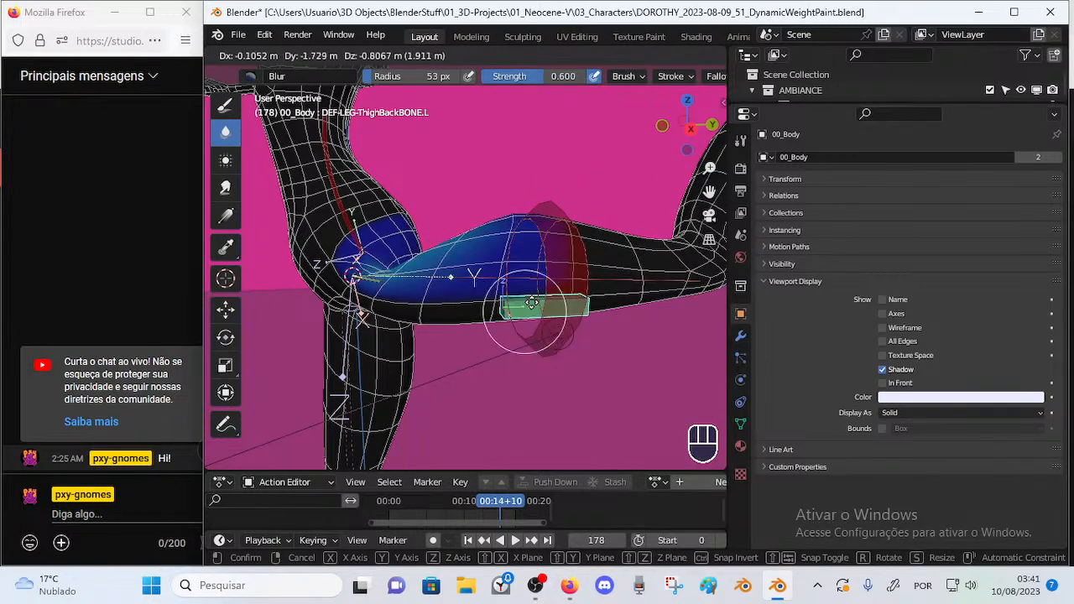
key("Escape")
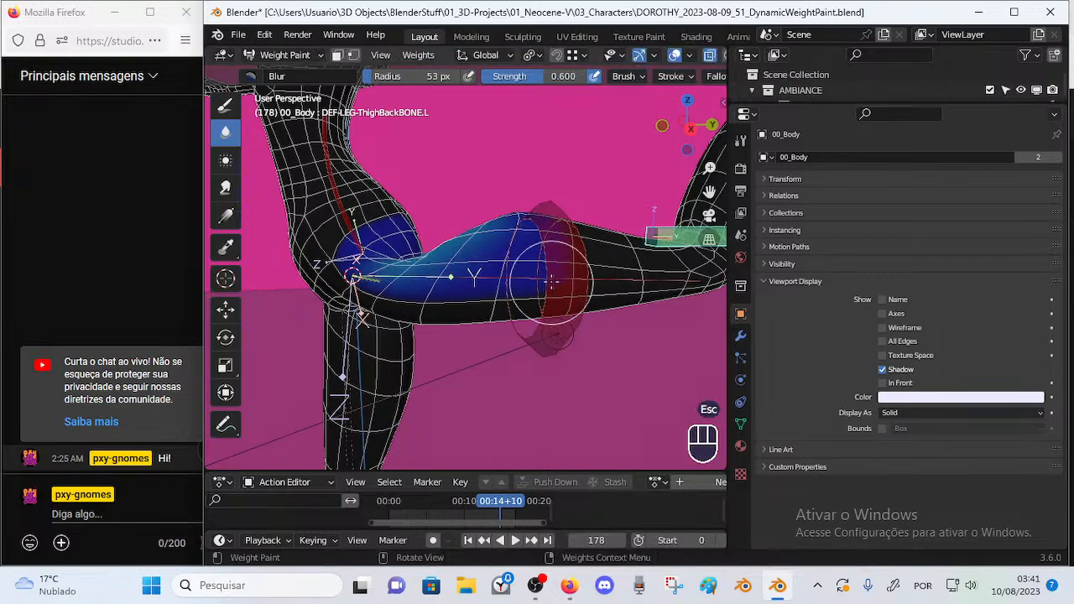
middle_click_drag(564, 265, 511, 304)
key("g")
middle_click_drag(406, 357, 560, 293)
key("Escape")
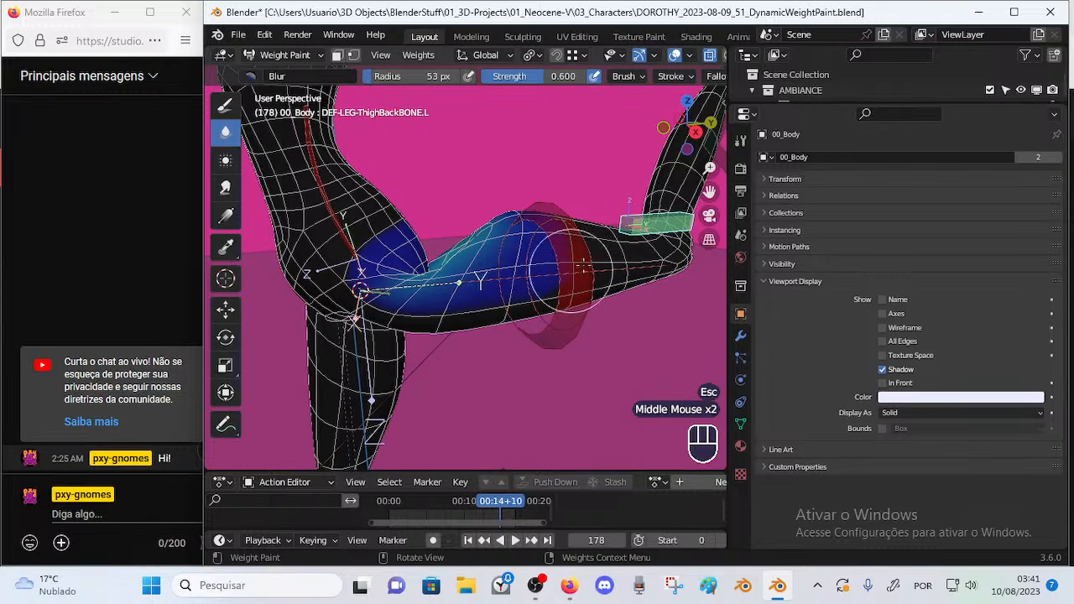
key("g")
key("Escape")
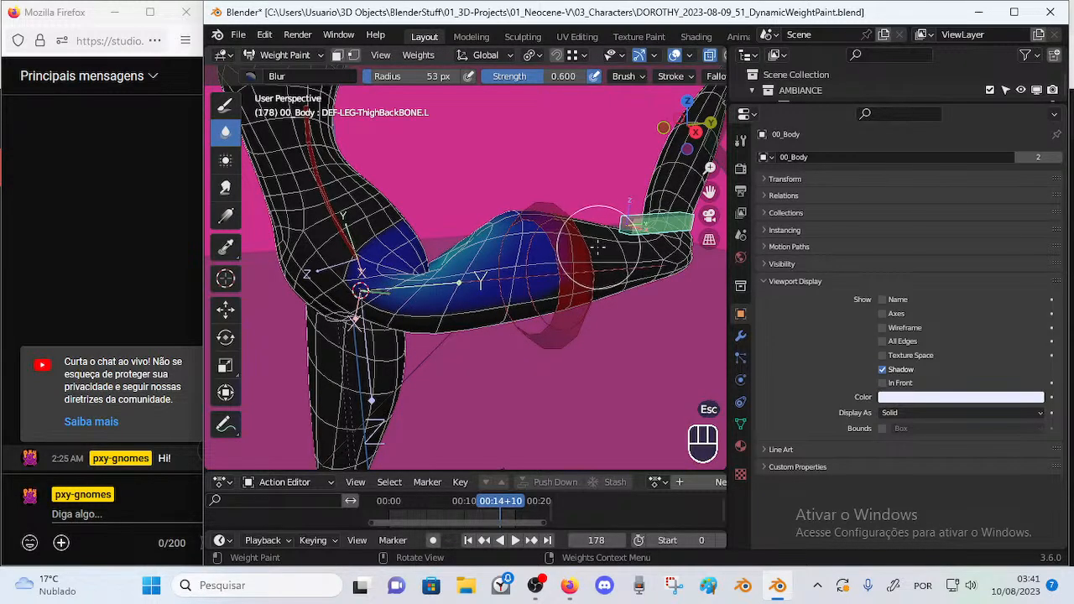
key("g")
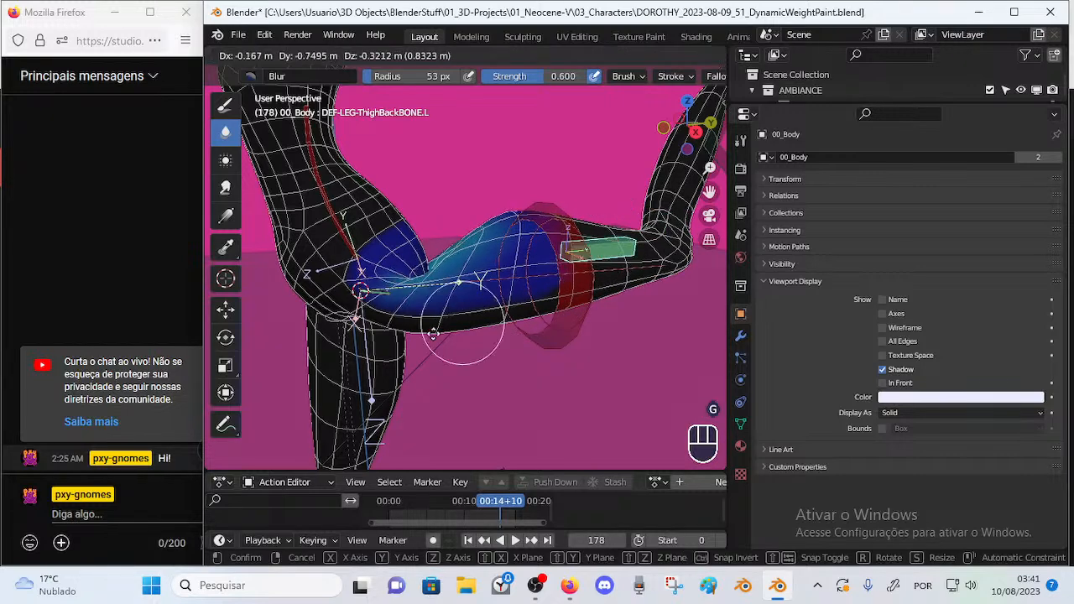
key("Escape")
key("g")
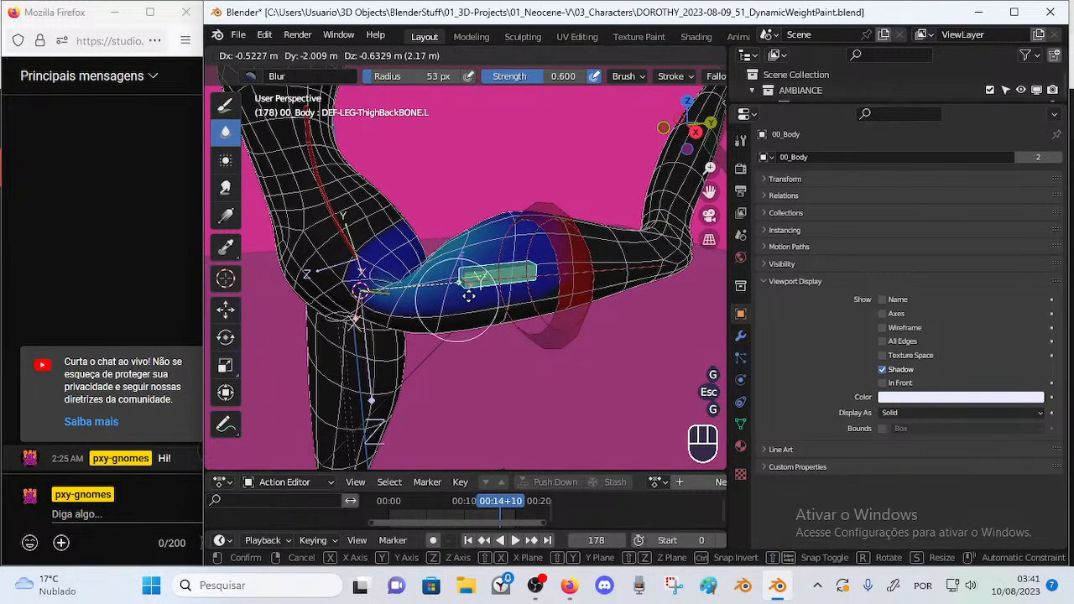
key("Escape")
middle_click_drag(508, 306, 594, 270)
key("g")
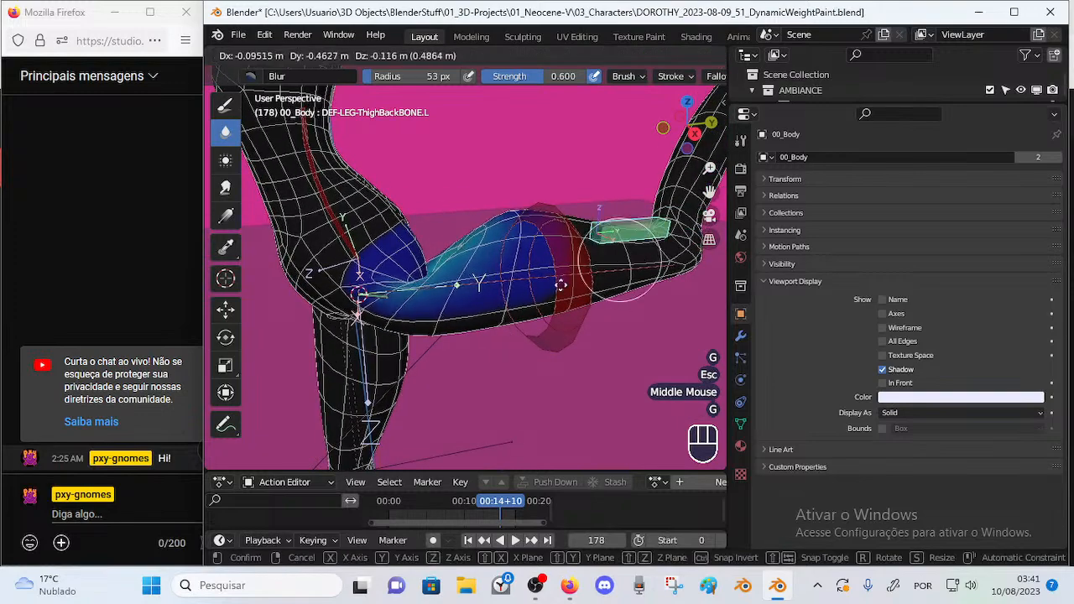
key("Escape")
middle_click_drag(552, 280, 602, 273, "ctrl")
middle_click_drag(617, 207, 503, 260)
key("g")
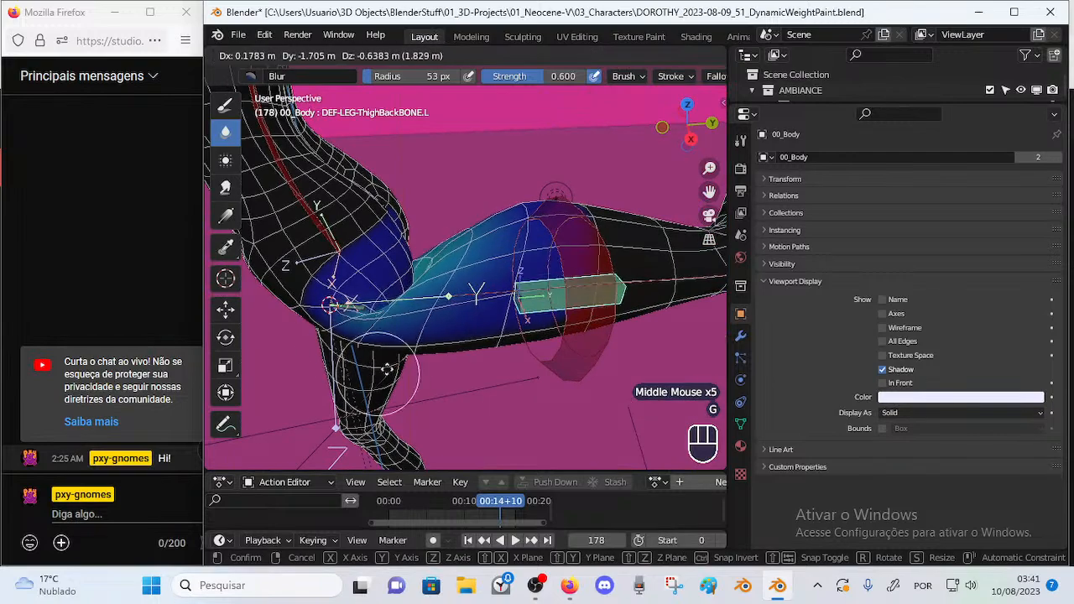
key("Escape")
key("g")
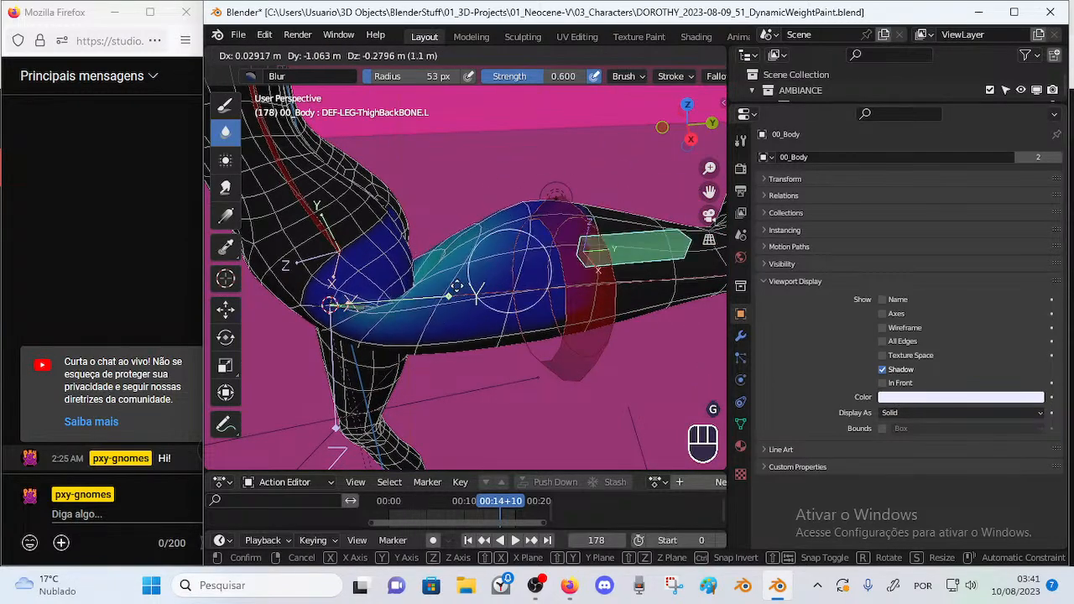
key("Escape")
middle_click_drag(593, 248, 573, 278, "ctrl")
key("g")
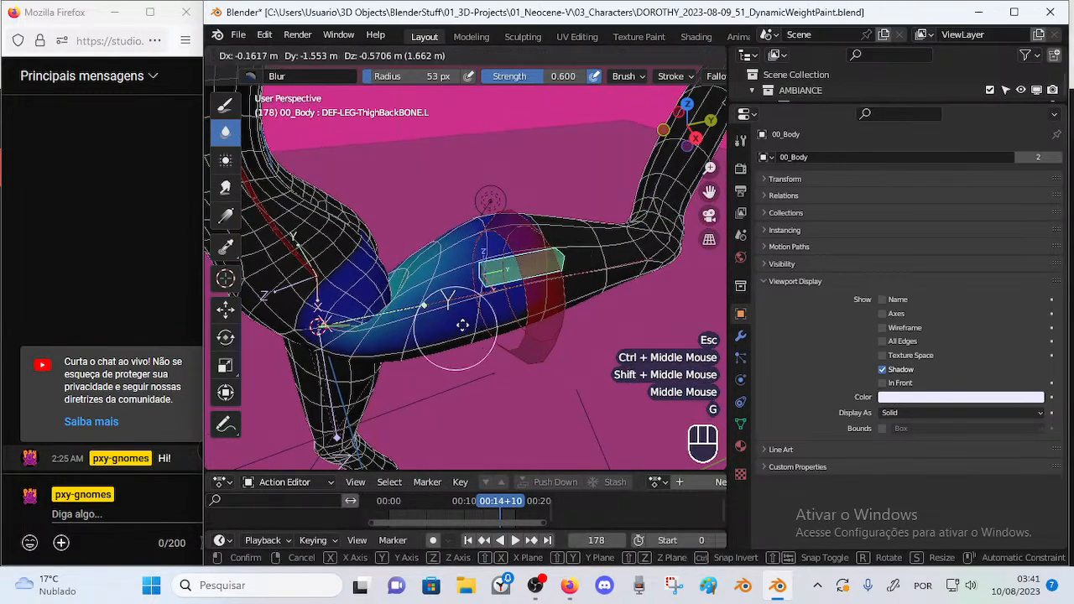
key("Escape")
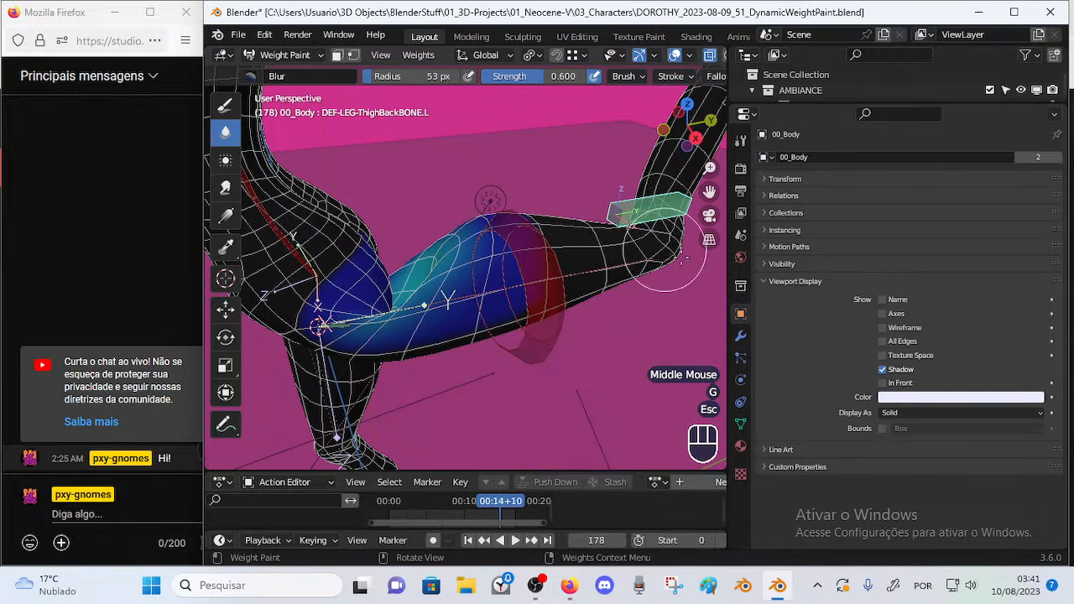
Return the body to Object Mode and select the ARM-Dorothy armature.
key("ctrl")
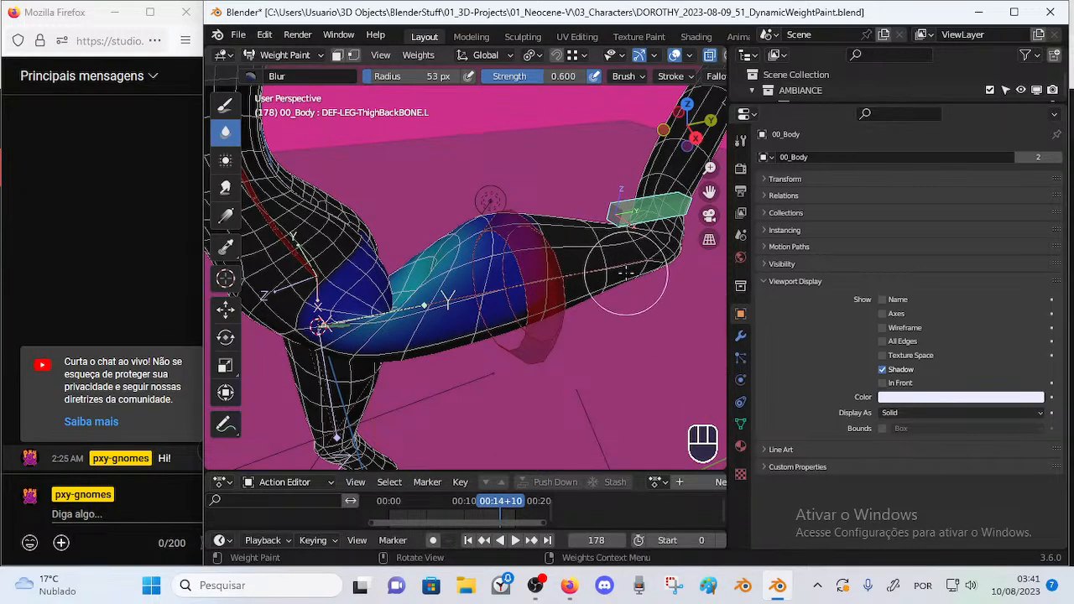
key("ctrl+Tab")
left_click(499, 269)
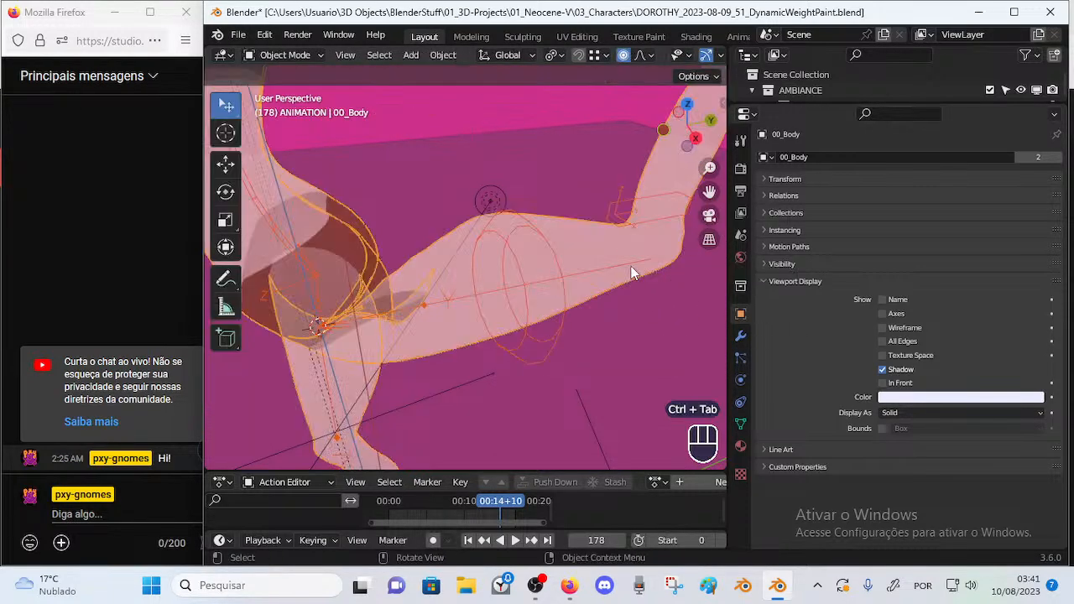
left_click(642, 216)
left_click(624, 206)
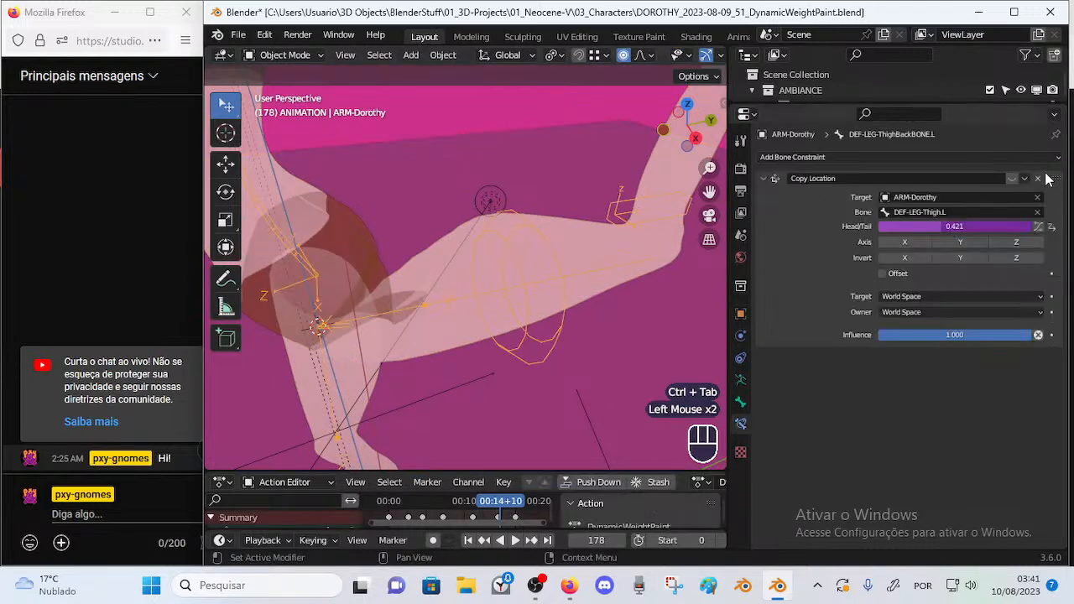
Remove the Copy Location constraint from DEF-LEG-ThighBackBONE.L and put 00_Body back in Weight Paint mode together with the armature.
left_click(1037, 178)
left_click(630, 210)
left_click(632, 207)
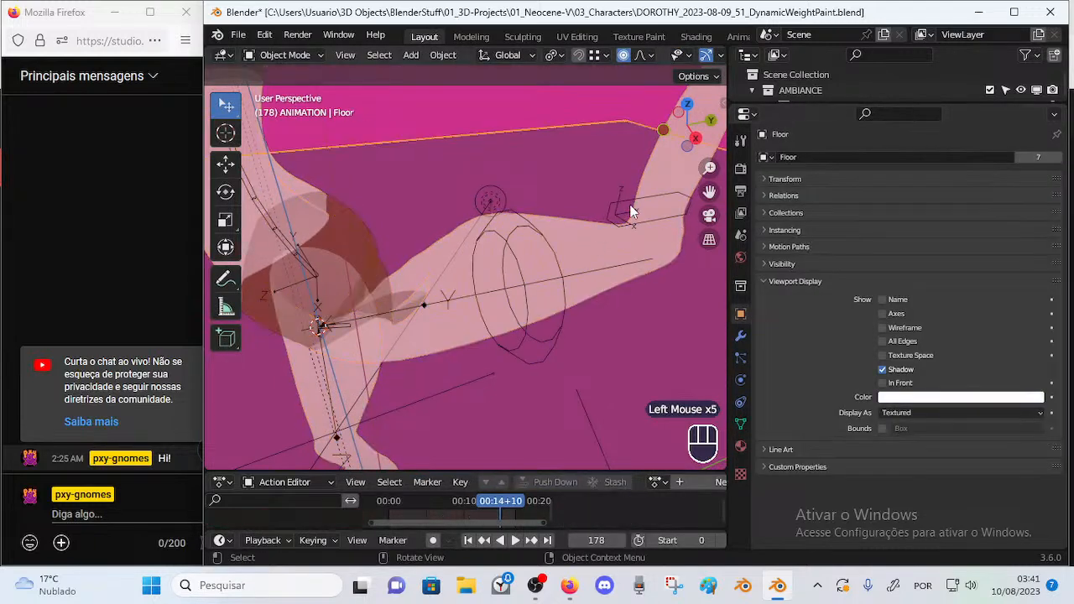
left_click(631, 208)
left_click(581, 248, "shift")
key("ctrl+Tab")
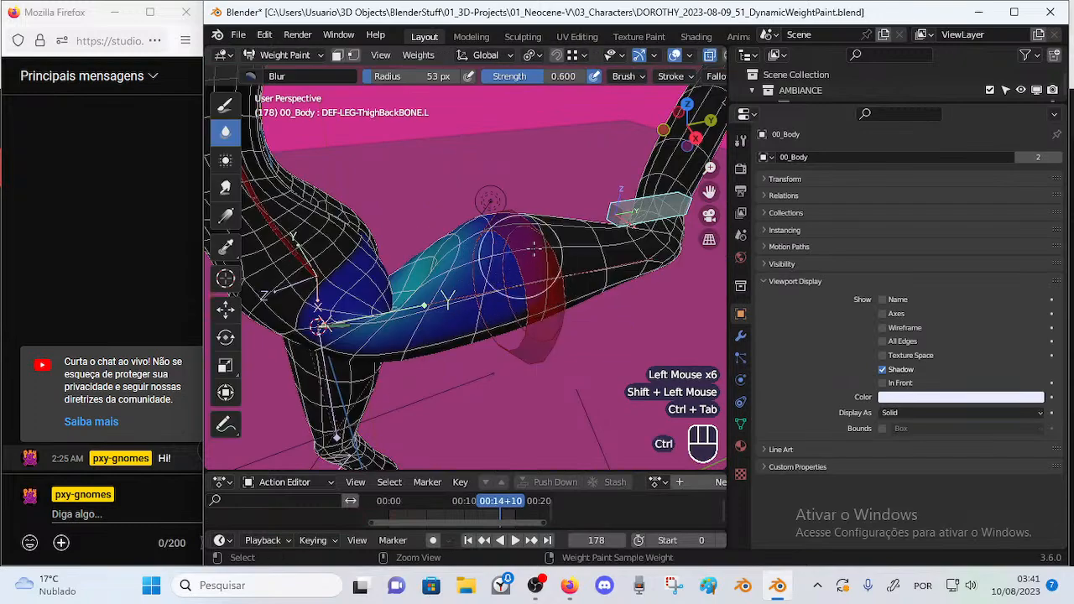
Move DEF-LEG-ThighBackBONE.L from the knee to above the raised thigh and rotate it about the global X axis to stand upright.
key("g")
left_click(575, 247)
middle_click_drag(575, 248, 574, 270)
key("r")
key("x")
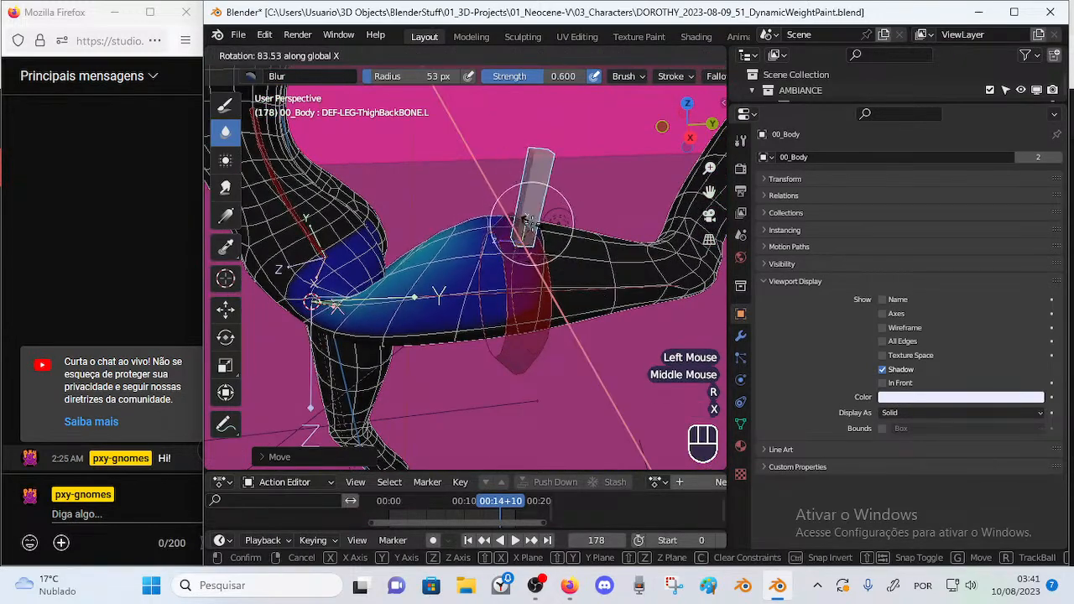
left_click(520, 181)
key("g")
left_click(499, 210)
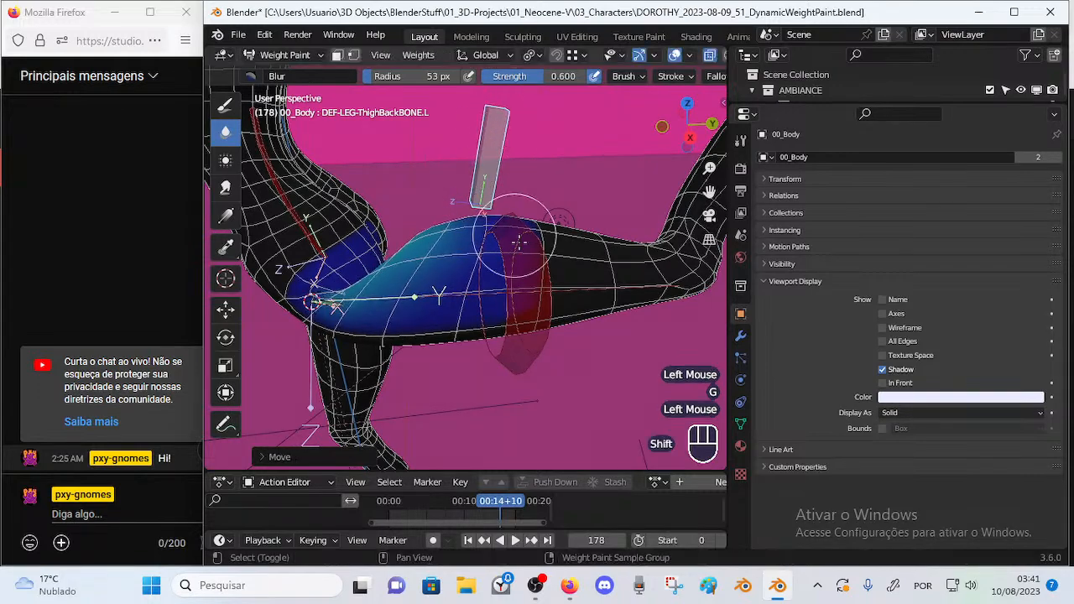
Lower the upright thigh back bone toward the back of the thigh and adjust its rotation.
middle_click_drag(500, 209, 538, 239, "shift")
key("g")
left_click(545, 282)
key("r")
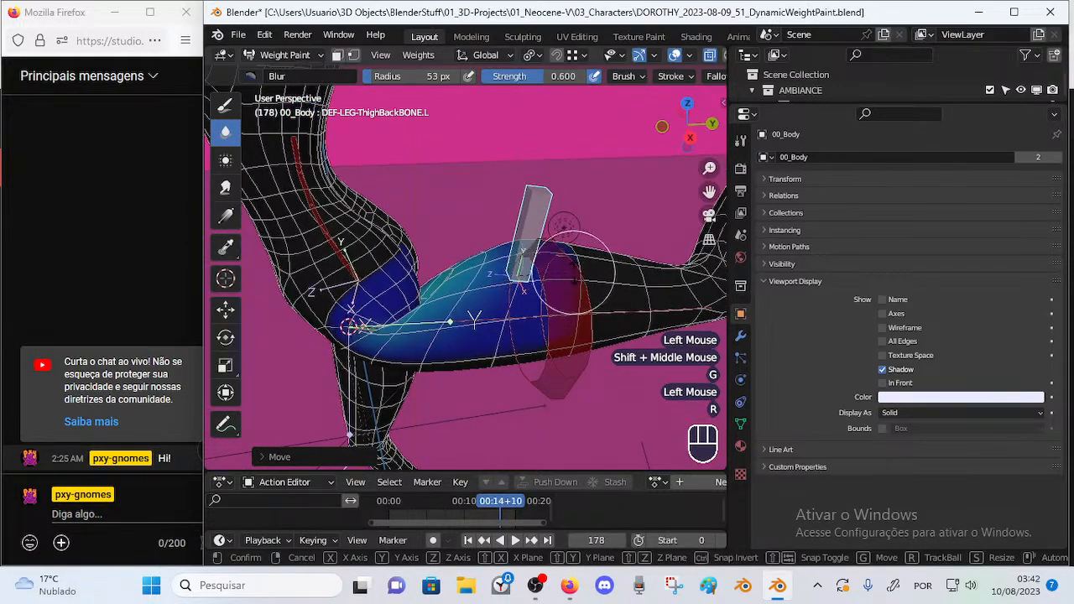
left_click(520, 289)
Set the Mix brush weight to 0.182 and paint the thigh back bone's weights over the left buttock.
middle_click_drag(520, 289, 512, 269, "shift")
mouse_move(513, 268)
middle_mouse_down("ctrl")
mouse_move(461, 266)
mouse_move(460, 247)
middle_mouse_up("ctrl")
left_click(461, 266)
left_click(463, 237)
left_click(225, 104)
key("ctrl+f")
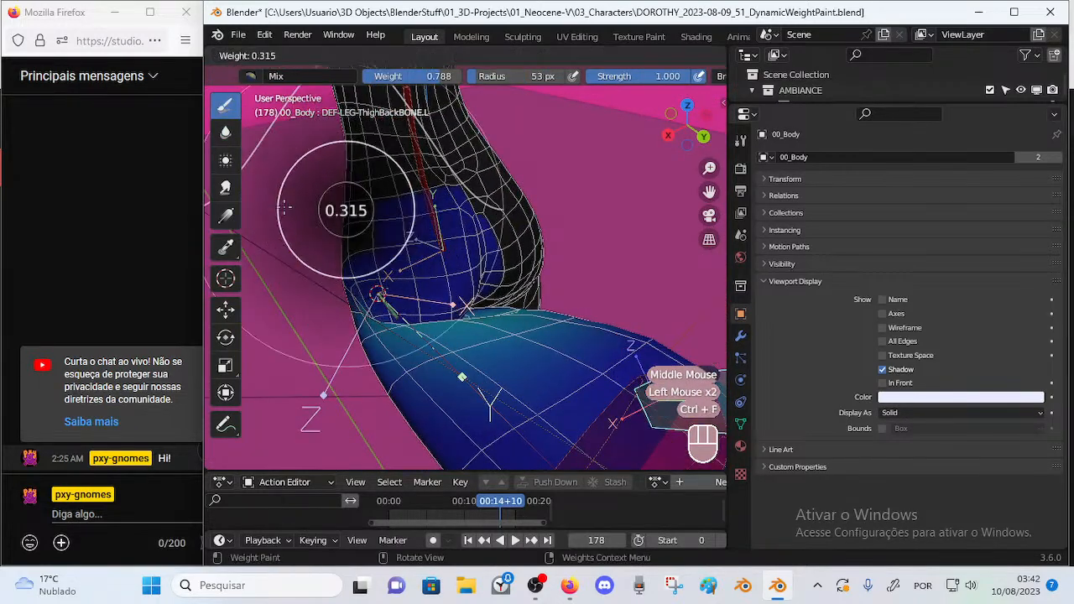
left_click(267, 215)
left_click(428, 270)
middle_click_drag(429, 270, 459, 269)
left_click(424, 278)
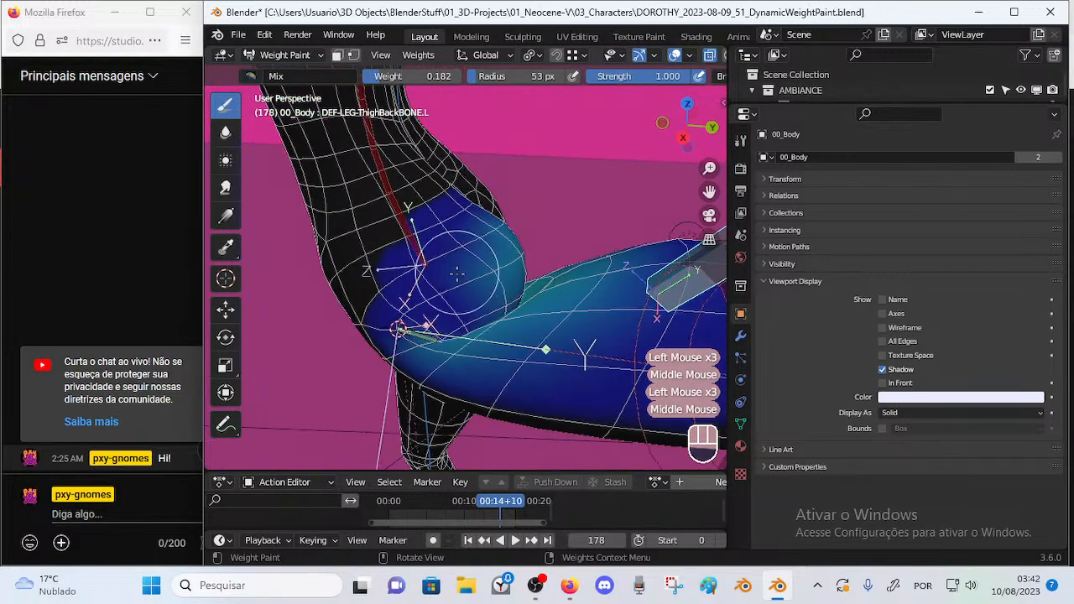
Lift the thigh back bone away from the thigh and rotate it to try out the newly painted buttock weights.
middle_click_drag(570, 289, 529, 242, "shift")
key("g")
left_click(539, 158)
key("r")
left_click(547, 201)
middle_click_drag(547, 201, 563, 168, "shift")
Bring the thigh back bone down near the buttock crease with alternating moves and rotations.
key("g")
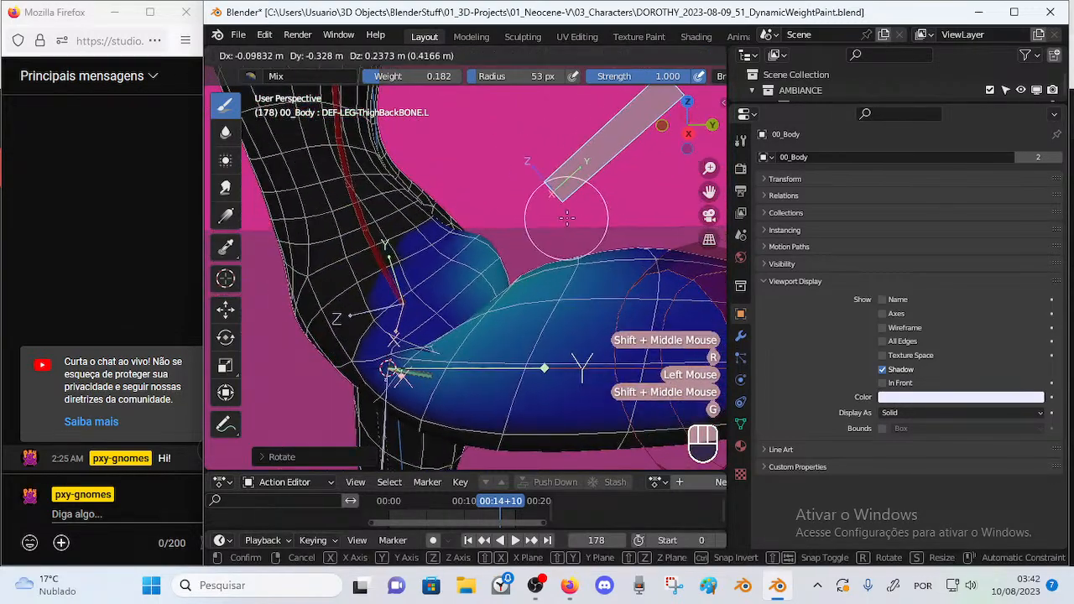
left_click(570, 216)
key("r")
left_click(588, 194)
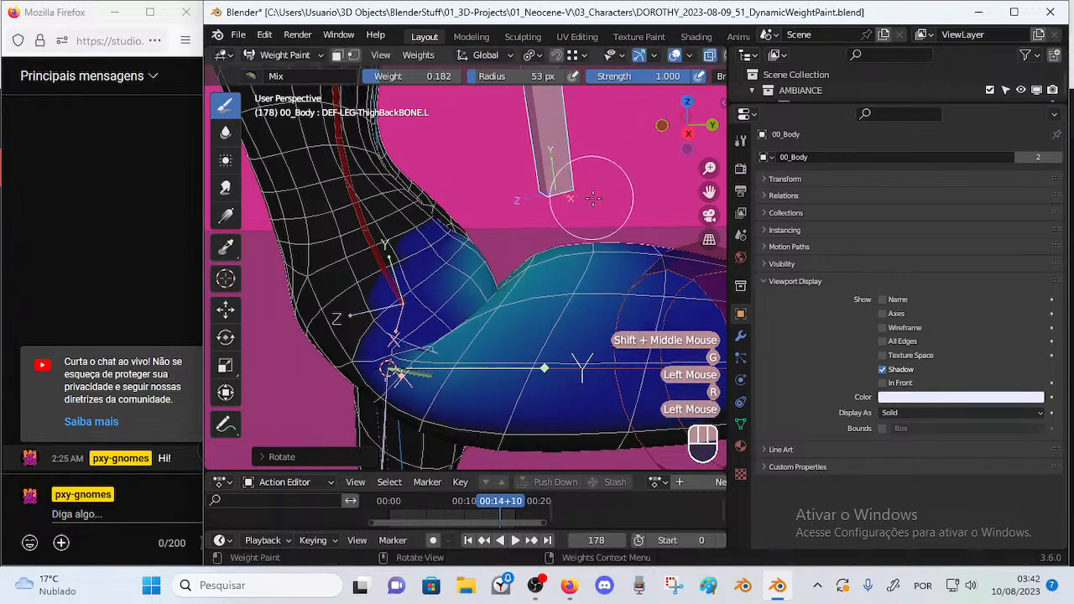
key("g")
left_click(642, 232)
key("r")
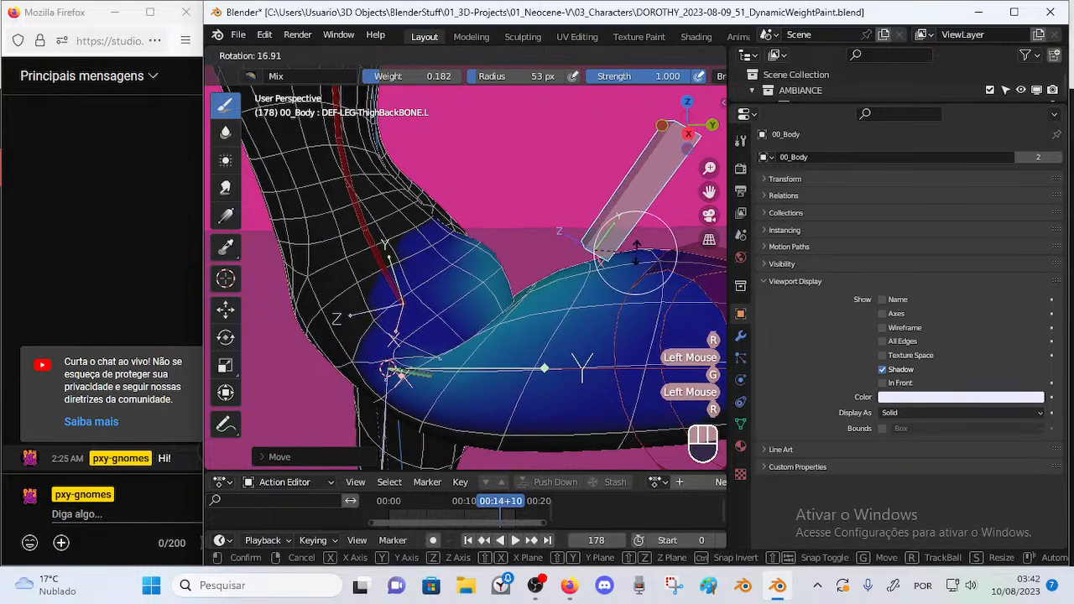
left_click(547, 265)
Paint more 0.182 weight over the left hip and the lower part of the buttock.
middle_click_drag(548, 265, 534, 289)
left_click(439, 352)
left_click(442, 353)
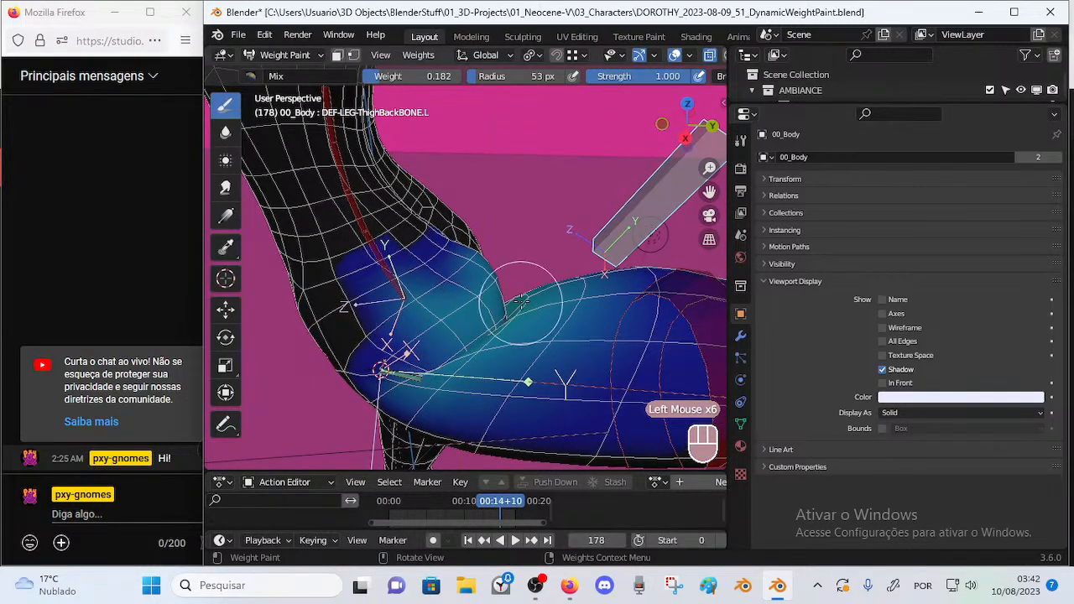
Test the thigh and buttock deformation by moving the bone into the thigh and back out above it.
key("g")
left_click(574, 340)
middle_click_drag(582, 309, 556, 261, "shift")
key("g")
left_click(515, 274)
key("g")
left_click(538, 286)
key("g")
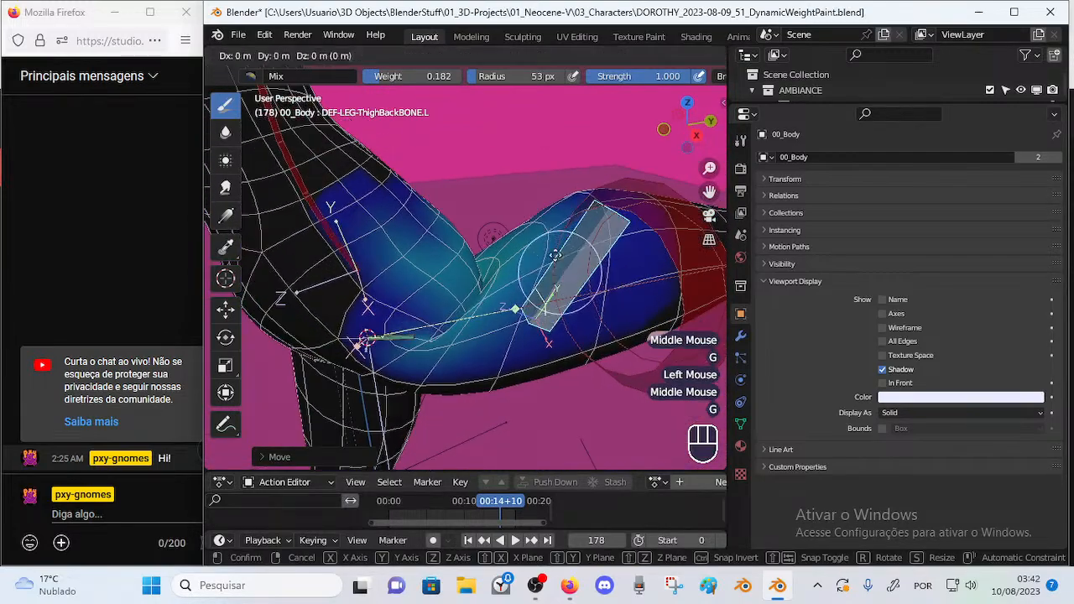
left_click(550, 203)
Rotate and reposition the thigh back bone until it stands nearly upright on the back of the thigh.
middle_click_drag(552, 204, 592, 215)
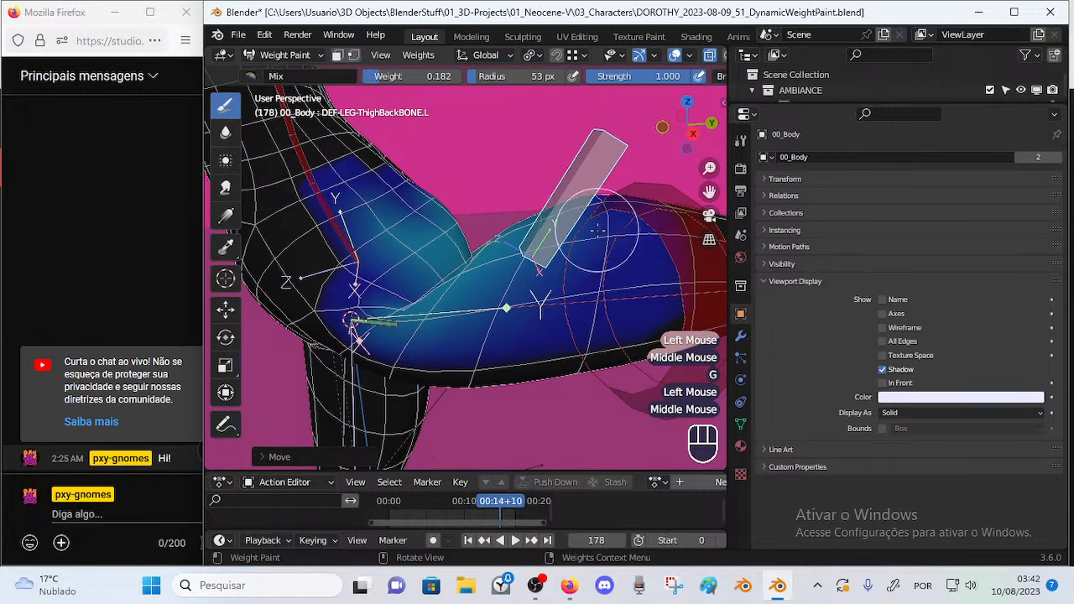
key("r")
left_click(592, 236)
key("g")
left_click(577, 259)
key("r")
key("x")
left_click(579, 250)
middle_click_drag(556, 244, 611, 249, "shift")
key("r")
left_click(577, 245)
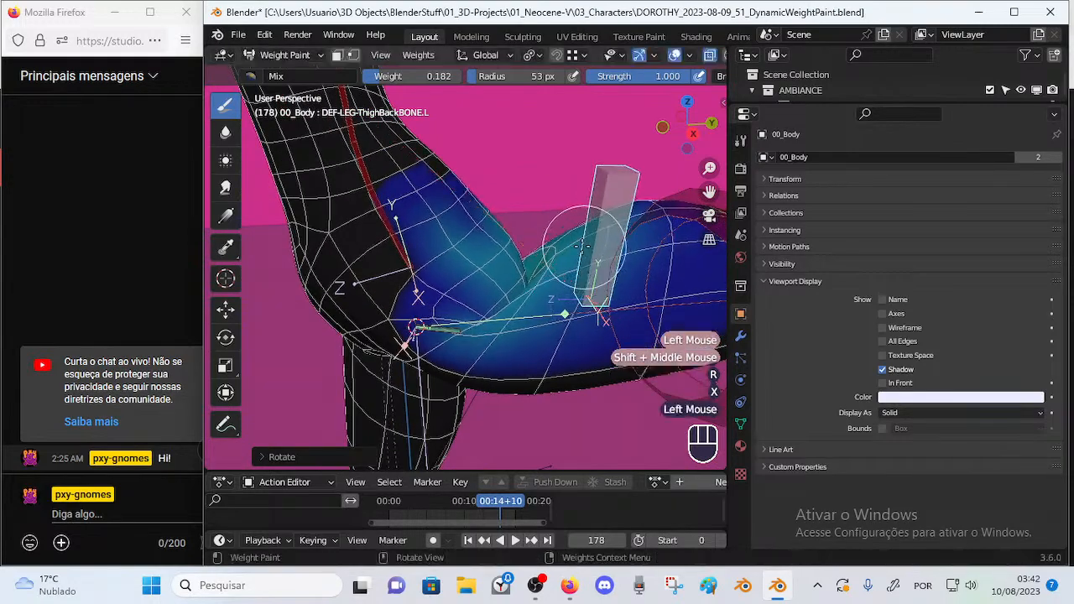
Raise and lower the thigh back bone and tilt it to check how the crease between buttock and thigh folds.
key("g")
left_click(540, 158)
middle_click_drag(542, 255, 547, 227)
middle_click_drag(547, 227, 567, 249, "shift")
key("g")
left_click(606, 281)
key("r")
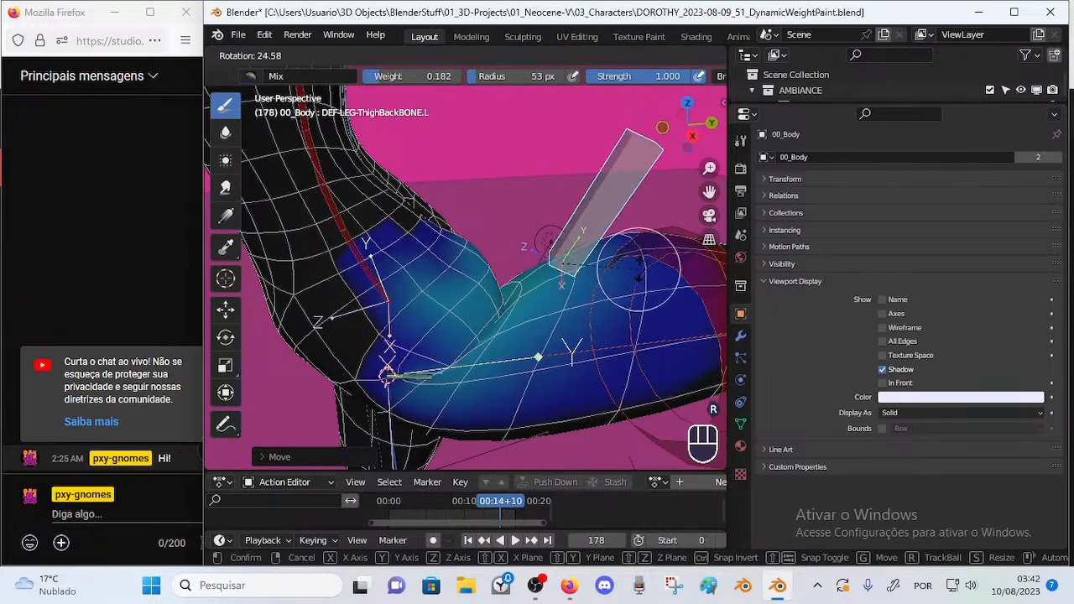
left_click(625, 285)
key("g")
left_click(587, 289)
Touch up the painted weights on the left buttock and the adjoining thigh.
mouse_move(587, 289)
middle_mouse_down()
mouse_move(426, 267)
mouse_move(430, 243)
mouse_move(503, 344)
mouse_move(571, 306)
middle_mouse_up()
double_click(398, 262)
left_click(545, 331)
Swing the thigh back bone away from the body and back, then rotate it upright to test the deformation.
key("g")
left_click(546, 147)
middle_click_drag(546, 145, 541, 236)
key("g")
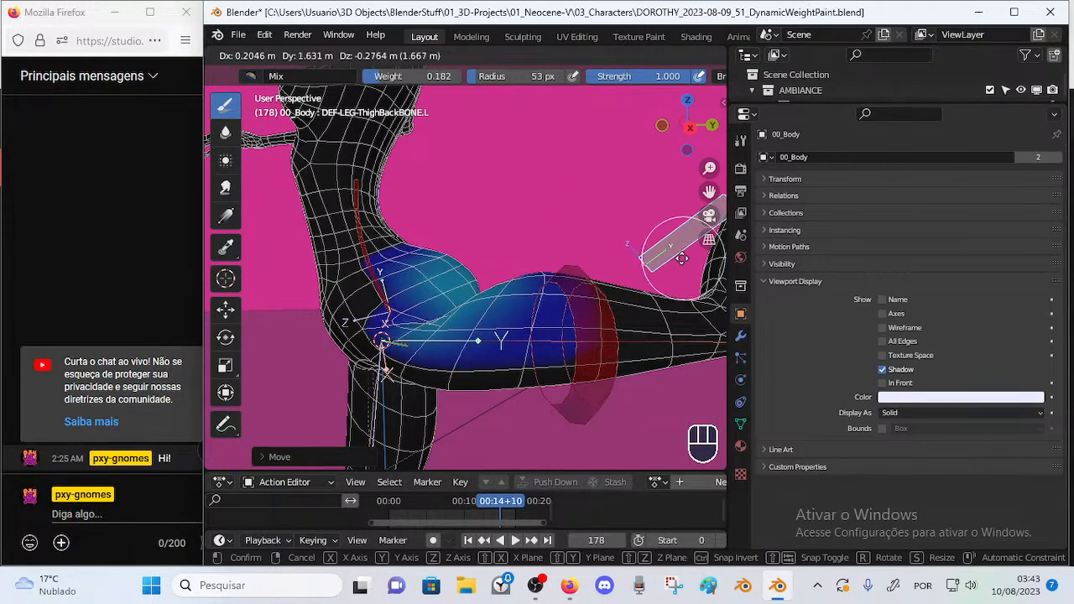
left_click(574, 344)
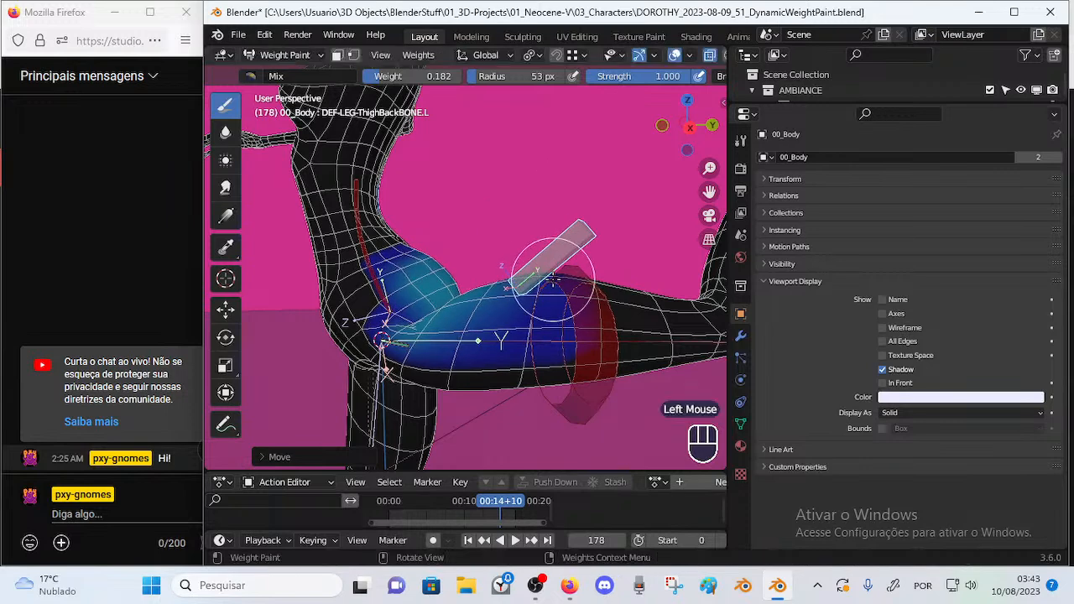
key("r")
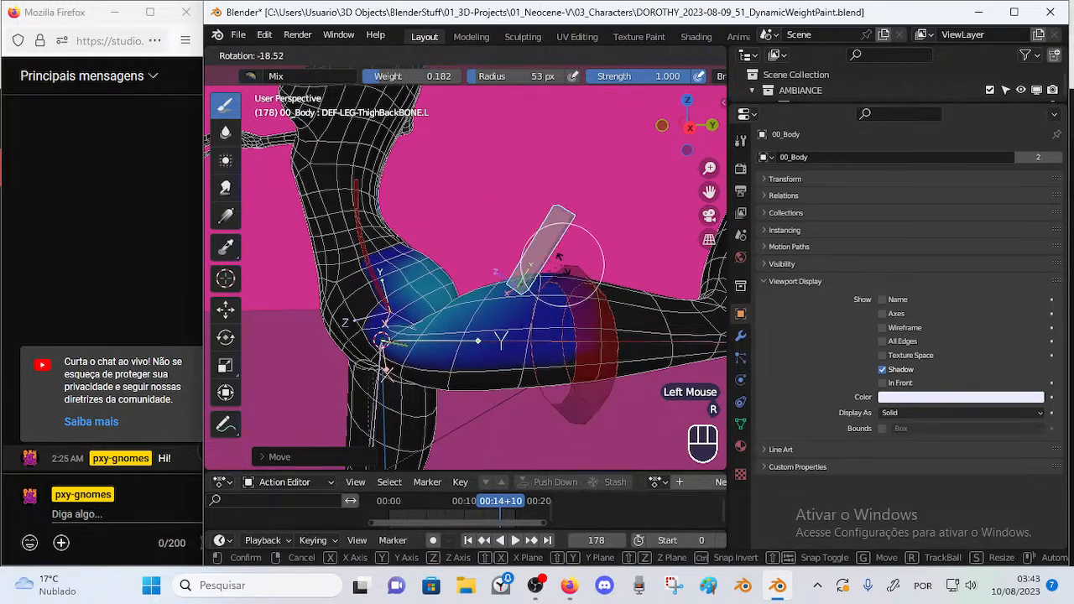
left_click(554, 248)
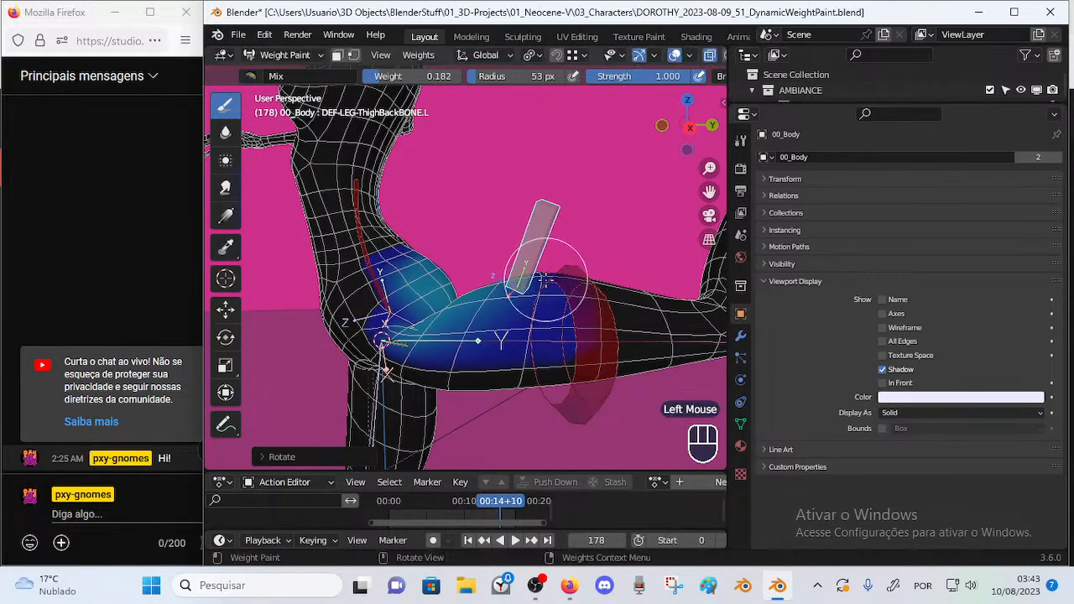
key("g")
left_click(562, 276)
Go to frame 128 and paint 0.182 weight over the left hip, buttock and upper thigh from several angles.
mouse_move(561, 275)
middle_mouse_down("ctrl")
mouse_move(558, 252)
mouse_move(521, 348)
middle_mouse_up("ctrl")
left_click_drag(496, 502, 470, 502)
middle_click_drag(470, 394, 423, 375)
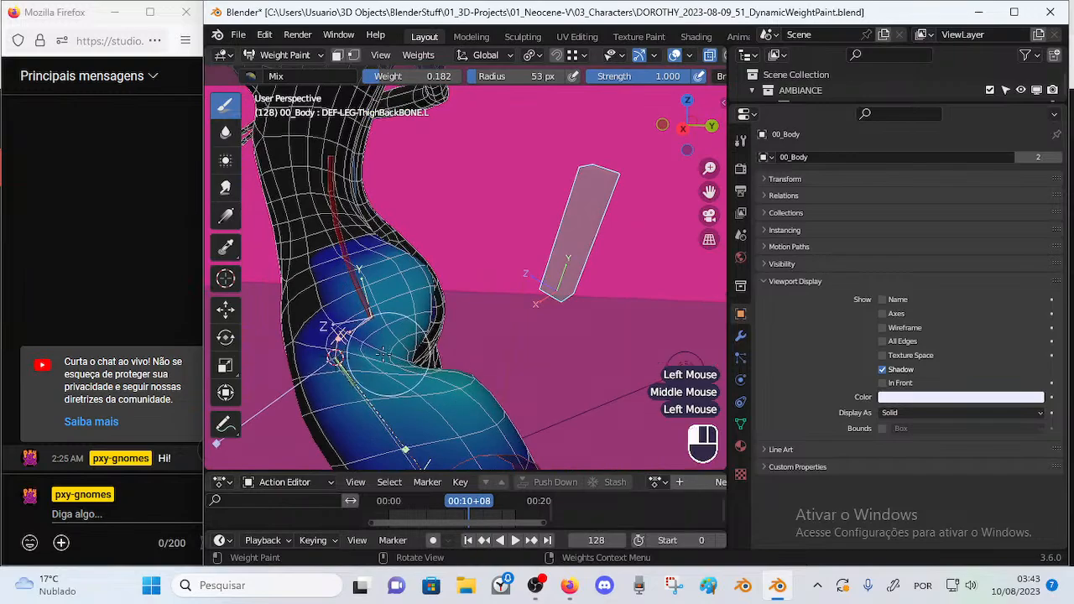
middle_click_drag(368, 337, 386, 319)
mouse_move(386, 319)
middle_mouse_down()
mouse_move(411, 297)
mouse_move(383, 308)
middle_mouse_up()
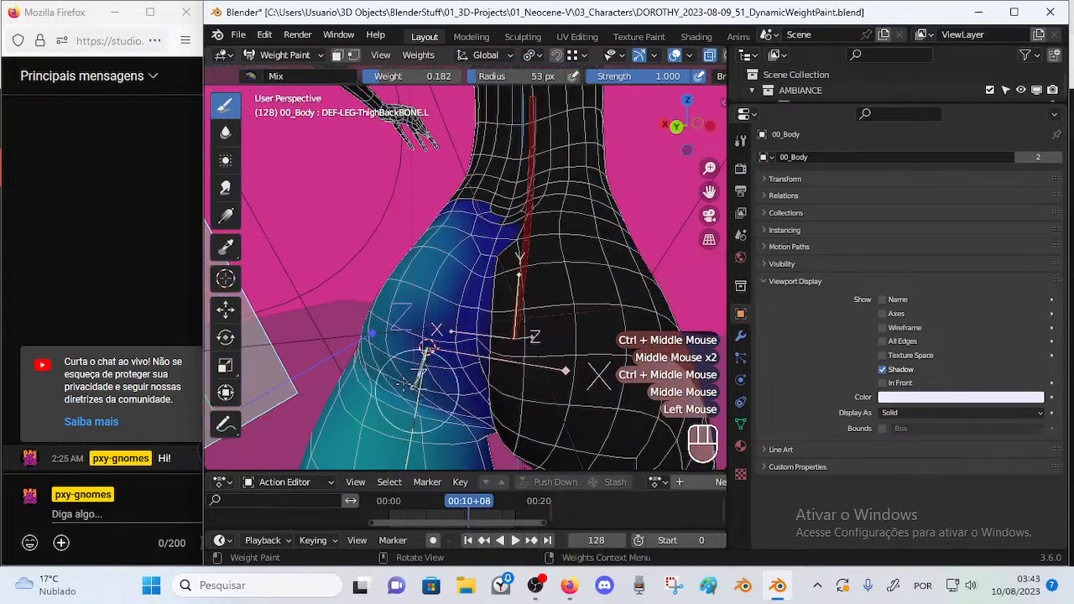
middle_click_drag(395, 378, 511, 322, "ctrl")
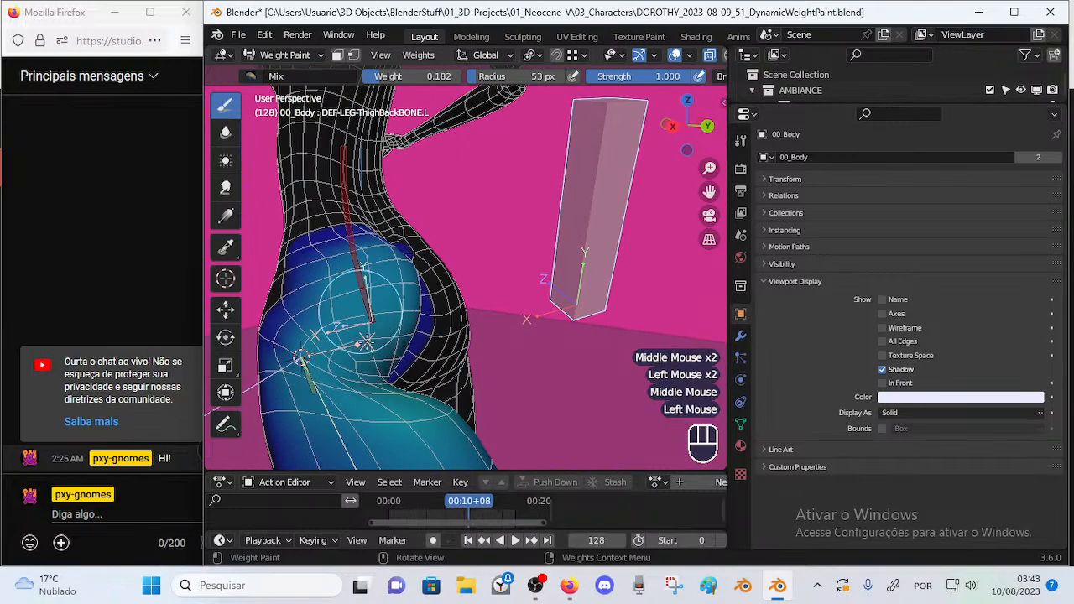
middle_click_drag(317, 305, 364, 329)
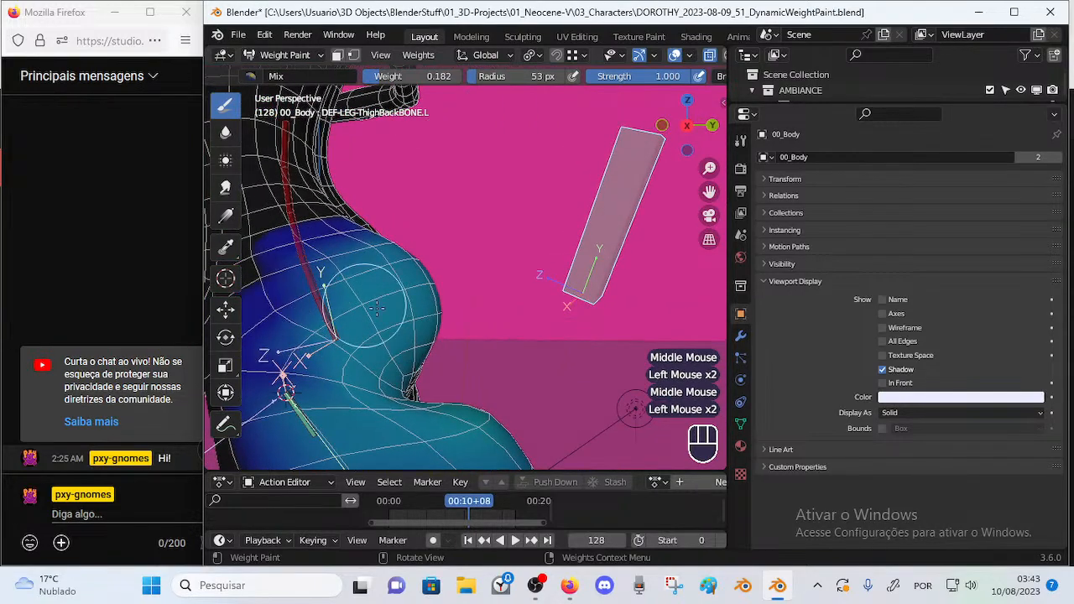
middle_click_drag(485, 294, 470, 269, "ctrl")
middle_click_drag(470, 269, 436, 285)
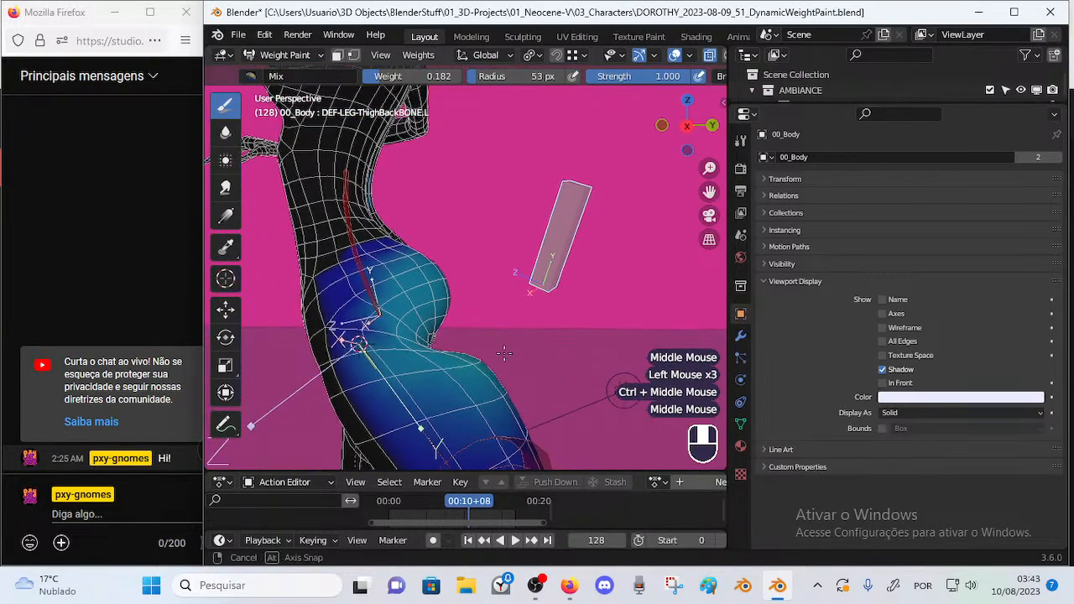
Go to frame 170, then lift and rotate the thigh back bone above the raised thigh.
left_click(483, 501)
mouse_move(495, 501)
left_mouse_down()
mouse_move(461, 501)
mouse_move(488, 501)
left_mouse_up()
key("g")
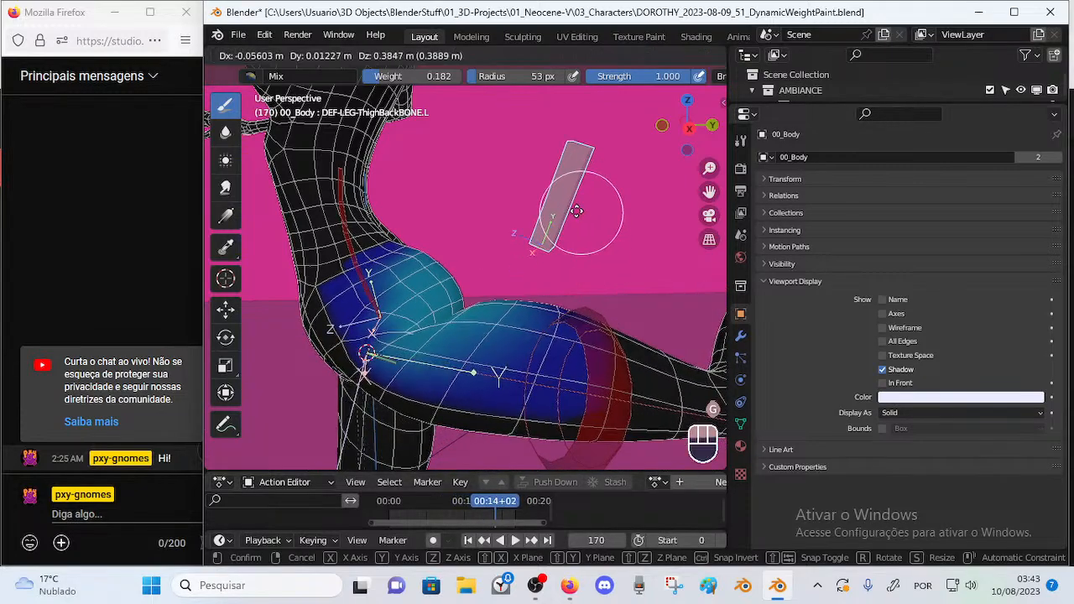
left_click(524, 205)
key("r")
left_click(543, 211)
key("g")
left_click(541, 211)
Test the buttock and thigh deformation at frame 170 by repeatedly moving the thigh back bone back and forth.
key("g")
left_click(554, 261)
middle_click_drag(554, 261, 532, 259)
key("g")
left_click(554, 251)
key("g")
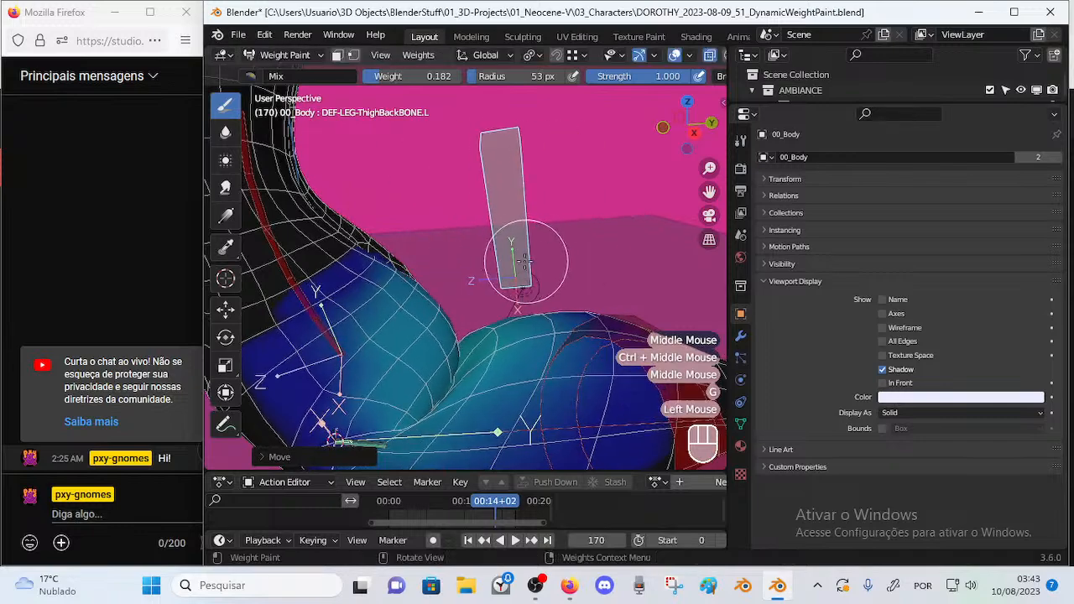
left_click(567, 266)
key("g")
left_click(537, 252)
key("g")
left_click(552, 253)
key("g")
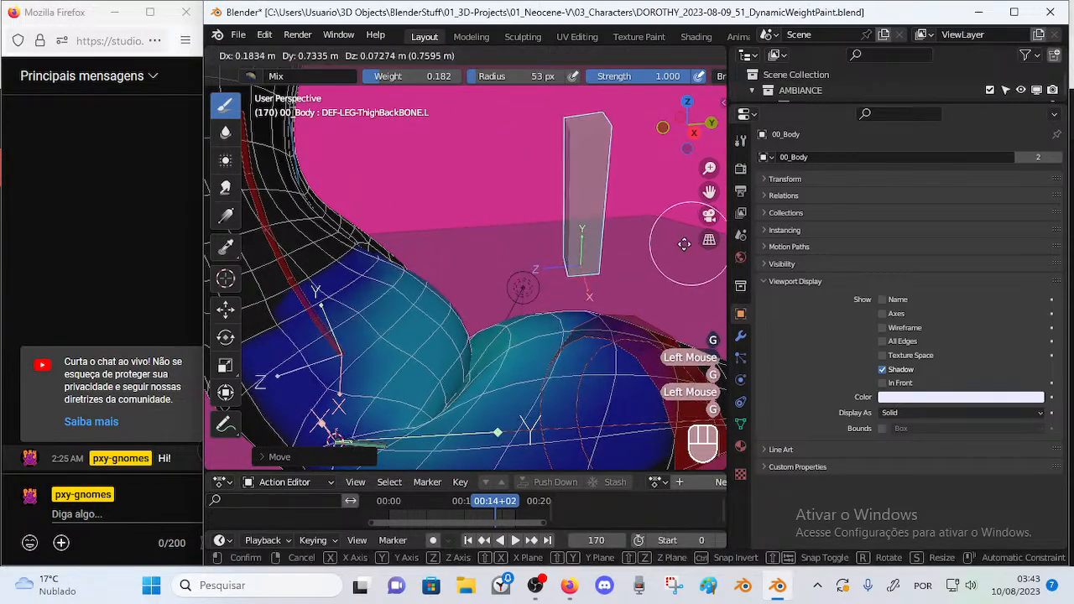
left_click(551, 247)
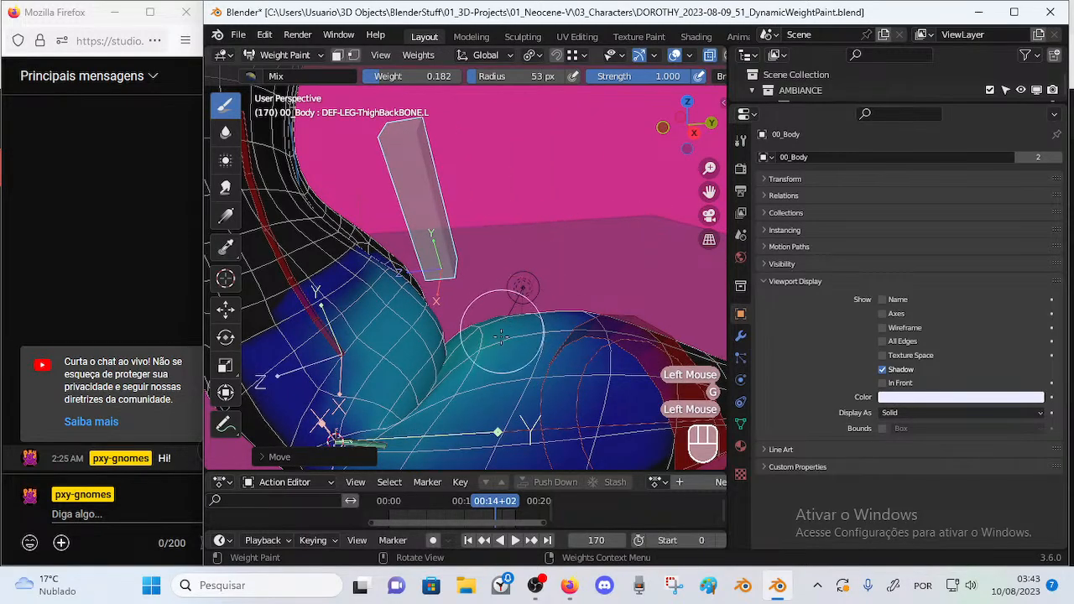
Rotate the thigh back bone about the global X axis and reposition it above the buttock crease.
key("r")
key("x")
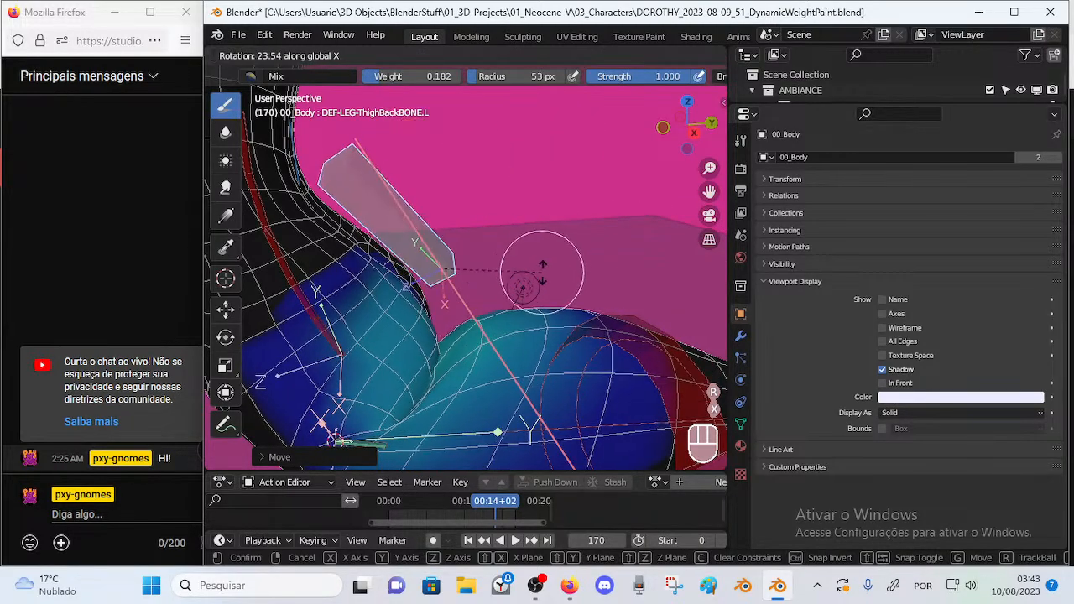
left_click(549, 300)
key("g")
left_click(540, 319)
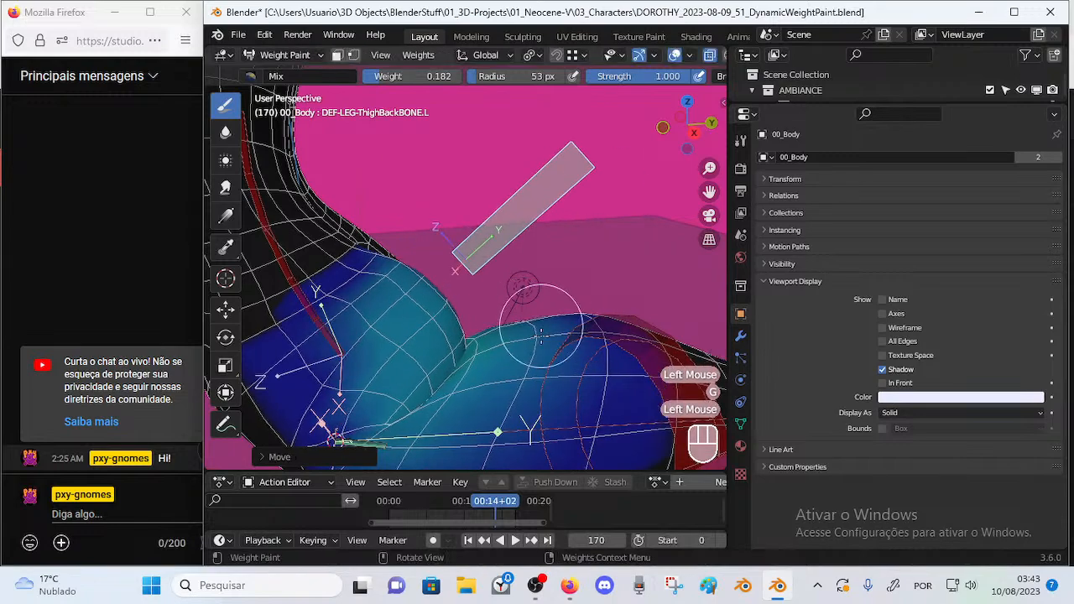
At frame 111, set the Mix brush to weight 0.297 and radius 28 px and paint the crease beneath the left buttock.
left_click(474, 501)
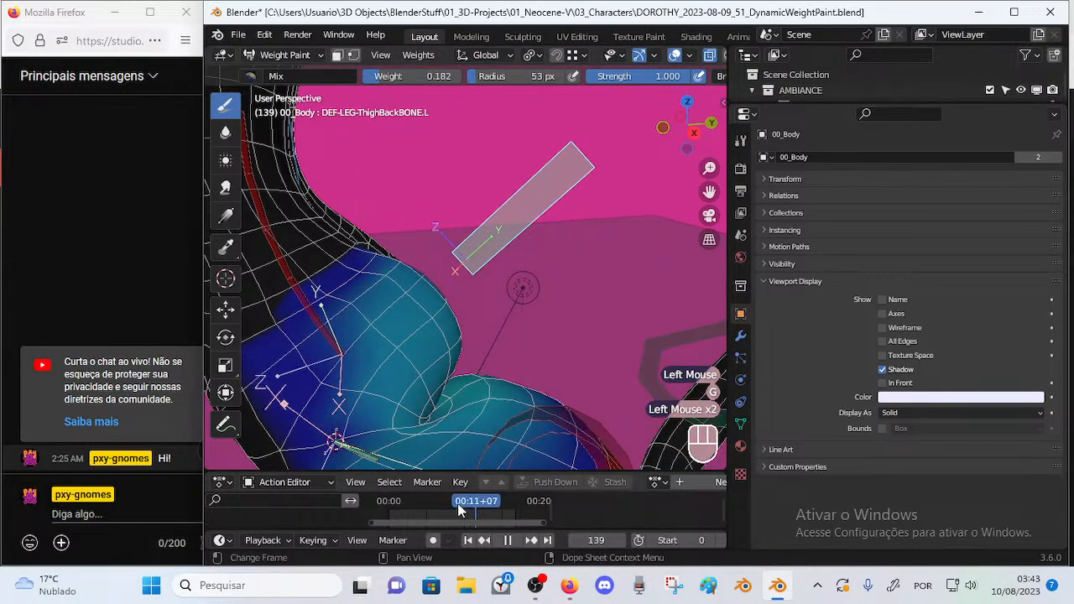
left_click(458, 500)
middle_click_drag(478, 361, 461, 242)
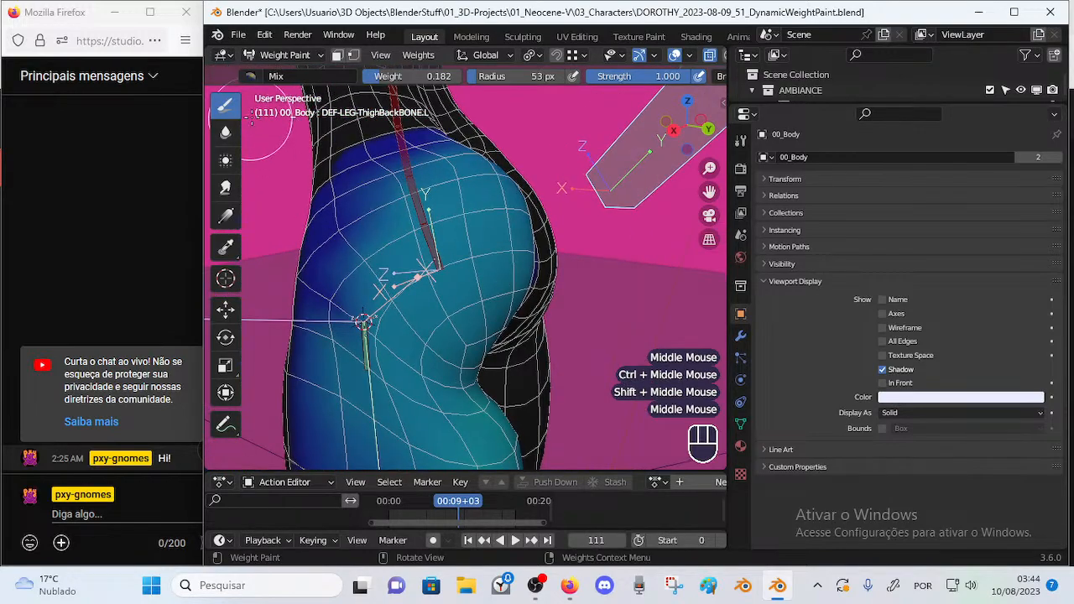
key("ctrl+f")
key("f")
middle_click_drag(408, 360, 433, 359)
key("f")
left_click(432, 356)
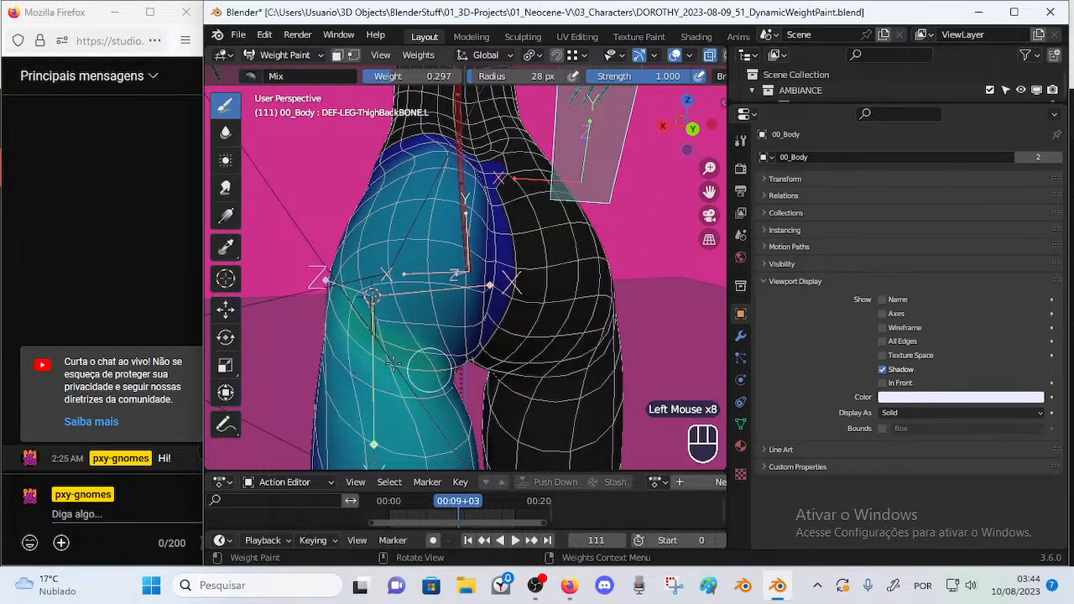
middle_click_drag(410, 351, 504, 335)
middle_click_drag(503, 336, 590, 326, "ctrl")
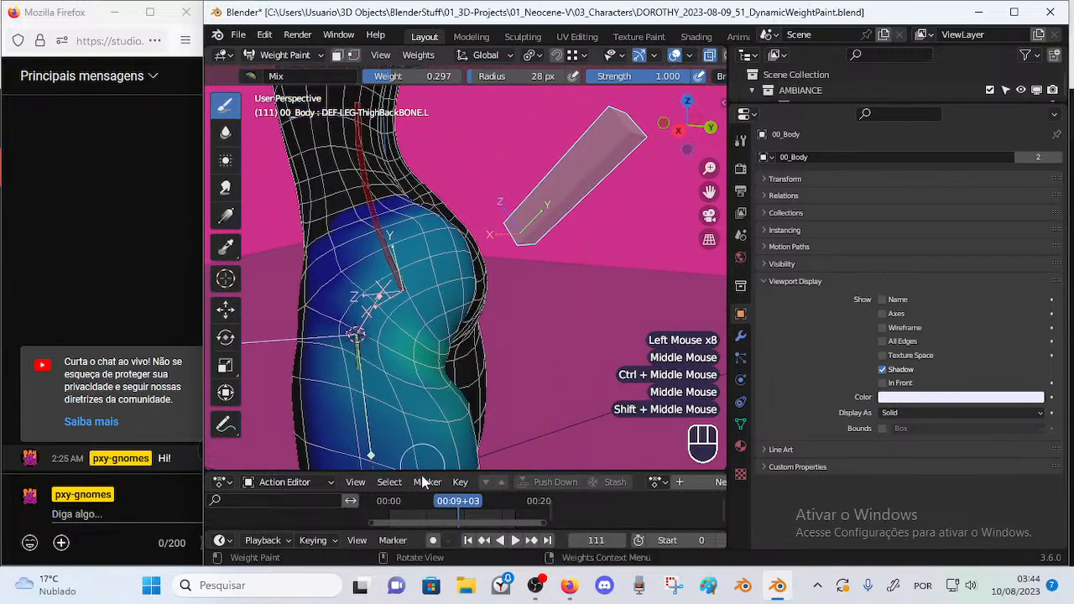
Go to frame 160 and move the thigh back bone to check the crease with the leg raised.
left_click(455, 501)
middle_click_drag(504, 470, 503, 392)
key("g")
left_click(643, 306)
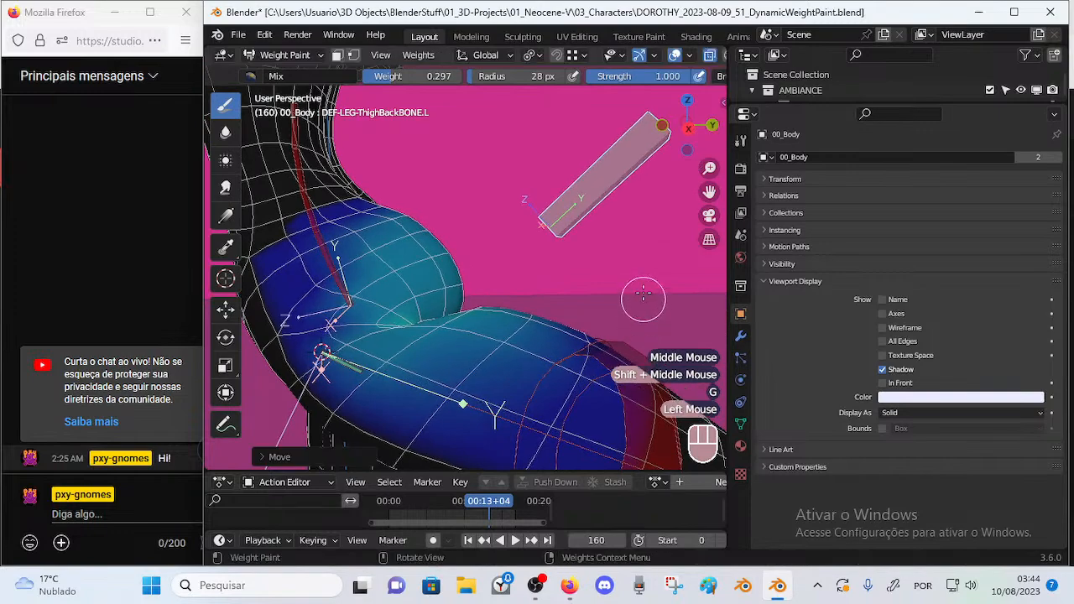
Move the thigh back bone at frames 160 and 164 to test the buttock crease with the leg raised.
key("g")
left_click(588, 222)
mouse_move(490, 503)
left_mouse_down()
mouse_move(500, 506)
mouse_move(470, 512)
mouse_move(491, 512)
left_mouse_up()
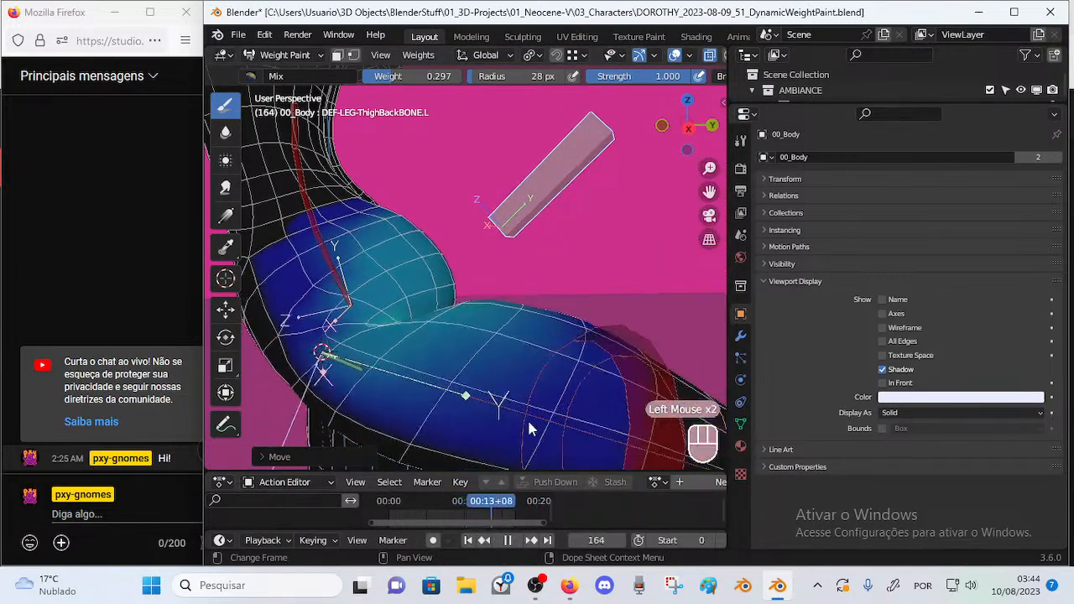
key("g")
left_click(655, 251)
middle_click_drag(654, 251, 507, 411, "ctrl")
Go to frame 177 and move the thigh back bone back and forth to test the deformation of the raised thigh.
left_click_drag(494, 503, 500, 507)
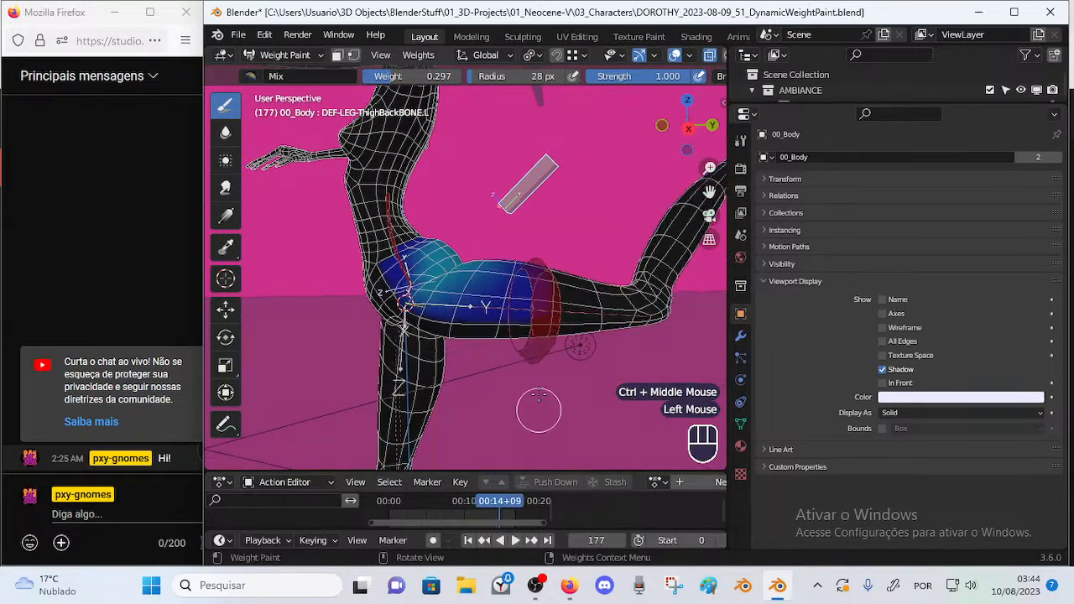
middle_click_drag(538, 422, 523, 435, "shift")
key("g")
left_click(556, 303)
key("g")
left_click(553, 307)
key("space")
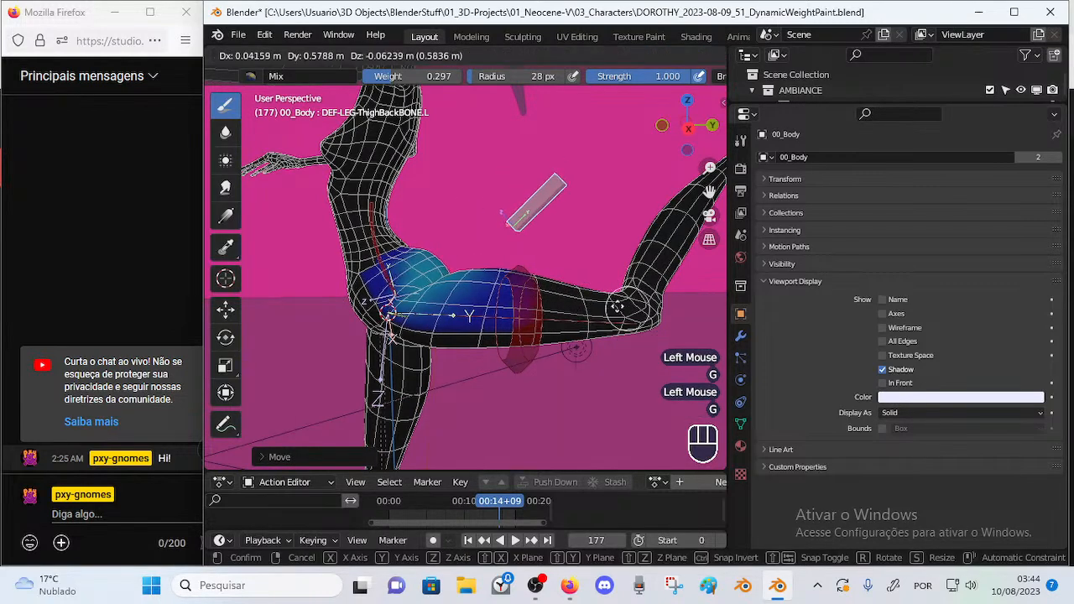
Go to frame 145 and rotate the thigh back bone about the global X axis to a more upright angle.
double_click(475, 502)
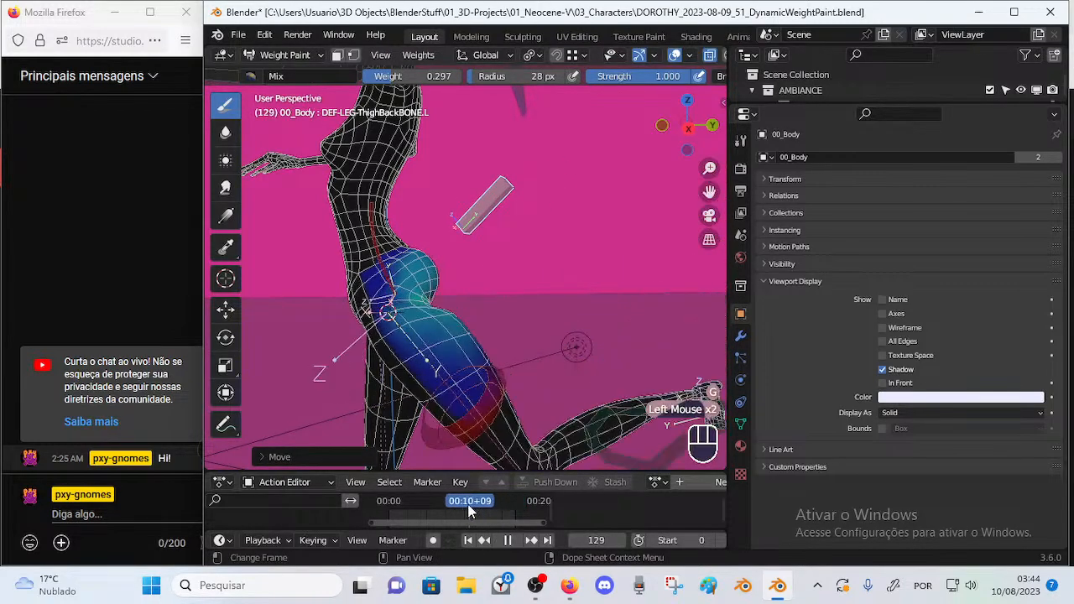
key("r")
key("x")
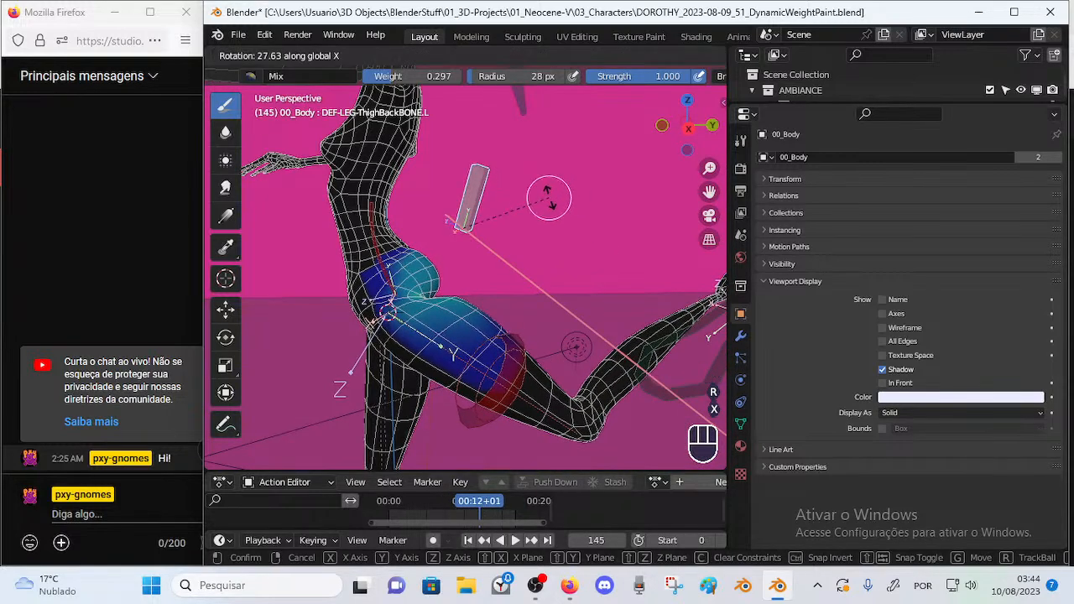
left_click(497, 264)
Go to frame 173 and move the thigh back bone to test its rotated pose with the leg raised.
left_click_drag(475, 507, 498, 505)
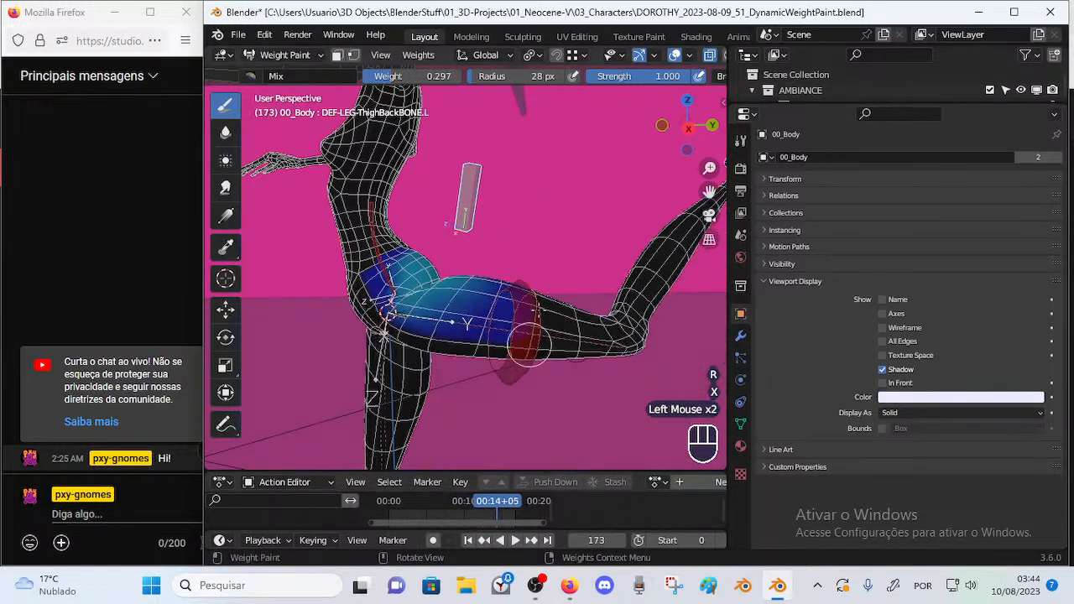
key("g")
left_click(535, 282)
key("g")
left_click(544, 286)
Go to frame 125 and reposition the thigh back bone behind the buttock.
middle_click_drag(503, 324, 542, 290, "ctrl")
left_click_drag(486, 501, 466, 514)
key("g")
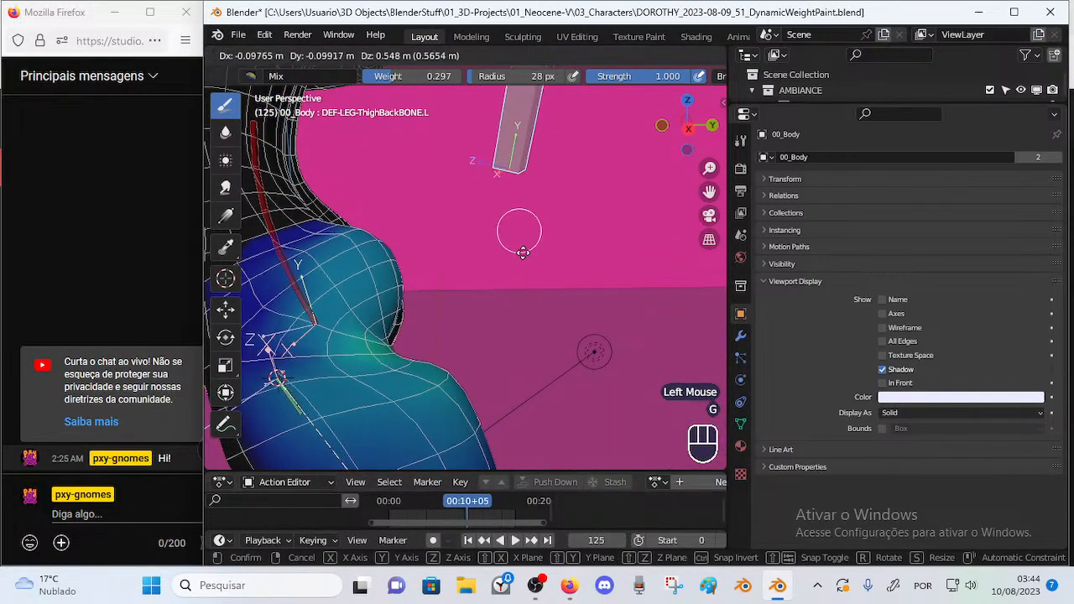
left_click(522, 308)
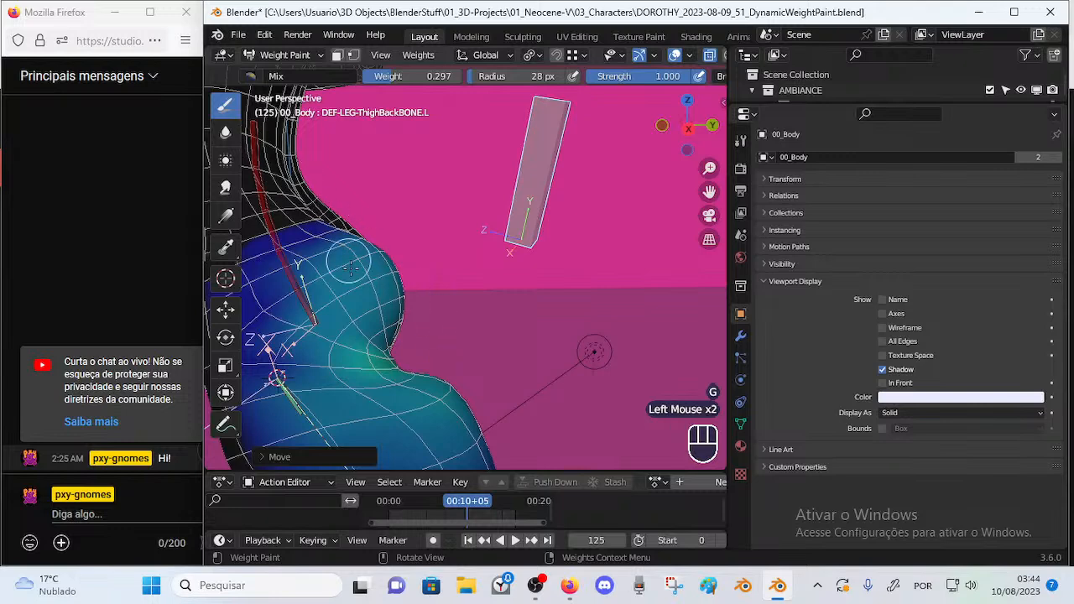
Set the Mix brush to weight 0.800 and radius 7 px and paint a narrow band along the crease beneath the left buttock.
key("ctrl+f")
left_click(474, 283)
key("f")
left_click(403, 288)
key("f")
mouse_move(406, 307)
middle_mouse_down()
mouse_move(378, 341)
mouse_move(340, 344)
middle_mouse_up()
left_click(350, 363)
left_click_drag(351, 315, 392, 328)
mouse_move(396, 331)
middle_mouse_down("ctrl")
mouse_move(401, 308)
mouse_move(380, 288)
mouse_move(414, 312)
middle_mouse_up("ctrl")
key("ctrl+f")
left_click(441, 327)
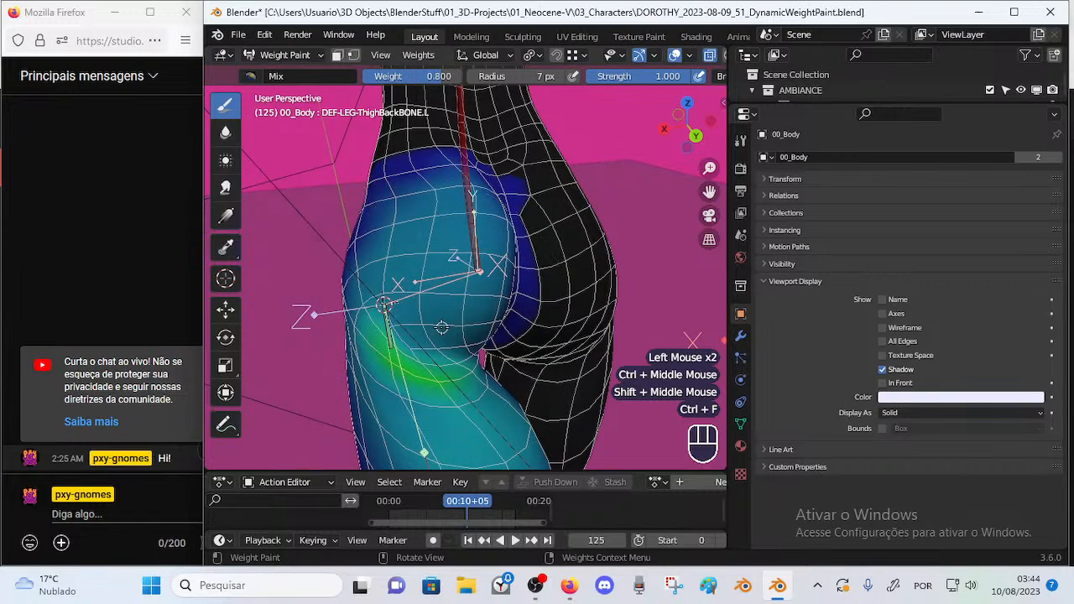
left_click(368, 326)
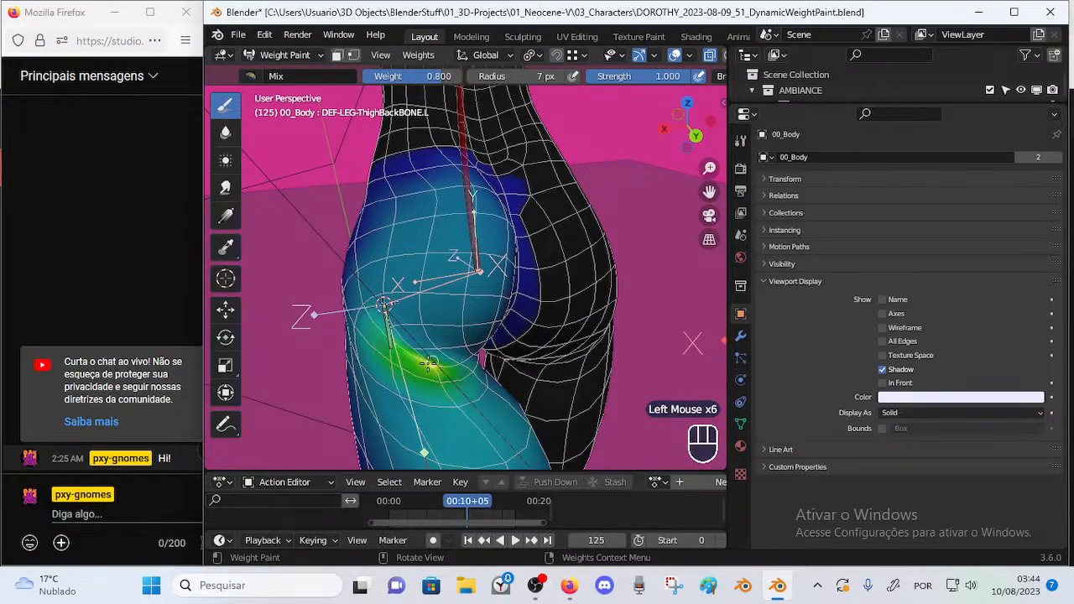
Extend the 0.800 weight along the crease to the inner thigh and toward the outer hip.
middle_click_drag(460, 359, 504, 391)
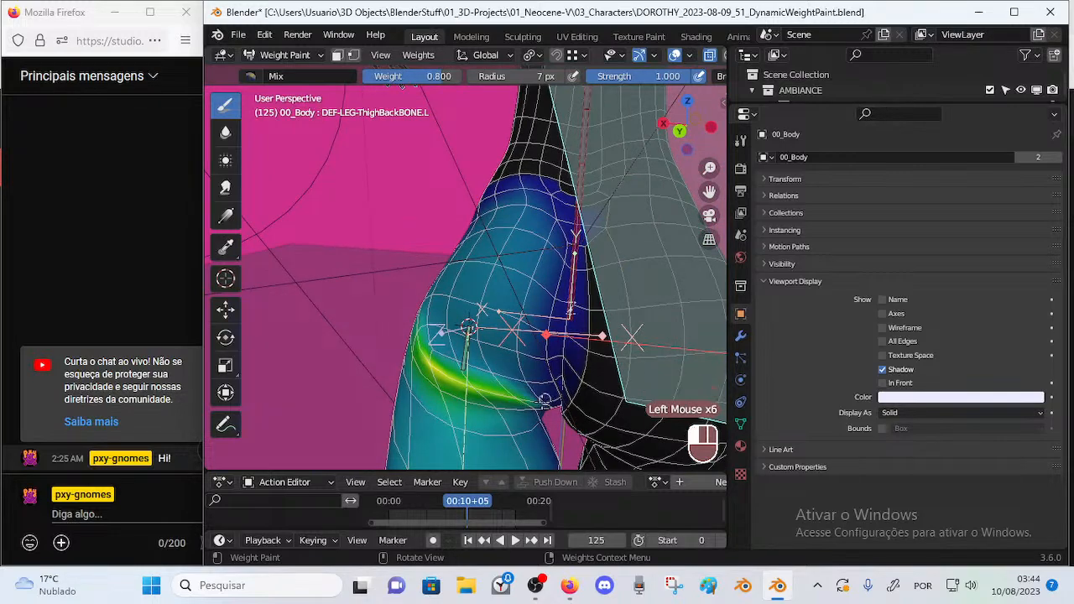
mouse_move(395, 340)
middle_mouse_down()
mouse_move(384, 370)
mouse_move(336, 351)
middle_mouse_up()
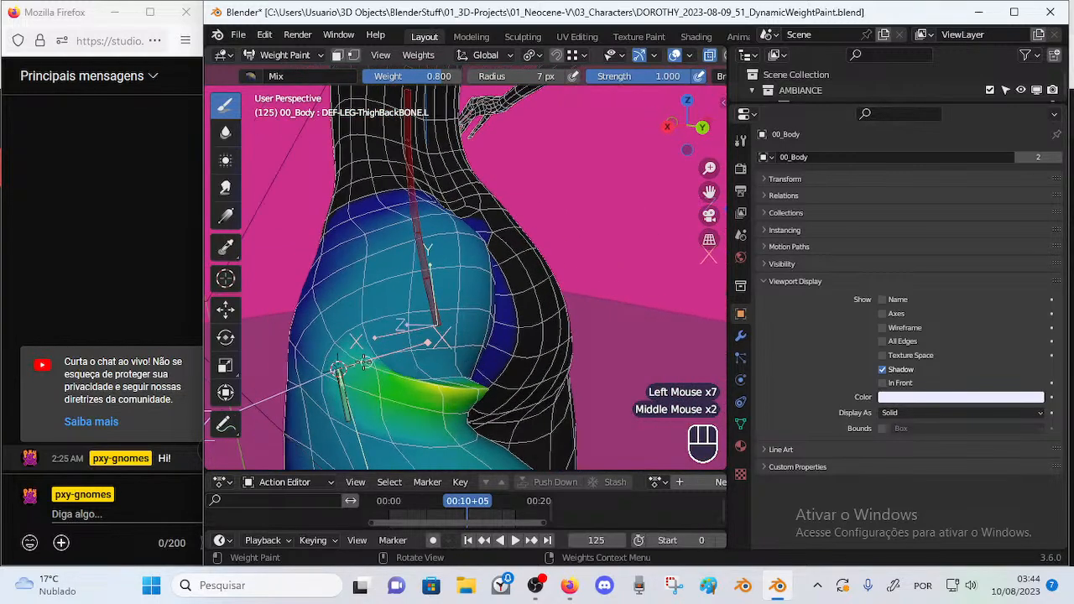
left_click(333, 349)
middle_click_drag(404, 369, 386, 371)
Set the Mix brush to weight 0.430 and radius 19 px and paint from the crease up the outer hip.
key("ctrl+f")
left_click(353, 396)
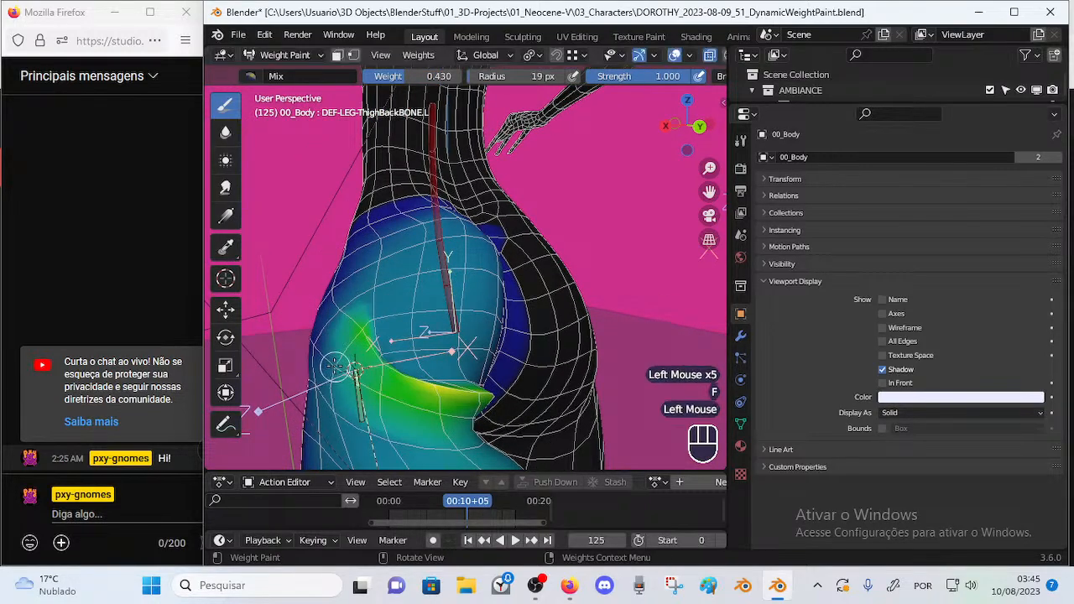
mouse_move(463, 409)
middle_mouse_down()
mouse_move(478, 420)
mouse_move(499, 396)
mouse_move(437, 436)
mouse_move(488, 429)
mouse_move(528, 343)
mouse_move(503, 378)
middle_mouse_up()
left_click(438, 421)
left_click(485, 399)
Scrub to frame 158 and examine the repainted crease with the leg raised.
left_click(457, 501)
left_click_drag(457, 500, 493, 413)
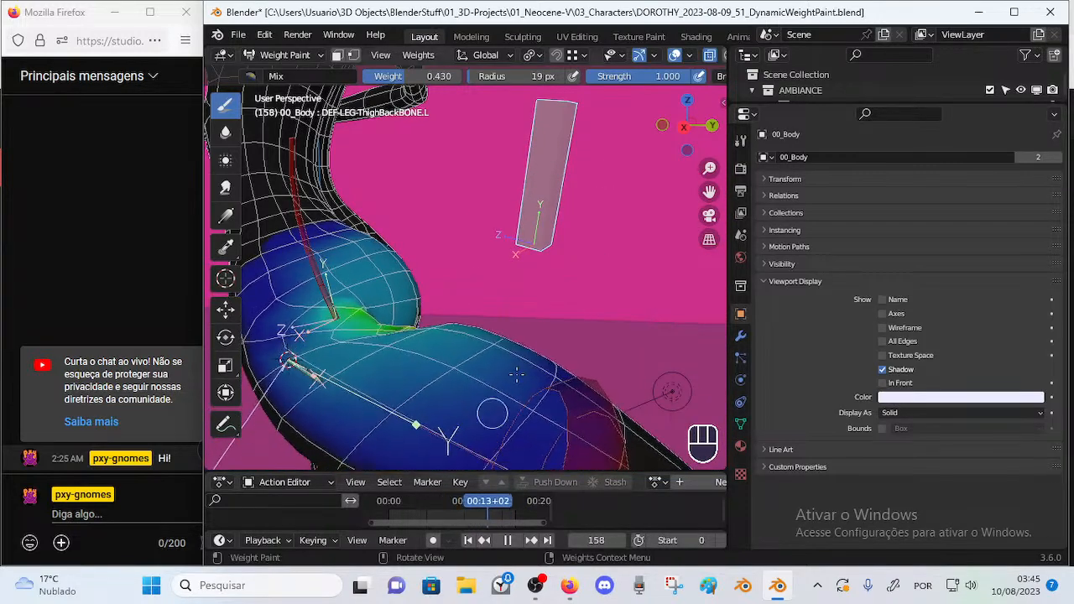
middle_click_drag(581, 265, 635, 313)
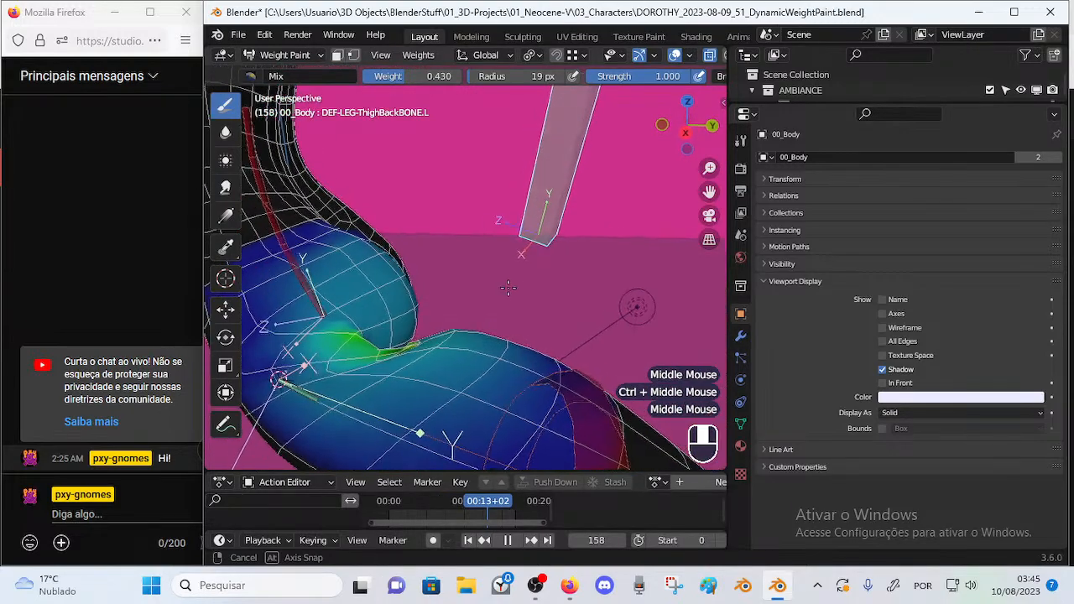
At frame 105, enlarge the Mix brush radius to 26 px and paint weight 0.430 on the lower buttock above the crease.
left_click_drag(468, 516, 455, 513)
middle_click_drag(469, 352, 415, 334)
key("f")
left_click(384, 344)
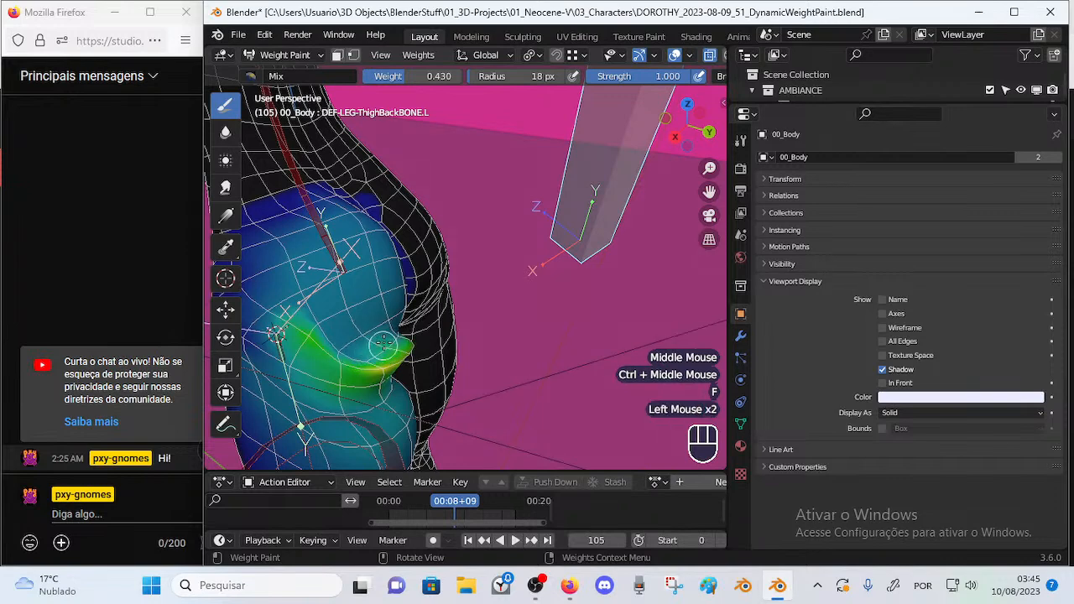
key("f")
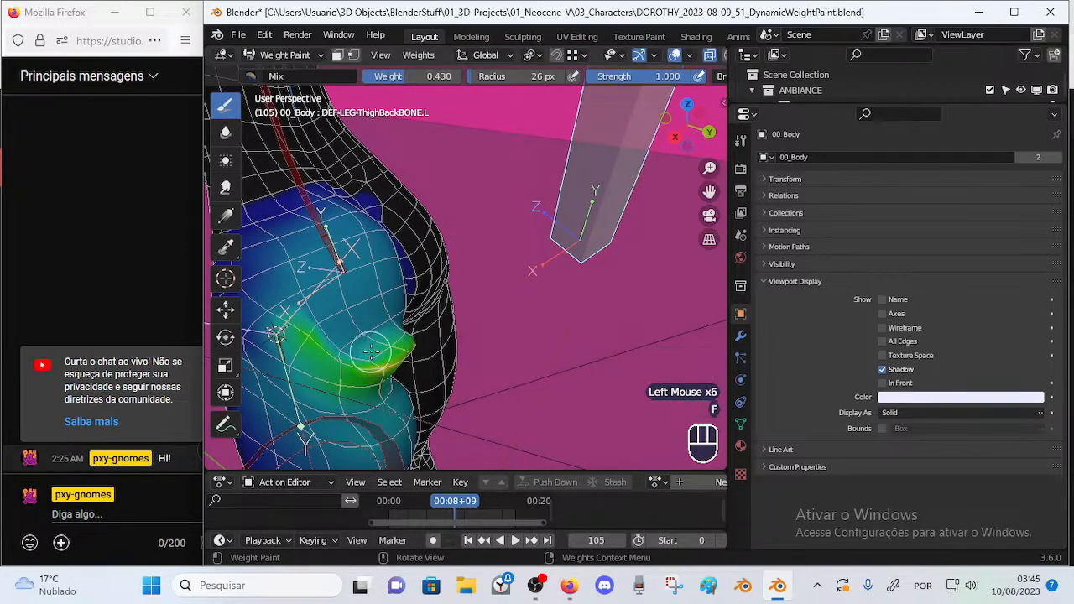
left_click(351, 352)
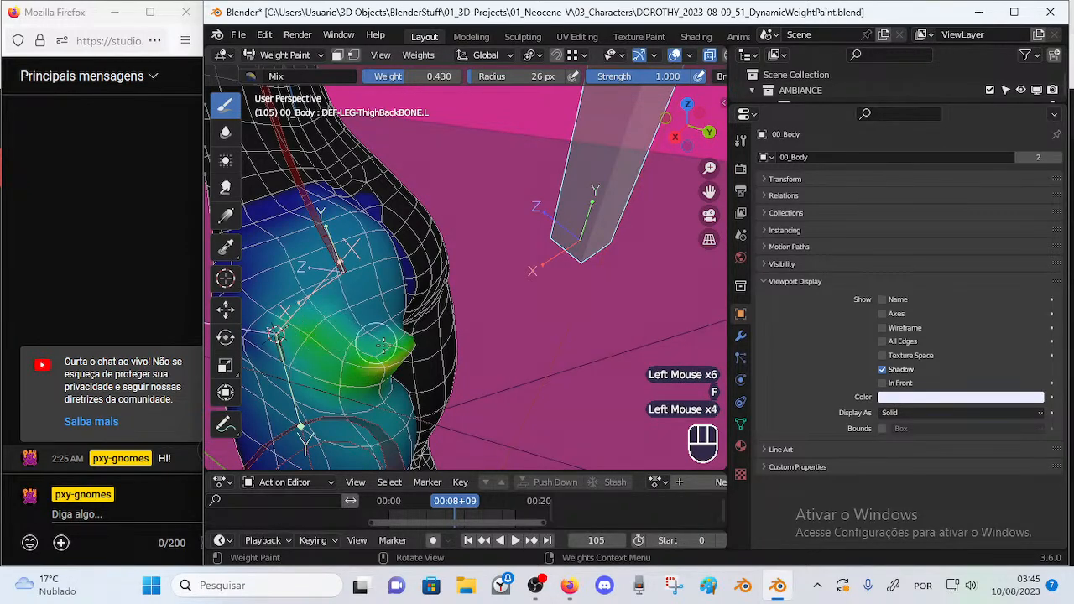
Paint weight 0.430 around the inner end of the crease from the rear view.
middle_click_drag(388, 333, 515, 335)
left_click(495, 361)
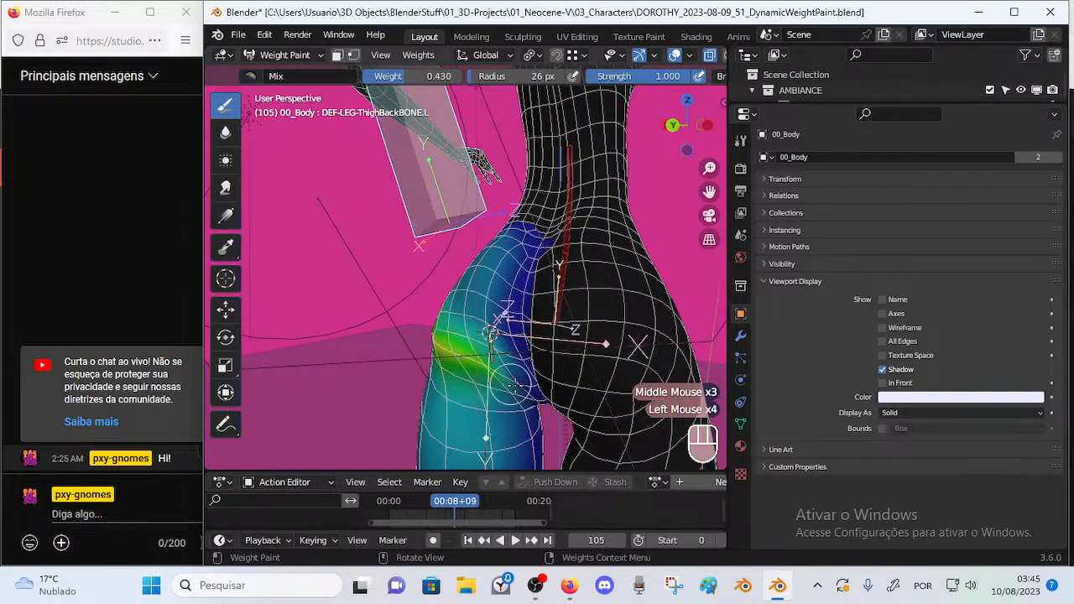
left_click(506, 387)
mouse_move(506, 387)
middle_mouse_down()
mouse_move(559, 350)
mouse_move(587, 348)
middle_mouse_up()
left_click(513, 377)
At frame 101, blur the buttock and crease weights with the Blur brush at radius 52 px and strength 0.600.
mouse_move(462, 503)
left_mouse_down()
mouse_move(483, 504)
mouse_move(452, 504)
left_mouse_up()
mouse_move(436, 344)
middle_mouse_down()
mouse_move(395, 316)
mouse_move(452, 275)
middle_mouse_up()
middle_click_drag(452, 275, 398, 287)
left_click(225, 134)
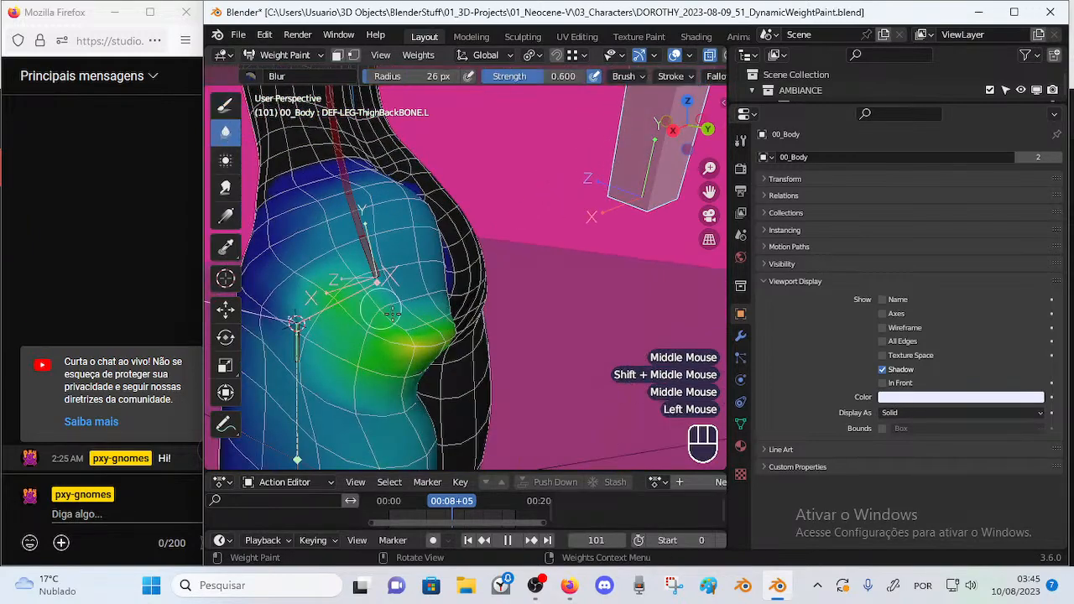
key("f")
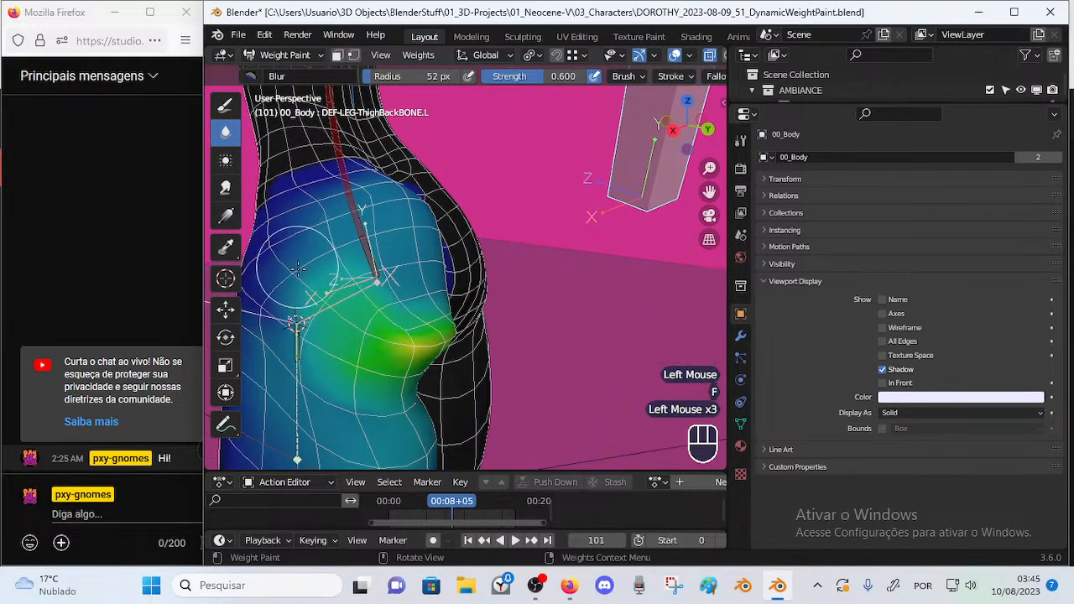
middle_click_drag(319, 290, 369, 318)
mouse_move(420, 336)
middle_mouse_down()
mouse_move(407, 341)
mouse_move(407, 362)
mouse_move(447, 353)
mouse_move(428, 335)
mouse_move(458, 325)
mouse_move(454, 339)
middle_mouse_up()
left_click(404, 344)
left_click(464, 322)
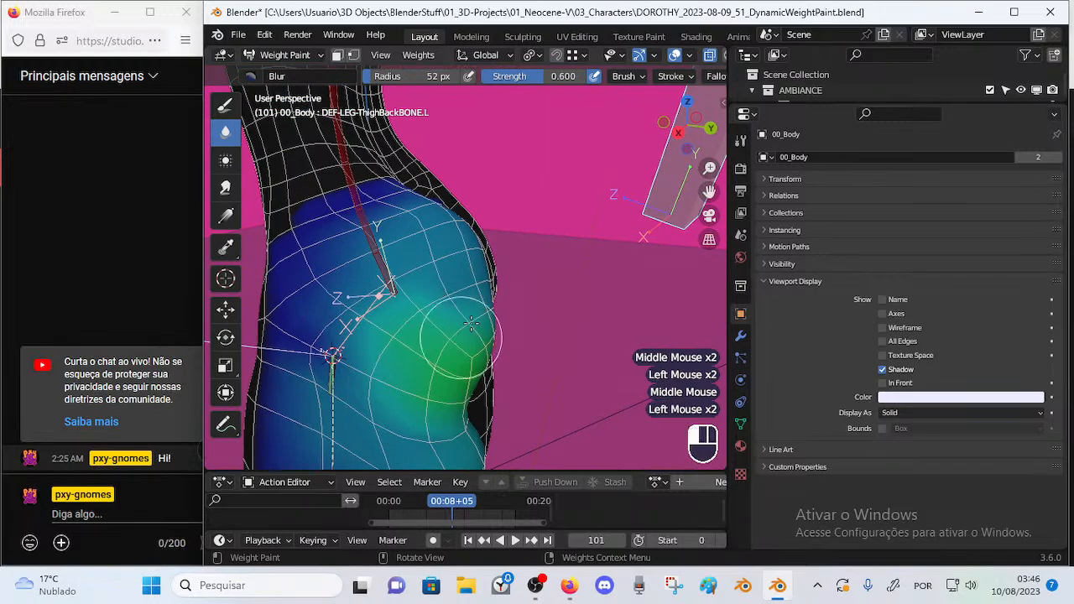
Scrub through frame 177 to frame 187 and move the thigh back bone to check the blurred crease.
mouse_move(467, 289)
middle_mouse_down()
mouse_move(535, 284)
mouse_move(498, 428)
middle_mouse_up()
middle_click_drag(482, 463, 450, 461)
left_click_drag(456, 502, 499, 503)
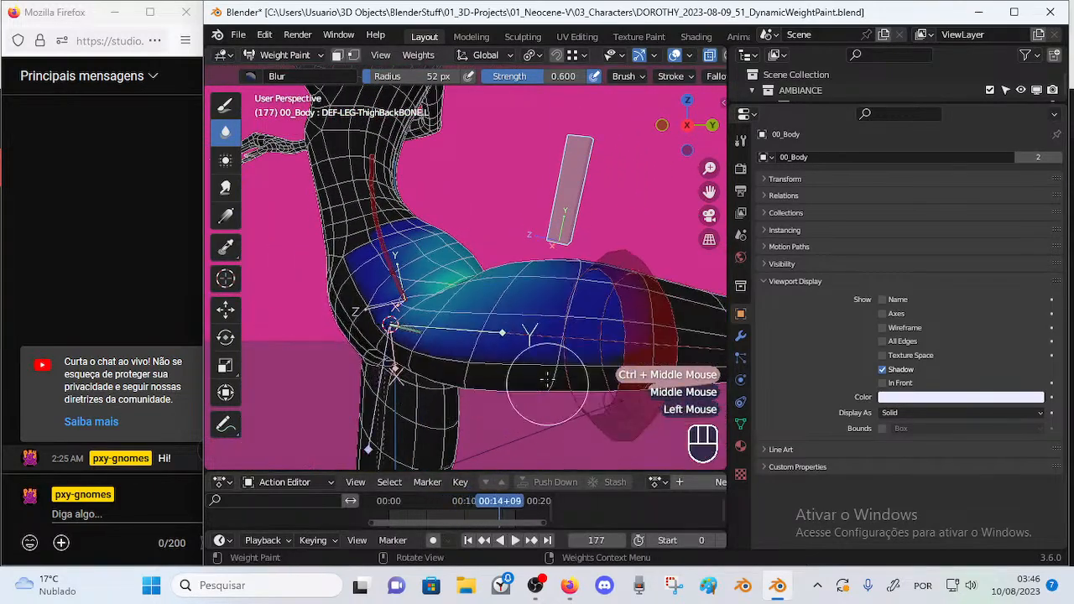
middle_click_drag(545, 362, 529, 398)
middle_click_drag(530, 402, 536, 382, "ctrl")
mouse_move(495, 501)
left_mouse_down()
mouse_move(453, 501)
mouse_move(506, 501)
left_mouse_up()
middle_click_drag(586, 339, 522, 373, "shift")
middle_click_drag(525, 371, 568, 325)
key("g")
left_click(535, 218)
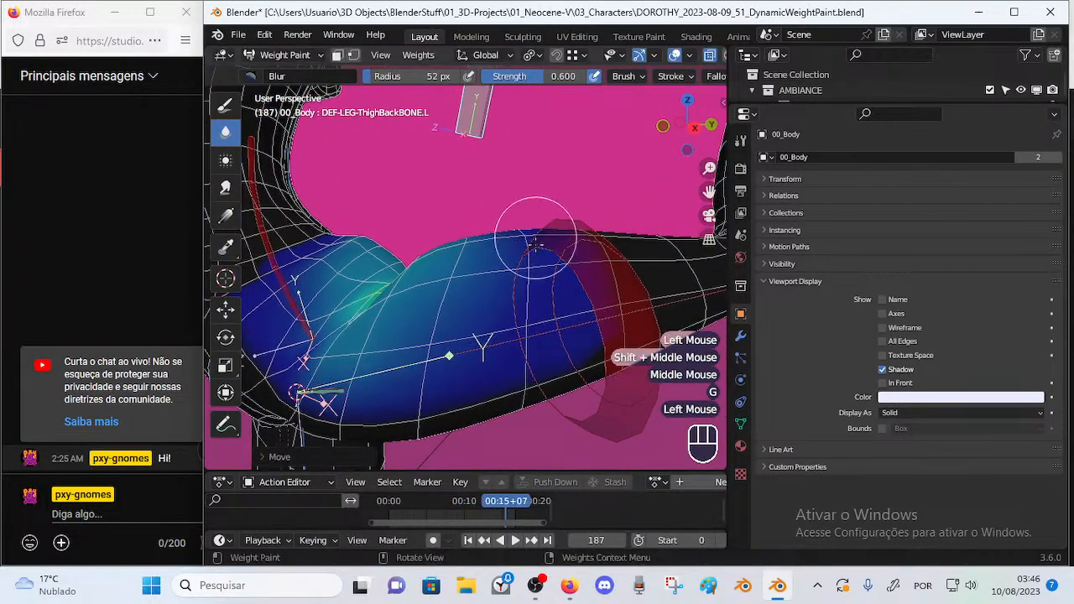
Rotate the thigh back bone at frame 187, first freely and again about the global X axis.
middle_click_drag(537, 221, 552, 262, "ctrl")
key("r")
left_click(492, 383)
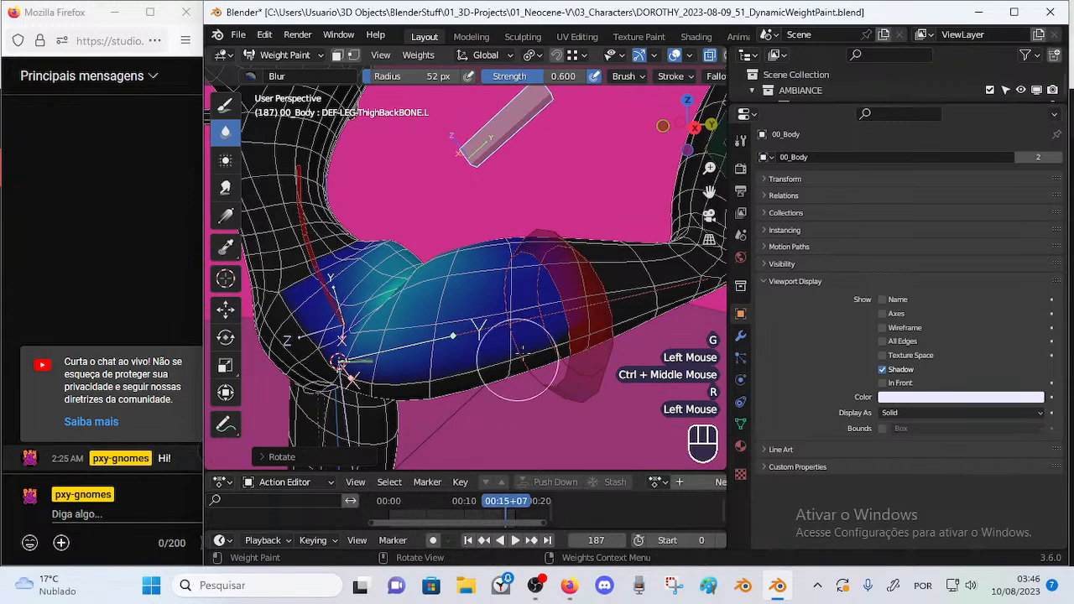
key("r")
key("x")
left_click(547, 201)
Go to frame 140, then move and rotate the thigh back bone to test the half-raised leg.
left_click_drag(502, 501, 477, 500)
key("g")
left_click(596, 232)
key("r")
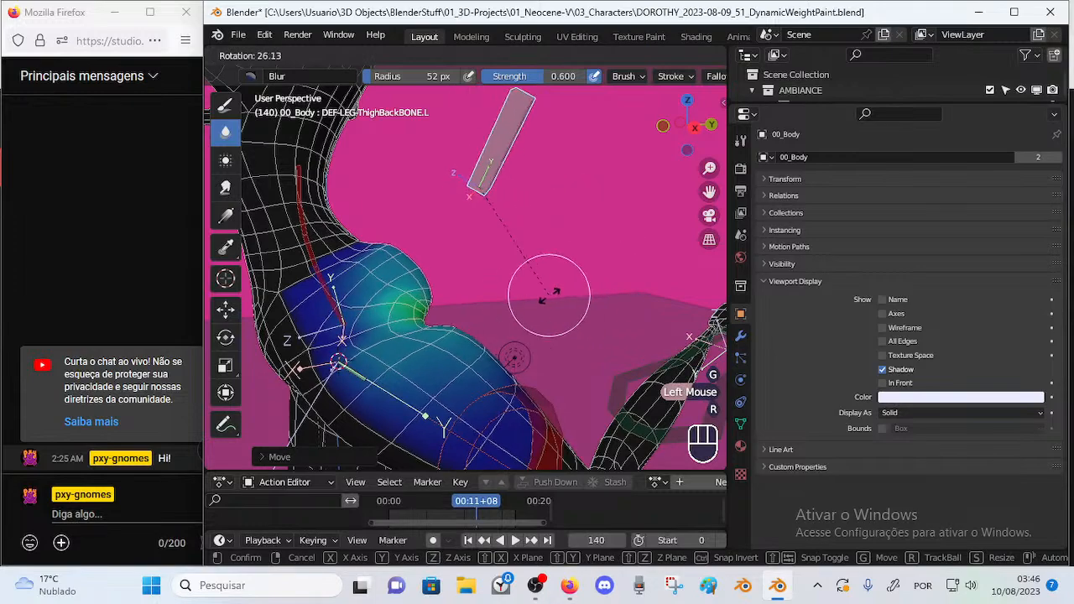
left_click(487, 270)
Rotate the thigh back bone about the global Z axis and move it closer to the buttock.
mouse_move(487, 270)
middle_mouse_down()
mouse_move(508, 329)
mouse_move(570, 246)
middle_mouse_up()
key("r")
key("z")
left_click(599, 230)
key("g")
left_click(501, 295)
Raise the thigh back bone above the buttock and scrub between frames 133 and 145 to check the crease.
left_click_drag(489, 507, 463, 507)
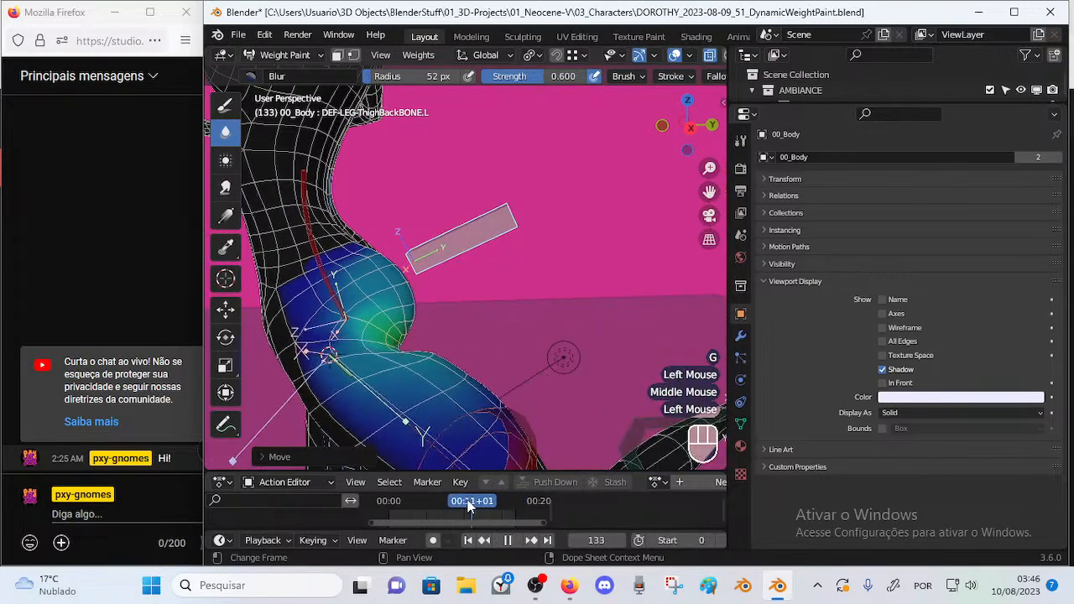
key("g")
left_click(492, 307)
left_click(472, 507)
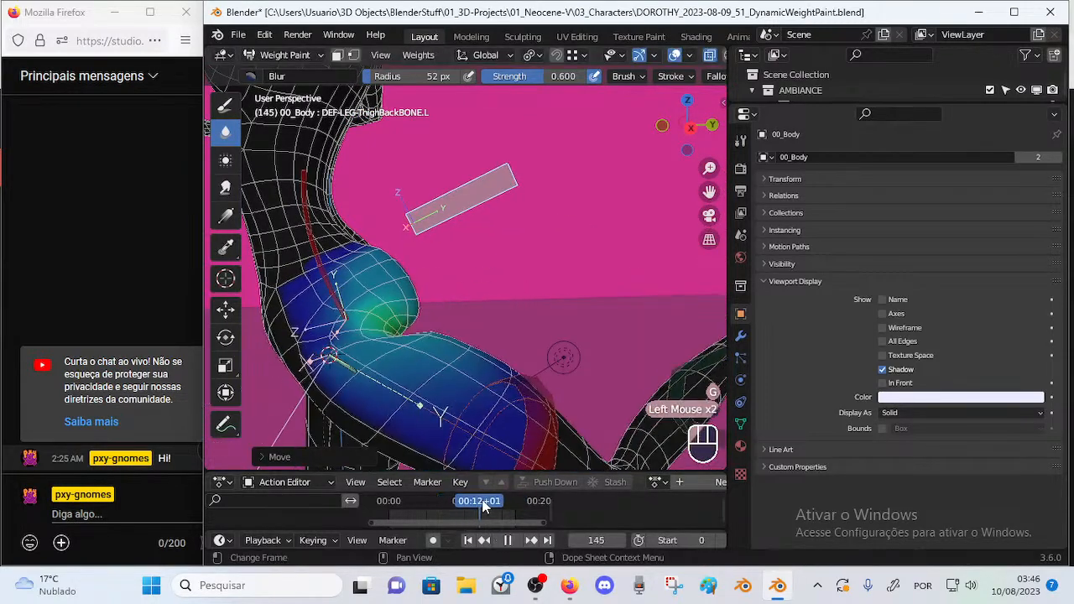
left_click_drag(471, 508, 466, 505)
Scrub the leg raise between frames 119 and 160 and examine the buttock and thigh shape from the side.
middle_click_drag(448, 369, 446, 344)
middle_click_drag(405, 308, 502, 384)
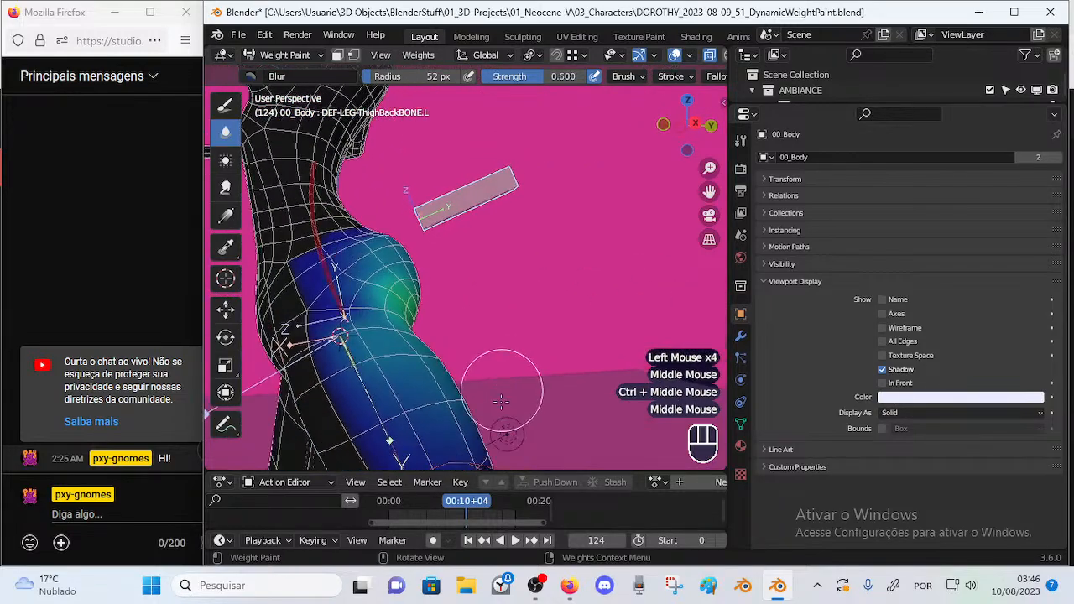
left_click_drag(482, 508, 460, 507)
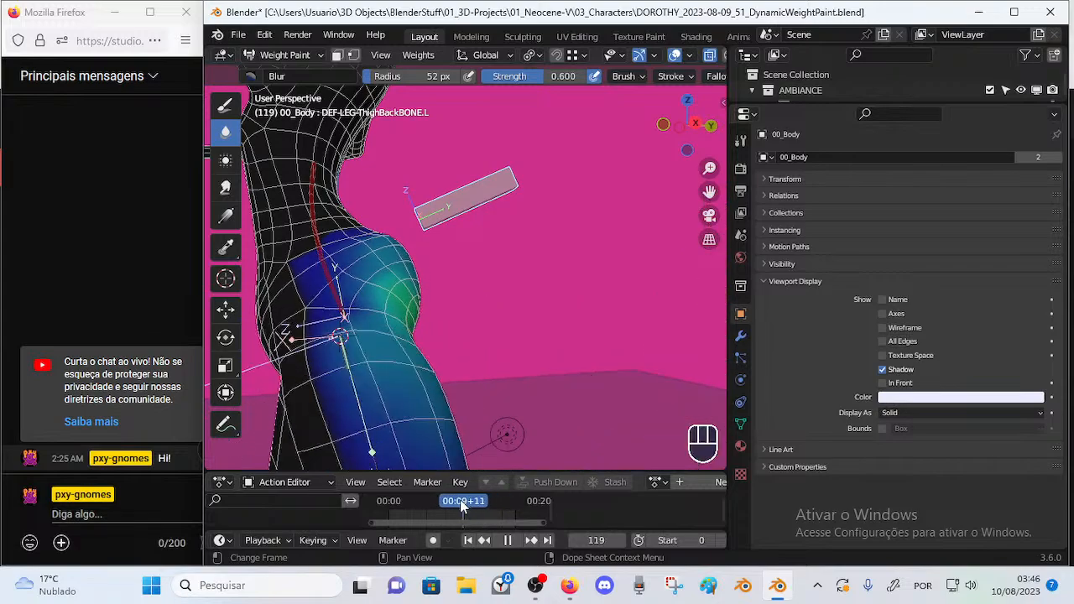
middle_click_drag(520, 353, 546, 319)
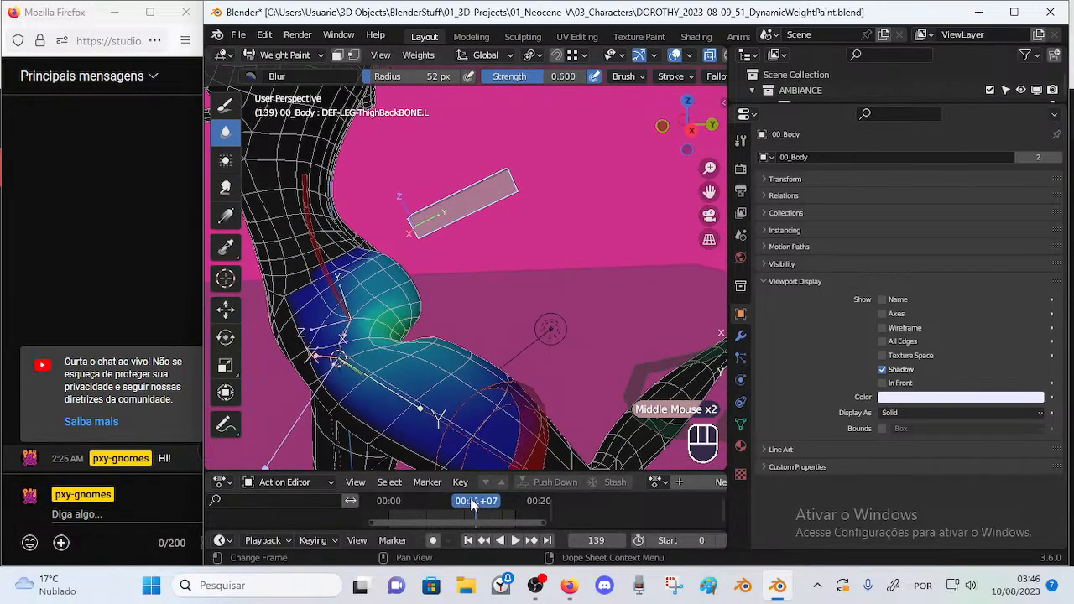
left_click(456, 502)
left_click_drag(455, 504, 489, 512)
middle_click_drag(415, 356, 390, 333)
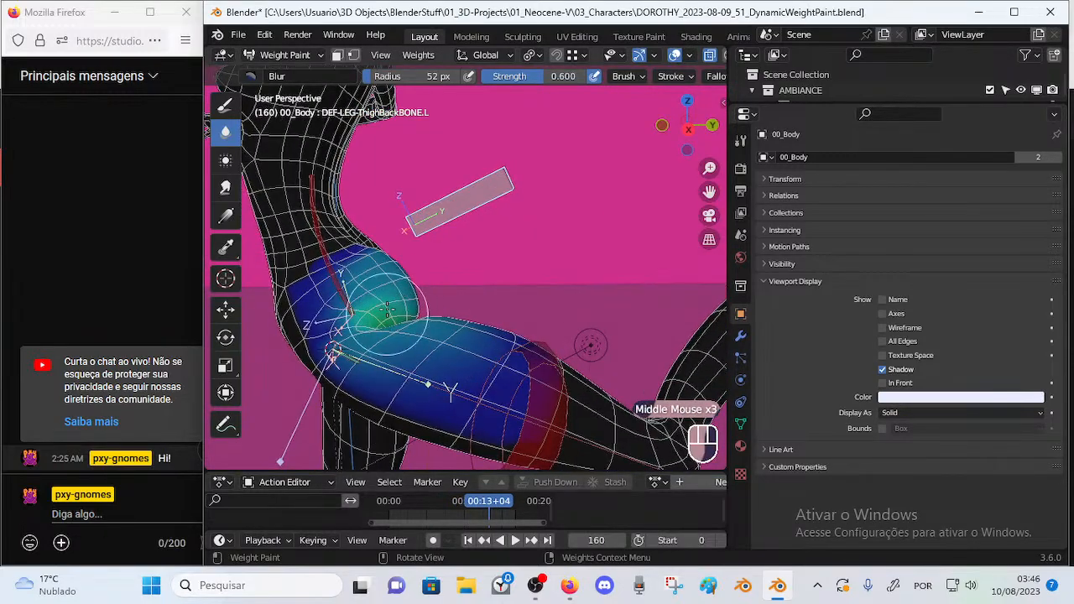
Turn off the VertexWeightMix modifier's viewport display and compare the crease at frames 146 and 124.
left_click(740, 336)
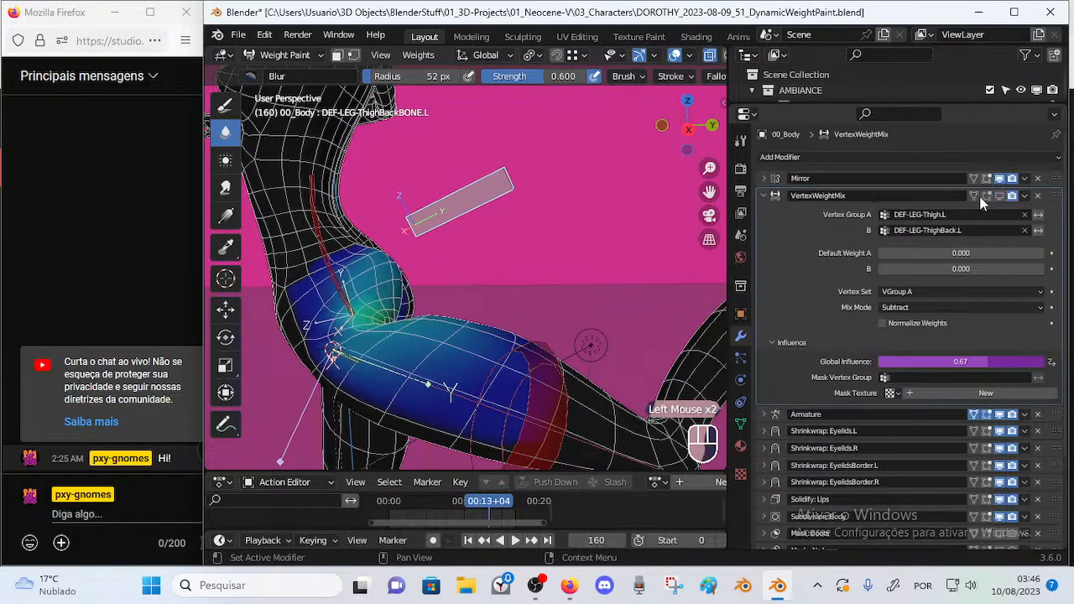
left_click(481, 506)
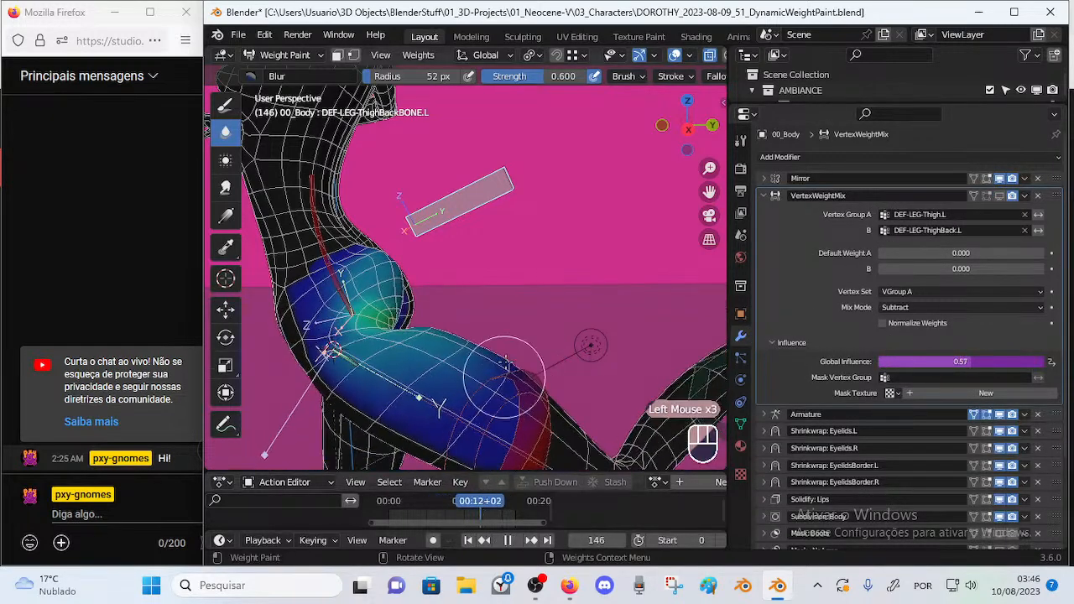
left_click(457, 500)
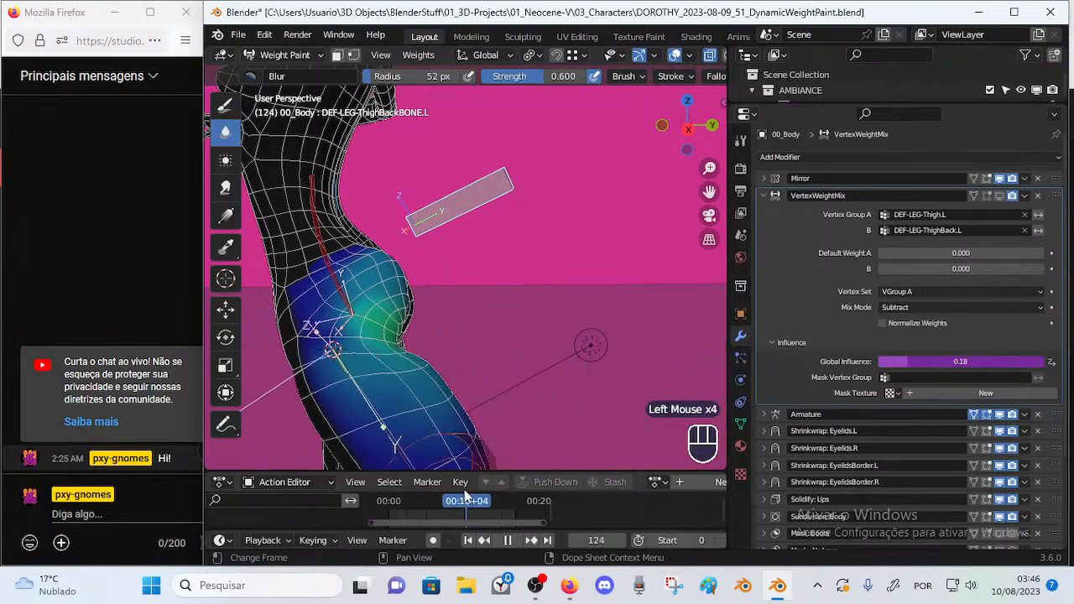
Blur the DEF-LEG-ThighBackBONE.L weights over the buttock and upper back thigh with the leg at frame 101.
middle_click_drag(503, 335, 382, 310)
left_click(382, 323)
left_click(390, 335)
middle_click_drag(394, 375, 384, 331)
left_click(344, 327)
left_click(384, 329)
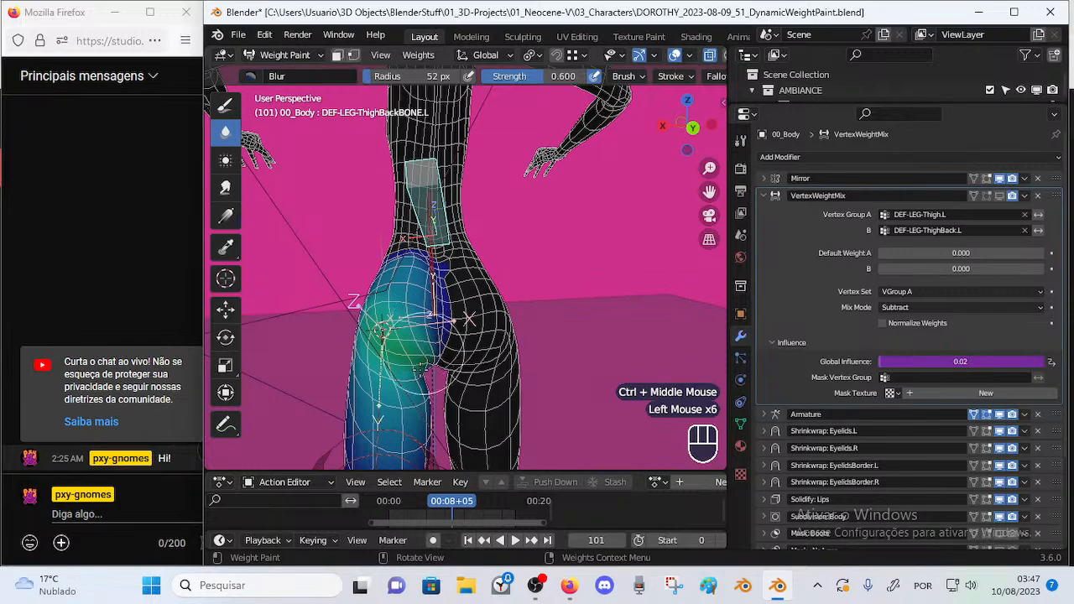
left_click(405, 329)
middle_click_drag(411, 369, 430, 347)
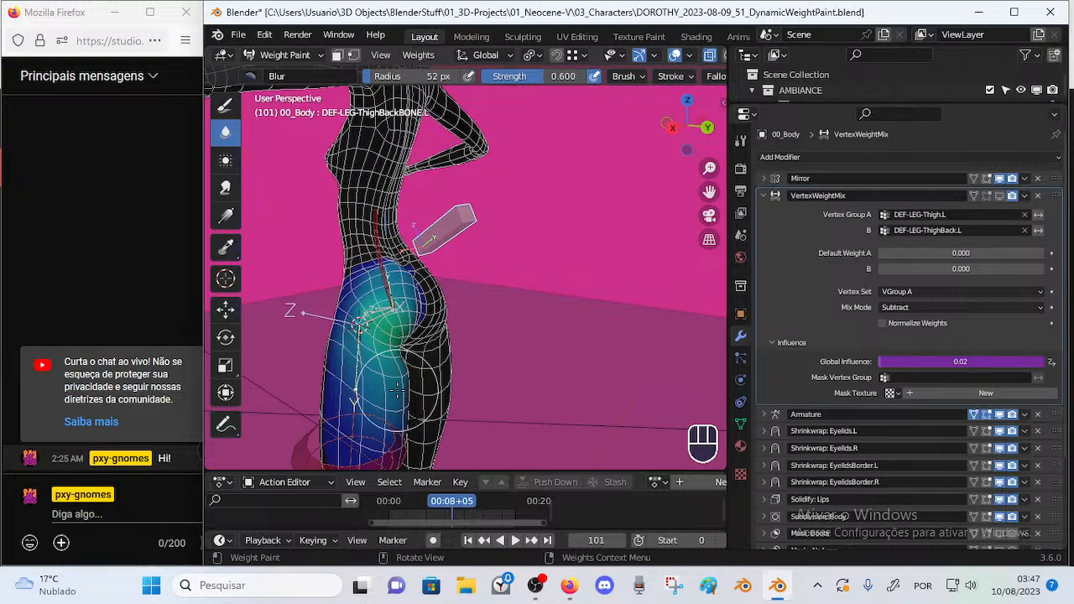
mouse_move(536, 317)
middle_mouse_down()
mouse_move(672, 359)
mouse_move(523, 326)
mouse_move(459, 339)
mouse_move(532, 422)
mouse_move(469, 412)
mouse_move(499, 319)
middle_mouse_up()
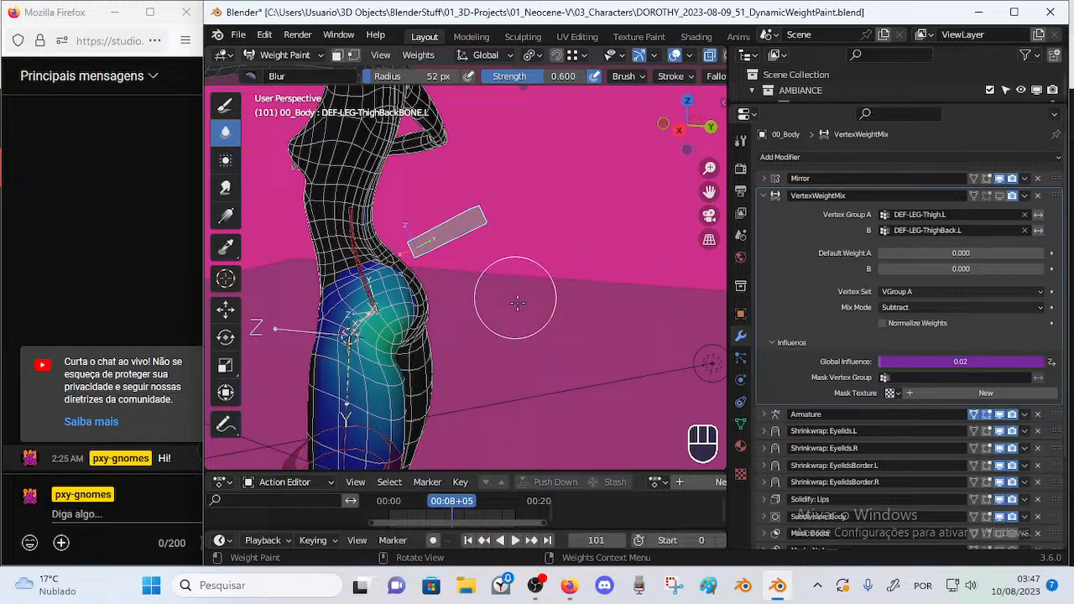
middle_click_drag(515, 319, 467, 311)
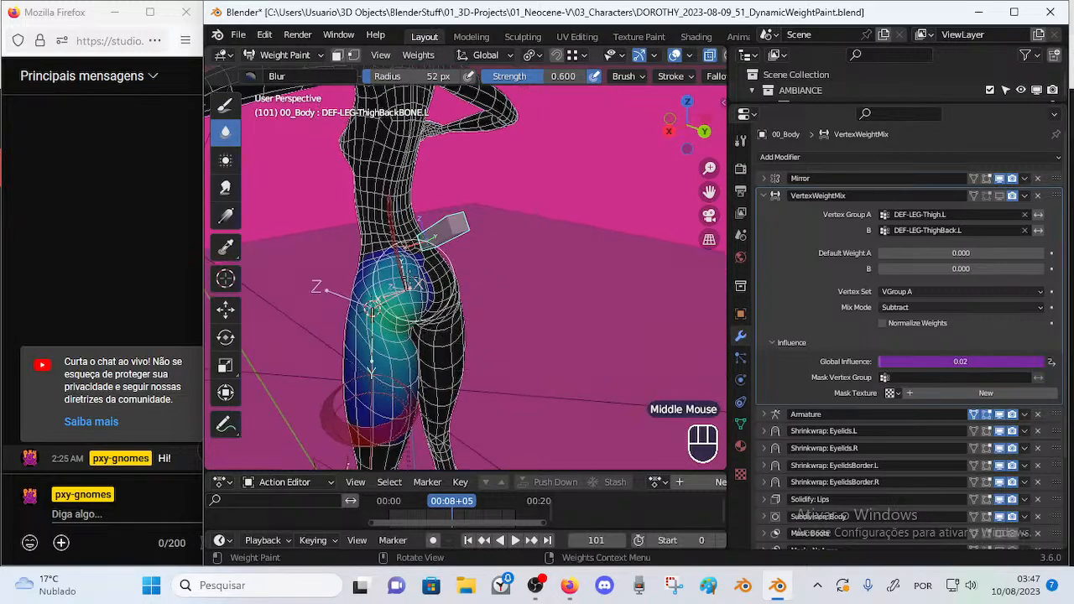
Undo the blur stroke on the upper buttock and blur the weights there again.
left_click(415, 277)
middle_click_drag(416, 277, 419, 289)
key("ctrl+z")
left_click(420, 289)
left_click(420, 289)
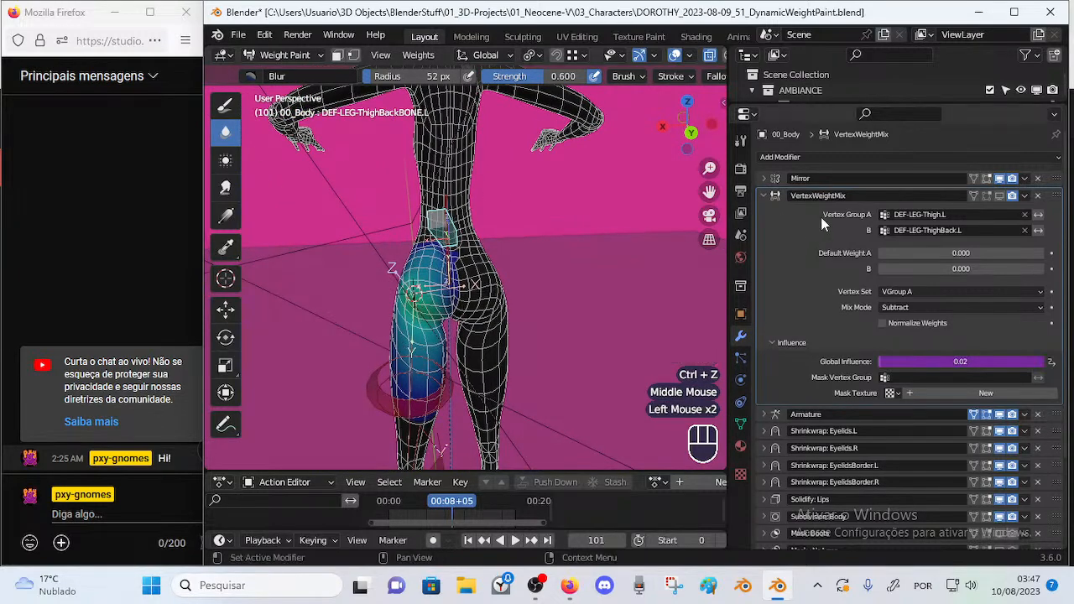
middle_click_drag(470, 276, 546, 286)
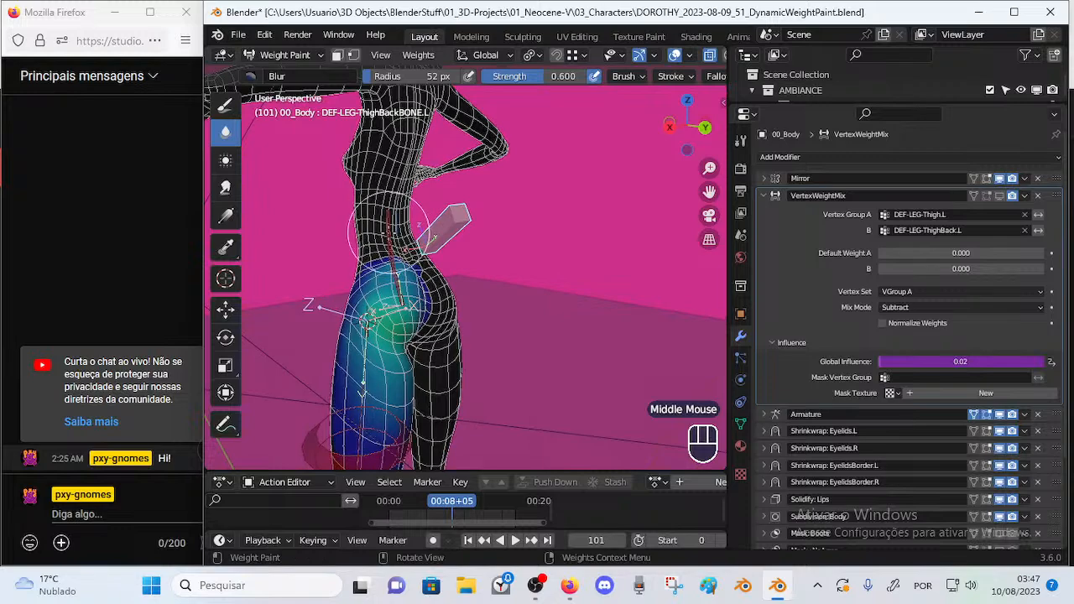
mouse_move(438, 294)
middle_mouse_down()
mouse_move(513, 321)
mouse_move(491, 319)
middle_mouse_up()
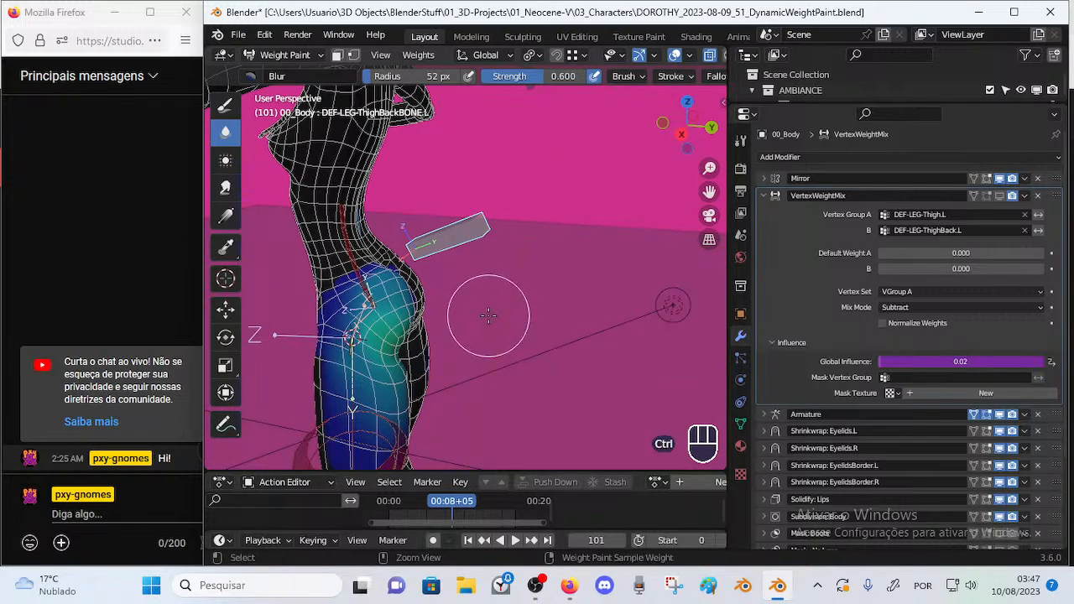
Return to Weight Paint mode with ARM-Dorothy and 00_Body selected, and display the DEF-LEG-ThighBackBONE.L and .R vertex groups.
key("ctrl+Tab")
left_click(434, 244)
left_click(444, 241)
left_click(431, 257)
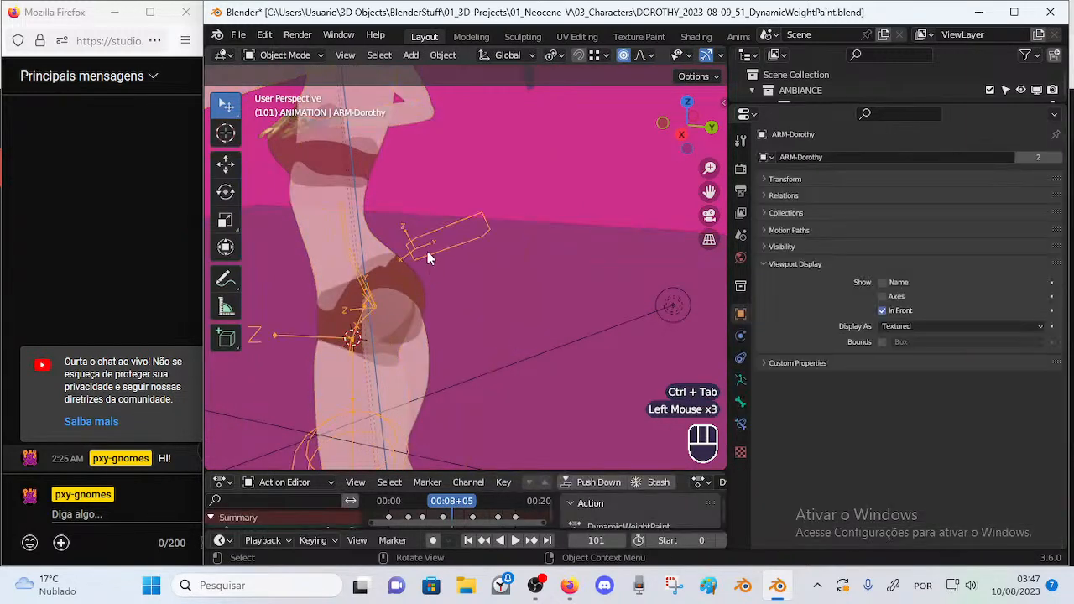
left_click(405, 296)
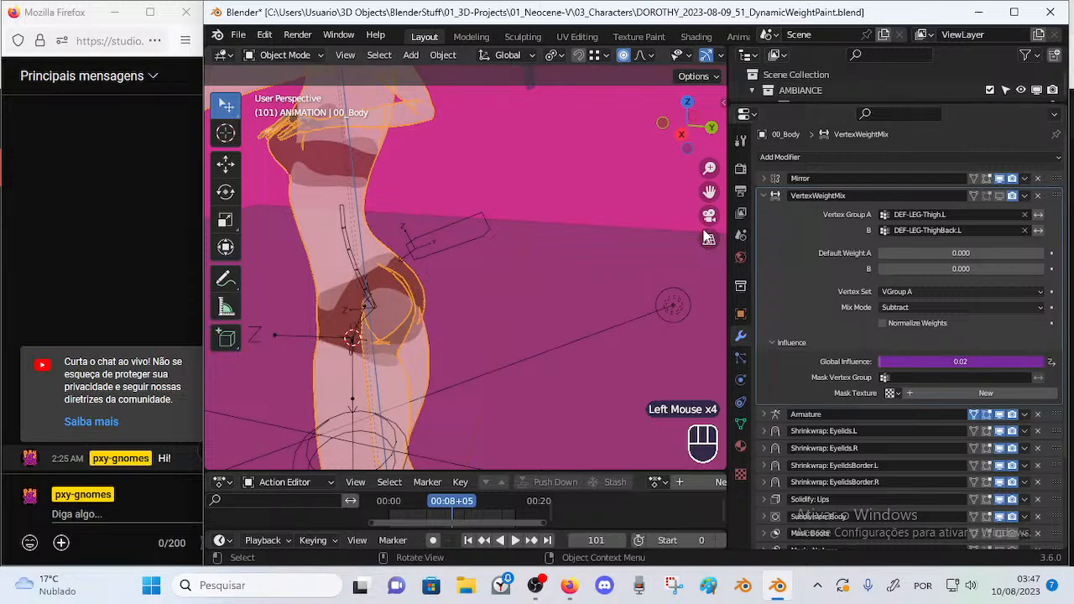
left_click(426, 240)
left_click(422, 238)
left_click(421, 242)
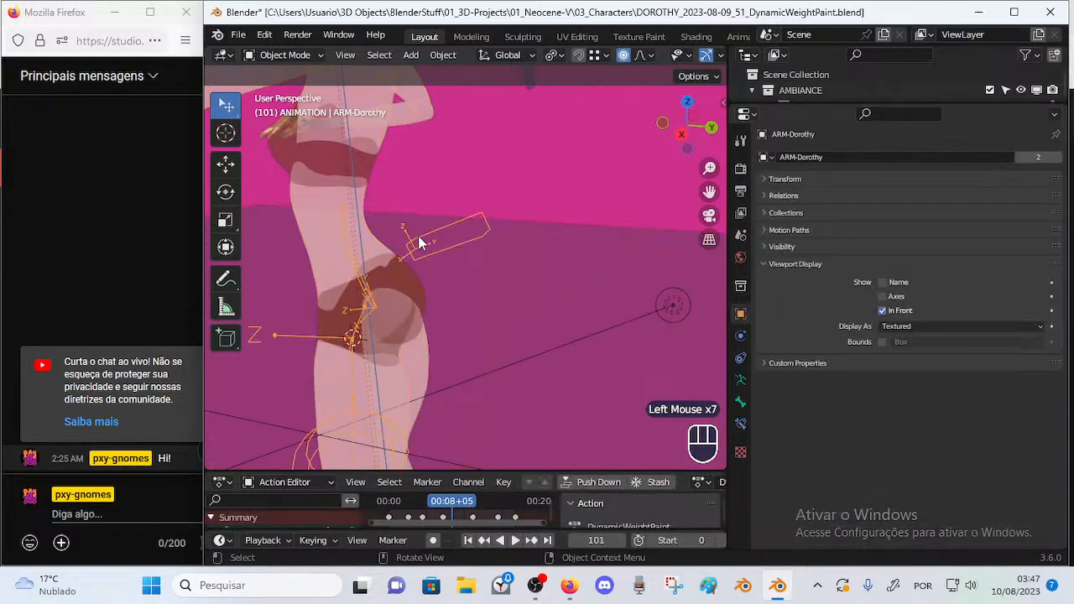
left_click(412, 301, "shift")
key("ctrl+Tab")
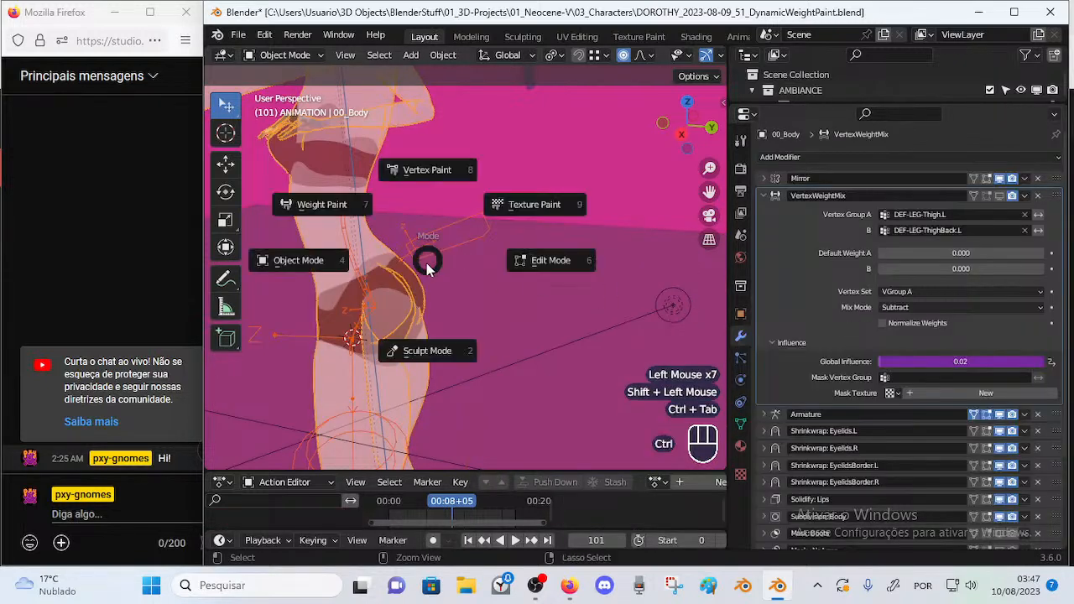
left_click(438, 236, "ctrl")
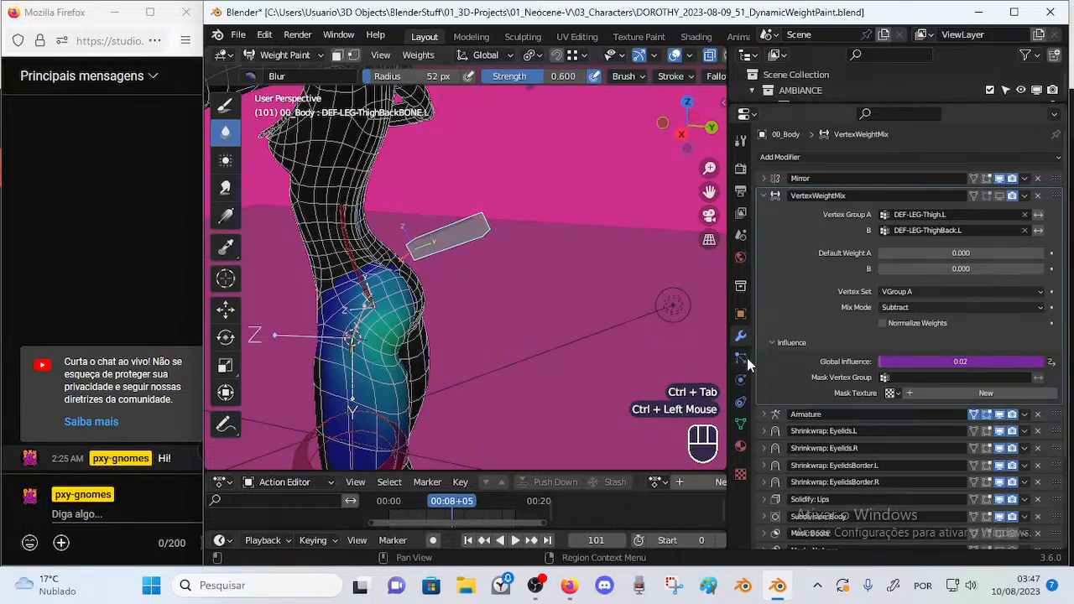
left_click(740, 424)
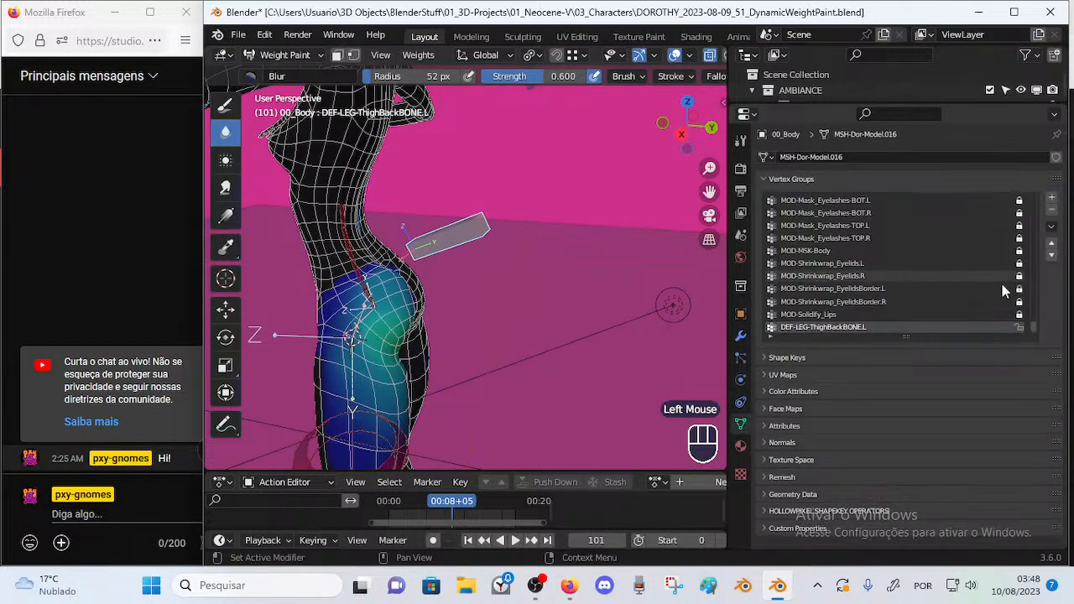
double_click(1031, 331)
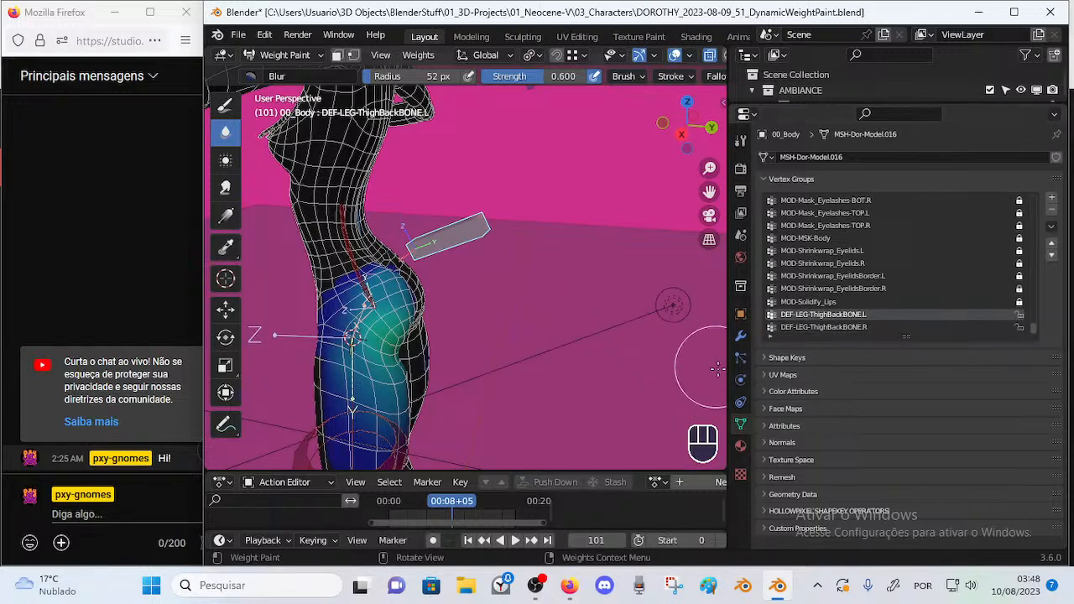
Switch ARM-Dorothy to Pose Mode and turn off Deform for the DEF-LEG-ThighBackBONE.L bone.
key("ctrl+Tab")
left_click(448, 245)
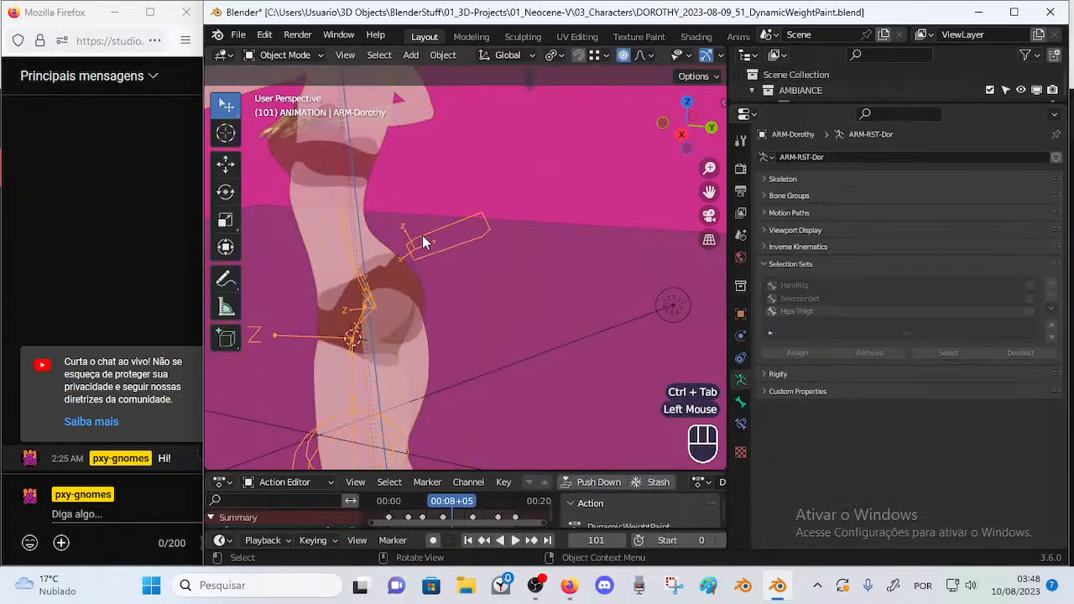
key("ctrl+Tab")
left_click(430, 243)
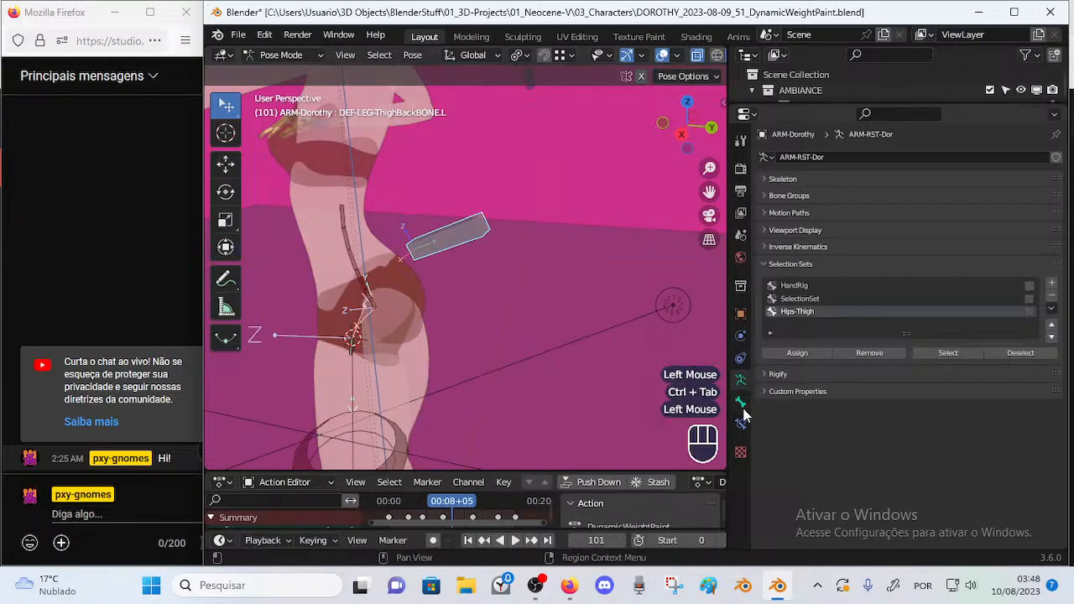
left_click(797, 300)
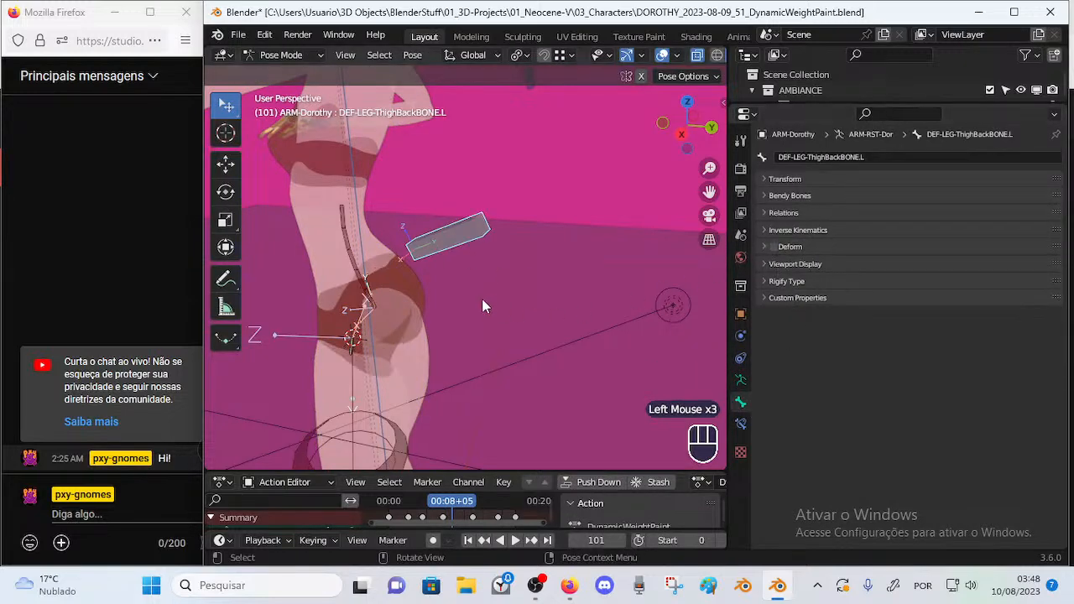
Leave Pose Mode, select the ARM-Dorothy armature and the 00_Body mesh, and put the body in Weight Paint mode.
key("ctrl+Tab")
key("4")
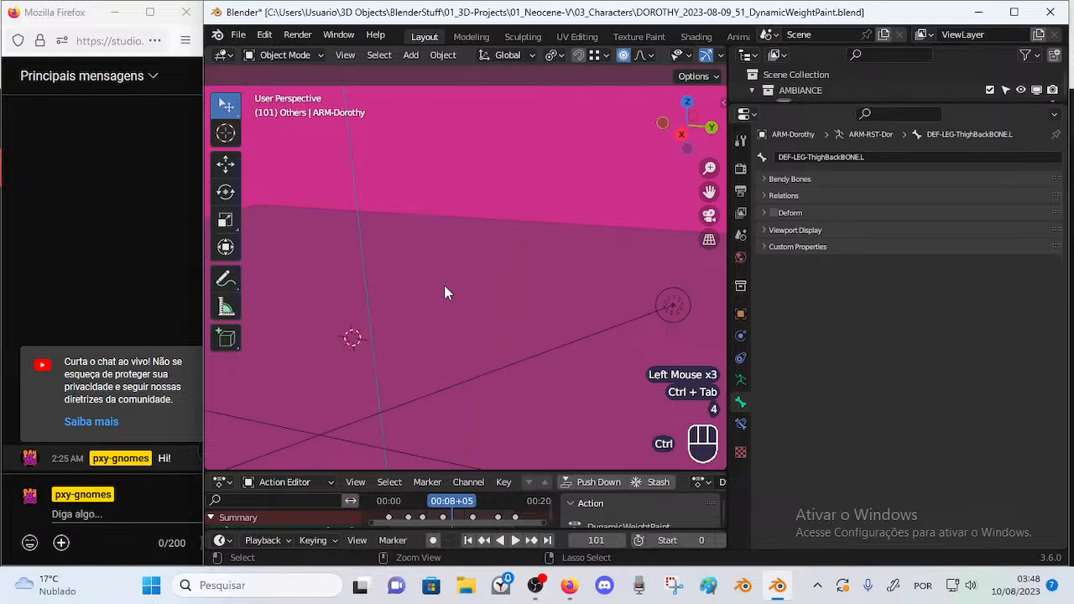
key("ctrl+z")
left_click(367, 294)
left_click(367, 294)
left_click(373, 294)
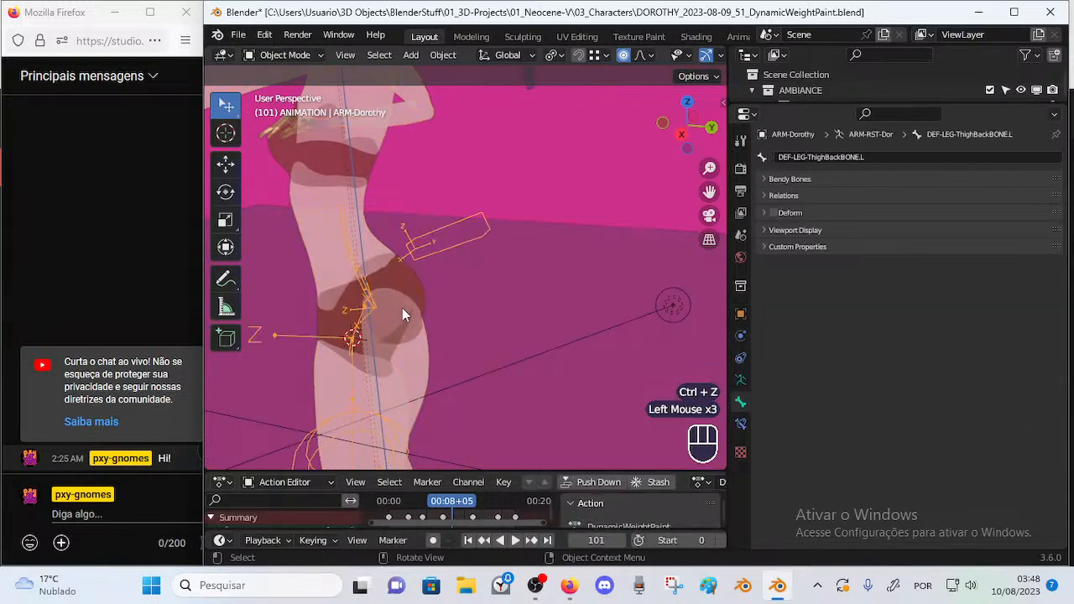
left_click(450, 242)
left_click(447, 245)
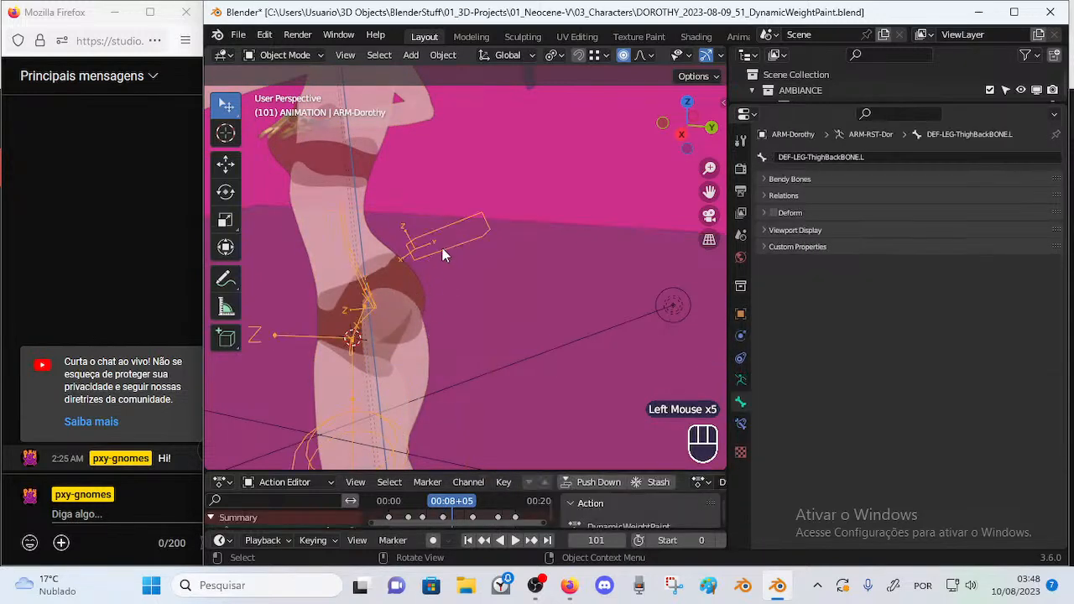
left_click(411, 307, "shift")
key("ctrl+Tab")
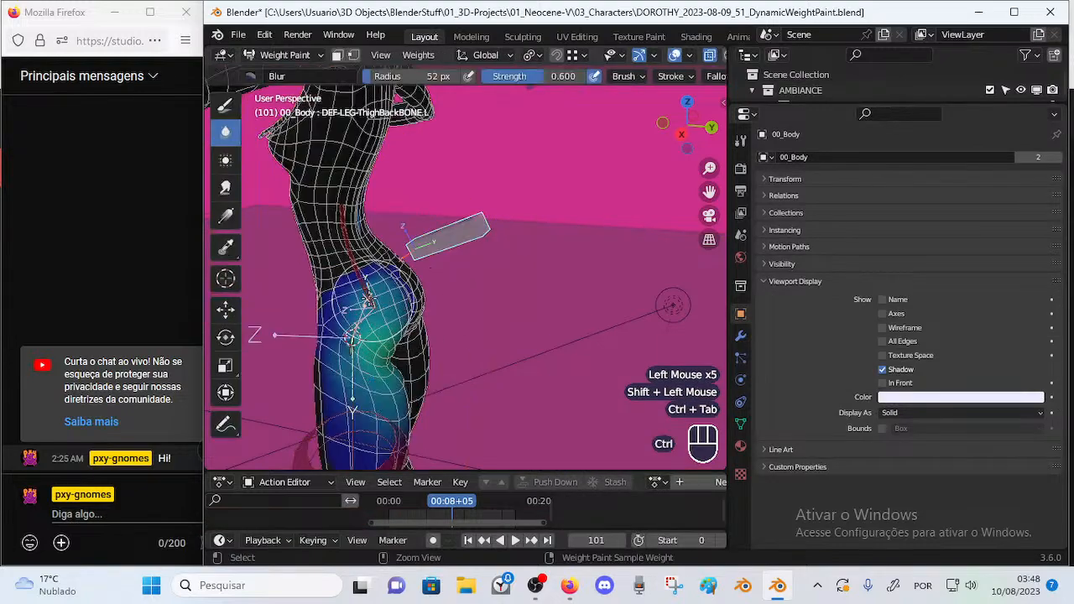
Hide the DEF-LEG-ThighBackBONE.L bone and save the file.
left_click(394, 289, "ctrl")
left_click(415, 251, "ctrl")
left_click(399, 262, "ctrl")
left_click(399, 261, "ctrl")
middle_click_drag(399, 261, 438, 295, "shift")
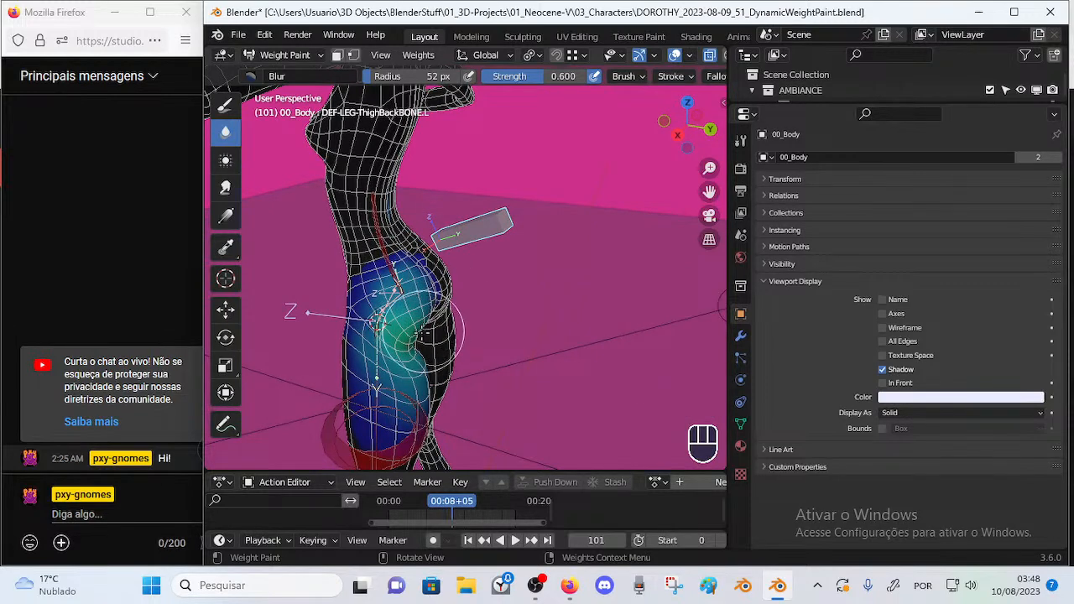
key("h")
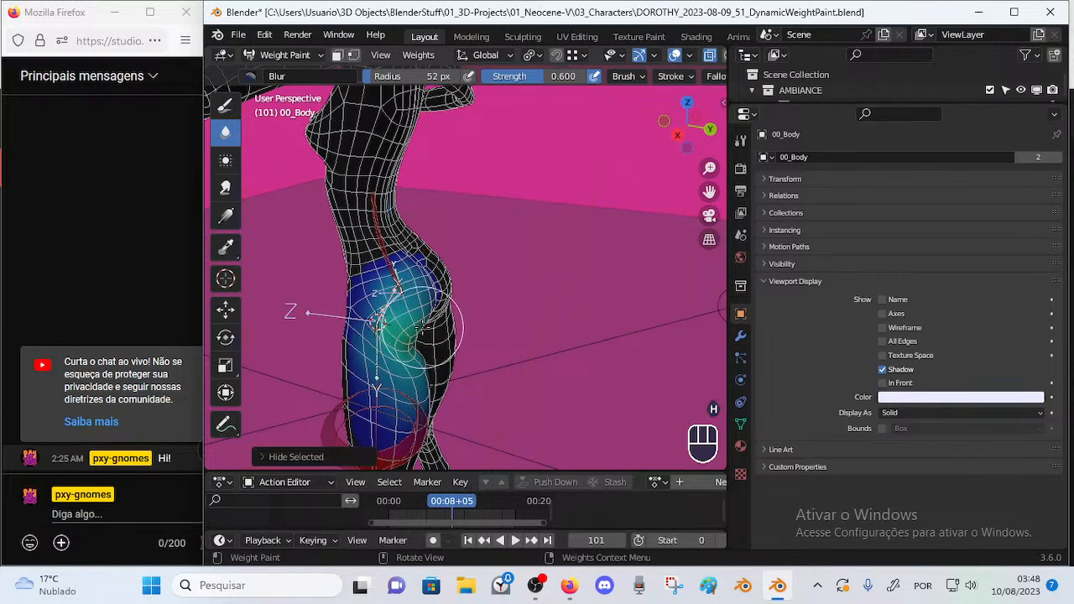
key("ctrl+s")
Display the weights of DEF-SPINE-Spine-BB.001 and DEF-LEG-Thigh.L around the hips in turn.
middle_click_drag(420, 322, 494, 305, "shift")
middle_click_drag(494, 305, 396, 294)
left_click(419, 258, "ctrl")
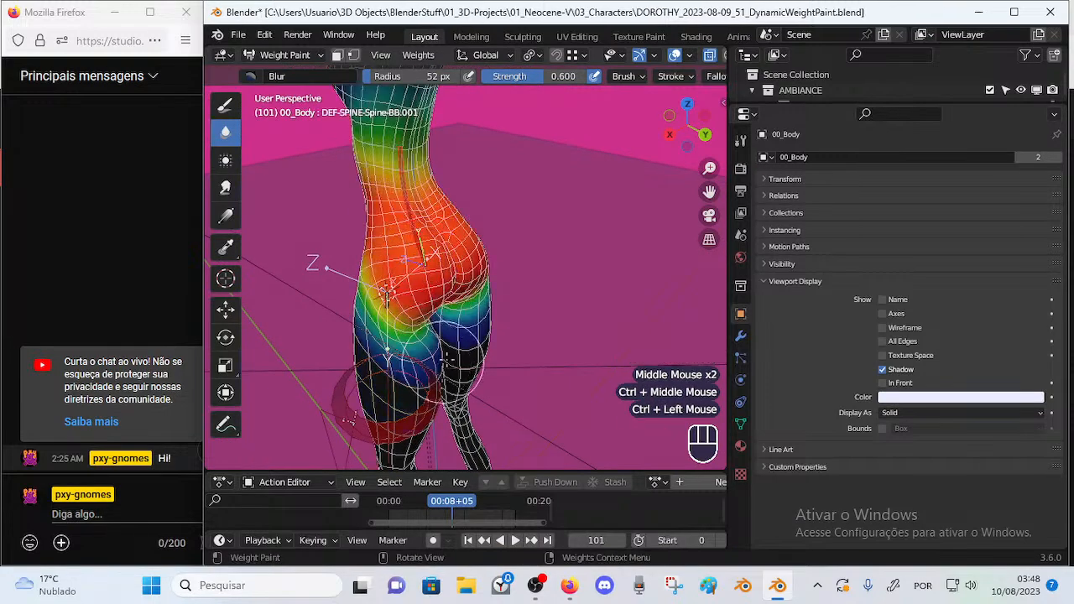
middle_click_drag(419, 257, 396, 277)
left_click(386, 315, "ctrl")
middle_click_drag(386, 314, 456, 330)
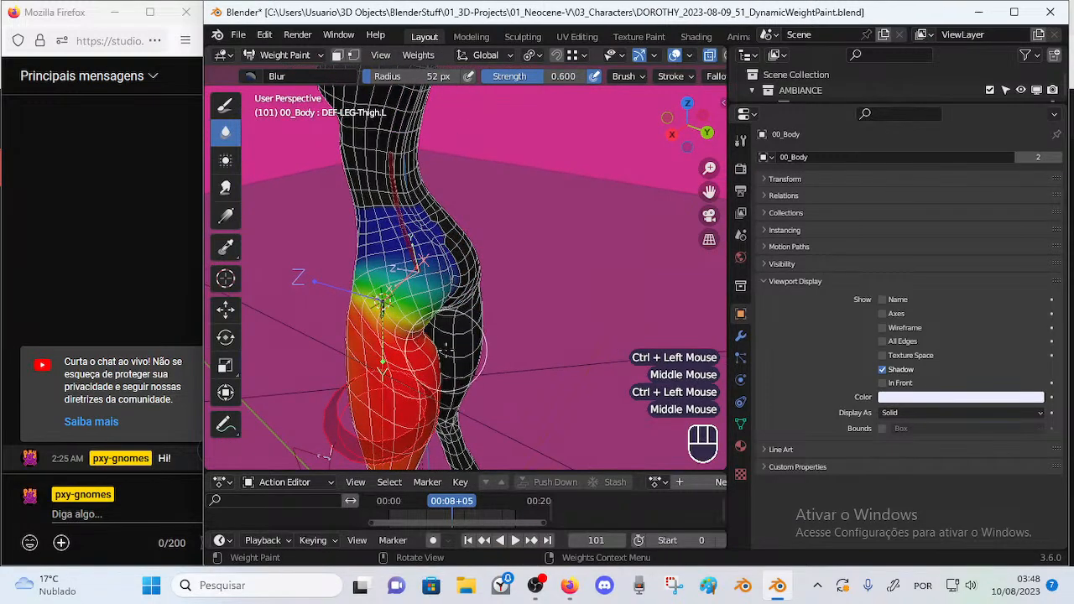
Show the body's vertex groups and scrub to frame 154 to examine the raised leg from the side.
left_click(740, 424)
middle_click_drag(469, 378, 470, 352, "ctrl")
left_click_drag(449, 504, 487, 504)
middle_click_drag(504, 361, 503, 339, "ctrl")
middle_click_drag(503, 339, 570, 335)
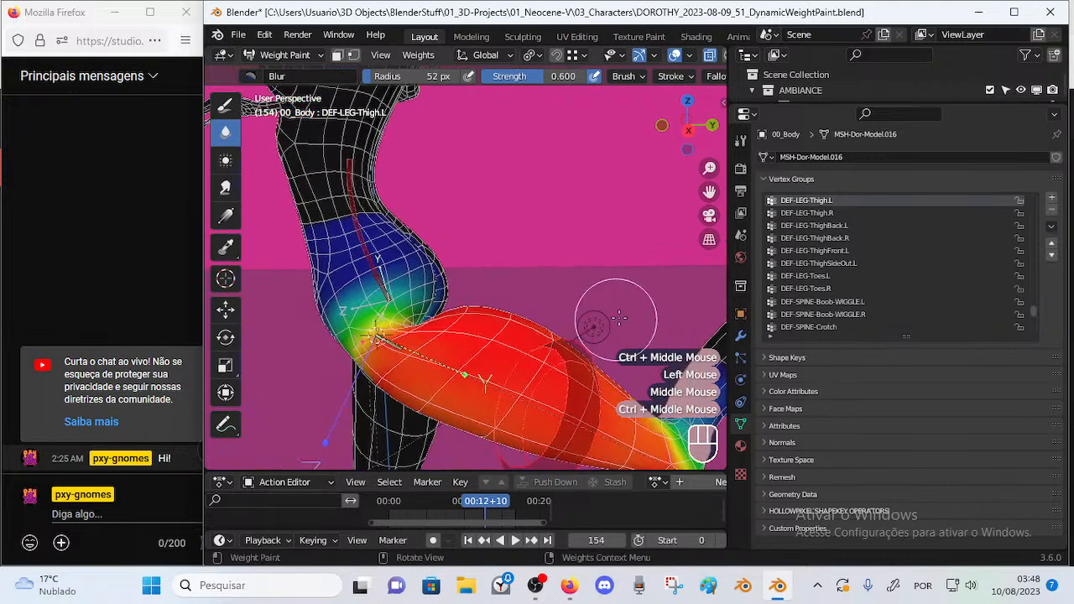
Save the file and display the DEF-LEG-ThighBackBONE.L and DEF-LEG-ThighBackBONE.R vertex groups in turn.
left_click_drag(1035, 307, 1036, 324)
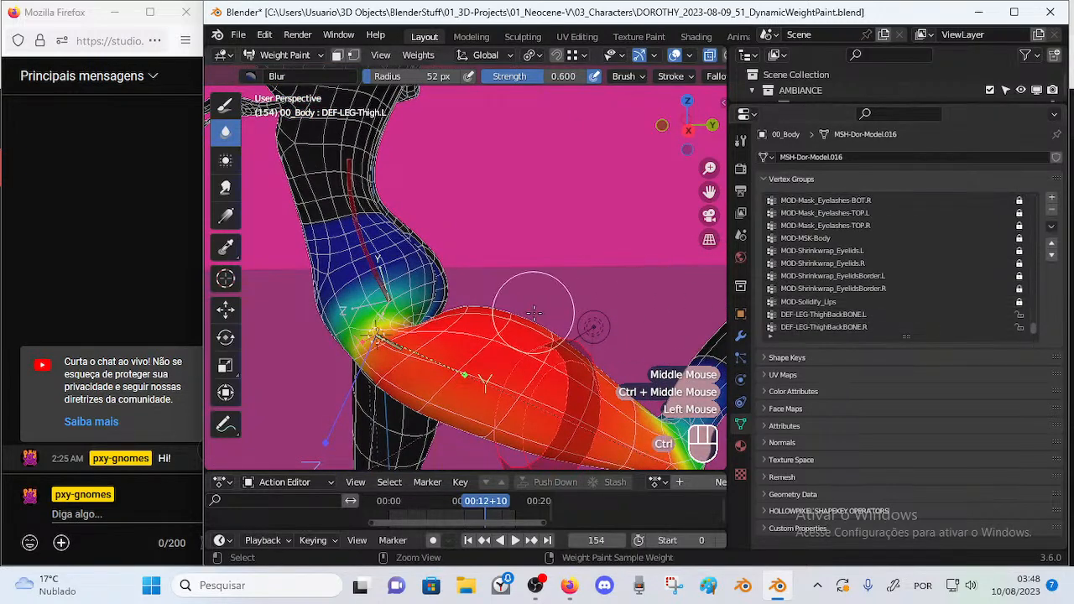
key("ctrl+s")
left_click(896, 318)
left_click(896, 326)
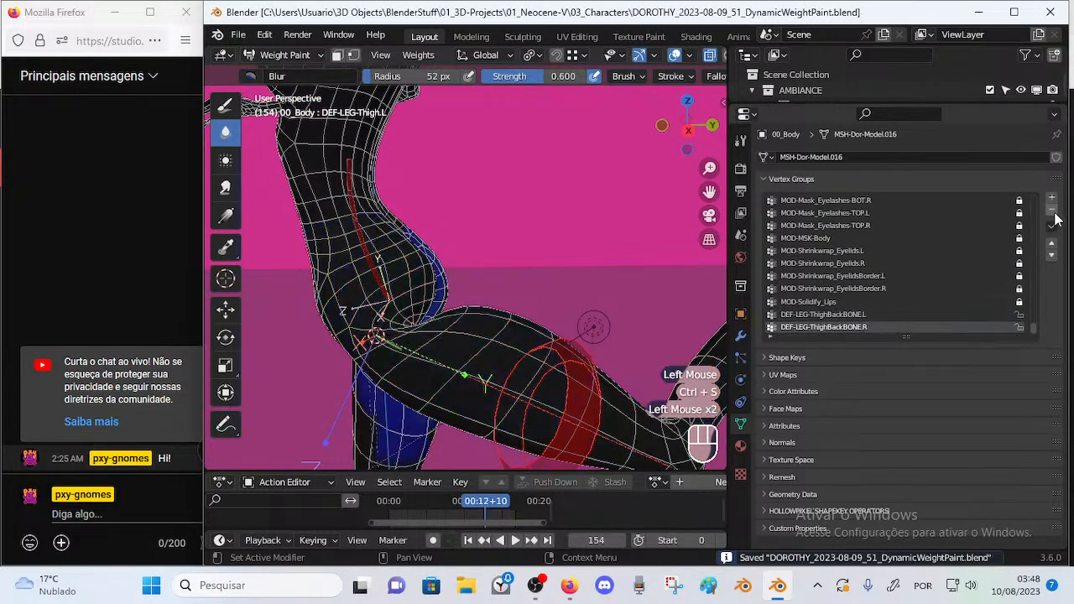
Try removing the DEF-LEG-ThighBackBONE.R and DEF-LEG-ThighBackBONE.L vertex groups, and undo the removals.
left_click(1053, 210)
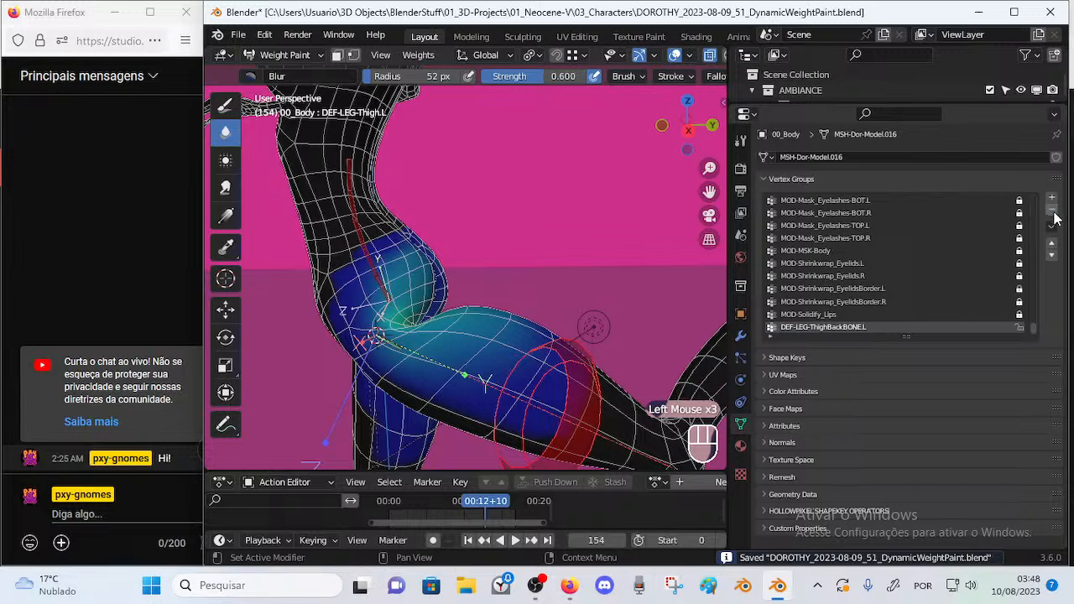
left_click(1053, 211)
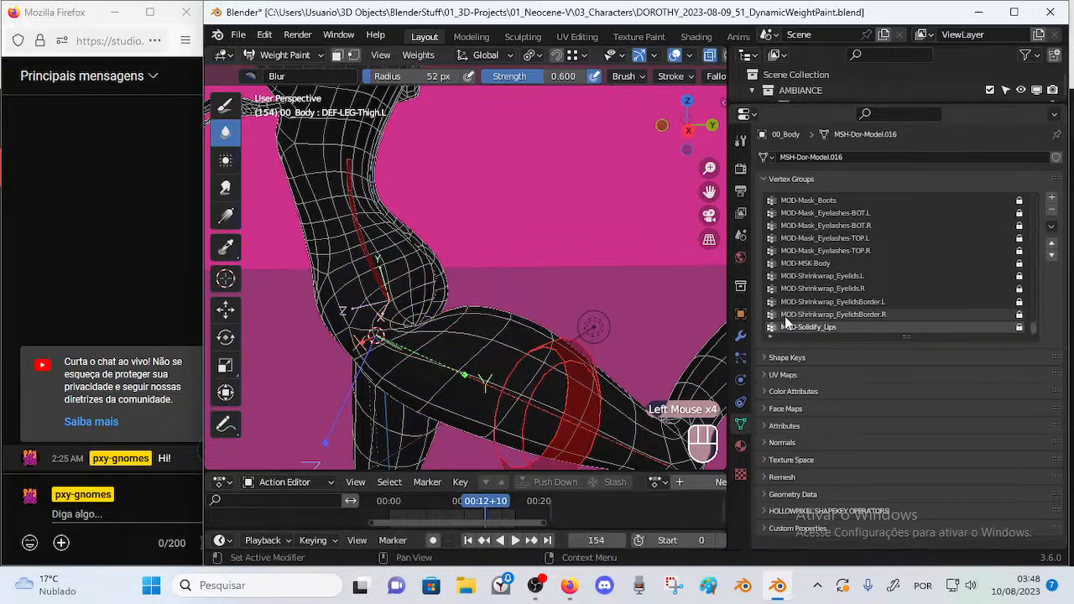
key("ctrl")
key("ctrl+z")
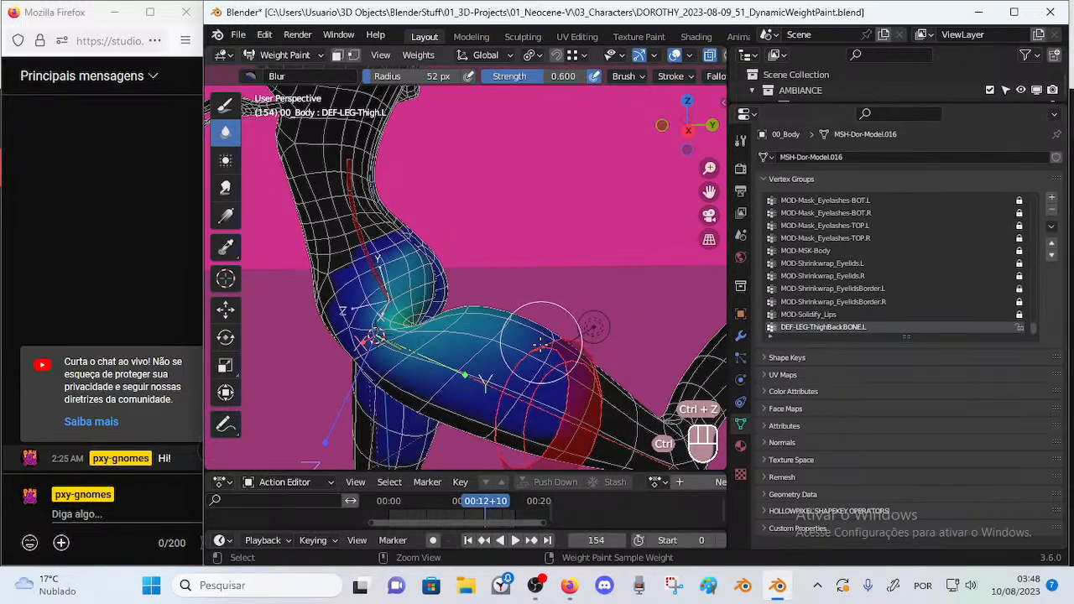
key("ctrl+z")
Recheck the weights of both restored DEF-LEG-ThighBackBONE vertex groups and save the file.
left_click_drag(1032, 311, 1031, 333)
left_click(906, 326)
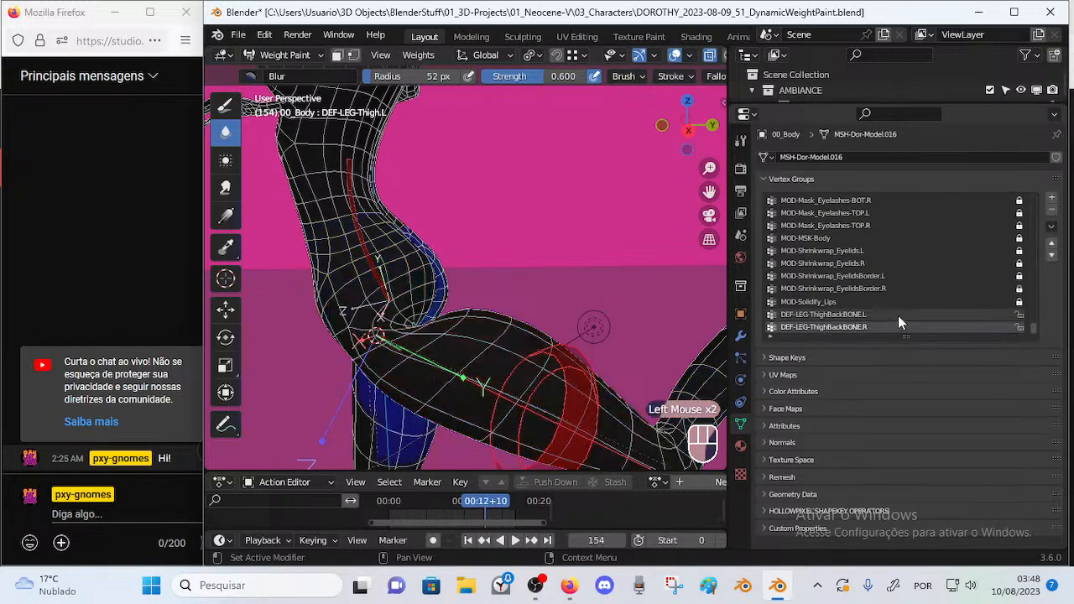
left_click(896, 316)
left_click(895, 325)
key("ctrl+s")
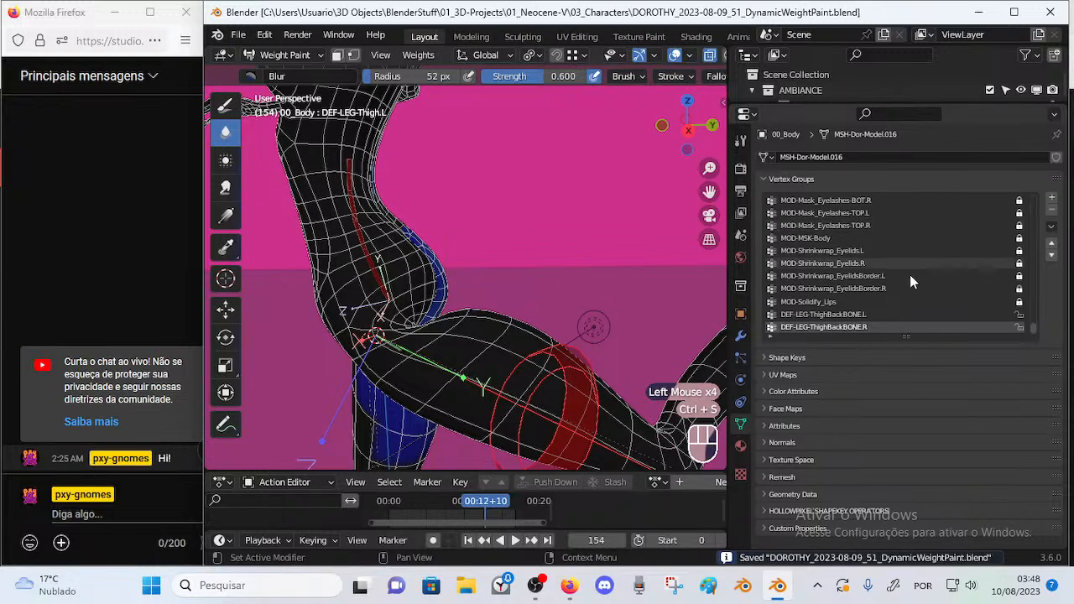
Delete the DEF-LEG-ThighBackBONE.R and DEF-LEG-ThighBackBONE.L vertex groups from the body mesh.
left_click(865, 314)
left_click(862, 326)
left_click(1053, 211)
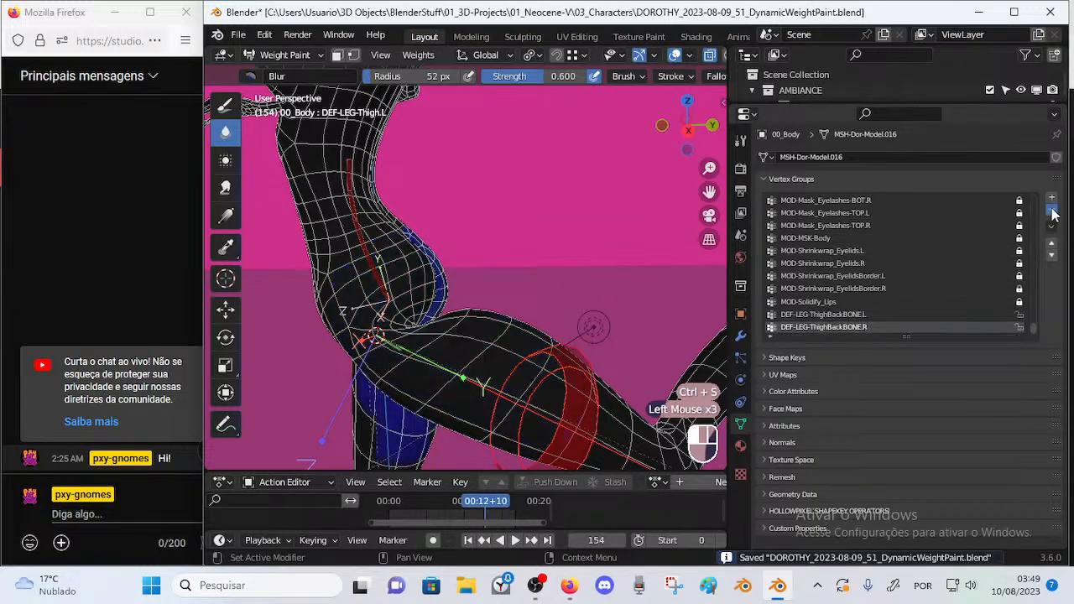
left_click(1053, 211)
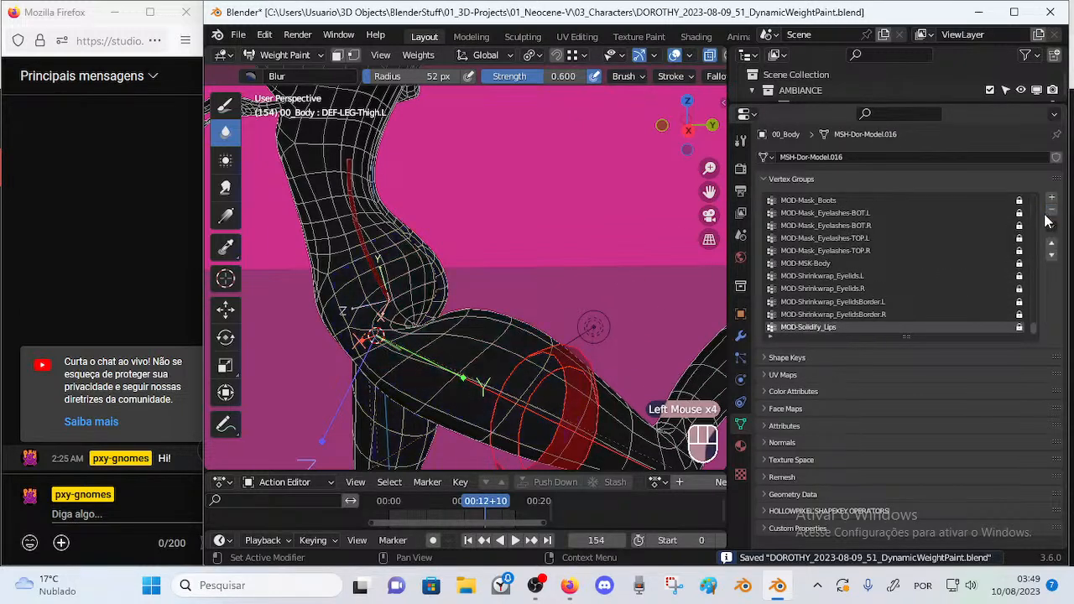
Undo the deletion of the DEF-LEG-ThighBackBONE.L and DEF-LEG-ThighBackBONE.R vertex groups and save the file.
key("ctrl+z")
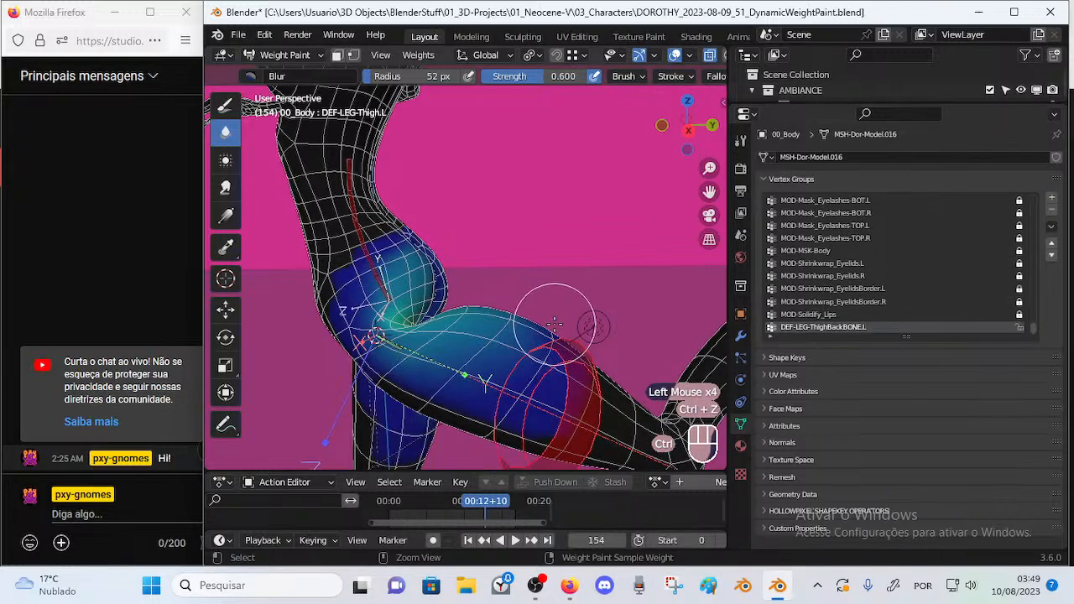
key("ctrl+z")
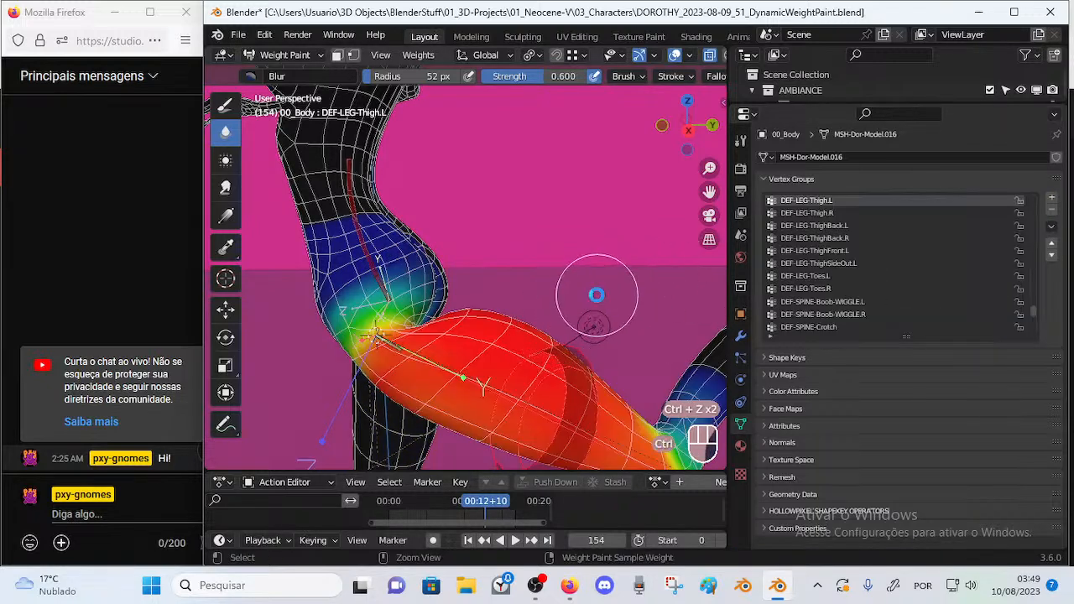
key("ctrl+s")
left_click_drag(1037, 315, 1035, 334)
left_click(830, 314)
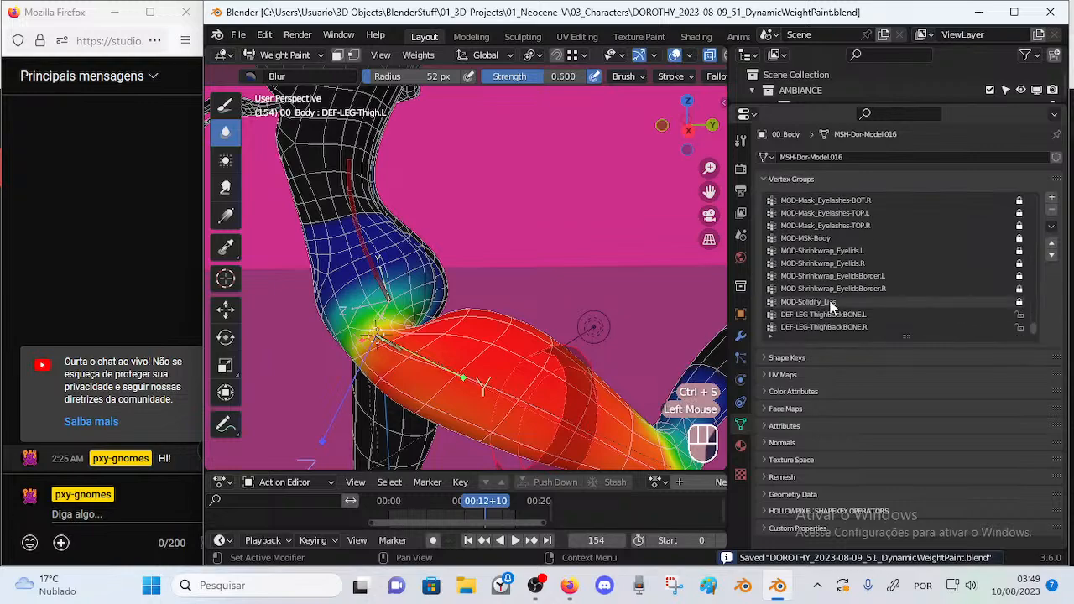
Display the DEF-SPINE-Spine-BB.001 weights around the raised thigh and save the file.
left_click(404, 295, "ctrl")
left_click(404, 295, "ctrl")
mouse_move(457, 322)
middle_mouse_down()
mouse_move(444, 338)
mouse_move(463, 335)
middle_mouse_up()
middle_click_drag(500, 316, 485, 310)
key("ctrl+s")
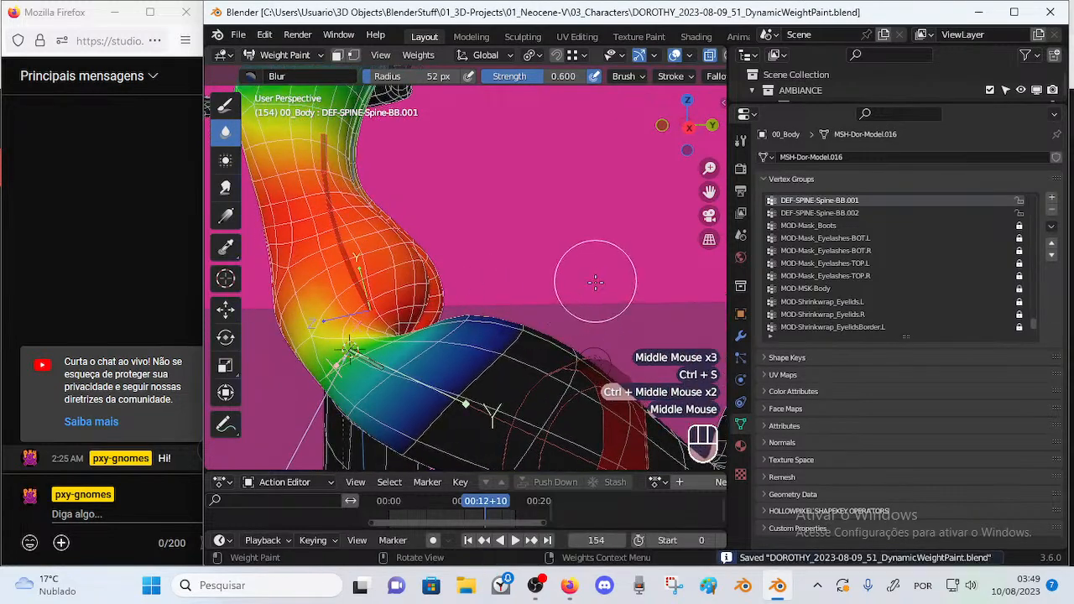
Examine the body's VertexWeightMix modifier and its effect on the buttock crease at different frames of the leg animation.
left_click(740, 336)
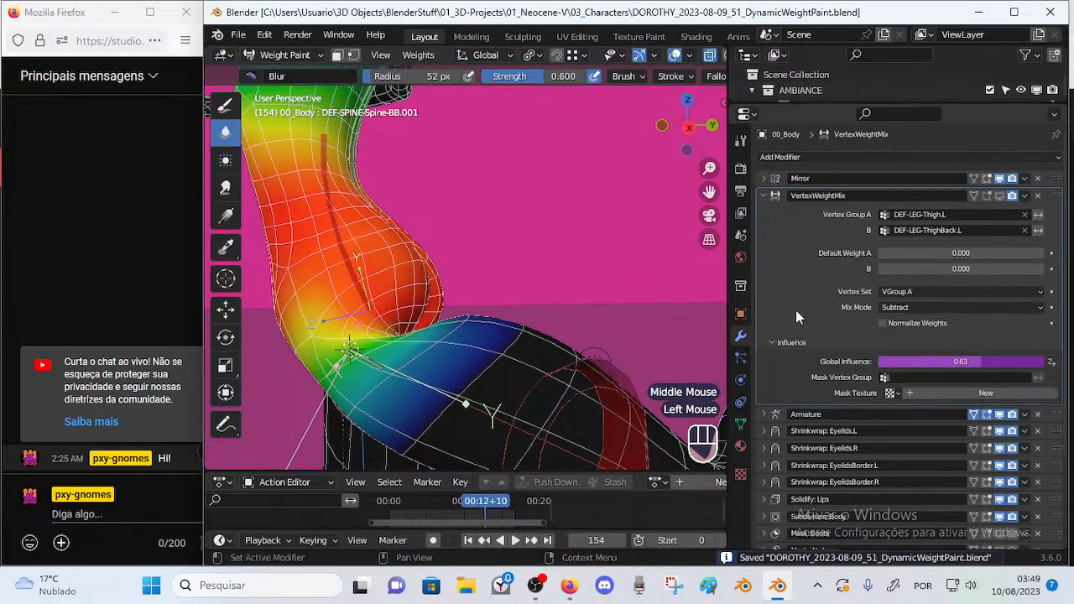
left_click_drag(484, 501, 460, 499)
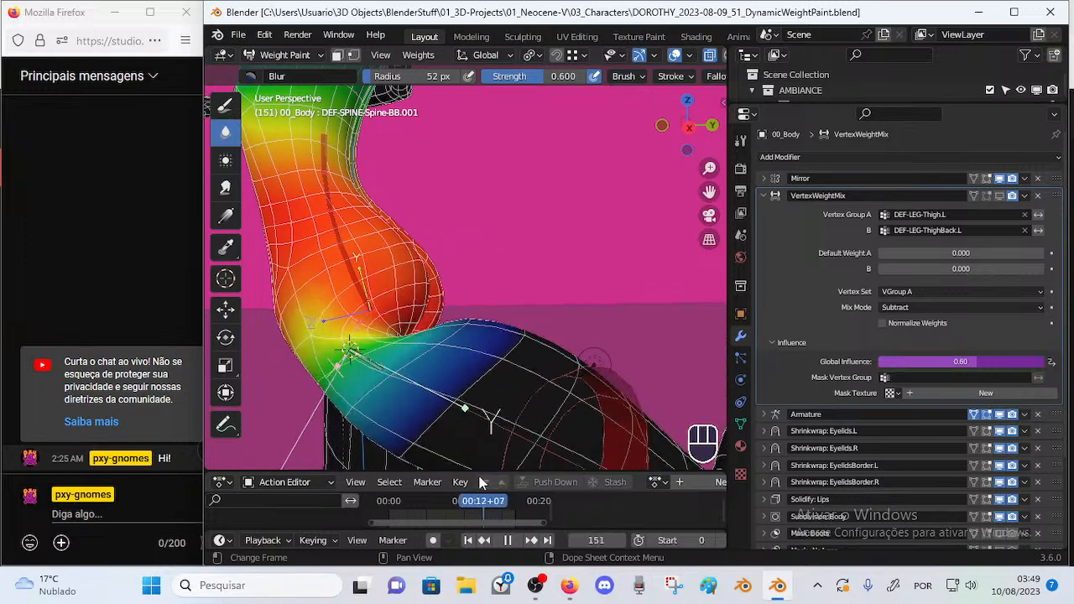
key("space")
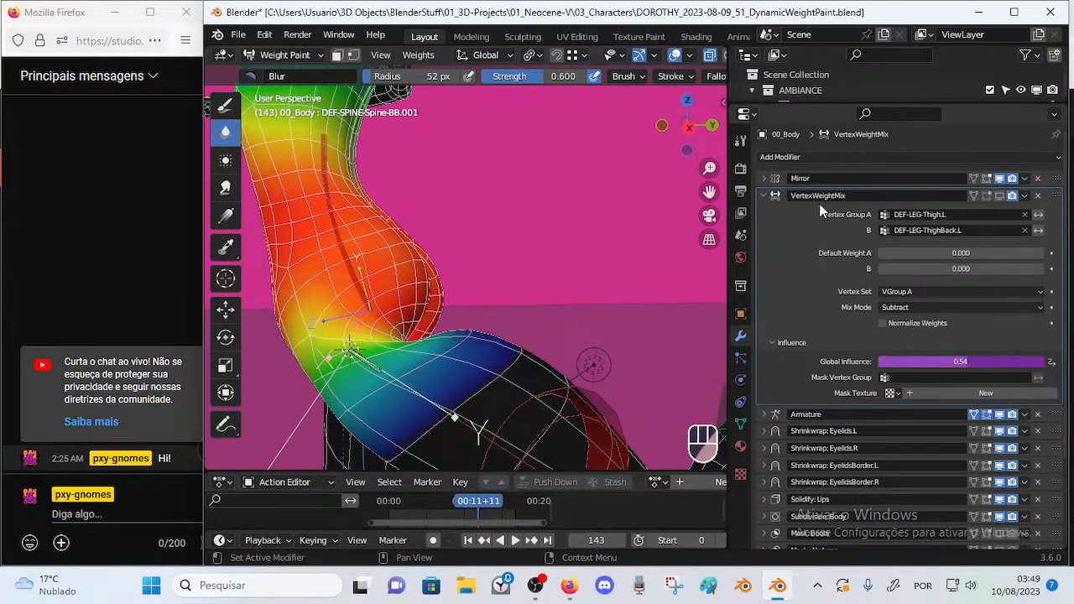
left_click(762, 194)
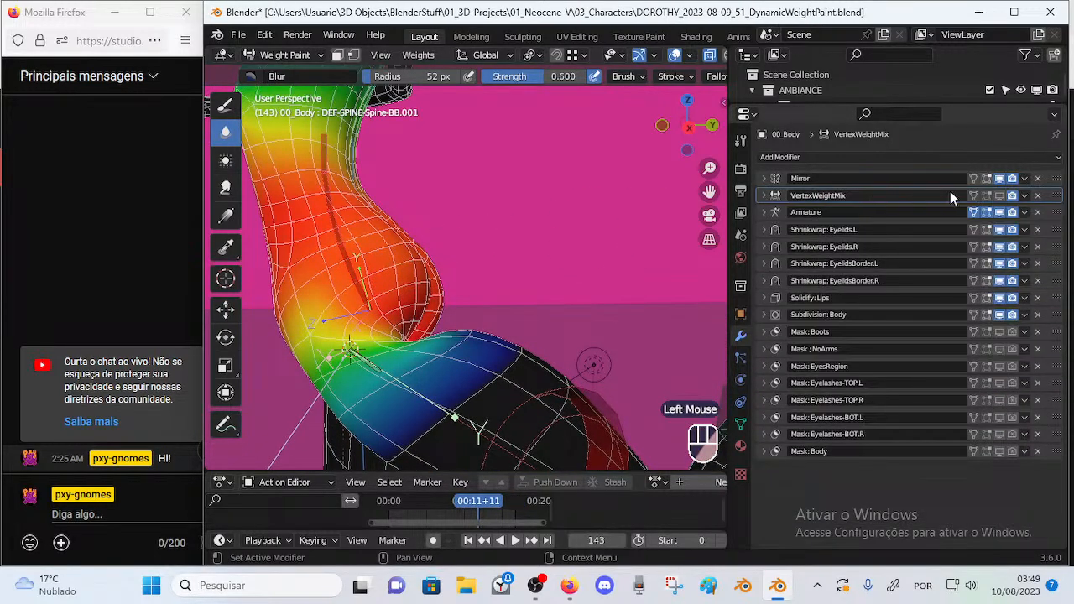
left_click(744, 196)
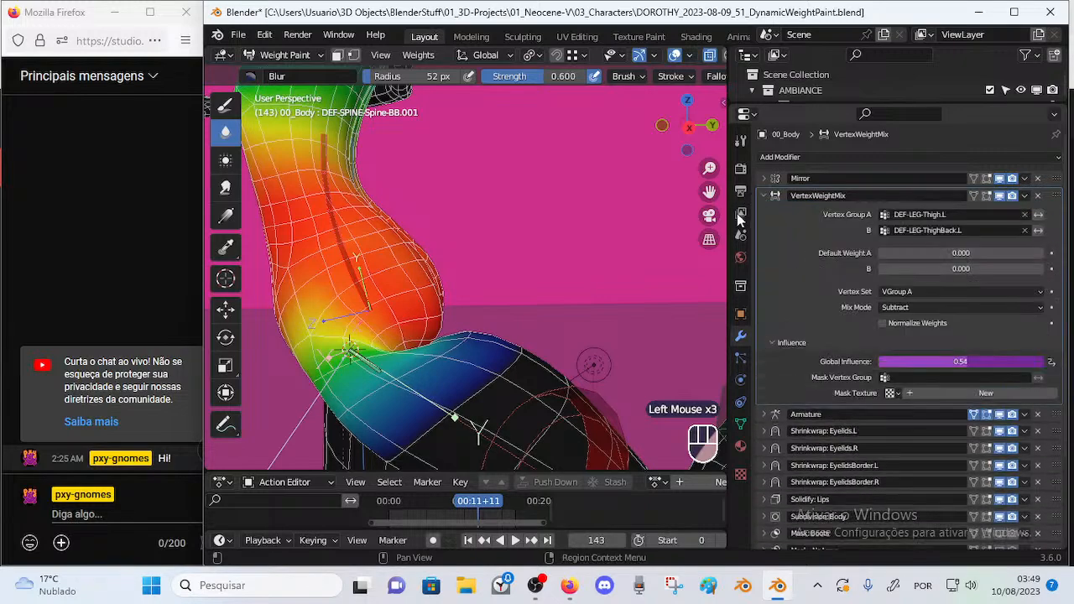
mouse_move(459, 507)
left_mouse_down()
mouse_move(449, 505)
mouse_move(489, 501)
mouse_move(450, 505)
mouse_move(488, 501)
mouse_move(457, 505)
mouse_move(487, 505)
mouse_move(469, 505)
left_mouse_up()
Duplicate the body's VertexWeightMix modifier and rename the original as VertexWeightMix-Thigh.L.
key("shift")
left_click(1000, 197)
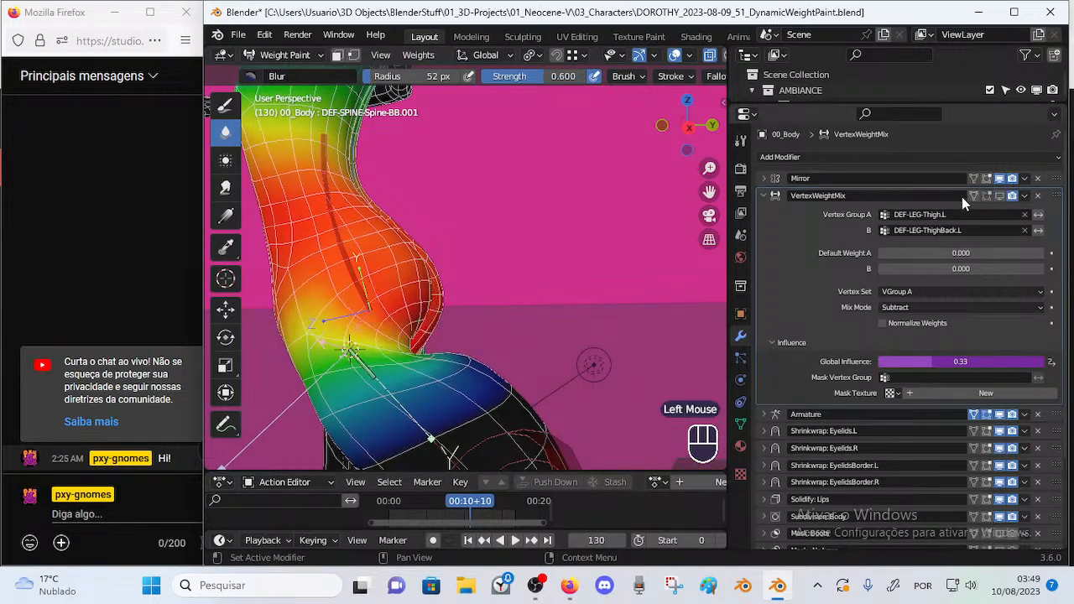
key("shift+d")
left_click(763, 195)
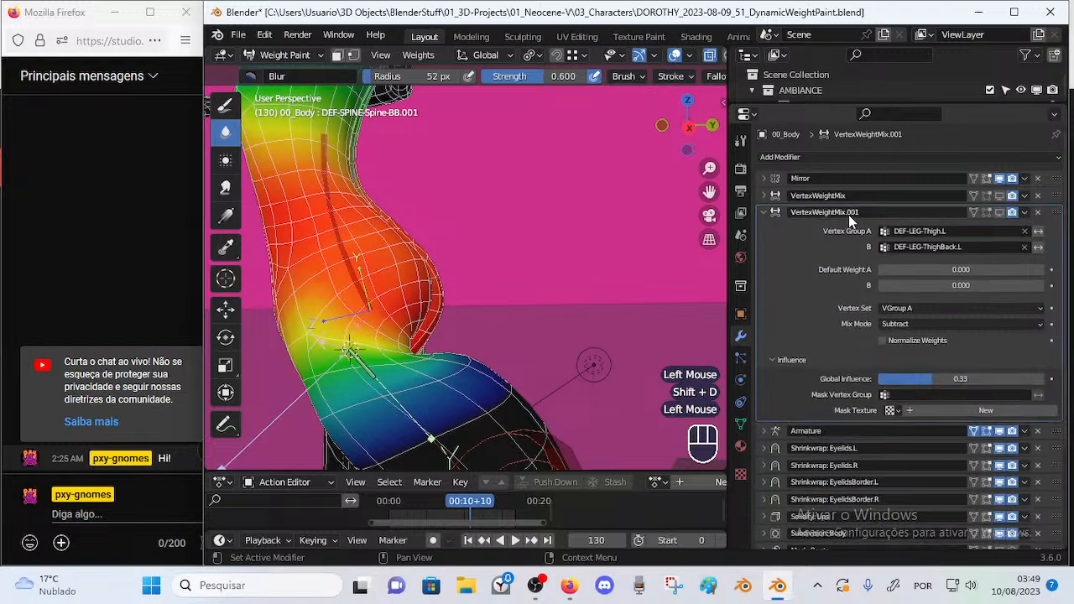
double_click(871, 197)
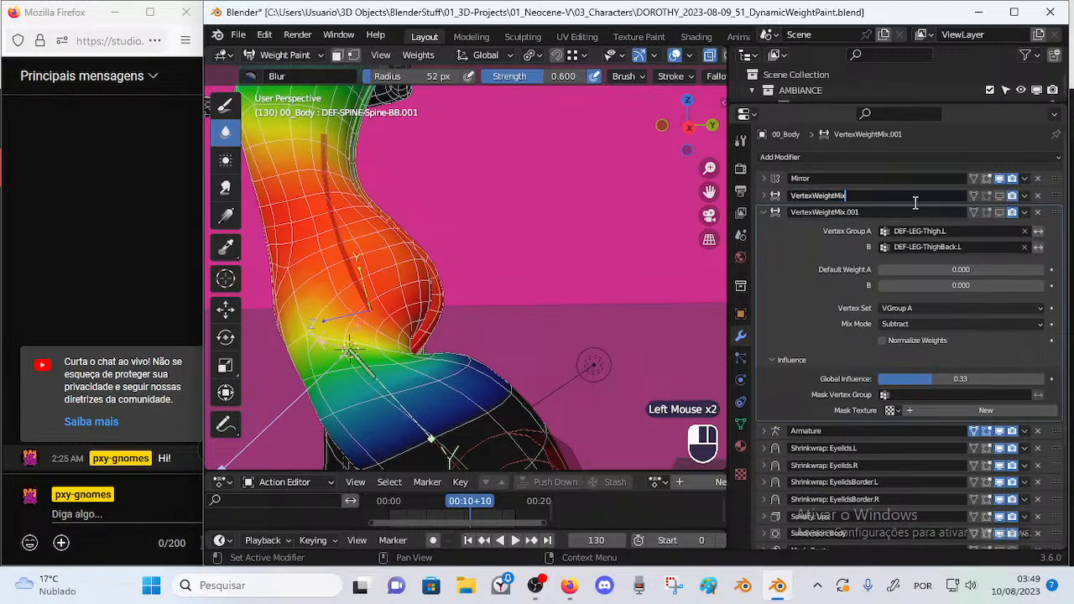
type(":")
type("Thigh.L")
key("Return")
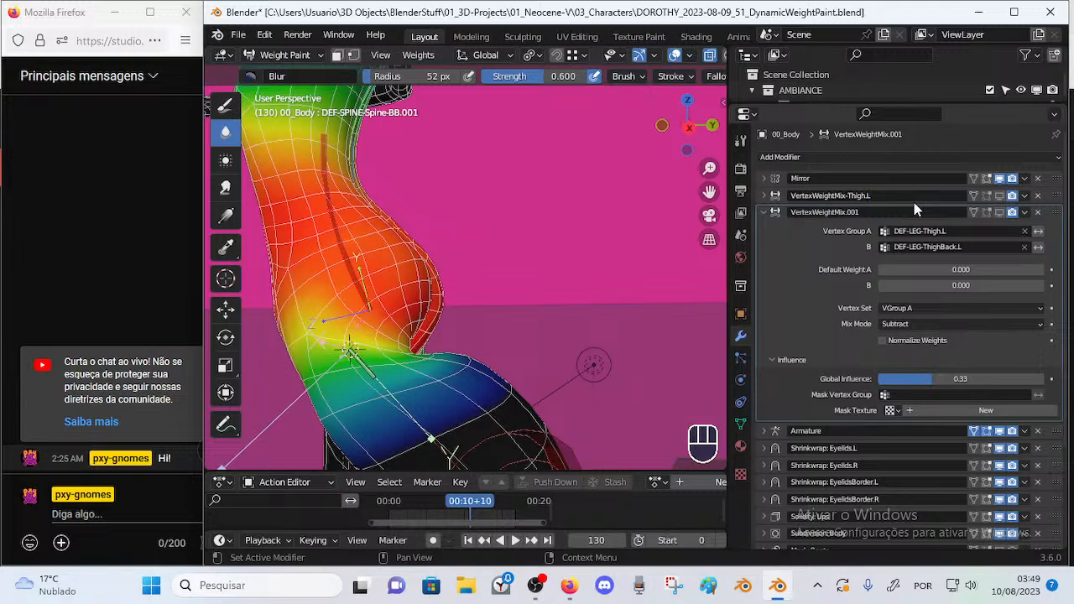
Rename the duplicated weight mix modifier as VertexWeightMix.Spine.L.
left_click(862, 211)
key("BackSpace")
key("BackSpace")
type("Spine")
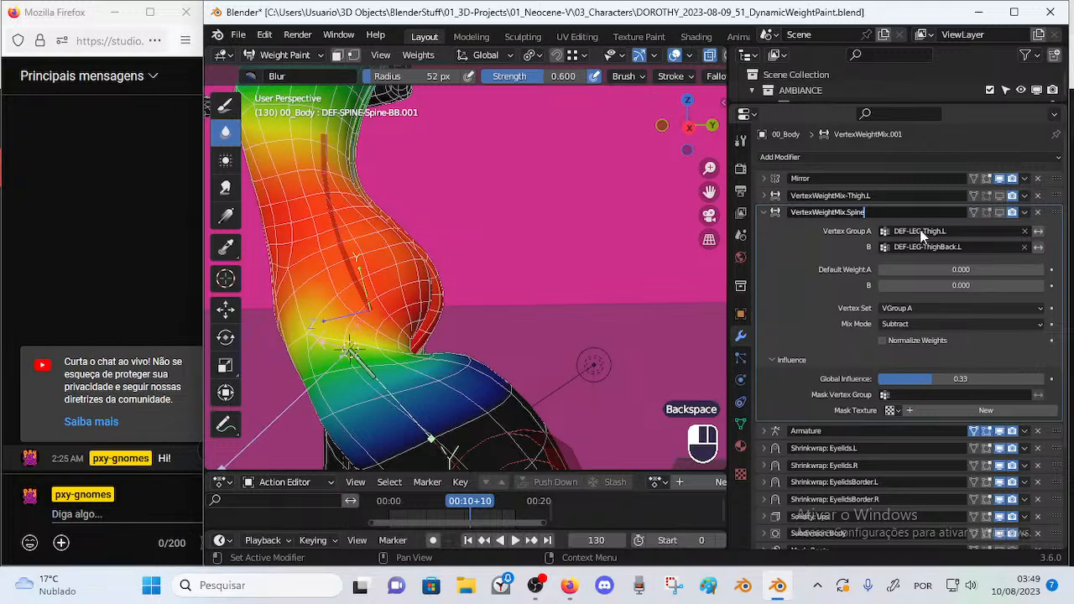
left_click(920, 232)
double_click(873, 213)
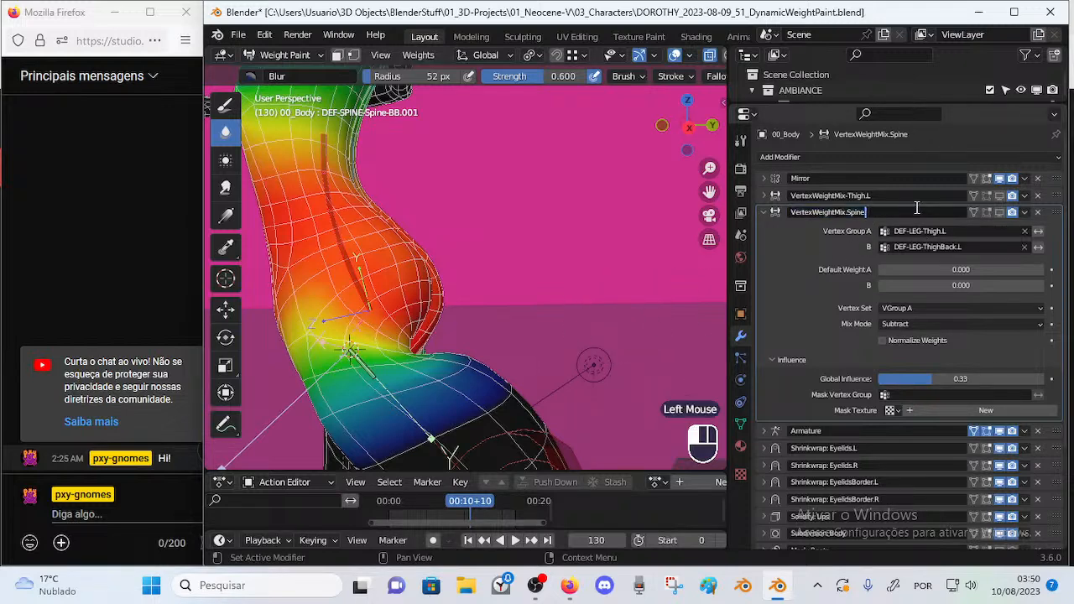
type(".L")
key("Return")
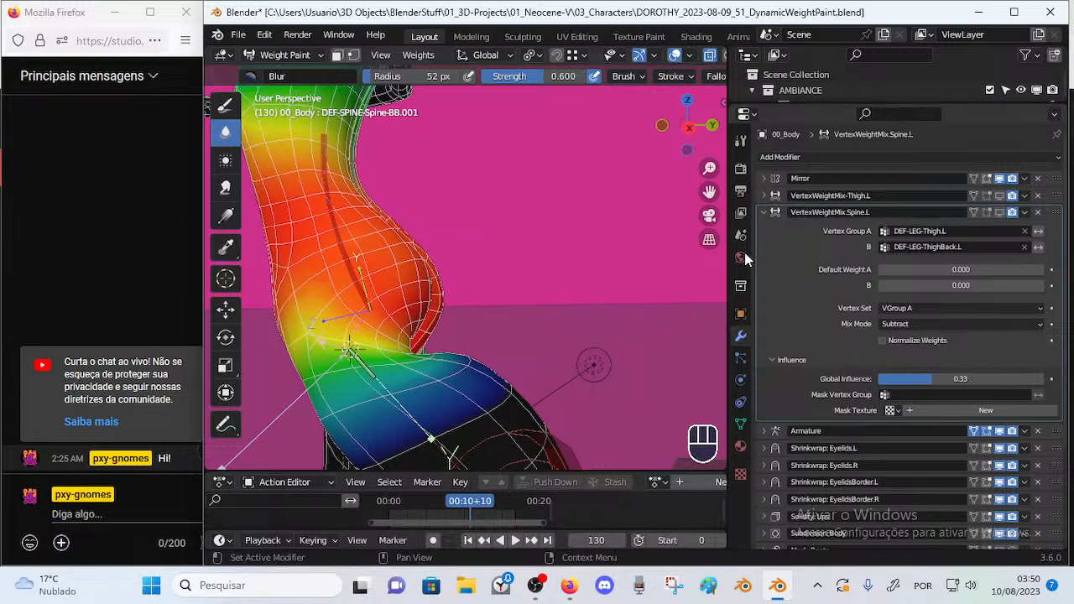
Paint weight 1.000 into DEF-SPINE-Spine-BB.001 over the crotch with the Draw brush at strength 1.000 and save the file.
middle_click_drag(345, 249, 413, 317)
mouse_move(369, 285)
middle_mouse_down()
mouse_move(501, 292)
mouse_move(435, 306)
mouse_move(431, 291)
mouse_move(503, 235)
mouse_move(503, 352)
mouse_move(445, 315)
middle_mouse_up()
left_click(224, 103)
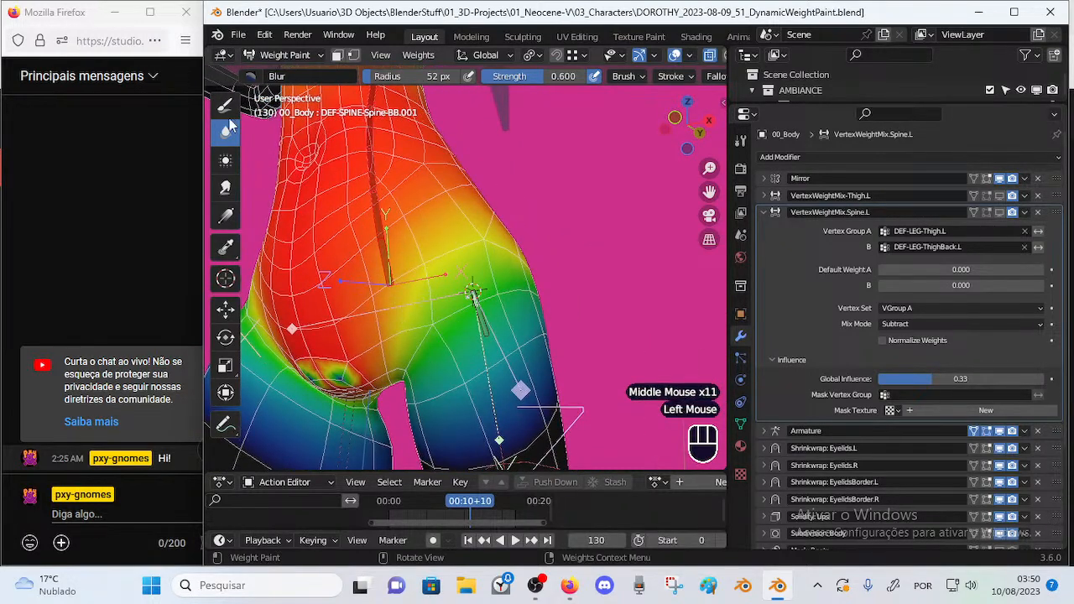
left_click(277, 75)
left_click(645, 120)
mouse_move(277, 75)
left_mouse_down()
mouse_move(645, 126)
mouse_move(526, 125)
left_mouse_up()
key("ctrl+f")
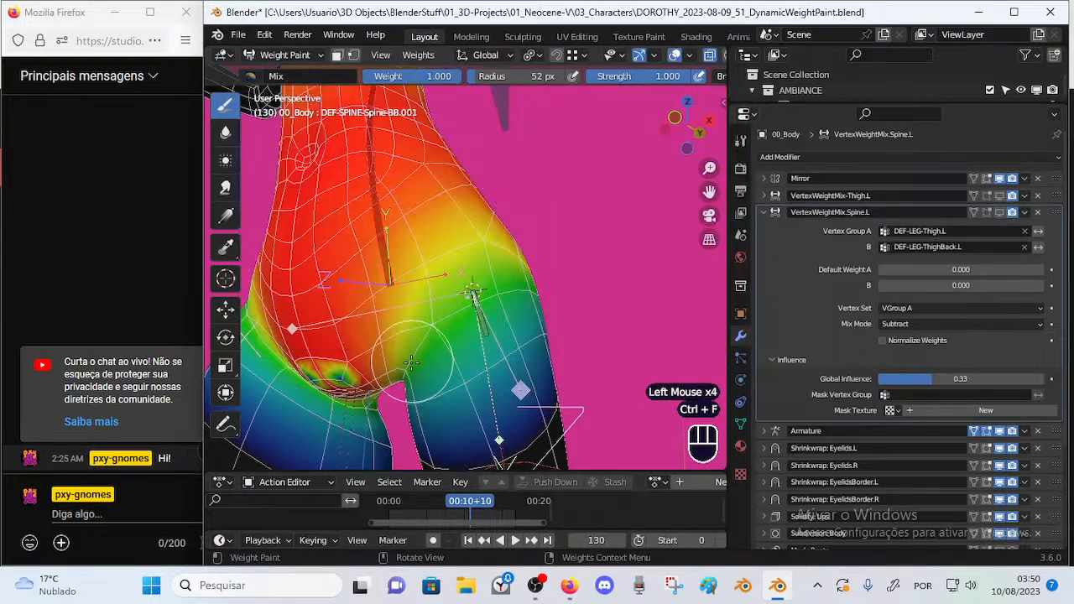
left_click(369, 352)
left_click(327, 361)
left_click(331, 373)
left_click(336, 369)
mouse_move(417, 345)
middle_mouse_down()
mouse_move(403, 369)
mouse_move(629, 329)
mouse_move(473, 303)
mouse_move(473, 338)
mouse_move(520, 320)
middle_mouse_up()
key("ctrl+s")
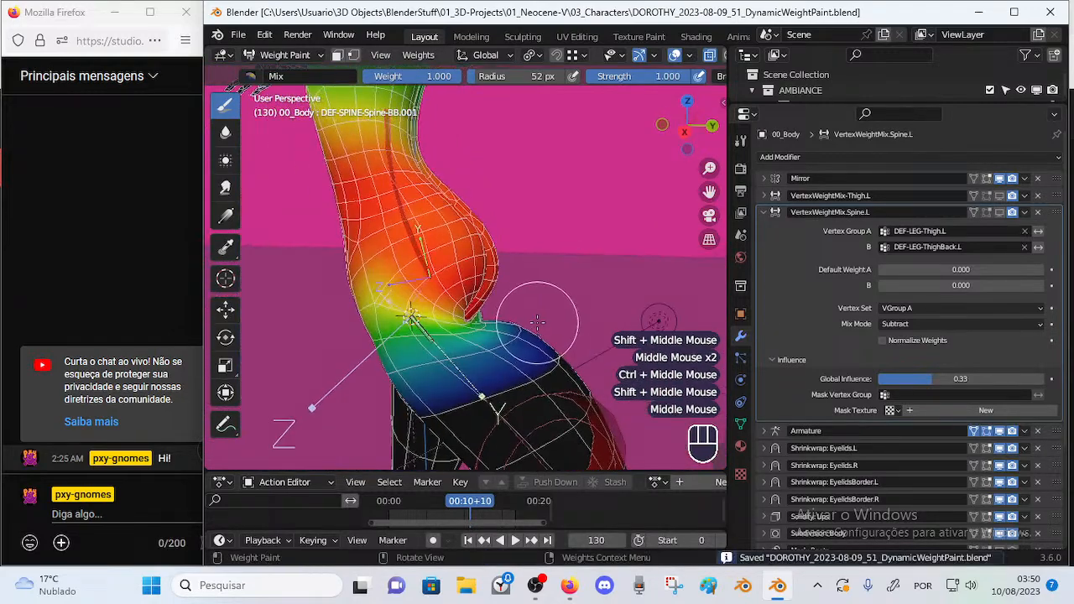
key("ctrl+s")
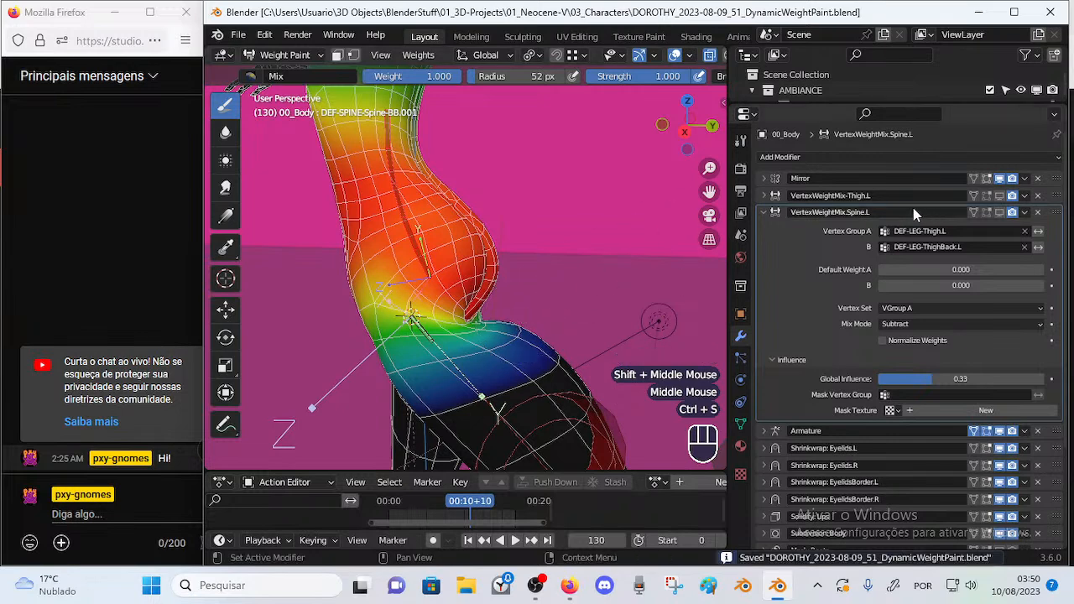
Rename the duplicated modifier as VertexWeightMix.Hips.L, clear its vertex group B, and save the file.
left_click(888, 212)
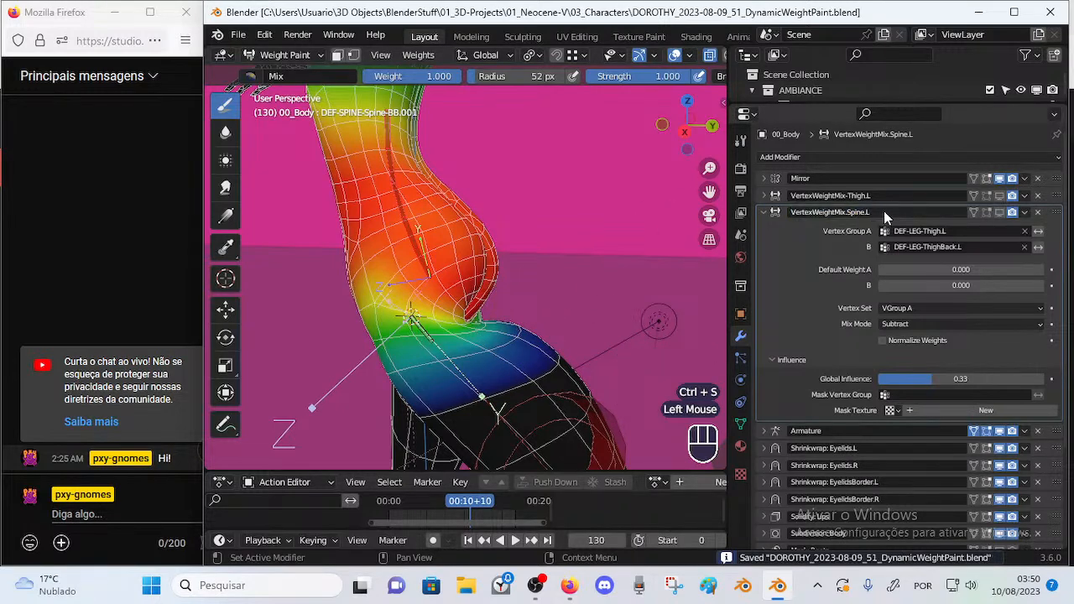
left_click(848, 211)
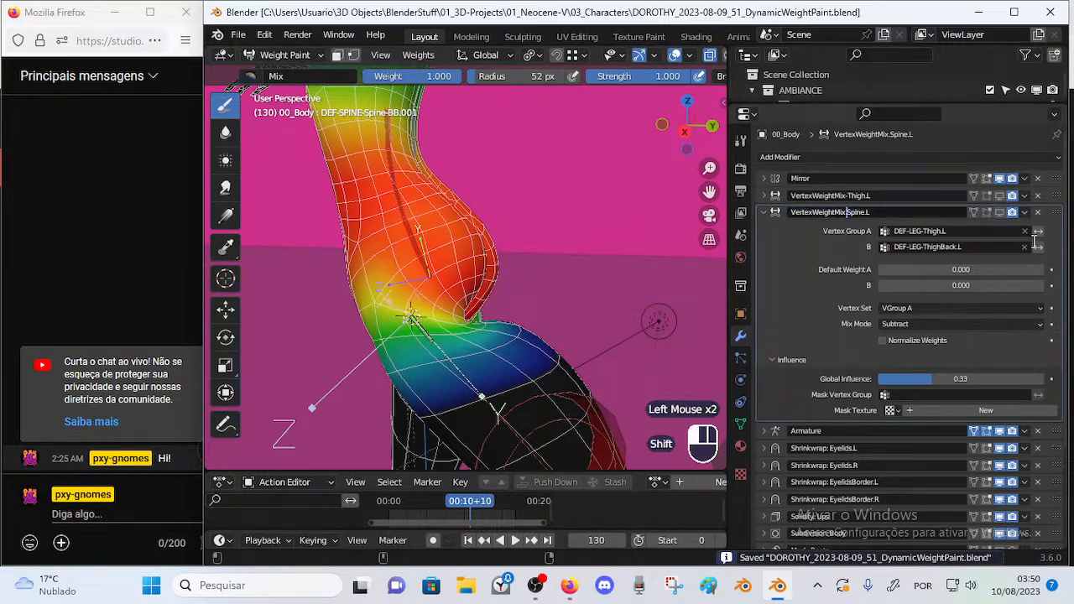
type("-")
key("Delete")
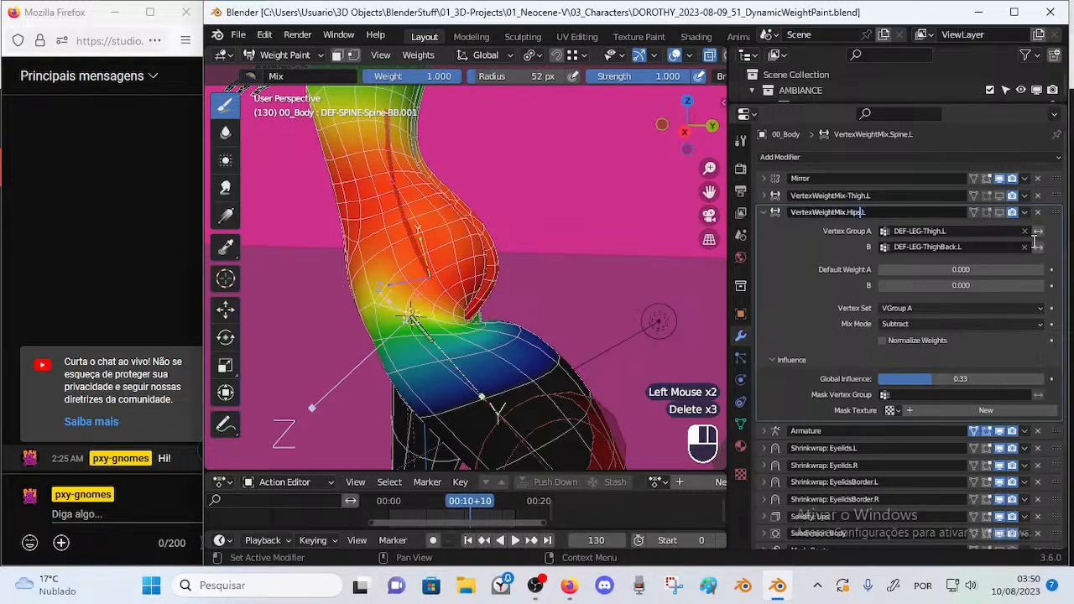
middle_click_drag(368, 218, 451, 312)
middle_click_drag(511, 287, 451, 302)
key("ctrl+s")
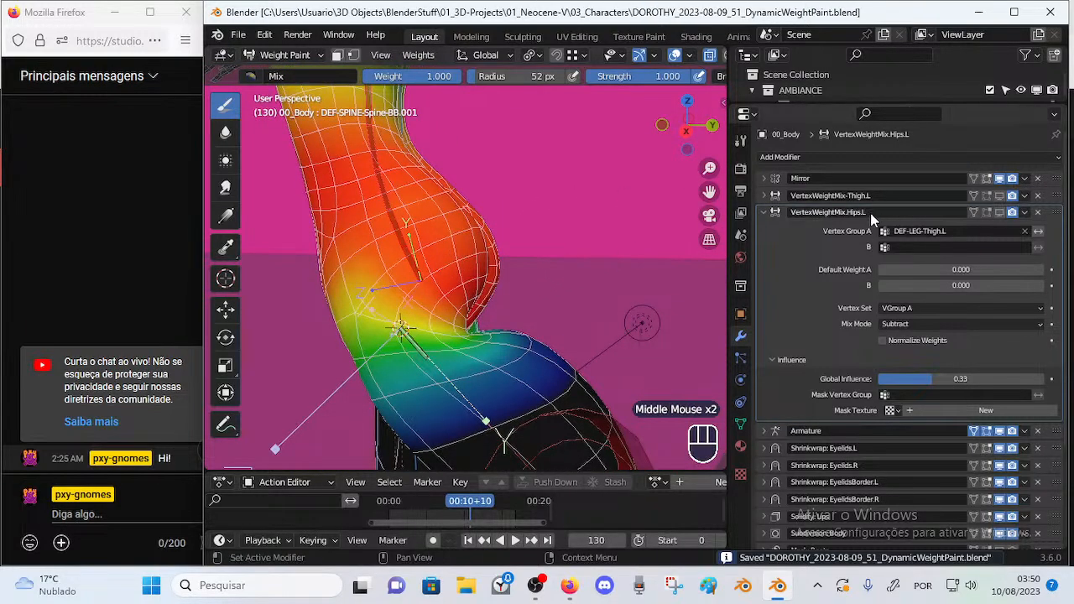
Try painting weight 1.000 into DEF-SPINE-Spine-BB.001 over the left hip, undo the strokes, and save the file.
middle_click_drag(642, 323, 377, 340)
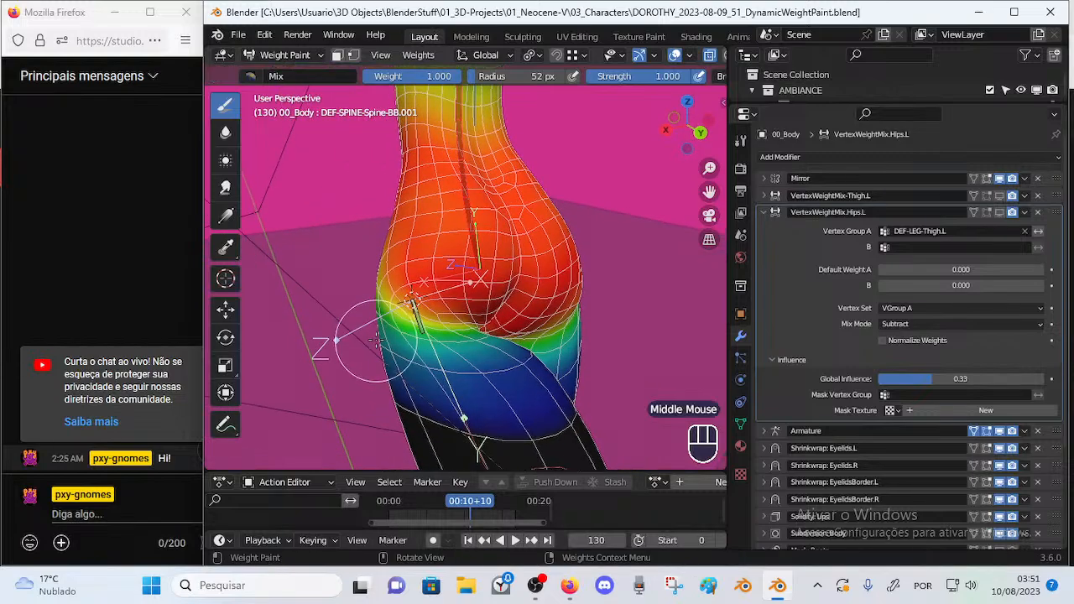
middle_click_drag(412, 300, 513, 304)
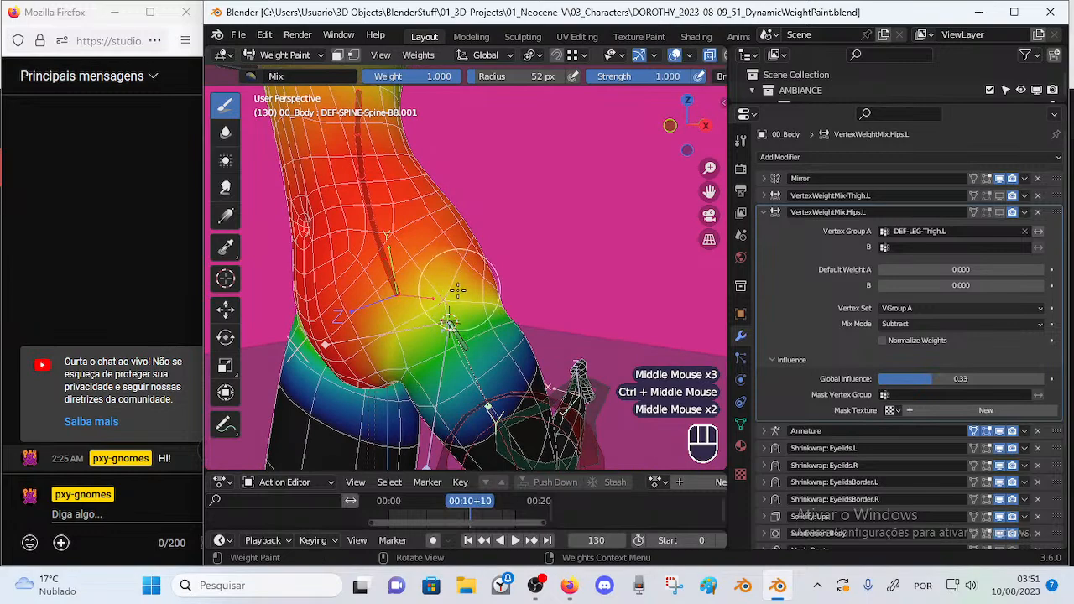
key("ctrl+f")
left_click(457, 290)
left_click(409, 287)
left_click(409, 286)
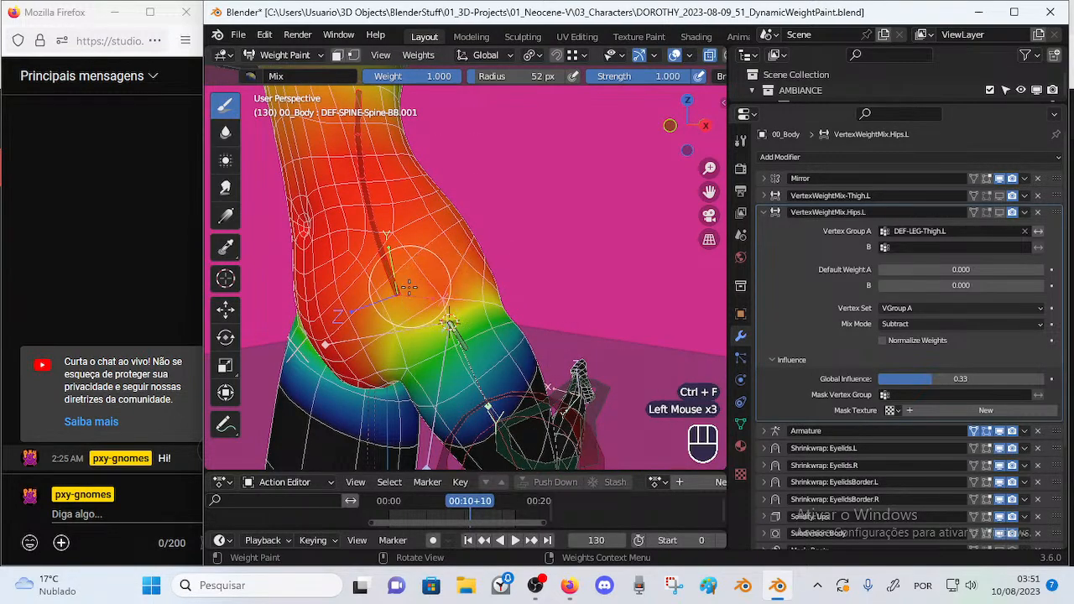
key("ctrl+z")
left_click(381, 299)
middle_click_drag(481, 266, 496, 323)
left_click(466, 277)
key("ctrl+z")
key("ctrl+z")
key("ctrl+z")
key("ctrl+z")
key("ctrl+z")
key("ctrl+s")
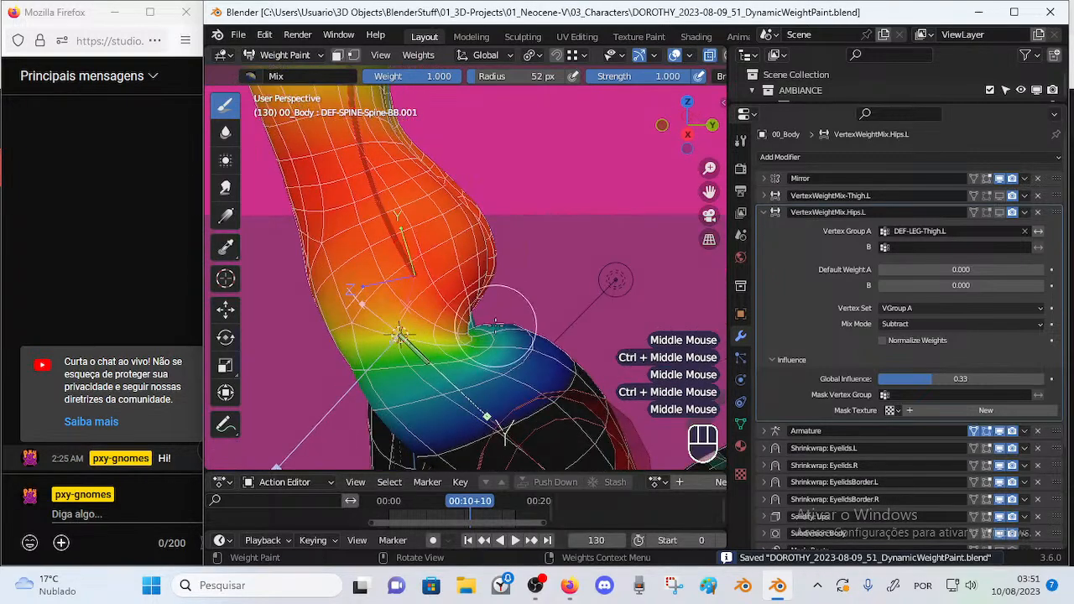
Go to the body's vertex groups and display the DEF-LEG-Thigh.L weights.
left_click(912, 246)
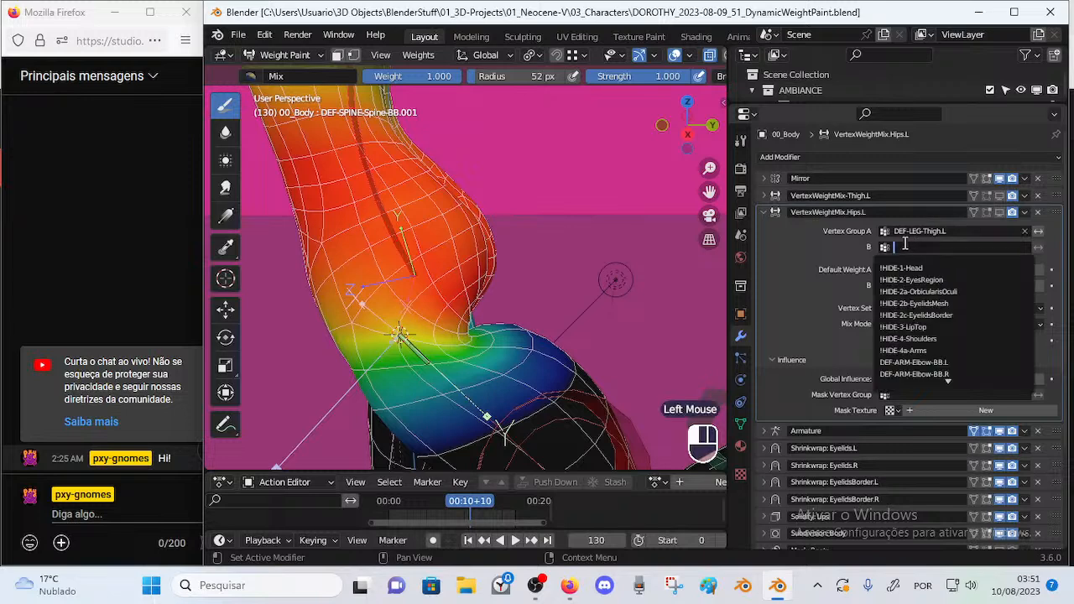
left_click(738, 423)
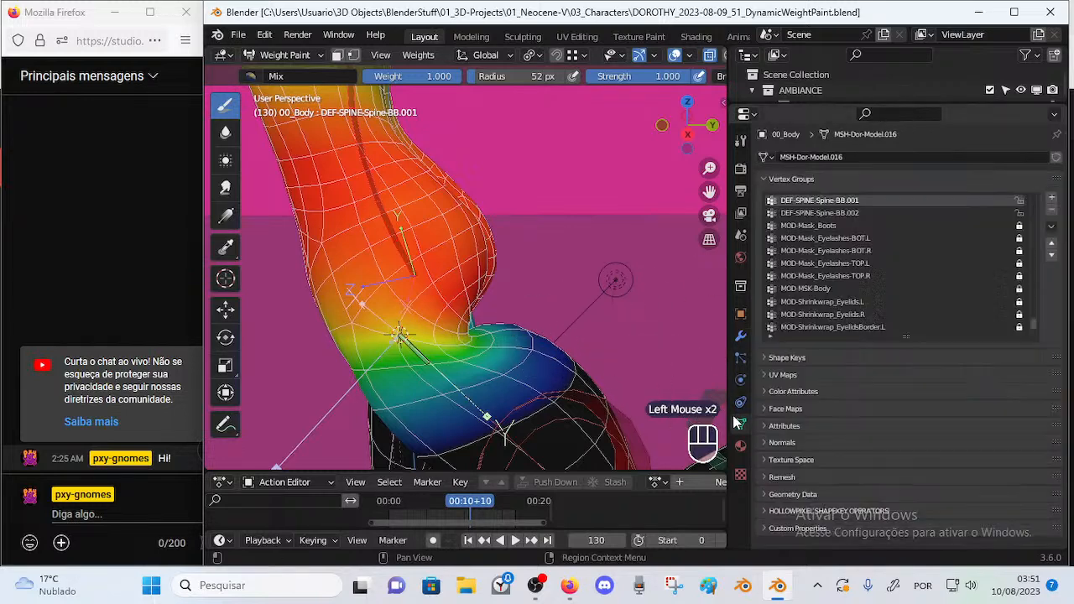
middle_click_drag(537, 369, 568, 379, "ctrl")
left_click(568, 379, "ctrl")
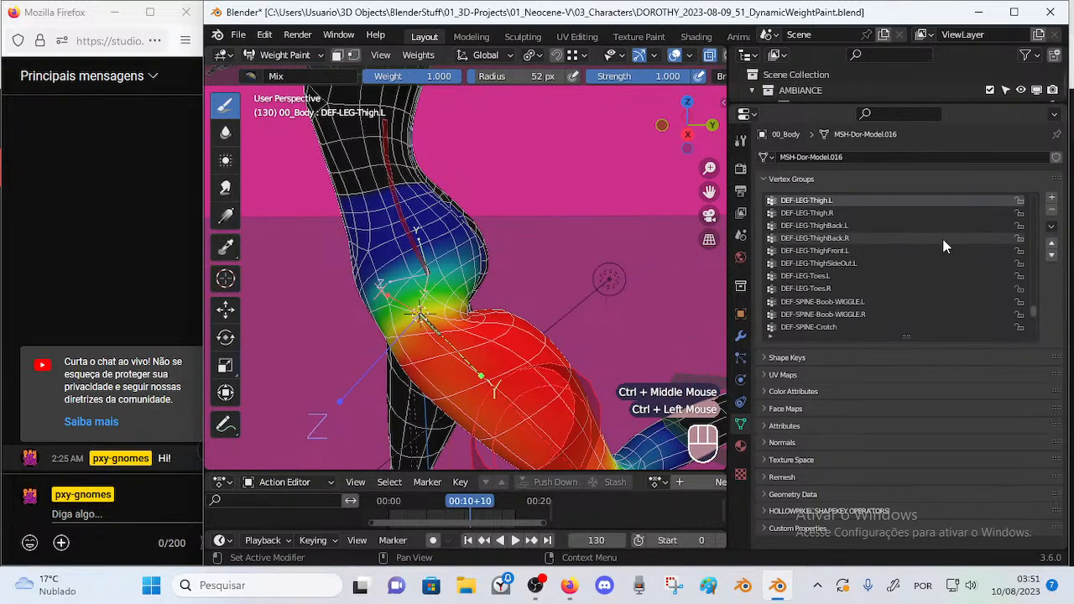
Rename the body's DEF-LEG-ThighFront.L vertex group as DEF-LEG-ThighBackHips.L.
left_click(841, 251)
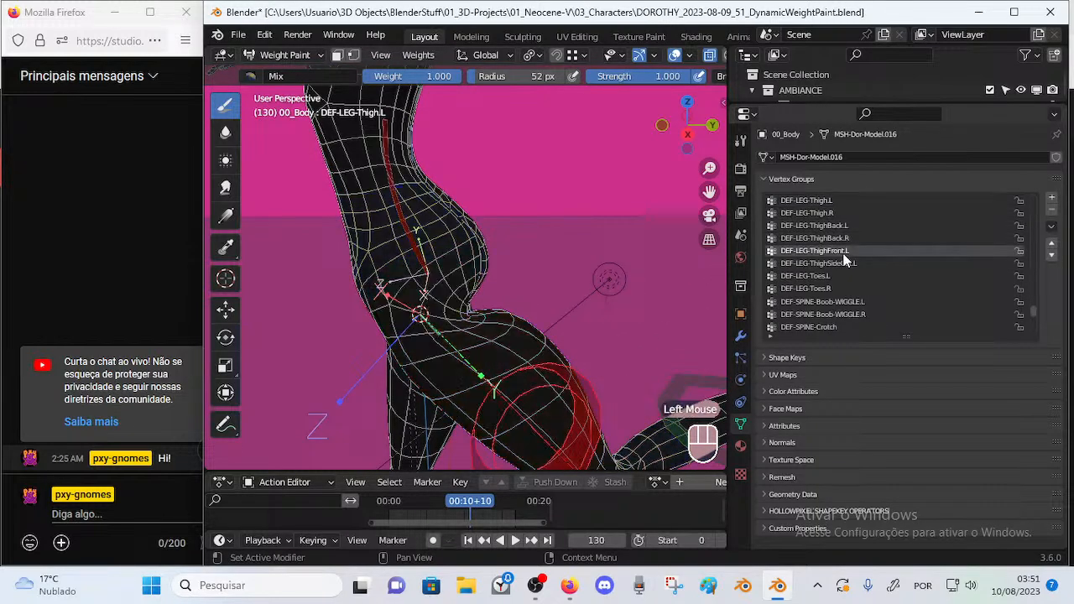
left_click(842, 252)
left_click(842, 252)
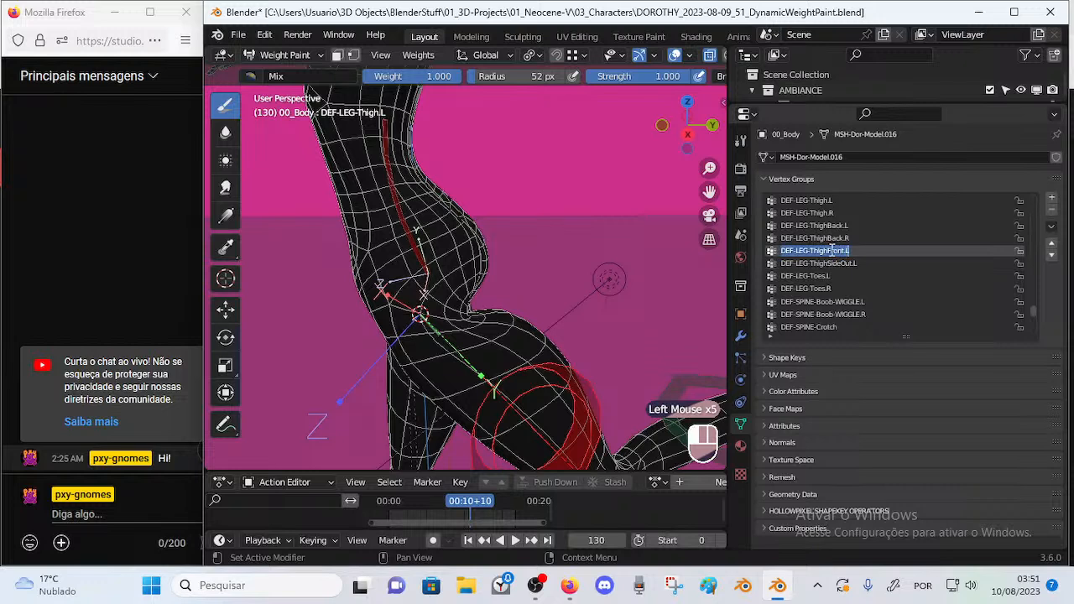
key("BackSpace")
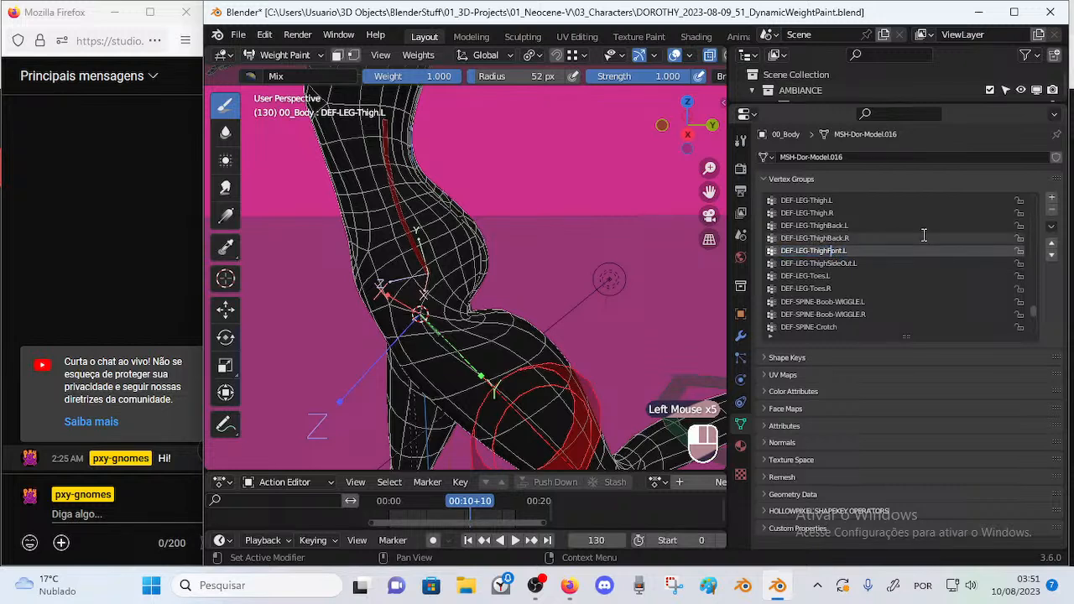
type("BackHips")
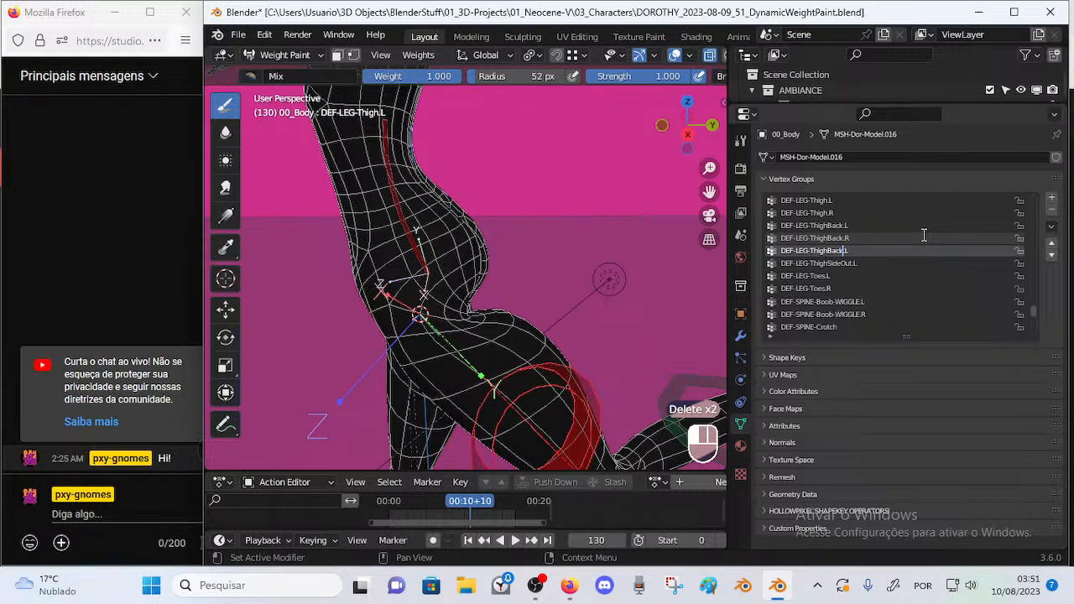
key("shift")
type("Hips")
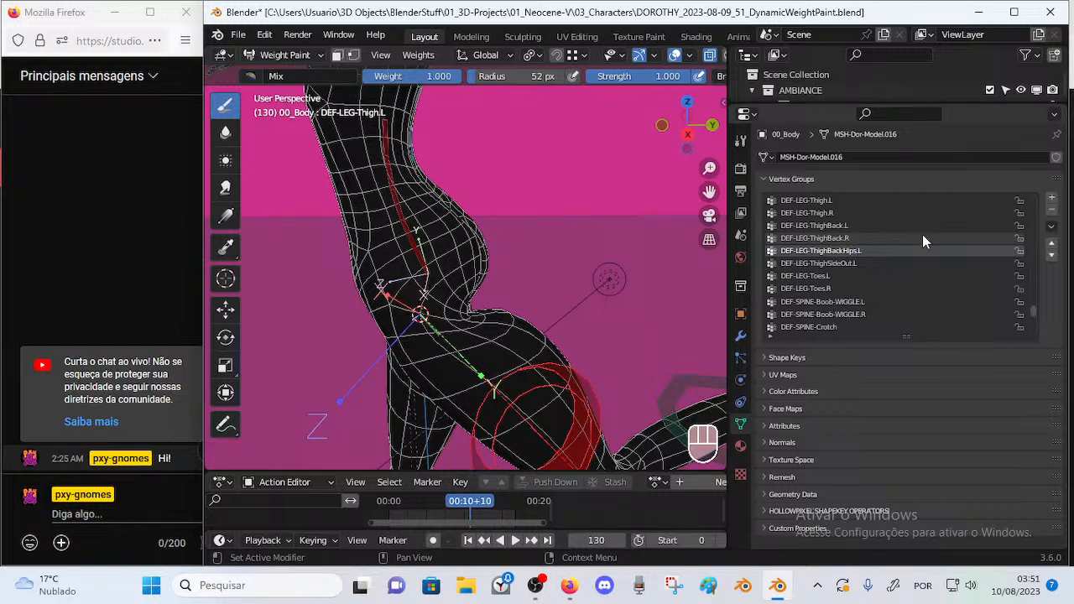
key("Down")
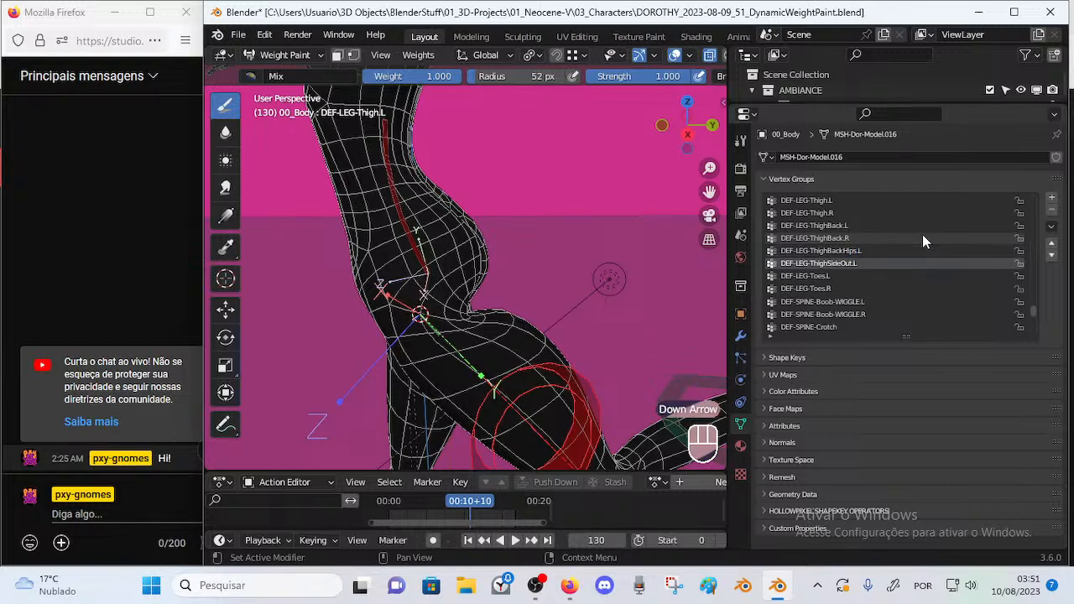
left_click(845, 252)
left_click(846, 252)
left_click(846, 252)
left_click(846, 253)
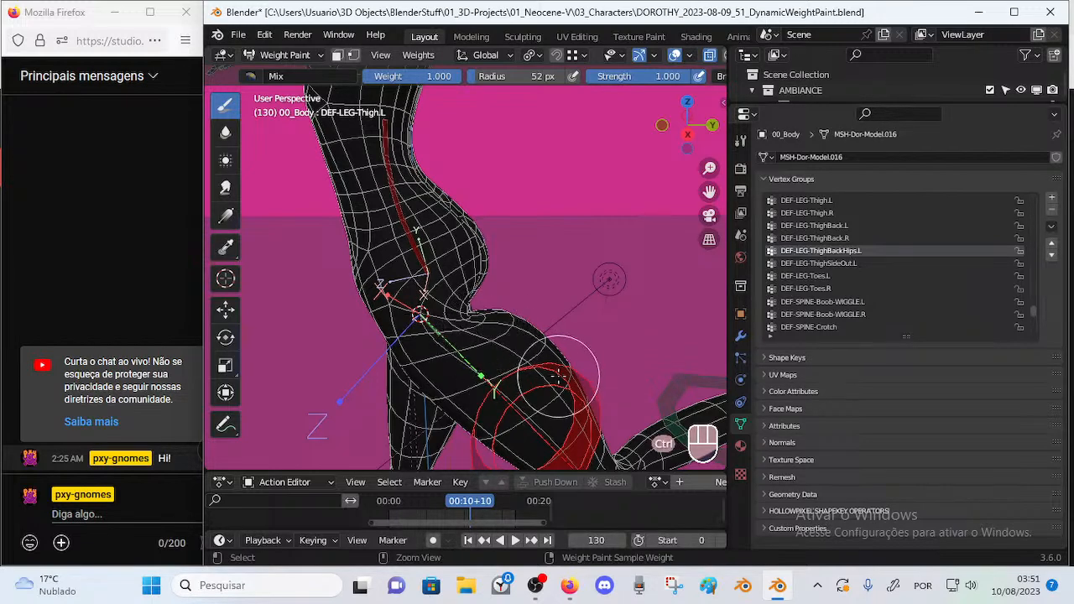
Display the DEF-SPINE-Spine-BB.001 weights, set the VertexWeightMix.Hips.L modifier's vertex group B to DEF-LEG-ThighBackHips.L, and save the file.
left_click(500, 340, "ctrl")
left_click(609, 279, "ctrl")
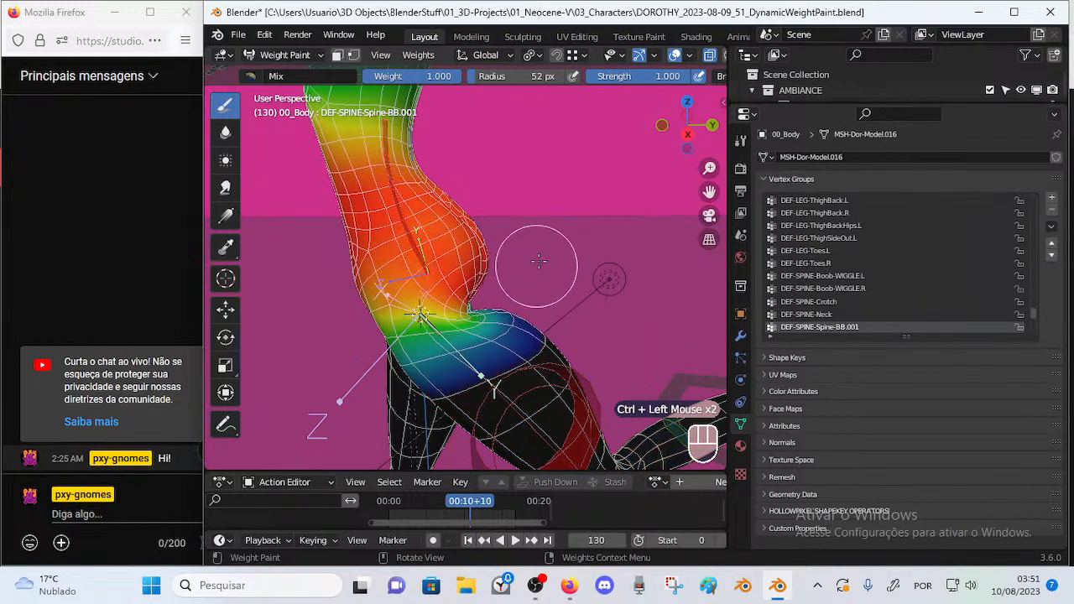
left_click(740, 336)
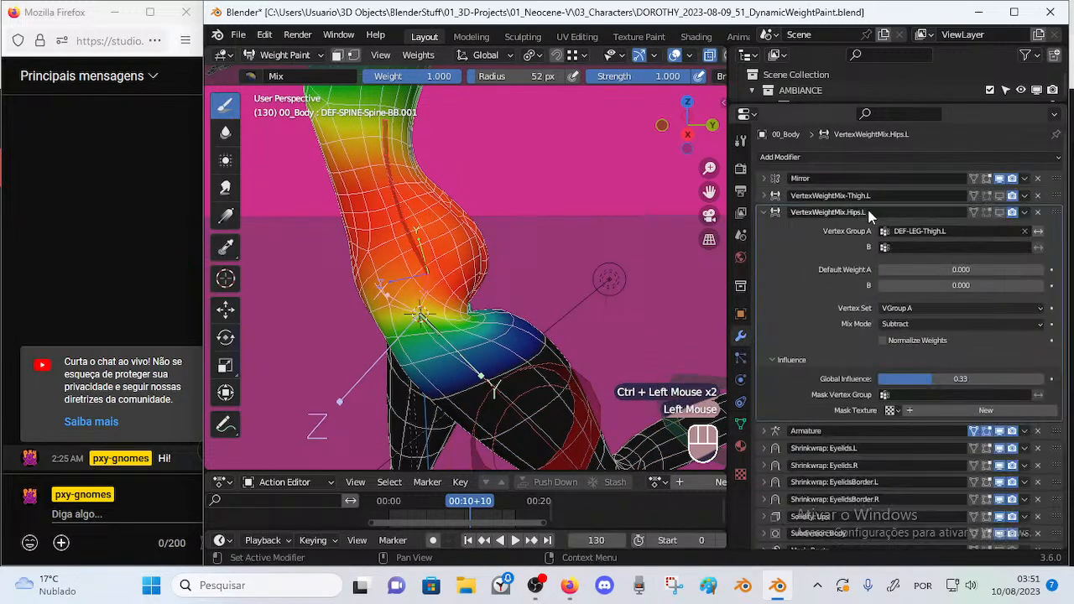
left_click(926, 247)
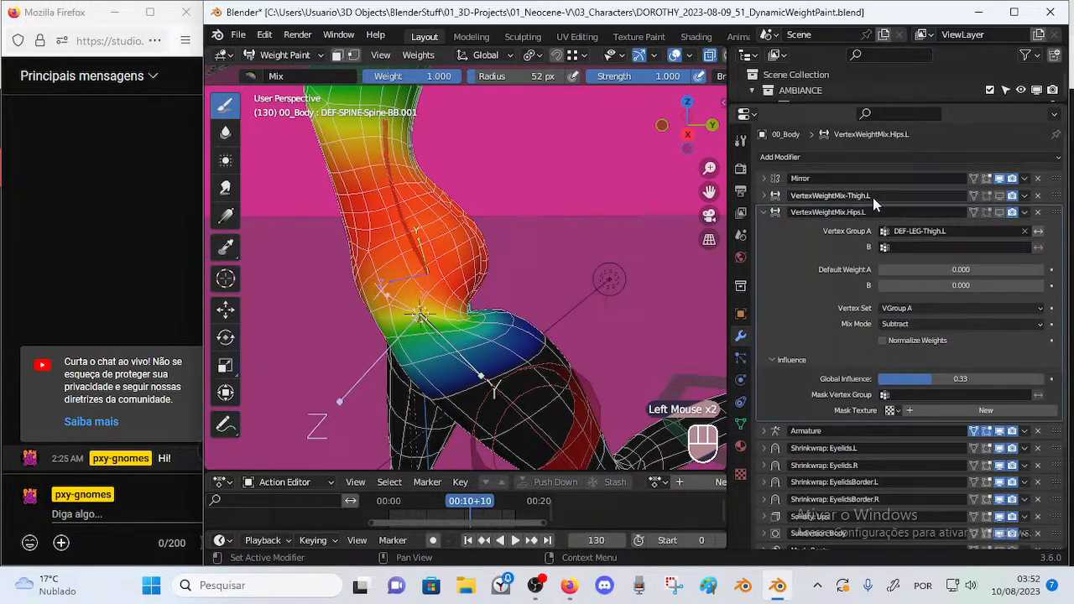
left_click(763, 195)
key("ctrl+c")
left_click(791, 197)
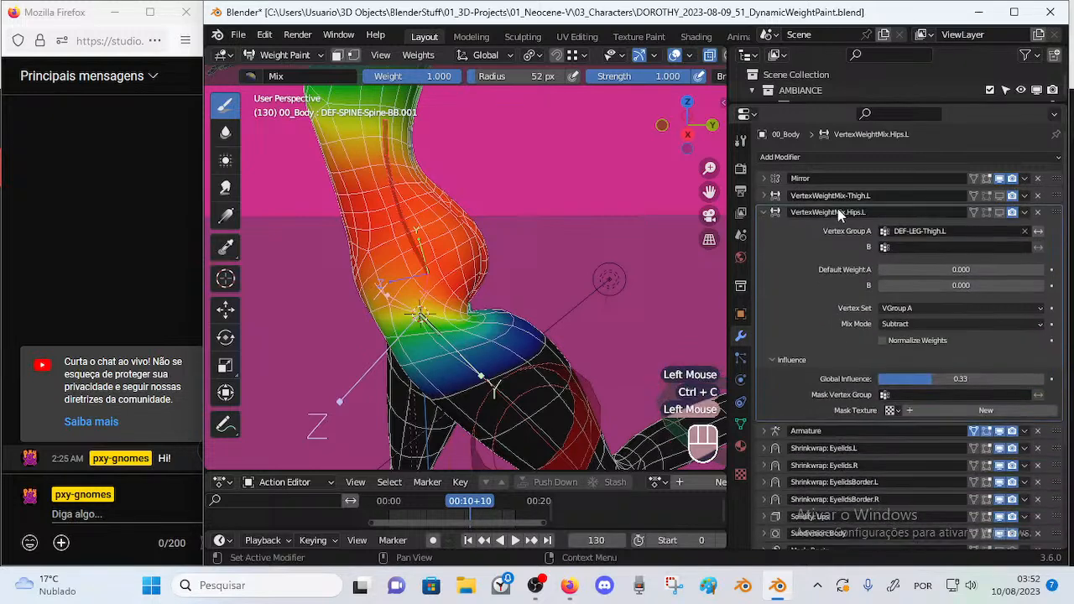
left_click(921, 248)
key("ctrl+v")
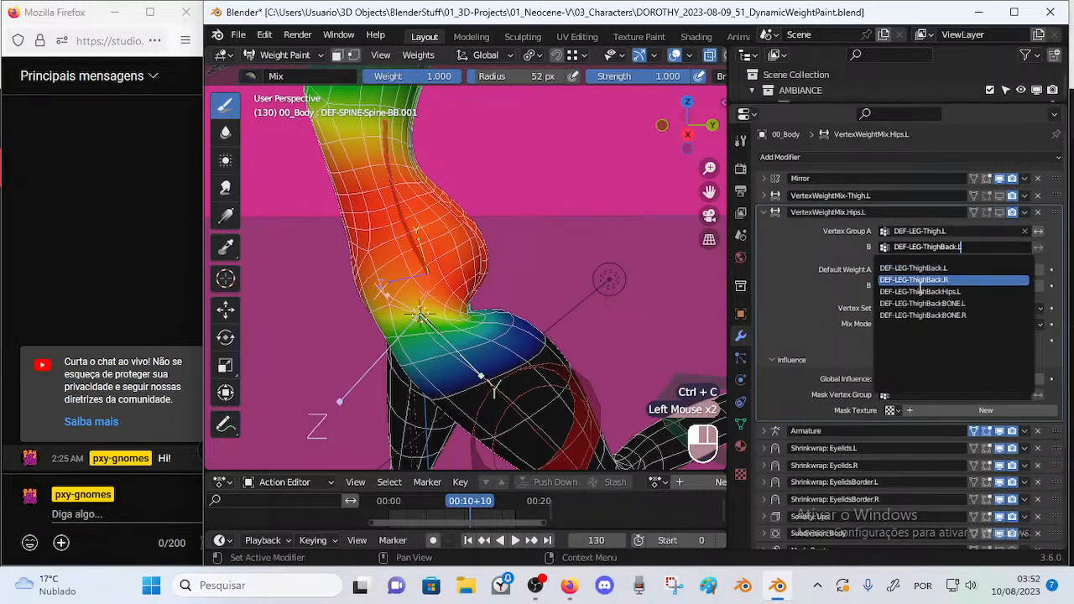
left_click(918, 294)
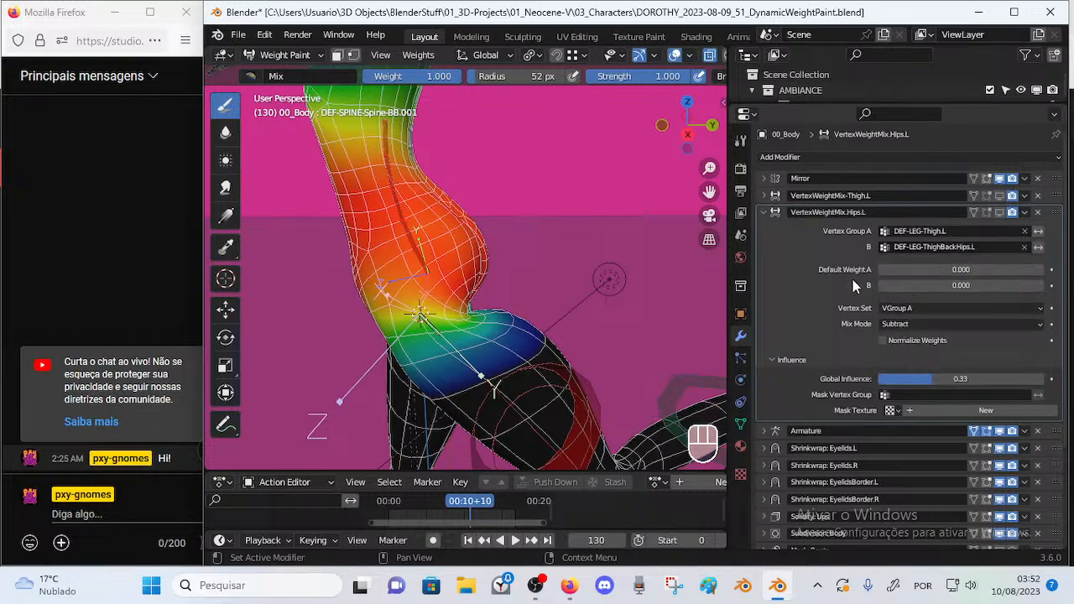
key("ctrl+s")
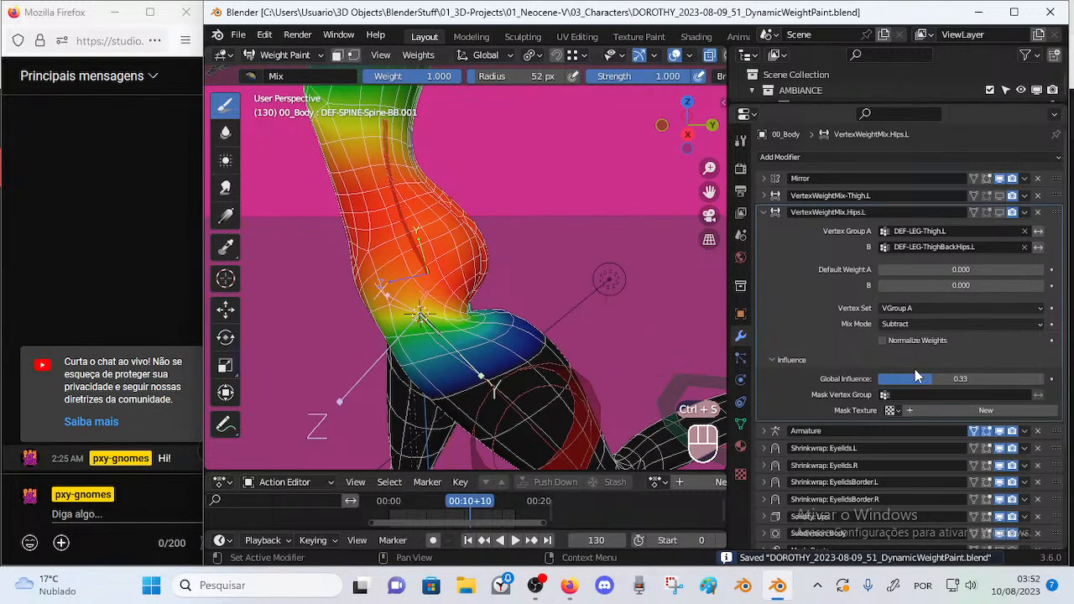
Enable both VertexWeightMix modifiers in the viewport and set the Hips.L modifier's Global Influence to 1.00.
mouse_move(929, 378)
left_mouse_down()
mouse_move(881, 391)
mouse_move(926, 375)
left_mouse_up()
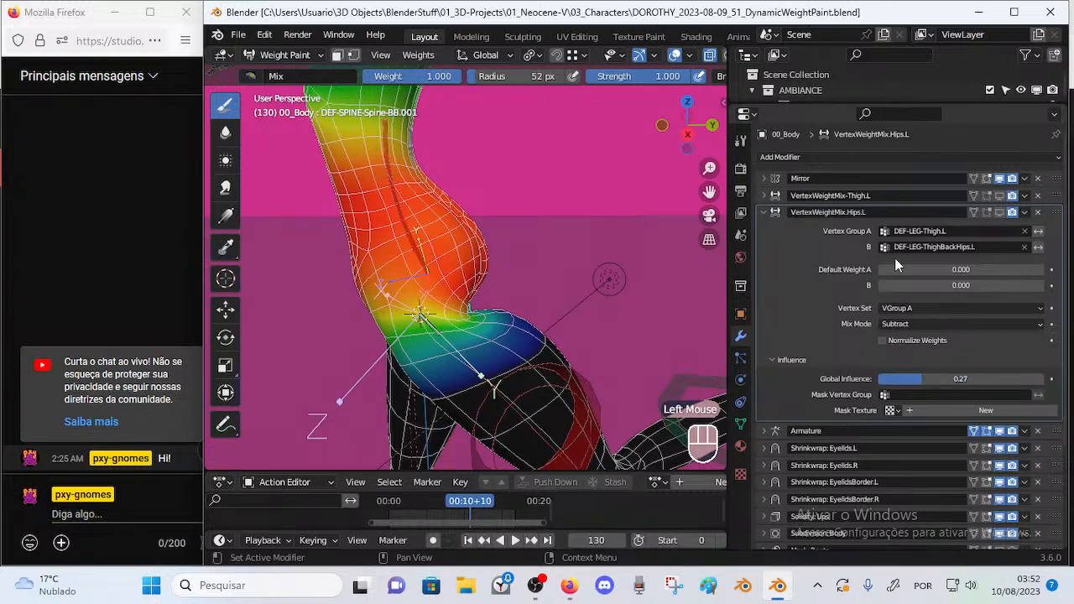
left_click(998, 195)
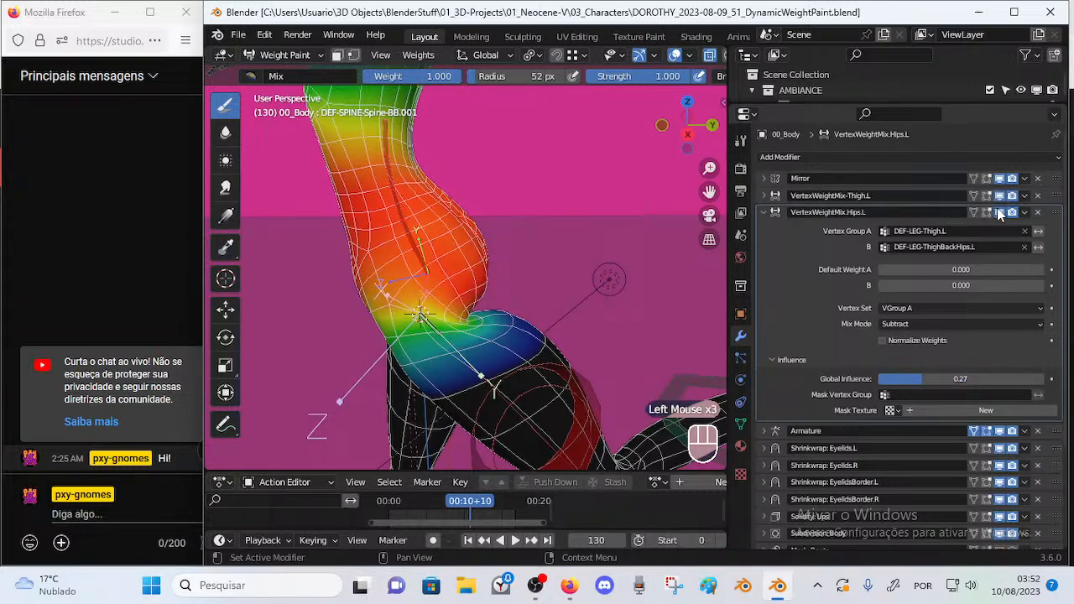
left_click(961, 382)
left_click_drag(1066, 382, 1060, 379)
left_click_drag(973, 381, 943, 379)
left_click_drag(956, 285, 780, 293)
left_click(921, 268)
left_click(819, 296)
left_click_drag(892, 380, 1040, 372)
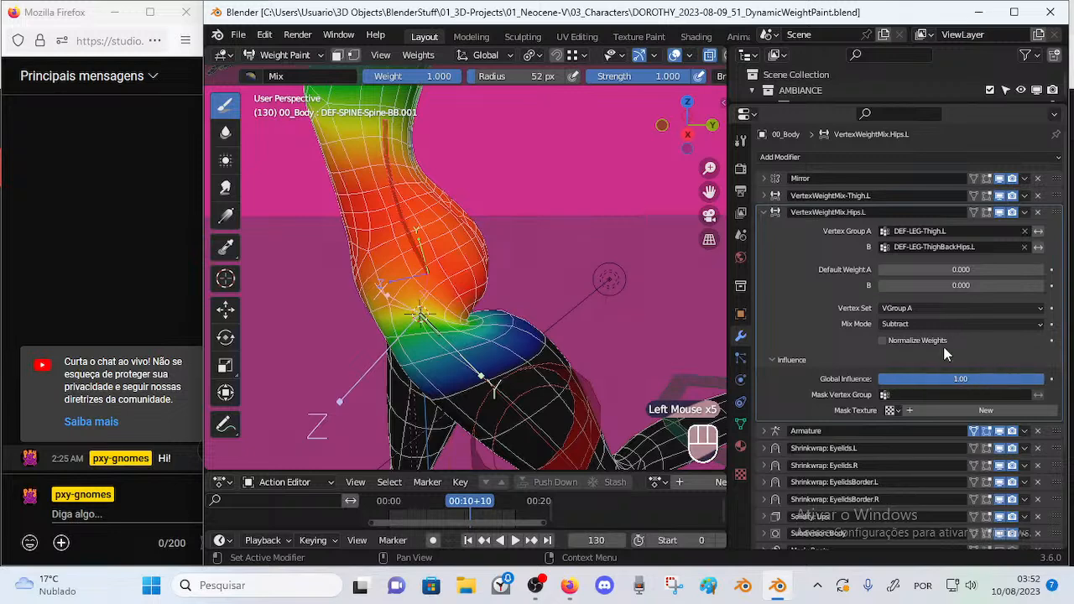
Check the VertexWeightMix-Thigh.L modifier's settings against those of VertexWeightMix.Hips.L and save the file.
left_click(761, 198)
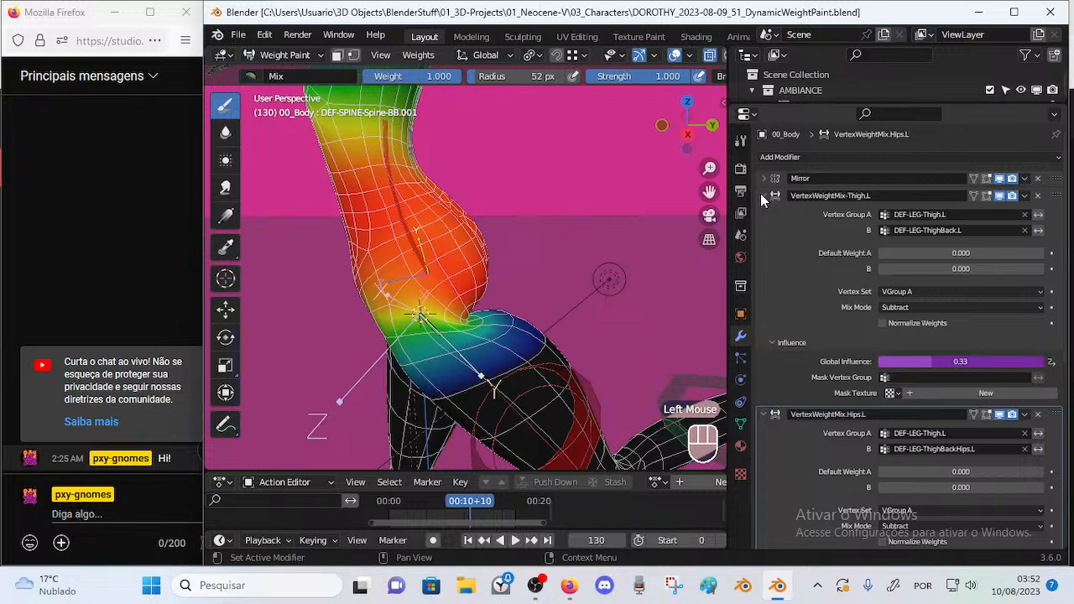
left_click(763, 196)
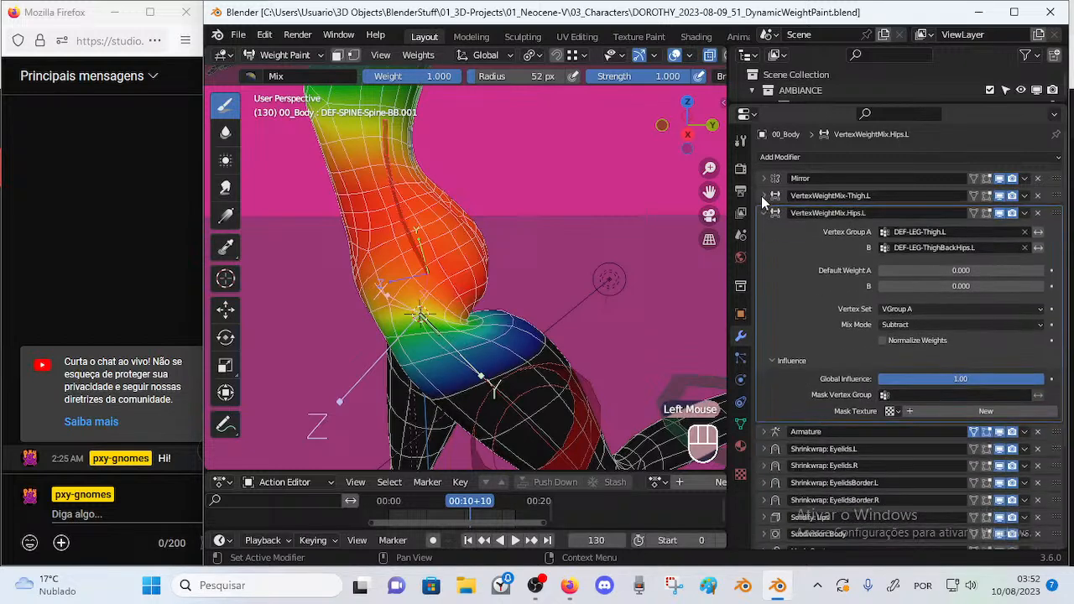
left_click(763, 197)
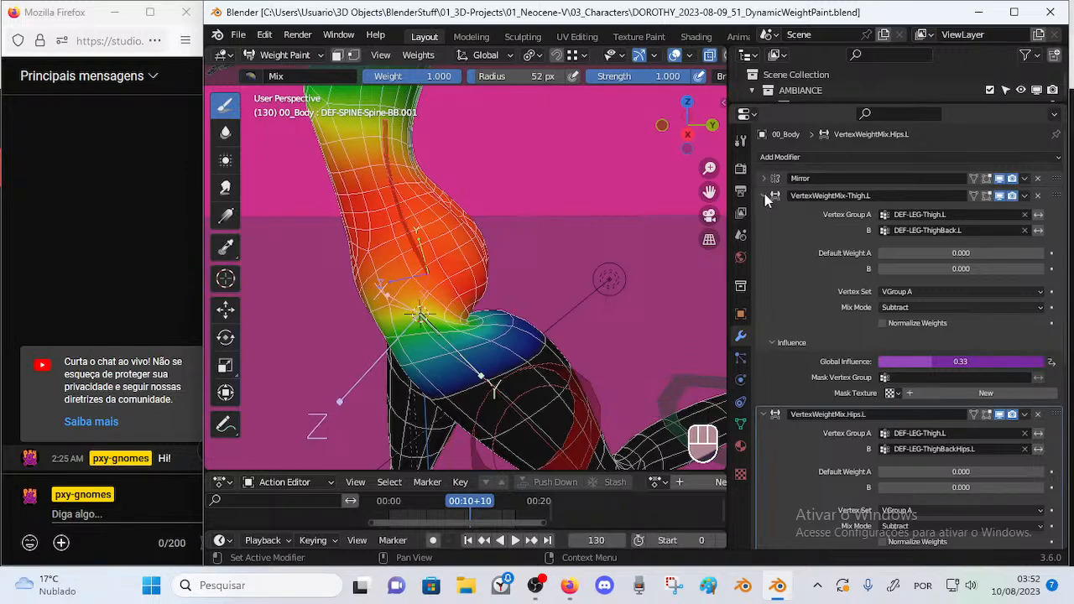
left_click(764, 195)
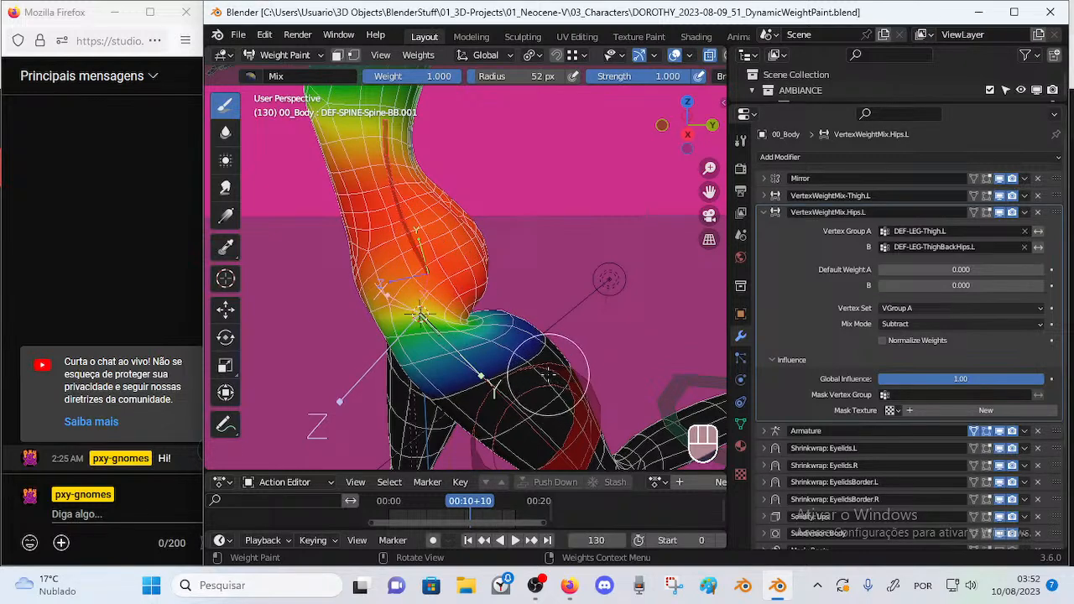
key("ctrl+s")
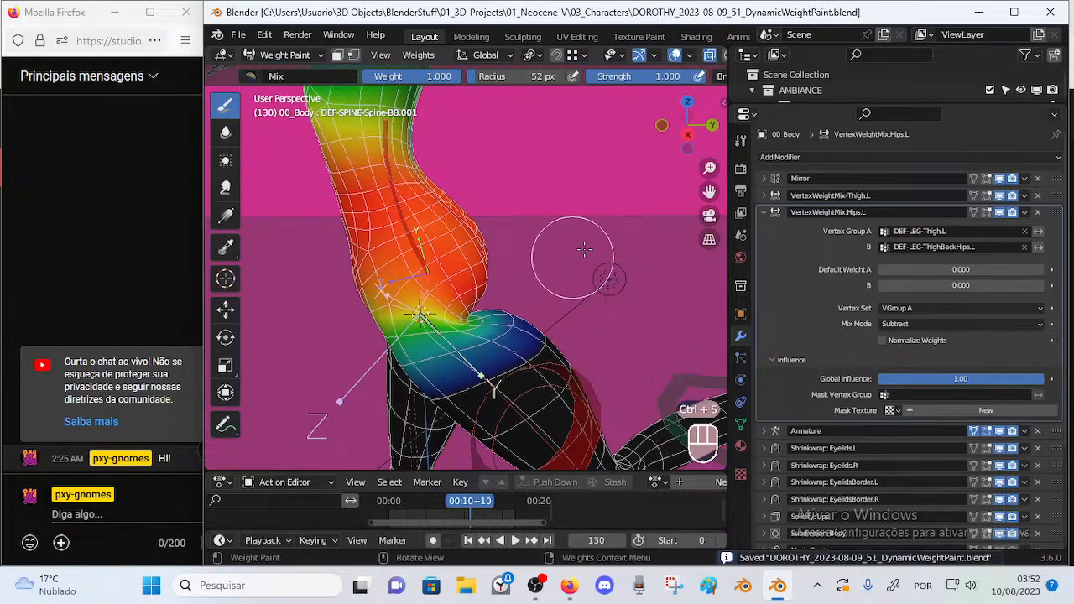
Add a Vertex Weight Mix modifier to the body and move it up the stack to directly above Armature.
left_click(801, 157)
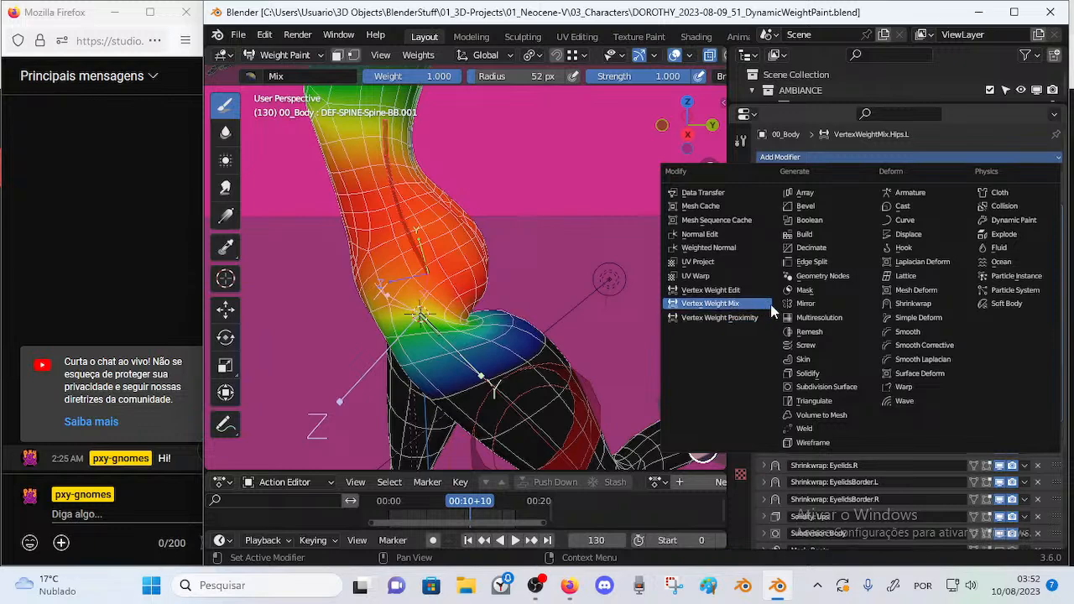
key("Escape")
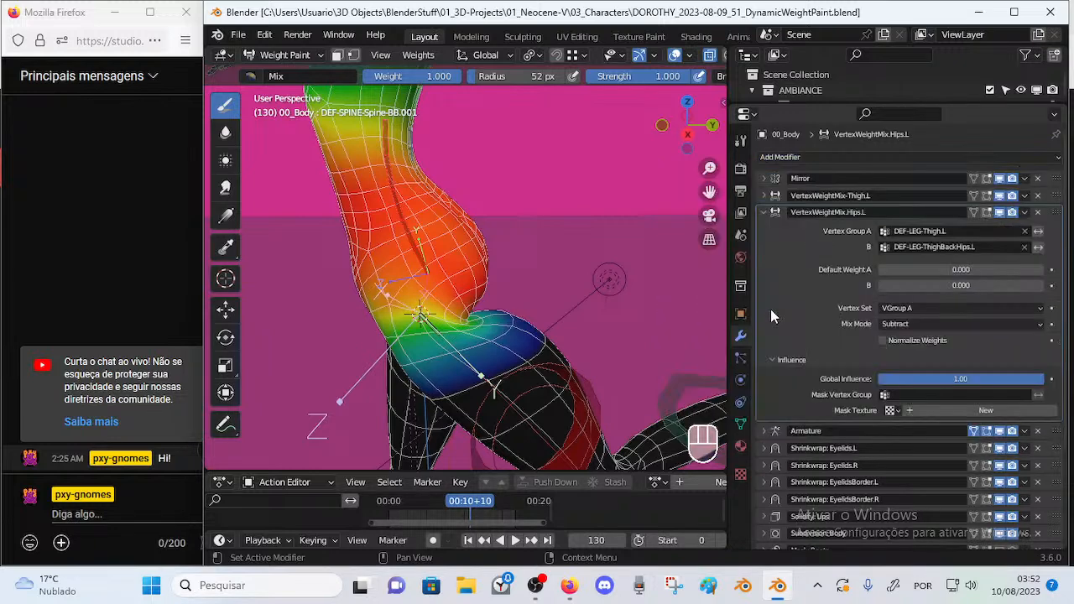
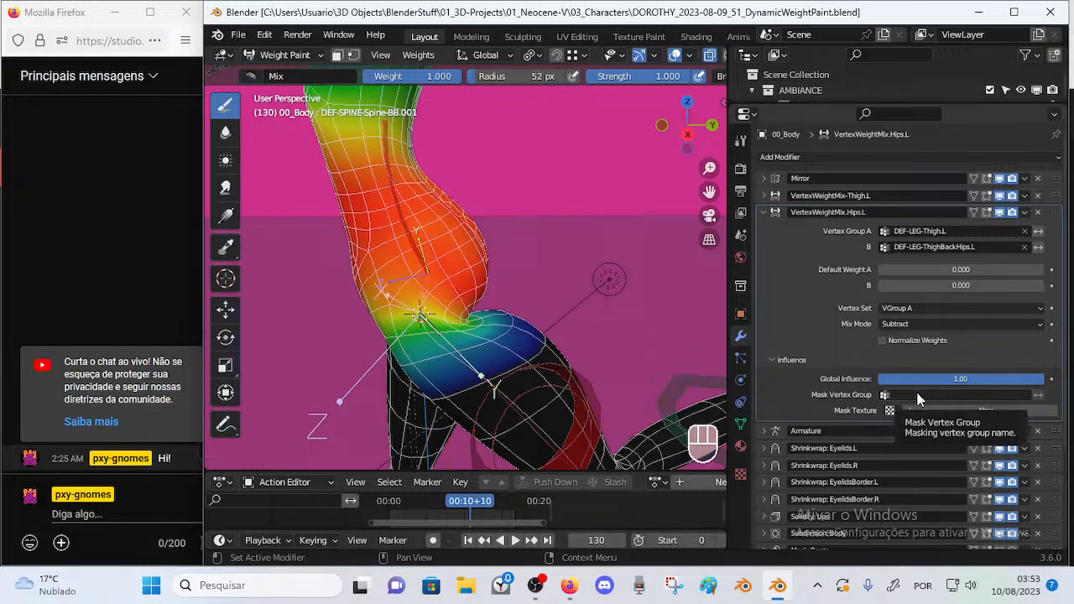
left_click(785, 158)
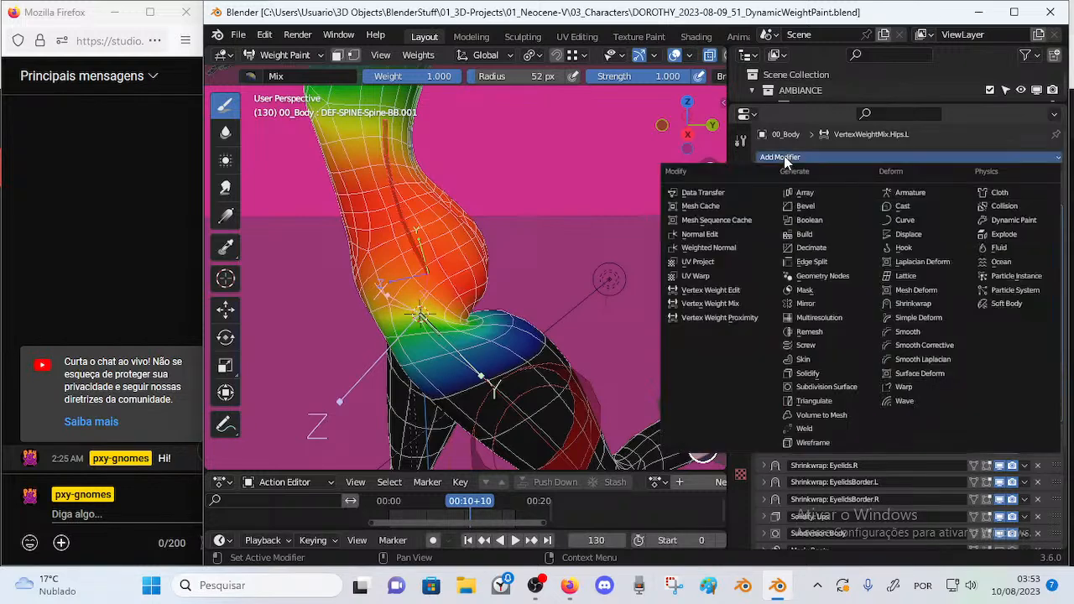
left_click(701, 304)
middle_click_drag(890, 475, 900, 319)
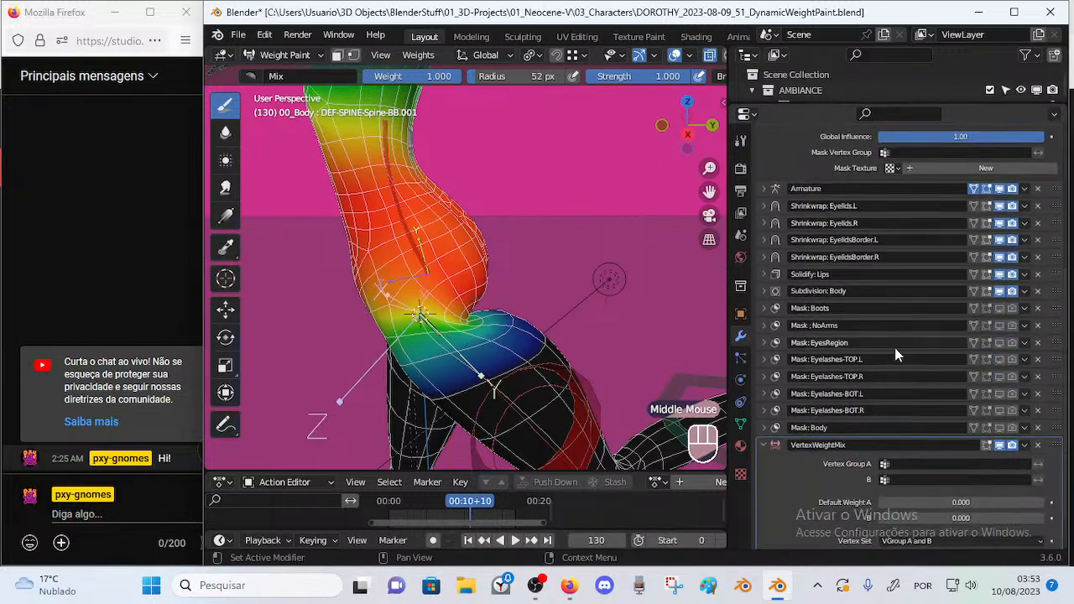
left_click(764, 446)
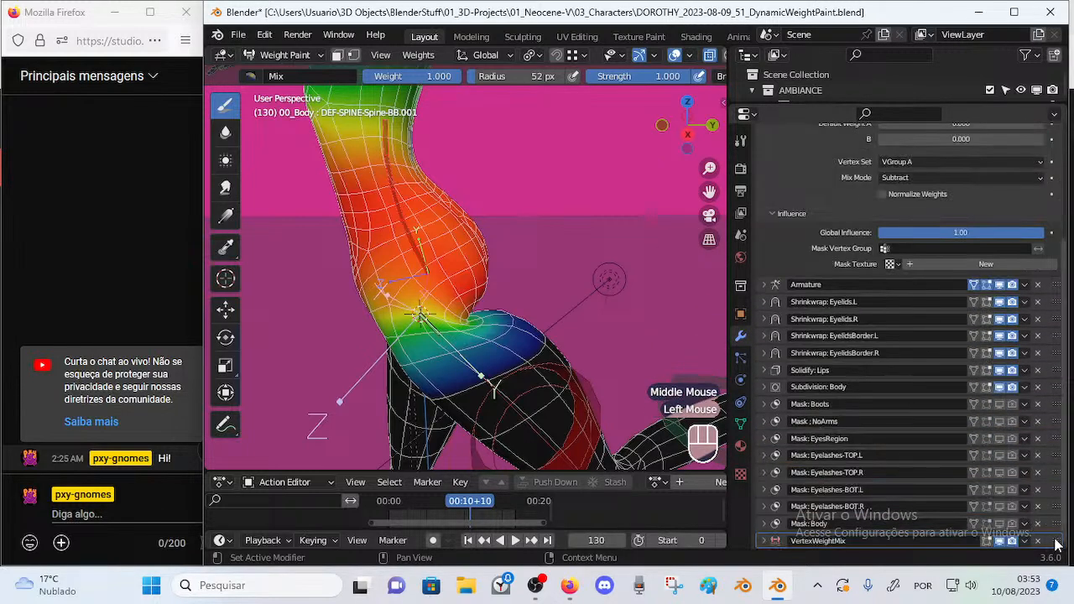
left_click(1024, 540)
left_click(965, 463)
Disable VertexWeightMix.Hips.L in the viewport and move the new VertexWeightMix modifier directly above it.
middle_click_drag(849, 369, 846, 516)
left_click(998, 212)
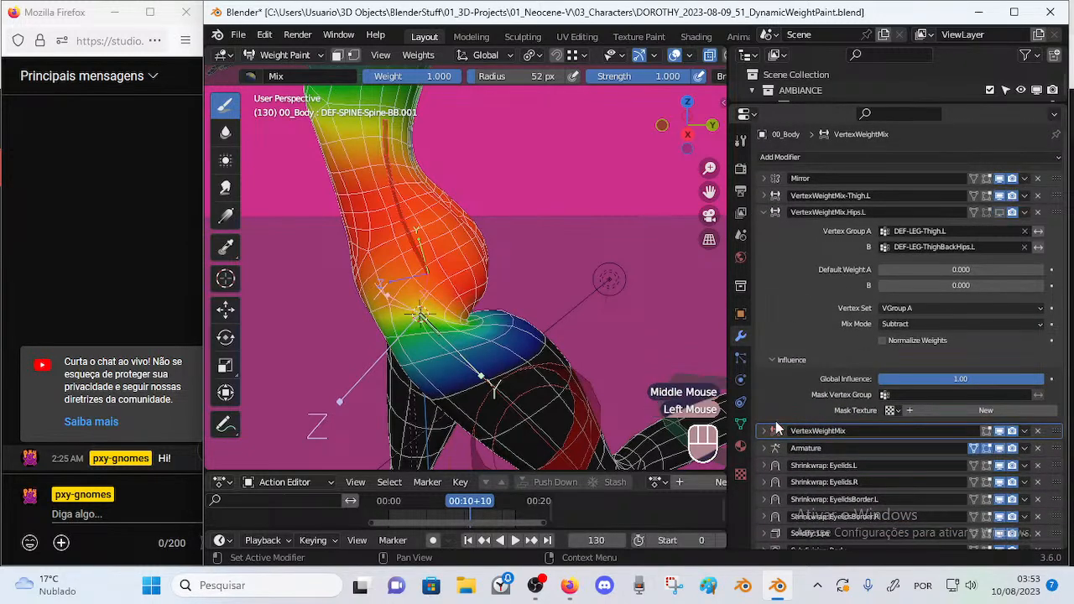
left_click_drag(1055, 436, 1056, 215)
left_click(773, 216)
Set the new VertexWeightMix modifier's vertex group A to DEF-LEG-Thigh.L and B to DEF-SPINE-Spine-BB.001.
left_click(918, 233)
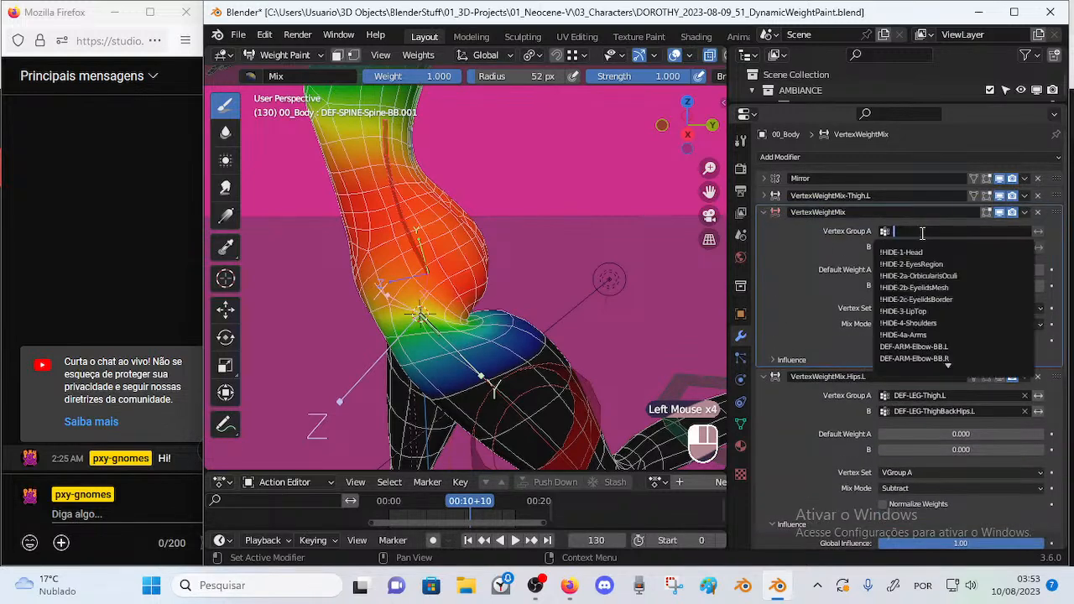
type("th")
left_click(917, 250)
left_click(914, 244)
type("spi")
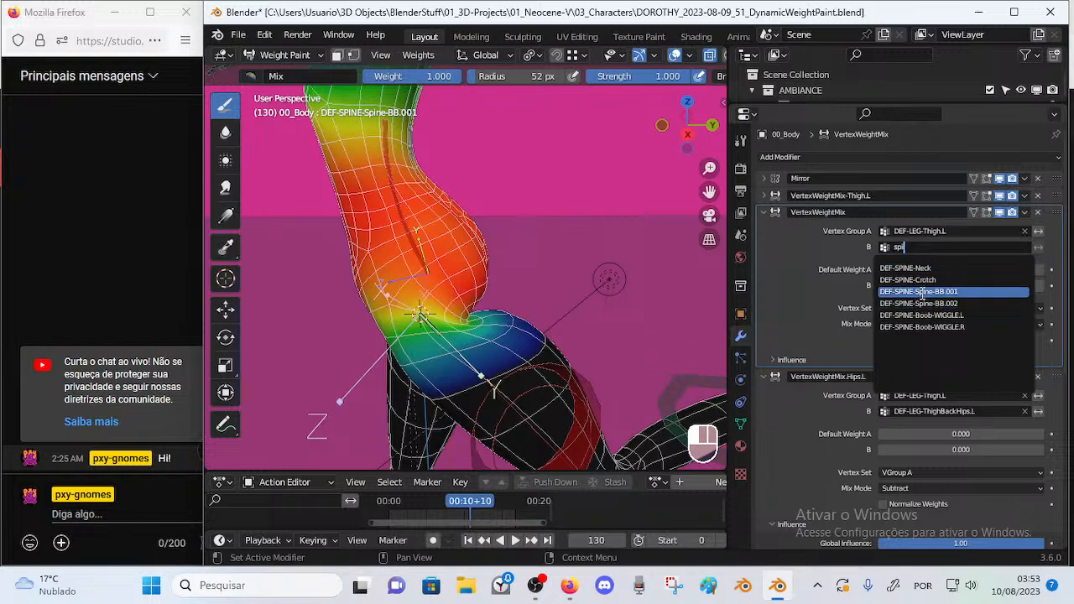
left_click(918, 290)
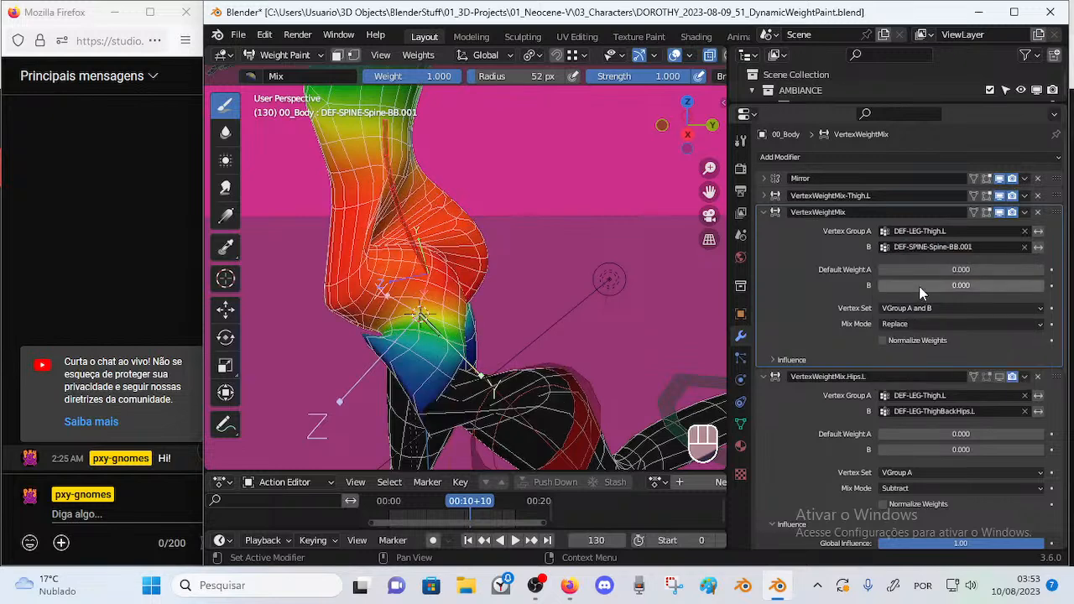
Set the new VertexWeightMix modifier's Mix Mode to Multiply and its Vertex Set to All.
left_click(891, 327)
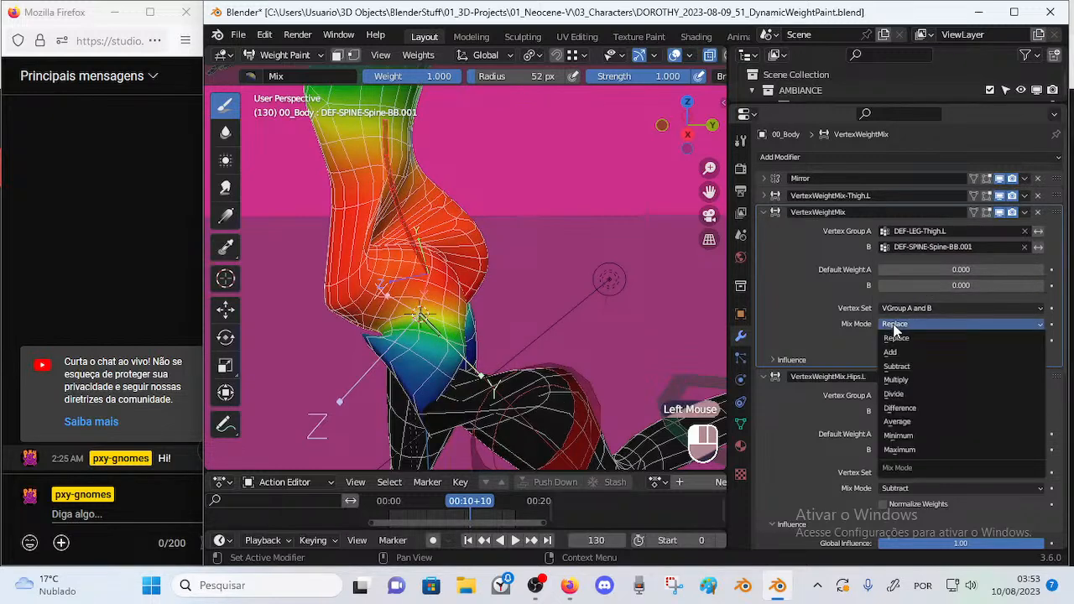
left_click(896, 380)
middle_click_drag(587, 314, 545, 363, "ctrl")
middle_click_drag(546, 362, 554, 315)
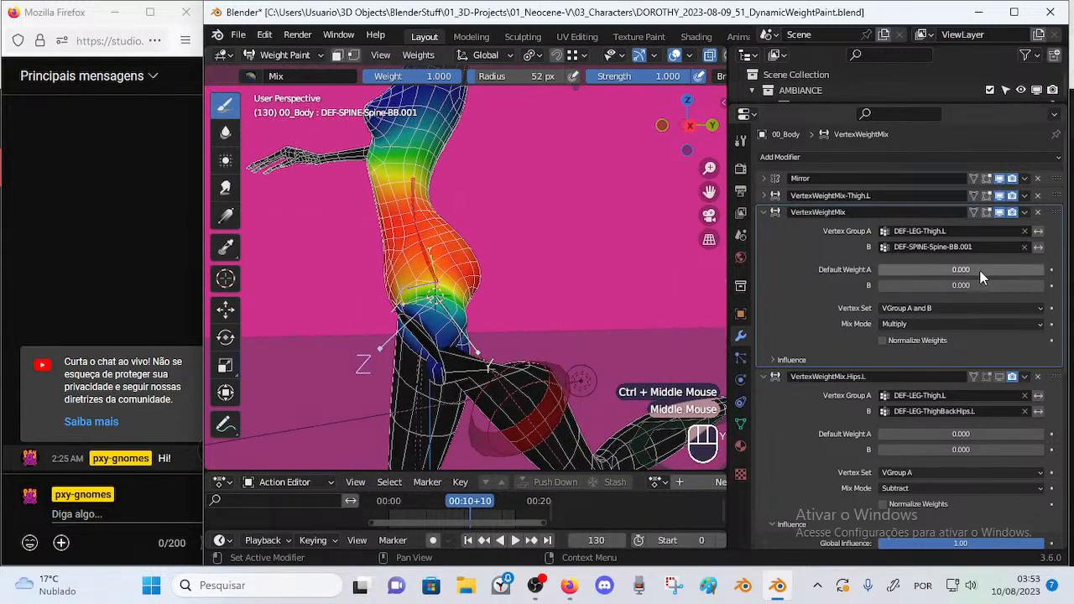
left_click(923, 309)
left_click(919, 322)
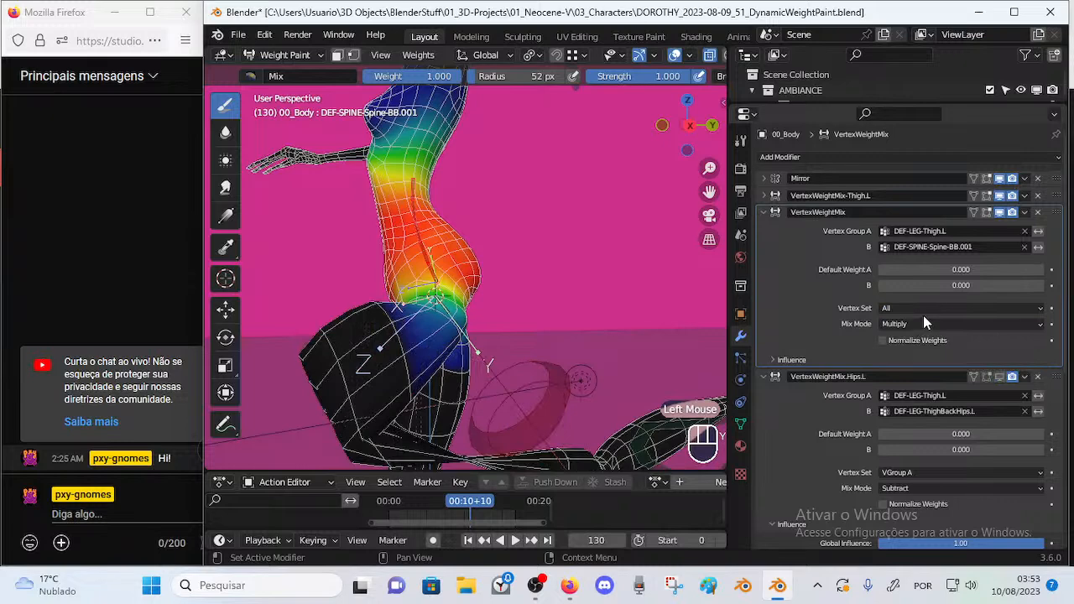
Vary the new VertexWeightMix modifier's default weights A and B, and set its Vertex Set to VGroup A or B.
left_click_drag(935, 294, 872, 293)
left_click_drag(965, 269, 885, 292)
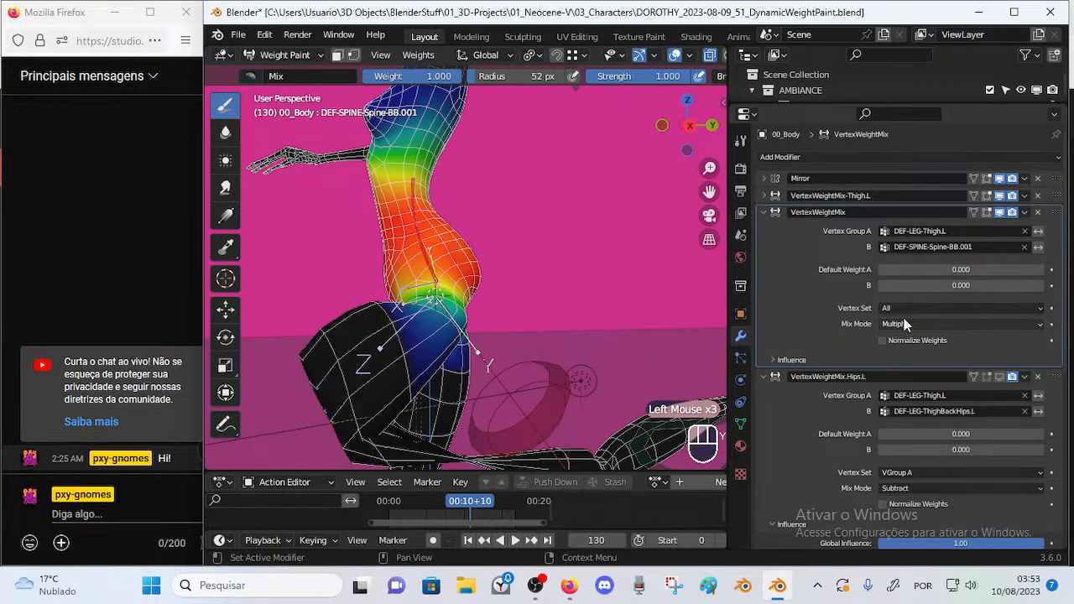
left_click(891, 309)
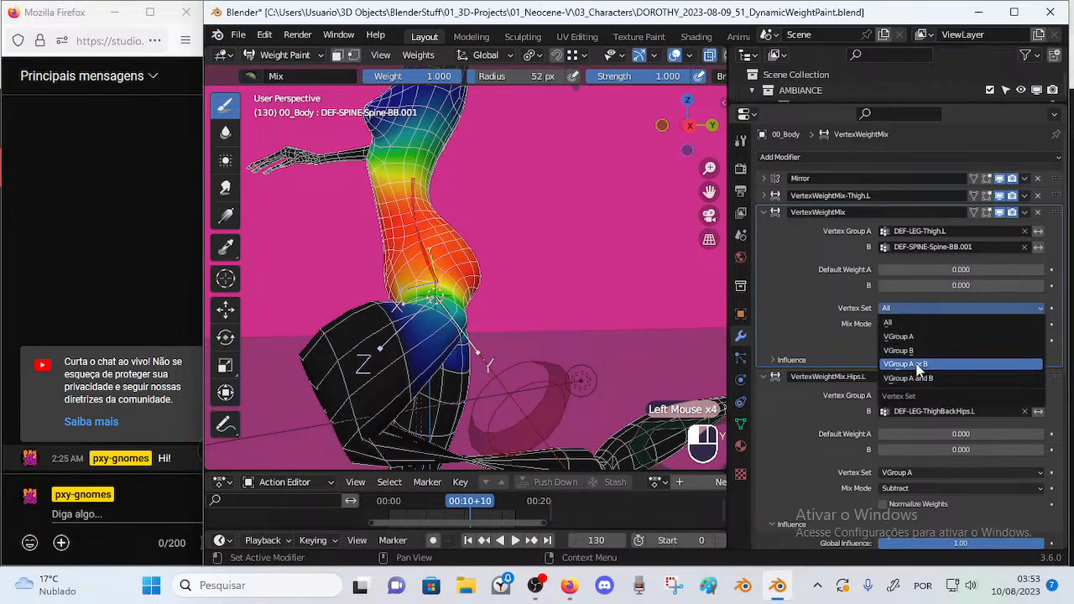
left_click(915, 364)
left_click(914, 325)
left_click(912, 326)
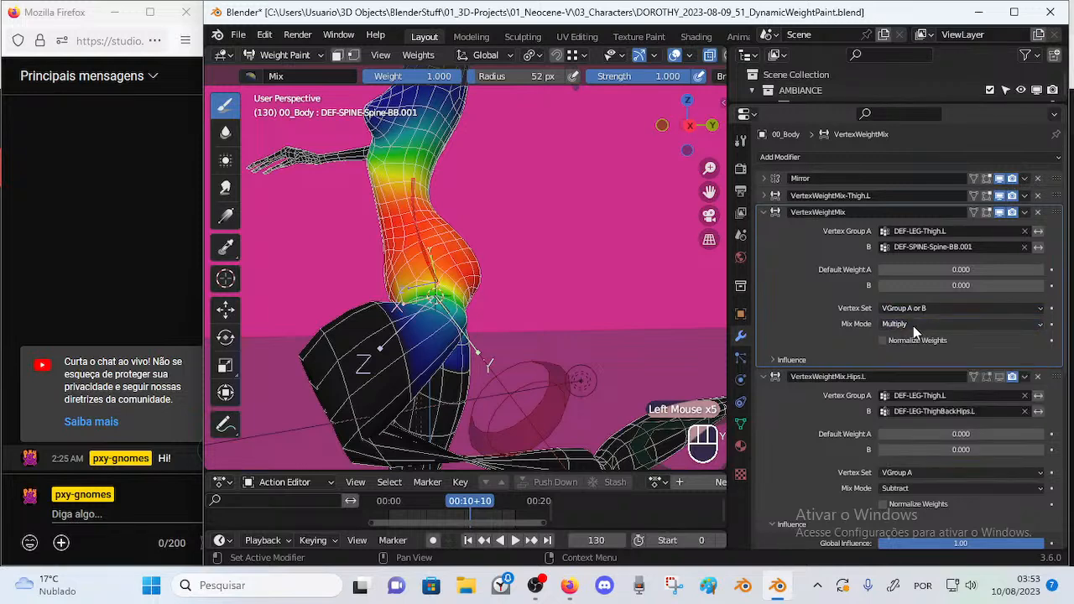
Try the Add and Average mix modes on the new VertexWeightMix modifier while varying its default weights A and B.
left_click_drag(944, 286, 832, 288)
left_click_drag(906, 326, 906, 356)
left_click_drag(977, 286, 835, 276)
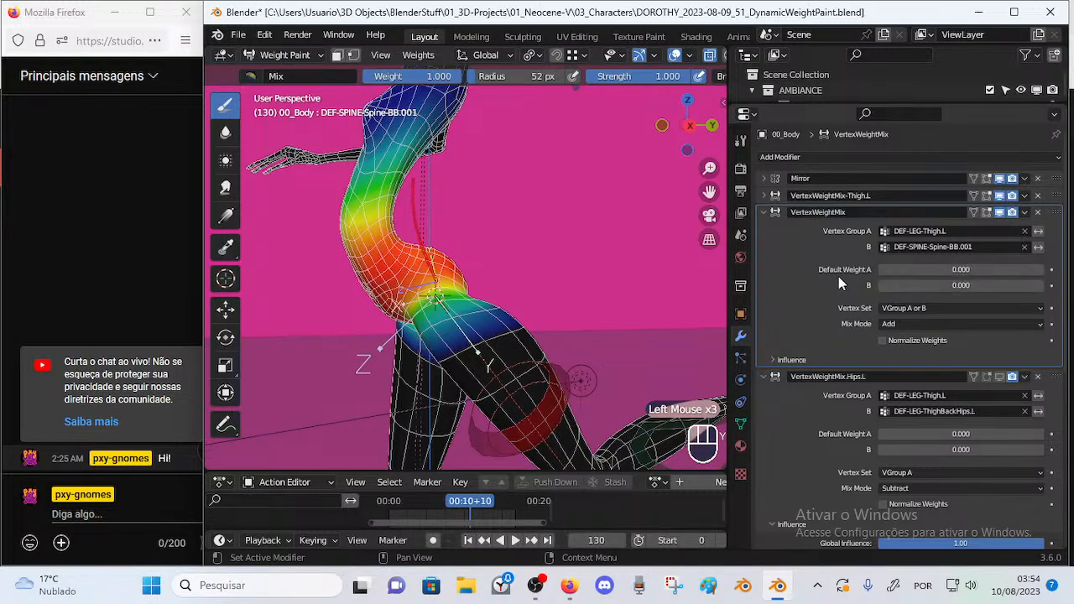
left_click_drag(905, 327, 906, 412)
left_click_drag(949, 290, 1046, 287)
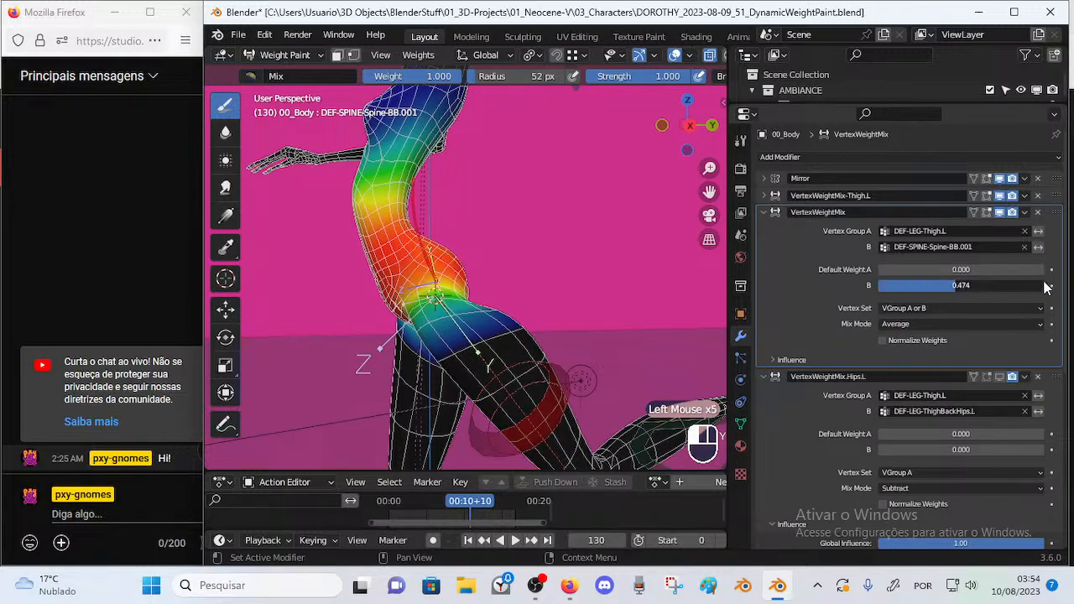
left_click_drag(952, 270, 881, 272)
Set the new VertexWeightMix modifier's Global Influence to 0.00 and its Vertex Set to VGroup A and B.
left_click(772, 360)
left_click(908, 327)
key("Escape")
left_click_drag(909, 374, 759, 361)
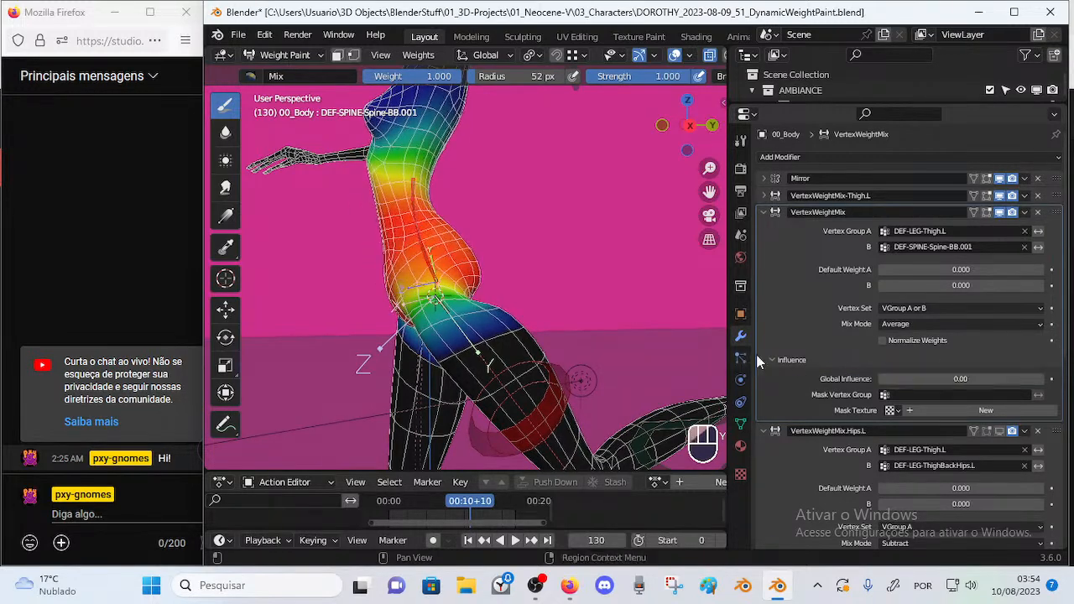
left_click(917, 309)
left_click(907, 379)
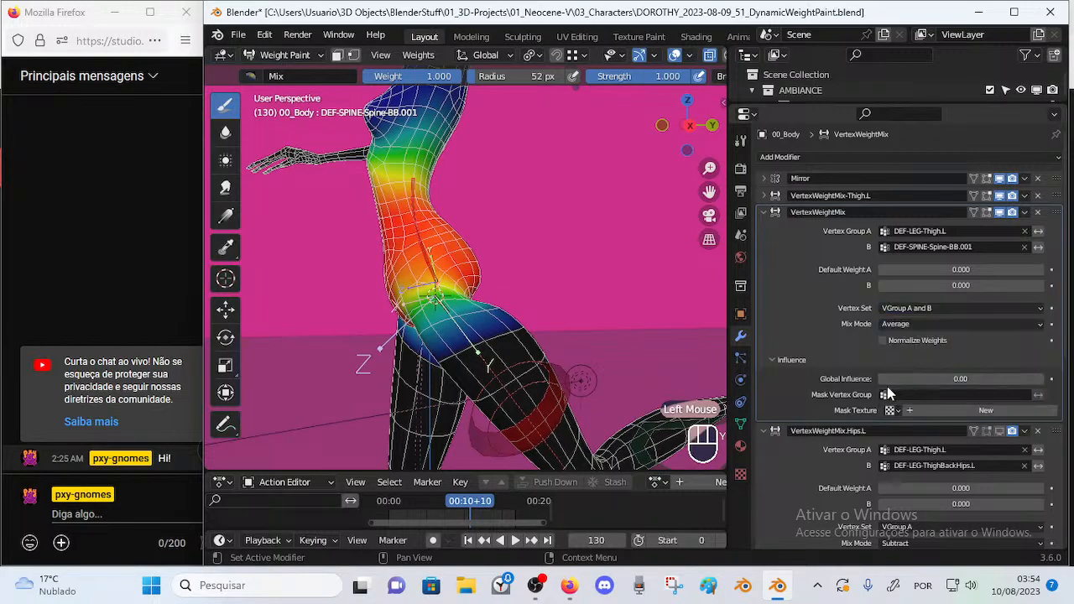
Set Global Influence to about 0.05 and try the Difference and Multiply mix modes on the new VertexWeightMix modifier.
left_click_drag(884, 381, 1006, 381)
middle_click_drag(686, 346, 644, 374)
left_click(910, 328)
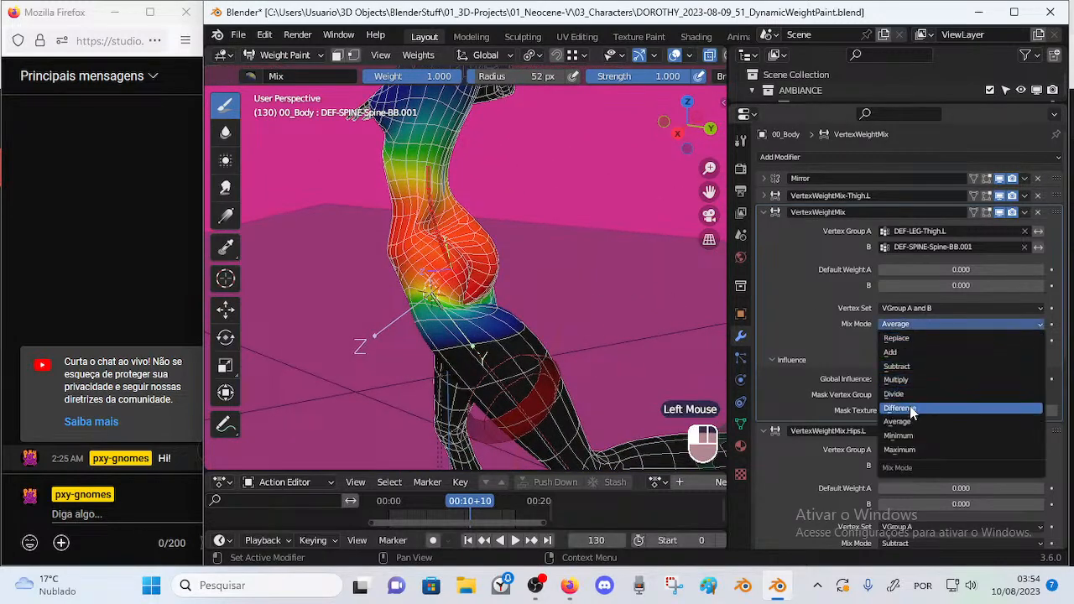
left_click(909, 407)
left_click(922, 322)
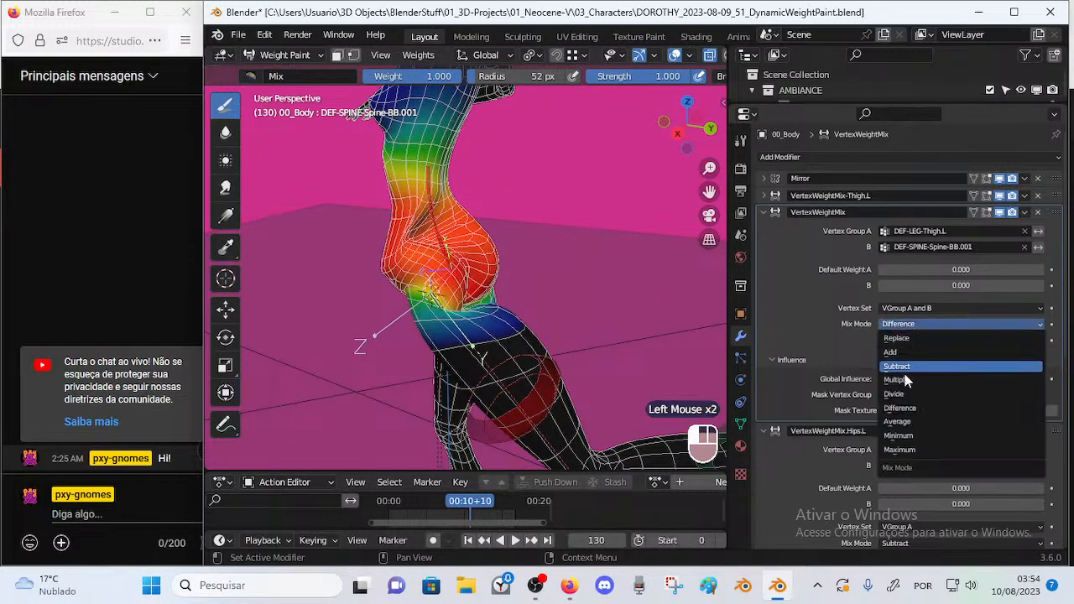
left_click(914, 377)
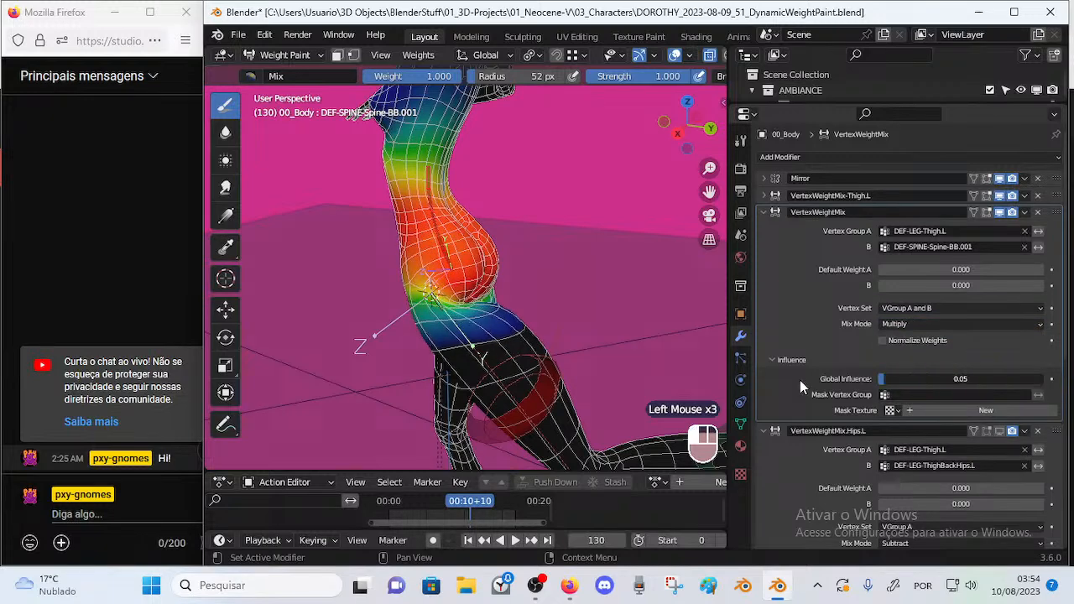
Set the new VertexWeightMix modifier's Global Influence to 0.00 and its Vertex Set to All, keeping Multiply.
left_click_drag(948, 377, 815, 374)
left_click(913, 308)
left_click(909, 319)
left_click(919, 327)
left_click(915, 325)
At frame 160, set the new VertexWeightMix modifier's Global Influence to about 0.62 and default weight B to about 0.162.
middle_click_drag(541, 342, 605, 320)
left_click_drag(473, 503, 489, 500)
middle_click_drag(659, 349, 617, 335)
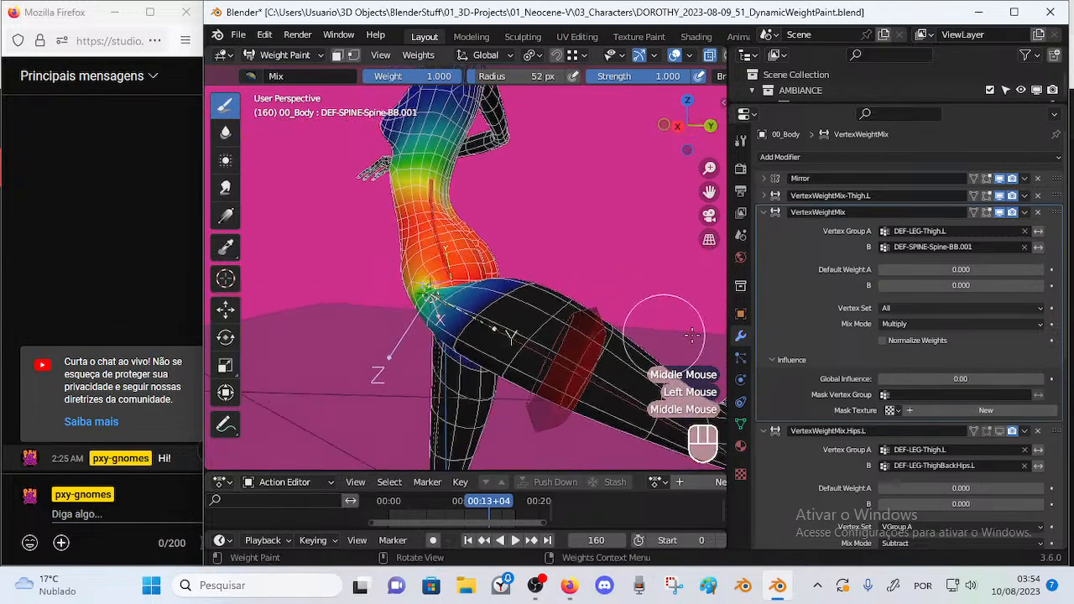
left_click_drag(945, 379, 1010, 384)
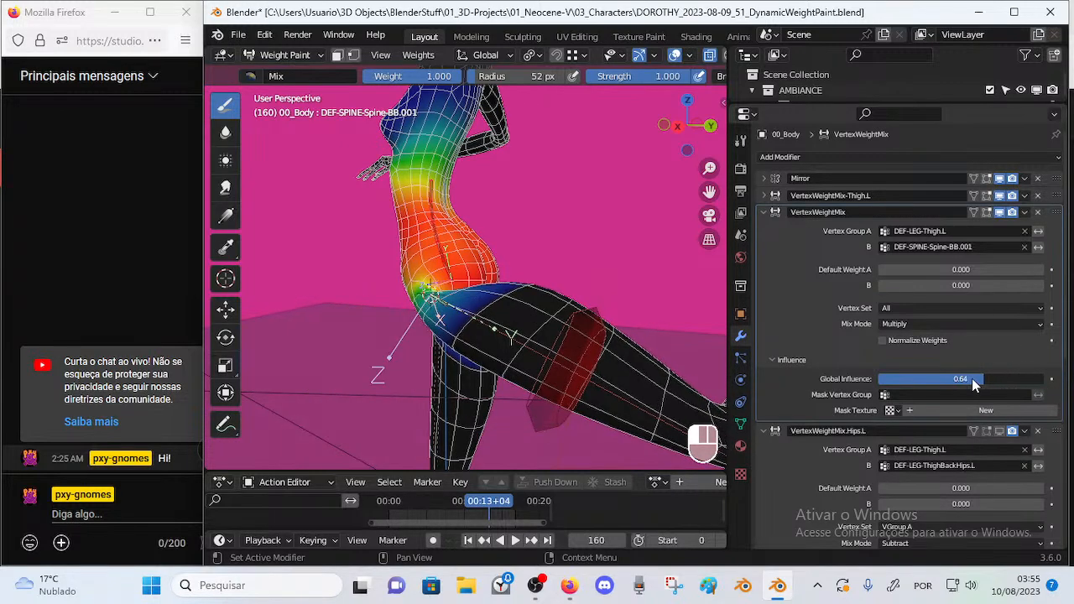
left_click_drag(944, 286, 972, 279)
mouse_move(945, 268)
left_mouse_down()
mouse_move(1033, 272)
mouse_move(927, 277)
left_mouse_up()
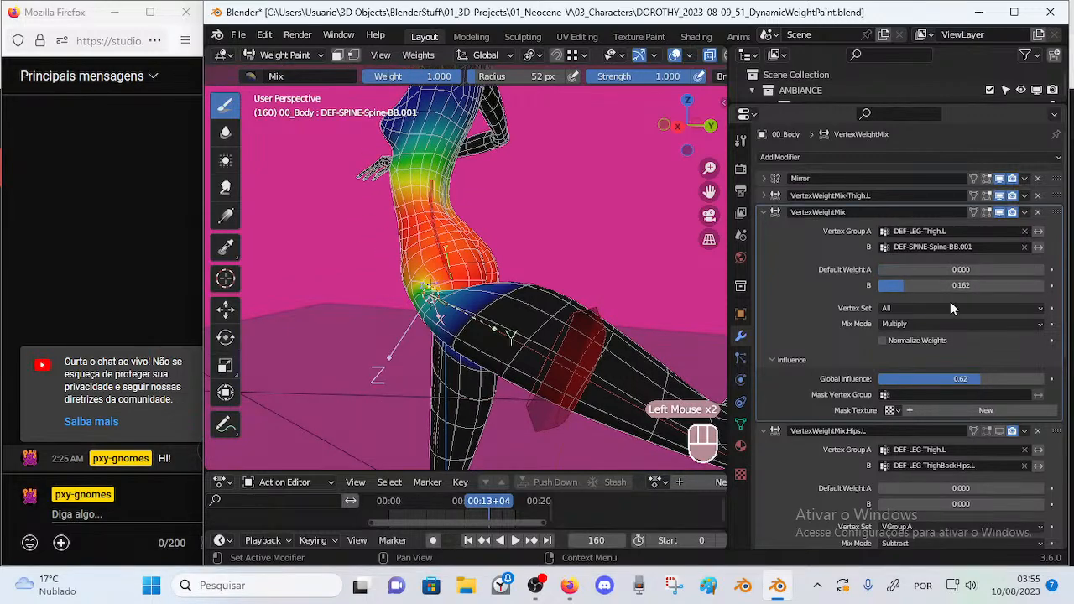
Delete the new VertexWeightMix modifier above VertexWeightMix.Hips.L.
left_click(1038, 212)
middle_click_drag(504, 394, 505, 339)
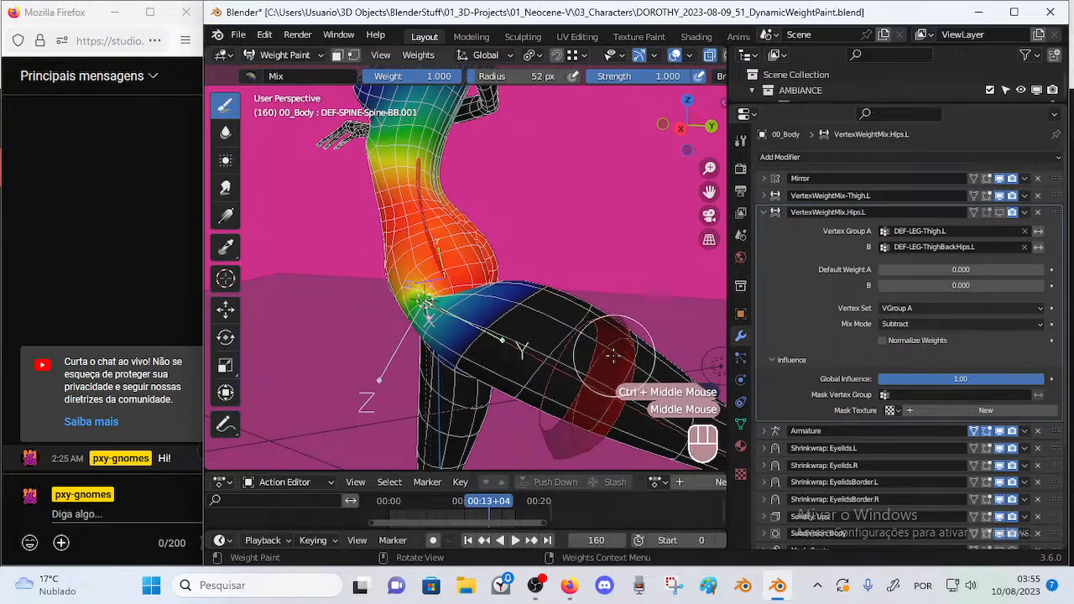
middle_click_drag(628, 369, 624, 358)
At frame 138, select the left thigh bone and make DEF-LEG-ThighBackHips.L the active vertex group.
mouse_move(501, 500)
left_mouse_down()
mouse_move(453, 507)
mouse_move(491, 507)
mouse_move(462, 513)
mouse_move(474, 505)
mouse_move(453, 503)
mouse_move(478, 504)
left_mouse_up()
left_click(453, 283, "ctrl")
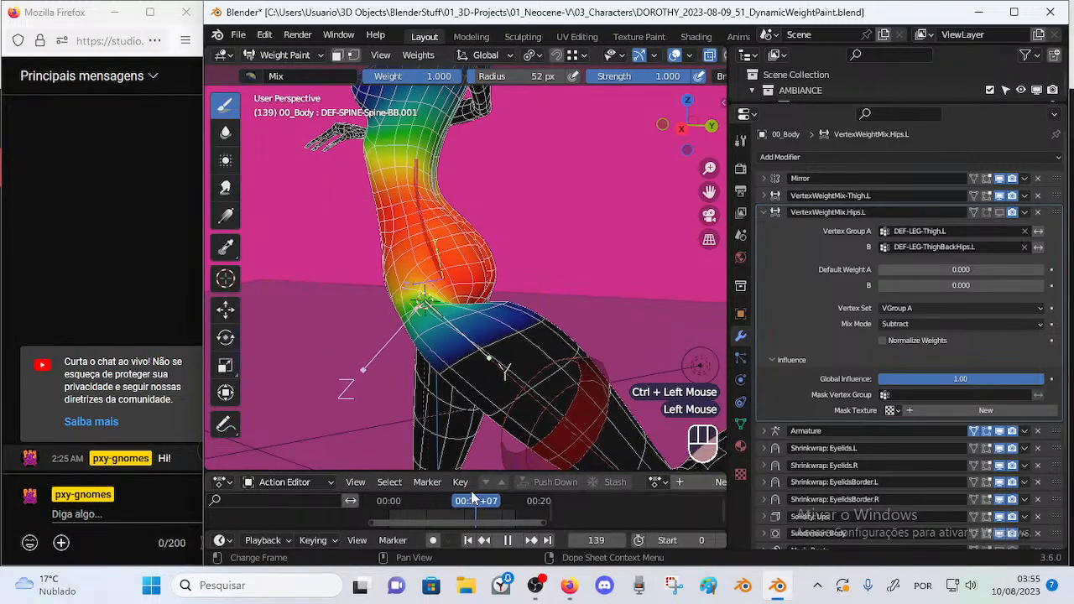
right_click(457, 269, "shift")
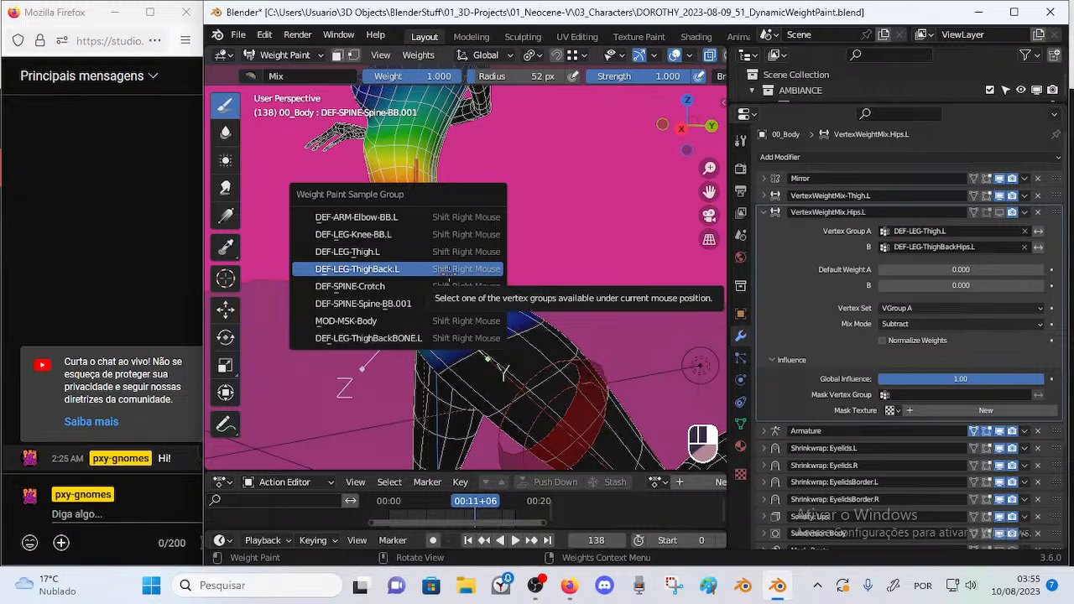
left_click(449, 268)
left_click(740, 424)
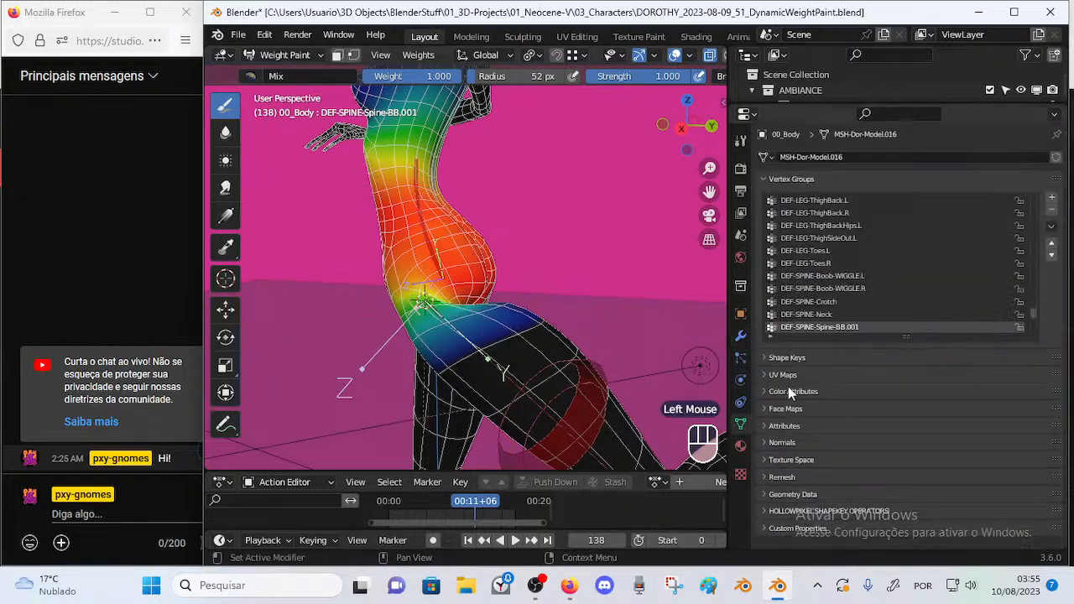
left_click(567, 372, "ctrl")
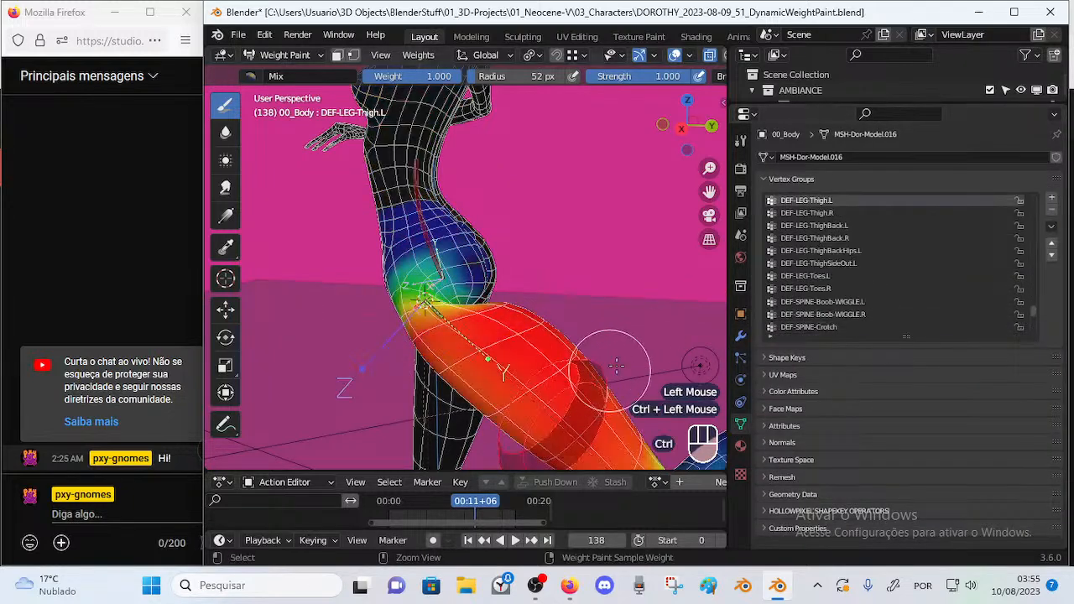
left_click(858, 252)
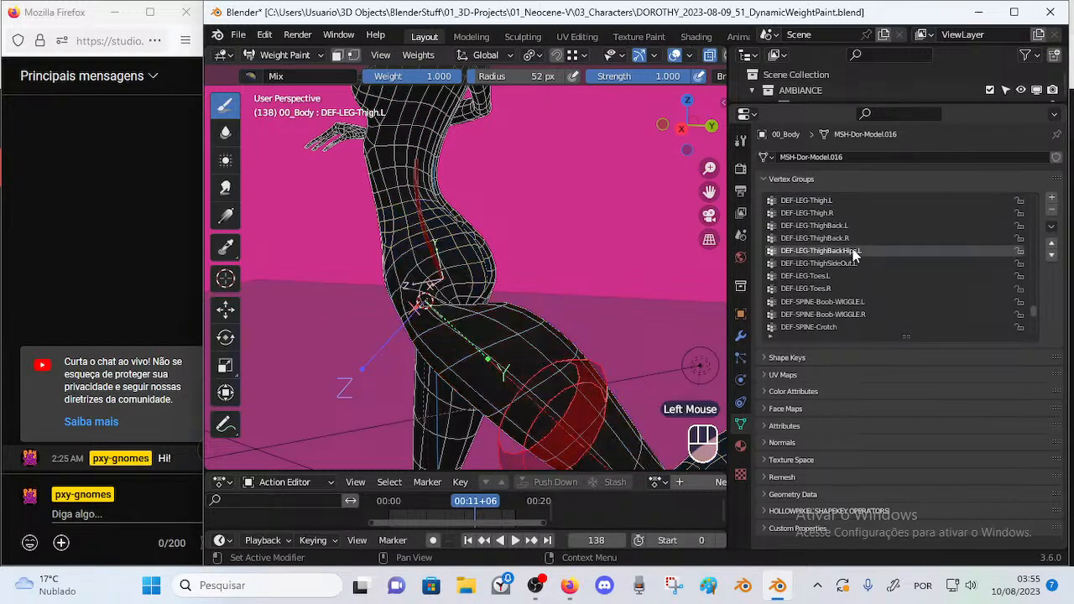
Try to blur the DEF-LEG-ThighBackHips.L weights on the left hip with the Blur brush.
middle_click_drag(521, 319, 255, 158, "ctrl")
left_click(225, 132)
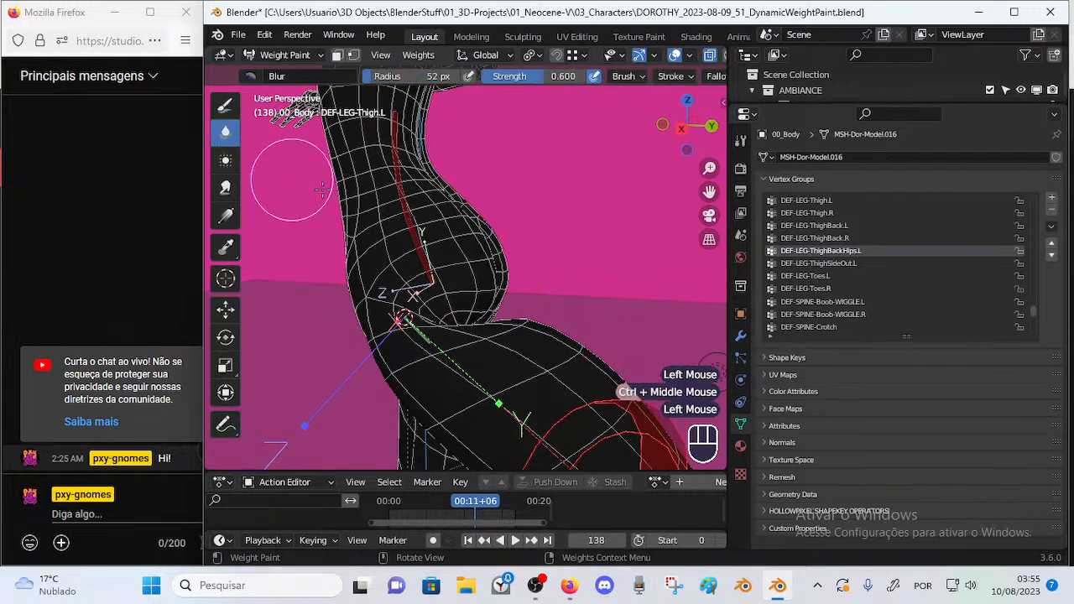
middle_click_drag(378, 244, 424, 224)
left_click(424, 224)
left_click(425, 224)
Paint DEF-LEG-ThighBackHips.L over the left hip and buttock with the Draw brush at weight 0.170.
left_click(225, 104)
key("ctrl+f")
left_click(343, 258)
left_click_drag(343, 259, 430, 247)
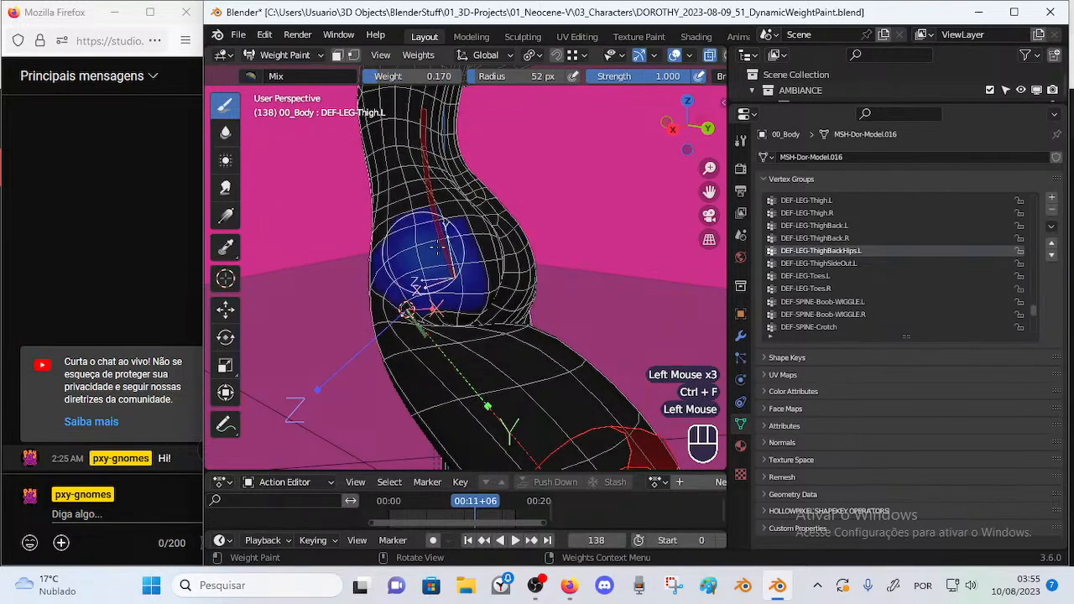
middle_click_drag(438, 240, 470, 233)
left_click(432, 233)
left_click(430, 240)
left_click(492, 229)
left_click(470, 233)
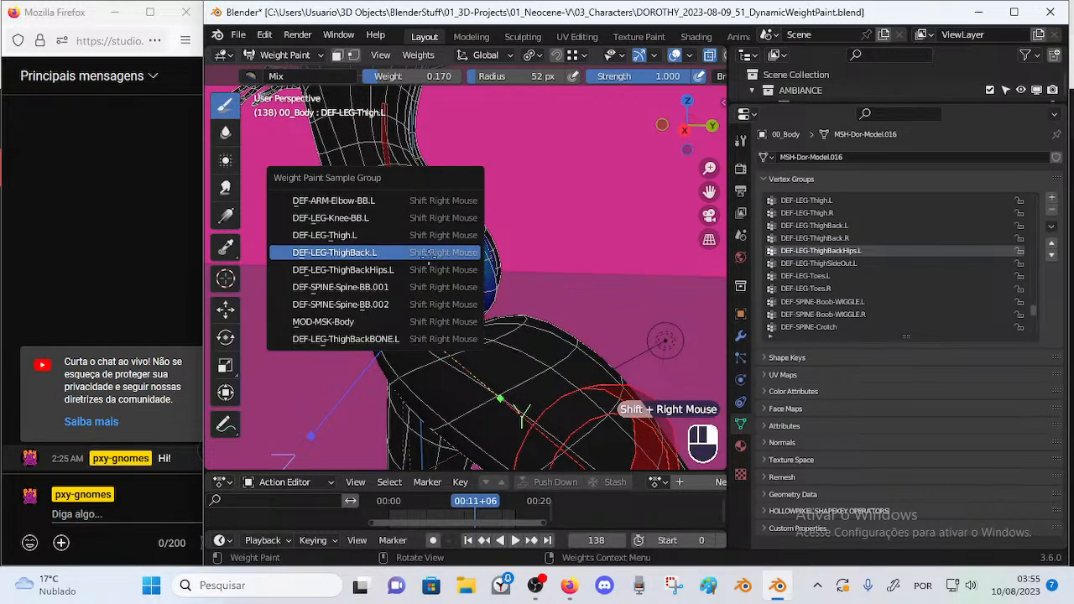
Examine the DEF-LEG-ThighBackHips.L, DEF-LEG-ThighBack.L and DEF-SPINE-Spine-BB.001 weights on the left buttock.
left_click(413, 269)
right_click(413, 270, "shift")
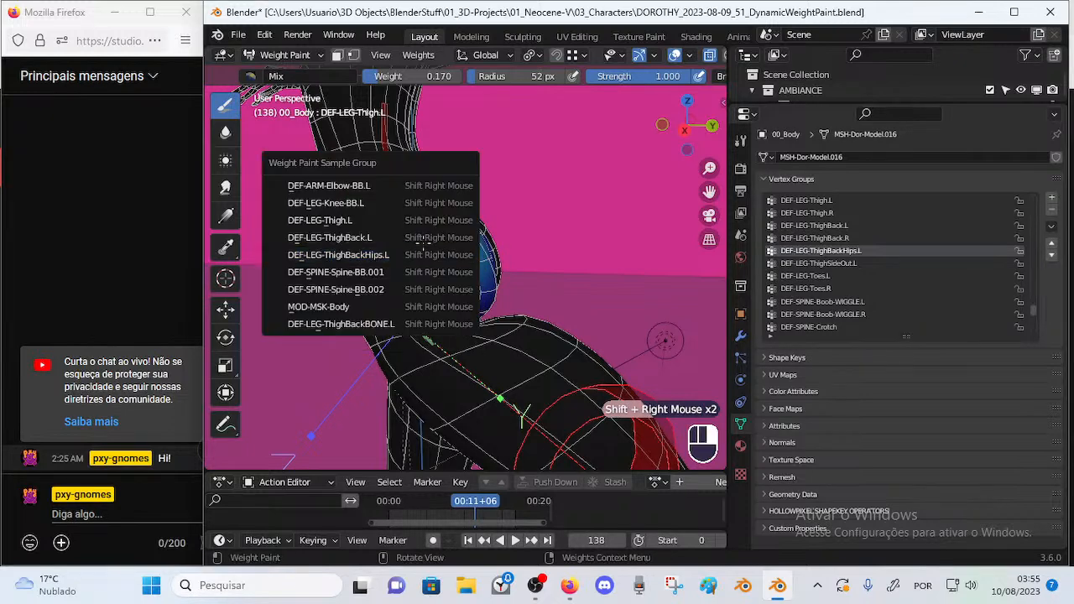
left_click(435, 252)
right_click(438, 253, "shift")
left_click(423, 270)
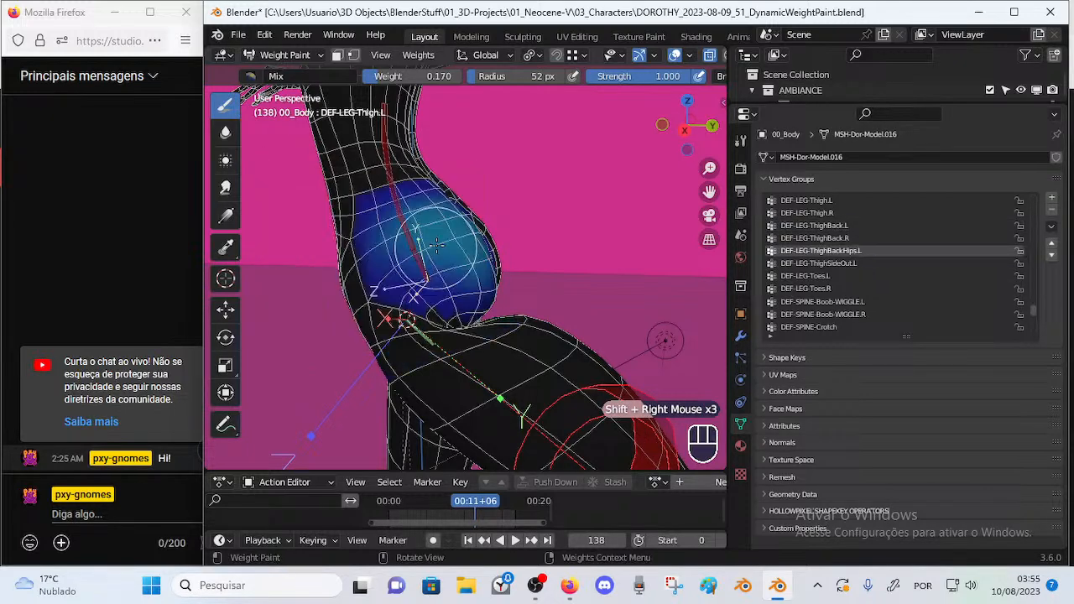
right_click(424, 242, "shift")
left_click(423, 225)
right_click(421, 239, "shift")
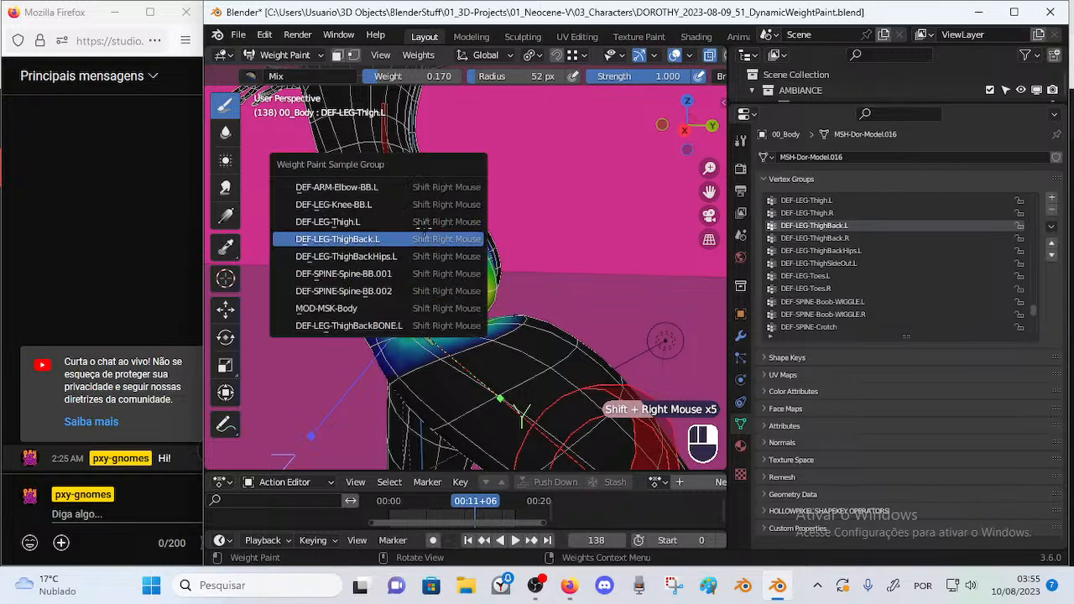
left_click(404, 274)
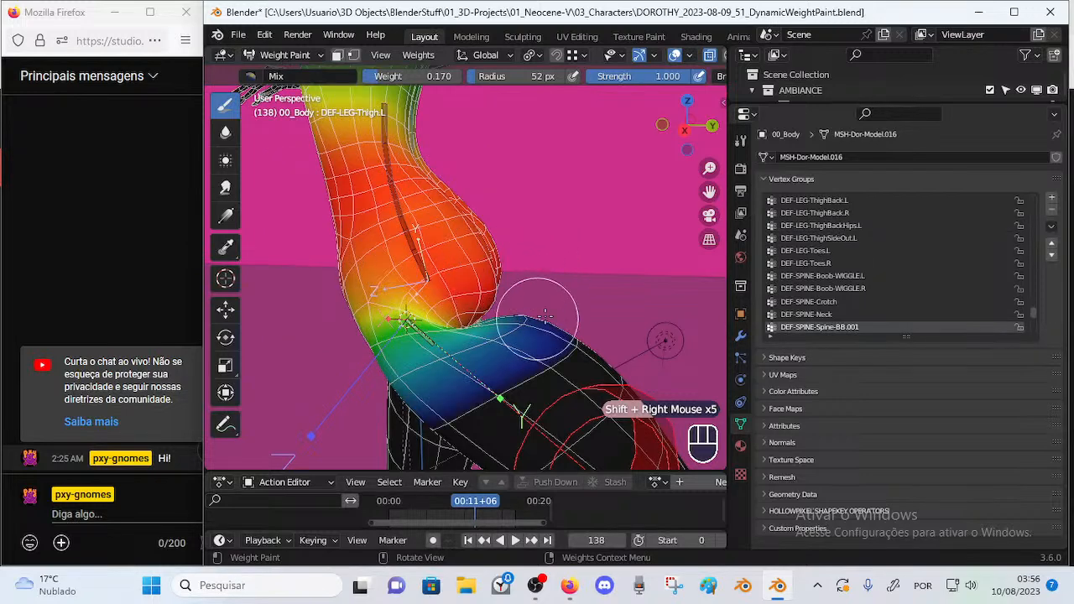
middle_click_drag(537, 307, 567, 436)
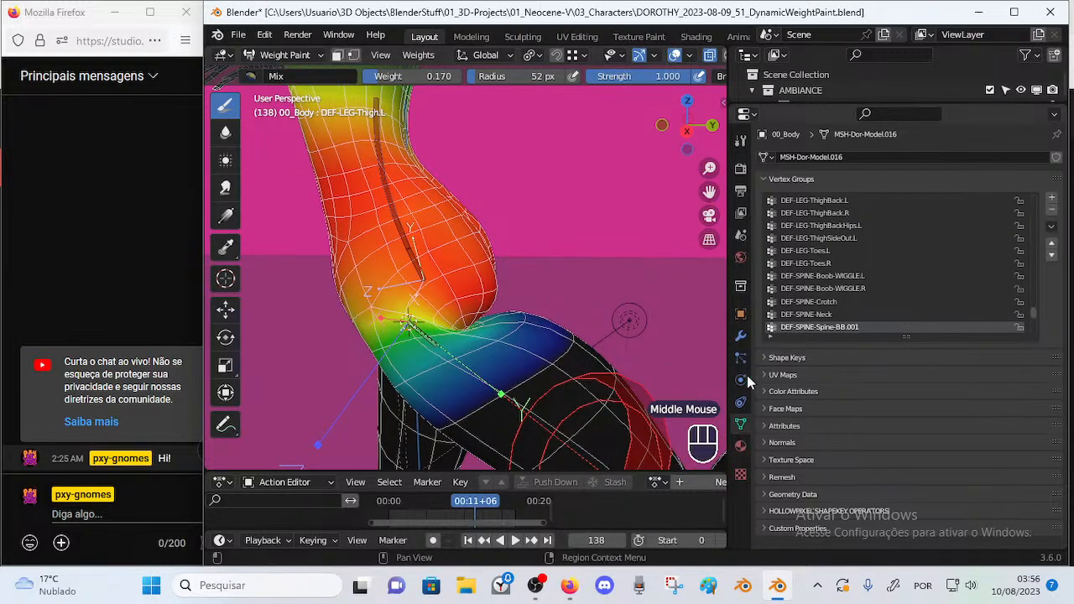
Enable VertexWeightMix.Hips.L in the viewport.
left_click(742, 340)
left_click(740, 336)
left_click(997, 212)
middle_click_drag(619, 314, 609, 336)
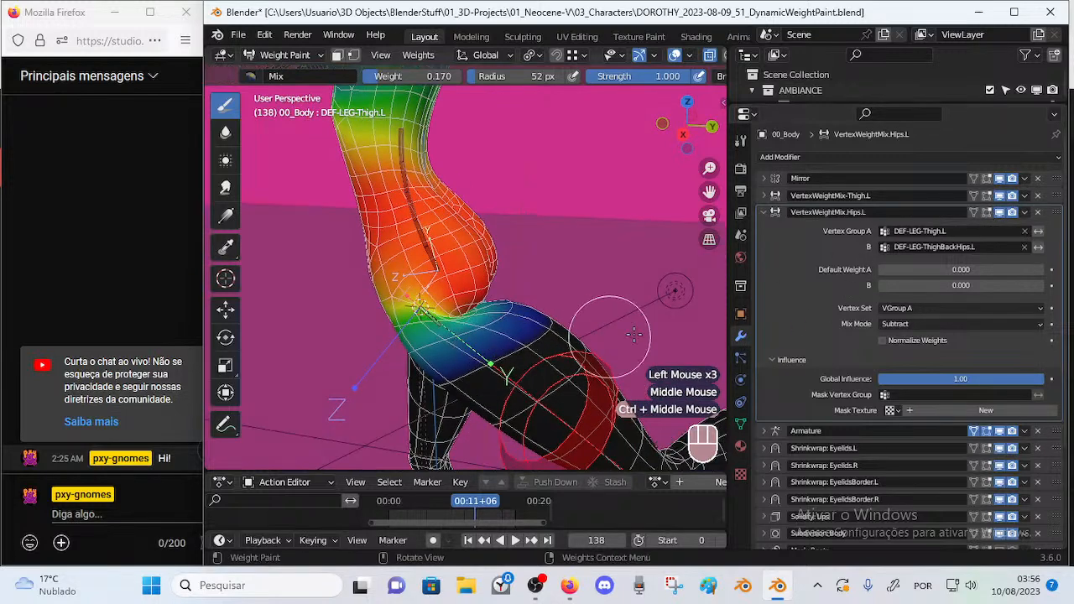
left_click(999, 384)
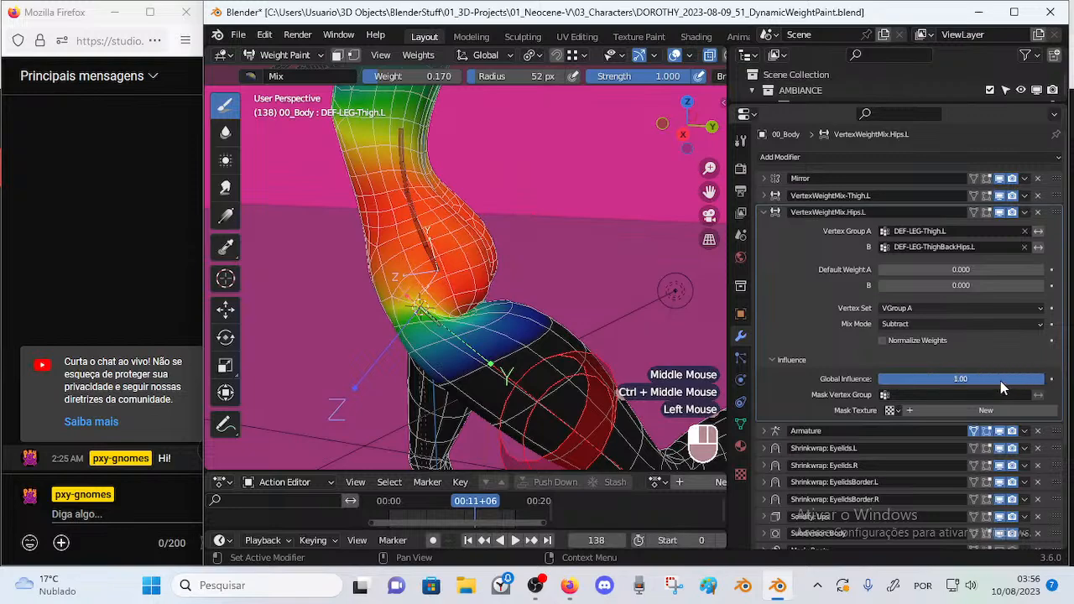
Scrub through the leg raise to check the buttock crease, save the file, and stop at frame 146.
left_click(491, 501)
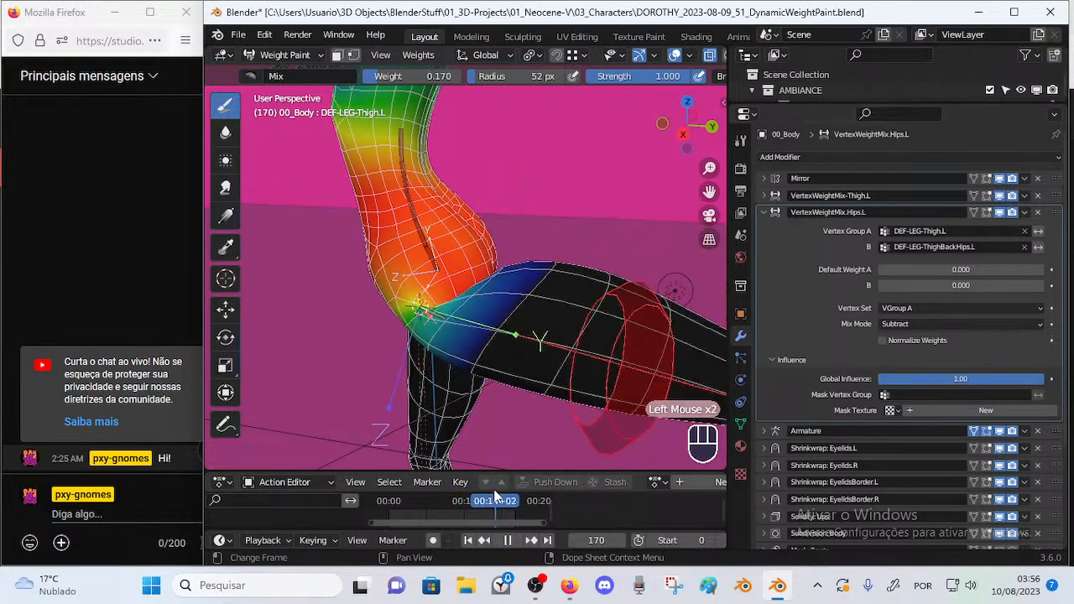
middle_click_drag(494, 377, 503, 352)
key("ctrl+s")
left_click(472, 501)
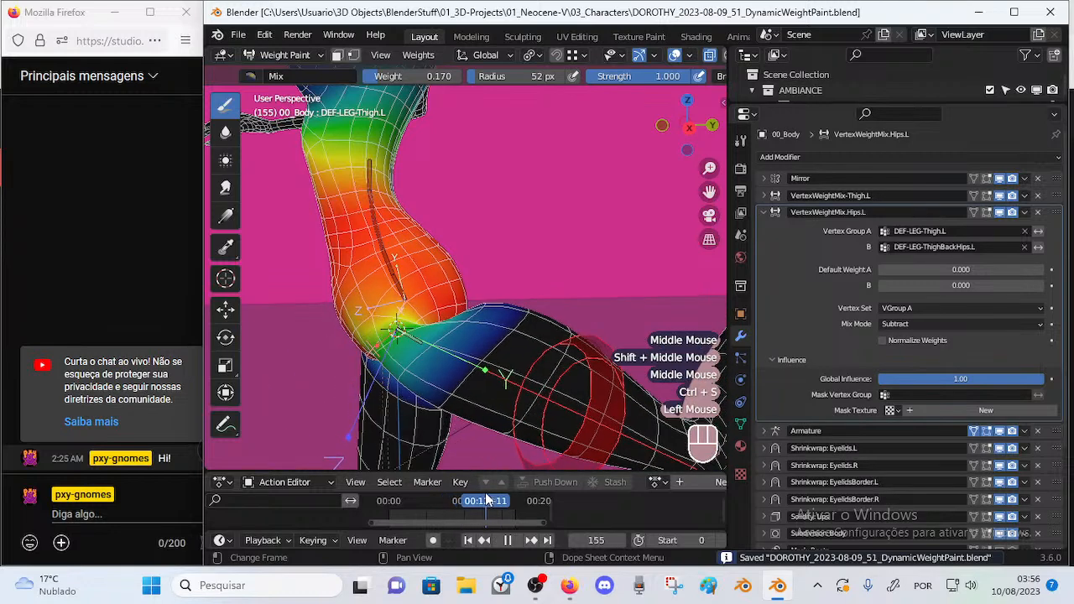
key("Escape")
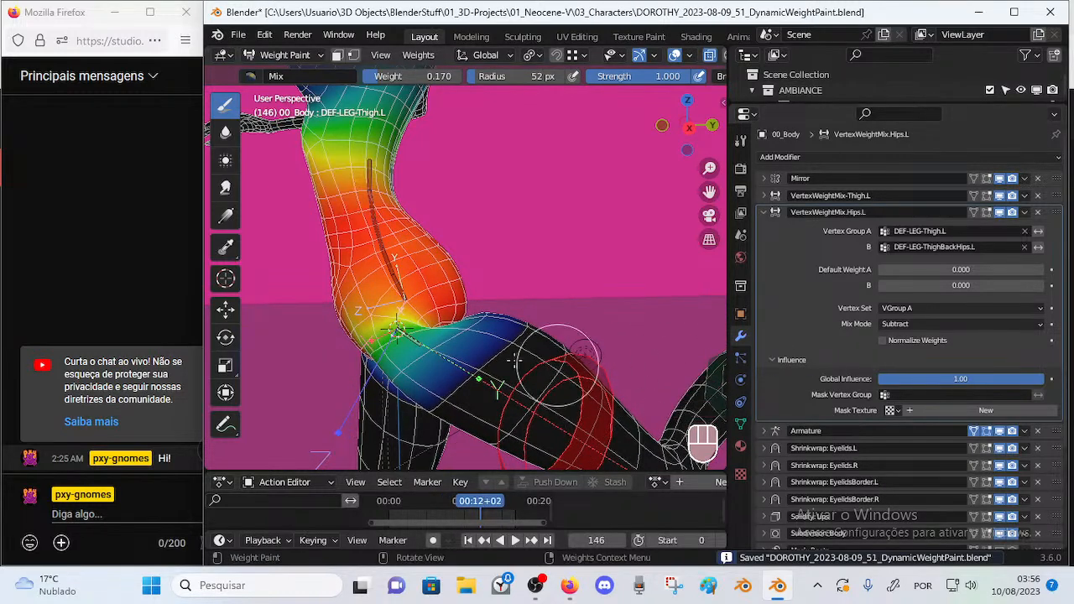
Try Add as VertexWeightMix.Hips.L's Mix Mode and set it to Multiply.
left_click(930, 324)
left_click(921, 351)
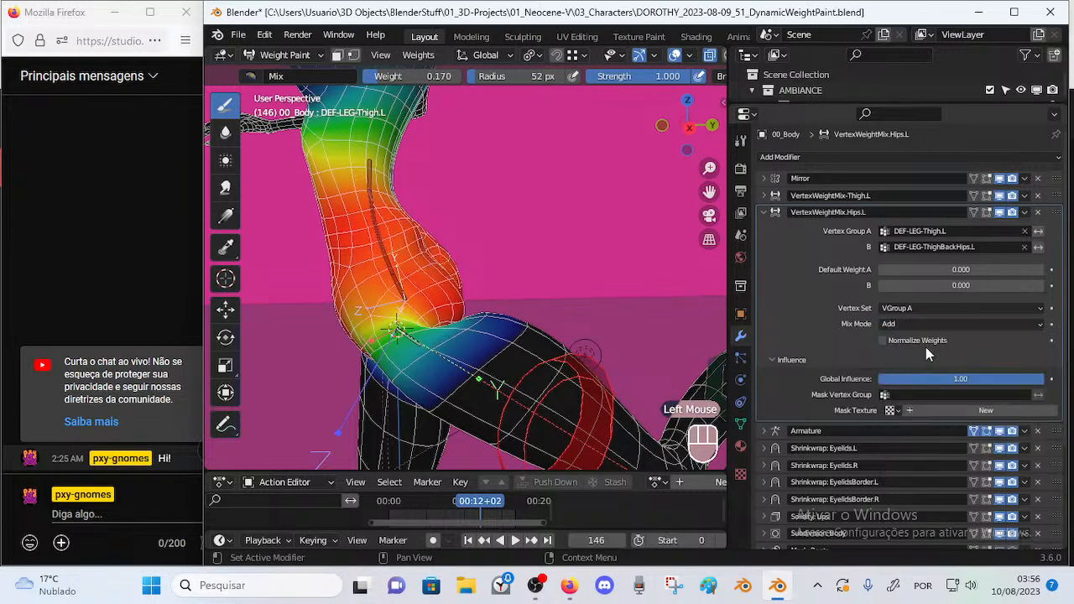
left_click(923, 325)
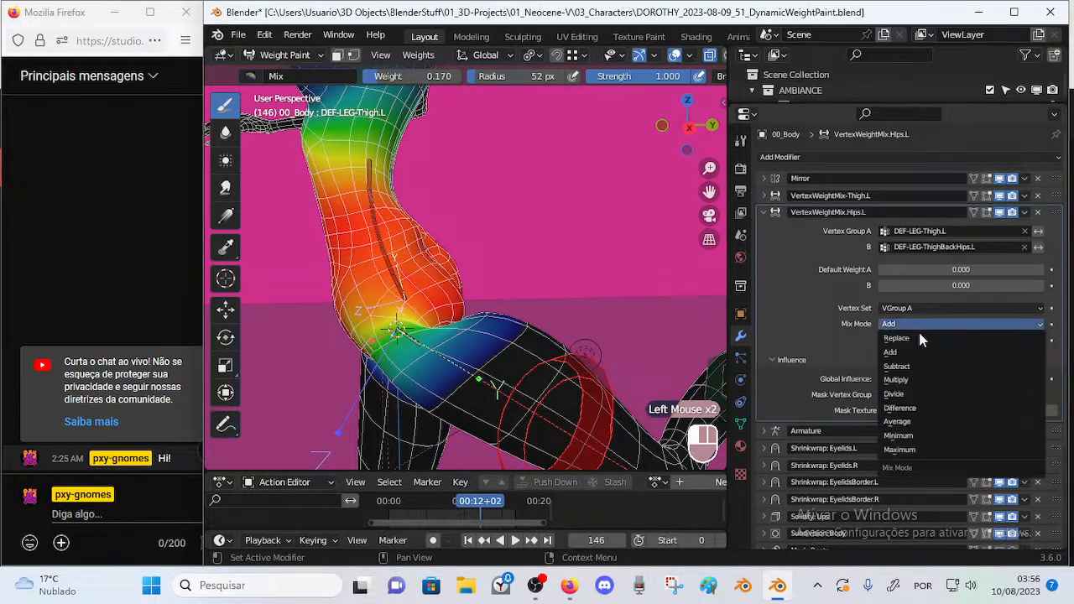
left_click(909, 379)
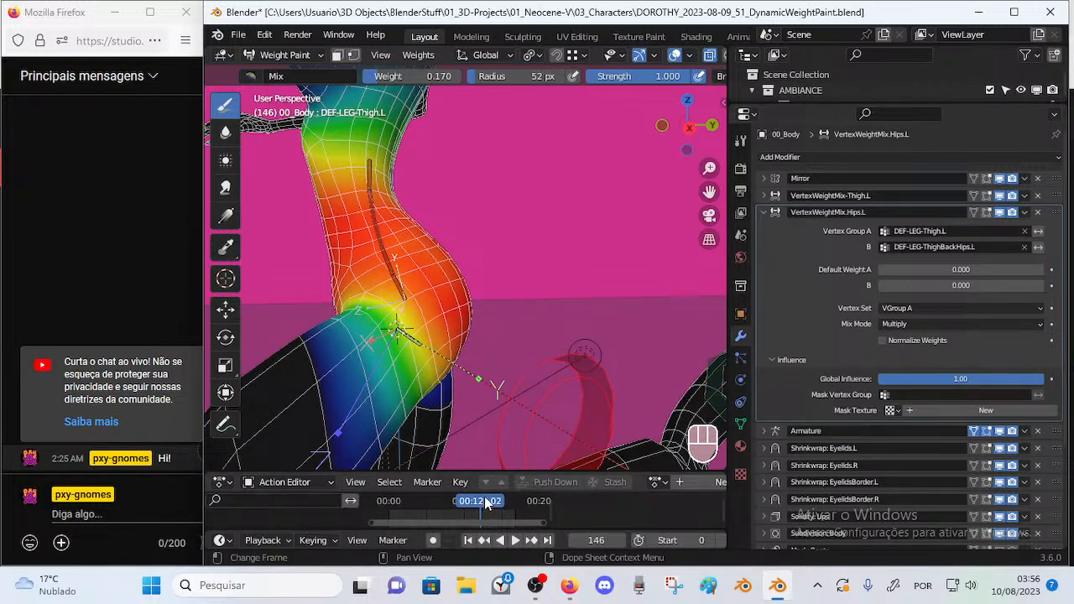
Set VertexWeightMix.Hips.L's Vertex Group A to DEF-SPINE-Spine-BB.001 and scrub through the leg raise to check the hips.
left_click_drag(457, 502, 482, 505)
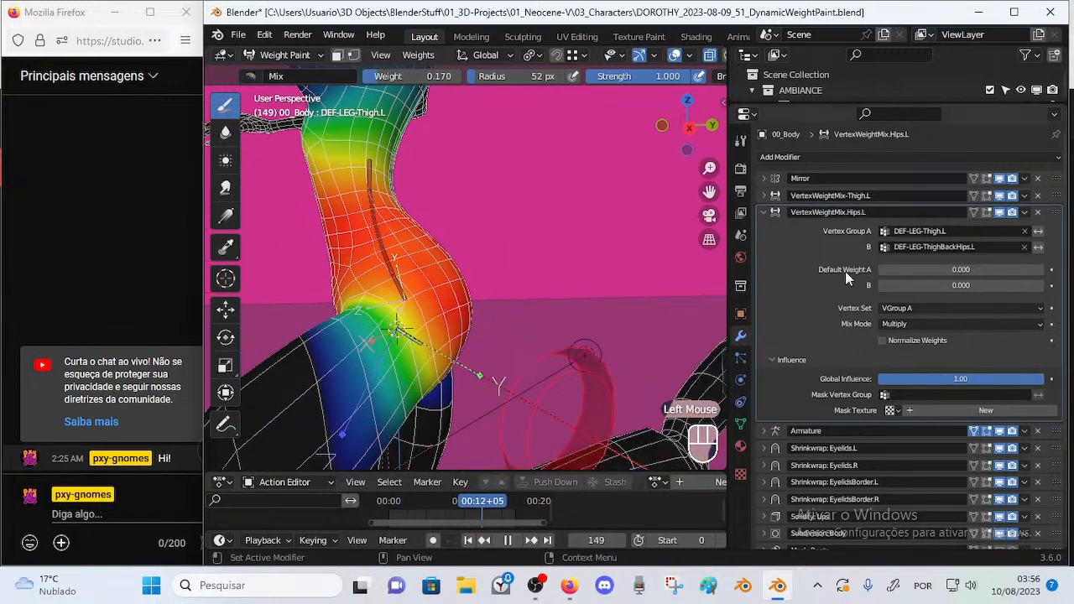
left_click(908, 238)
type("spine")
key("Down")
key("Down")
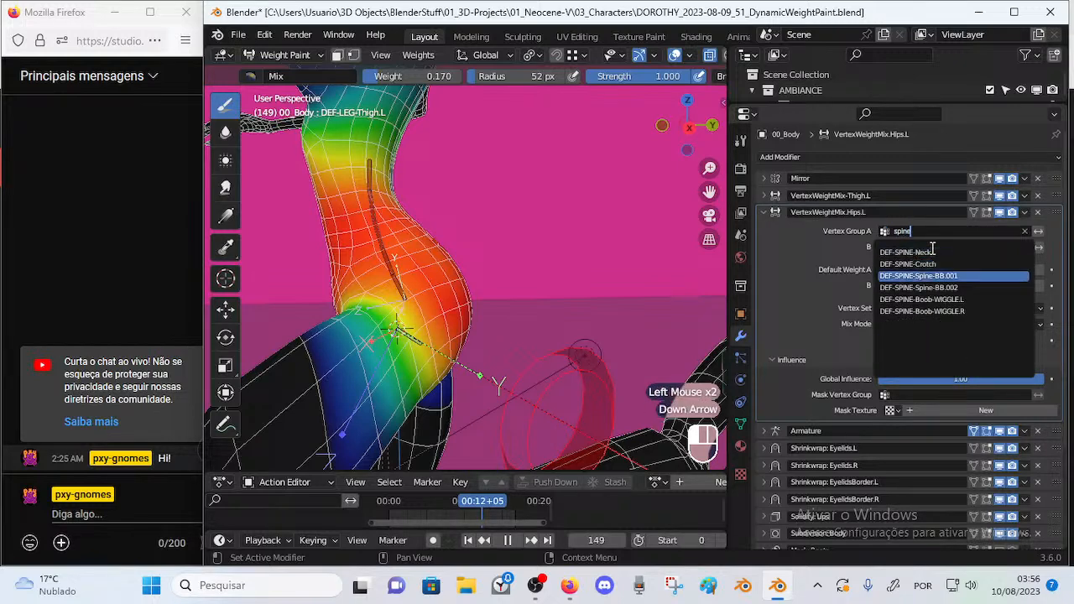
key("Return")
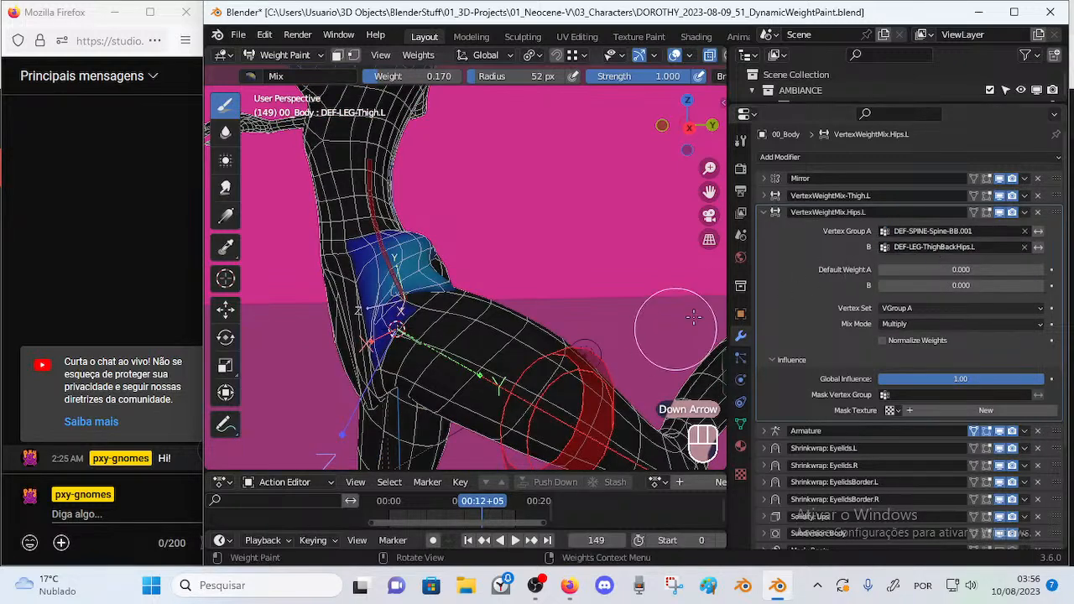
left_click_drag(466, 502, 449, 501)
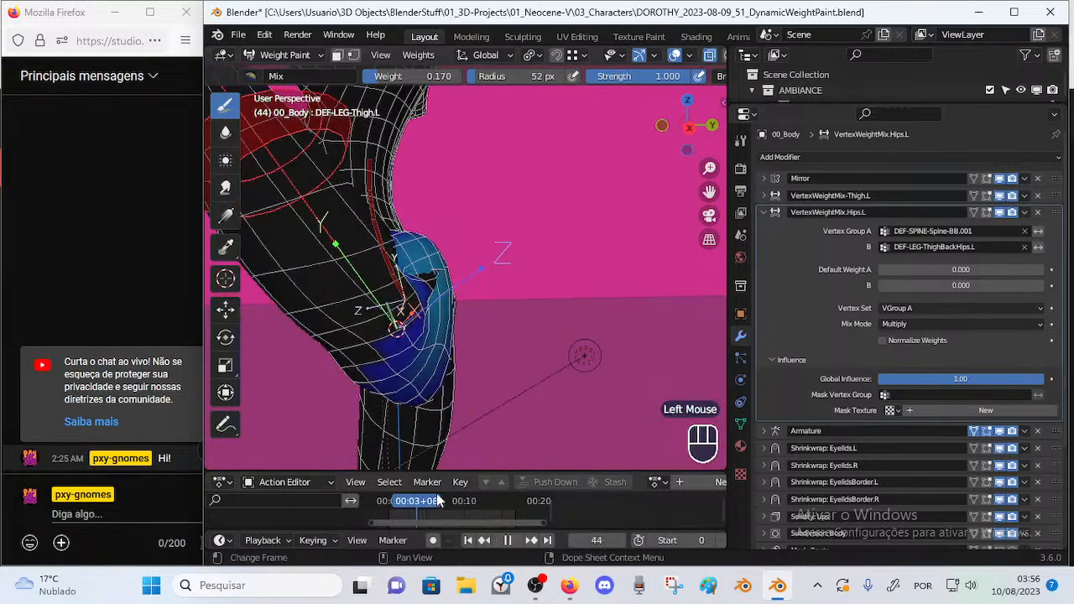
key("Escape")
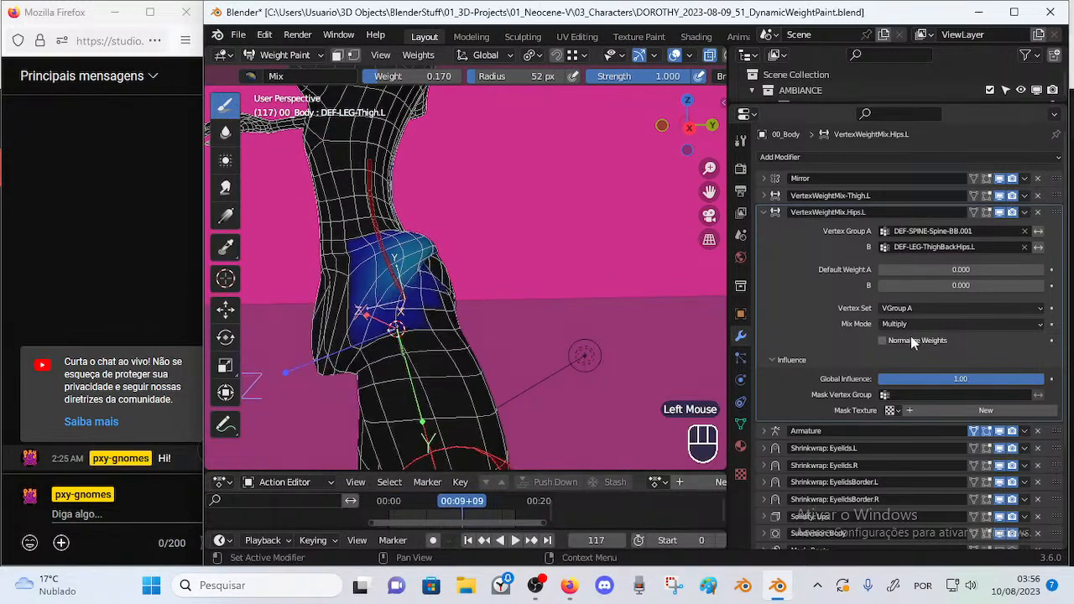
Set VertexWeightMix.Hips.L's Mix Mode to Subtract and inspect the weights on the buttock from behind.
left_click(911, 324)
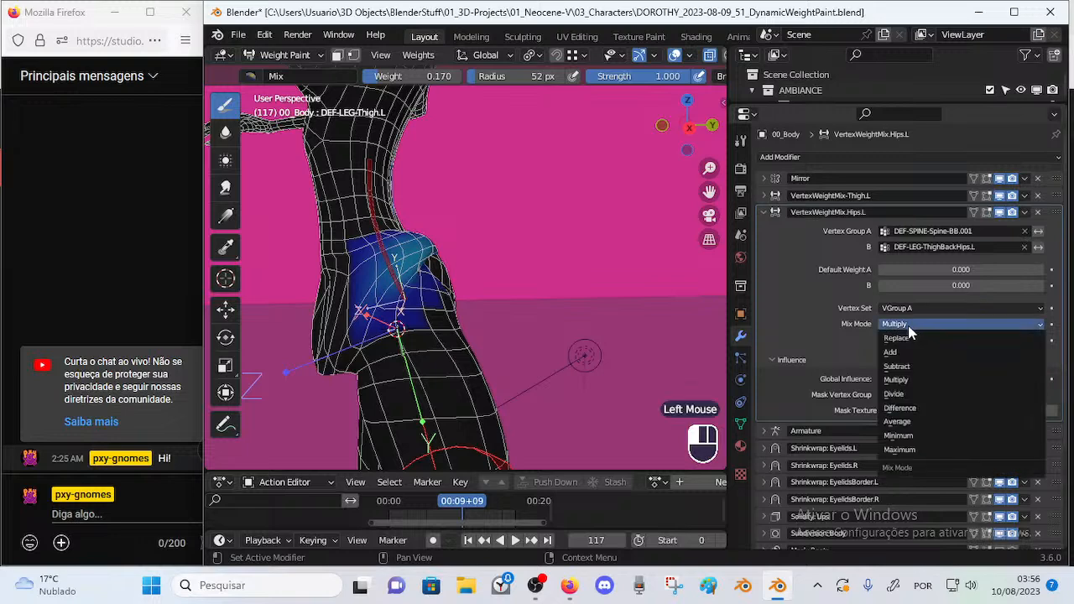
left_click(900, 367)
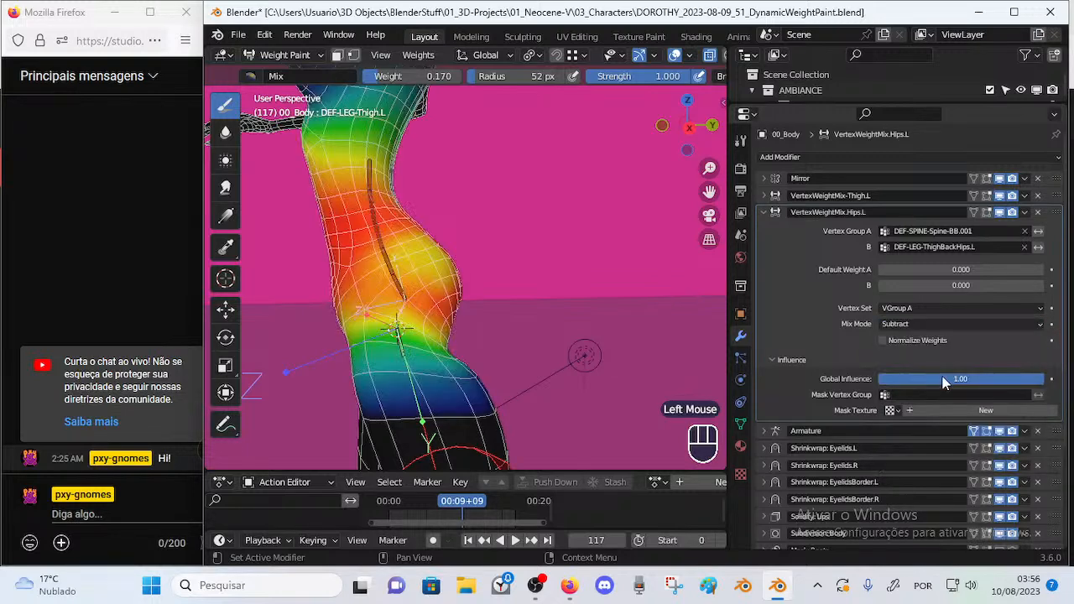
middle_click_drag(469, 277, 587, 273)
middle_click_drag(495, 416, 696, 361)
Compare the buttock weights with Global Influence between 0 and 1, and scrub through the leg movement to frame 167.
left_click_drag(919, 379, 800, 387)
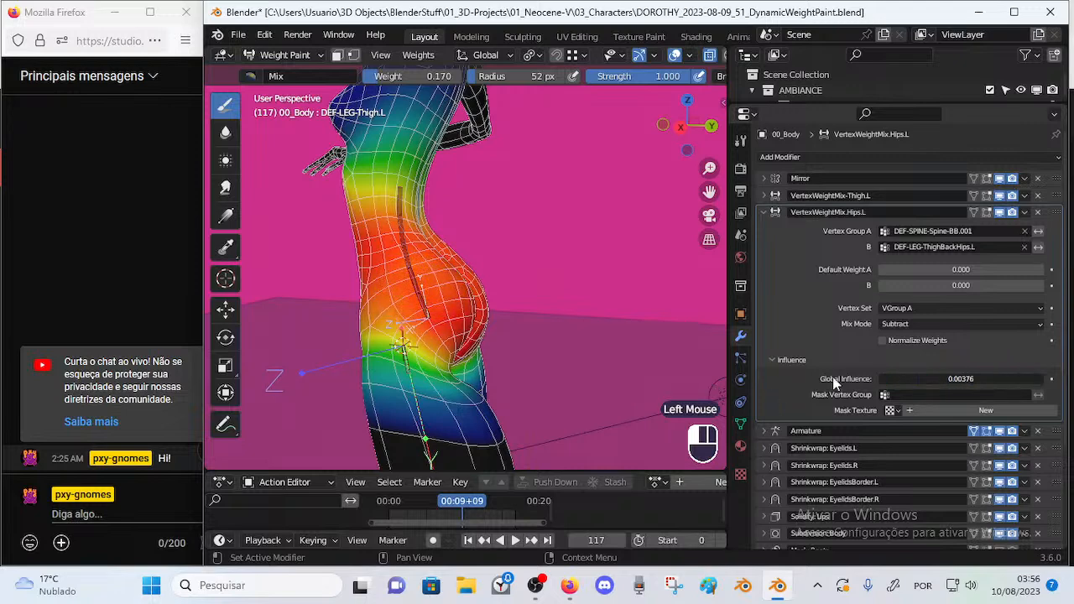
left_click_drag(984, 388, 822, 382)
left_click_drag(981, 383, 774, 392)
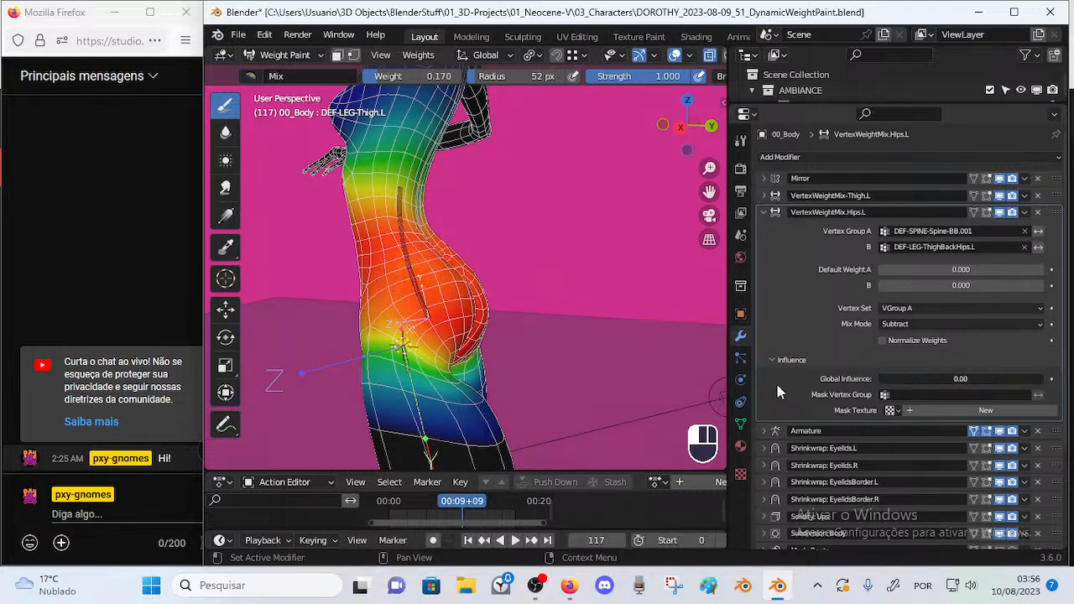
mouse_move(987, 380)
left_mouse_down()
mouse_move(791, 383)
mouse_move(996, 385)
mouse_move(811, 376)
mouse_move(976, 380)
left_mouse_up()
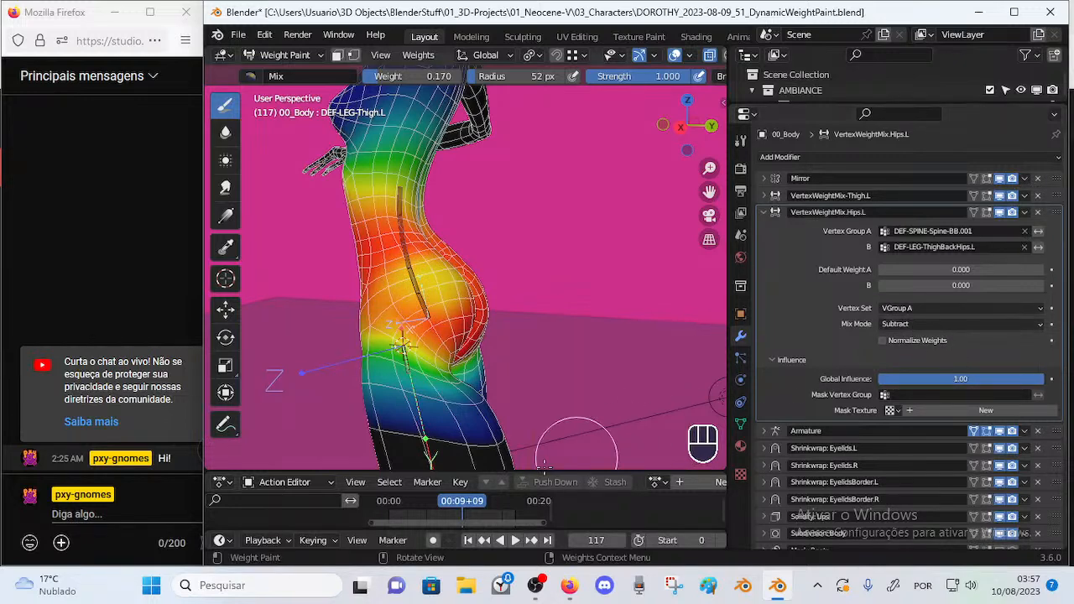
left_click(515, 539)
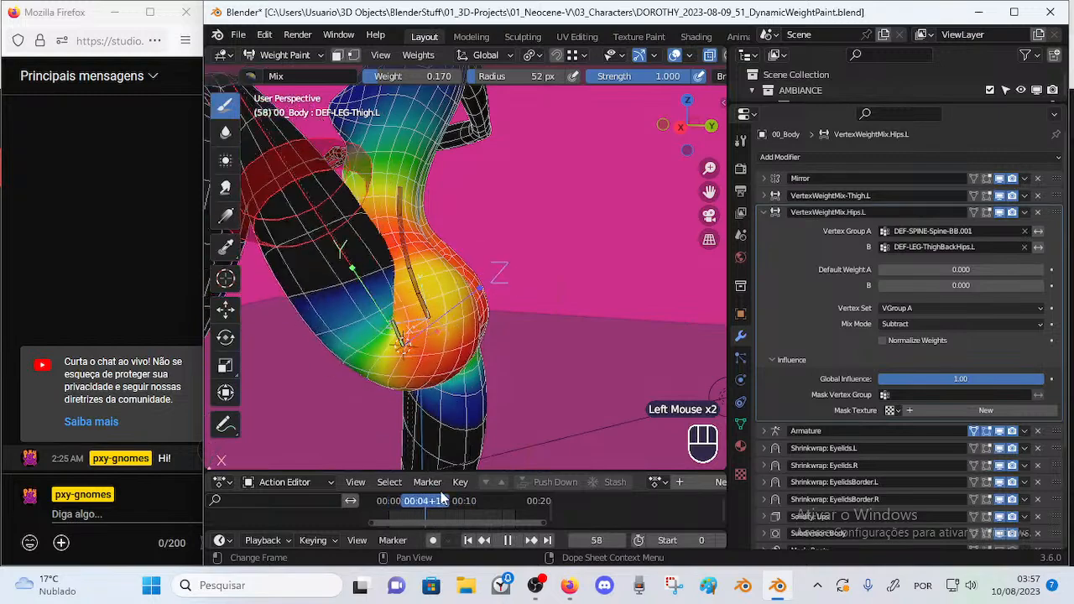
key("space")
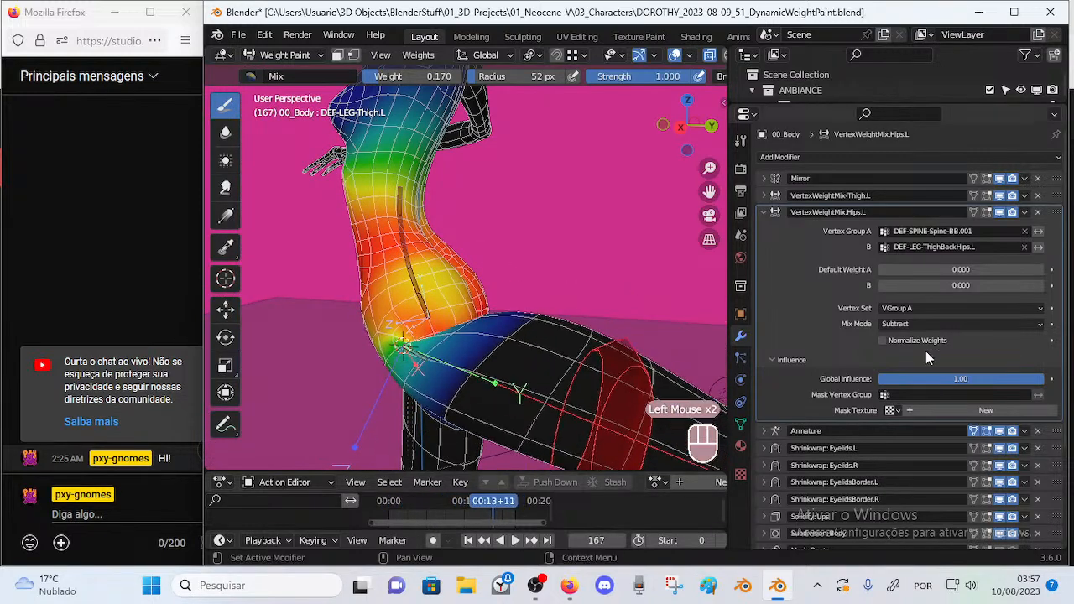
Try different Global Influence values on VertexWeightMix.Hips.L, set it to 0.42, and inspect the crease behind the raised thigh.
left_click_drag(871, 380, 1031, 380)
left_click_drag(886, 375, 1011, 381)
left_click_drag(900, 379, 1007, 396)
left_click_drag(882, 382, 915, 380)
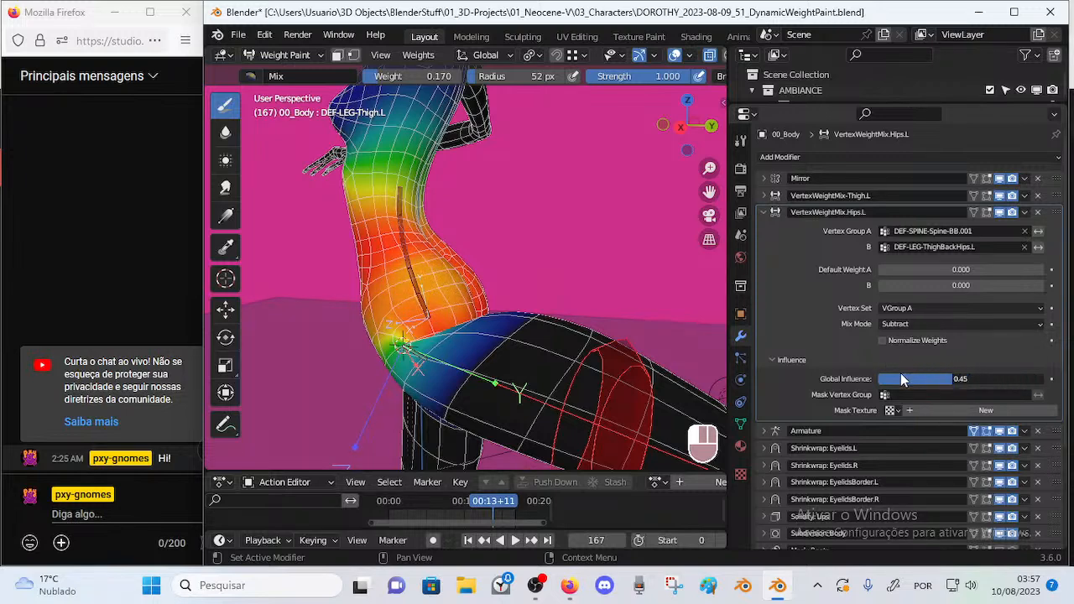
mouse_move(995, 379)
left_mouse_down()
mouse_move(948, 380)
mouse_move(980, 386)
left_mouse_up()
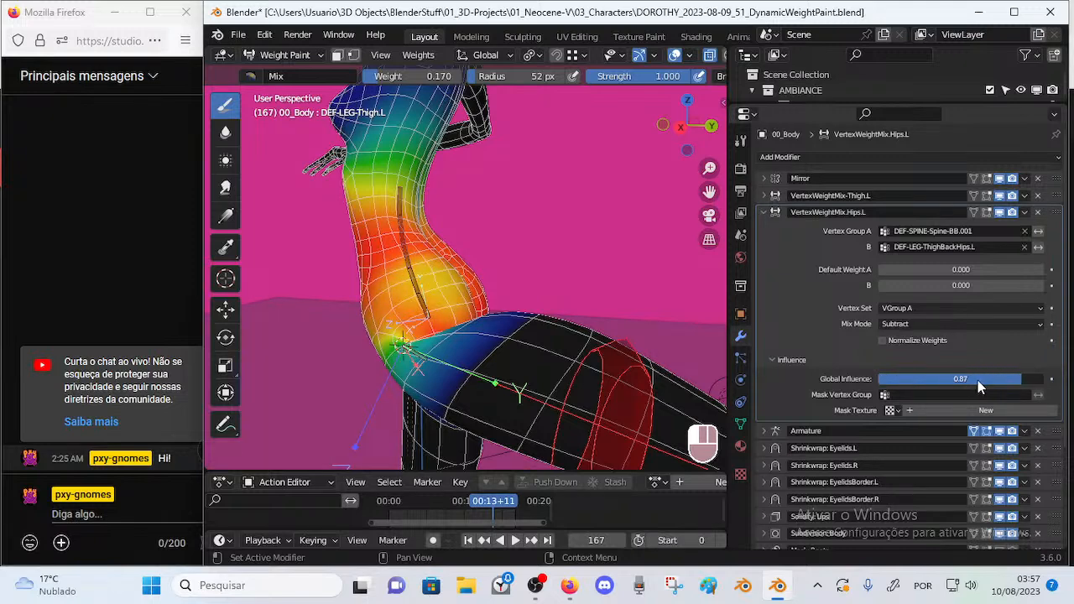
left_click_drag(946, 383, 887, 378)
mouse_move(604, 379)
middle_mouse_down()
mouse_move(630, 441)
mouse_move(647, 334)
mouse_move(532, 314)
middle_mouse_up()
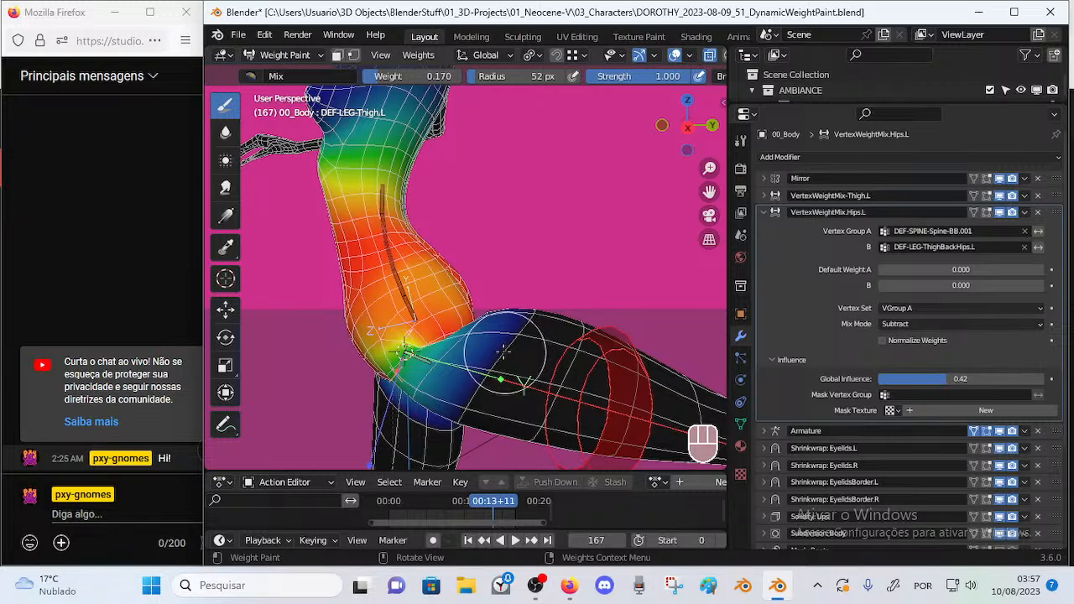
mouse_move(502, 346)
left_mouse_down()
mouse_move(628, 352)
mouse_move(539, 397)
mouse_move(516, 317)
mouse_move(488, 315)
mouse_move(484, 336)
left_mouse_up()
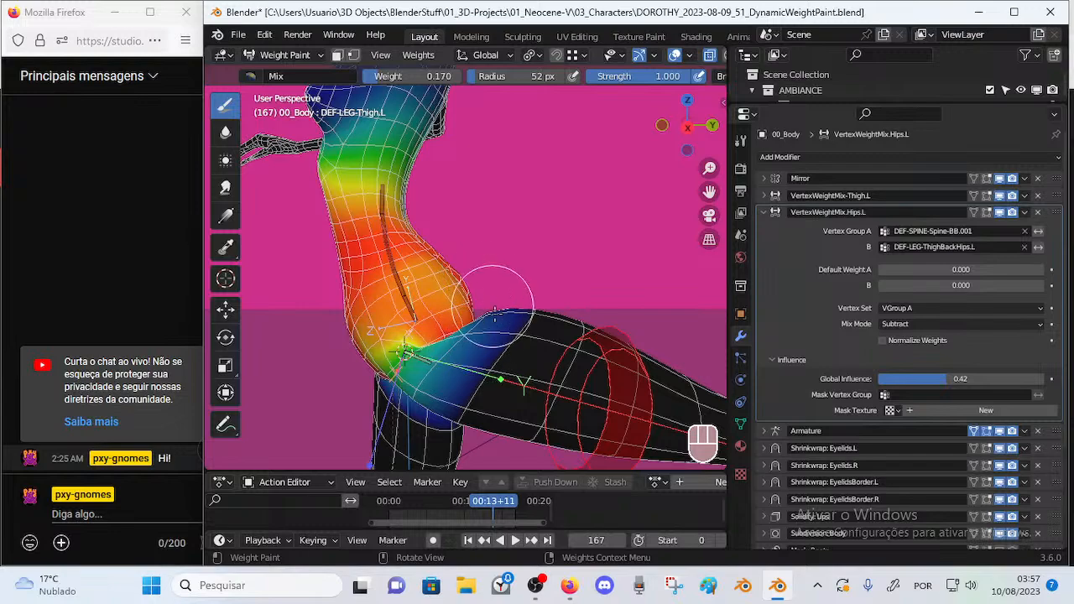
middle_click_drag(478, 324, 473, 324)
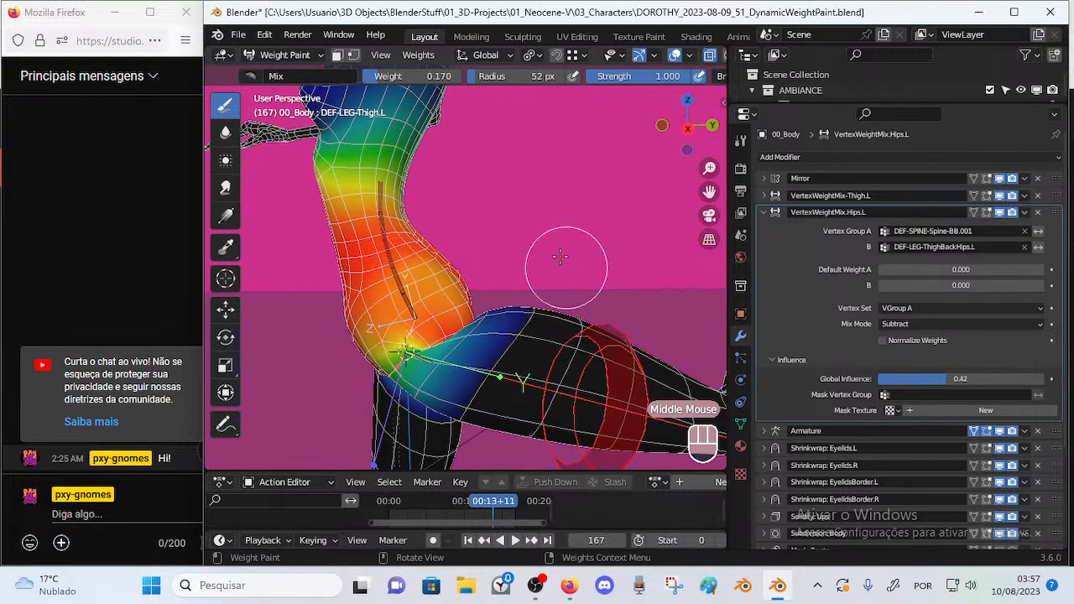
scroll(555, 257, "down", 2)
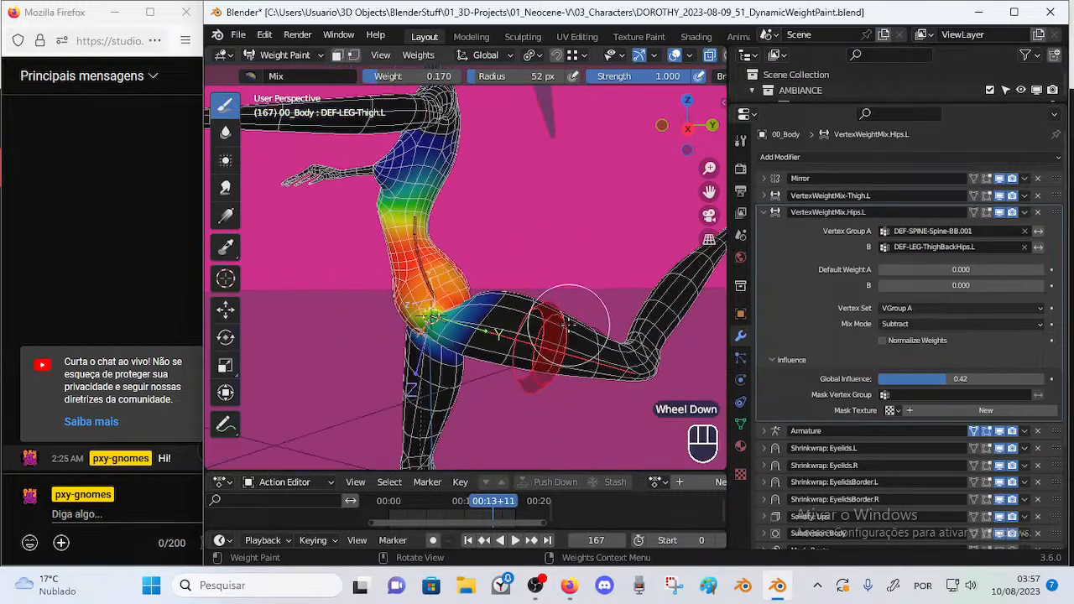
Switch the body from Weight Paint to Object Mode and toggle Edit Mode to compare how the mesh is posed.
key("ctrl+Tab")
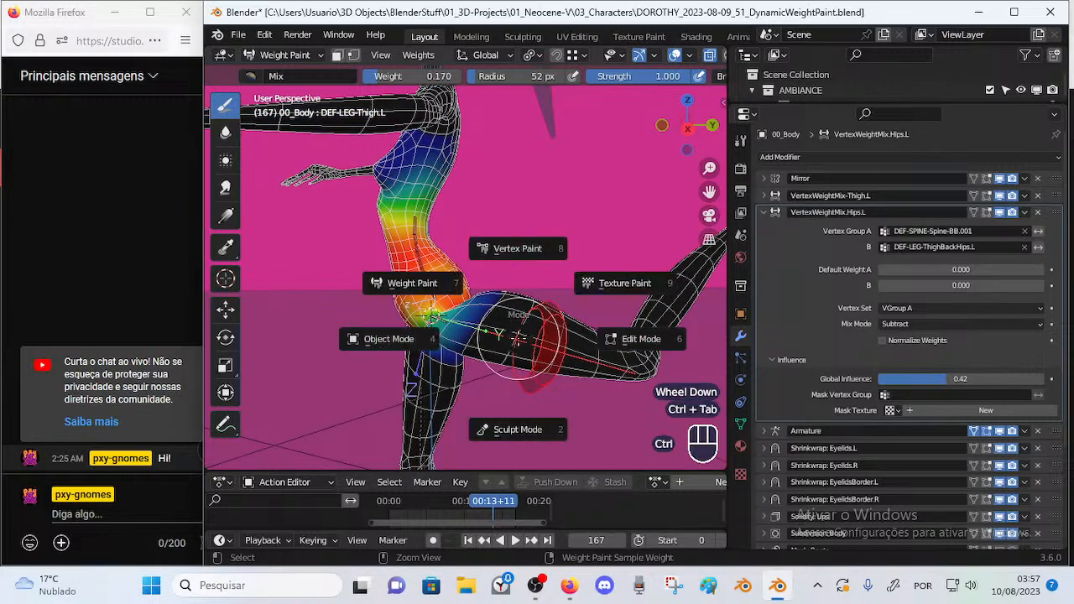
left_click(456, 365)
left_click(456, 365)
scroll(456, 365, "down", 2)
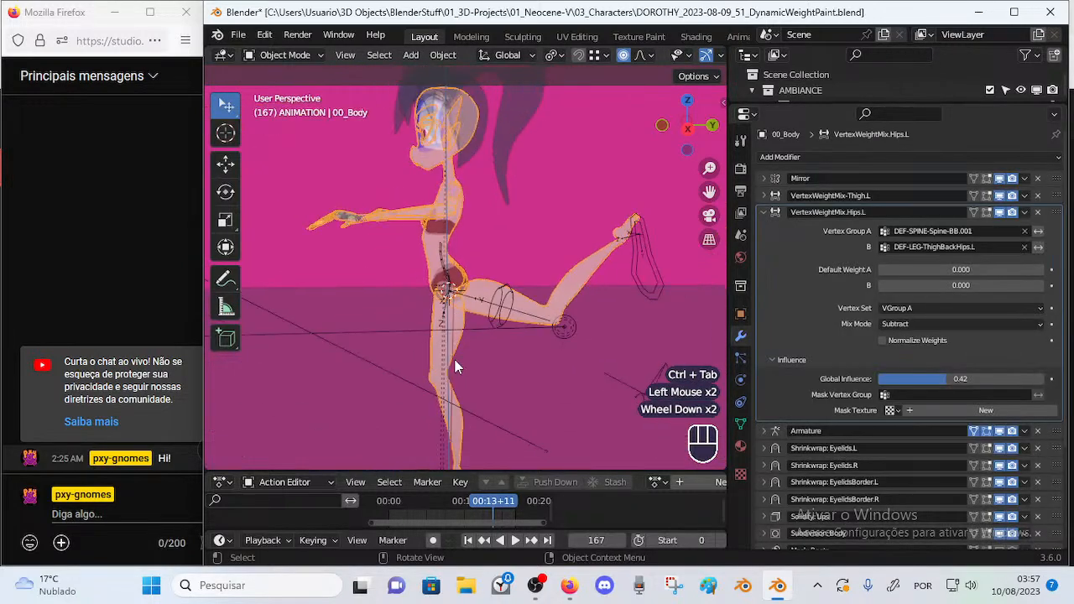
key("Tab")
middle_click_drag(428, 350, 522, 346)
key("Tab")
key("Tab")
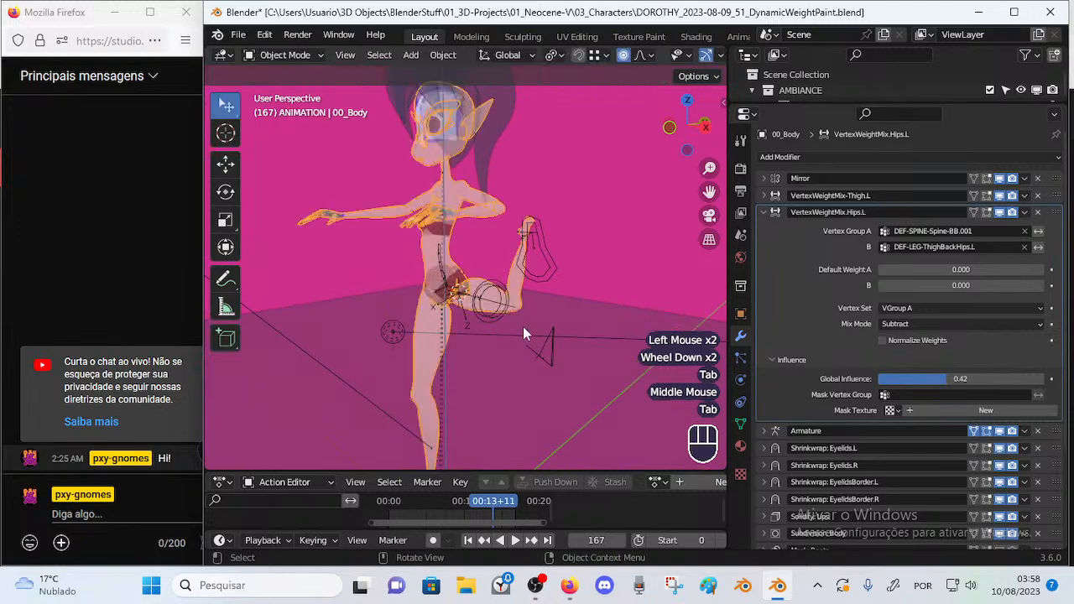
Collapse VertexWeightMix.Hips.L, turn off the Armature modifier's Edit Mode display, and inspect the unposed body mesh.
left_click(770, 213)
left_click(985, 234)
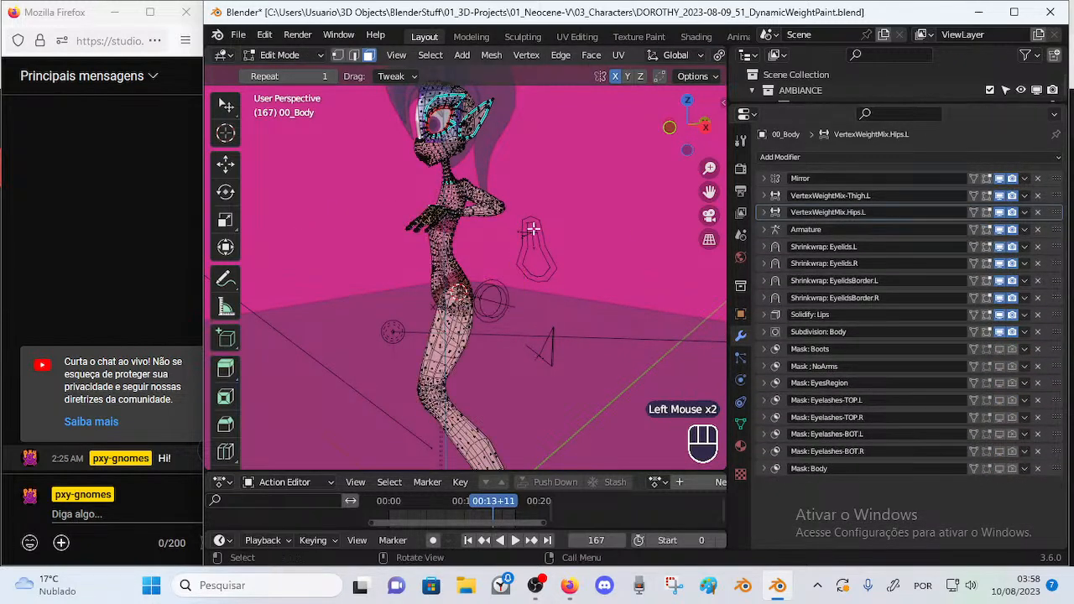
middle_click_drag(616, 244, 598, 230)
middle_click_drag(432, 320, 323, 318)
scroll(426, 315, "down", 2)
middle_click_drag(424, 340, 586, 320)
middle_click_drag(508, 369, 343, 343)
scroll(409, 361, "up", 3)
scroll(449, 327, "down", 1)
middle_click_drag(449, 329, 581, 348)
Toggle the Mirror modifier's Edit Mode and On Cage display to preview both body halves, and return to Object Mode.
left_click(987, 179)
left_click(975, 178)
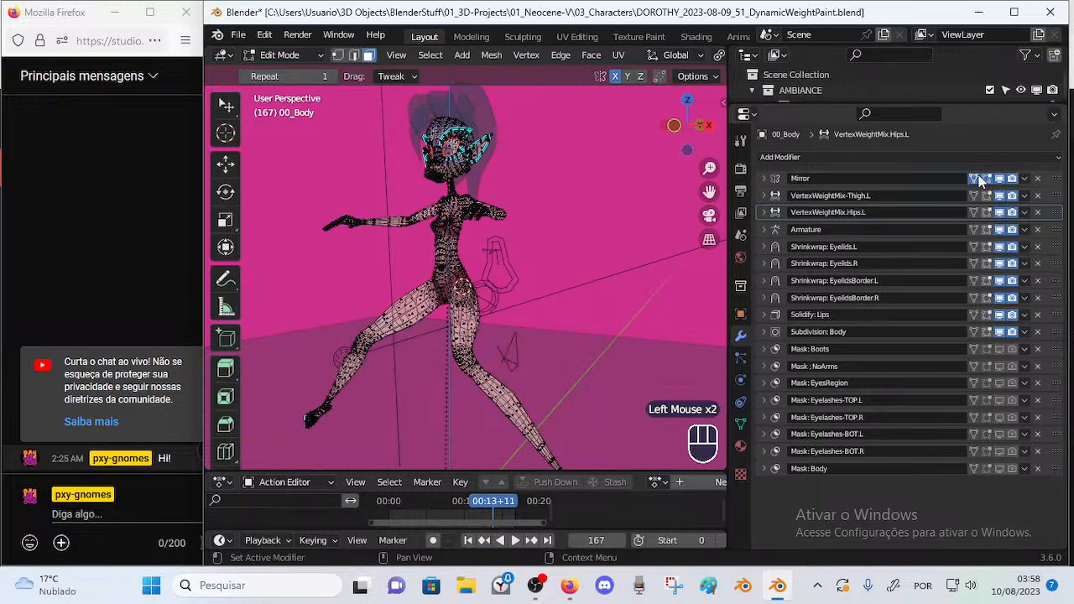
left_click(987, 180)
middle_click_drag(521, 340, 403, 388)
middle_click_drag(548, 340, 555, 361)
middle_click_drag(511, 388, 482, 302)
middle_click_drag(537, 328, 420, 372)
key("Tab")
scroll(494, 374, "down", 1)
scroll(411, 354, "up", 1)
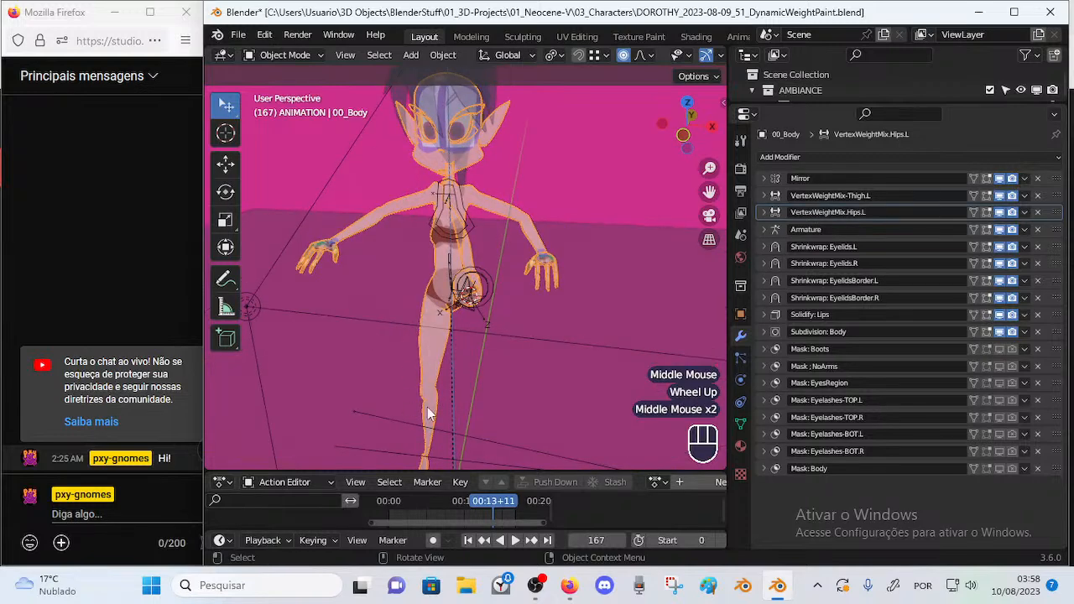
Go to frame 0 and alternate between Object and Edit Mode to compare the posed and unposed hips.
middle_click_drag(479, 342, 590, 383)
left_click(451, 500)
key("space")
key("Tab")
middle_click_drag(509, 362, 453, 344)
key("Tab")
key("Tab")
scroll(542, 347, "up", 3)
middle_click_drag(542, 347, 578, 340)
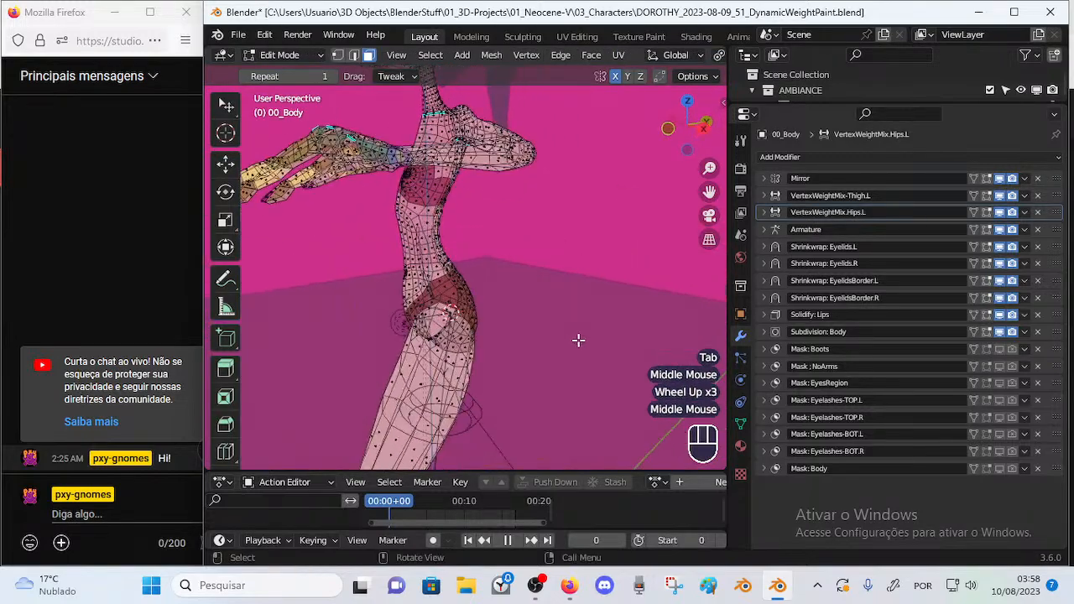
Examine the half-body mesh's modelled leg angle in Edit Mode from the side, front and back.
mouse_move(487, 315)
middle_mouse_down()
mouse_move(501, 319)
mouse_move(491, 336)
middle_mouse_up()
scroll(495, 319, "down", 2)
key("Tab")
key("Tab")
mouse_move(490, 336)
middle_mouse_down()
mouse_move(486, 312)
mouse_move(609, 399)
mouse_move(487, 395)
mouse_move(445, 345)
mouse_move(506, 333)
middle_mouse_up()
middle_click_drag(588, 428, 488, 366)
middle_click_drag(613, 445, 425, 376)
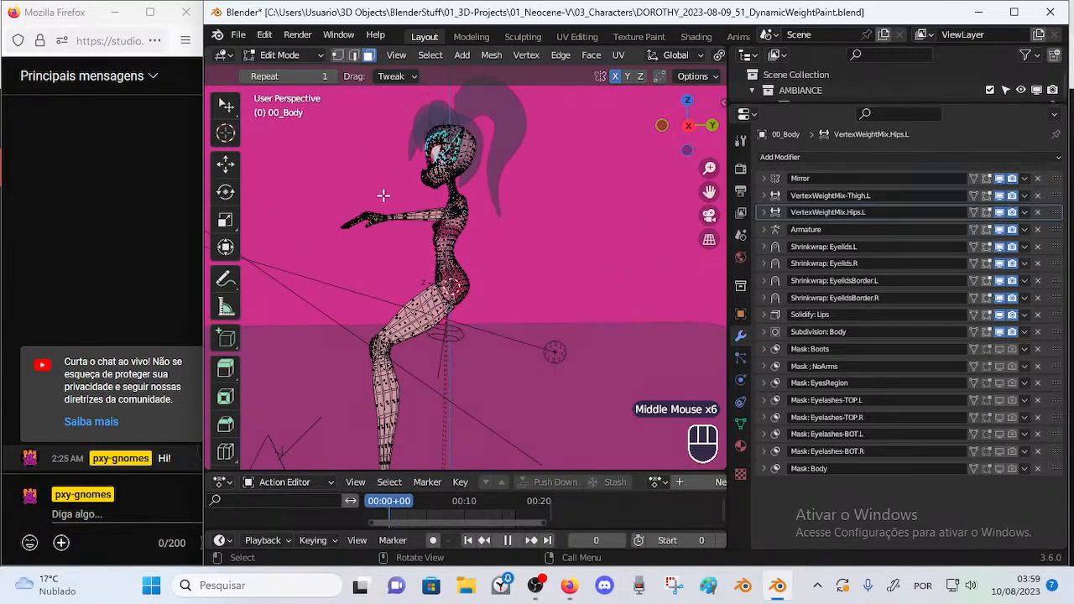
middle_click_drag(379, 341, 532, 351)
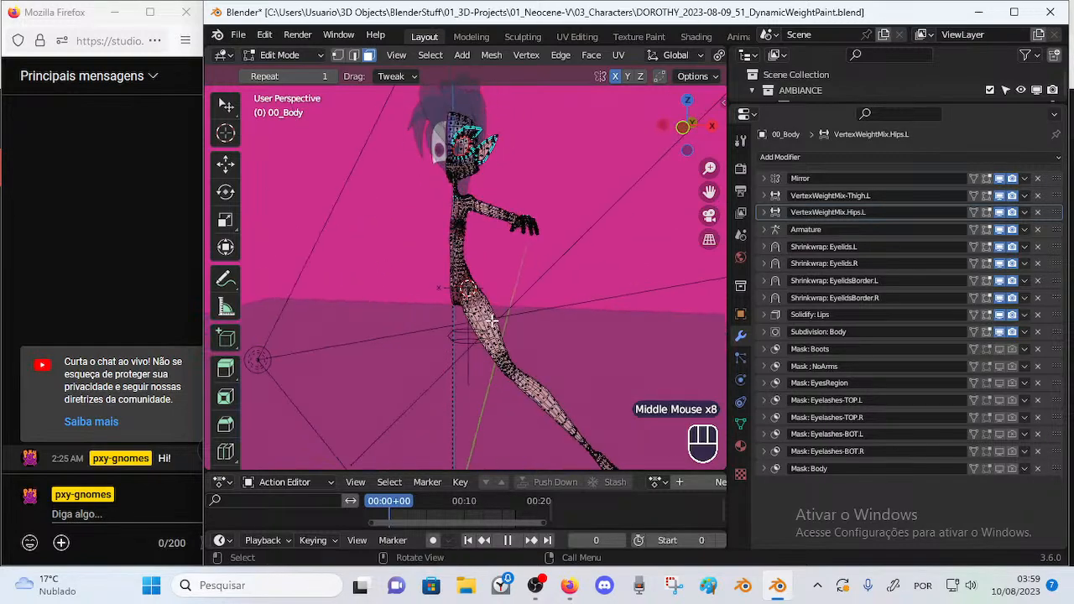
middle_click_drag(624, 333, 526, 331)
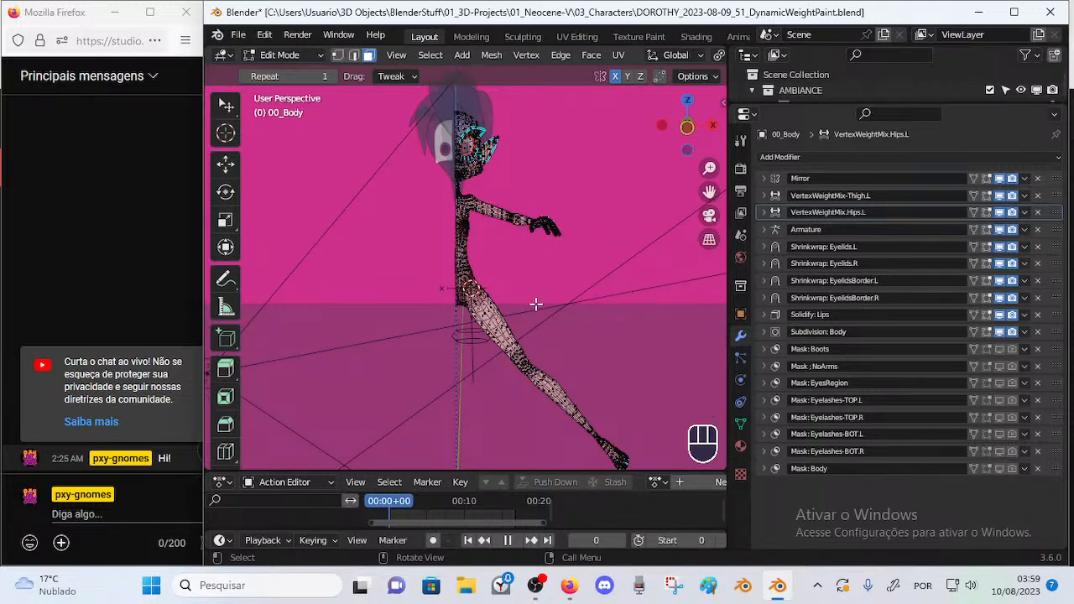
middle_click_drag(629, 223, 437, 381)
middle_click_drag(518, 412, 543, 355)
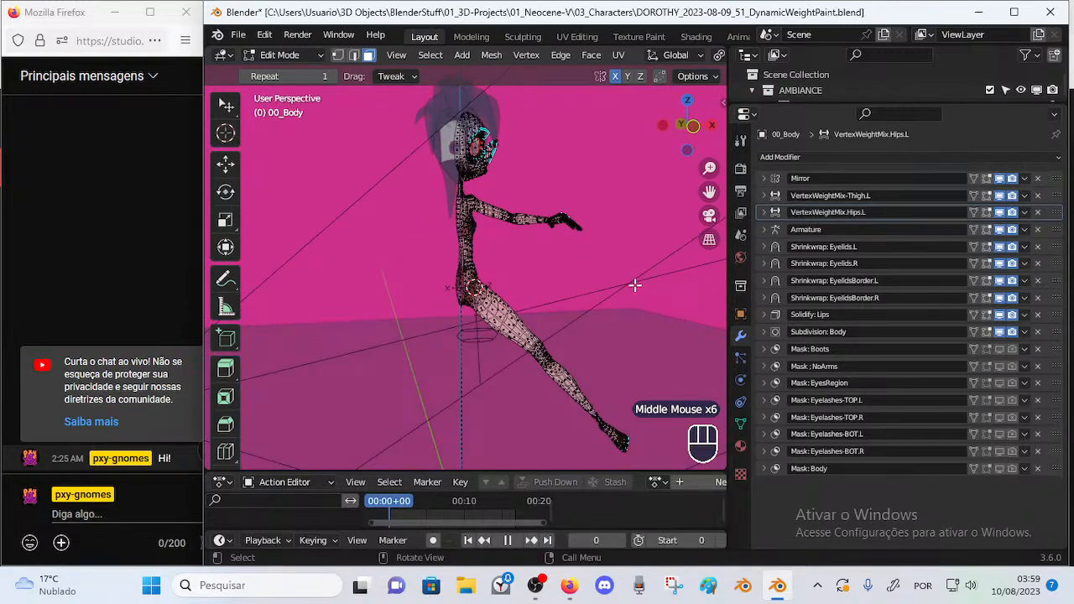
middle_click_drag(601, 309, 478, 272)
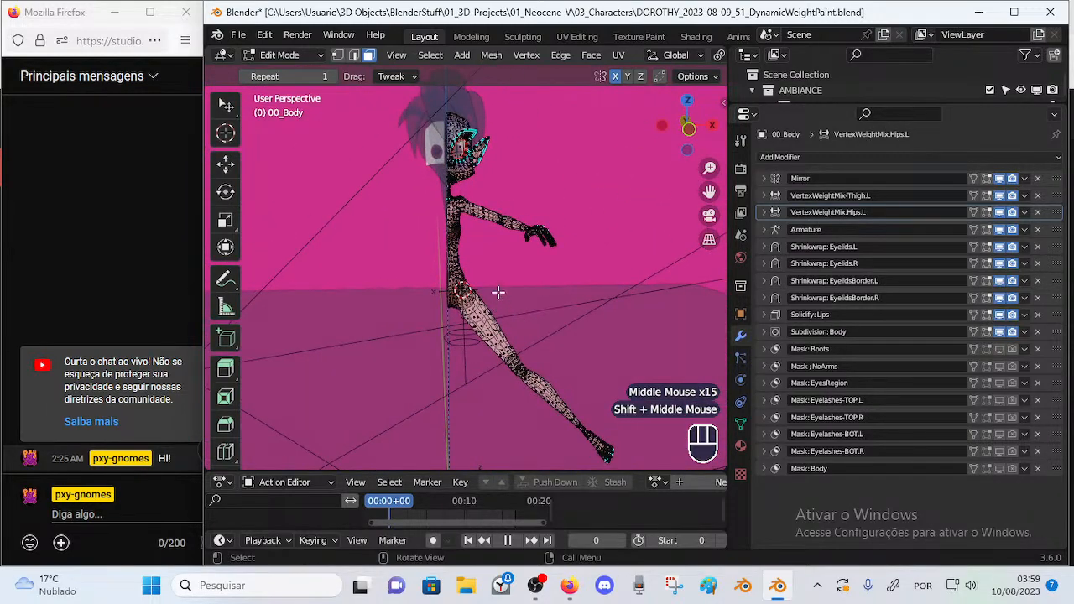
Draw annotation strokes from the hip outlining a leg stretched straight out in front of the body.
key("d")
left_click_drag(477, 272, 691, 287)
mouse_move(460, 300)
middle_mouse_down()
mouse_move(501, 283)
mouse_move(408, 288)
mouse_move(443, 299)
mouse_move(461, 269)
mouse_move(547, 336)
mouse_move(487, 298)
mouse_move(474, 252)
mouse_move(503, 285)
middle_mouse_up()
key("ctrl+z")
key("ctrl+shift+z")
key("d")
key("d")
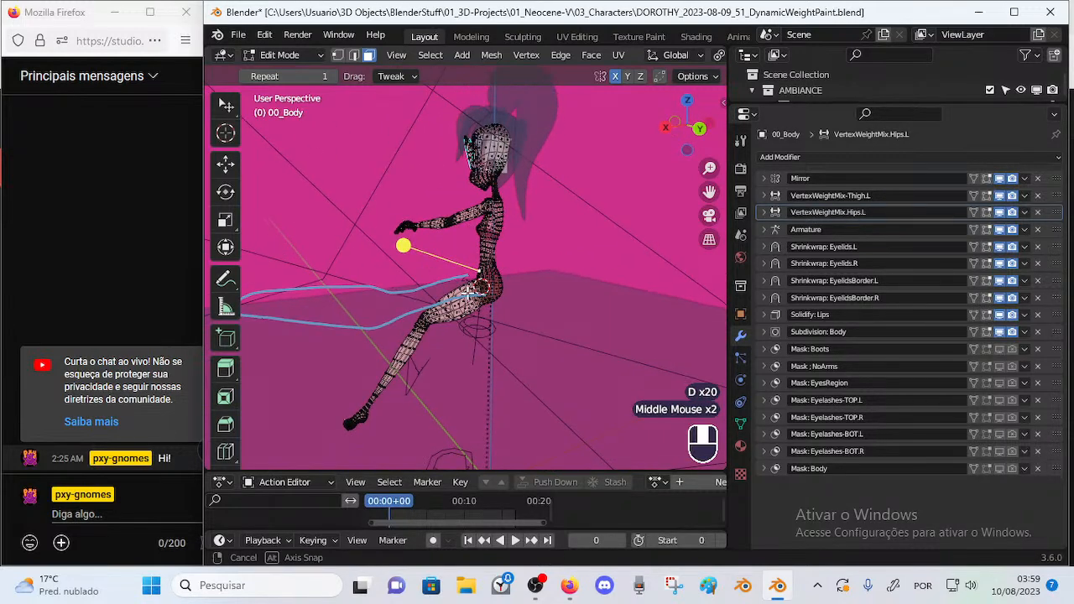
Draw annotation strokes along the underside of the buttock and a second raised-leg curve extending forward from the hip.
key("d")
left_click(503, 286)
key("d")
key("ctrl+z")
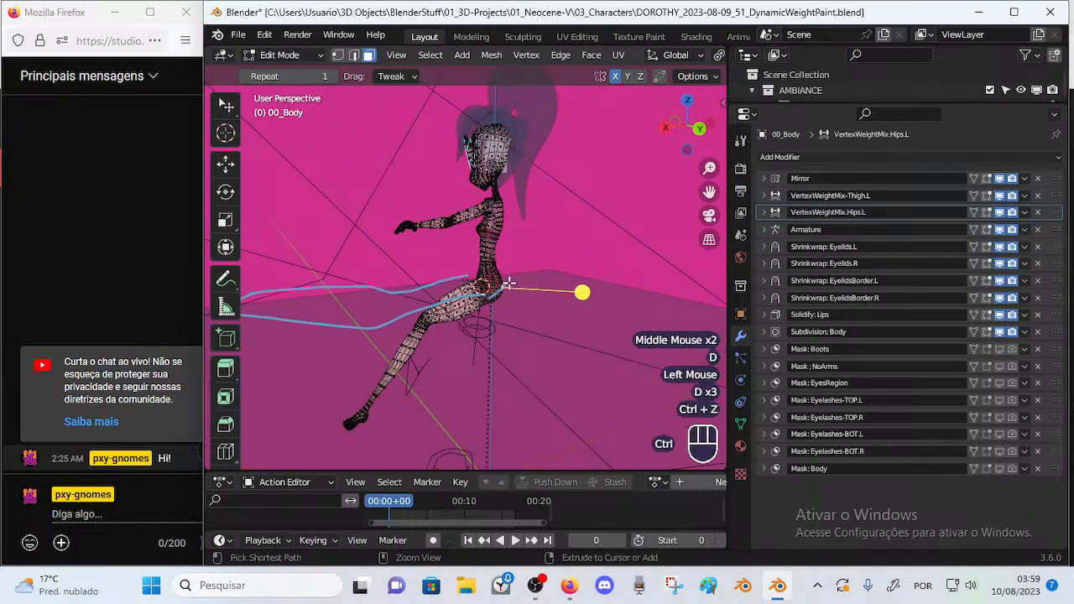
key("ctrl+alt+shift+z")
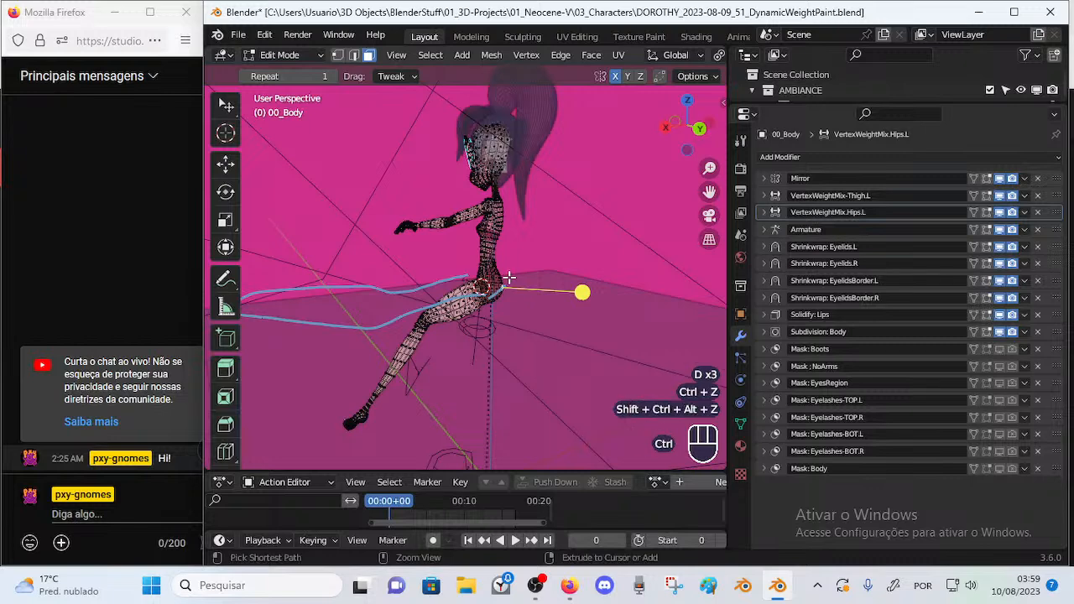
key("d")
left_click(502, 293)
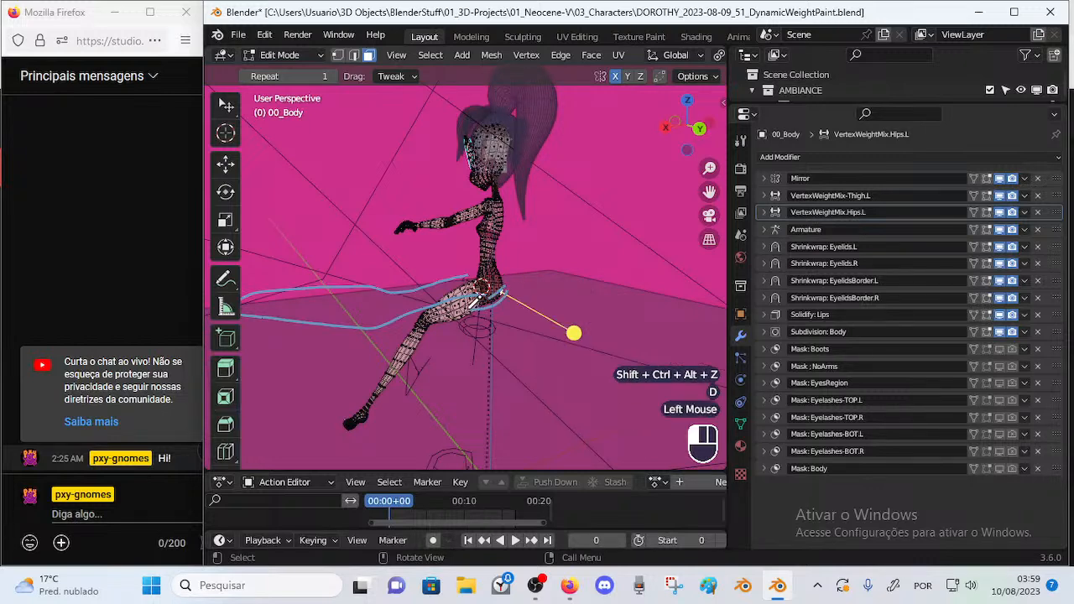
mouse_move(451, 299)
left_mouse_down()
mouse_move(390, 285)
mouse_move(271, 336)
left_mouse_up()
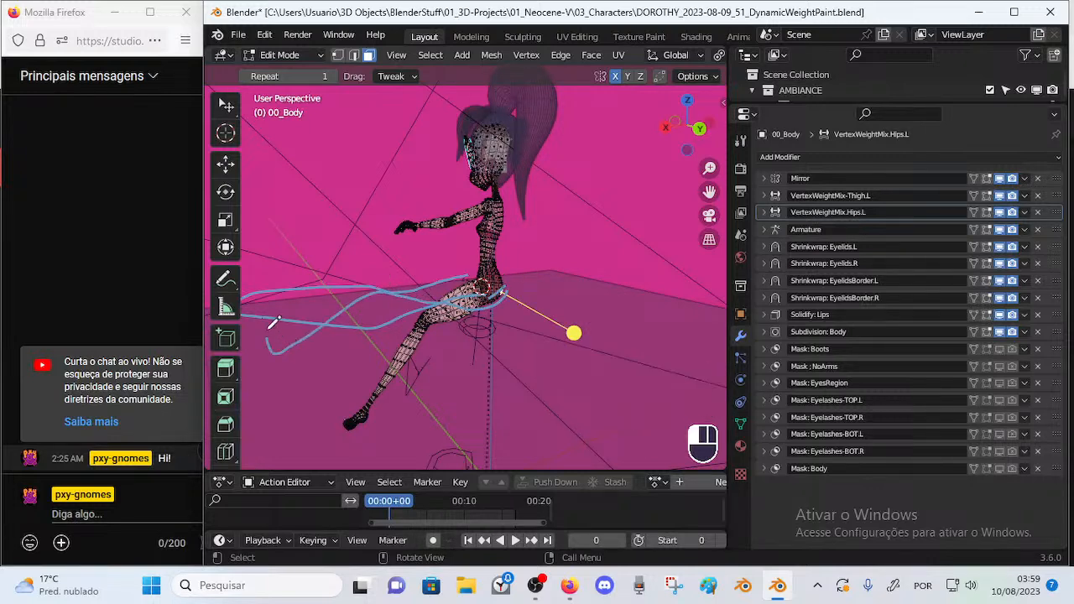
Draw annotation strokes from the hip for a leg extended out to the side and a leg hanging straight down.
mouse_move(487, 275)
middle_mouse_down()
mouse_move(455, 291)
mouse_move(489, 426)
mouse_move(461, 328)
middle_mouse_up()
key("d")
left_click_drag(480, 281, 512, 326)
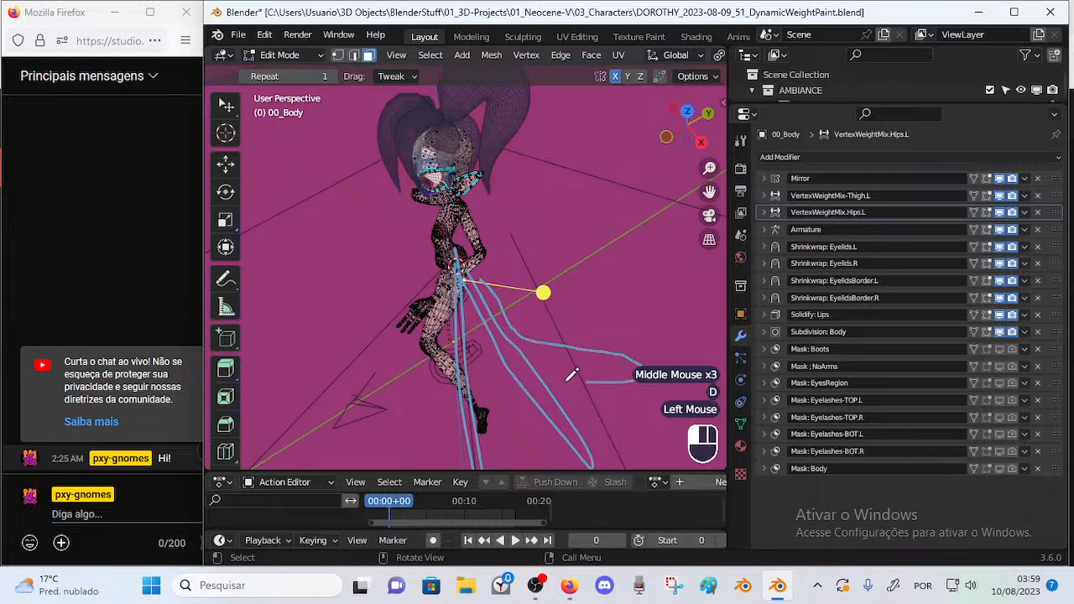
key("d")
left_click_drag(468, 240, 495, 250)
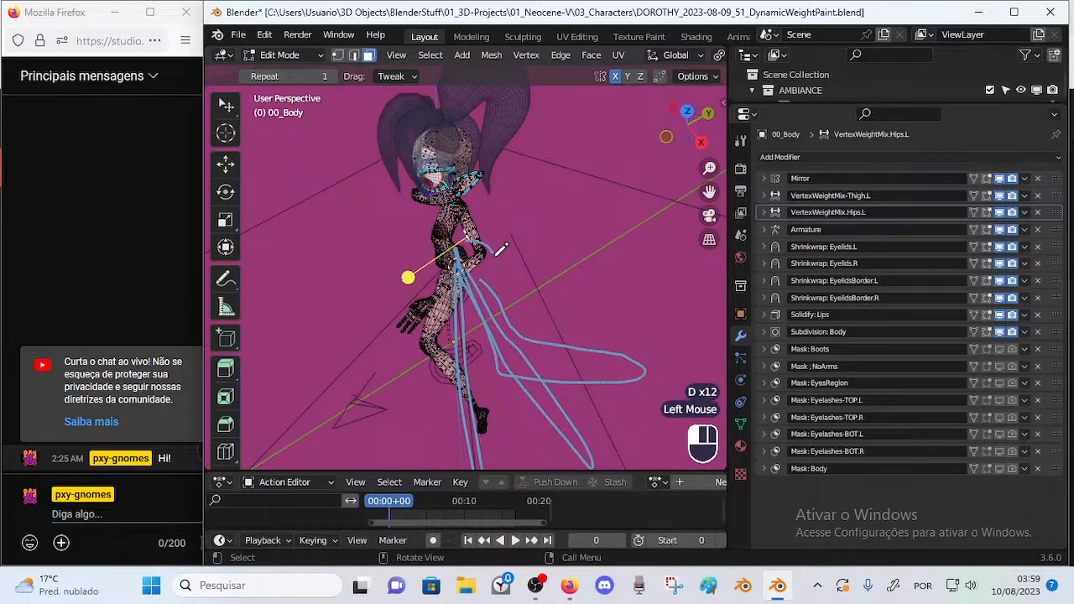
key("d")
mouse_move(514, 312)
middle_mouse_down()
mouse_move(563, 342)
mouse_move(513, 323)
mouse_move(469, 327)
mouse_move(575, 293)
mouse_move(412, 366)
mouse_move(520, 364)
mouse_move(450, 324)
mouse_move(453, 336)
mouse_move(495, 319)
mouse_move(457, 450)
middle_mouse_up()
scroll(428, 354, "down", 1)
left_click(457, 450)
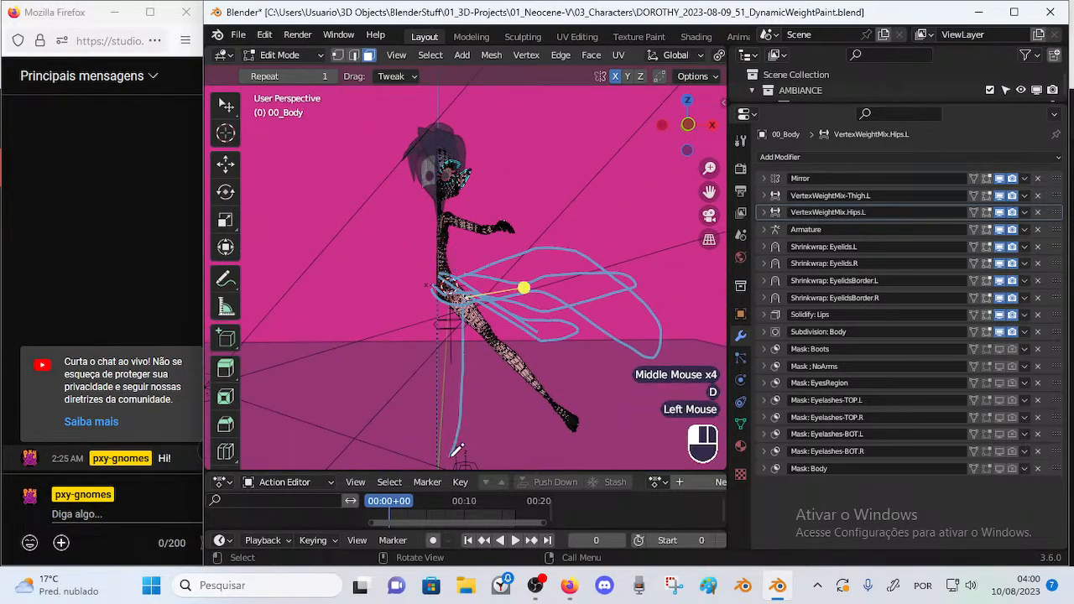
Draw curved annotation arcs behind, beneath and beside the body to mark how far the leg can swing.
key("d")
mouse_move(527, 333)
middle_mouse_down()
mouse_move(521, 361)
mouse_move(582, 319)
mouse_move(475, 355)
mouse_move(522, 376)
mouse_move(486, 371)
mouse_move(590, 326)
middle_mouse_up()
key("d")
left_click_drag(535, 262, 560, 265)
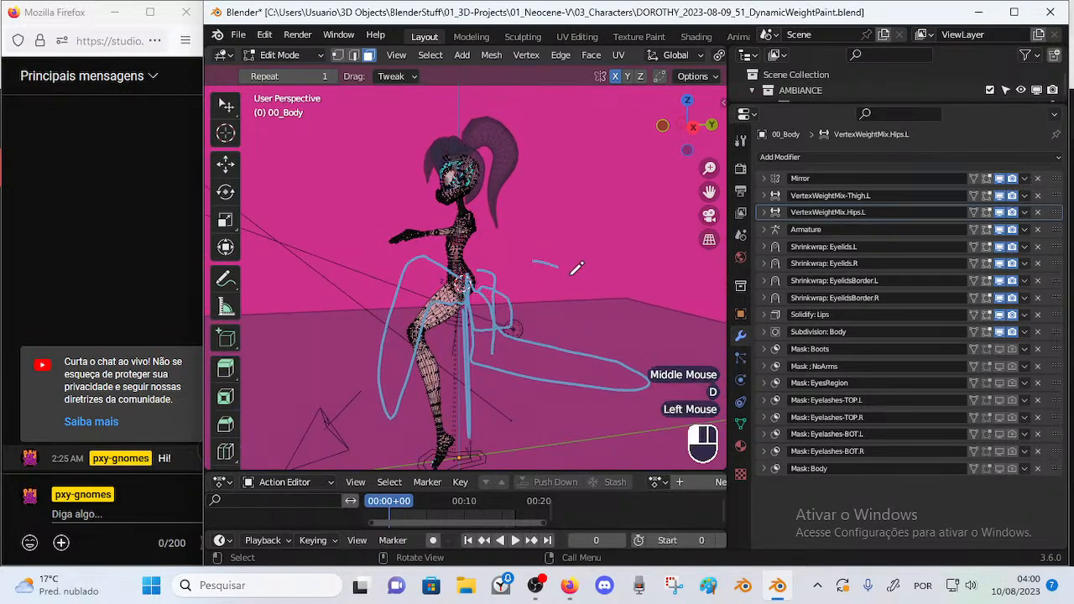
middle_click_drag(347, 304, 575, 394)
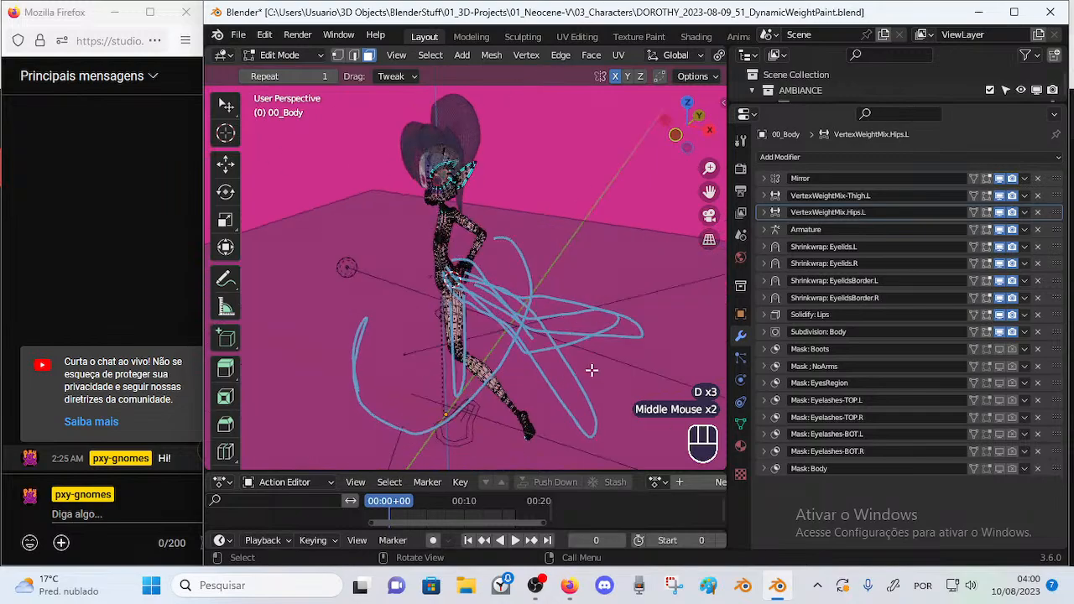
key("d")
left_click_drag(585, 239, 636, 310)
Add a larger U-shaped annotation arc sweeping beneath the body from one side to the other.
middle_click_drag(398, 413, 507, 353)
scroll(393, 269, "up", 2)
scroll(360, 232, "down", 2)
scroll(508, 307, "up", 2)
middle_click_drag(507, 352, 500, 299, "shift")
scroll(403, 336, "down", 1)
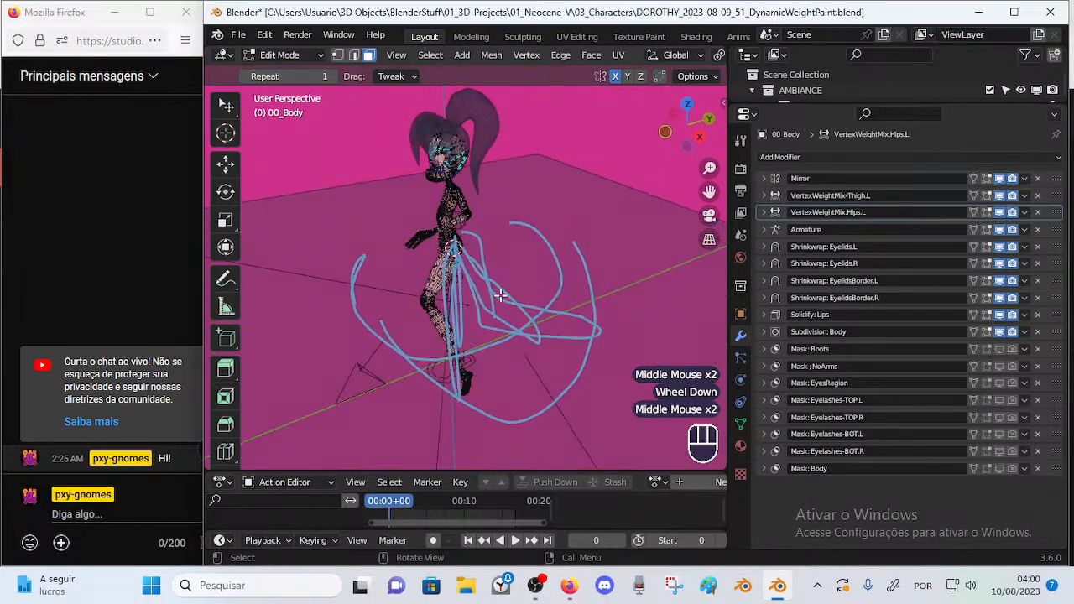
key("d")
left_click_drag(533, 203, 537, 357)
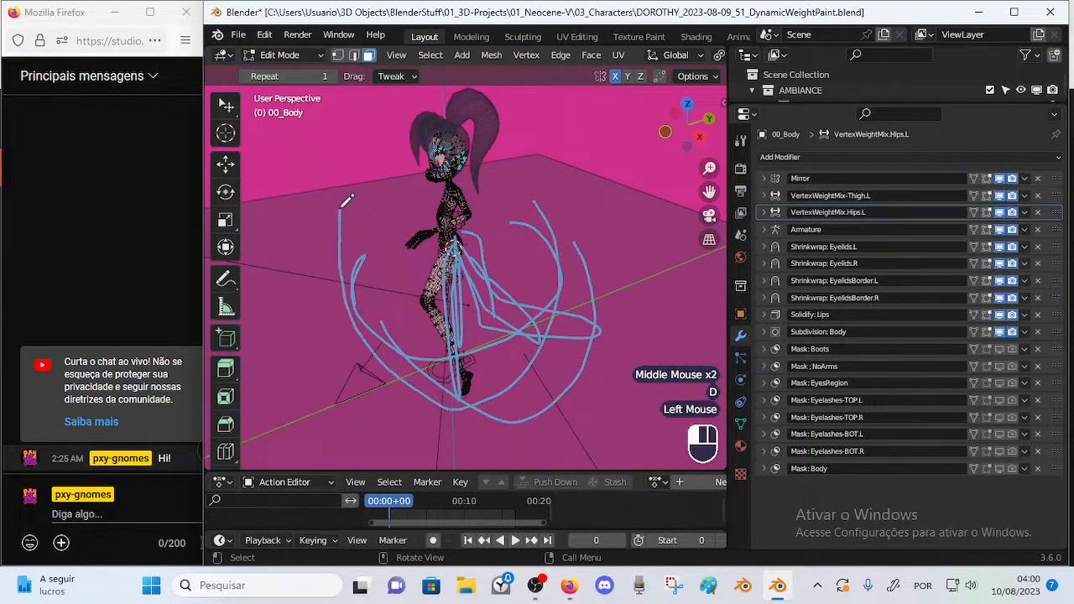
Examine the annotated range of leg motion around the body from the side, front and oblique angles.
middle_click_drag(374, 276, 401, 123)
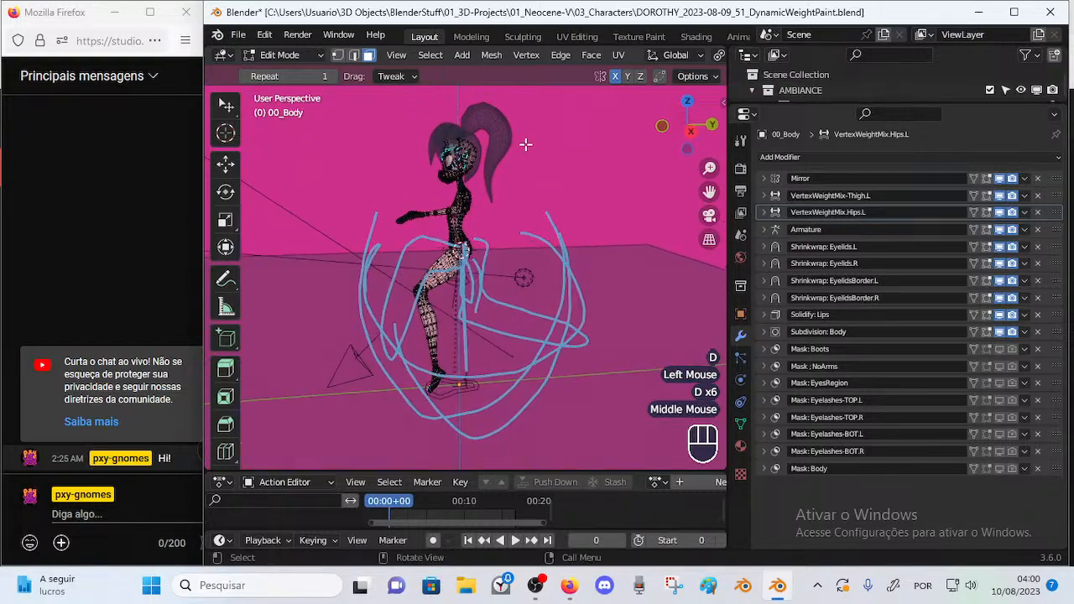
middle_click_drag(367, 276, 367, 293)
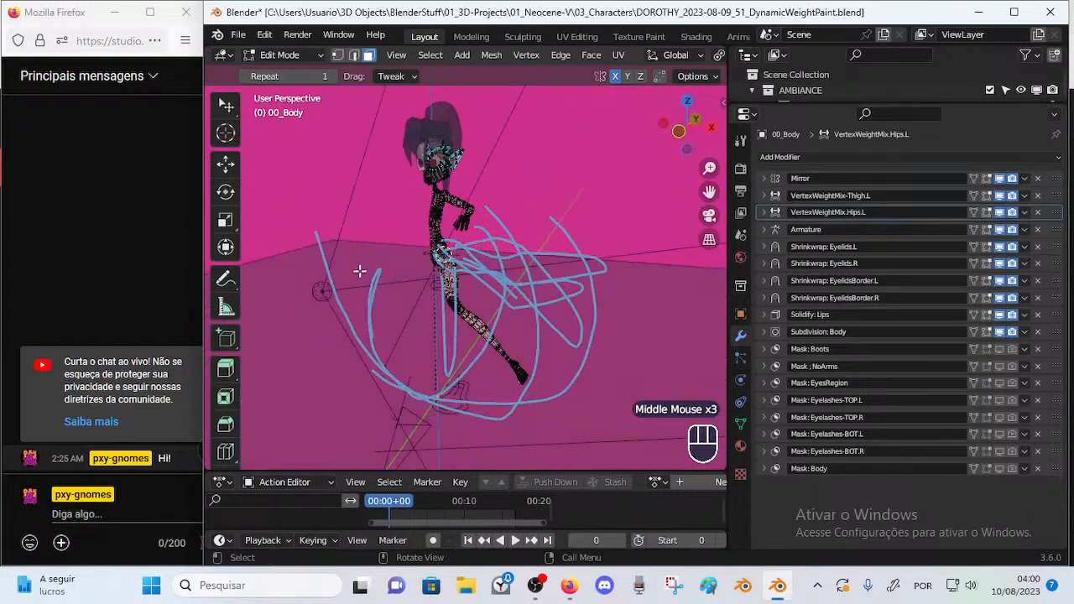
mouse_move(596, 352)
middle_mouse_down()
mouse_move(415, 366)
mouse_move(321, 353)
mouse_move(391, 383)
mouse_move(465, 383)
mouse_move(371, 357)
middle_mouse_up()
scroll(465, 382, "up", 2)
scroll(371, 358, "down", 3)
mouse_move(426, 302)
middle_mouse_down()
mouse_move(374, 341)
mouse_move(378, 355)
mouse_move(316, 308)
mouse_move(408, 295)
middle_mouse_up()
scroll(375, 341, "up", 2)
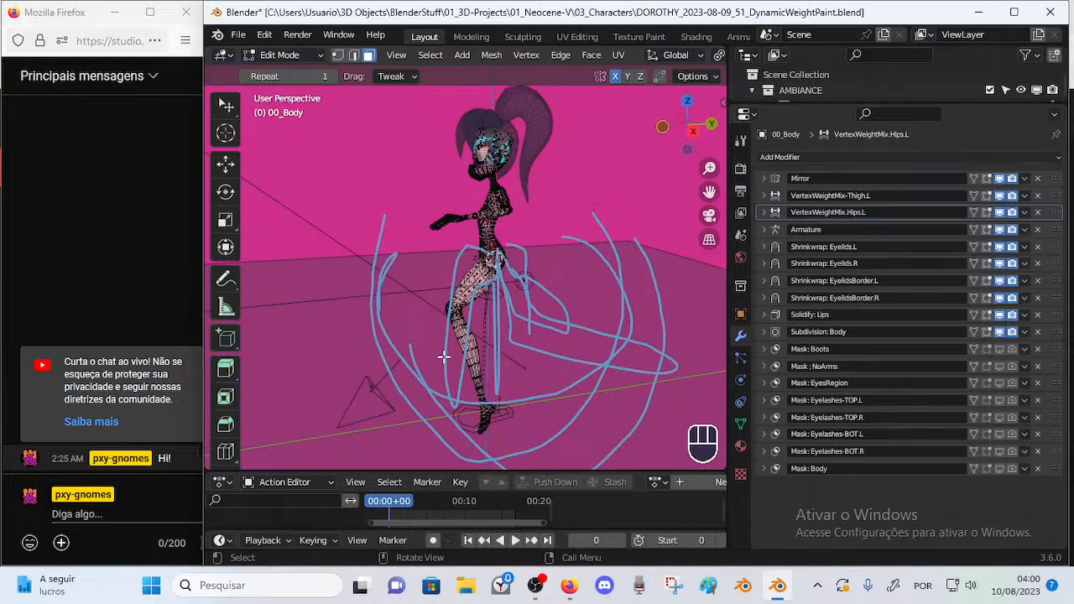
middle_click_drag(389, 338, 480, 368)
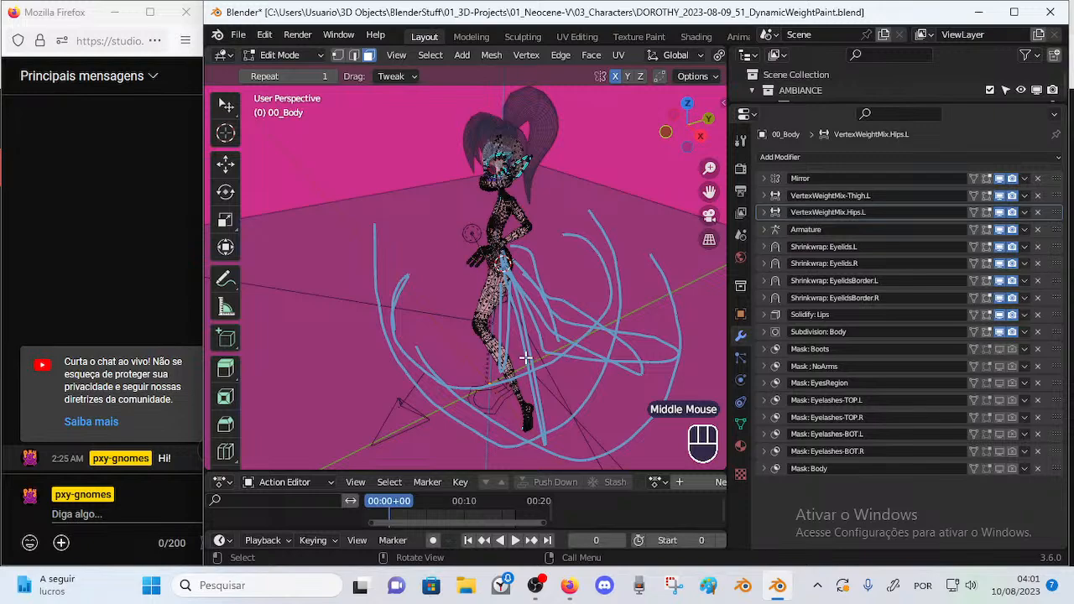
Draw another annotated leg outline from the hip, angled between the straight-down and sideways leg positions.
middle_click_drag(532, 306, 378, 340)
middle_click_drag(512, 326, 562, 390)
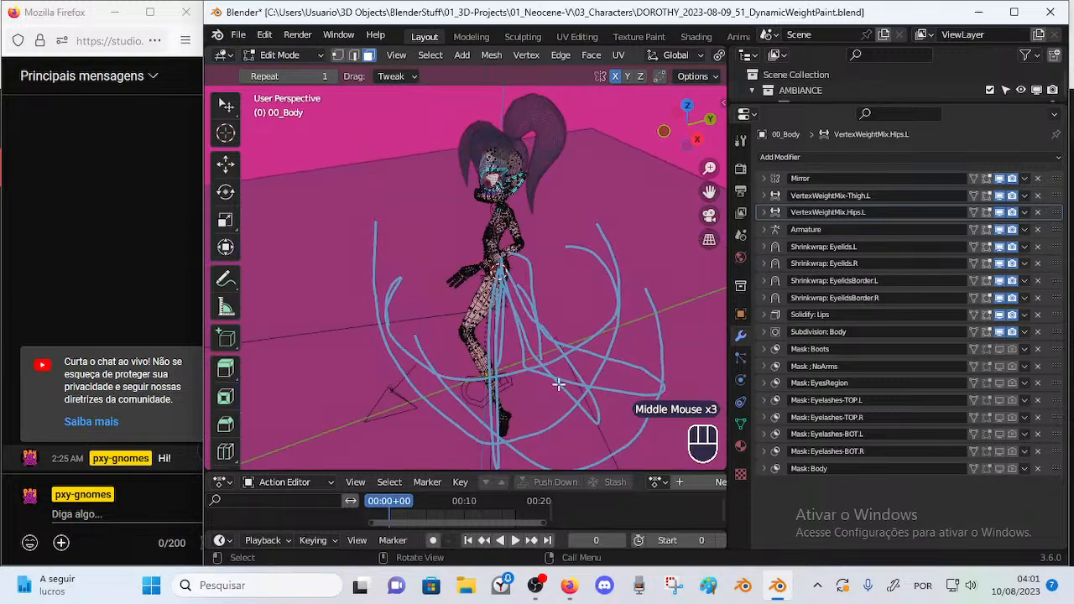
key("d")
left_click_drag(513, 291, 577, 319)
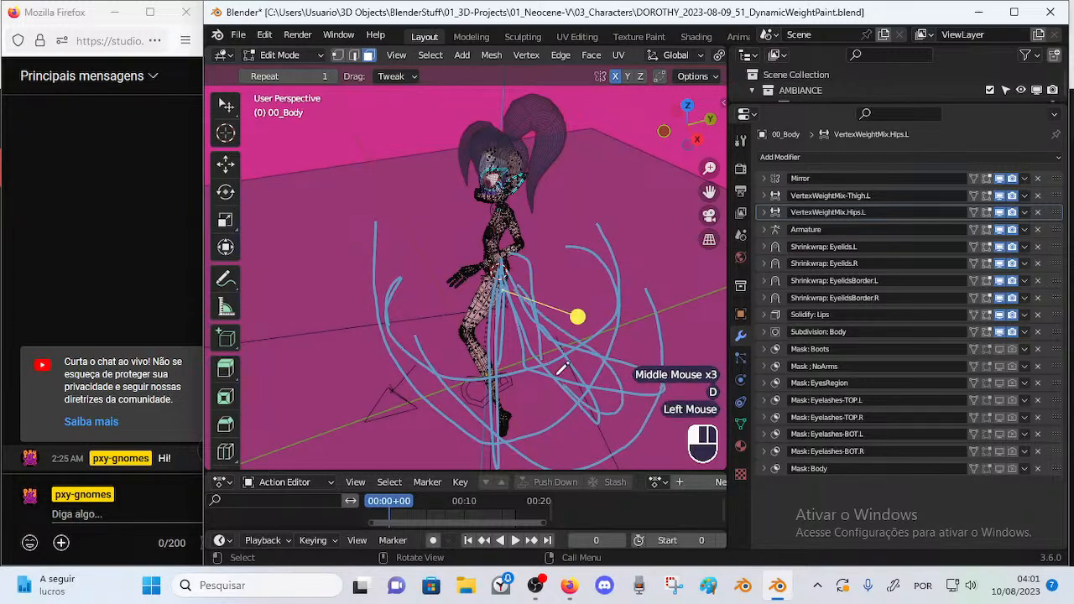
middle_click_drag(572, 379, 498, 284)
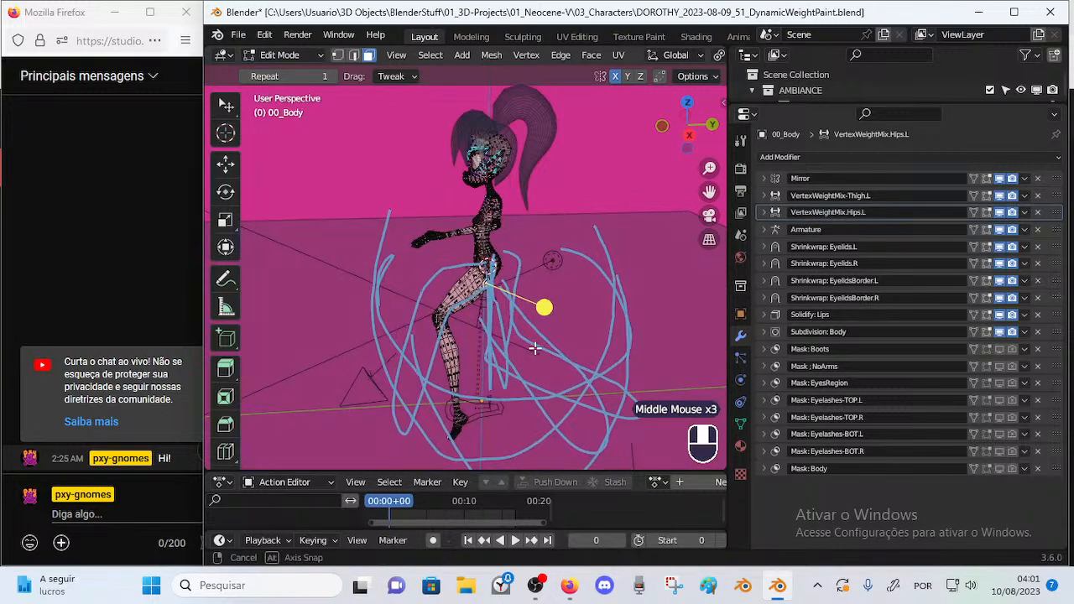
middle_click_drag(545, 358, 543, 358)
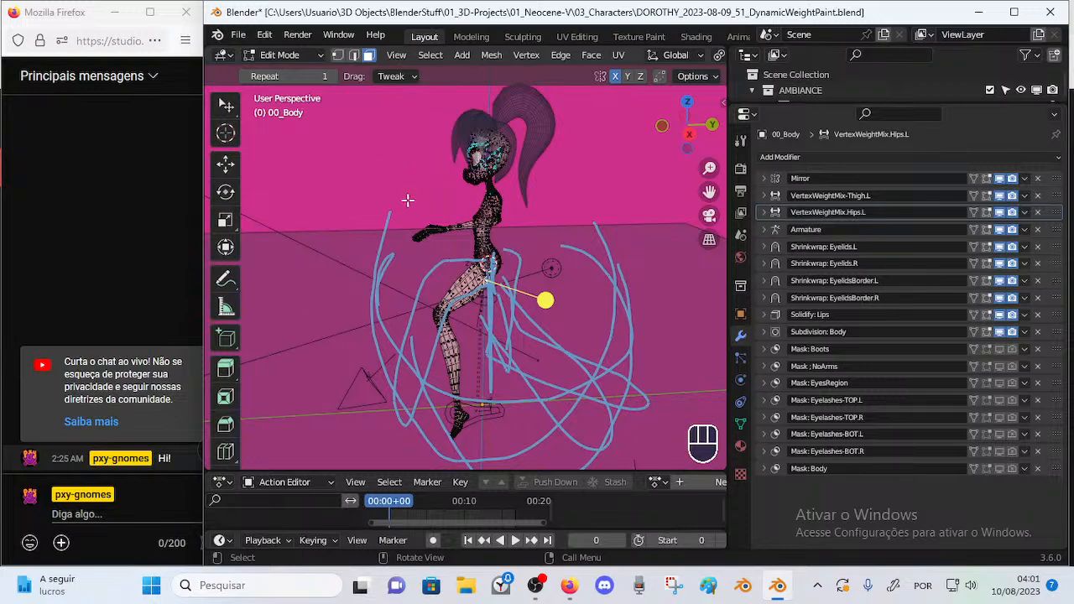
Compare the mesh's modelled leg angle with the annotated leg positions from several sides.
middle_click_drag(333, 182, 406, 203)
middle_click_drag(456, 244, 344, 276)
middle_click_drag(500, 303, 517, 346)
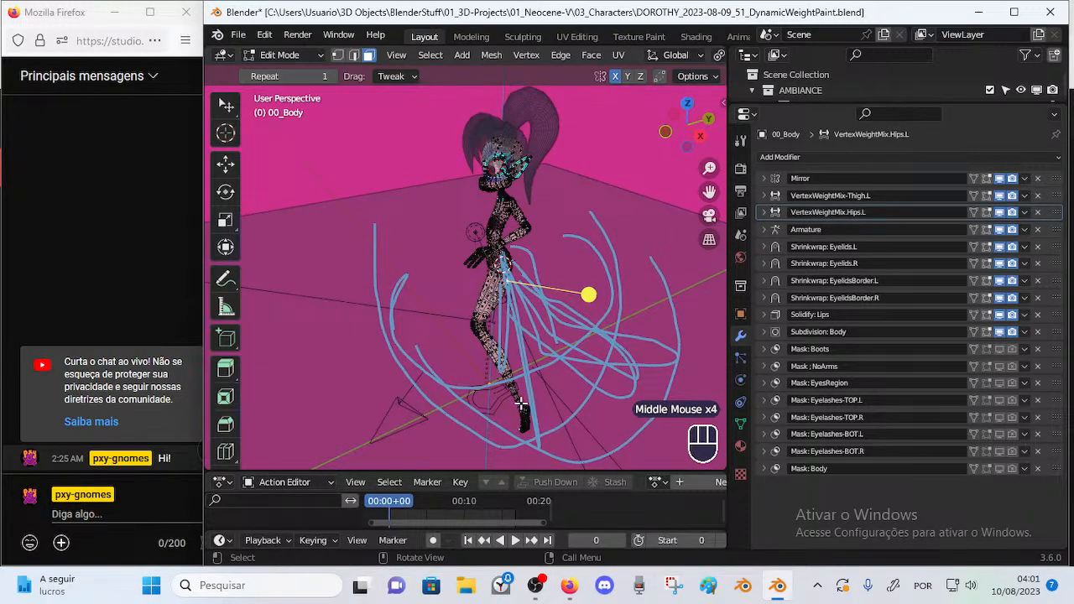
middle_click_drag(530, 364, 489, 317)
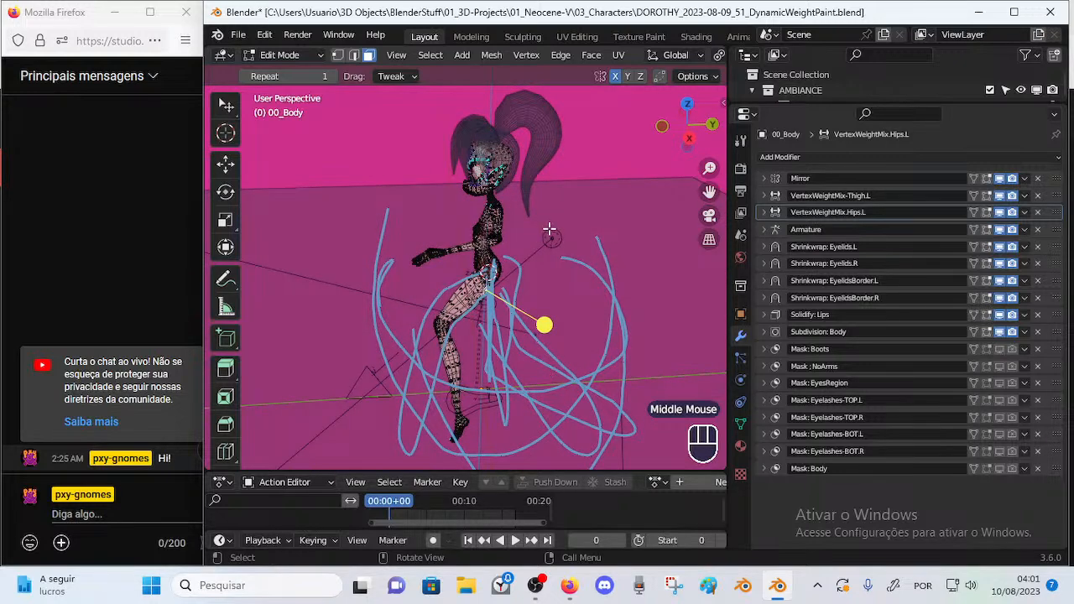
middle_click_drag(625, 362, 458, 320)
middle_click_drag(480, 419, 536, 382)
Examine the hip, buttock and upper thigh topology up close against the annotated leg positions.
middle_click_drag(506, 329, 491, 293)
scroll(460, 317, "up", 2)
scroll(455, 332, "up", 1)
scroll(489, 274, "up", 1)
scroll(491, 292, "down", 1)
scroll(492, 293, "down", 2)
scroll(476, 300, "up", 2)
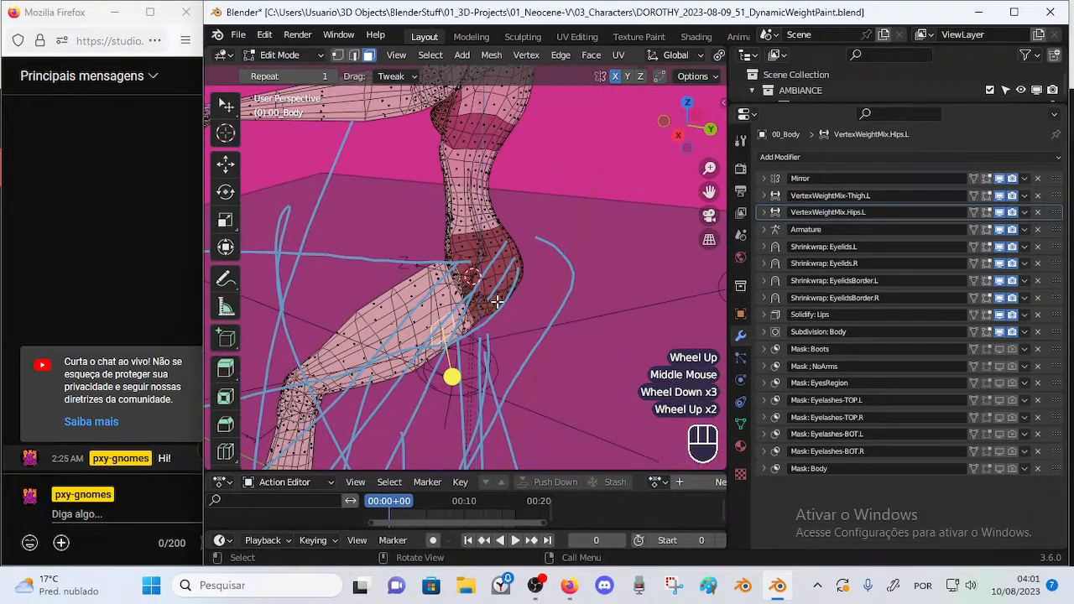
scroll(497, 300, "down", 2)
scroll(491, 303, "up", 3)
scroll(475, 312, "down", 2)
middle_click_drag(476, 312, 487, 307)
scroll(488, 307, "up", 2)
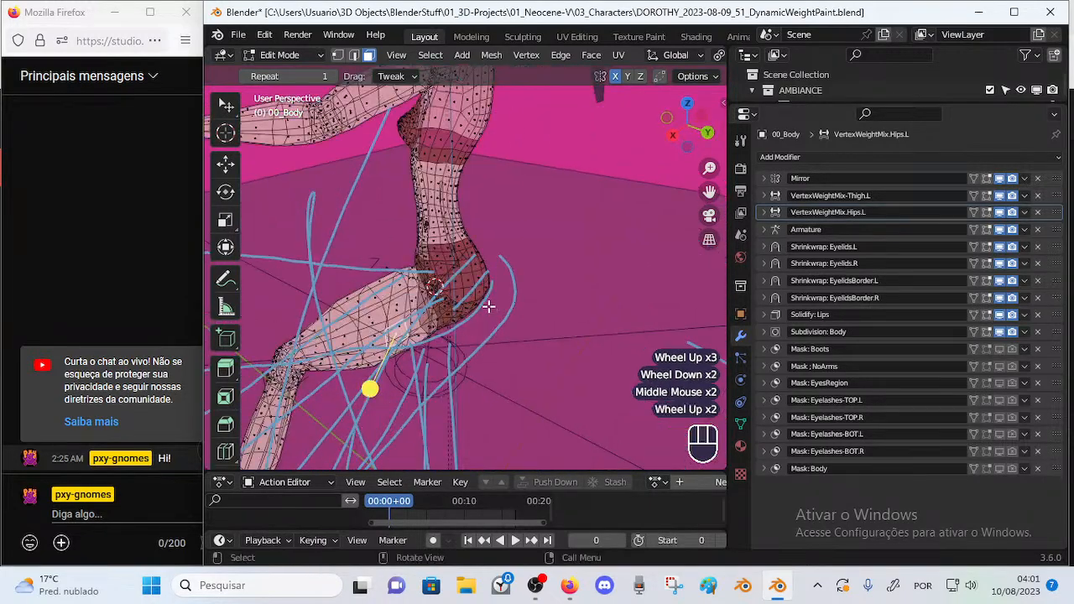
scroll(487, 309, "down", 2)
scroll(484, 312, "up", 2)
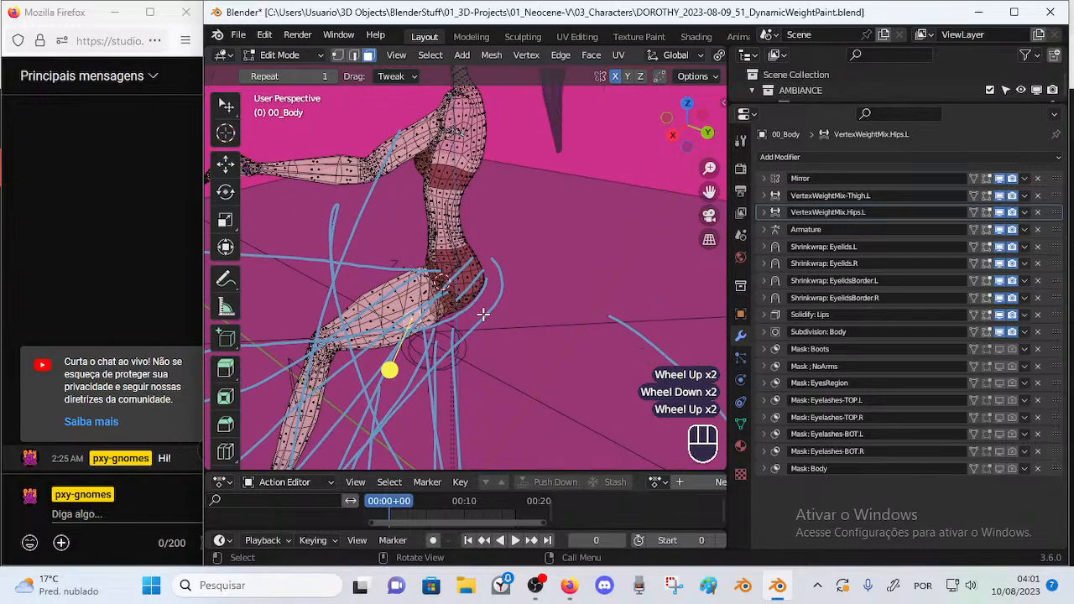
scroll(482, 307, "up", 1)
scroll(479, 300, "down", 2)
scroll(495, 292, "up", 1)
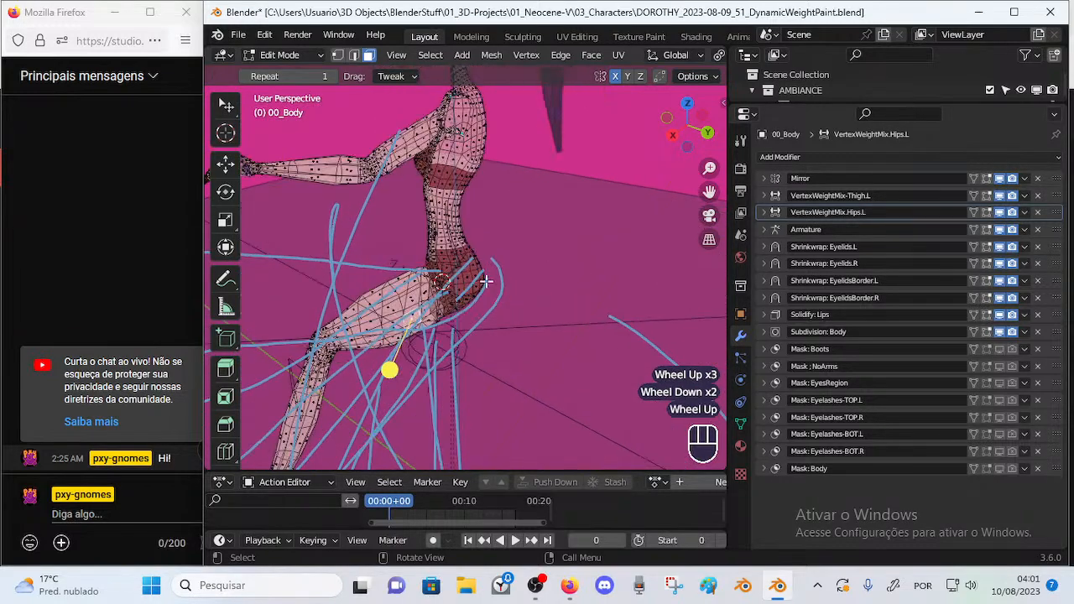
middle_click_drag(501, 286, 491, 277)
scroll(464, 317, "down", 1)
scroll(464, 318, "down", 1)
Draw an annotation outline of a leg raised backward behind the body, starting from the buttock.
middle_click_drag(464, 317, 503, 258)
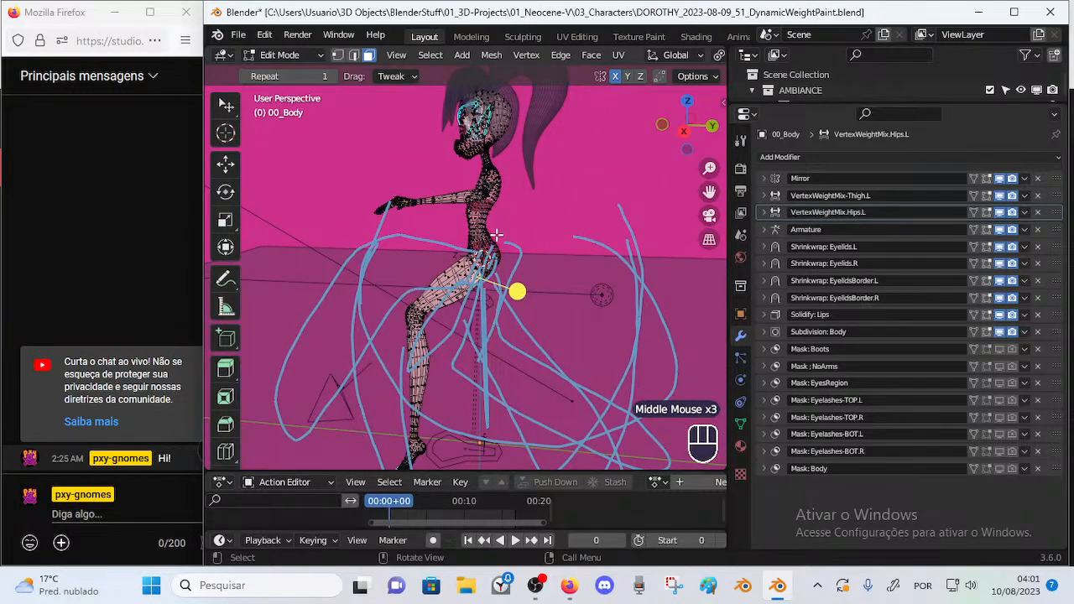
left_click_drag(507, 251, 616, 243)
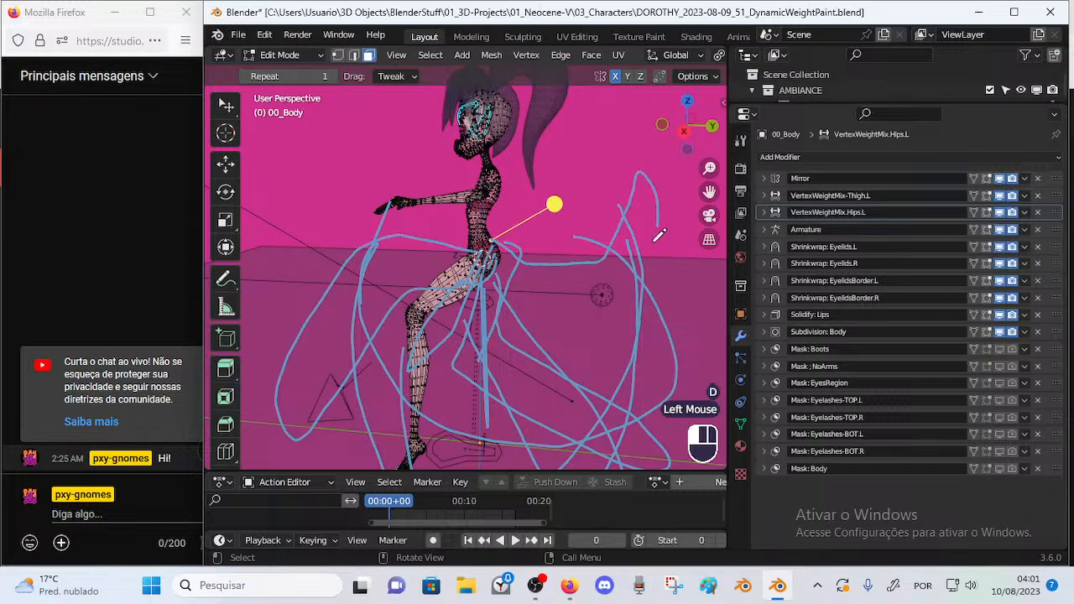
left_click_drag(529, 305, 514, 307)
middle_click_drag(567, 274, 560, 241)
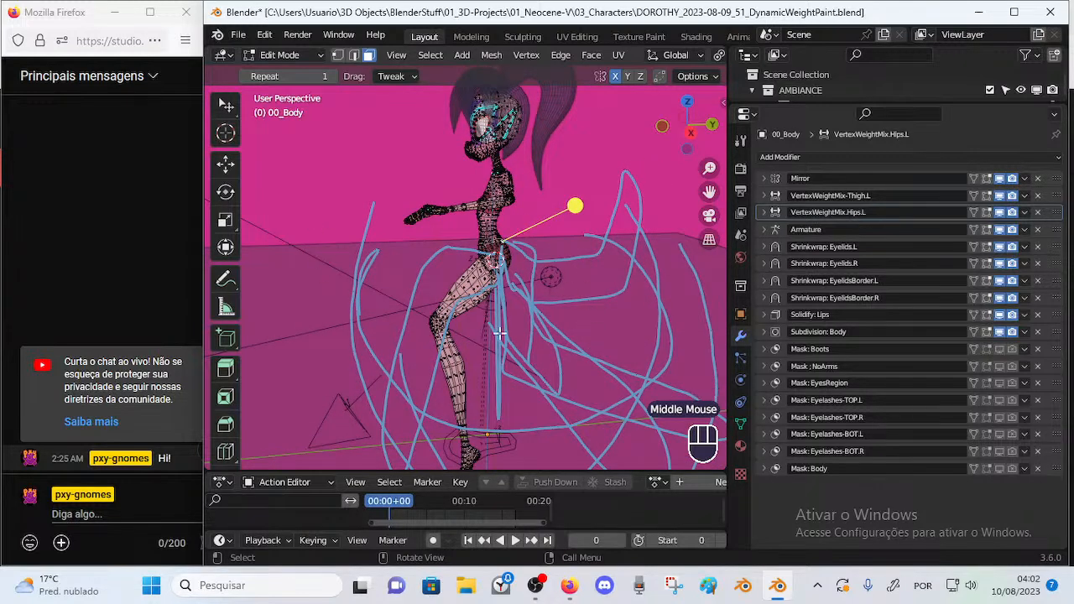
Draw annotation strokes over the hip outlining a thigh lifted up in front of the torso.
middle_click_drag(485, 269, 493, 289)
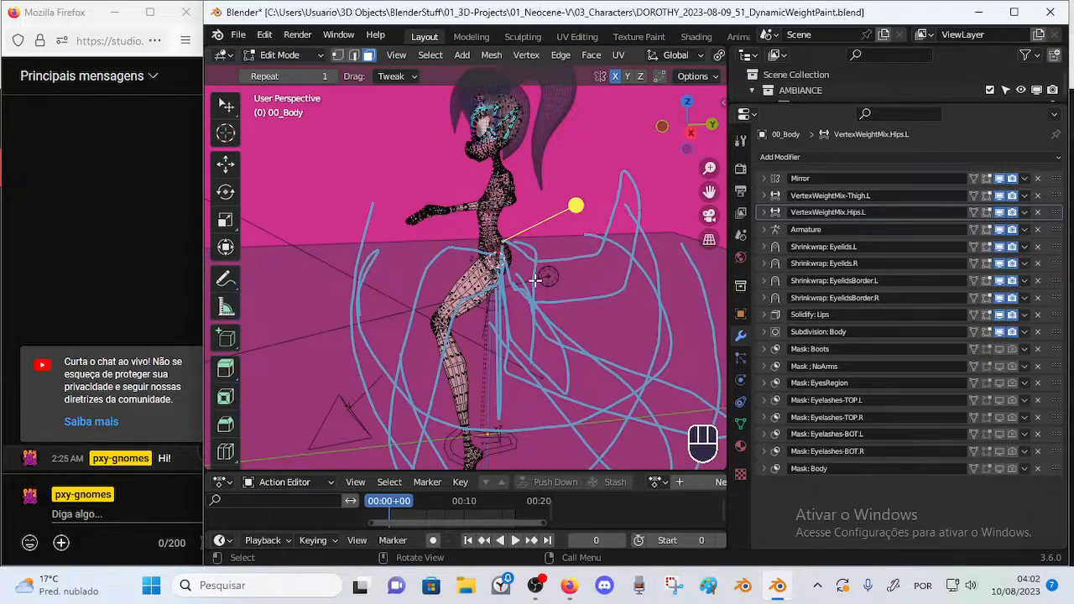
scroll(542, 274, "up", 2)
middle_click_drag(543, 274, 487, 294)
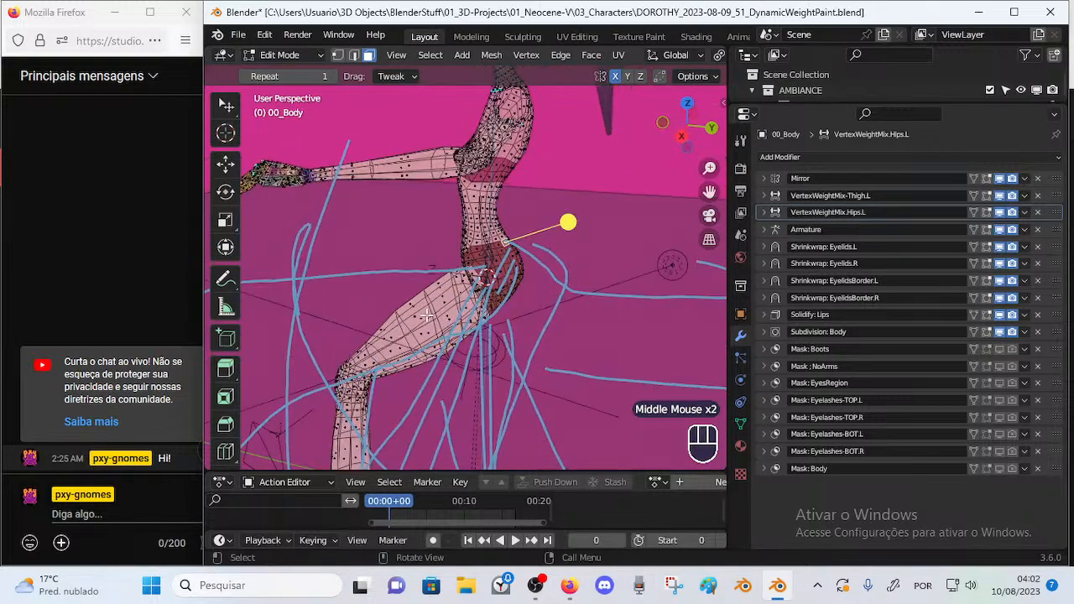
mouse_move(461, 267)
left_mouse_down()
mouse_move(384, 125)
mouse_move(396, 336)
mouse_move(436, 346)
mouse_move(438, 331)
mouse_move(399, 168)
left_mouse_up()
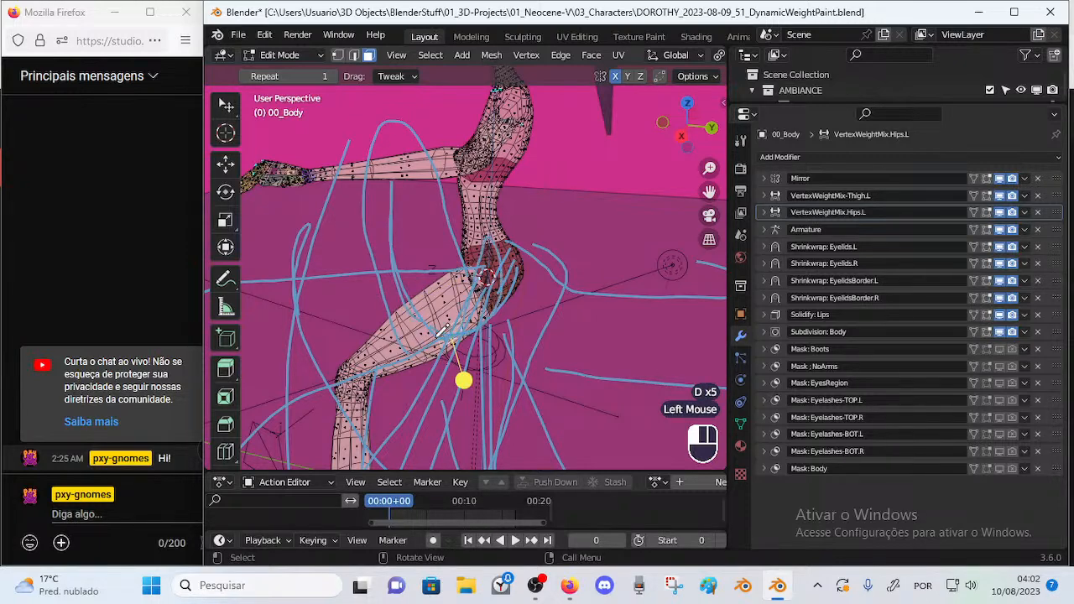
left_click_drag(453, 333, 384, 203)
Show the viewport sidebar and review the annotated leg positions around the hips from the front and side.
key("n")
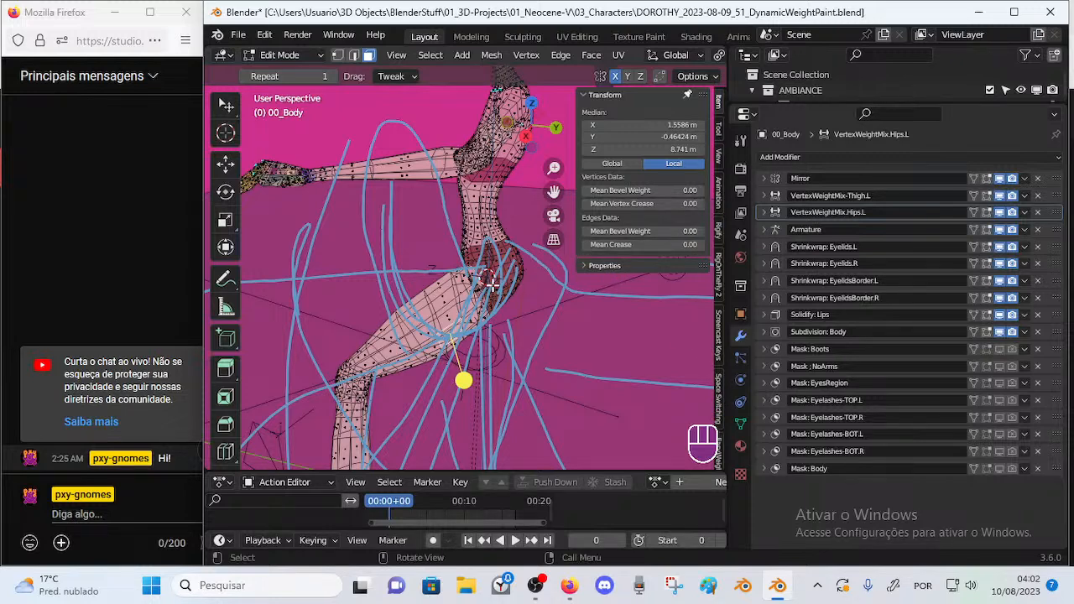
scroll(491, 284, "down", 2)
middle_click_drag(481, 282, 479, 252)
middle_click_drag(479, 252, 420, 260)
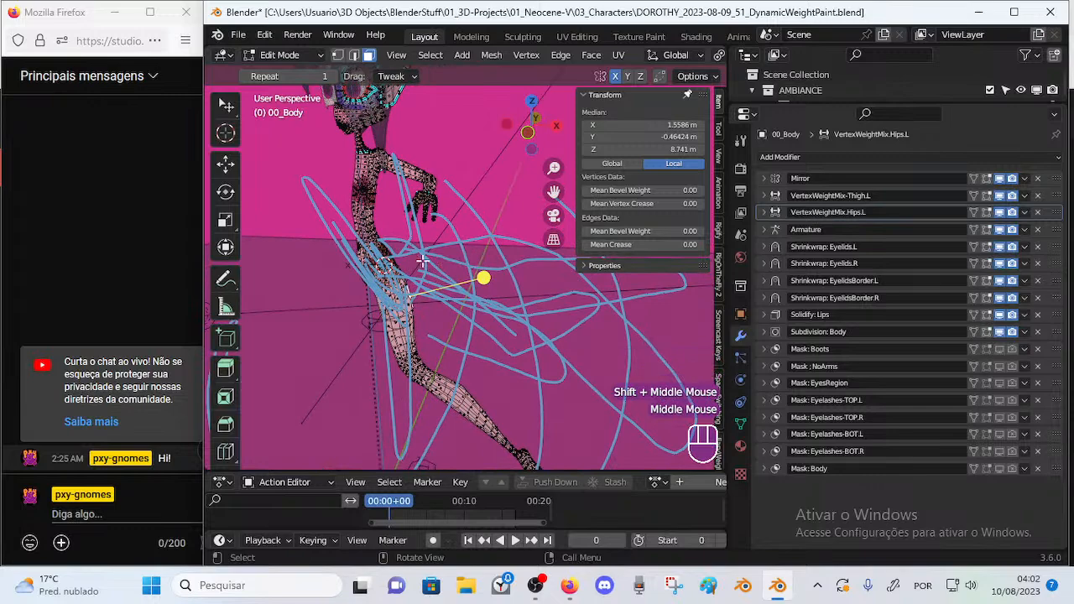
middle_click_drag(419, 402, 489, 305)
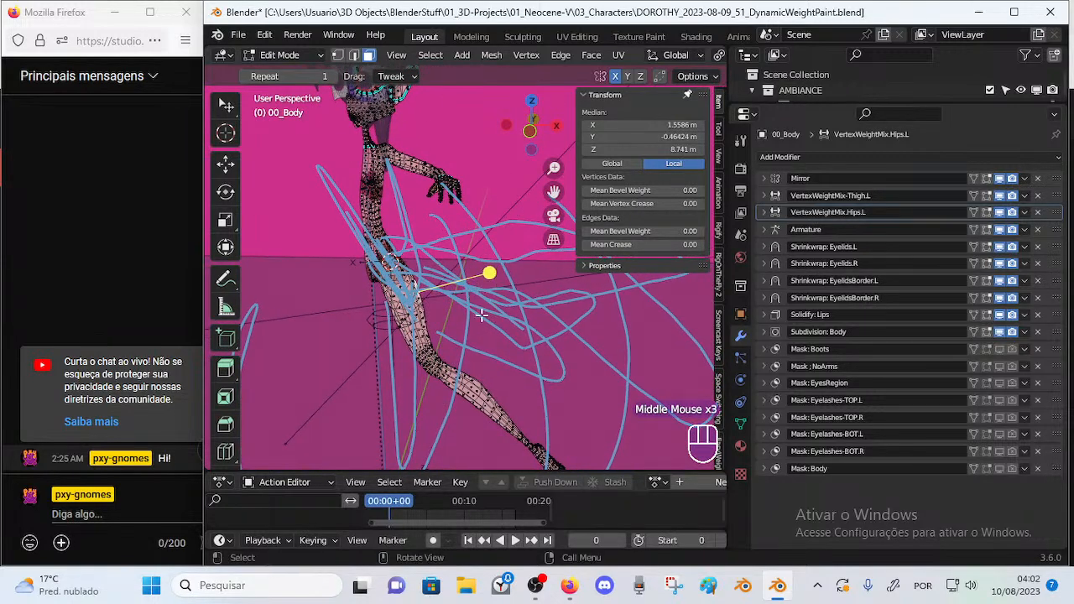
middle_click_drag(387, 369, 541, 336)
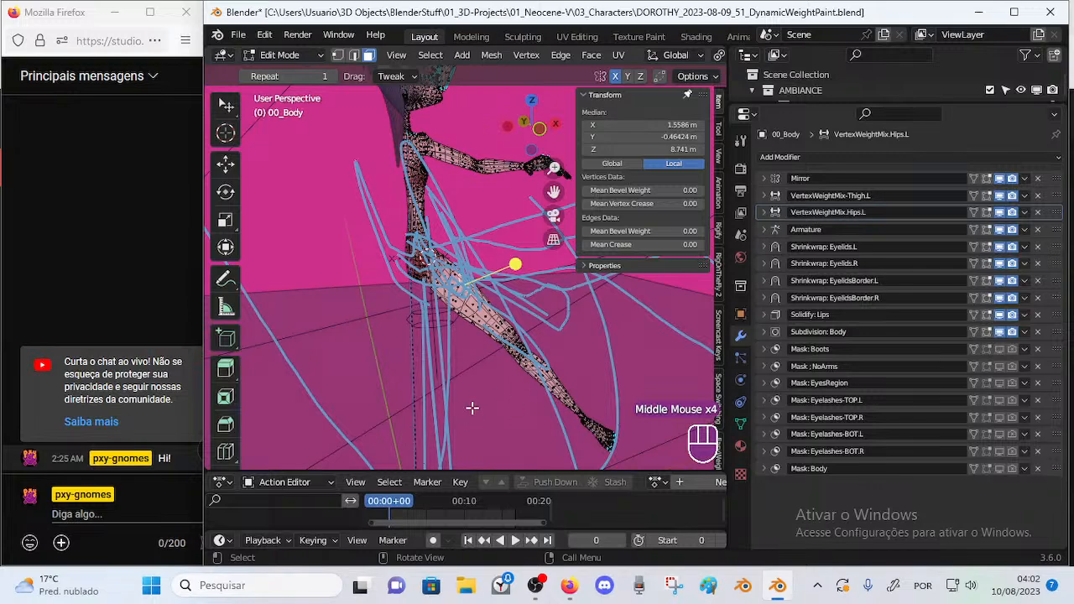
View the extended leg from several sides, clear the mesh selection and add annotation strokes around the leg's range of motion.
middle_click_drag(472, 408, 453, 381)
middle_click_drag(541, 339, 532, 299)
middle_click_drag(426, 358, 359, 249)
middle_click_drag(409, 359, 598, 306)
middle_click_drag(339, 244, 530, 252)
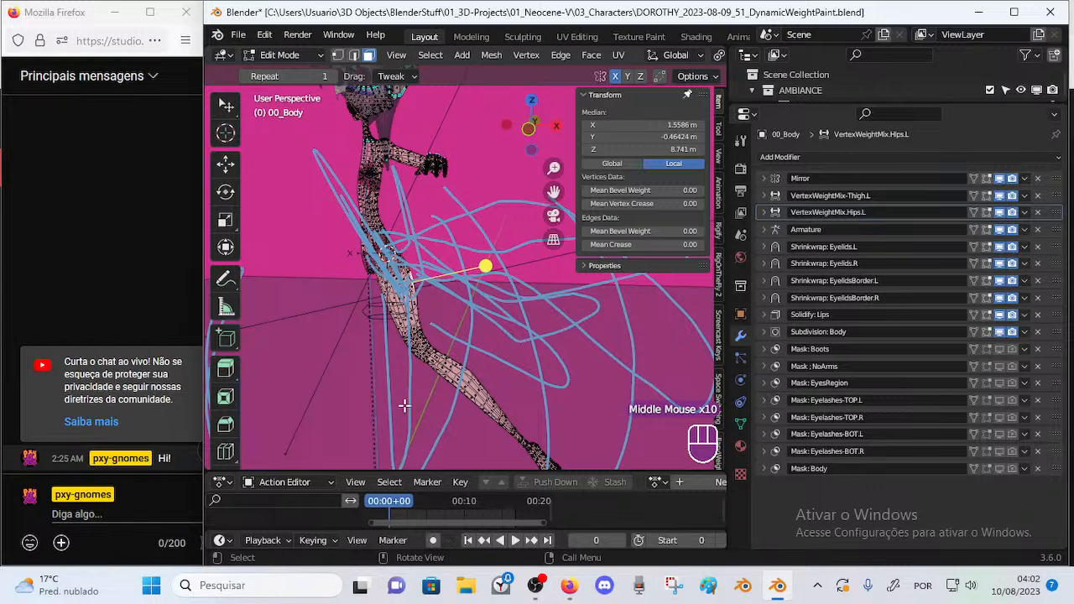
mouse_move(408, 405)
middle_mouse_down()
mouse_move(419, 394)
mouse_move(396, 405)
middle_mouse_up()
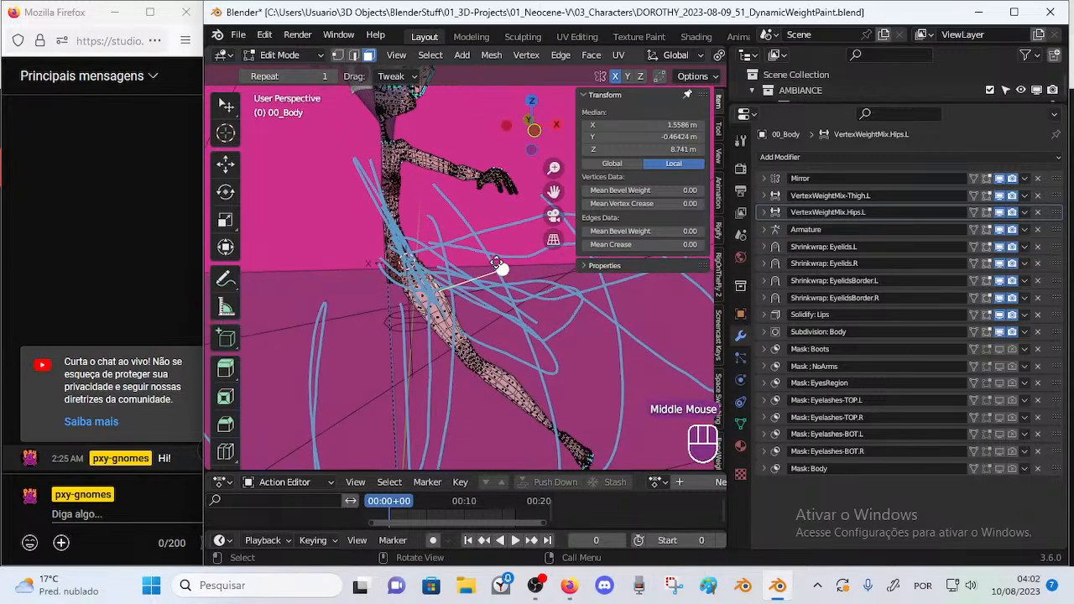
left_click(560, 300)
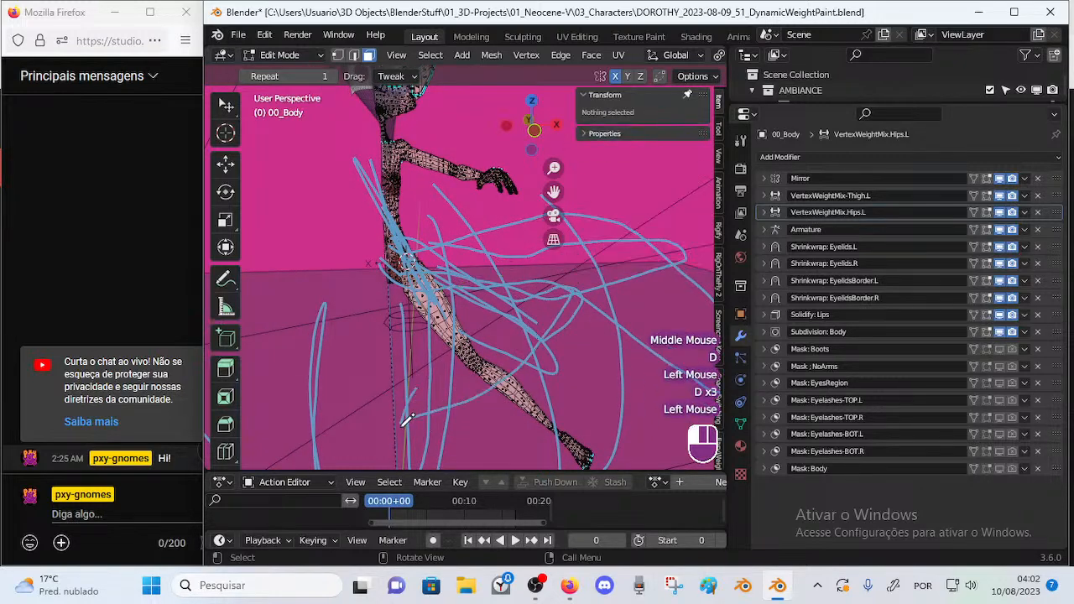
Return the body mesh to Object Mode and expand the VertexWeightMix.Hips.L modifier settings.
middle_click_drag(528, 351, 346, 328)
scroll(405, 327, "up", 2)
scroll(345, 327, "up", 1)
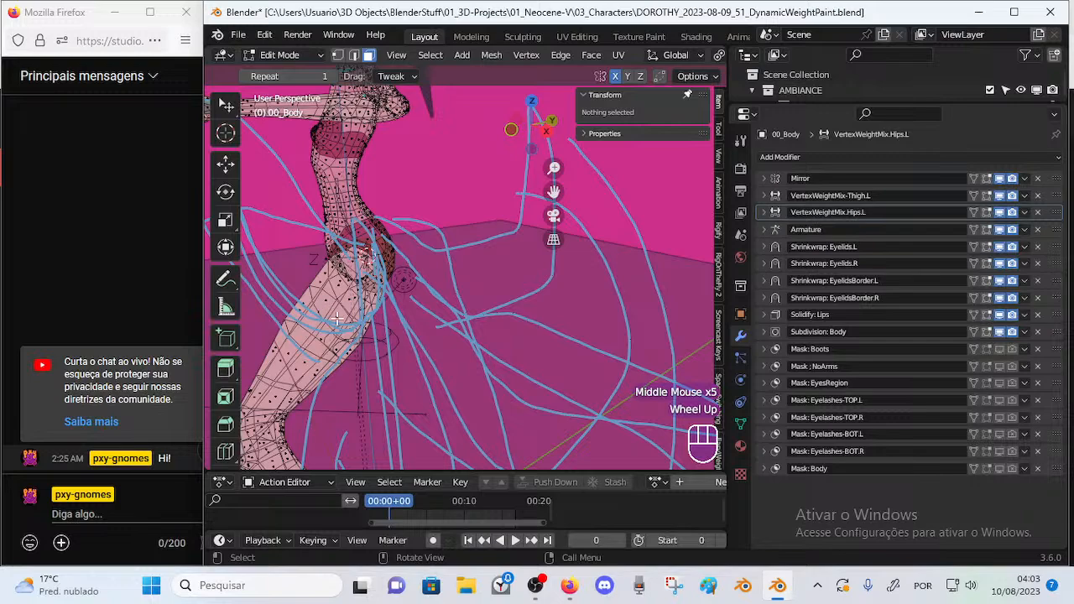
mouse_move(456, 246)
middle_mouse_down()
mouse_move(322, 307)
mouse_move(427, 312)
mouse_move(495, 272)
mouse_move(470, 228)
mouse_move(511, 334)
mouse_move(435, 337)
mouse_move(324, 306)
middle_mouse_up()
key("ctrl+Tab")
left_click(323, 311)
scroll(510, 335, "up", 4)
scroll(434, 337, "up", 1)
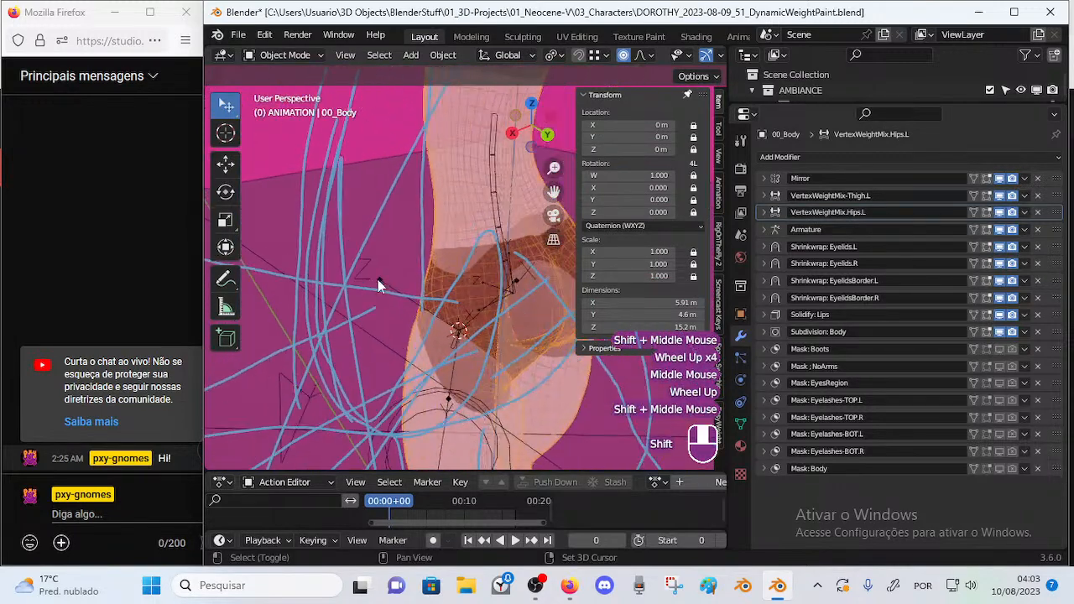
left_click(763, 212)
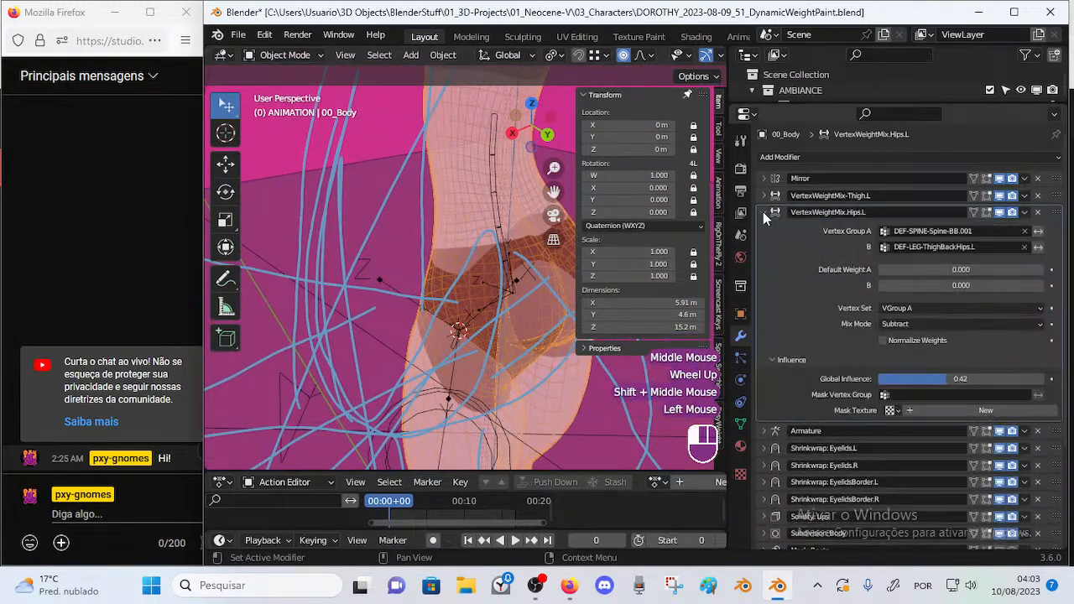
Select the ARM-Dorothy armature and examine the hip bones against the posed body mesh.
mouse_move(485, 341)
middle_mouse_down("shift")
mouse_move(431, 337)
mouse_move(466, 336)
middle_mouse_up("shift")
scroll(467, 335, "down", 4)
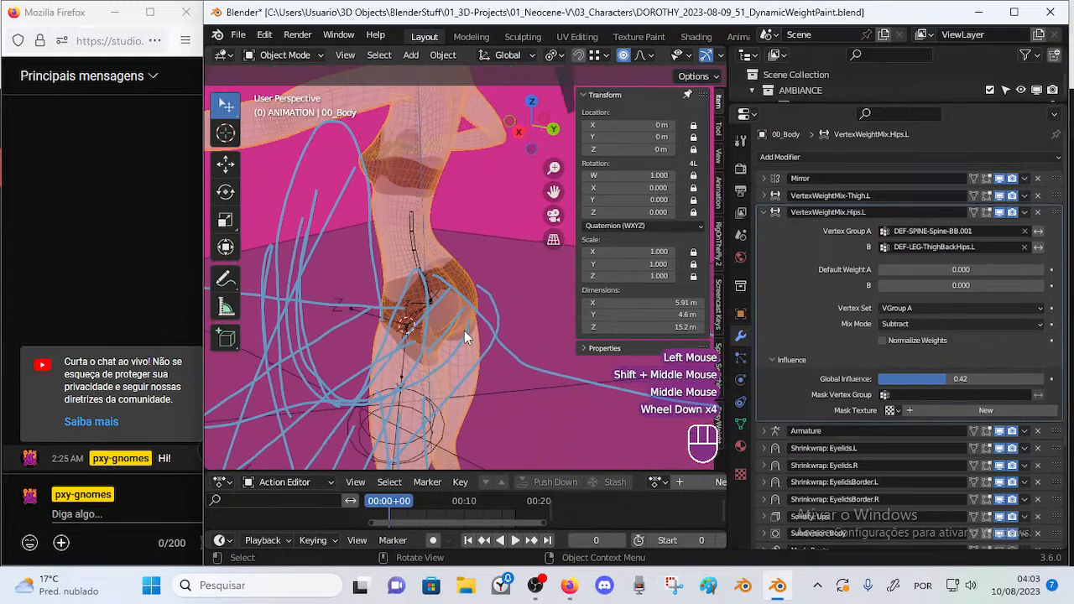
scroll(444, 314, "up", 3)
left_click(438, 312)
scroll(435, 311, "down", 1)
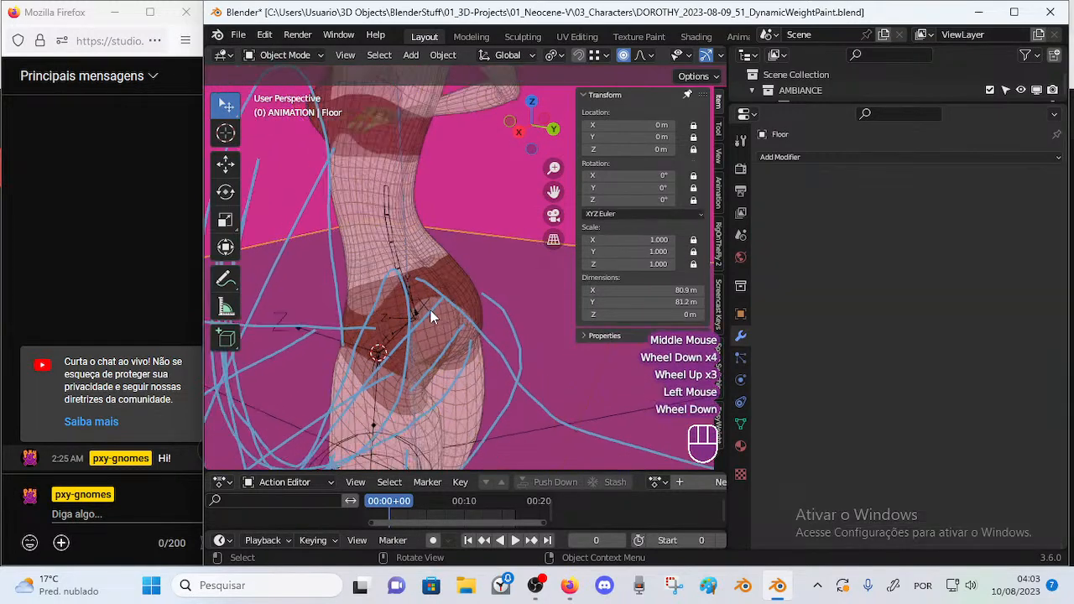
left_click(432, 311)
left_click(442, 317)
scroll(439, 327, "down", 2)
left_click(422, 415)
left_click(422, 415)
scroll(425, 319, "up", 2)
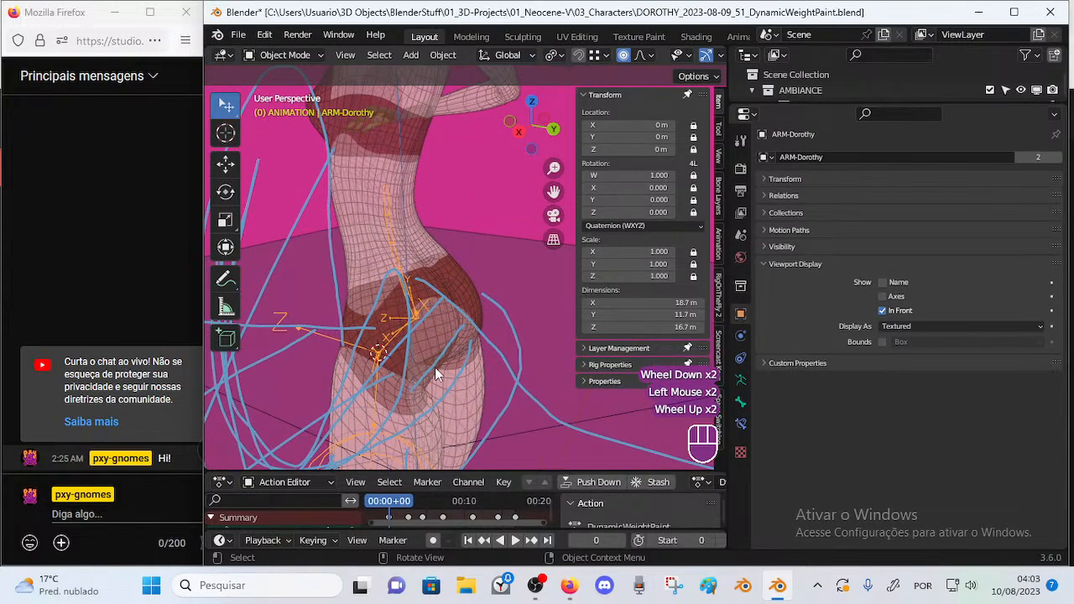
scroll(424, 348, "down", 2)
scroll(422, 344, "up", 1)
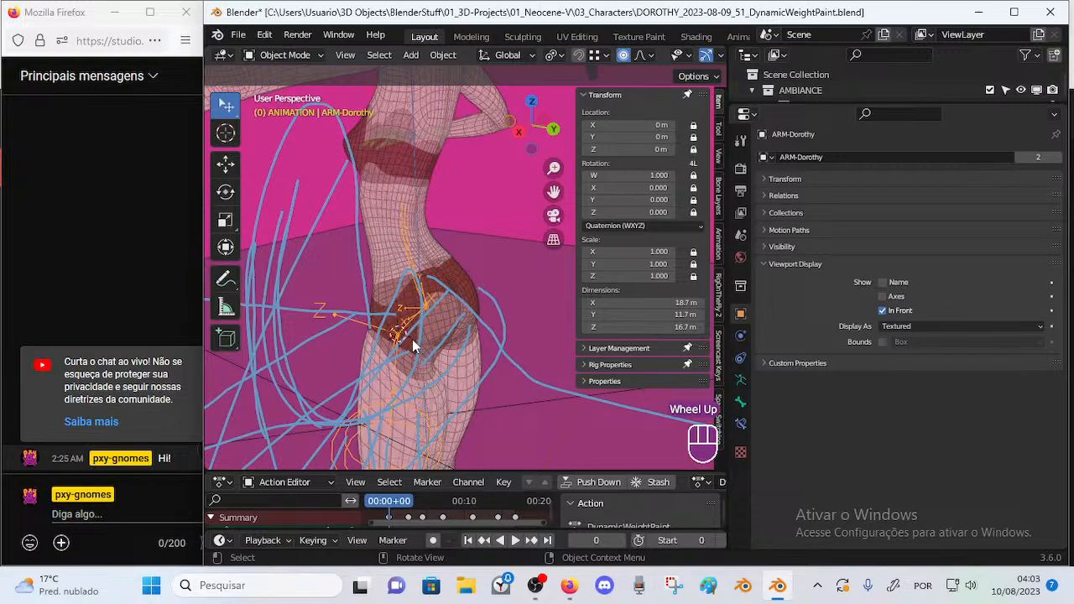
scroll(398, 353, "down", 1)
middle_click_drag(399, 351, 455, 315)
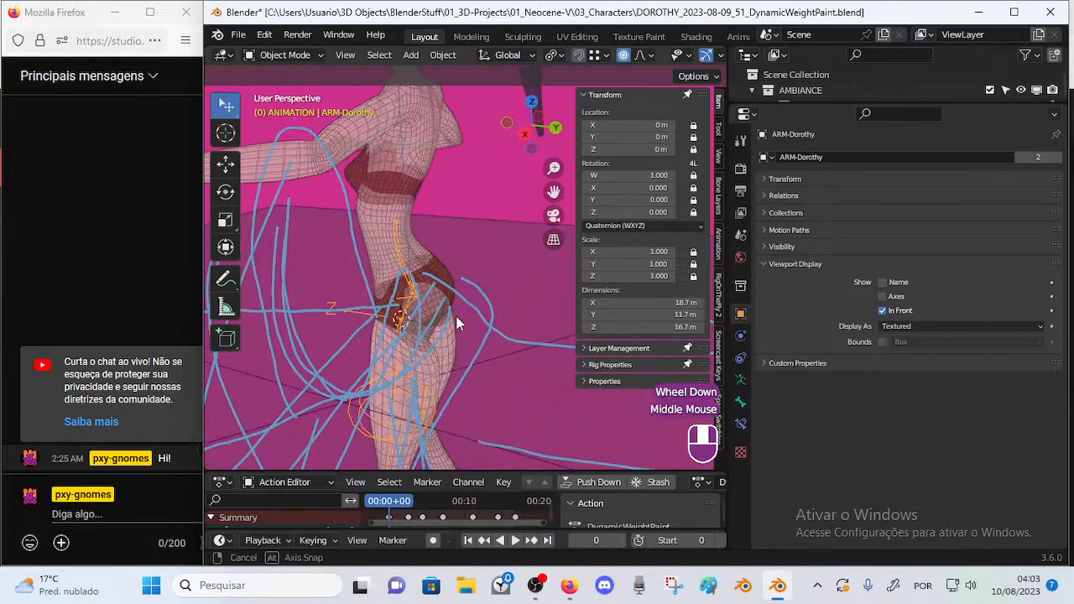
Reselect the 00_Body mesh and examine the hip, buttock and upper thigh deformation from the side and back.
left_click(417, 321)
scroll(415, 309, "up", 1)
scroll(414, 309, "up", 1)
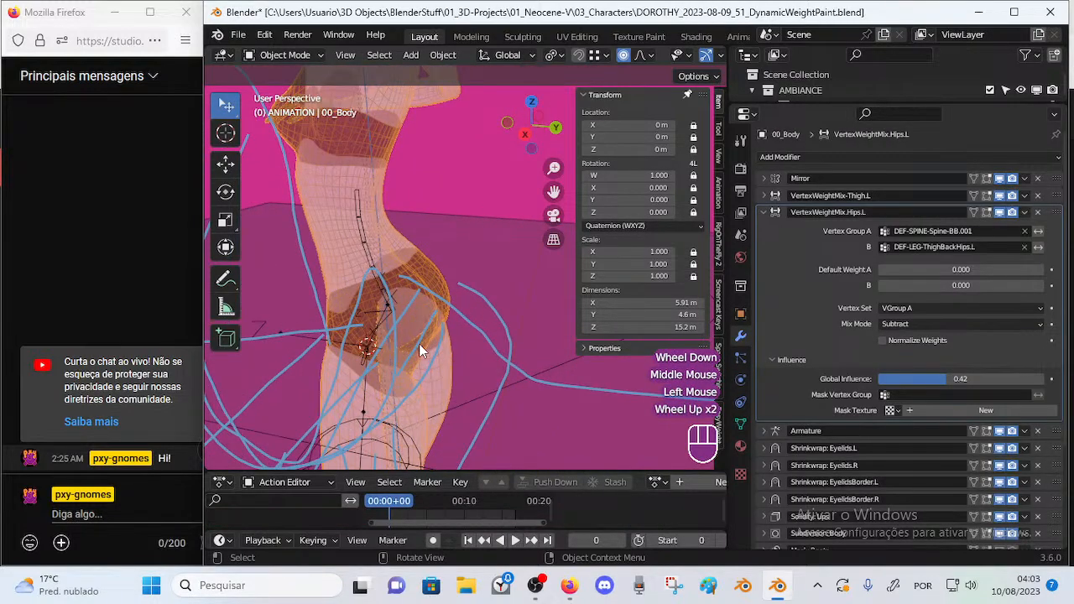
scroll(416, 349, "down", 1)
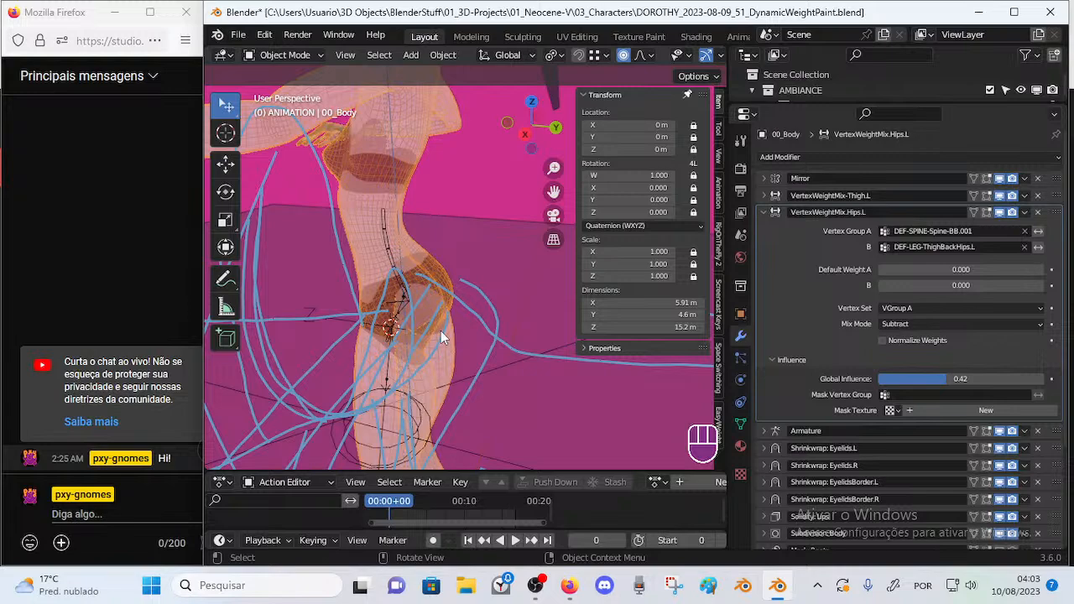
scroll(417, 331, "up", 2)
middle_click_drag(420, 335, 434, 314)
middle_click_drag(484, 191, 458, 363)
scroll(457, 344, "down", 2)
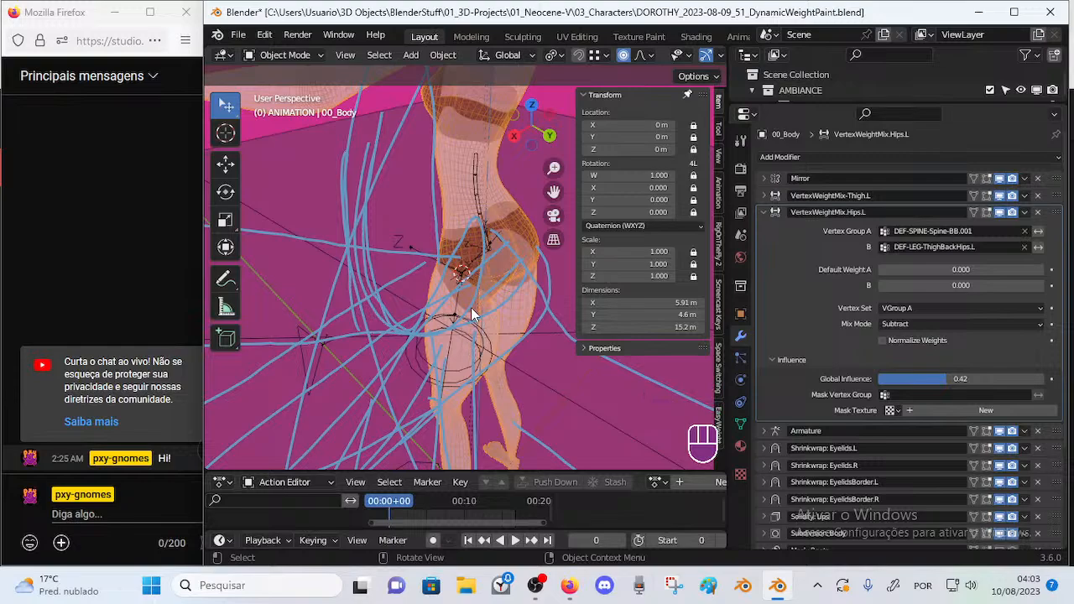
scroll(472, 310, "up", 5)
middle_click_drag(471, 307, 458, 283, "shift")
scroll(442, 347, "down", 2)
scroll(442, 347, "down", 1)
middle_click_drag(411, 317, 497, 376)
scroll(468, 333, "down", 2)
scroll(453, 331, "up", 2)
scroll(446, 333, "down", 1)
scroll(442, 333, "down", 3)
Switch the body mesh into Edit Mode and back to compare its modelled leg angle with the posed leg.
key("Tab")
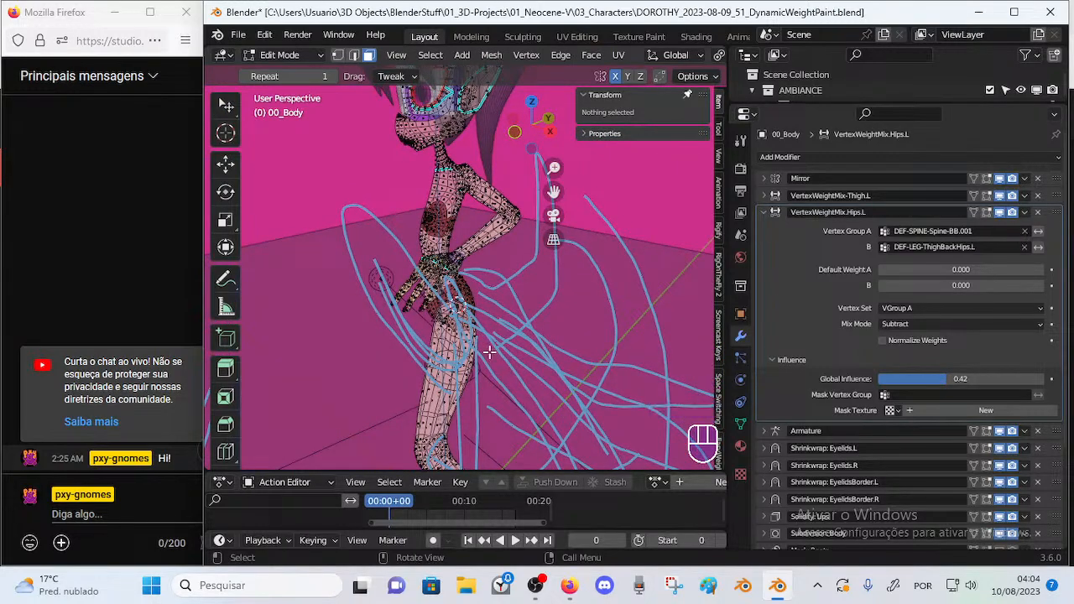
key("Tab")
middle_click_drag(499, 354, 485, 290)
scroll(441, 354, "up", 2)
middle_click_drag(429, 330, 495, 280)
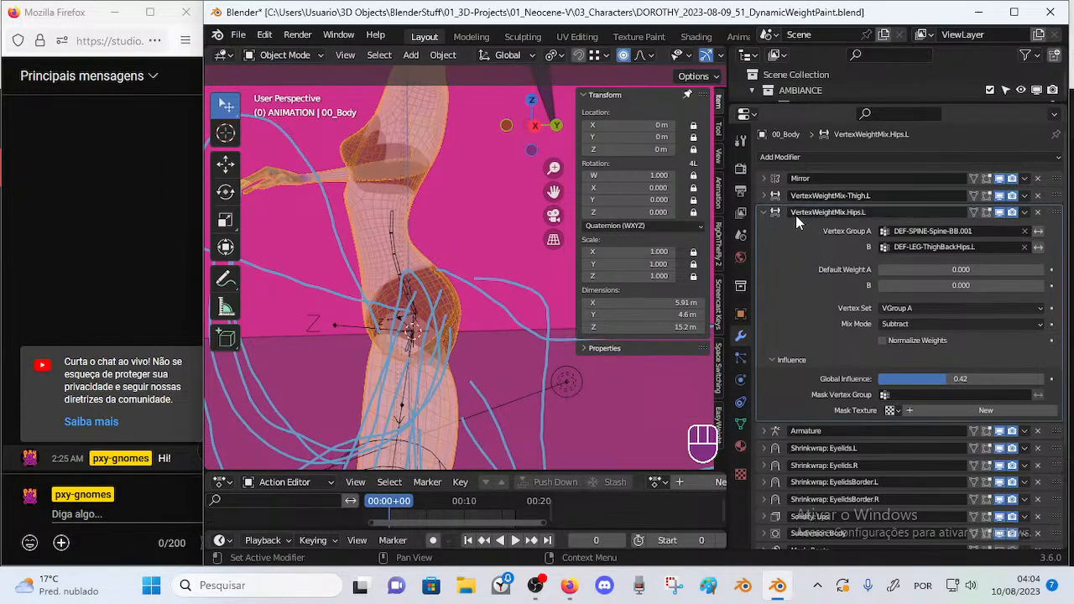
middle_click_drag(501, 297, 417, 291)
scroll(427, 308, "up", 2)
Select the ARM-Dorothy armature and toggle Edit Mode to compare its rest position with the standing pose.
left_click(423, 311)
scroll(405, 328, "down", 1)
left_click(429, 293)
scroll(500, 382, "down", 1)
scroll(459, 385, "up", 2)
scroll(436, 389, "down", 2)
key("Tab")
scroll(436, 388, "down", 2)
scroll(462, 364, "up", 2)
key("Tab")
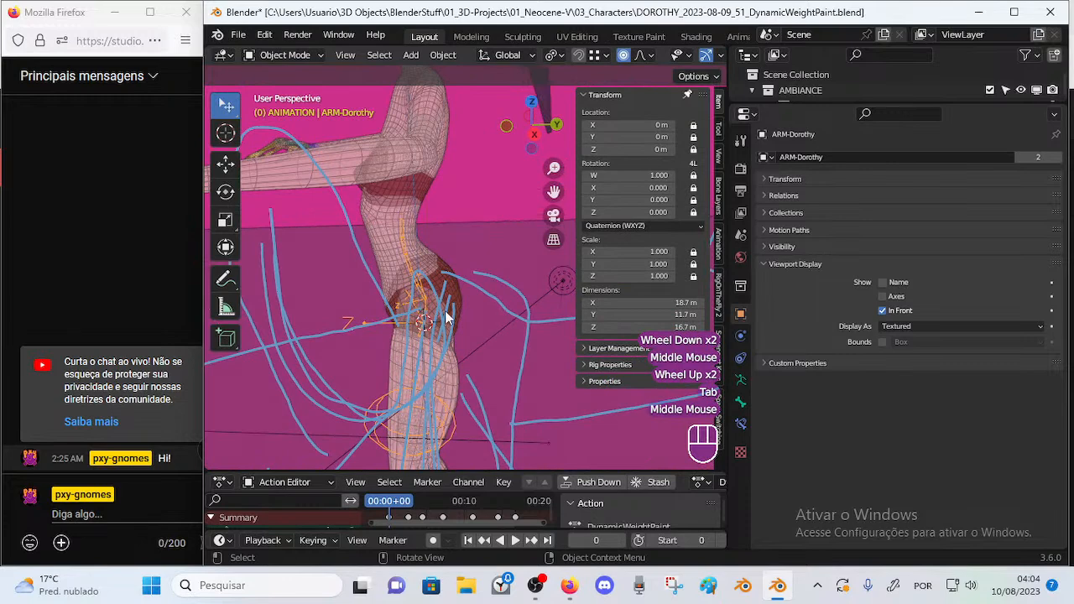
Inspect the hip and thigh bones up close, toggling the armature's Edit Mode to compare the rest and posed leg.
scroll(453, 306, "up", 2)
key("Tab")
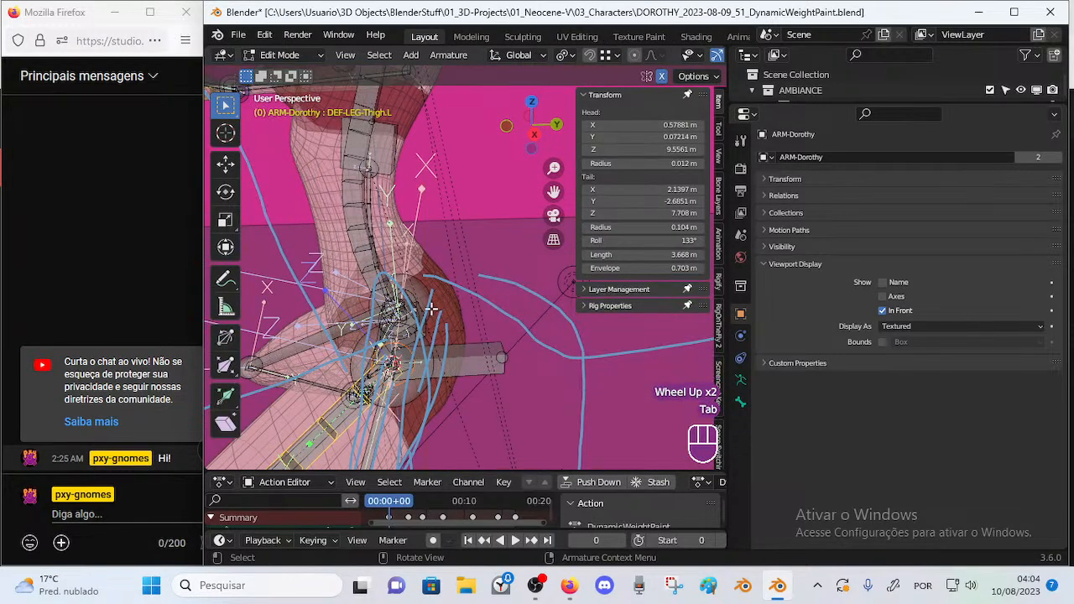
key("Tab")
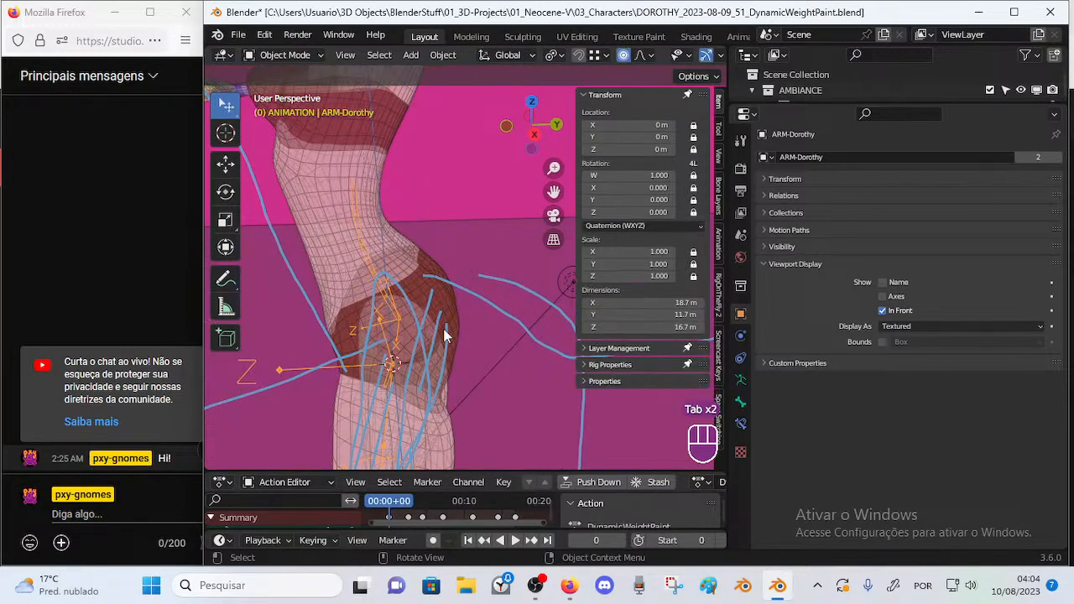
middle_click_drag(439, 323, 412, 333)
scroll(384, 344, "down", 1)
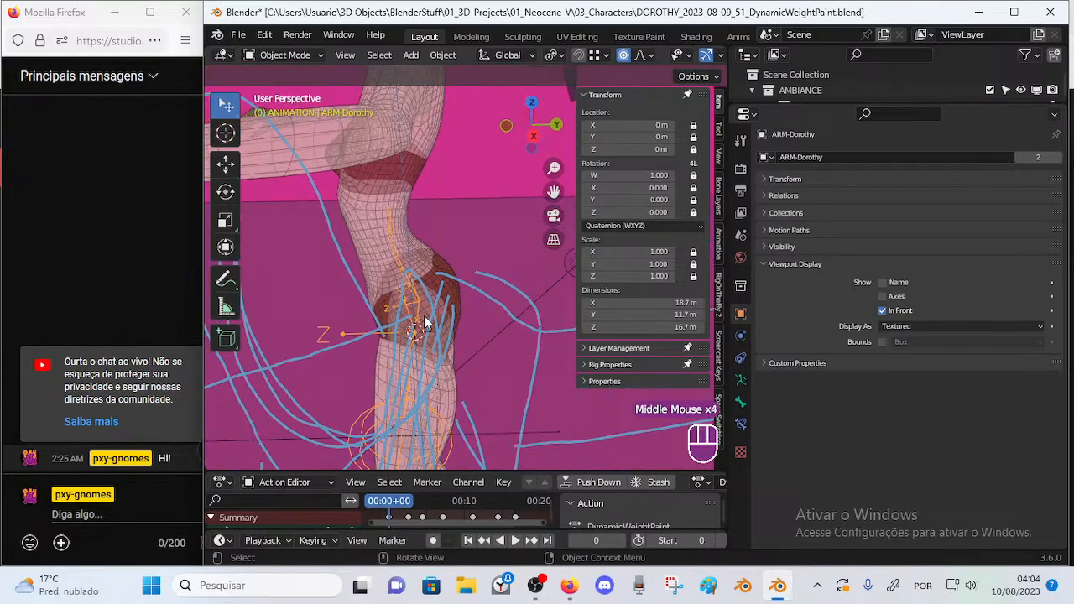
key("Tab")
key("Tab")
key("Tab")
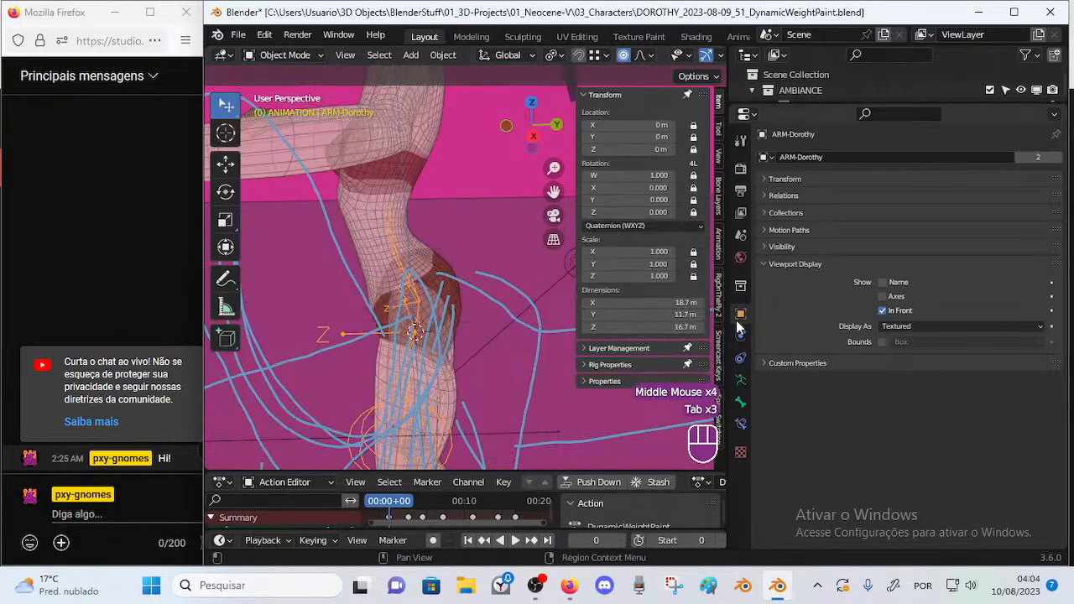
key("ctrl+Tab")
key("4")
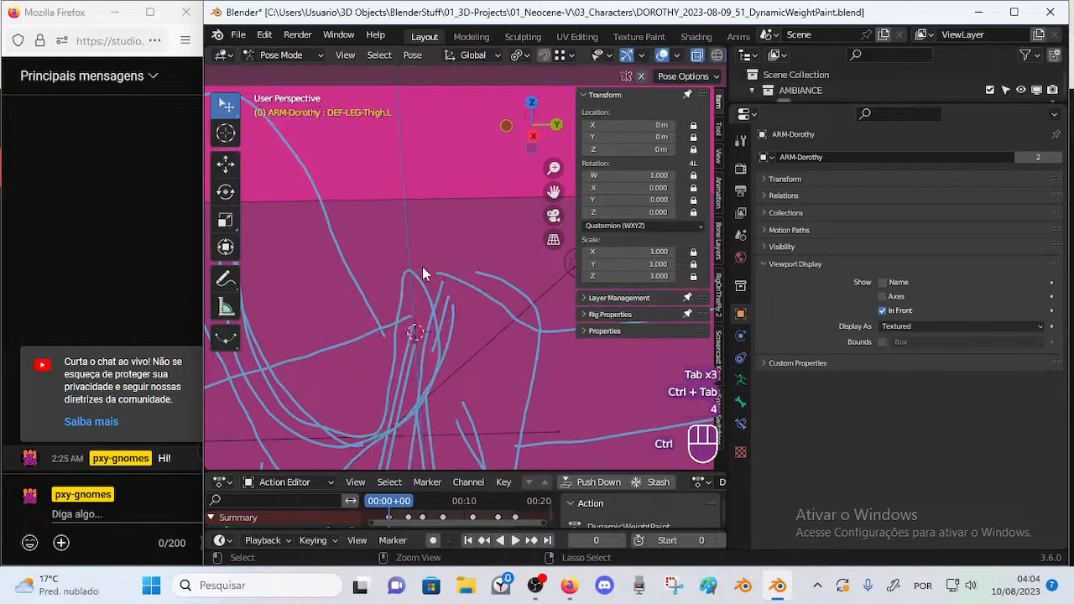
key("ctrl+z")
Select the 00_Body mesh in Object Mode and show its modifiers.
left_click(431, 276)
key("ctrl+Tab")
left_click(740, 335)
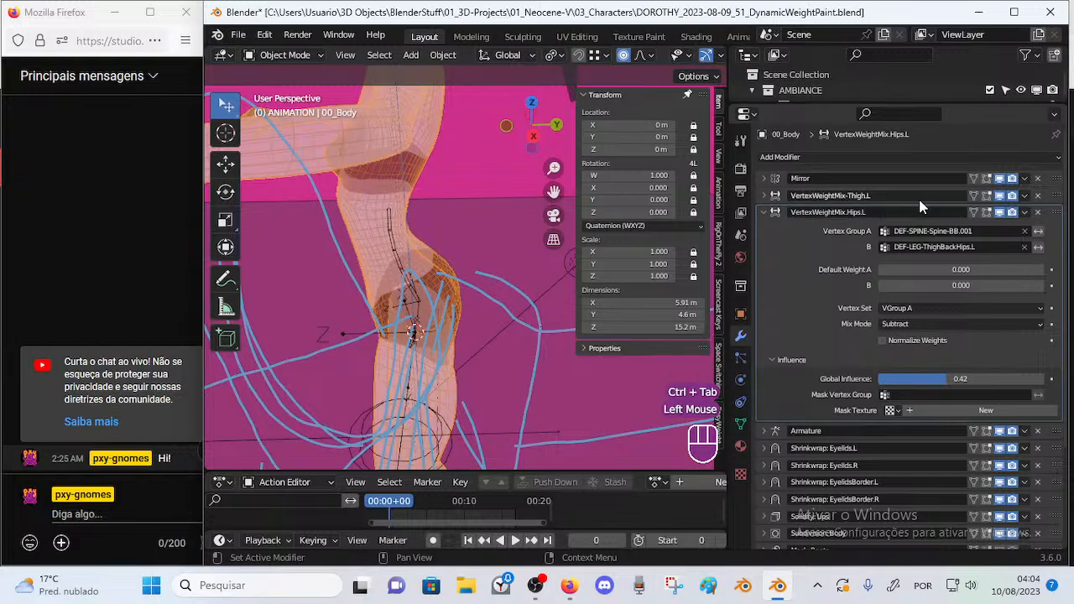
Examine the buttock and back-of-thigh deformation up close alongside the two VertexWeightMix modifiers.
middle_click_drag(558, 274, 386, 316)
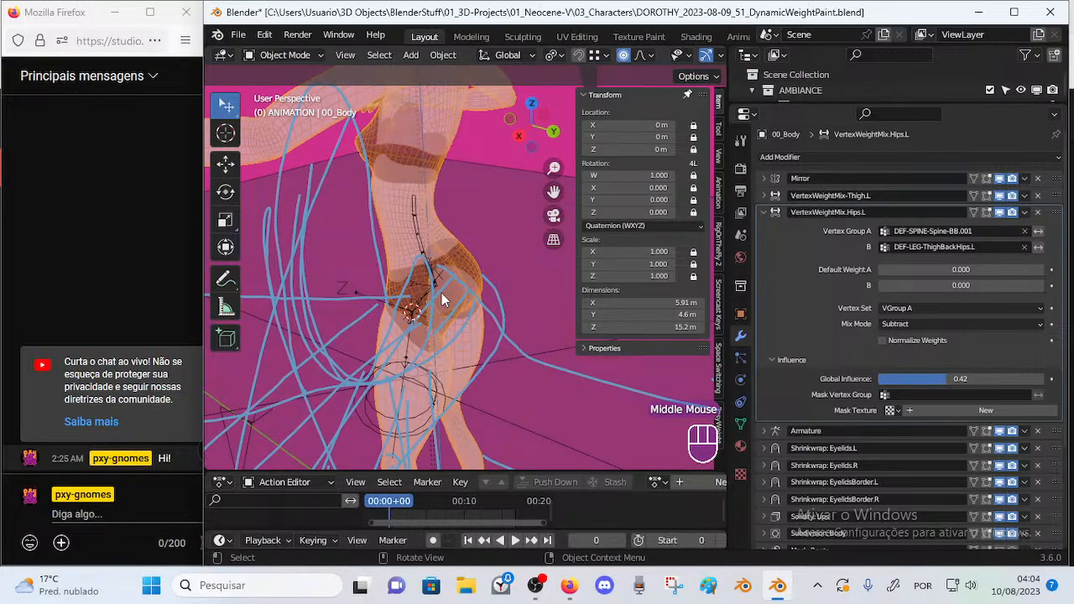
scroll(442, 292, "up", 3)
middle_click_drag(453, 288, 474, 292)
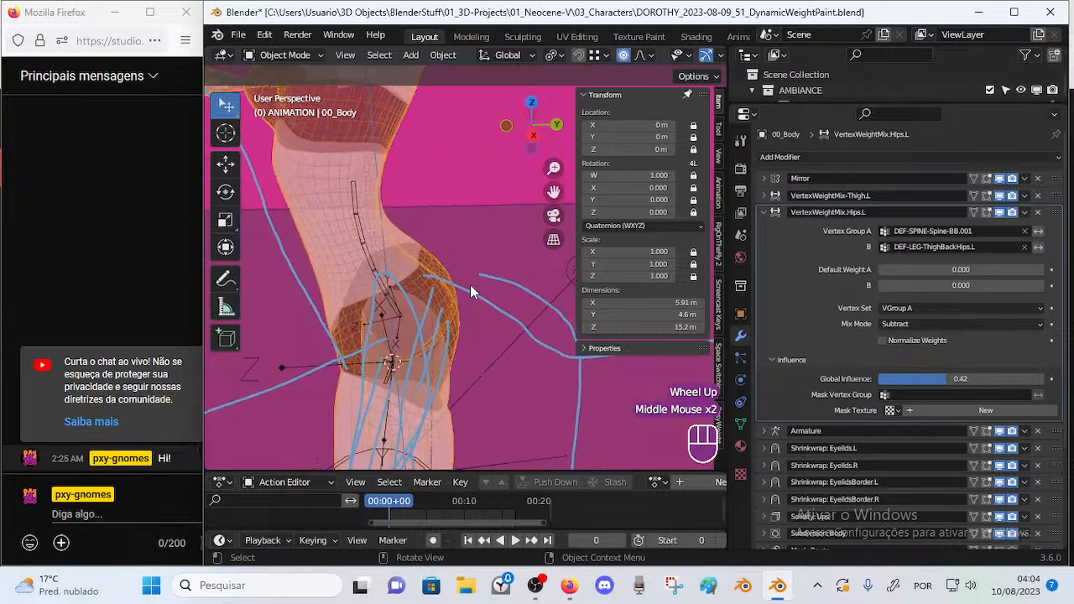
scroll(453, 340, "down", 2)
middle_click_drag(431, 343, 468, 324)
scroll(453, 334, "up", 2)
scroll(402, 336, "down", 1)
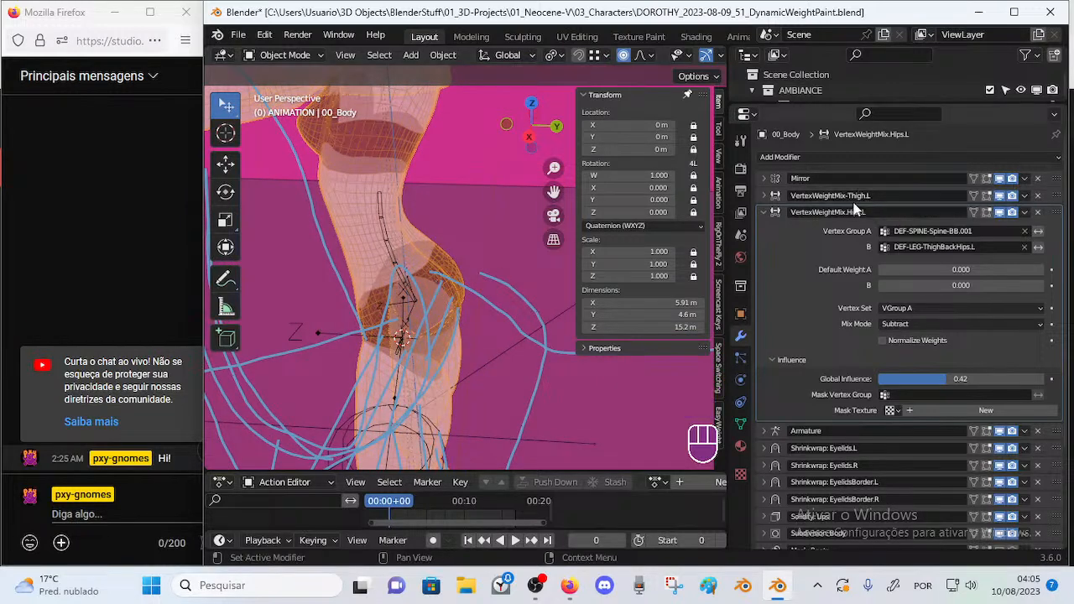
middle_click_drag(469, 276, 521, 269)
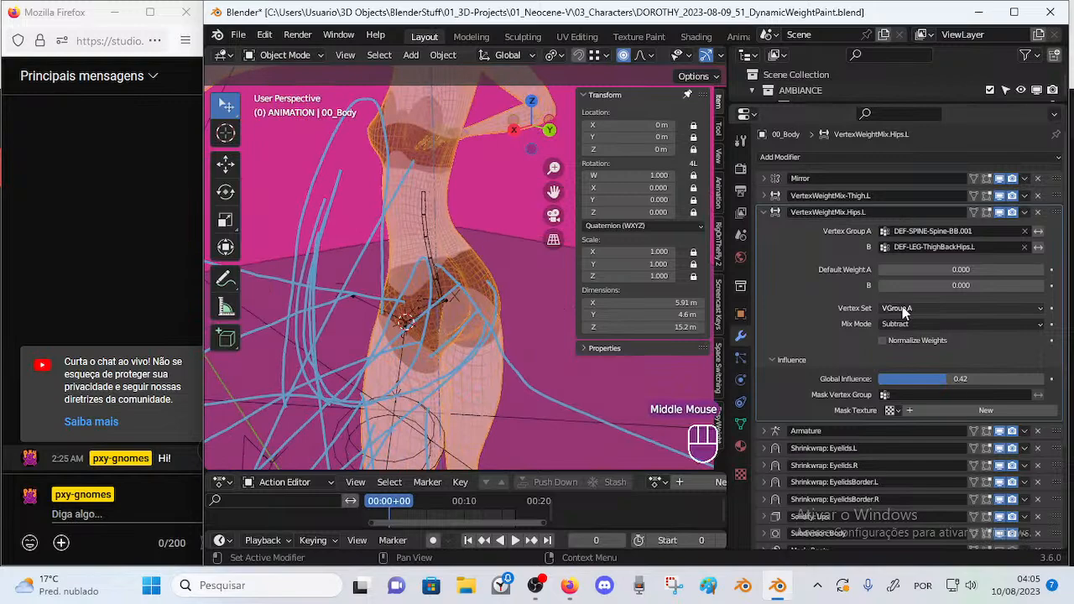
scroll(870, 254, "up", 2)
scroll(431, 303, "up", 2)
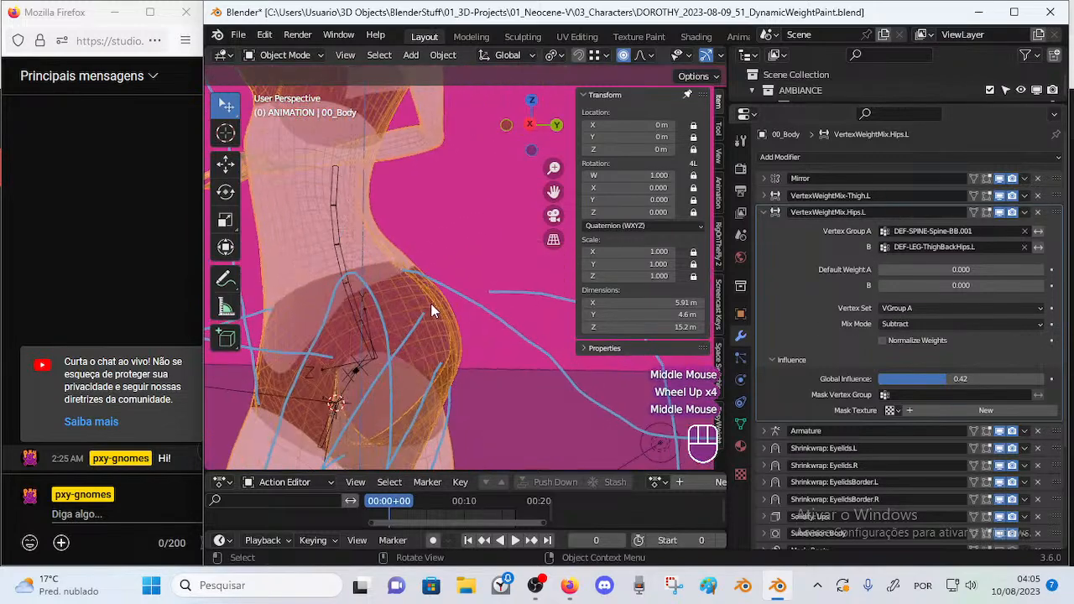
middle_click_drag(431, 303, 378, 330)
scroll(378, 331, "down", 1)
scroll(377, 331, "down", 2)
scroll(403, 335, "up", 2)
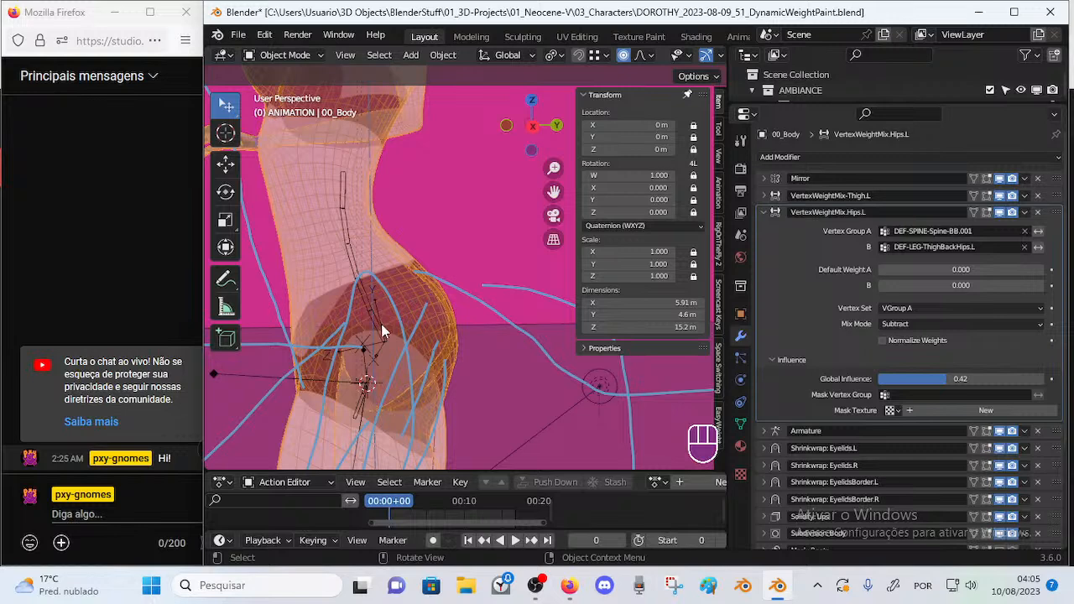
Review the transition from the lower back to the upper buttock and hip from the side, front and rear.
scroll(428, 380, "down", 3)
middle_click_drag(428, 379, 426, 300)
scroll(424, 304, "up", 1)
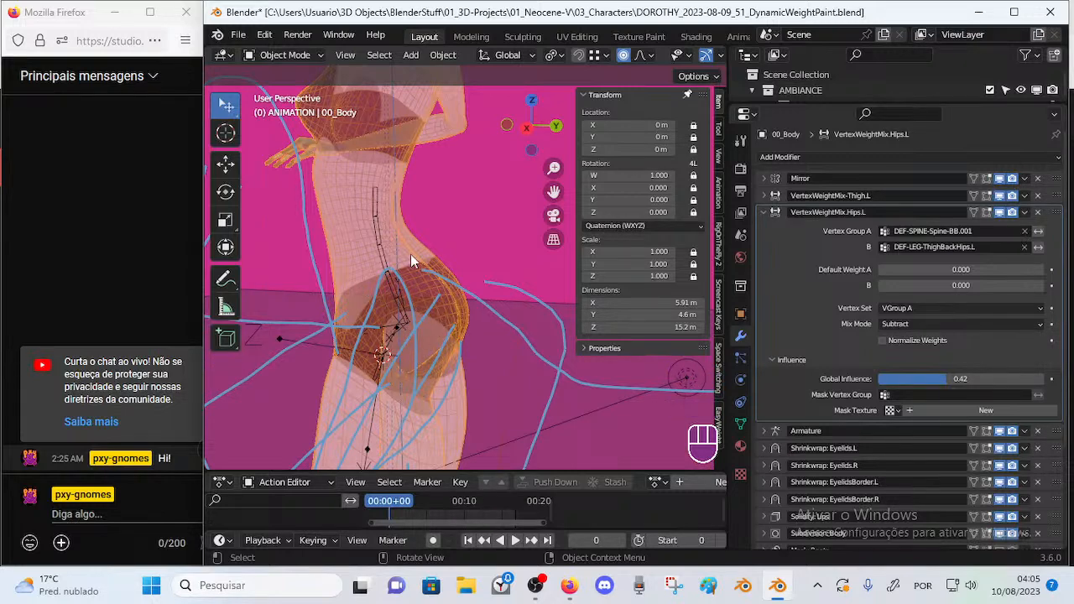
middle_click_drag(382, 308, 411, 327)
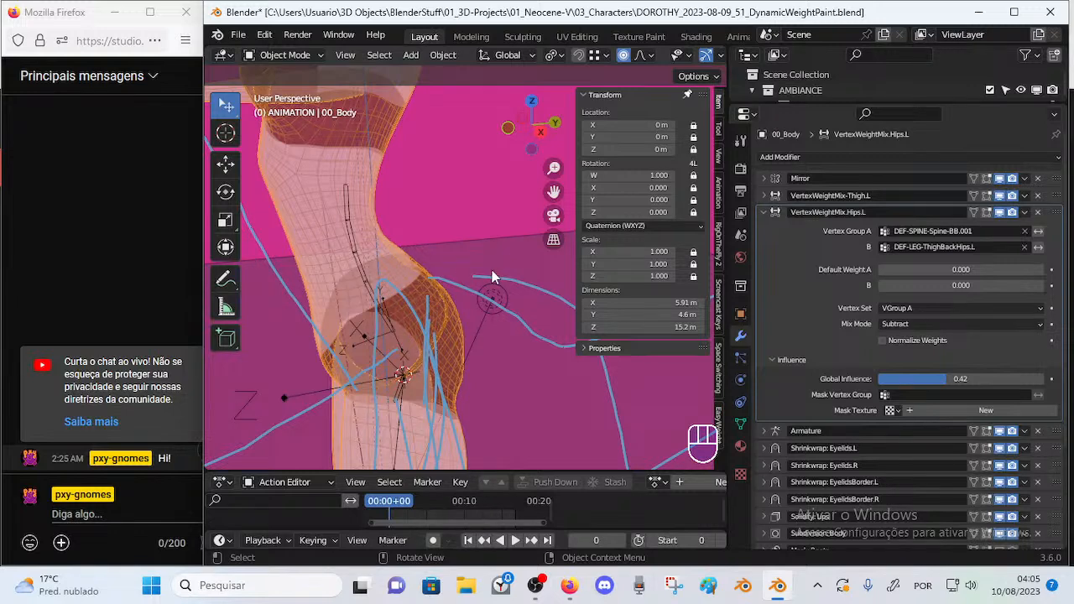
mouse_move(515, 348)
middle_mouse_down()
mouse_move(445, 357)
mouse_move(495, 310)
mouse_move(516, 346)
middle_mouse_up()
scroll(460, 319, "up", 1)
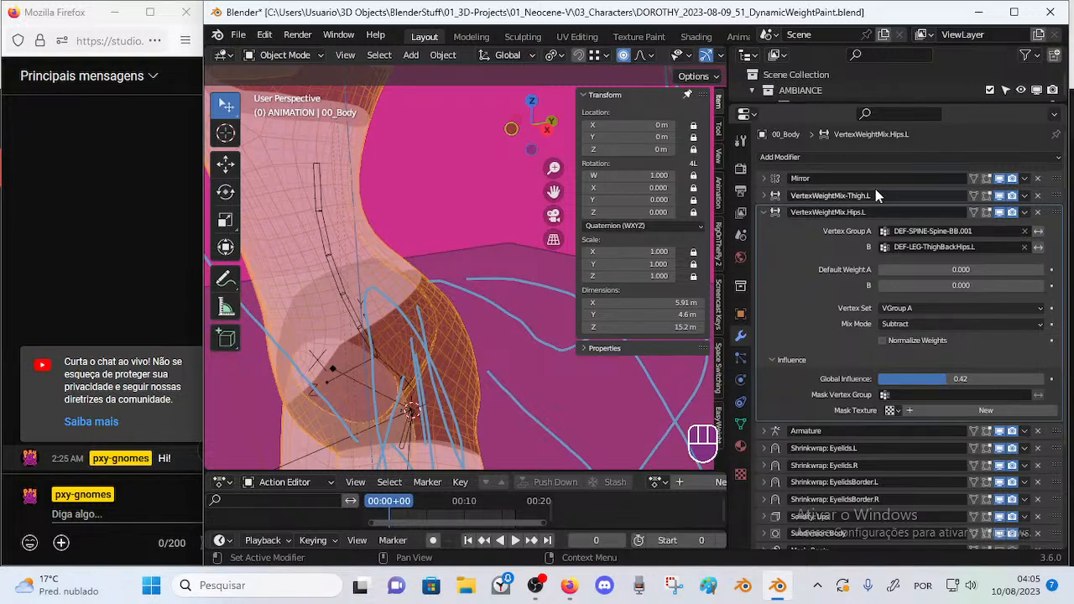
scroll(470, 344, "down", 2)
middle_click_drag(498, 351, 397, 367)
scroll(401, 369, "down", 1)
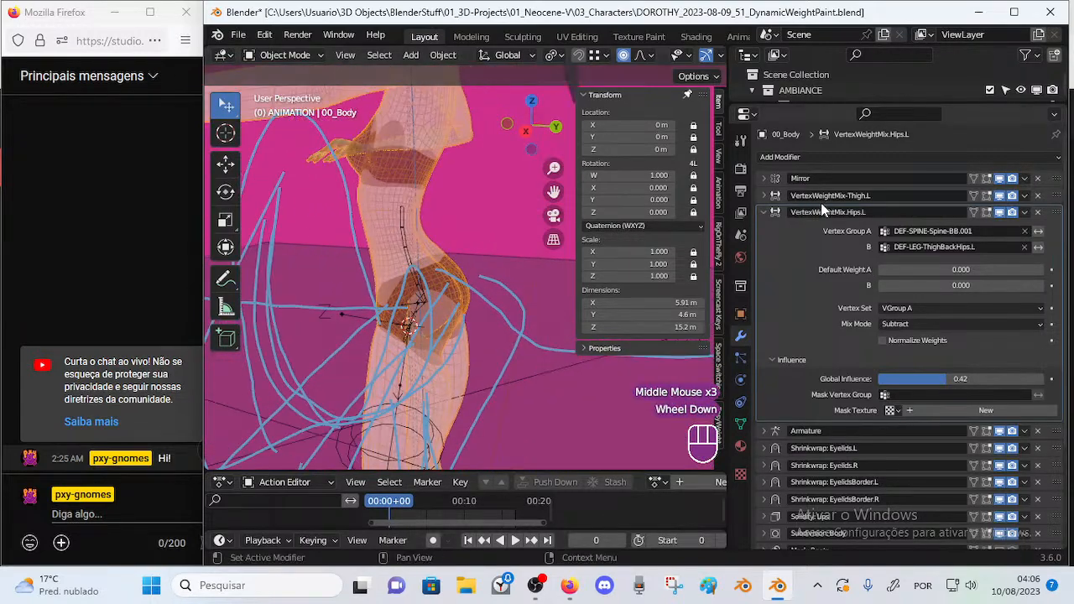
middle_click_drag(530, 303, 450, 361)
scroll(499, 331, "up", 1)
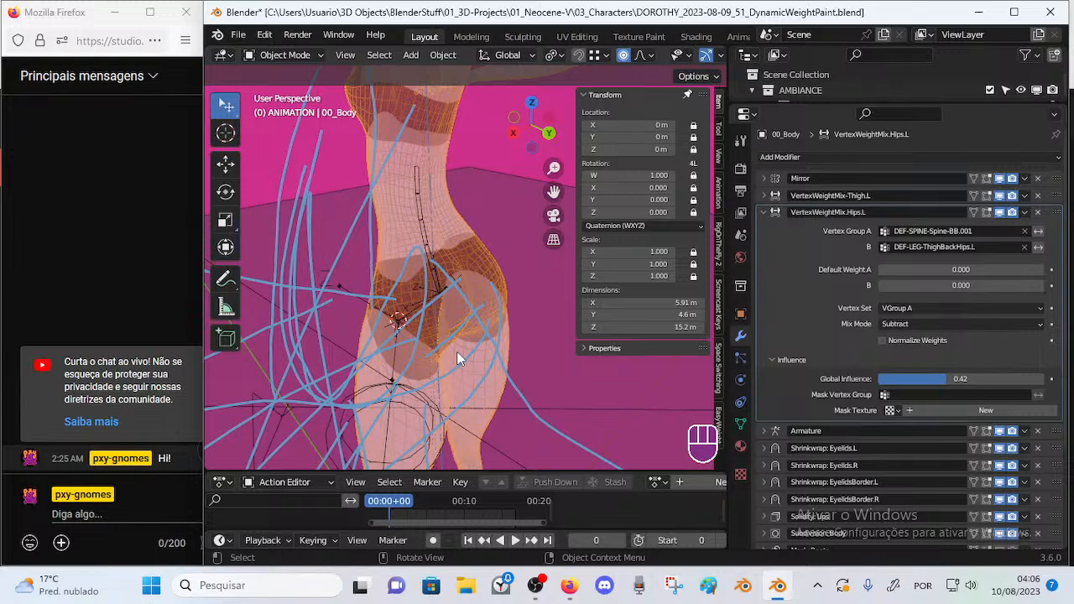
middle_click_drag(411, 277, 552, 296)
scroll(442, 268, "up", 1)
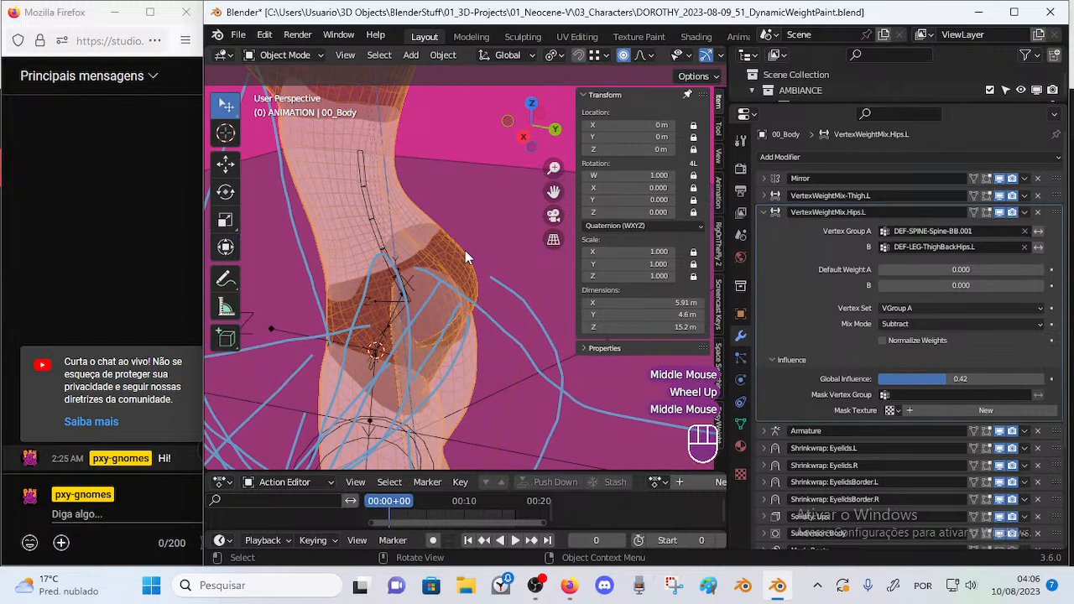
Collapse the VertexWeightMix.Hips.L modifier and briefly check the VertexWeightMix-Thigh.L and Armature modifiers in the body's stack.
scroll(466, 257, "down", 2)
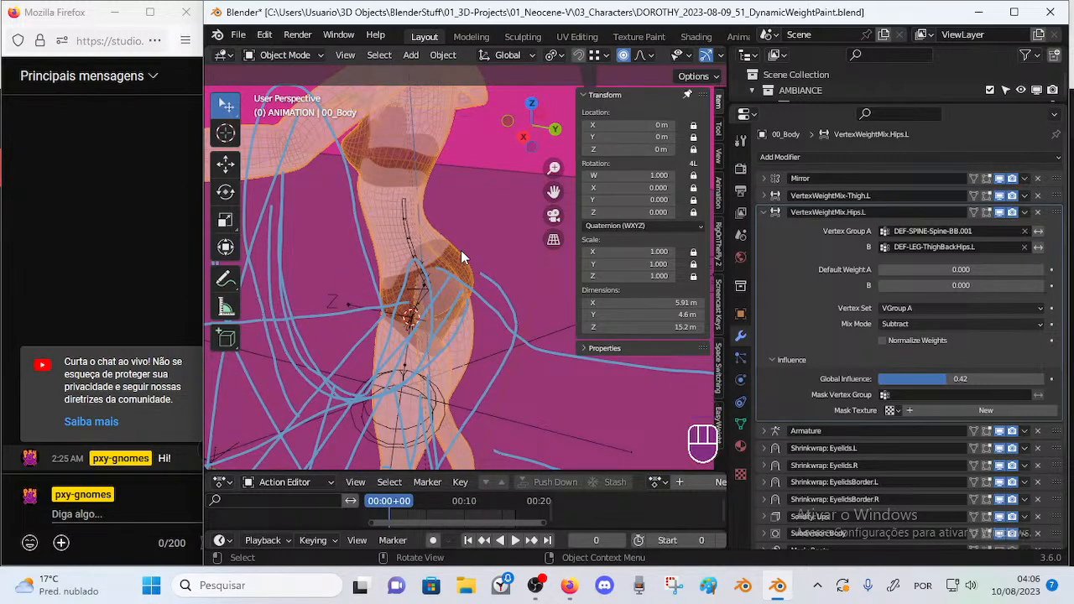
scroll(425, 310, "up", 1)
middle_click_drag(426, 310, 567, 290)
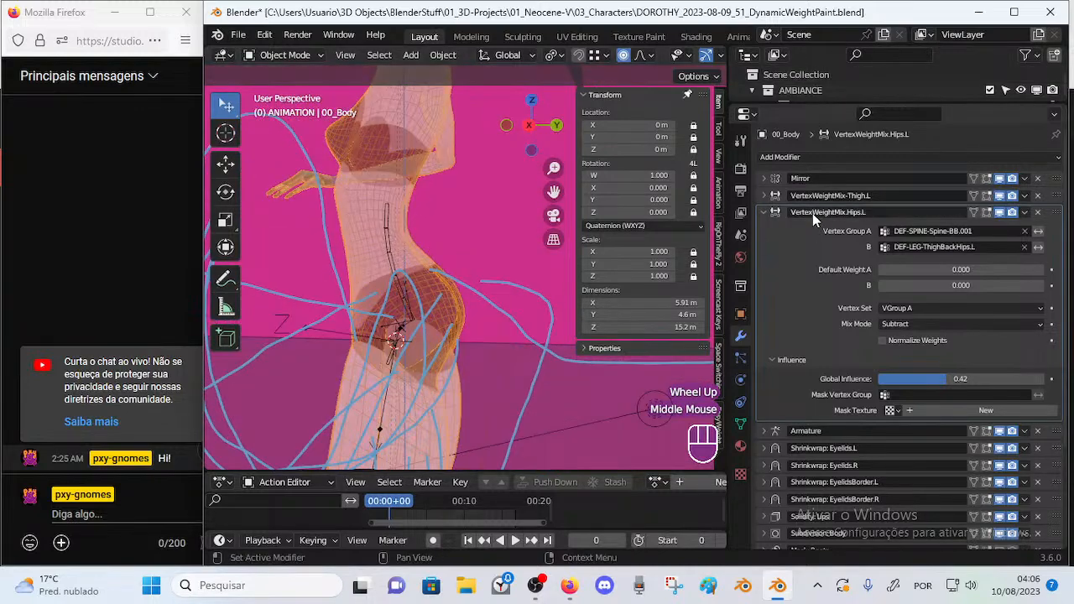
left_click(777, 213)
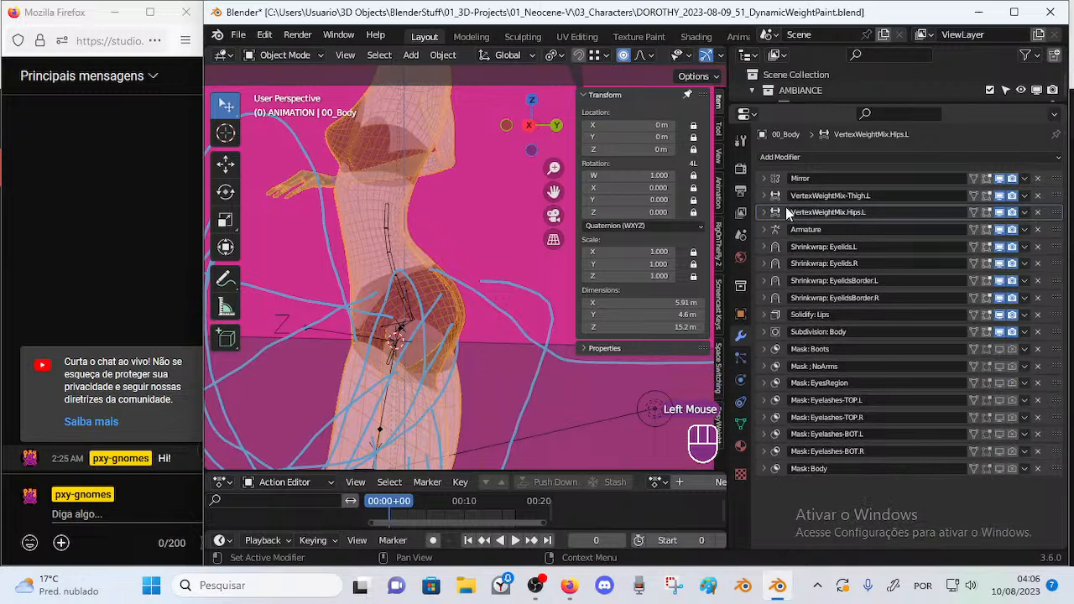
left_click(765, 195)
left_click(765, 195)
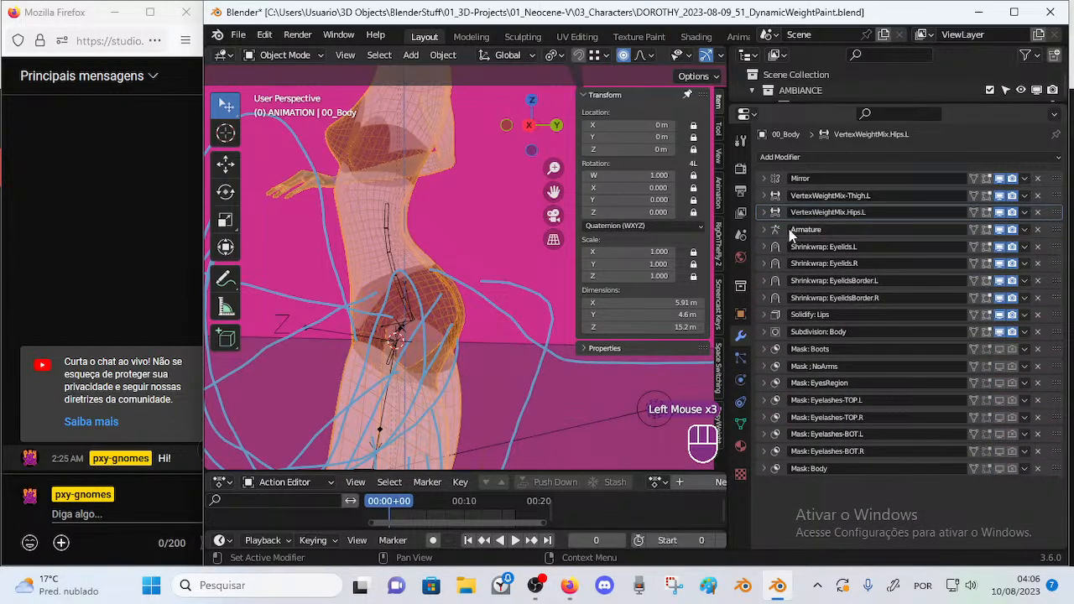
left_click(765, 229)
left_click(764, 229)
Examine the posed hip and leg from several angles, from the buttock down to the foot.
mouse_move(495, 319)
middle_mouse_down()
mouse_move(527, 304)
mouse_move(485, 317)
middle_mouse_up()
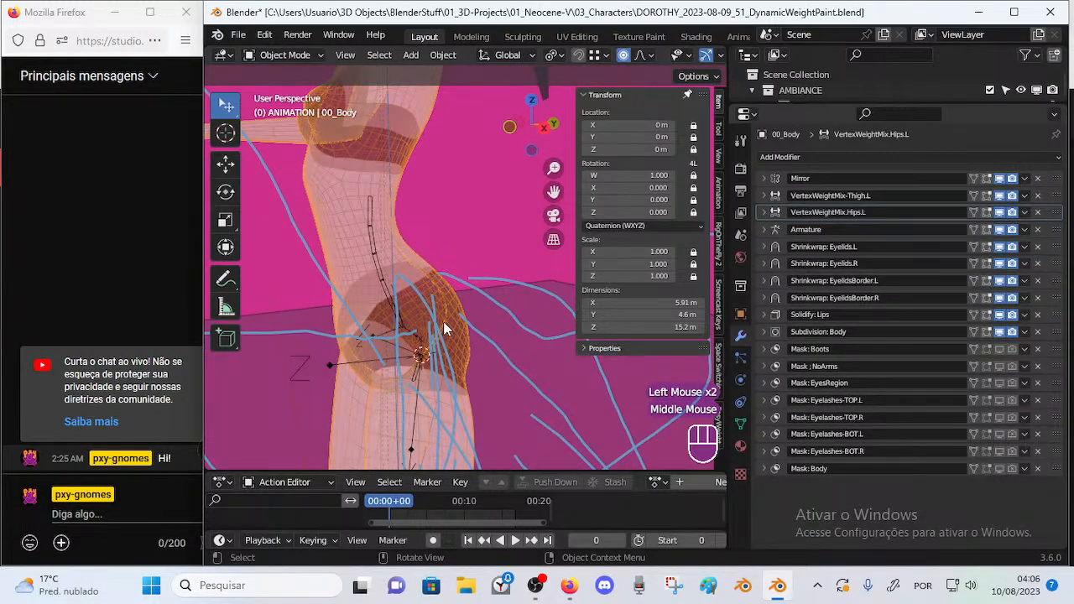
middle_click_drag(393, 273, 357, 299)
scroll(467, 305, "down", 2)
scroll(509, 323, "up", 1)
middle_click_drag(508, 323, 496, 386)
scroll(496, 386, "down", 2)
middle_click_drag(486, 426, 432, 331, "shift")
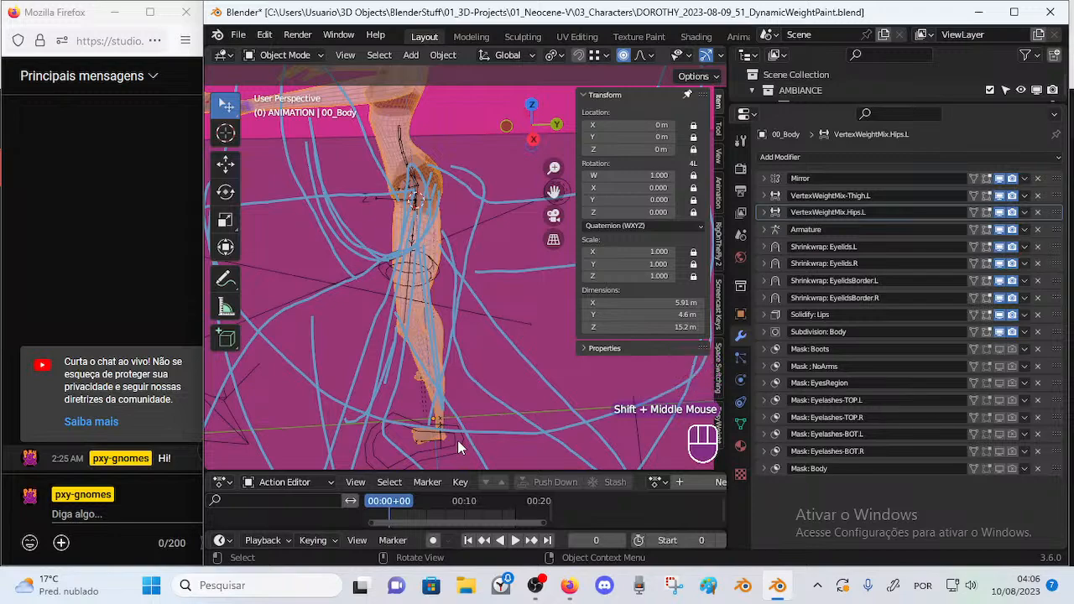
middle_click_drag(541, 217, 478, 226)
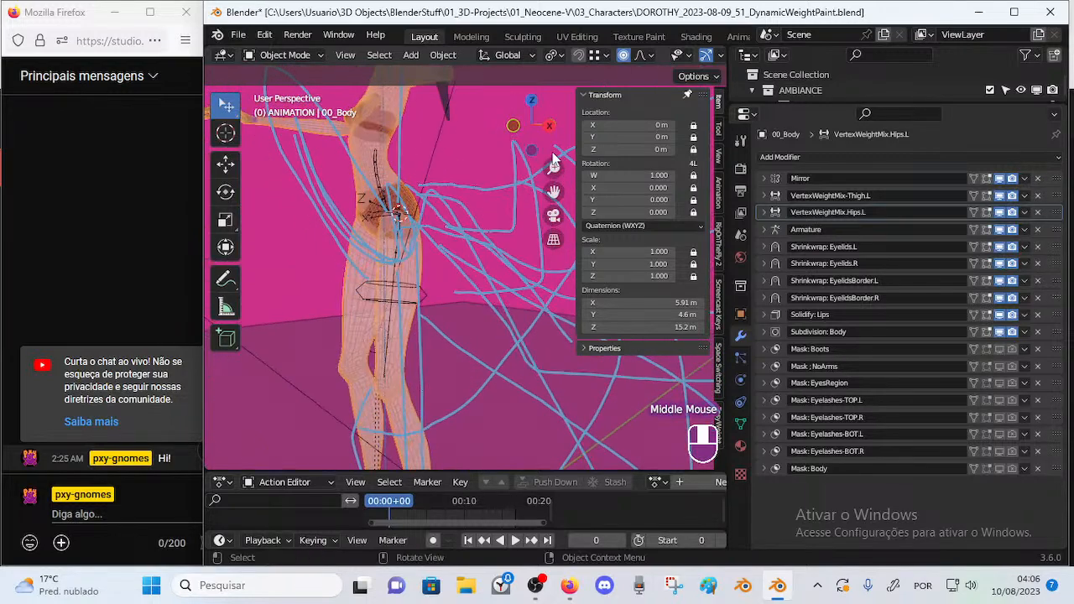
Expand the VertexWeightMix-Thigh.L settings and review its vertex groups and influence alongside the thigh from the side and front.
left_click(763, 196)
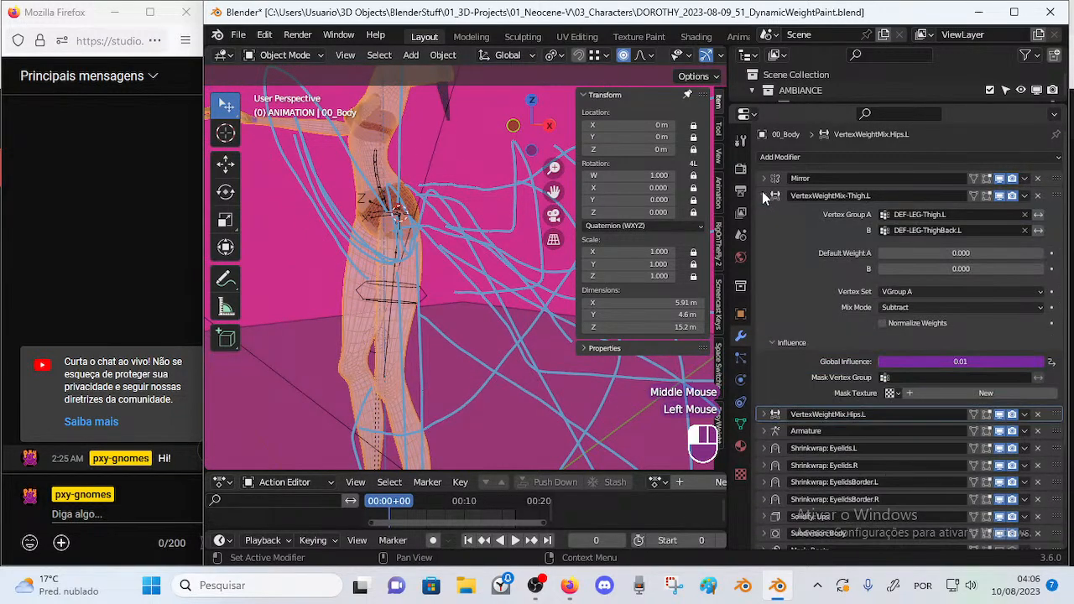
middle_click_drag(537, 336, 430, 294)
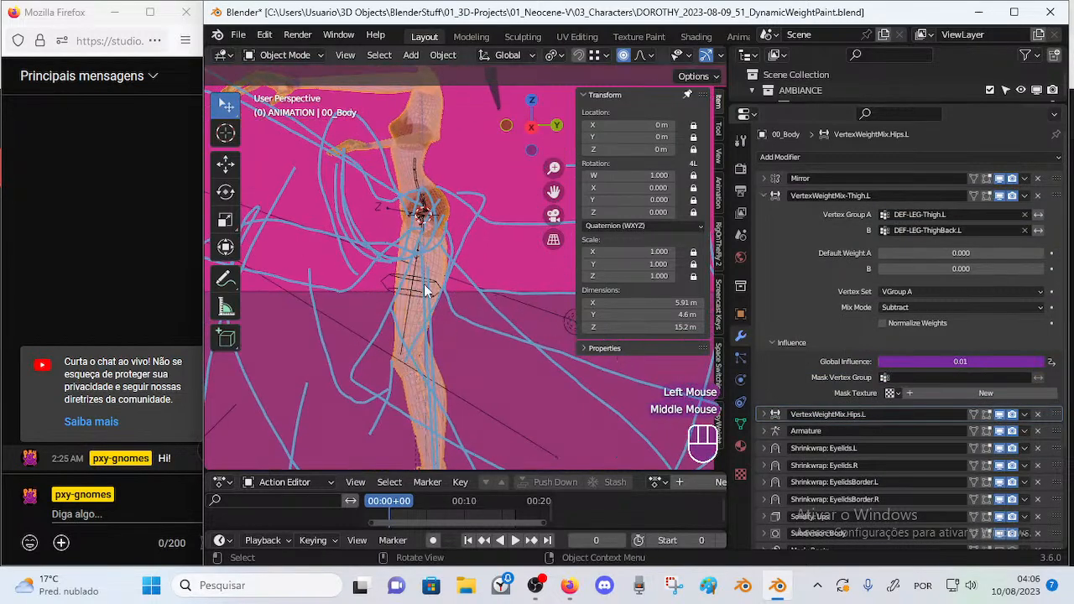
middle_click_drag(439, 353, 537, 228)
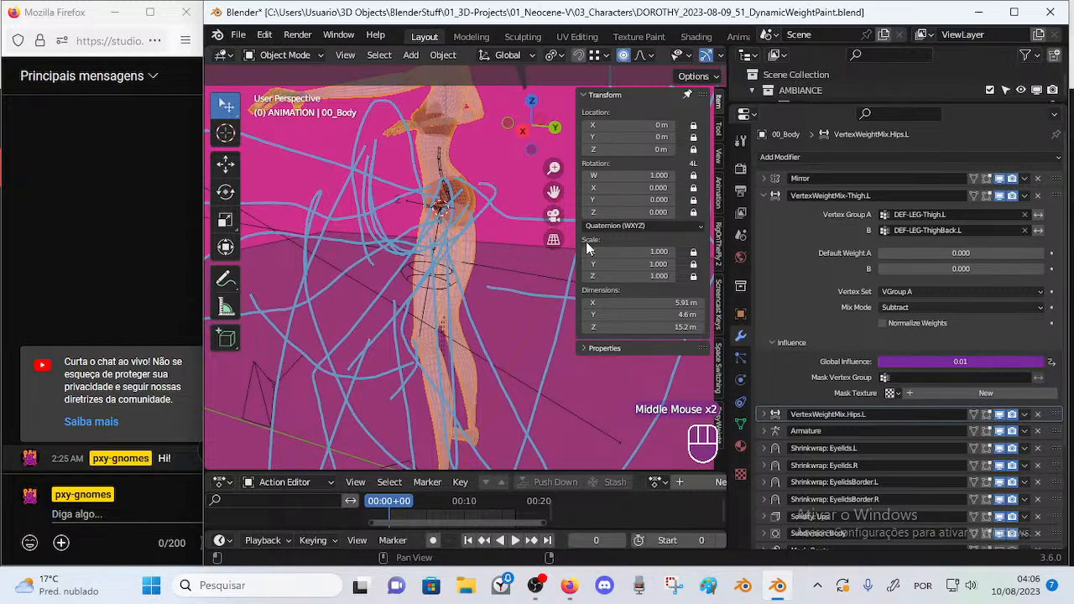
scroll(509, 422, "up", 5)
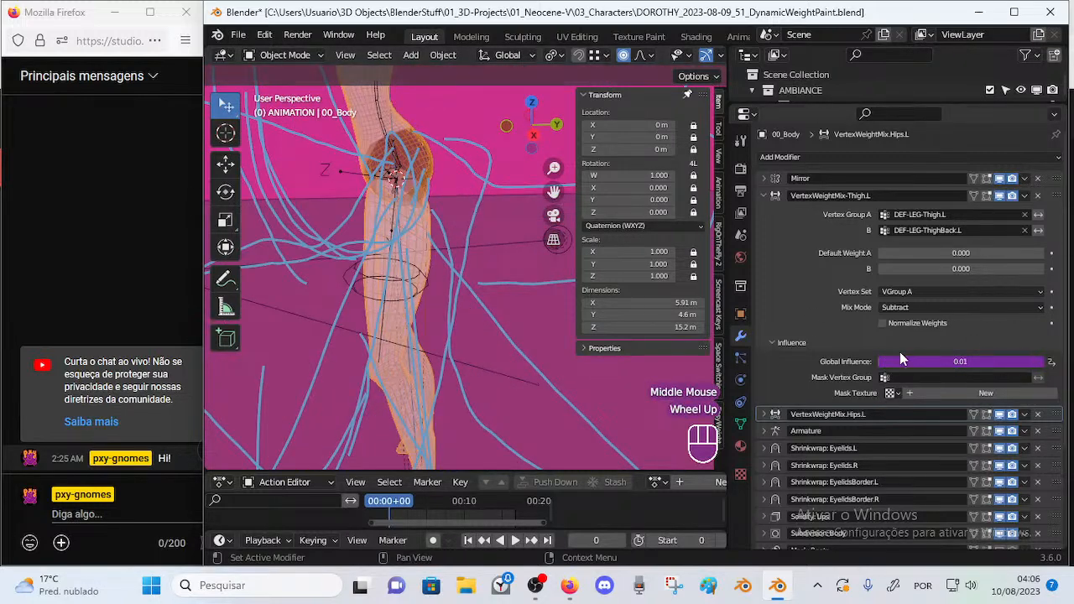
middle_click_drag(432, 280, 518, 287)
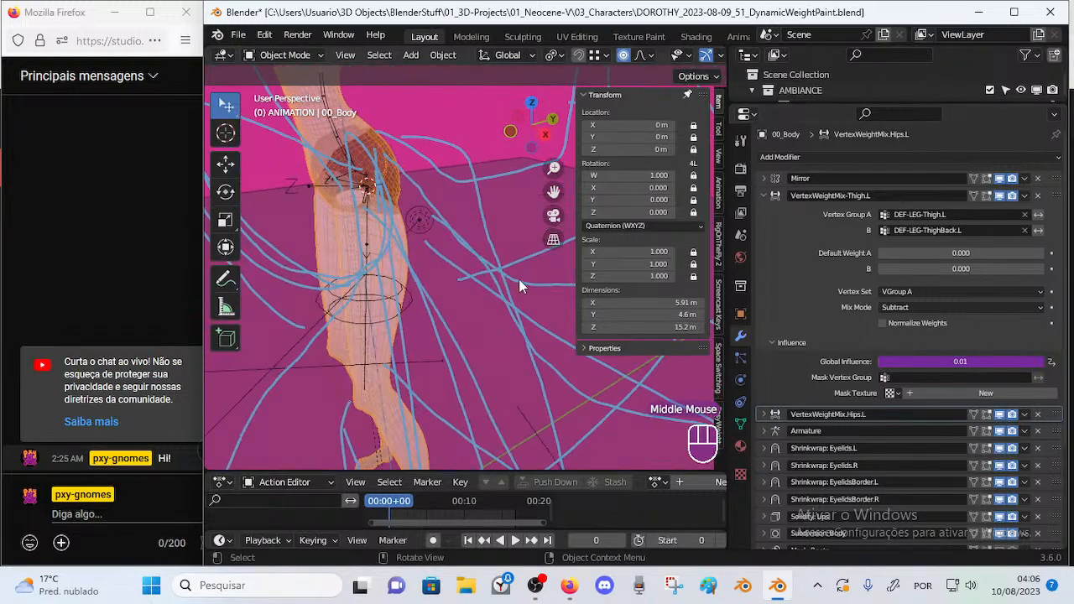
middle_click_drag(425, 205, 428, 292)
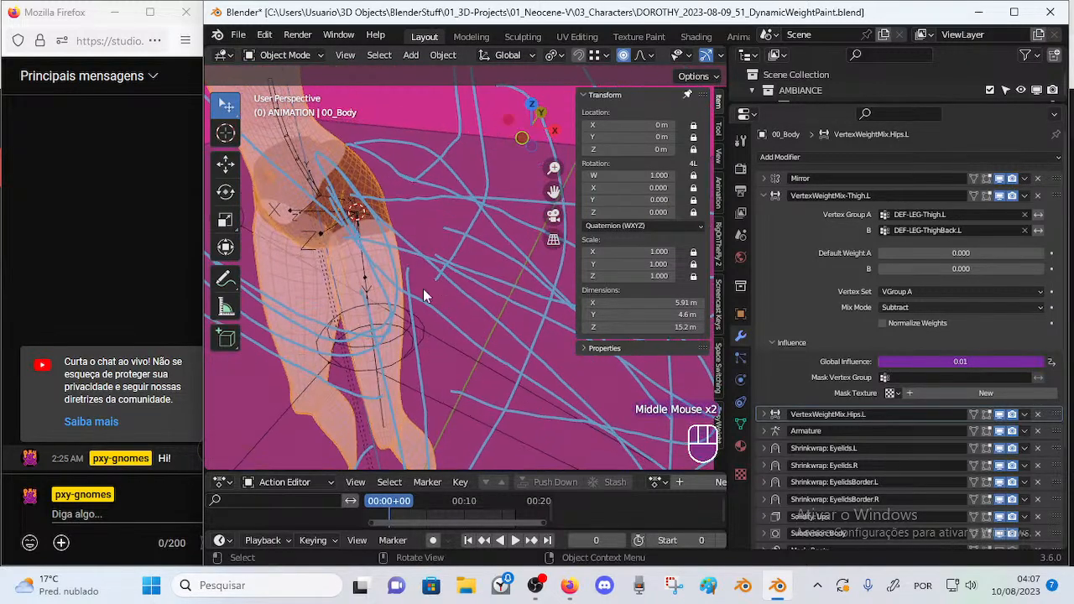
scroll(419, 369, "down", 2)
middle_click_drag(422, 373, 492, 355)
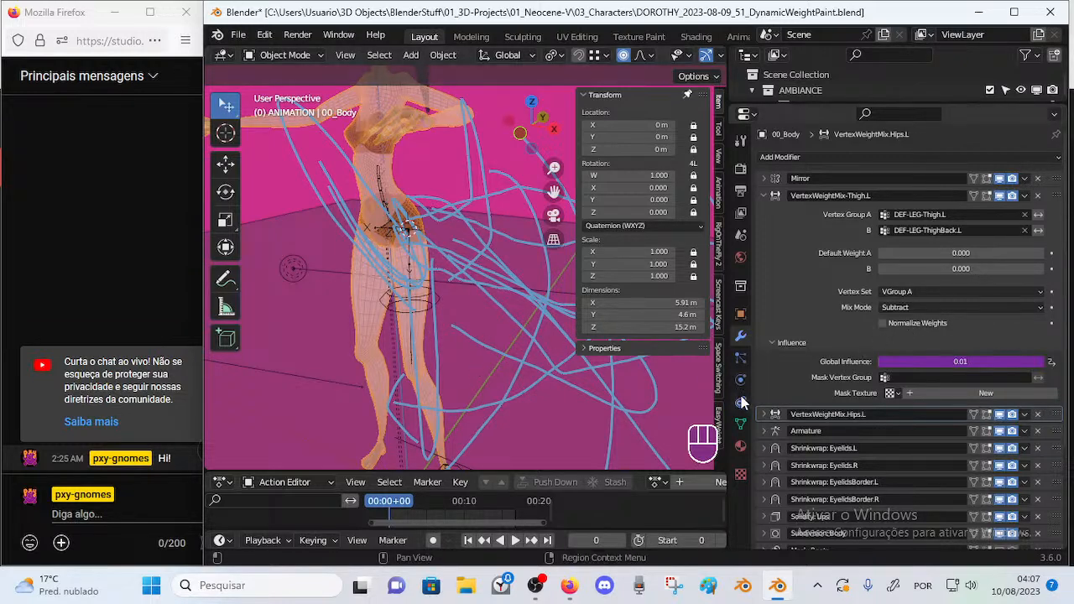
Show 00_Body's vertex groups, and bring the ARM-Dorothy armature into Pose Mode with the DEF-LEG-Thigh.L bone active.
left_click(742, 423)
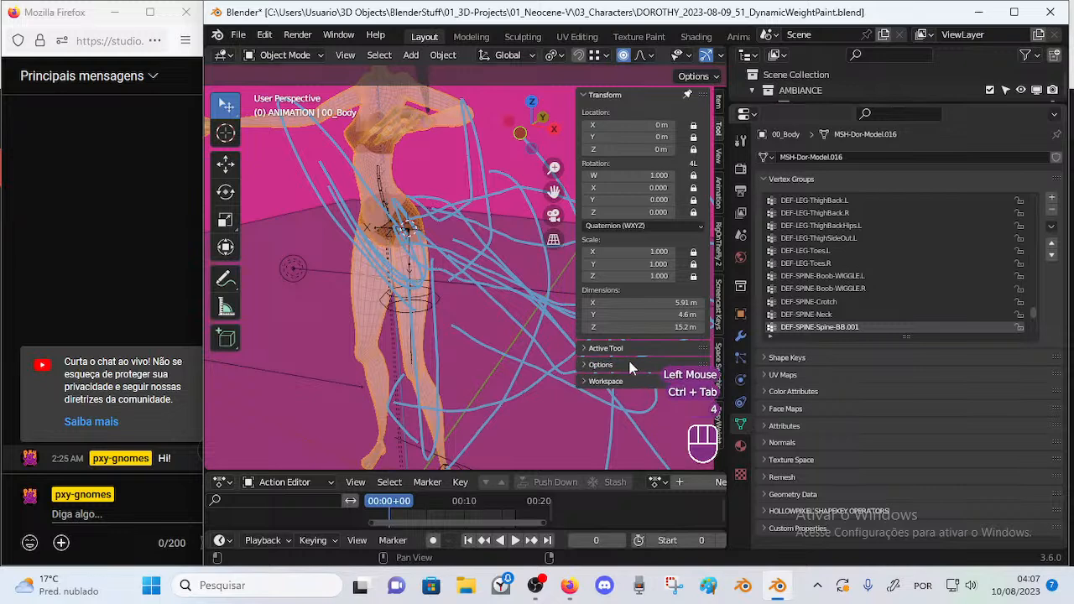
key("ctrl+Tab")
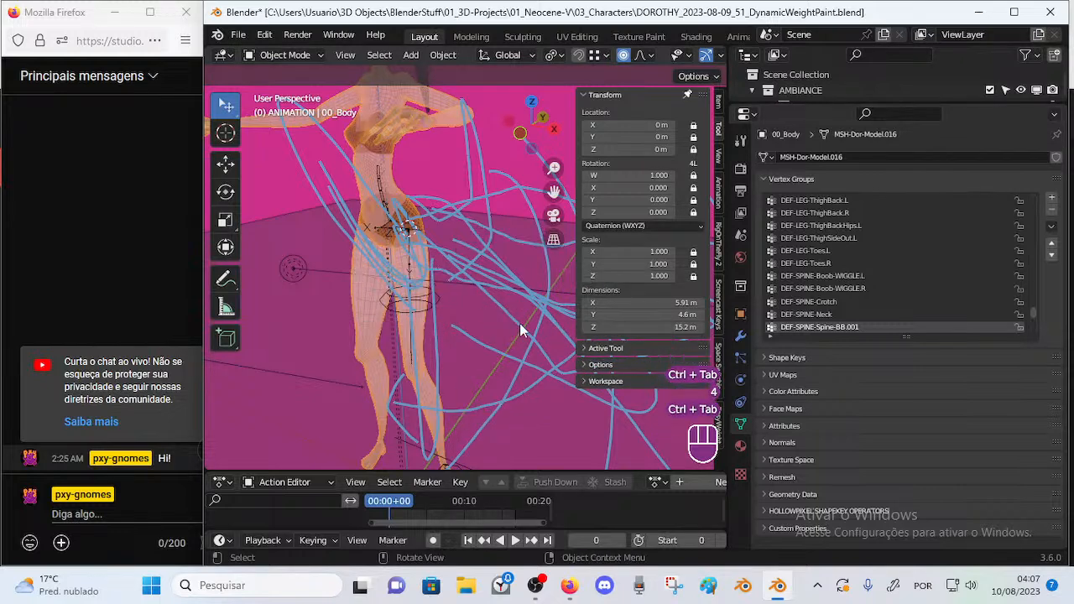
left_click(466, 331)
left_click(433, 291)
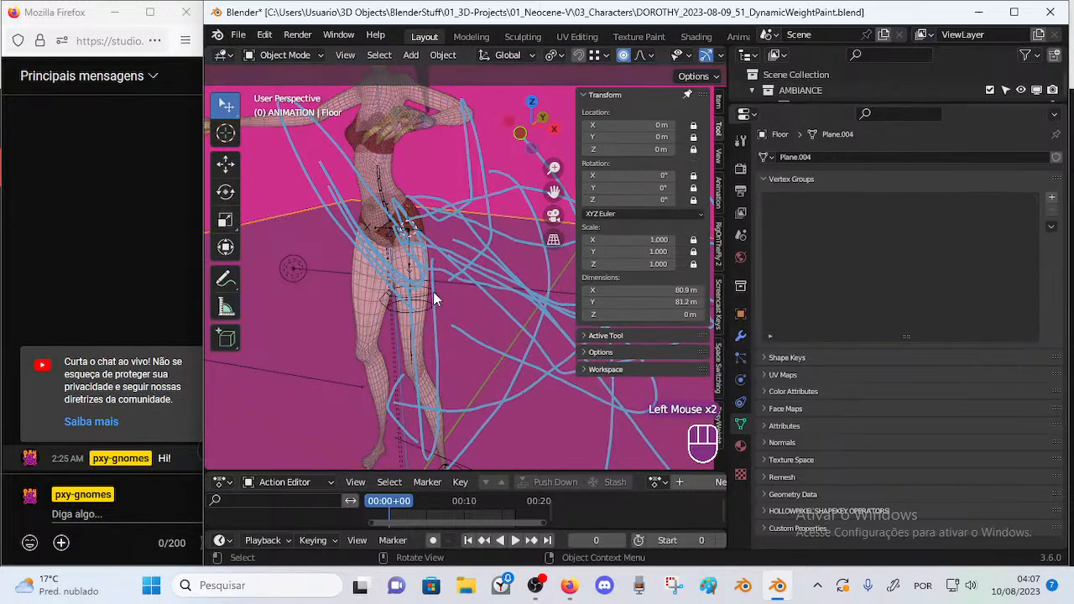
left_click(433, 291)
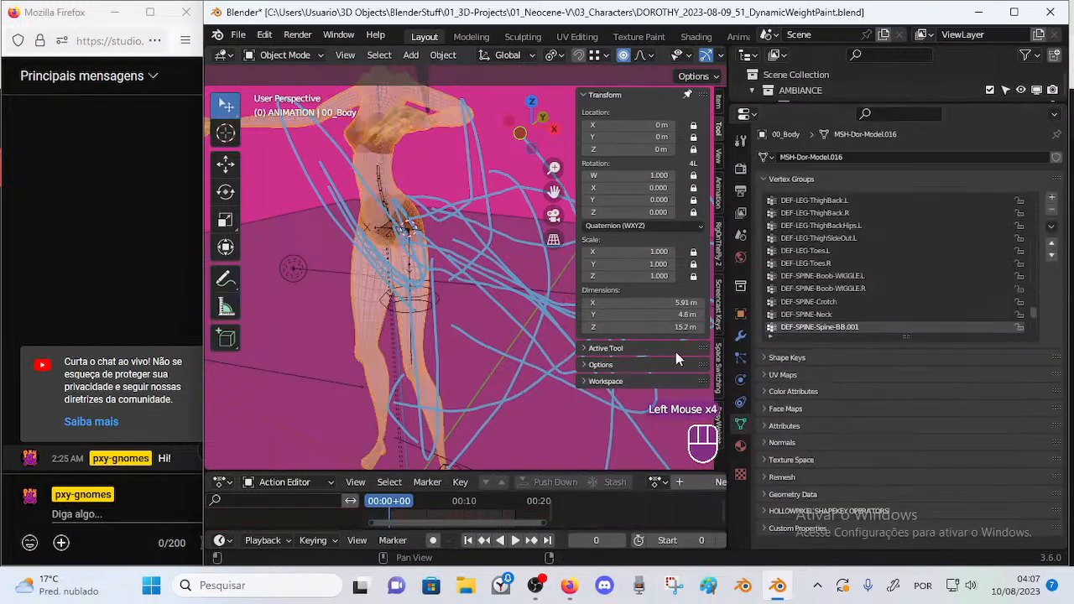
left_click(433, 292)
key("ctrl+Tab")
left_click(432, 293)
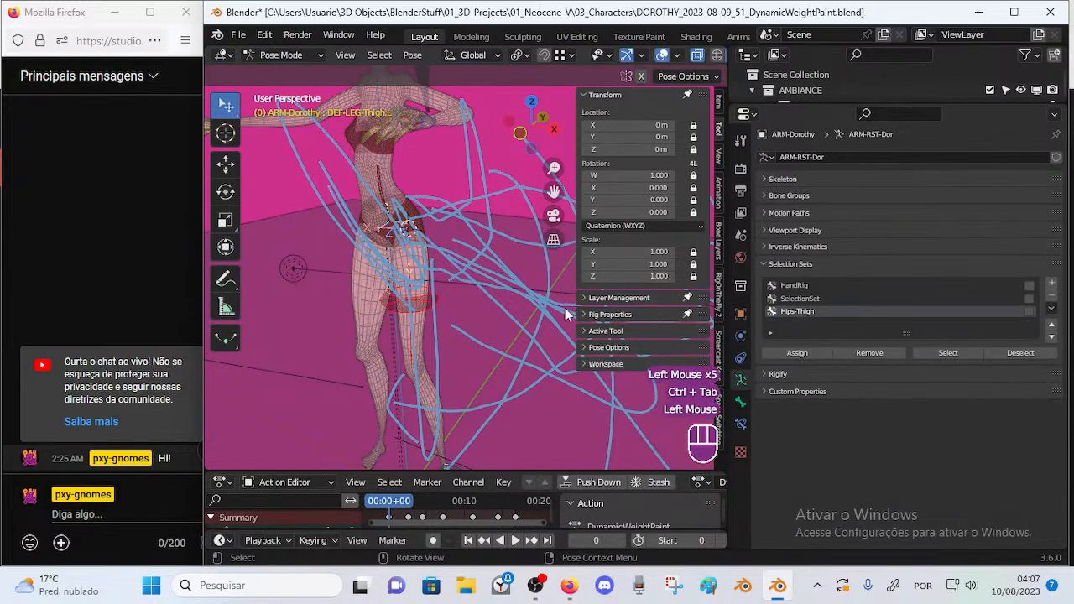
Inspect the Deform settings of the DEF-LEG-Thigh.L bone and the options for its Deform property, alongside the posed leg.
left_click(747, 397)
left_click(741, 401)
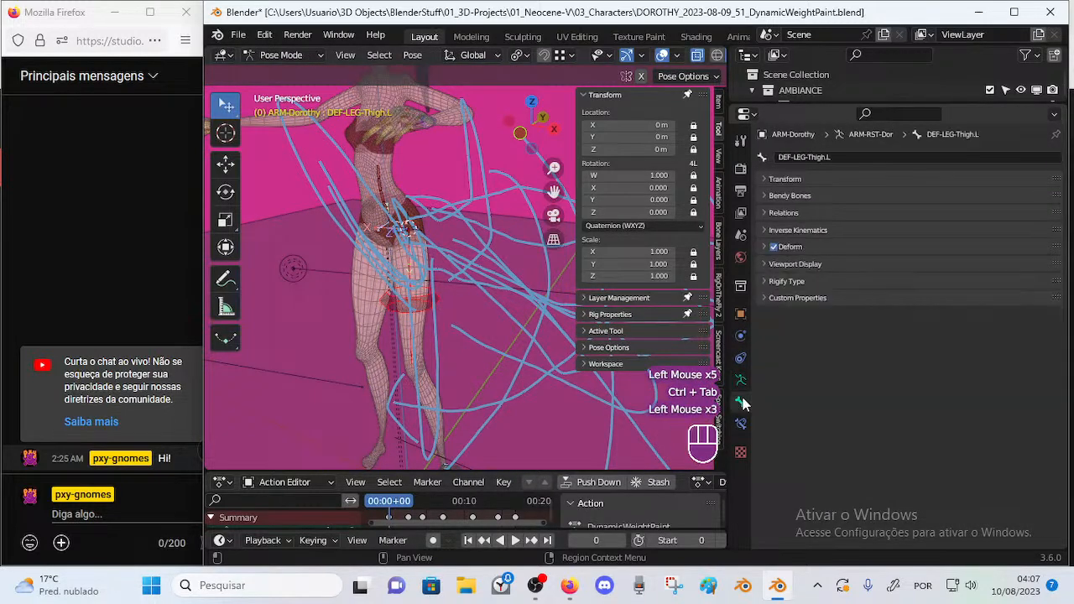
left_click(770, 249)
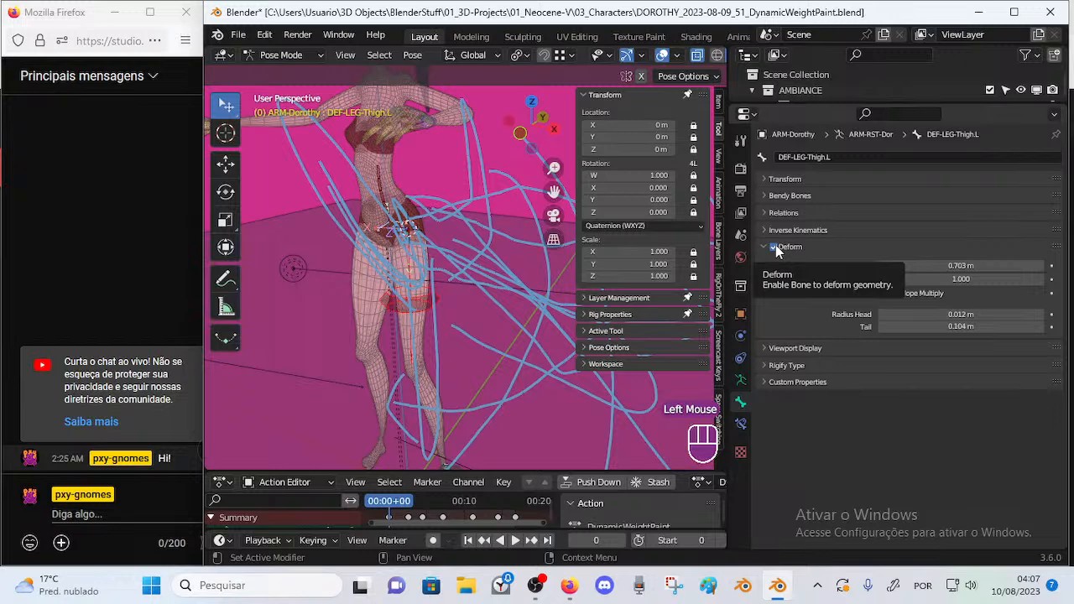
left_click(772, 248)
left_click(772, 247)
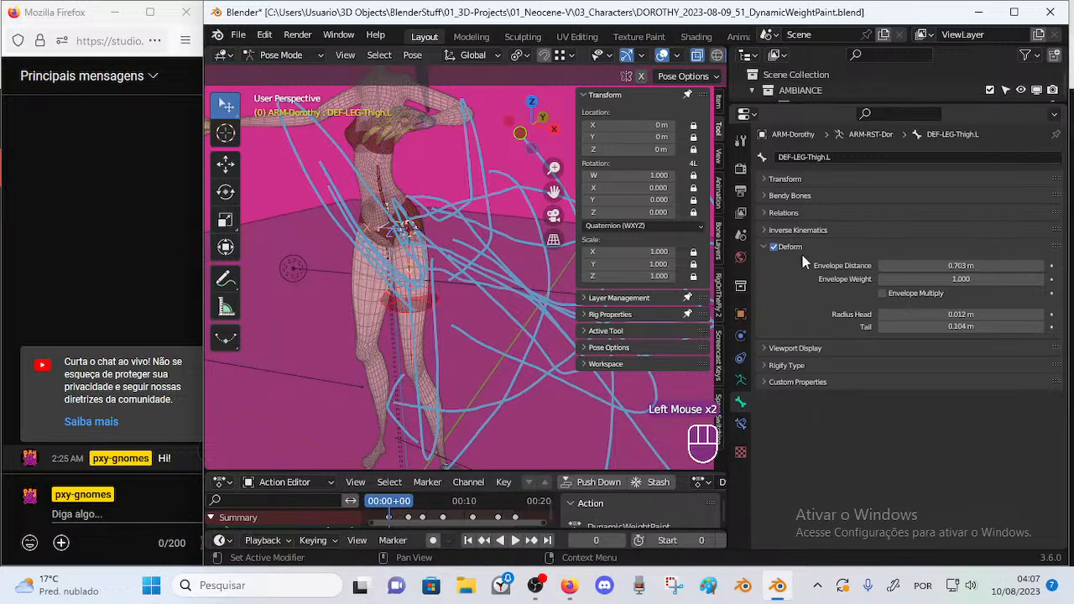
right_click(776, 248)
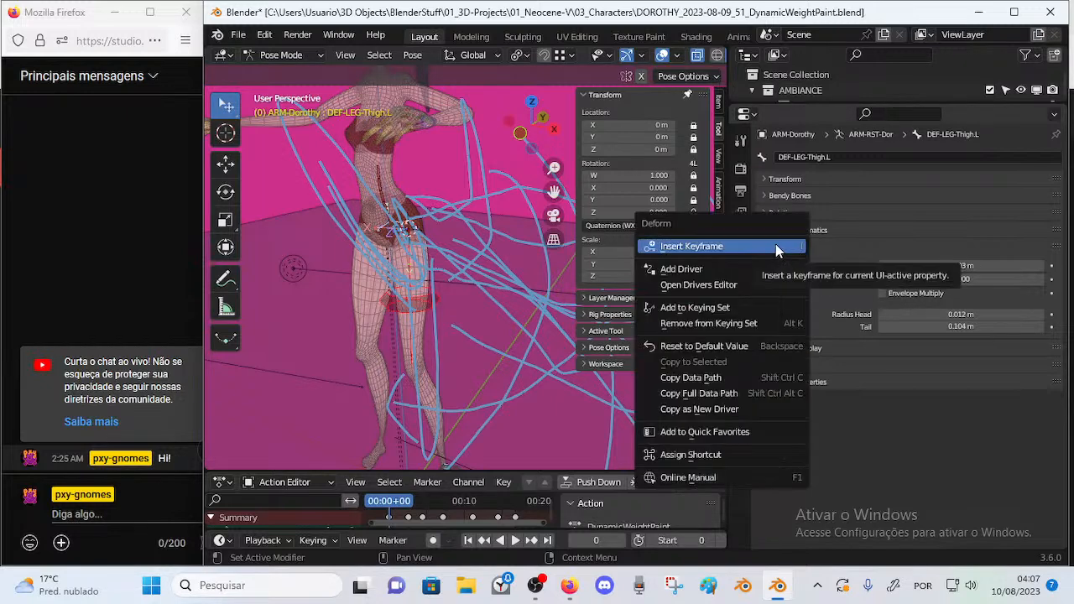
left_click(872, 243)
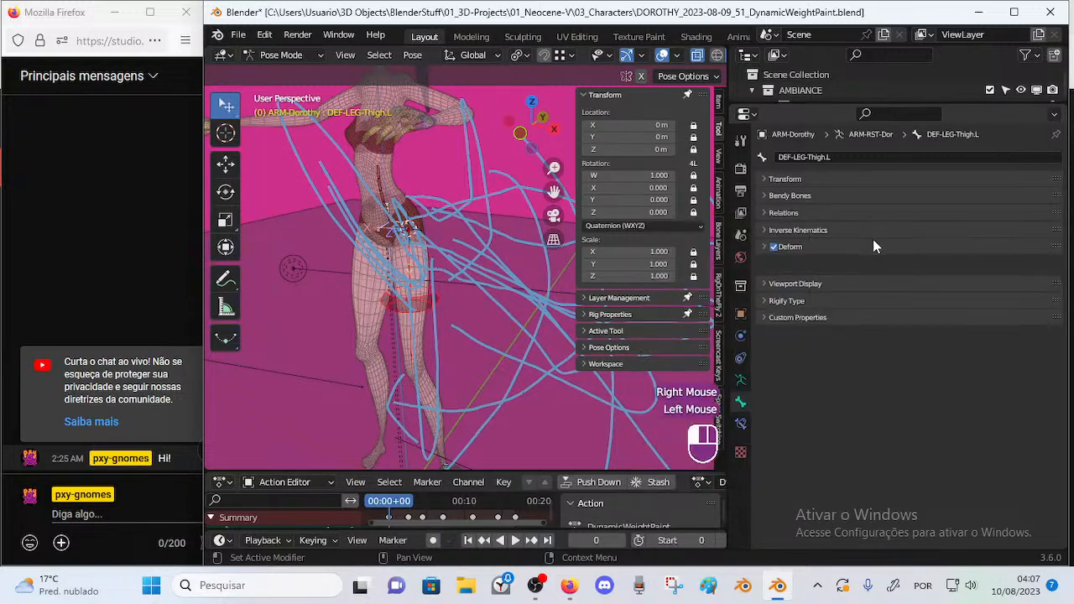
left_click(780, 249)
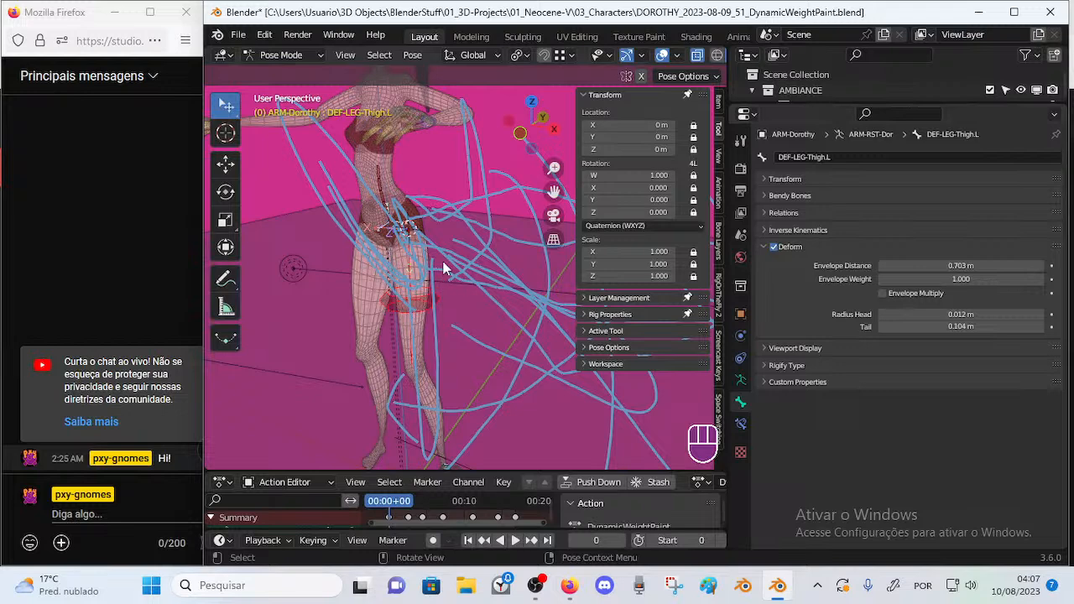
middle_click_drag(444, 268, 343, 281)
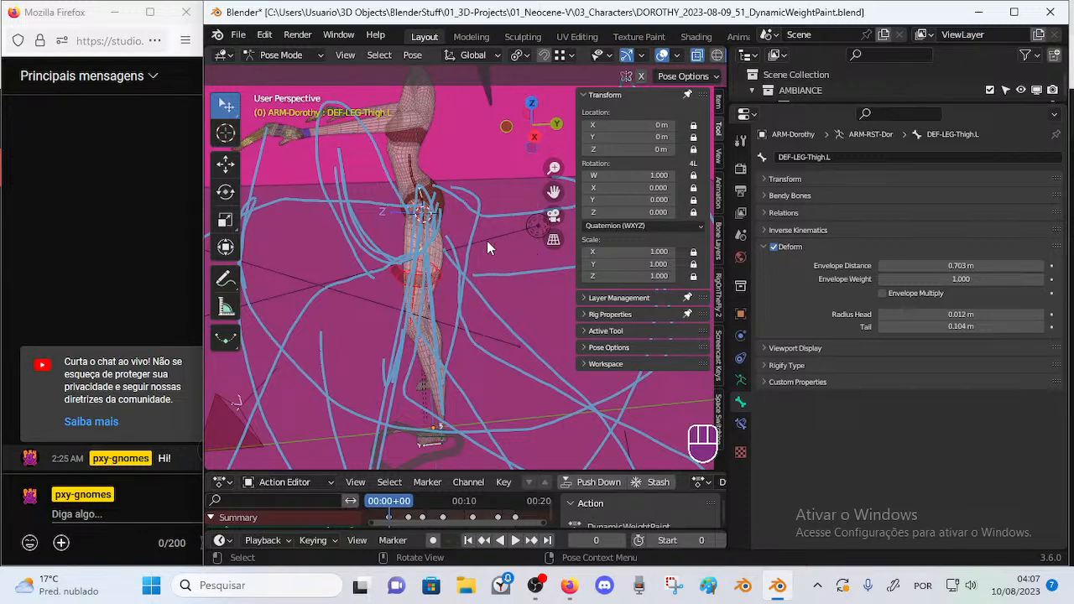
mouse_move(429, 274)
middle_mouse_down()
mouse_move(518, 265)
mouse_move(431, 294)
middle_mouse_up()
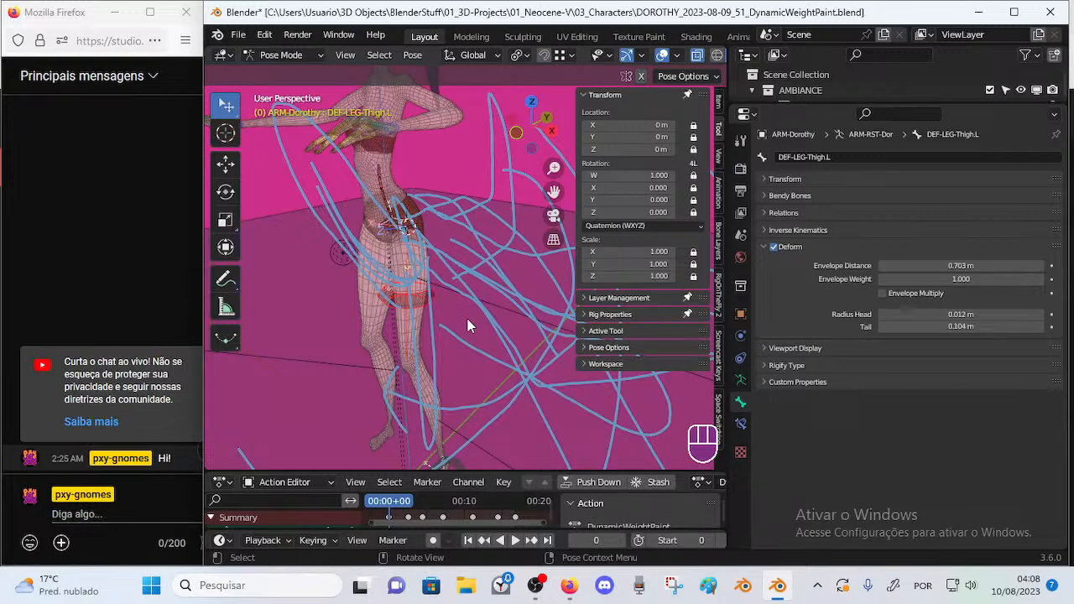
Return to the 00_Body mesh in Object Mode and show its modifiers.
key("ctrl+Tab")
key("ctrl+z")
left_click(420, 275)
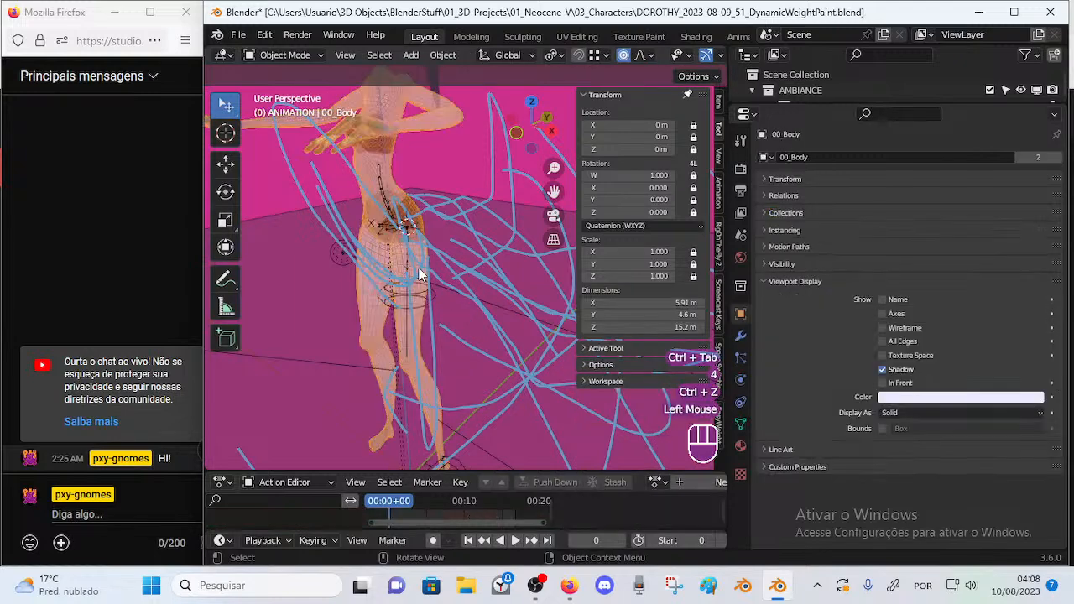
left_click(740, 335)
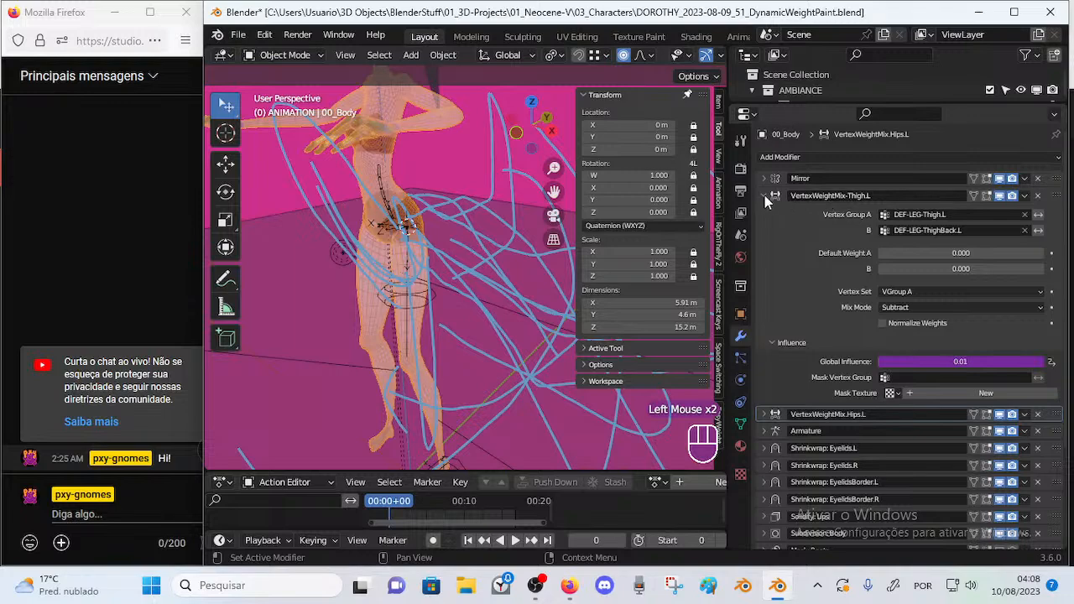
Make VertexWeightMix-Thigh.L the active modifier, keeping its name.
middle_click_drag(264, 349, 428, 303)
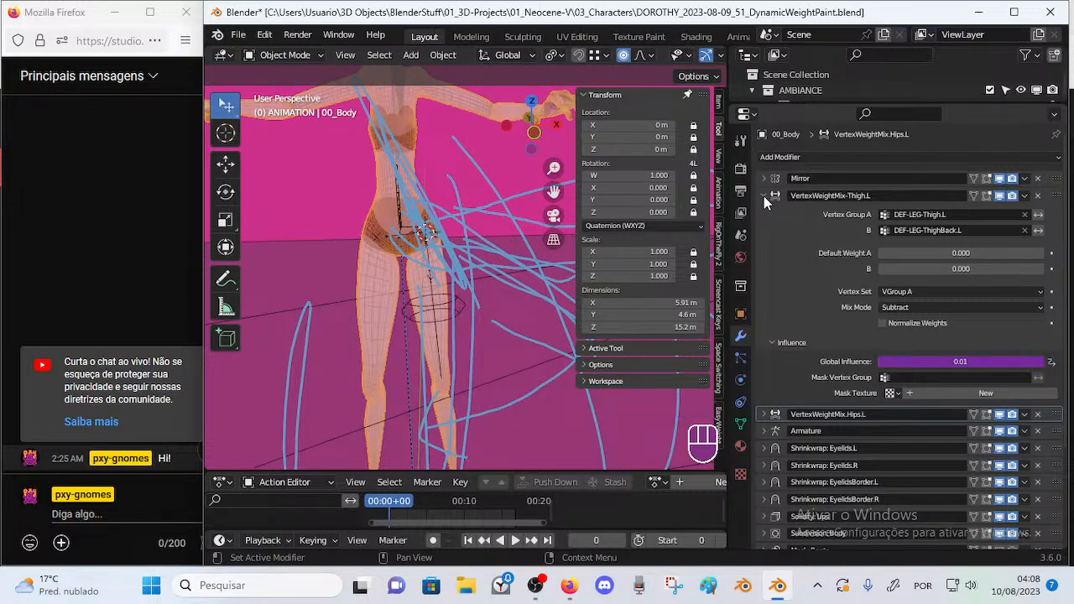
left_click(808, 196)
left_click(800, 211)
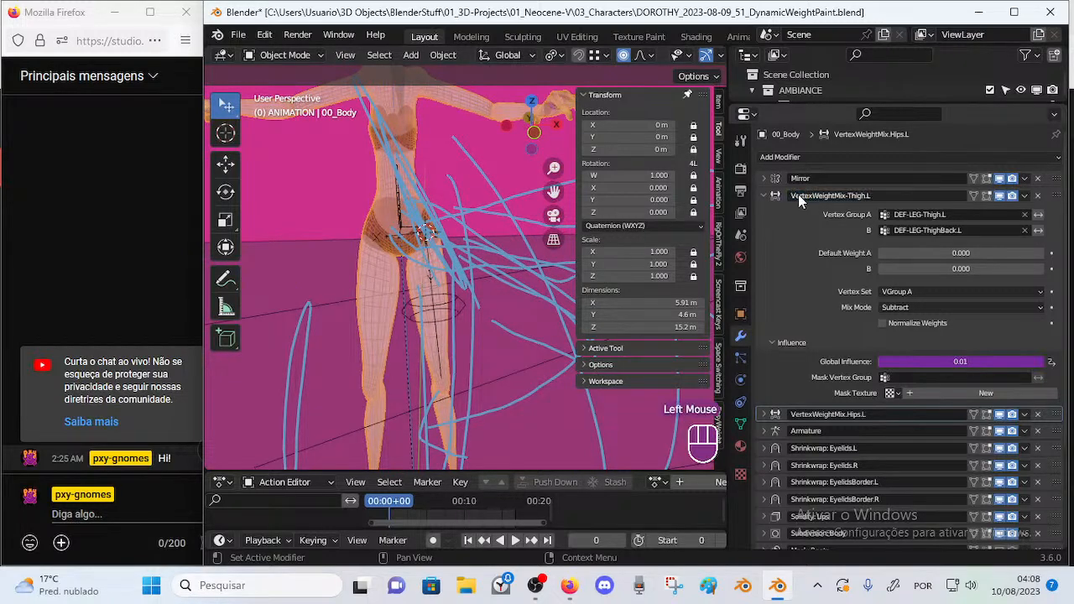
double_click(803, 194)
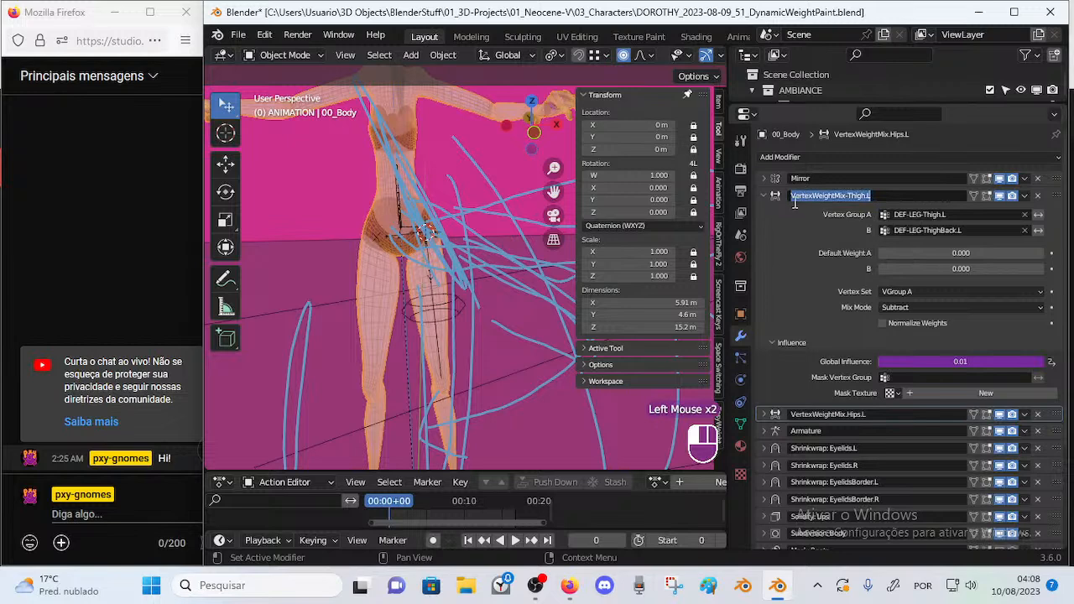
left_click(797, 195)
left_click(795, 196)
left_click(792, 196)
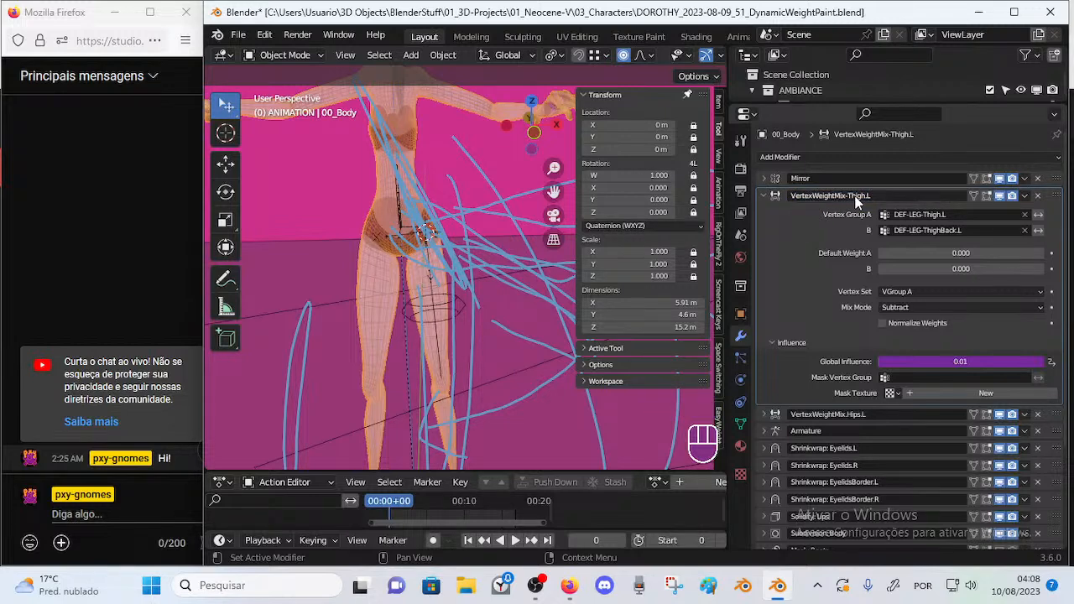
Examine the thigh and hip area around the DEF-LEG-Thigh.L bone up close and from the side.
middle_click_drag(470, 318, 441, 303)
scroll(378, 283, "up", 1)
scroll(464, 347, "up", 2)
scroll(411, 327, "down", 2)
scroll(468, 317, "up", 2)
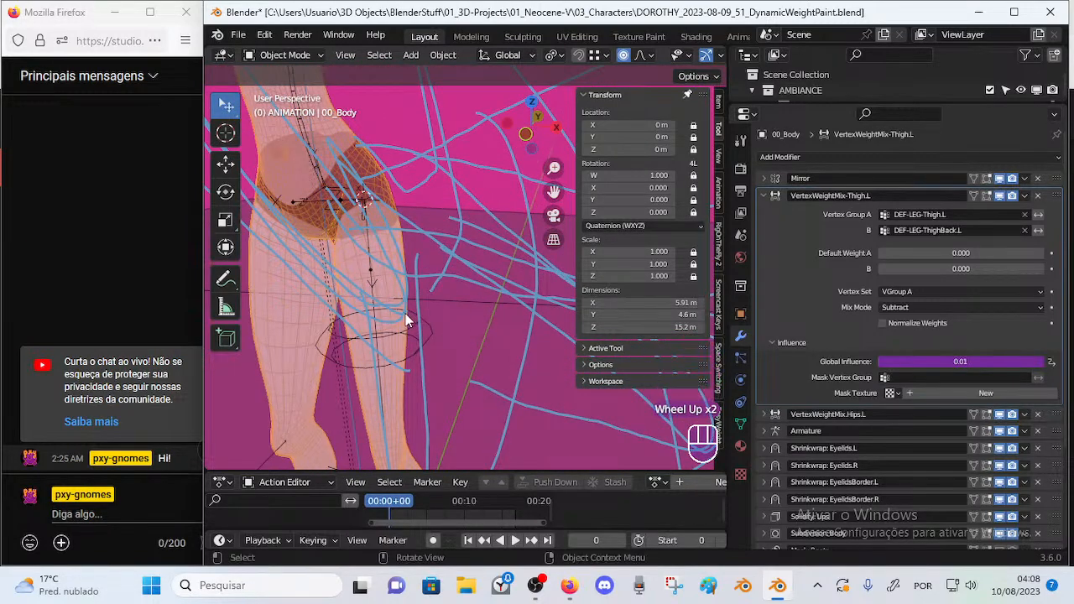
middle_click_drag(377, 281, 340, 305)
scroll(410, 320, "down", 2)
middle_click_drag(454, 359, 400, 284)
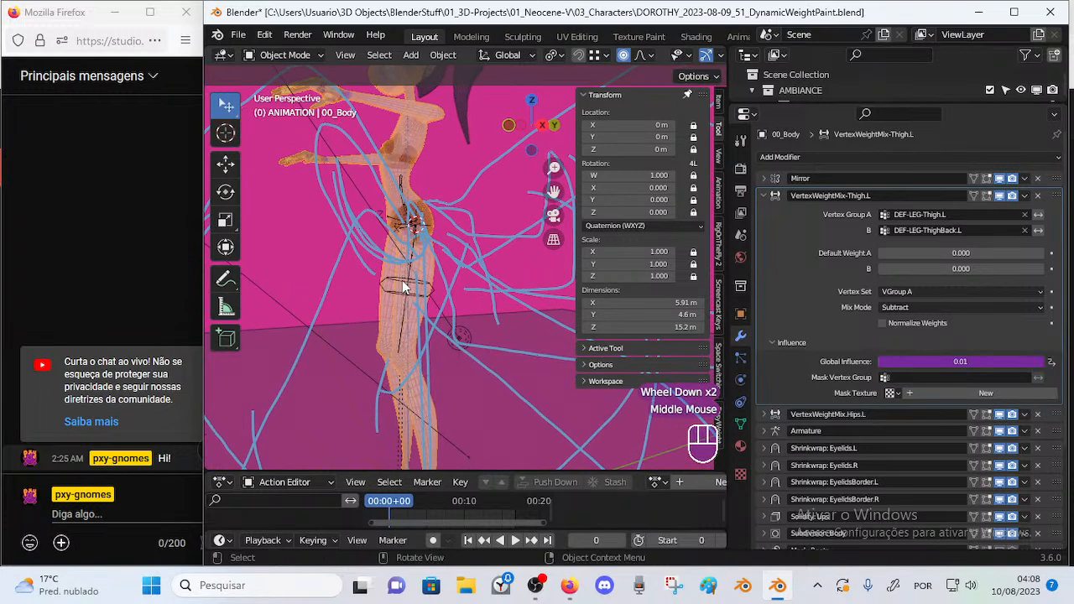
Hide the viewport sidebar and collapse the VertexWeightMix-Thigh.L modifier's settings on the 00_Body mesh.
key("n")
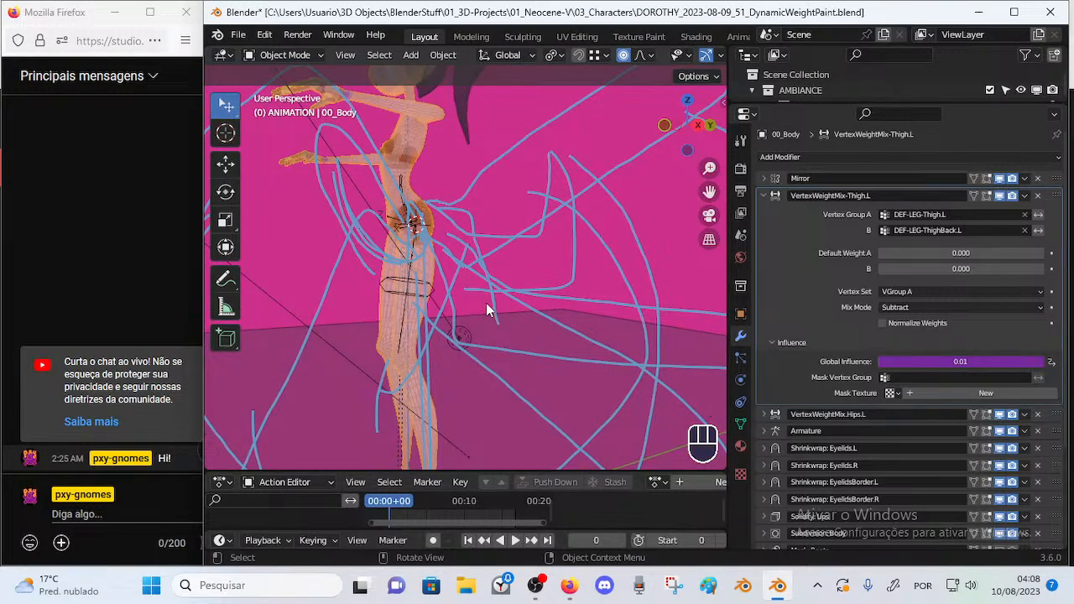
left_click(765, 415)
left_click(765, 415)
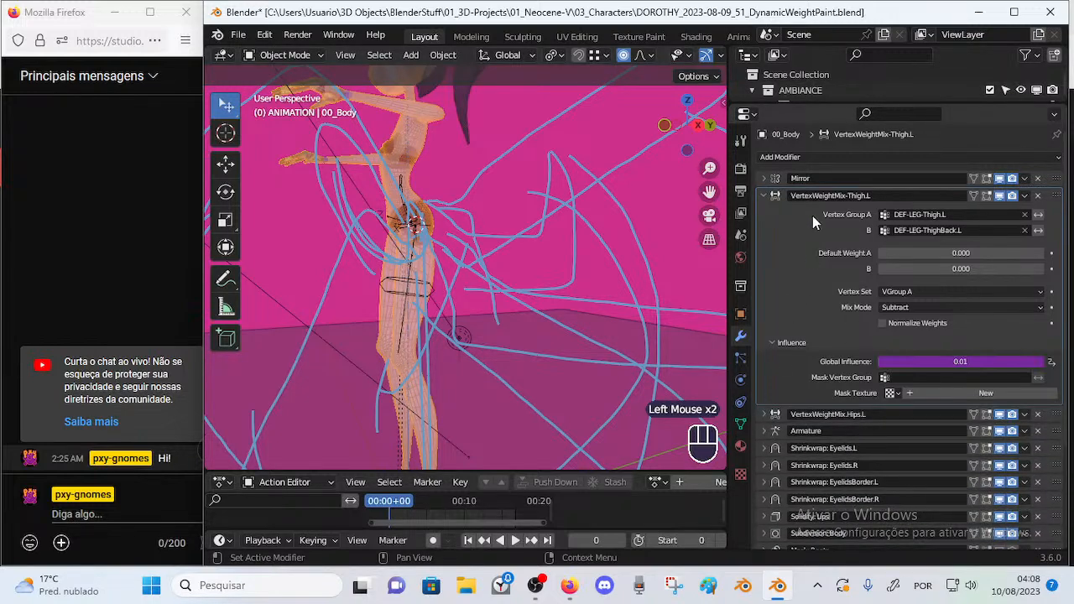
left_click(765, 195)
Make the 00_Body mesh the active object again and enter Edit Mode on it.
left_click(405, 309)
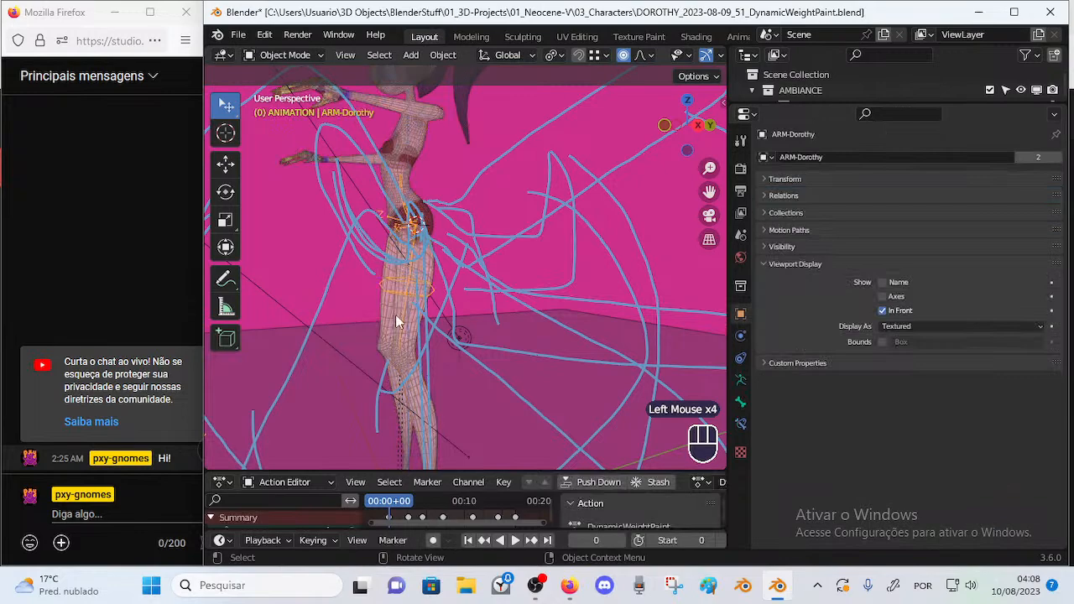
middle_click_drag(404, 309, 411, 323)
left_click(413, 327)
left_click(424, 340)
middle_click_drag(447, 363, 470, 361)
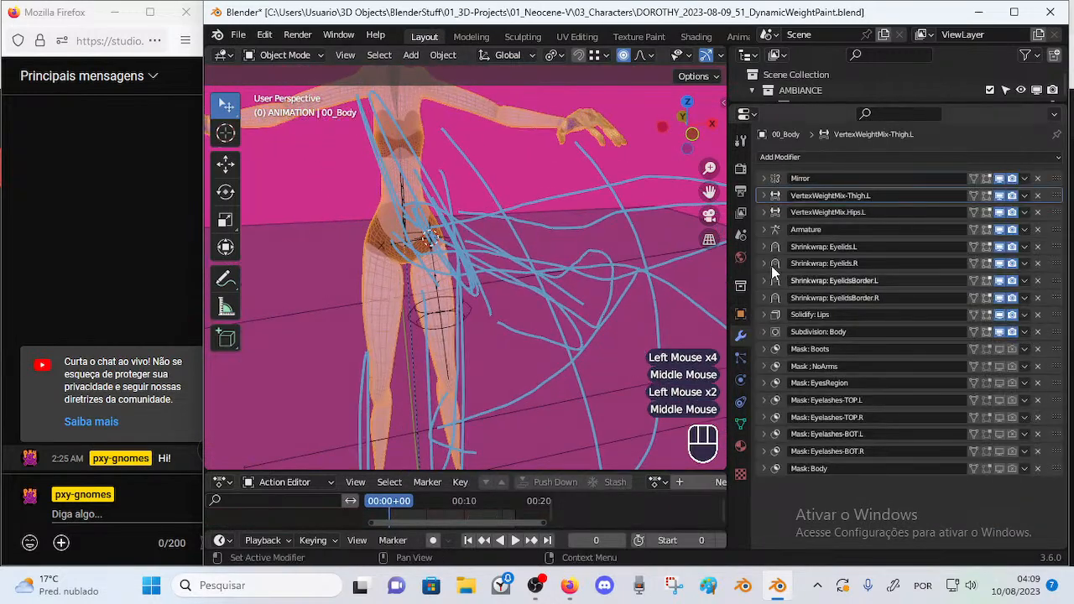
key("Tab")
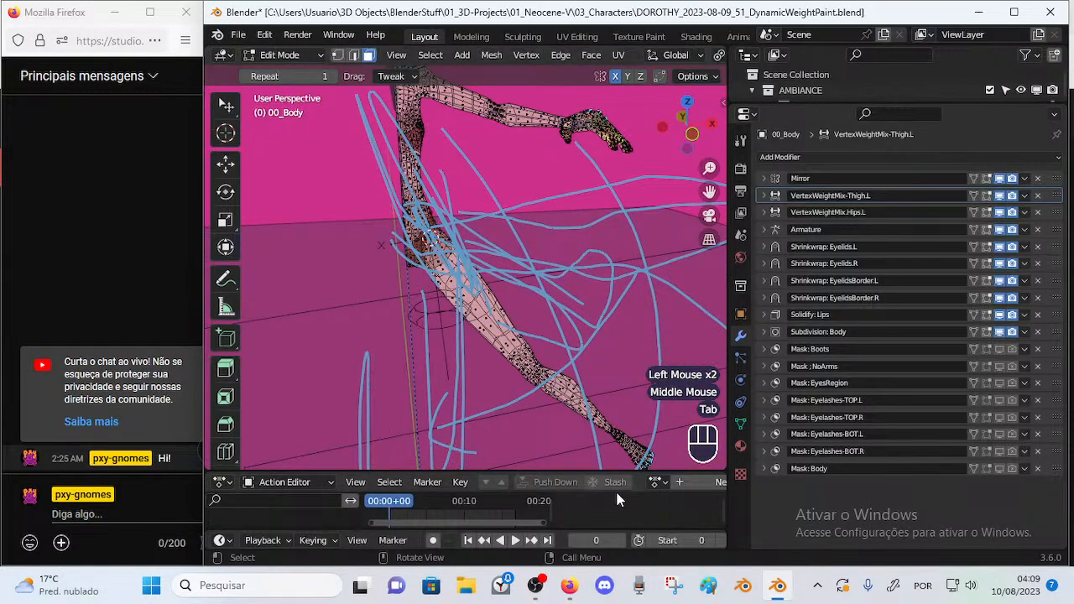
Compare the body's shape in Object Mode with its Edit Mode shape from the side, ending in Edit Mode.
middle_click_drag(537, 353, 456, 276)
scroll(380, 277, "down", 2)
key("Tab")
key("Tab")
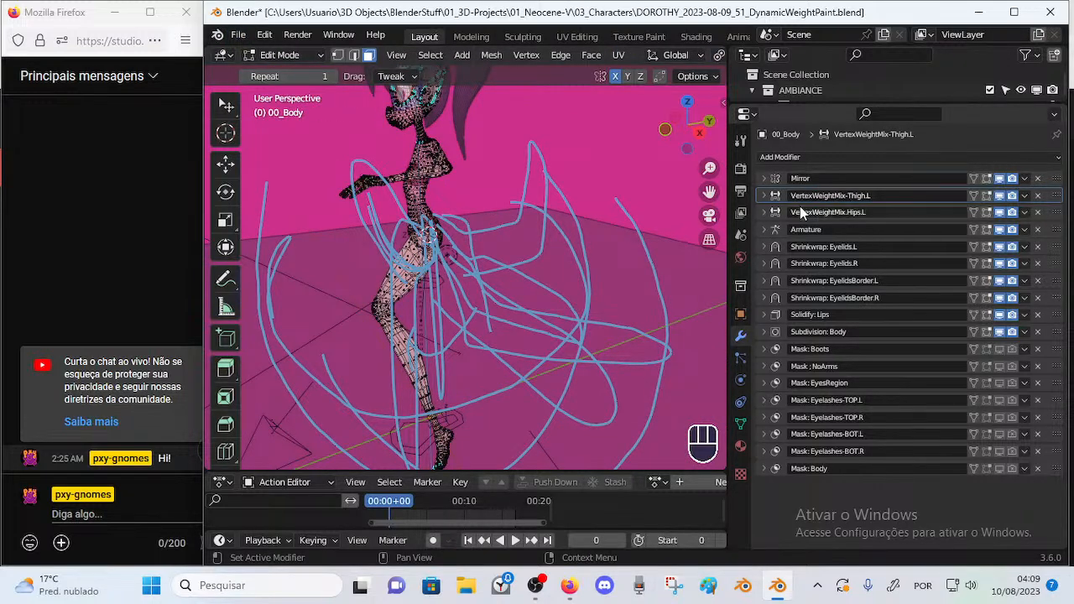
Inspect the VertexWeightMix.Hips.L modifier's settings and examine the body mesh around the hips and torso from several angles.
left_click(761, 212)
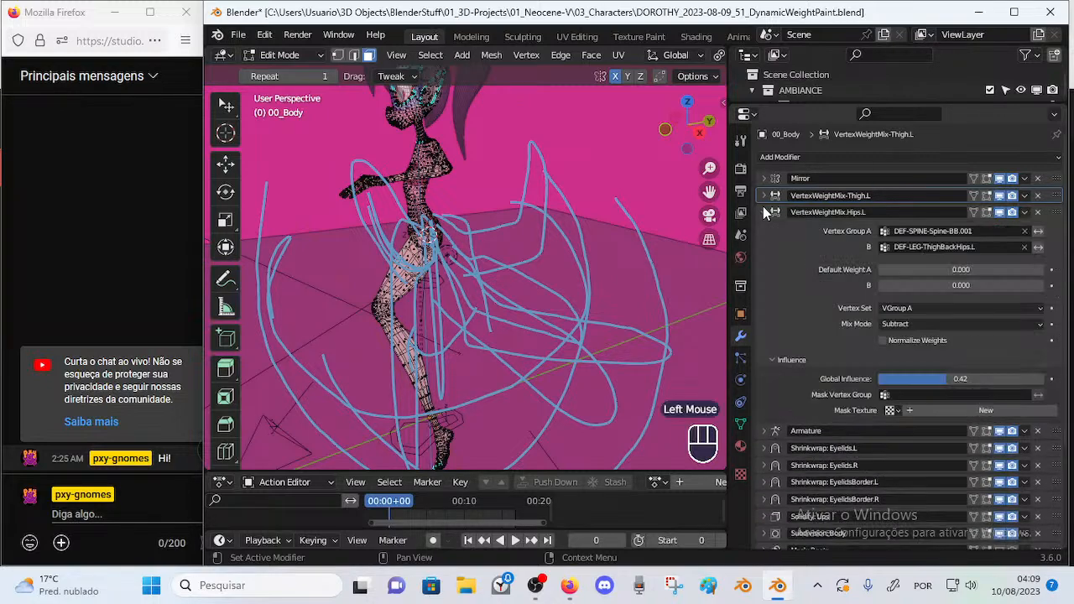
middle_click_drag(476, 240, 525, 258)
scroll(495, 243, "up", 1)
mouse_move(439, 236)
middle_mouse_down()
mouse_move(520, 221)
mouse_move(468, 223)
mouse_move(449, 244)
middle_mouse_up()
middle_click_drag(511, 275, 468, 351, "shift")
scroll(468, 349, "up", 1)
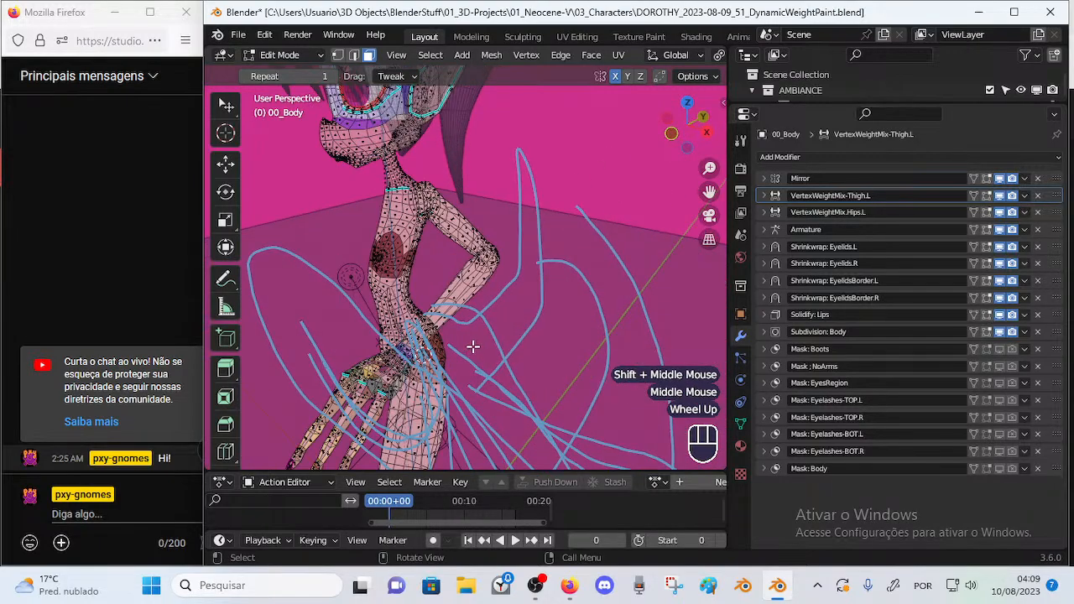
scroll(472, 344, "down", 2)
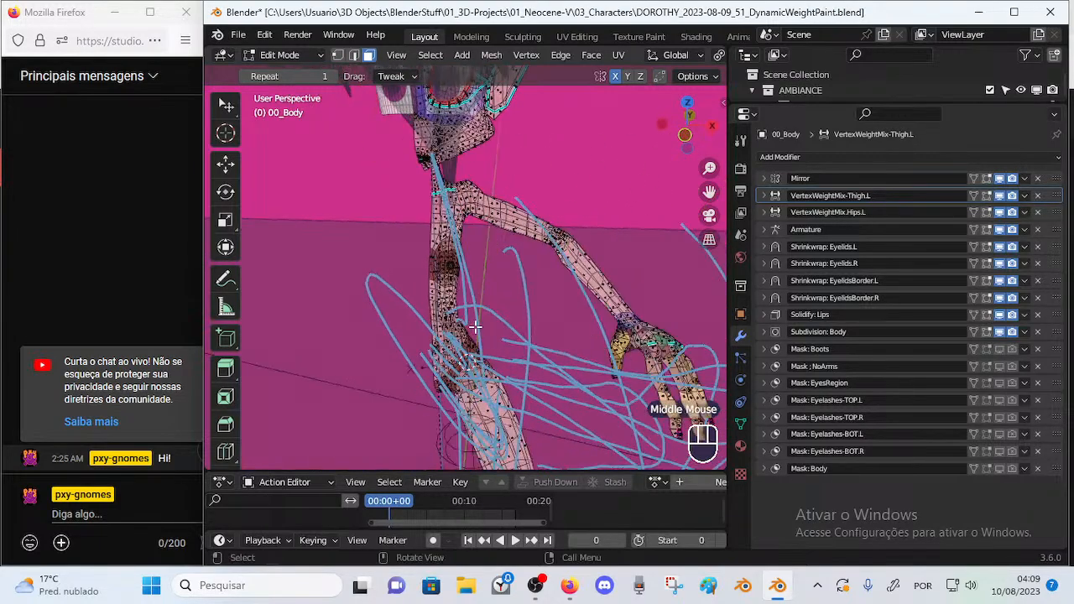
middle_click_drag(461, 314, 445, 326)
scroll(489, 356, "down", 2)
mouse_move(486, 355)
middle_mouse_down()
mouse_move(516, 357)
mouse_move(505, 342)
middle_mouse_up()
key("c")
left_click_drag(458, 305, 537, 391)
right_click(575, 310)
middle_click_drag(570, 295, 403, 251)
key("alt+a")
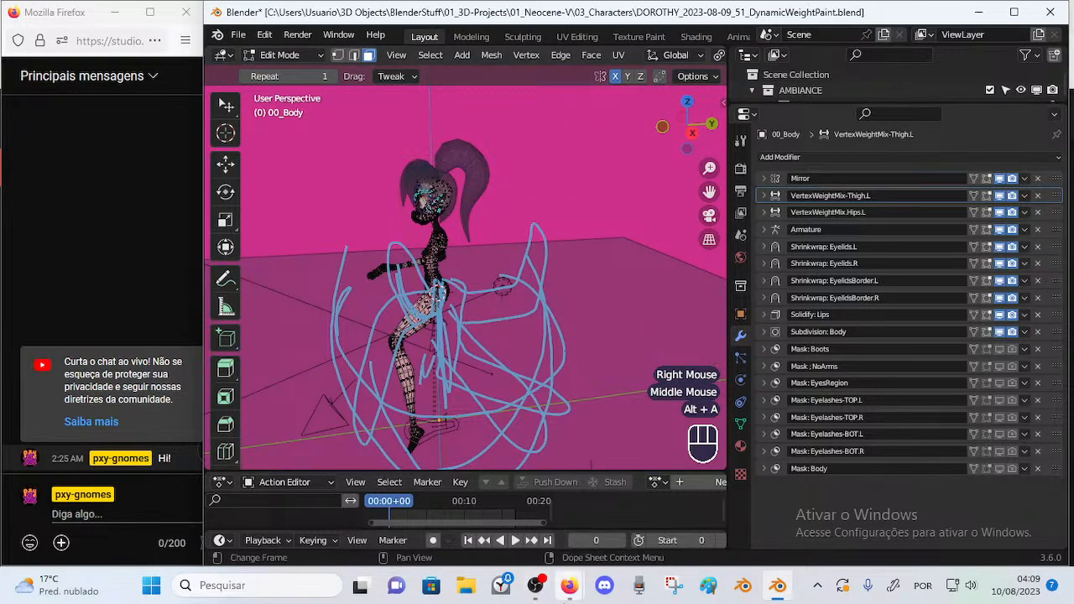
Switch to the YouTube Studio window in Firefox and end the live stream, confirming the request.
mouse_move(570, 584)
left_click(617, 487)
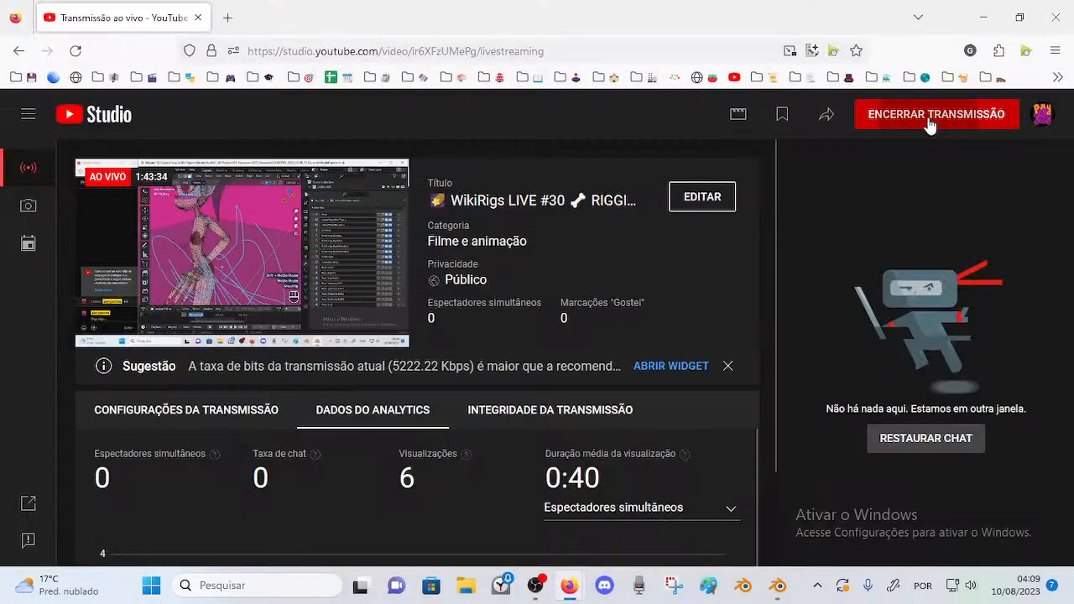
left_click(930, 122)
left_click(663, 391)
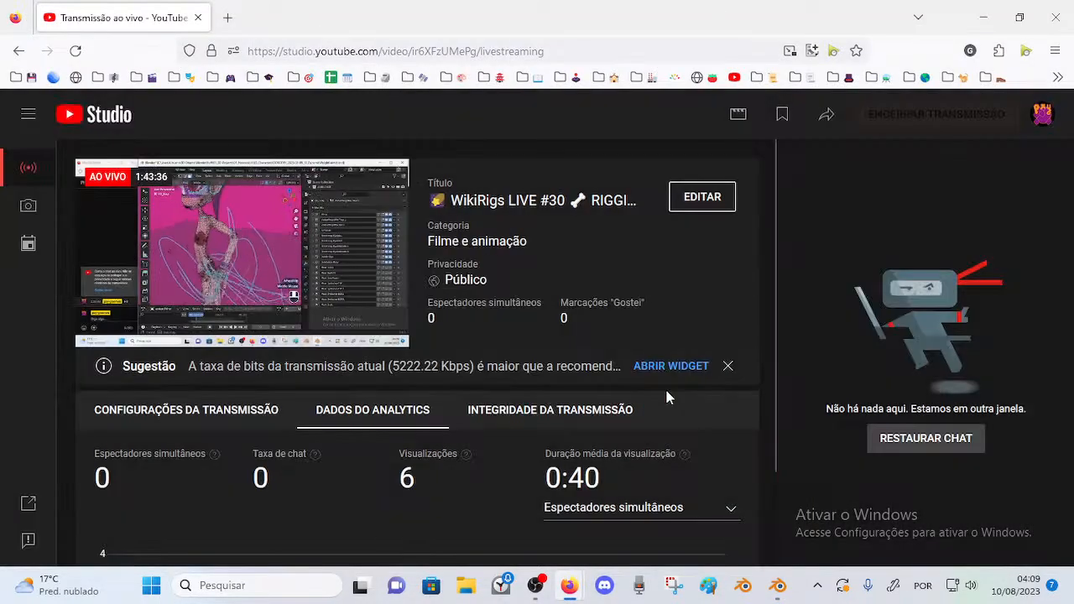